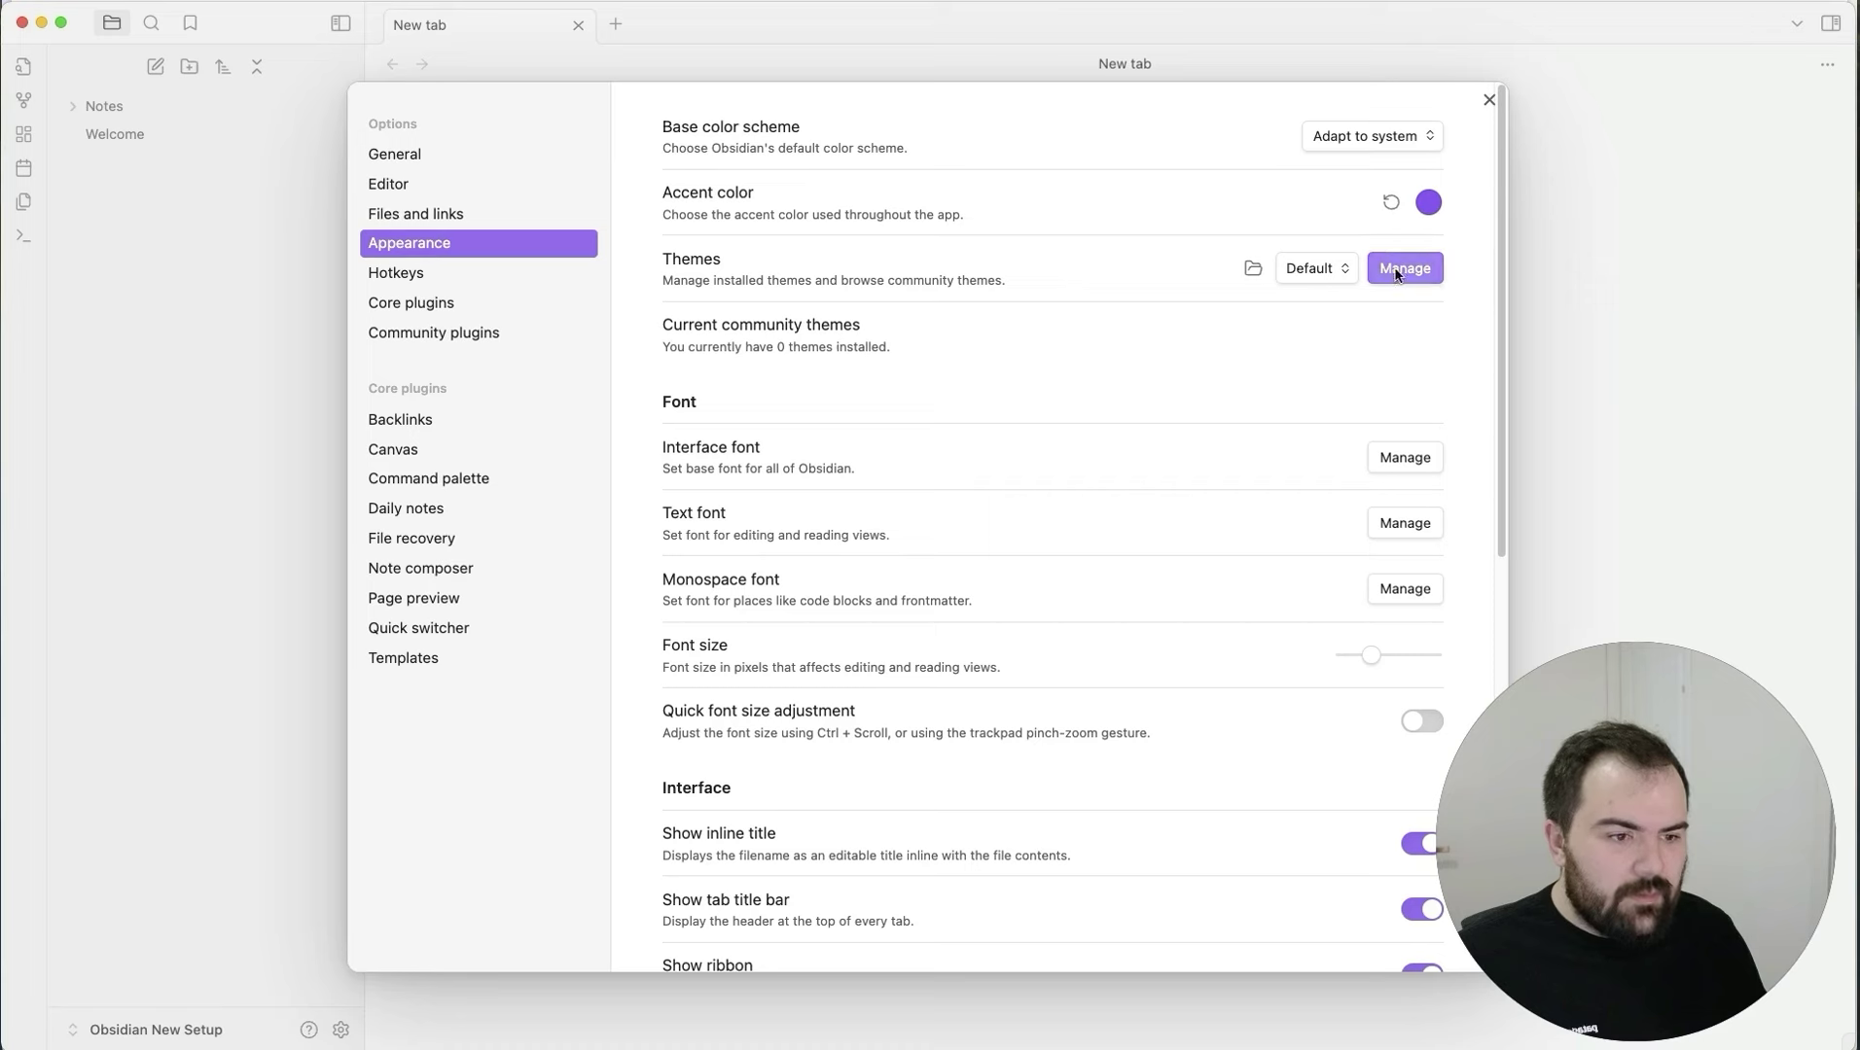
Find the community theme Primary, install and activate it, and close the settings.
left_click(1382, 264)
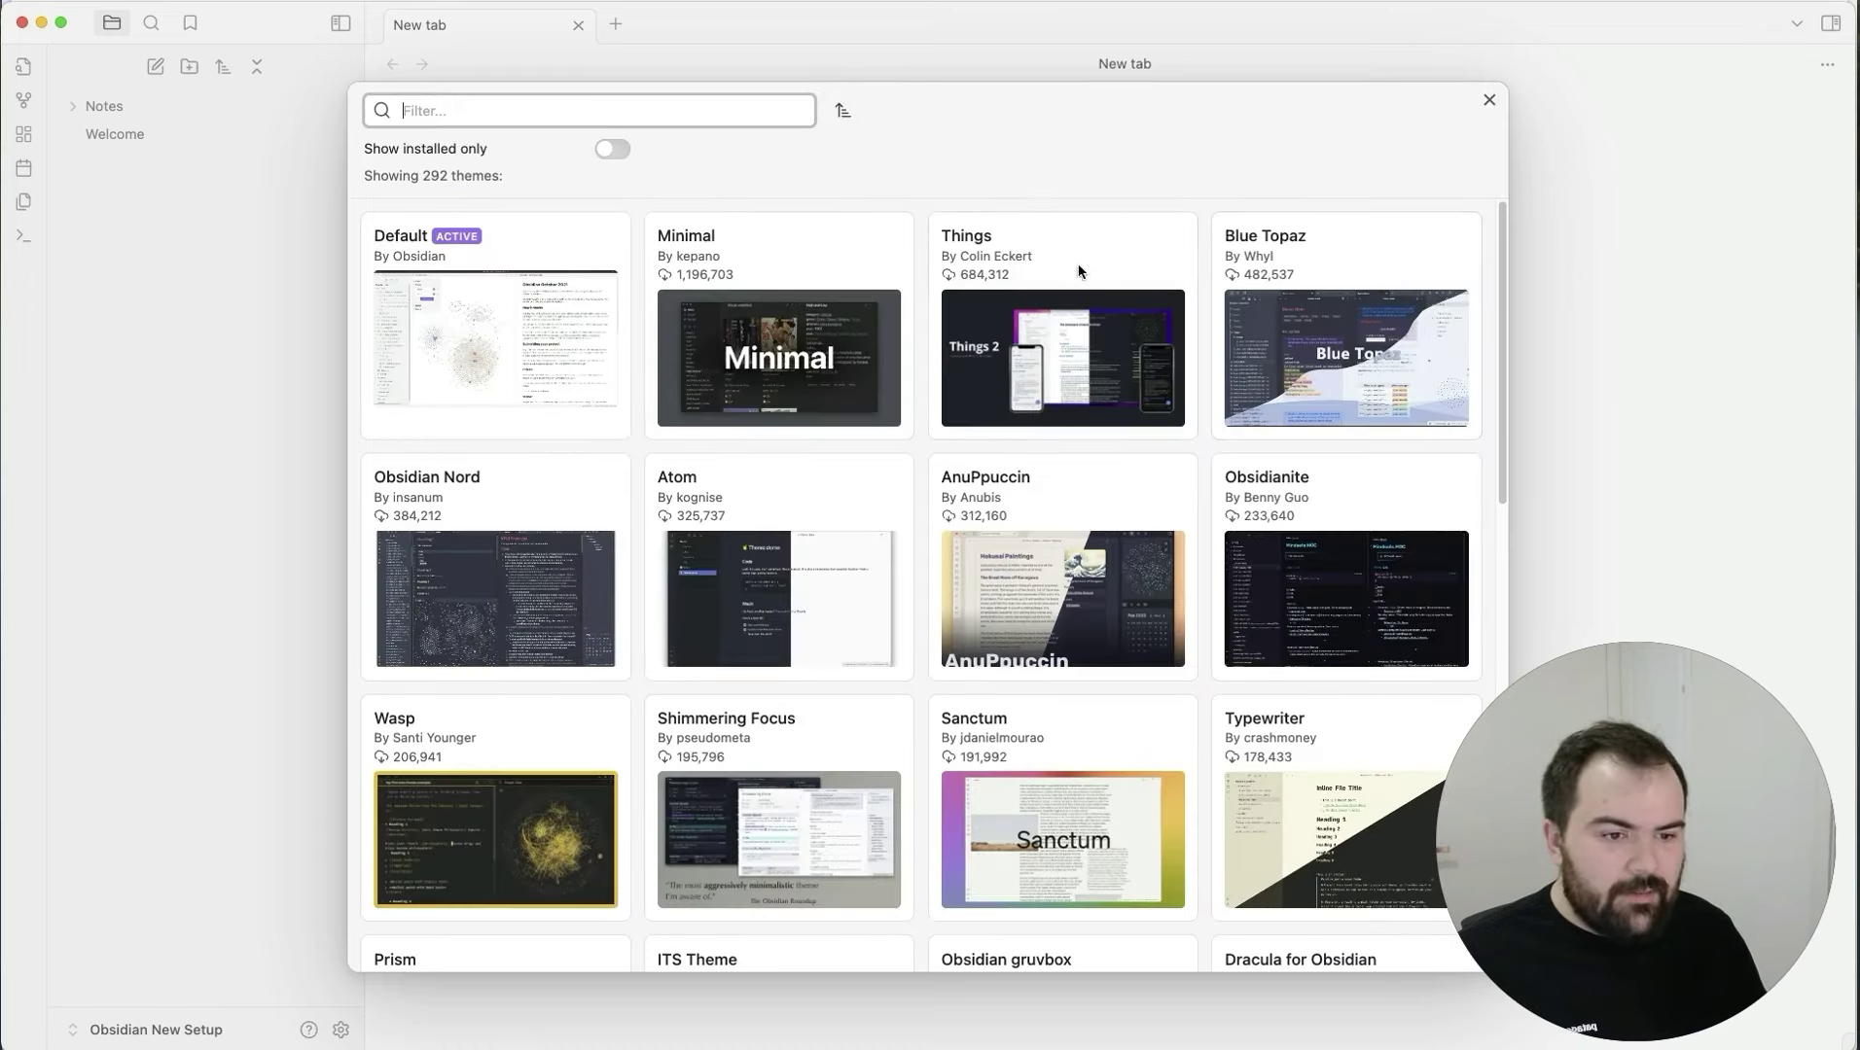
type("p")
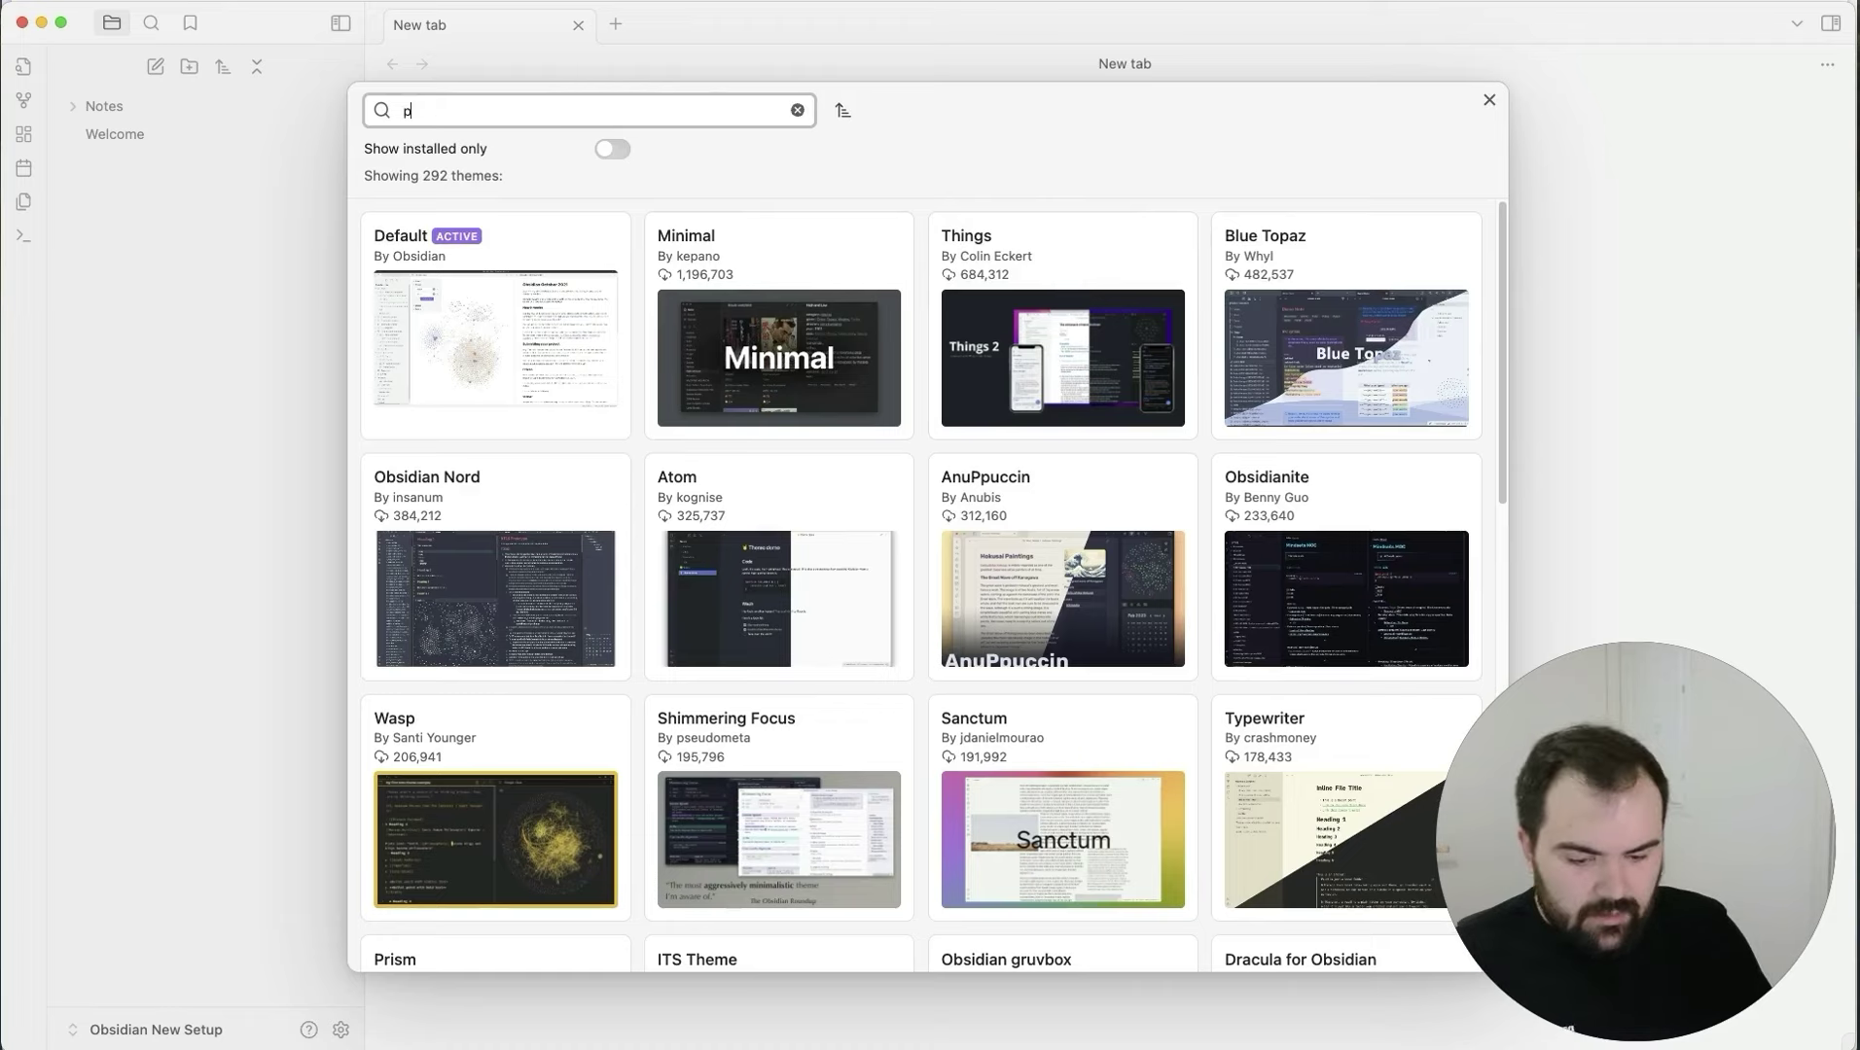
type("rimary")
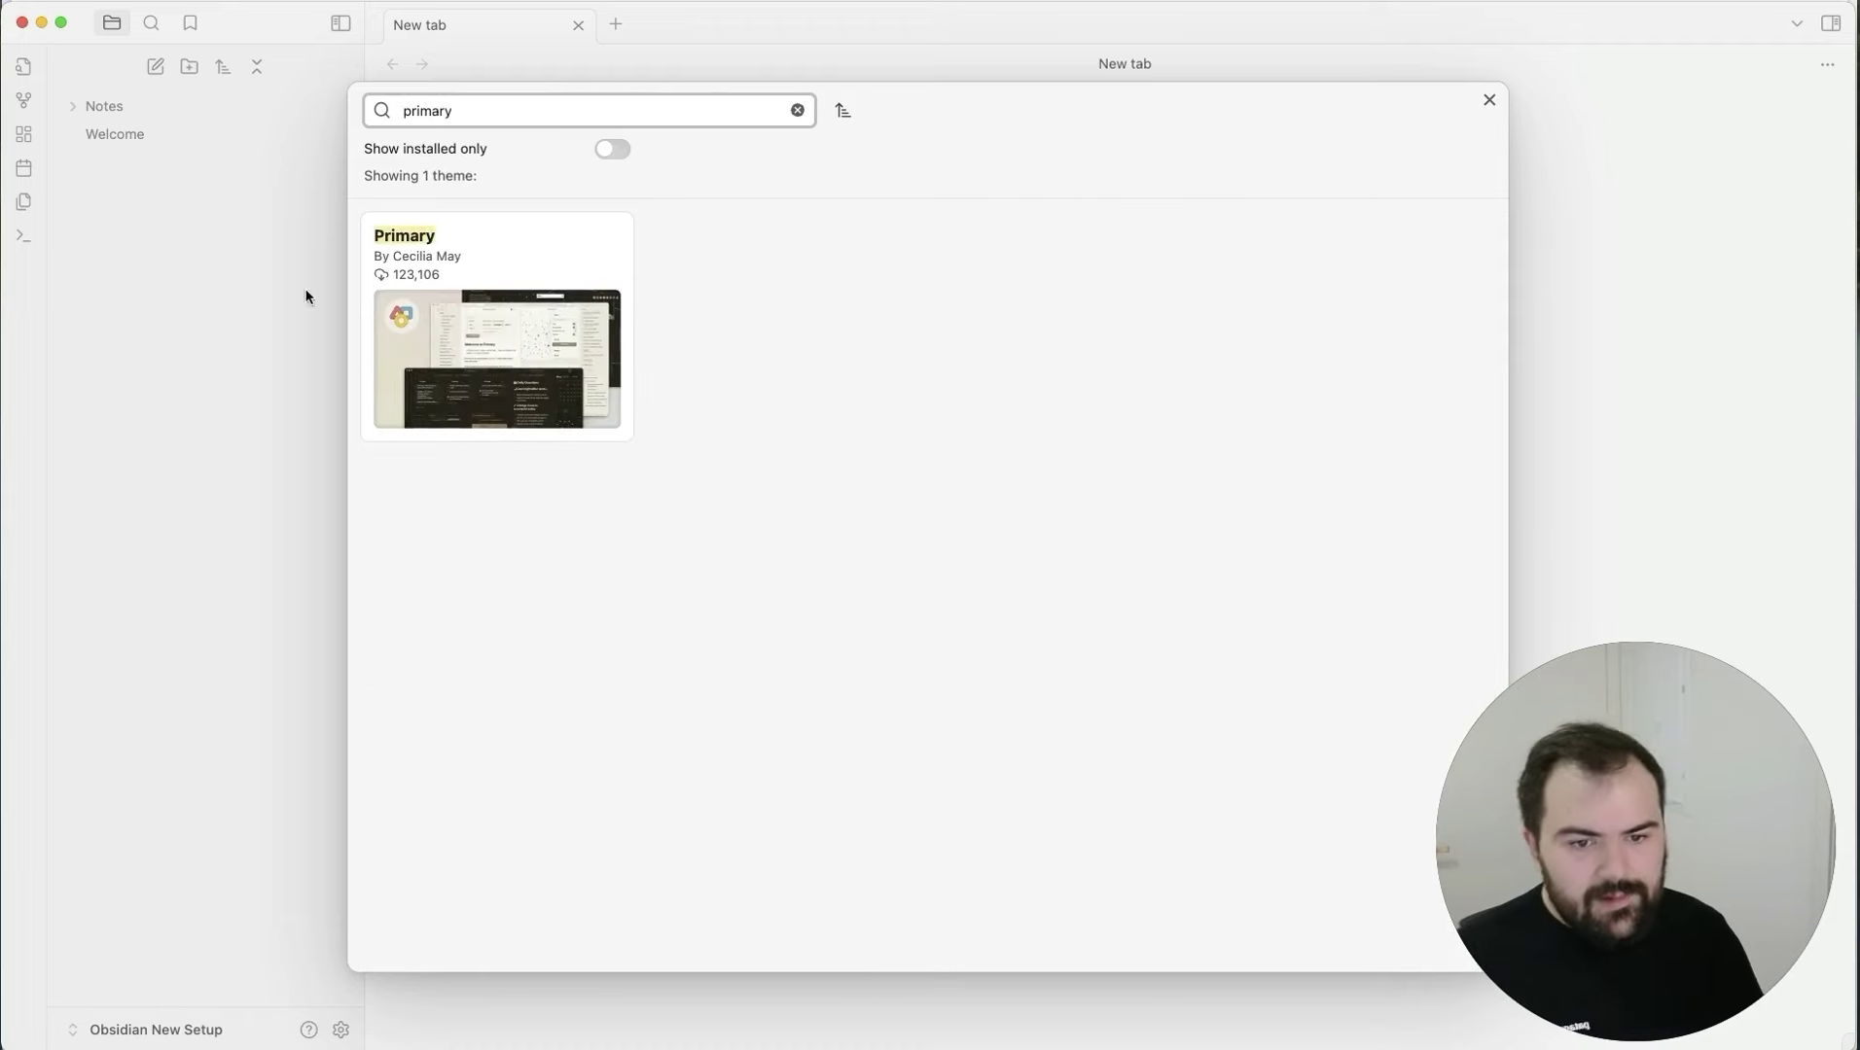
left_click(501, 304)
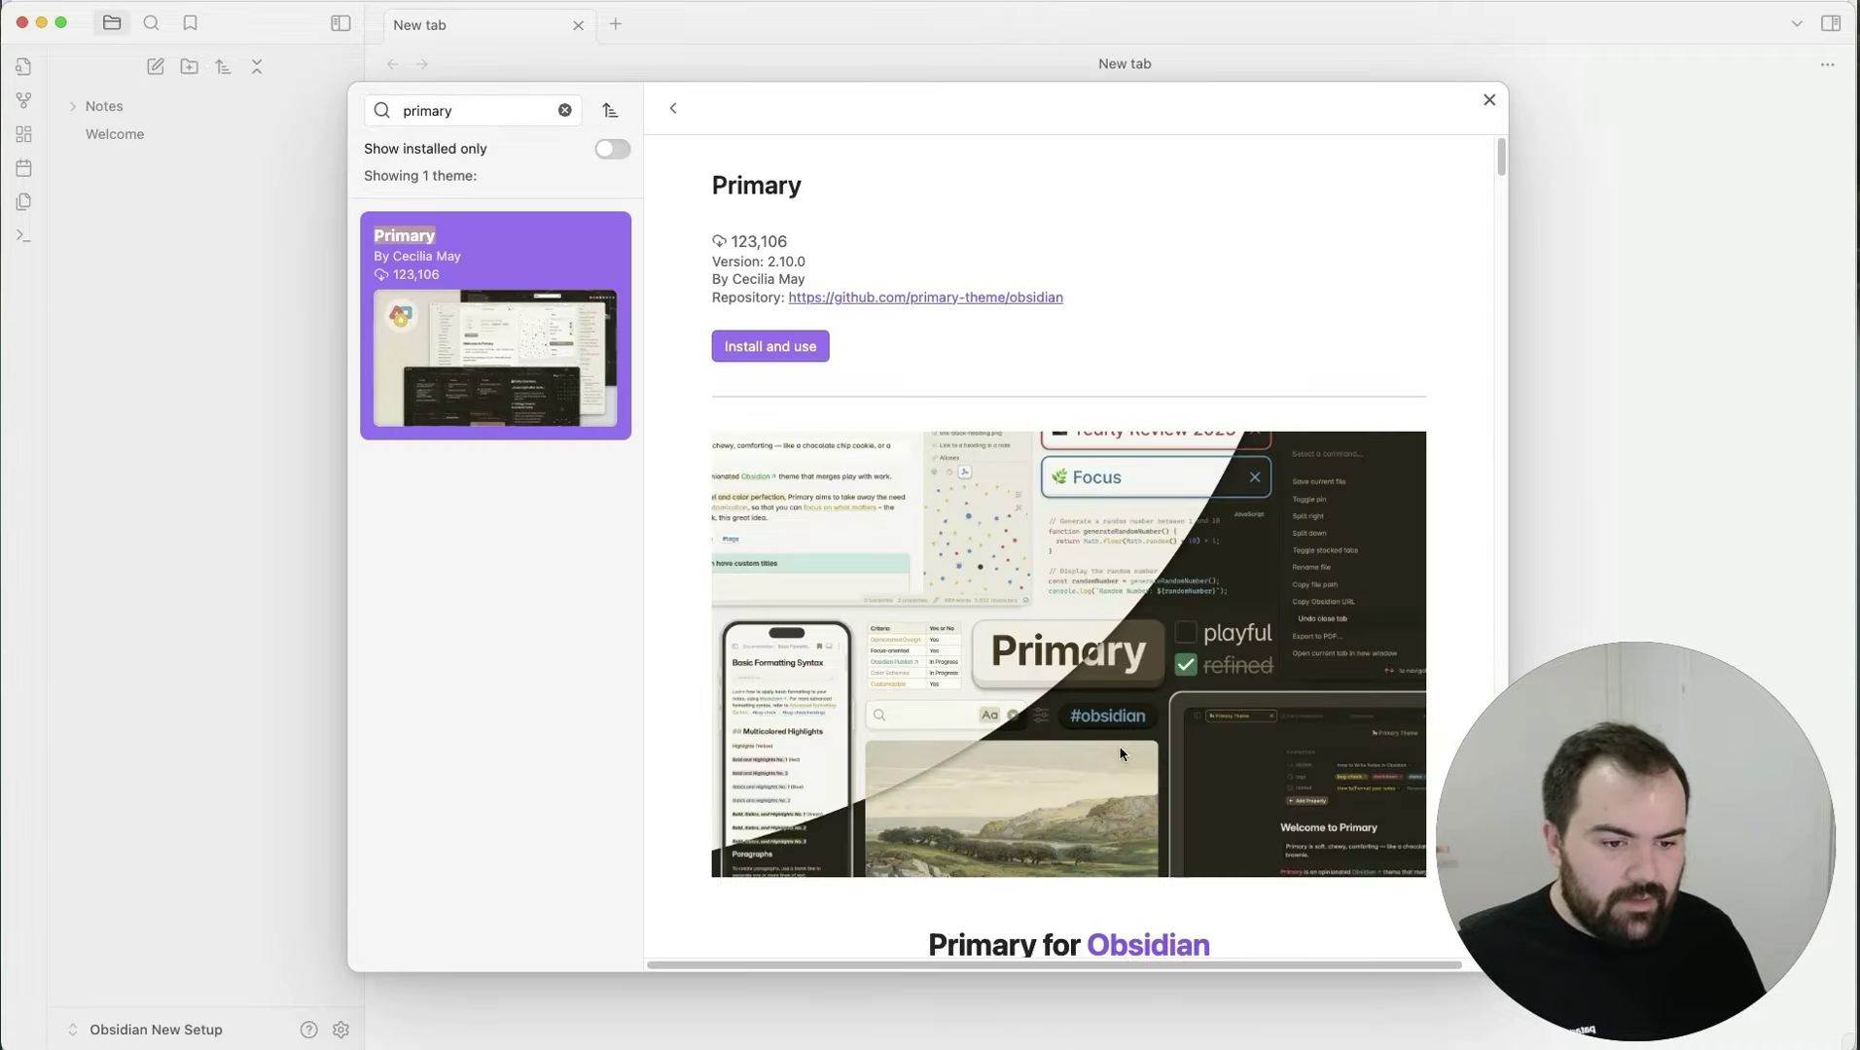
left_click(759, 354)
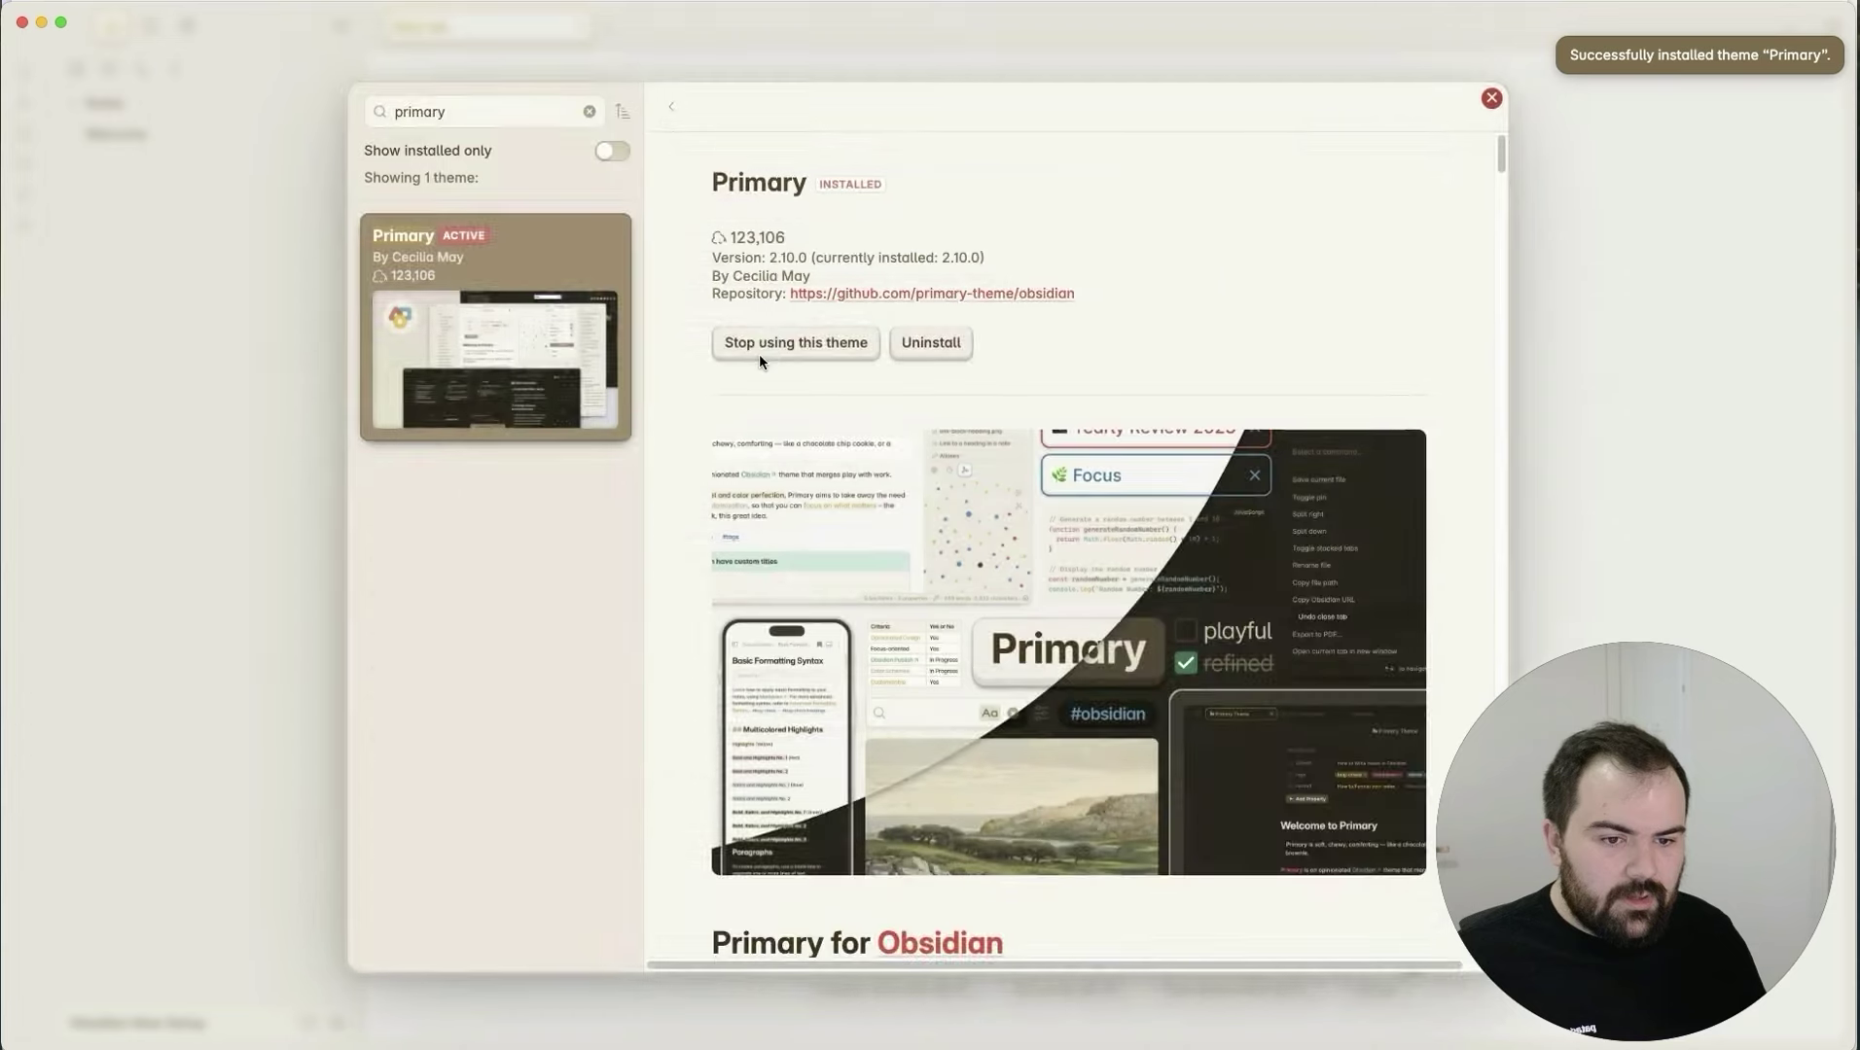
left_click(1491, 97)
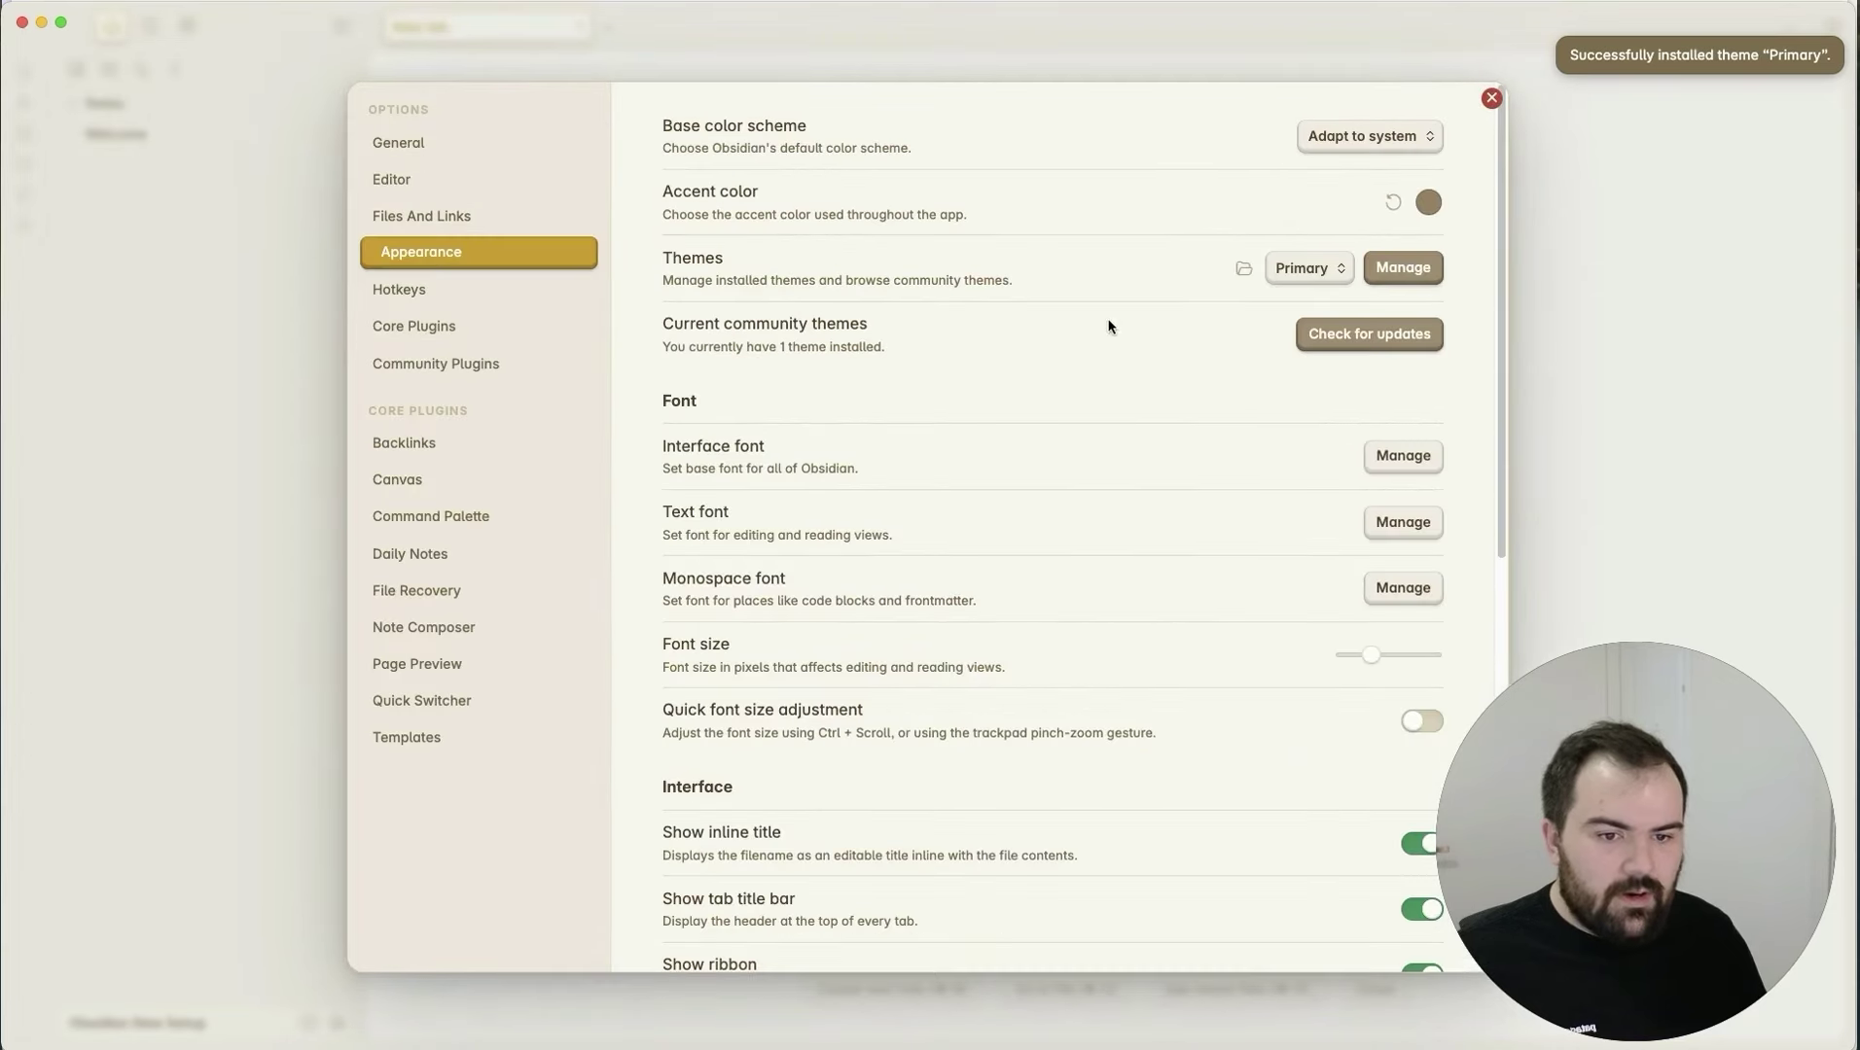
left_click(1491, 97)
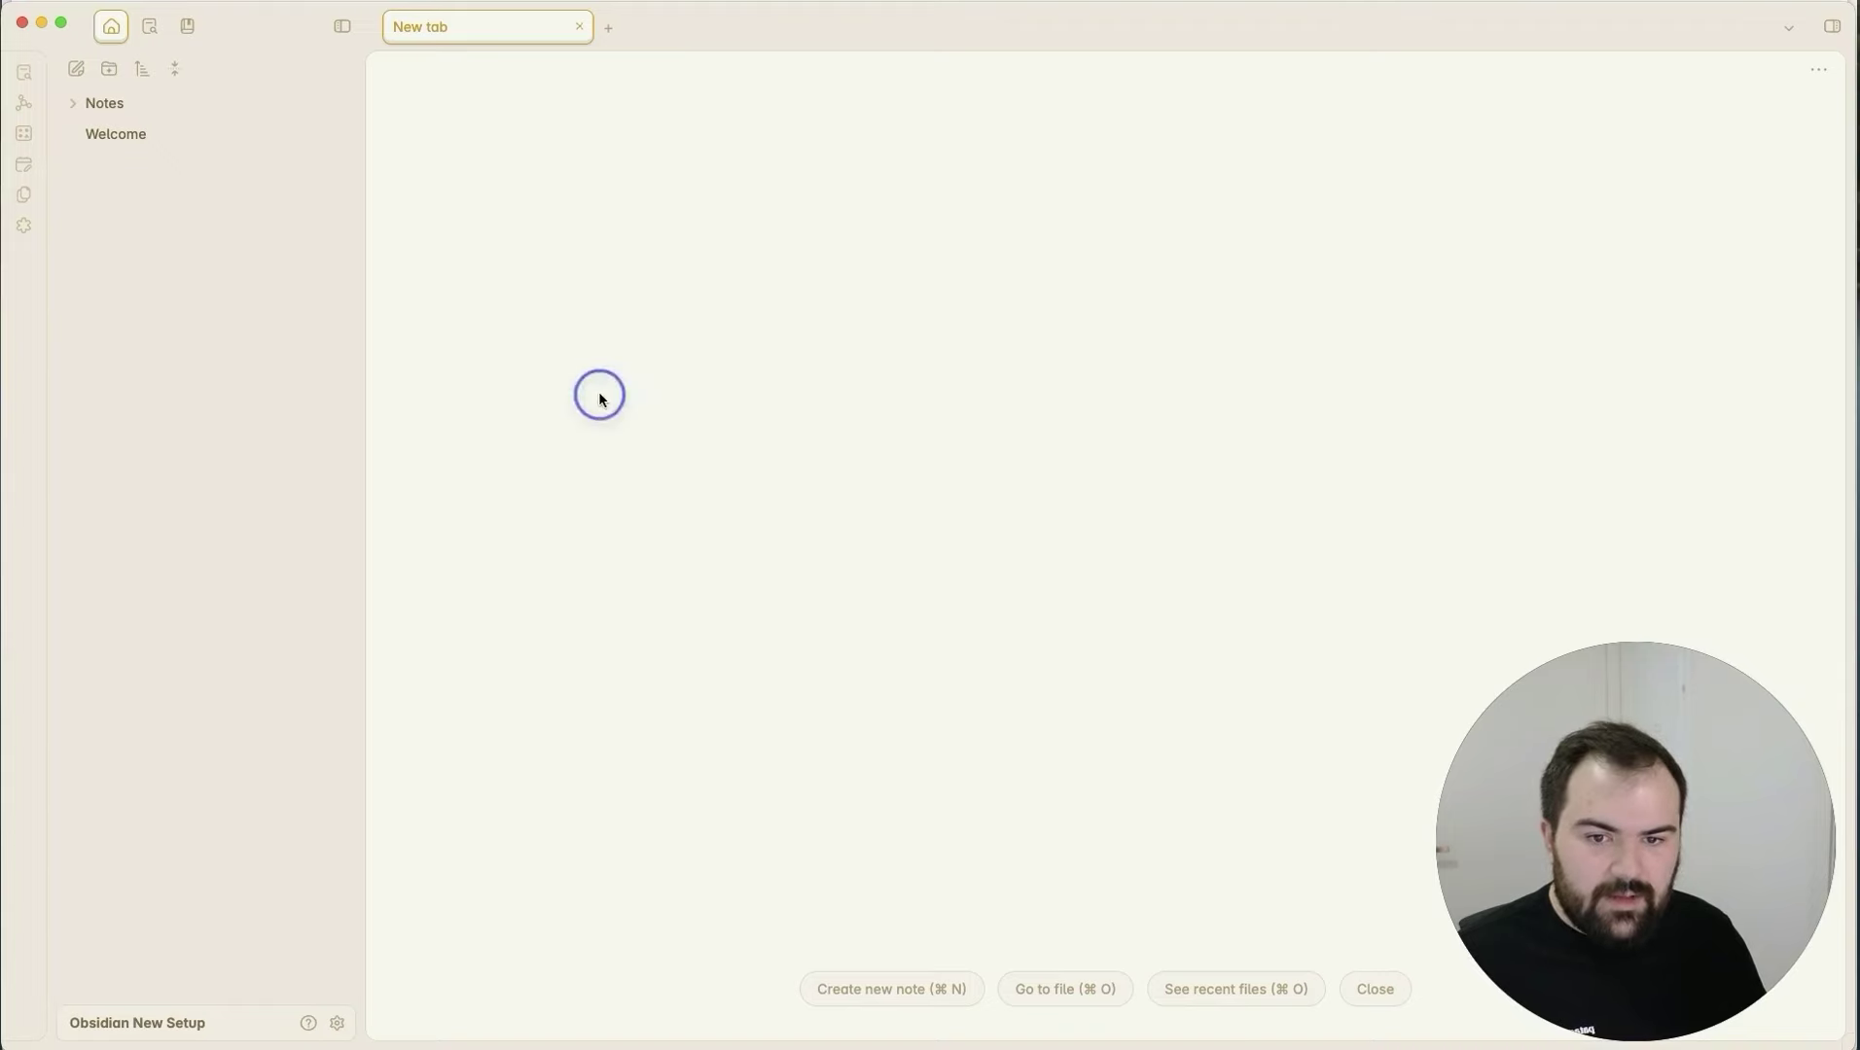
Open the Welcome note and check how its text and text selection look in the active theme.
left_click(183, 137)
left_click(1295, 324)
left_click_drag(1294, 324, 739, 121)
left_click(1300, 420)
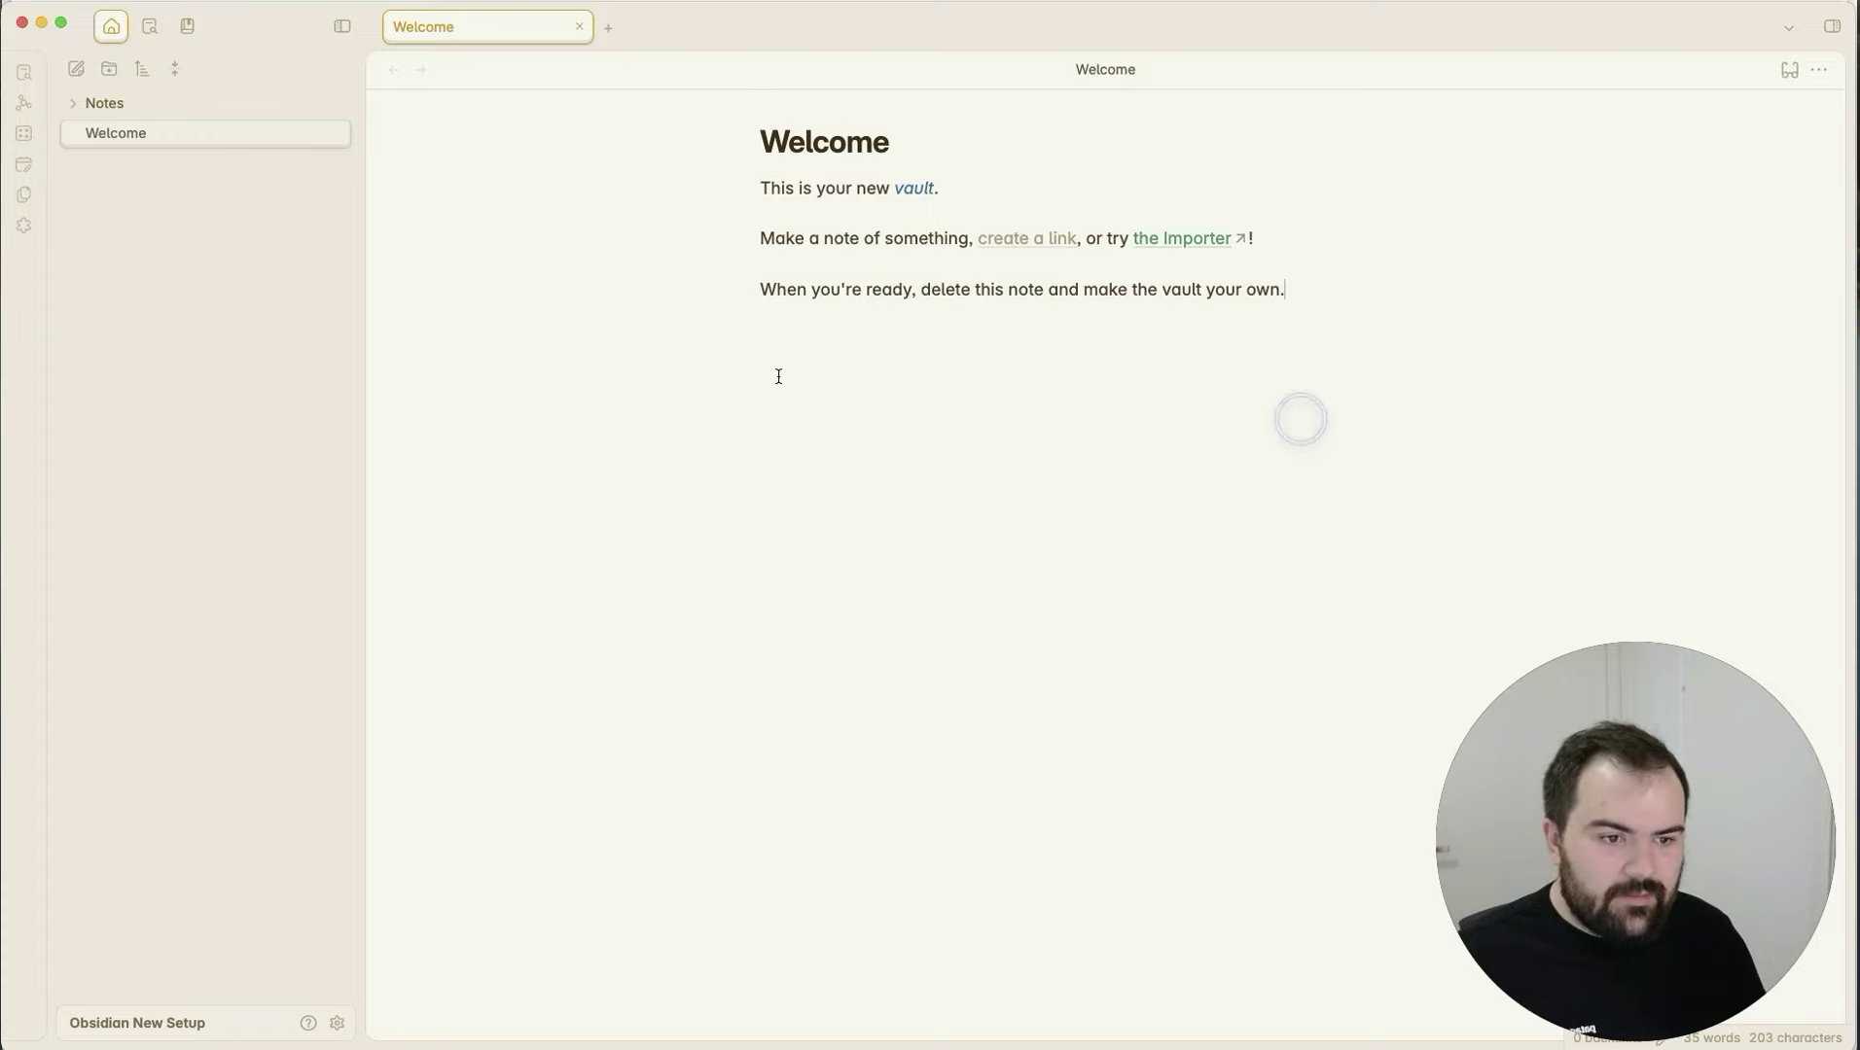
Set the base color scheme to Dark in the appearance settings and close the settings.
left_click(337, 1023)
left_click(1365, 135)
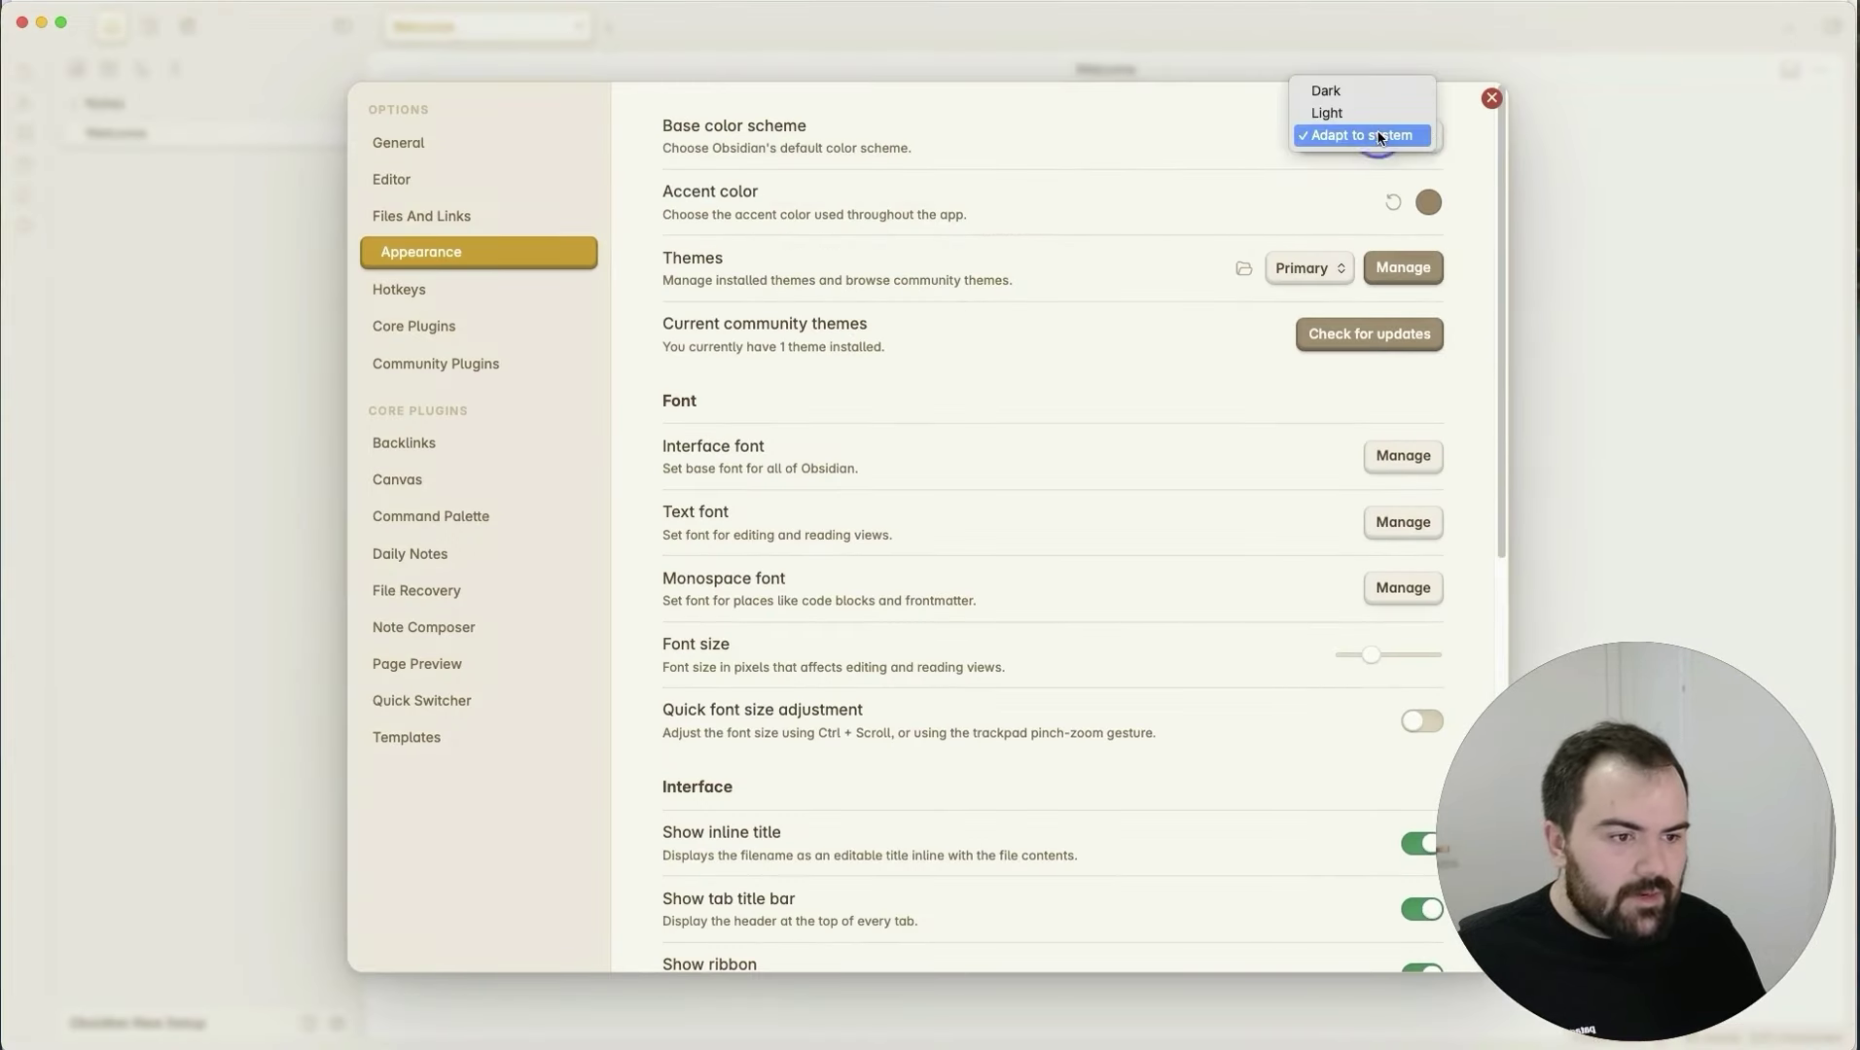
left_click(1366, 90)
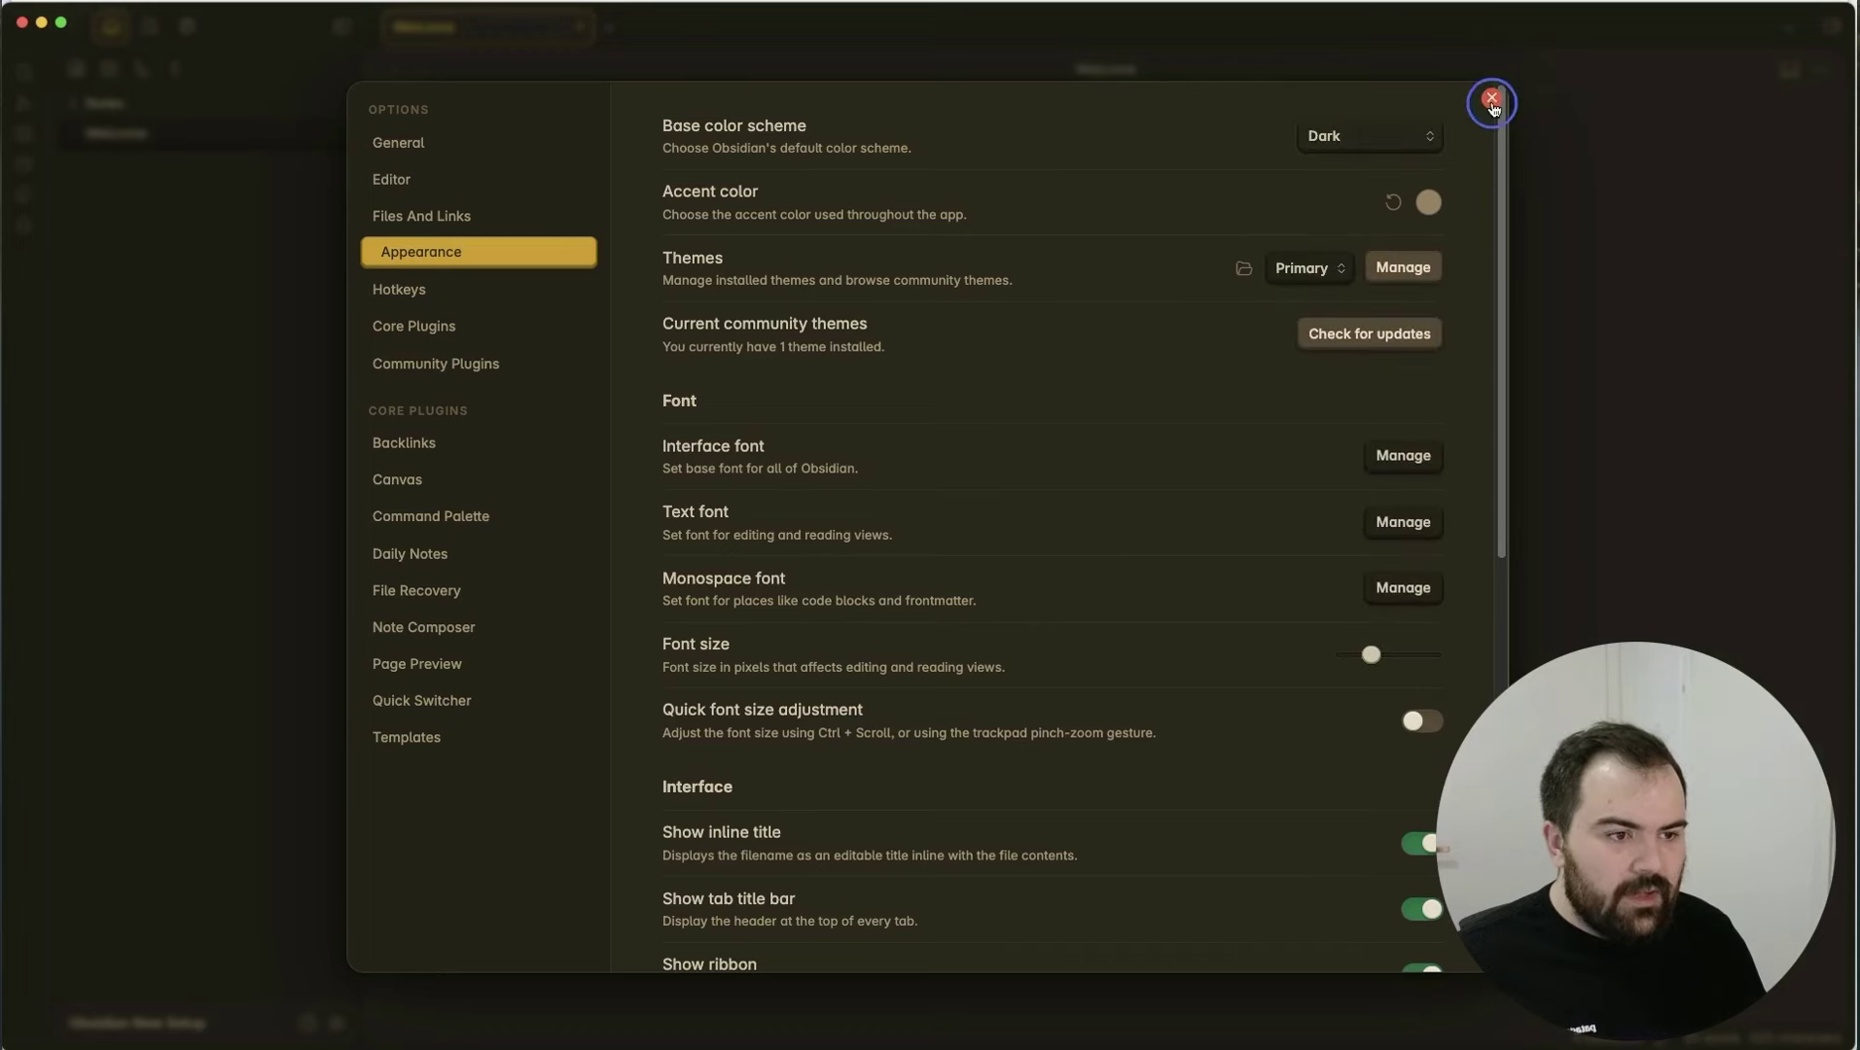
left_click(1491, 98)
mouse_move(1667, 796)
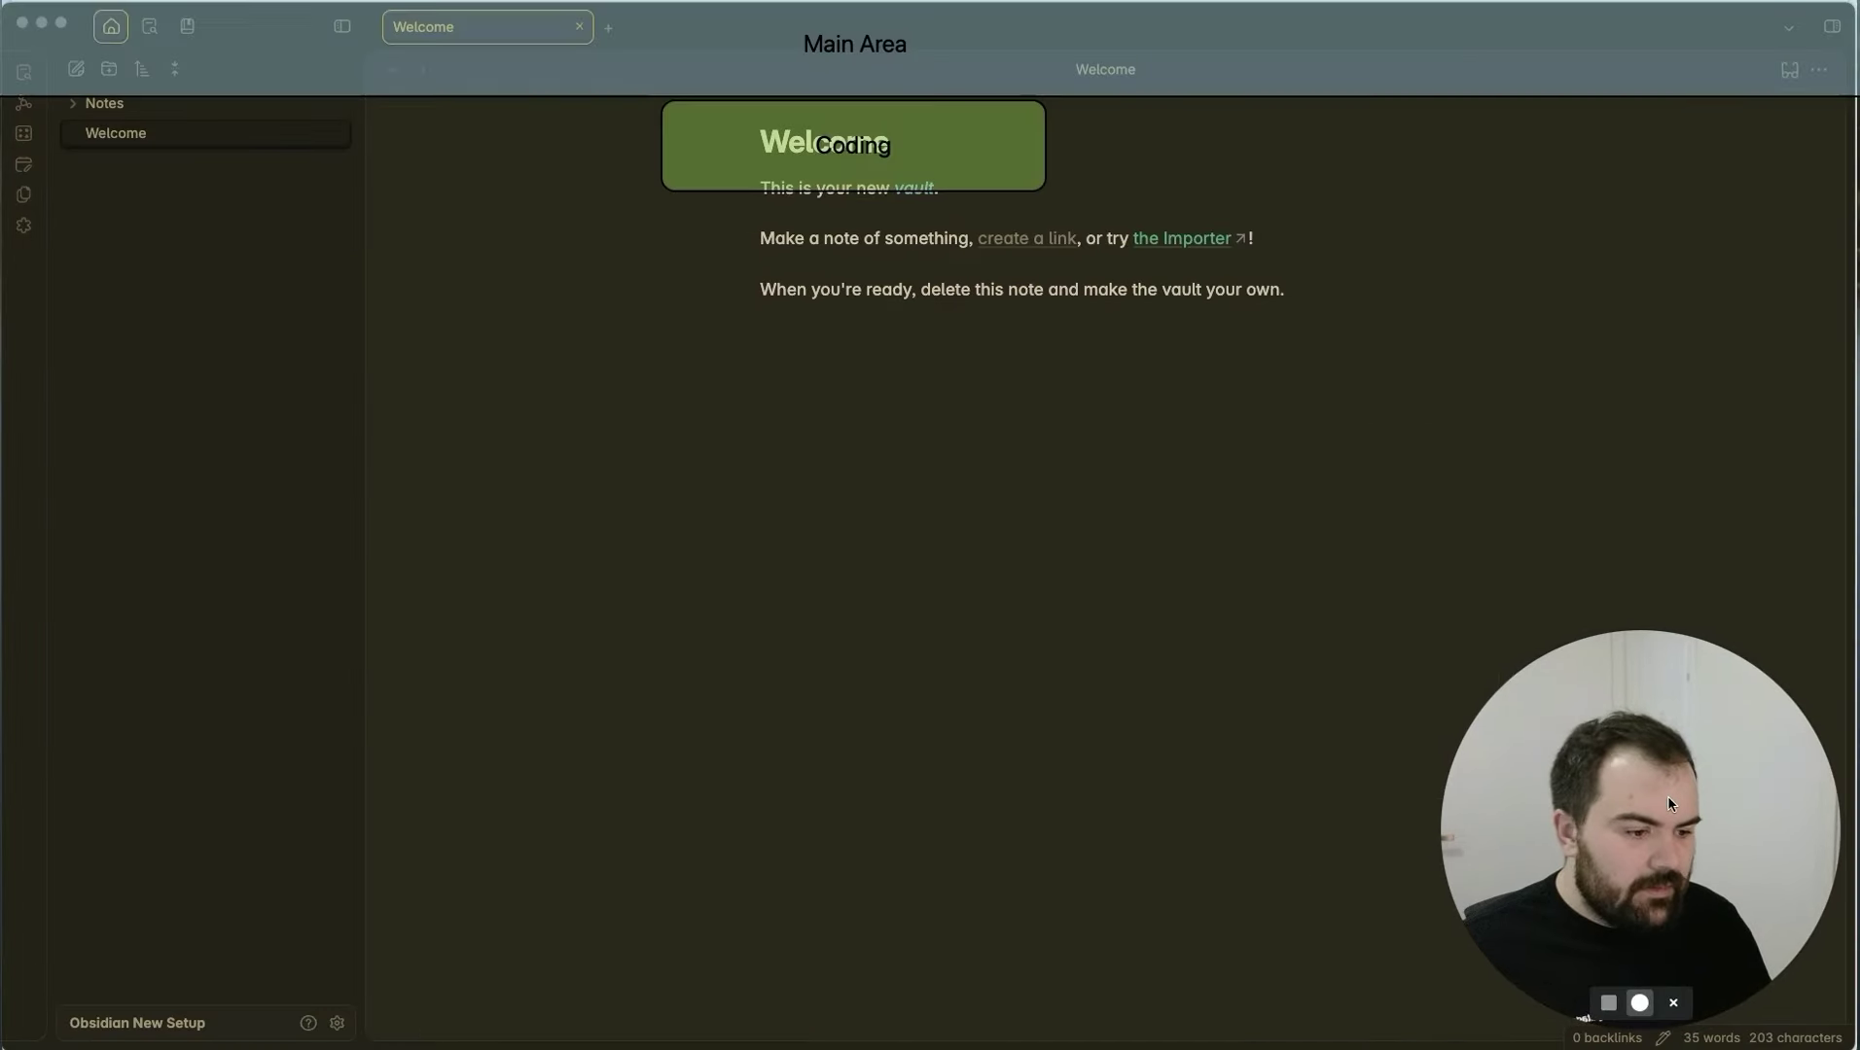
left_click(1050, 548)
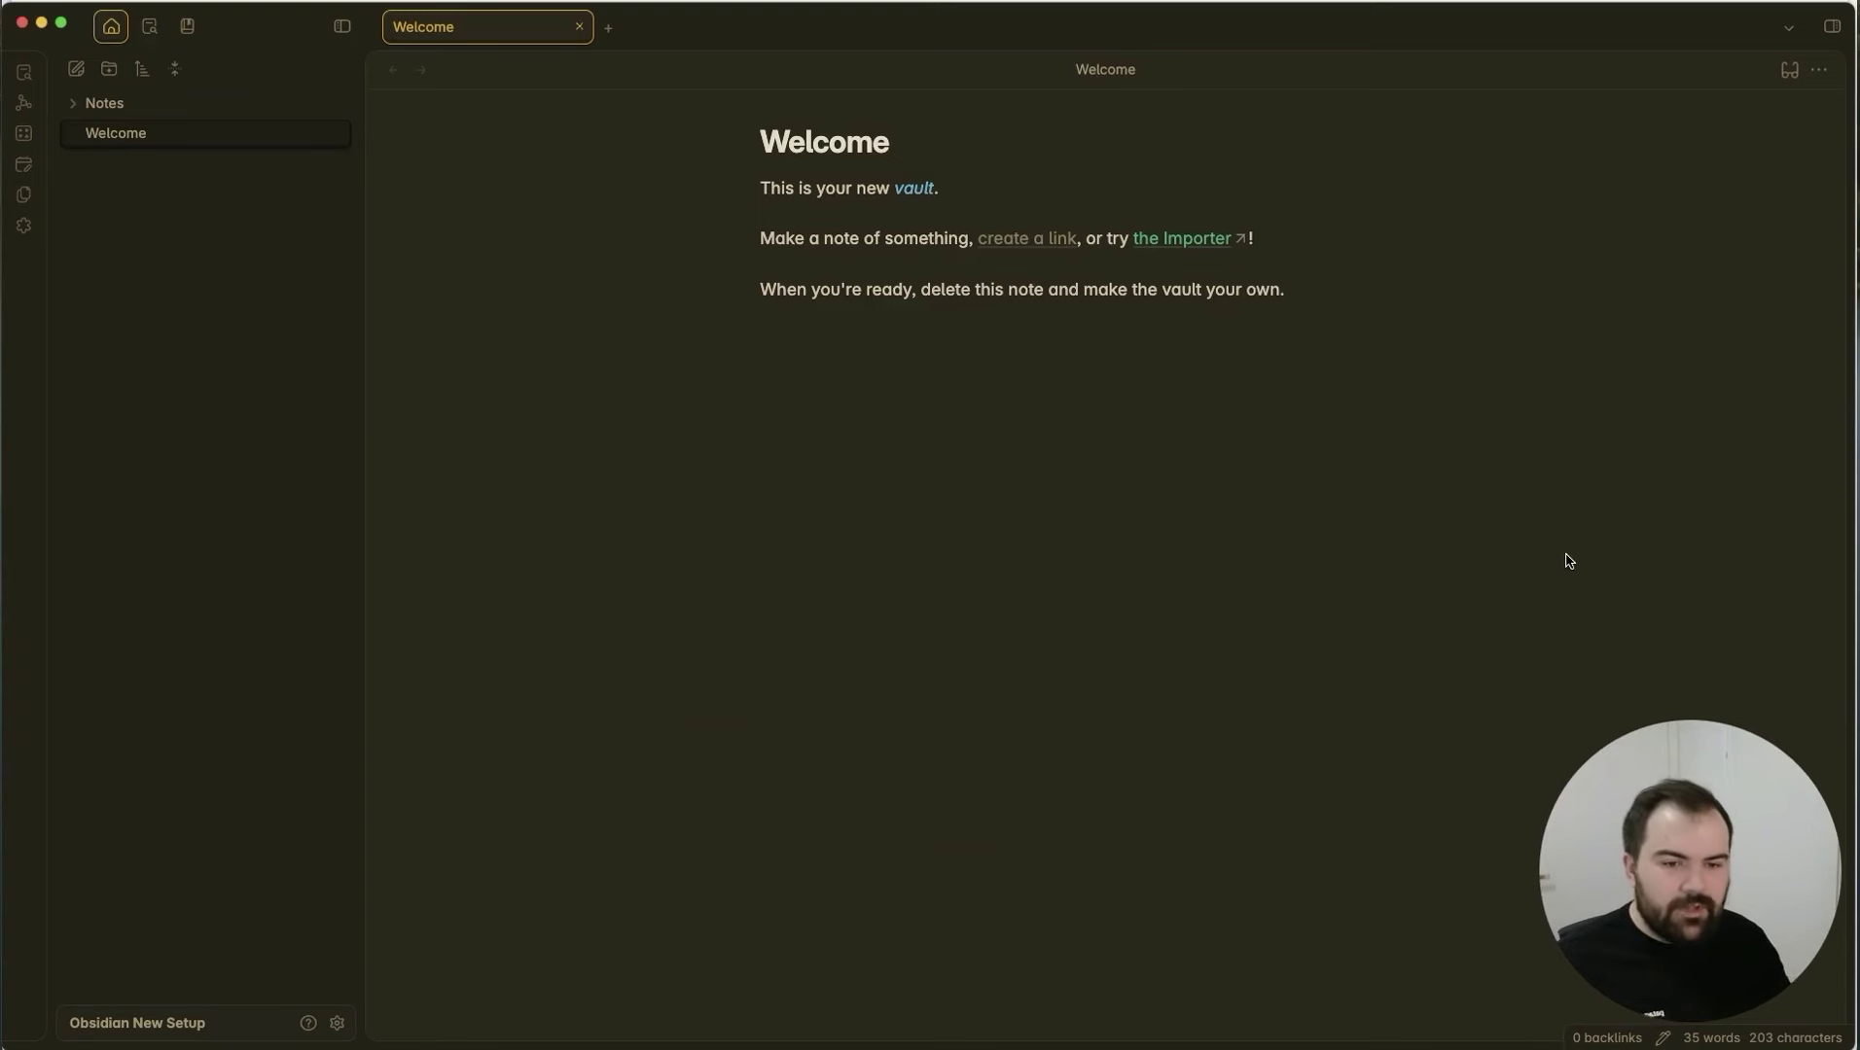
left_click(1482, 639)
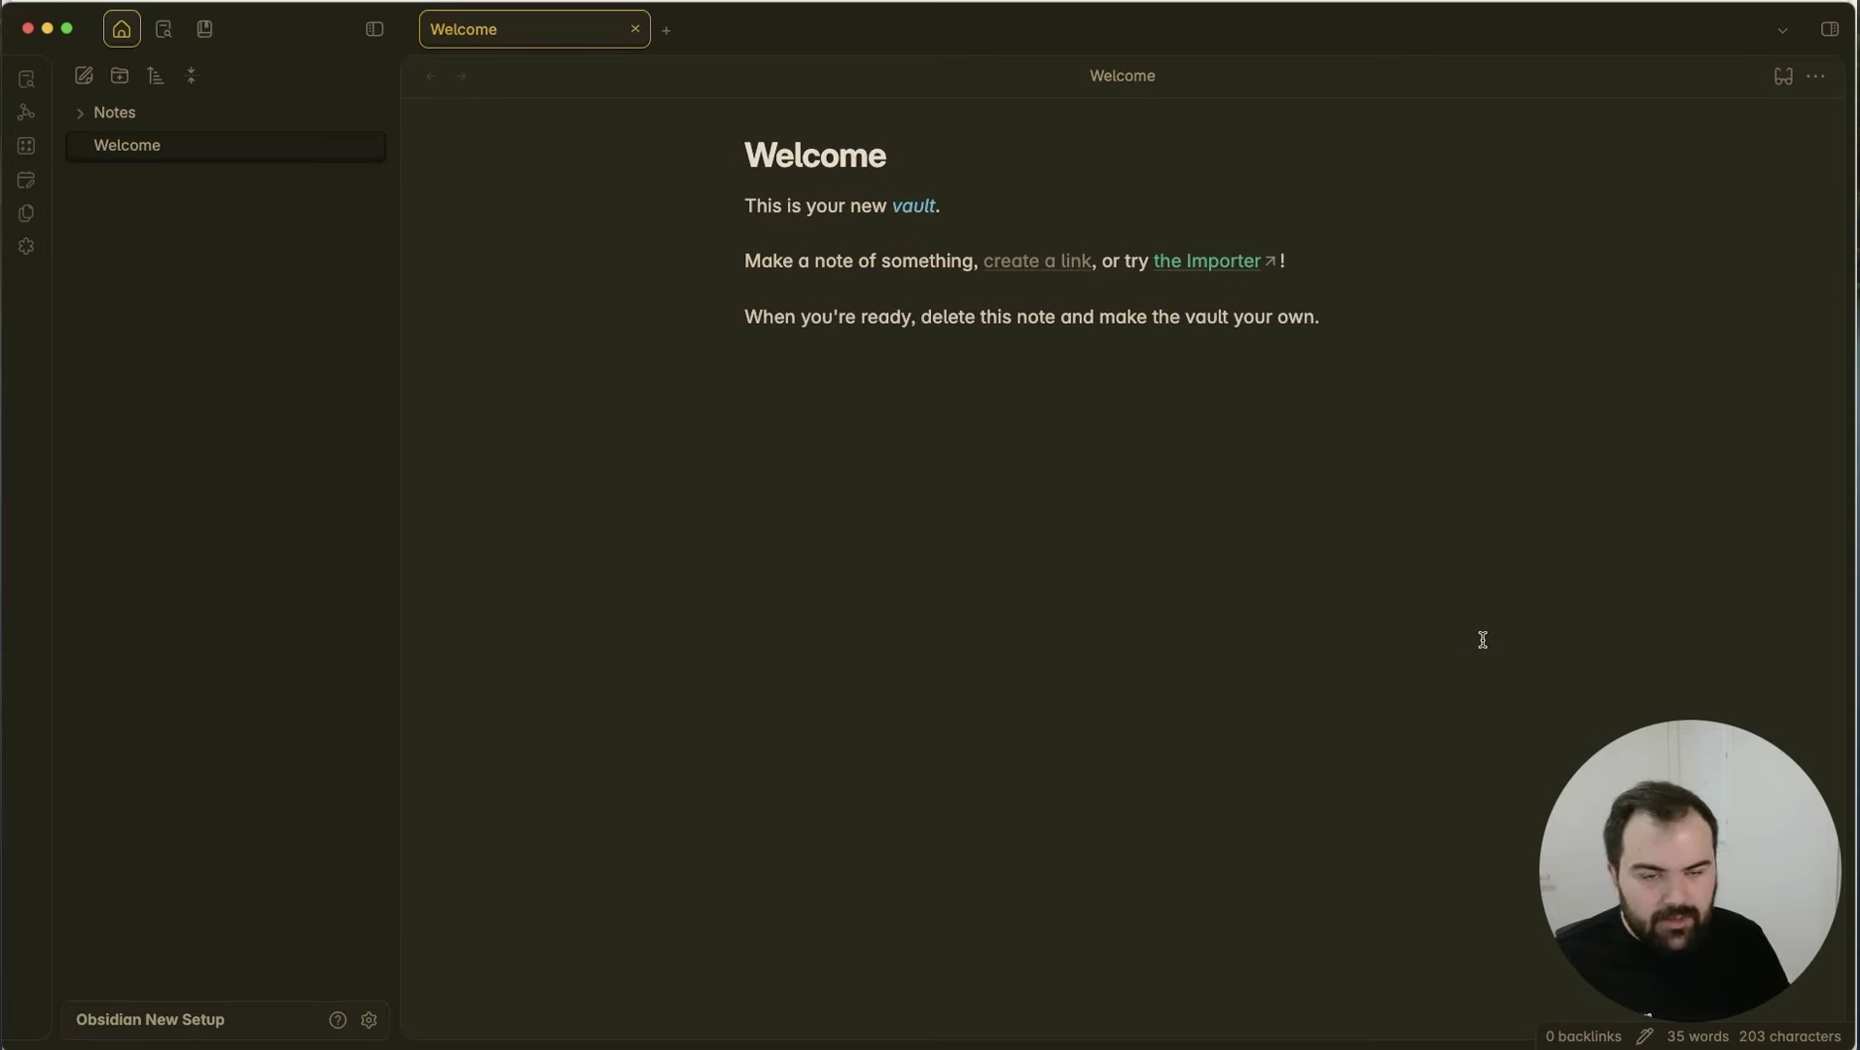
Turn on community plugins in the vault's settings.
left_click(369, 1020)
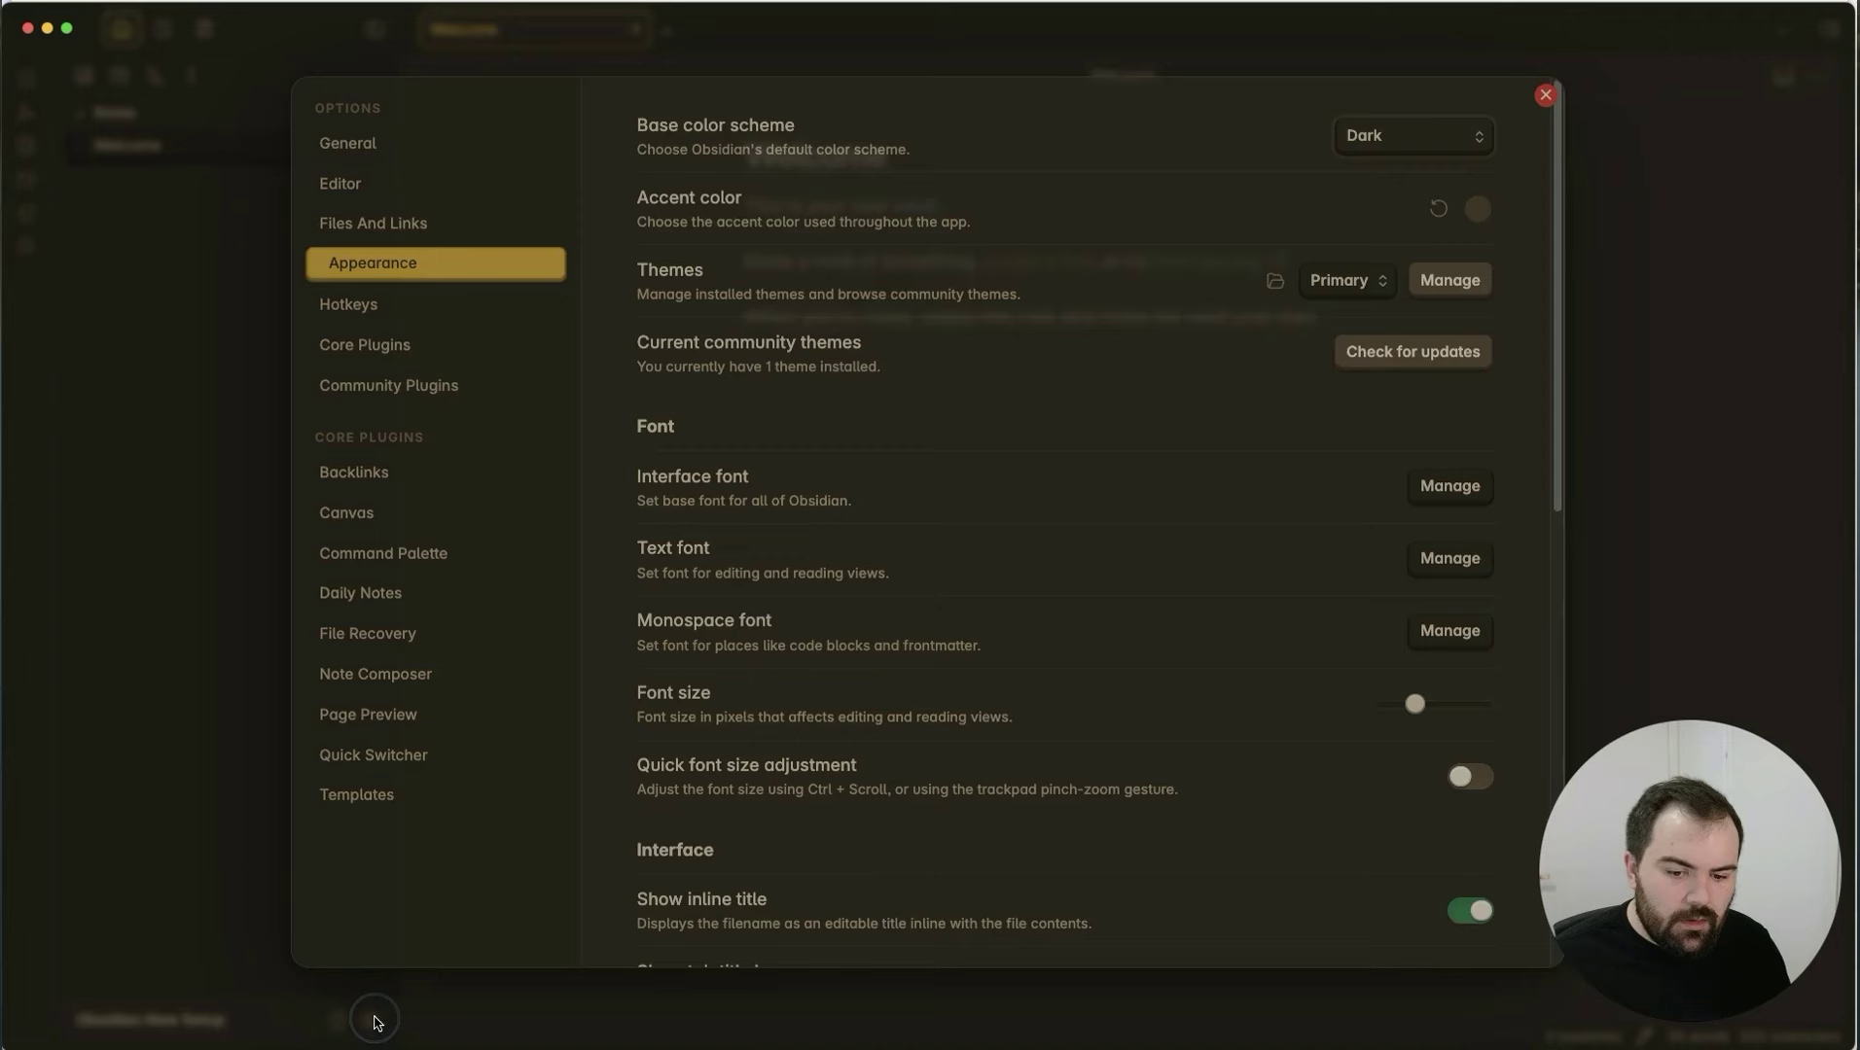
left_click(389, 390)
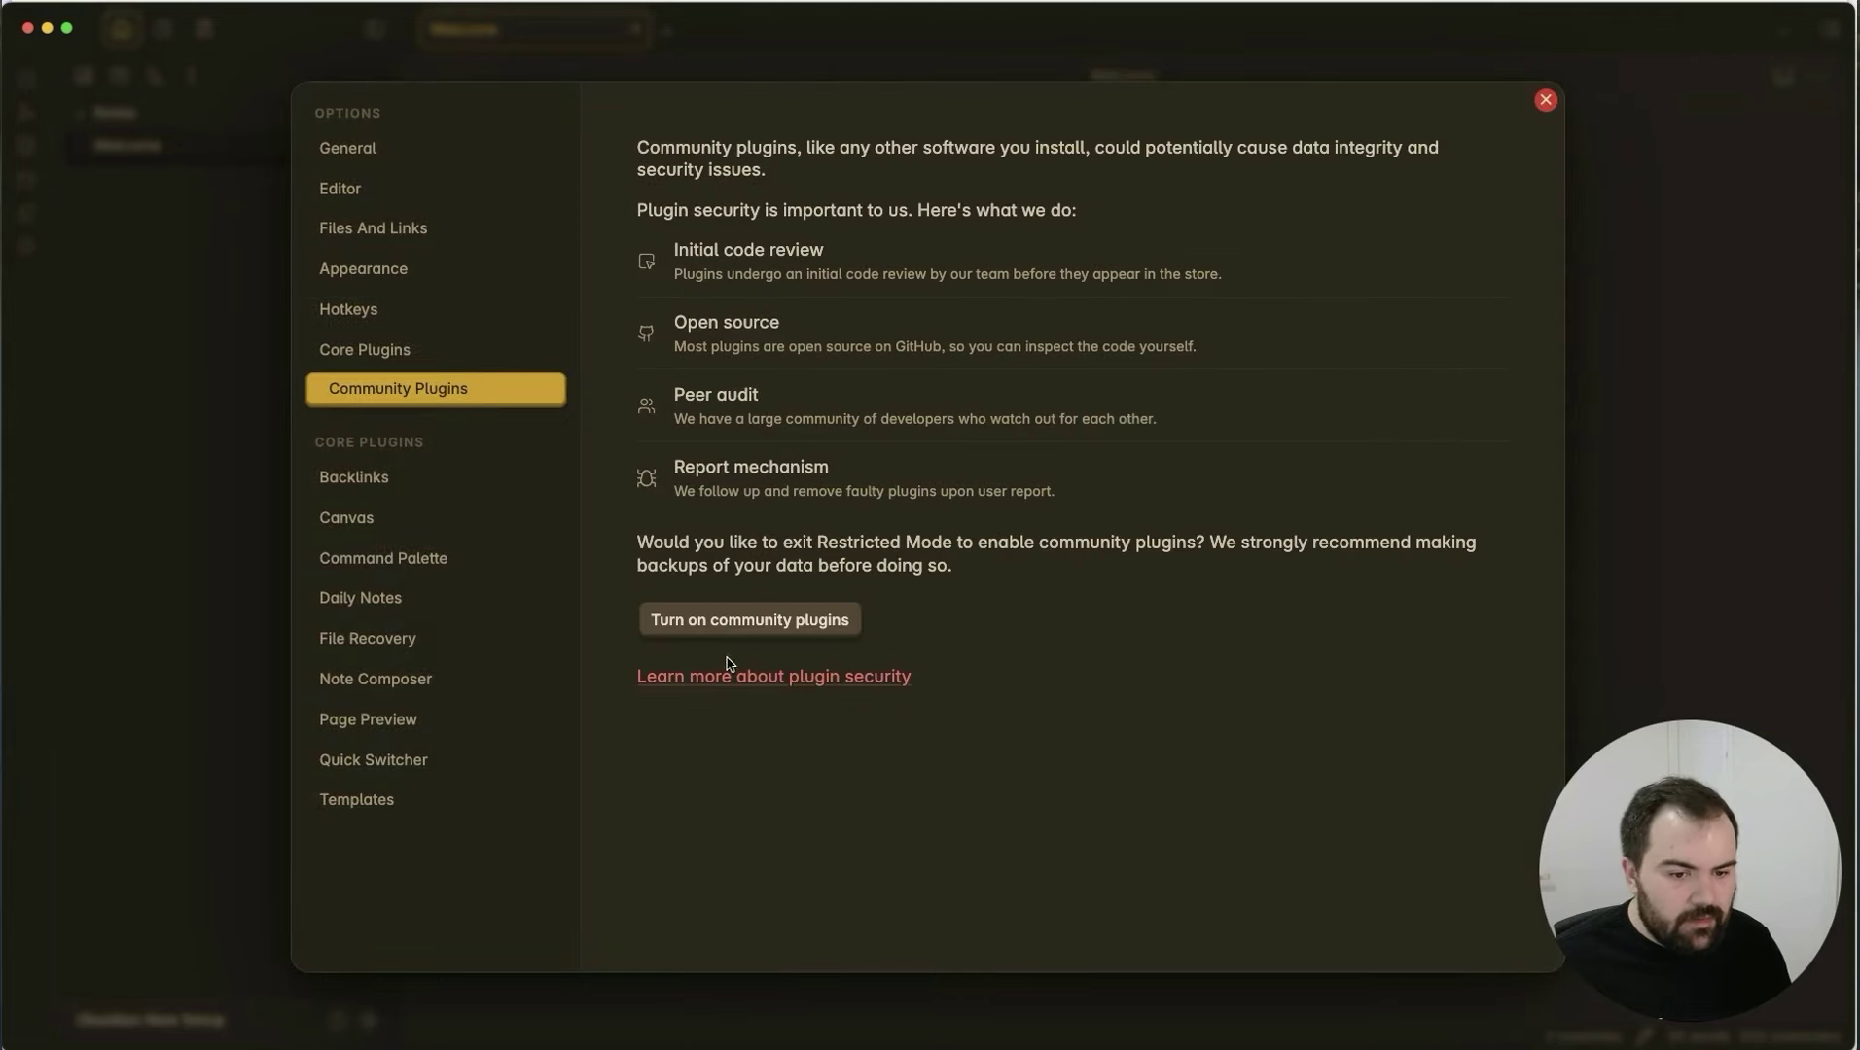
left_click(682, 632)
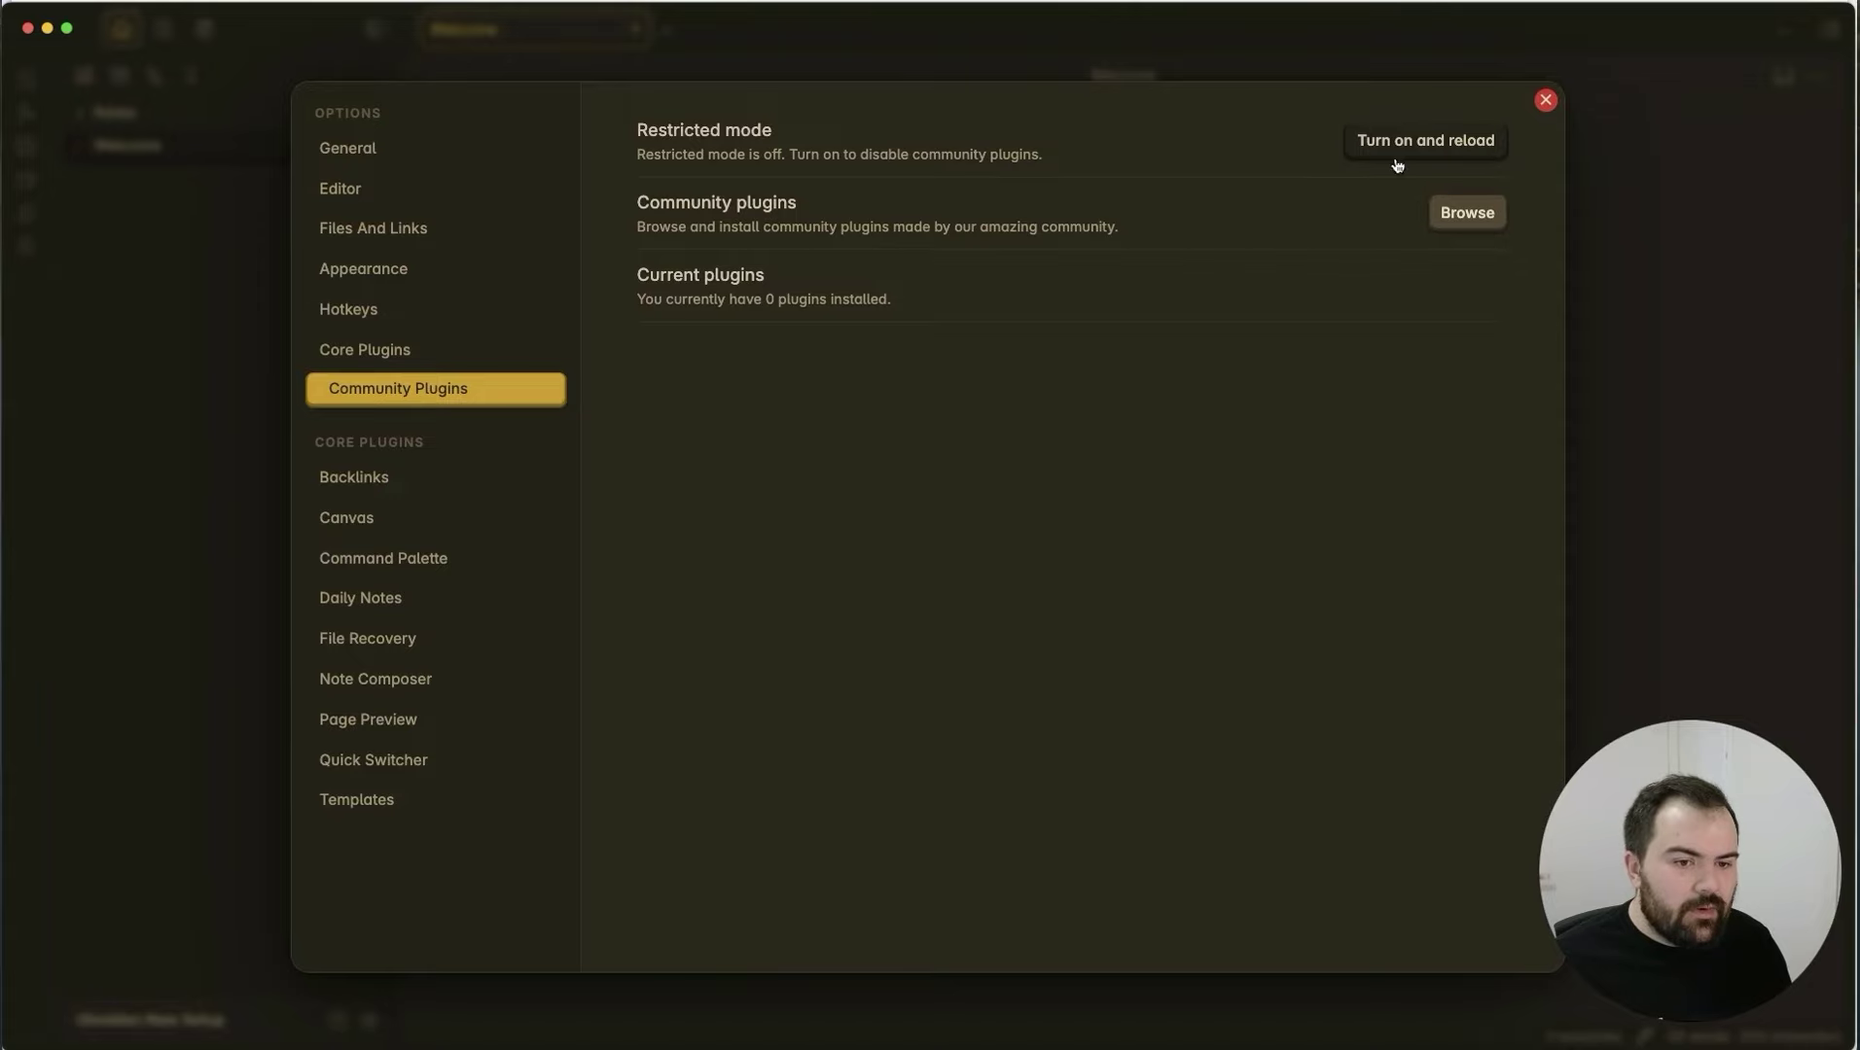
Search the community plugins for "style", then install and enable the Style Settings plugin.
left_click(1457, 222)
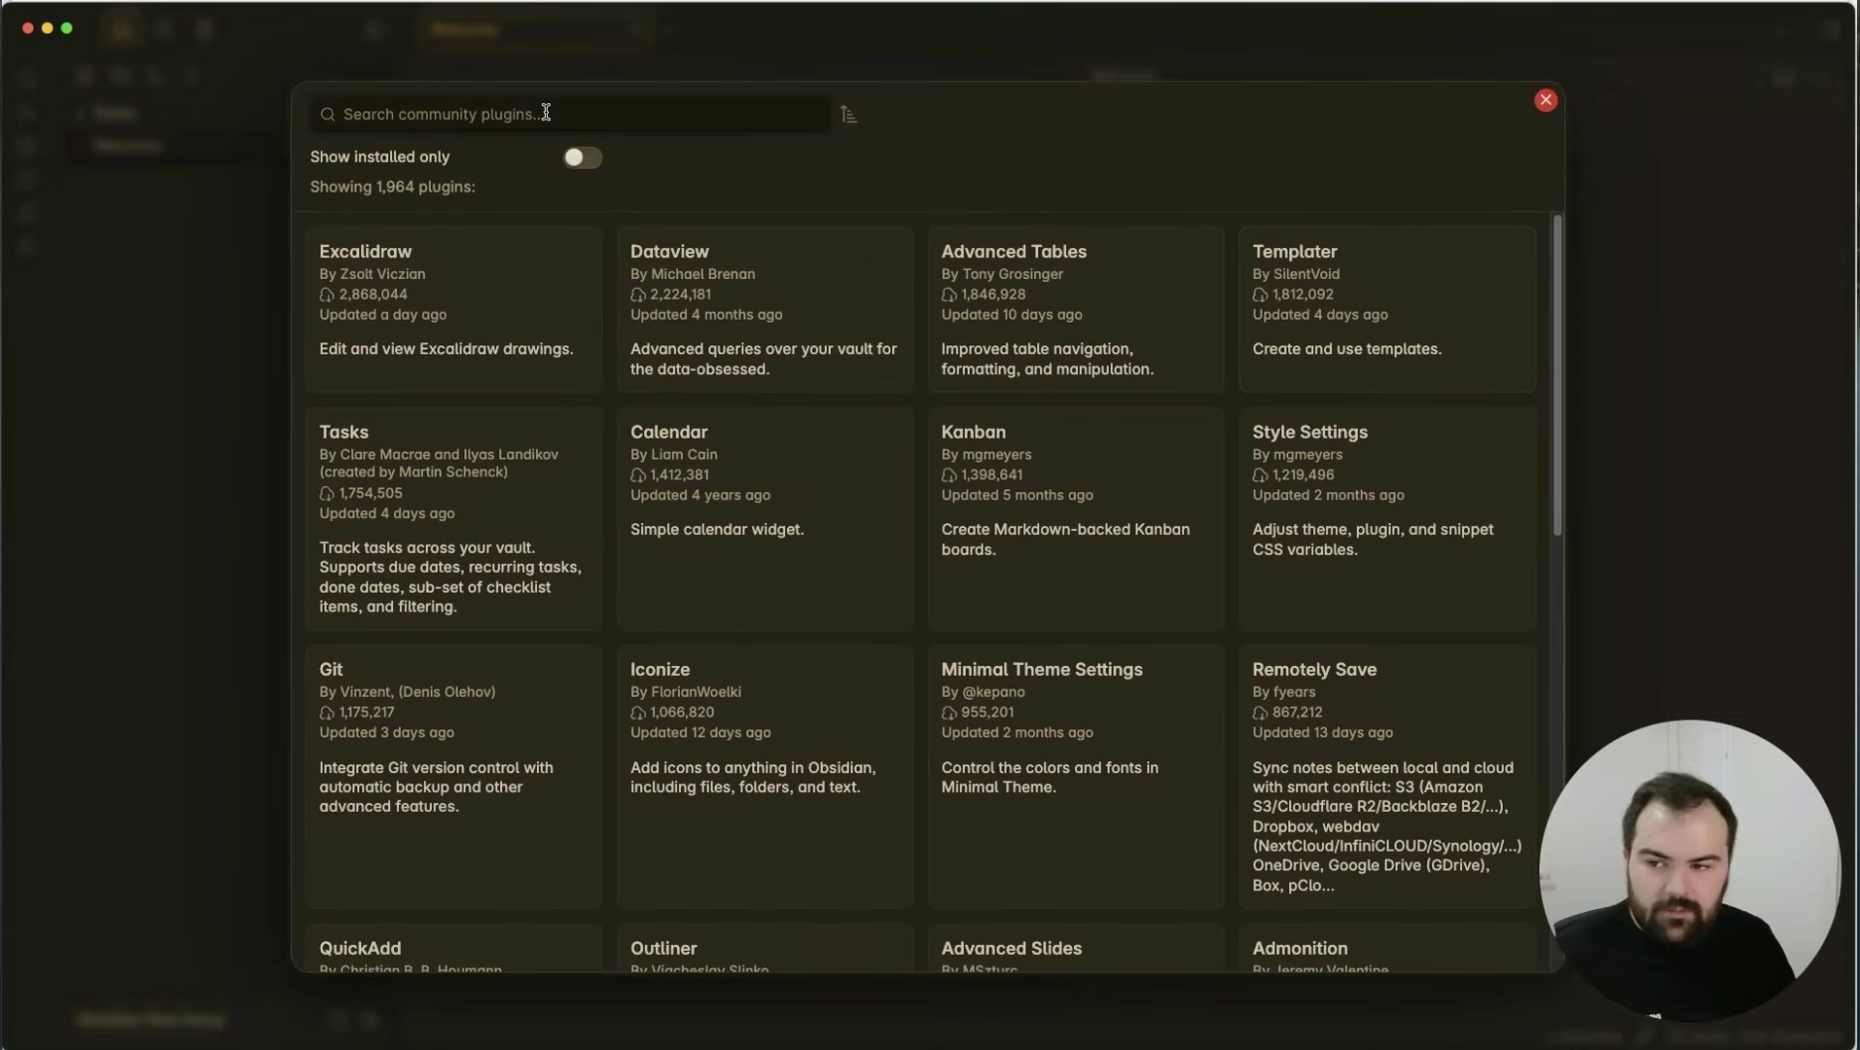
type("style")
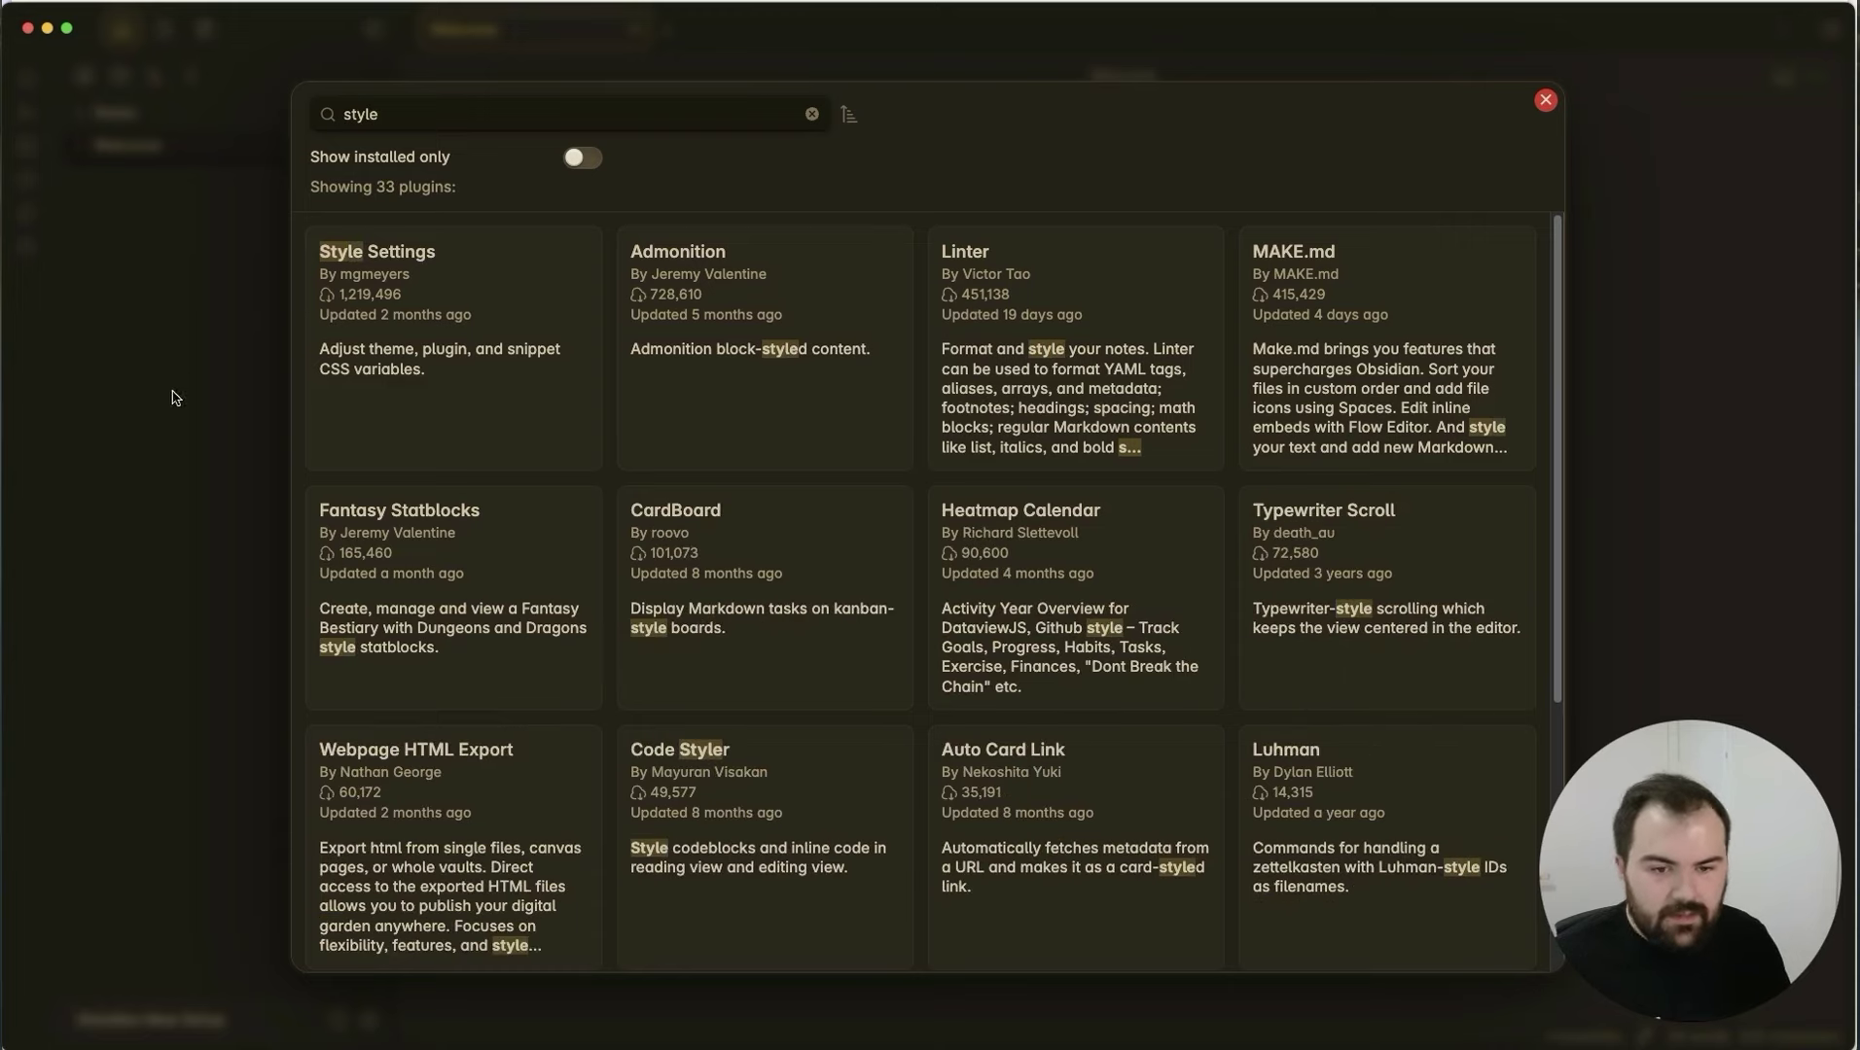
left_click(479, 394)
left_click(728, 418)
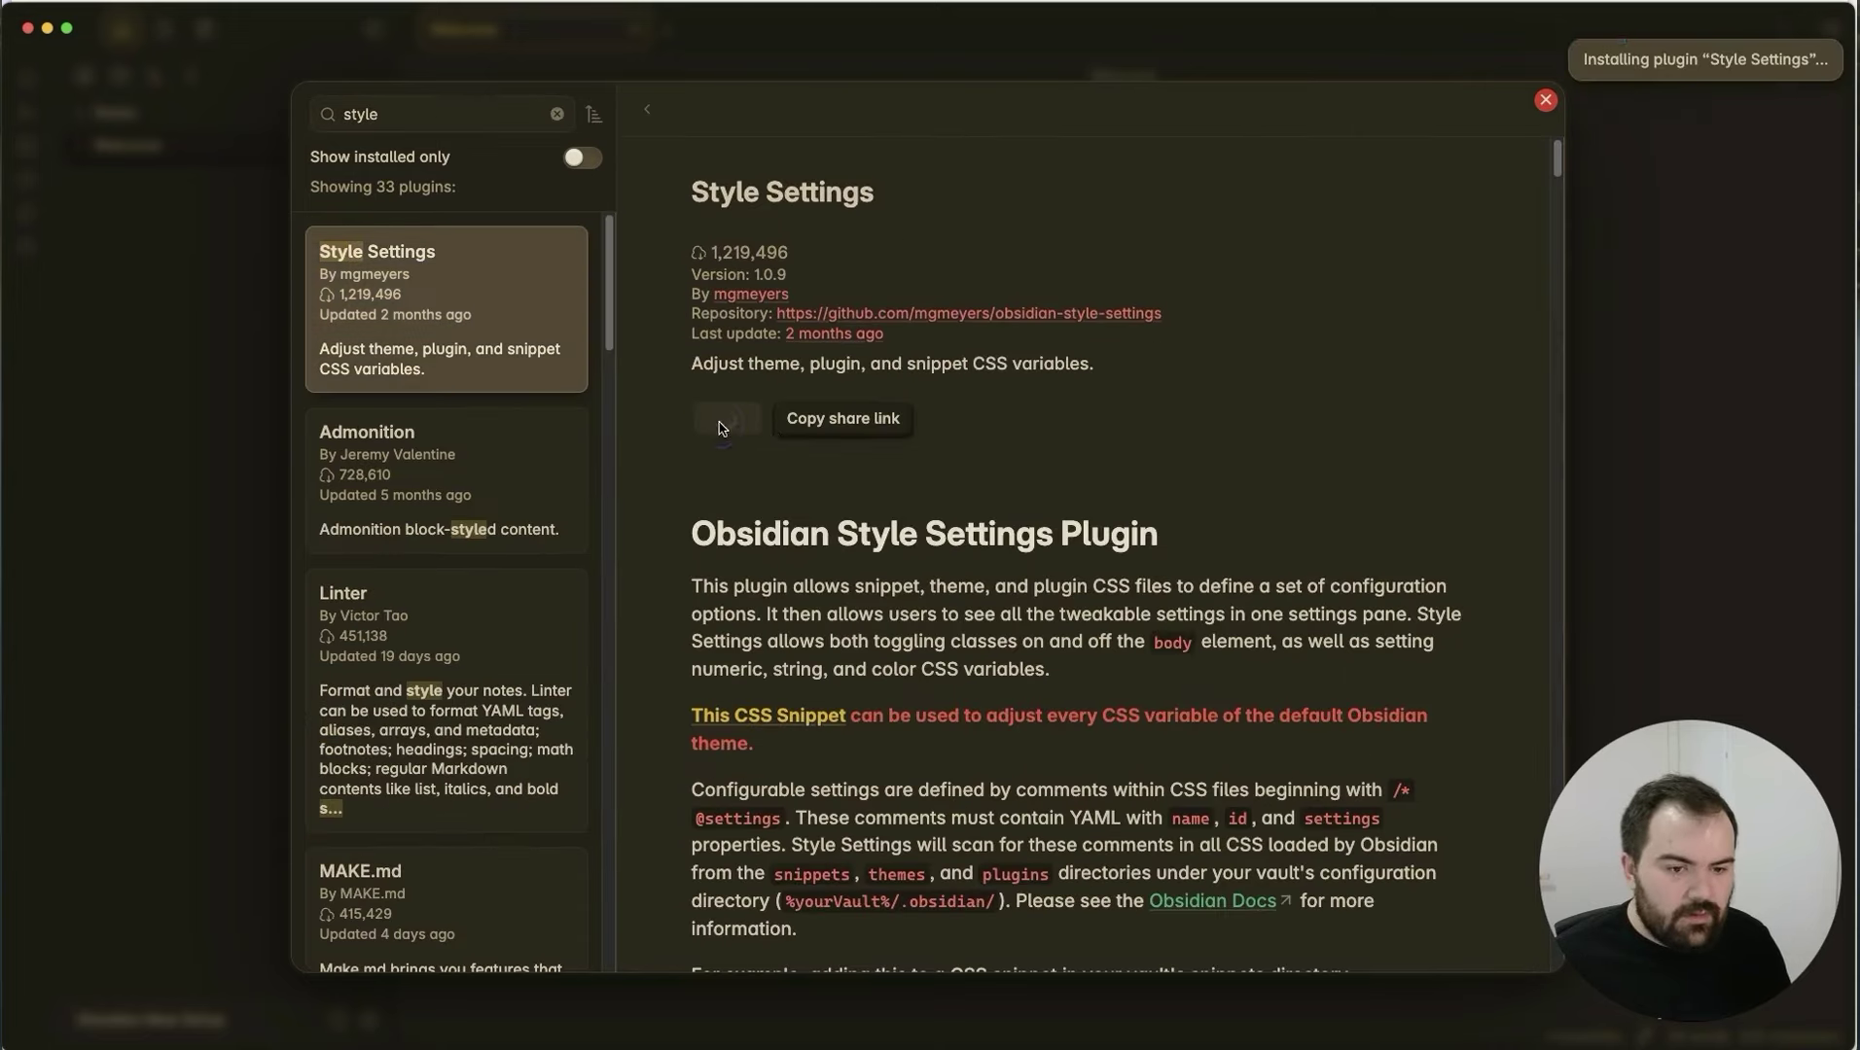
left_click(1546, 102)
left_click(1483, 520)
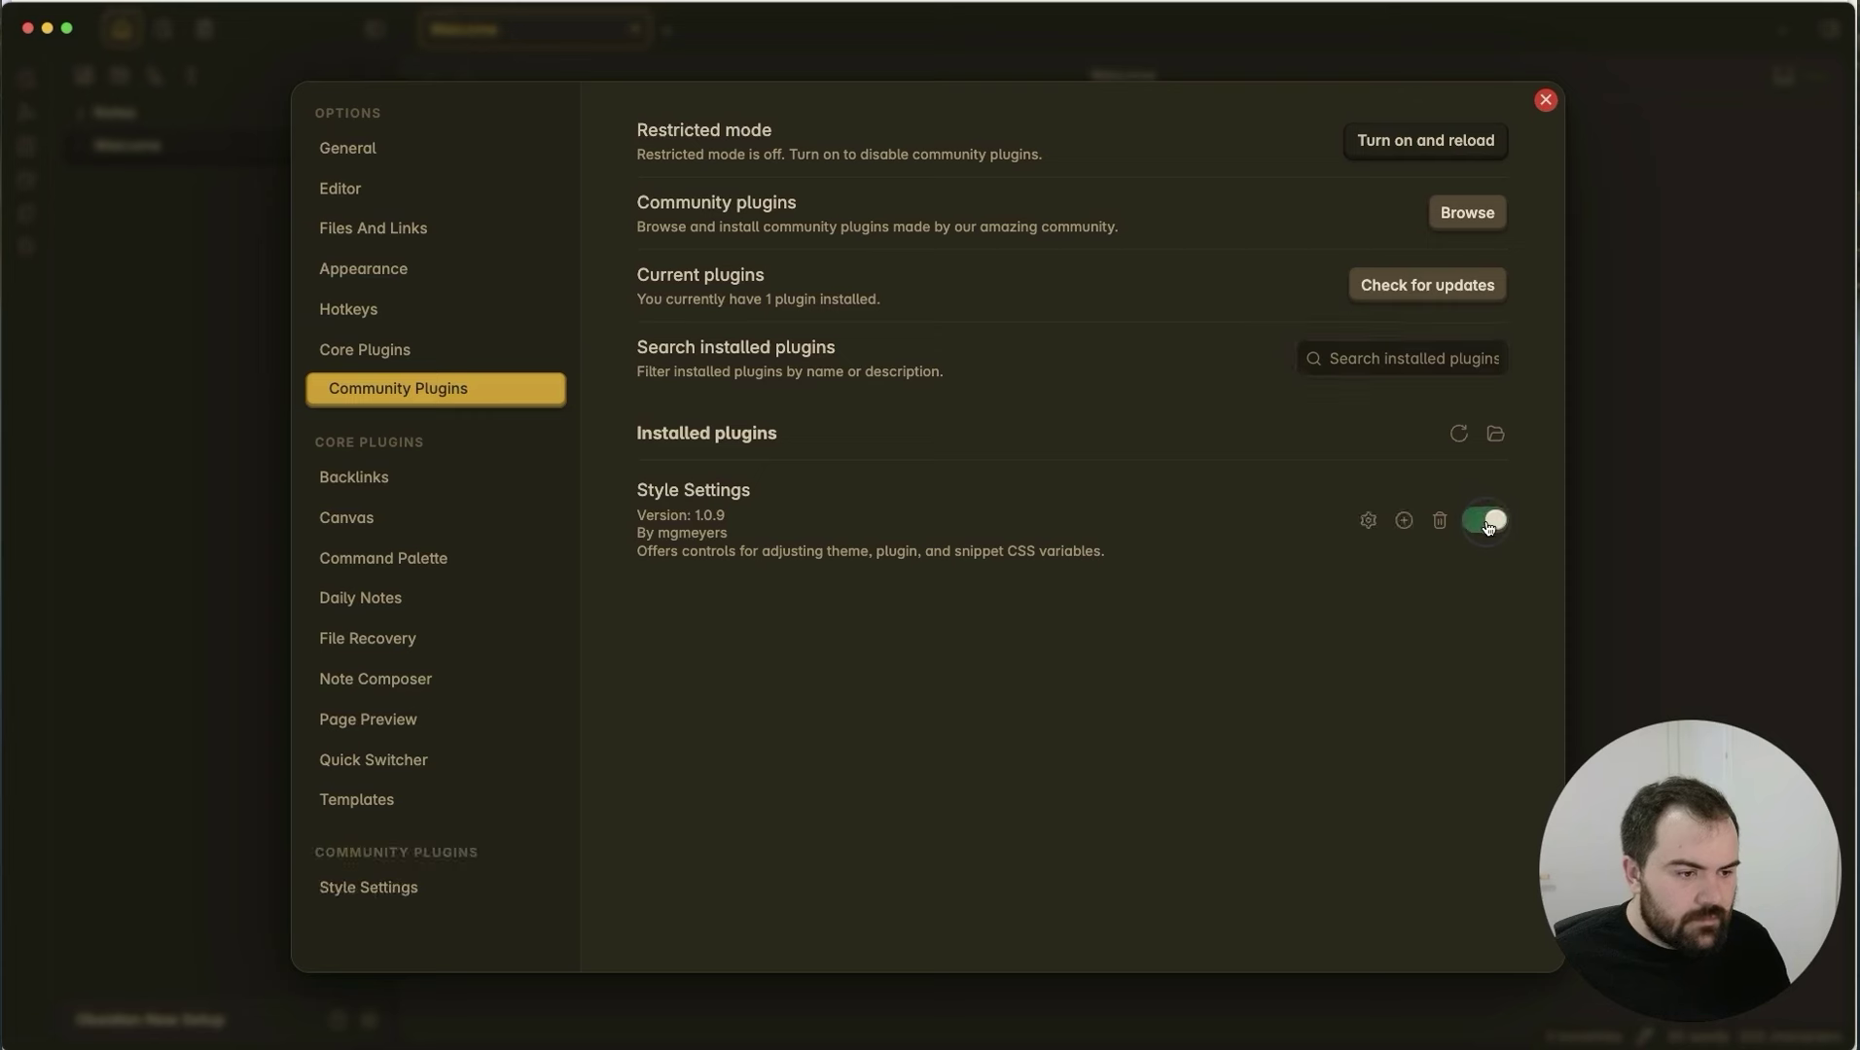
Look over the Primary Theme Settings categories and the Interface group in the Style Settings plugin's options.
left_click(367, 888)
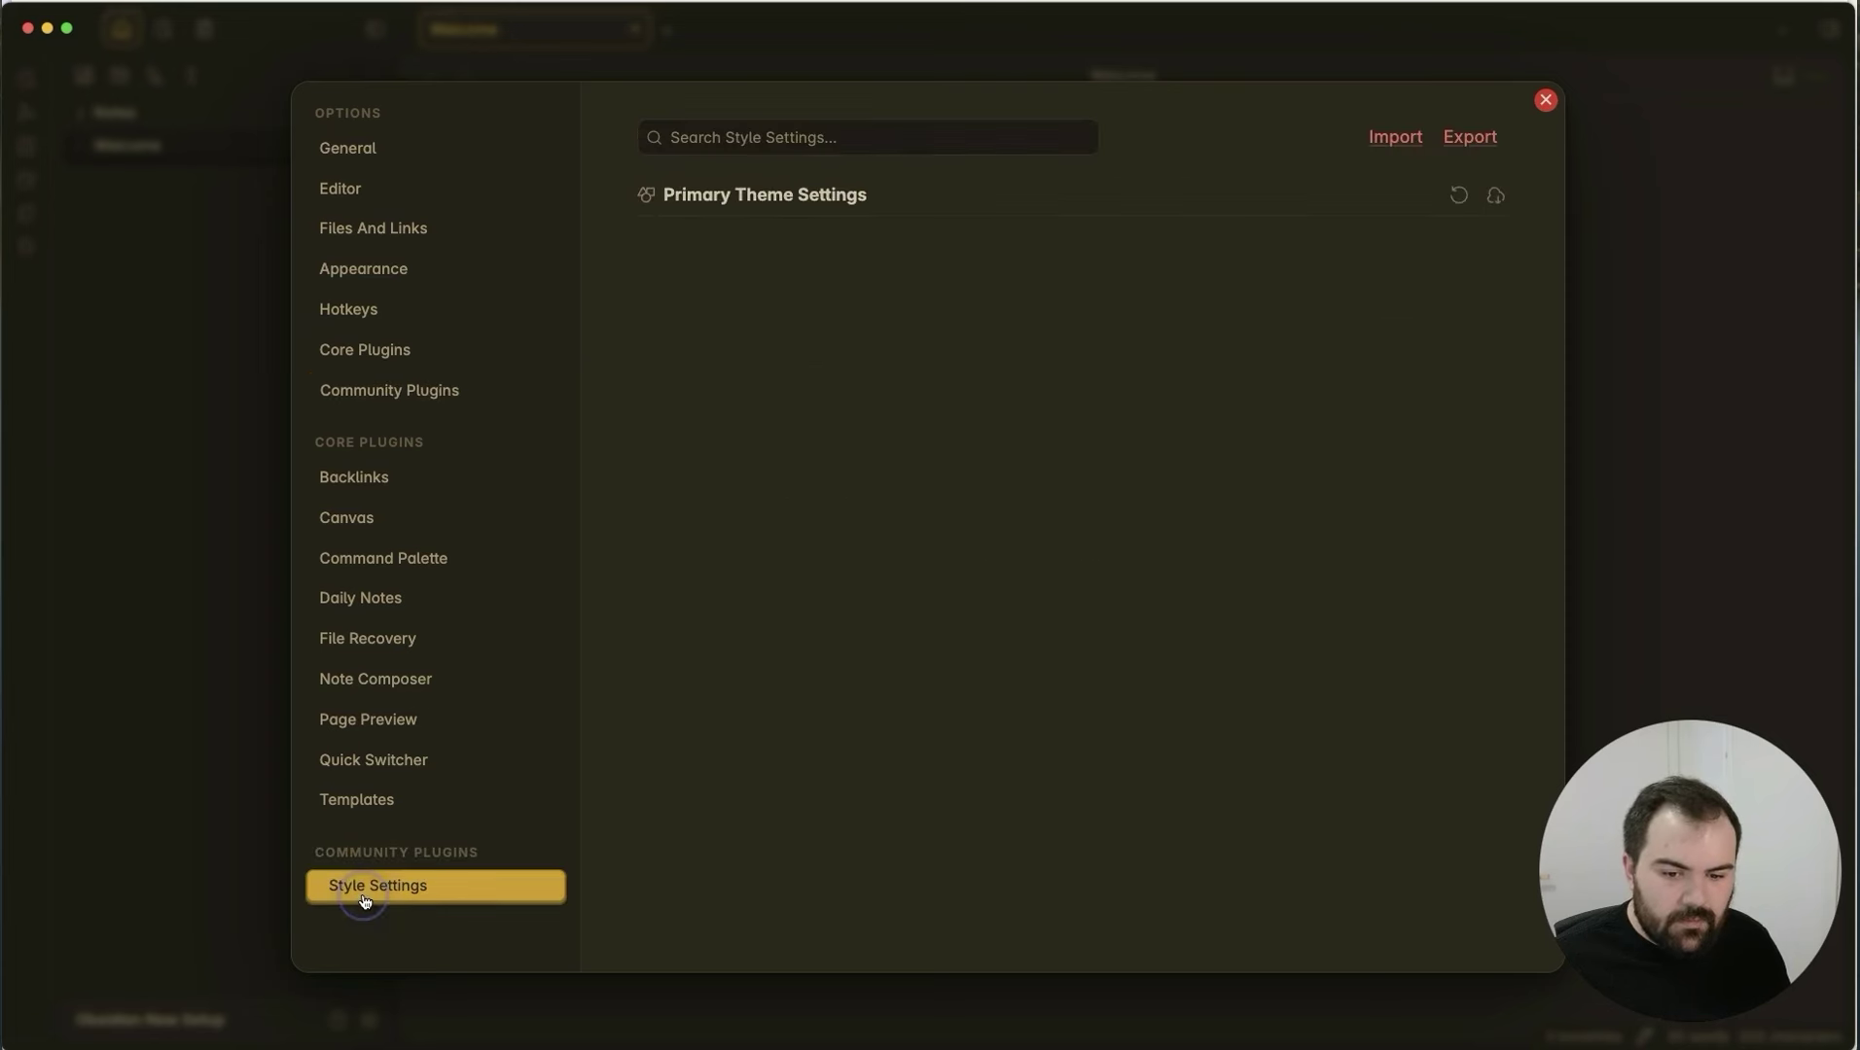
left_click(822, 209)
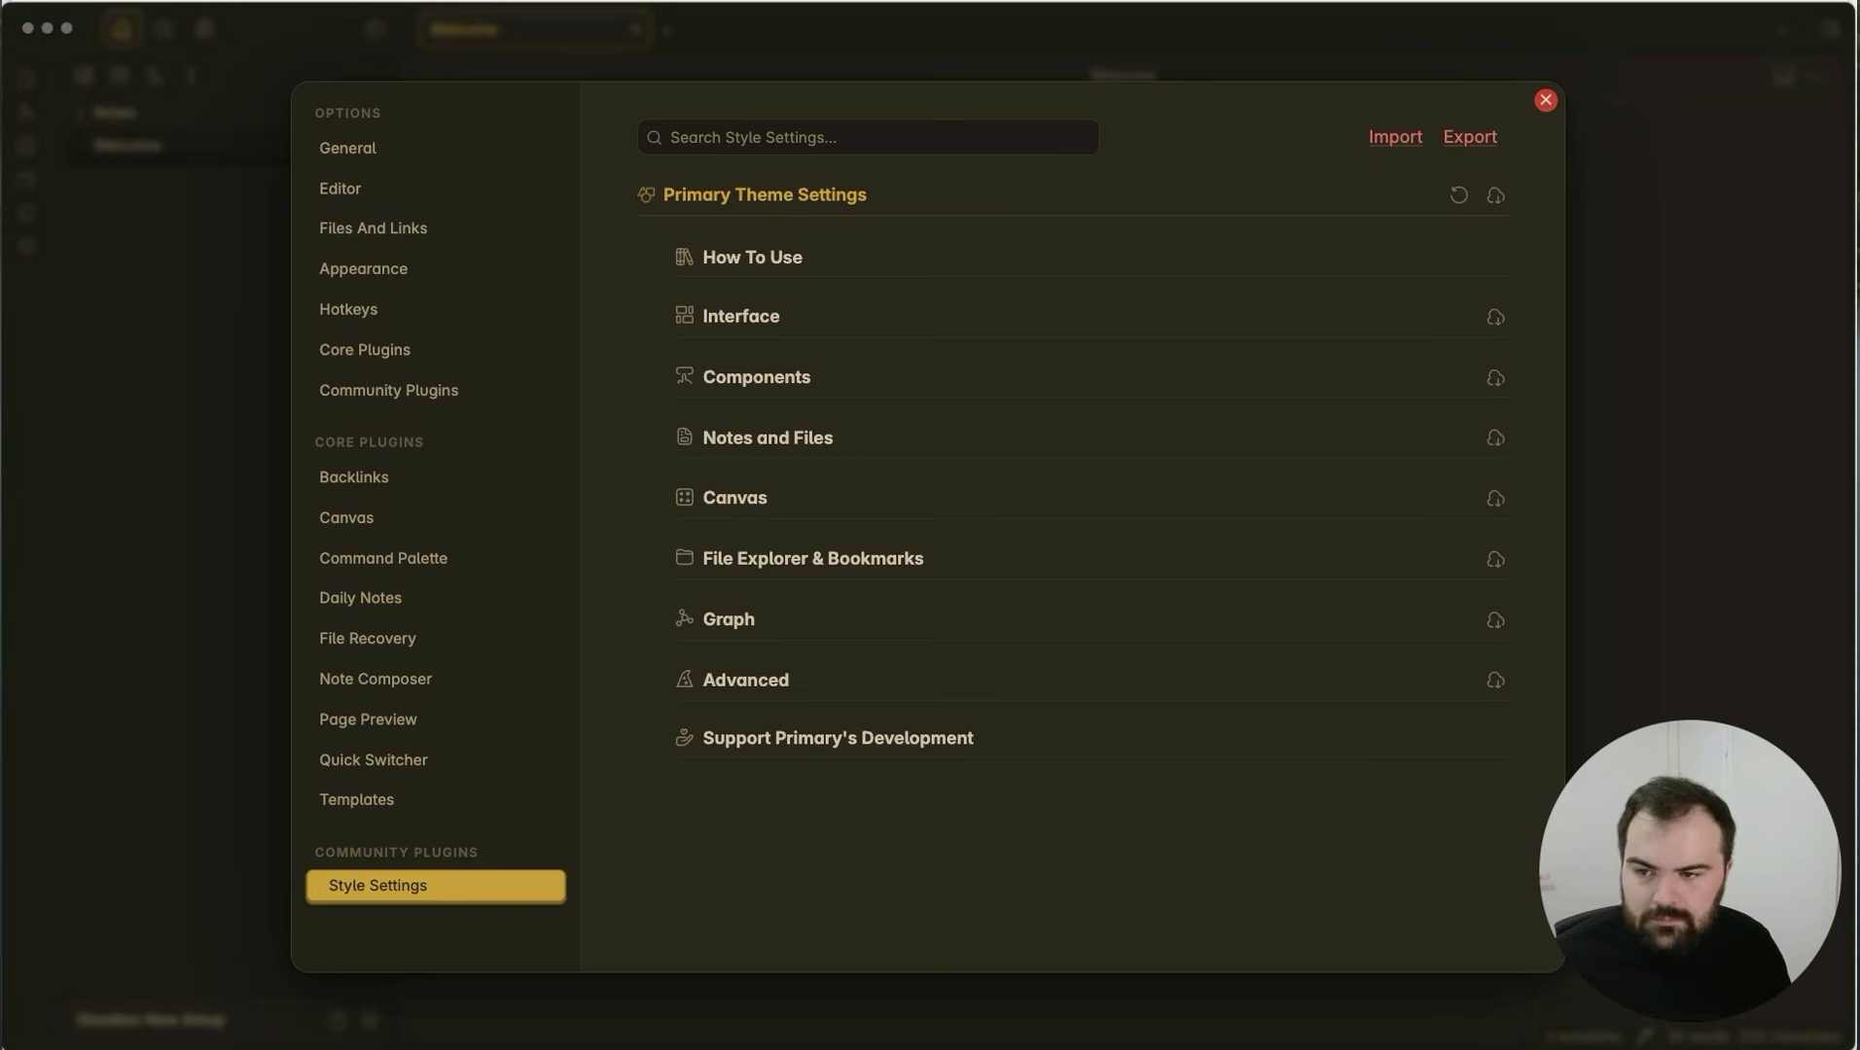
left_click(766, 321)
left_click(767, 378)
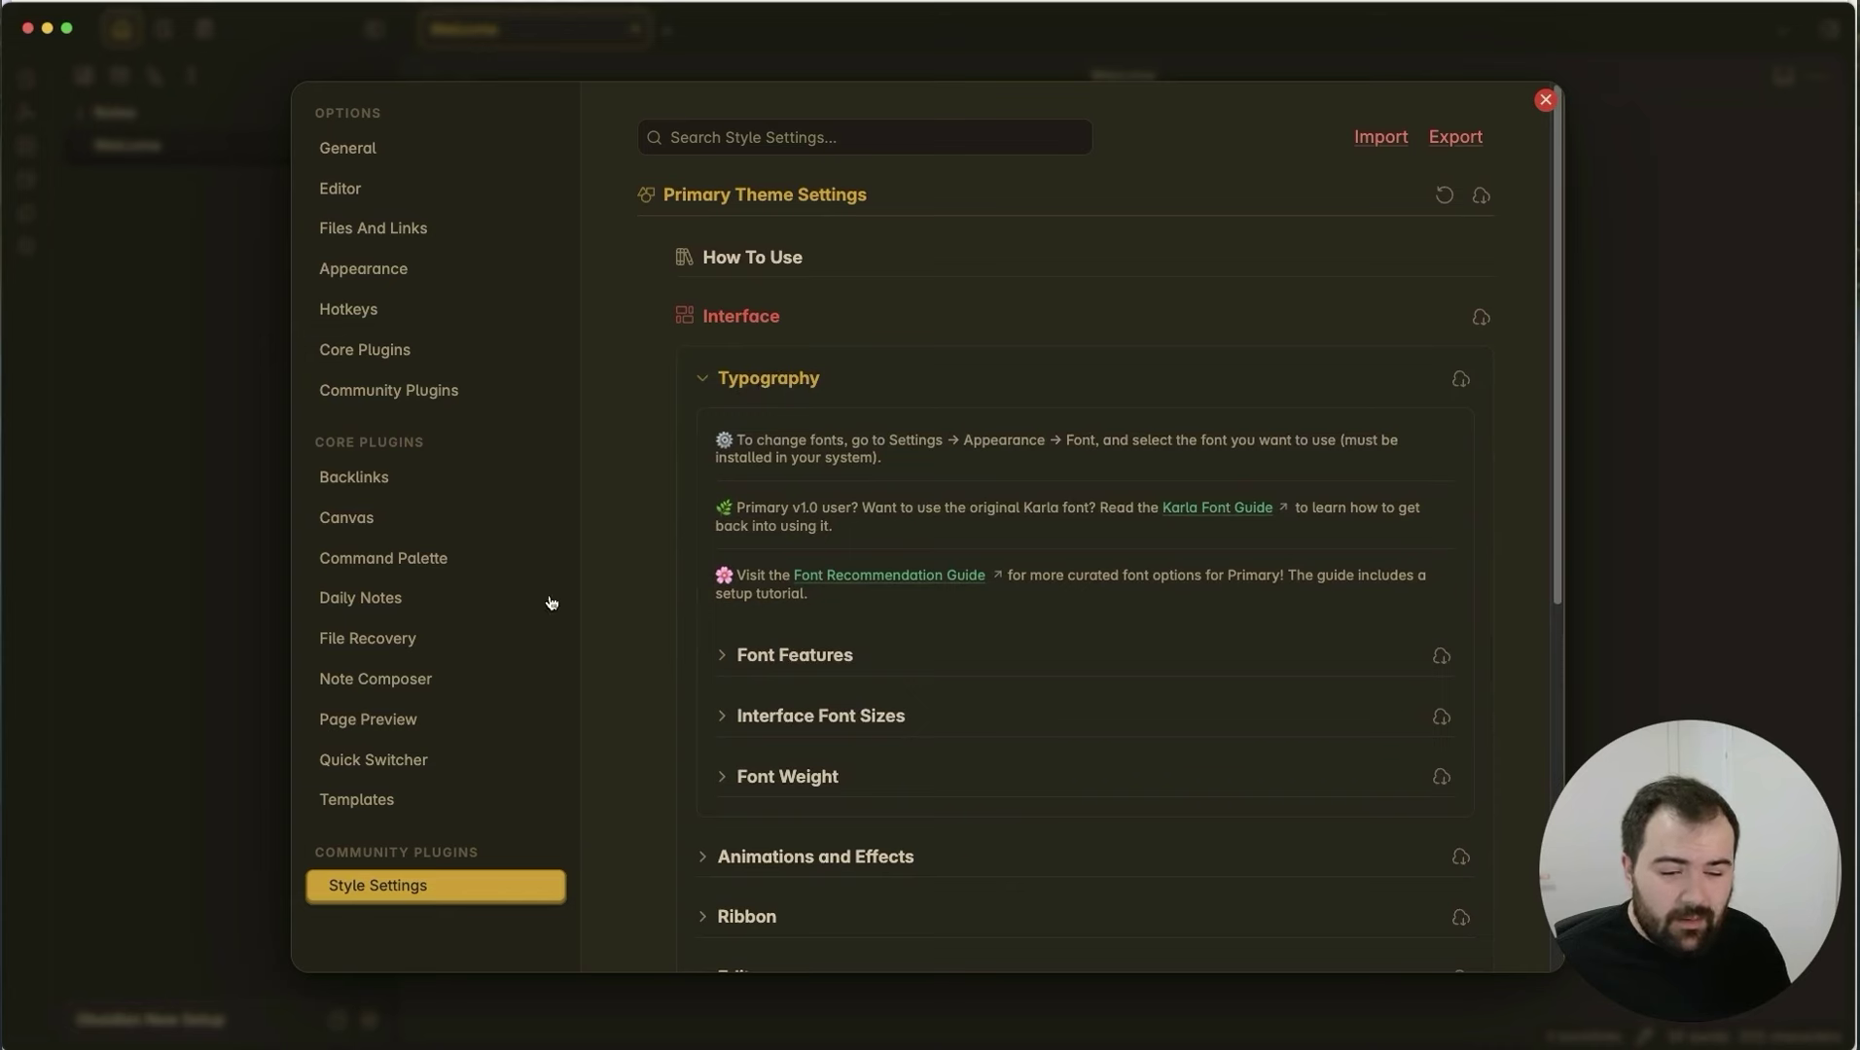
left_click(767, 322)
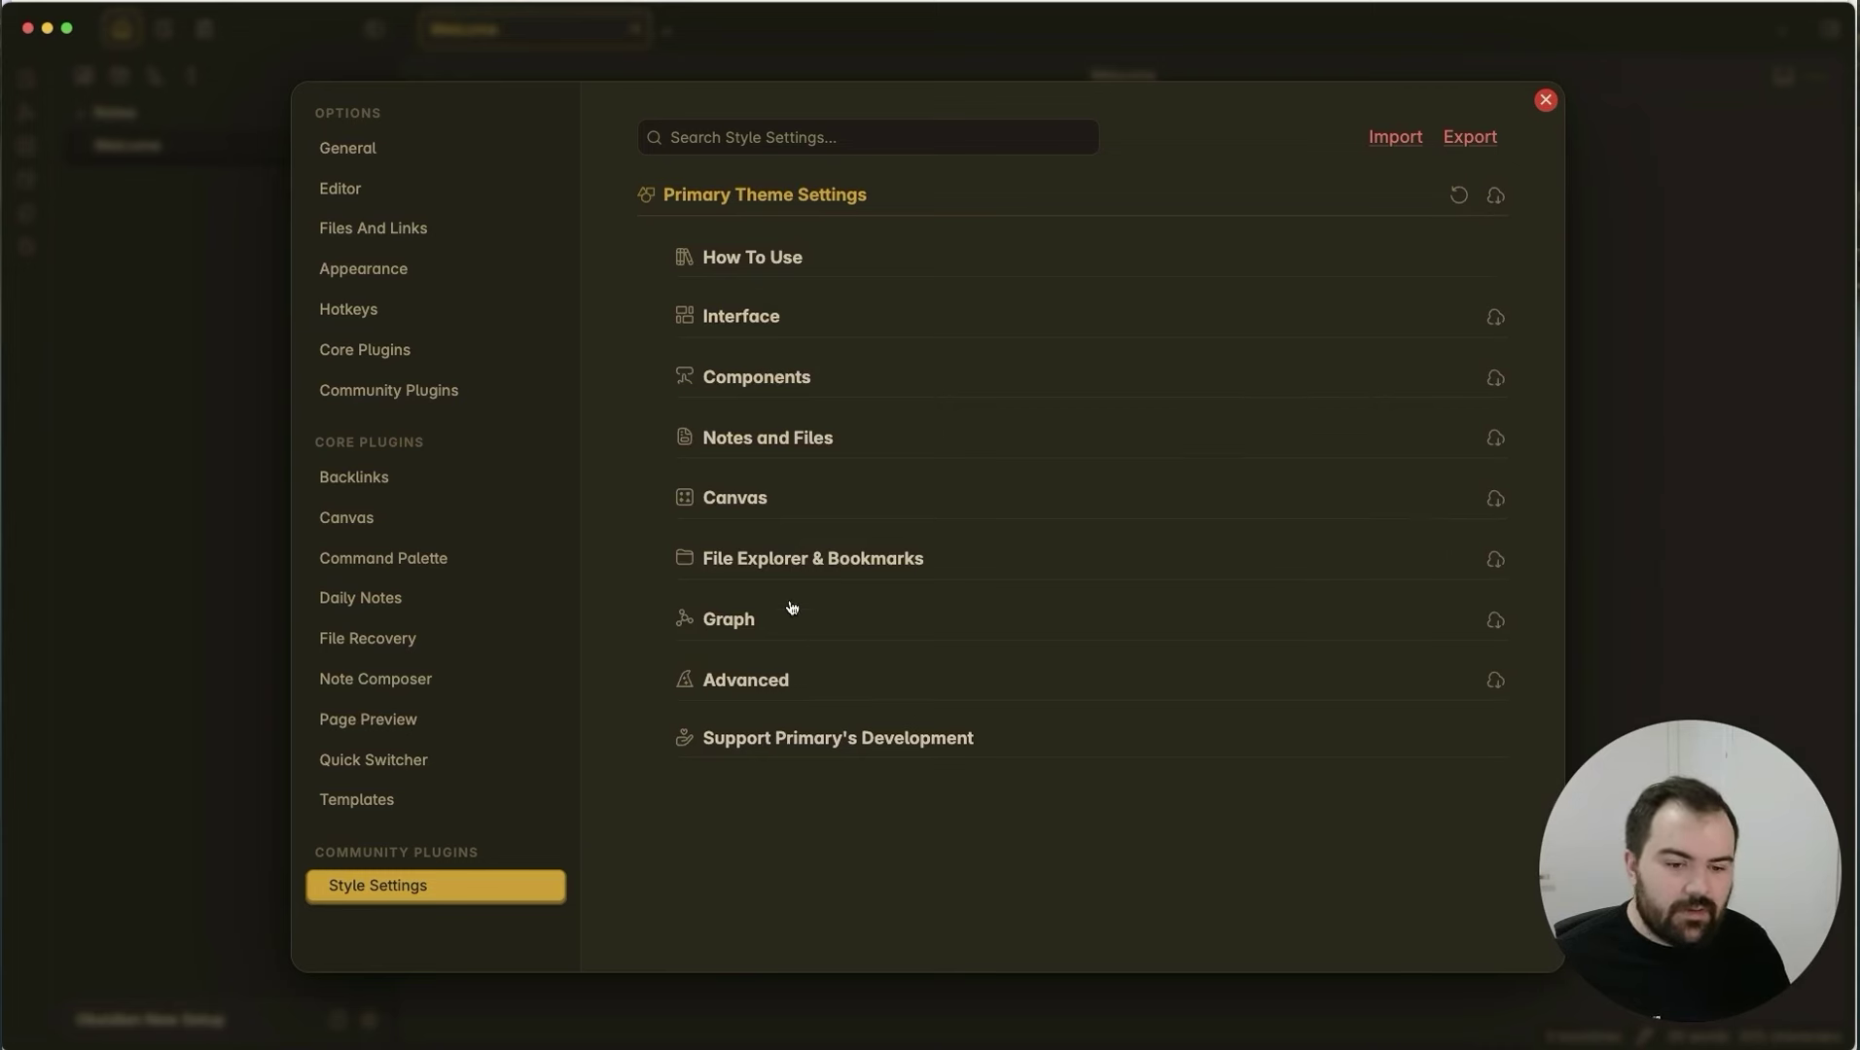
Examine the Font Features and Interface Font Sizes options under the Primary theme's Interface typography settings, and collapse the groups again.
left_click(758, 320)
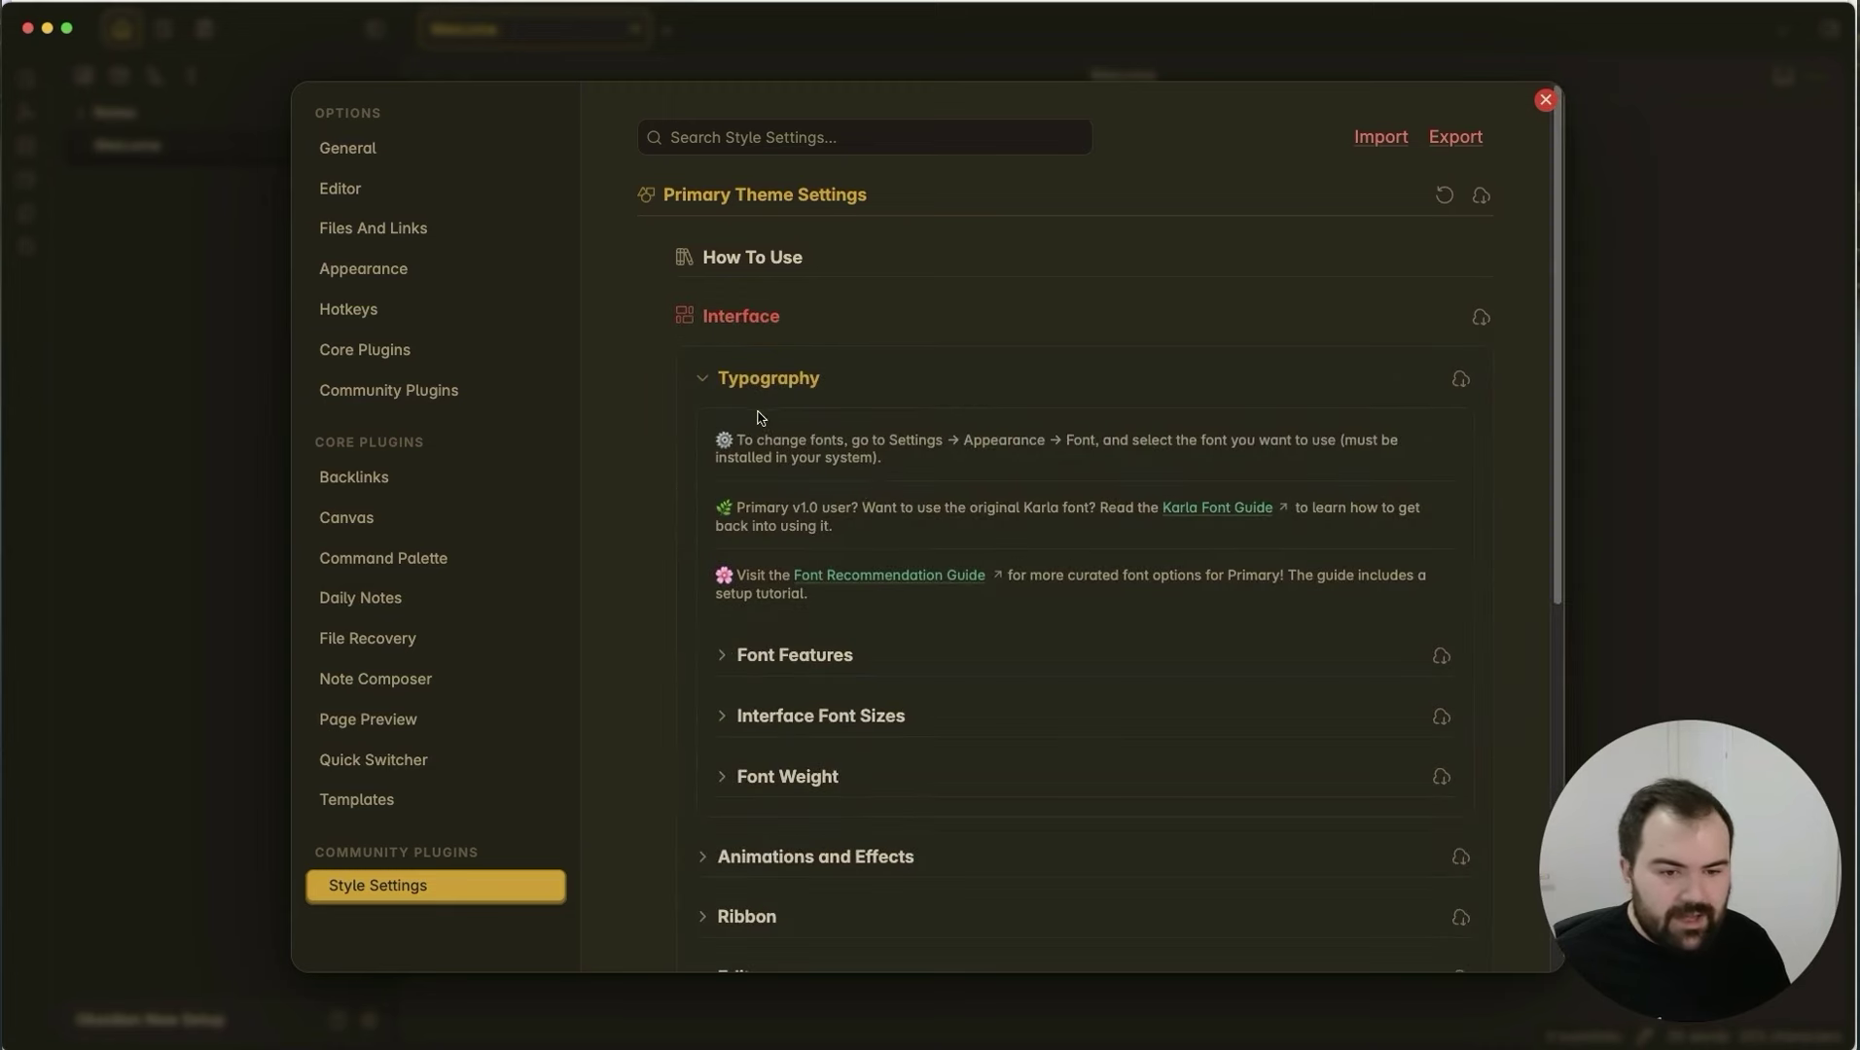
left_click(812, 655)
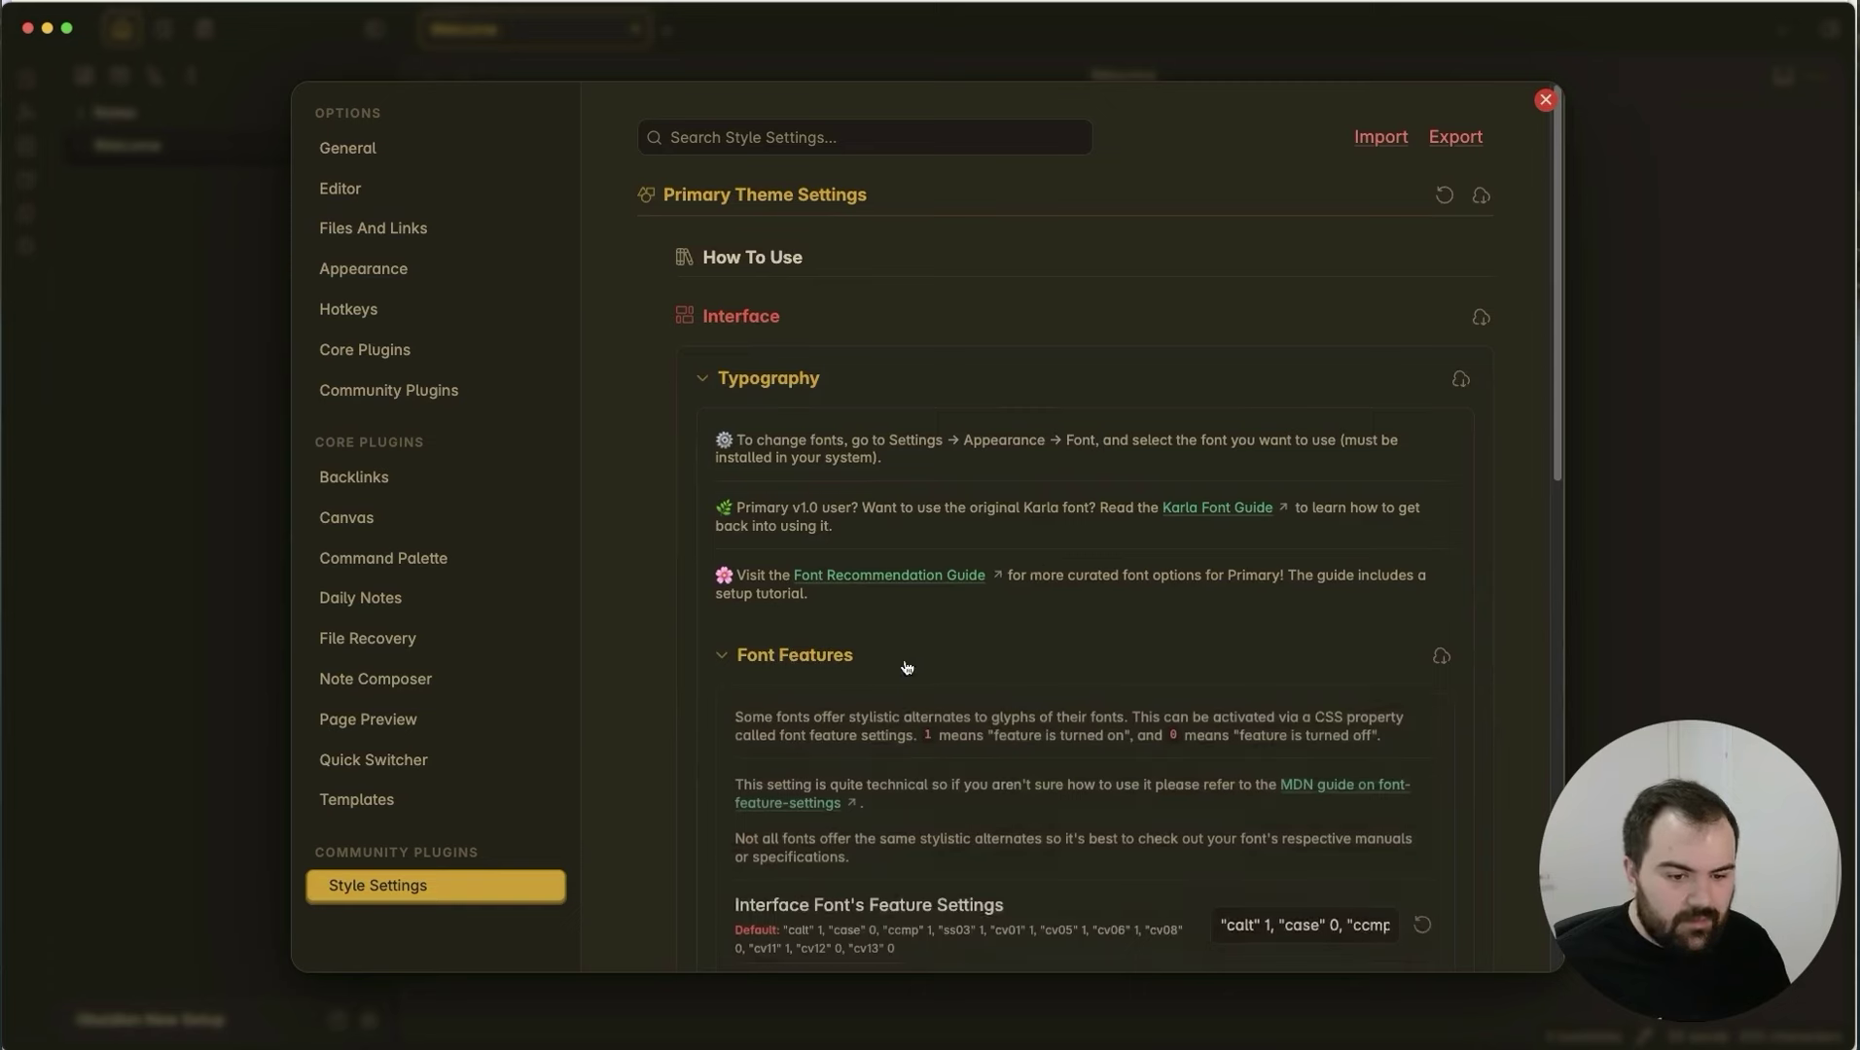
scroll(1022, 718, "down", 5)
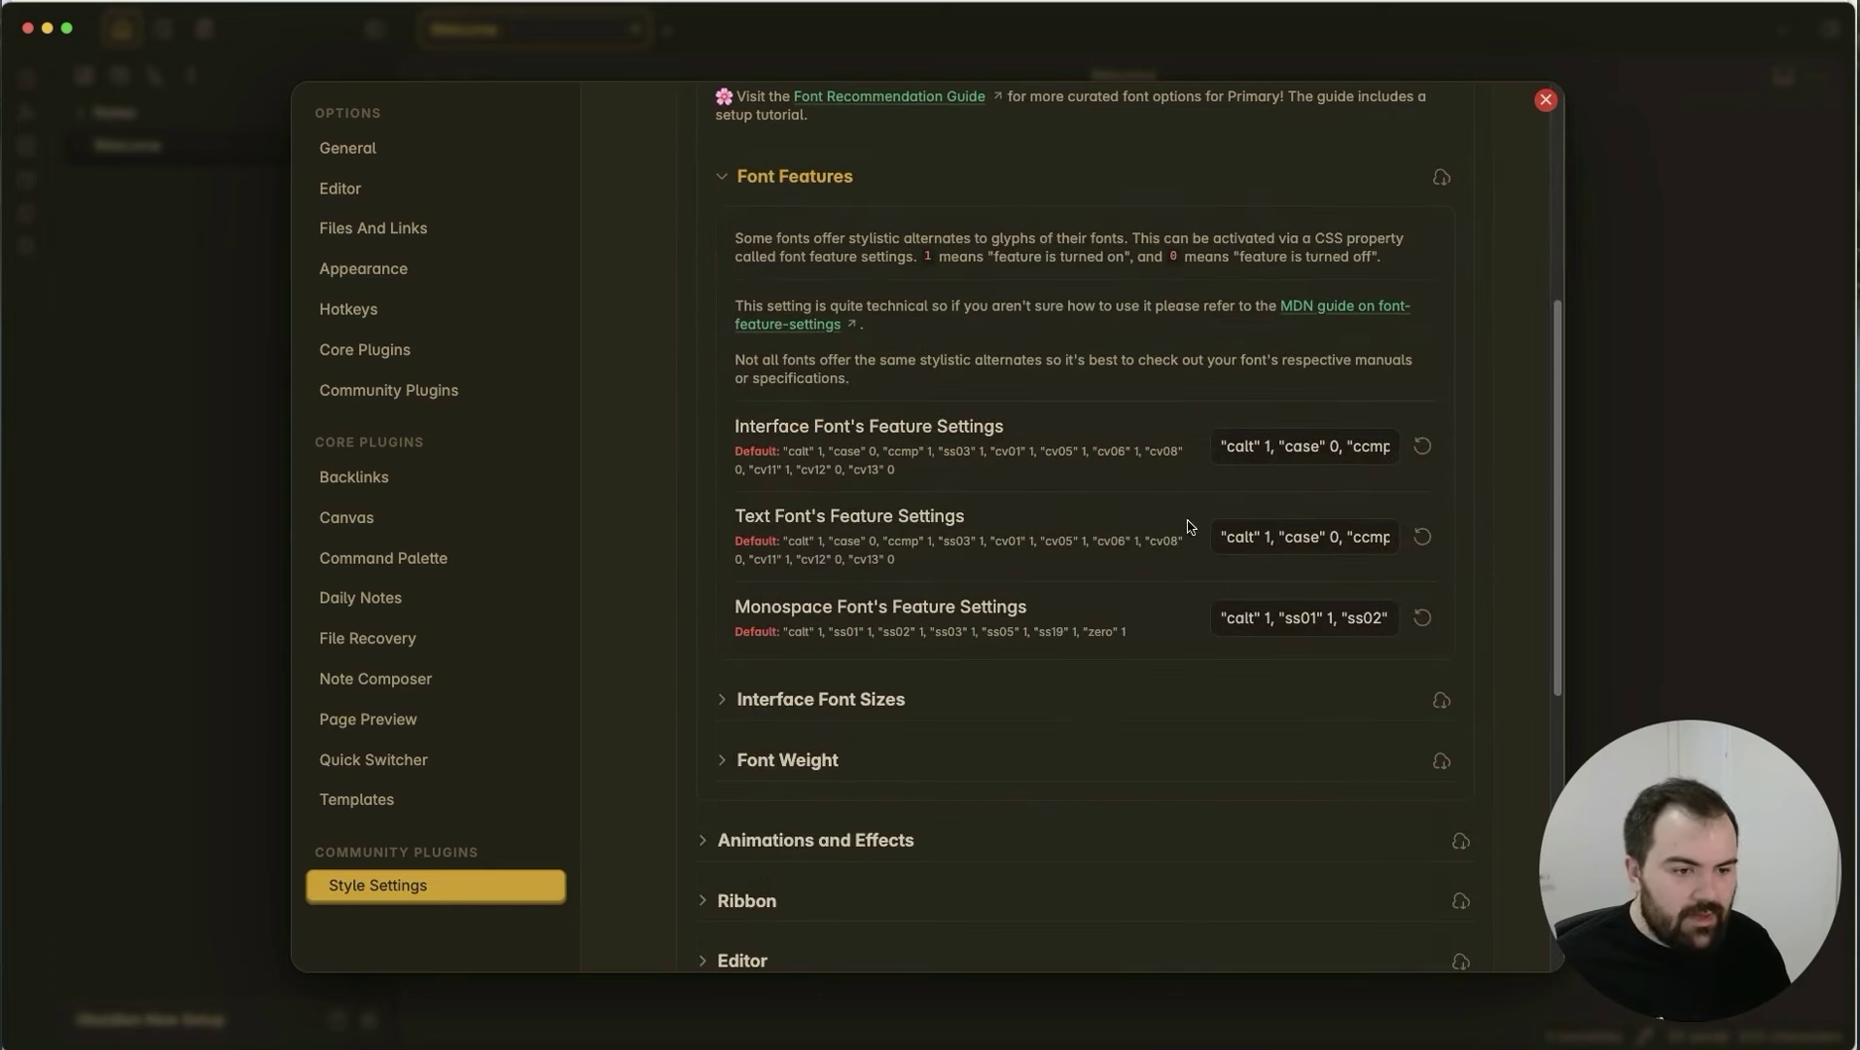
scroll(1070, 662, "up", 1)
left_click(813, 814)
scroll(1203, 530, "down", 4)
scroll(978, 871, "up", 4)
left_click(773, 304)
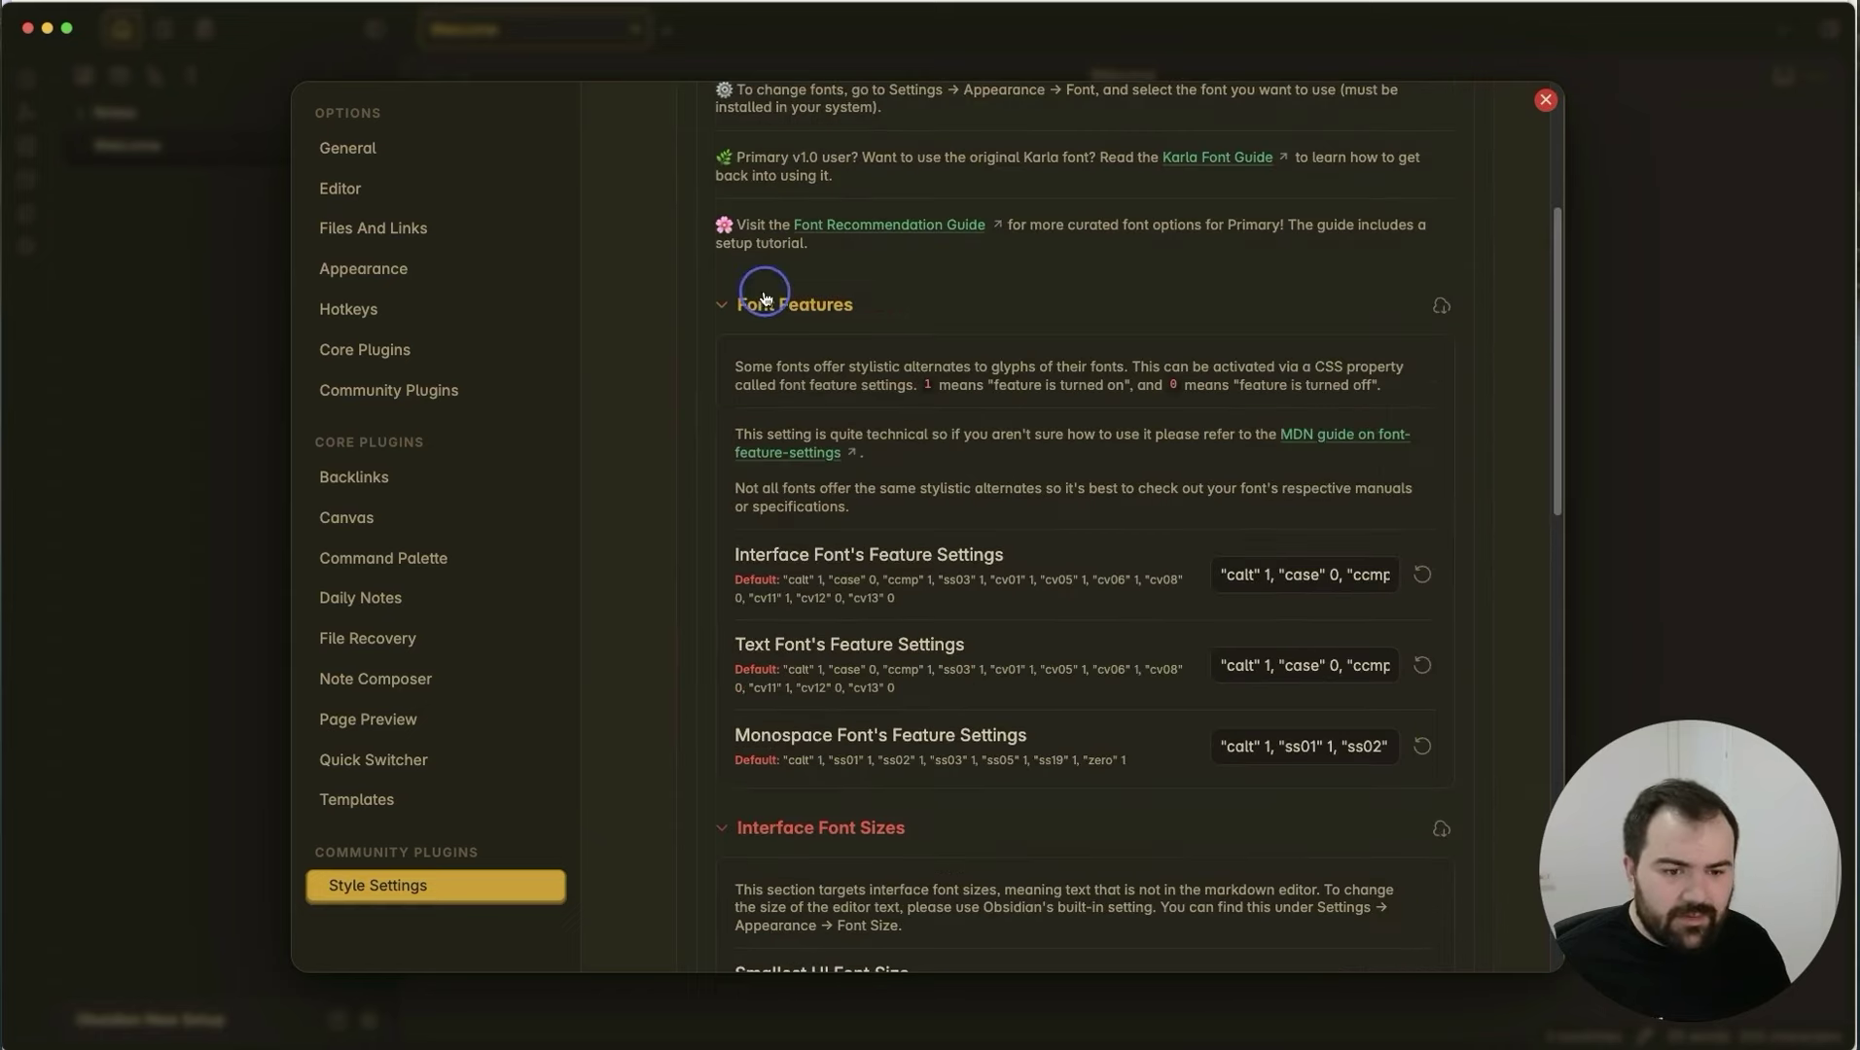
left_click(807, 364)
scroll(785, 326, "up", 4)
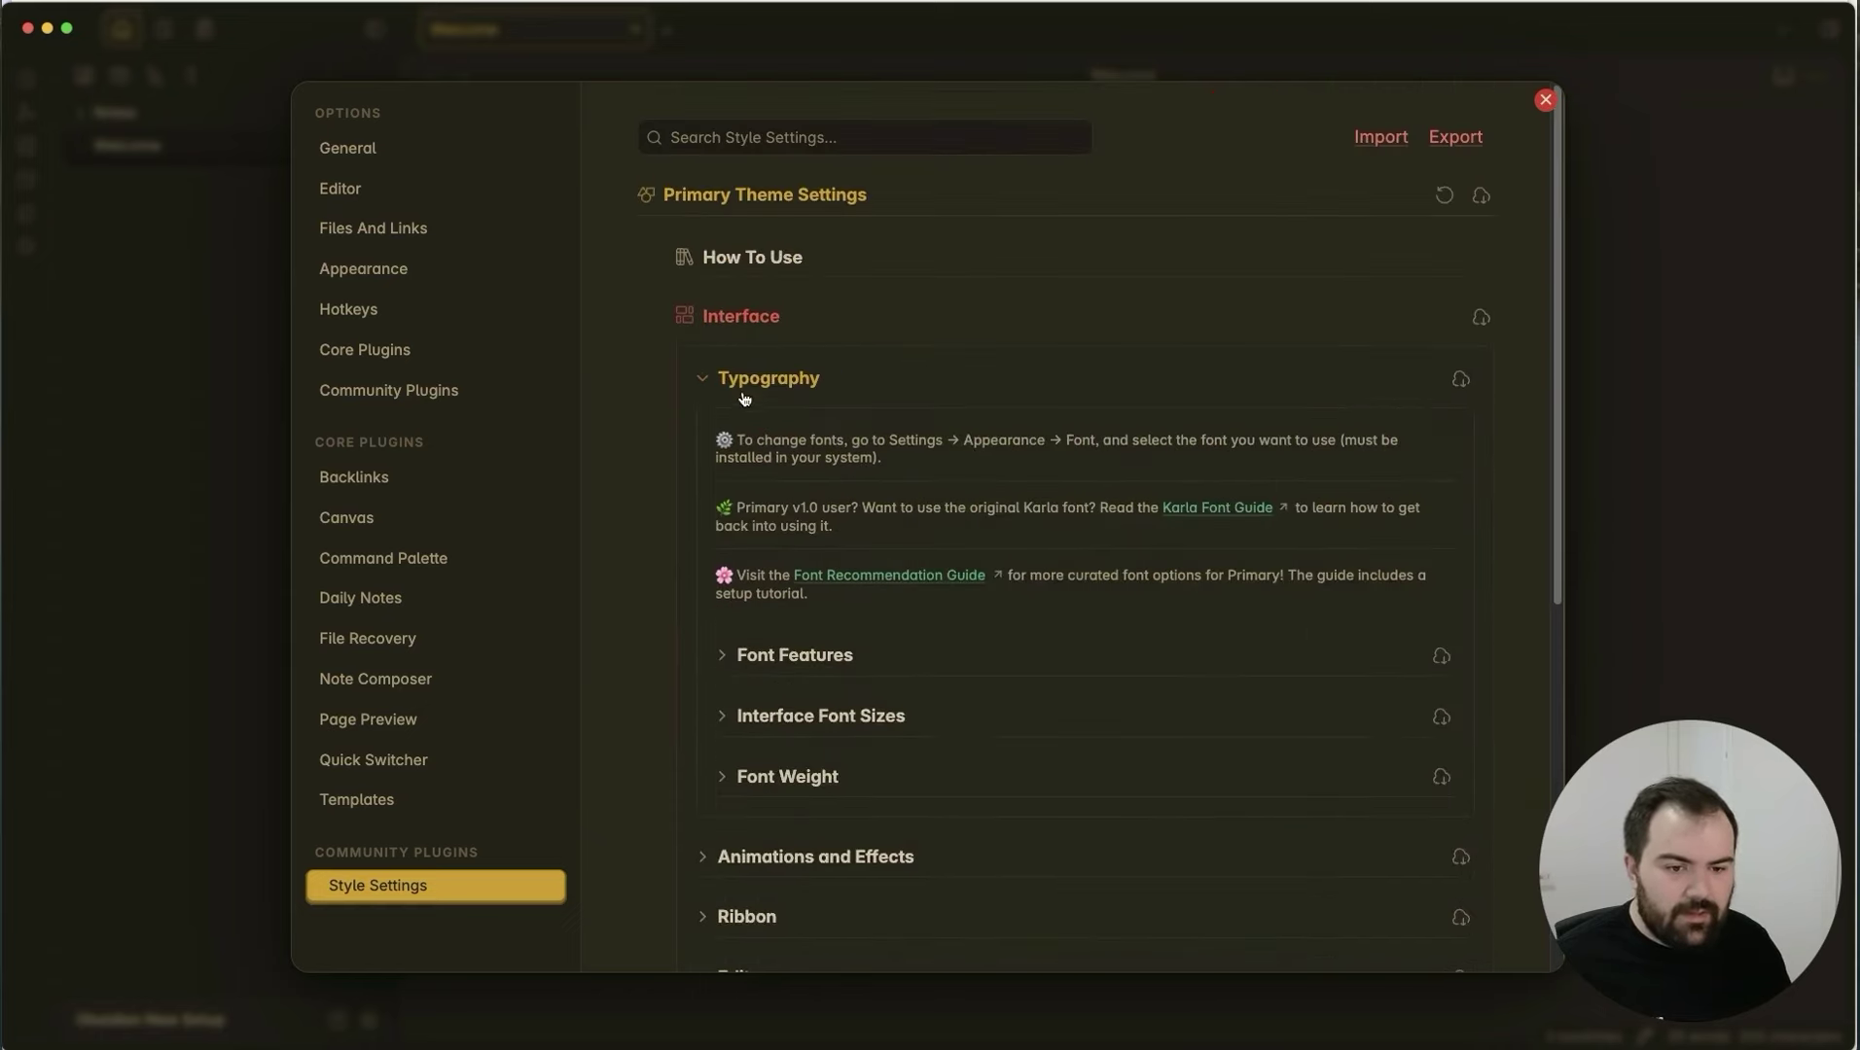
left_click(744, 394)
left_click(750, 314)
left_click(821, 193)
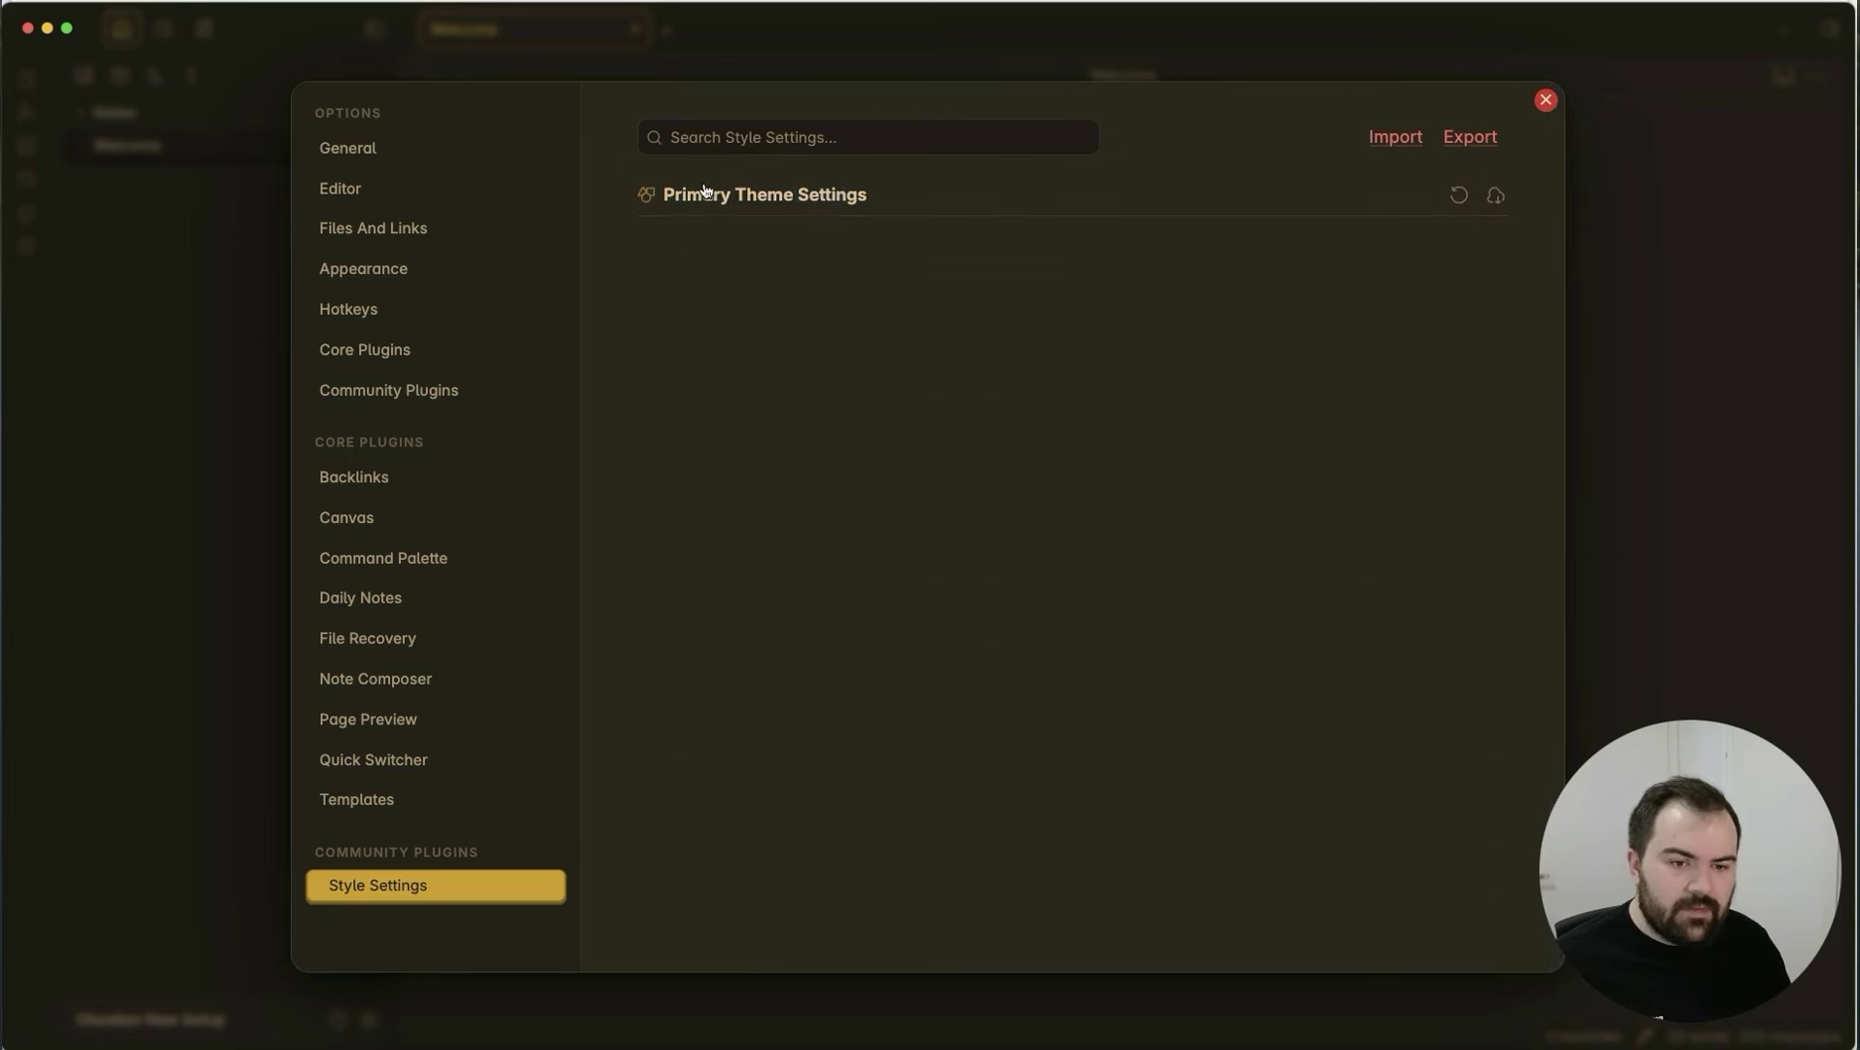
left_click(842, 199)
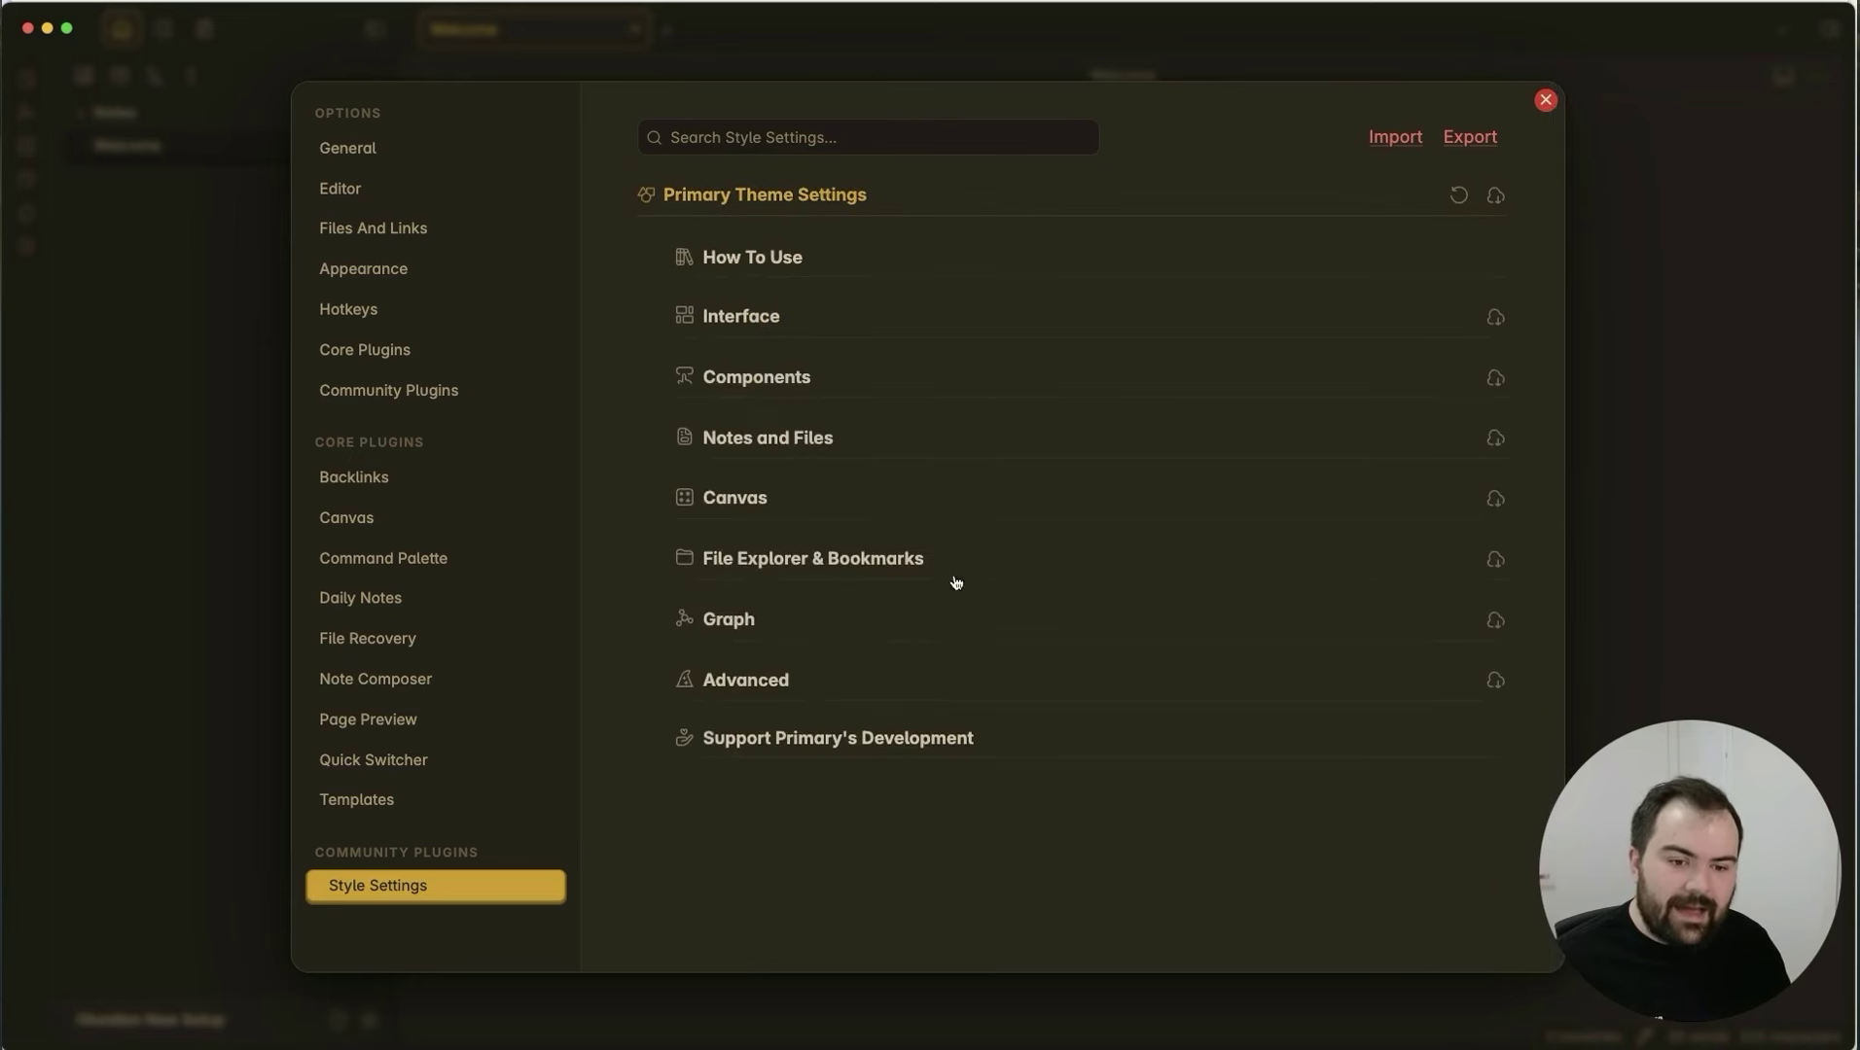
left_click(787, 207)
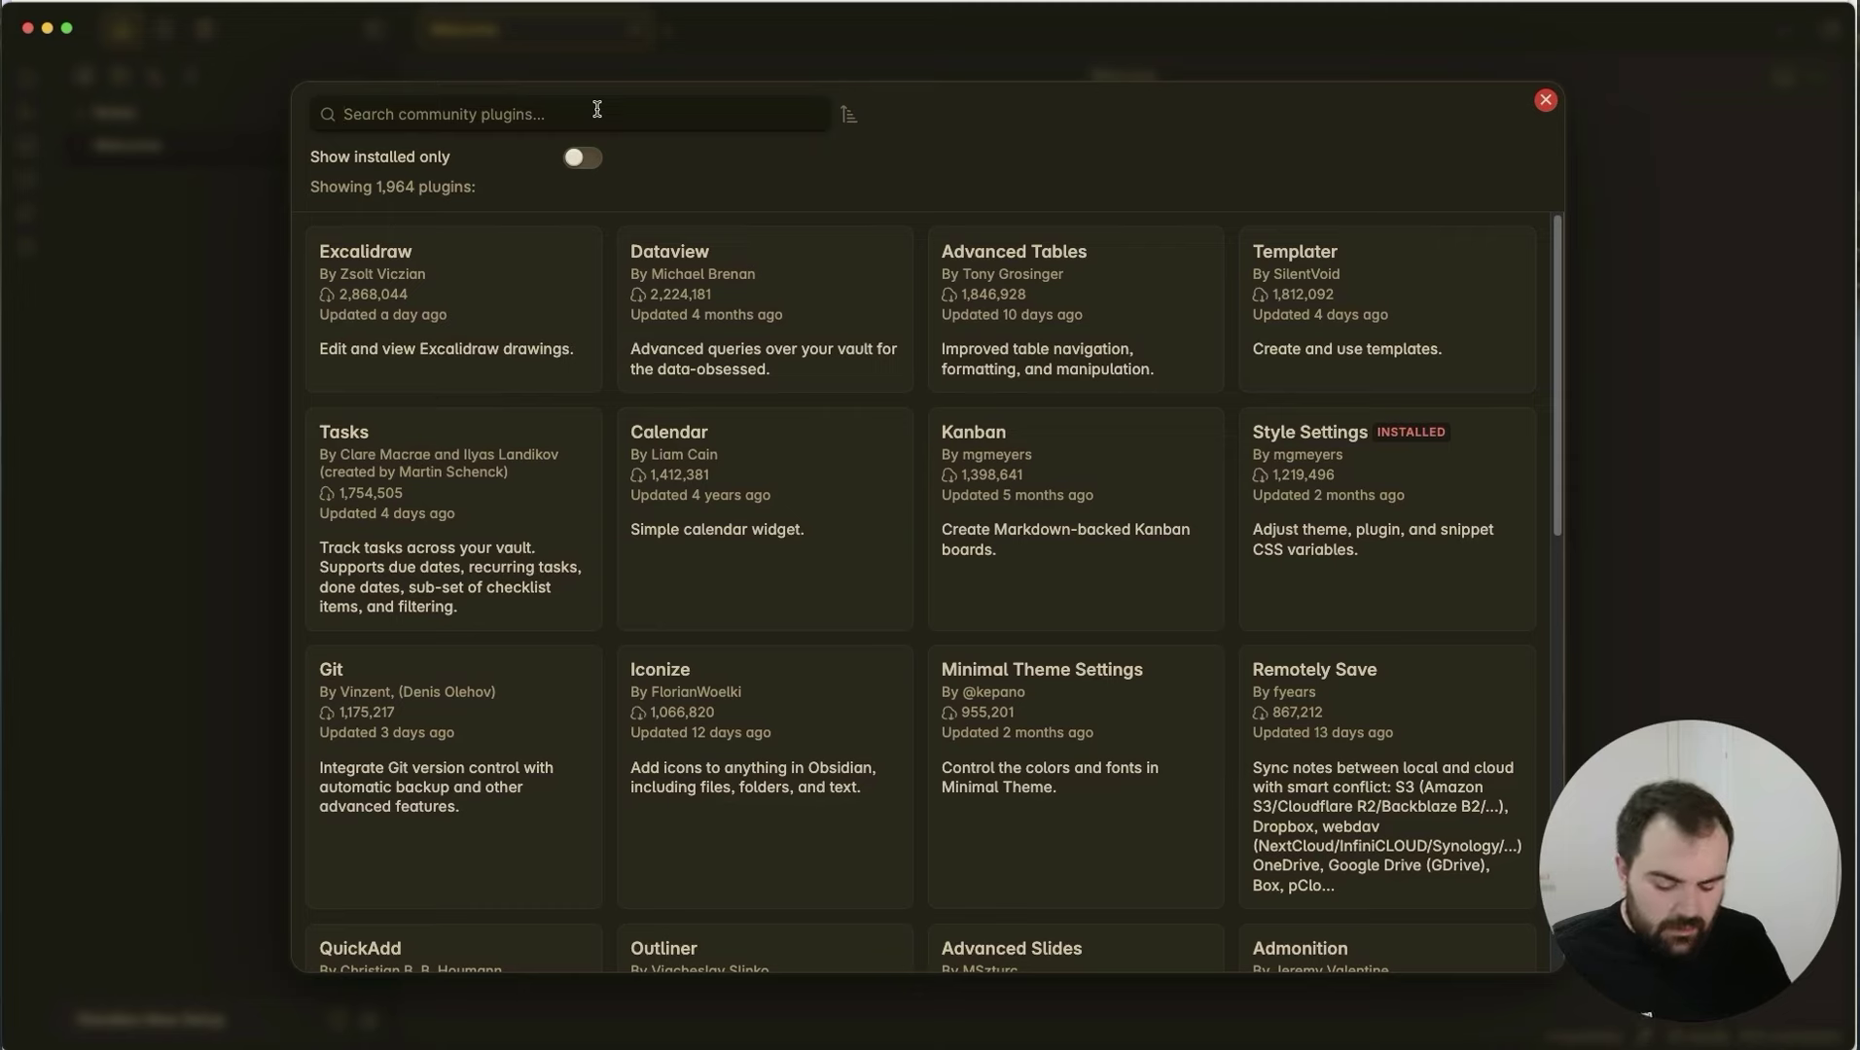
Search the community plugins for "icon", then install and enable the Iconize plugin and return to the Welcome note.
type("icon")
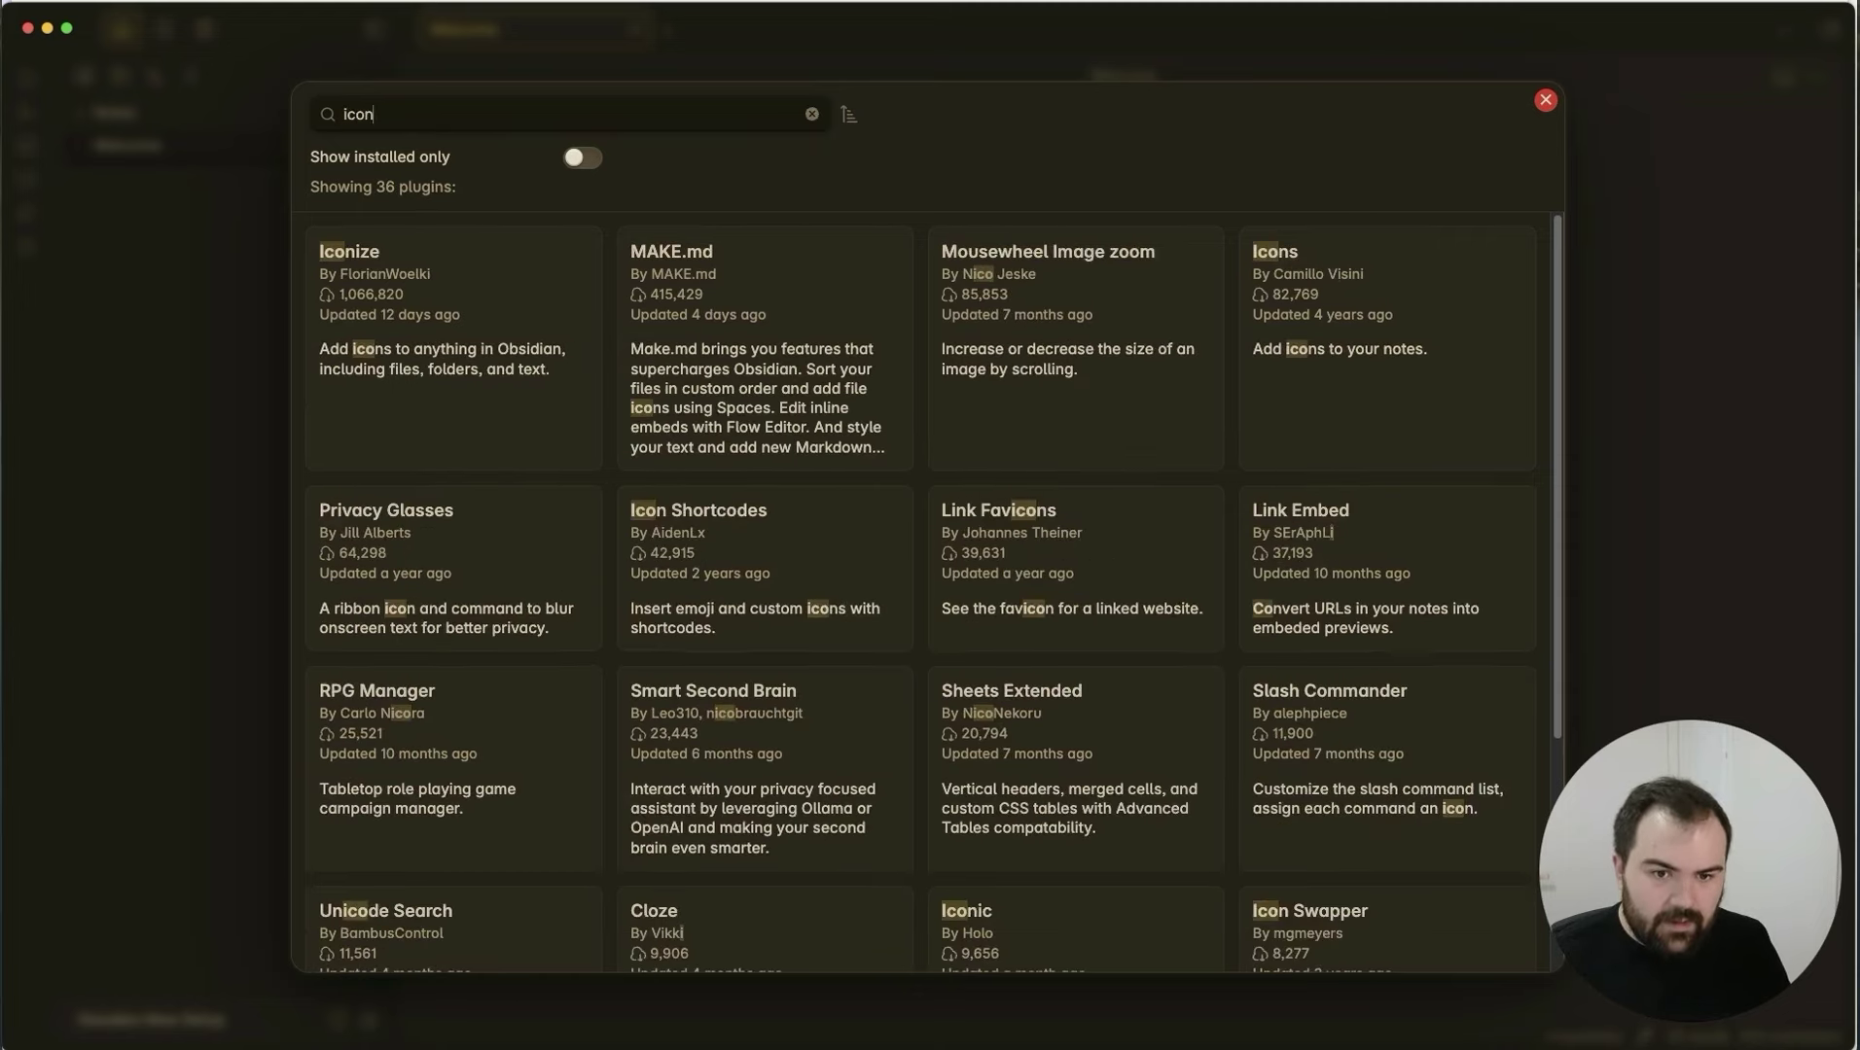
left_click(431, 411)
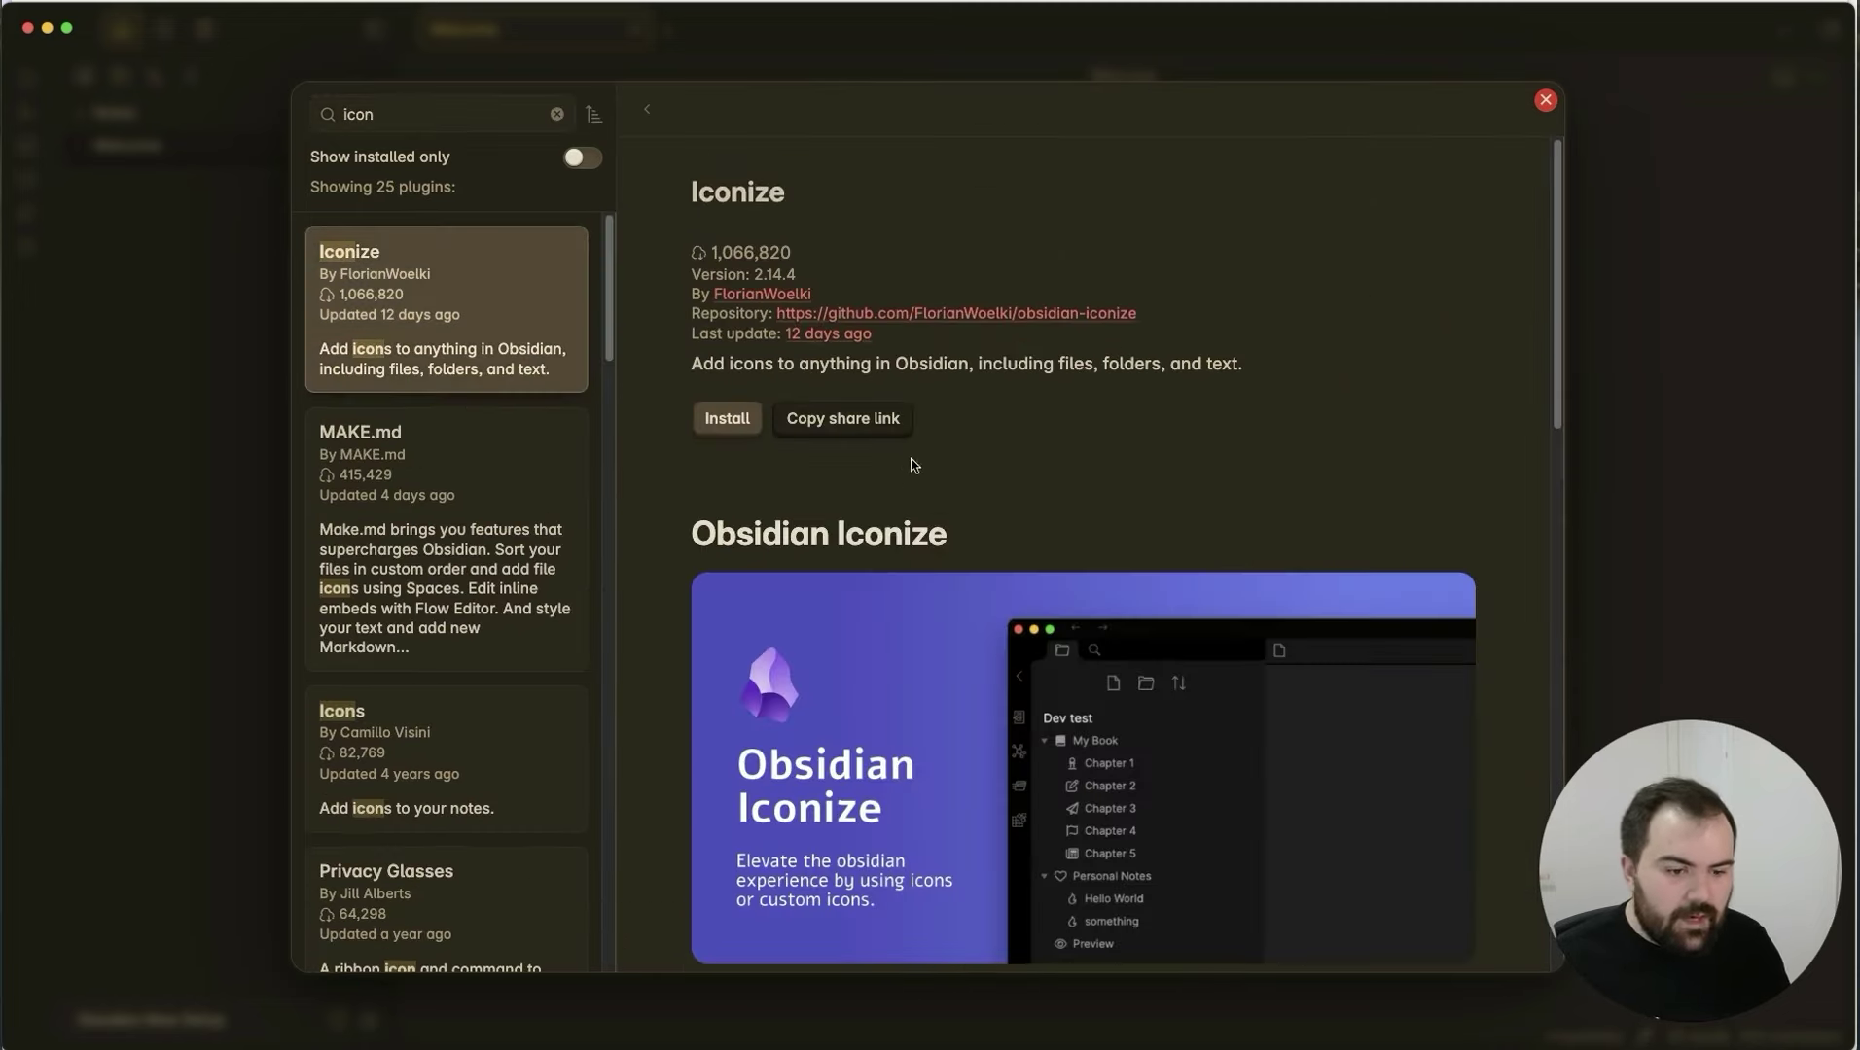
scroll(915, 465, "down", 4)
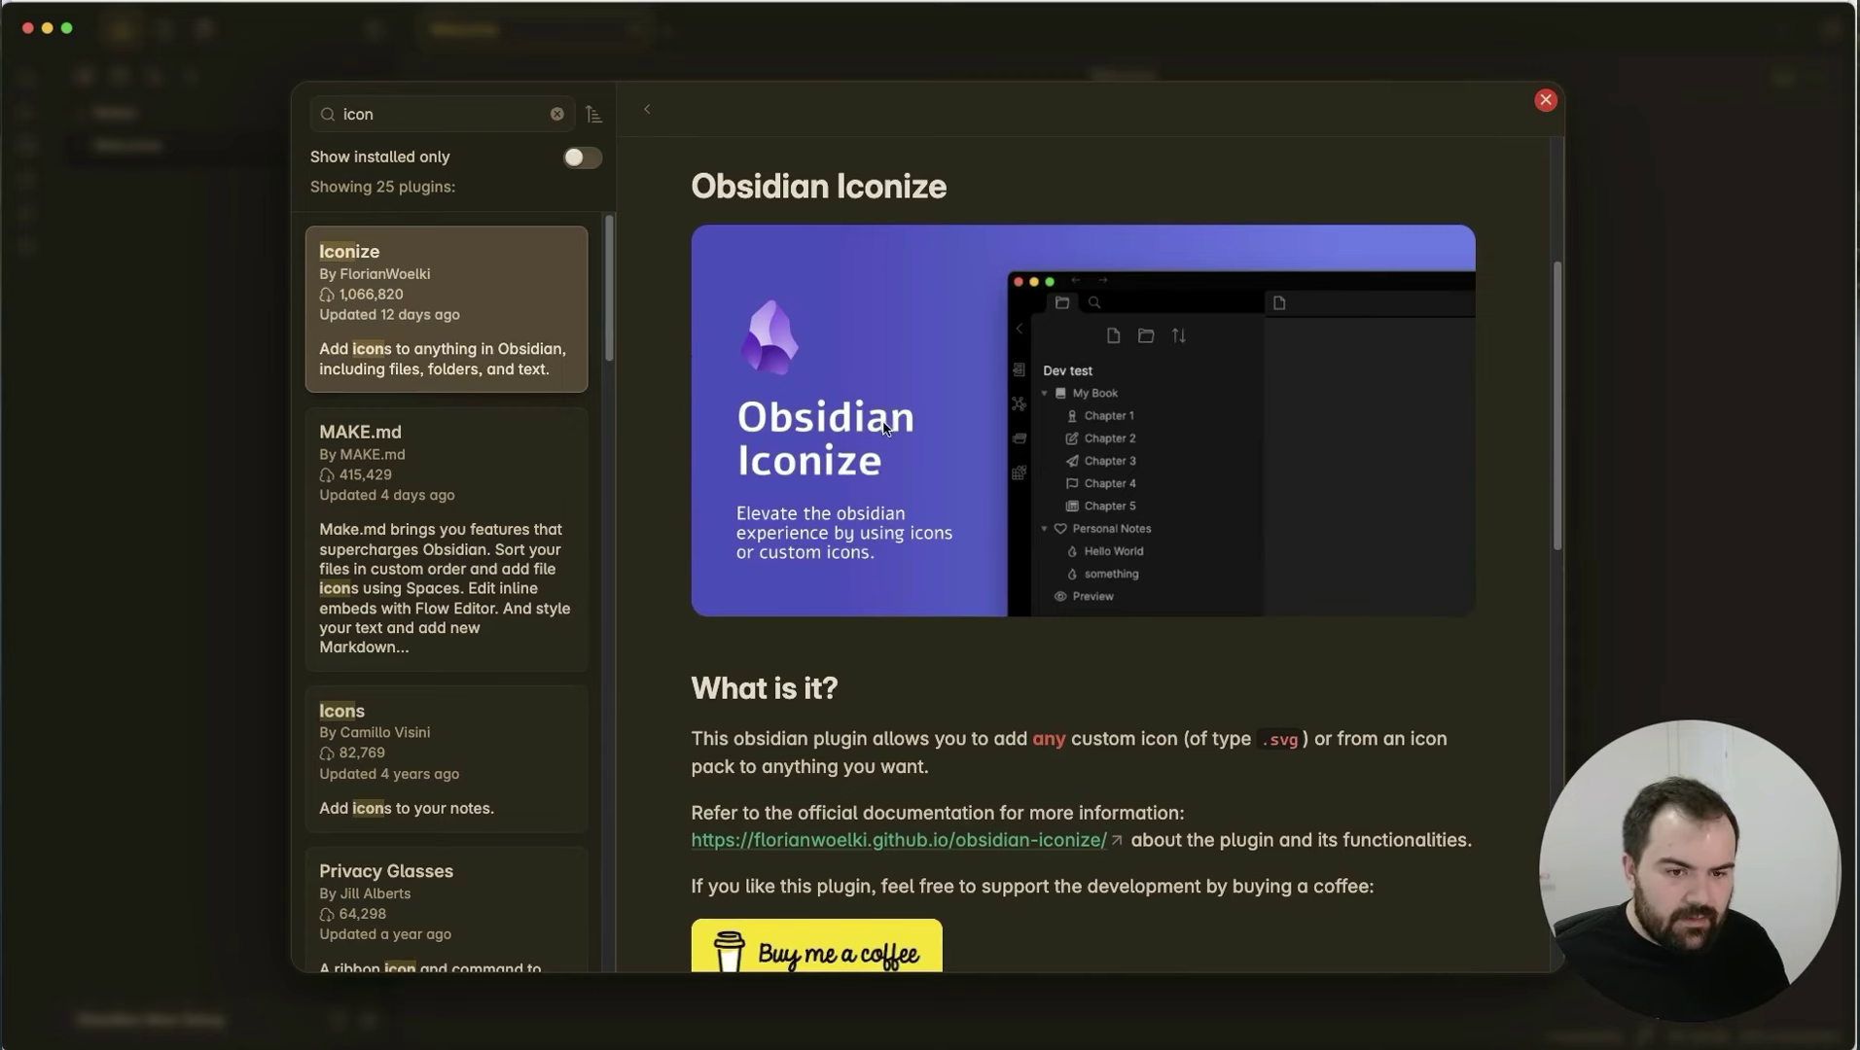
scroll(883, 428, "up", 4)
left_click(729, 418)
left_click(758, 421)
left_click(1705, 302)
left_click(1551, 109)
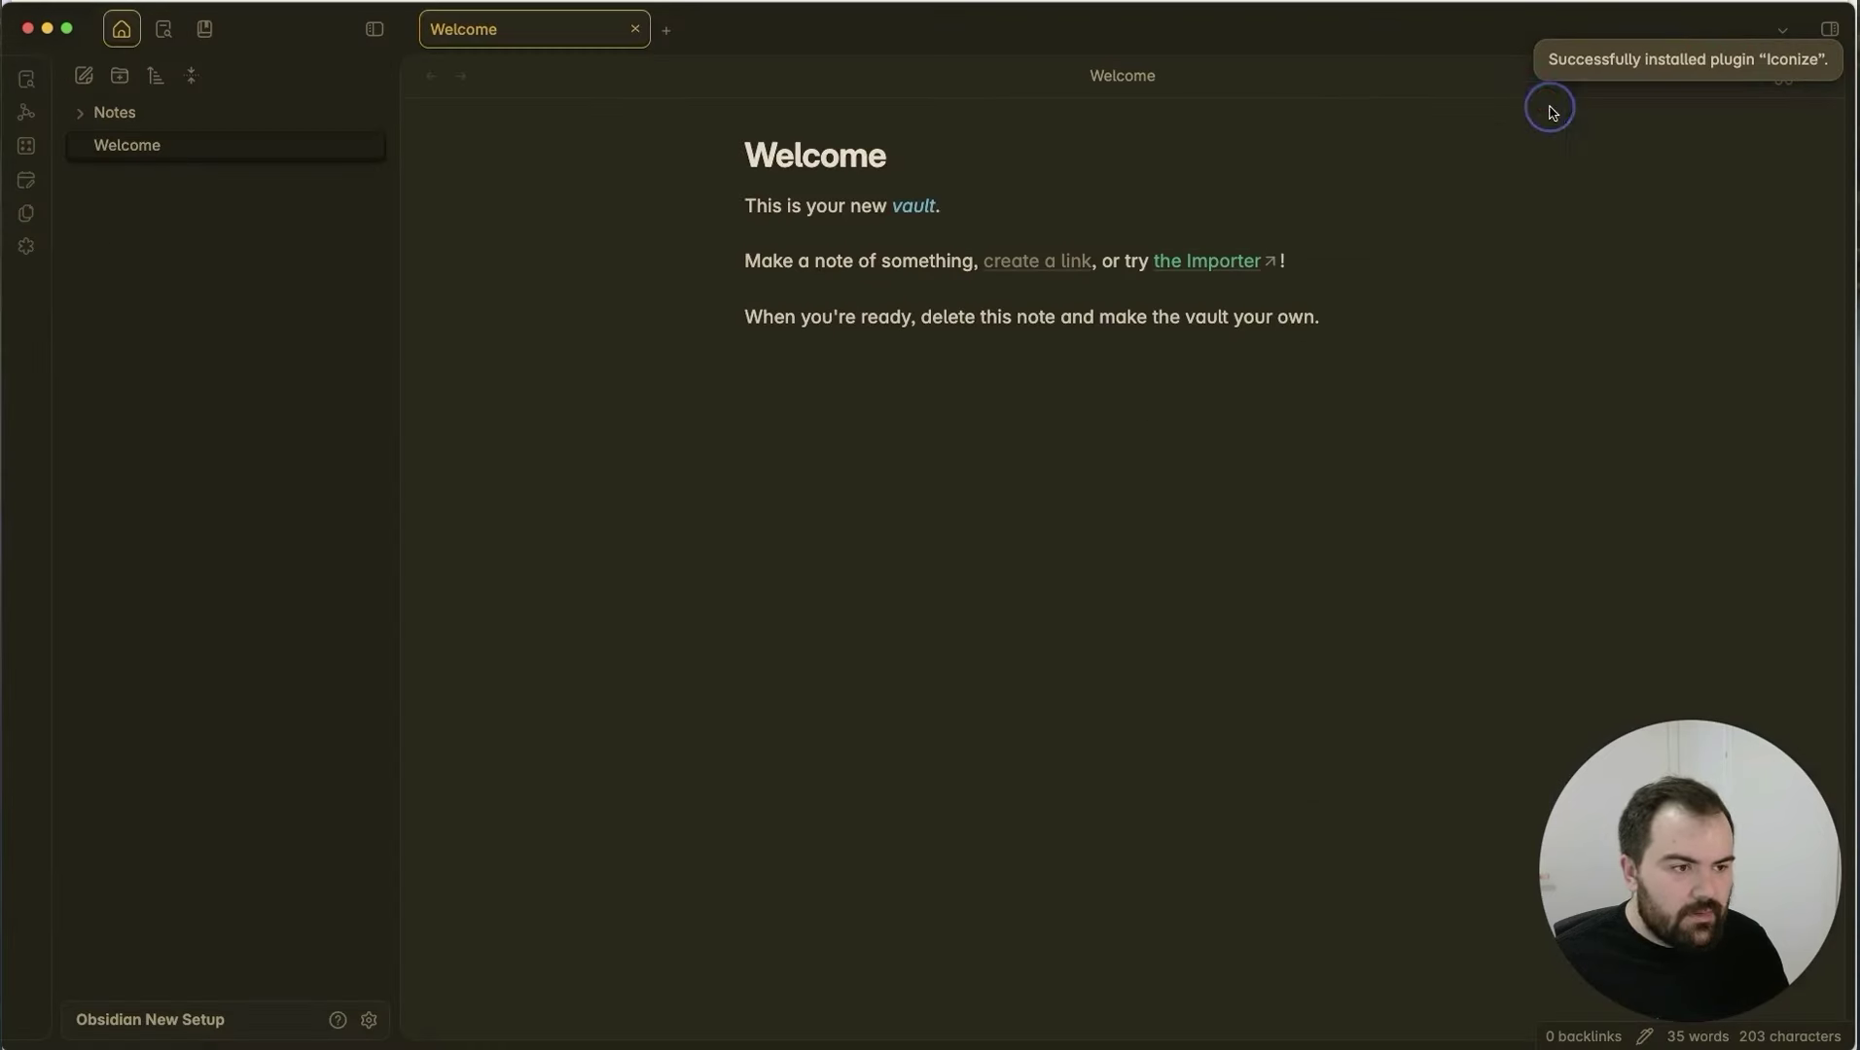
key("super+Tab")
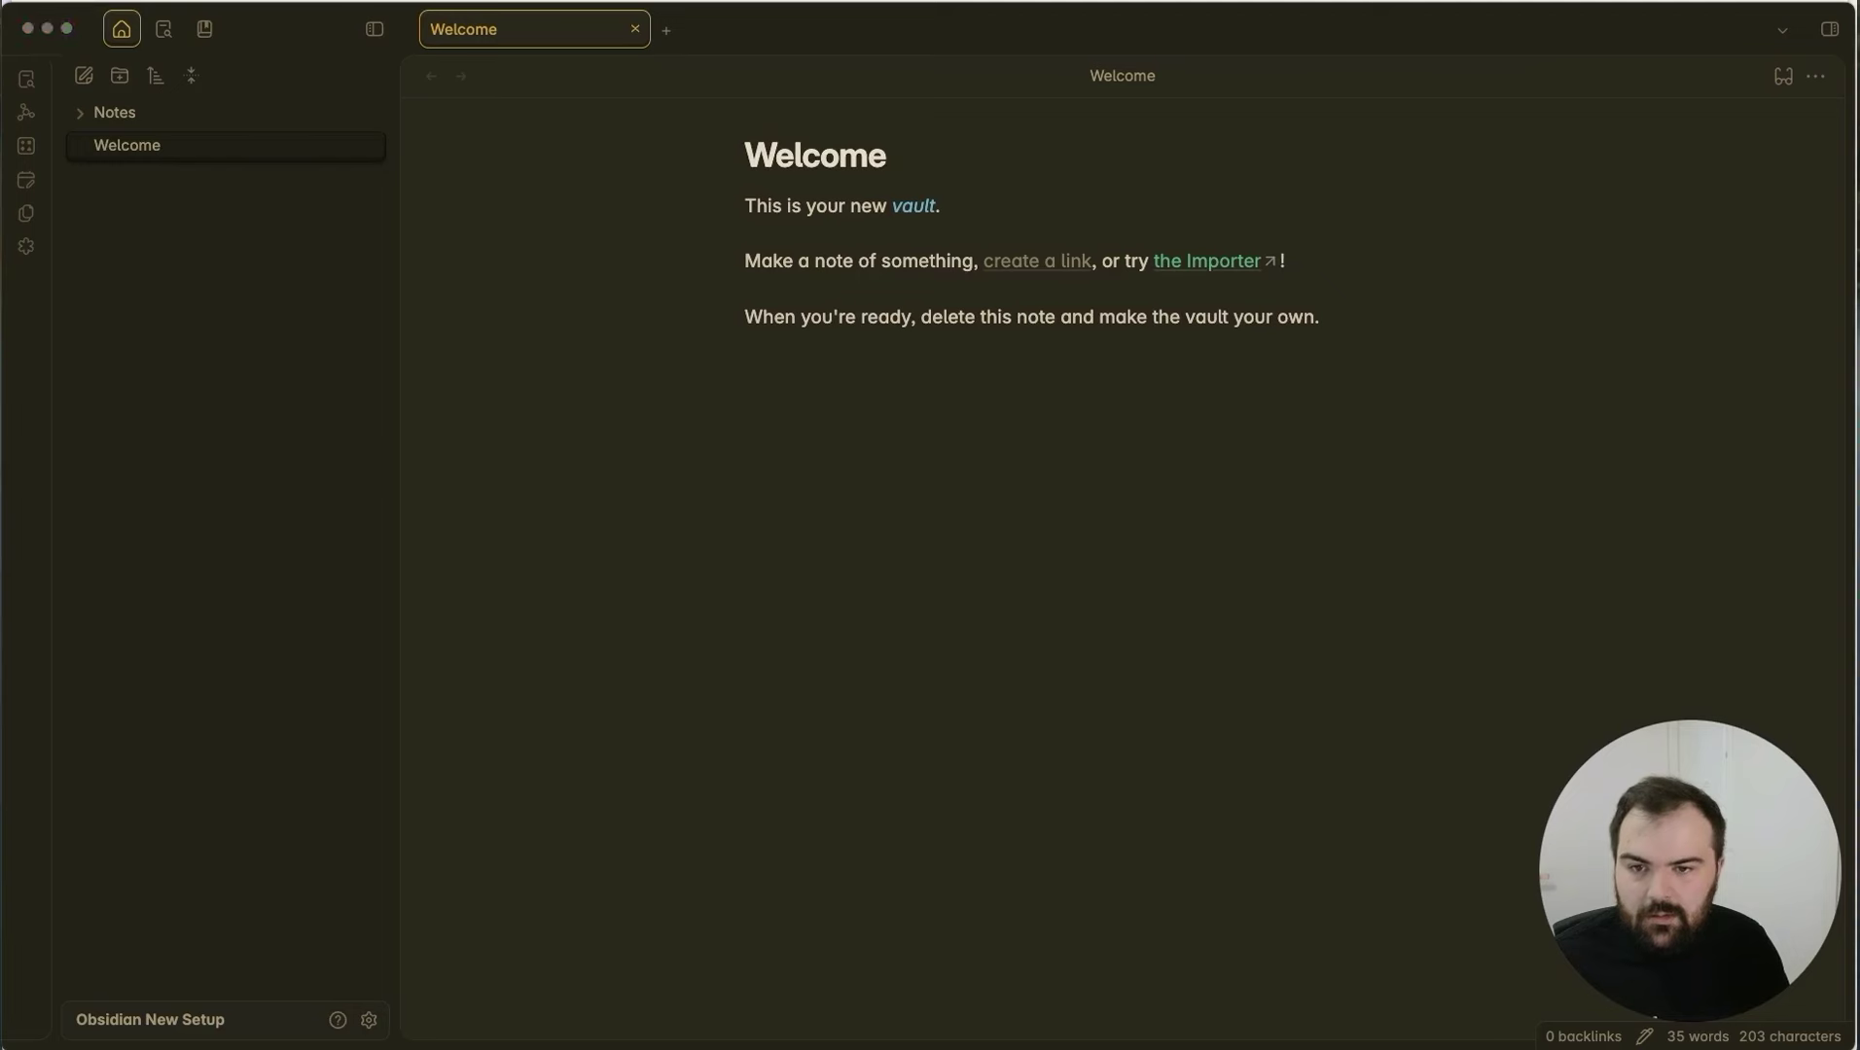
Assign the Lucide Pen icon to the Notes folder, finding it with the search term "pen".
right_click(129, 118)
left_click(170, 308)
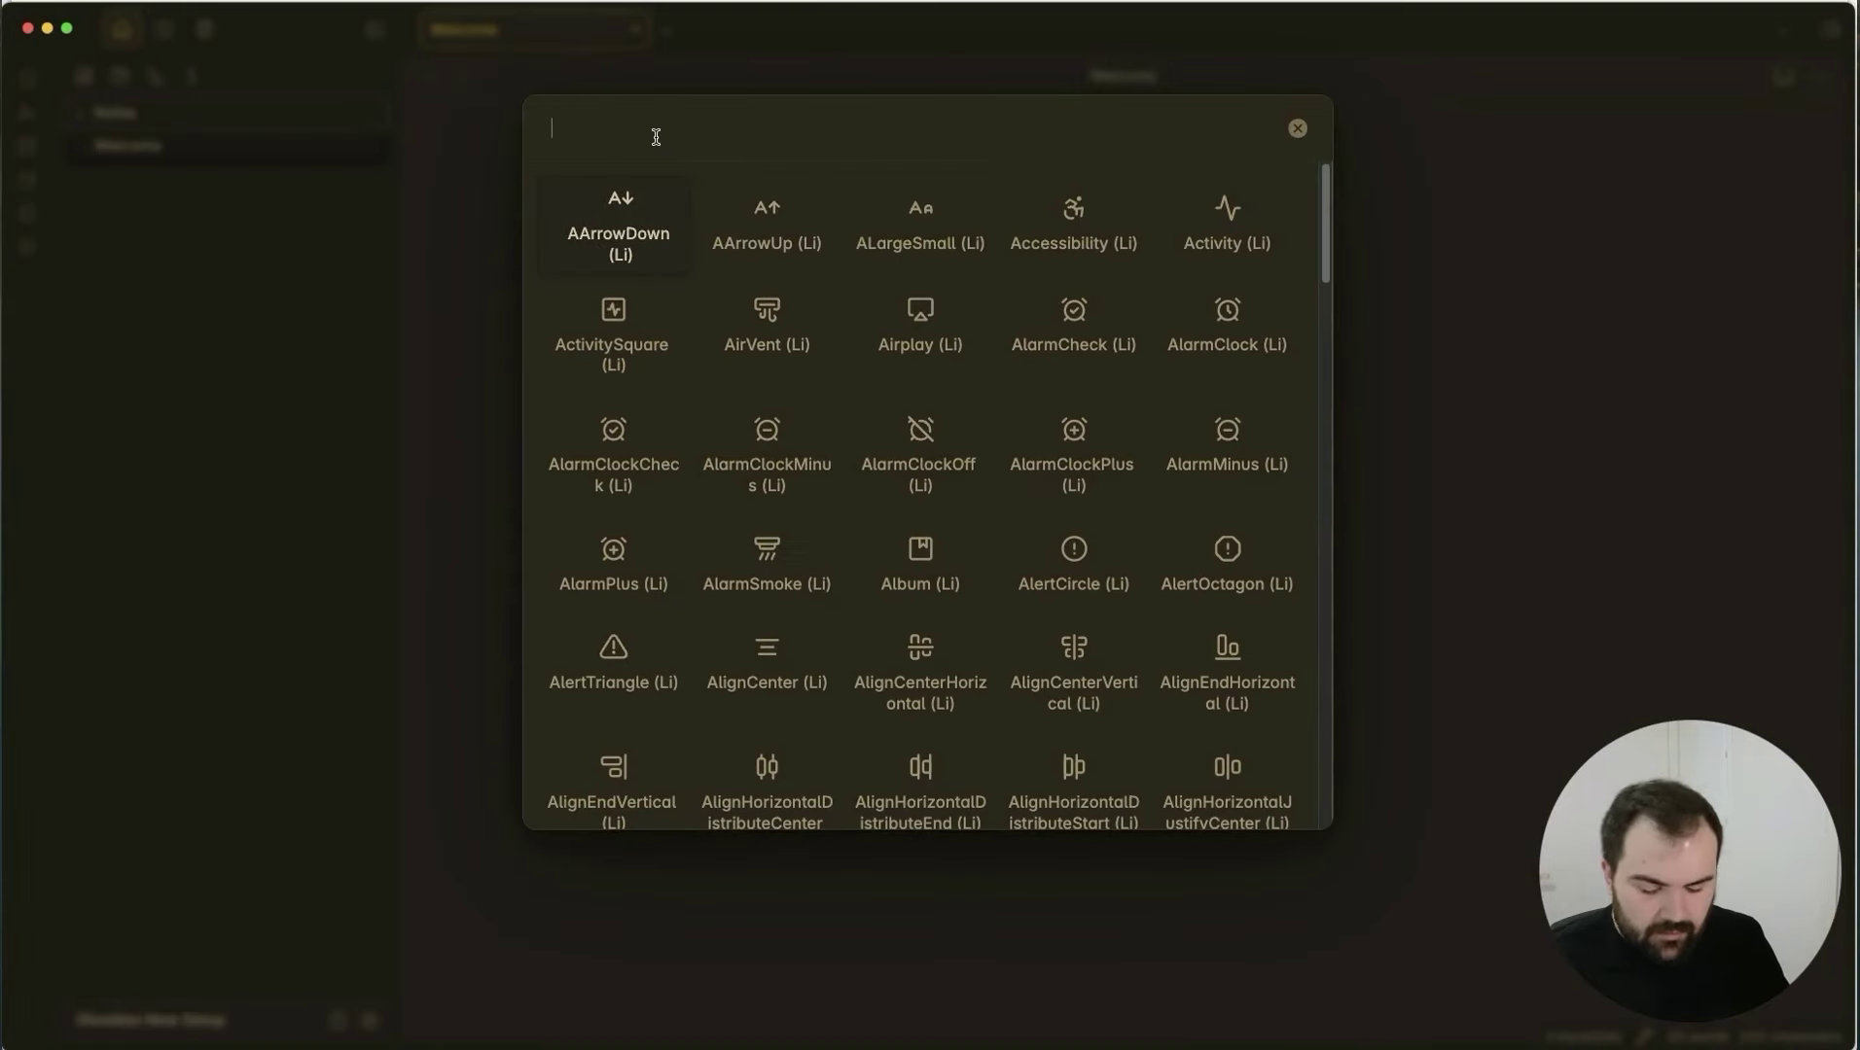
type("pen")
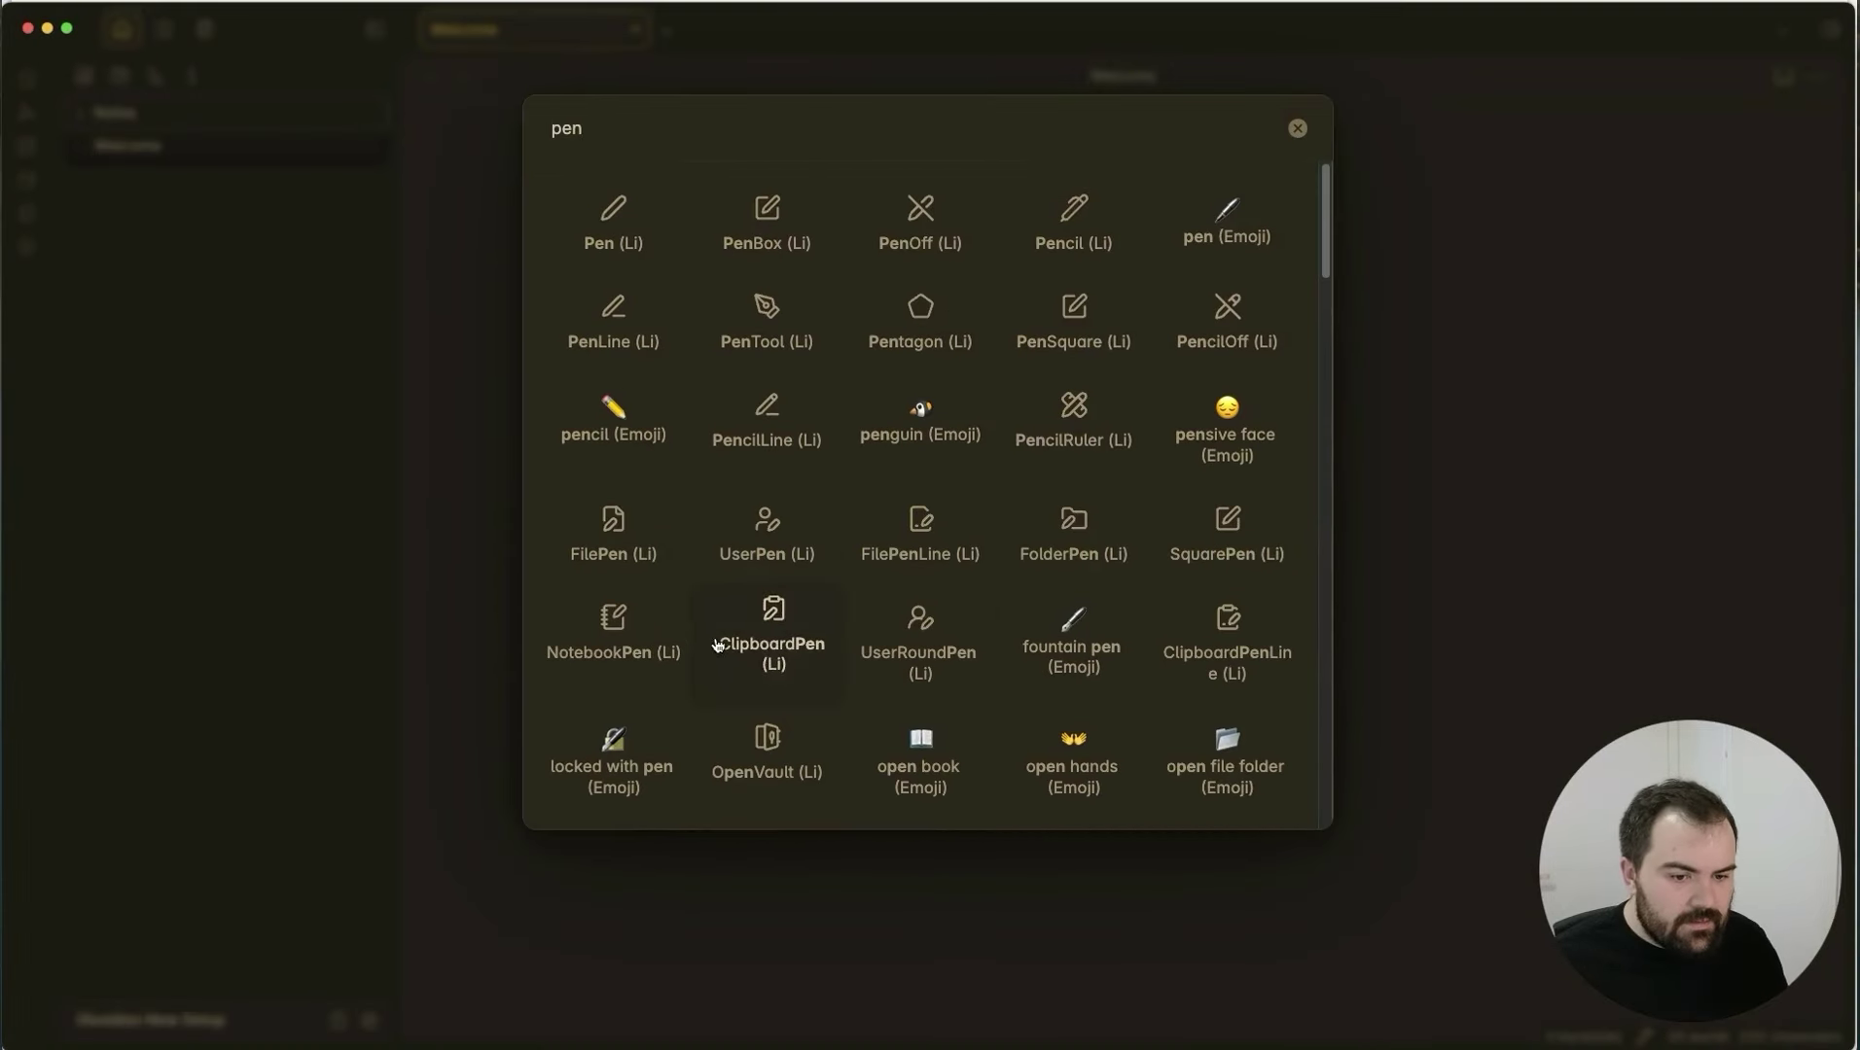
left_click(612, 223)
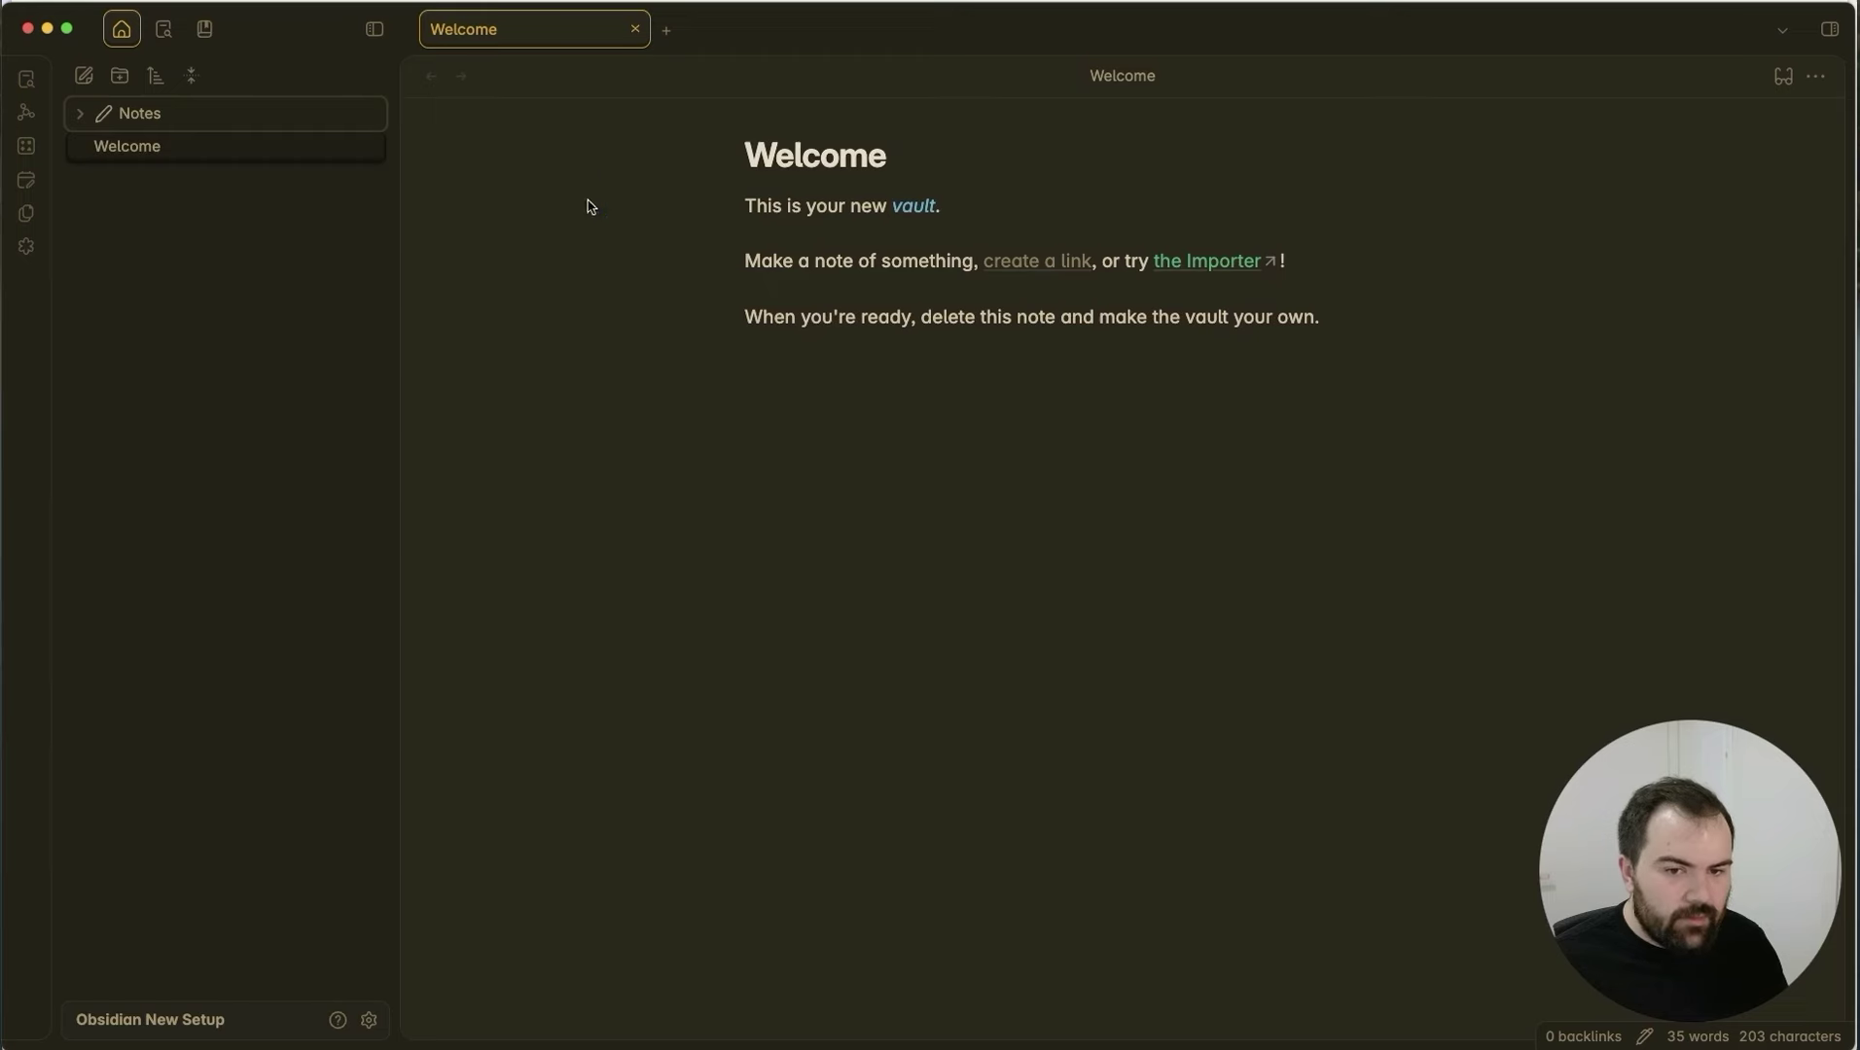
Rename the Notes folder to "1 - Notes" and add the folders _Daily, 0 - Inbox, 2 - Assets and 3 - Maps, giving the numbered ones icons.
right_click(149, 121)
left_click(222, 150)
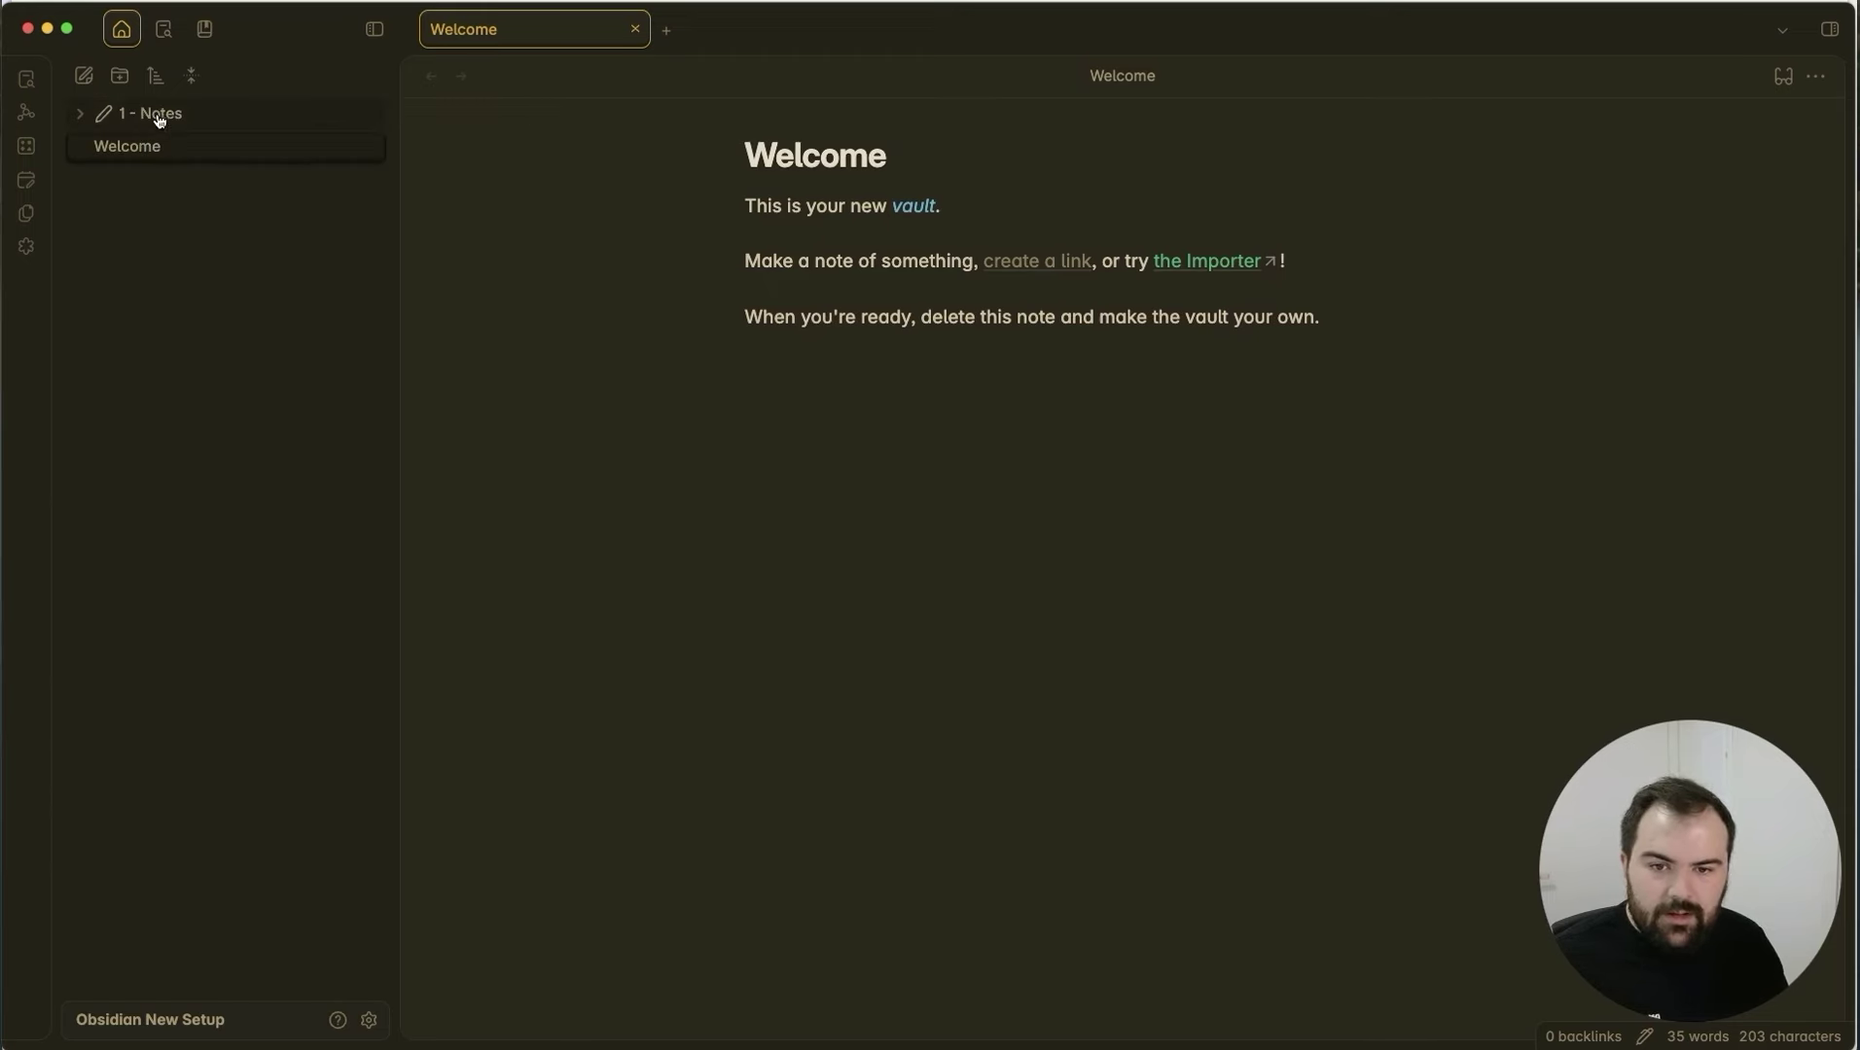
left_click(122, 77)
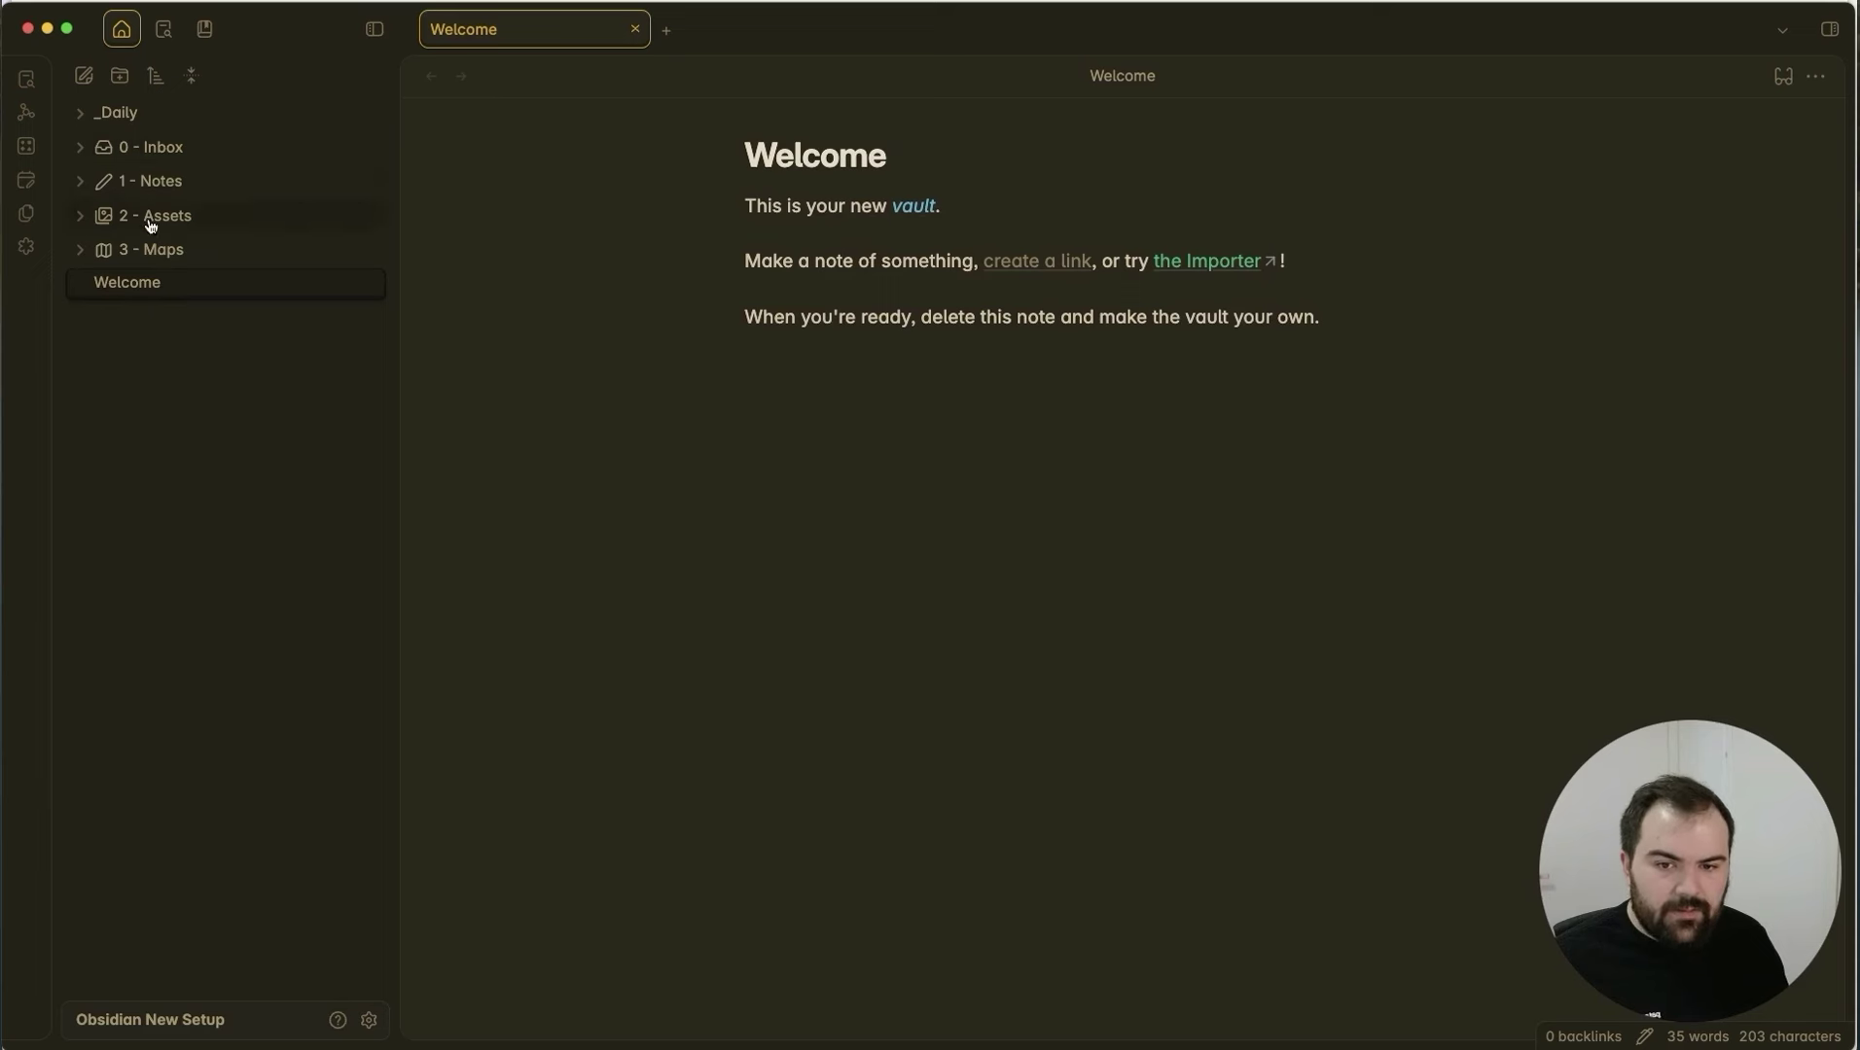
left_click(192, 185)
left_click(179, 185)
left_click(163, 185)
left_click(179, 184)
left_click(222, 409)
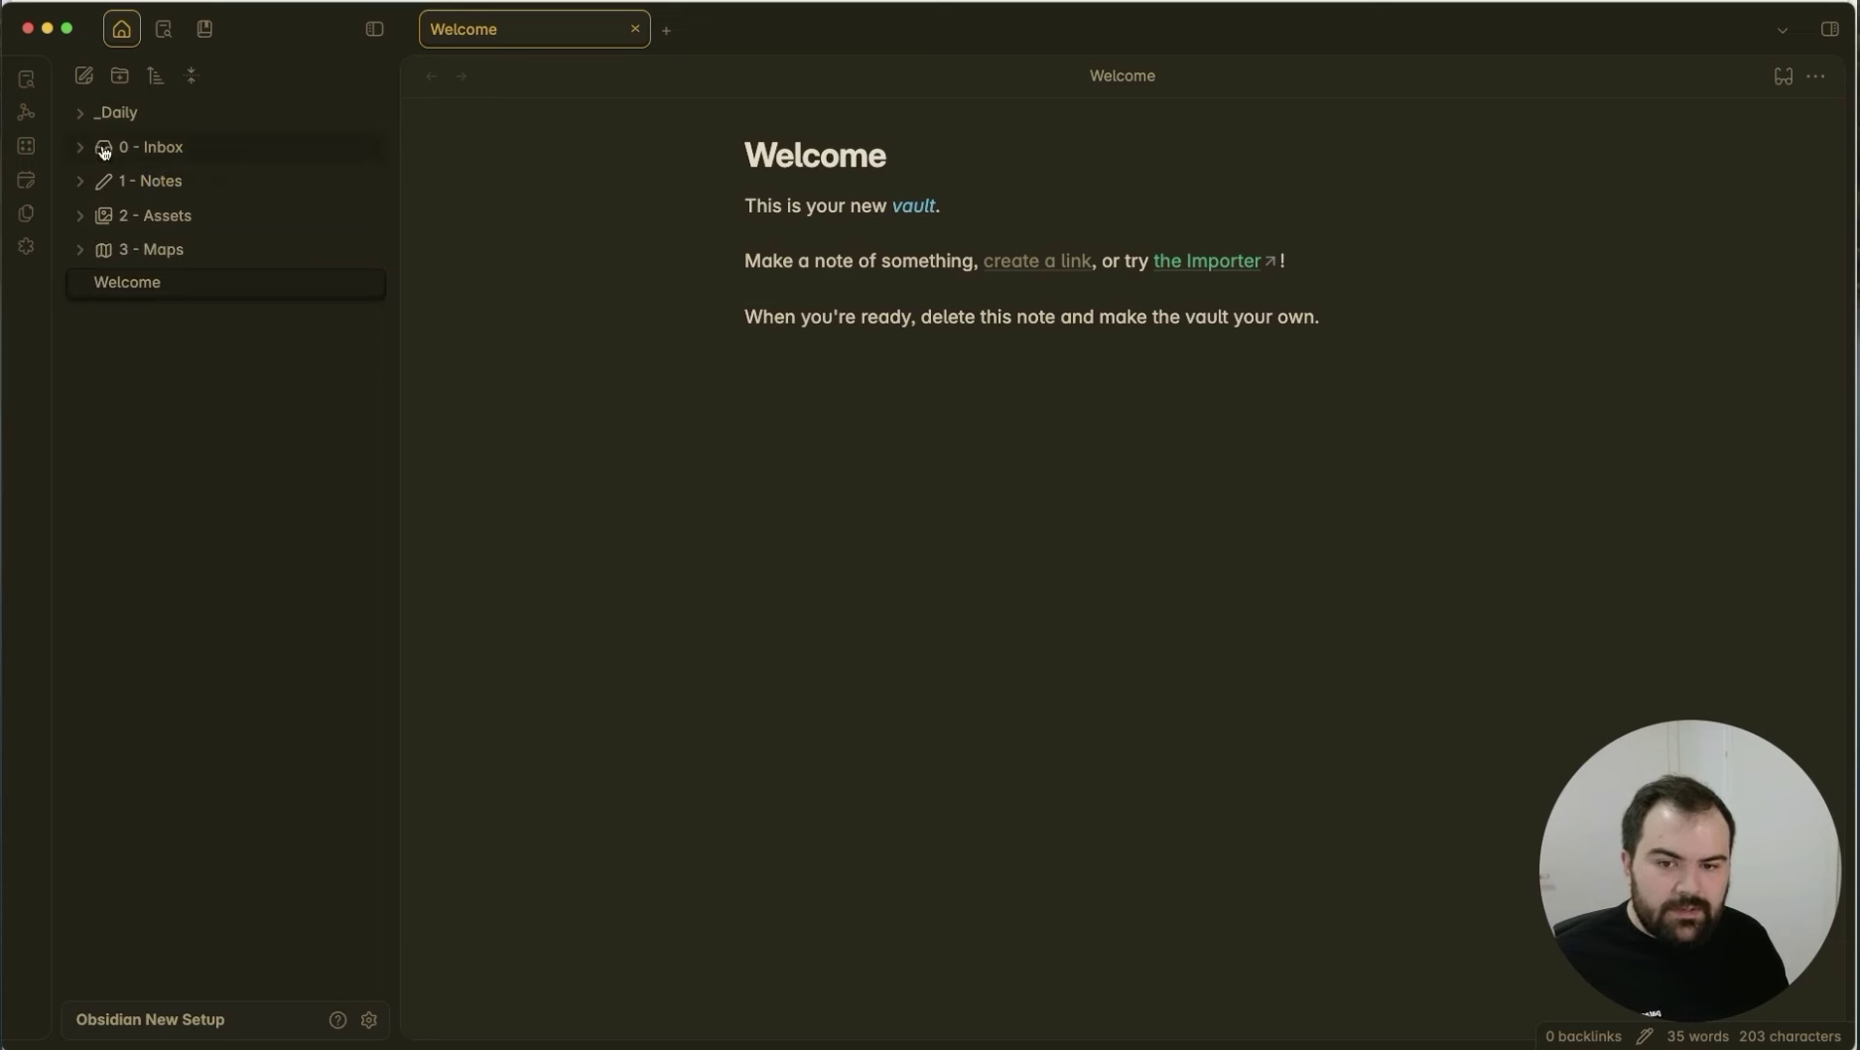
Give the _Daily folder a calendar icon.
right_click(141, 125)
key("Escape")
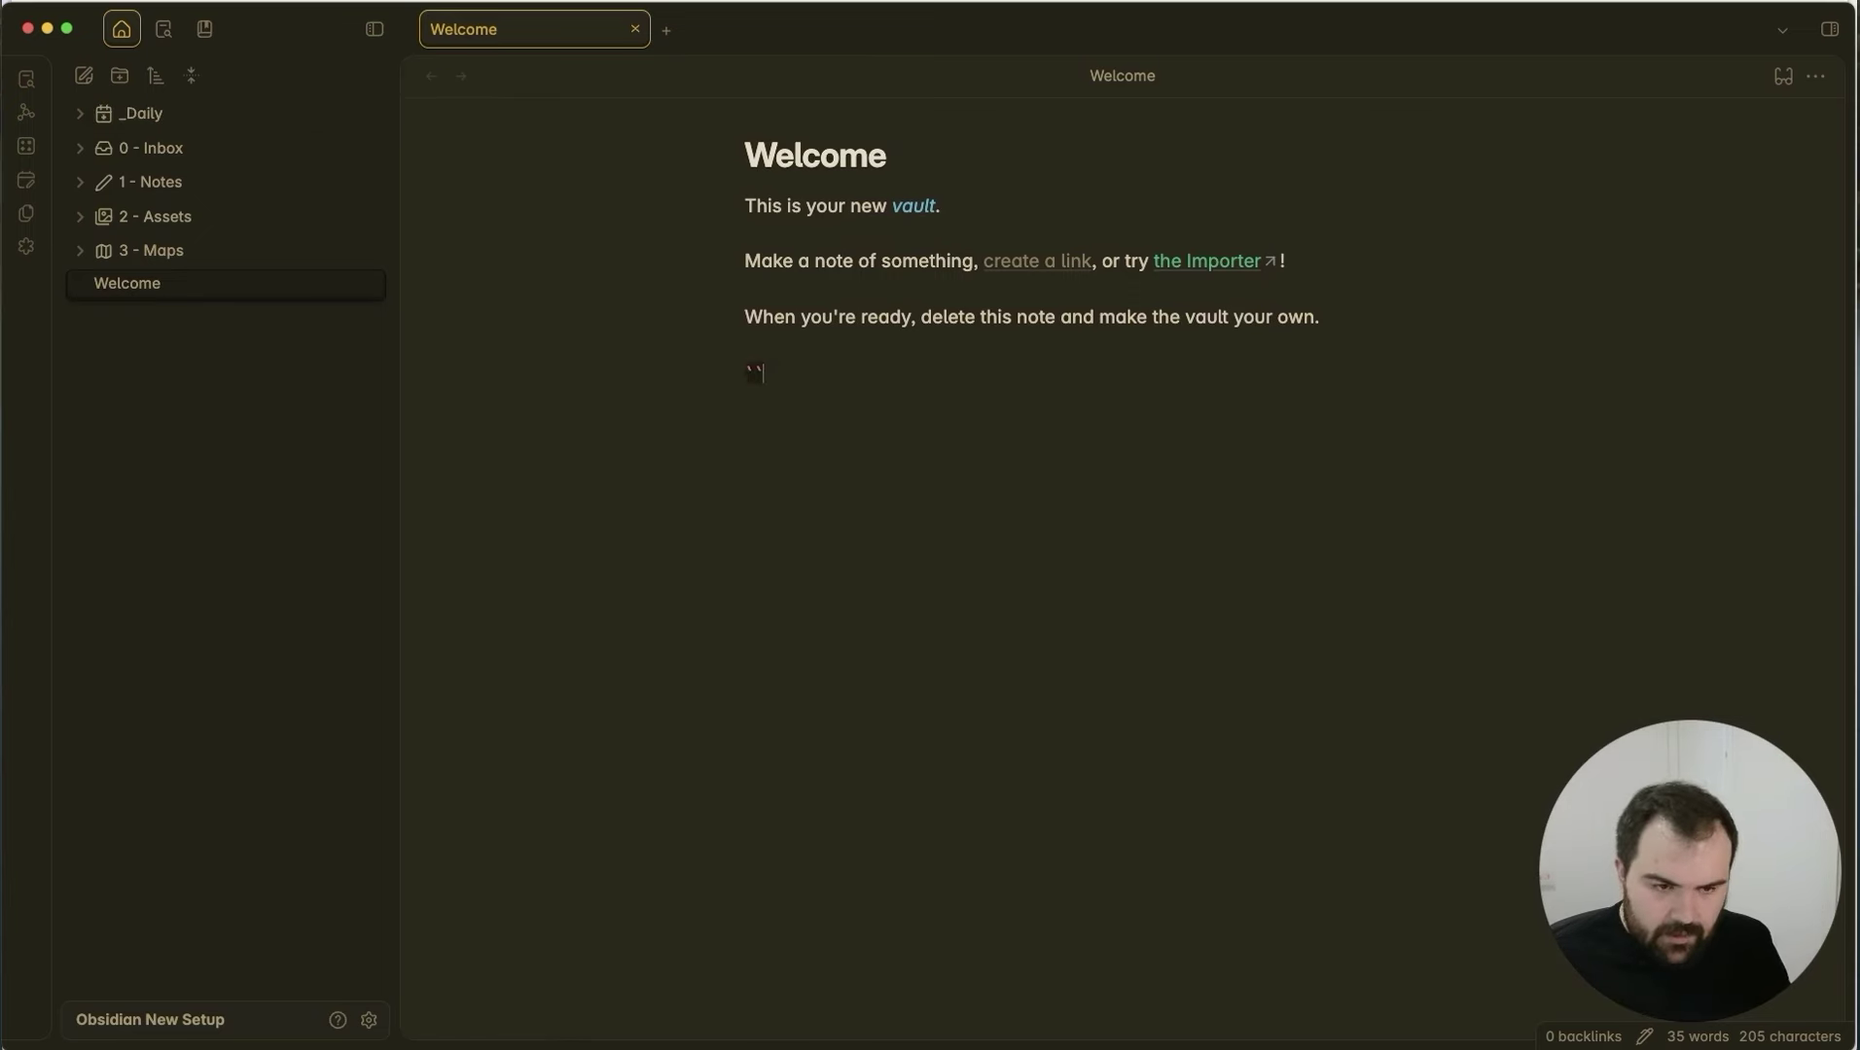
Add an sh code block containing "npm run dev" at the end of the Welcome note.
type("sh npm run dev")
left_click(1029, 340)
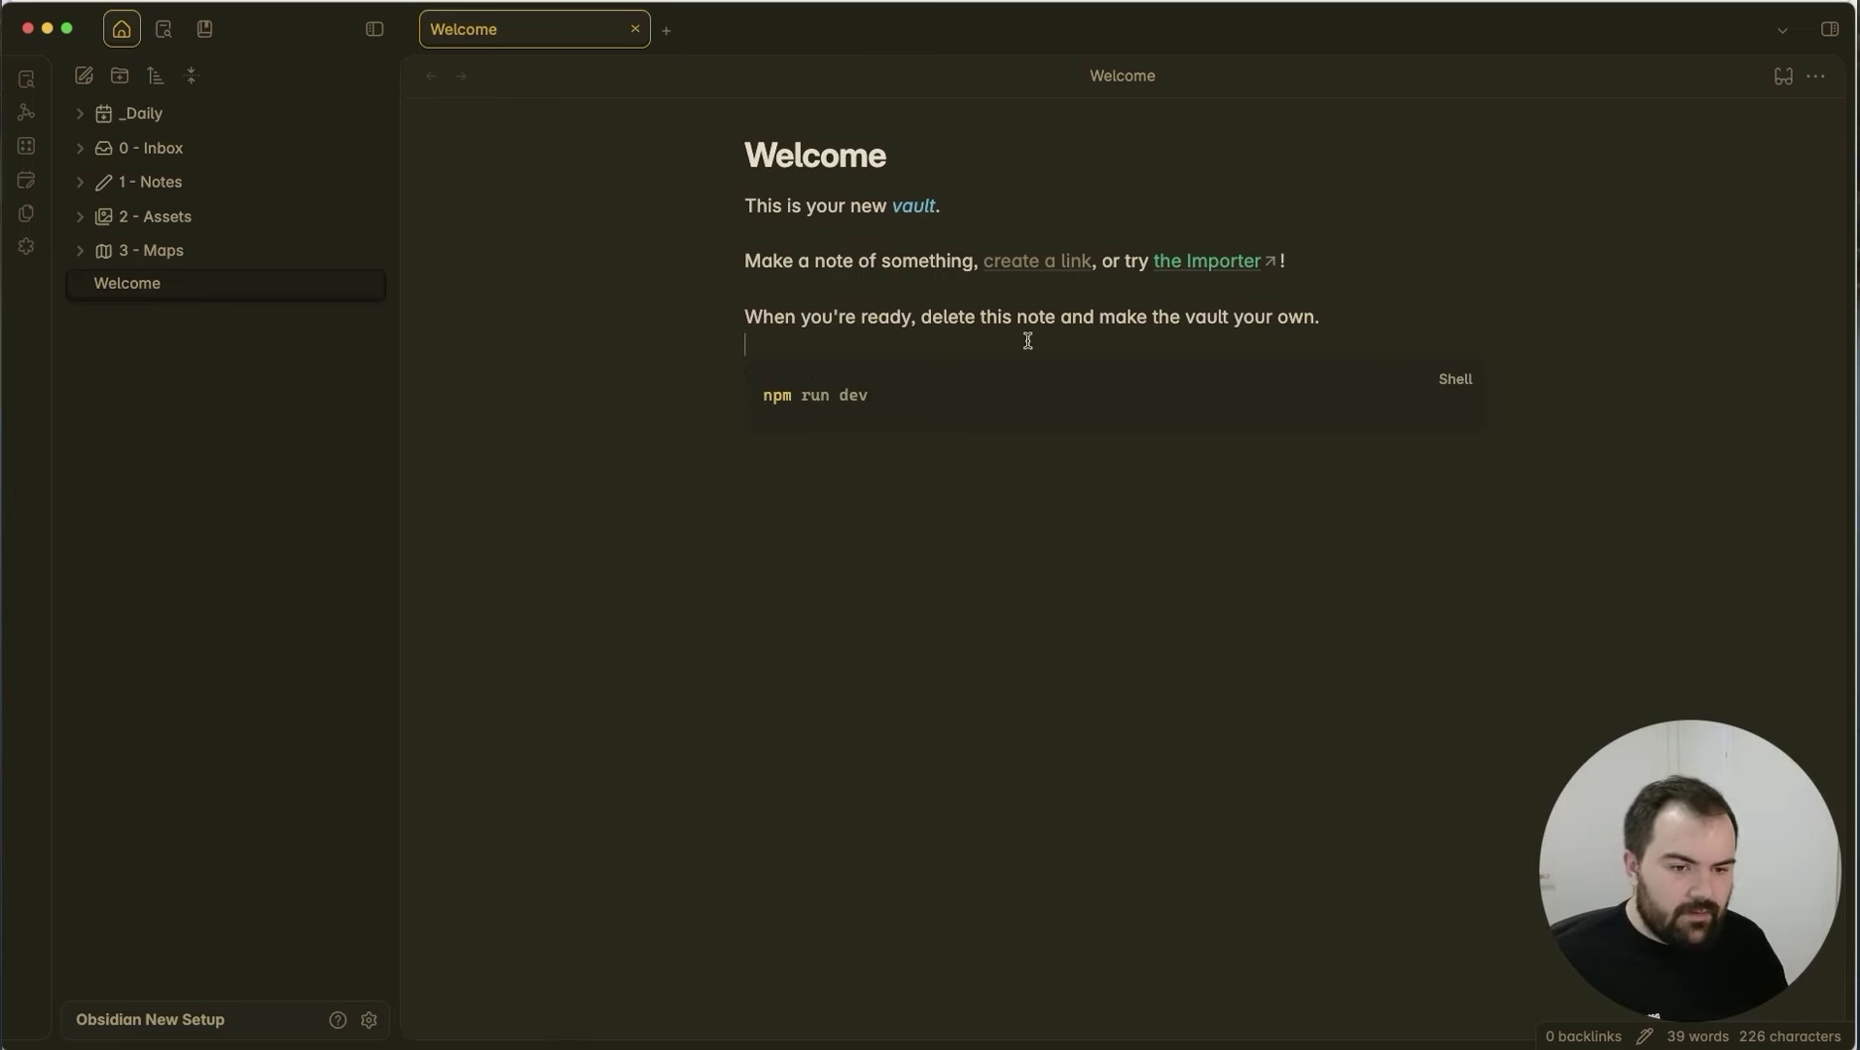
left_click(1027, 395)
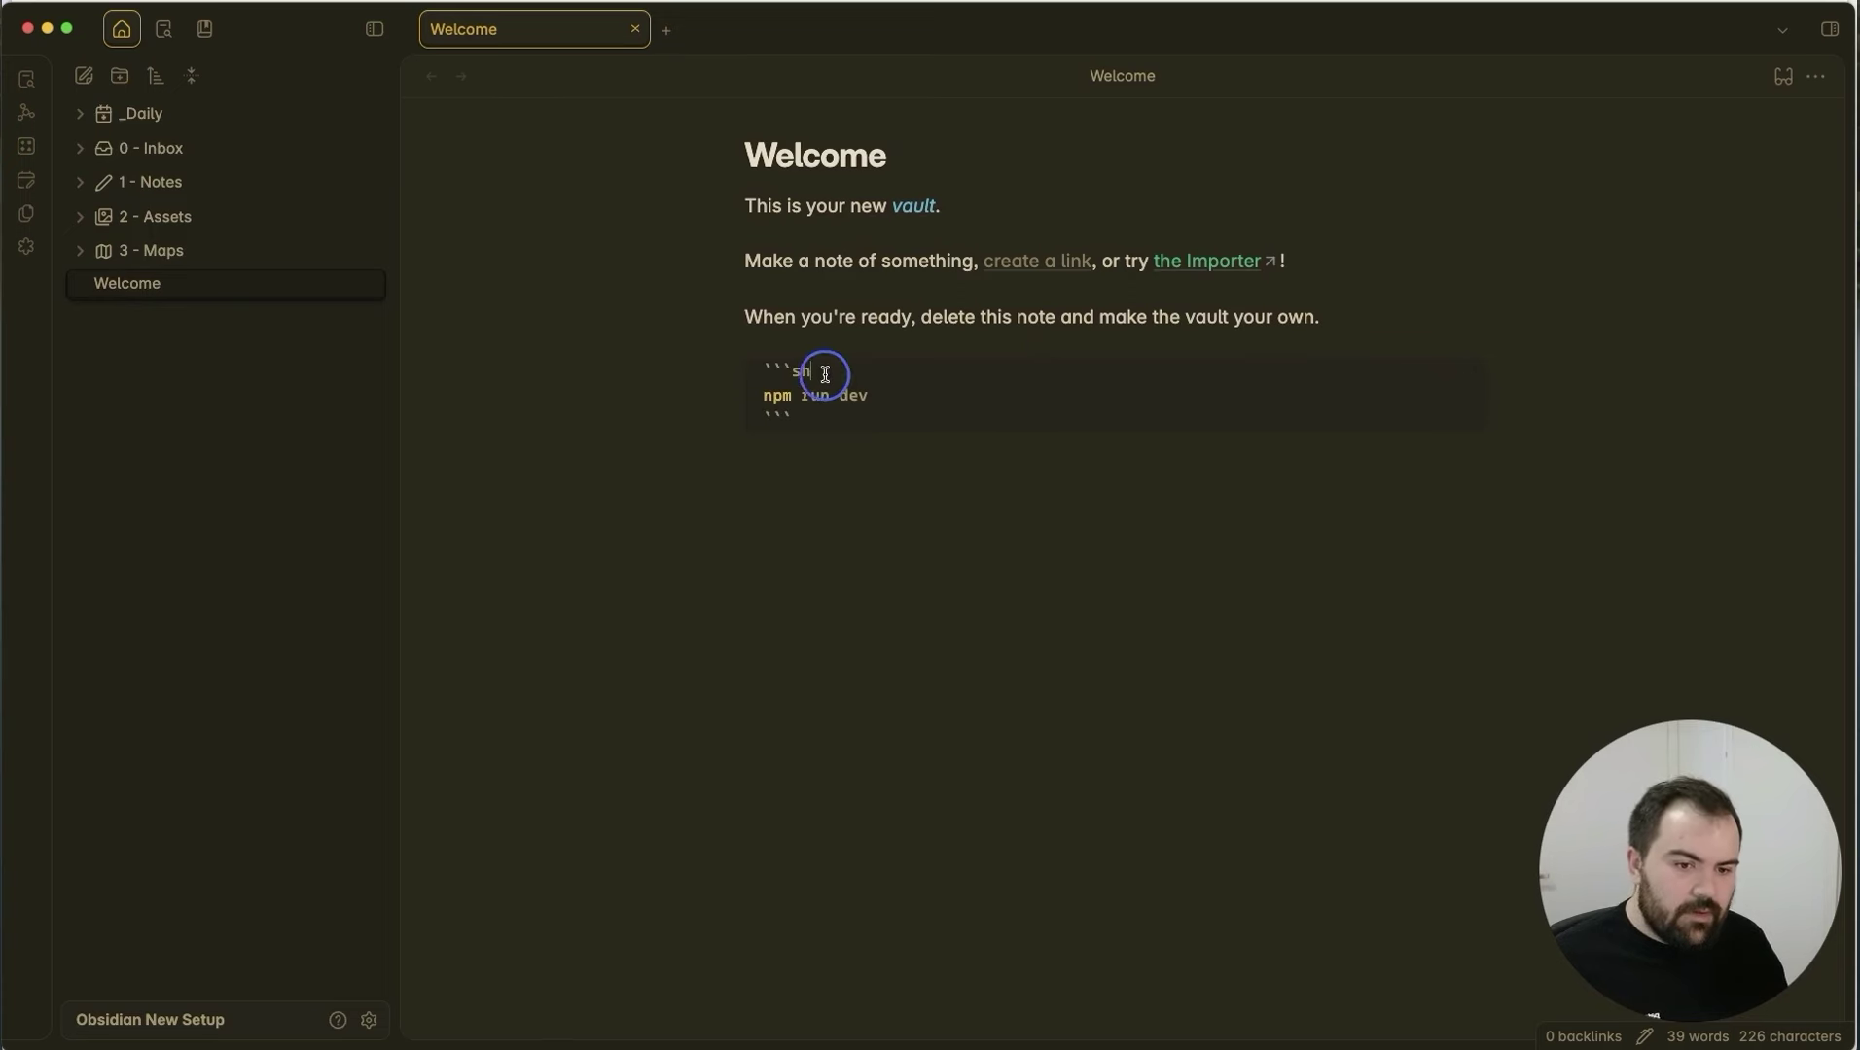
Add the parameter "title:hello.sh" to the opening line of the shell code block and view its rendering.
left_click_drag(815, 371, 731, 375)
left_click(836, 375)
type("title:hello.sh")
left_click(1020, 341)
left_click(991, 395)
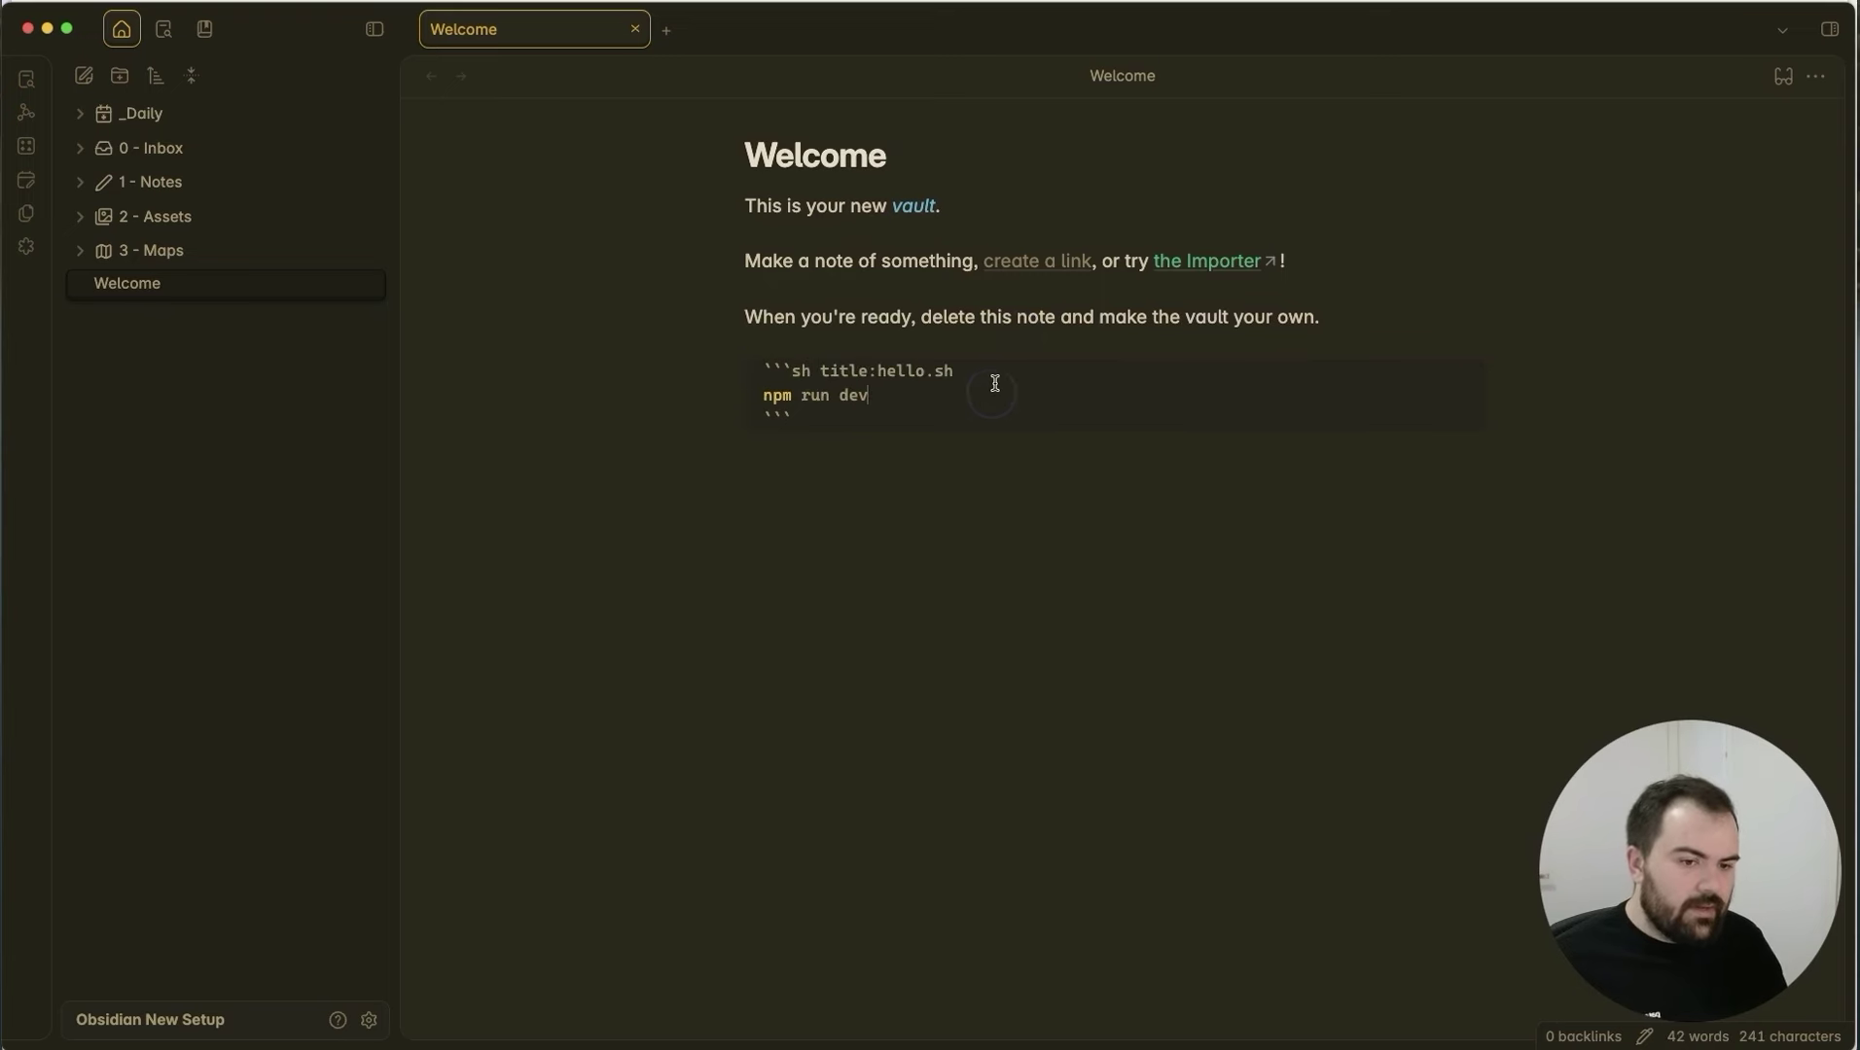
left_click(973, 346)
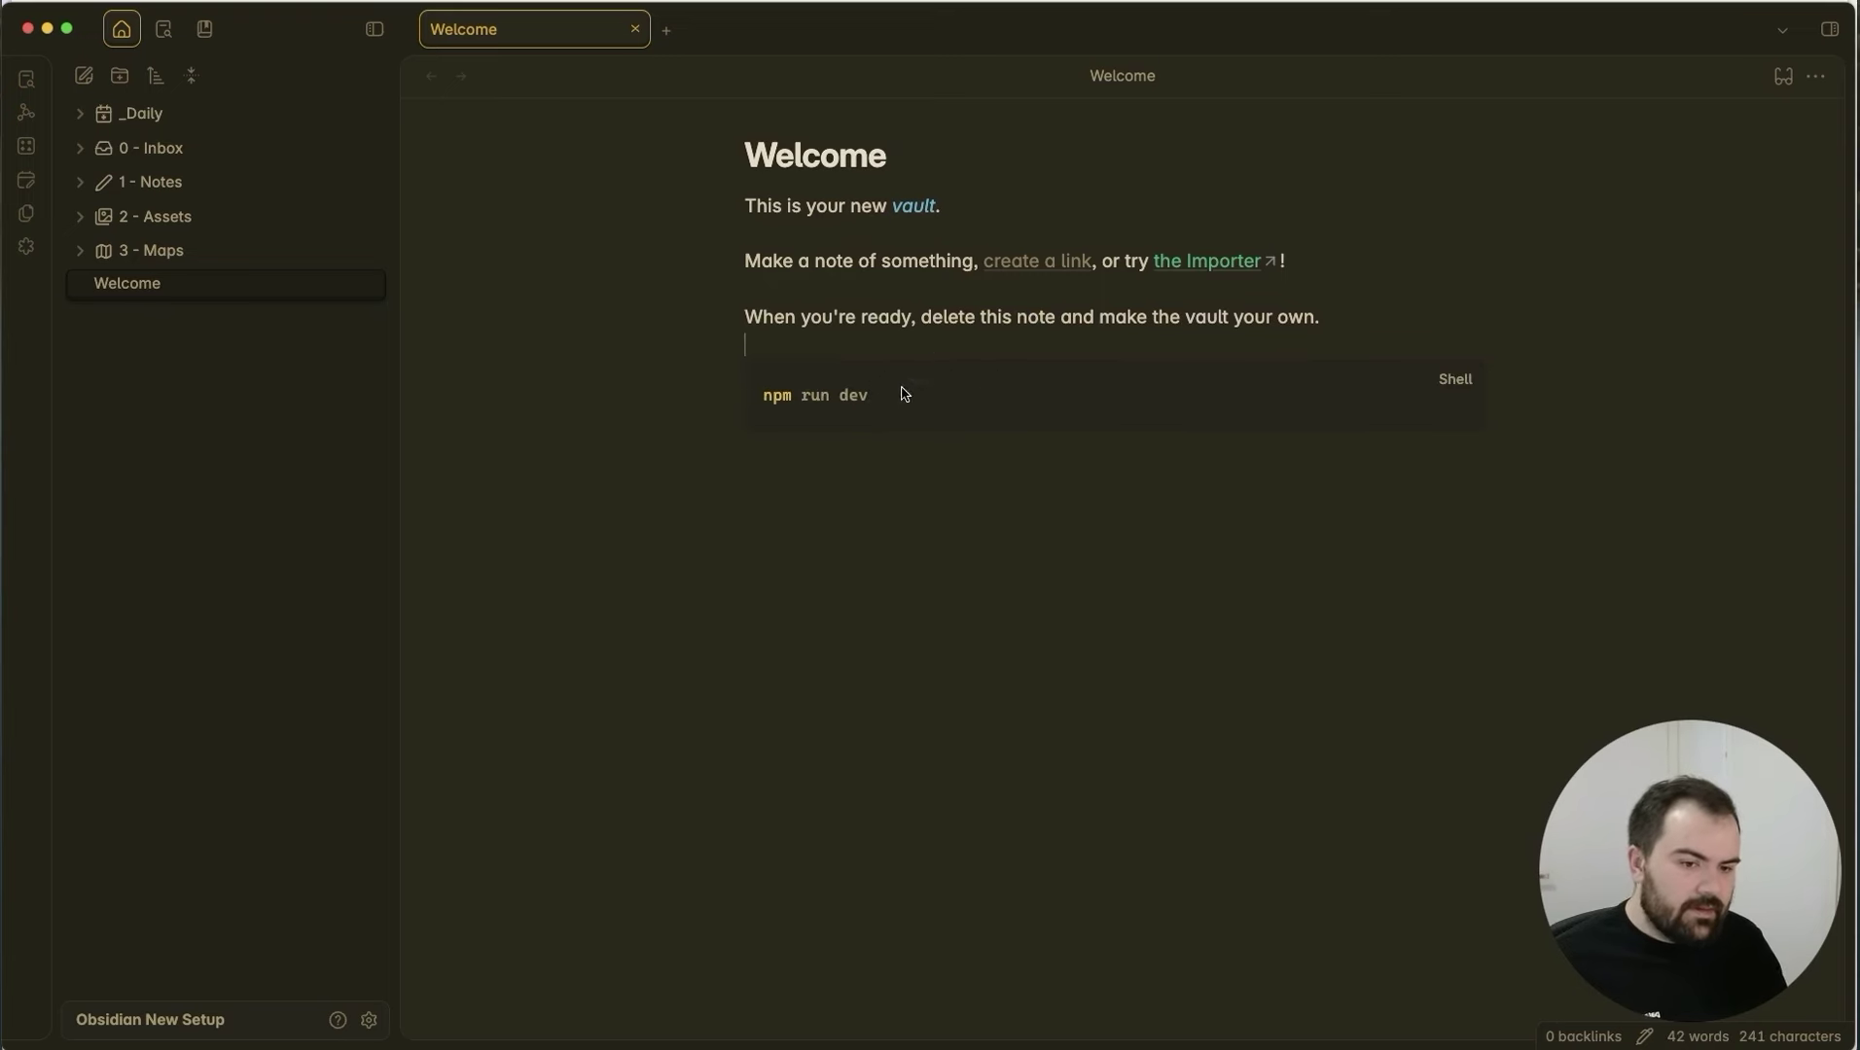
Find the Code Styler plugin among the community plugins with the search "code styler", then install and enable it.
left_click(368, 1021)
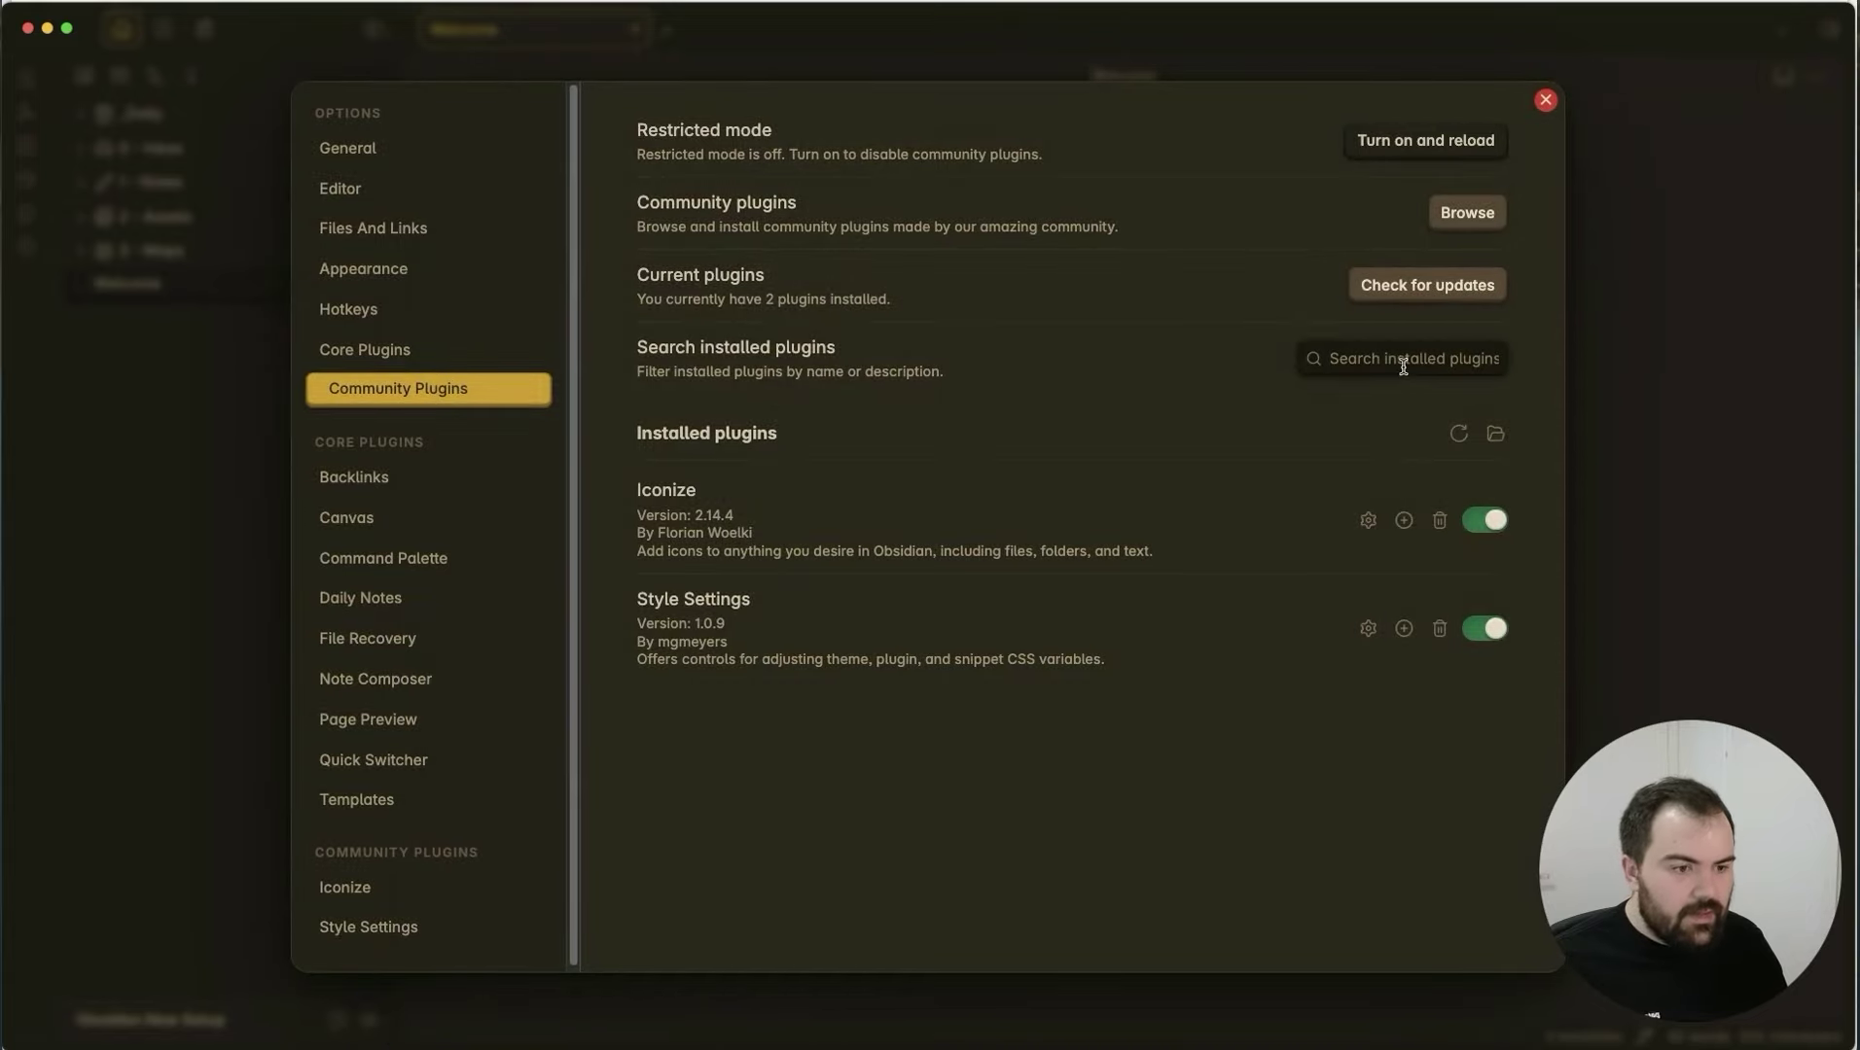
left_click(1467, 212)
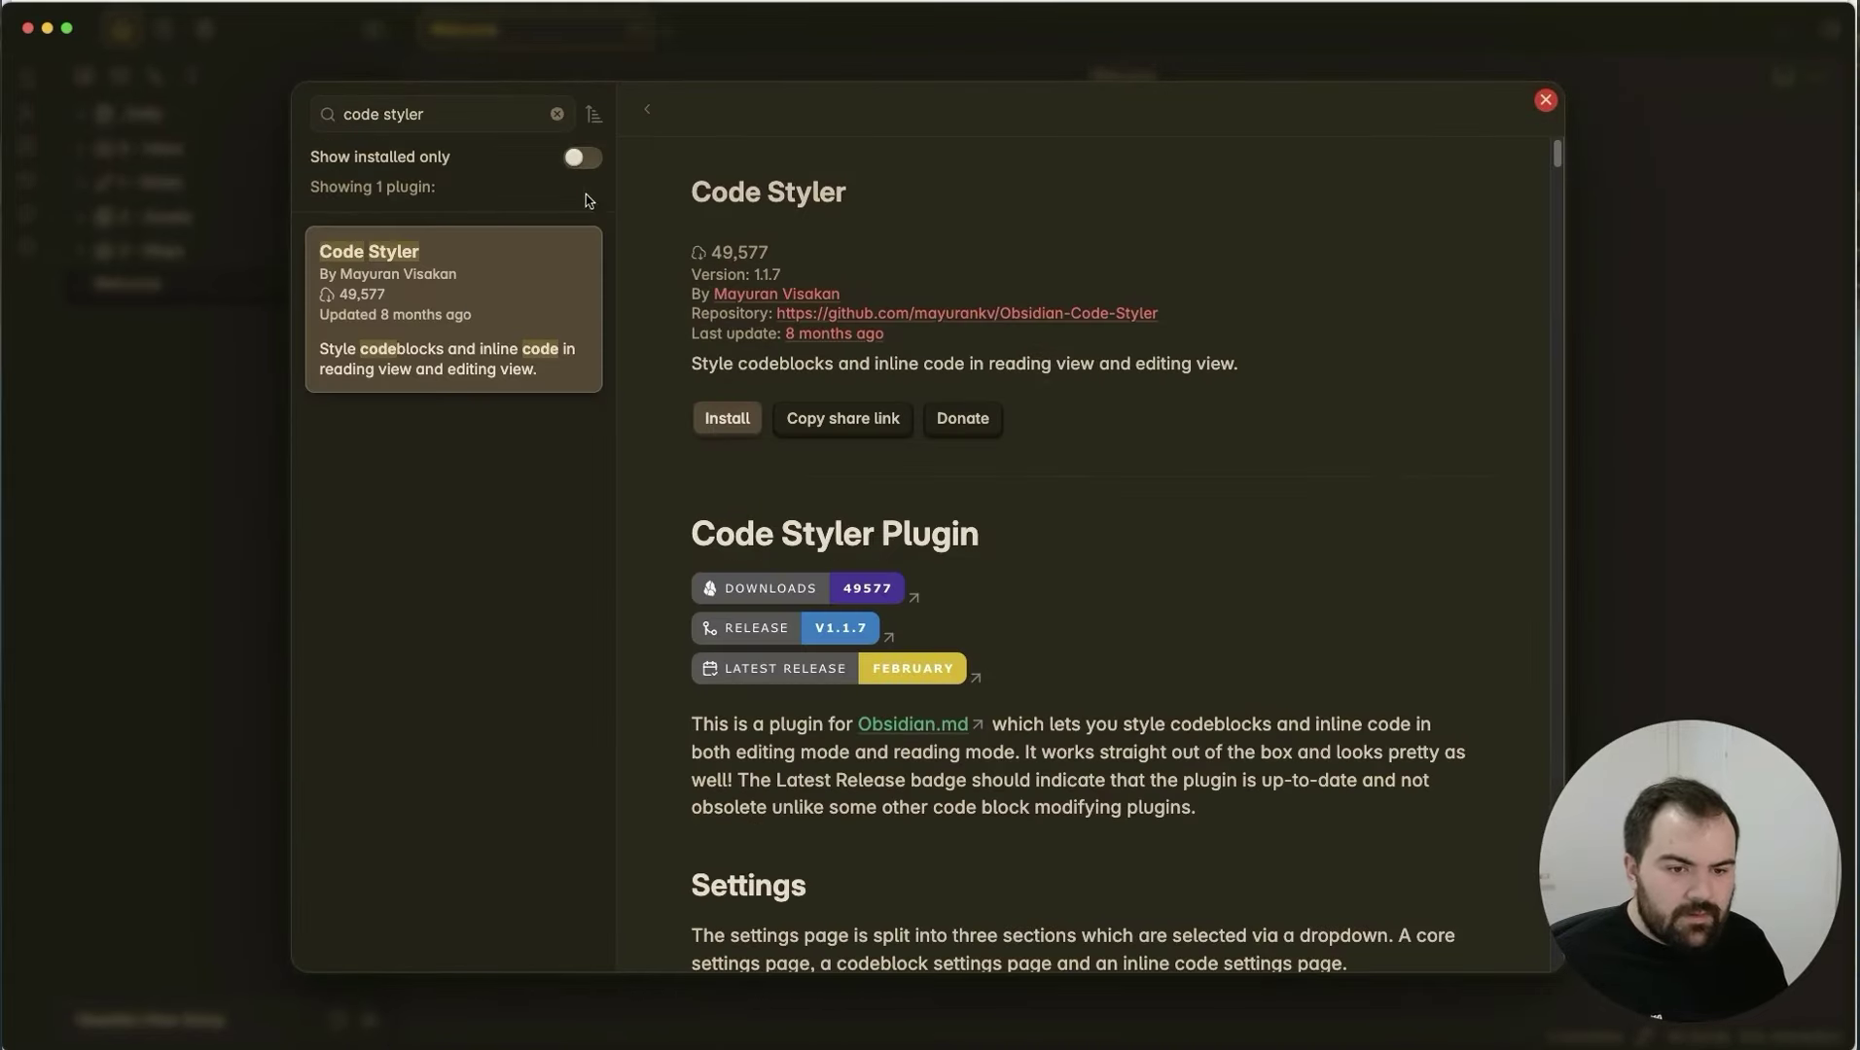
left_click(735, 426)
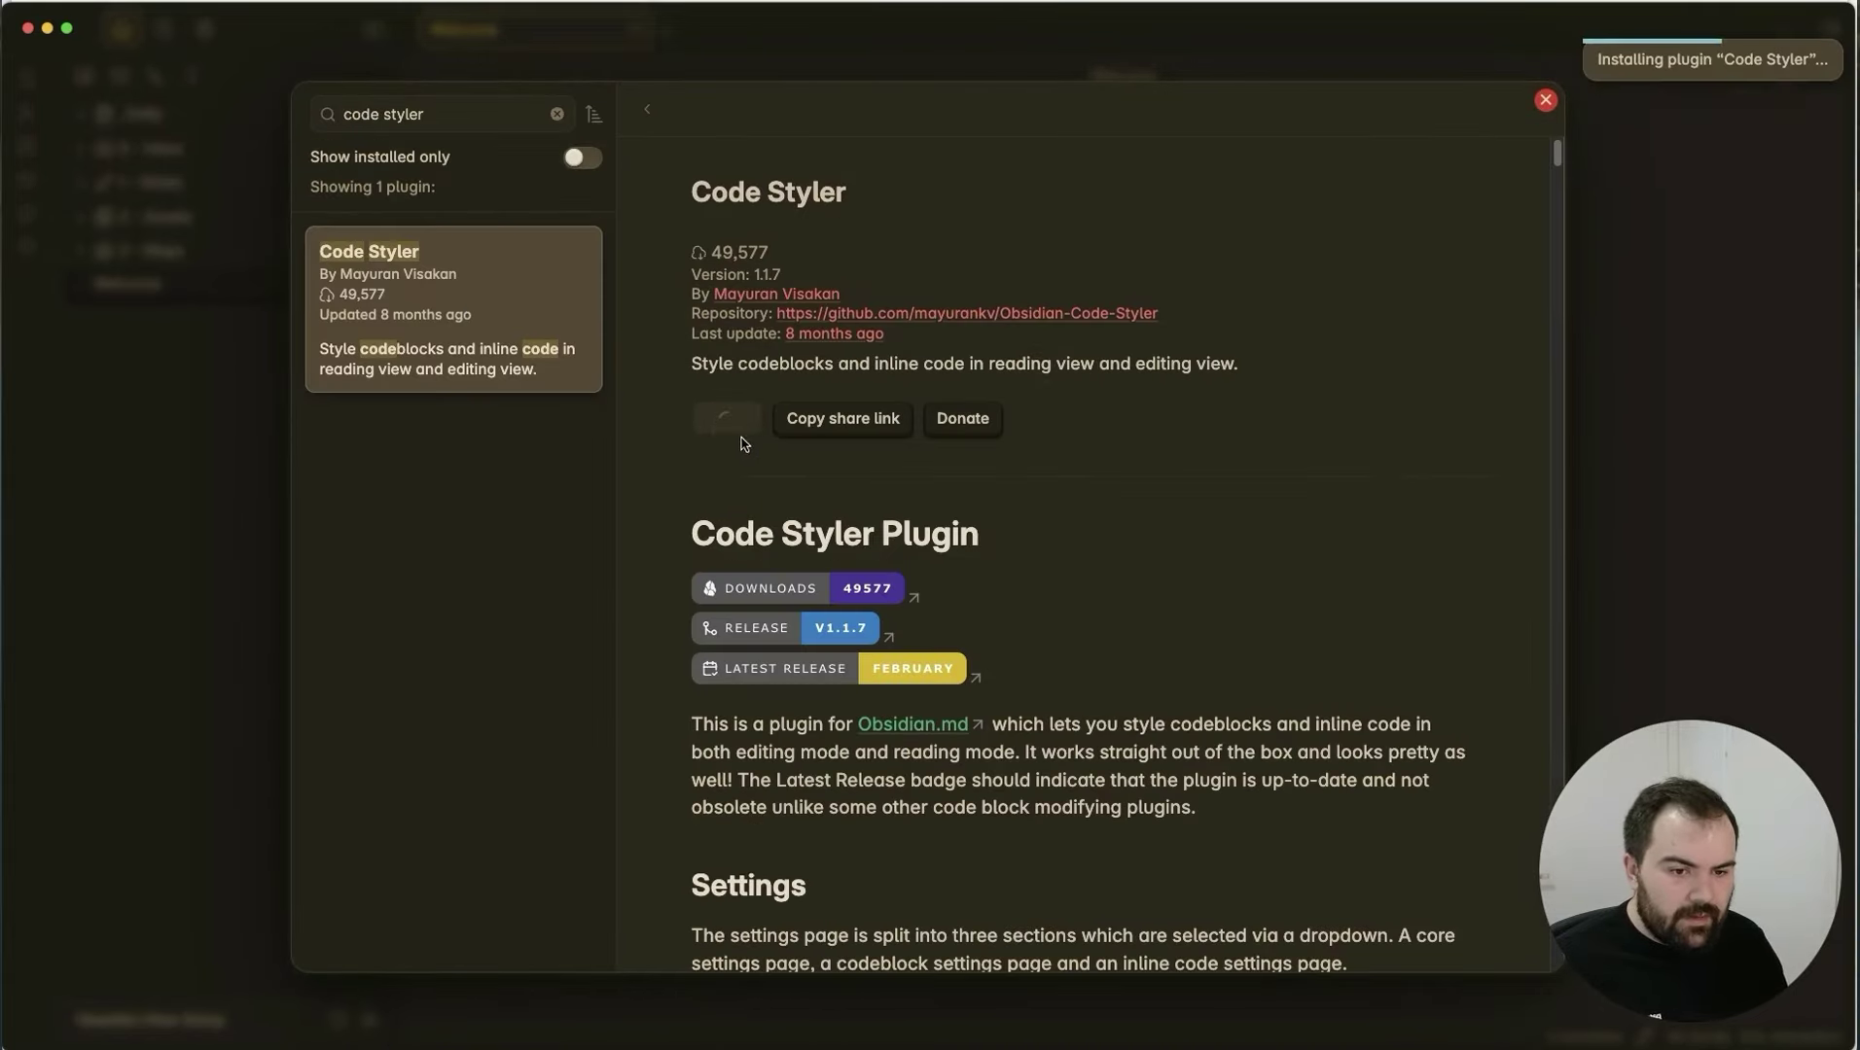
left_click(729, 421)
In Code Styler's Codeblock Styling settings, set Display Header Language Tags to Always, check the preview and close the settings.
left_click(389, 842)
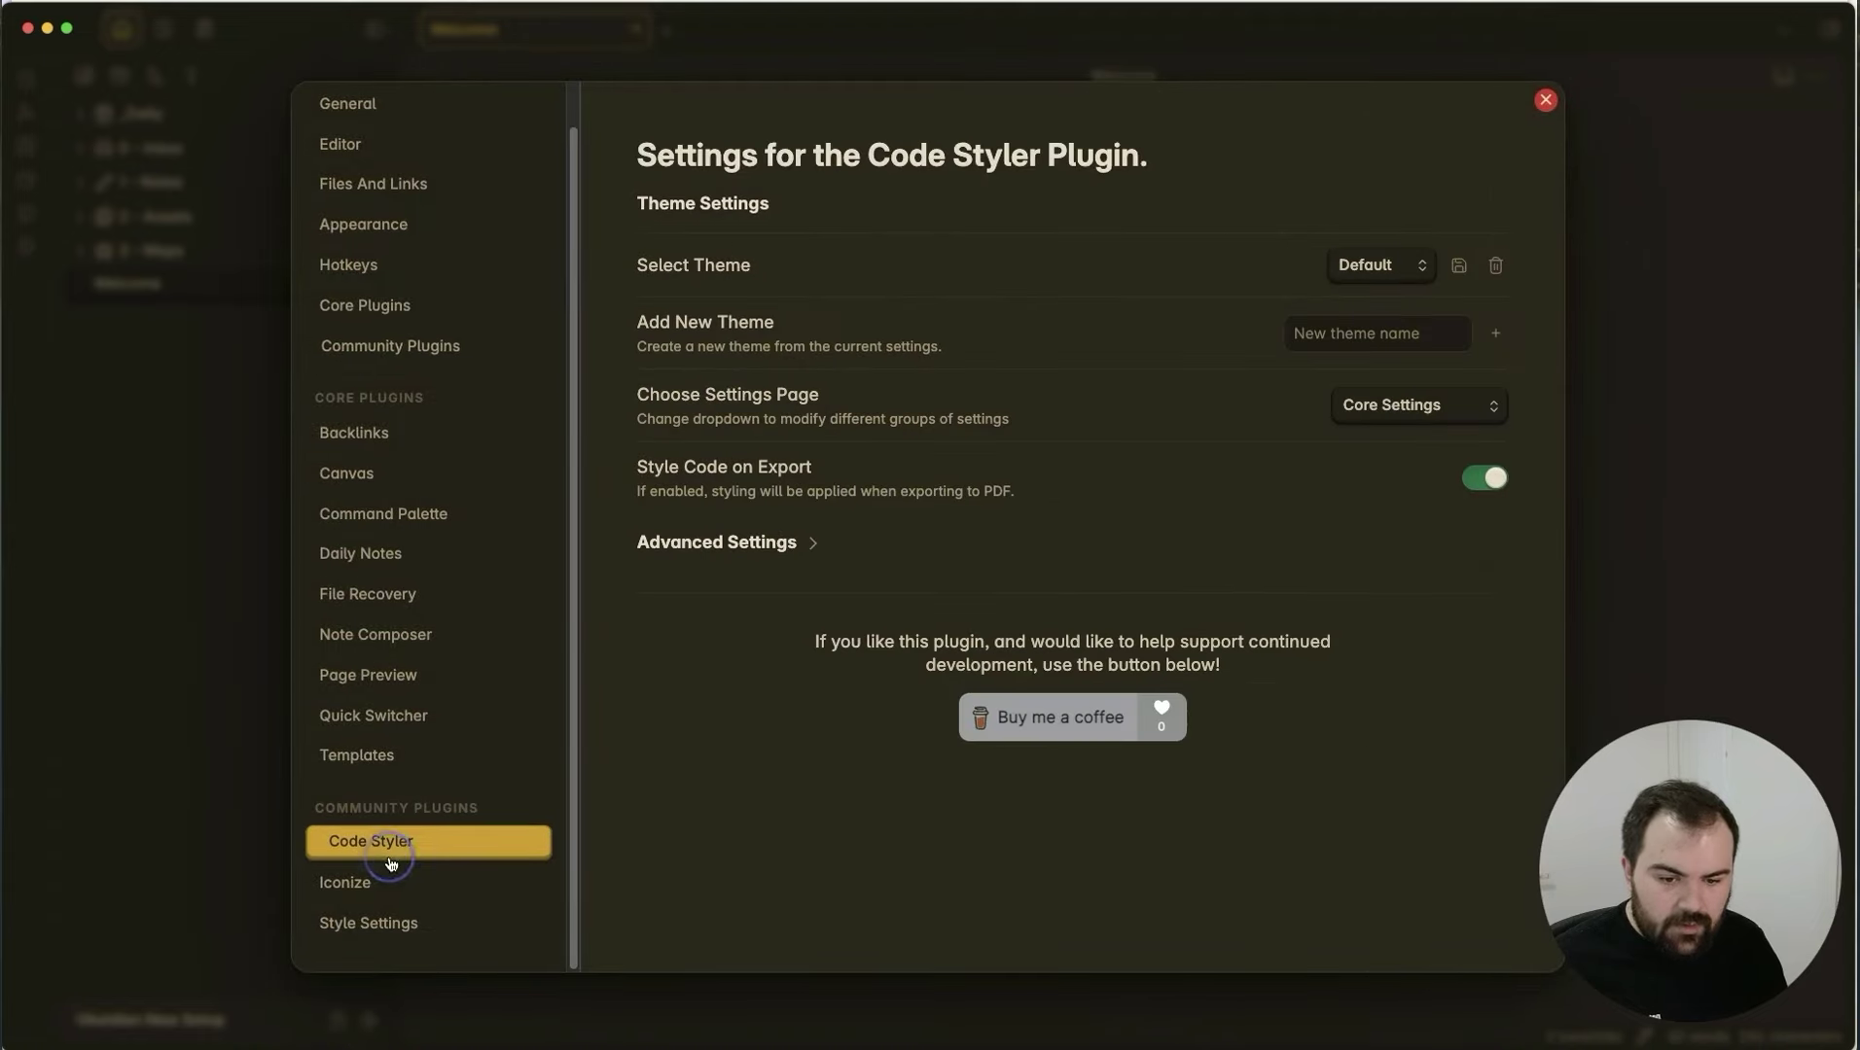
left_click(1407, 418)
left_click(1408, 440)
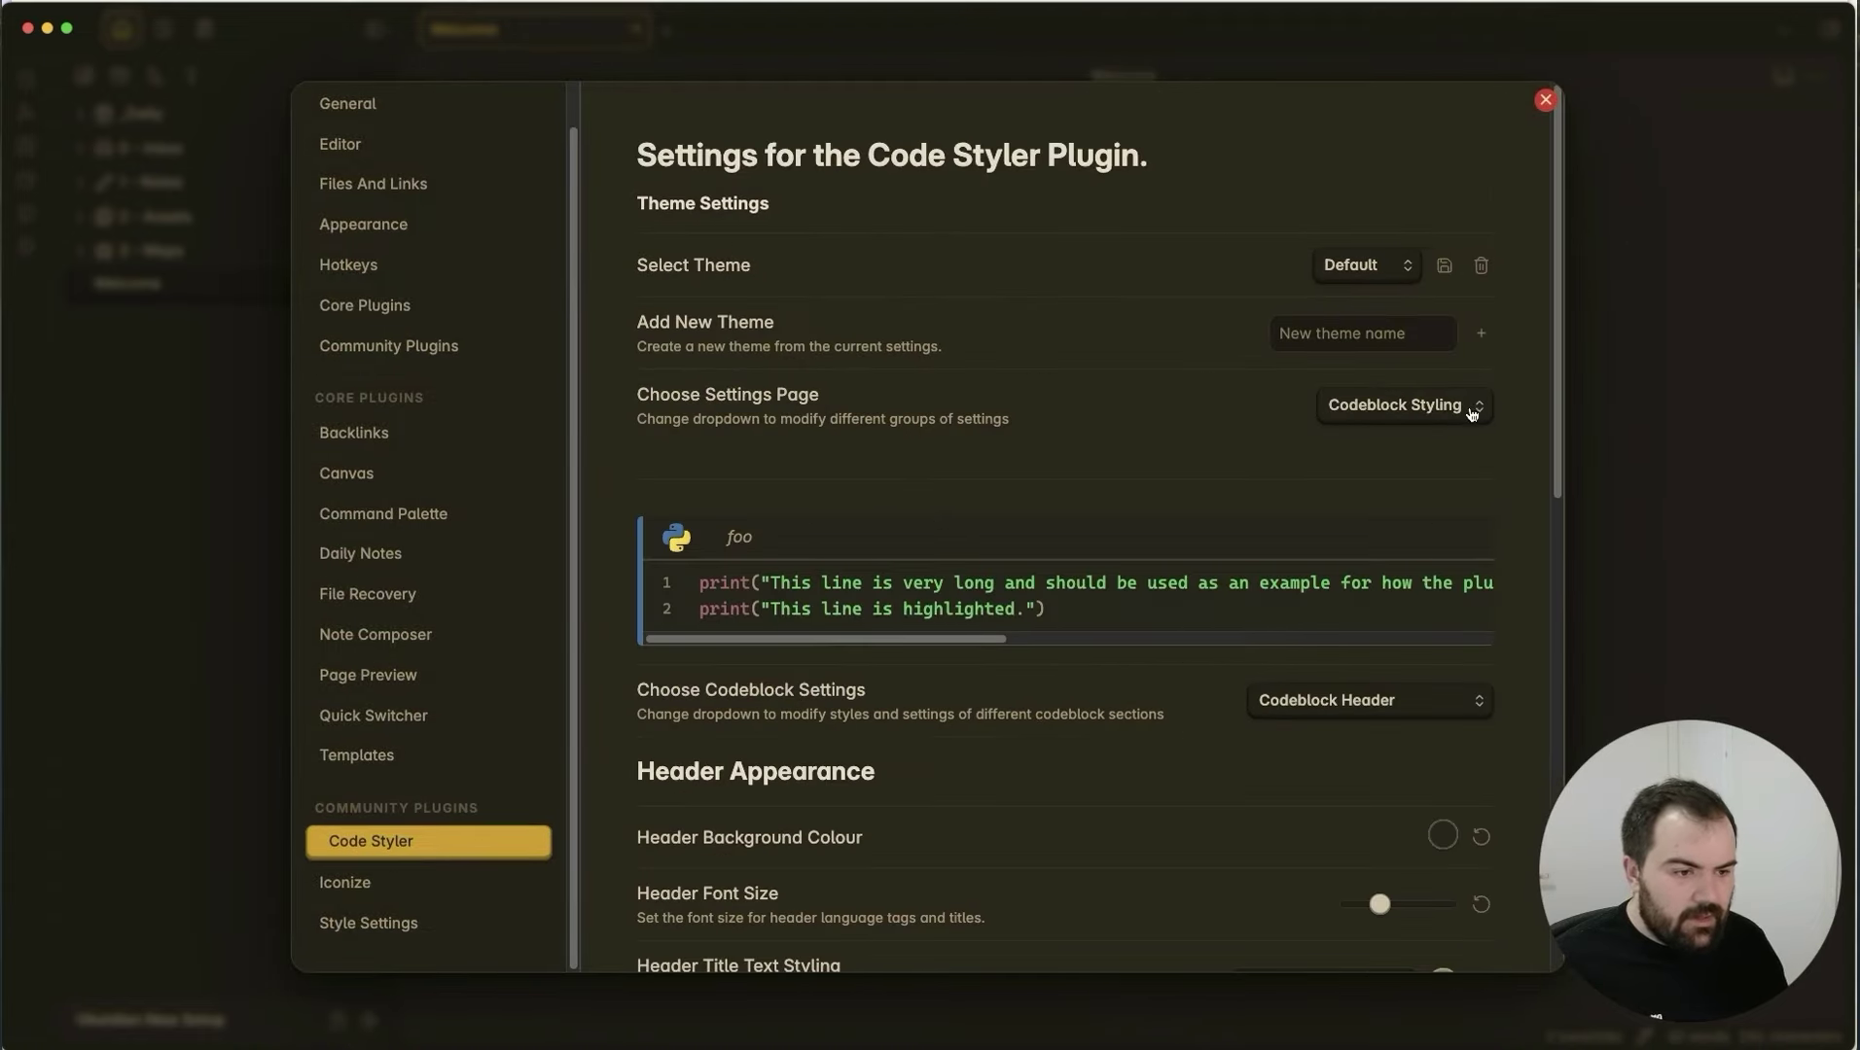
scroll(1333, 484, "down", 10)
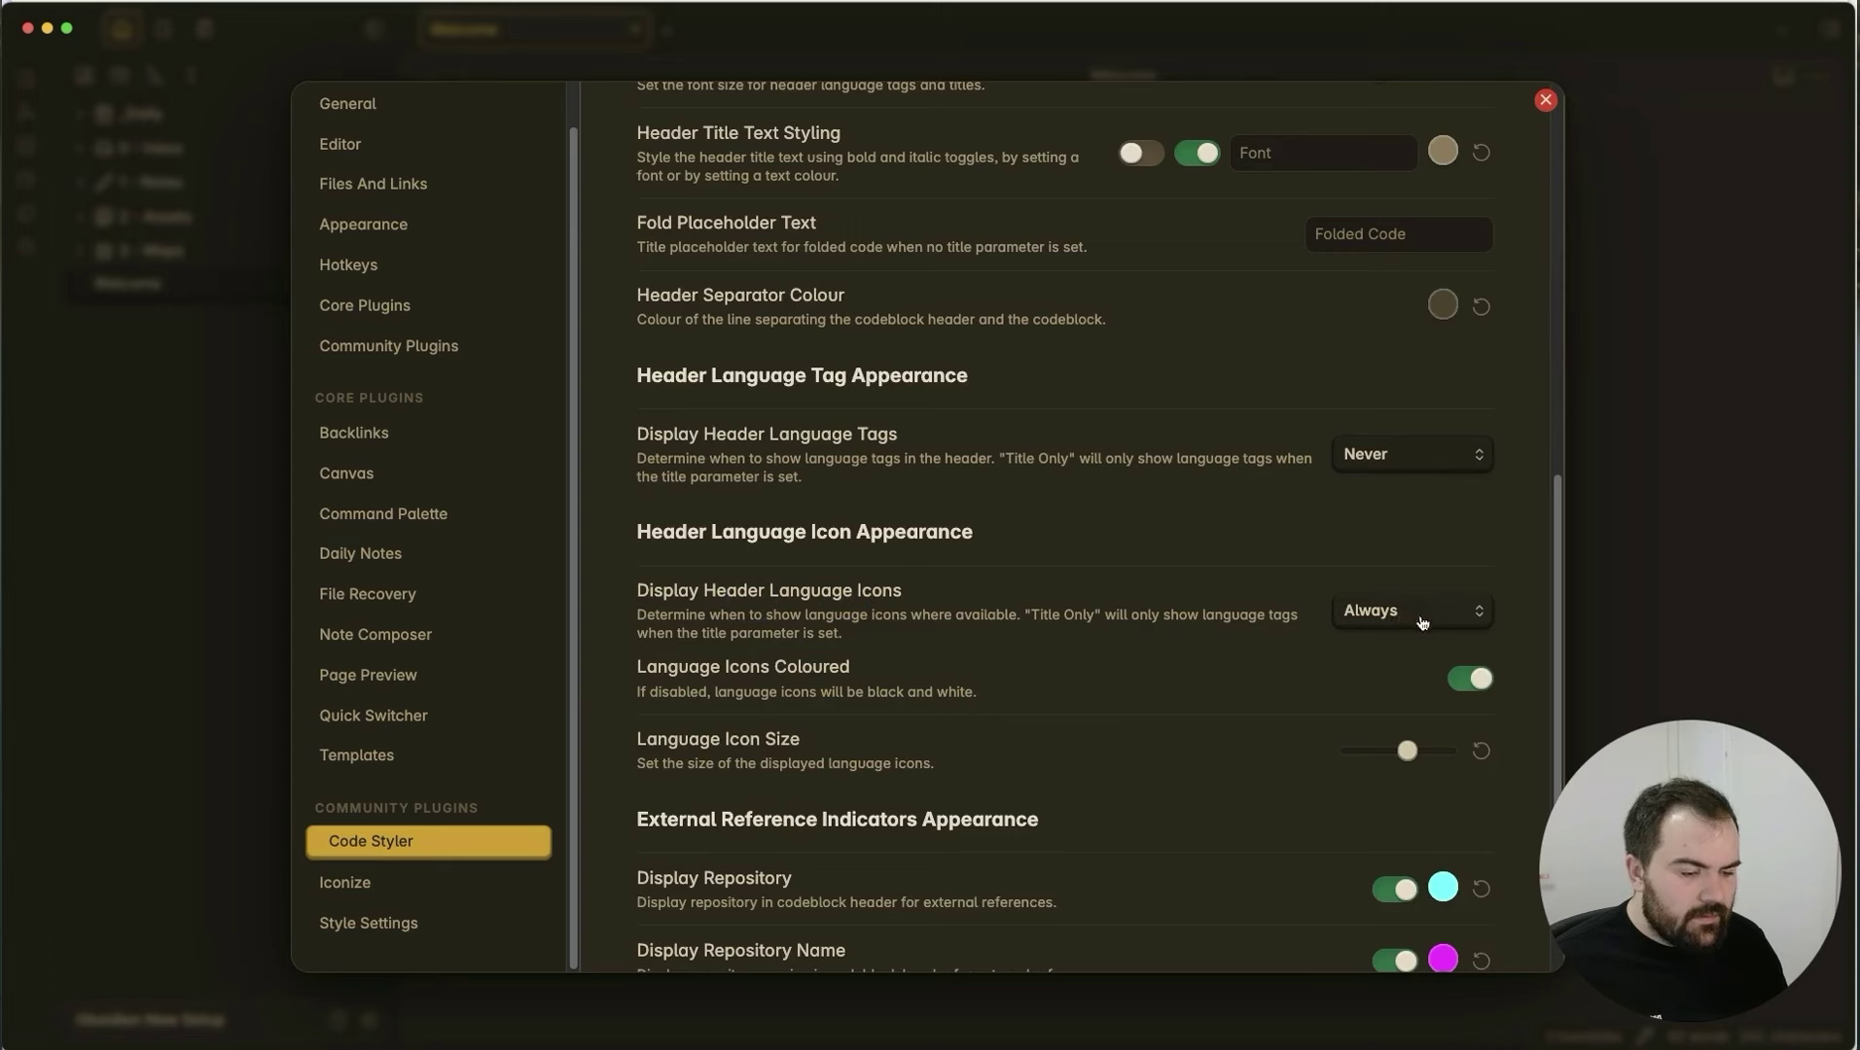
left_click(1423, 457)
key("Down")
key("Down")
key("Return")
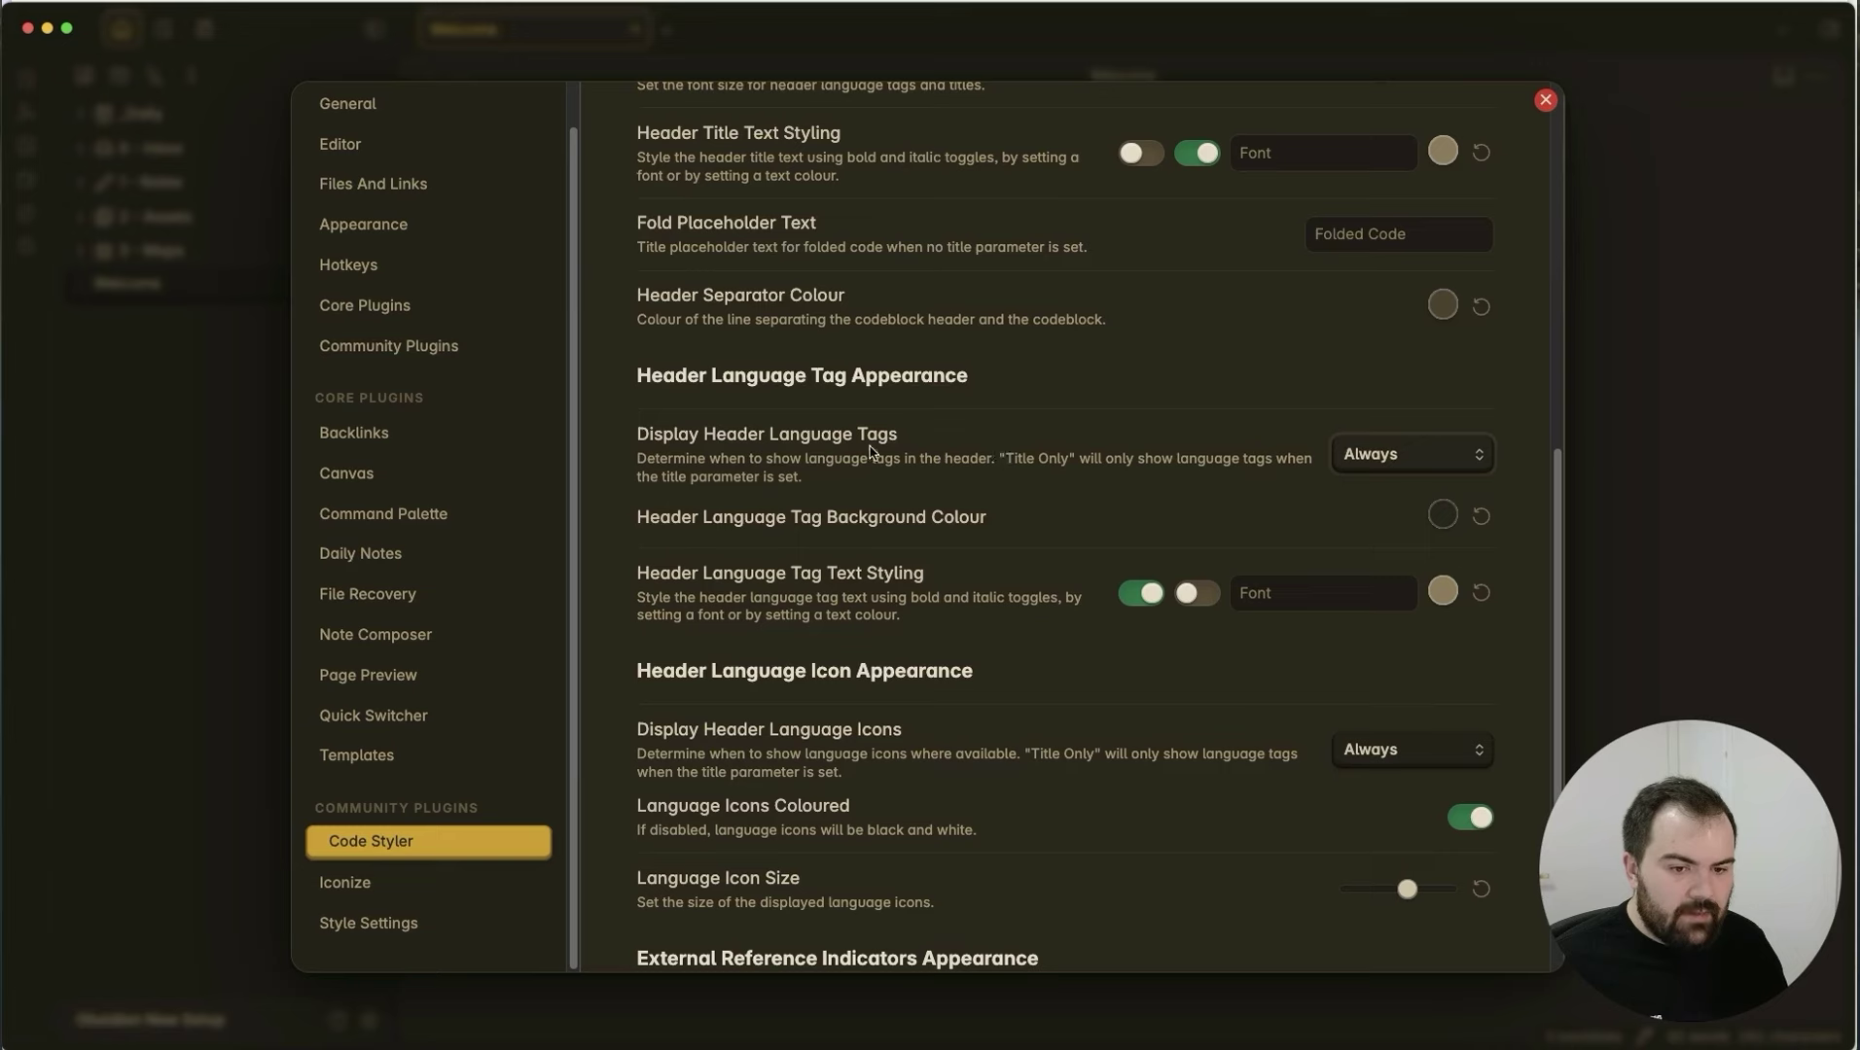
scroll(870, 451, "up", 10)
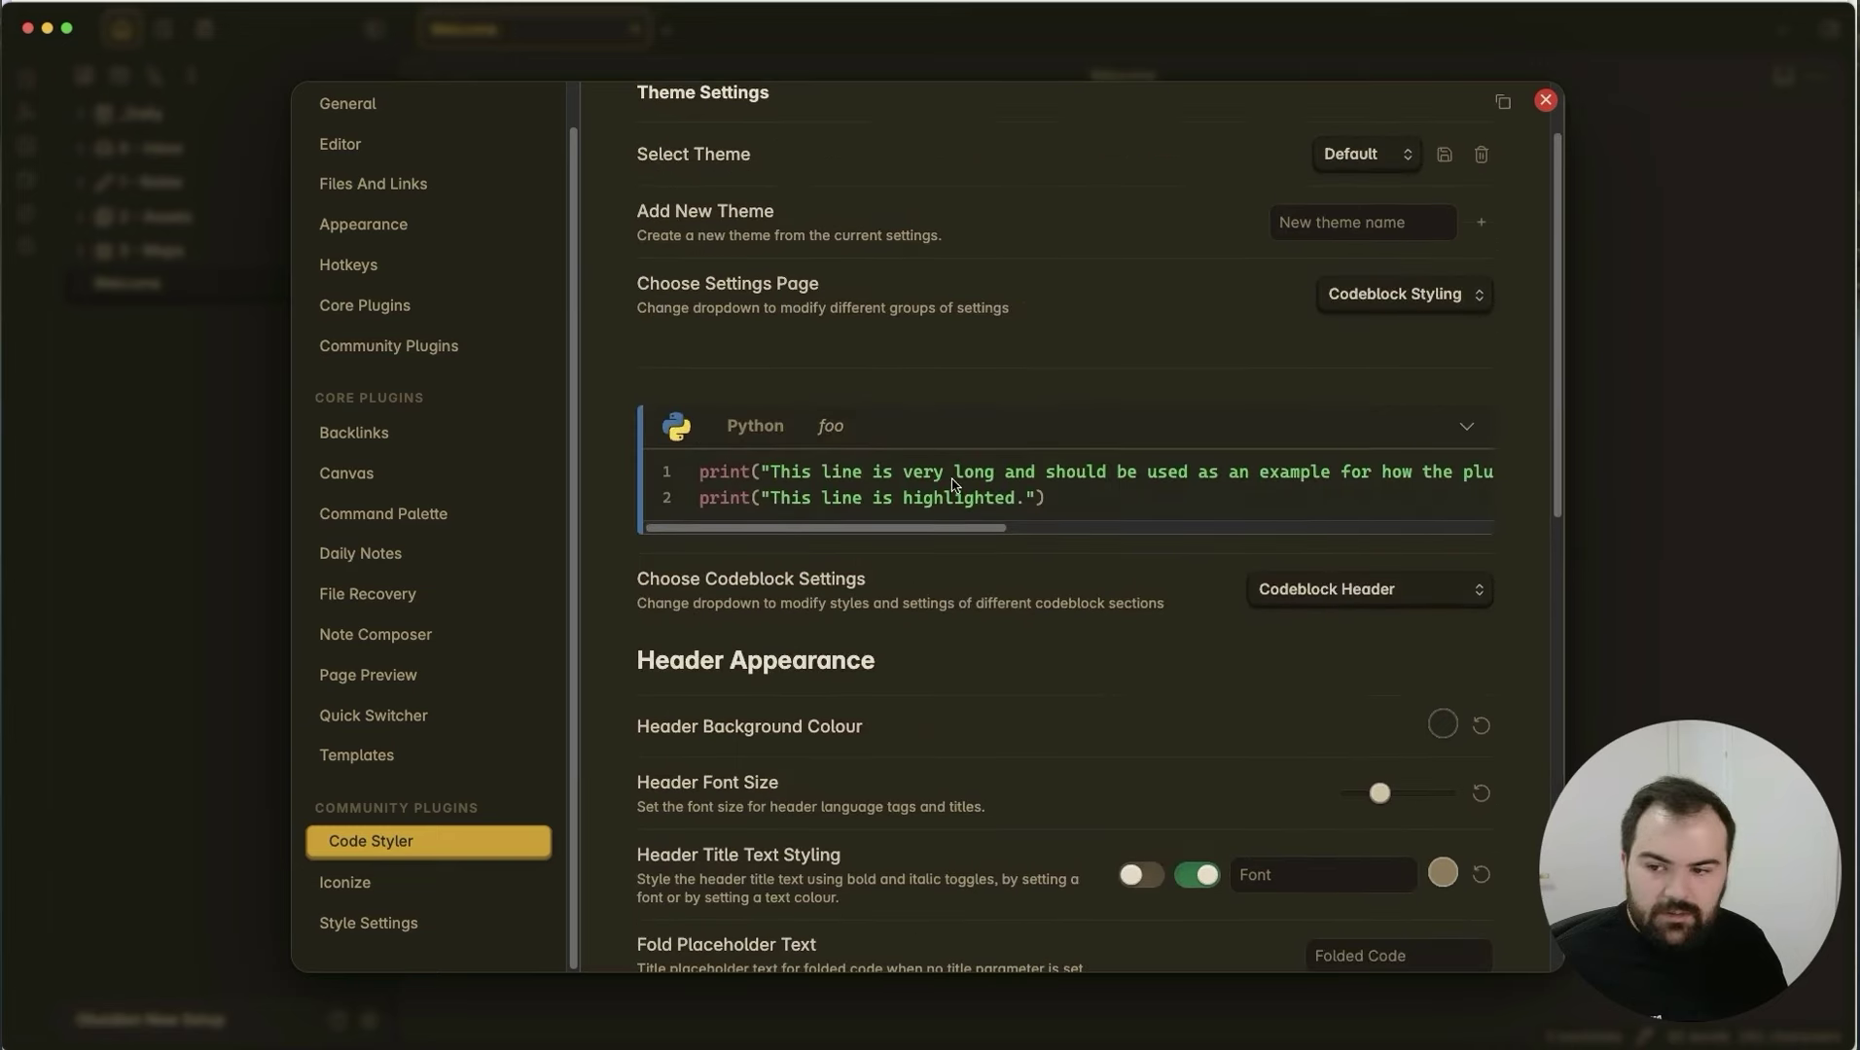
scroll(1067, 758, "down", 7)
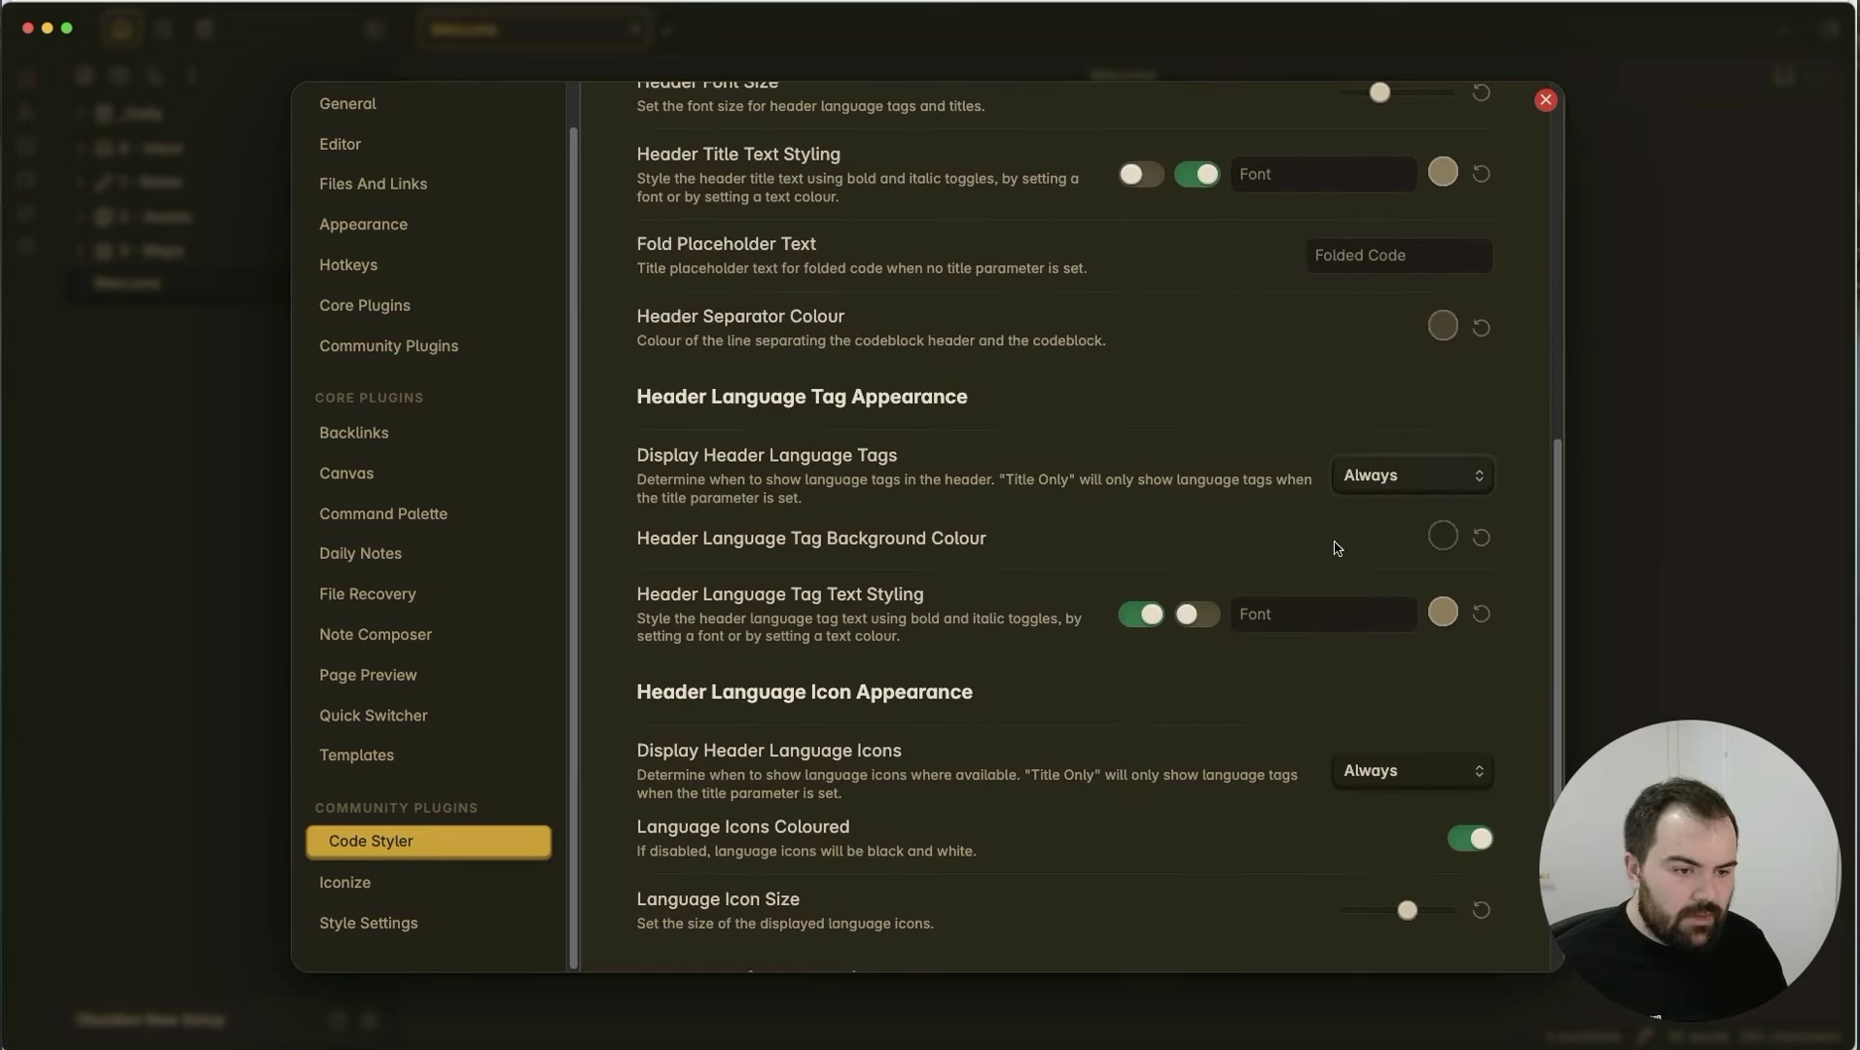
key("Escape")
Inspect the styled hello.sh code block in the Welcome note, folding and unfolding it from its header.
left_click(929, 446)
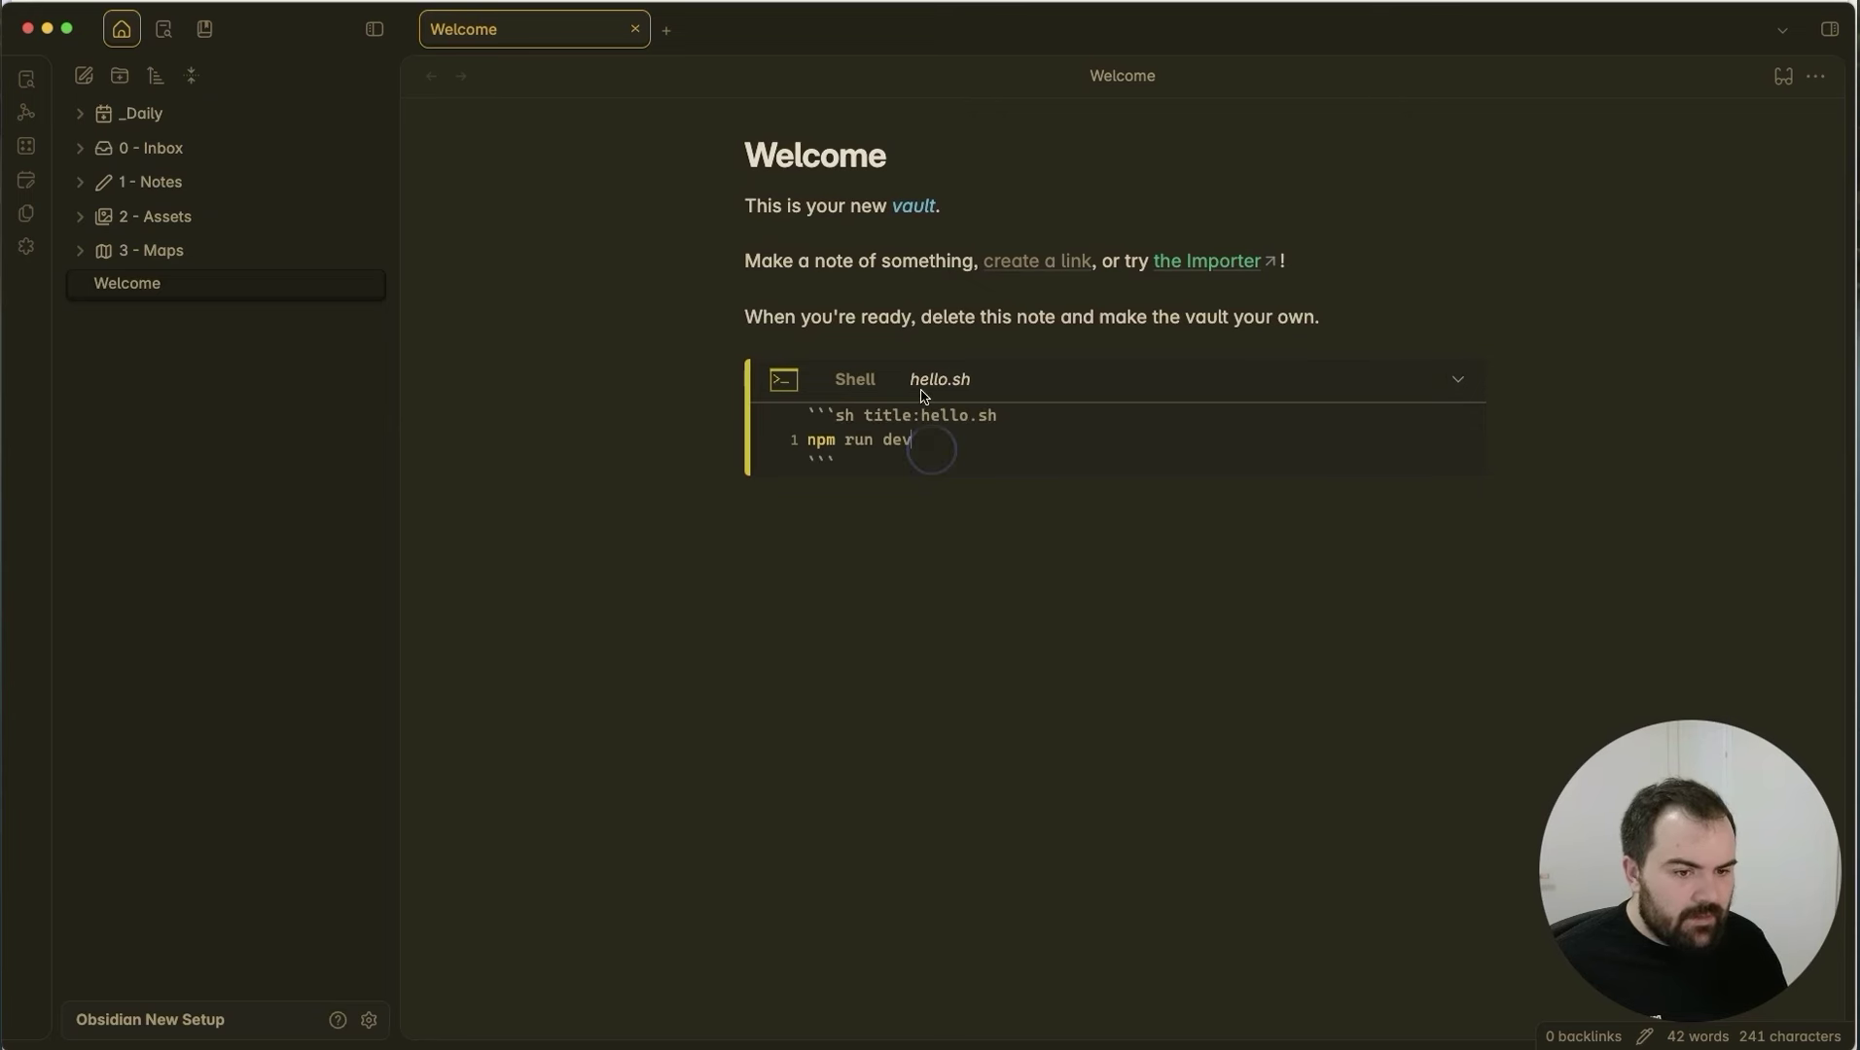
left_click(949, 349)
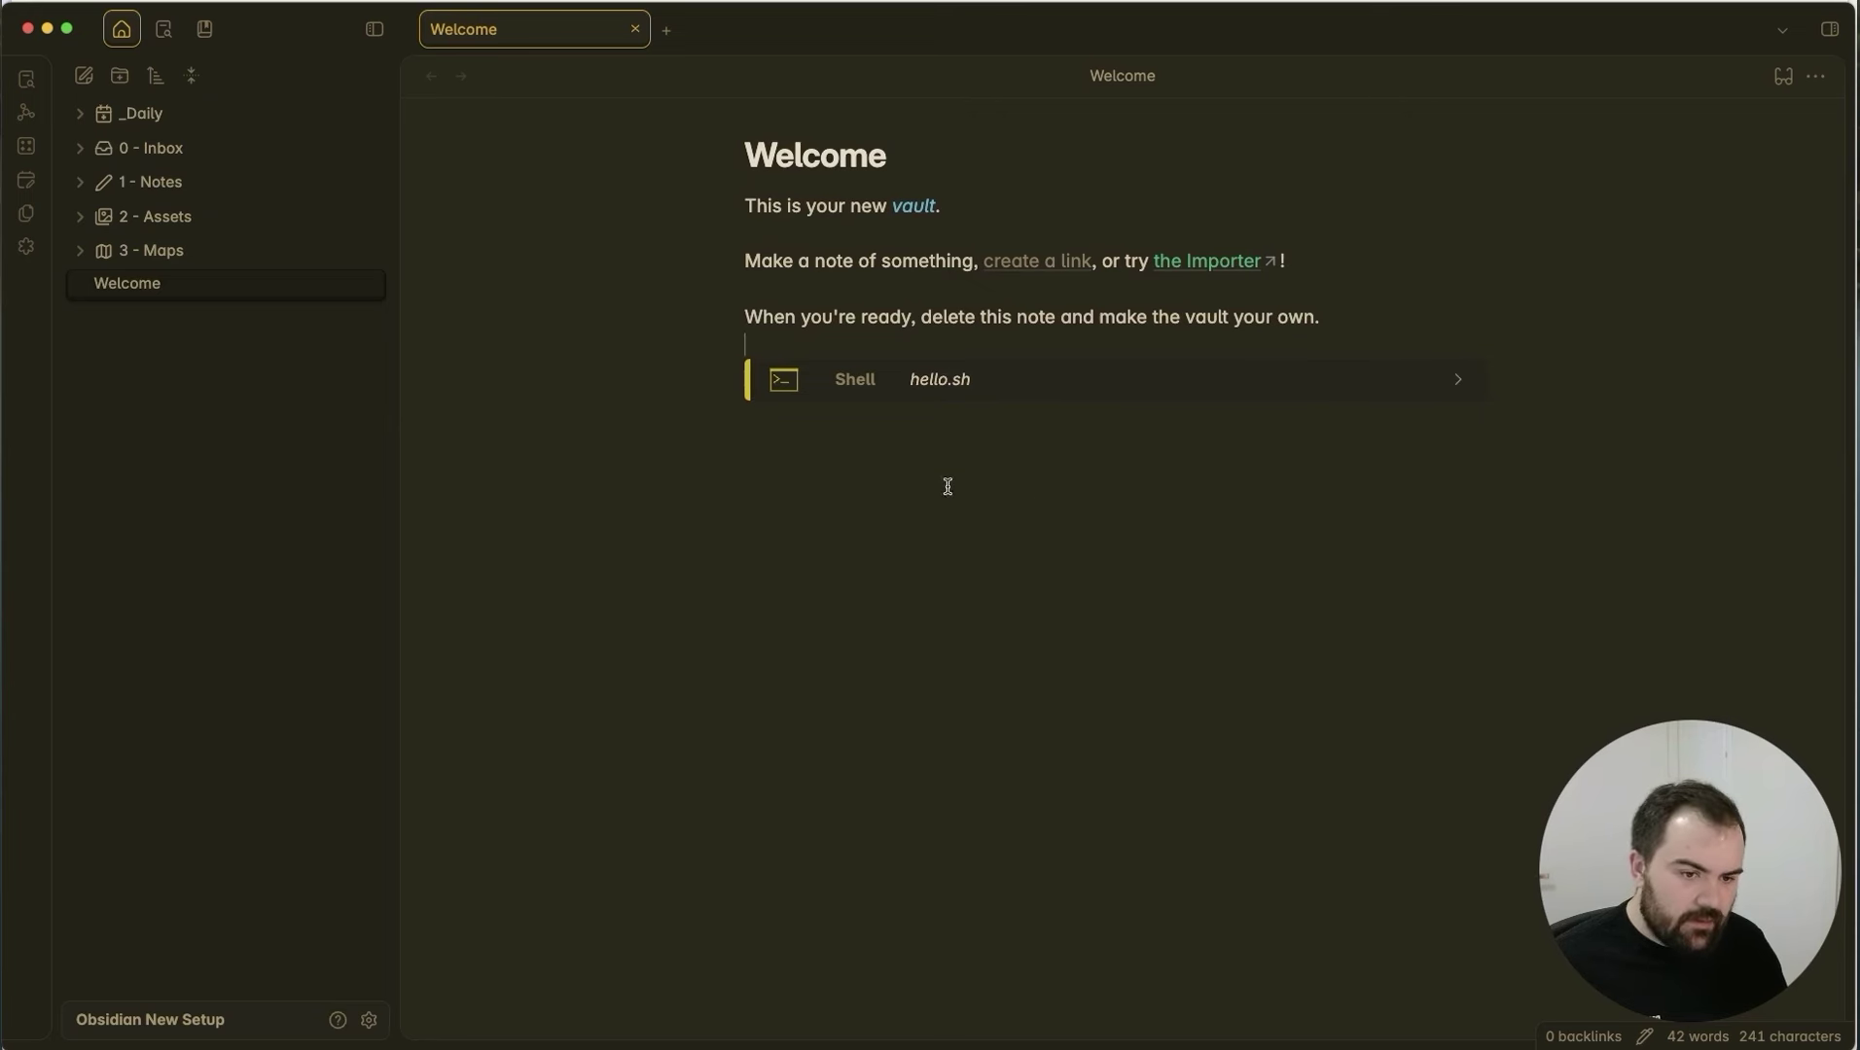
left_click(857, 389)
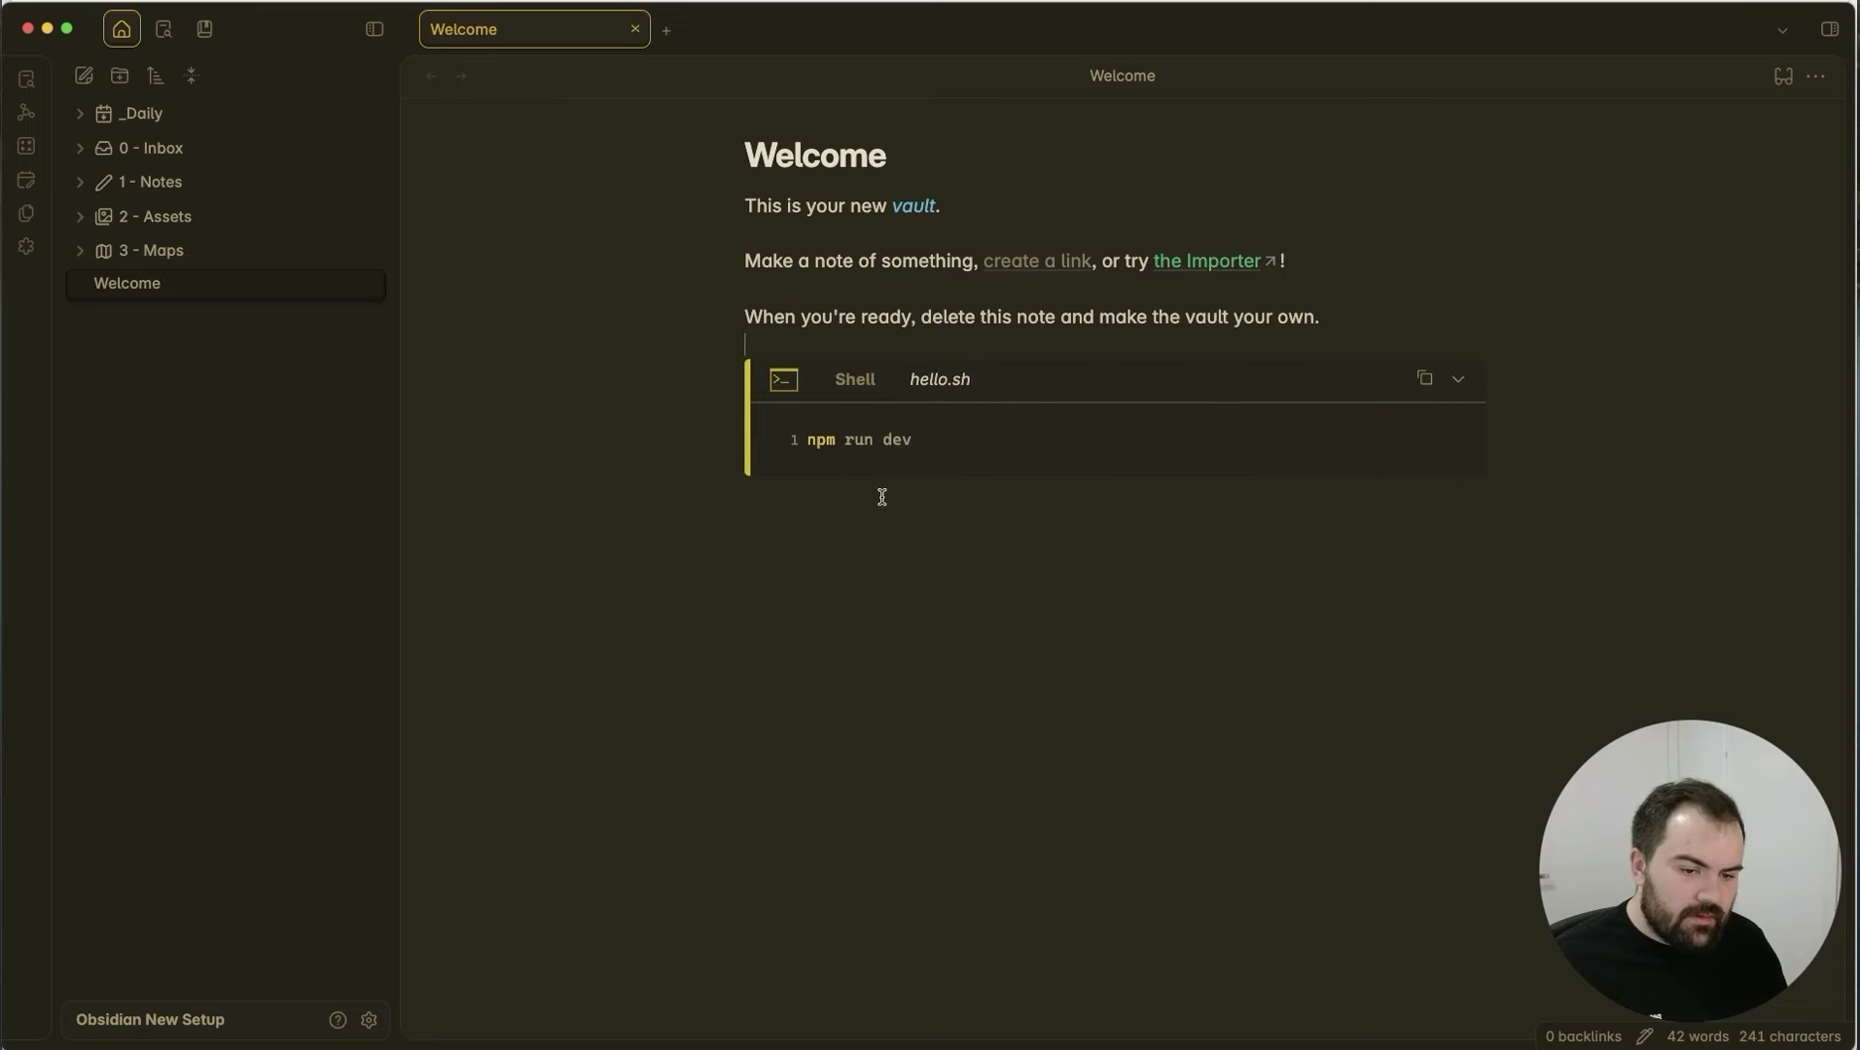
left_click(936, 603)
left_click(1254, 348)
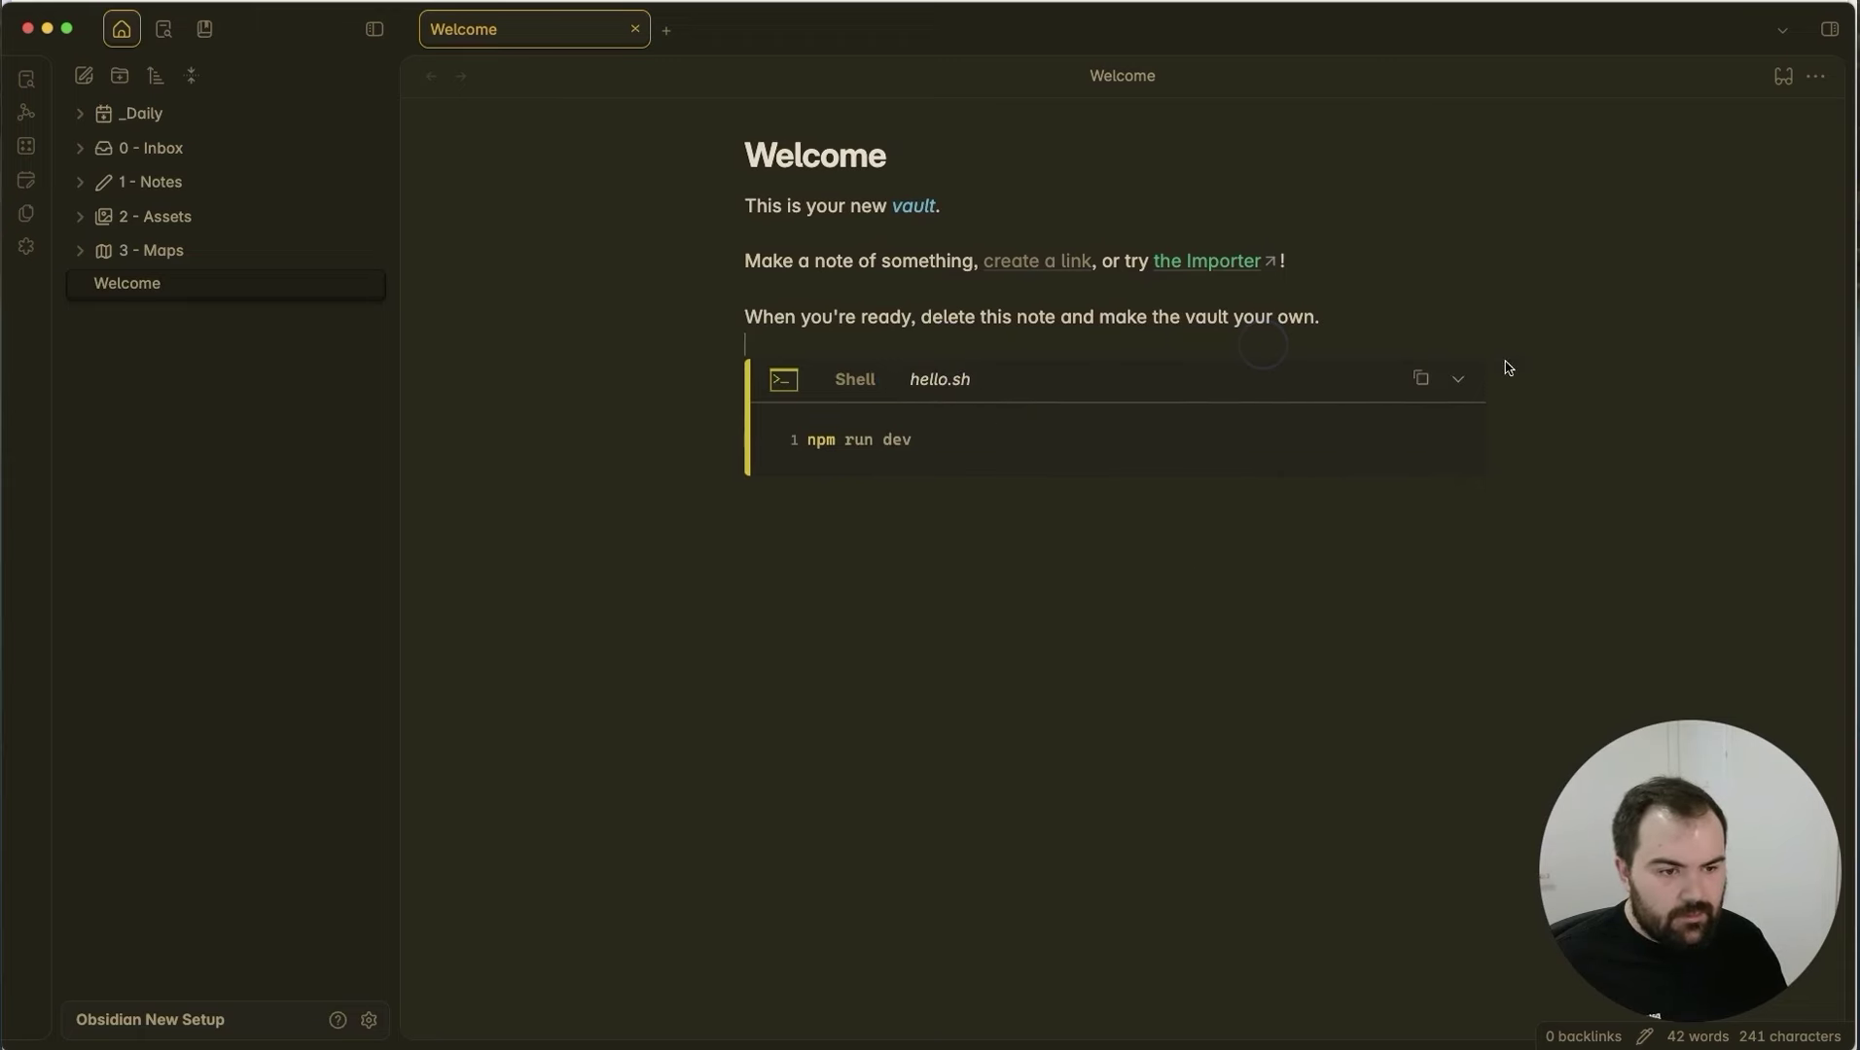
left_click(1105, 624)
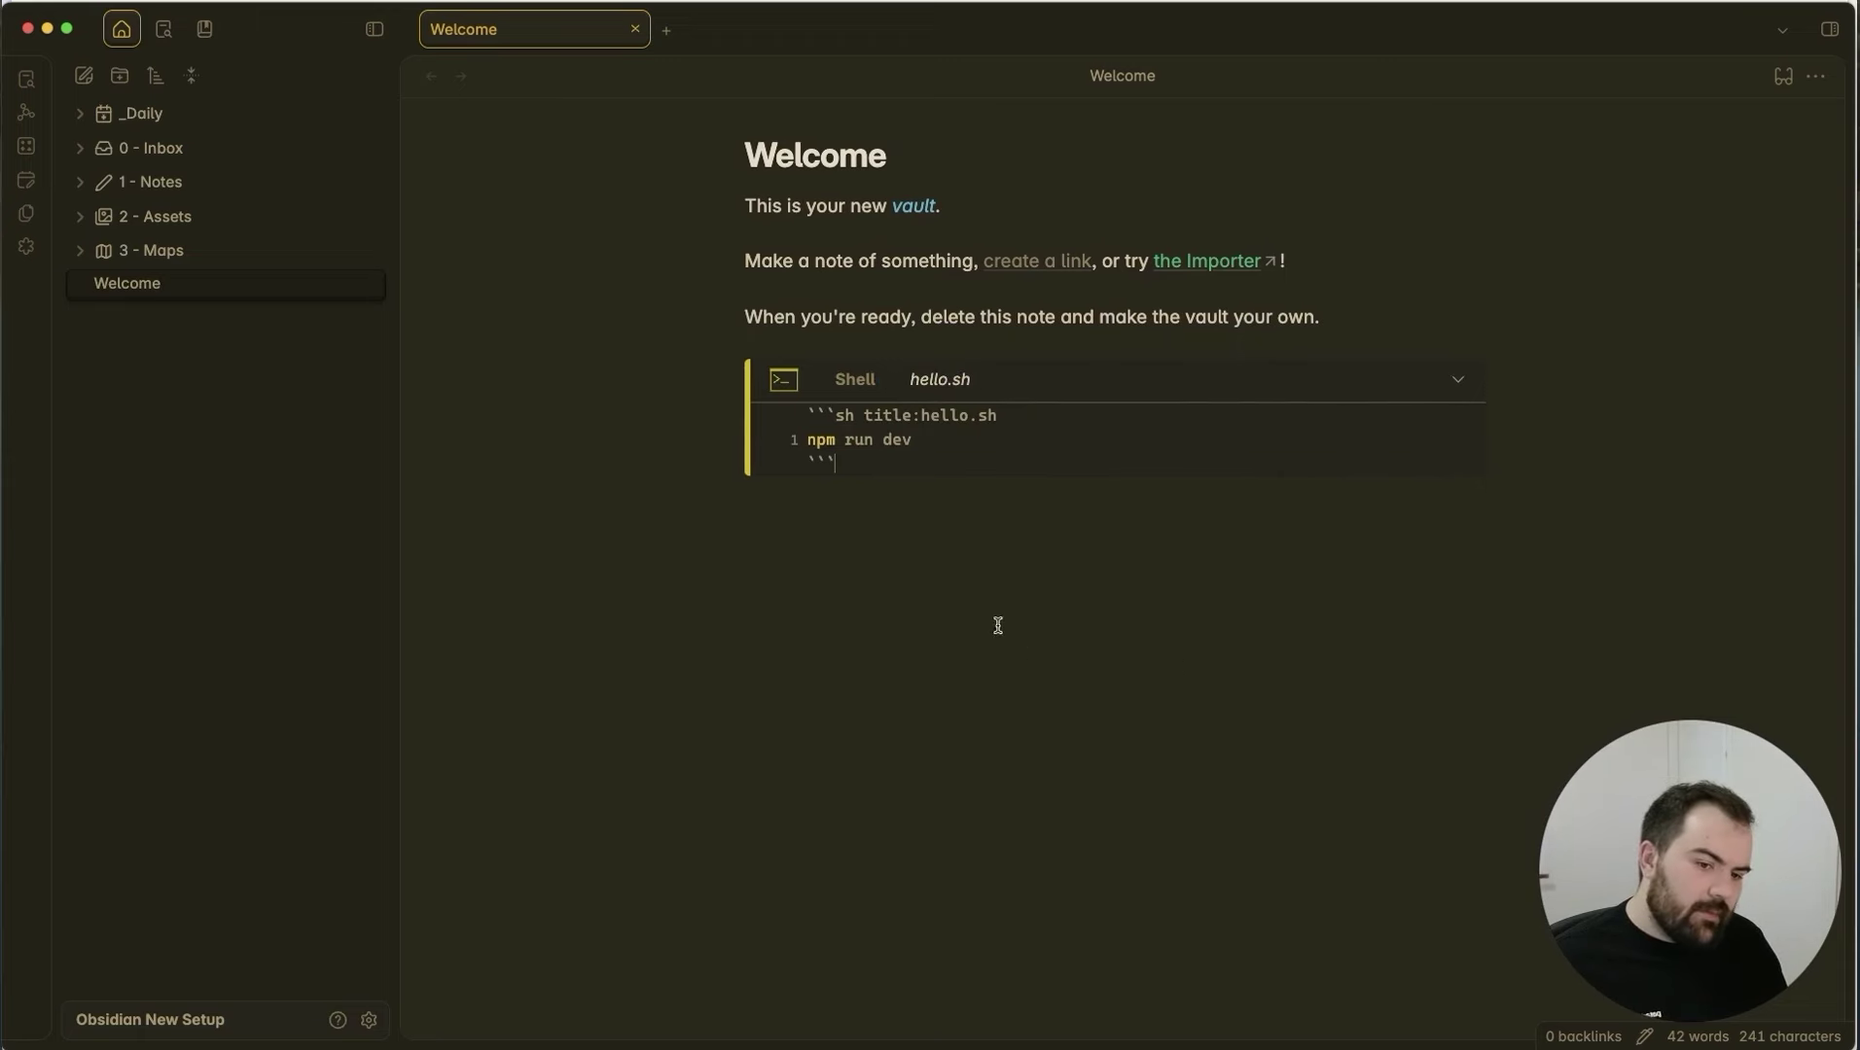
Find the Code Files plugin with the search "code files", install and enable it, and return to the Welcome note.
key("super+comma")
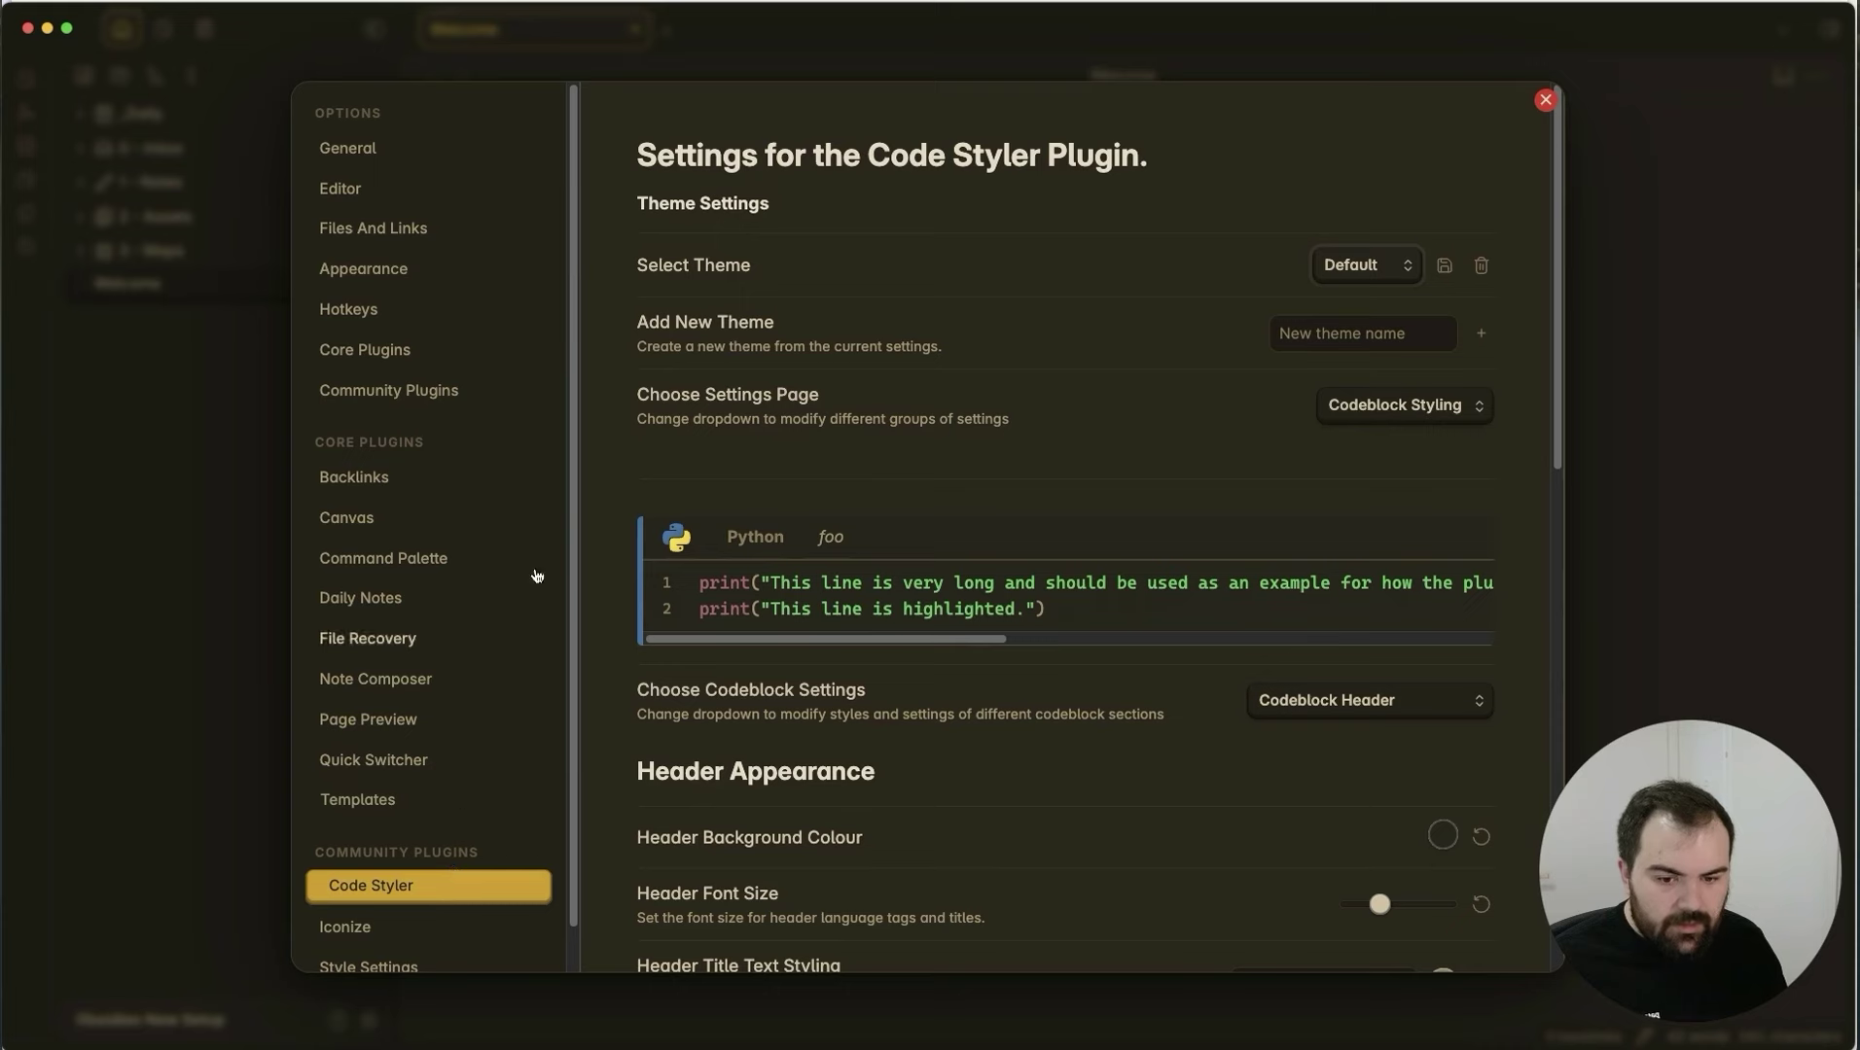
left_click(399, 401)
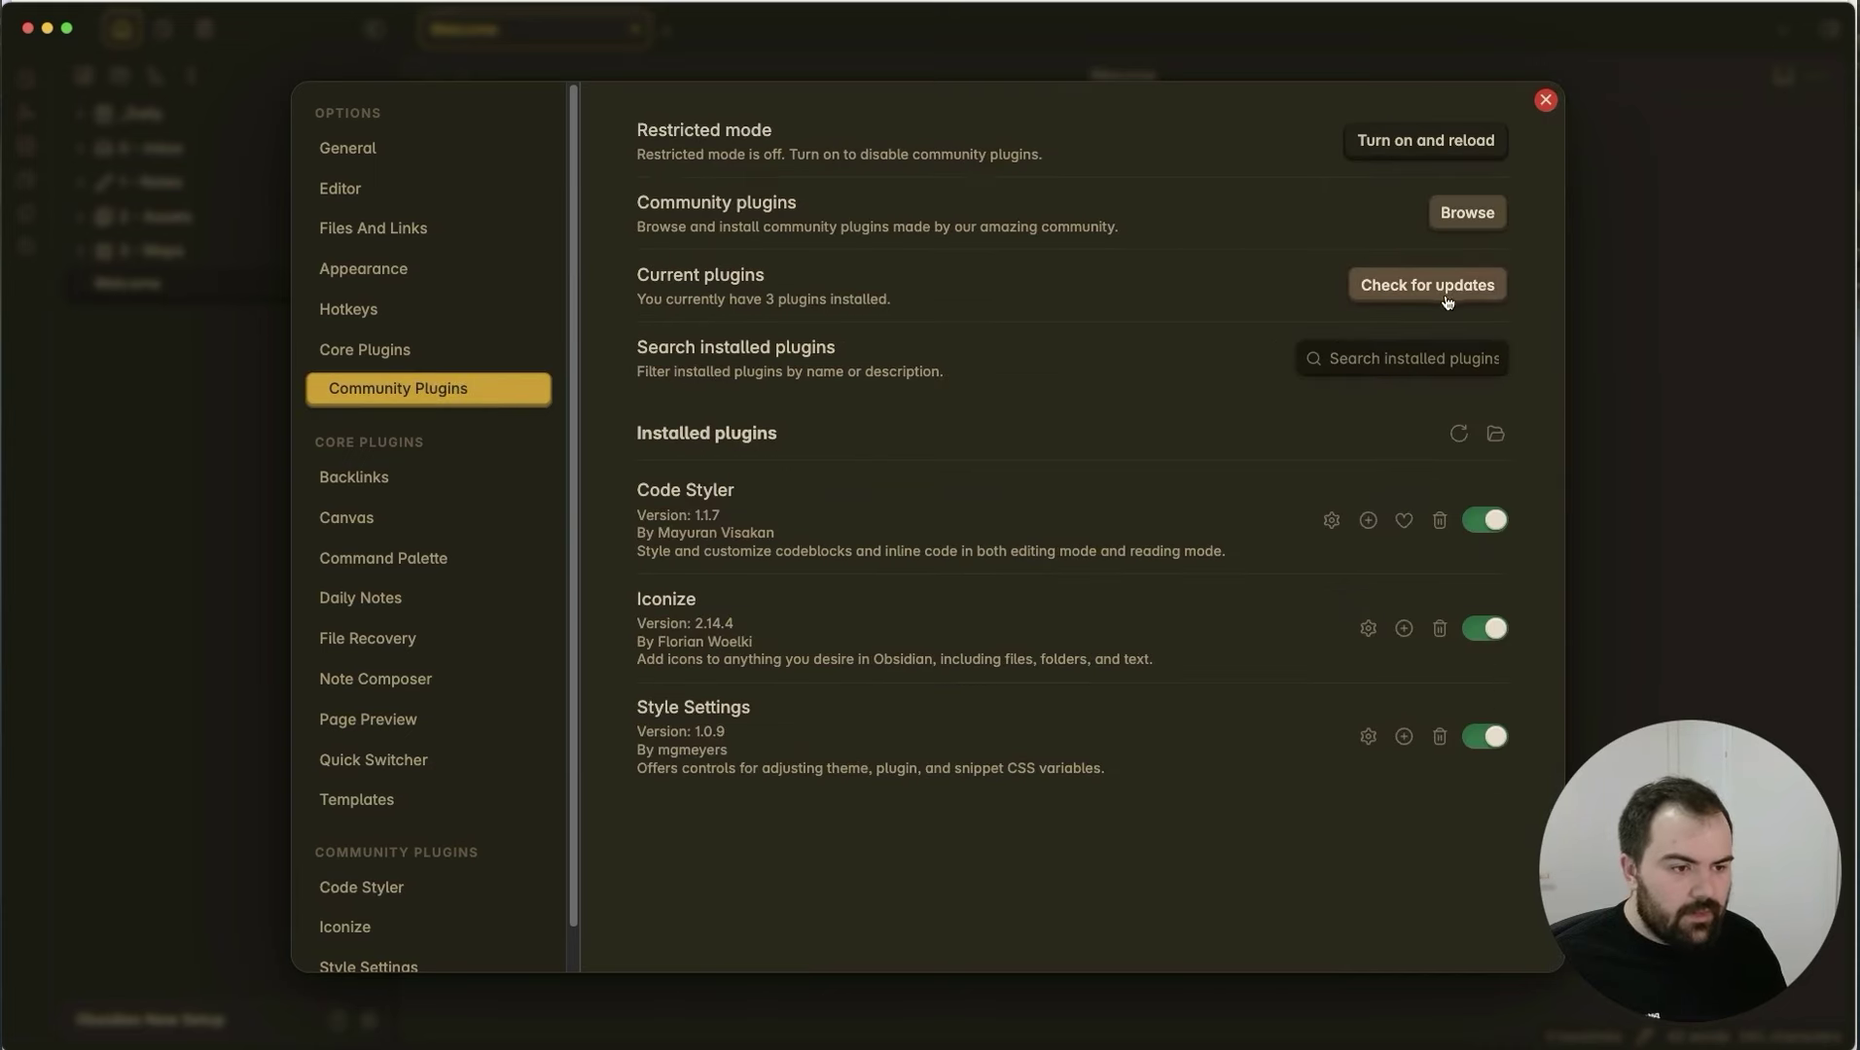
left_click(1470, 216)
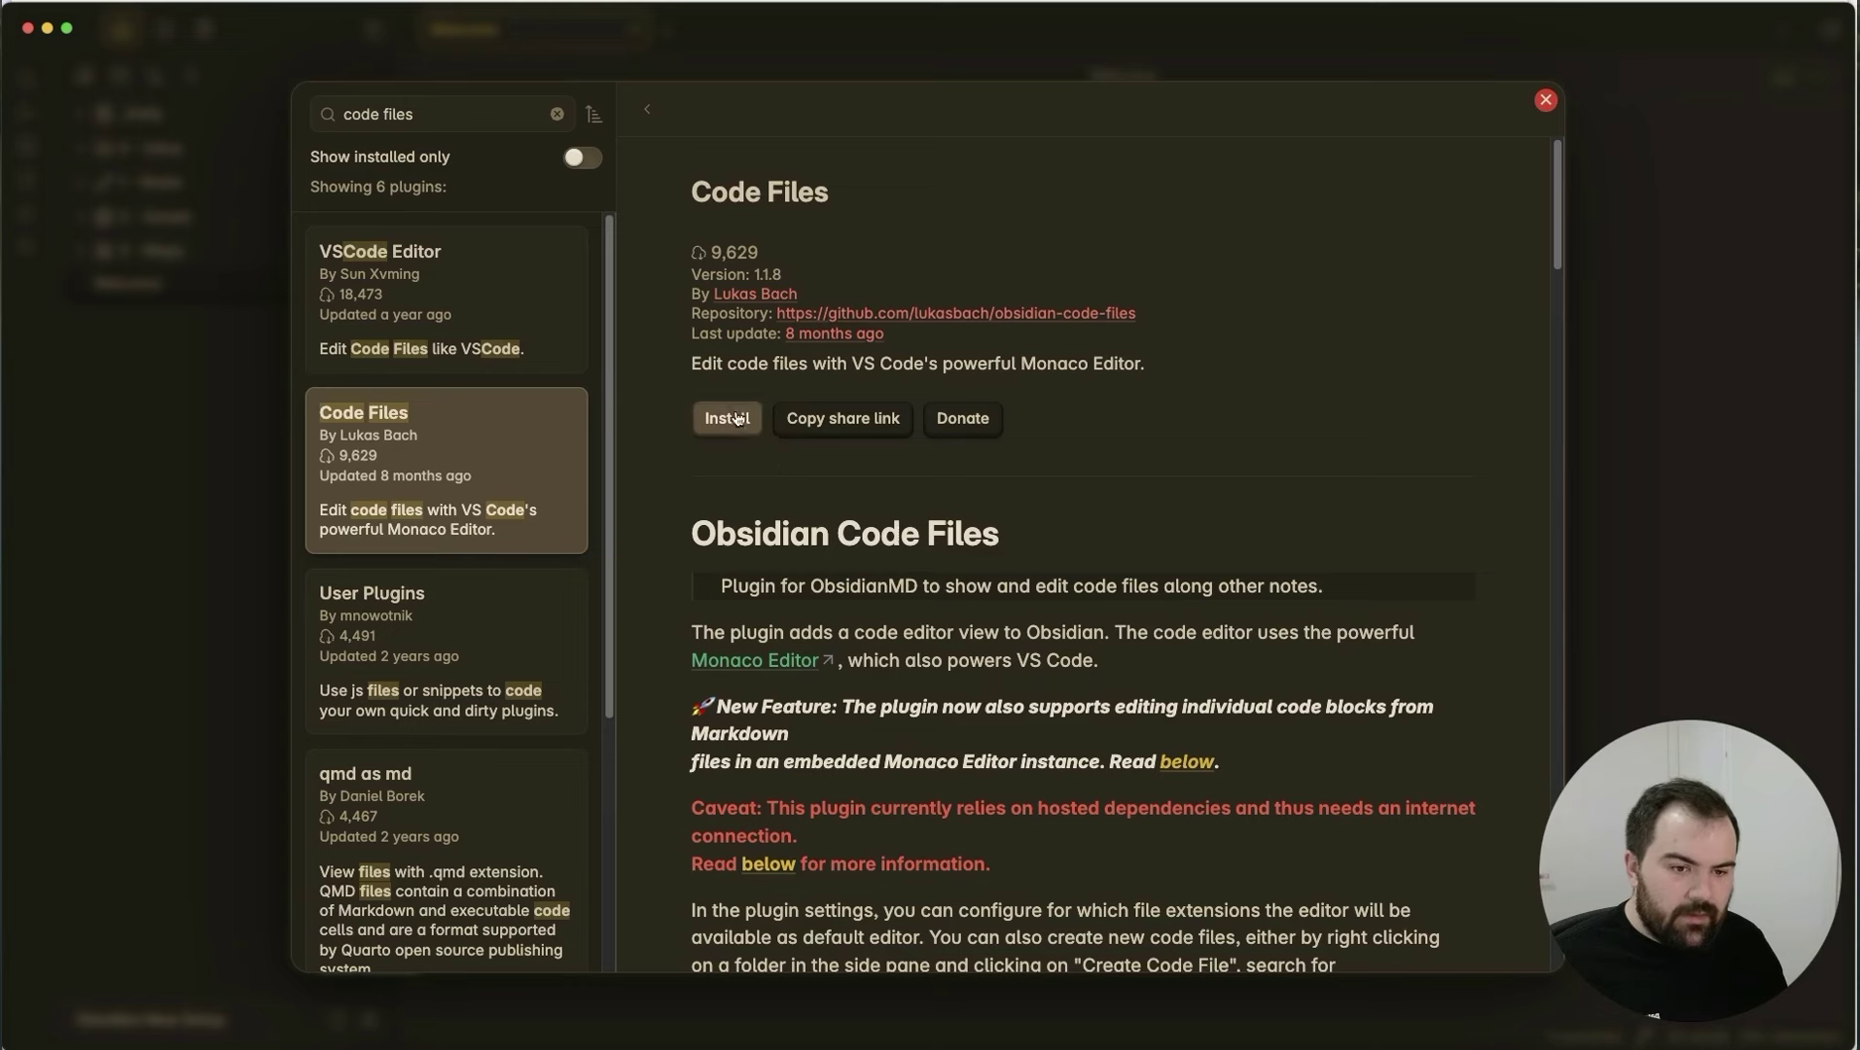
left_click(739, 418)
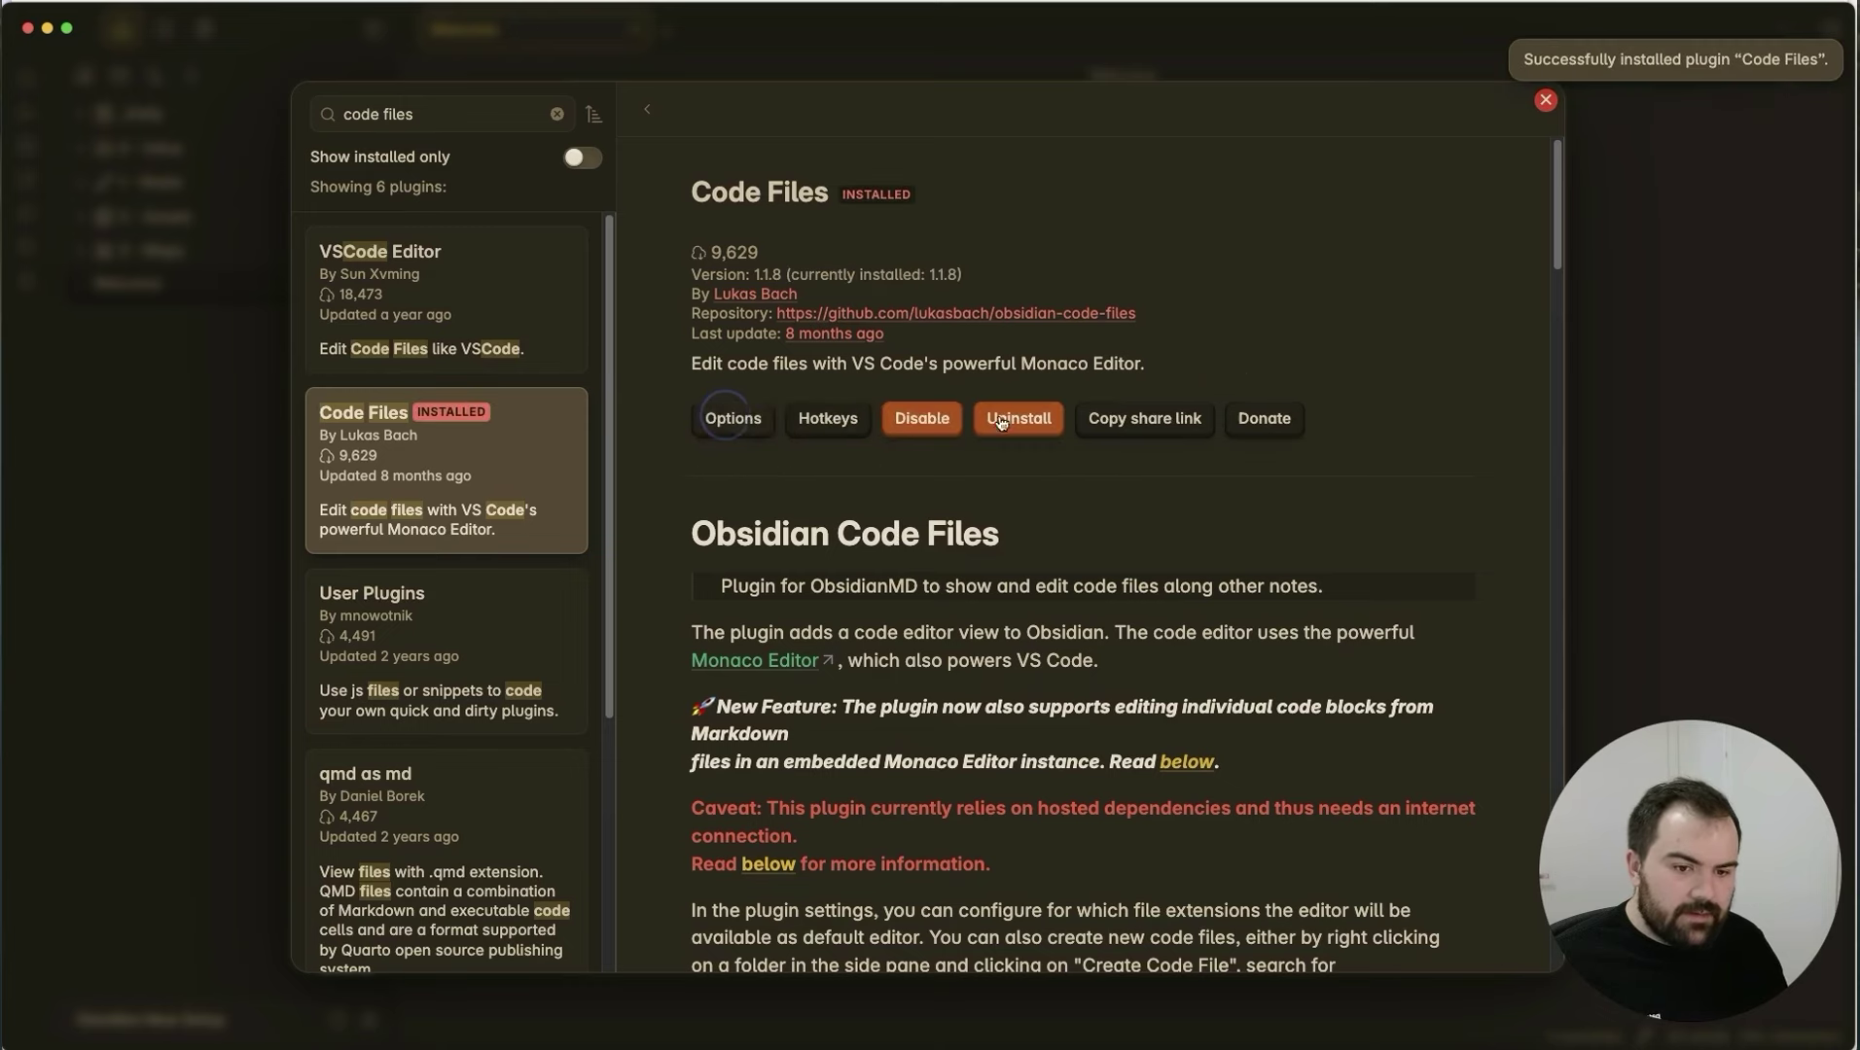
left_click(1401, 315)
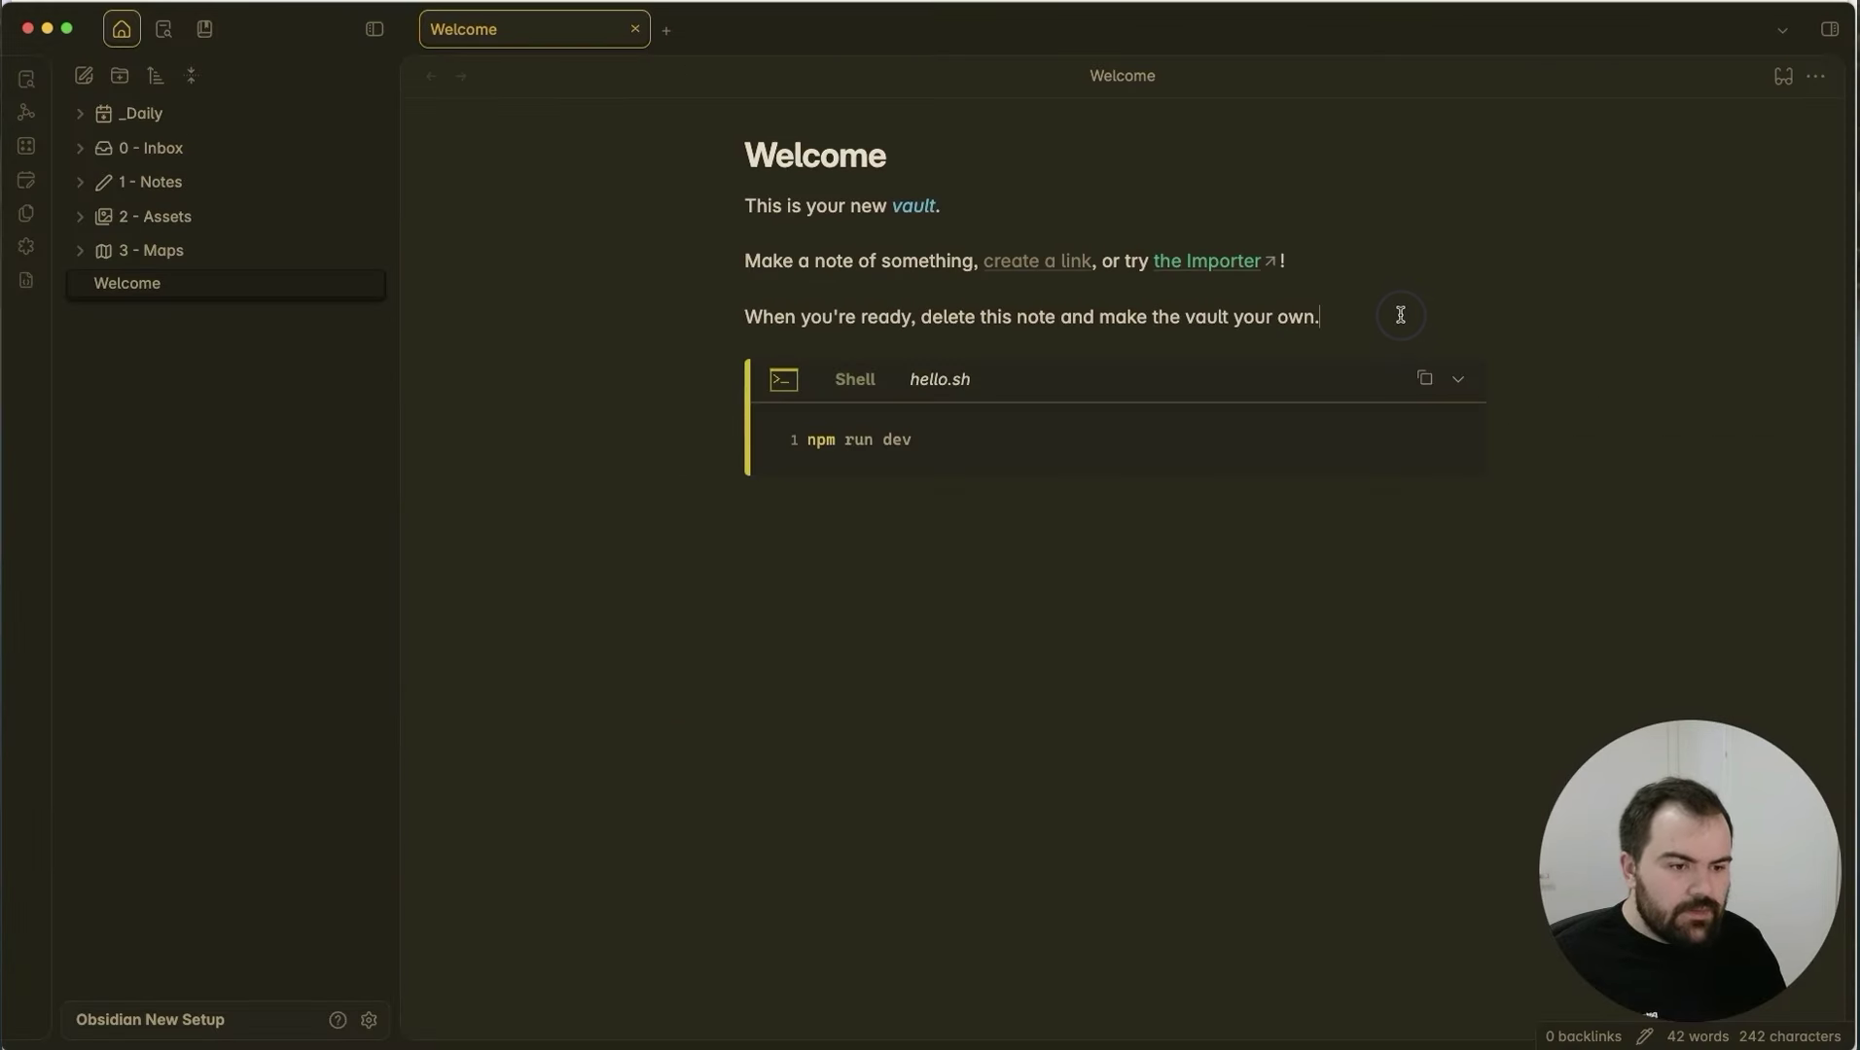
Open the Welcome note's hello.sh code block in the Monaco Editor, inspect it and close the editor.
left_click(884, 440)
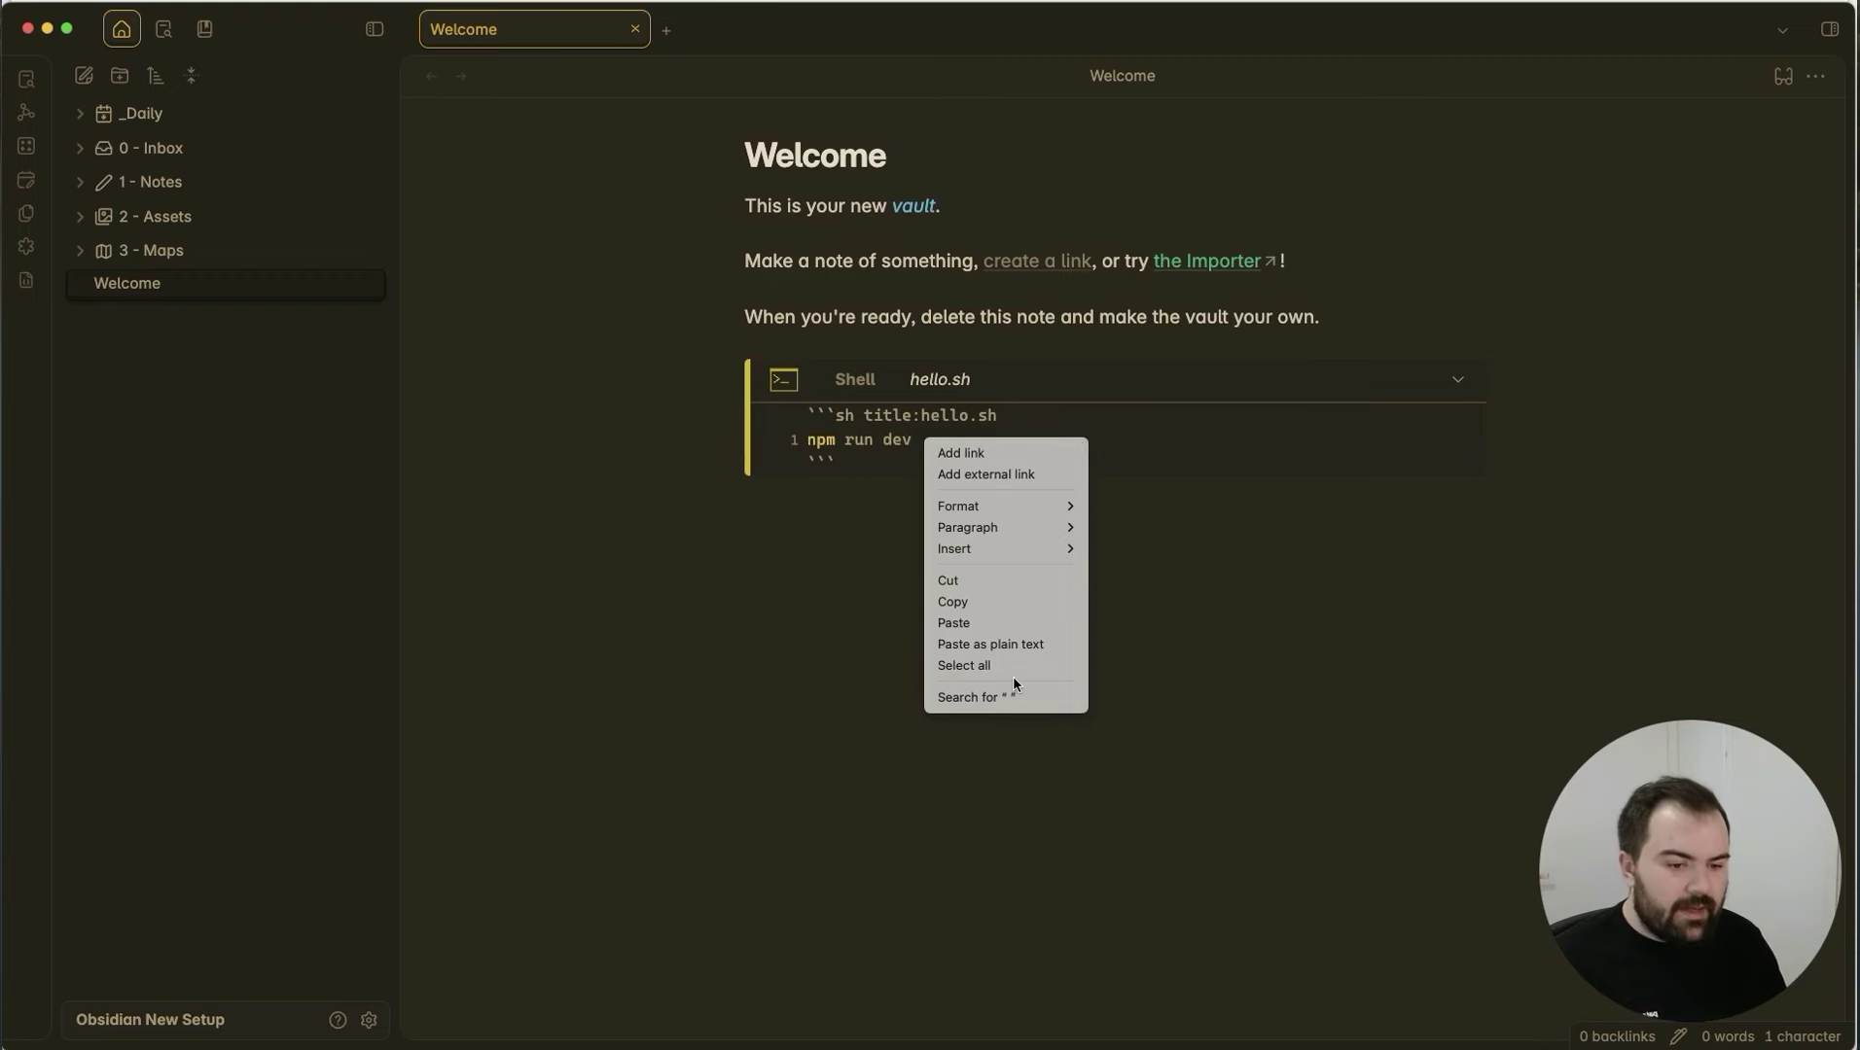
left_click(893, 440)
double_click(897, 440)
right_click(897, 439)
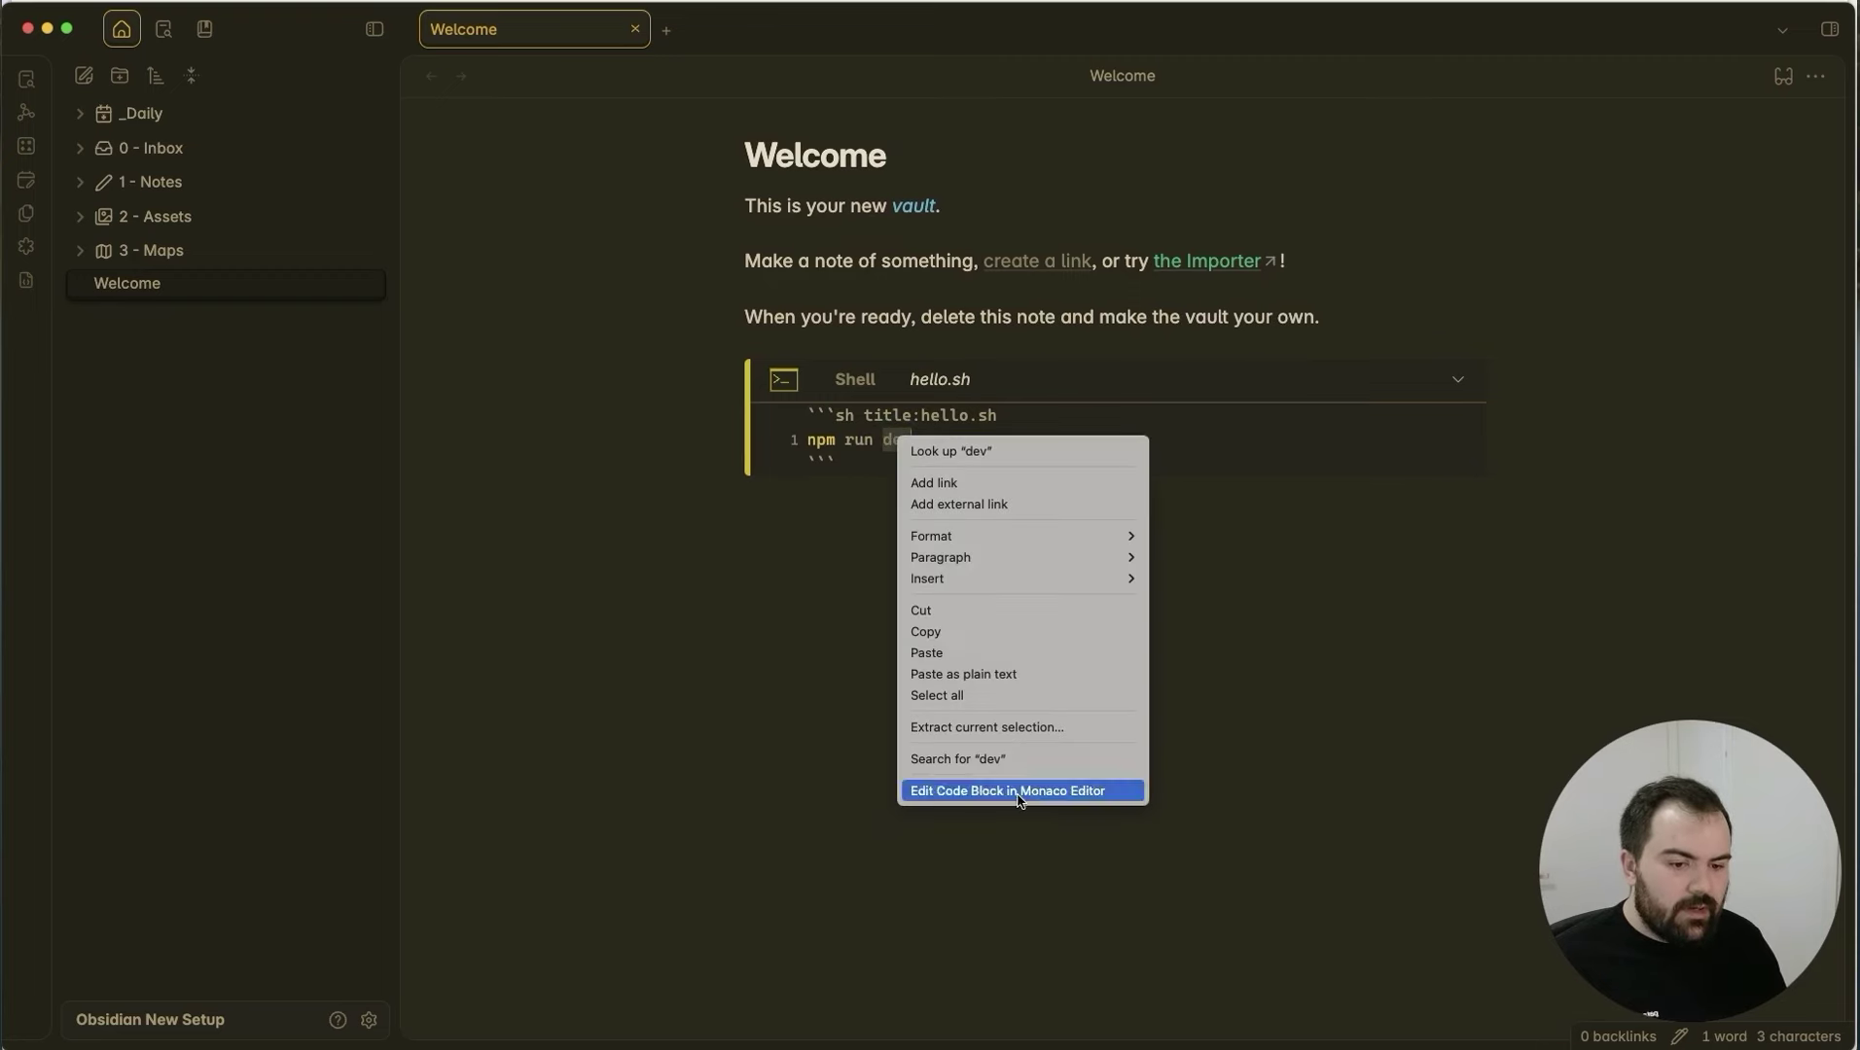
left_click(1012, 789)
left_click(416, 125)
left_click(262, 121)
left_click(652, 203)
left_click(353, 457)
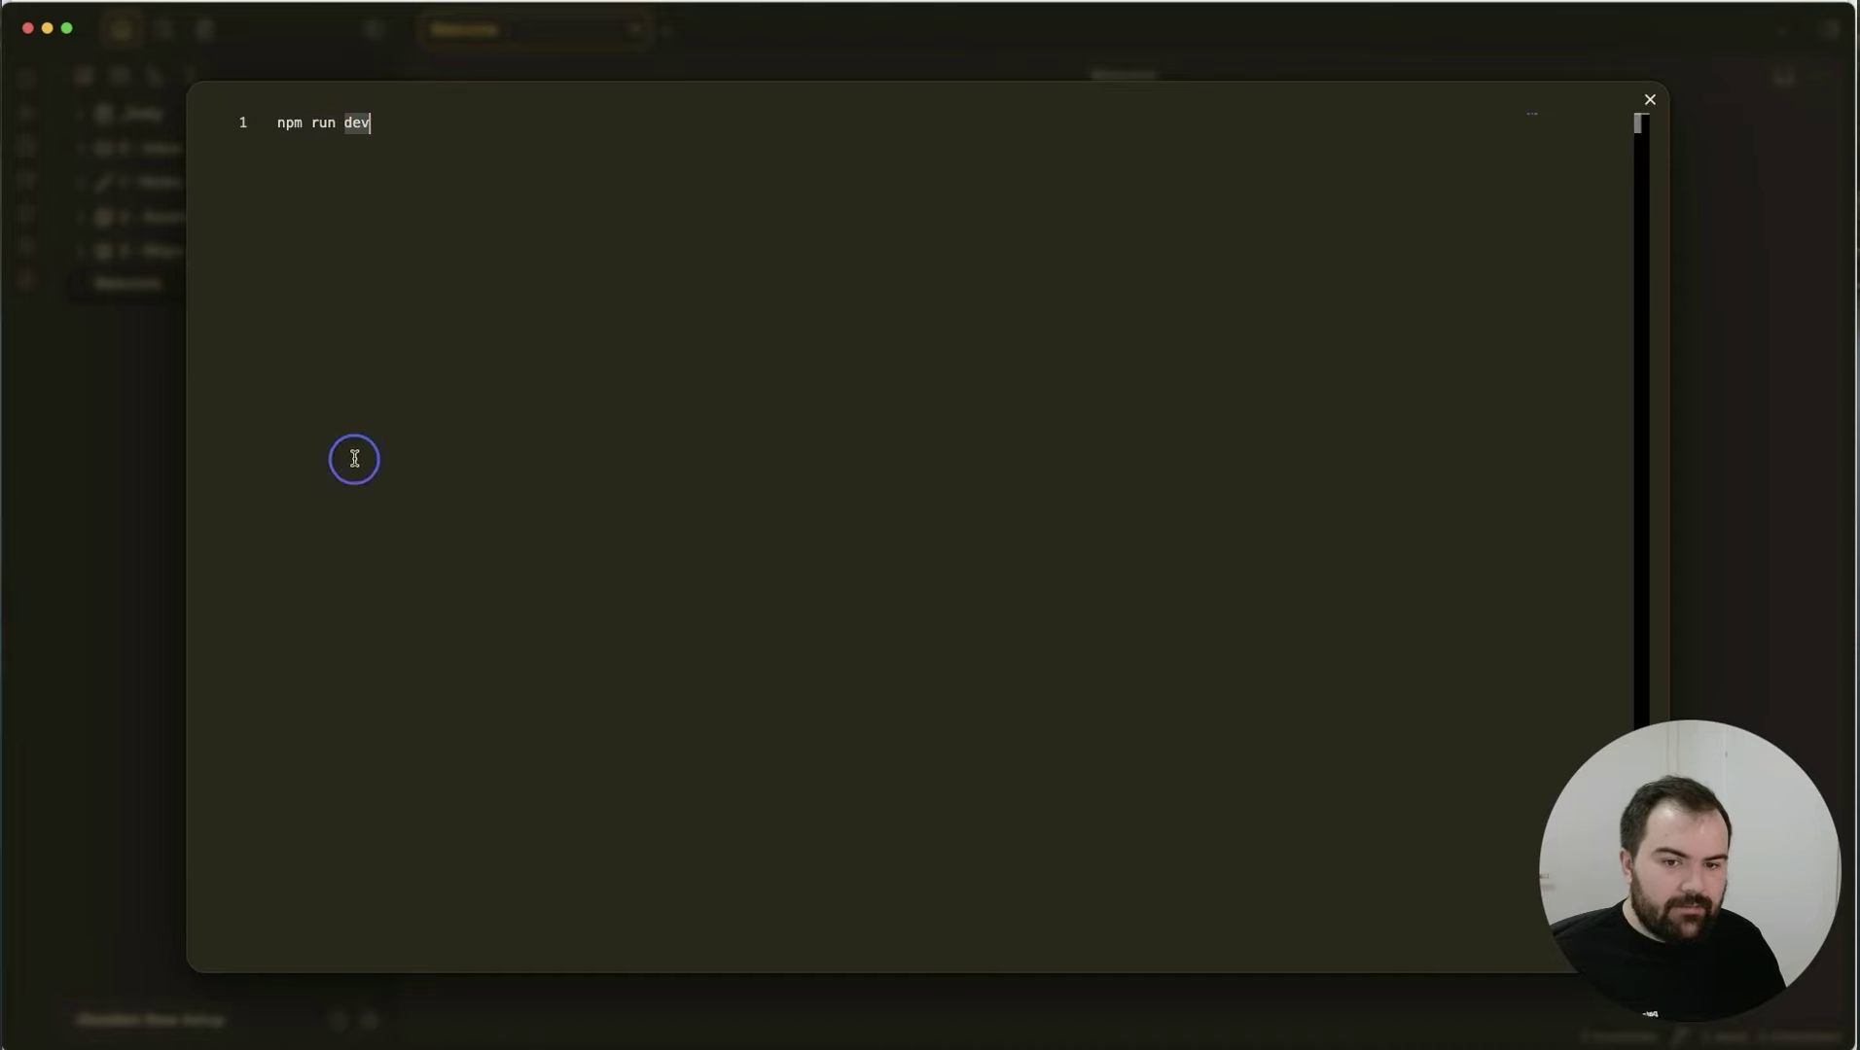
key("Escape")
left_click(893, 468)
key("BackSpace")
left_click(1036, 530)
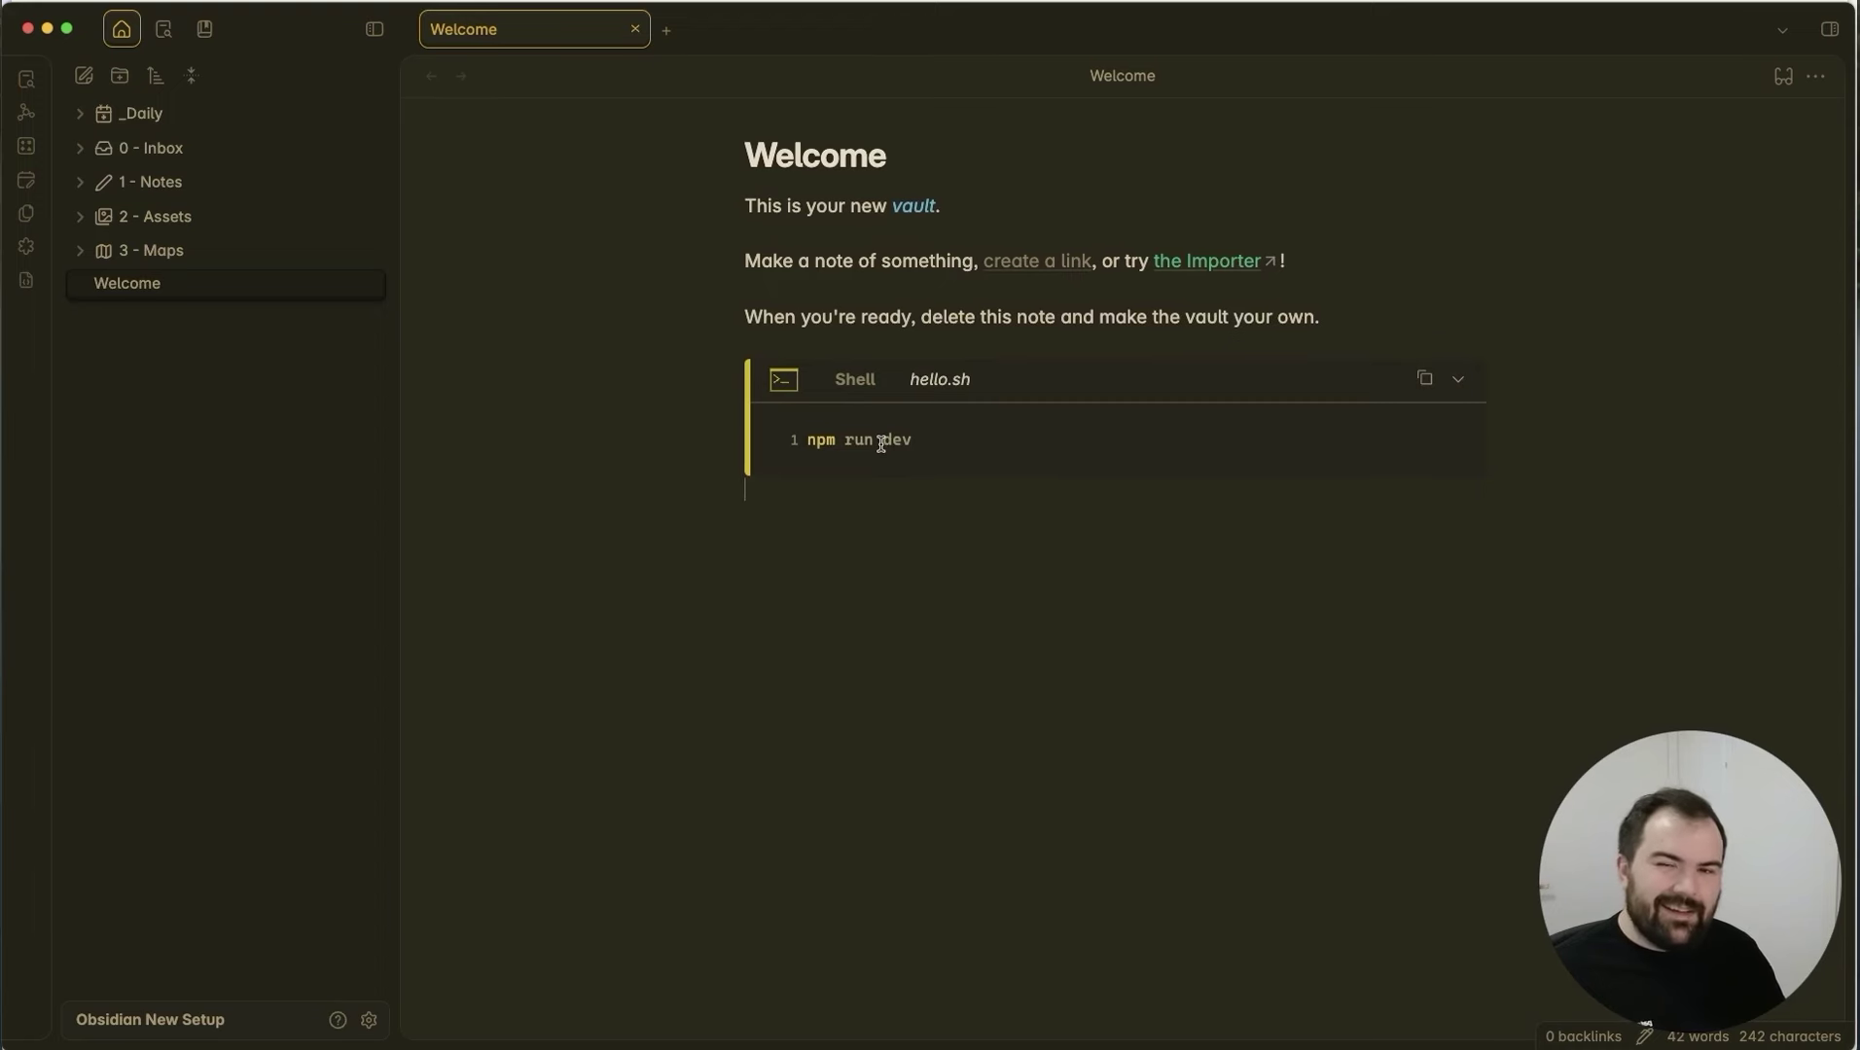
left_click(908, 456)
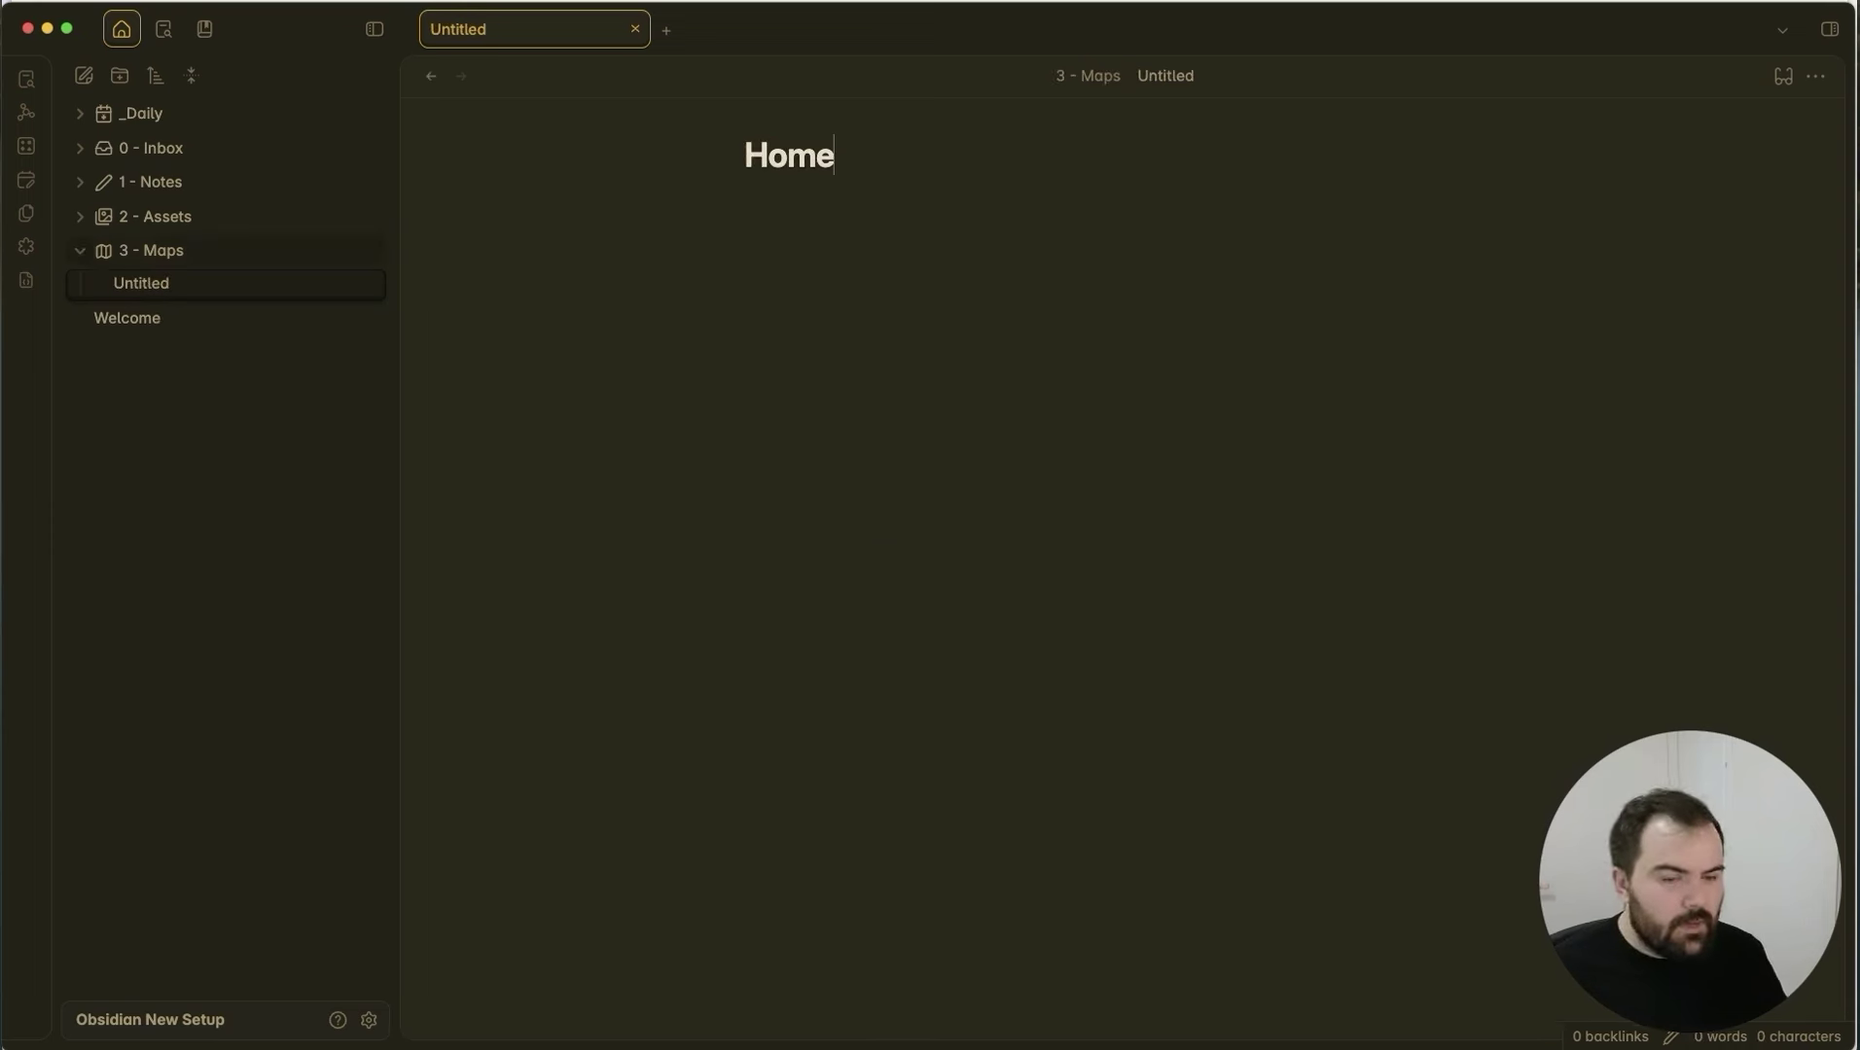
Title the new note in the 3 - Maps folder "Home" and give it a cssclasses property.
key("Return")
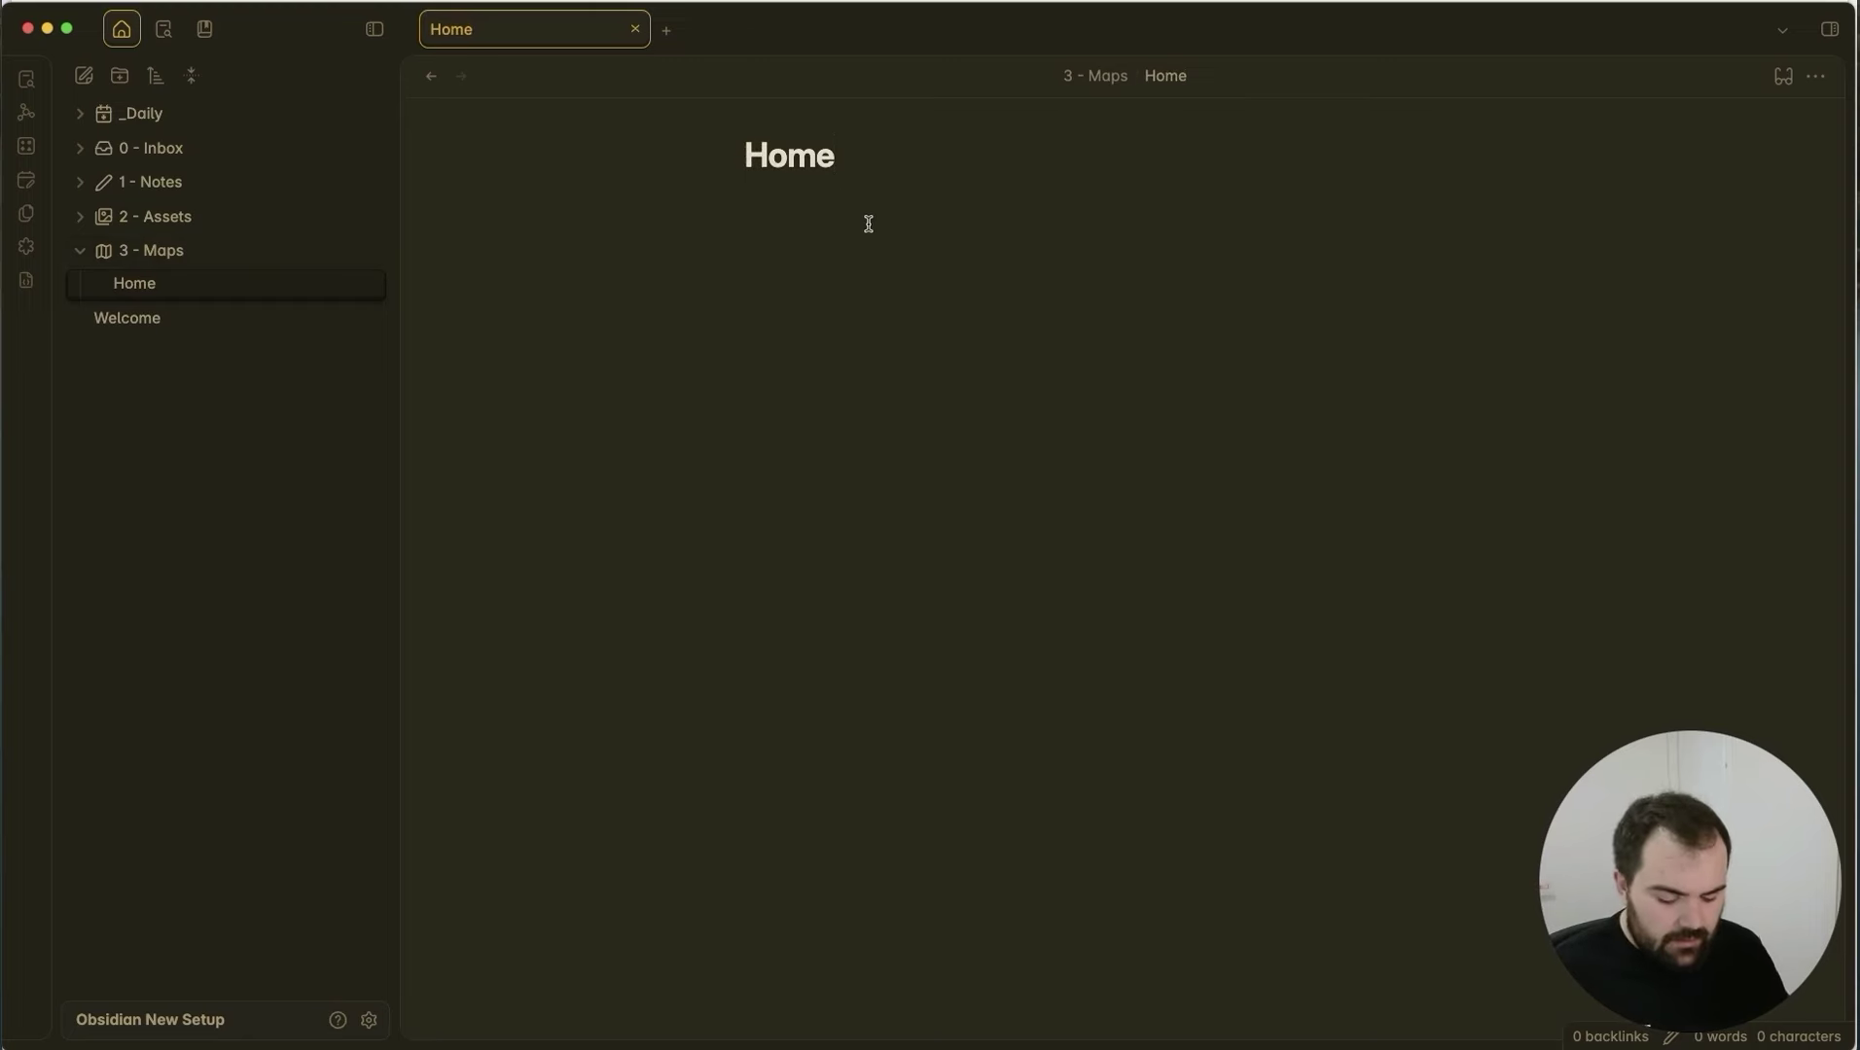
type("---")
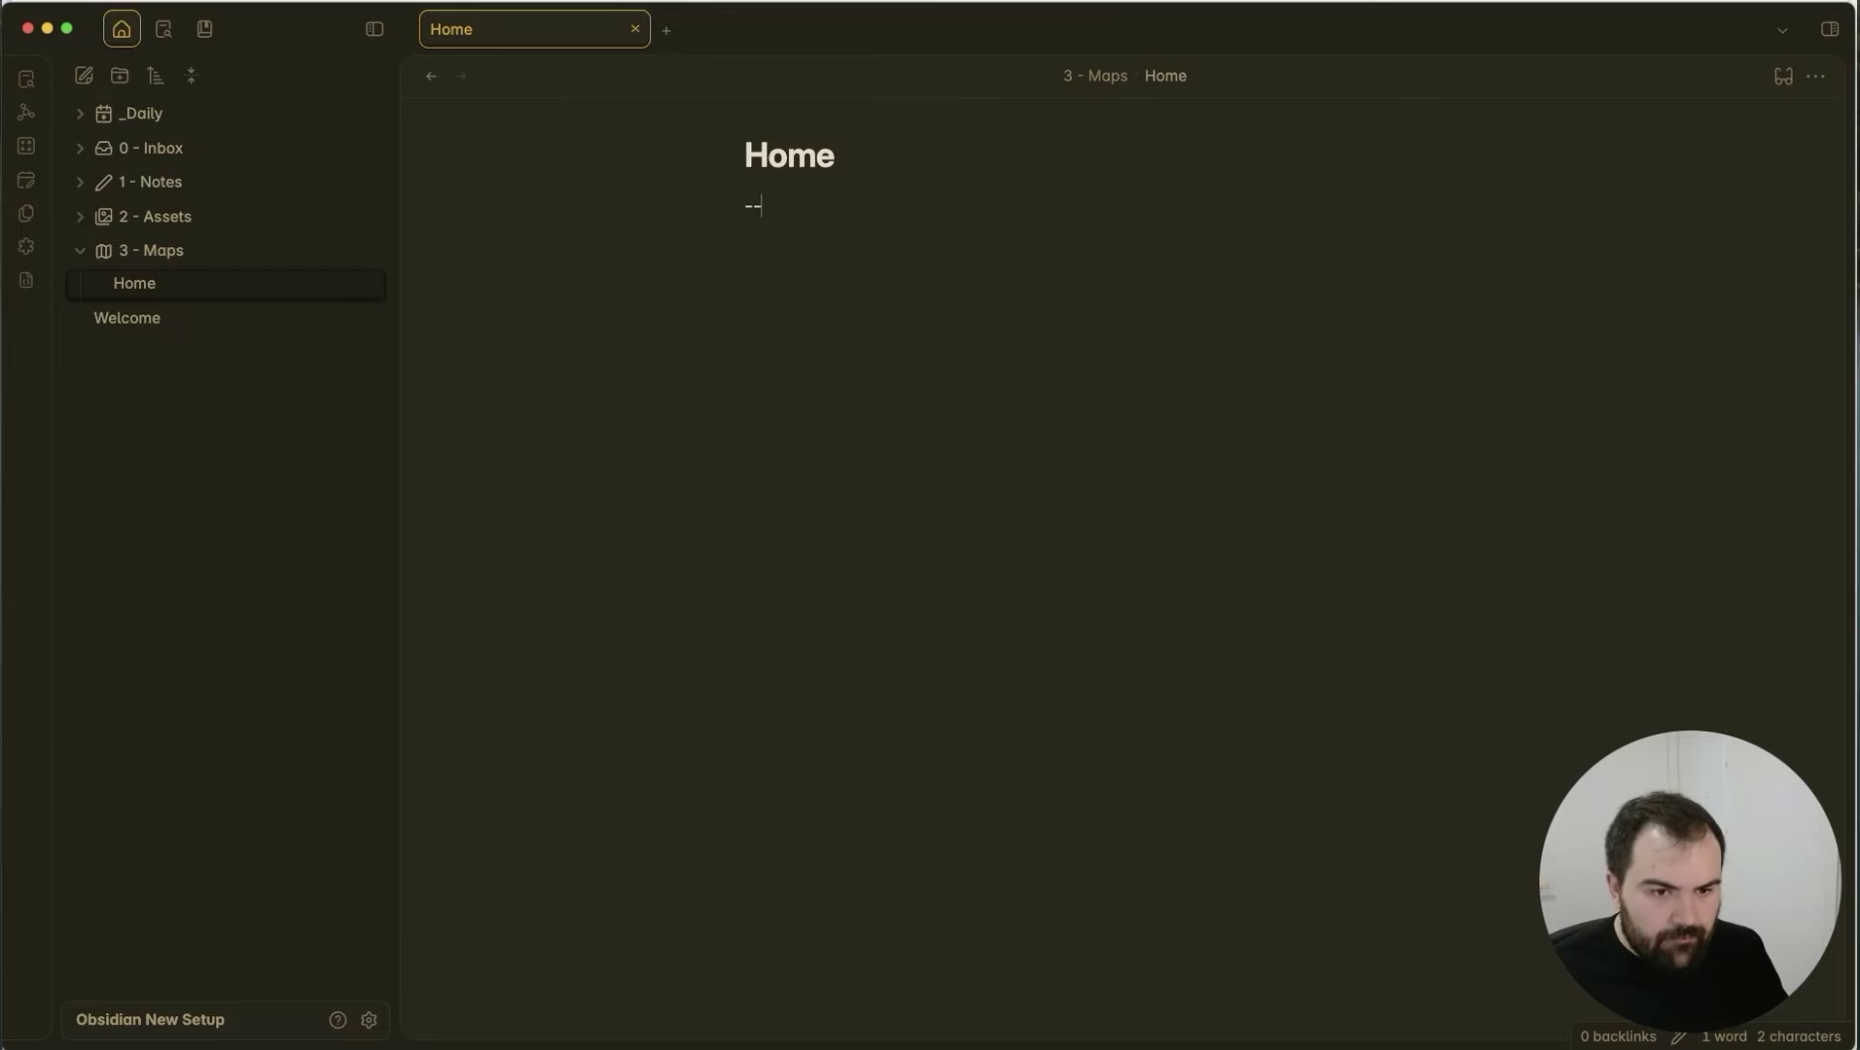
key("BackSpace")
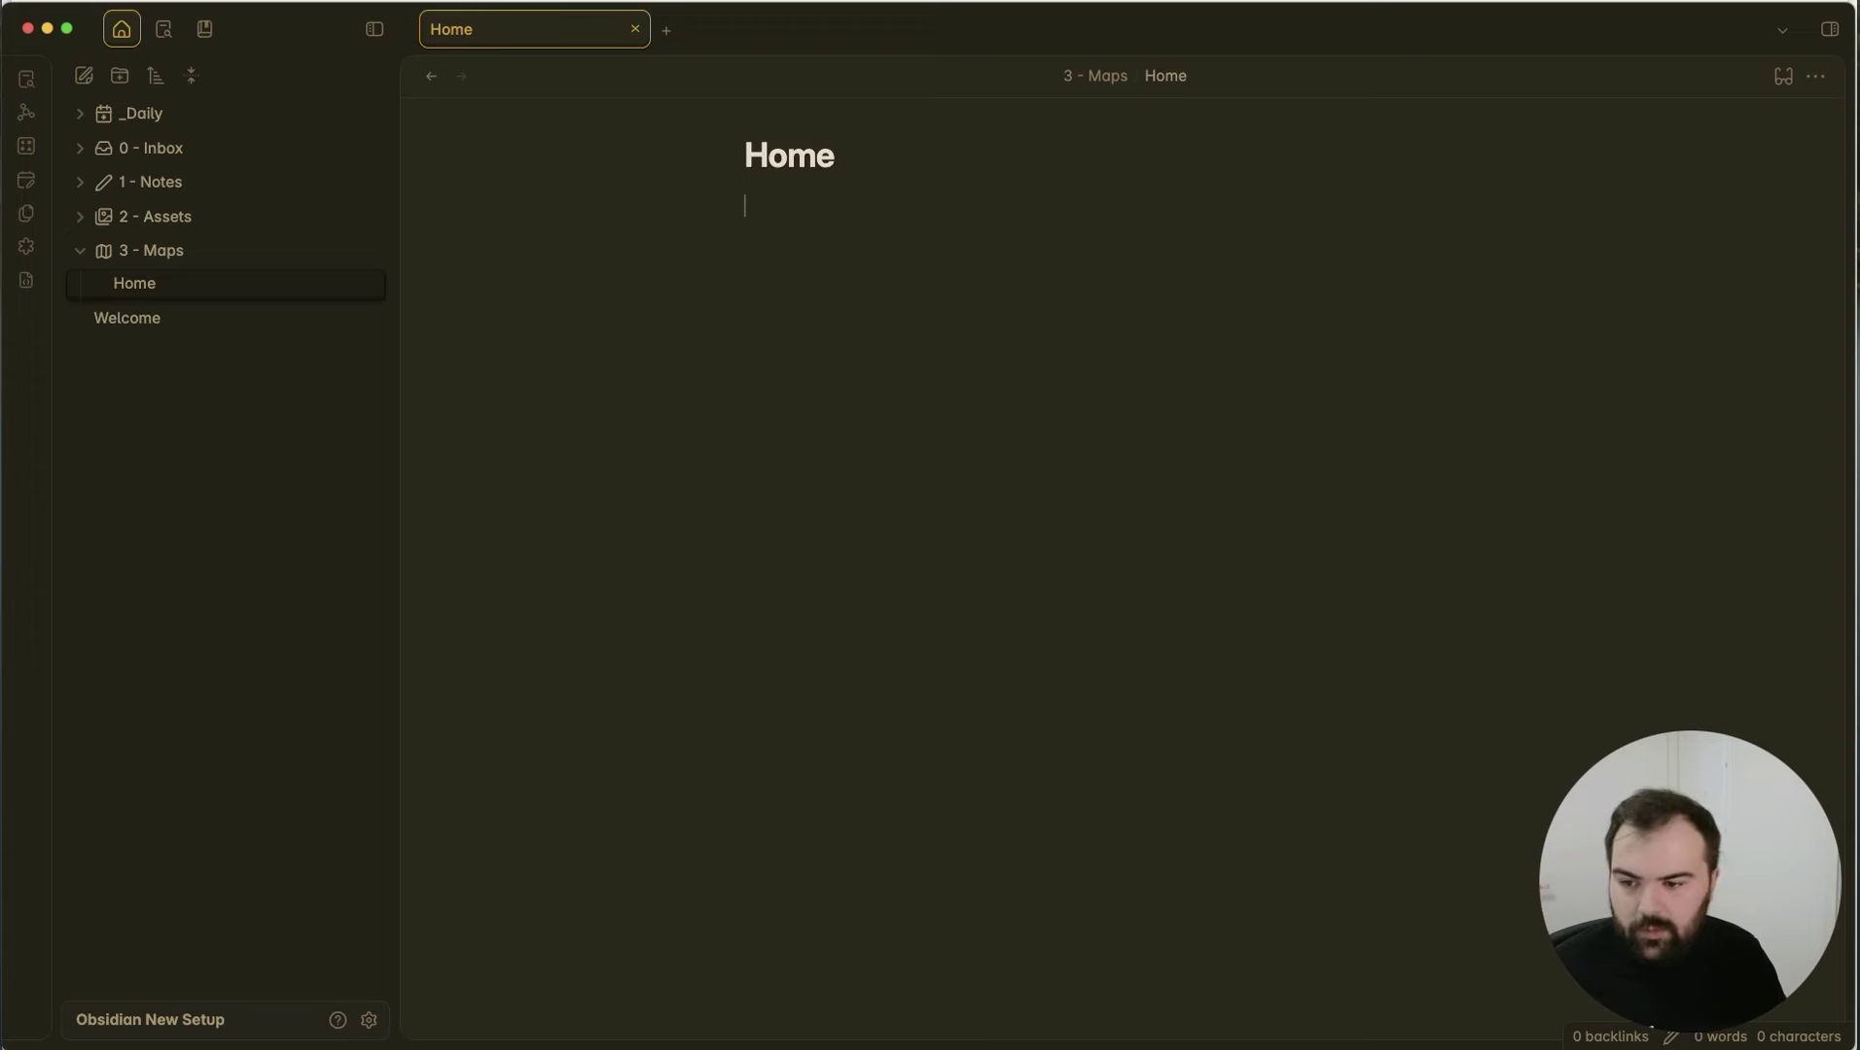
key("super+z")
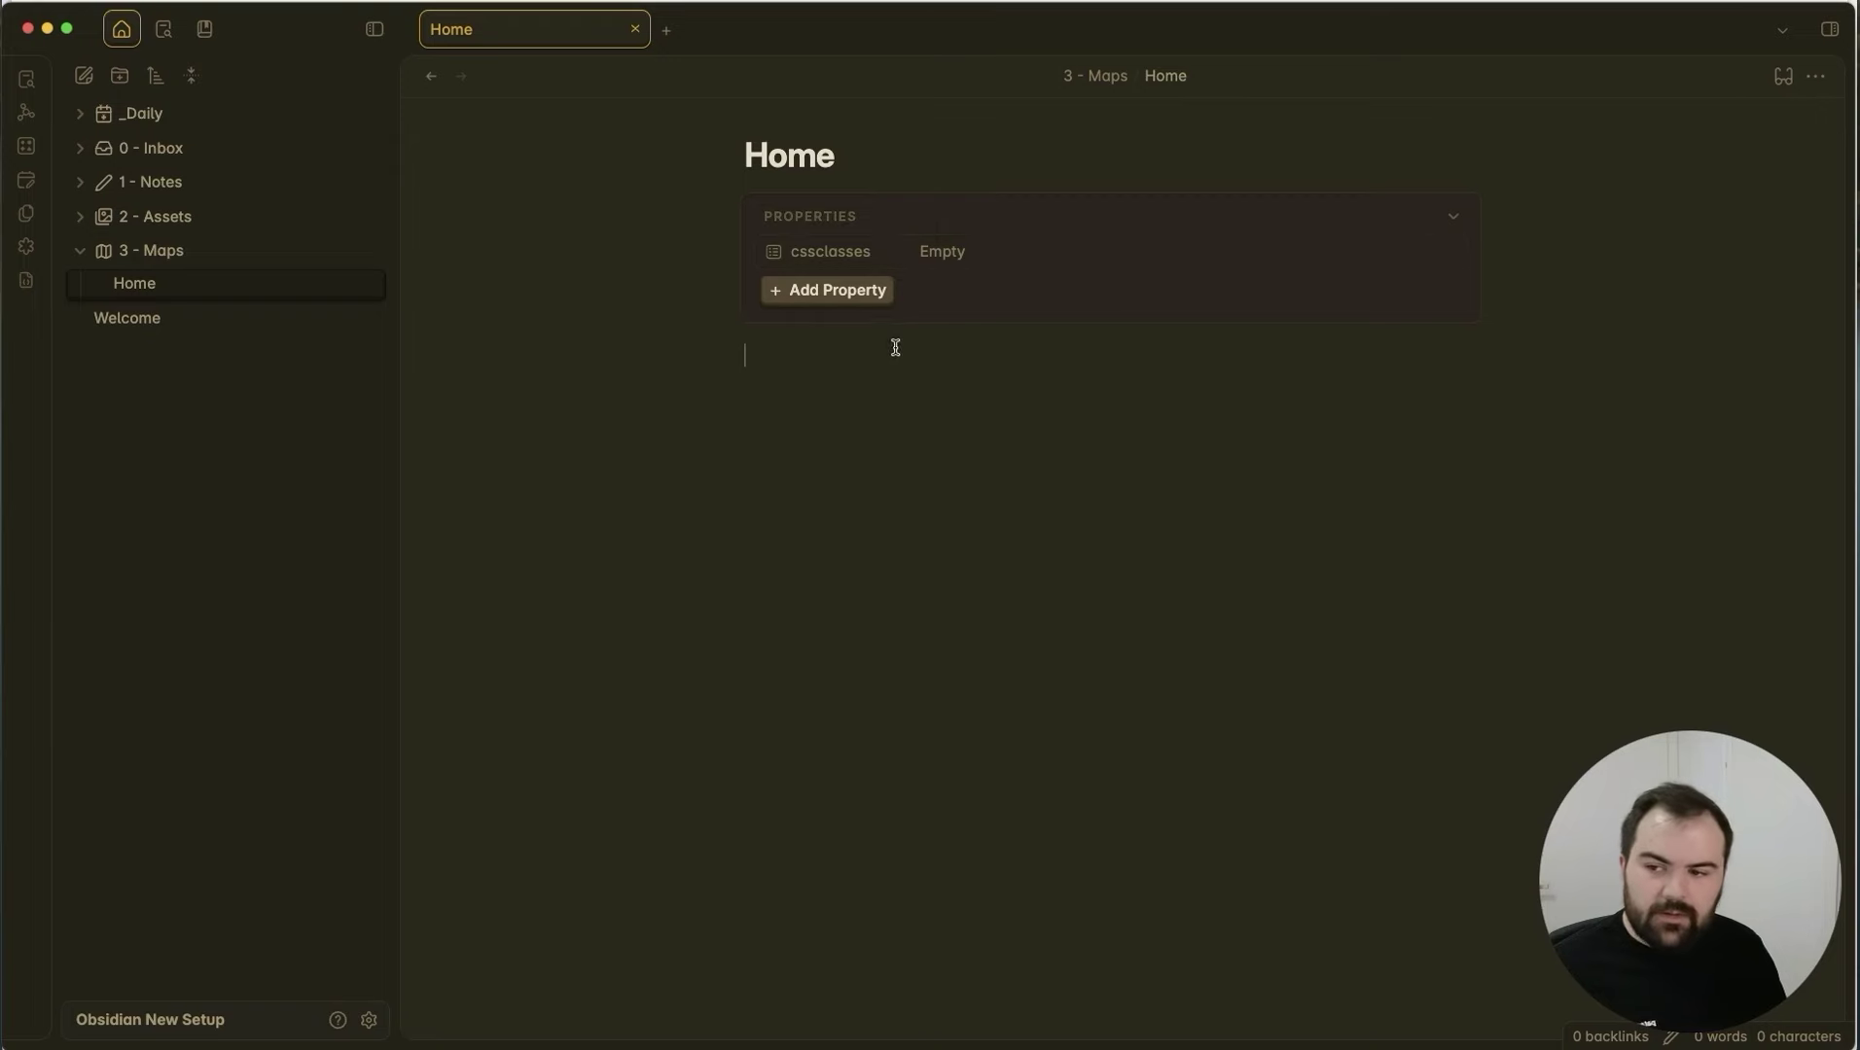
Add the second-level headings "Work", "Personal" and "Misc" to the body of the Home note.
type("#")
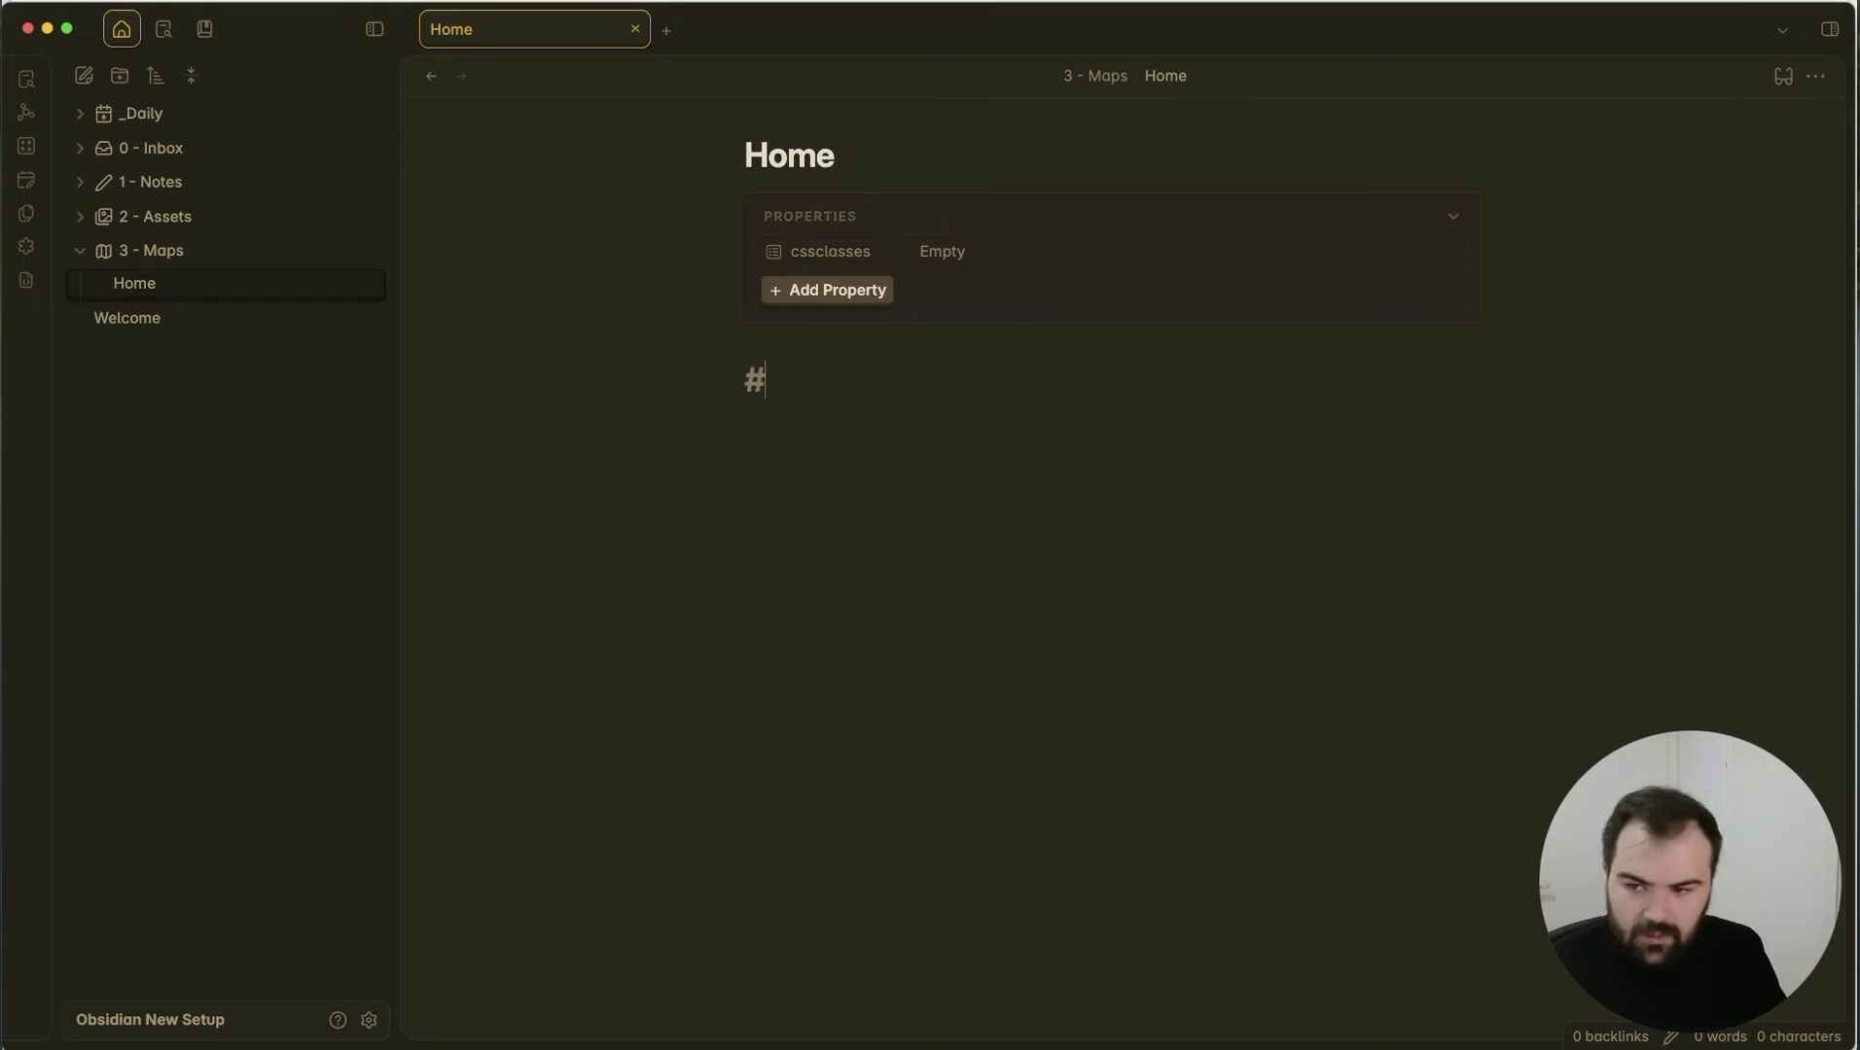
type("# Work")
key("Return")
type("##")
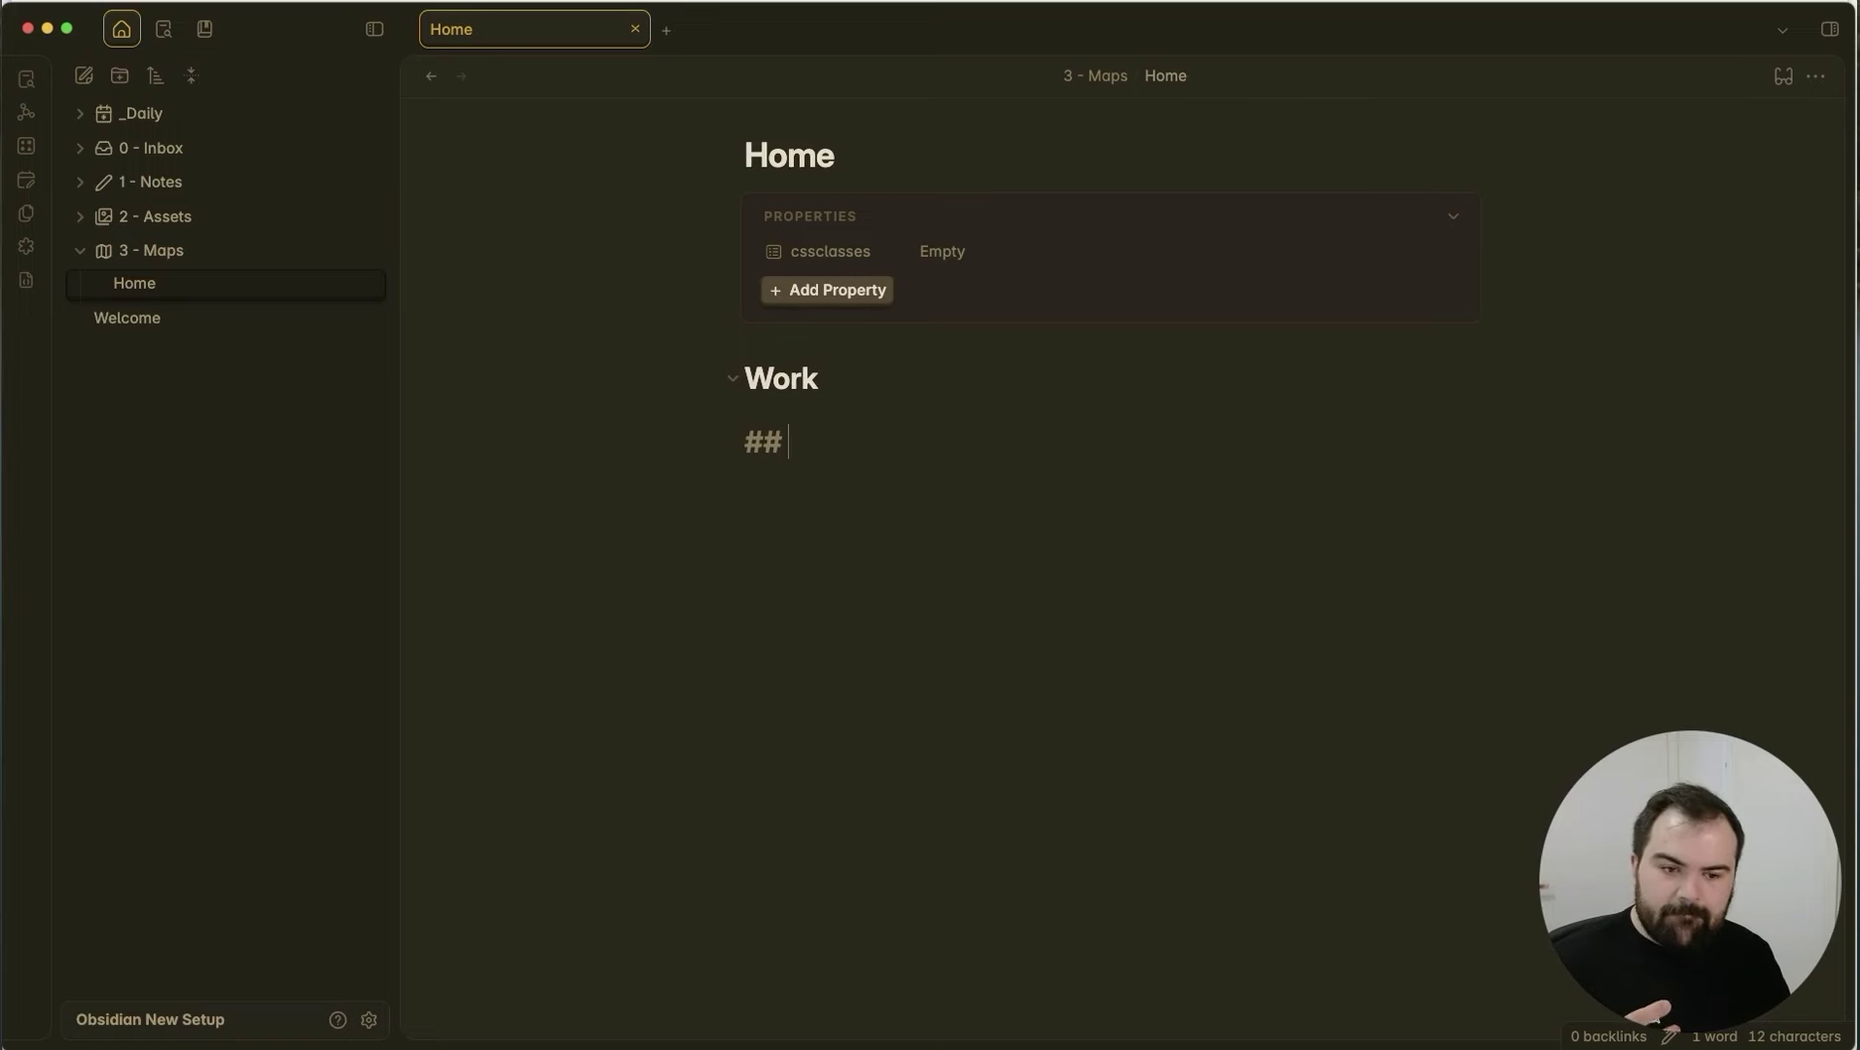
type(" Personal")
key("Return")
type("## Misc")
Insert a table with the columns Work, Thinking and Content Ideas beneath the Work heading.
left_click(931, 374)
key("Return")
type("/")
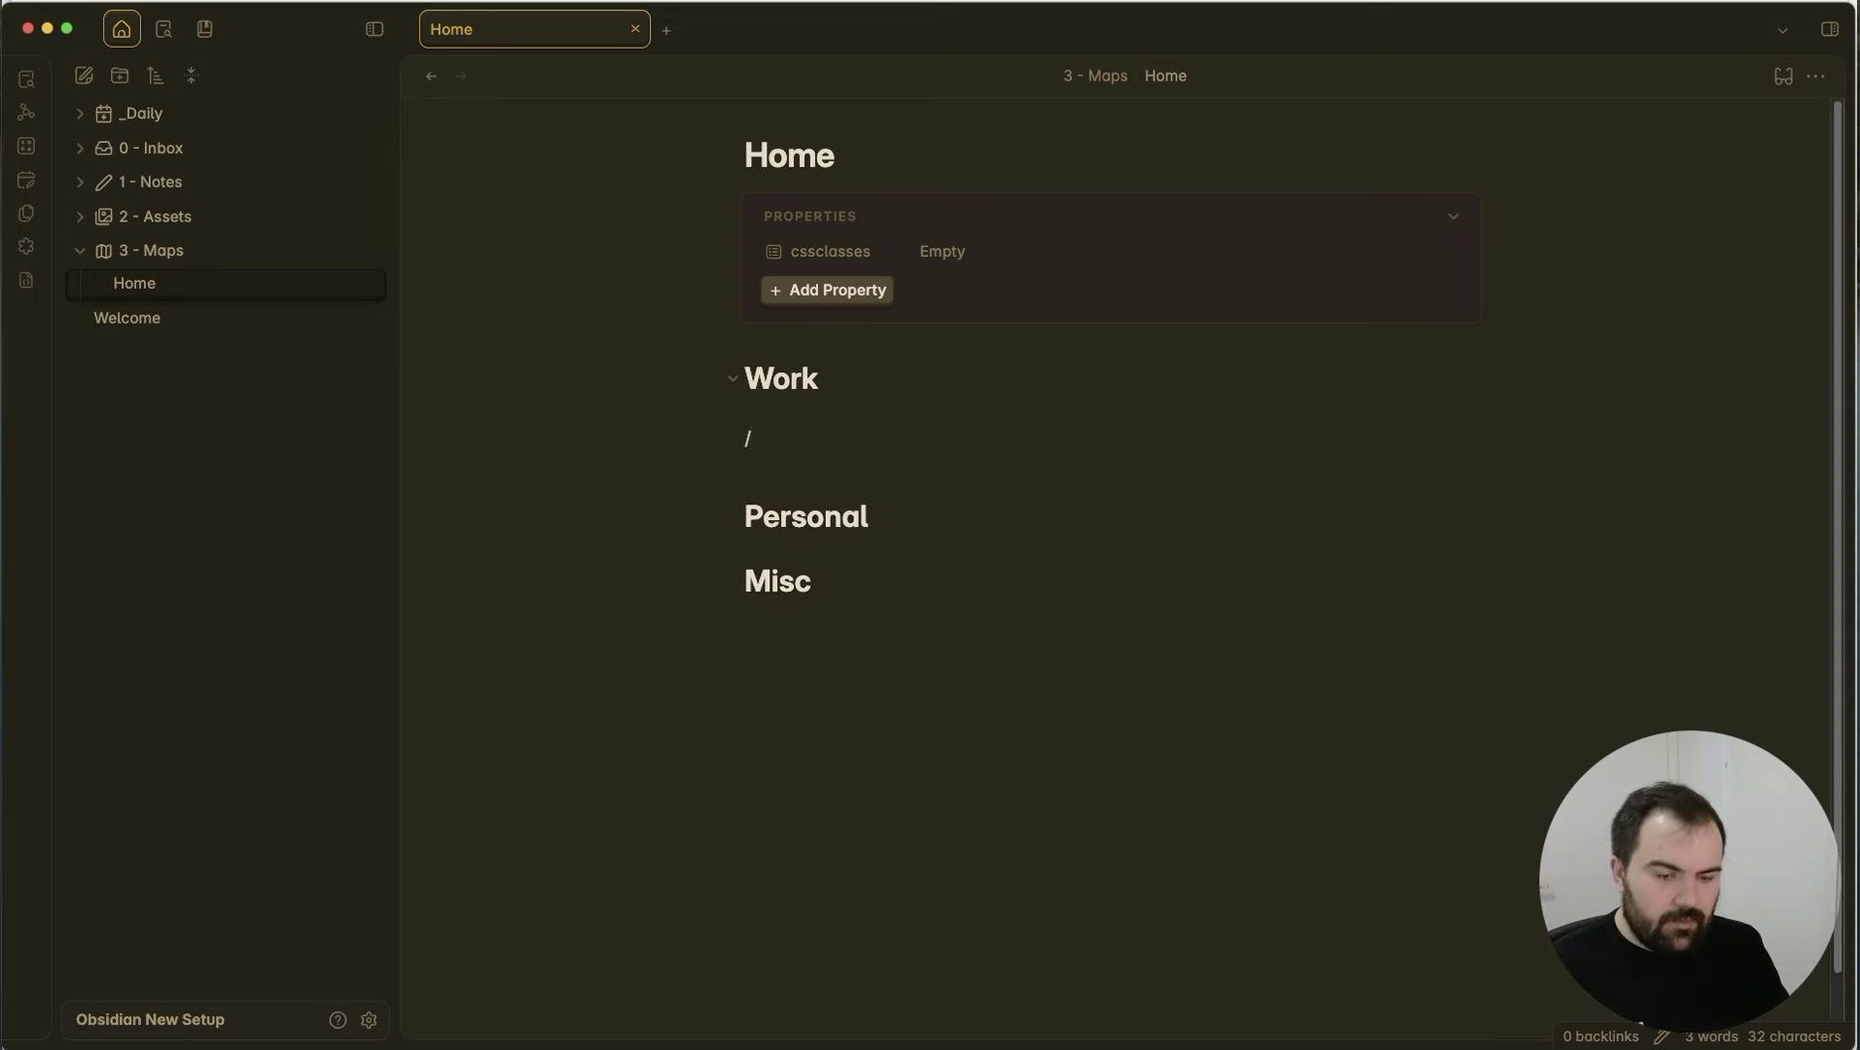
key("super+v")
left_click(920, 550)
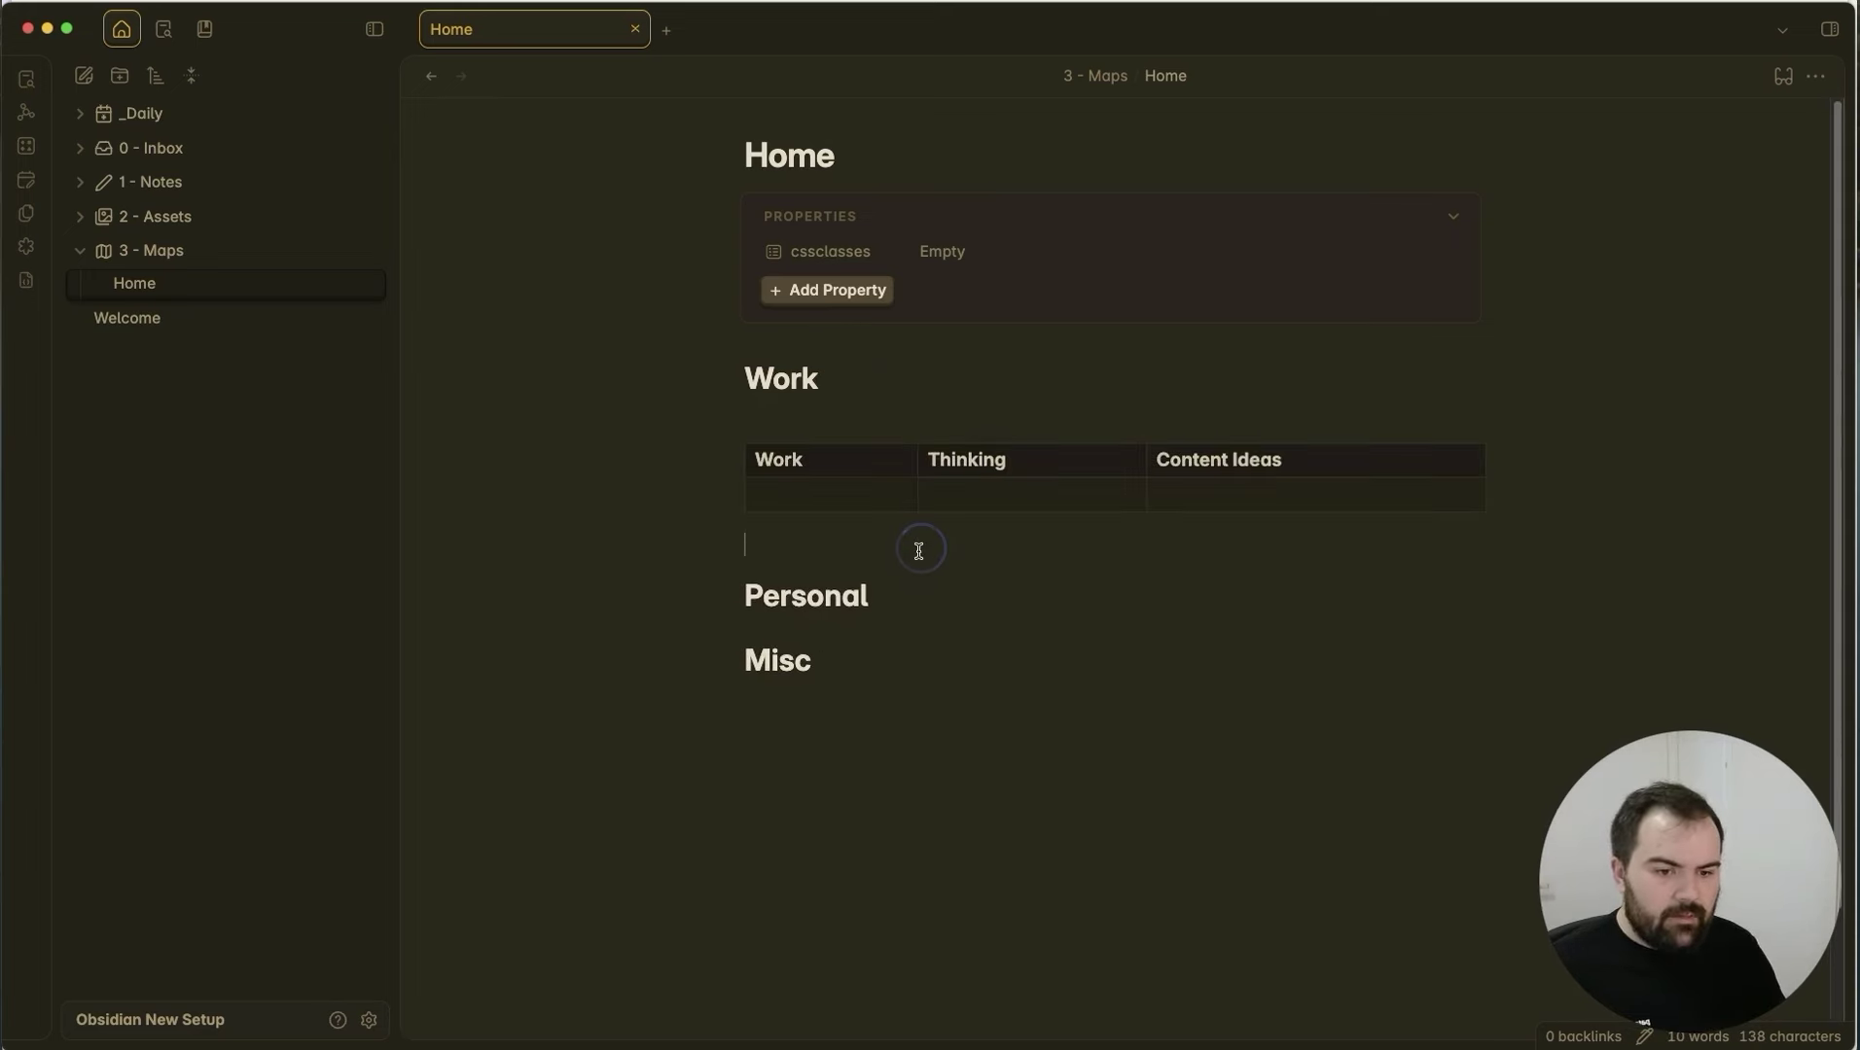
Copy the Work section's table beneath the Personal and Misc headings.
left_click_drag(884, 558, 760, 436)
left_click(943, 615)
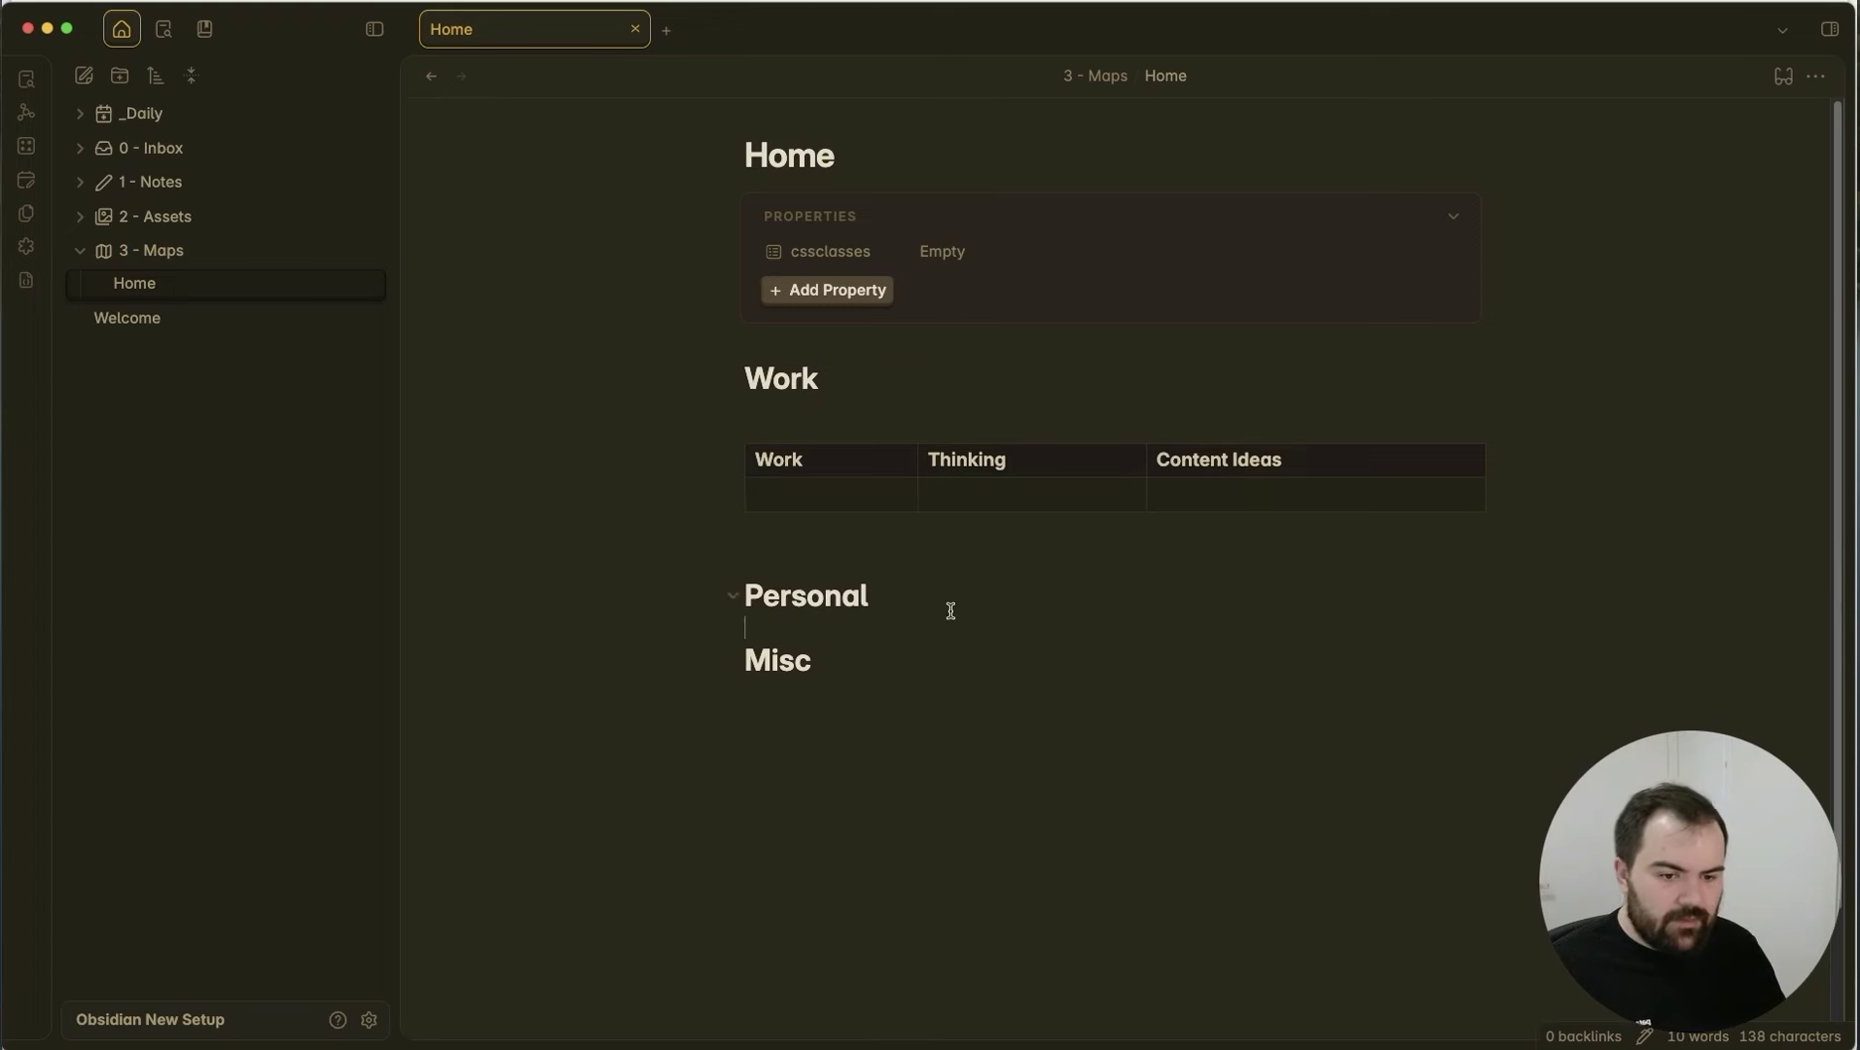
key("Return")
key("super+v")
left_click(871, 834)
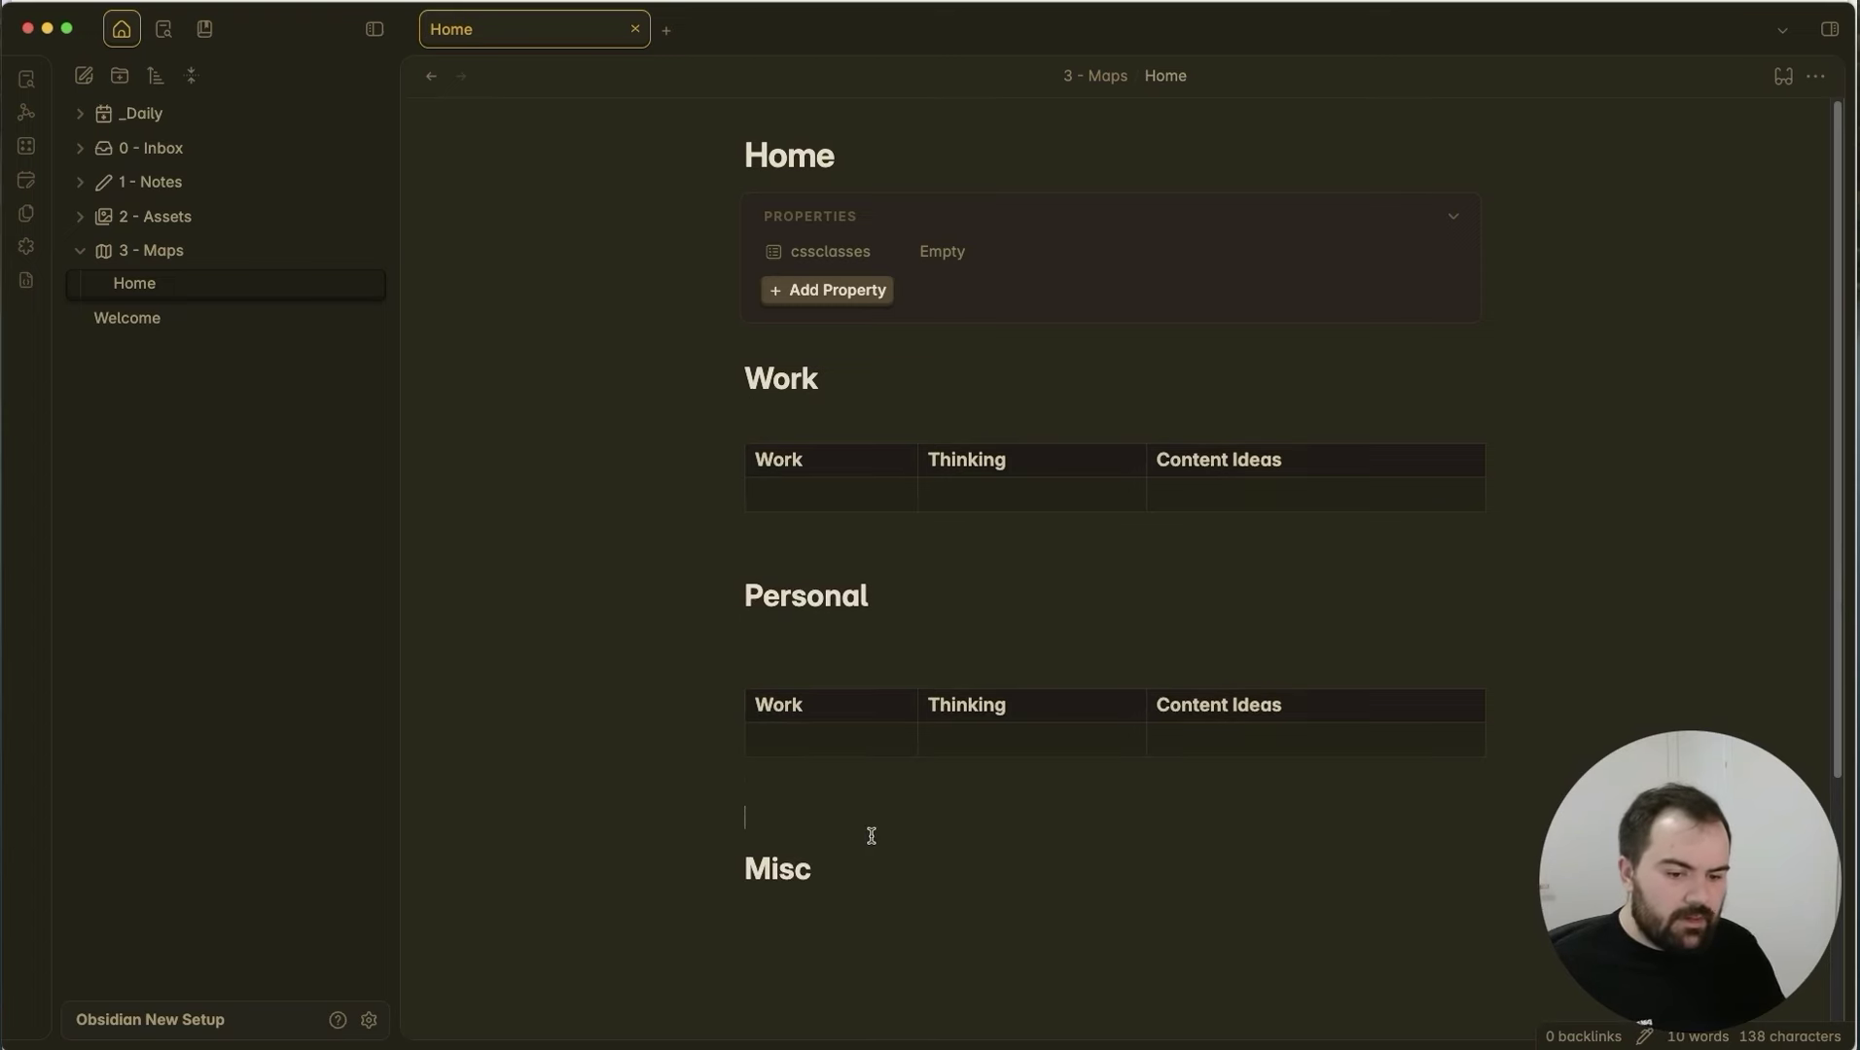
key("BackSpace")
left_click(958, 889)
key("Return")
key("super+v")
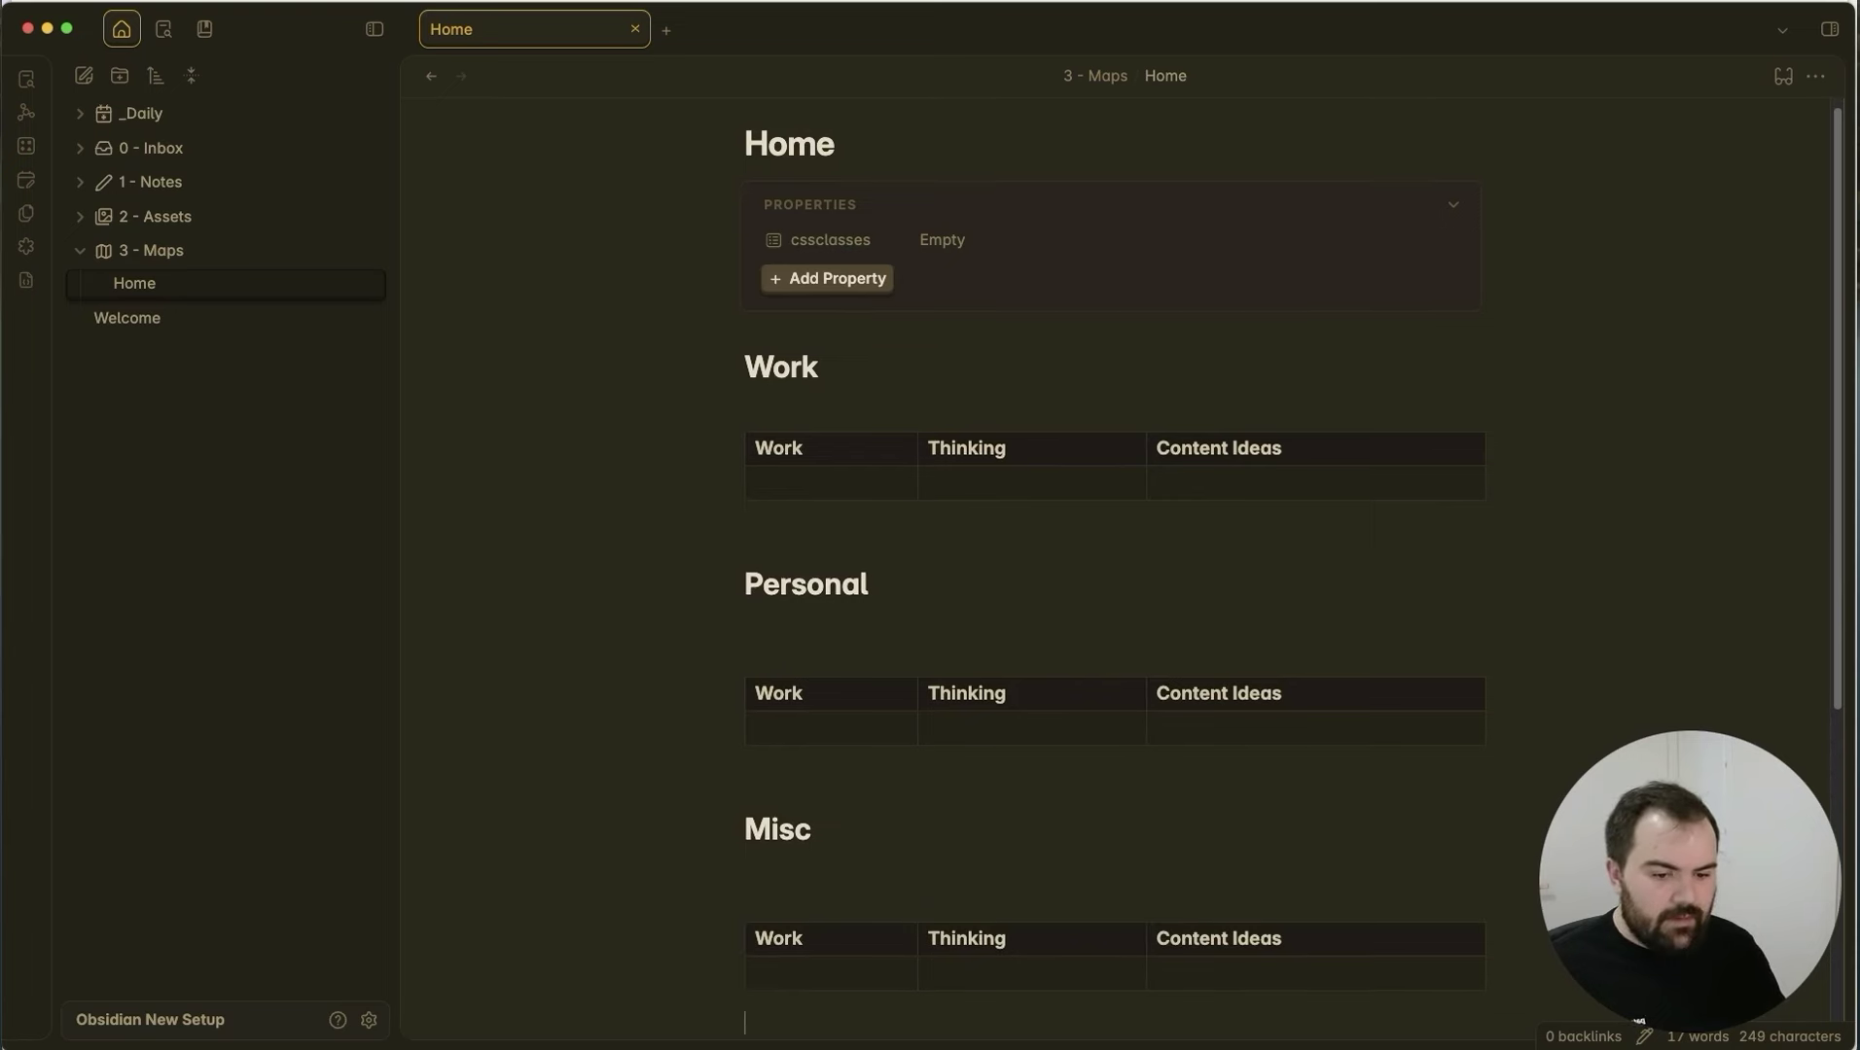
left_click(1086, 825)
left_click(1008, 597)
left_click(907, 395)
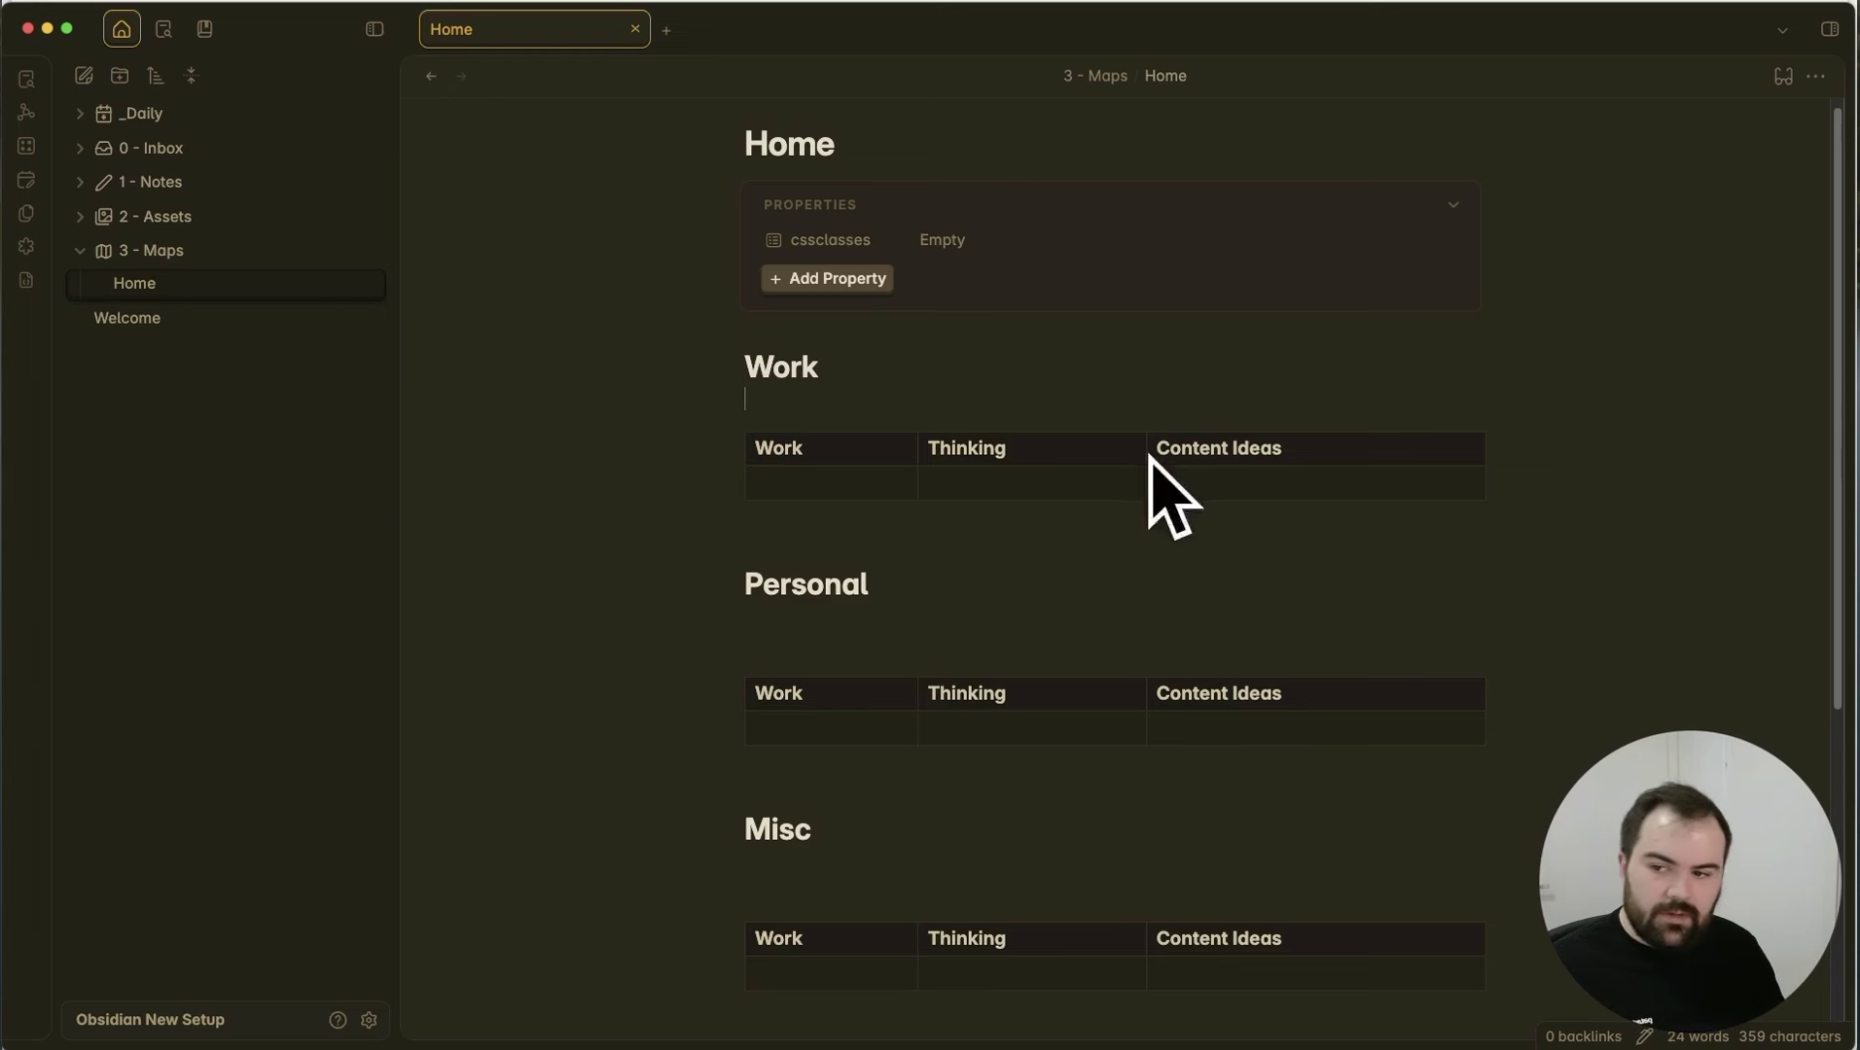
left_click_drag(907, 363, 707, 367)
left_click(920, 407)
Set the Home note's cssclasses property to "center-titles".
left_click(963, 241)
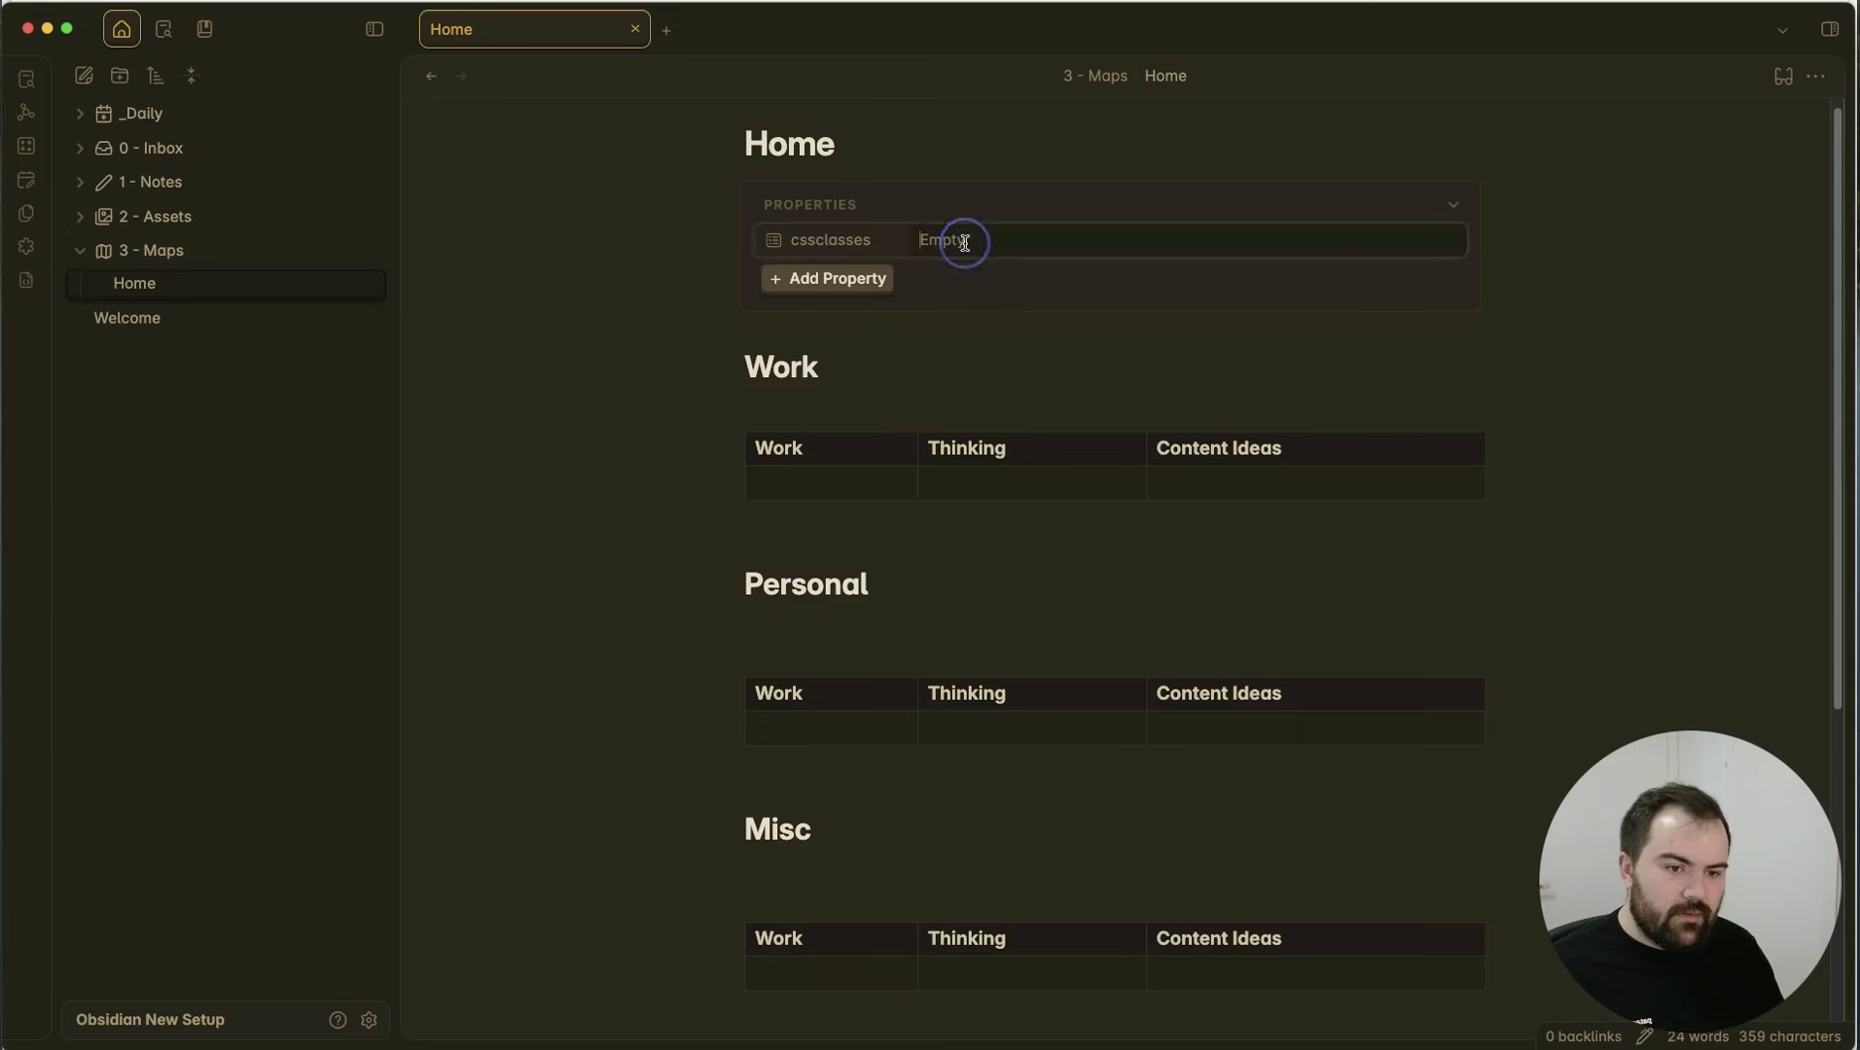
type("c")
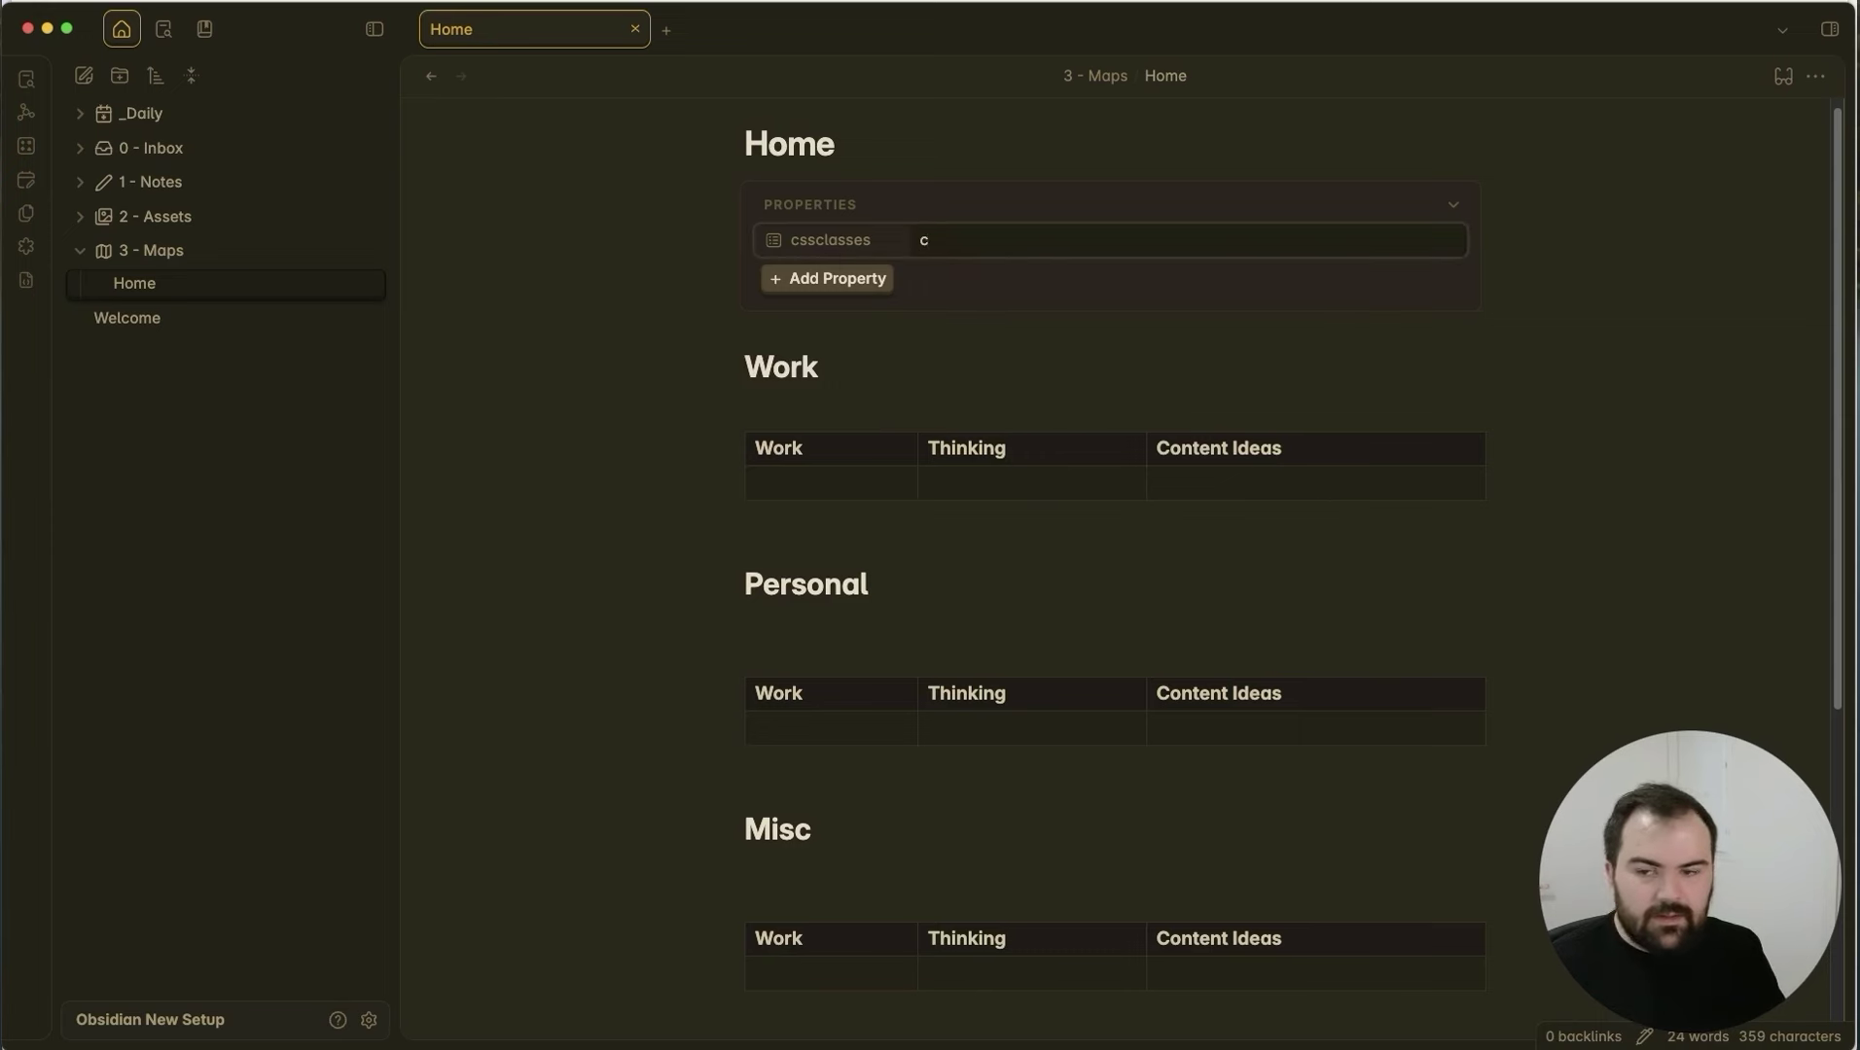
type("enter-tile")
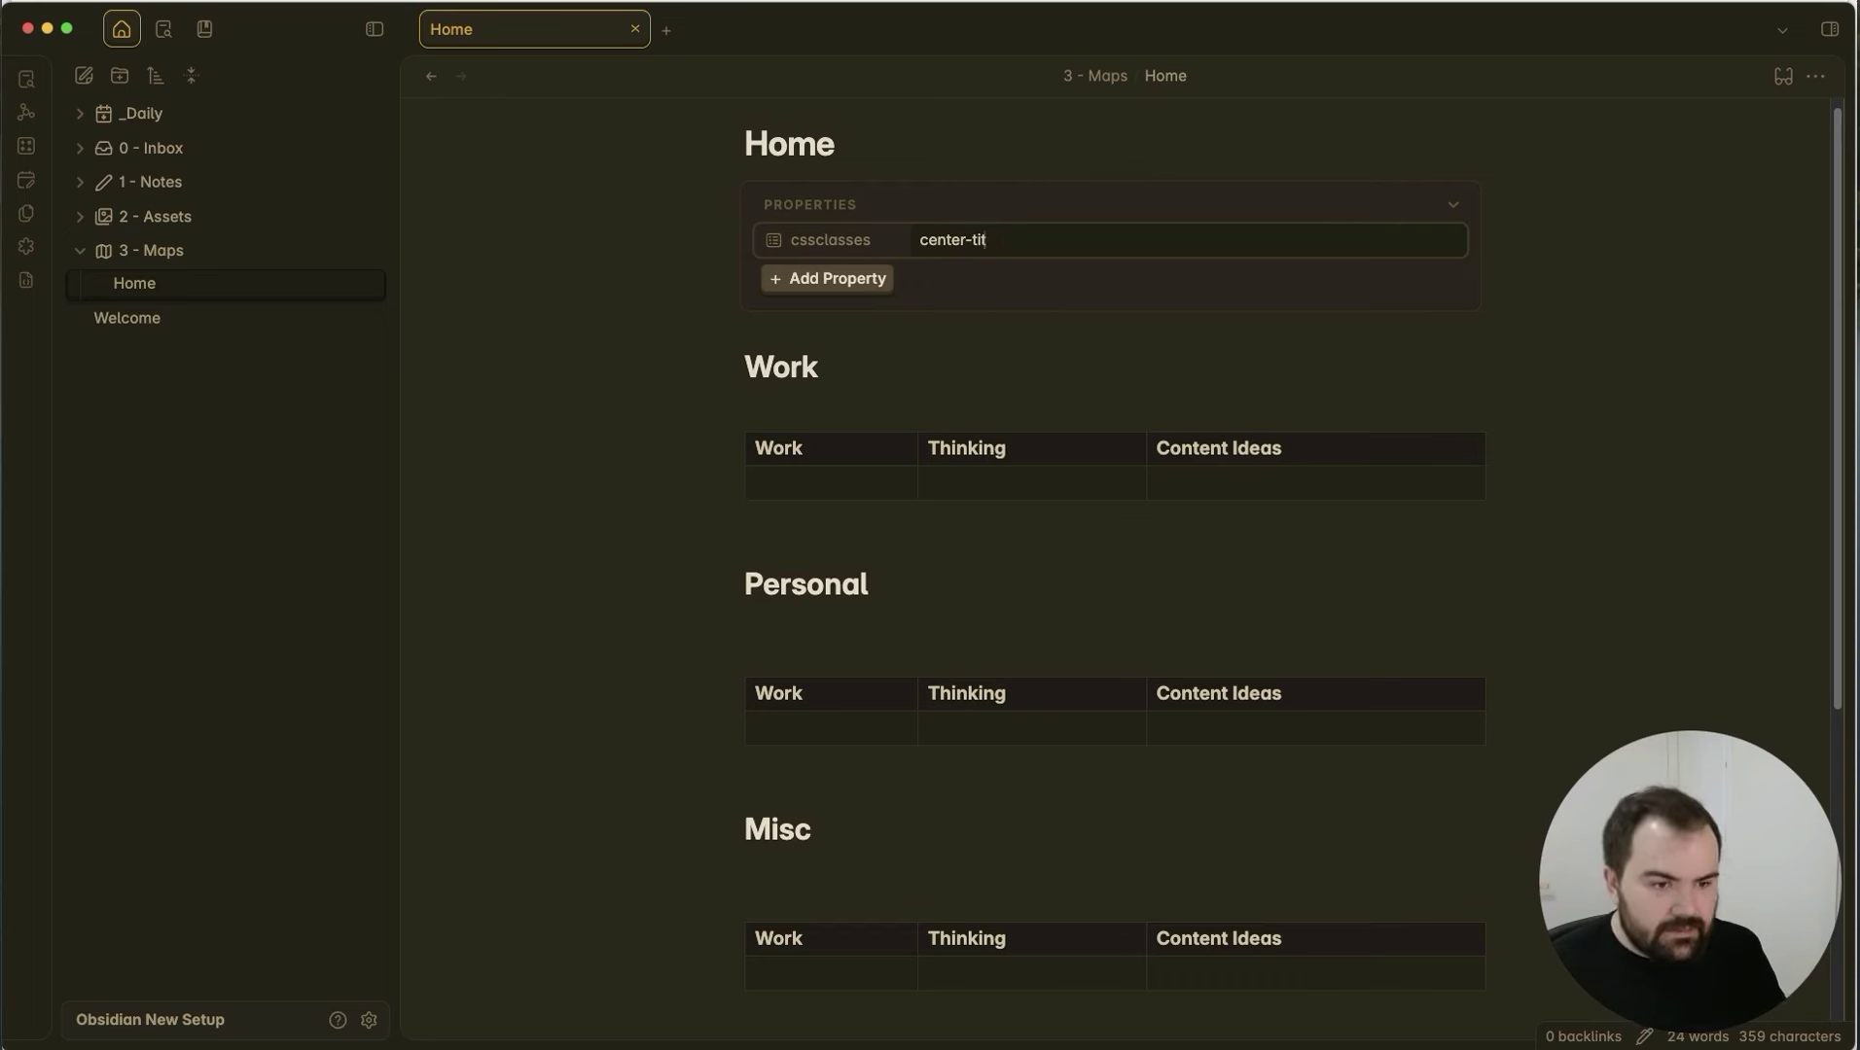
type("tles")
left_click(1017, 328)
left_click(955, 328)
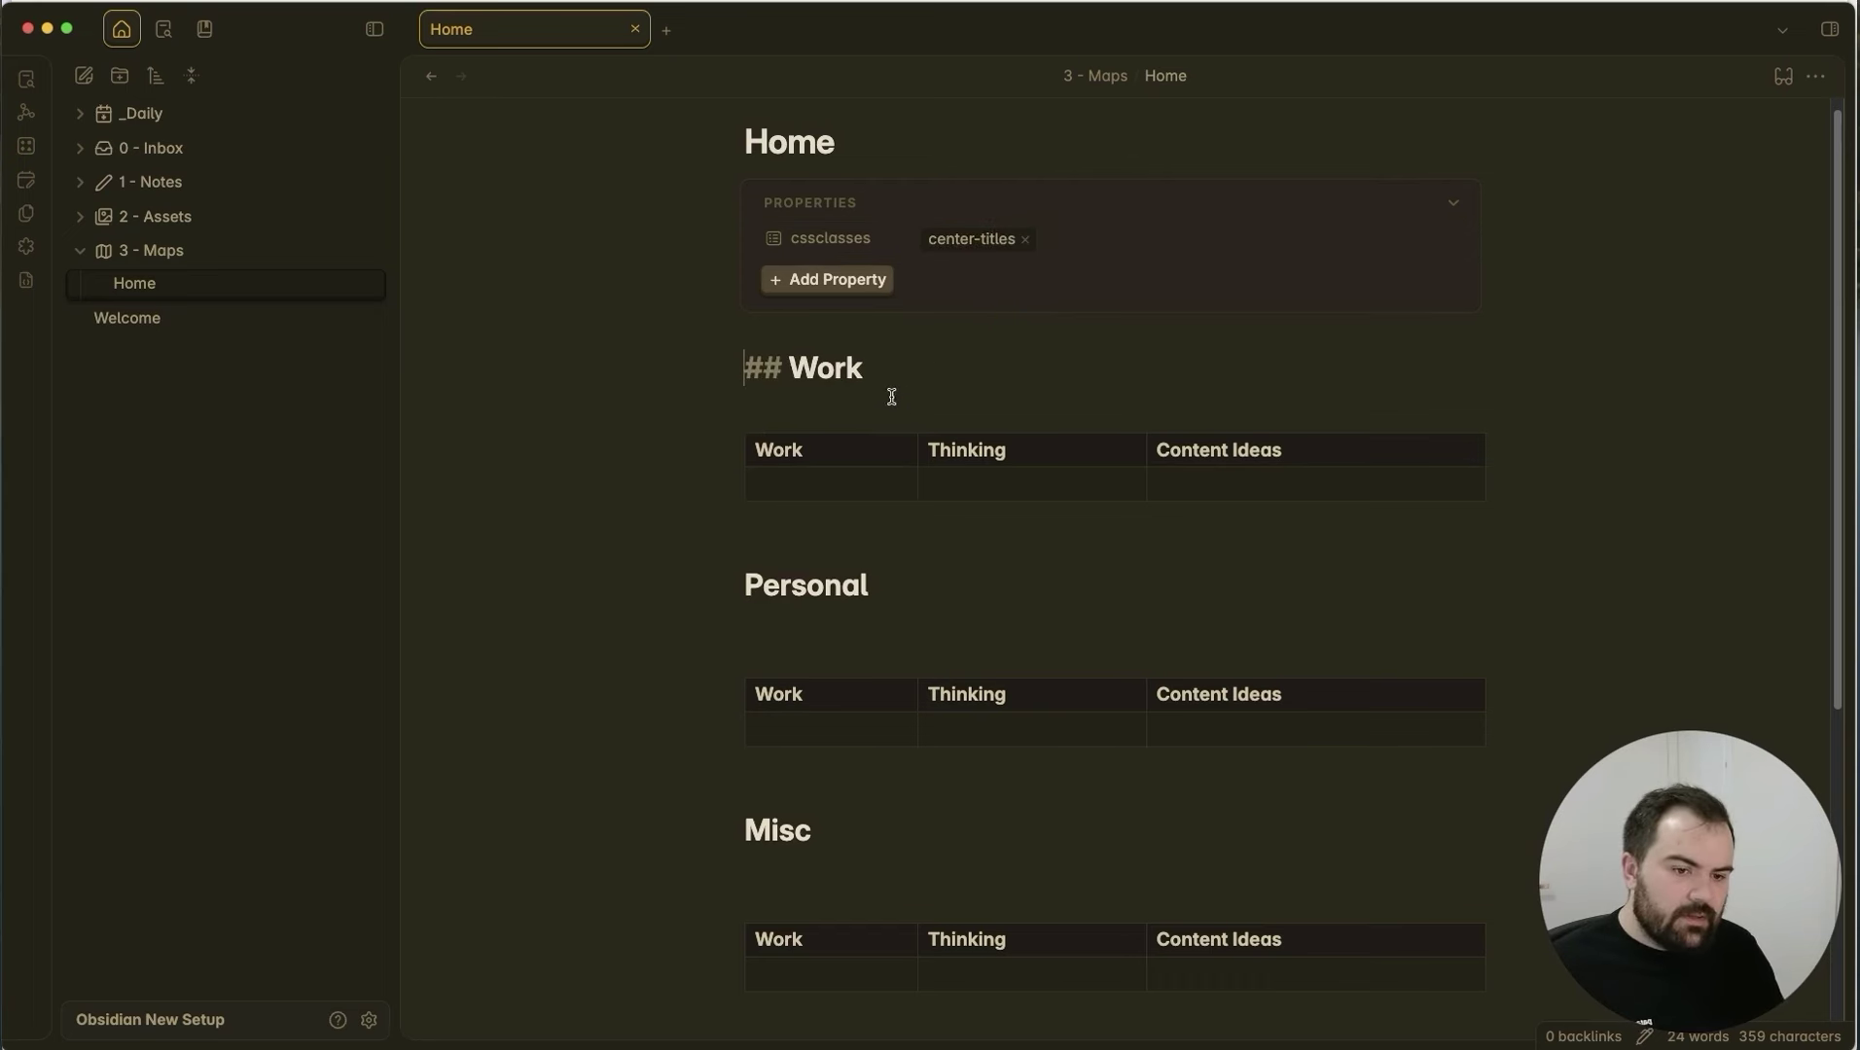
Create a new note titled "Style Setup" in the 0 - Inbox folder.
left_click(194, 318)
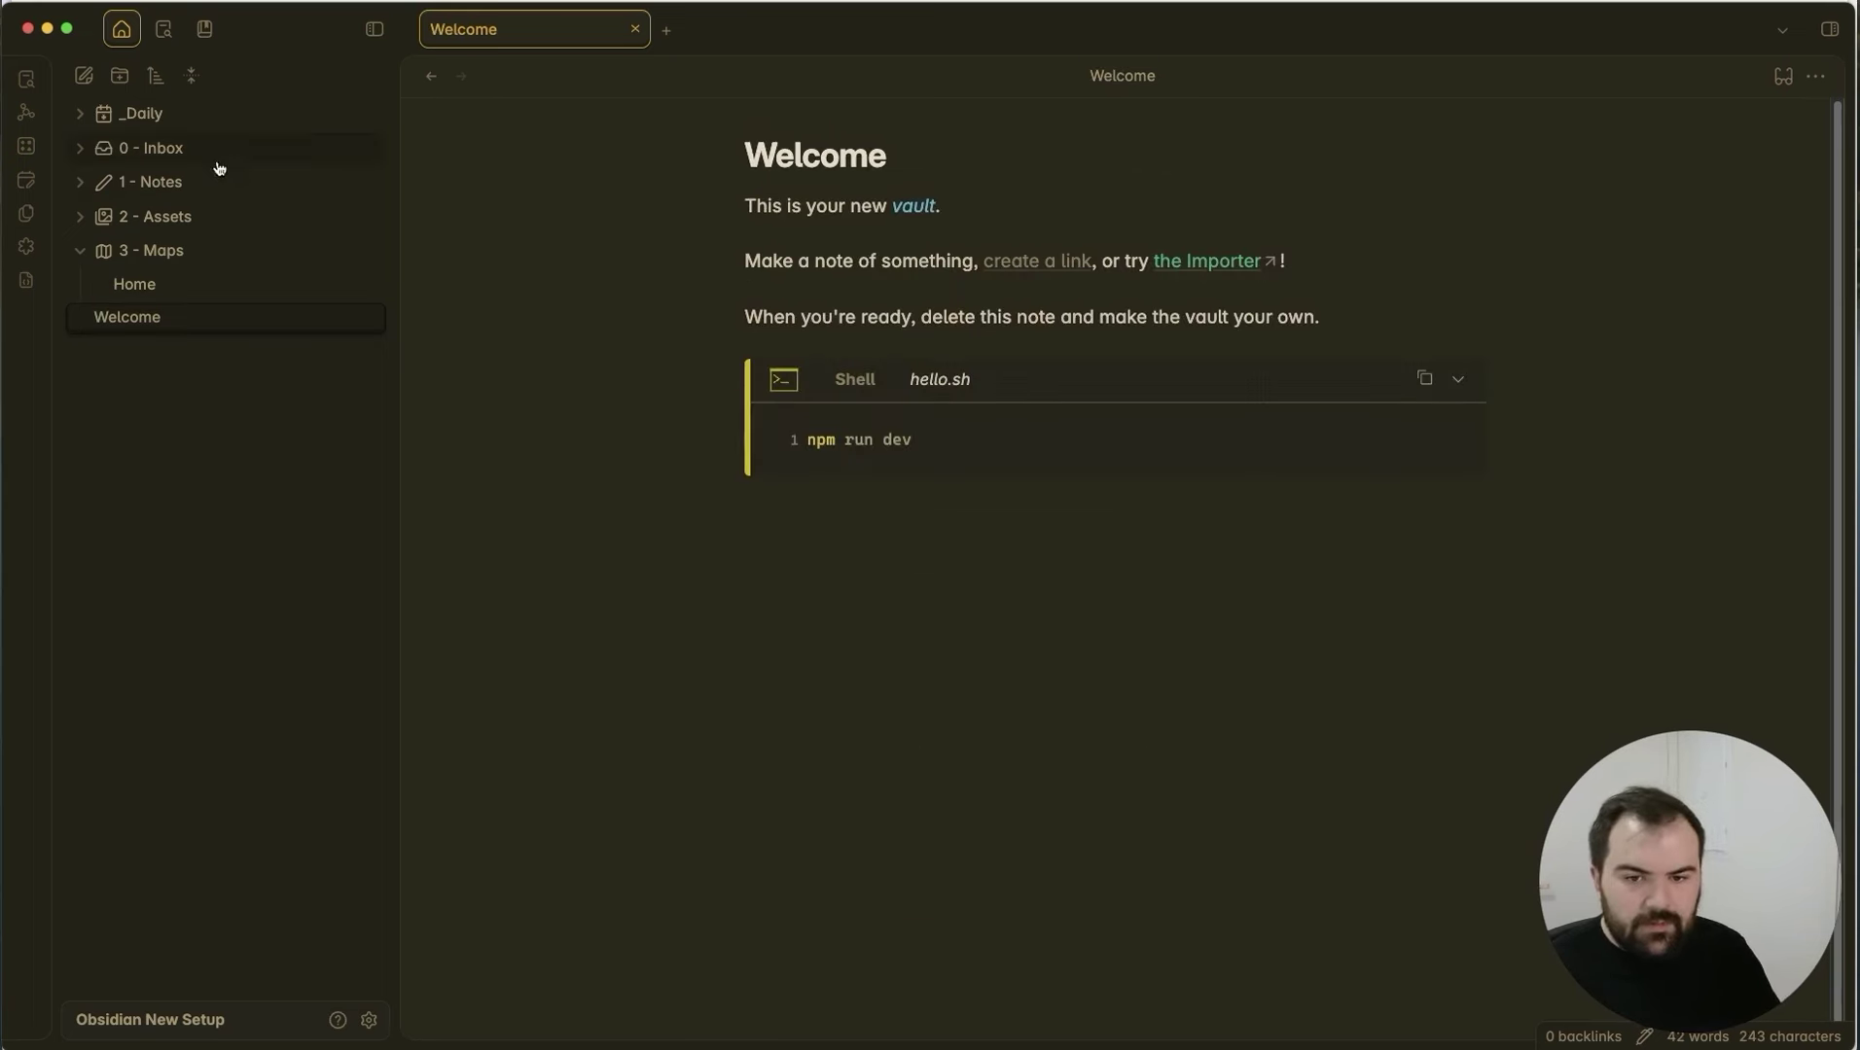
right_click(171, 147)
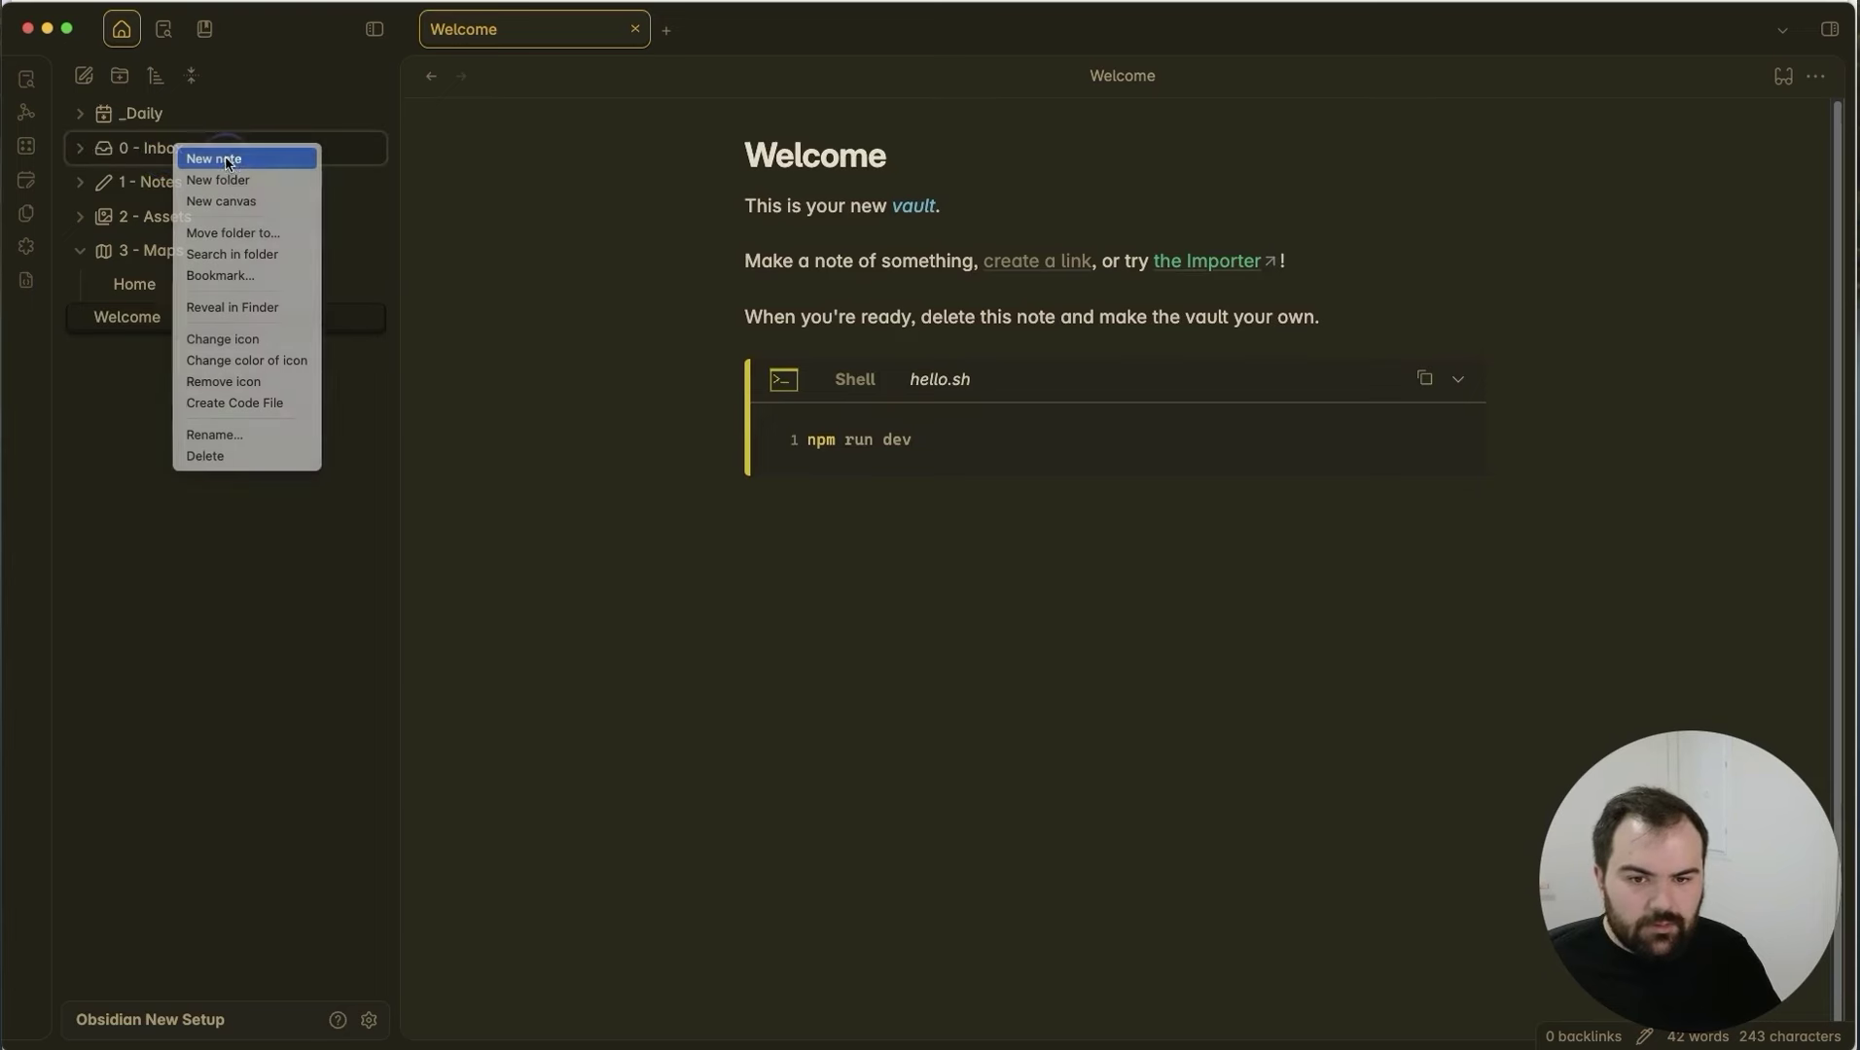
left_click(226, 161)
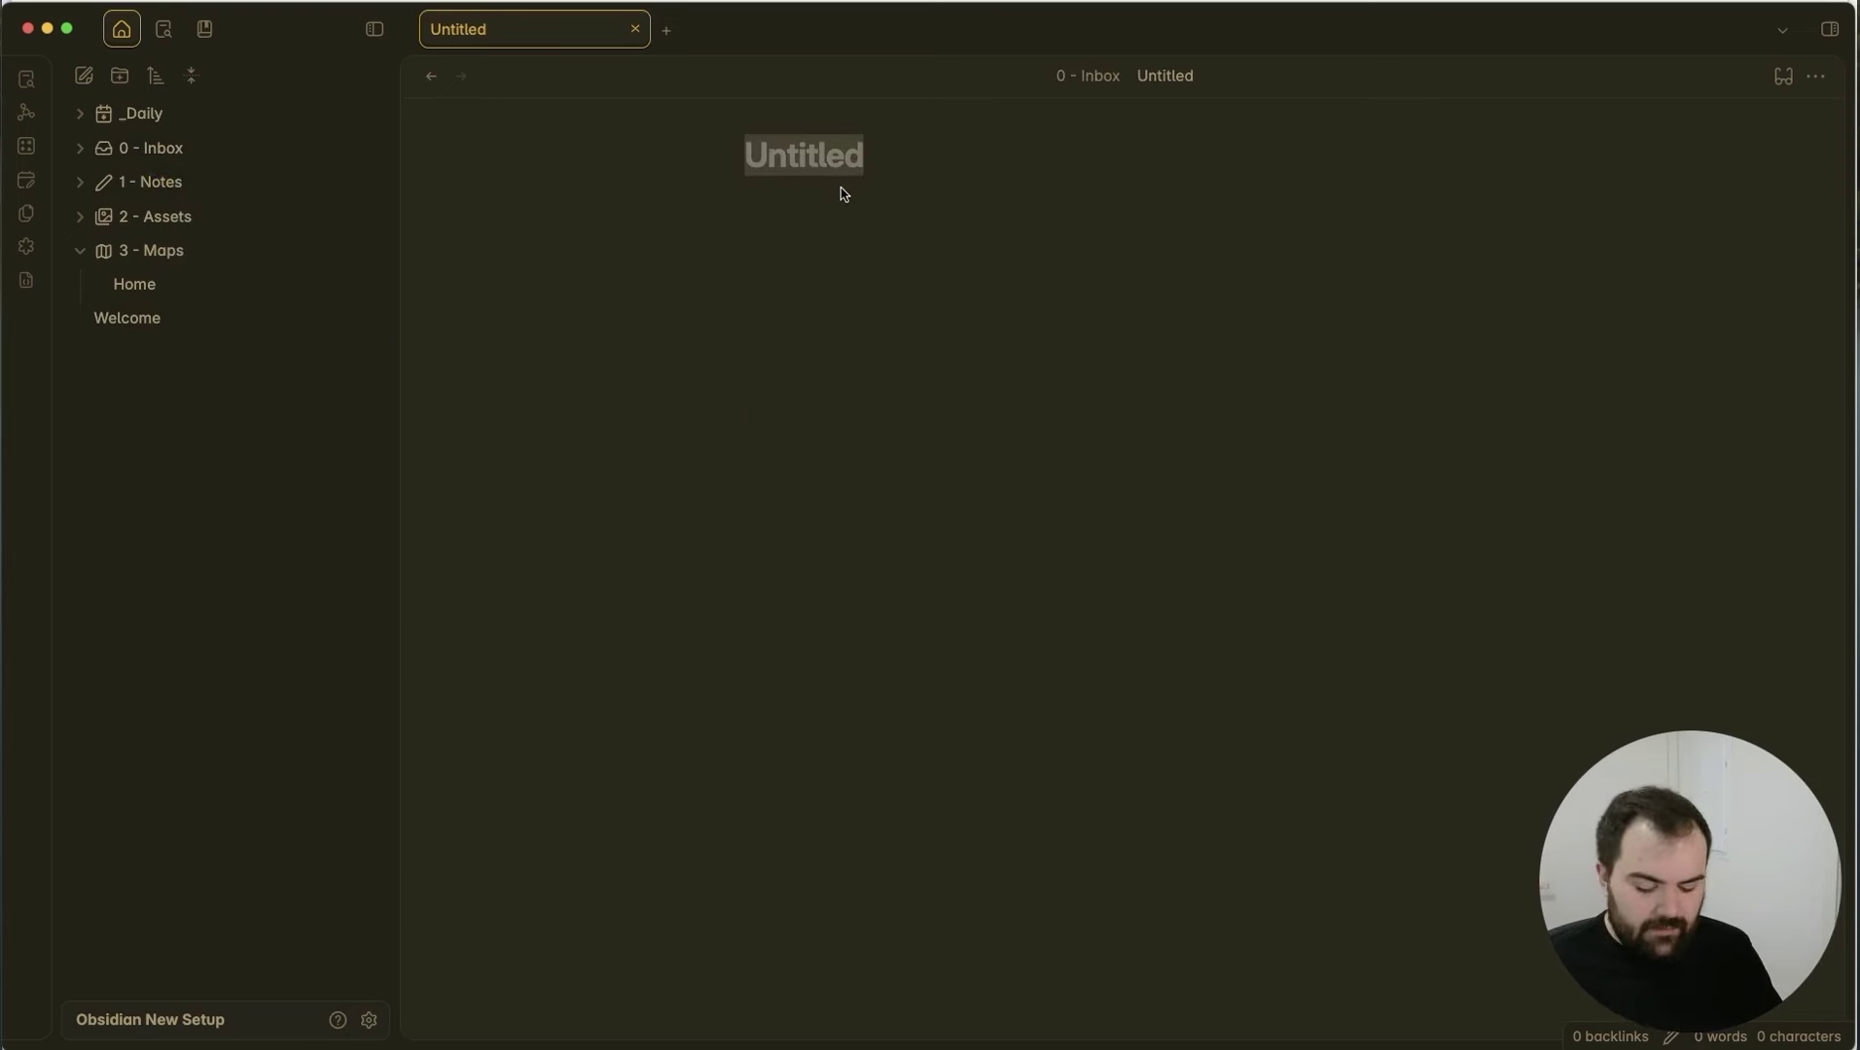
type("Style Setup")
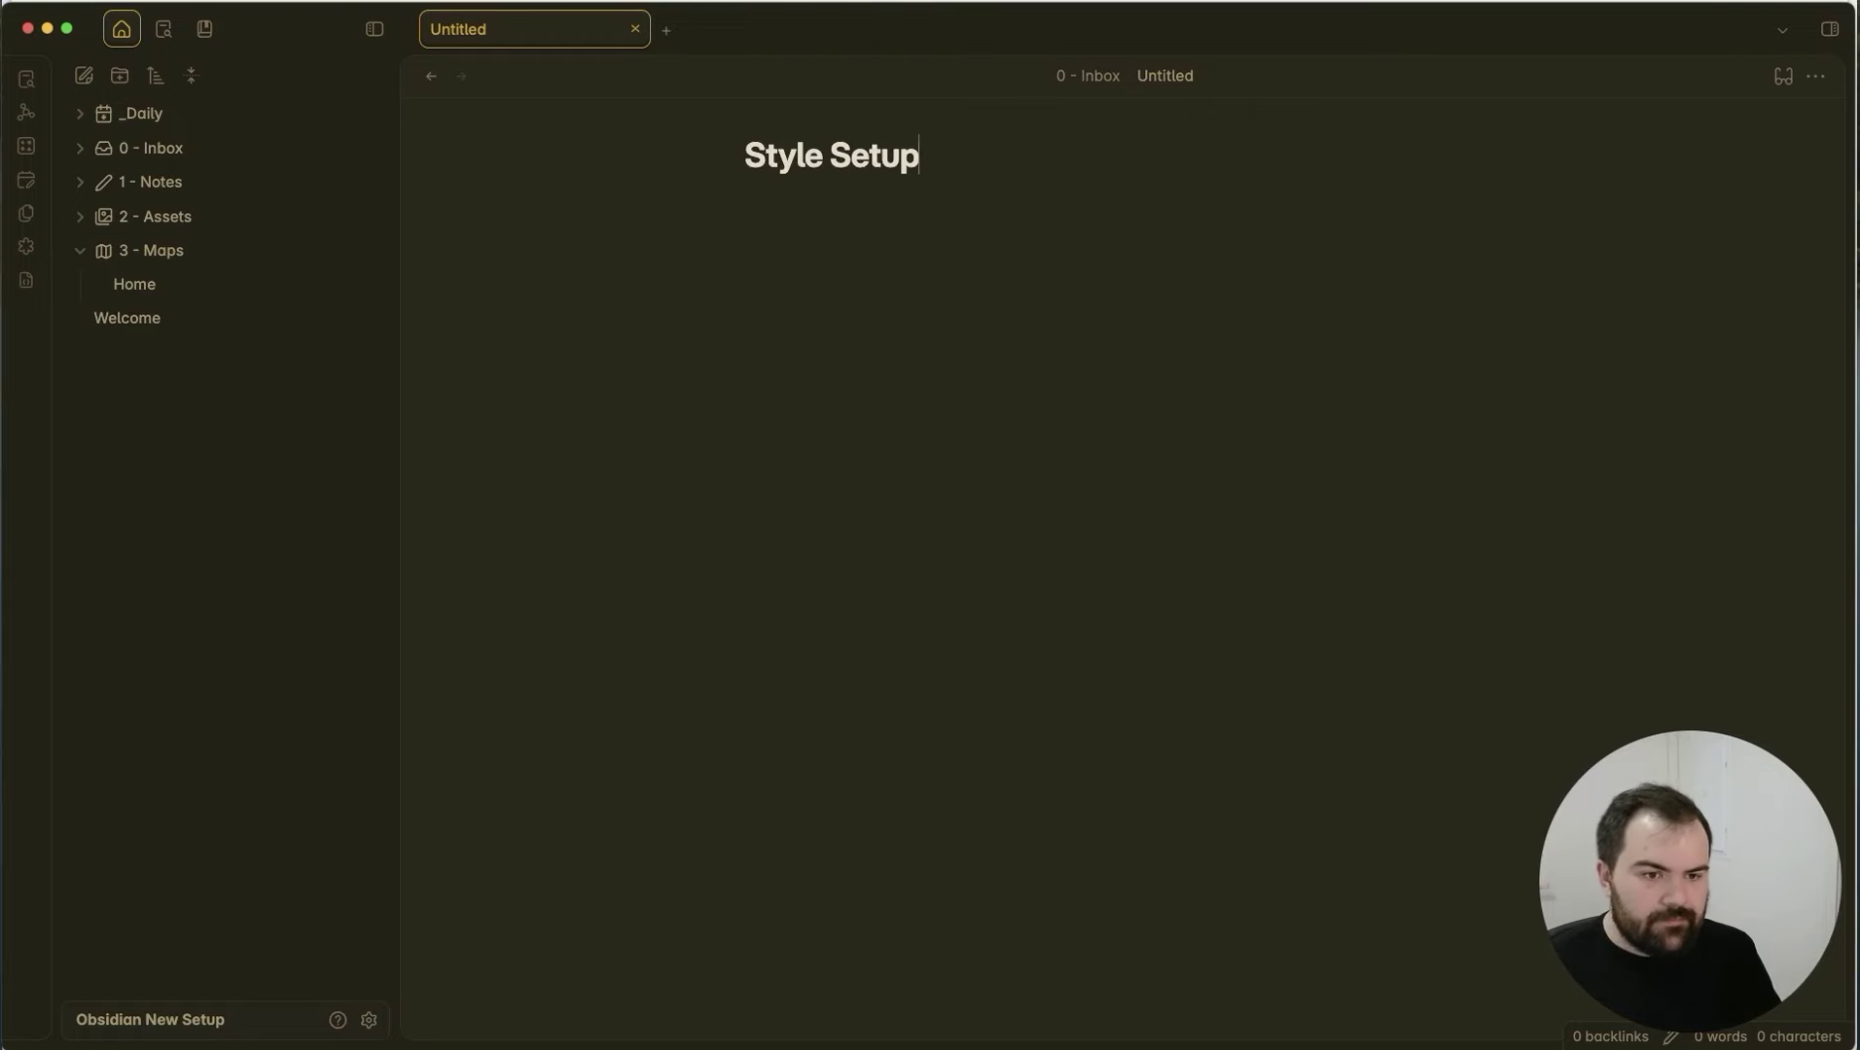
key("Return")
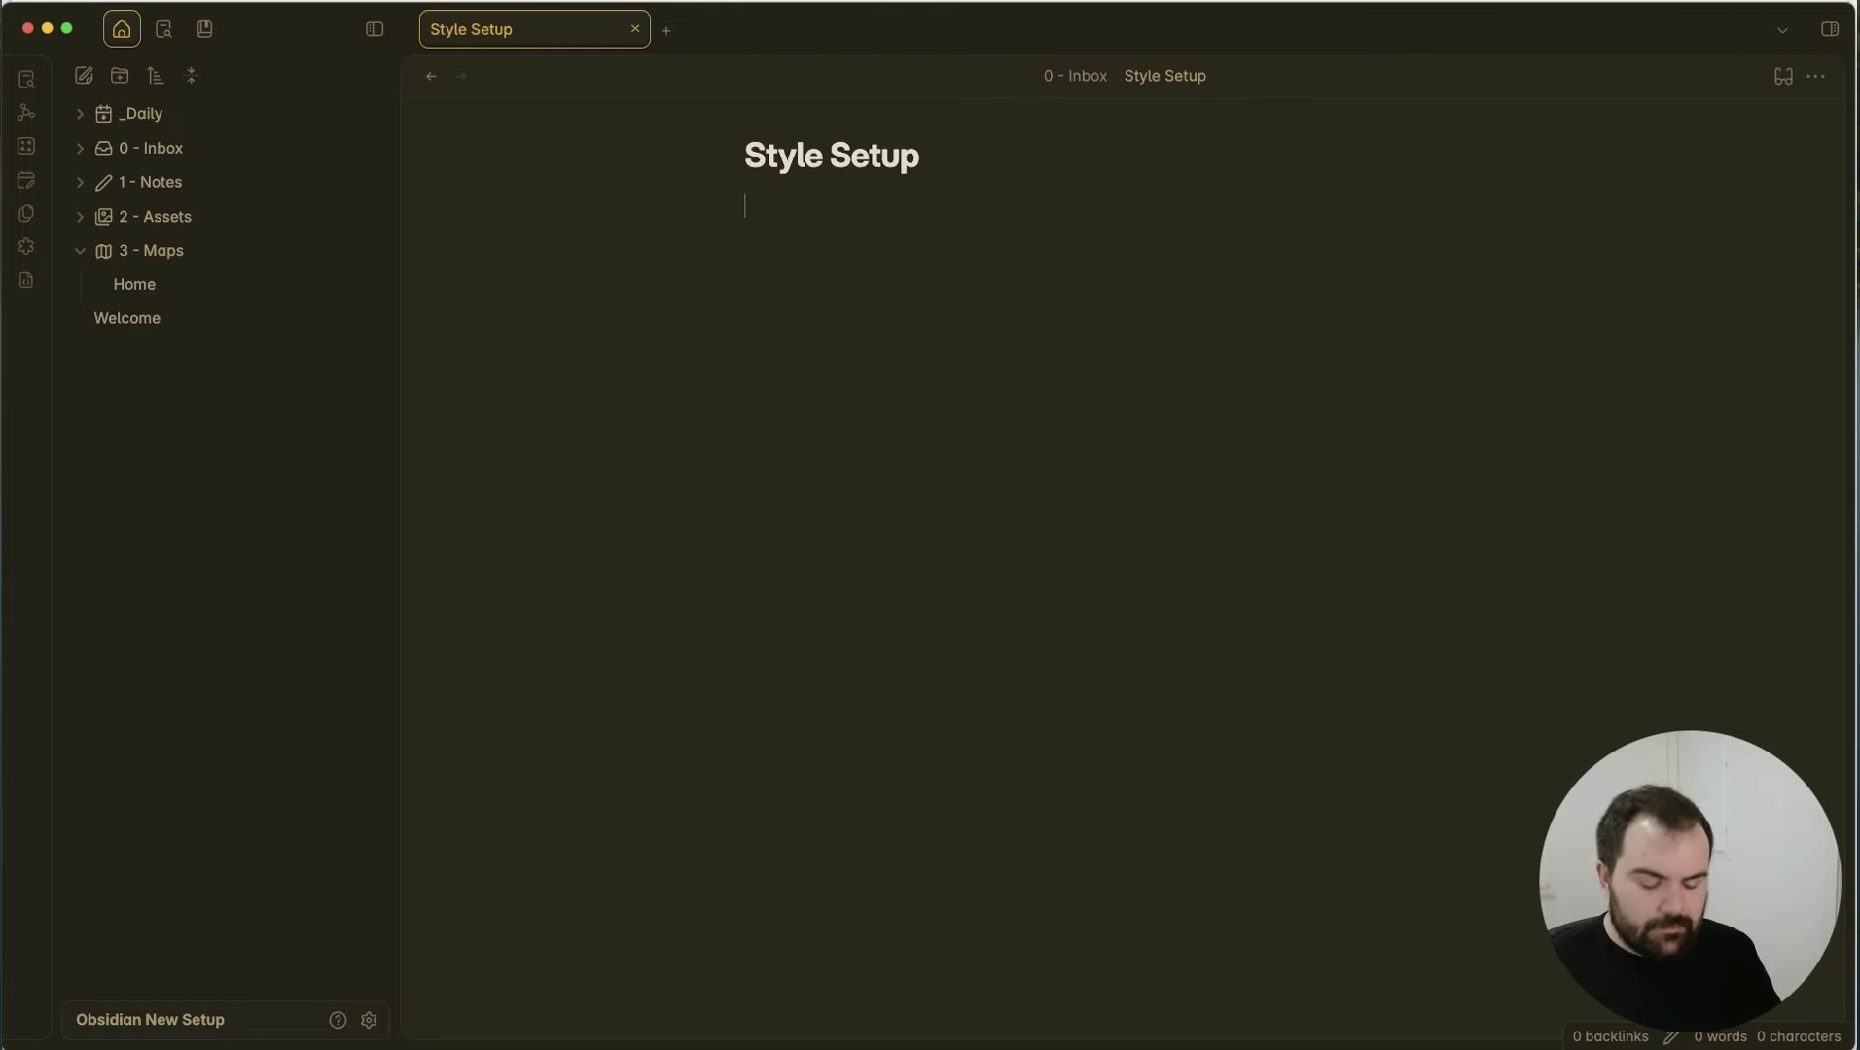
Write "Centering rules for titles and images" in the Style Setup note and add an empty CSS code block titled main.css beneath it.
type("Centering rule")
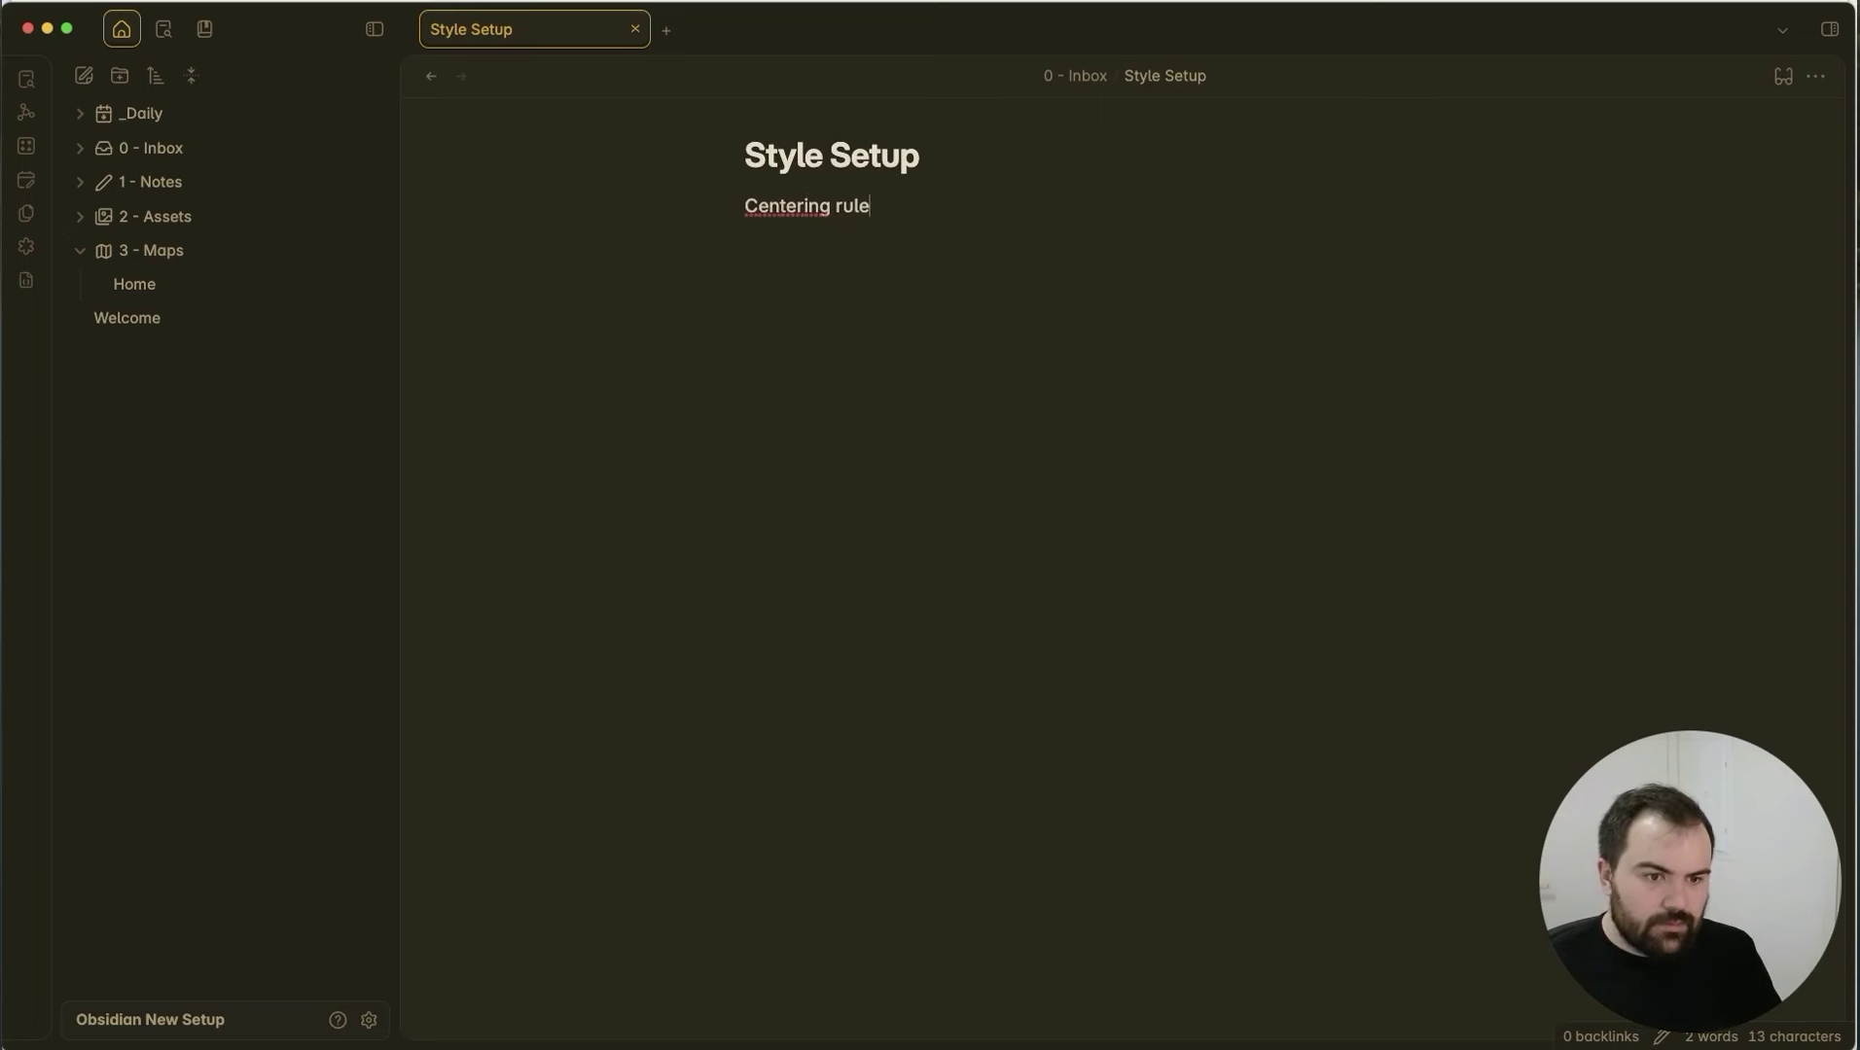
type("s for titles and images ```")
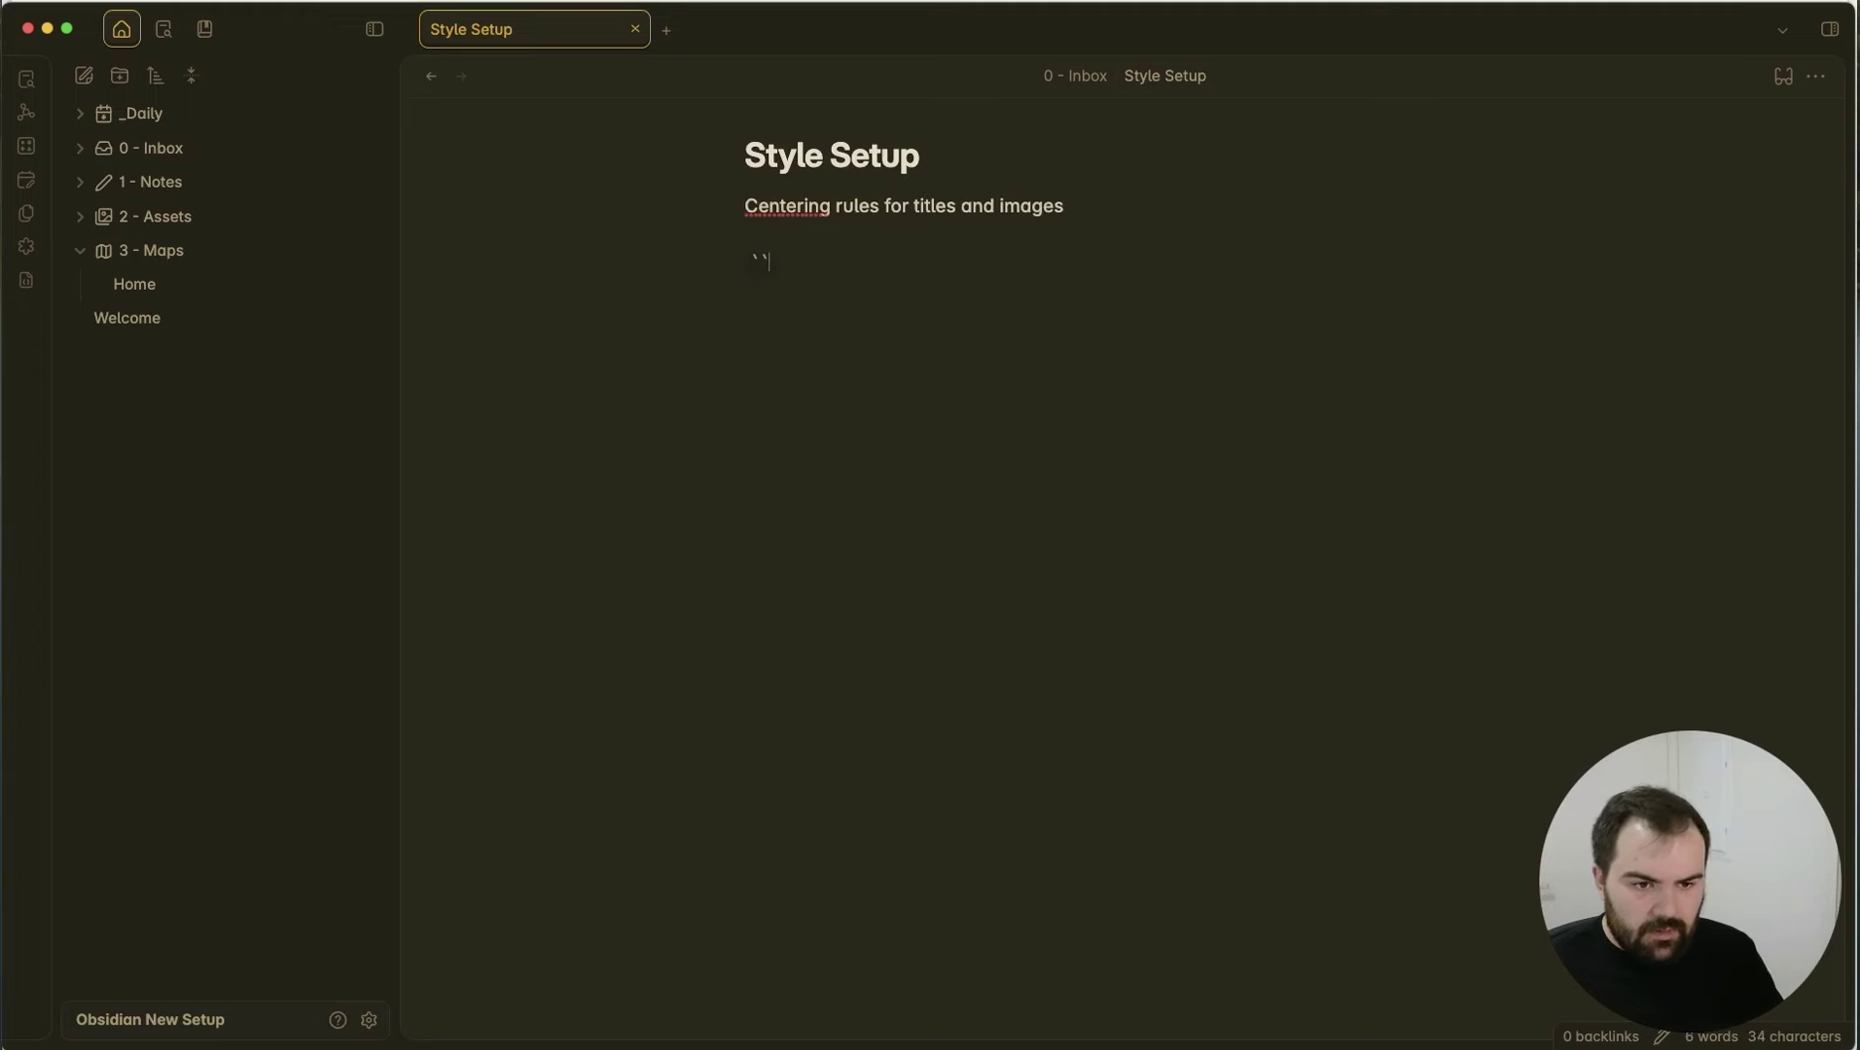
type("css")
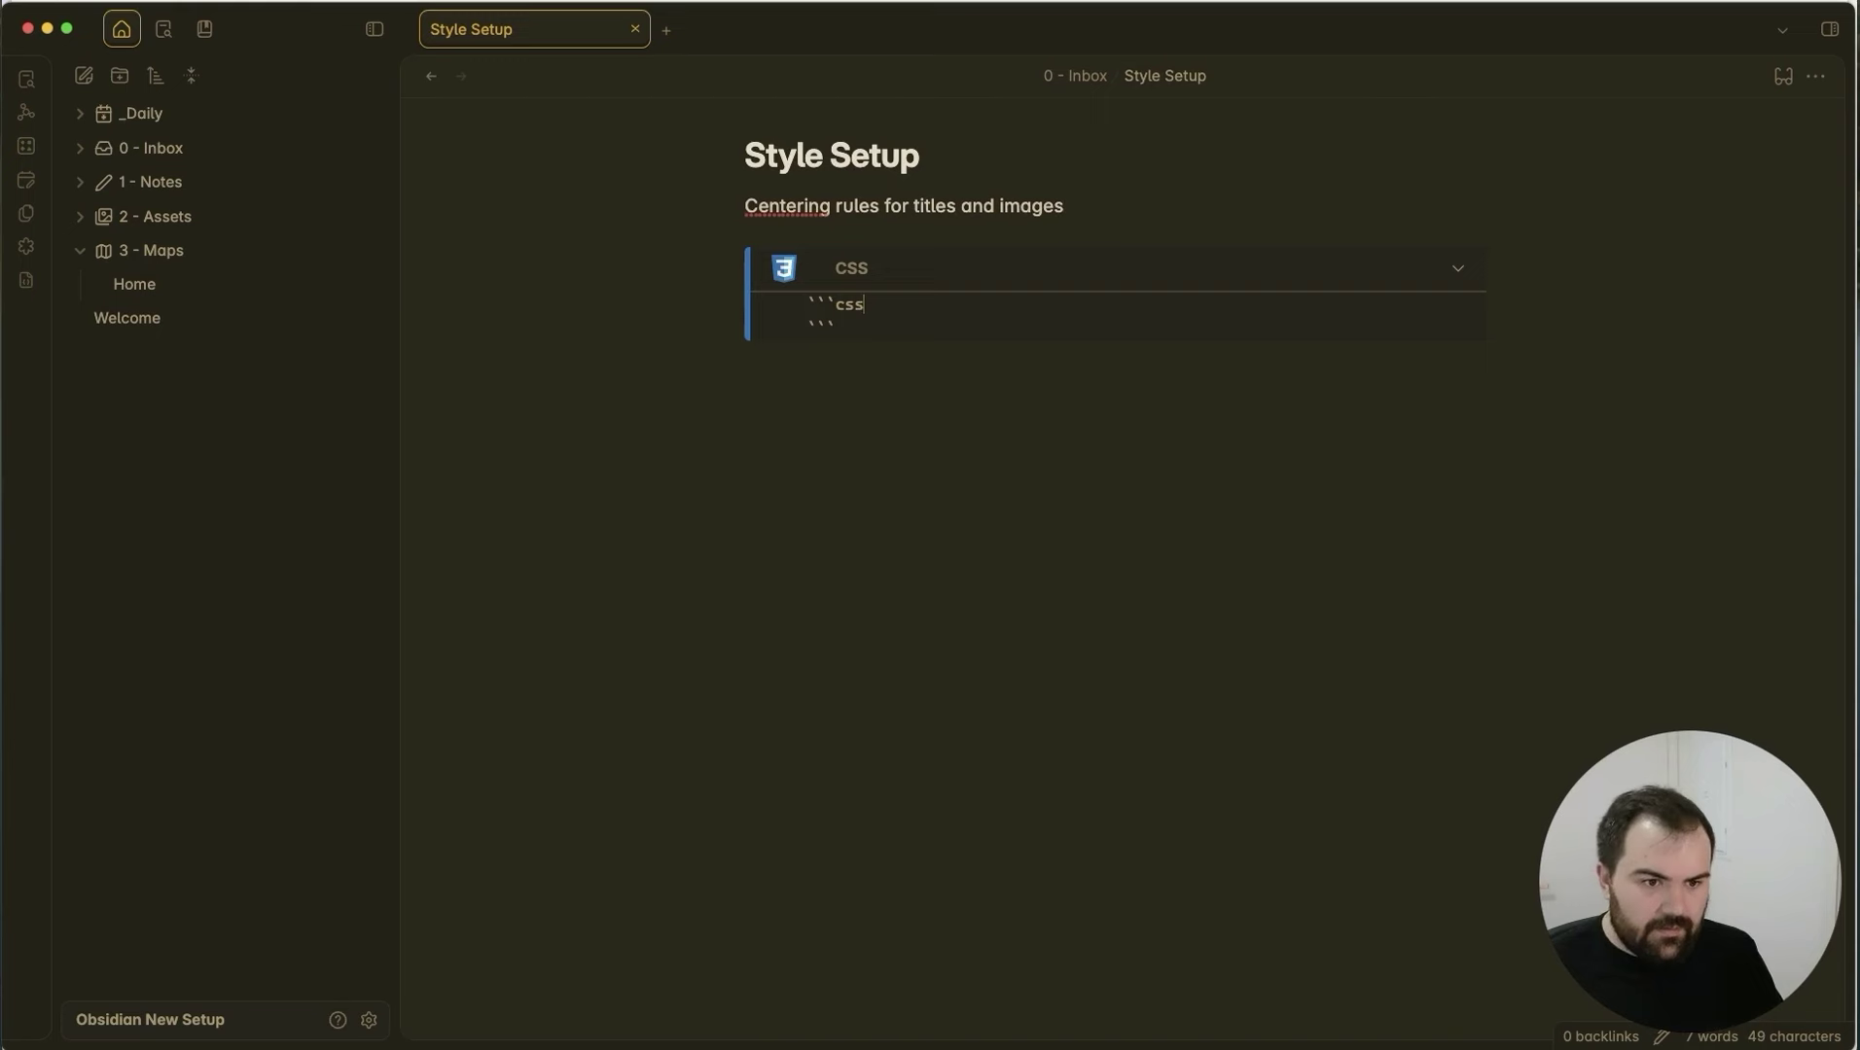
type(" tit")
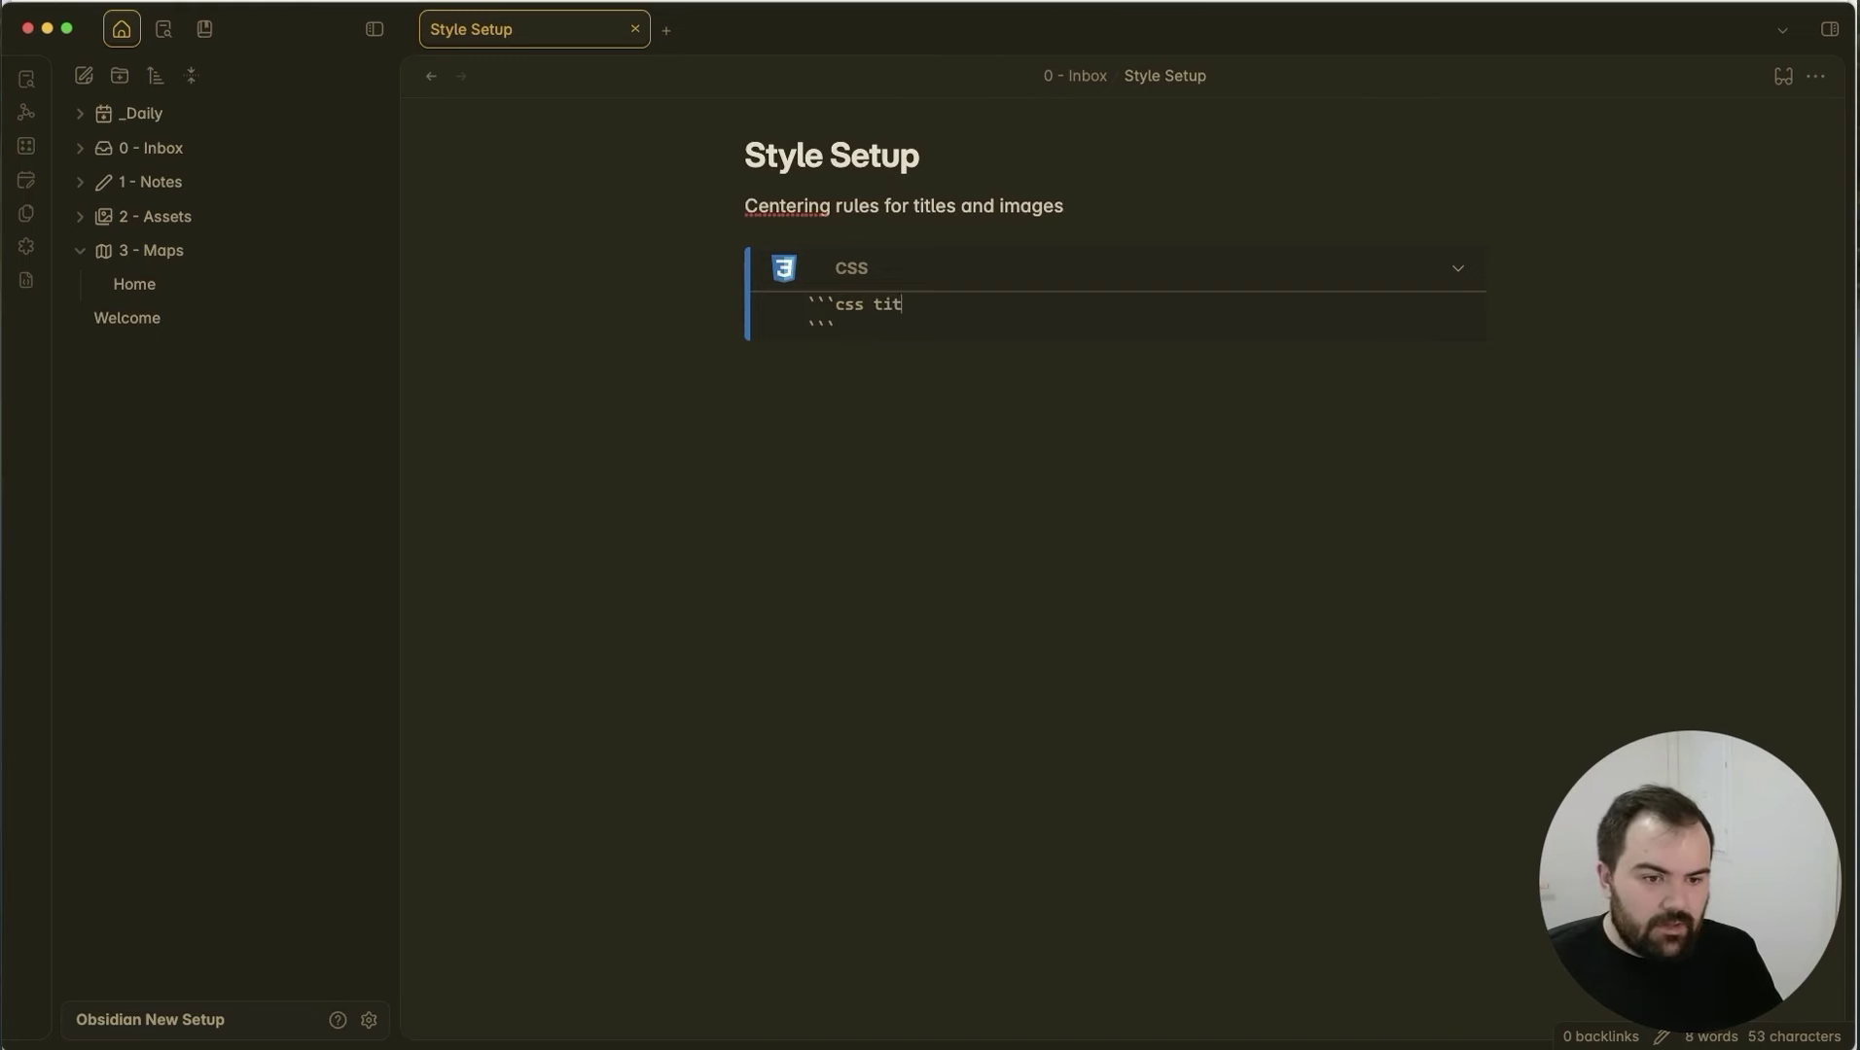
type("le:main.css")
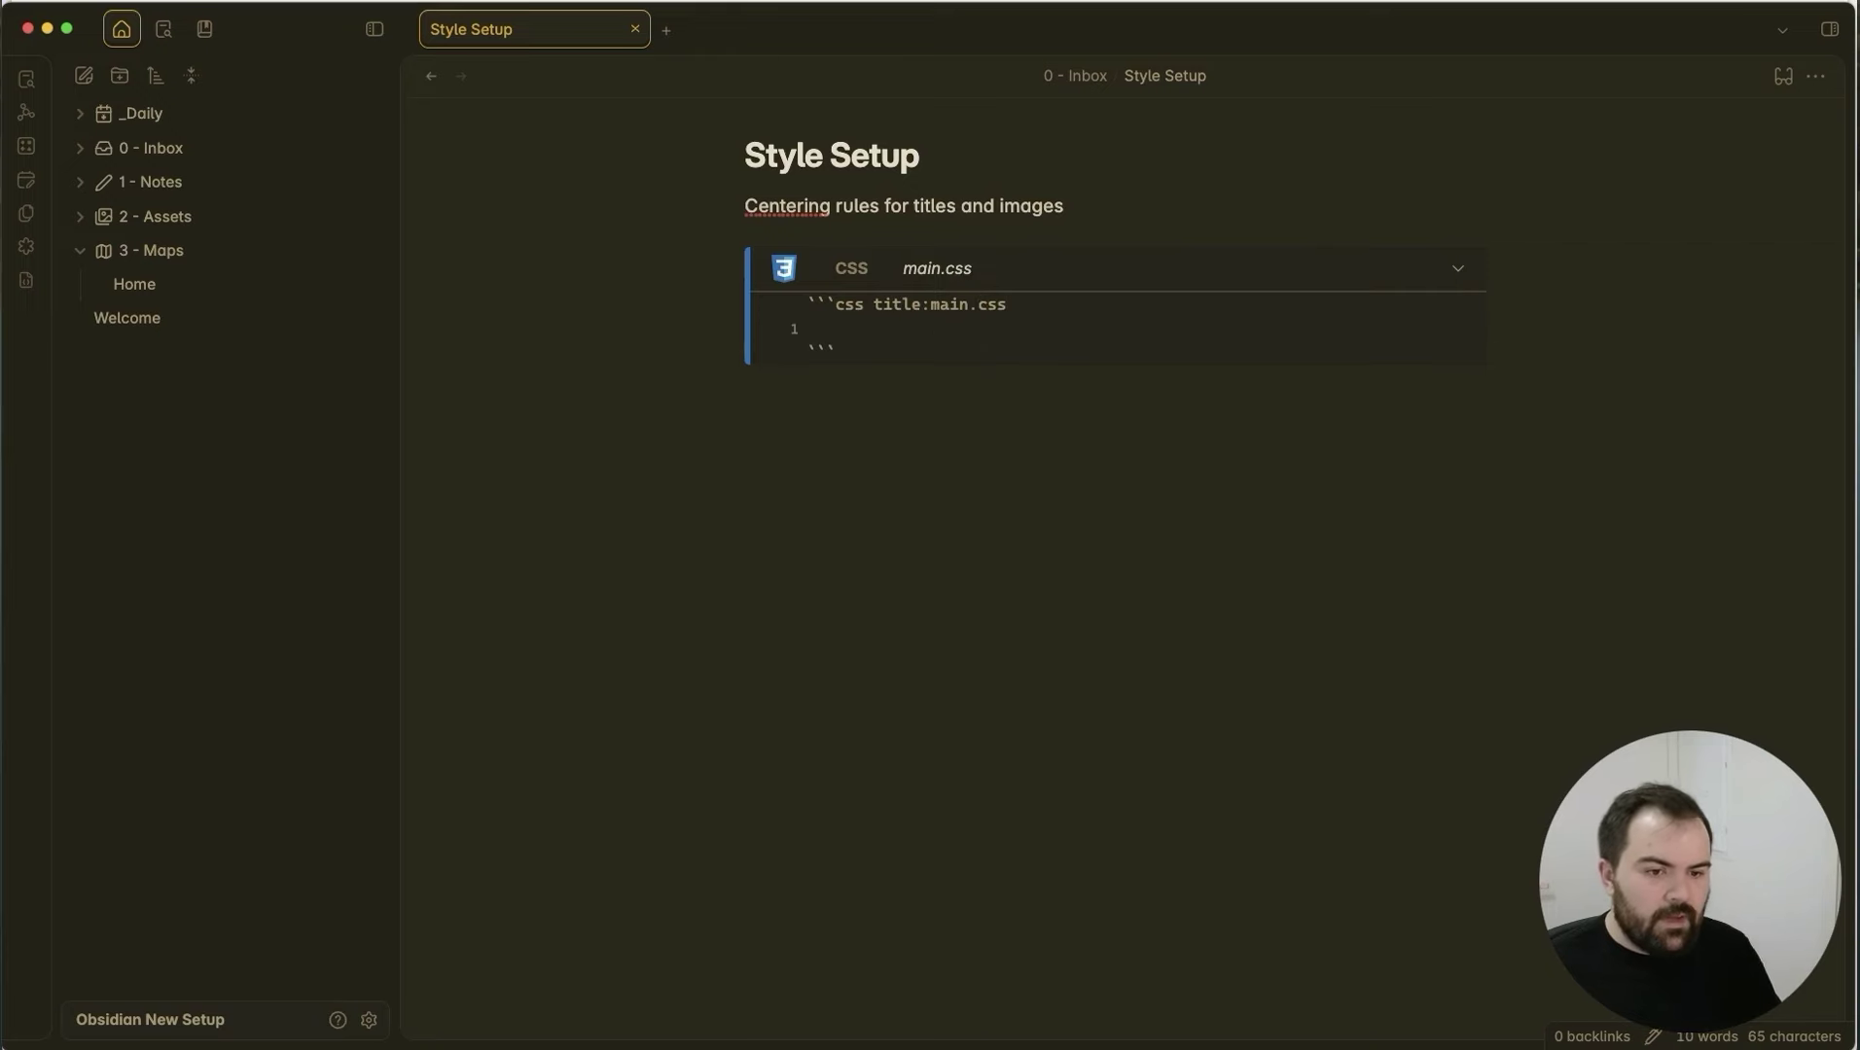
right_click(887, 326)
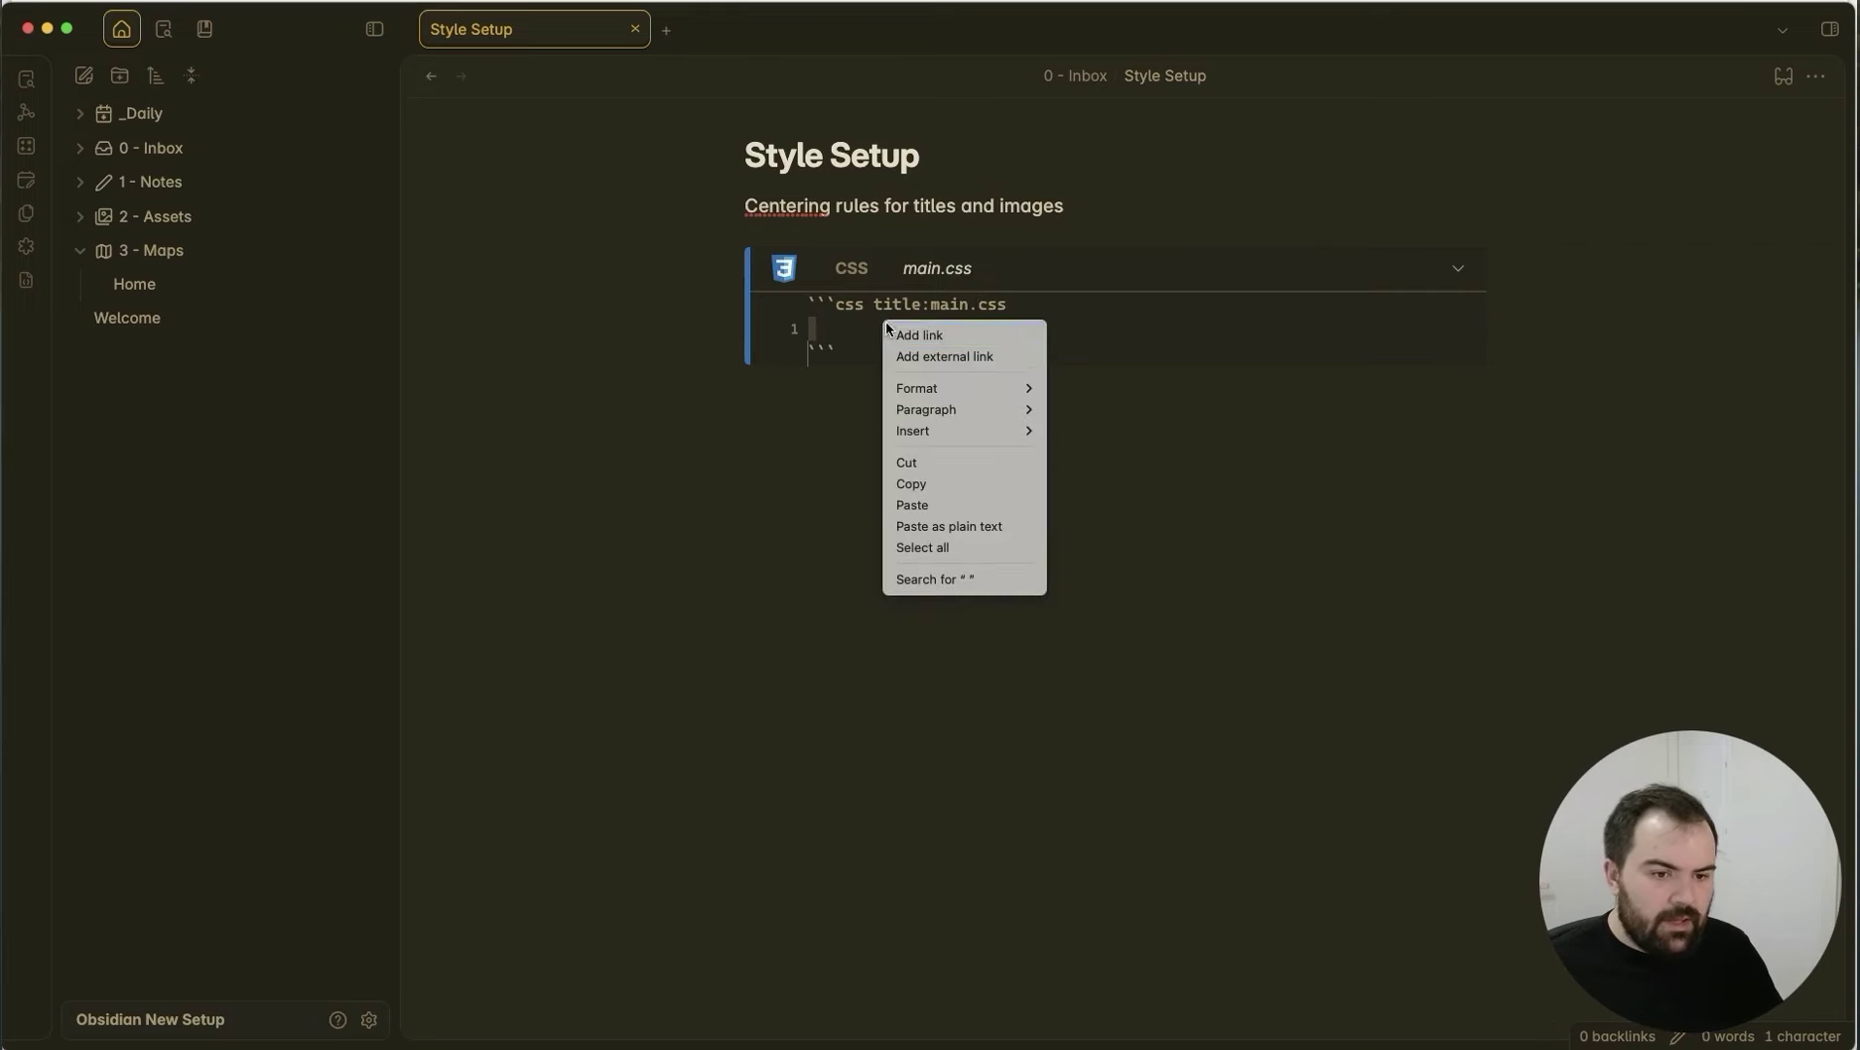
left_click(980, 589)
right_click(815, 326)
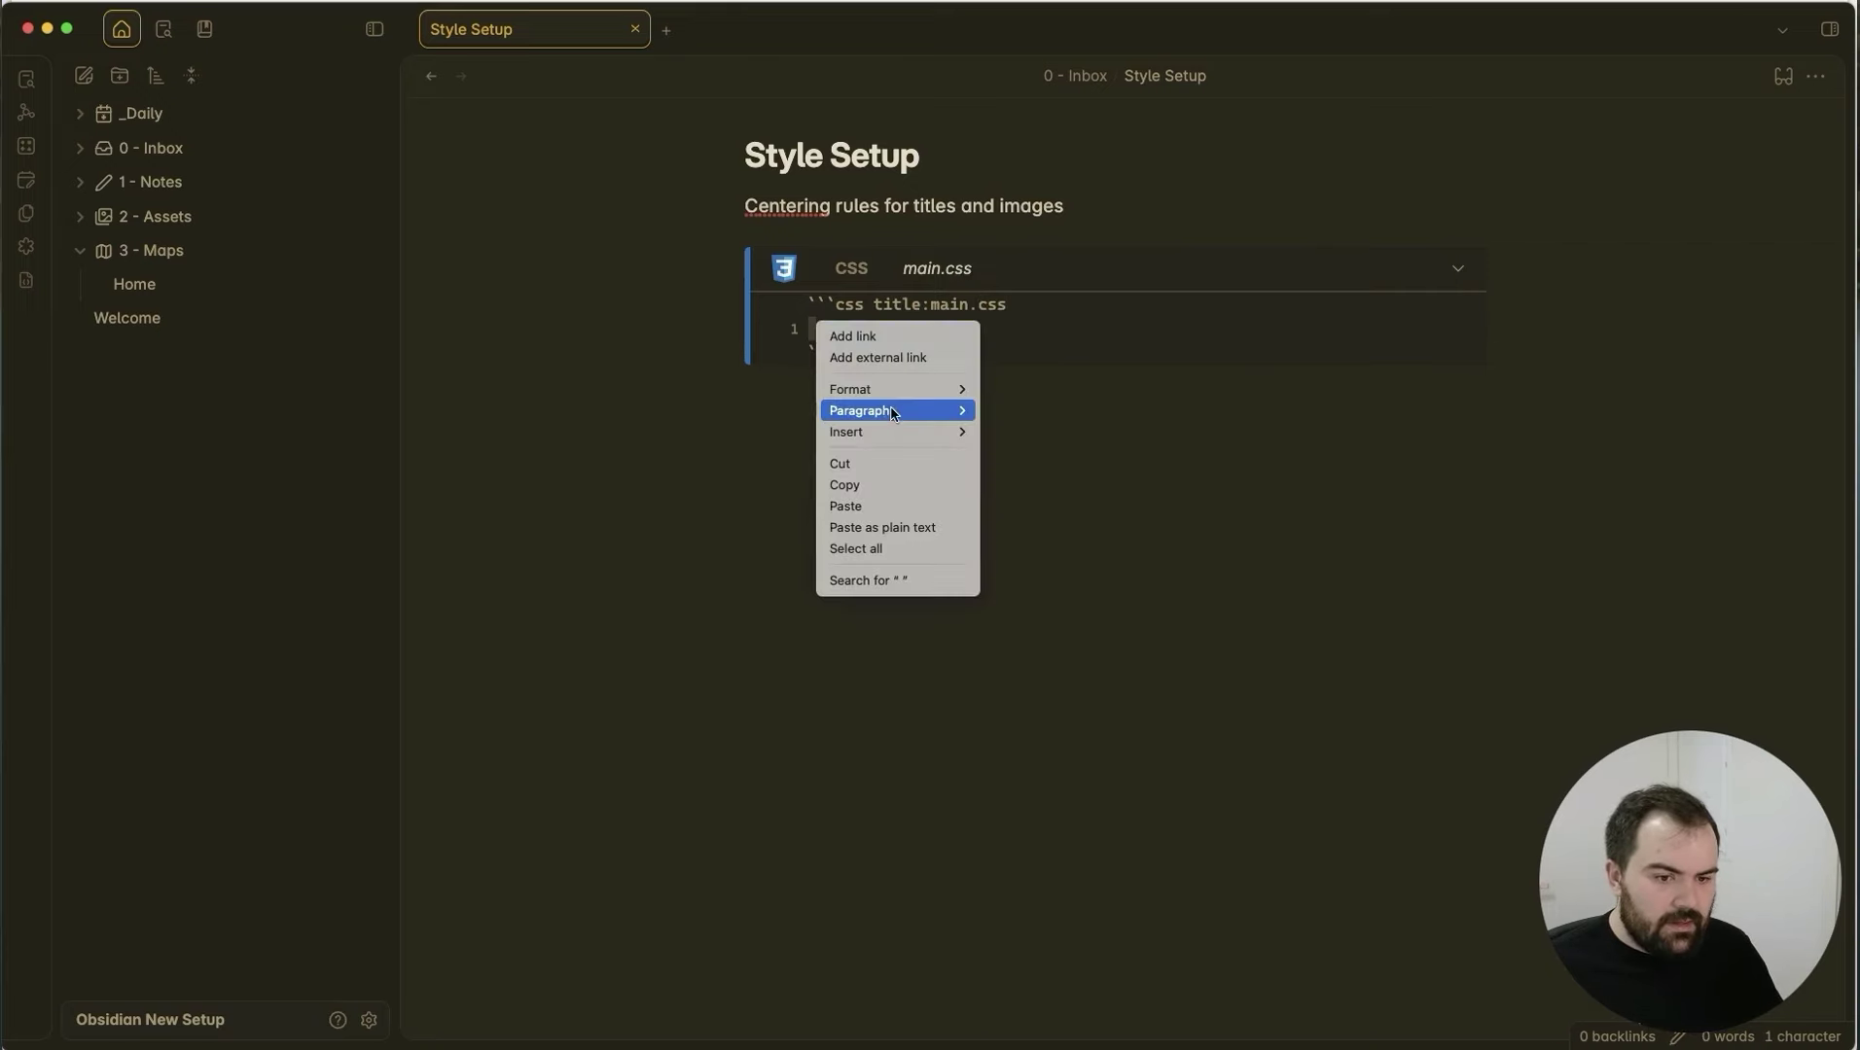
left_click(787, 339)
left_click(829, 329)
key("super+v")
key("super+z")
left_click(815, 323)
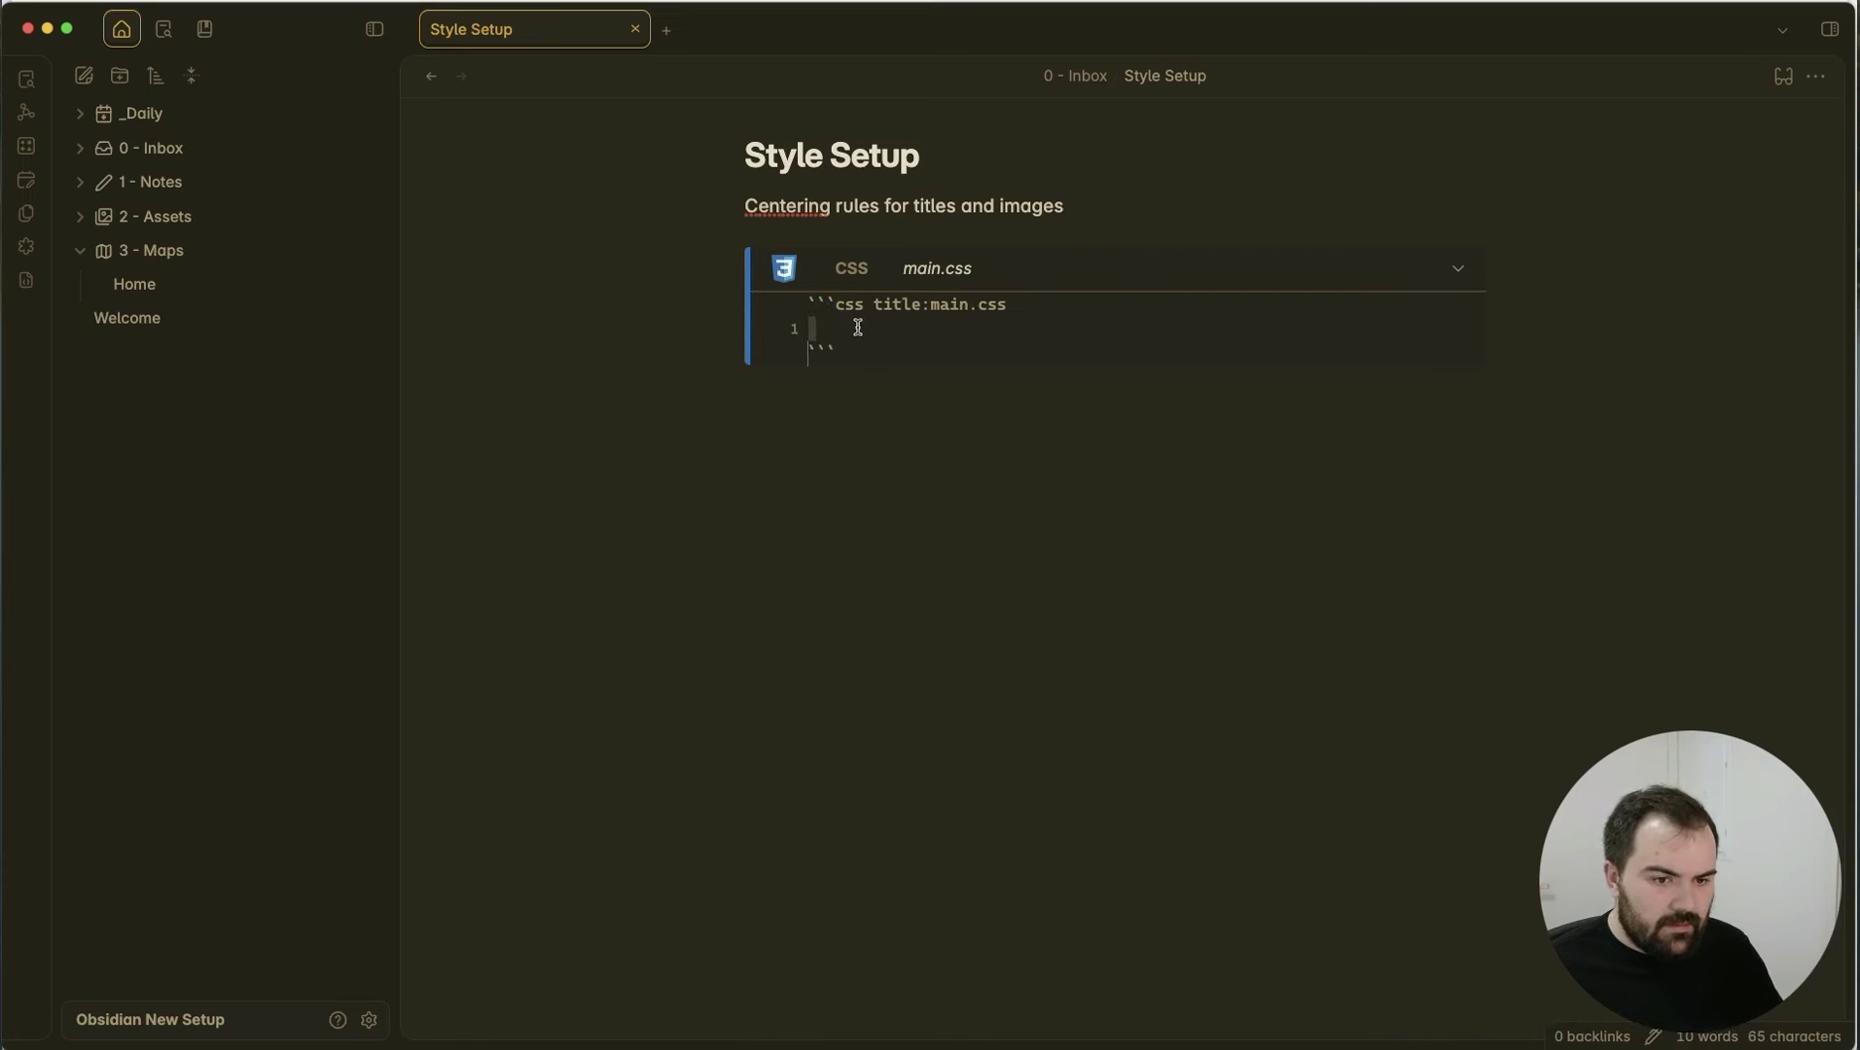
Paste the copied CSS rules as plain text into the main.css code block and remove the blank line before the .center-images rule.
right_click(857, 325)
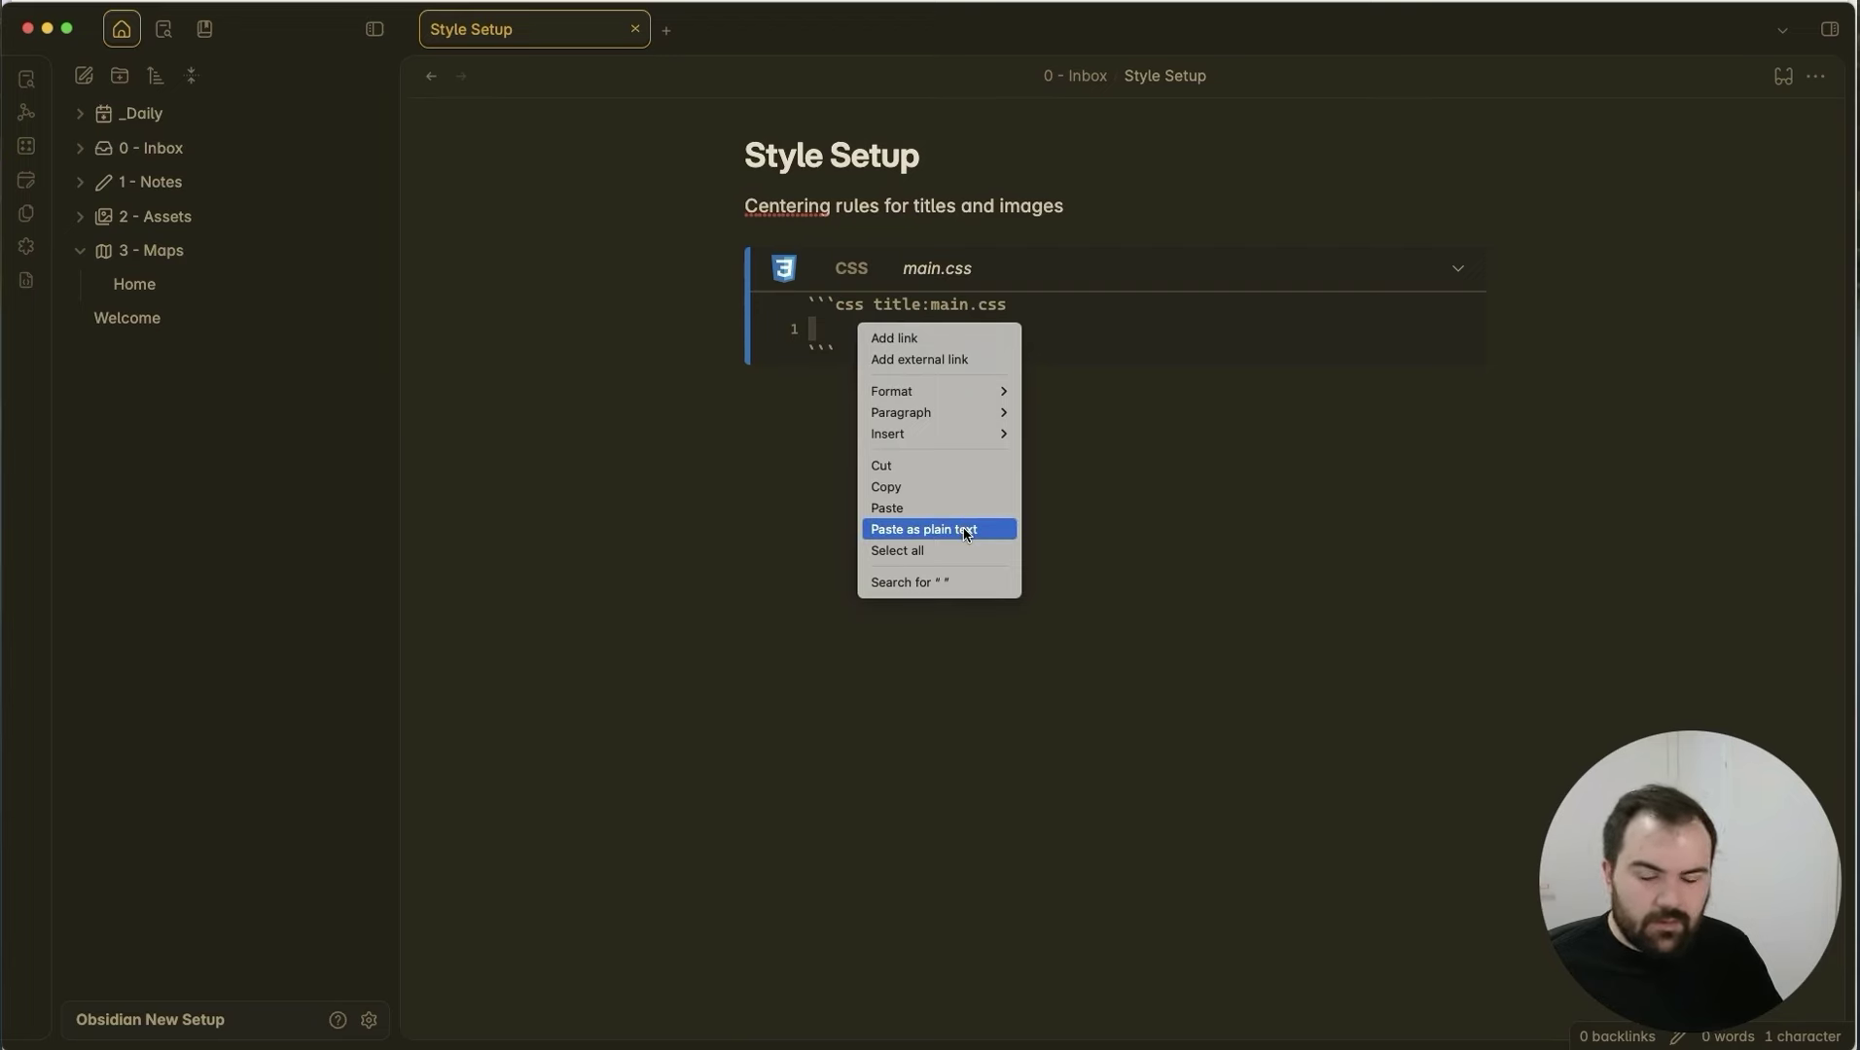
left_click(966, 532)
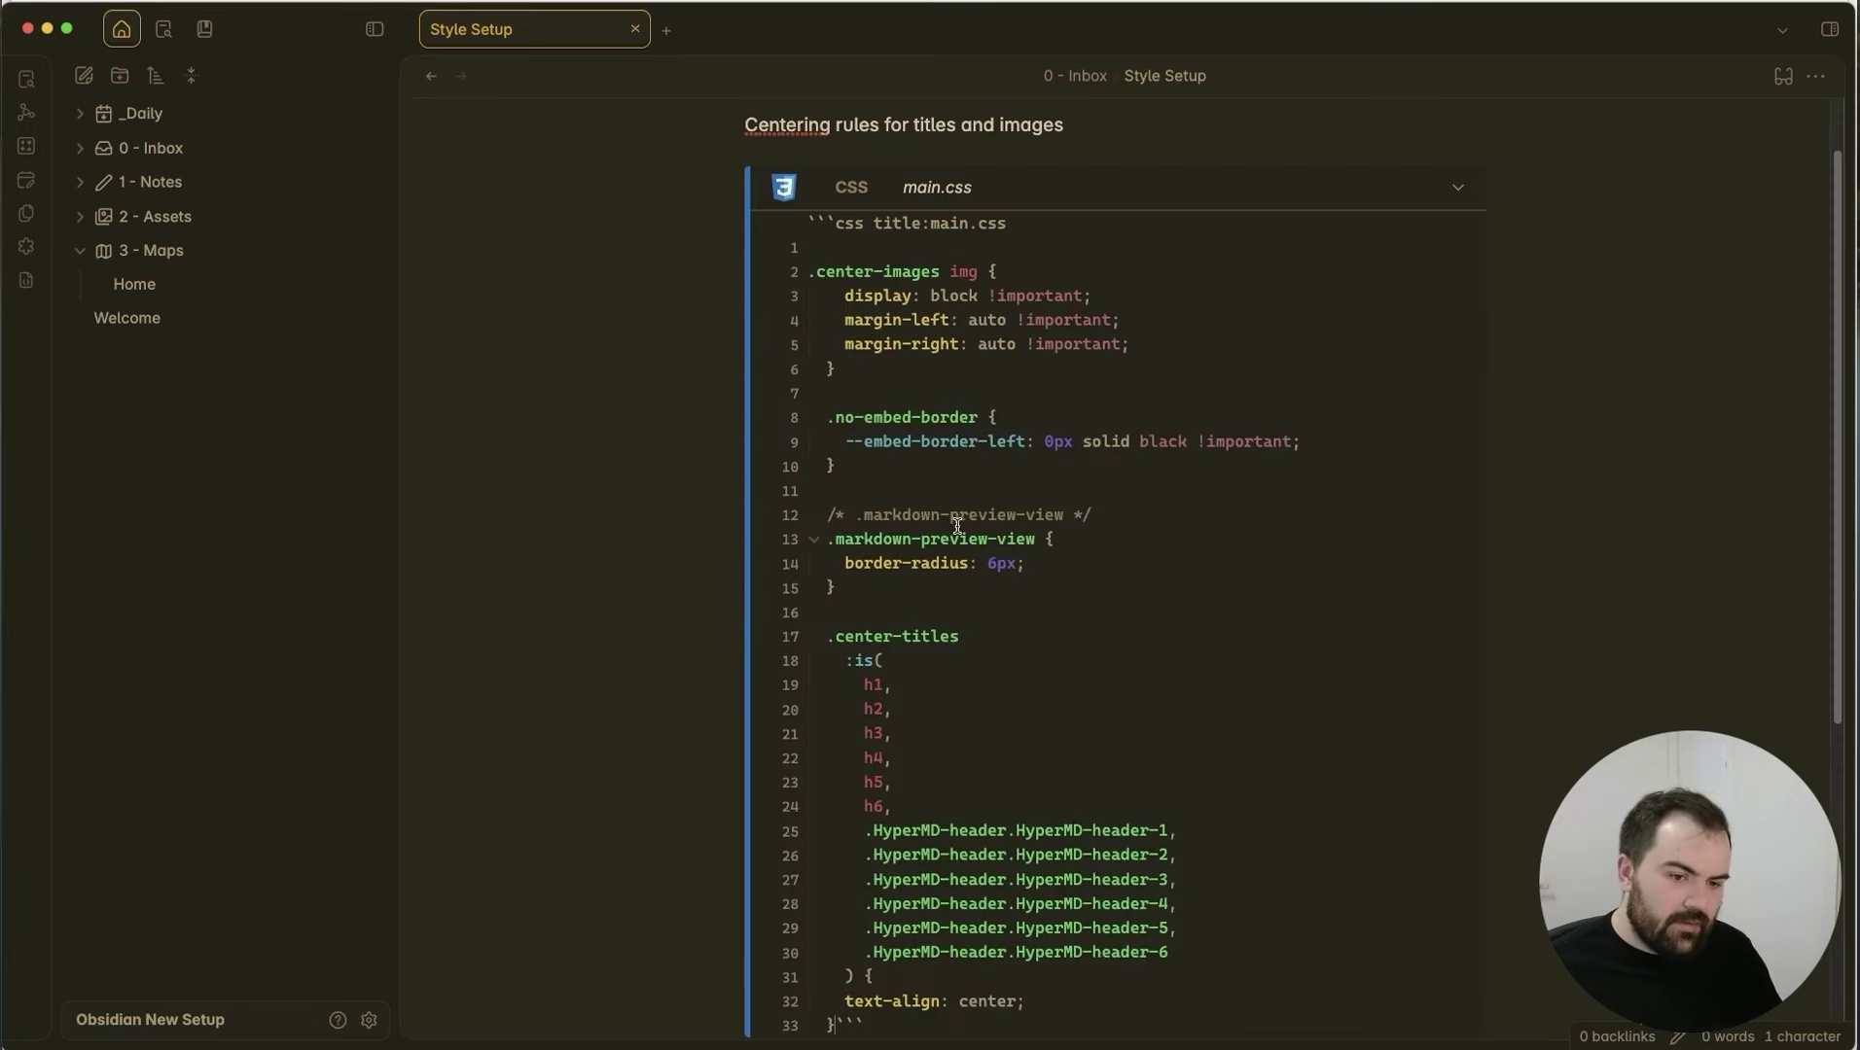
left_click(876, 261)
key("Up")
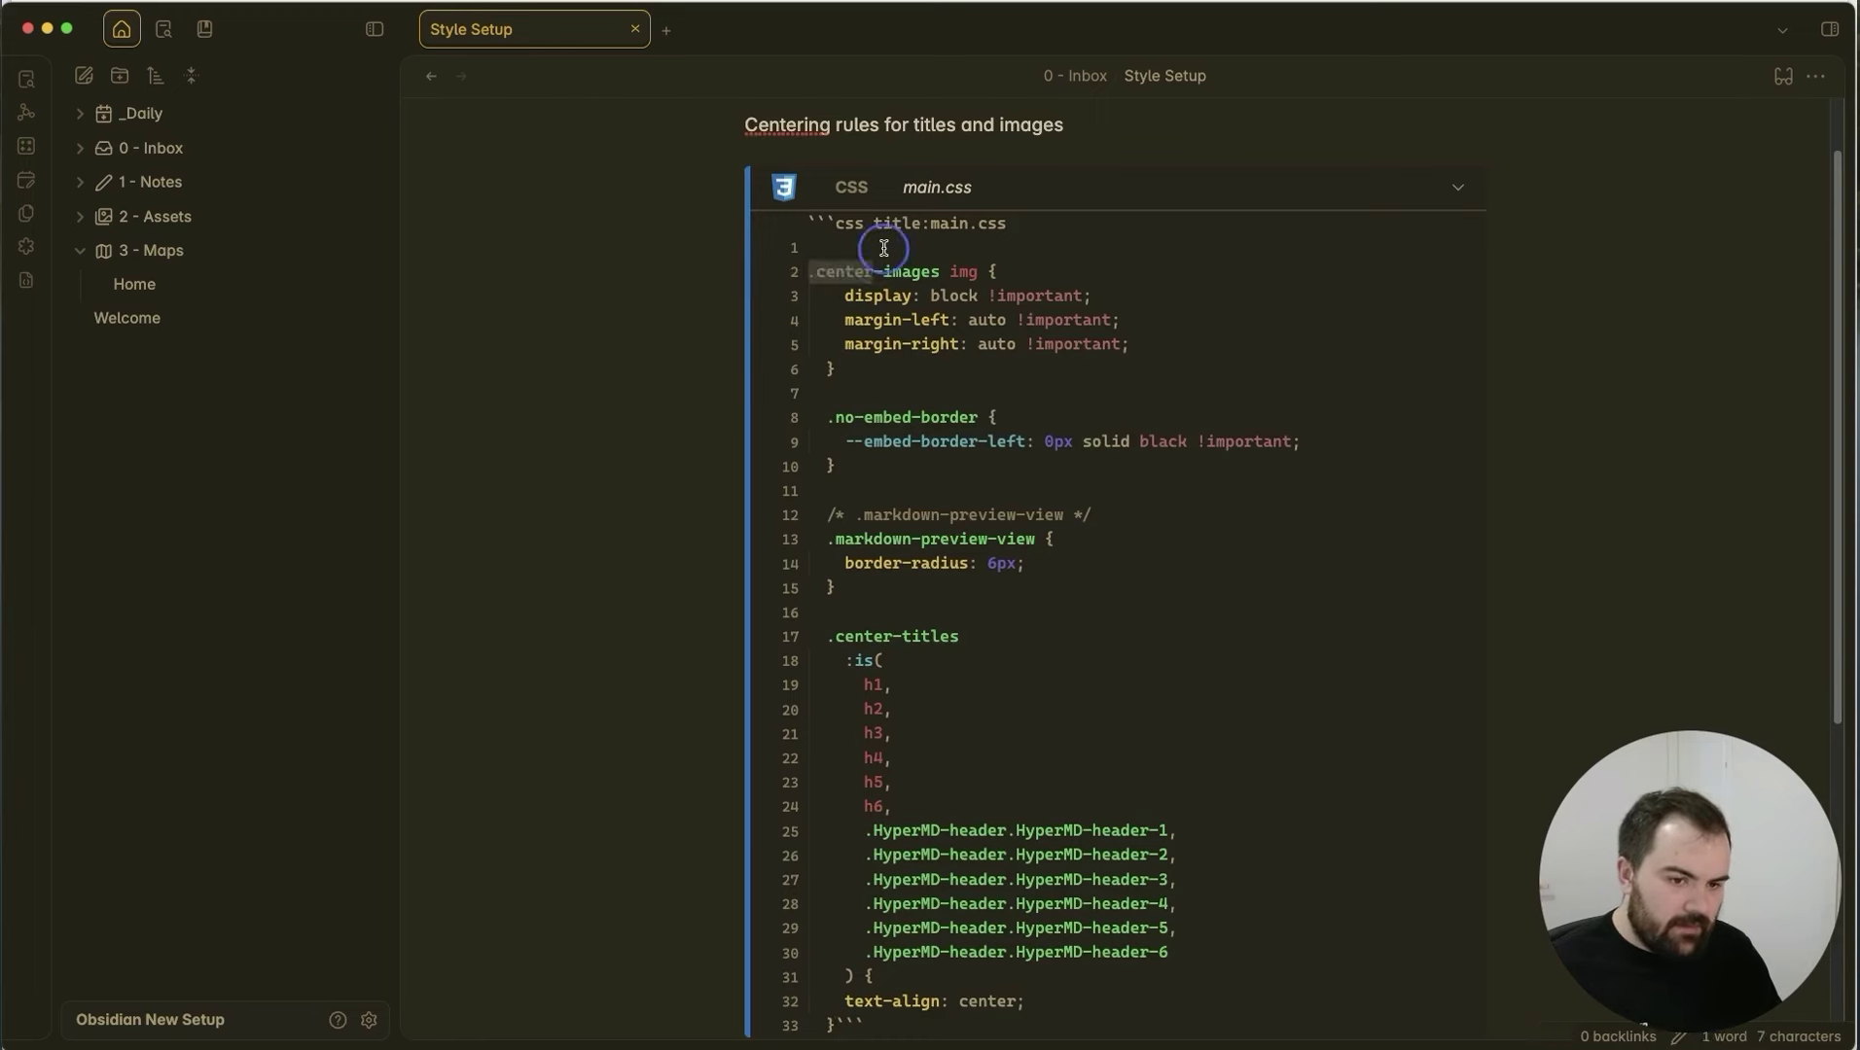
key("BackSpace")
Put the CSS code block's closing fence on its own line after the last rule.
scroll(895, 608, "down", 5)
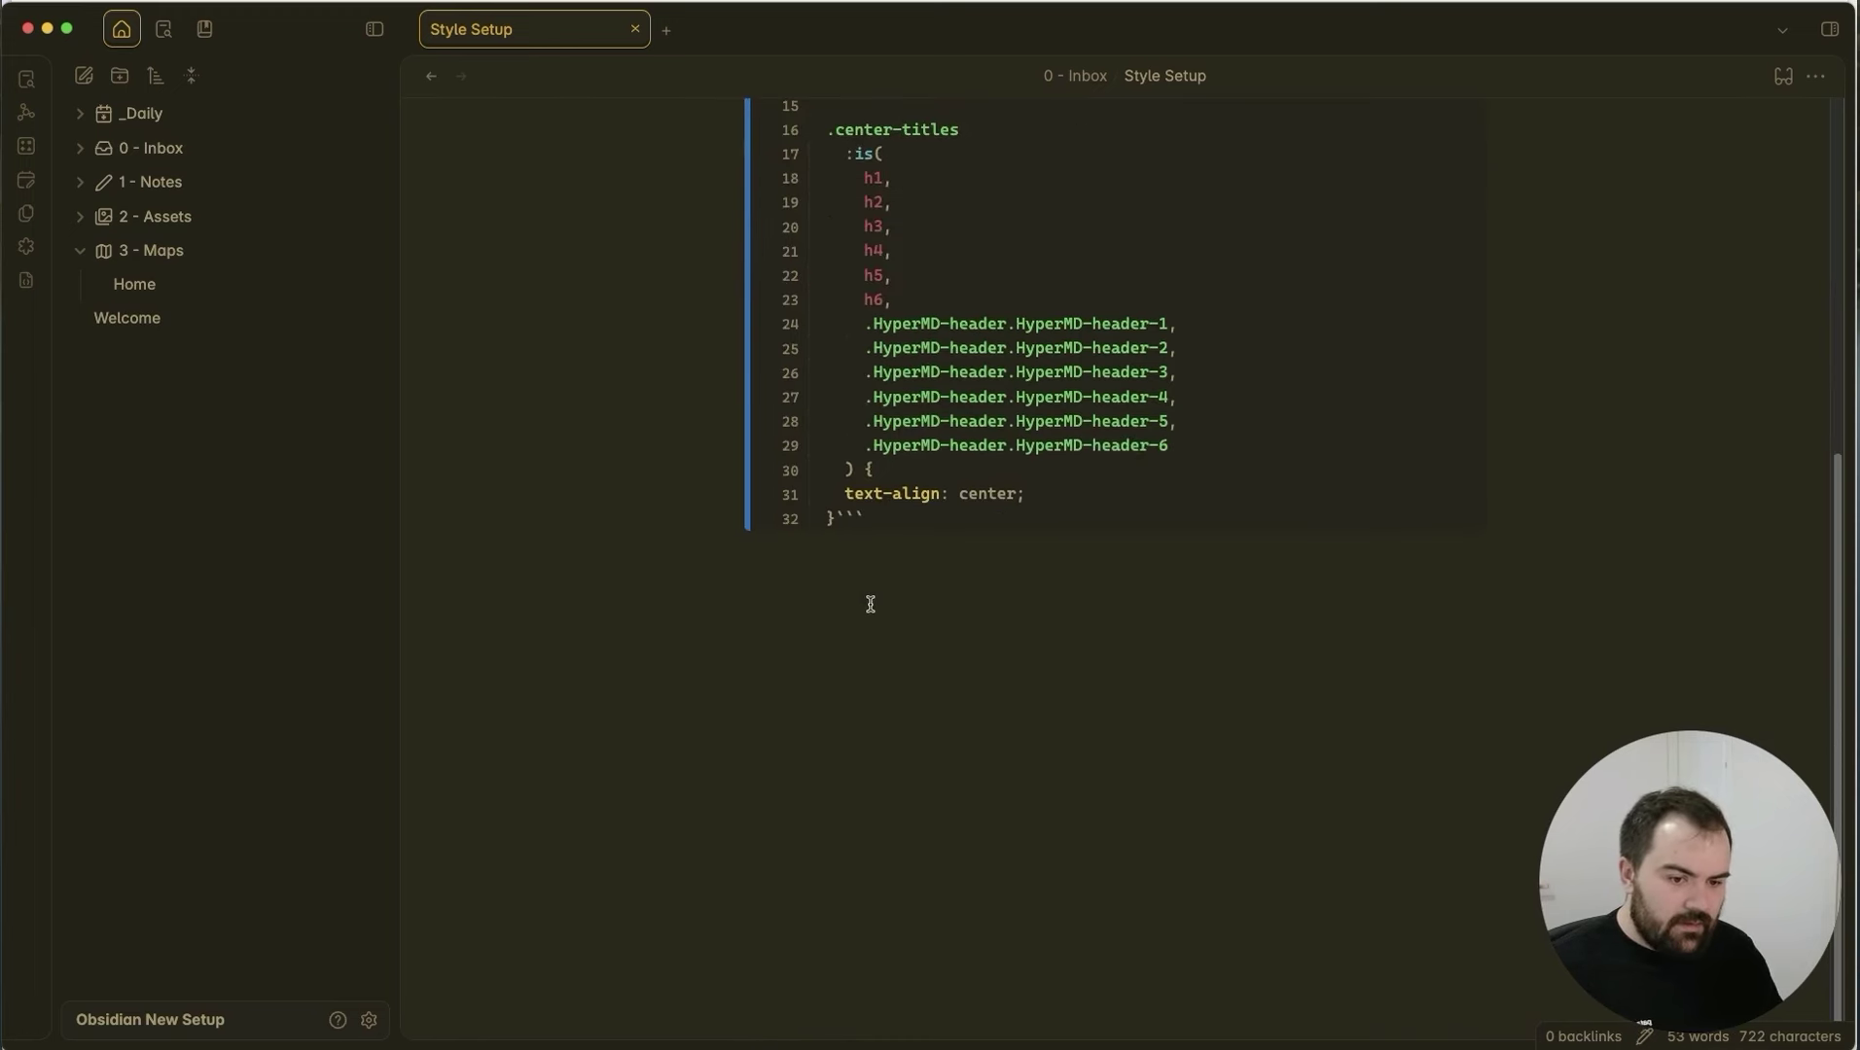
left_click(838, 516)
key("Return")
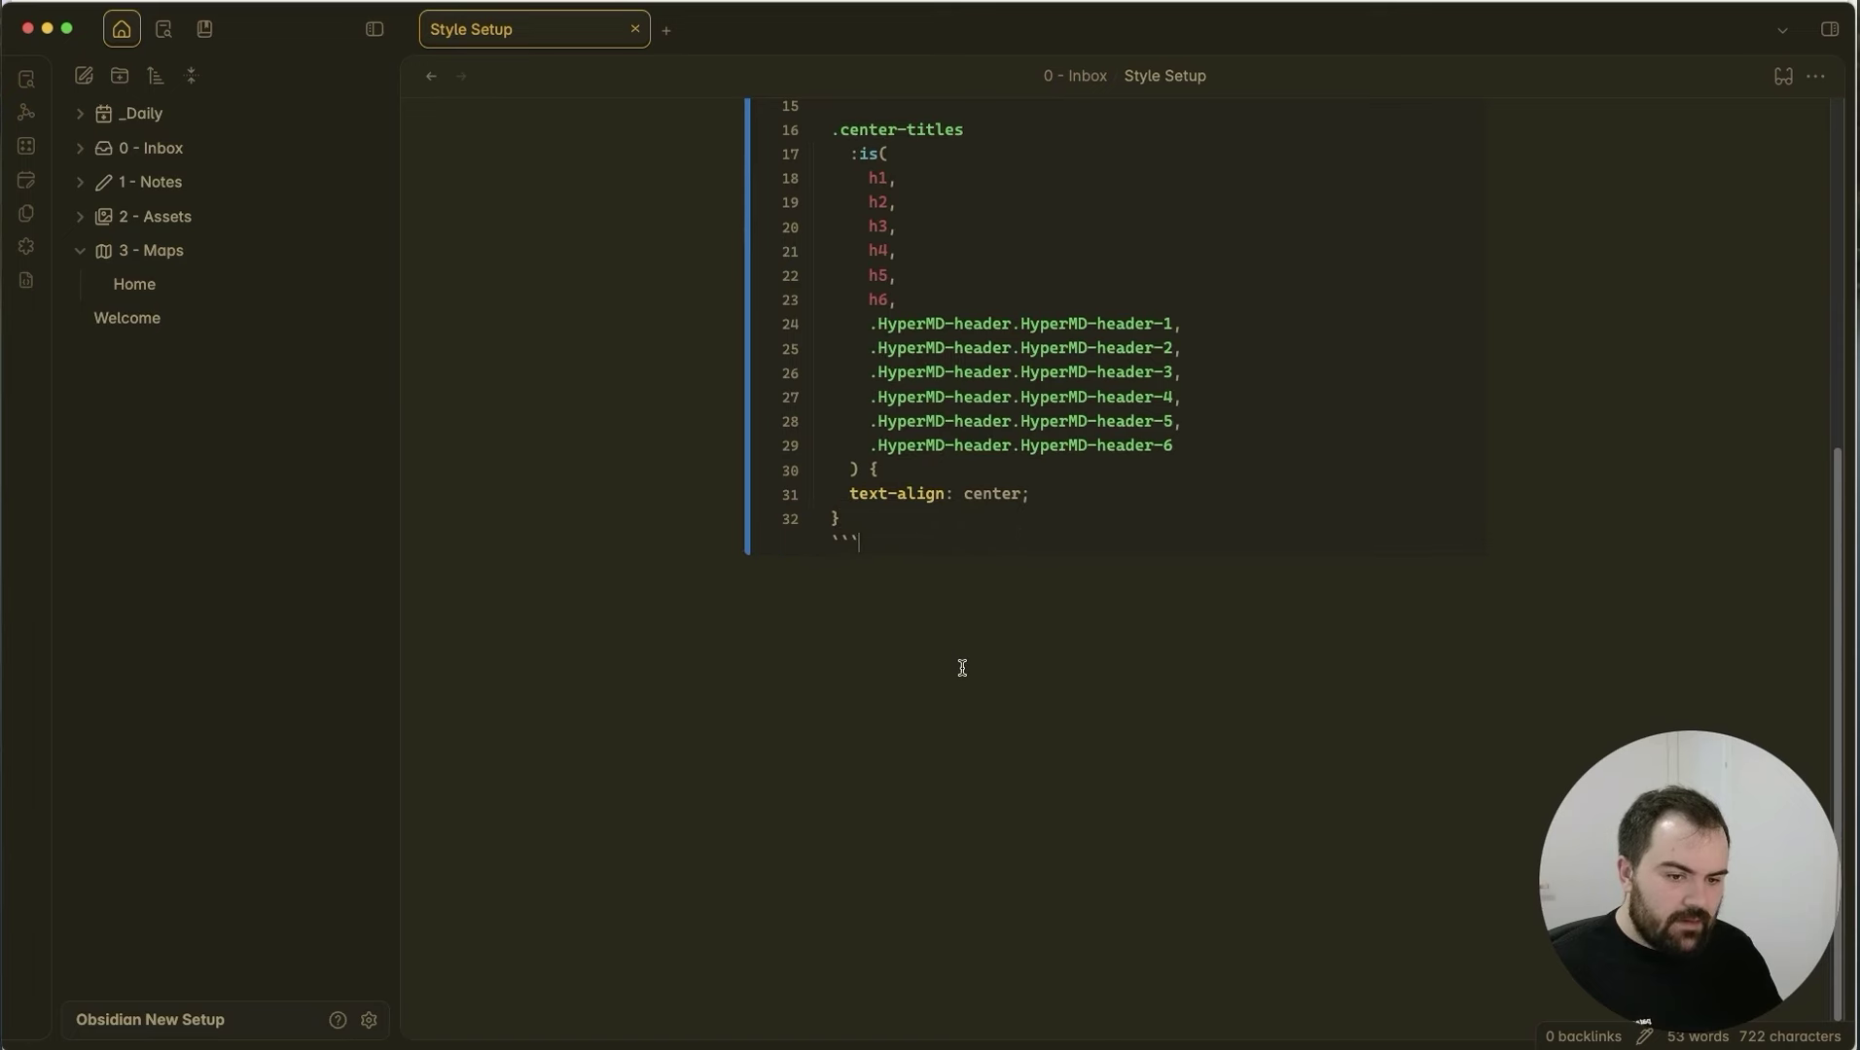
scroll(947, 661, "up", 3)
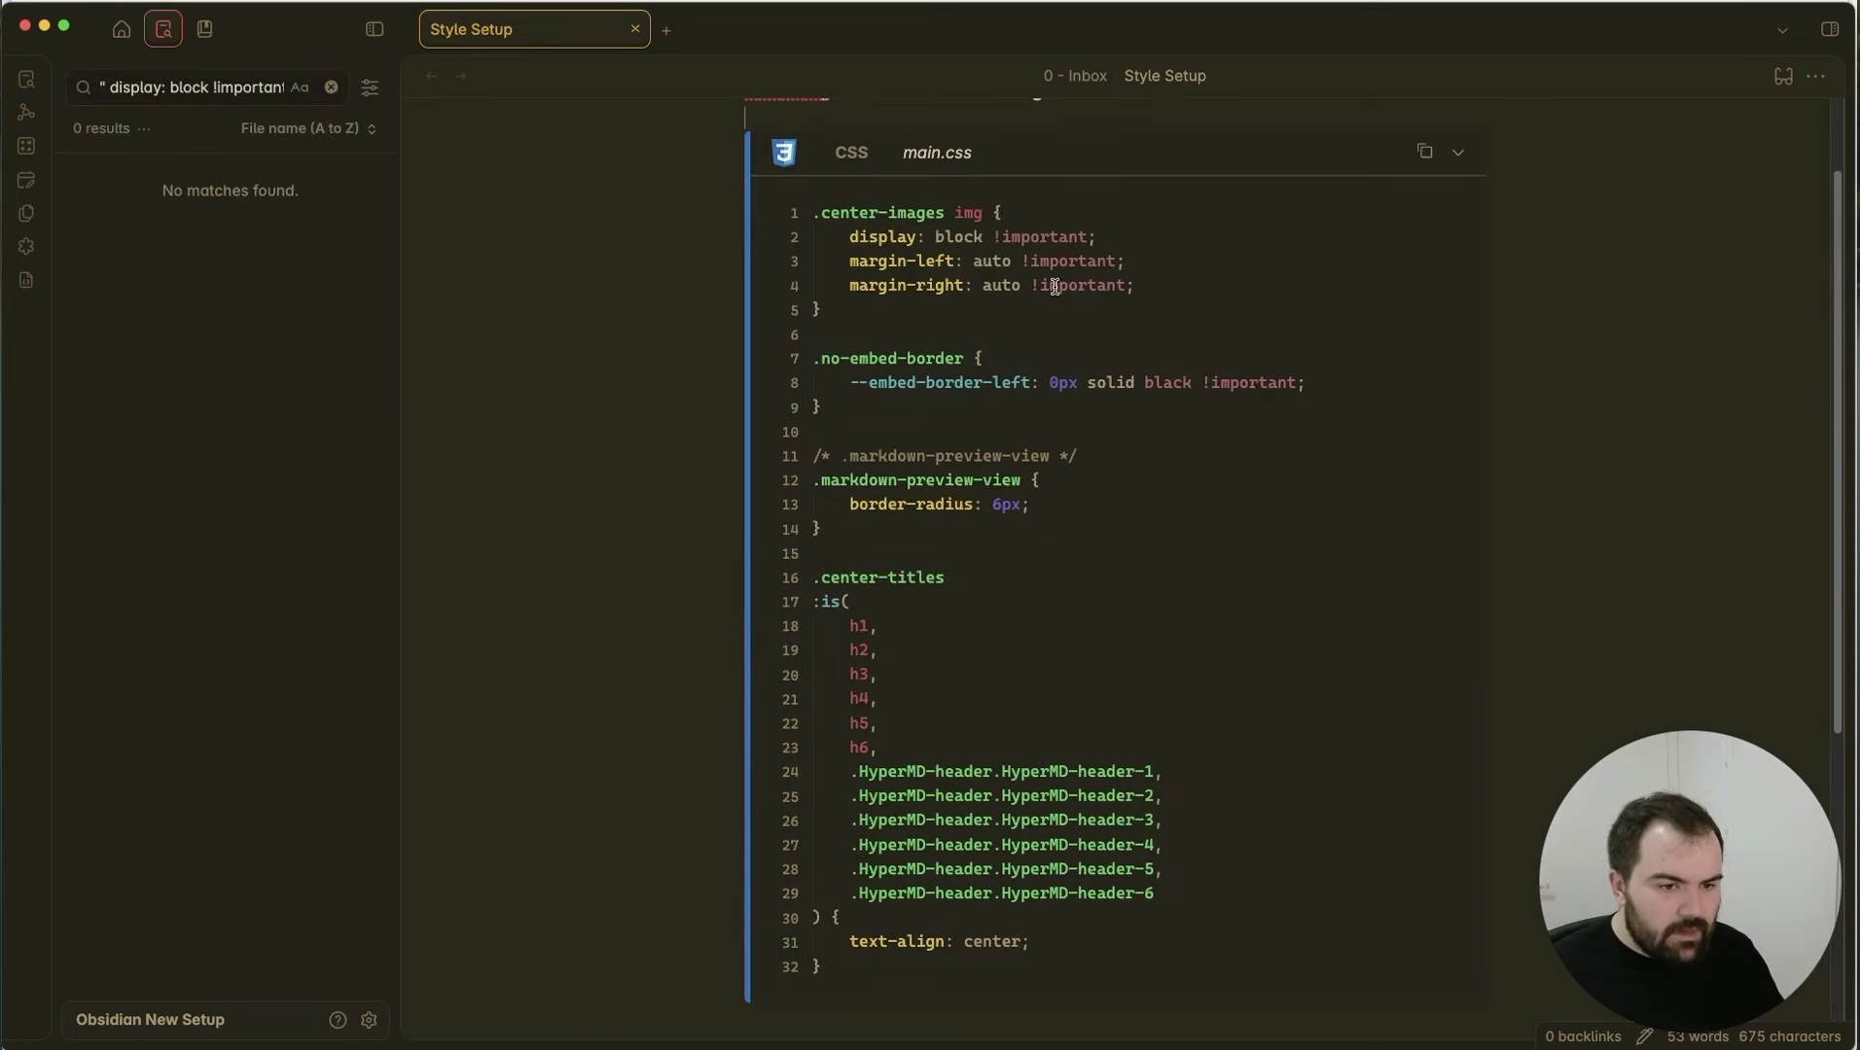
scroll(885, 304, "down", 1)
scroll(885, 304, "up", 2)
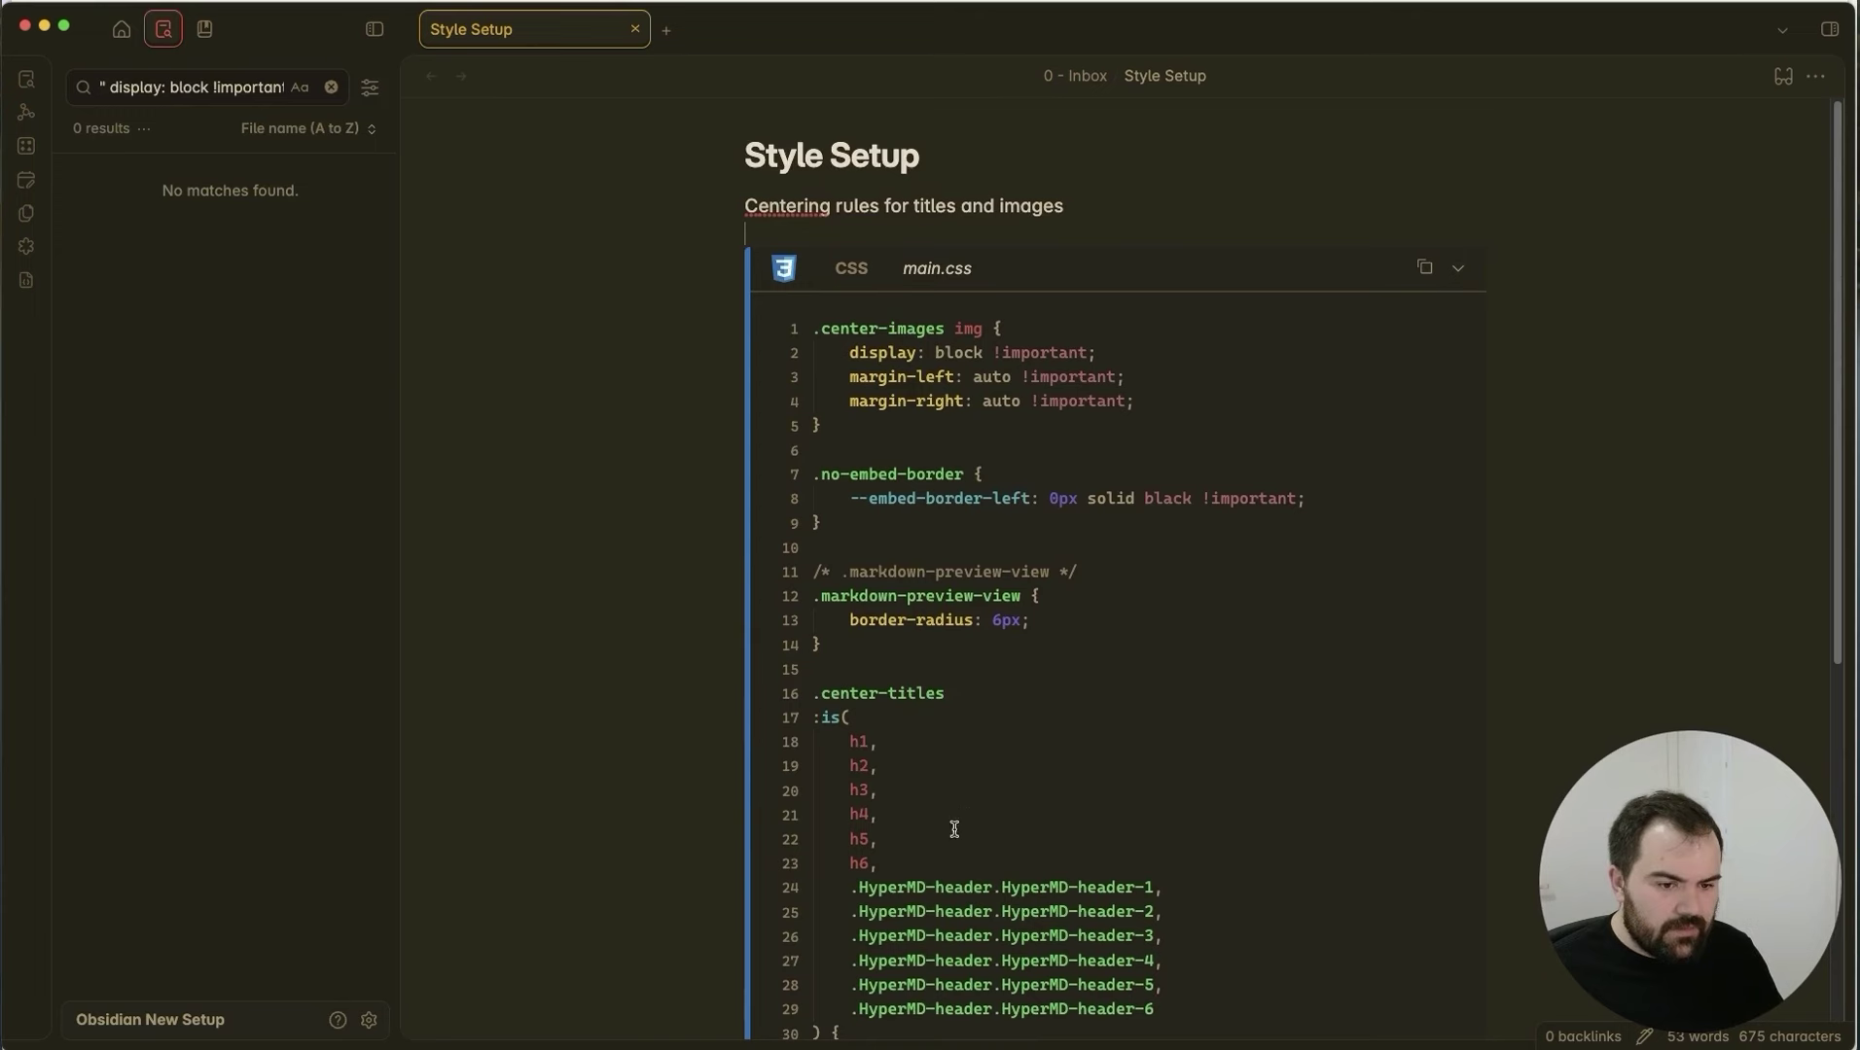
Open the Home note in the 3 - Maps folder and check its cssclasses property.
left_click(122, 29)
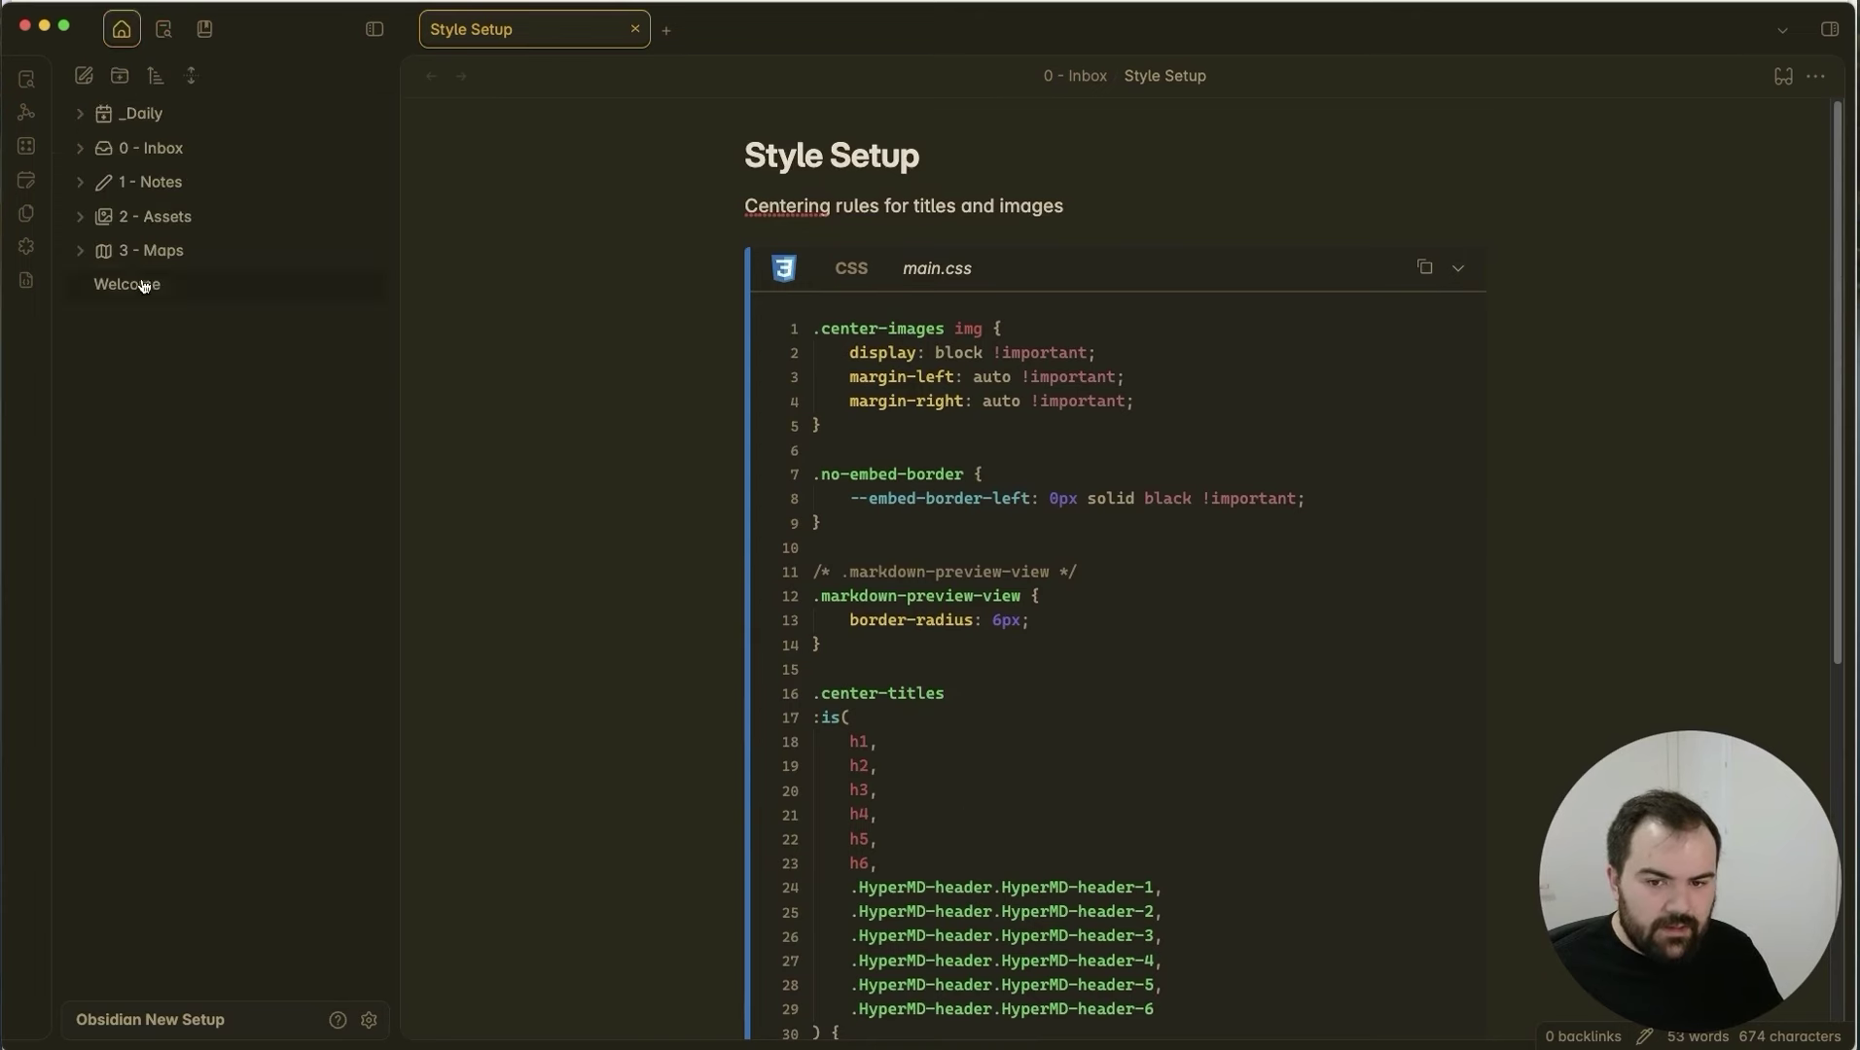
left_click(157, 147)
left_click(149, 147)
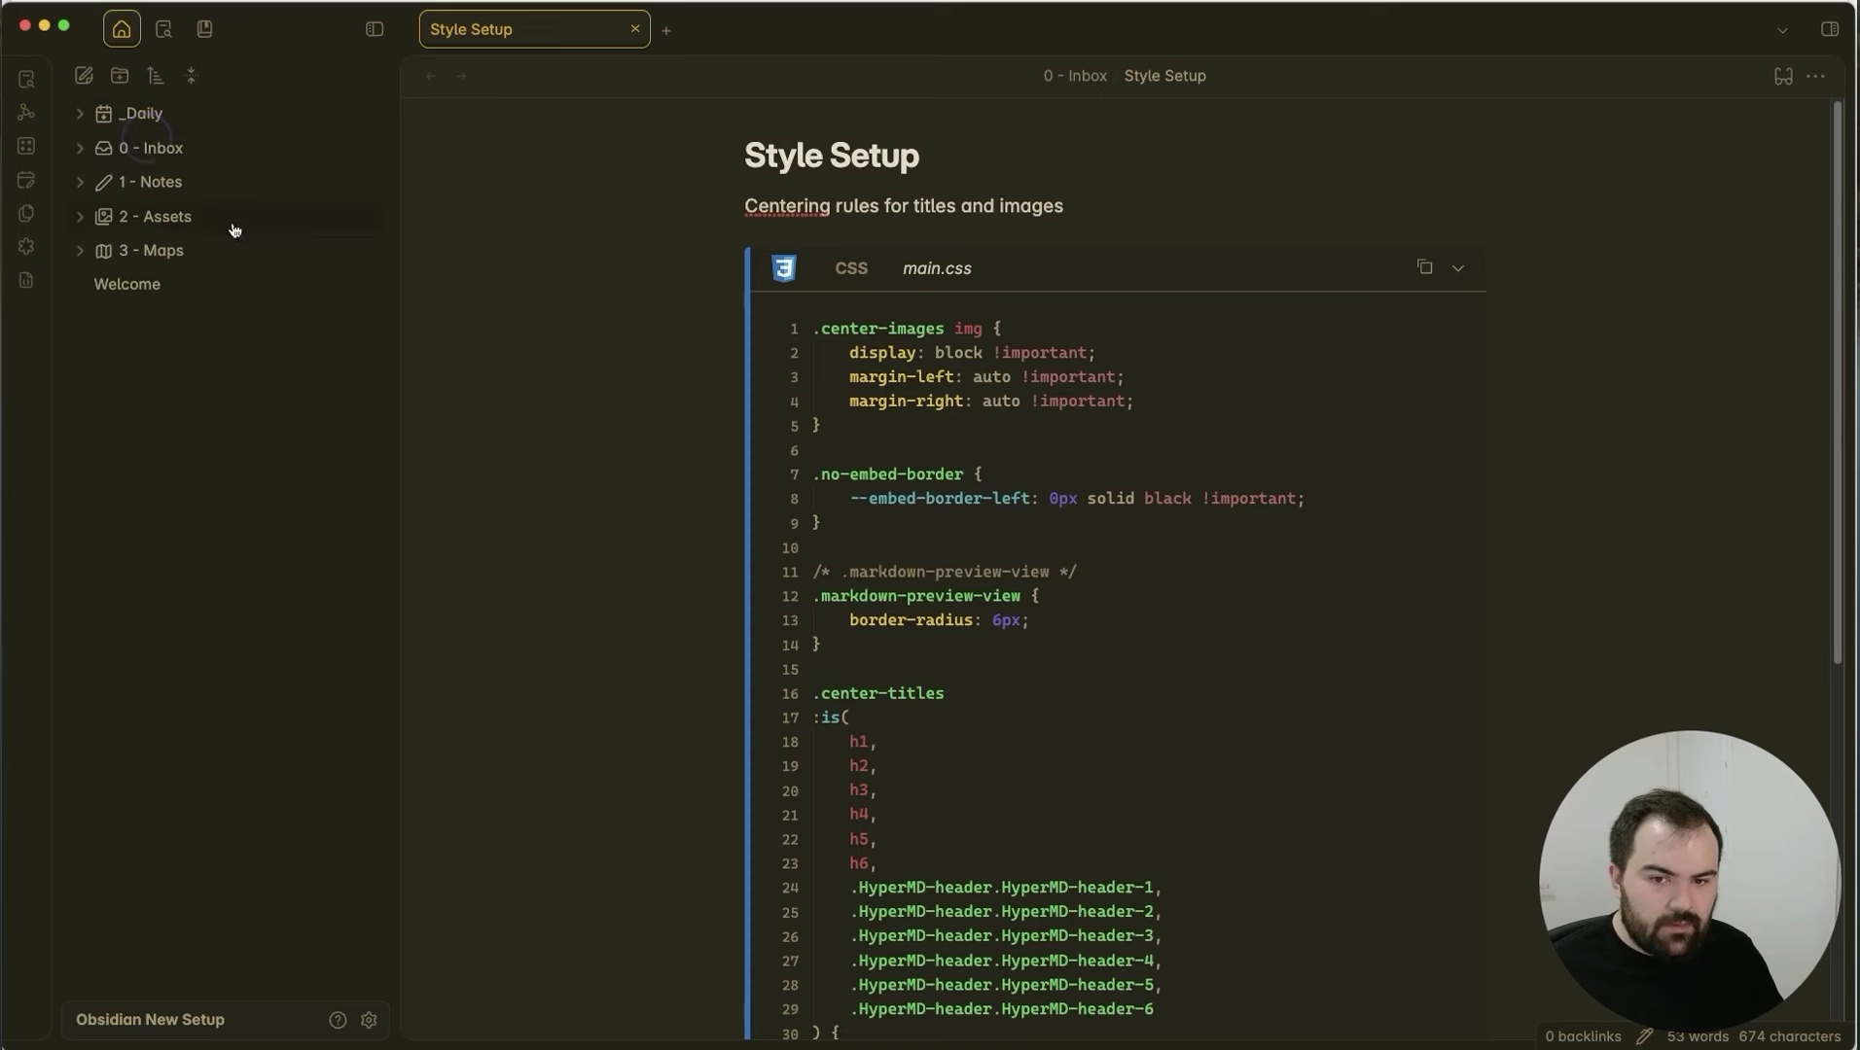
left_click(172, 250)
left_click(173, 284)
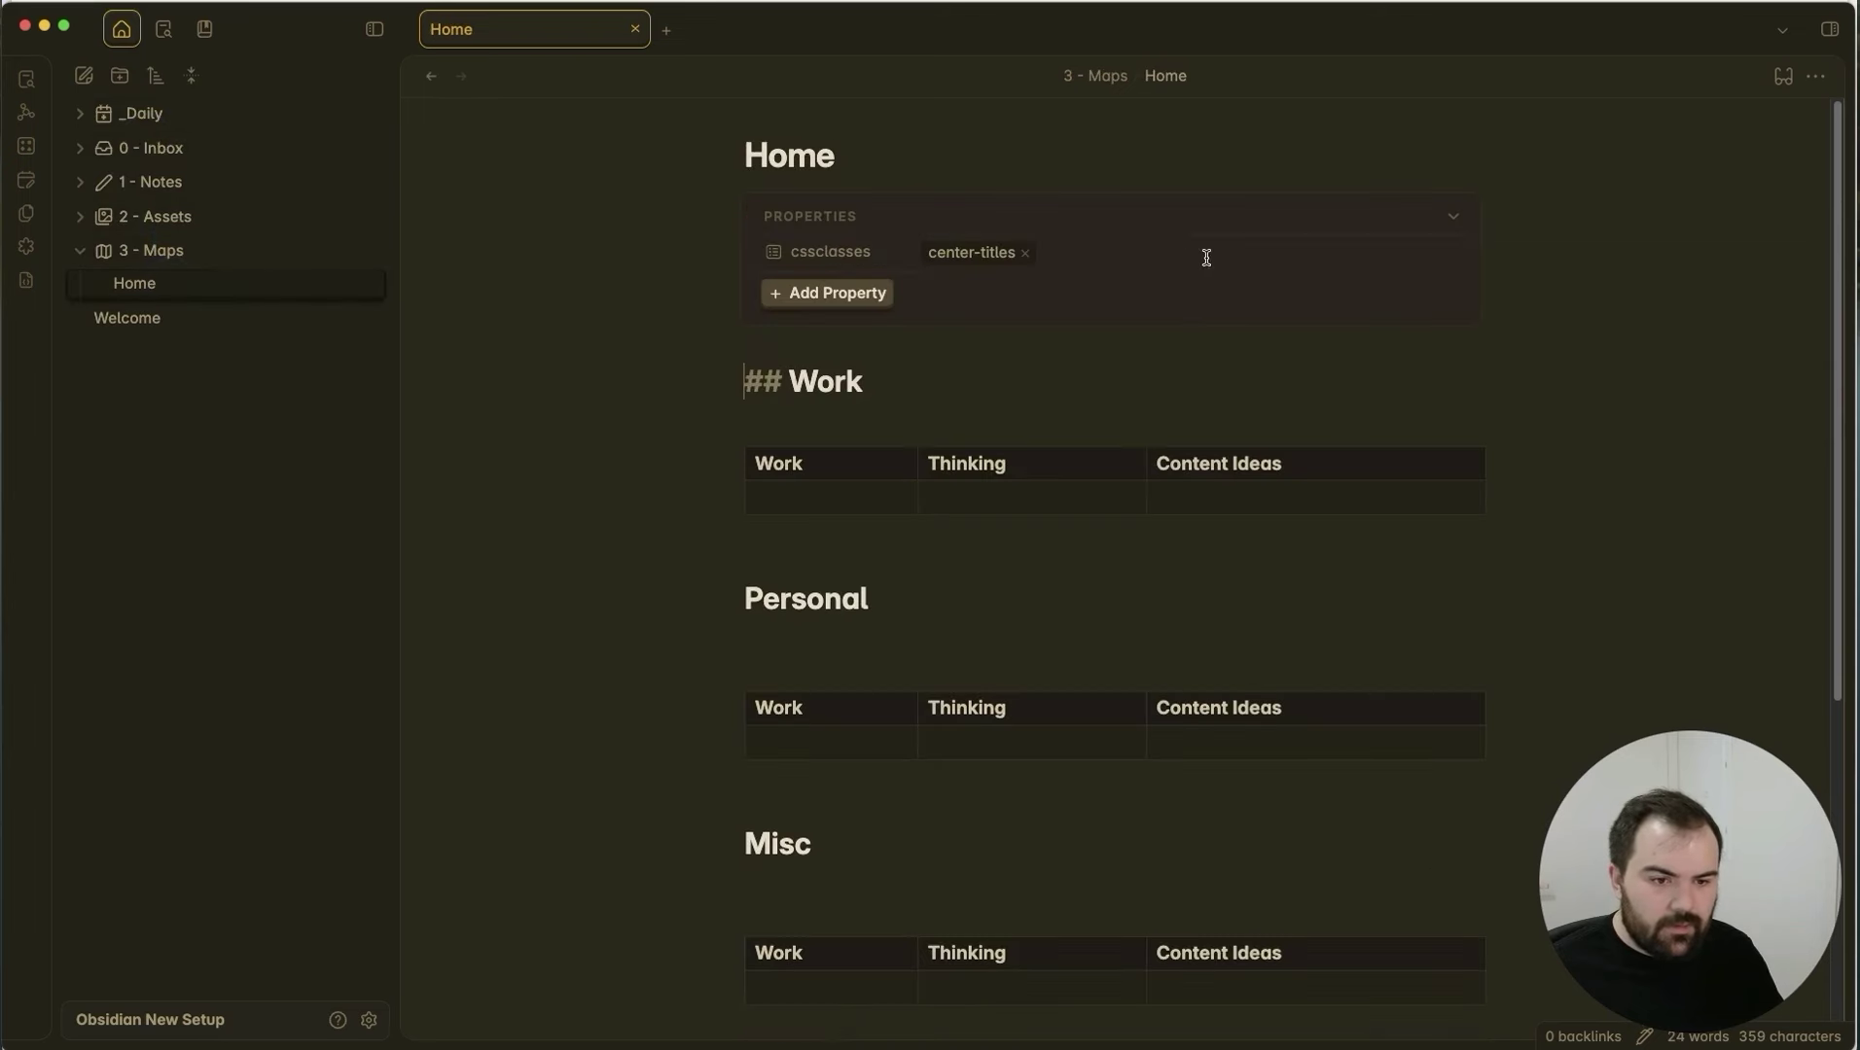
left_click(1046, 258)
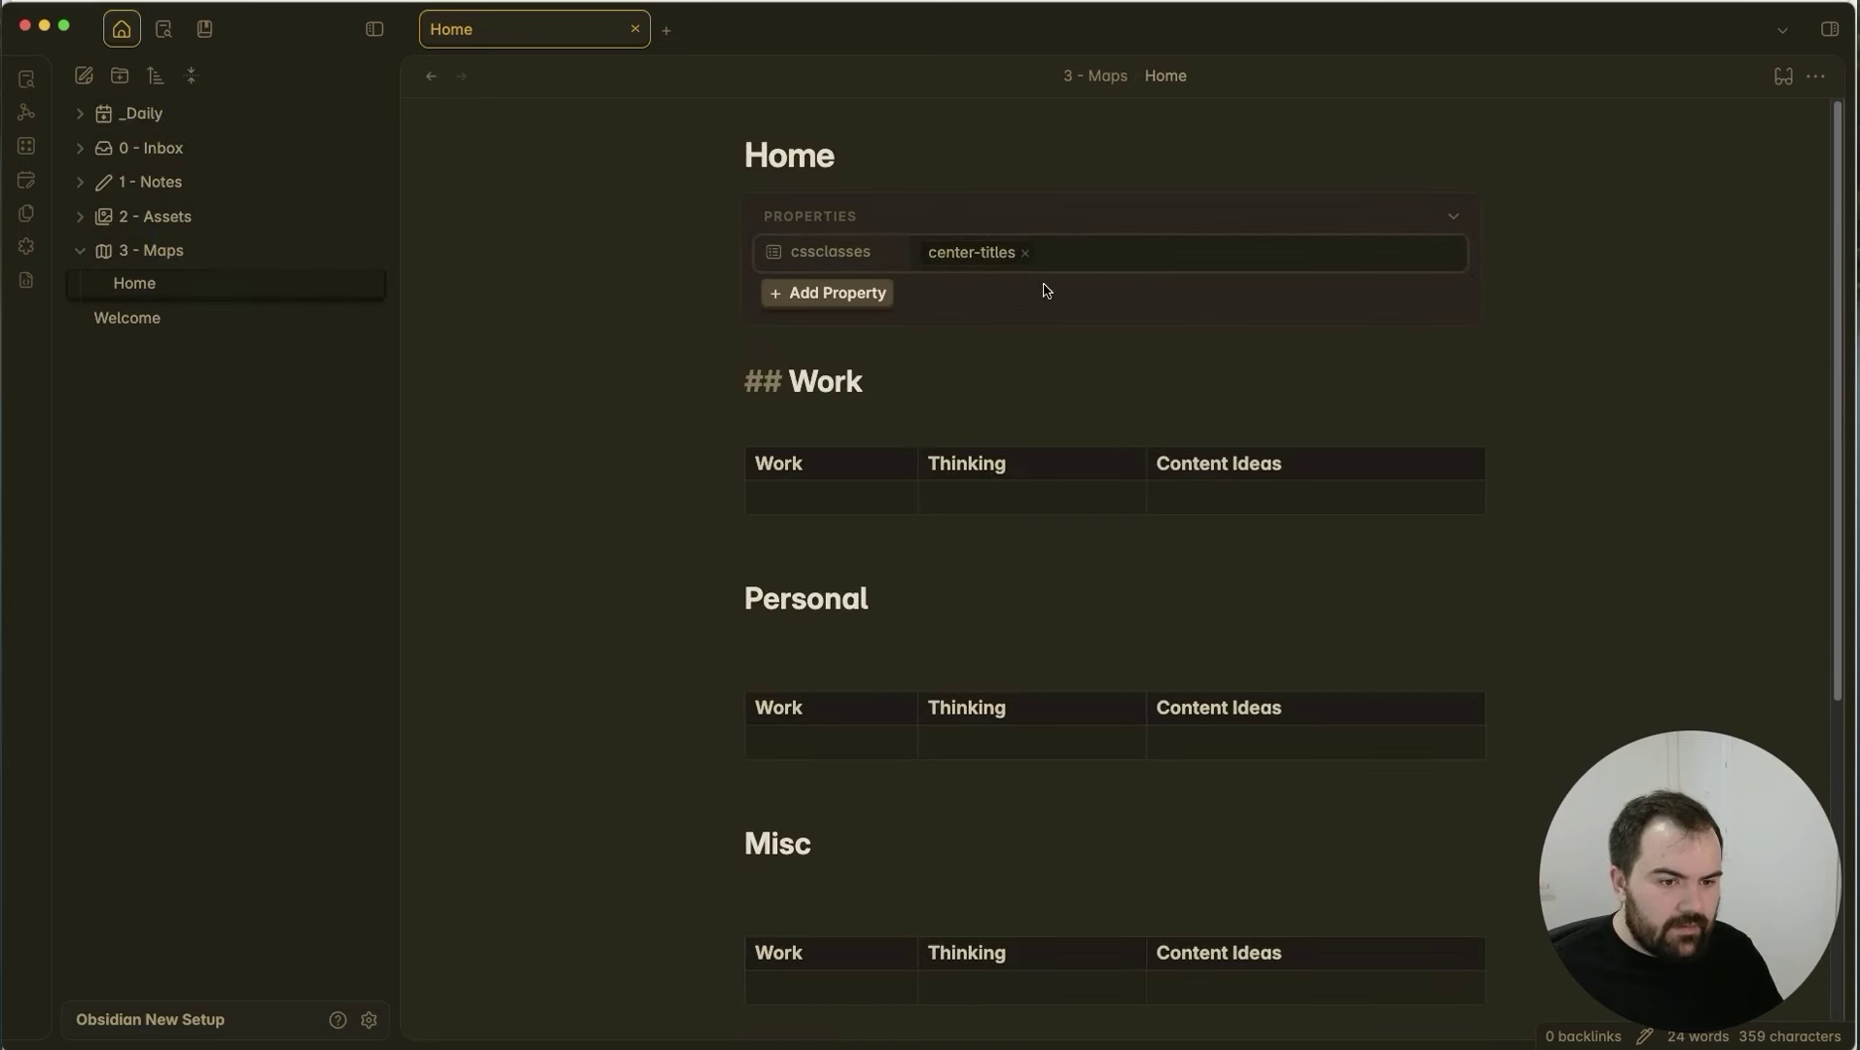
Change the CSS code block's title in the Style Setup note to .obsidian/snippets/main.css.
left_click(1074, 422)
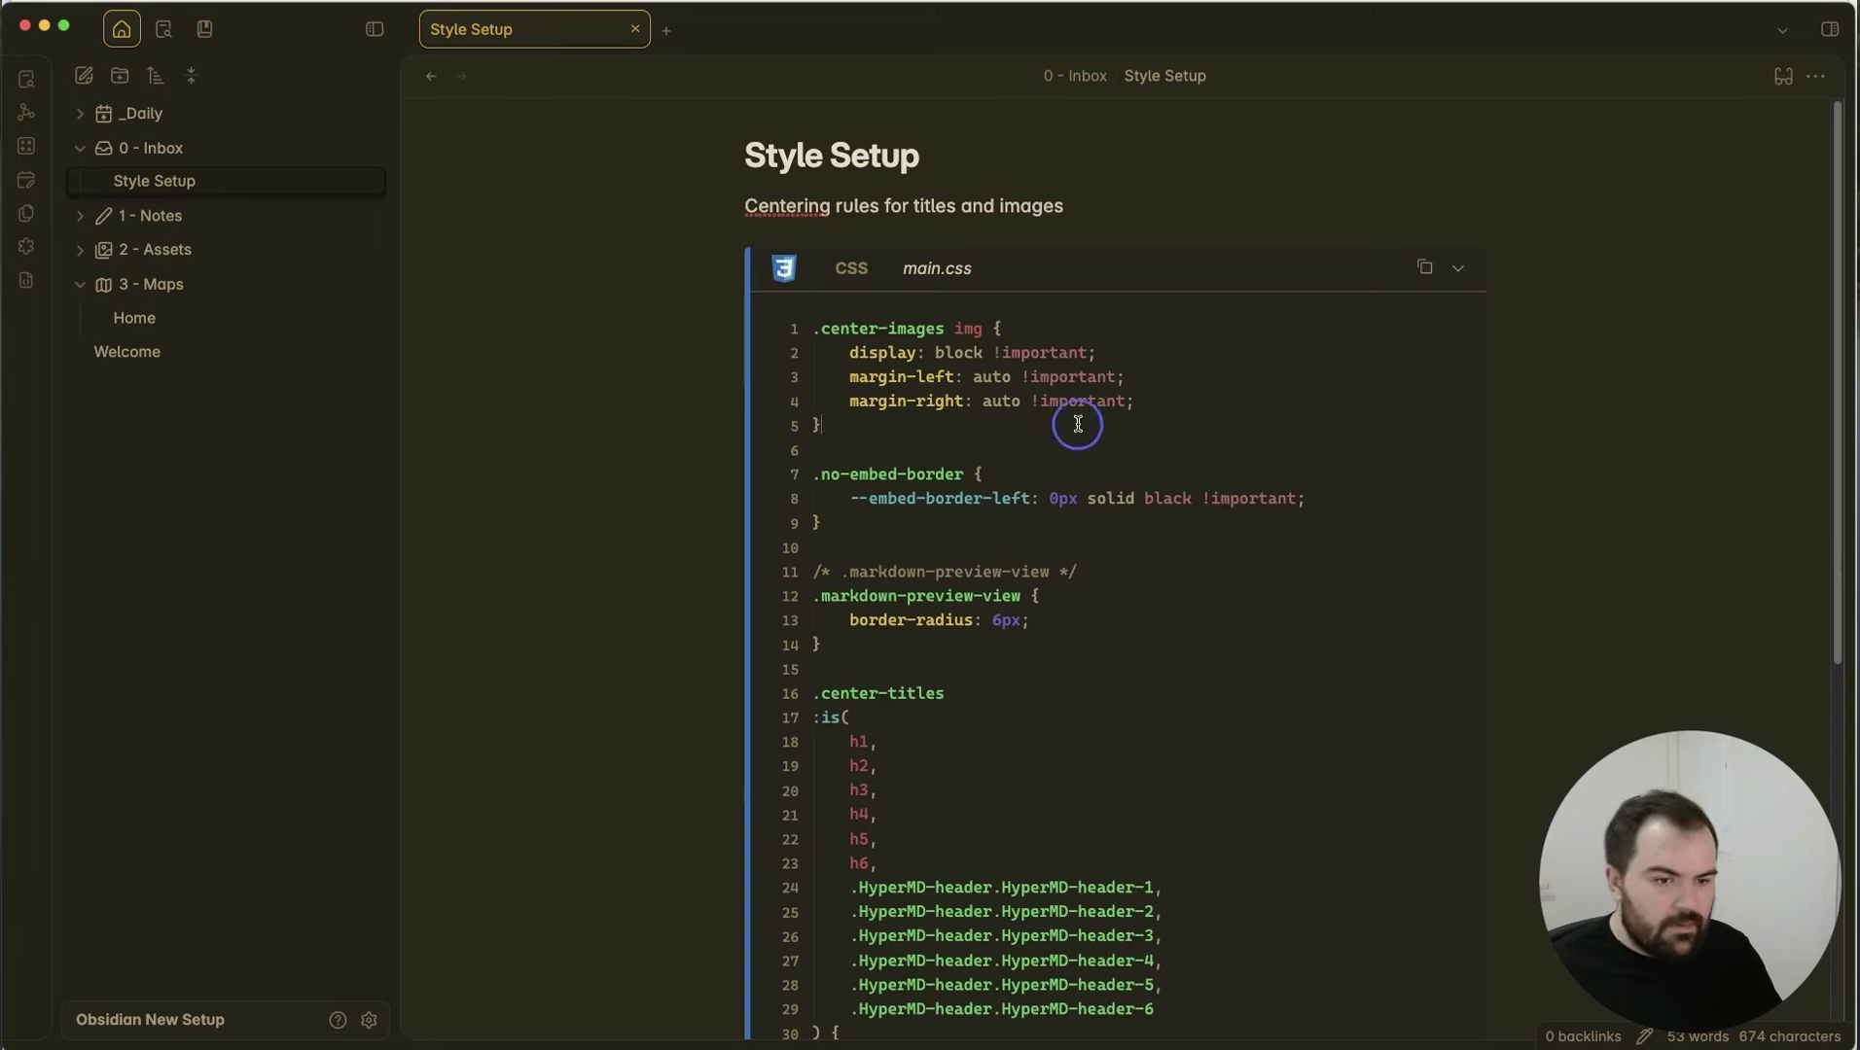
left_click(951, 280)
double_click(935, 272)
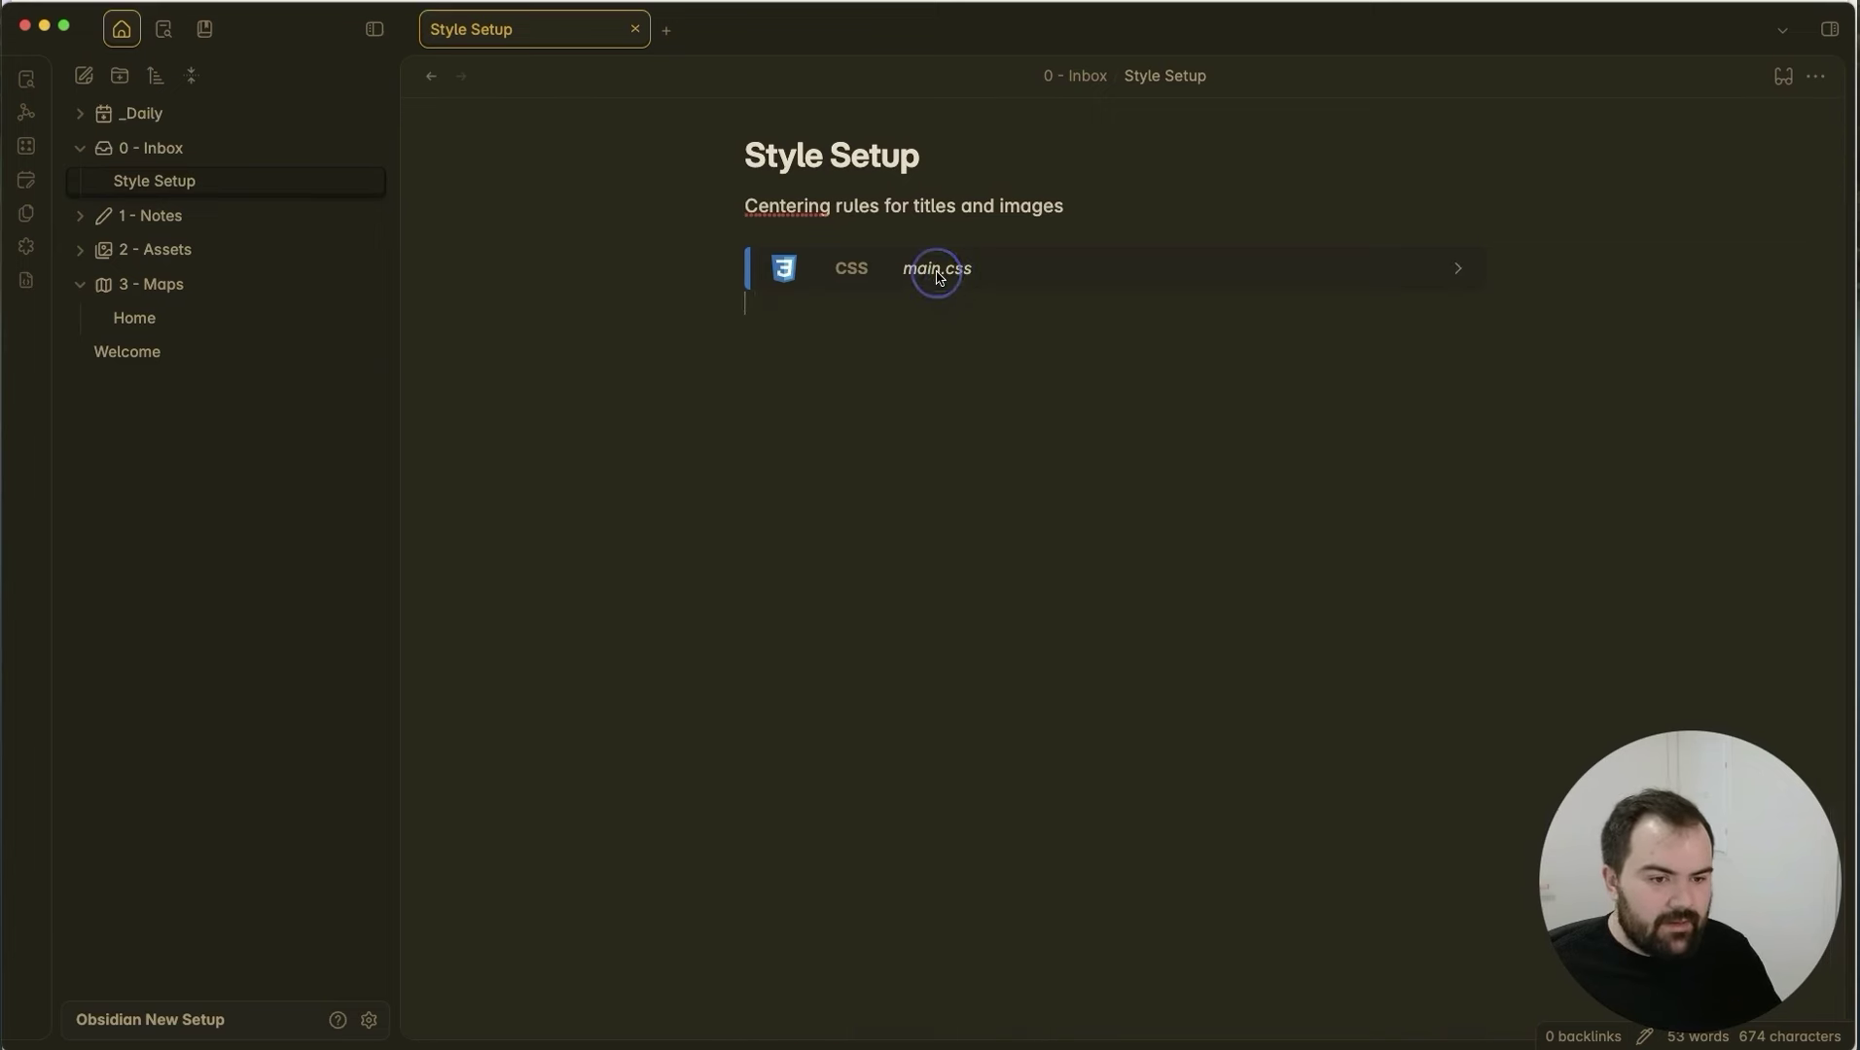
left_click(949, 284)
left_click(938, 274)
left_click(924, 274)
triple_click(934, 307)
key("Right")
key("alt+Left")
type(".obsidi")
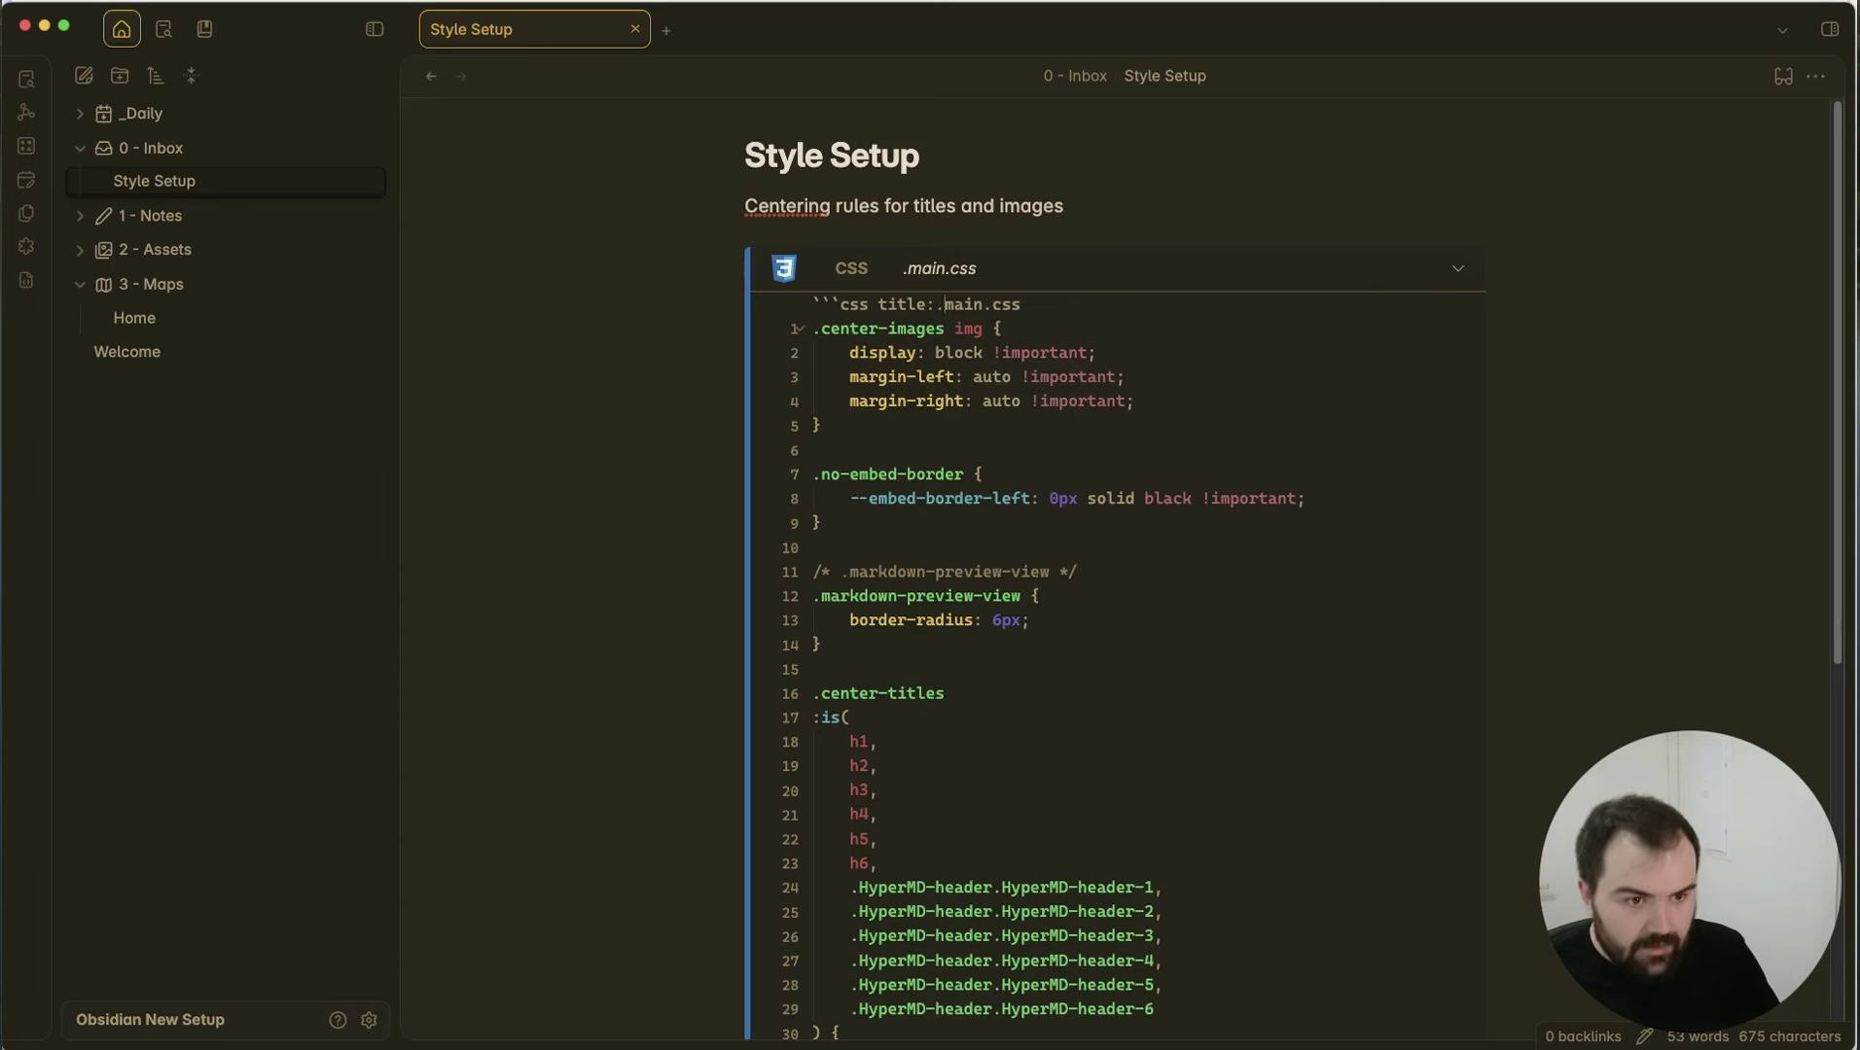
type("an/snipp")
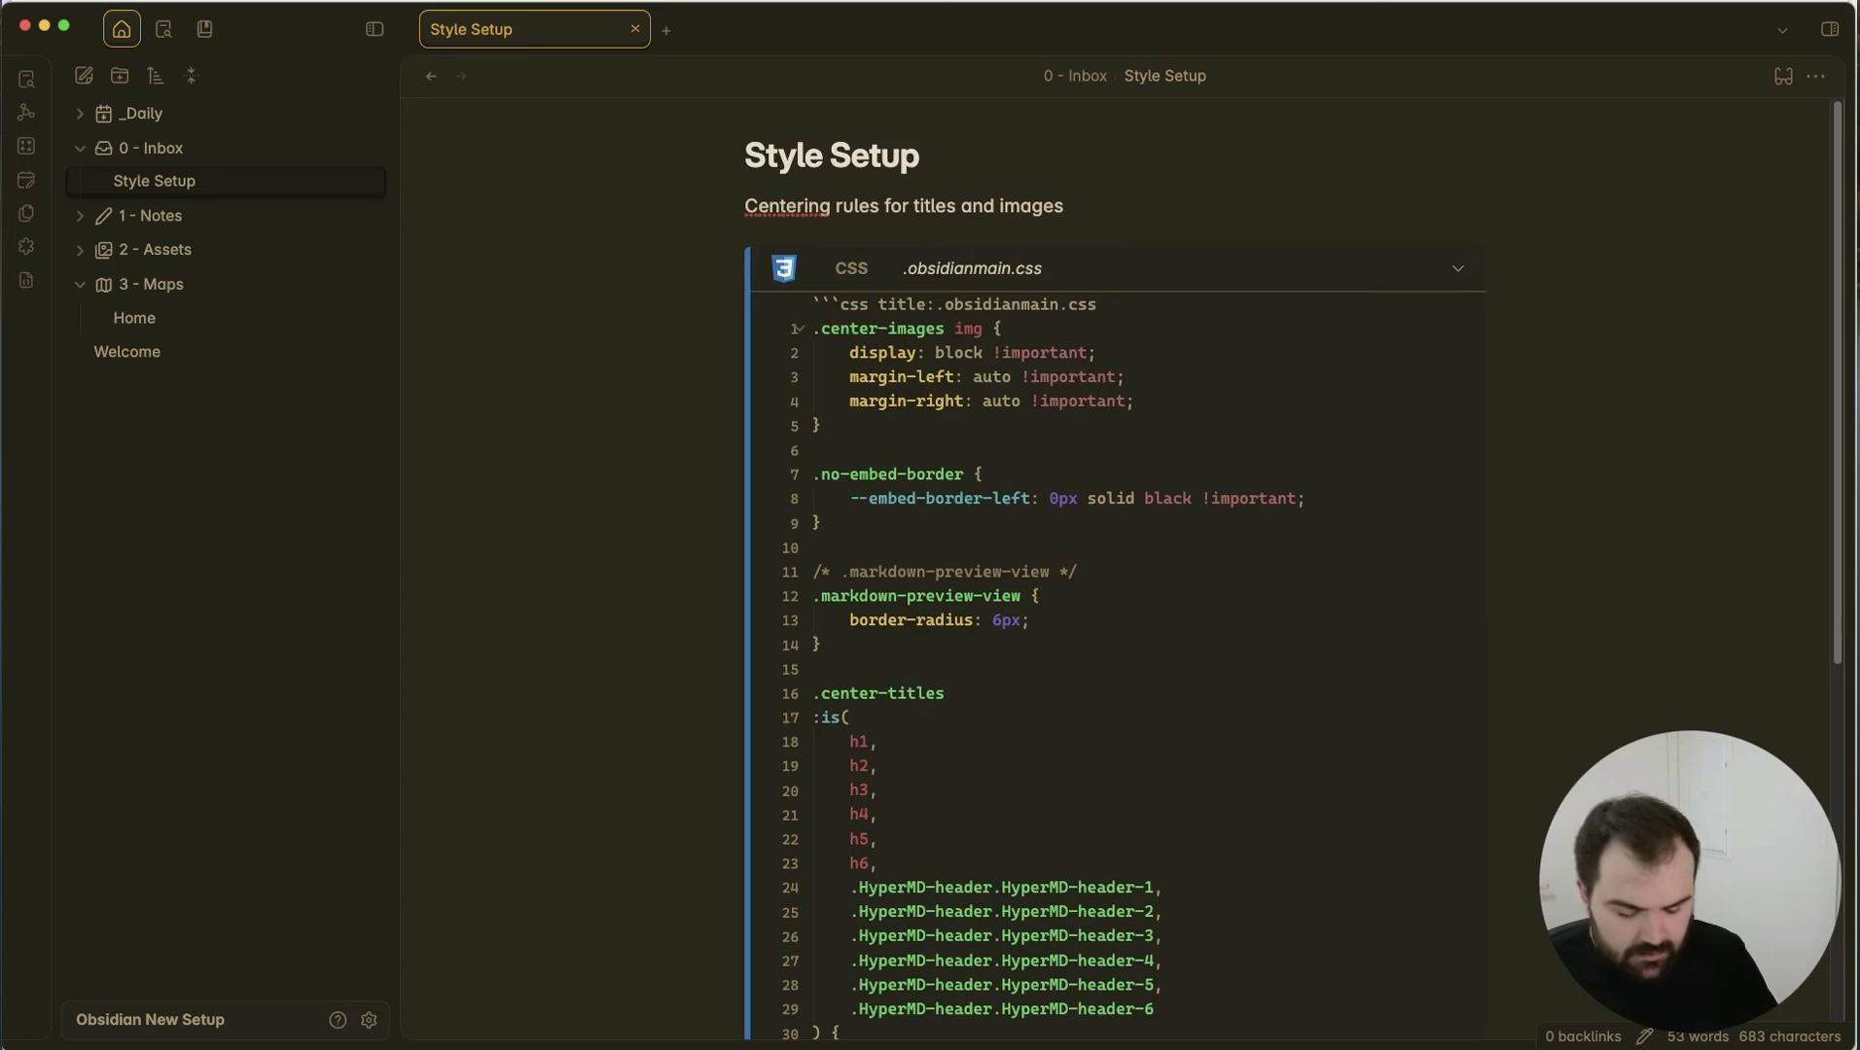
type("ets/")
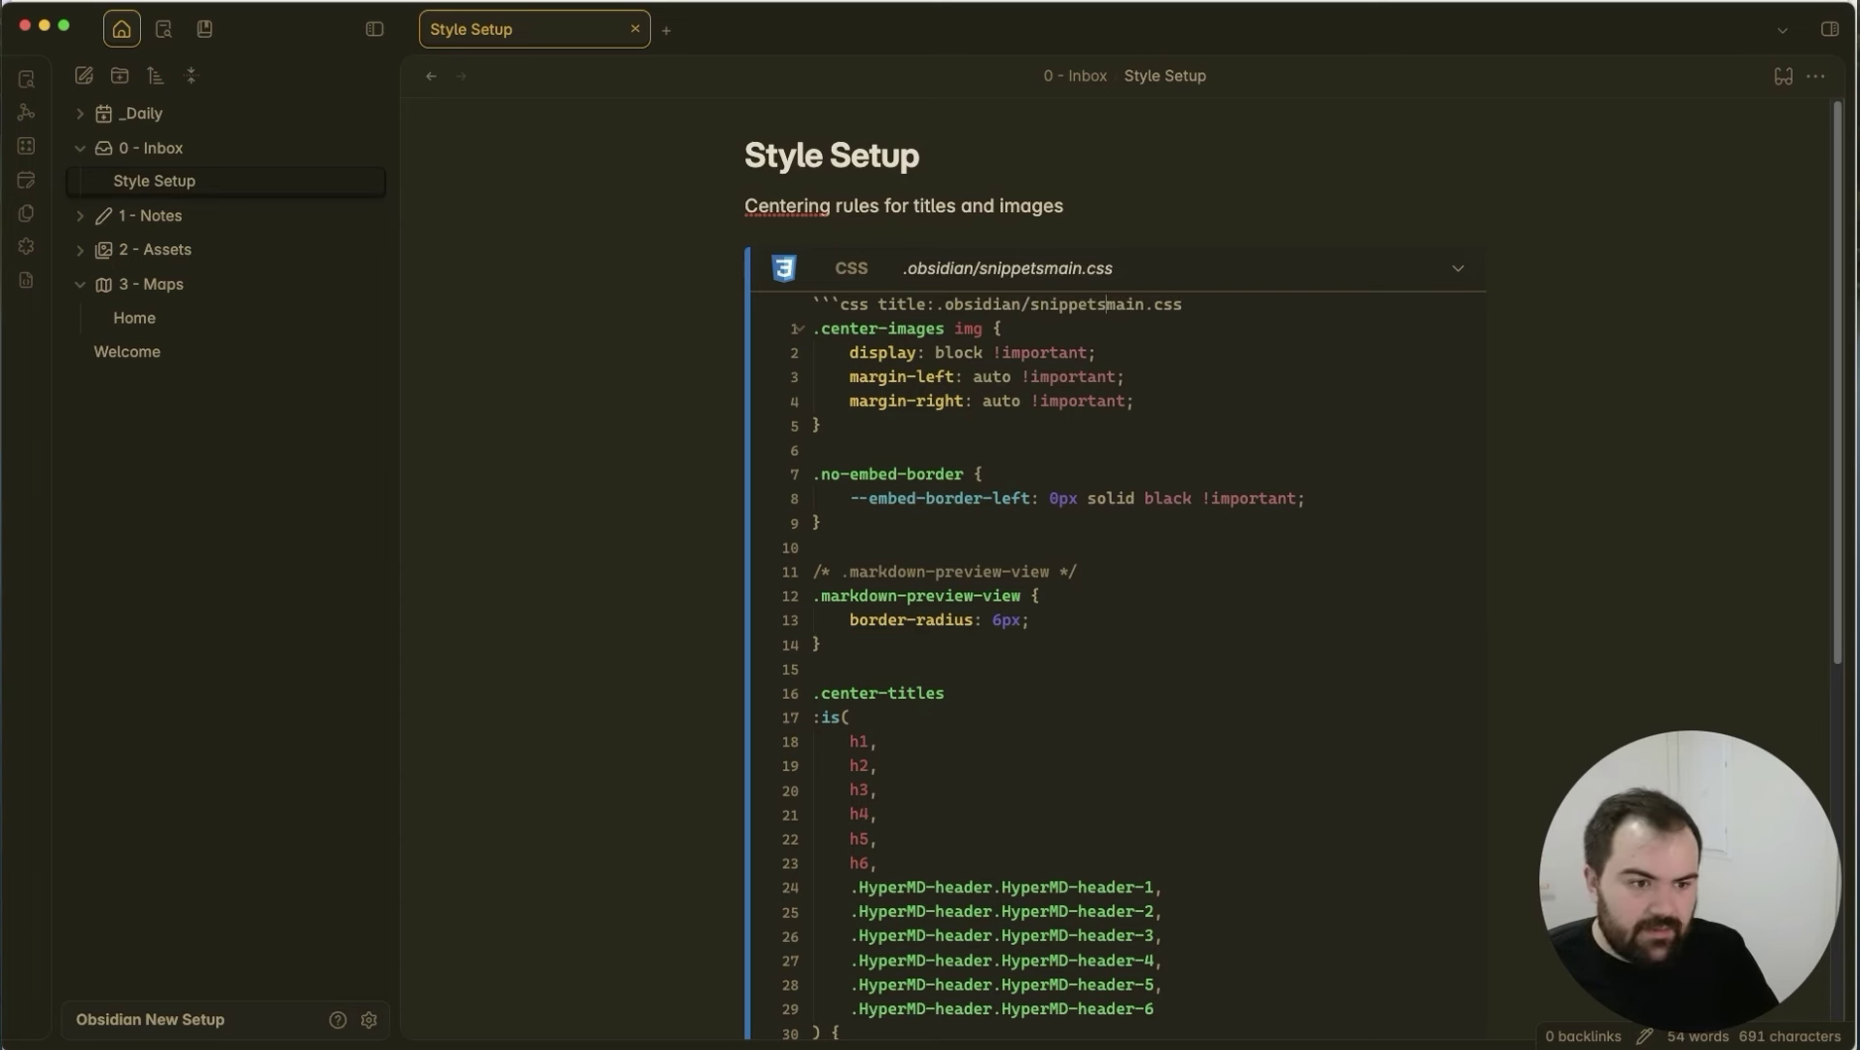
left_click_drag(1236, 314, 851, 309)
left_click(978, 321)
Open the Home note and enable the "main" CSS snippet in the appearance settings.
left_click(135, 318)
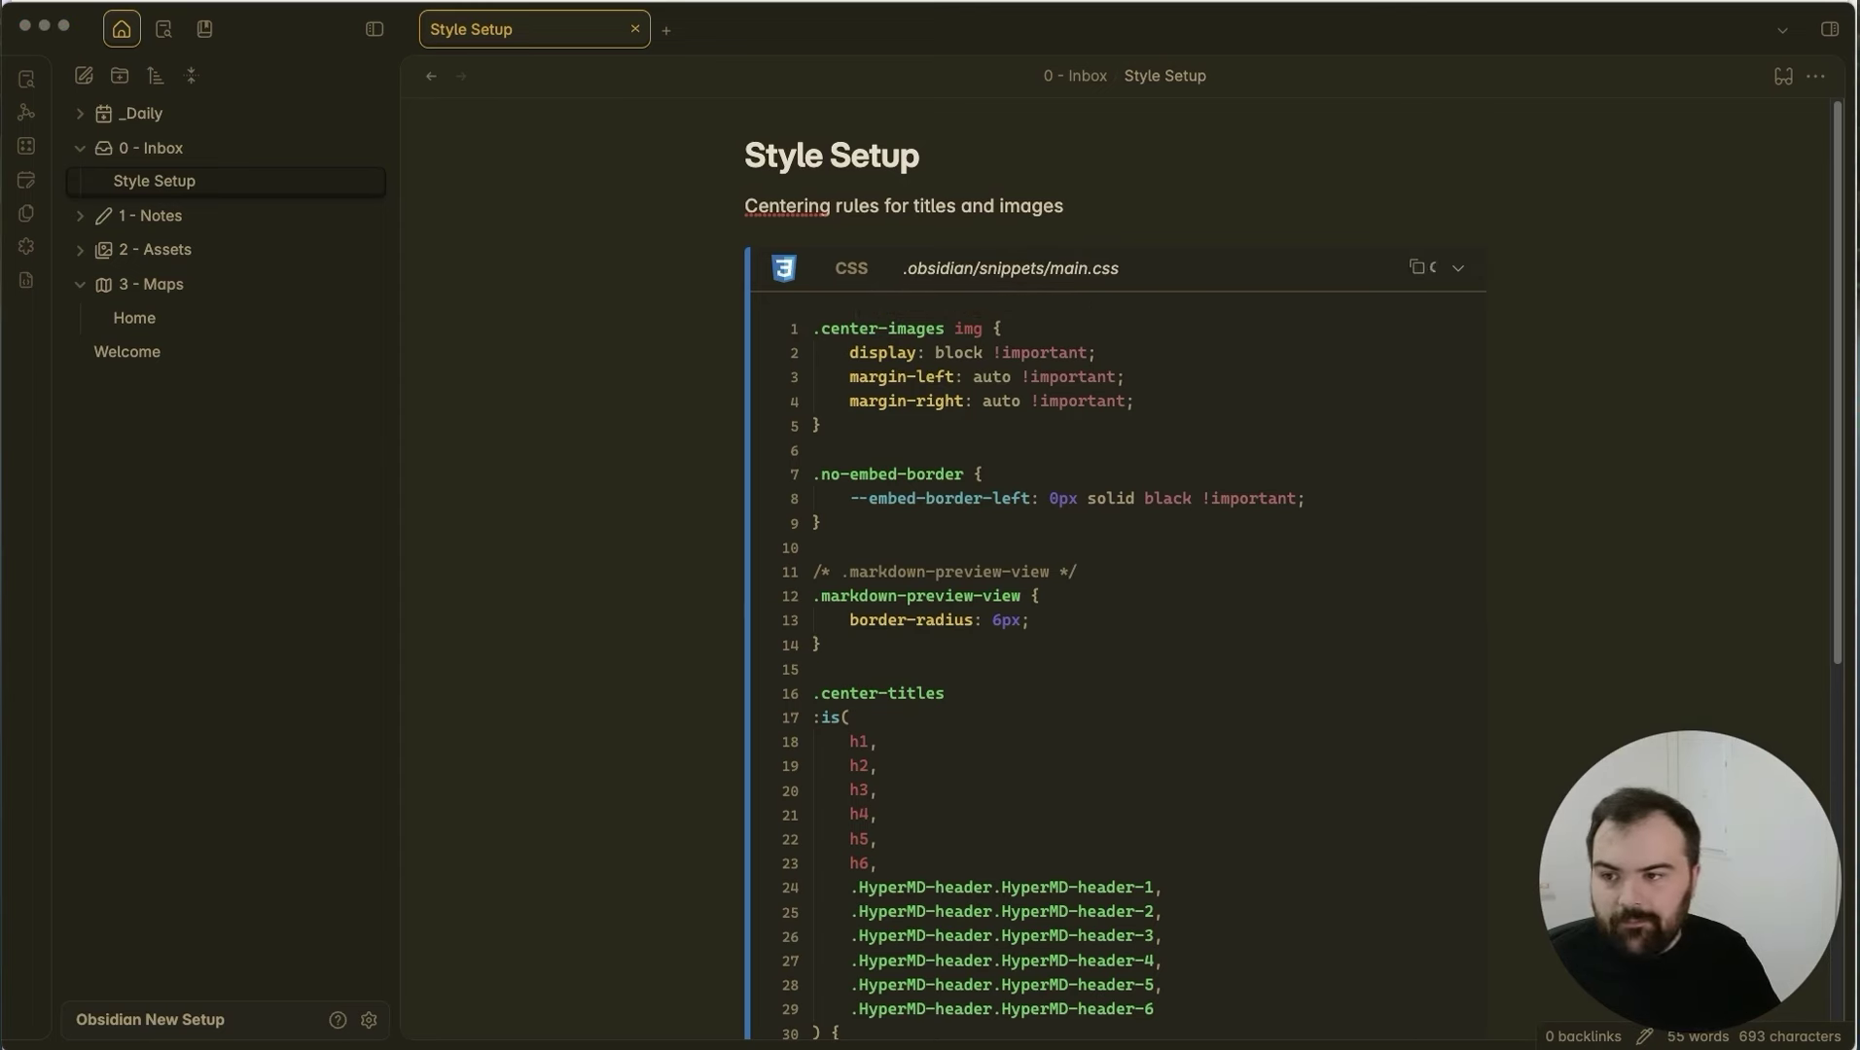
left_click(901, 403)
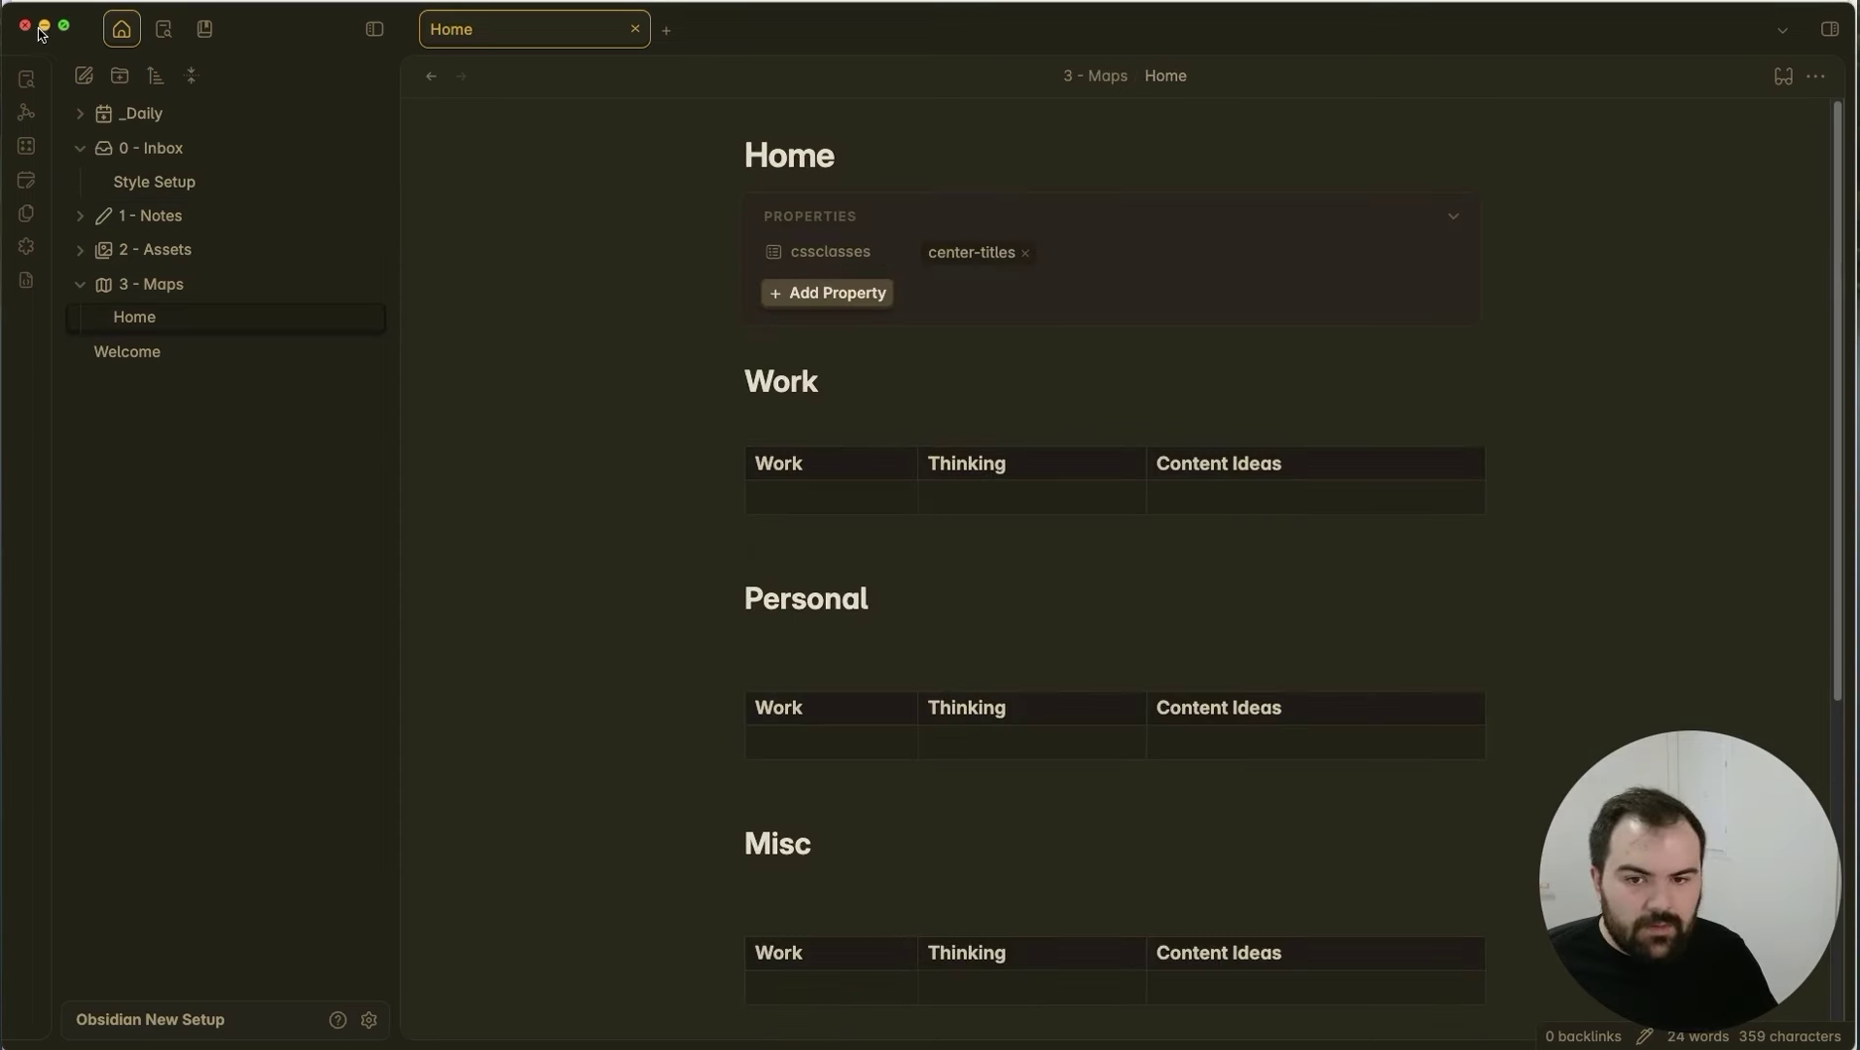
key("super+comma")
scroll(1167, 389, "down", 10)
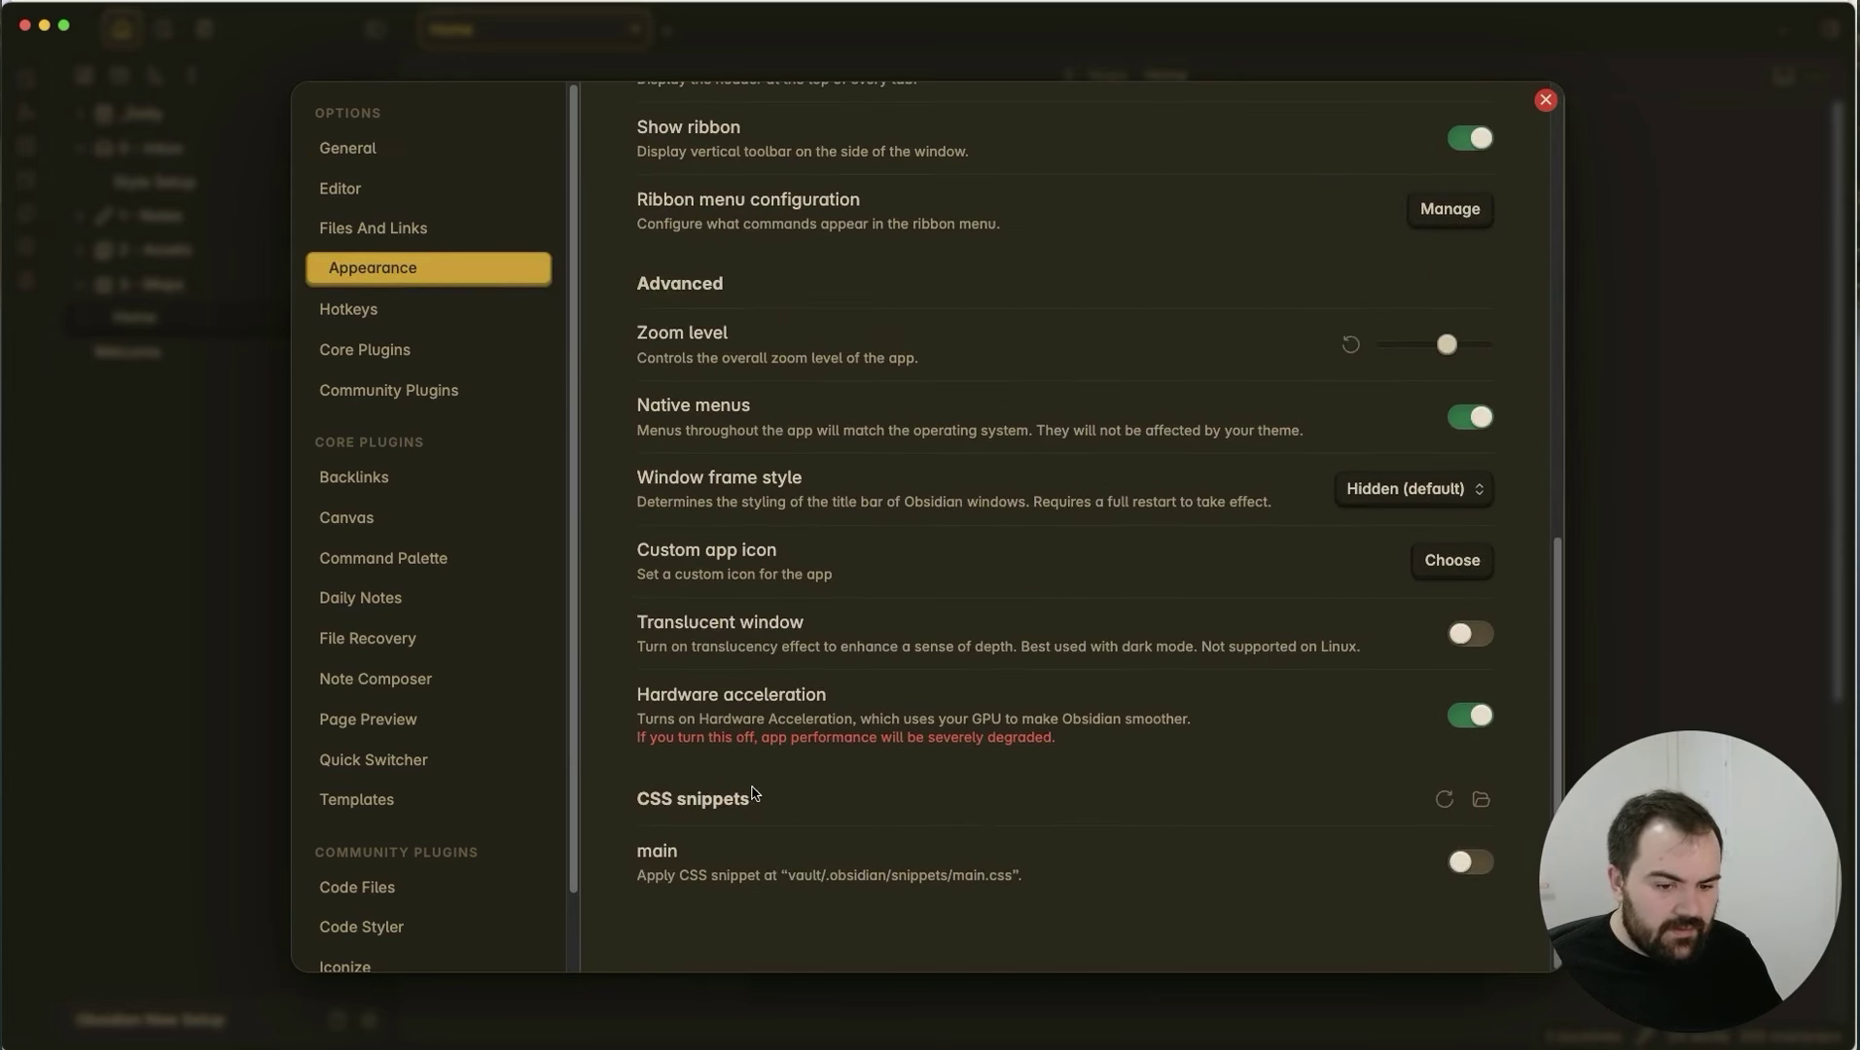
left_click(1478, 869)
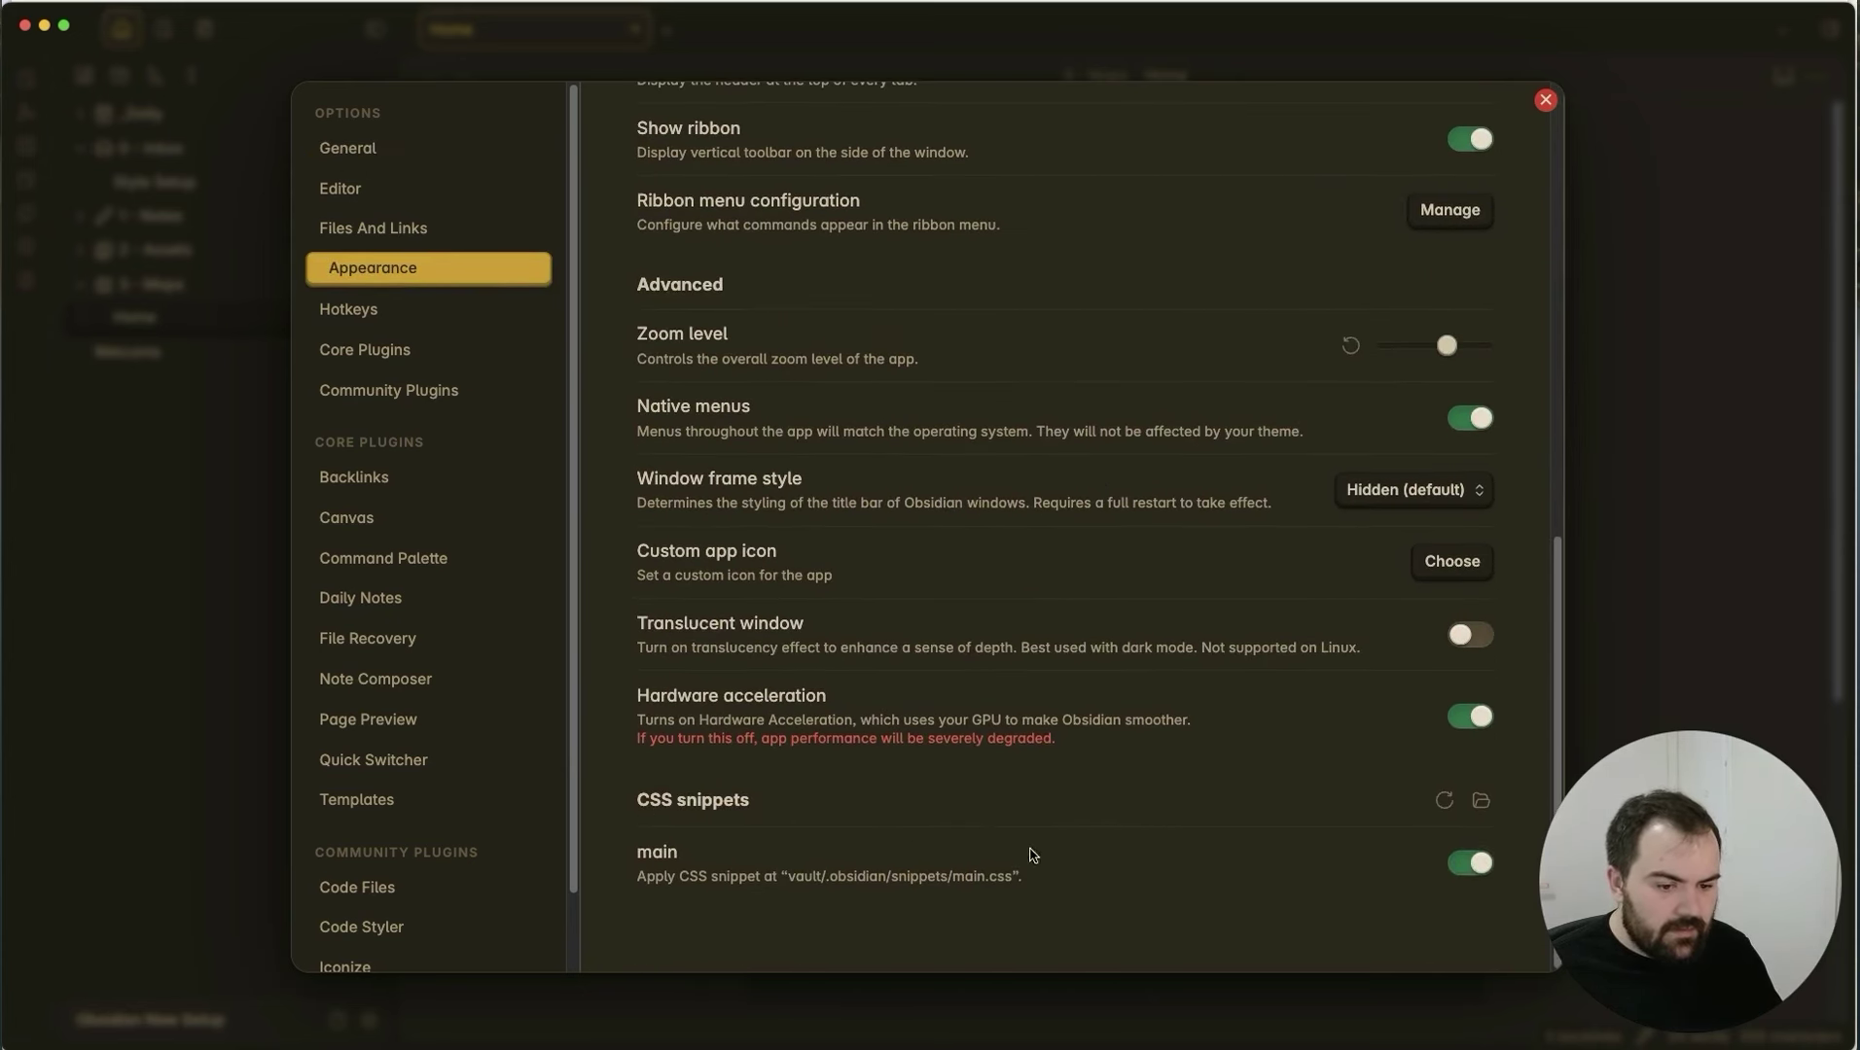
left_click(1769, 507)
Delete the extra blank lines beneath the Personal and Misc headings in the Home note.
left_click(1145, 661)
key("BackSpace")
left_click(1130, 874)
key("BackSpace")
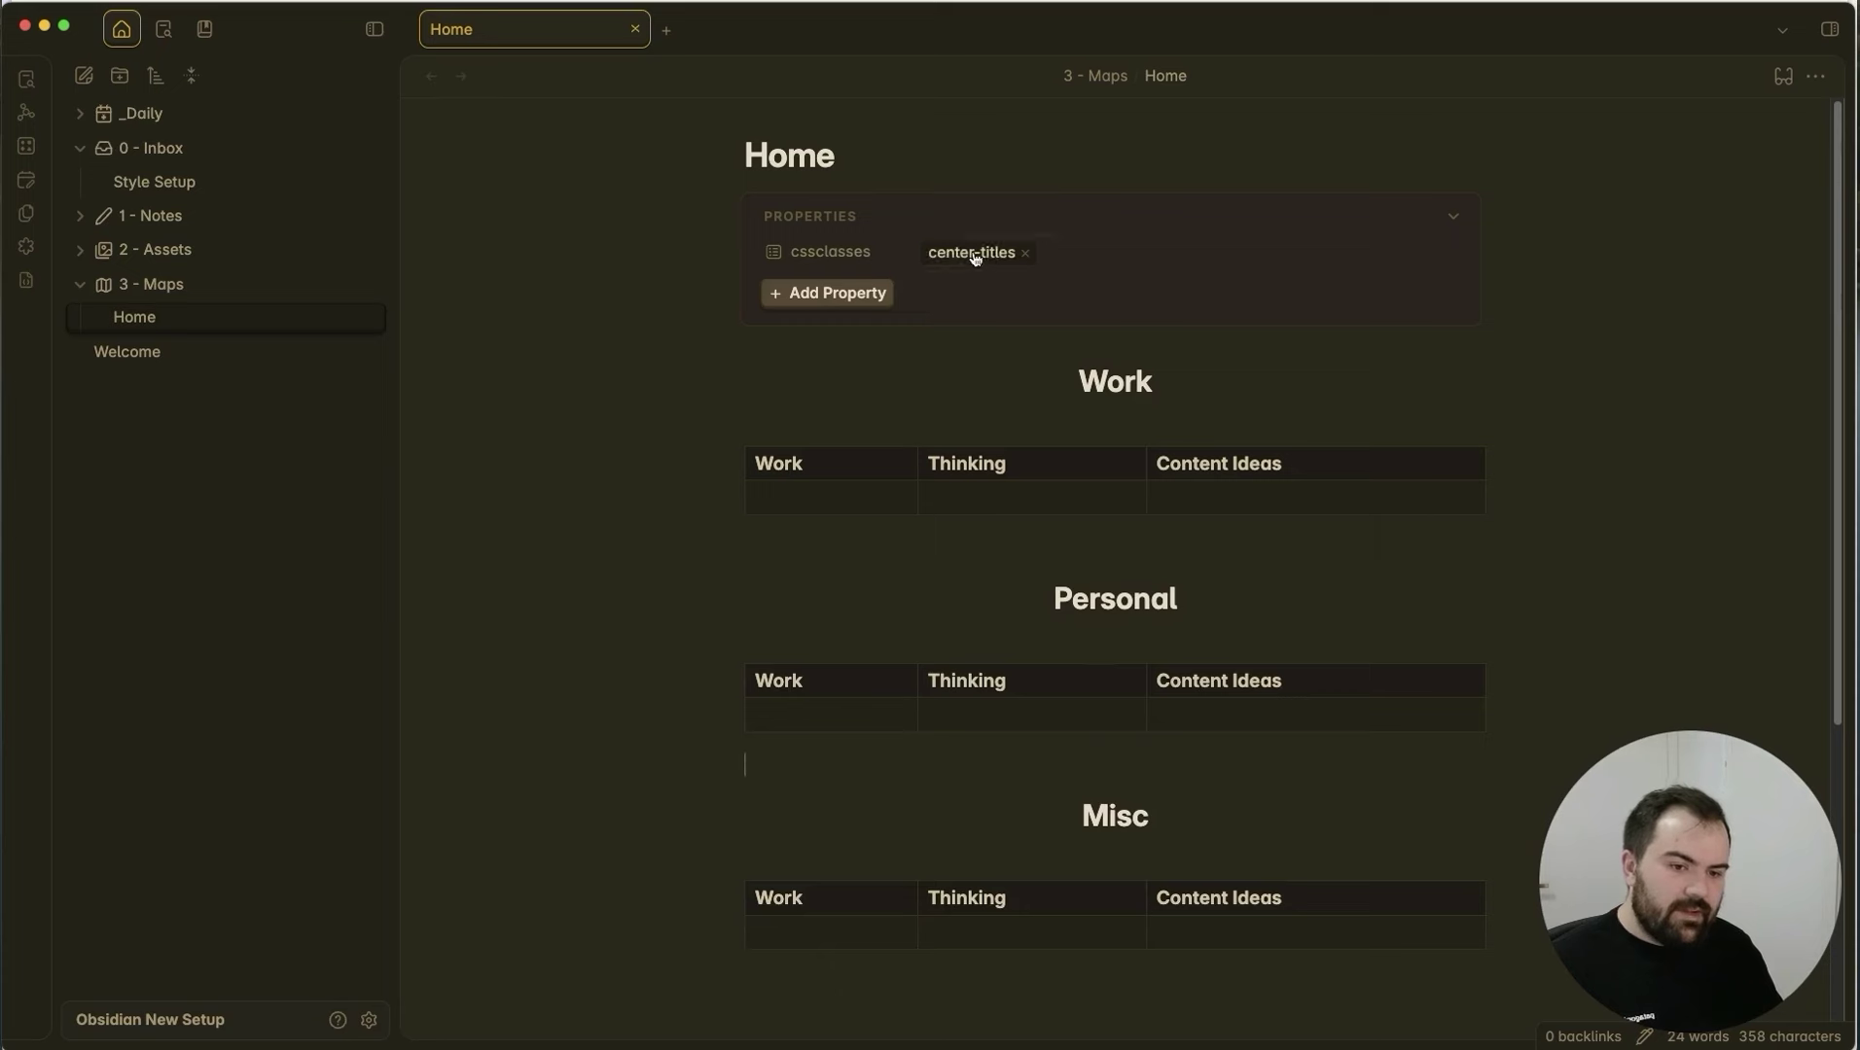
left_click(172, 182)
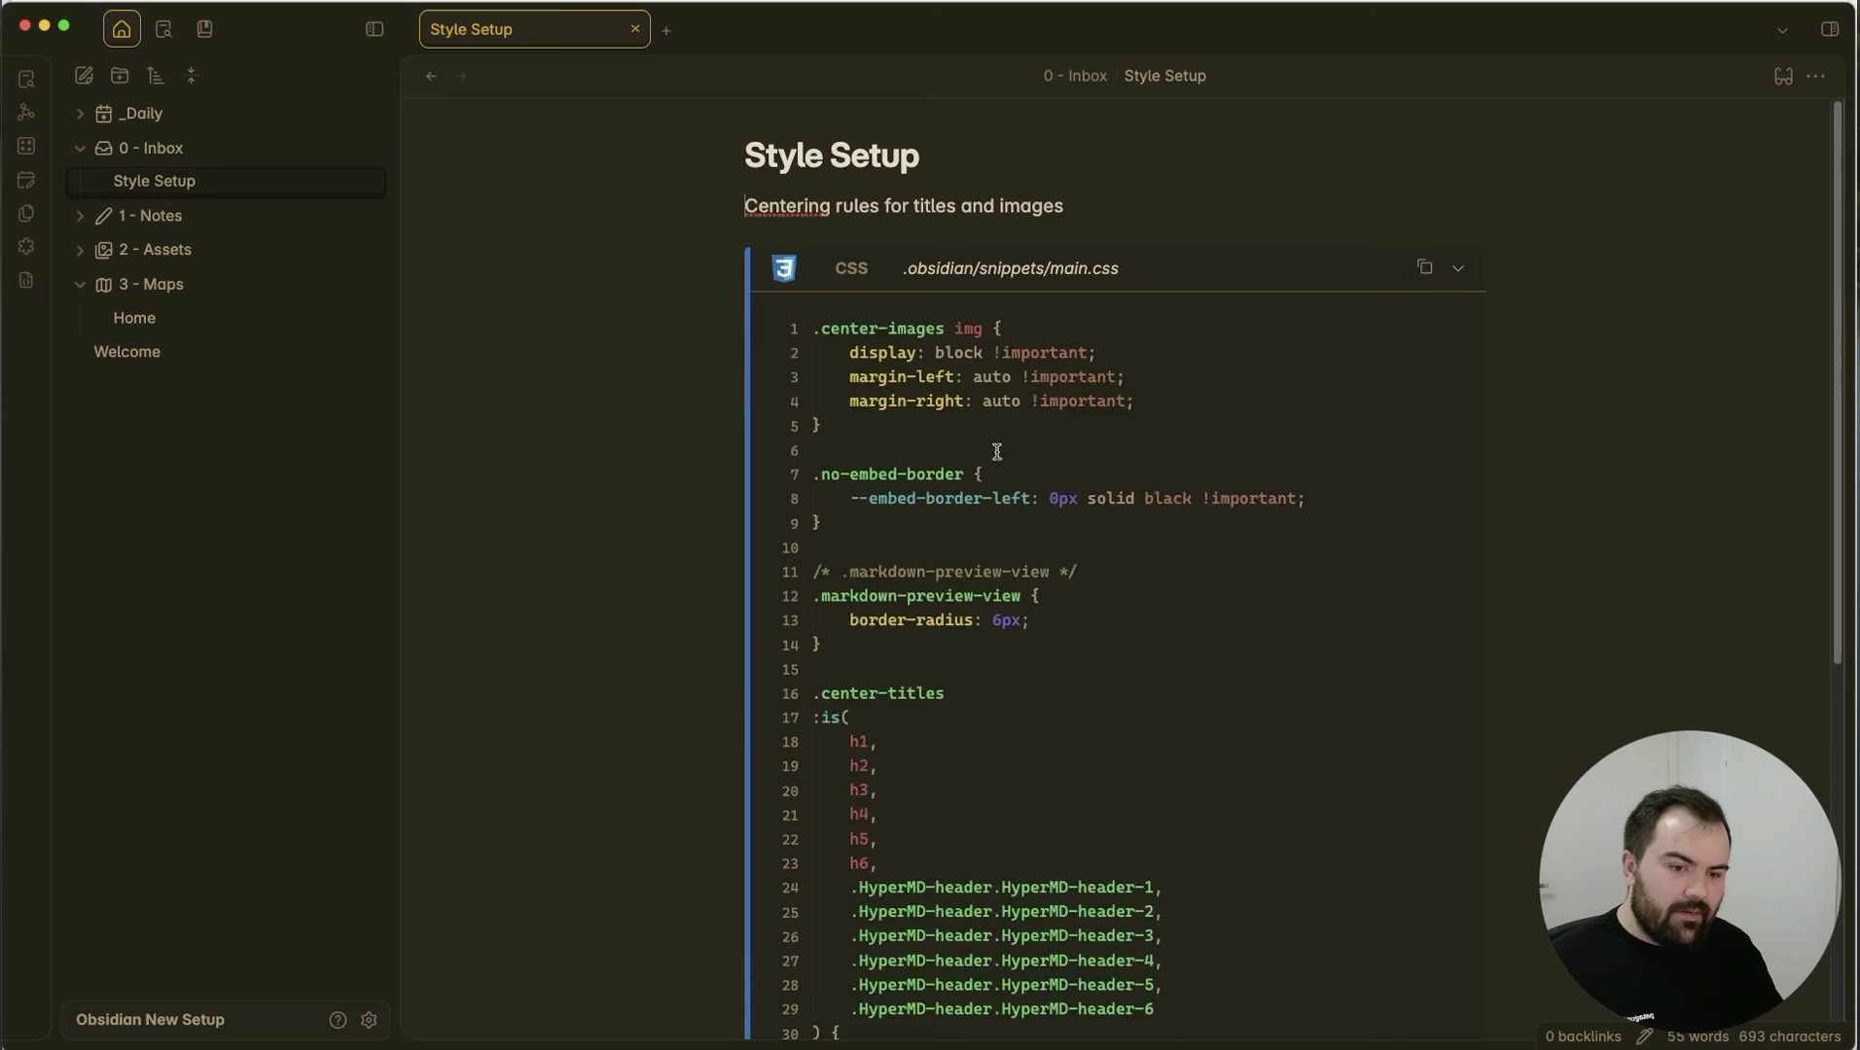
left_click(159, 319)
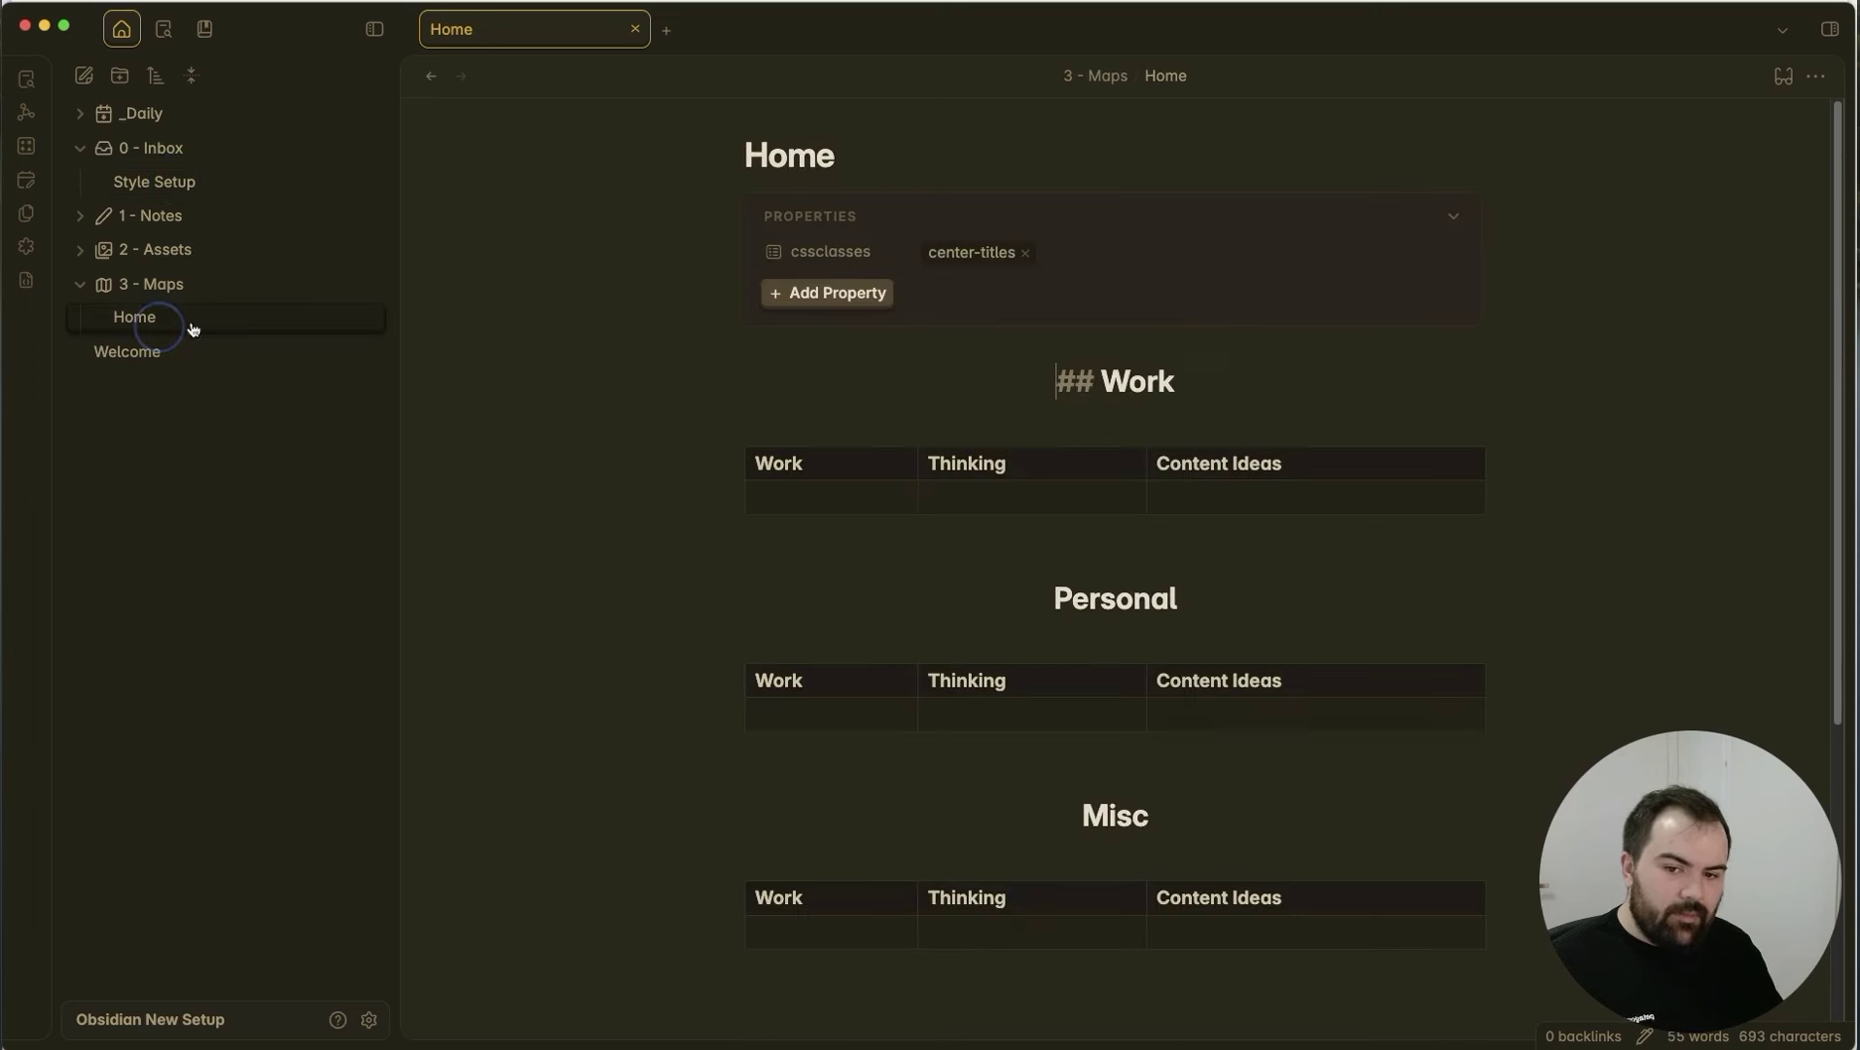
Collapse the Home note's properties and insert the image SVG to PNG sample.png beneath the Work heading.
left_click(1453, 216)
left_click(1185, 945)
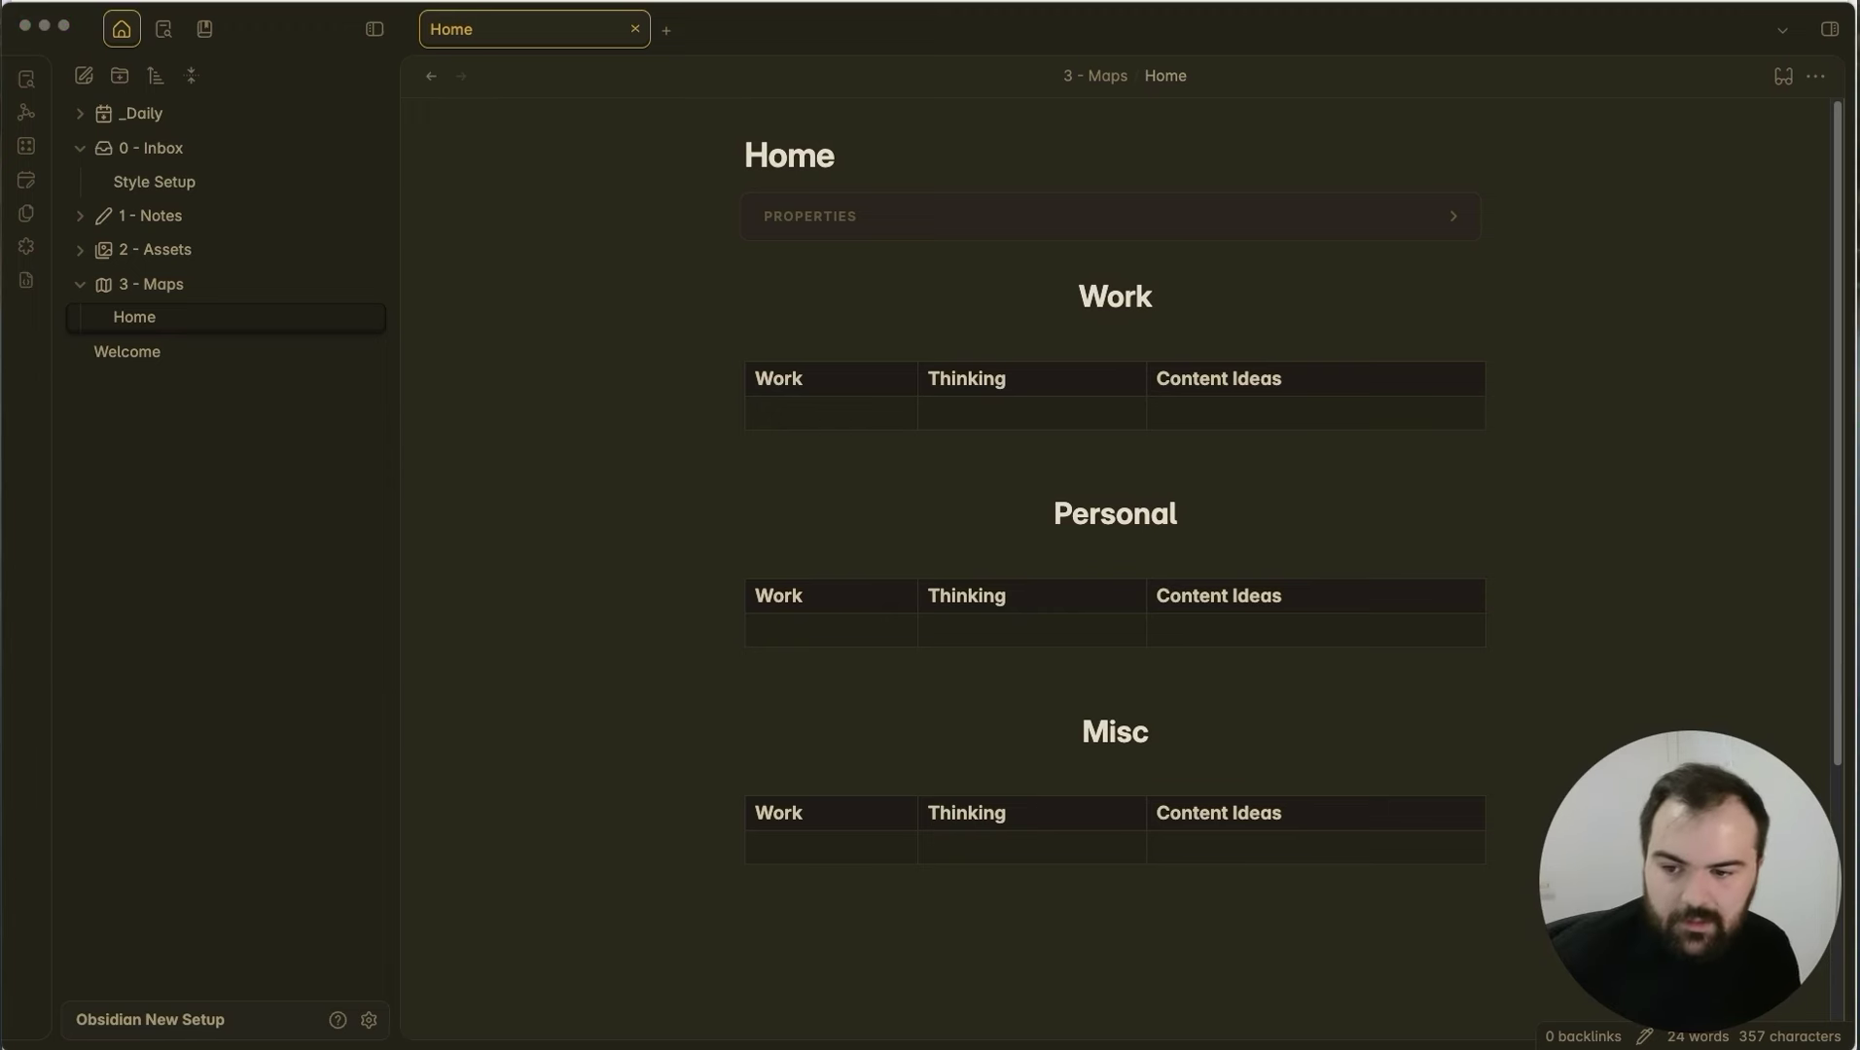
left_click_drag(1839, 390, 1166, 324)
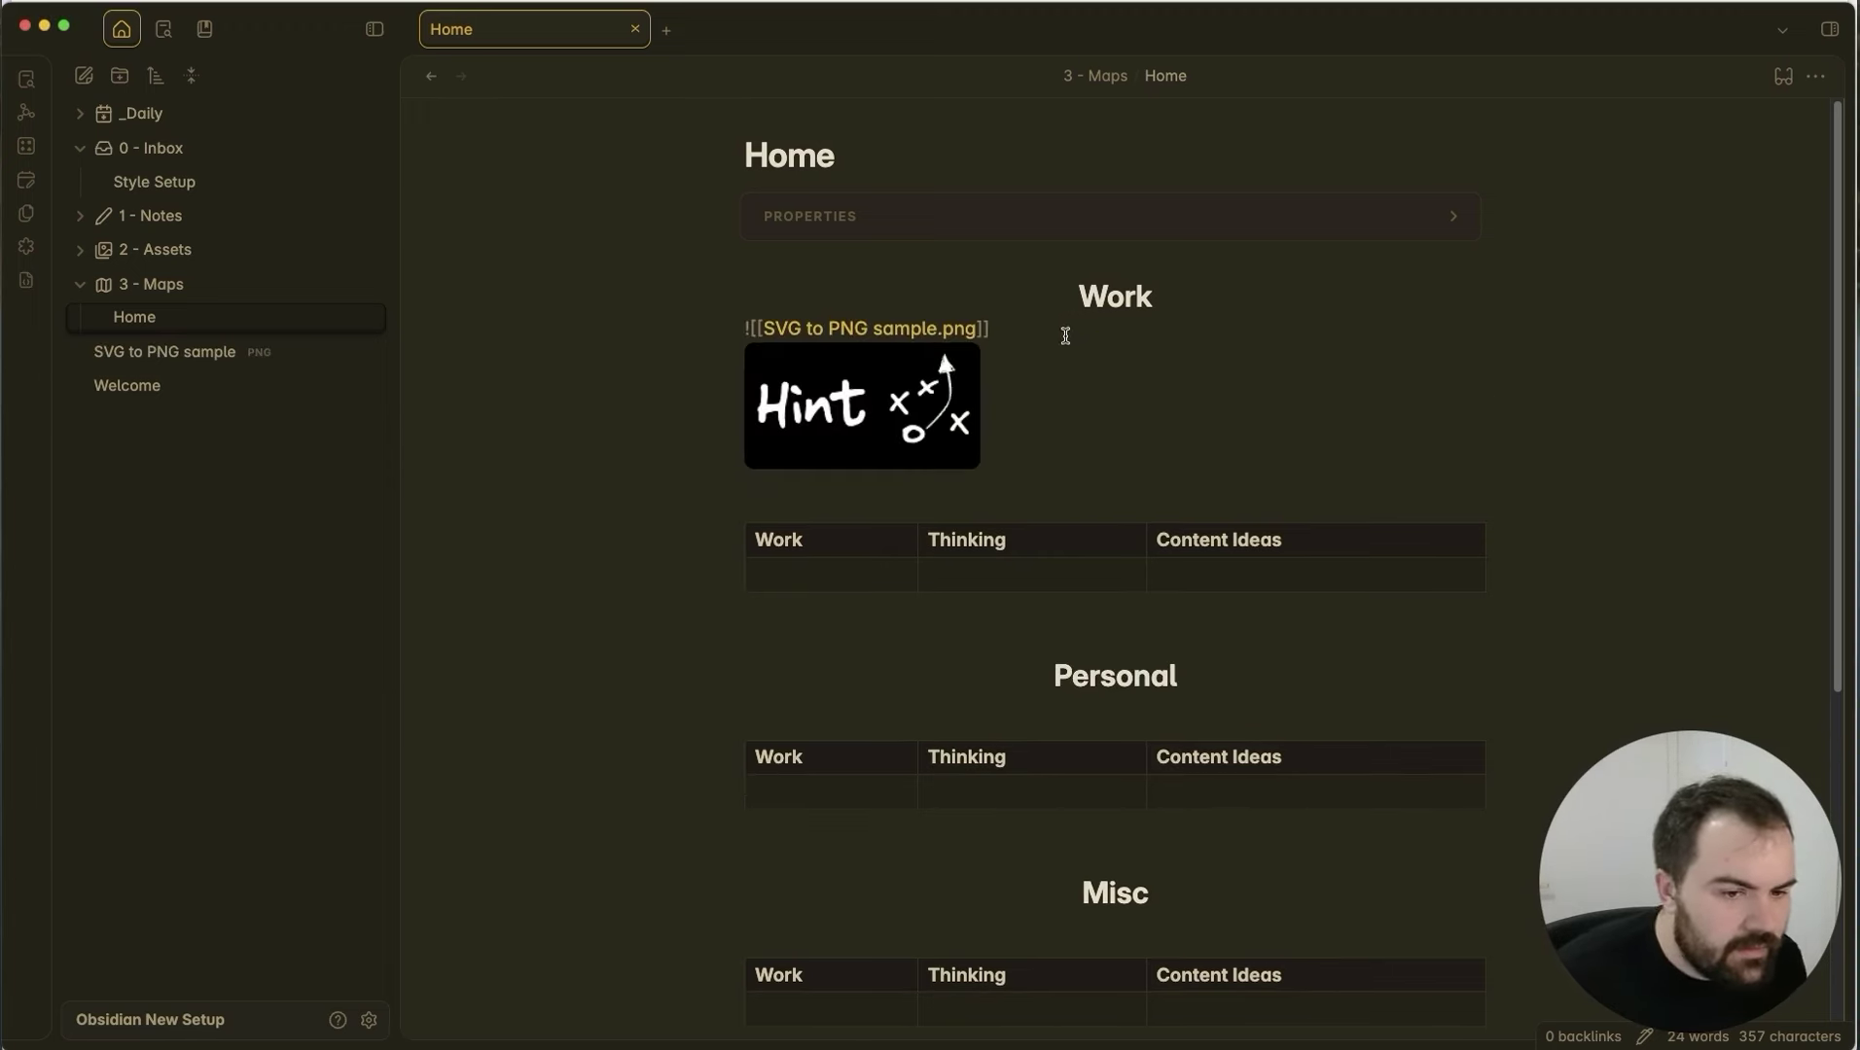
left_click(1014, 293)
double_click(1039, 333)
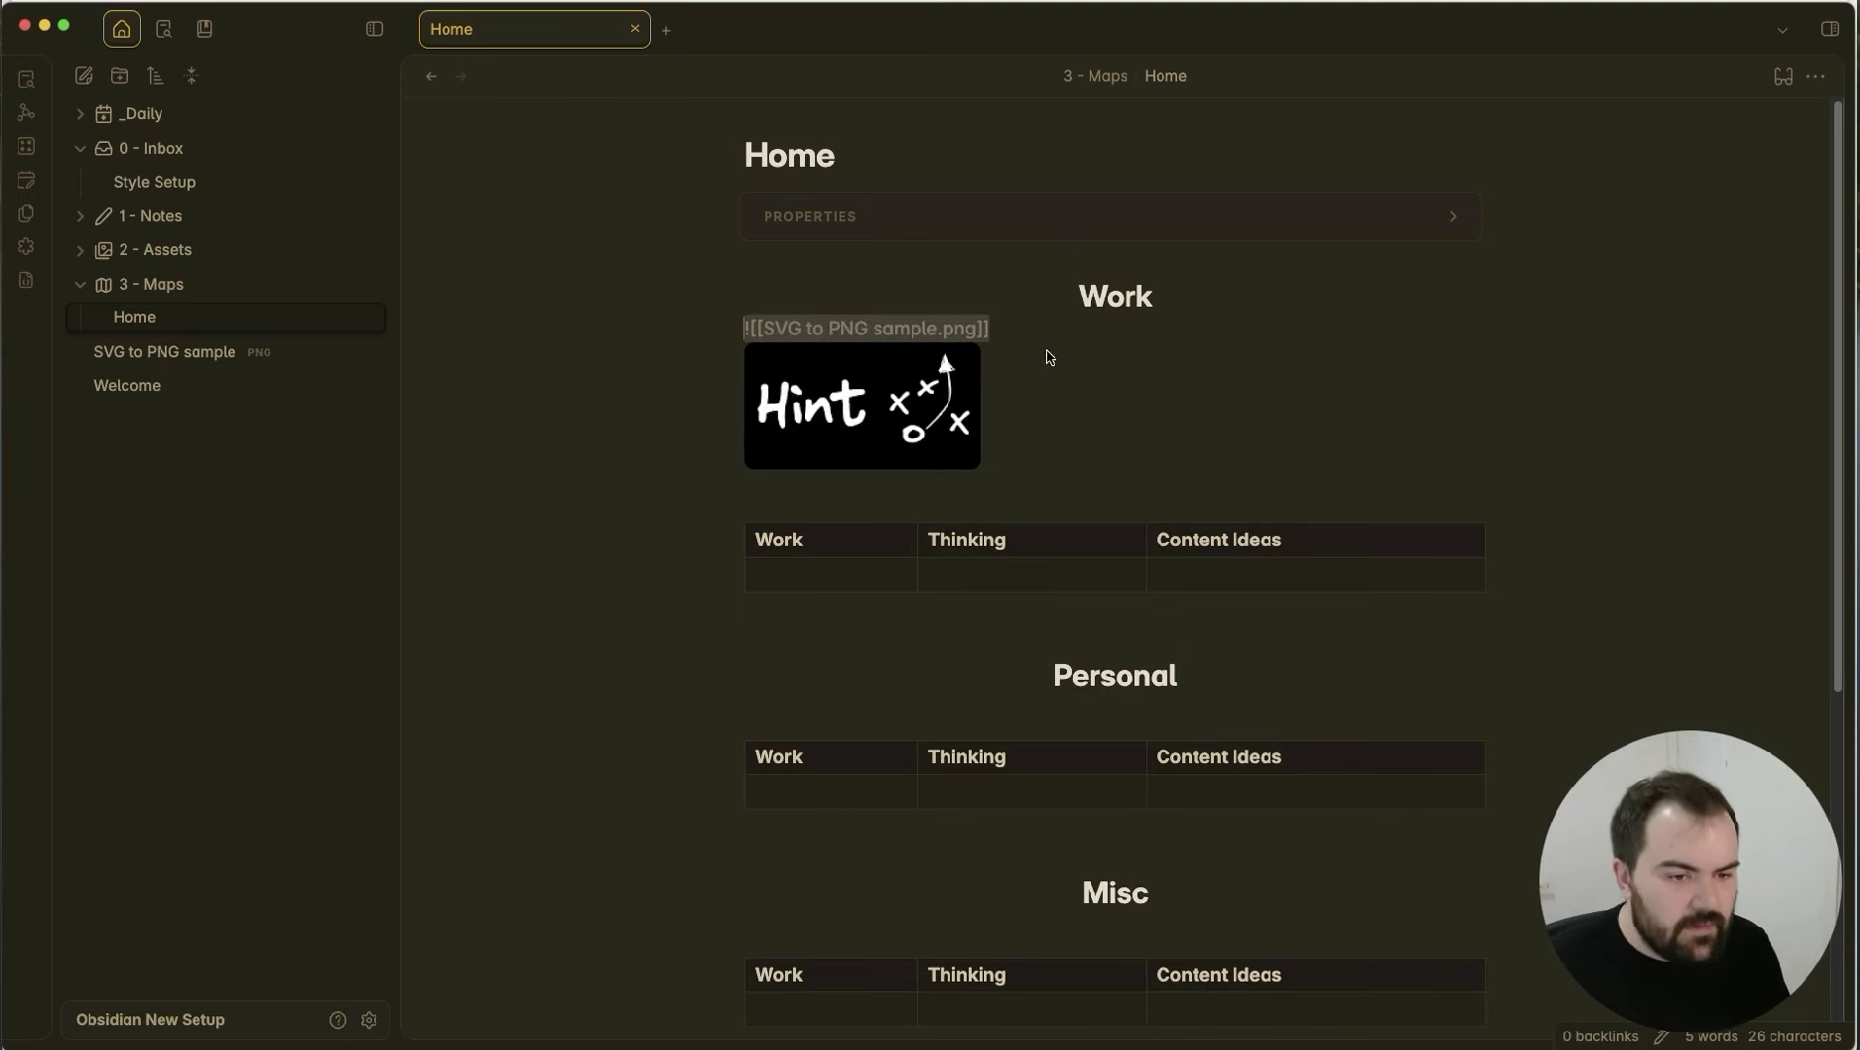
left_click(1034, 333)
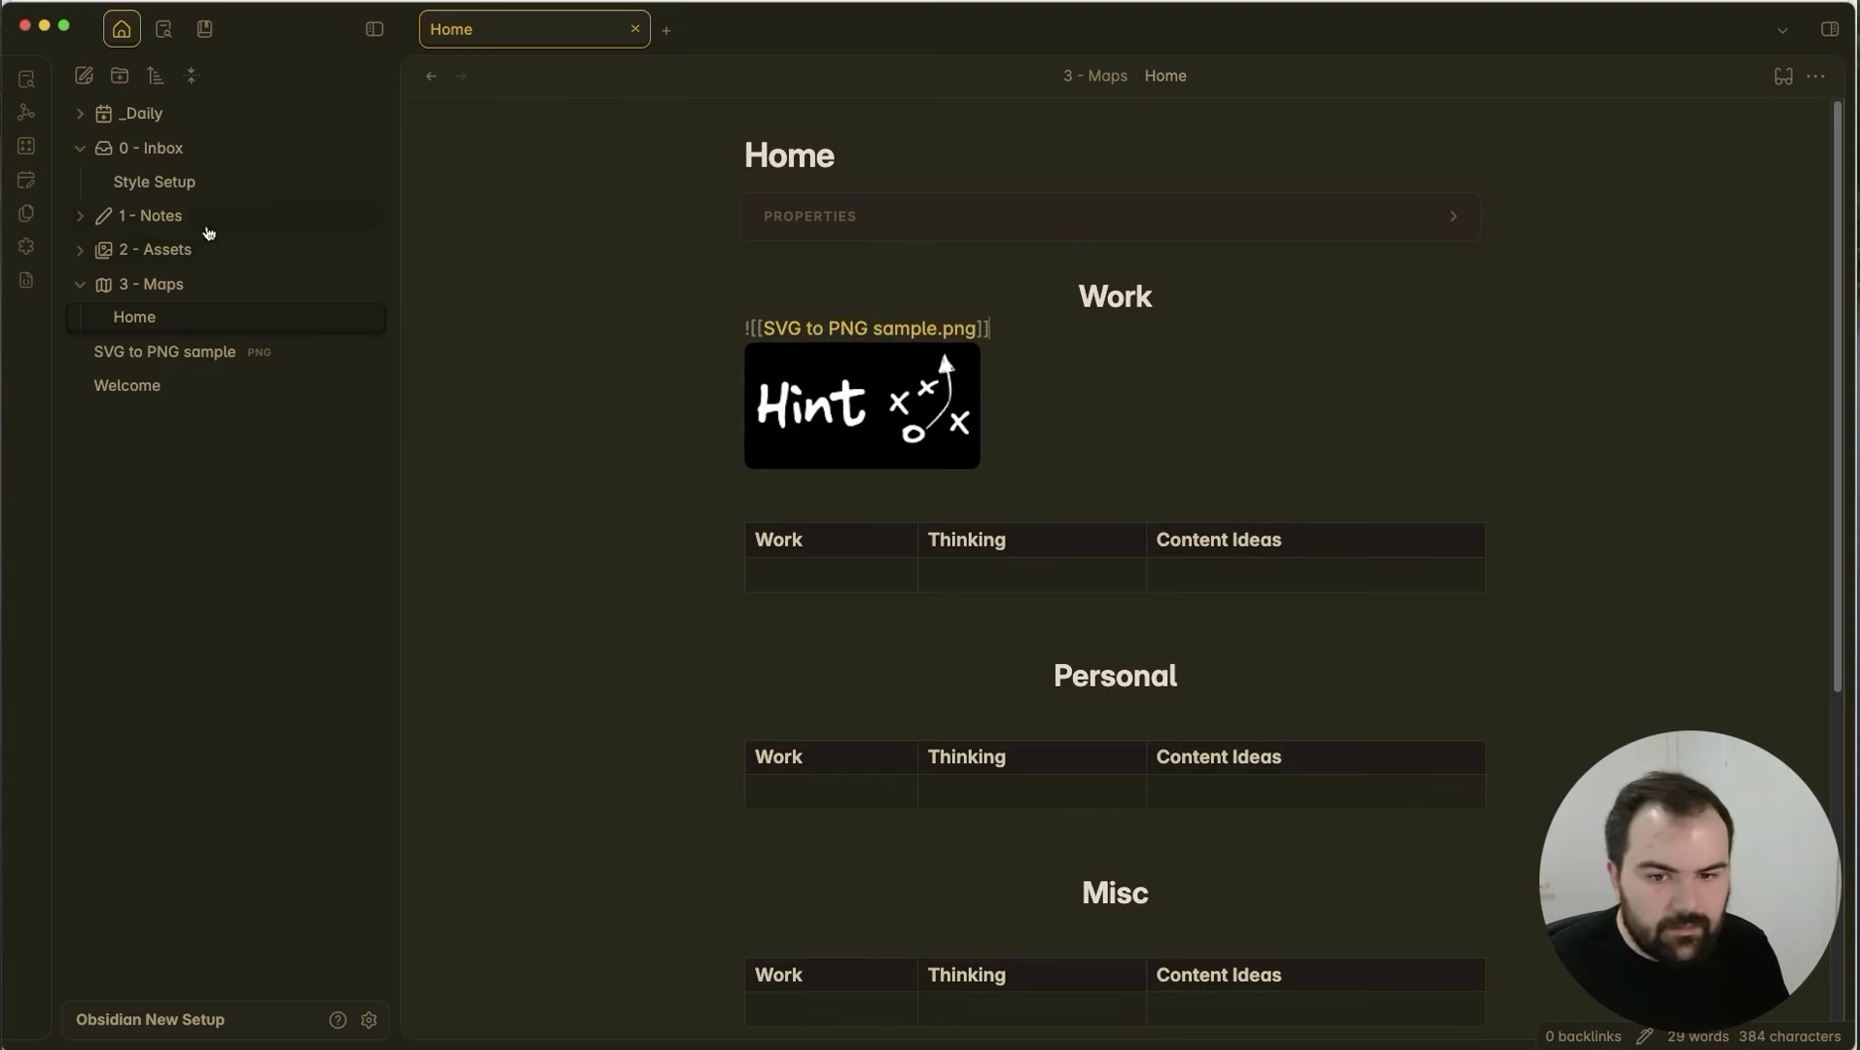
Check the border-radius rule for .markdown-preview-view in the Style Setup note's CSS code block.
left_click(197, 187)
scroll(1084, 562, "down", 2)
left_click_drag(1051, 503, 830, 507)
left_click(1136, 497)
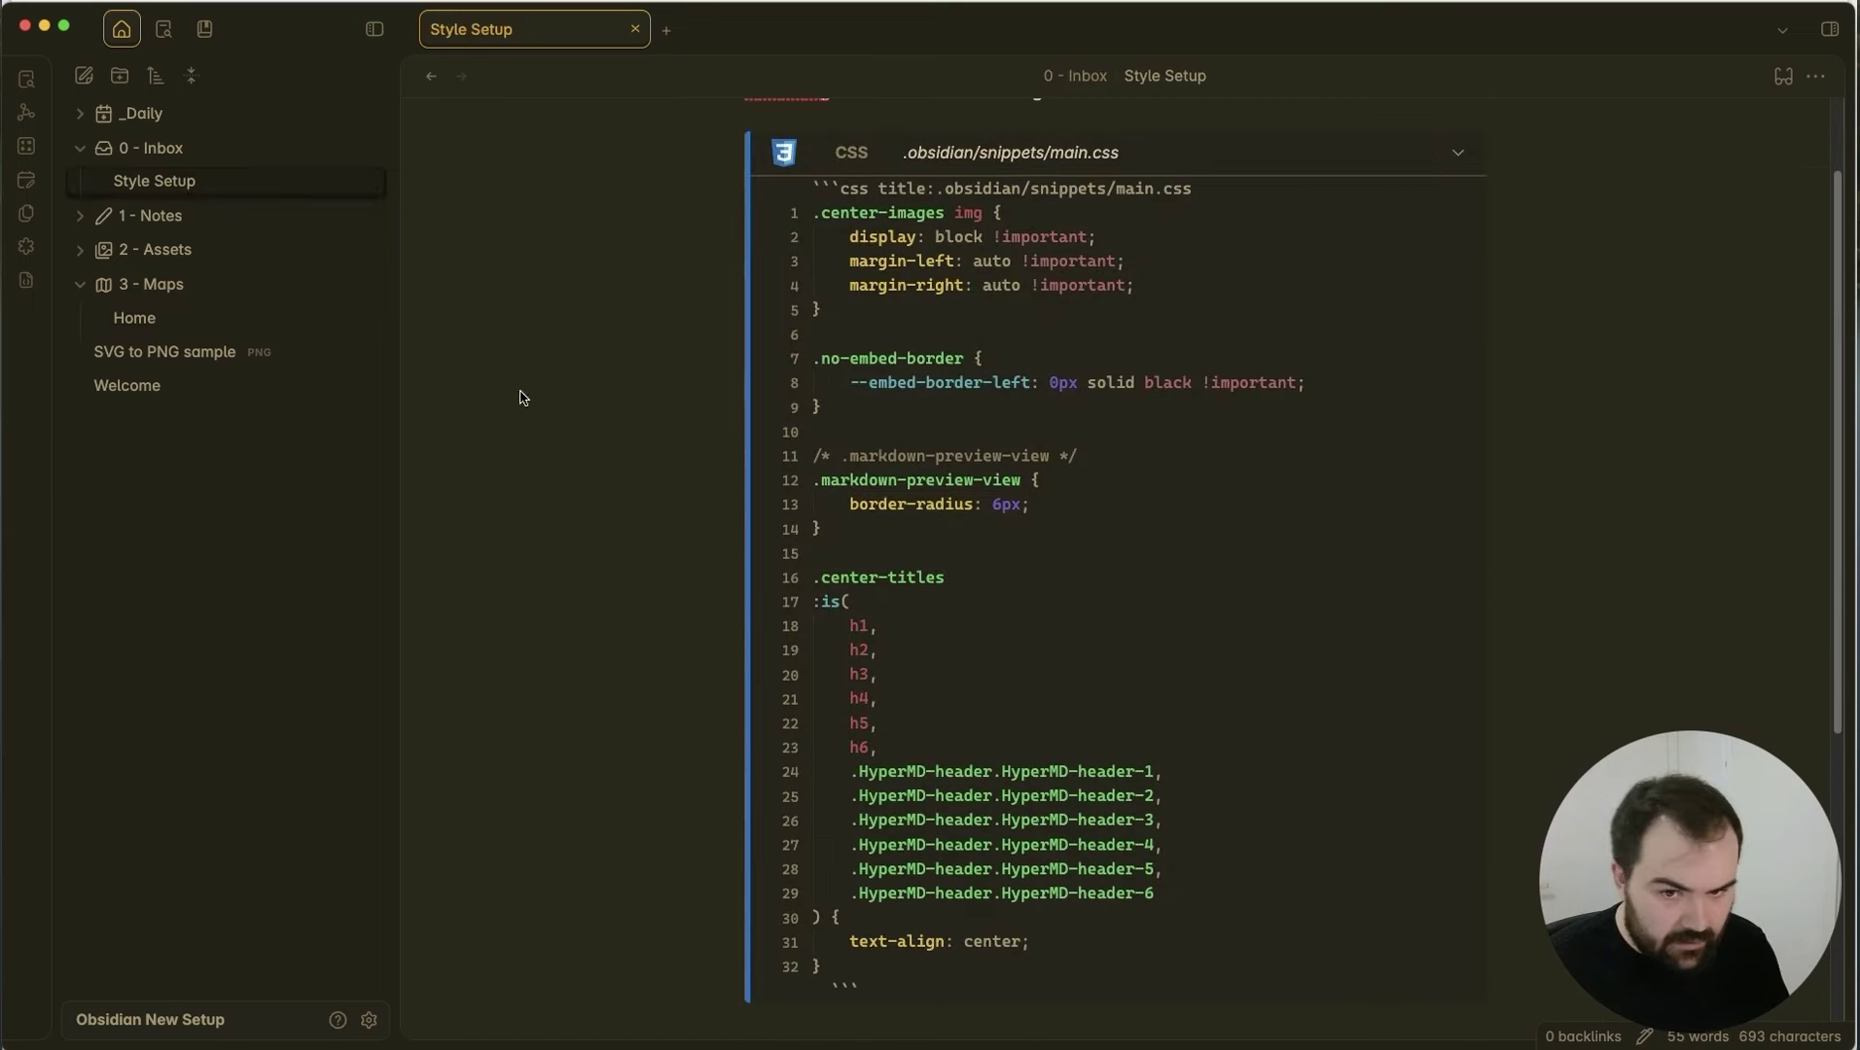
Reveal the Home note's properties, then copy the class name center-images from the CSS code block in the Style Setup note.
left_click(141, 321)
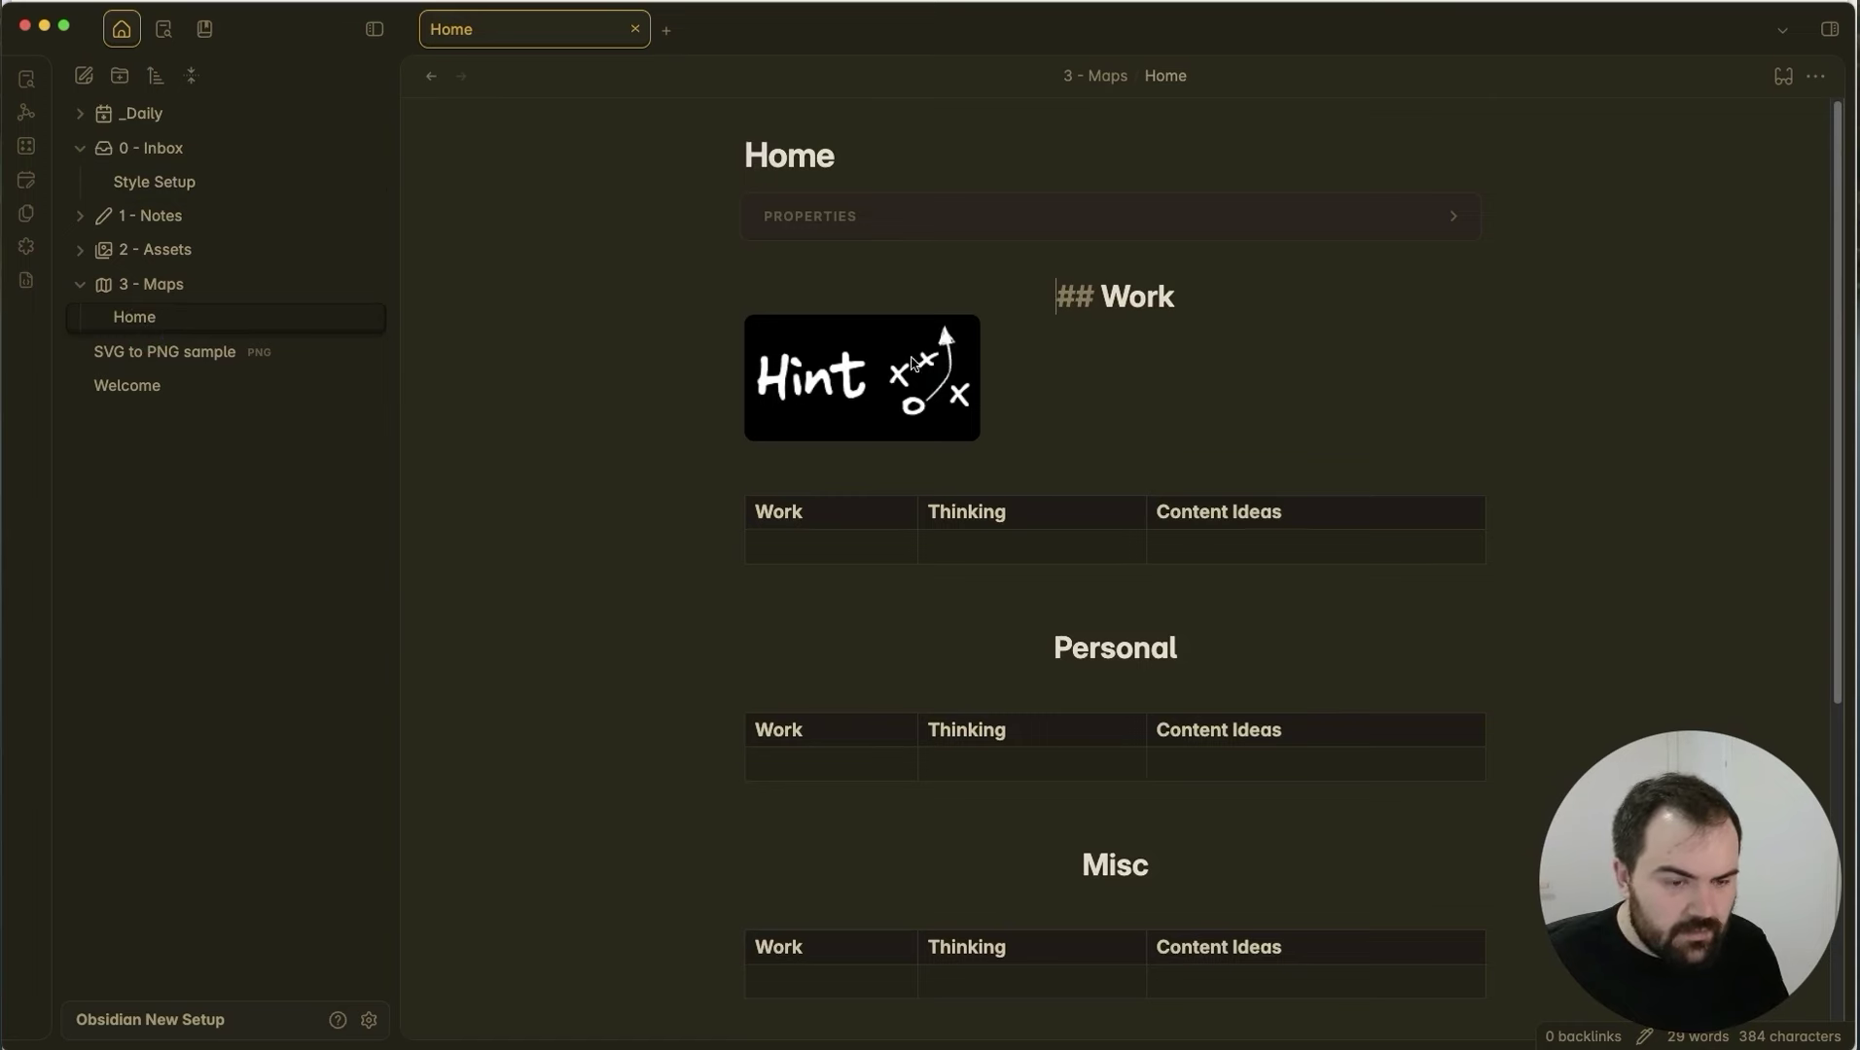
left_click(1199, 292)
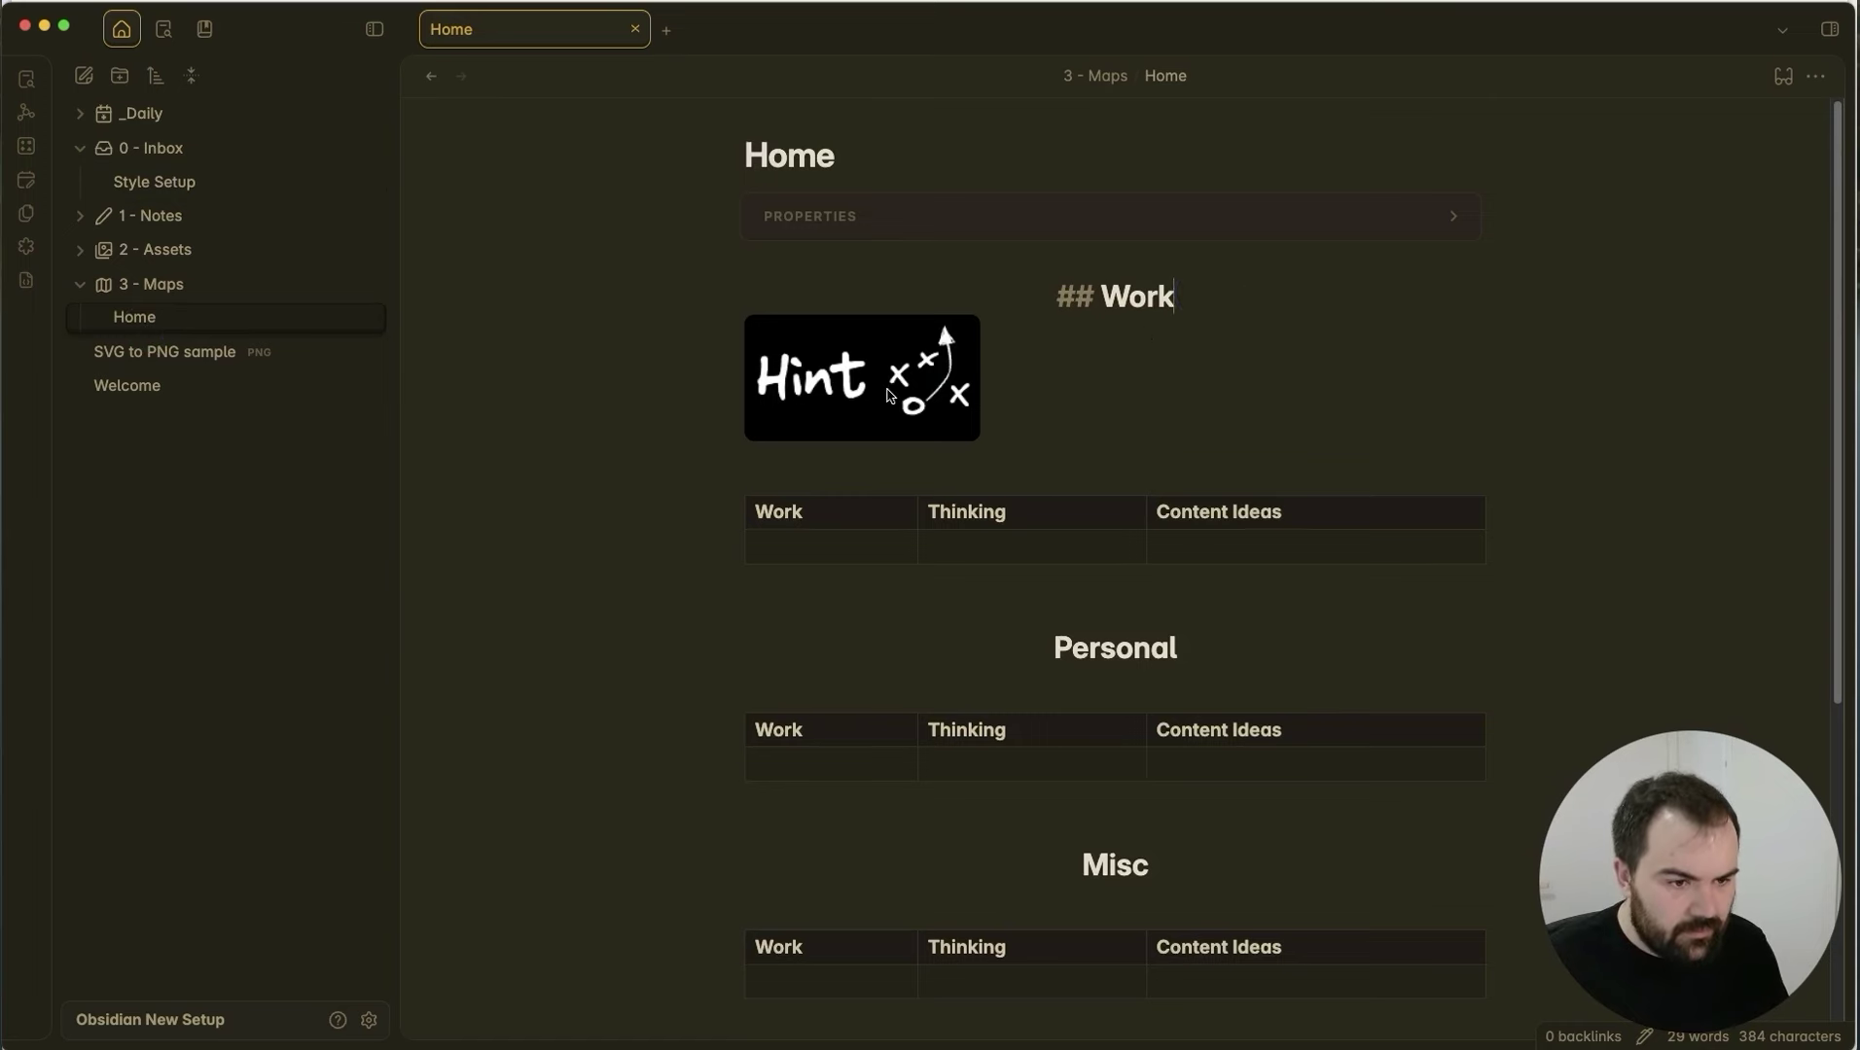
left_click(916, 231)
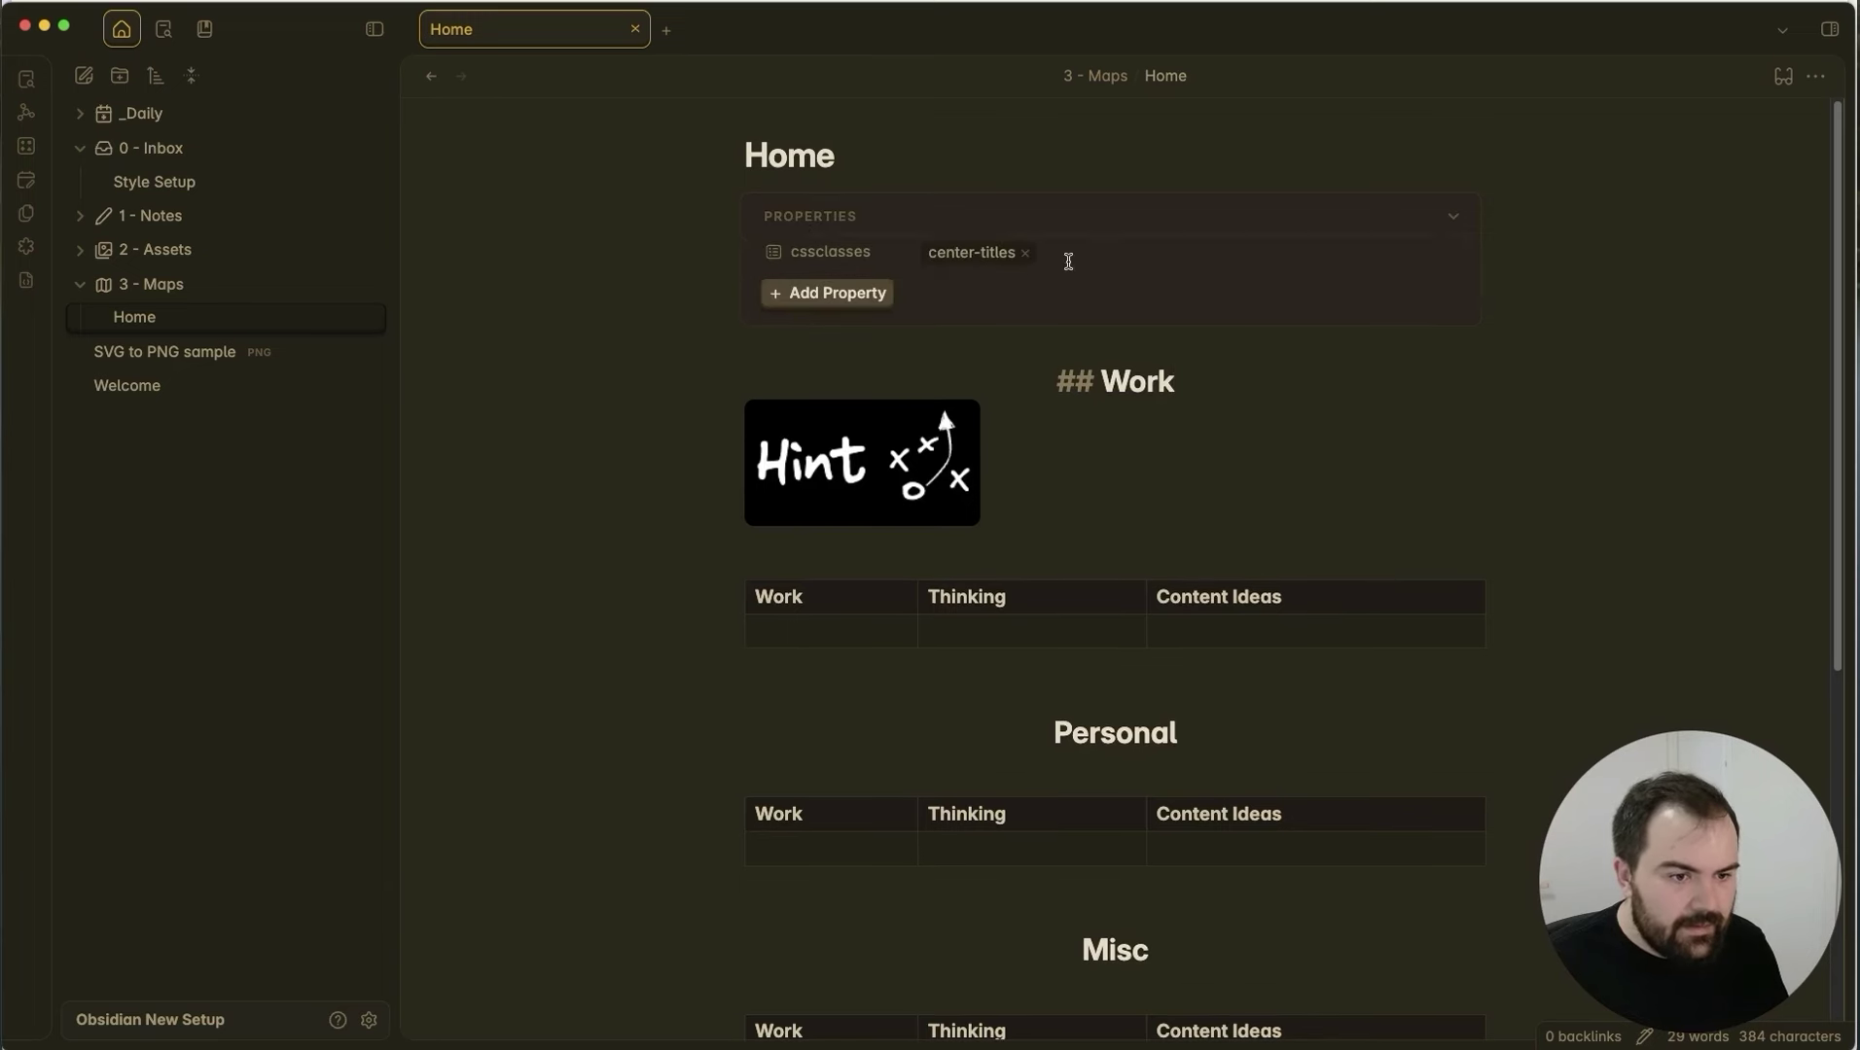
left_click(167, 184)
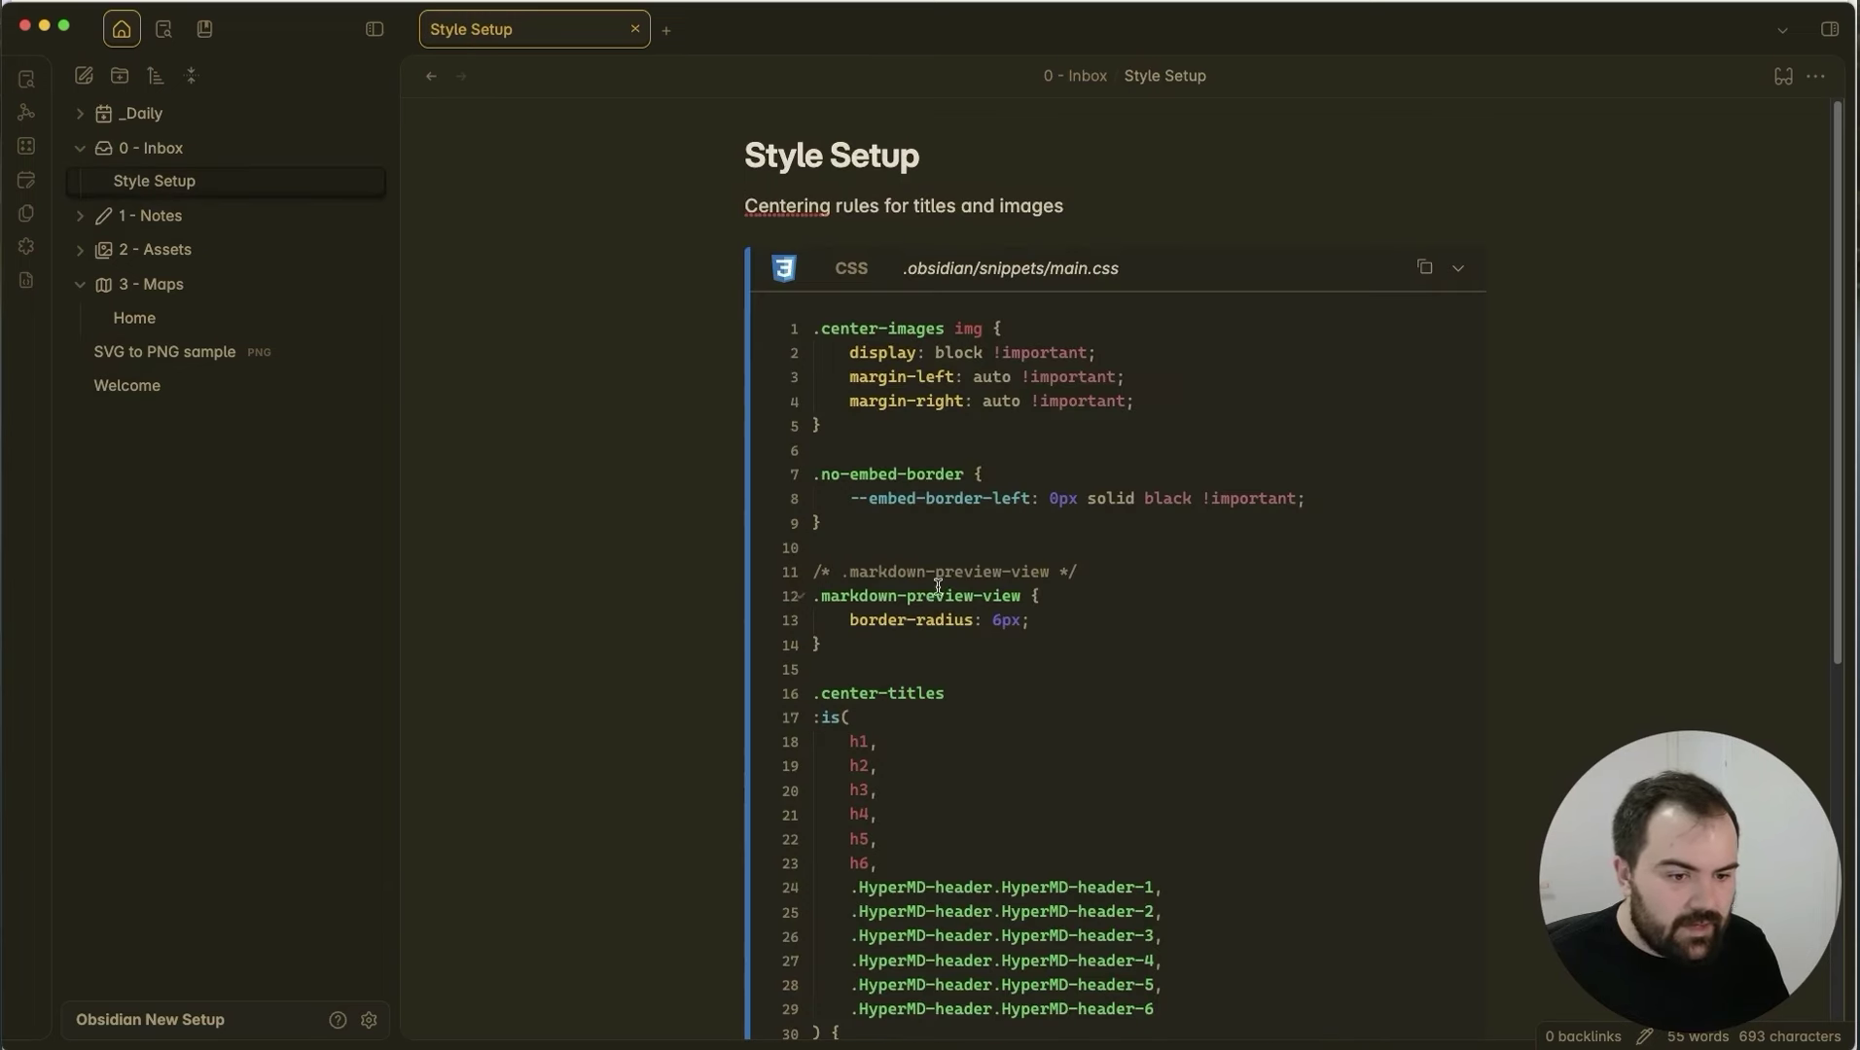
left_click_drag(948, 324, 821, 327)
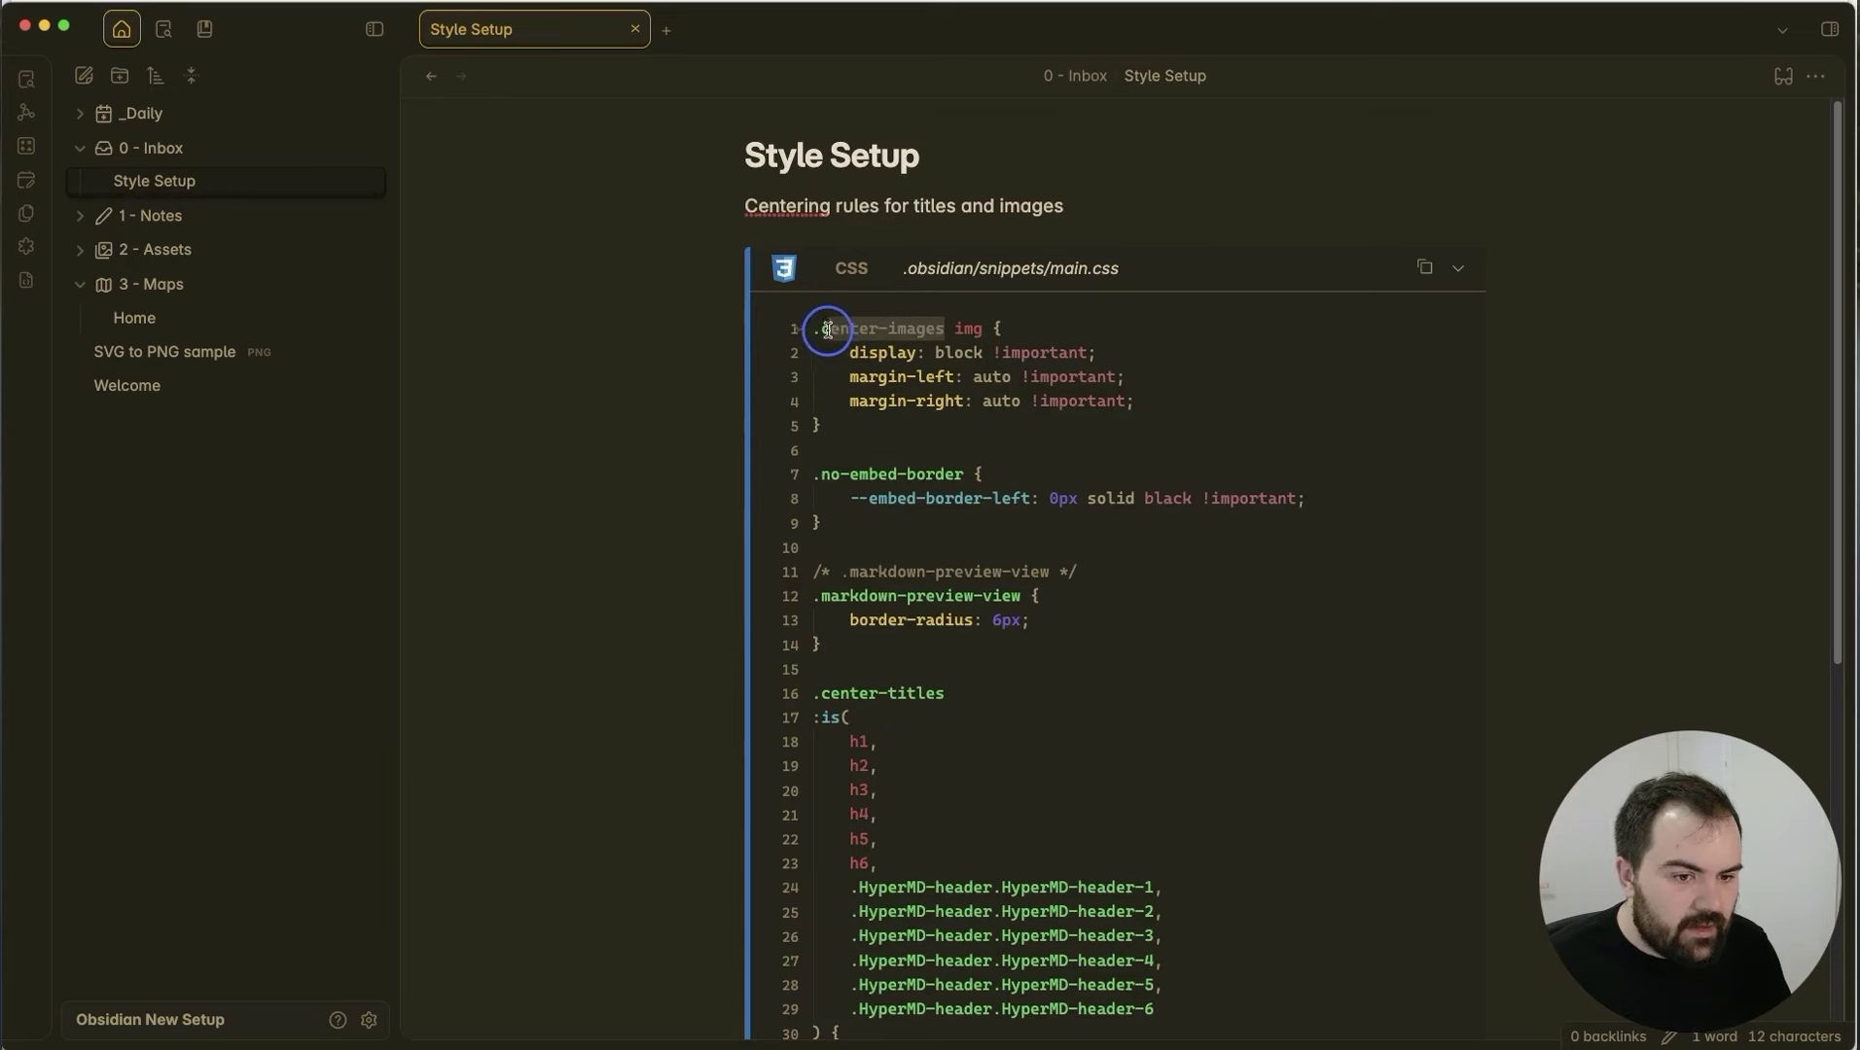
Add center-images to the cssclasses property of the Home note.
left_click(169, 325)
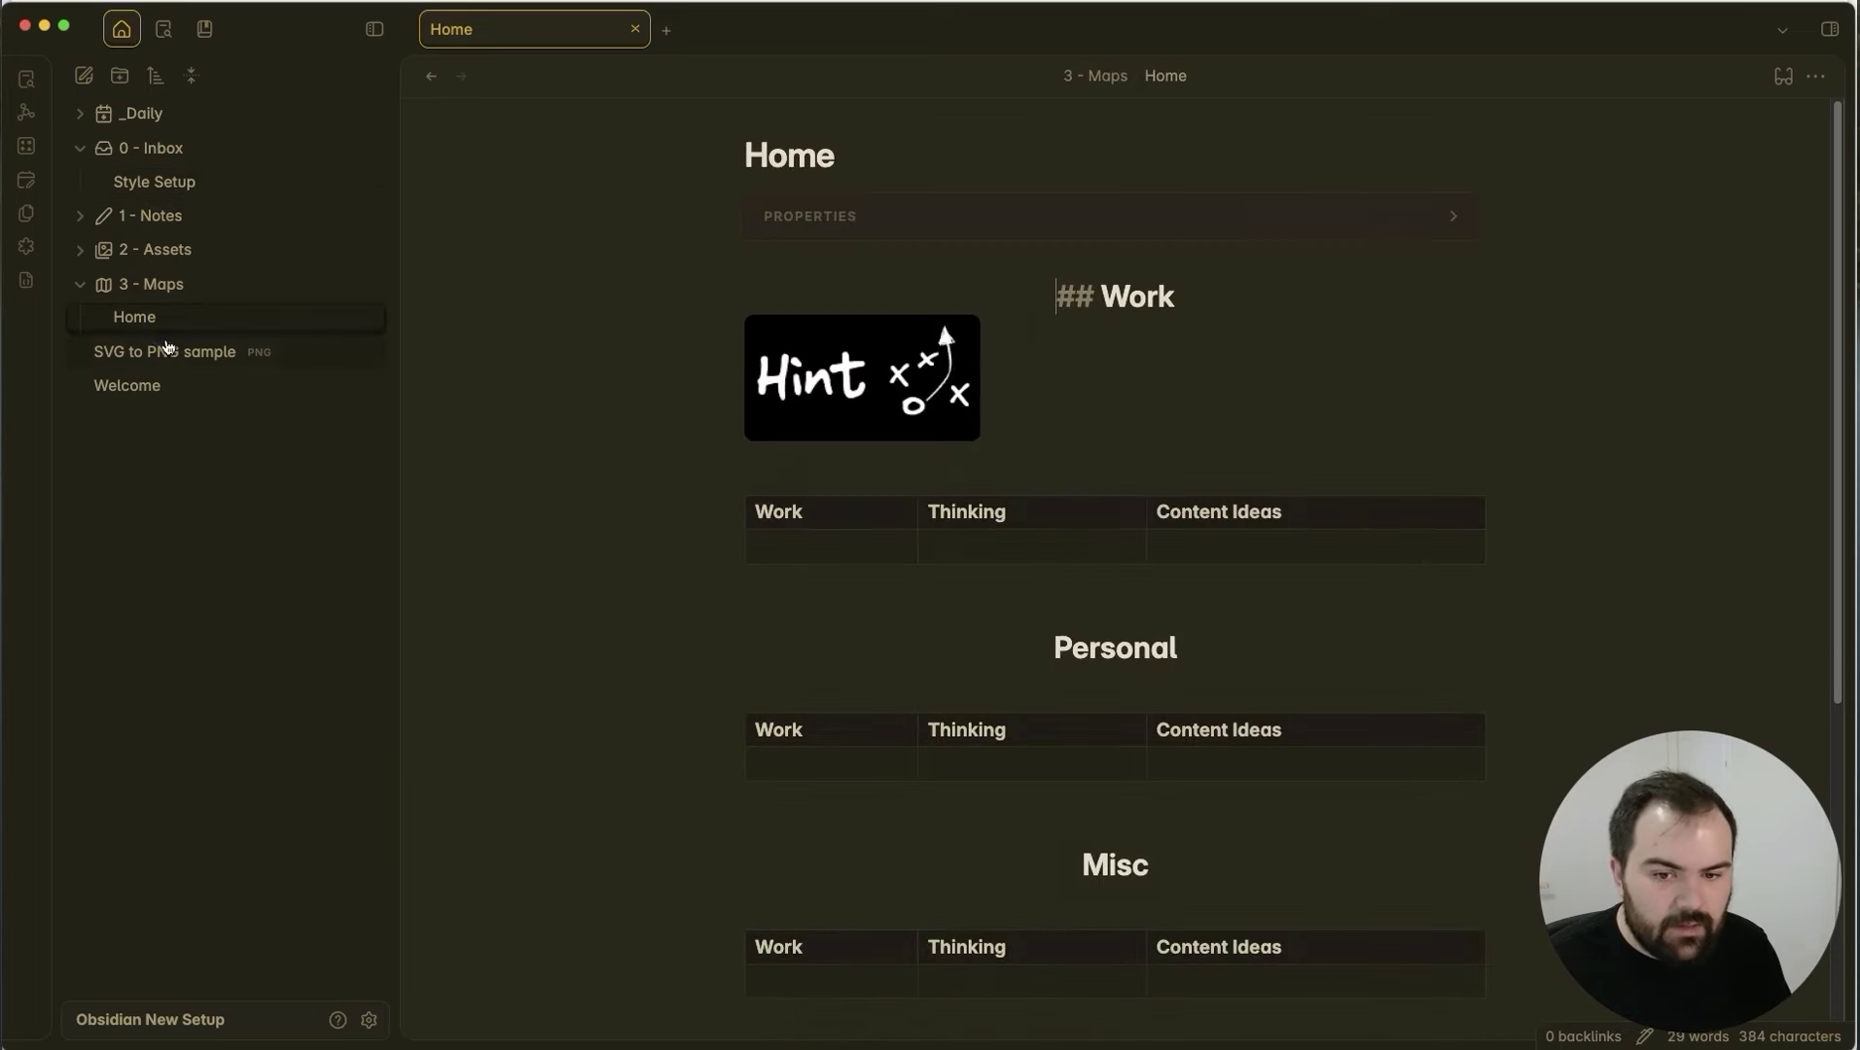
left_click(1453, 216)
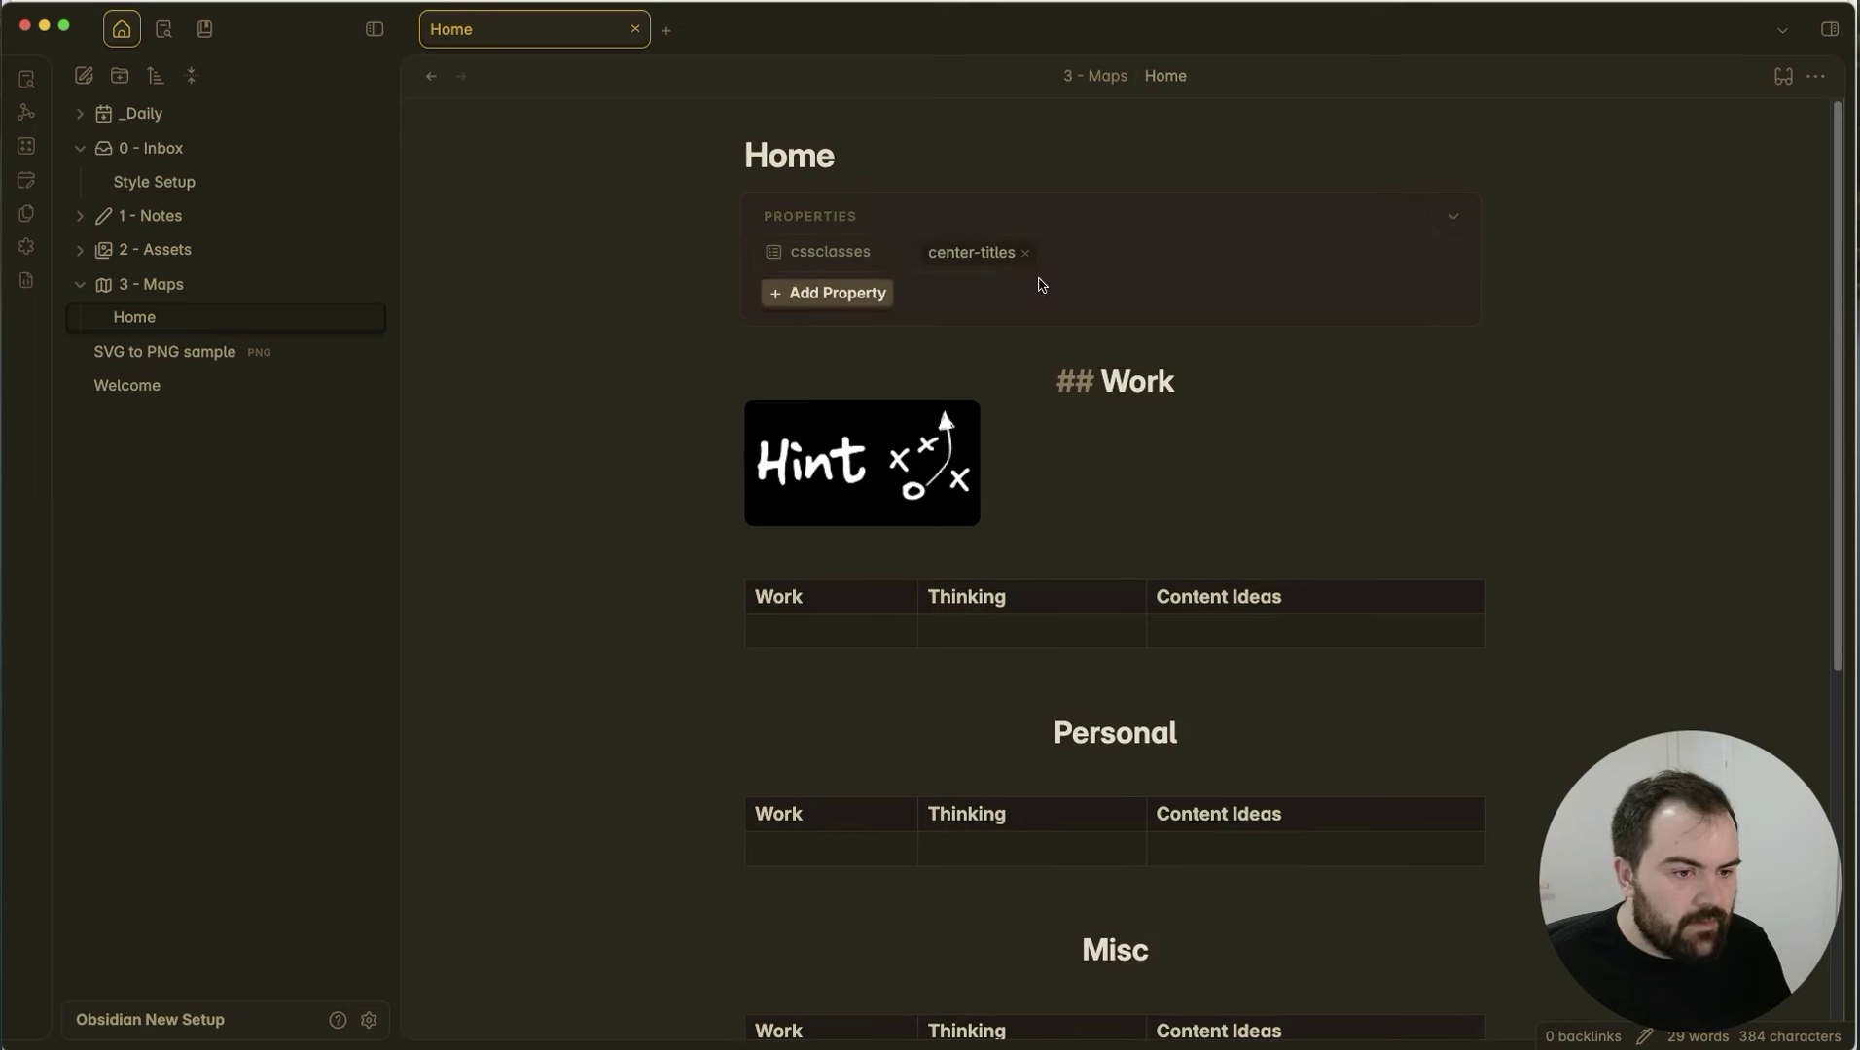
left_click(1139, 259)
key("super+v")
key("Return")
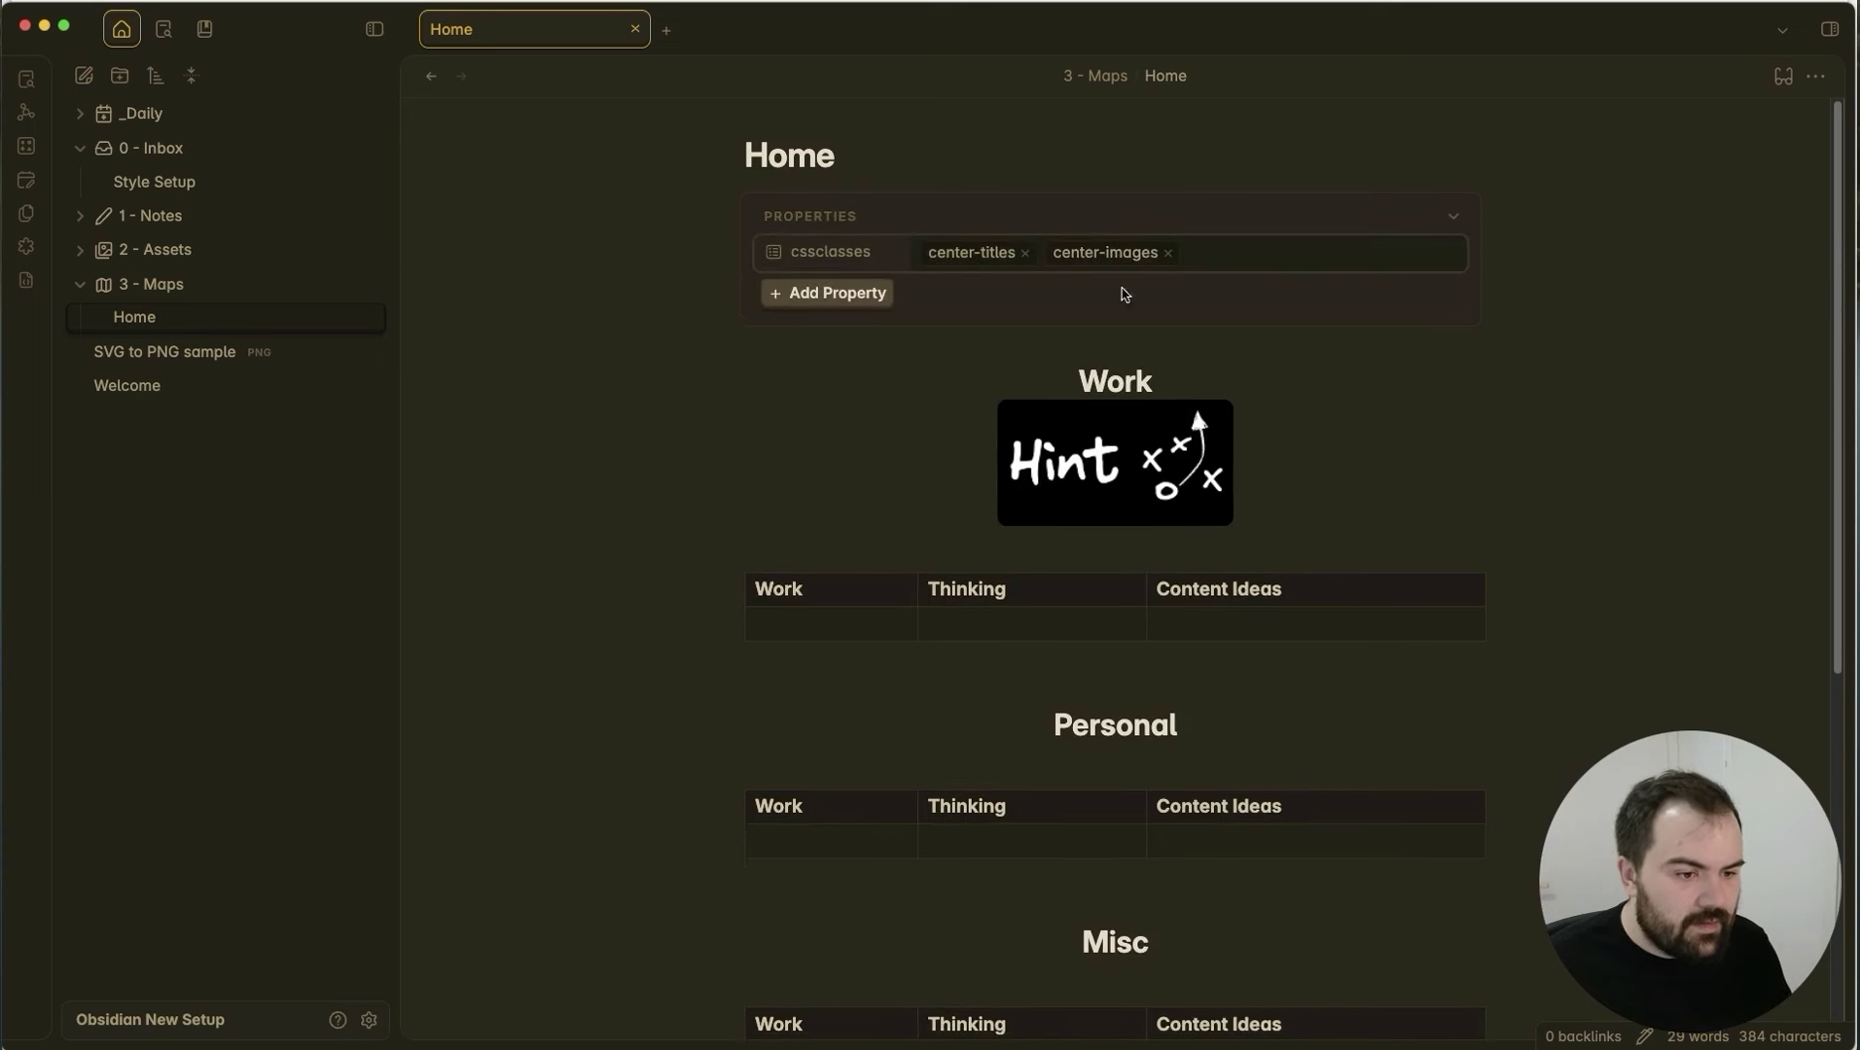
left_click(1257, 536)
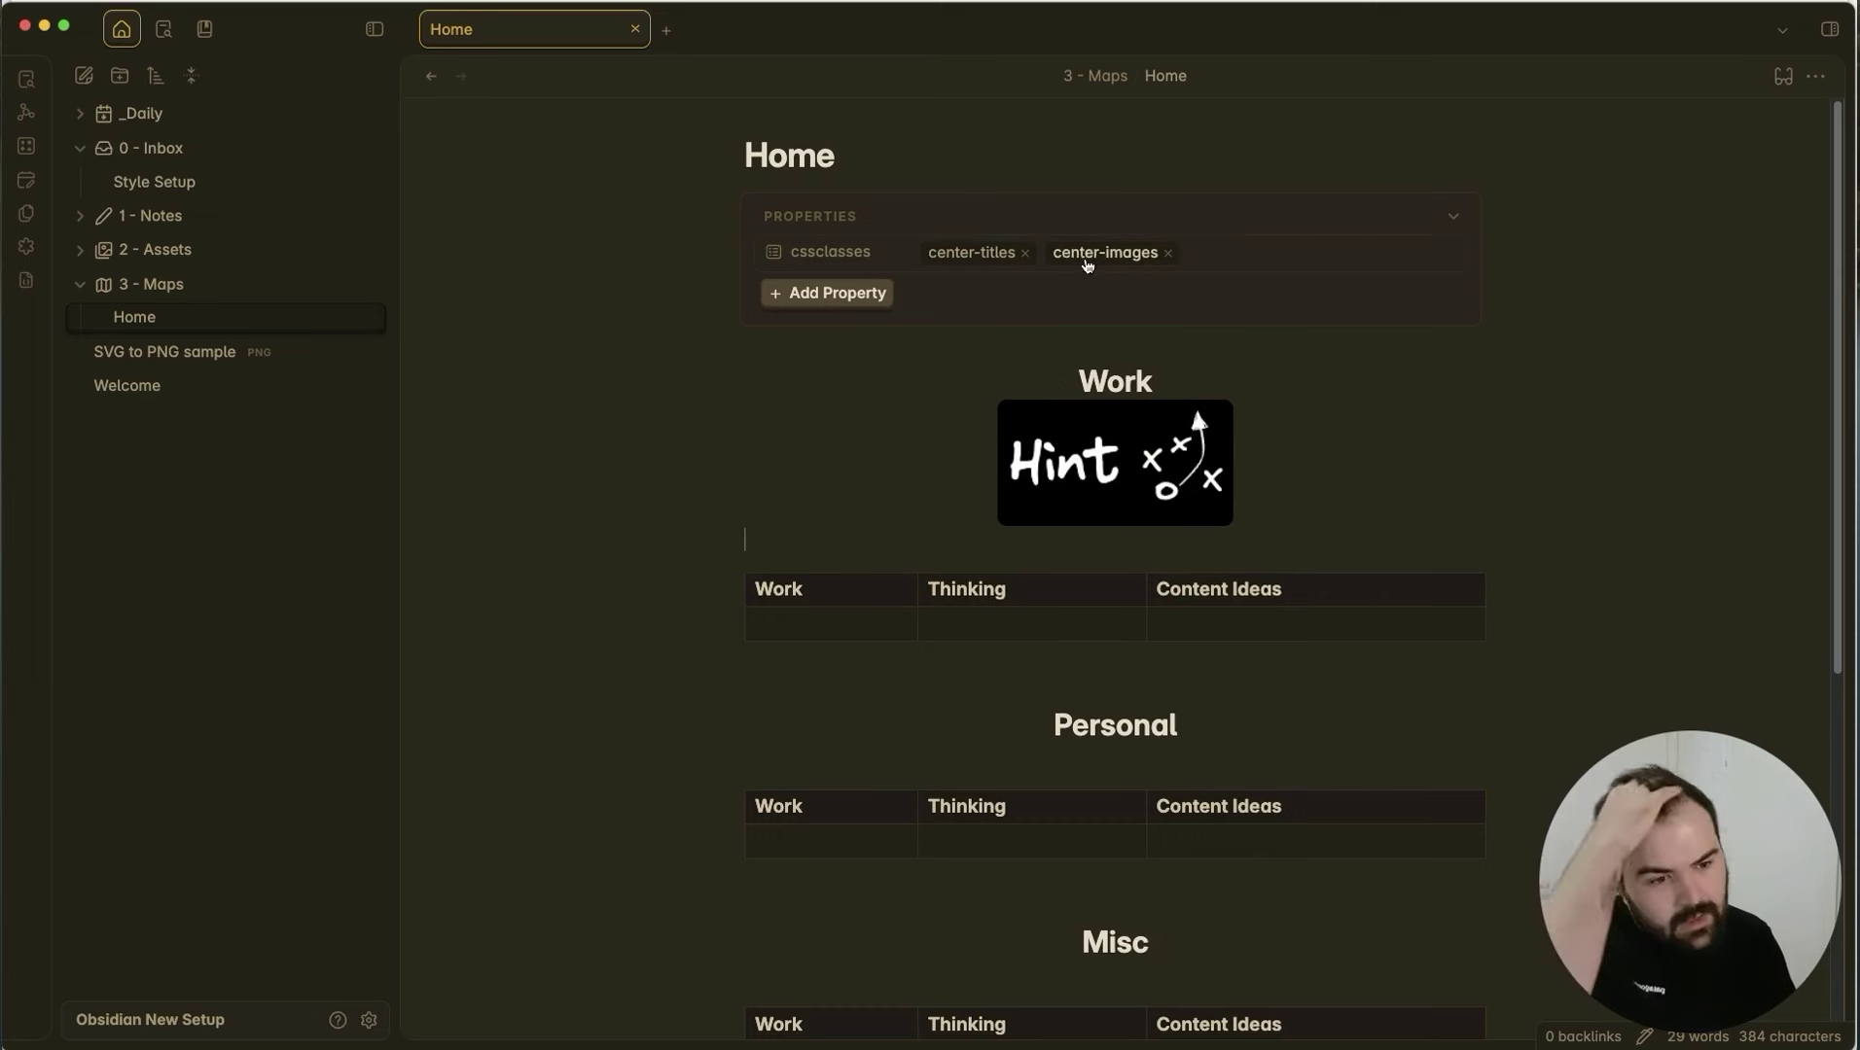
left_click(1077, 349)
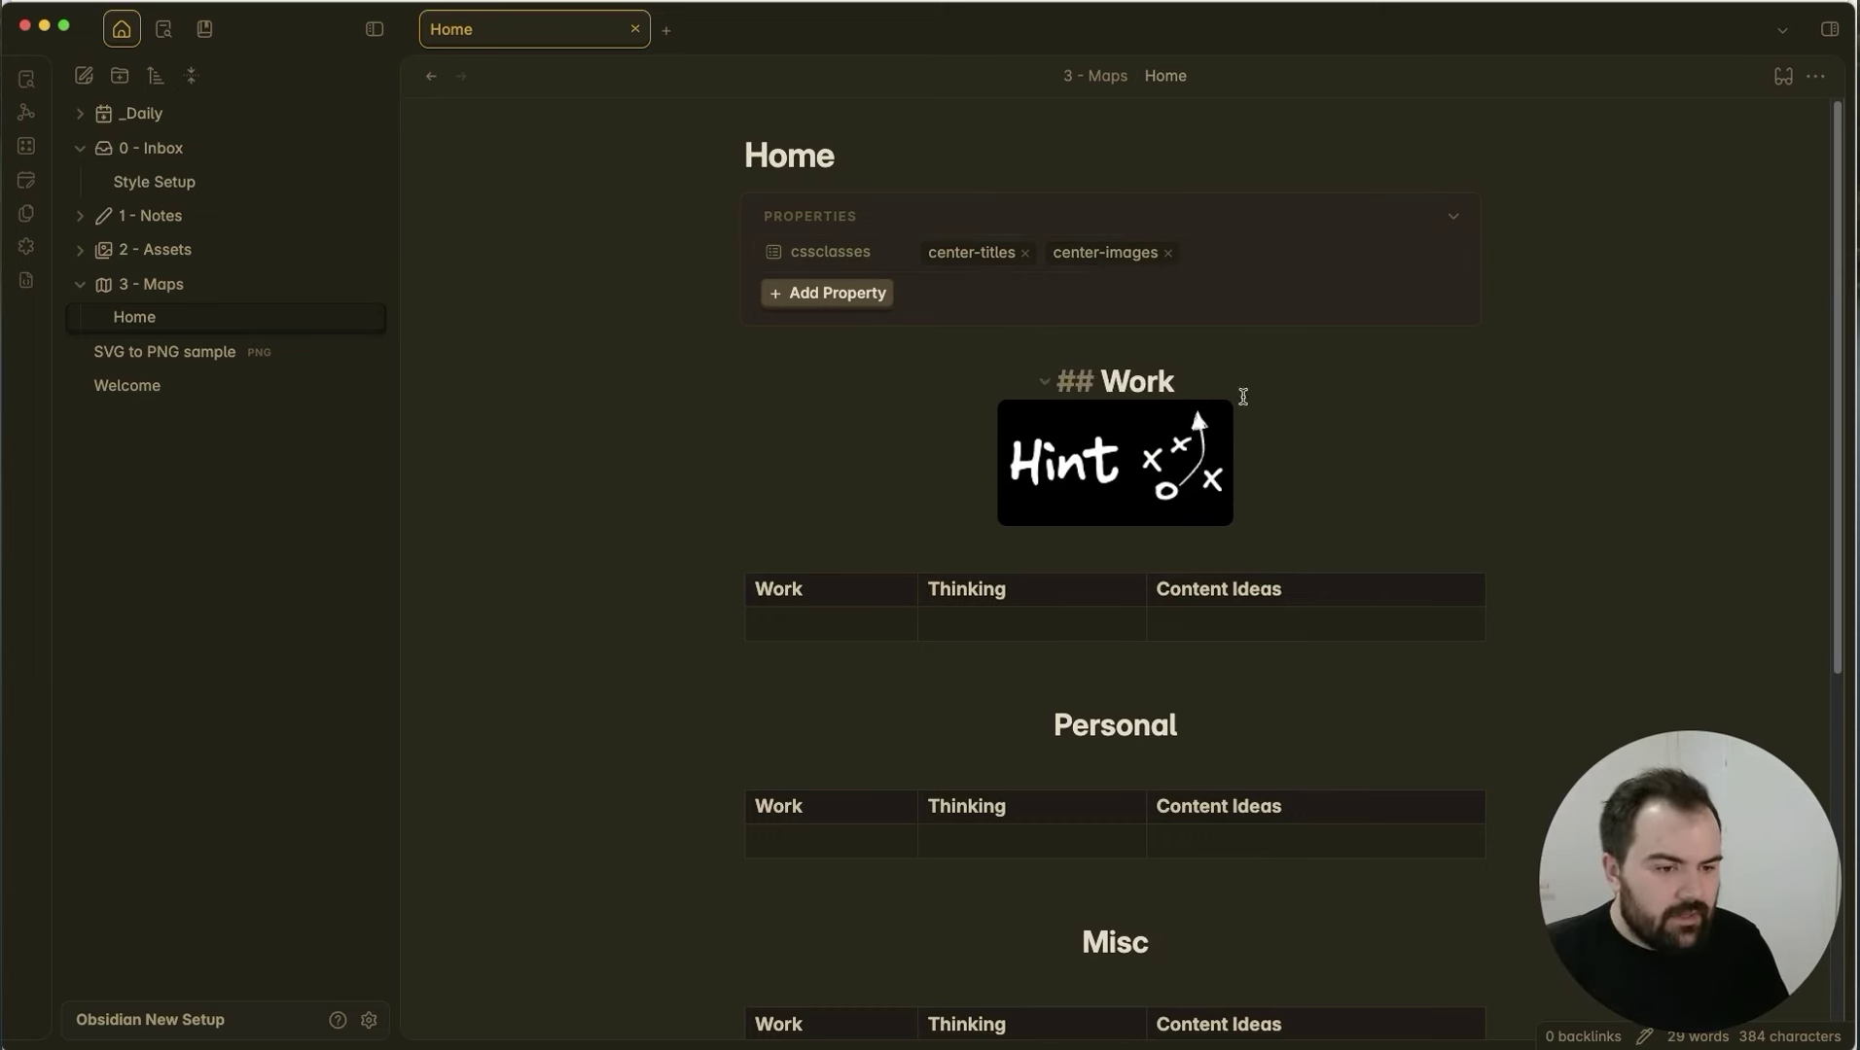
left_click(1241, 555)
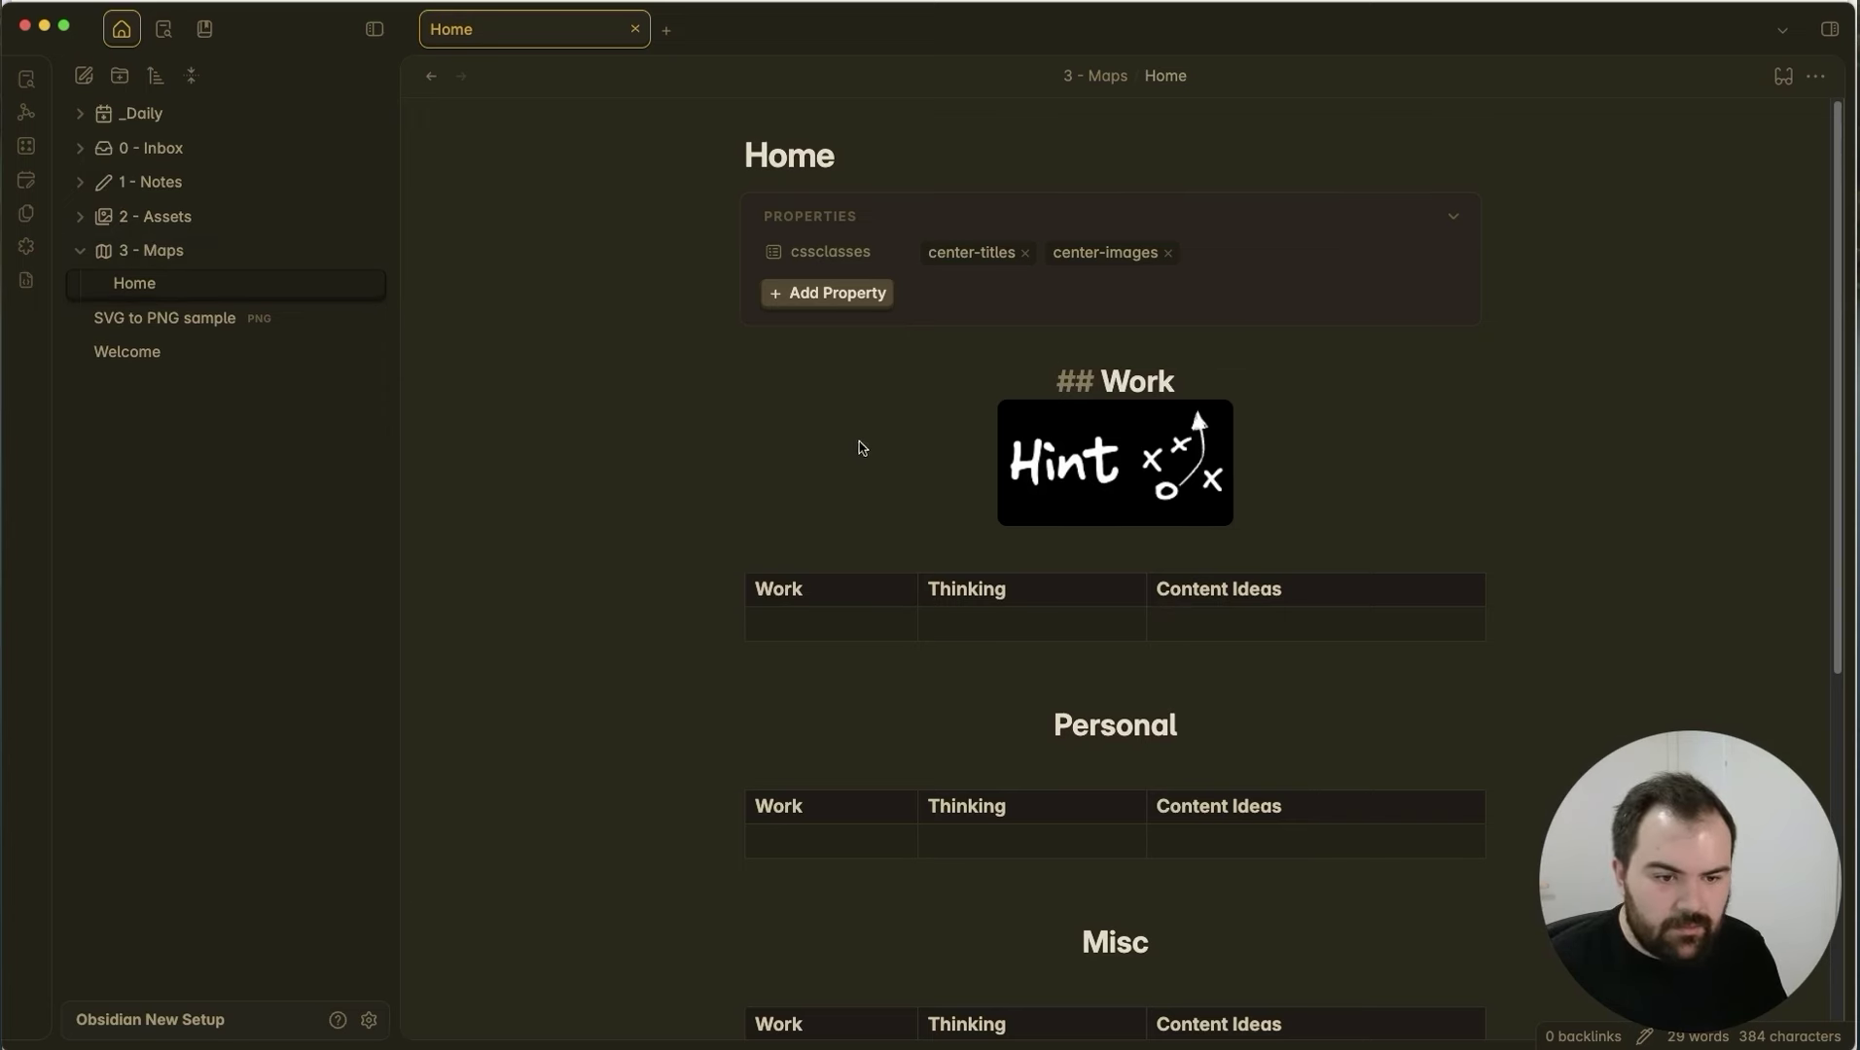
Add a line about changing the color of the sidenav folders below the Style Setup code block and paste the colored sidebar items CSS beneath.
left_click(189, 351)
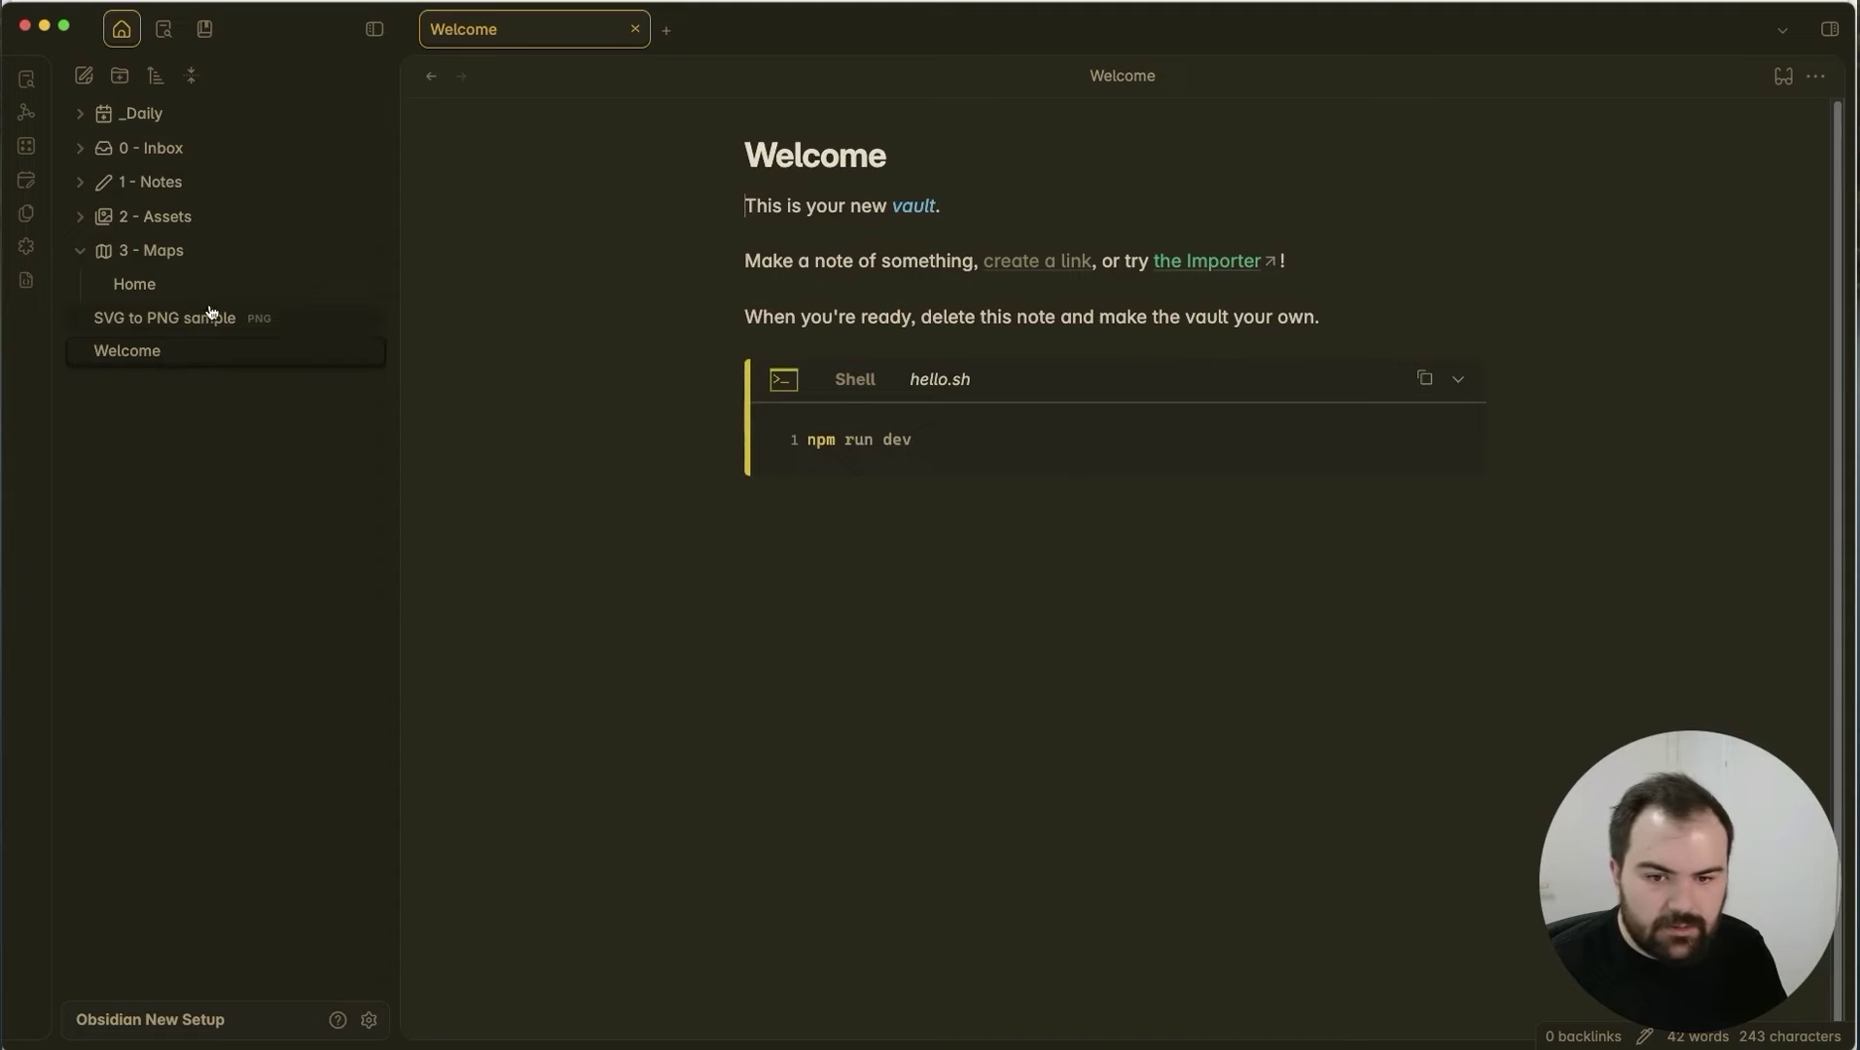
left_click(154, 148)
left_click(165, 181)
scroll(1329, 594, "down", 5)
left_click(1067, 665)
key("BackSpace")
key("BackSpace")
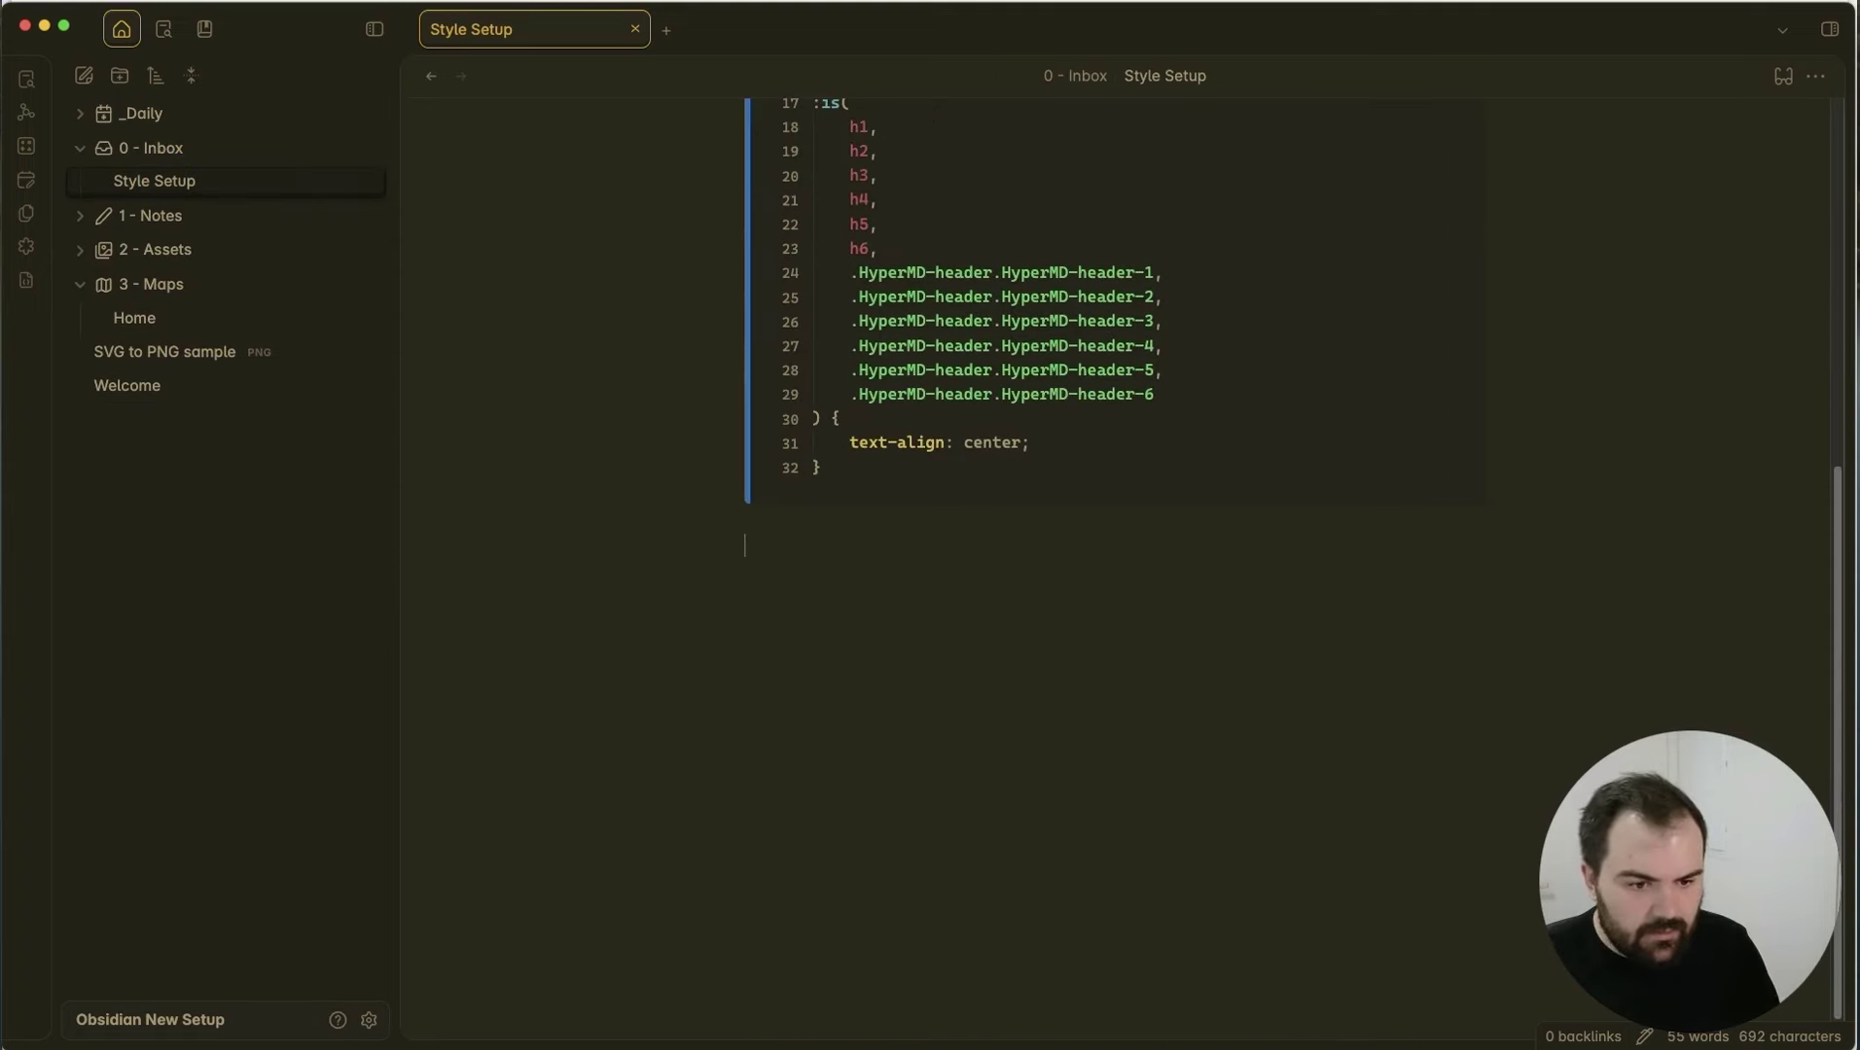
type("Cha")
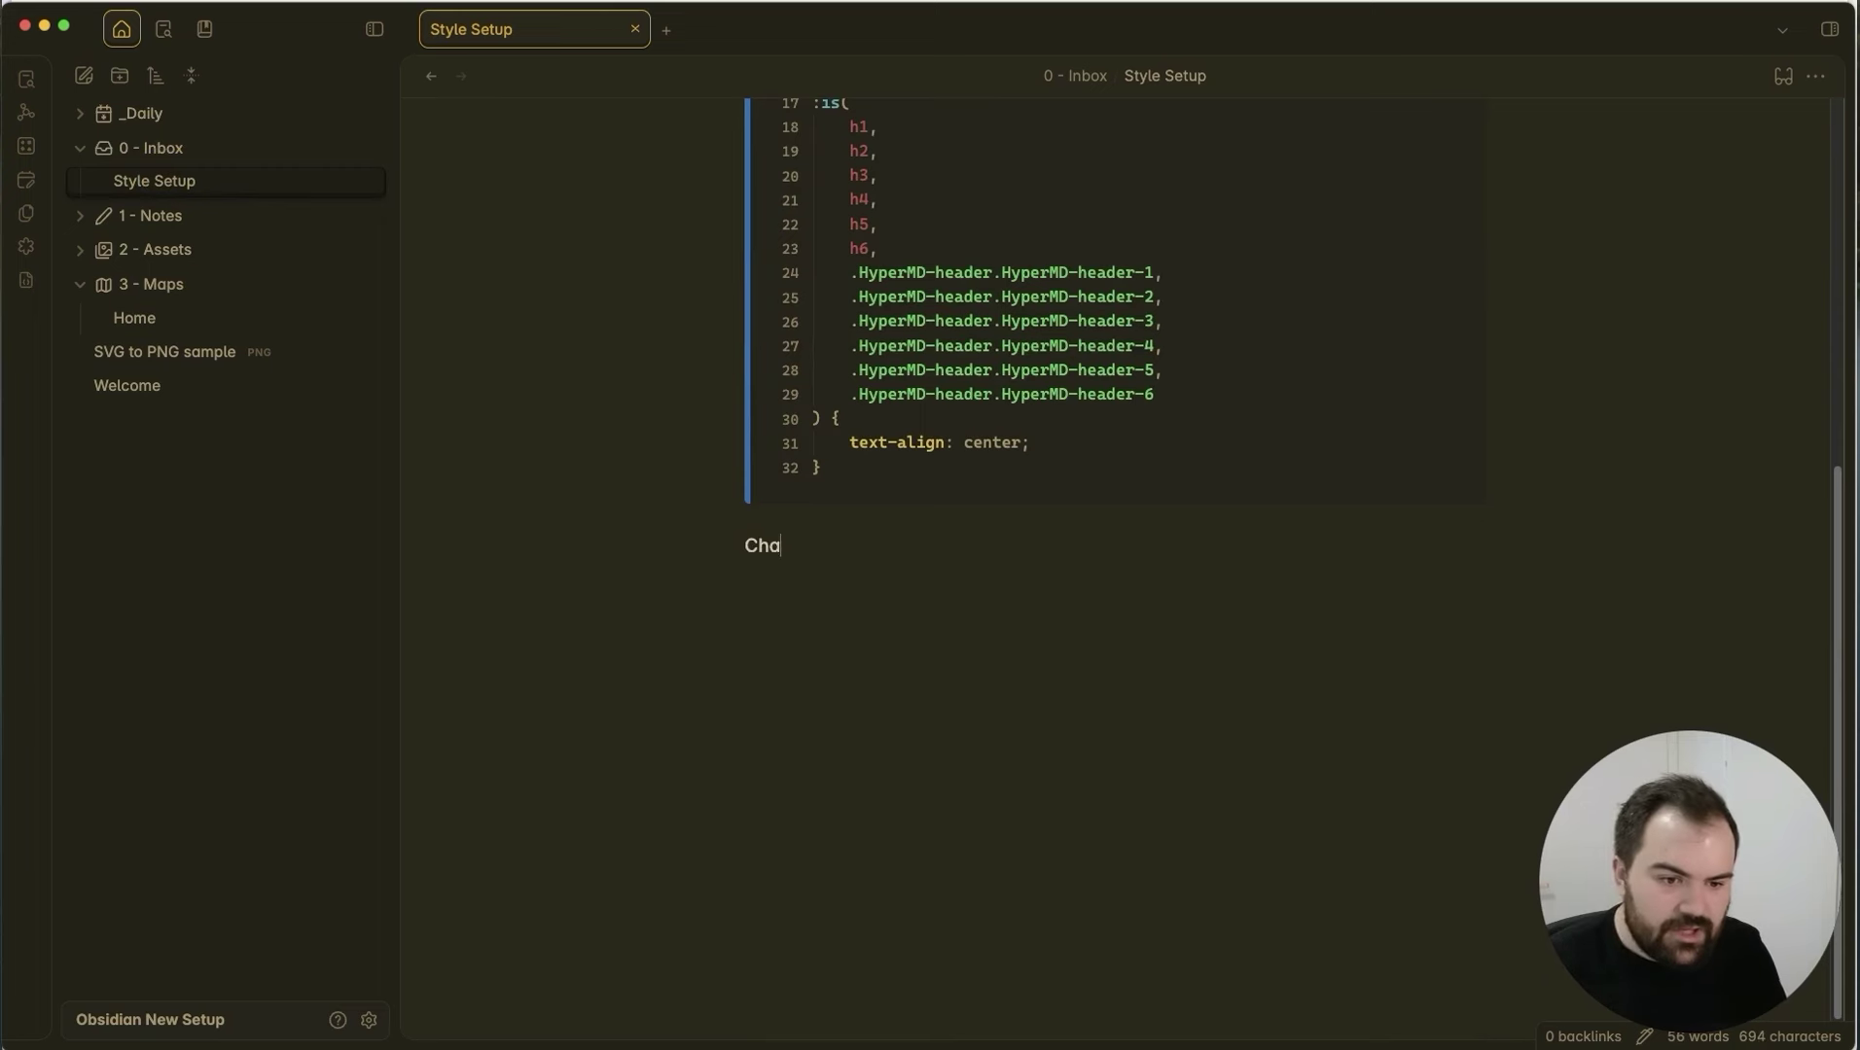
type("nget  the color of our sidenav folders")
right_click(822, 607)
left_click(875, 821)
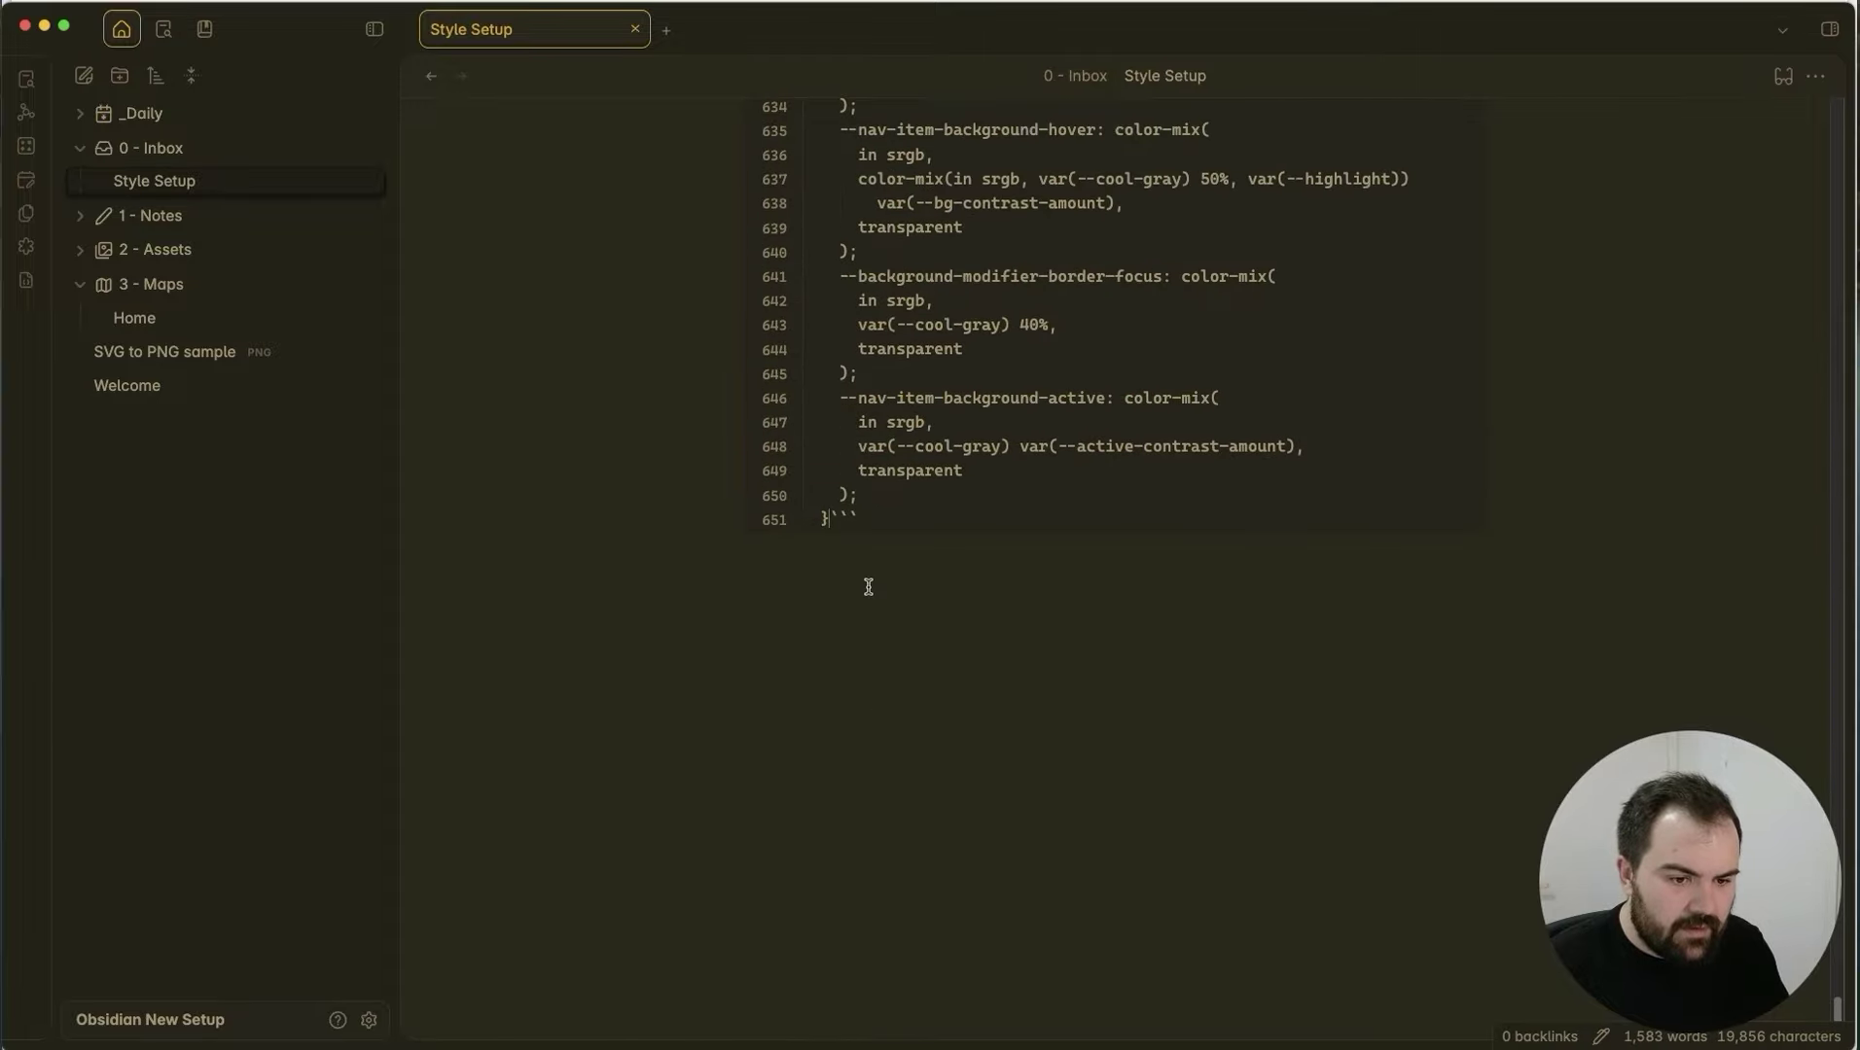
Examine the color variables, theme properties and folder prefix rules in the pasted colored sidebar items CSS.
scroll(1002, 417, "up", 20)
scroll(997, 418, "up", 20)
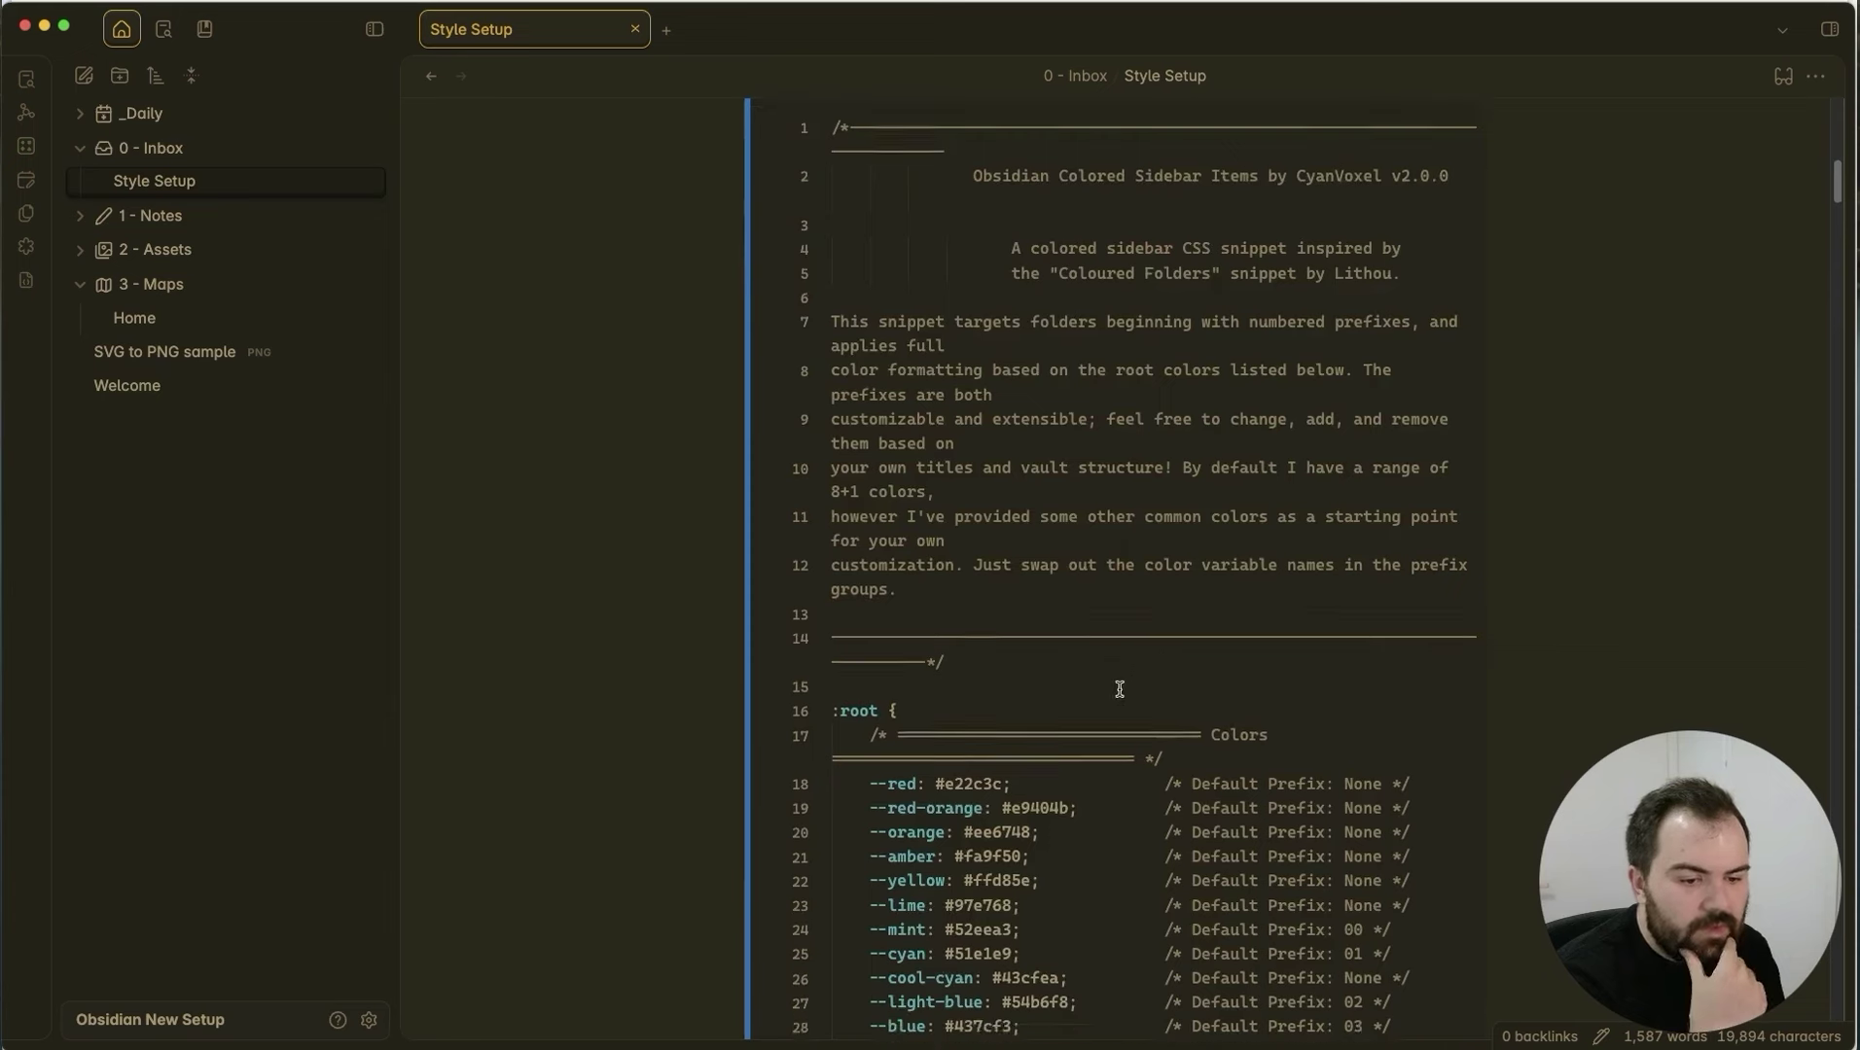
scroll(1099, 688, "down", 5)
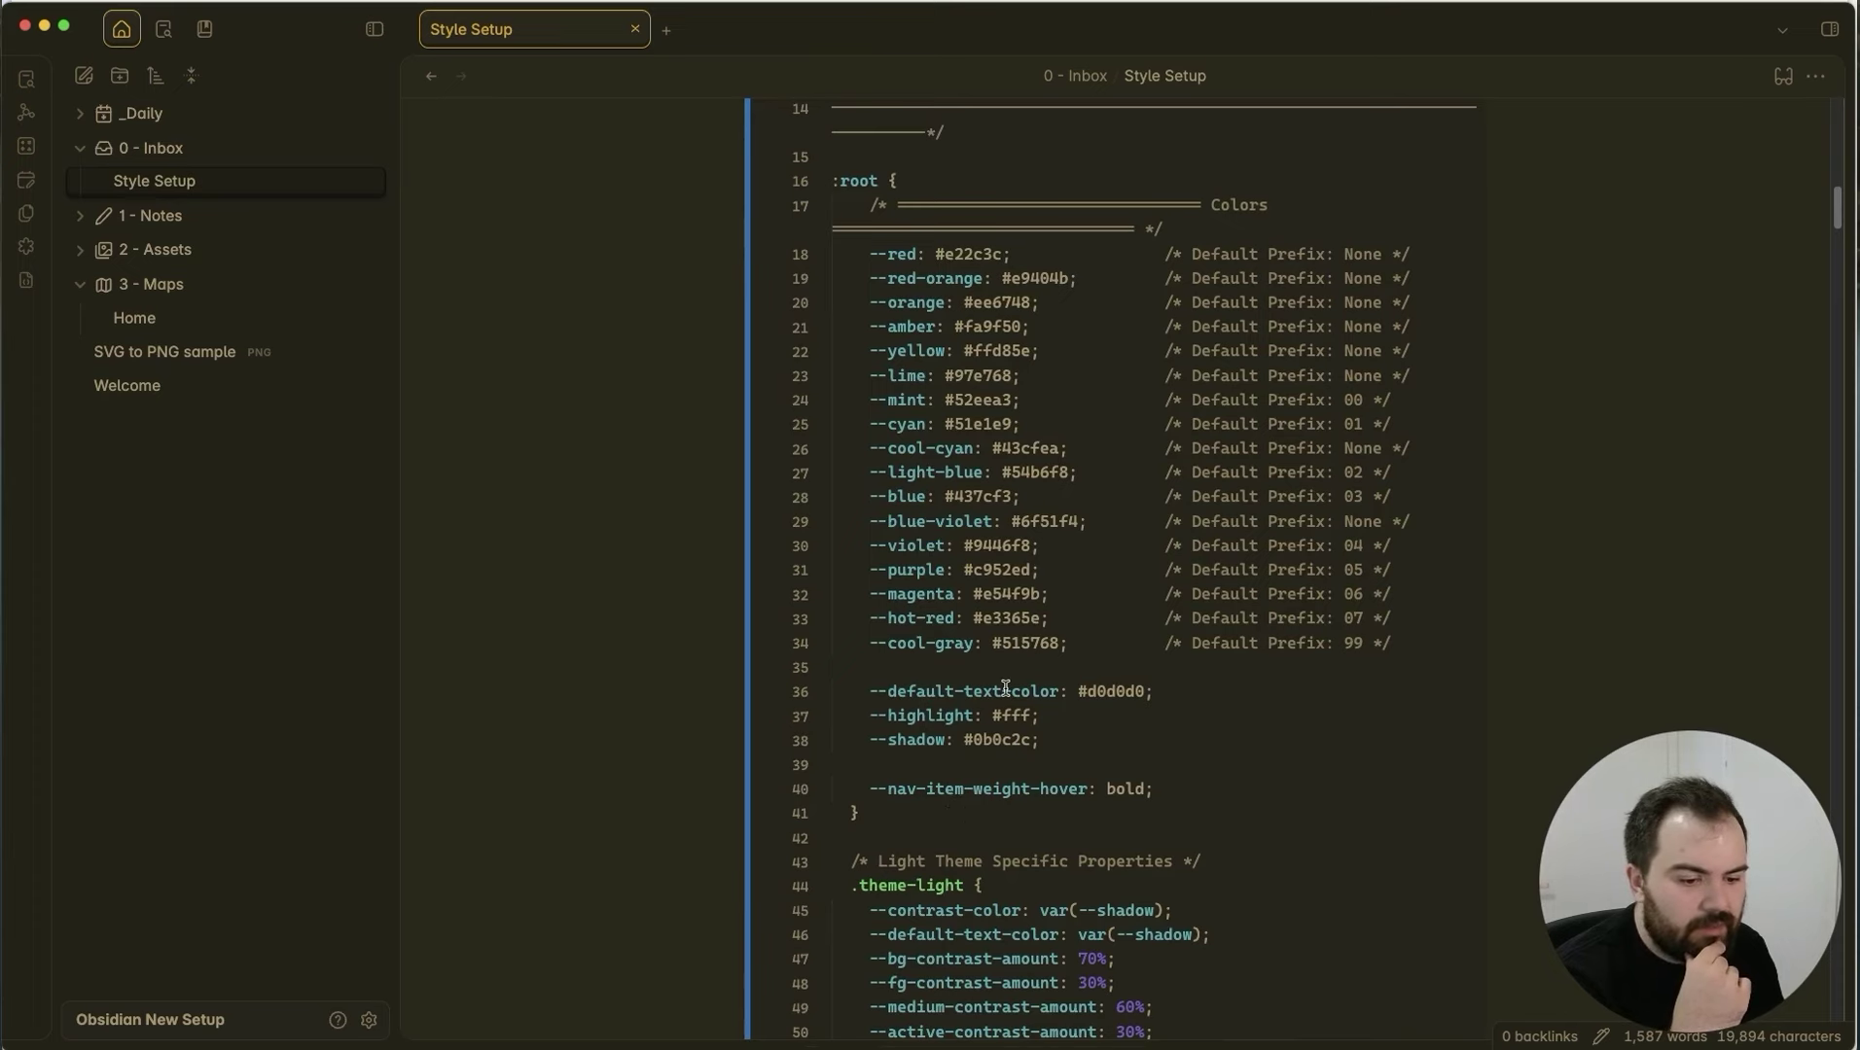
scroll(1007, 681, "down", 8)
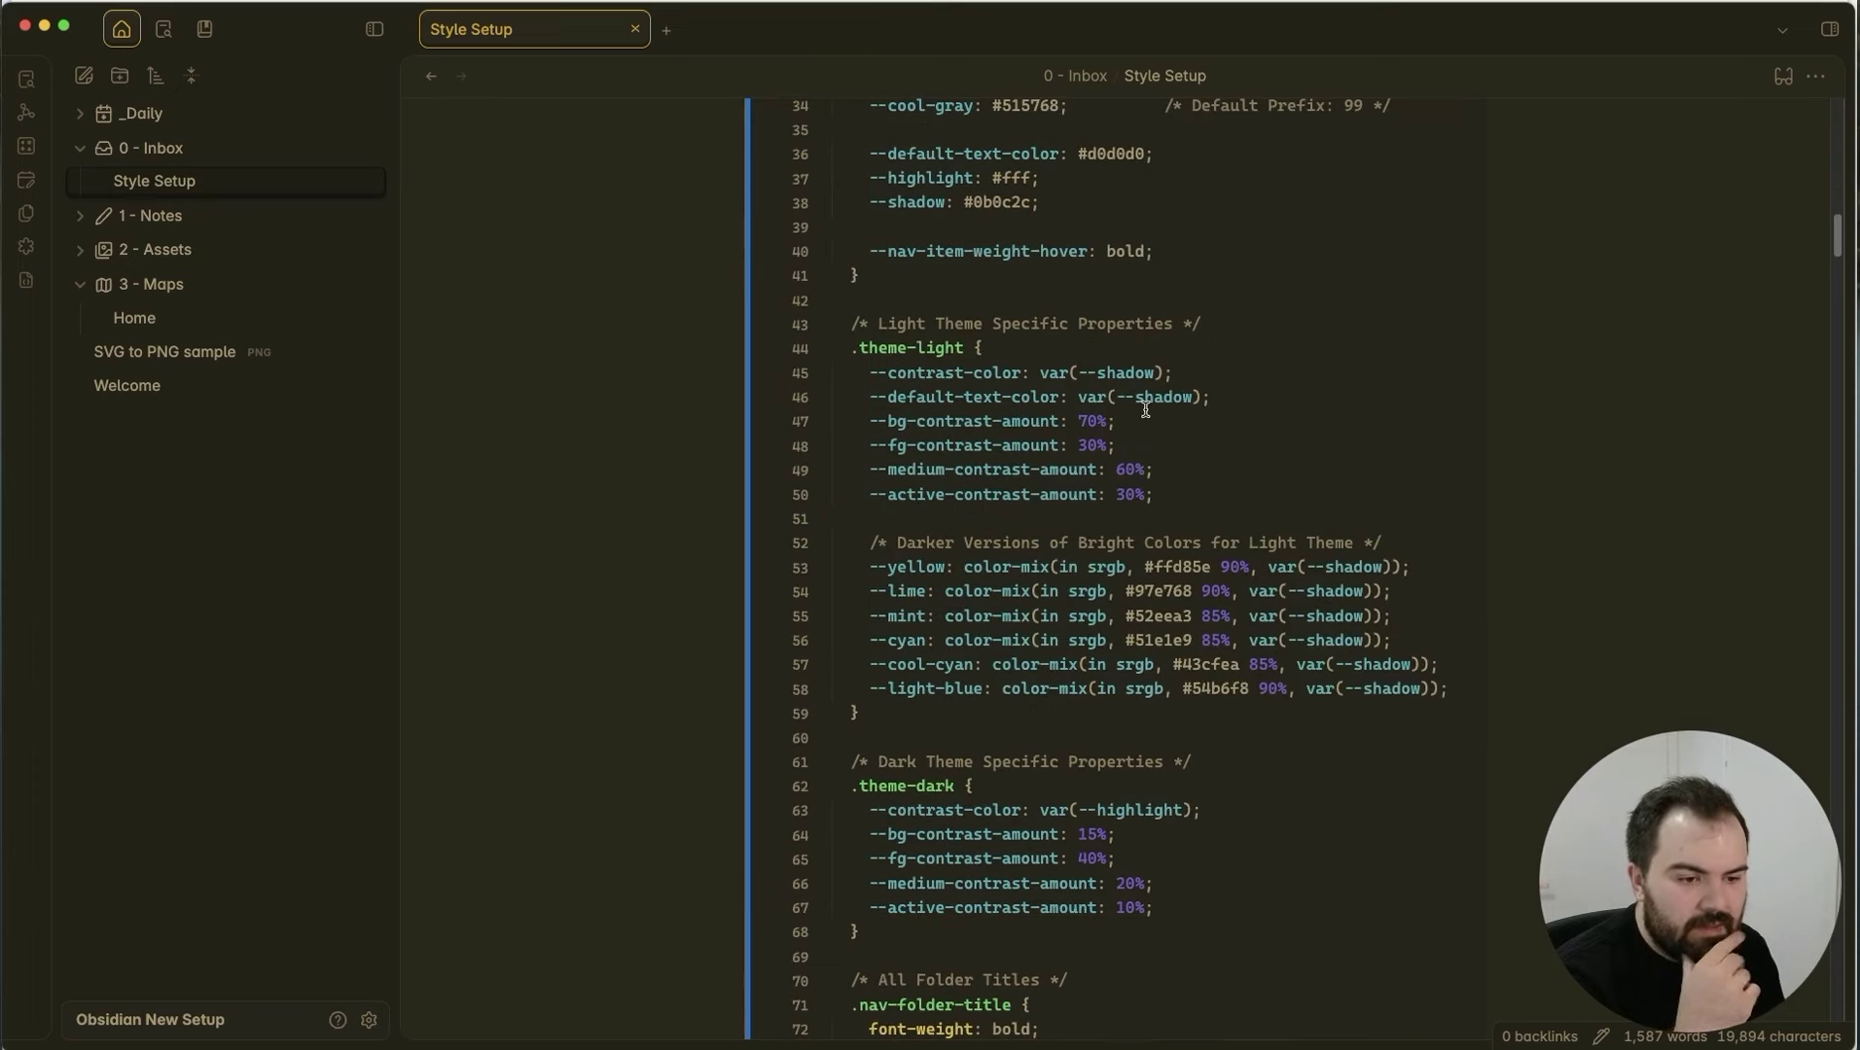
scroll(1142, 569, "down", 4)
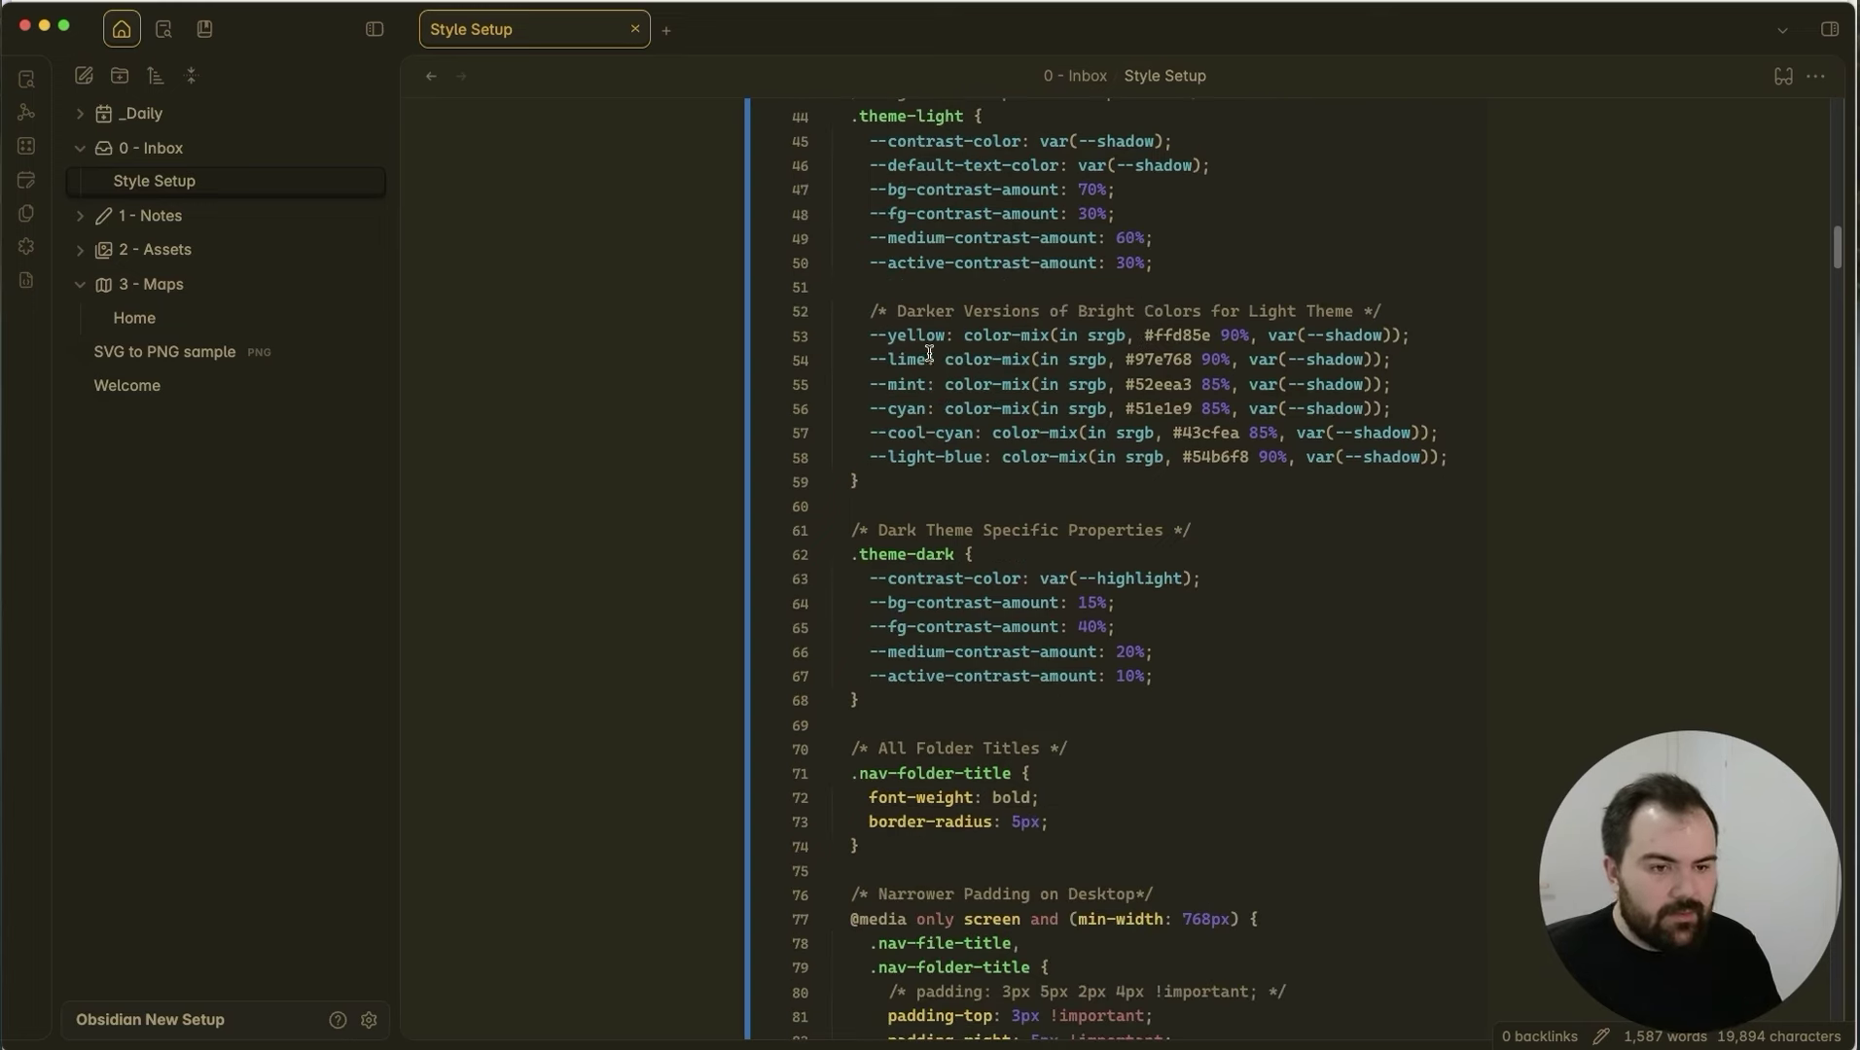
scroll(1089, 661, "down", 5)
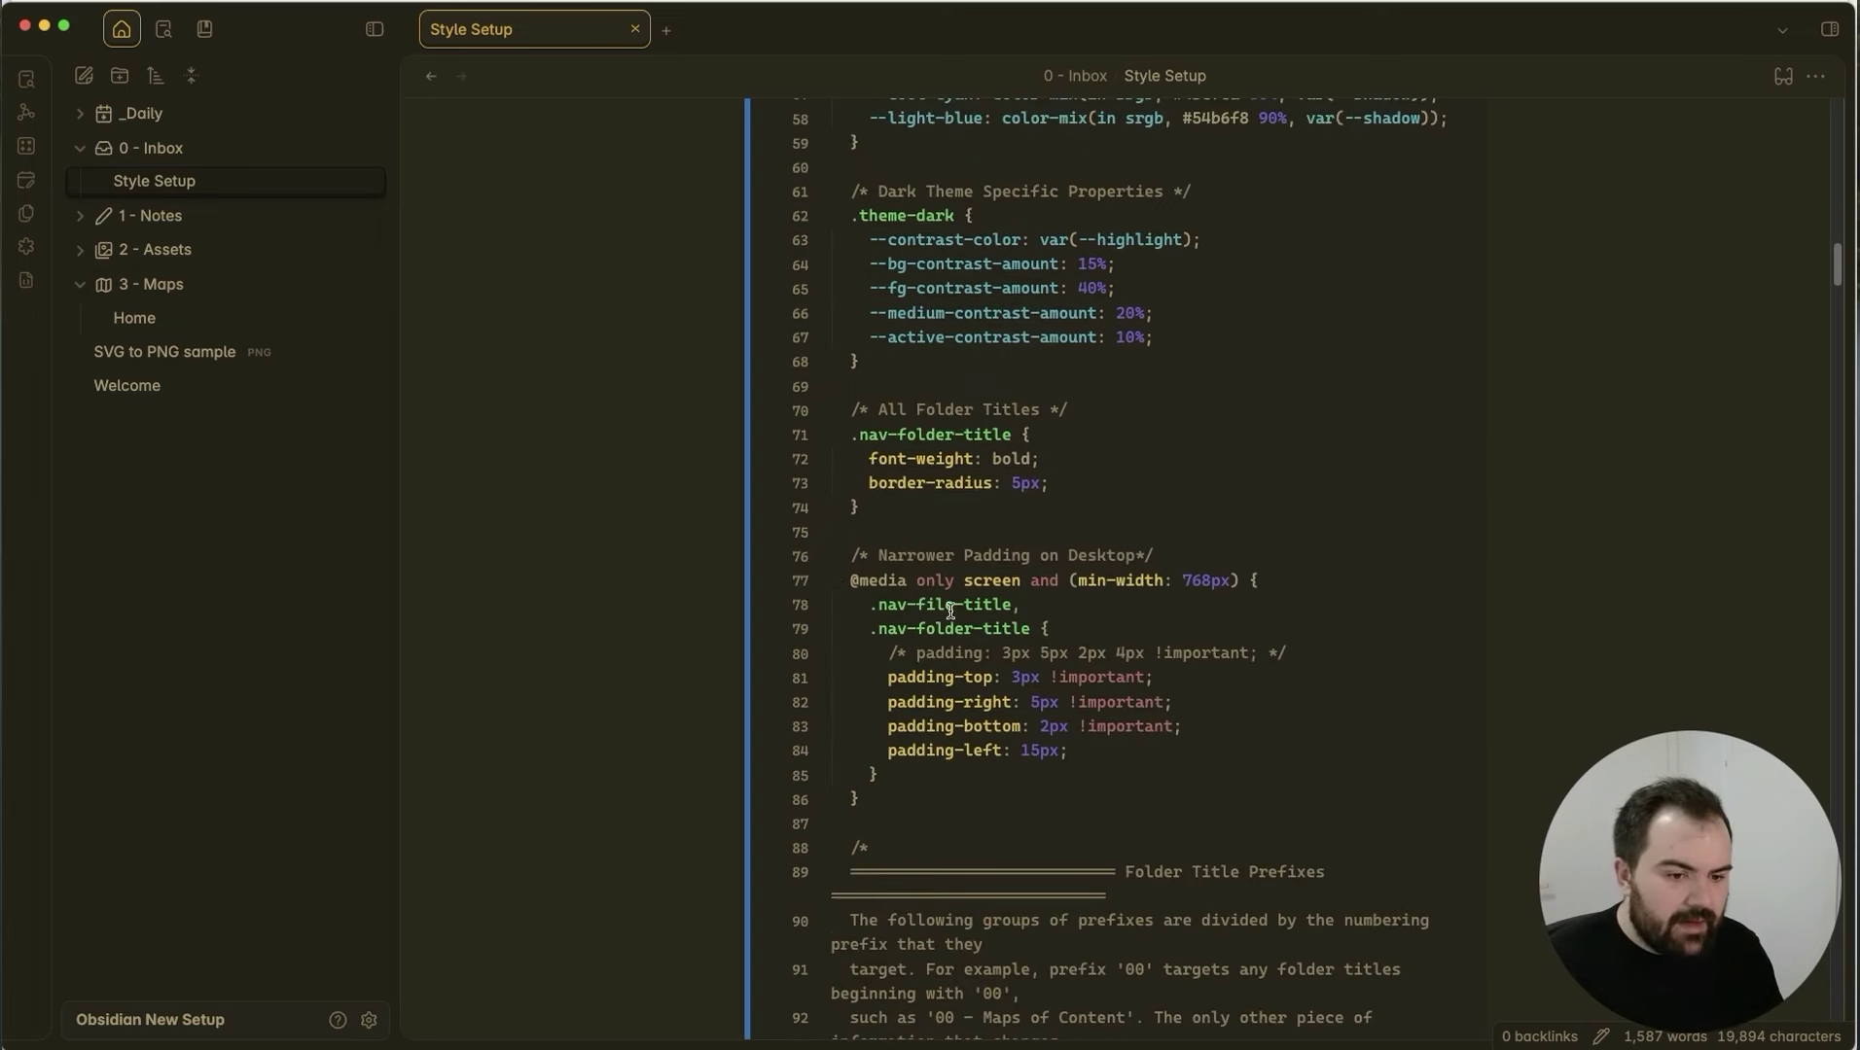
scroll(950, 611, "down", 2)
scroll(991, 780, "down", 10)
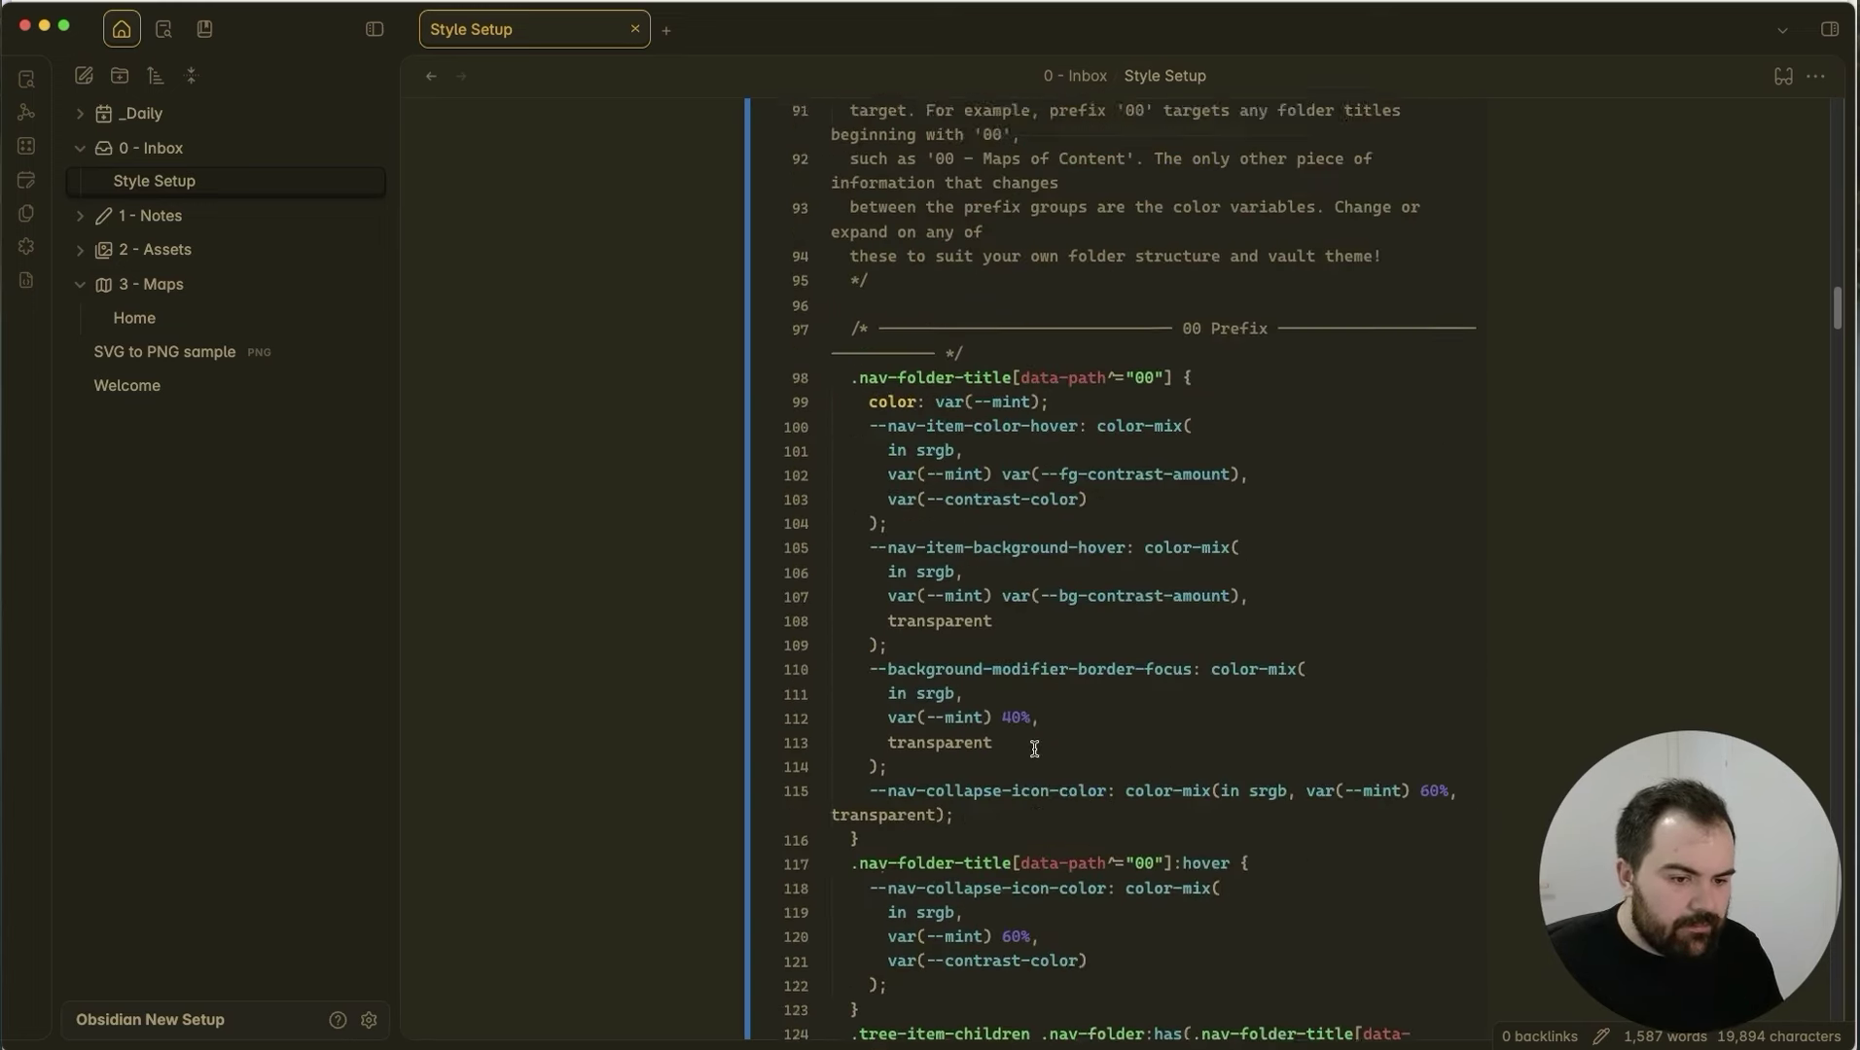
scroll(913, 292, "up", 11)
scroll(1032, 741, "down", 20)
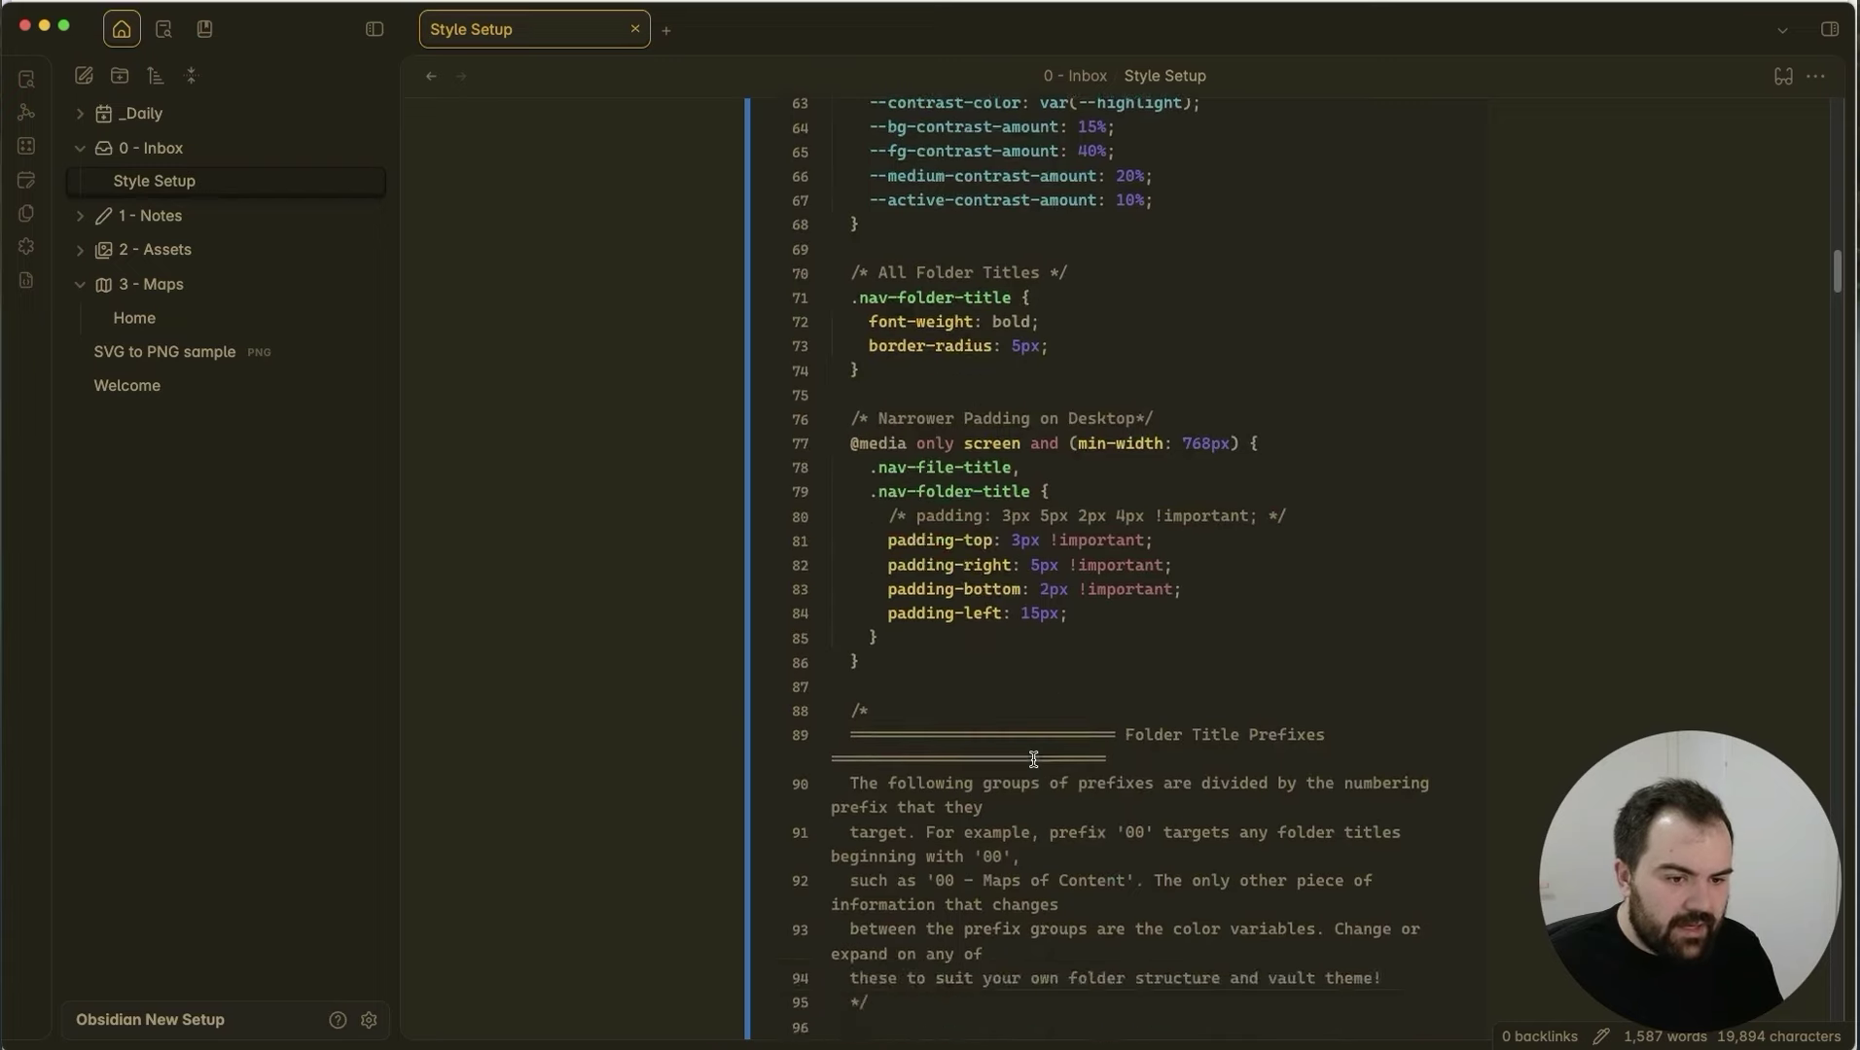
scroll(1032, 741, "up", 8)
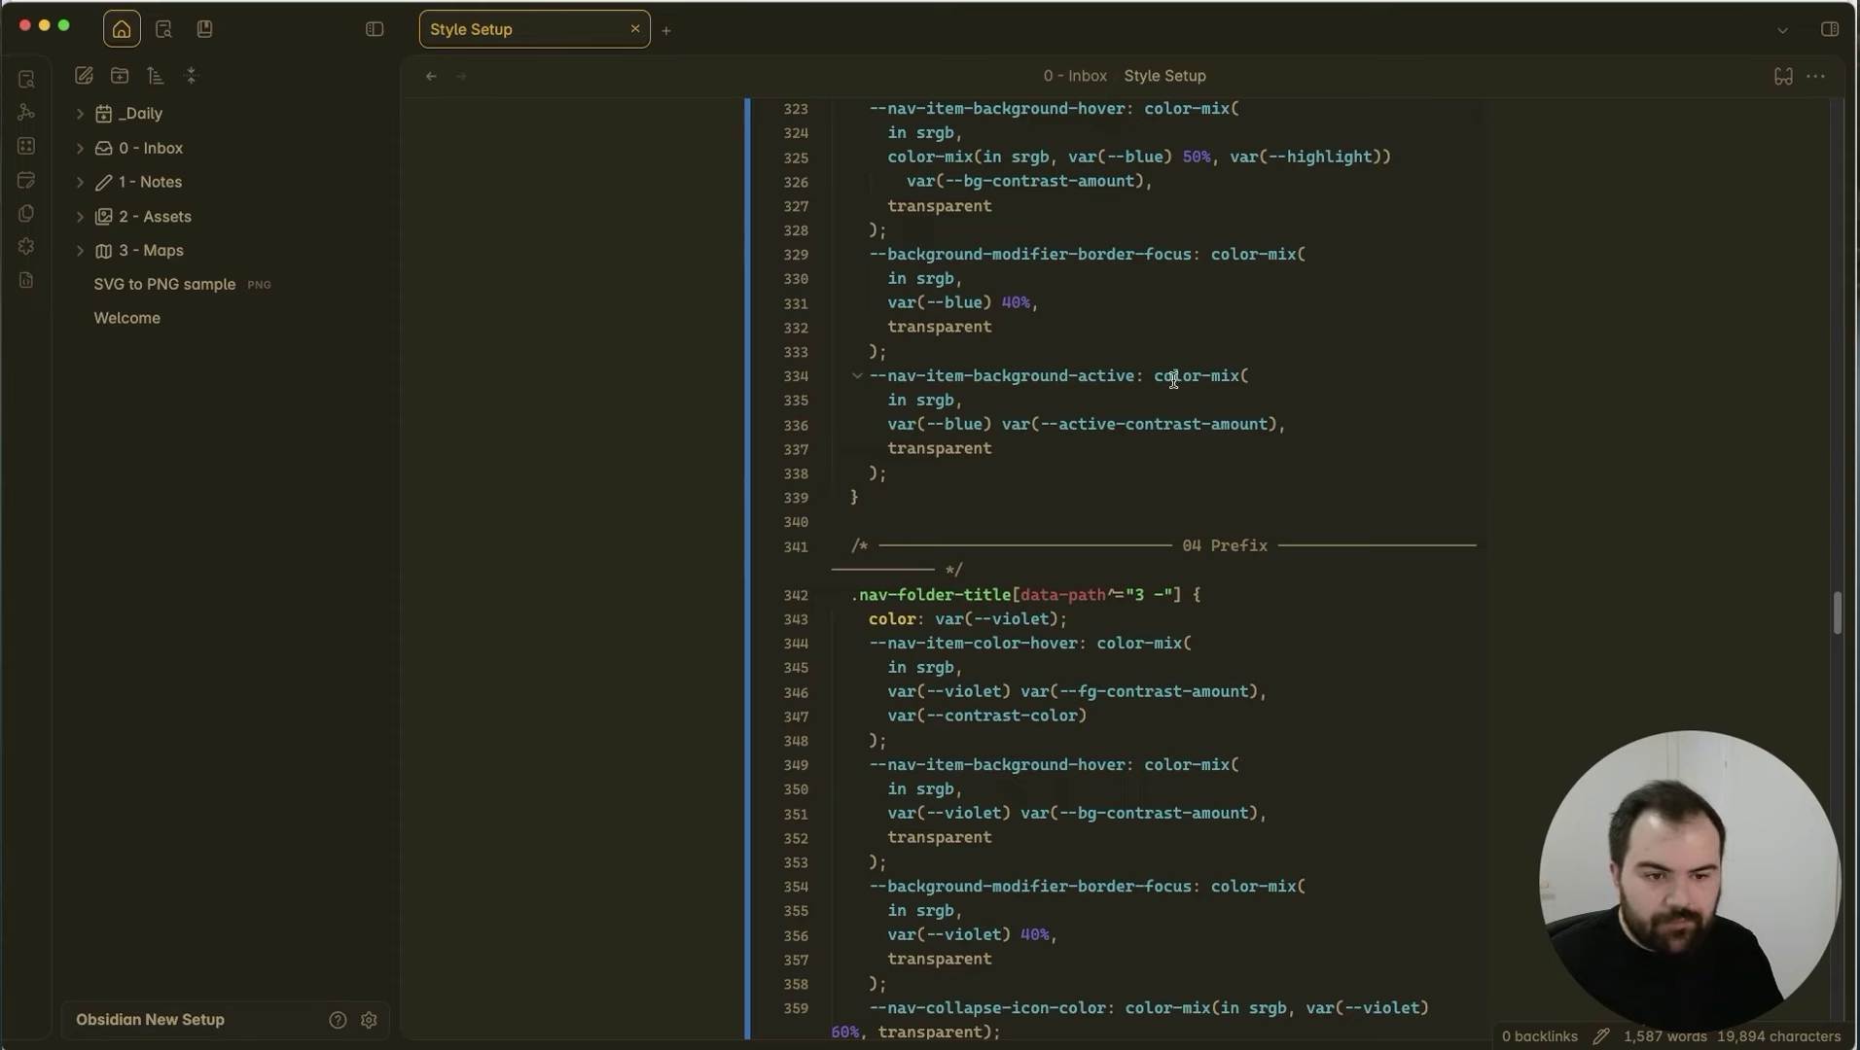
Enable the colored-sidebar-items CSS snippet in the appearance settings and close the settings.
left_click(369, 1019)
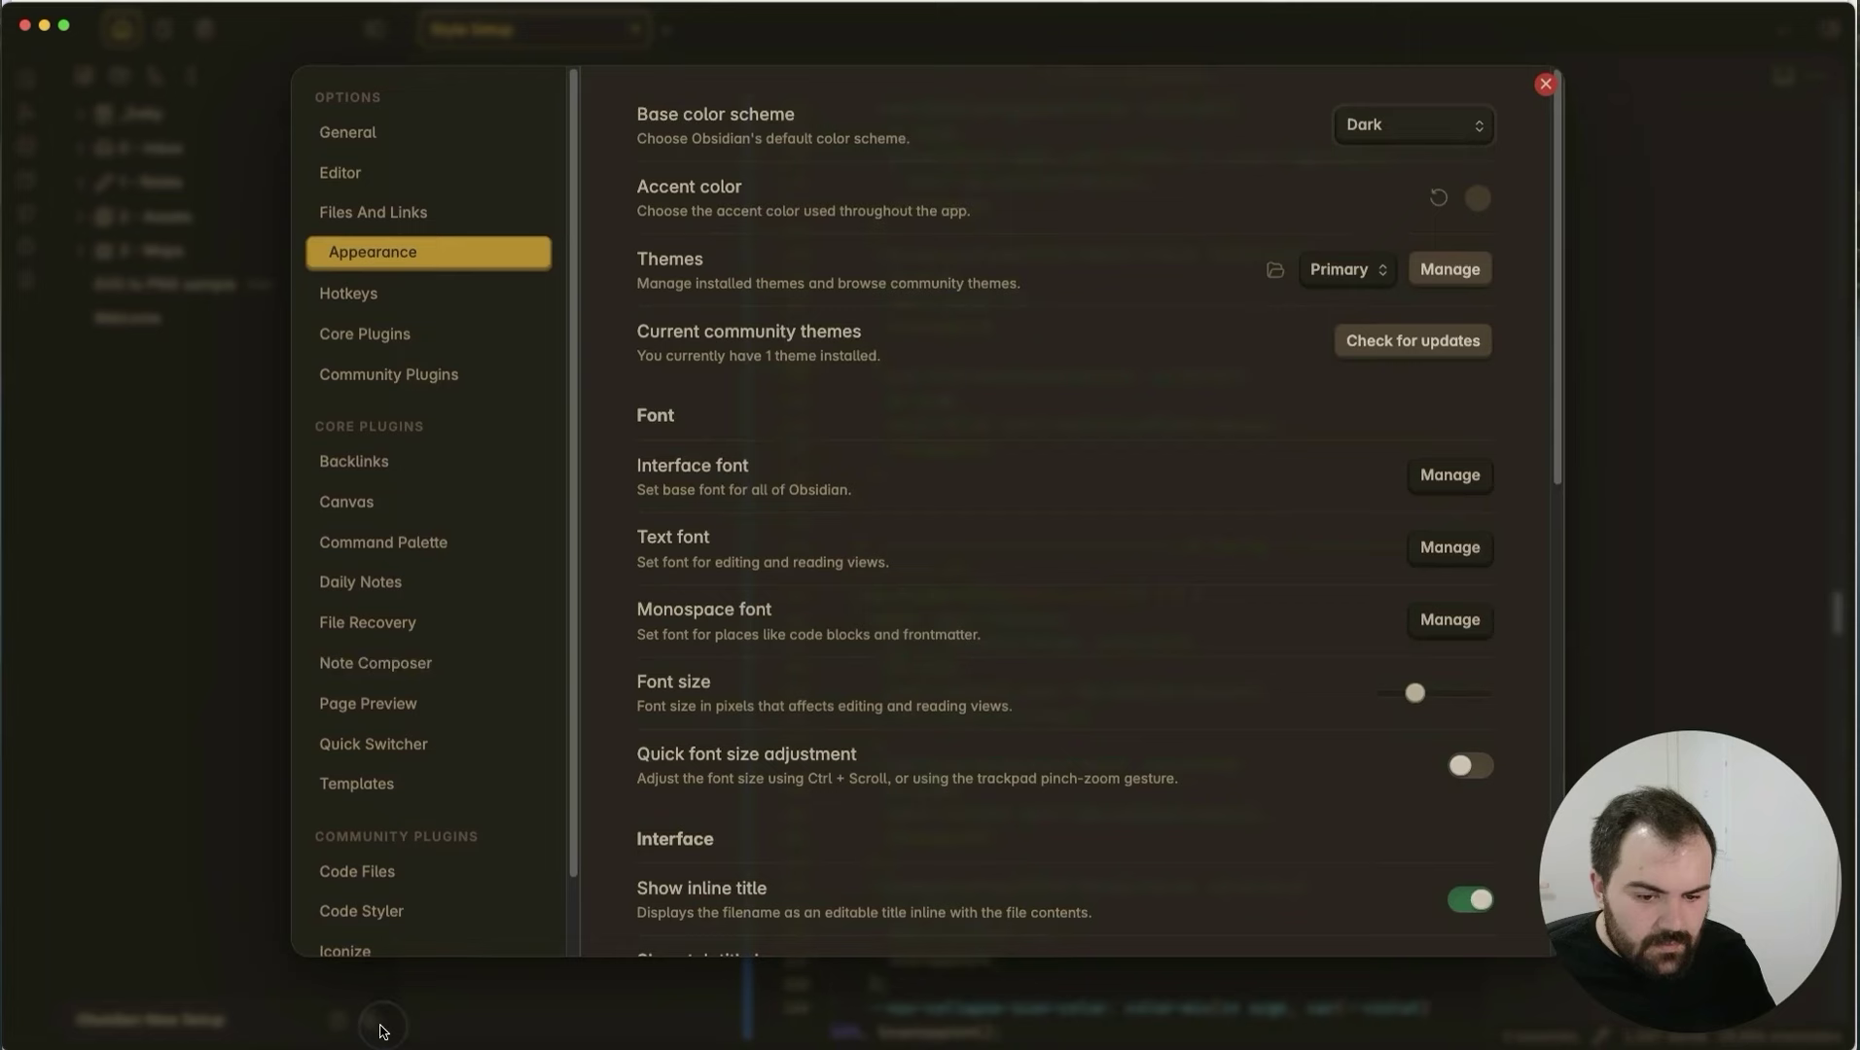
scroll(1228, 530, "down", 10)
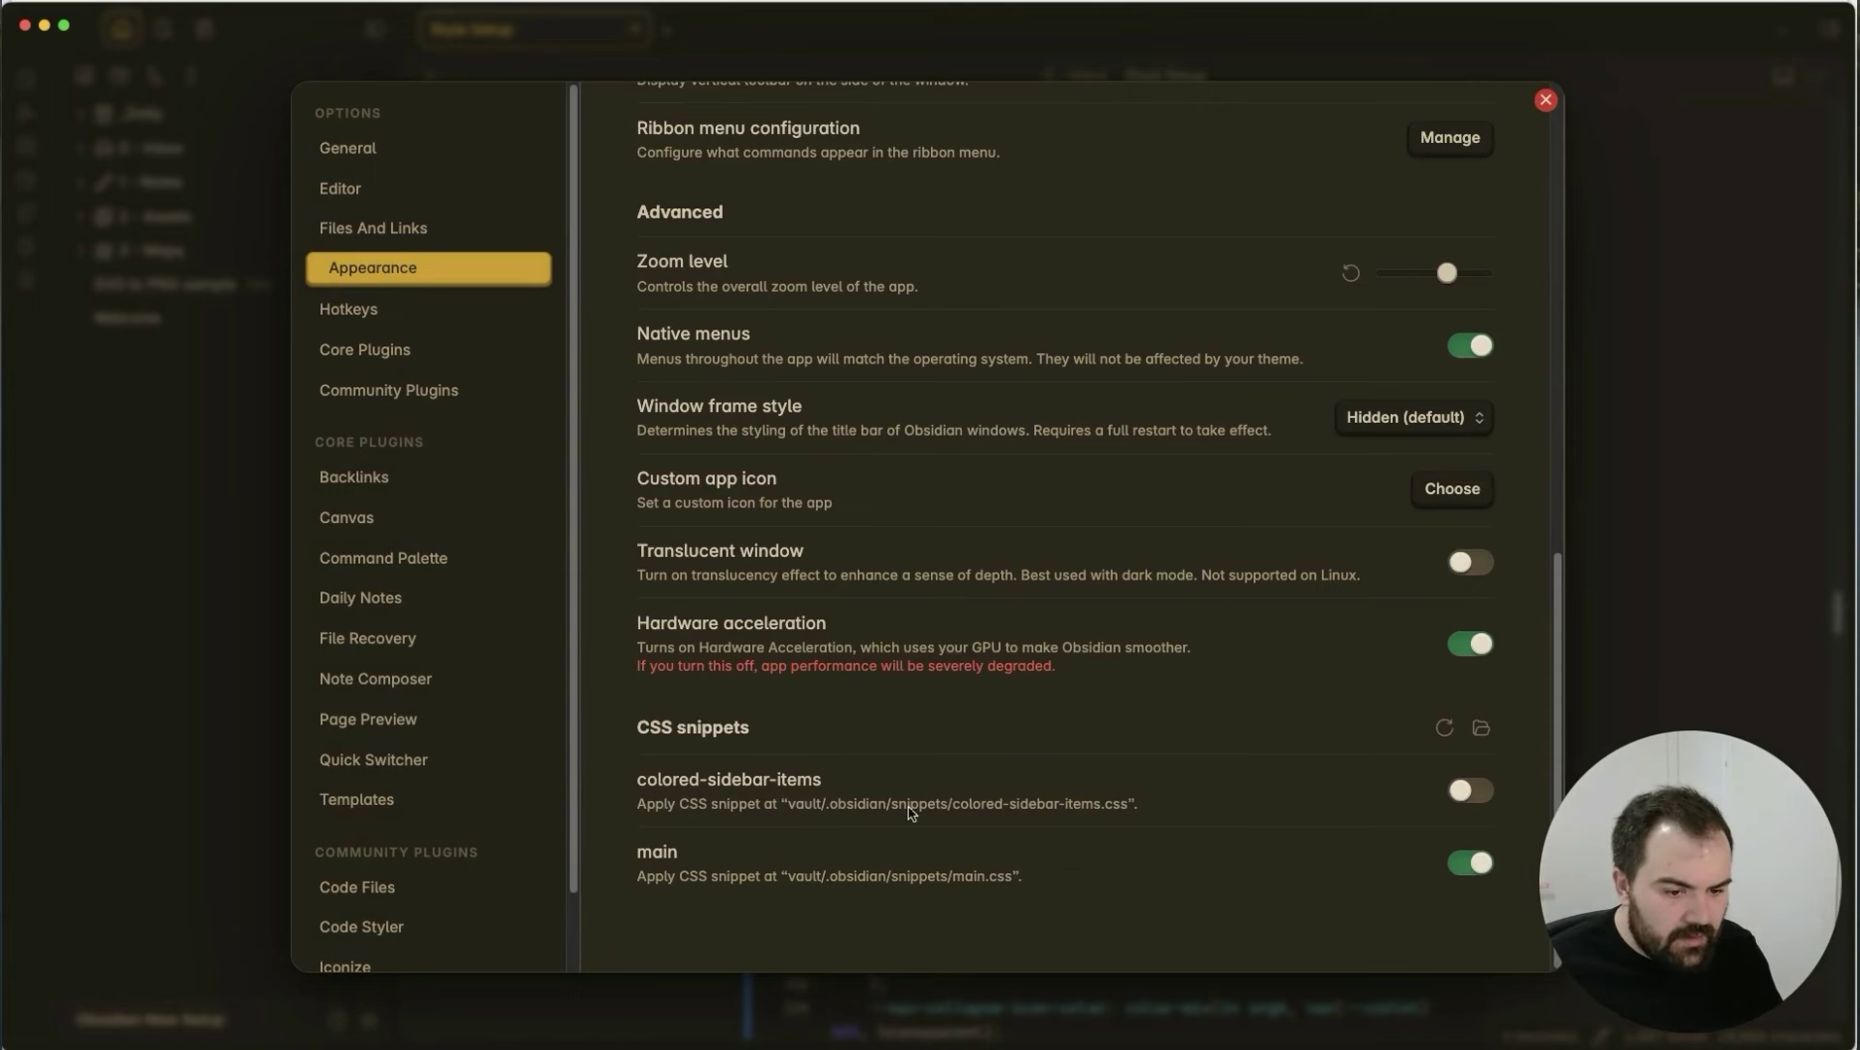
left_click(1473, 792)
left_click(1710, 403)
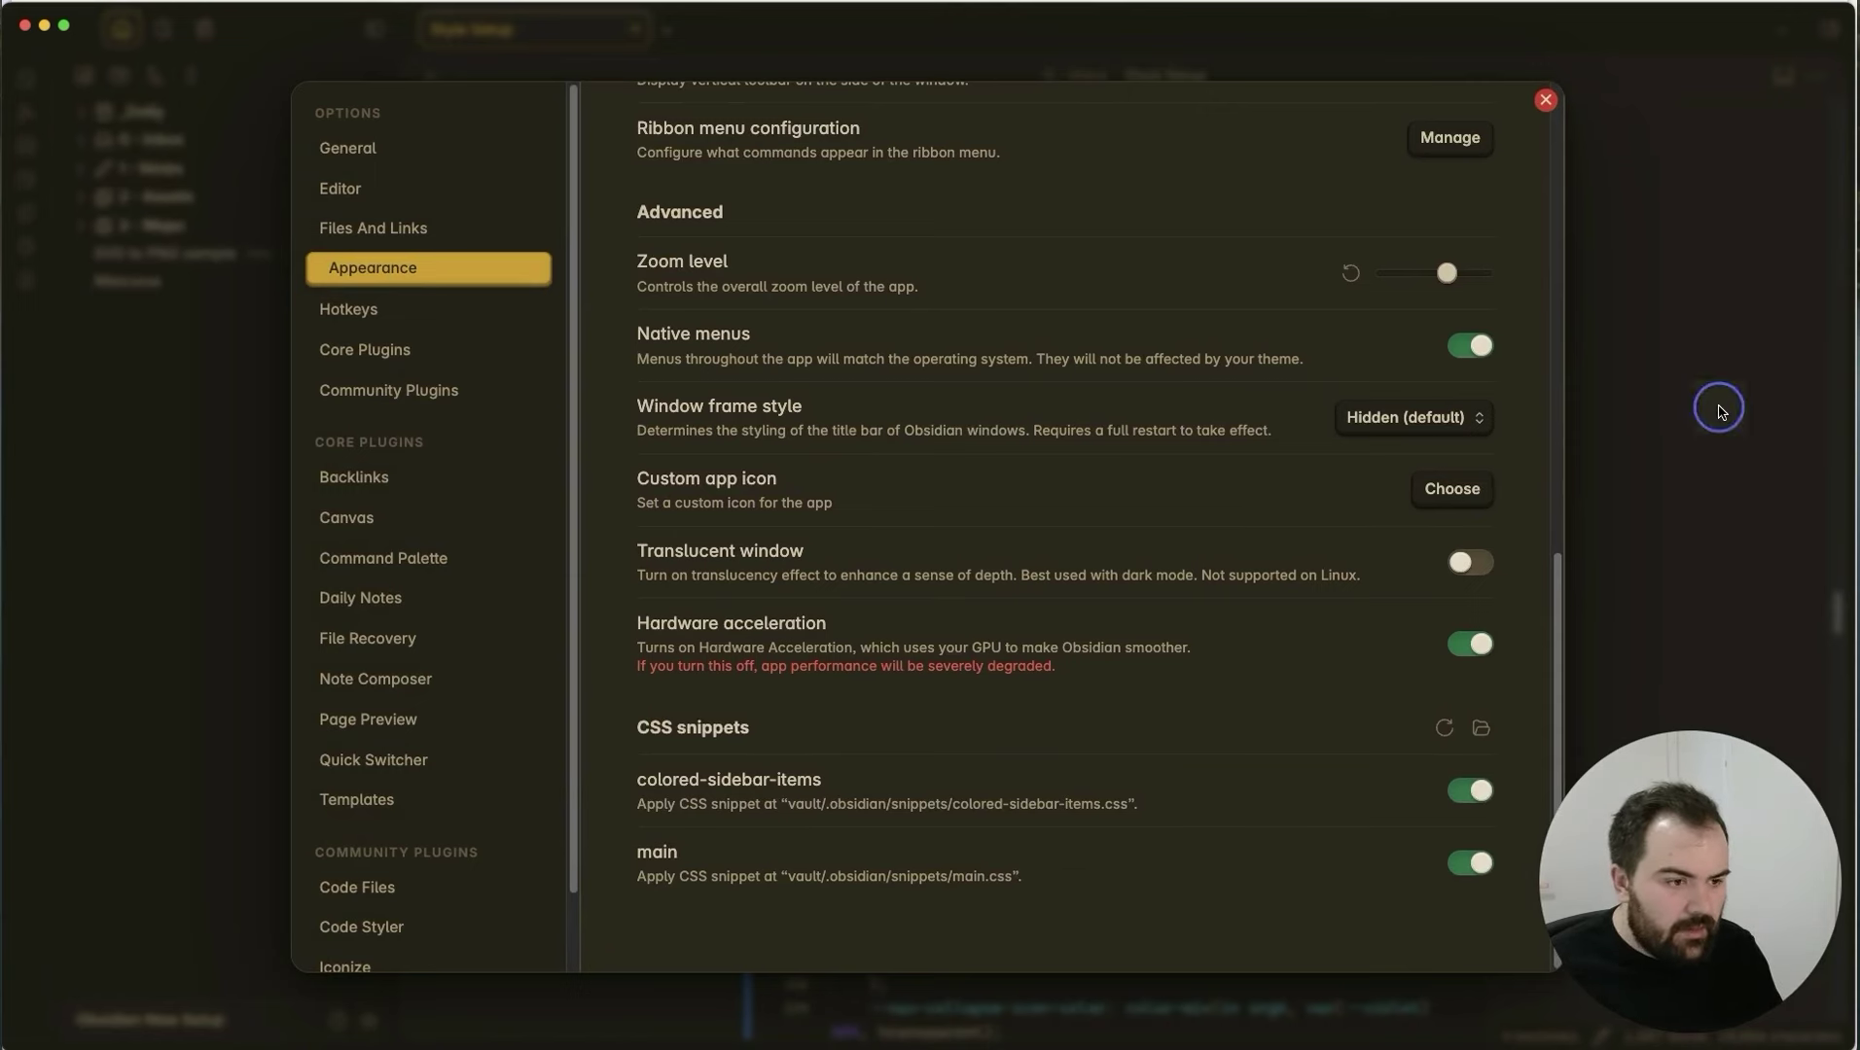
left_click(1146, 389)
Switch the colored-sidebar-items snippet off and back on in the appearance settings to compare the sidebar folders' look.
key("super+comma")
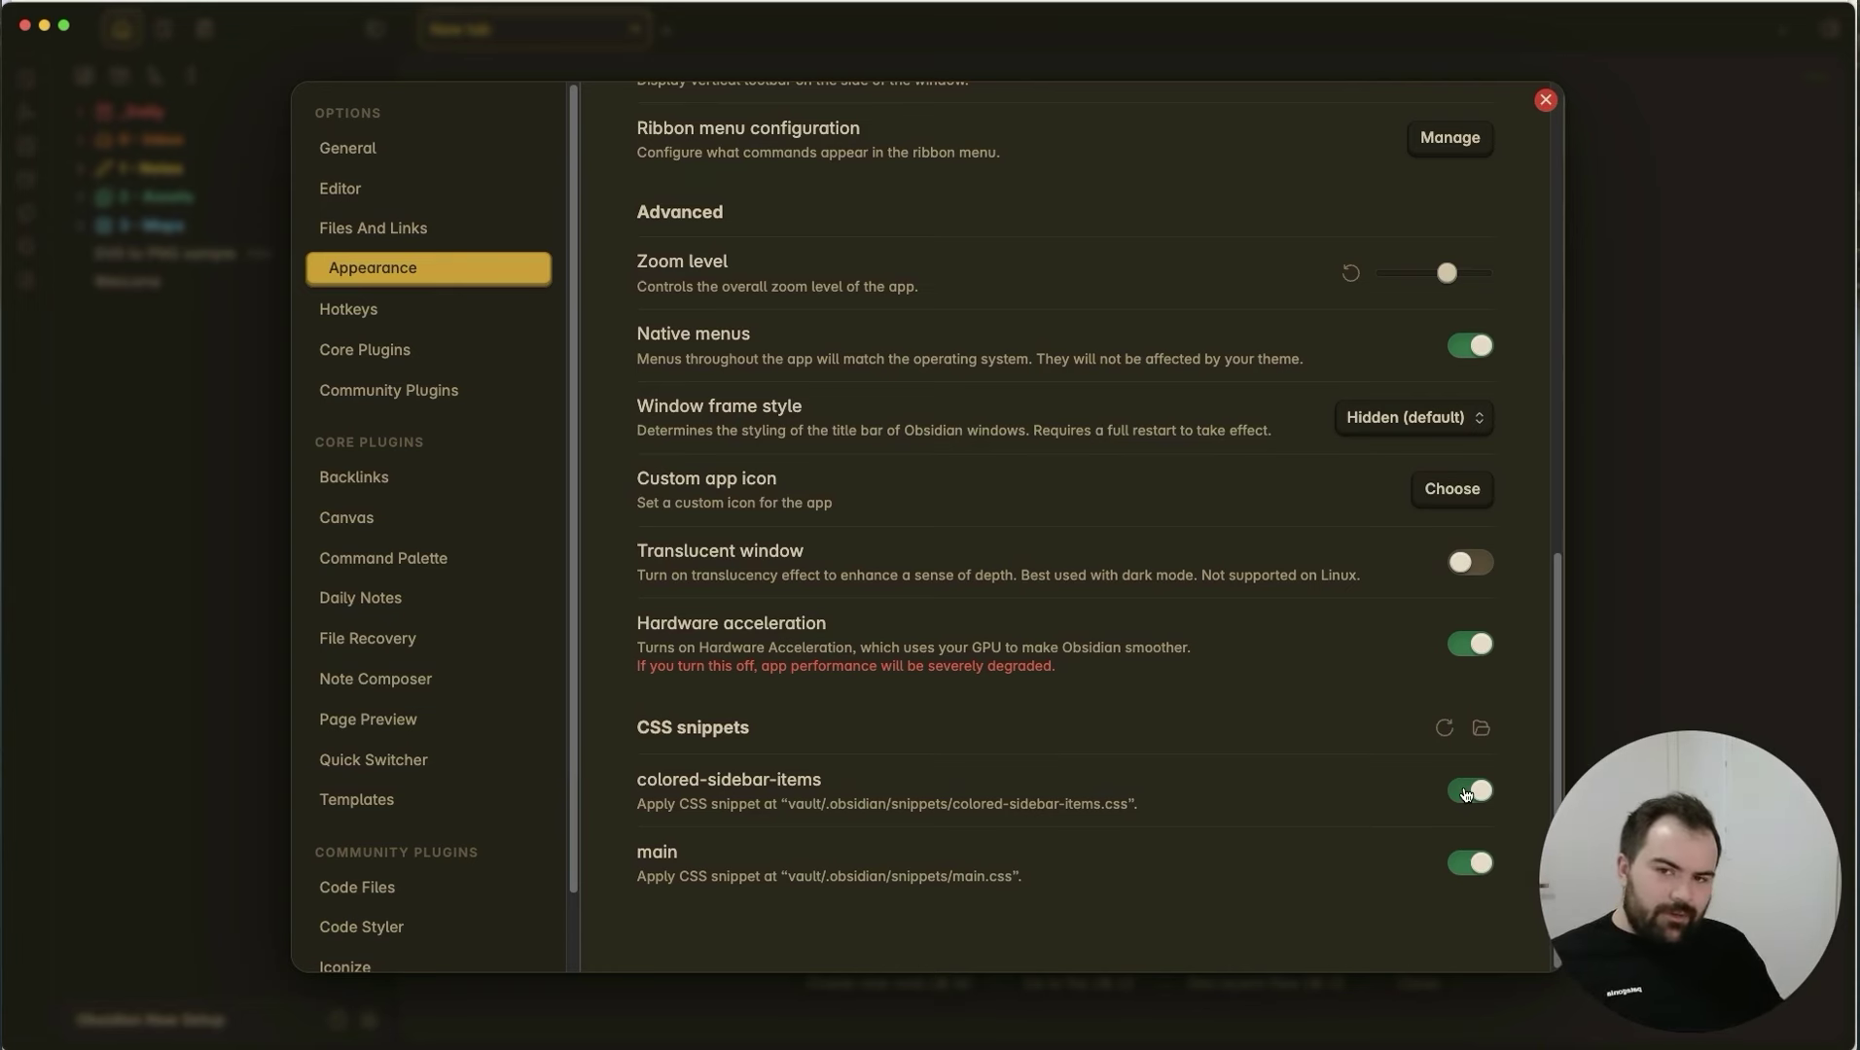
left_click(1463, 796)
left_click(1459, 799)
left_click(1459, 796)
left_click(1459, 795)
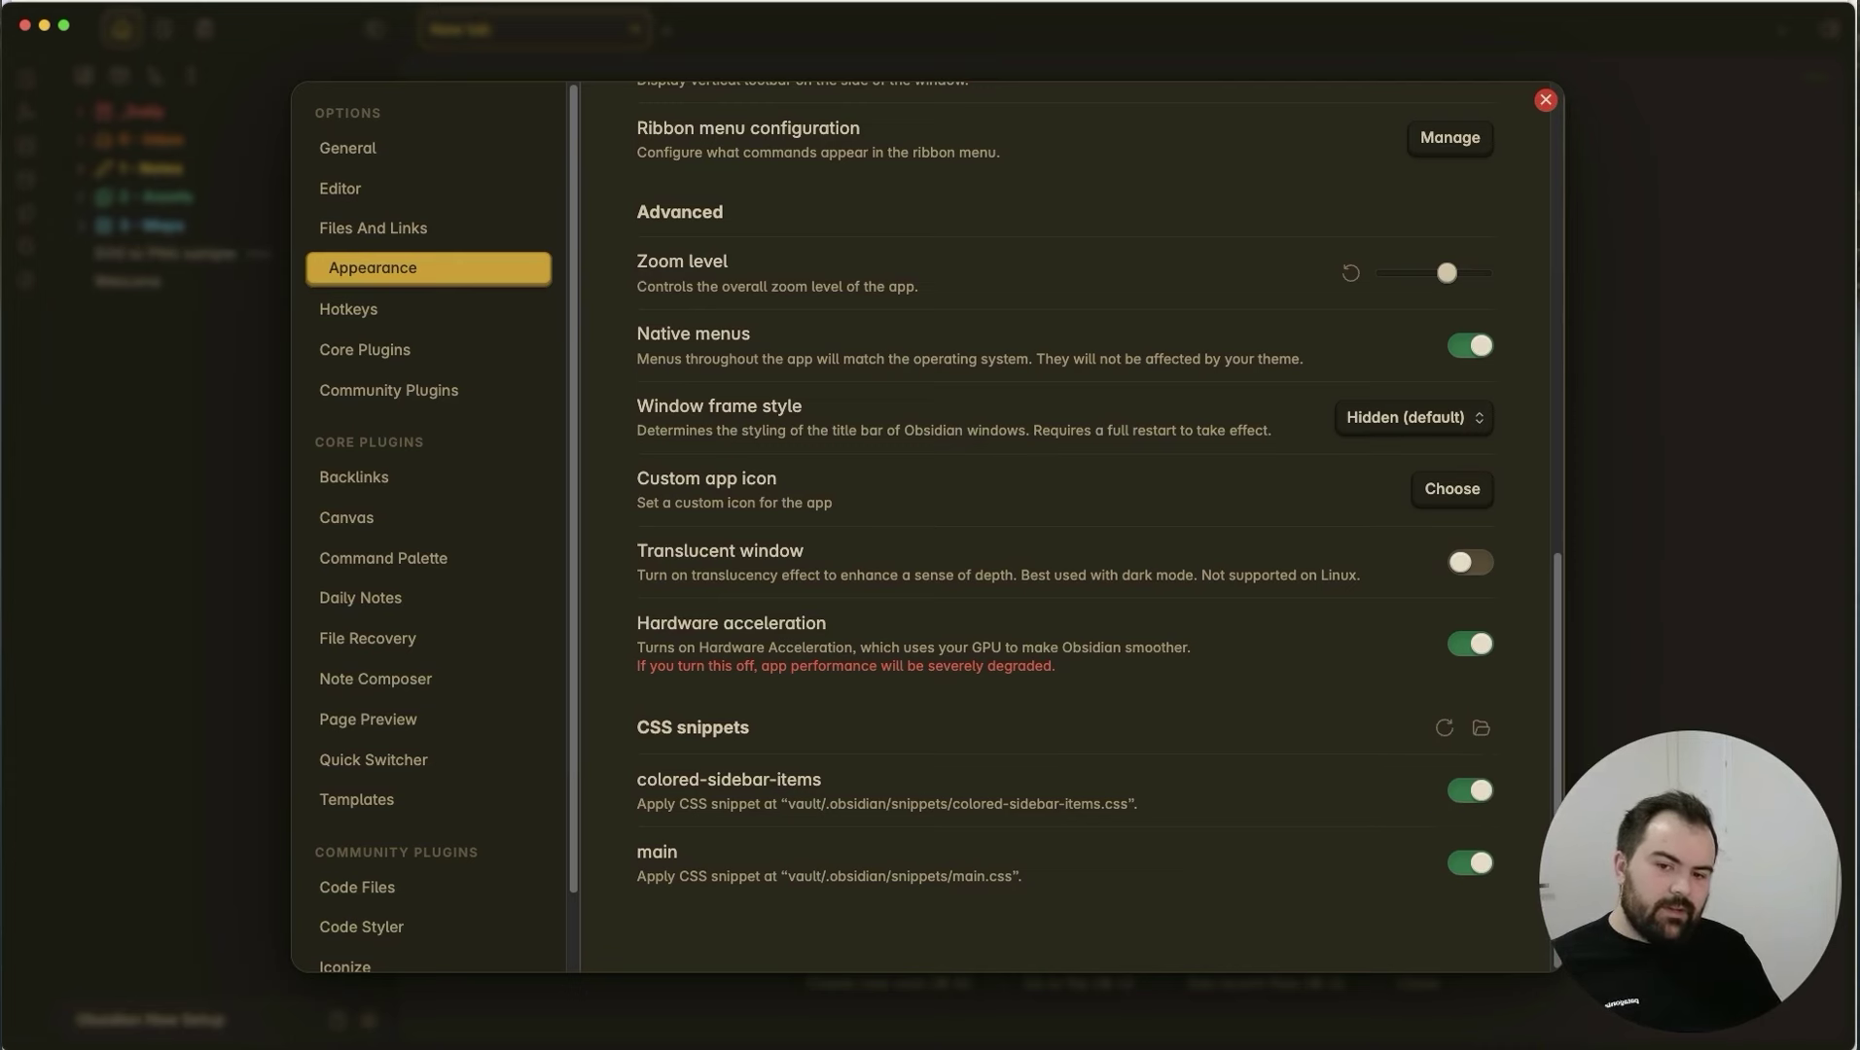
left_click(1464, 793)
left_click(1464, 793)
Open the Primary theme's File Explorer & Bookmarks style settings and switch the colored folder backgrounds on and off again.
scroll(517, 789, "down", 2)
left_click(407, 928)
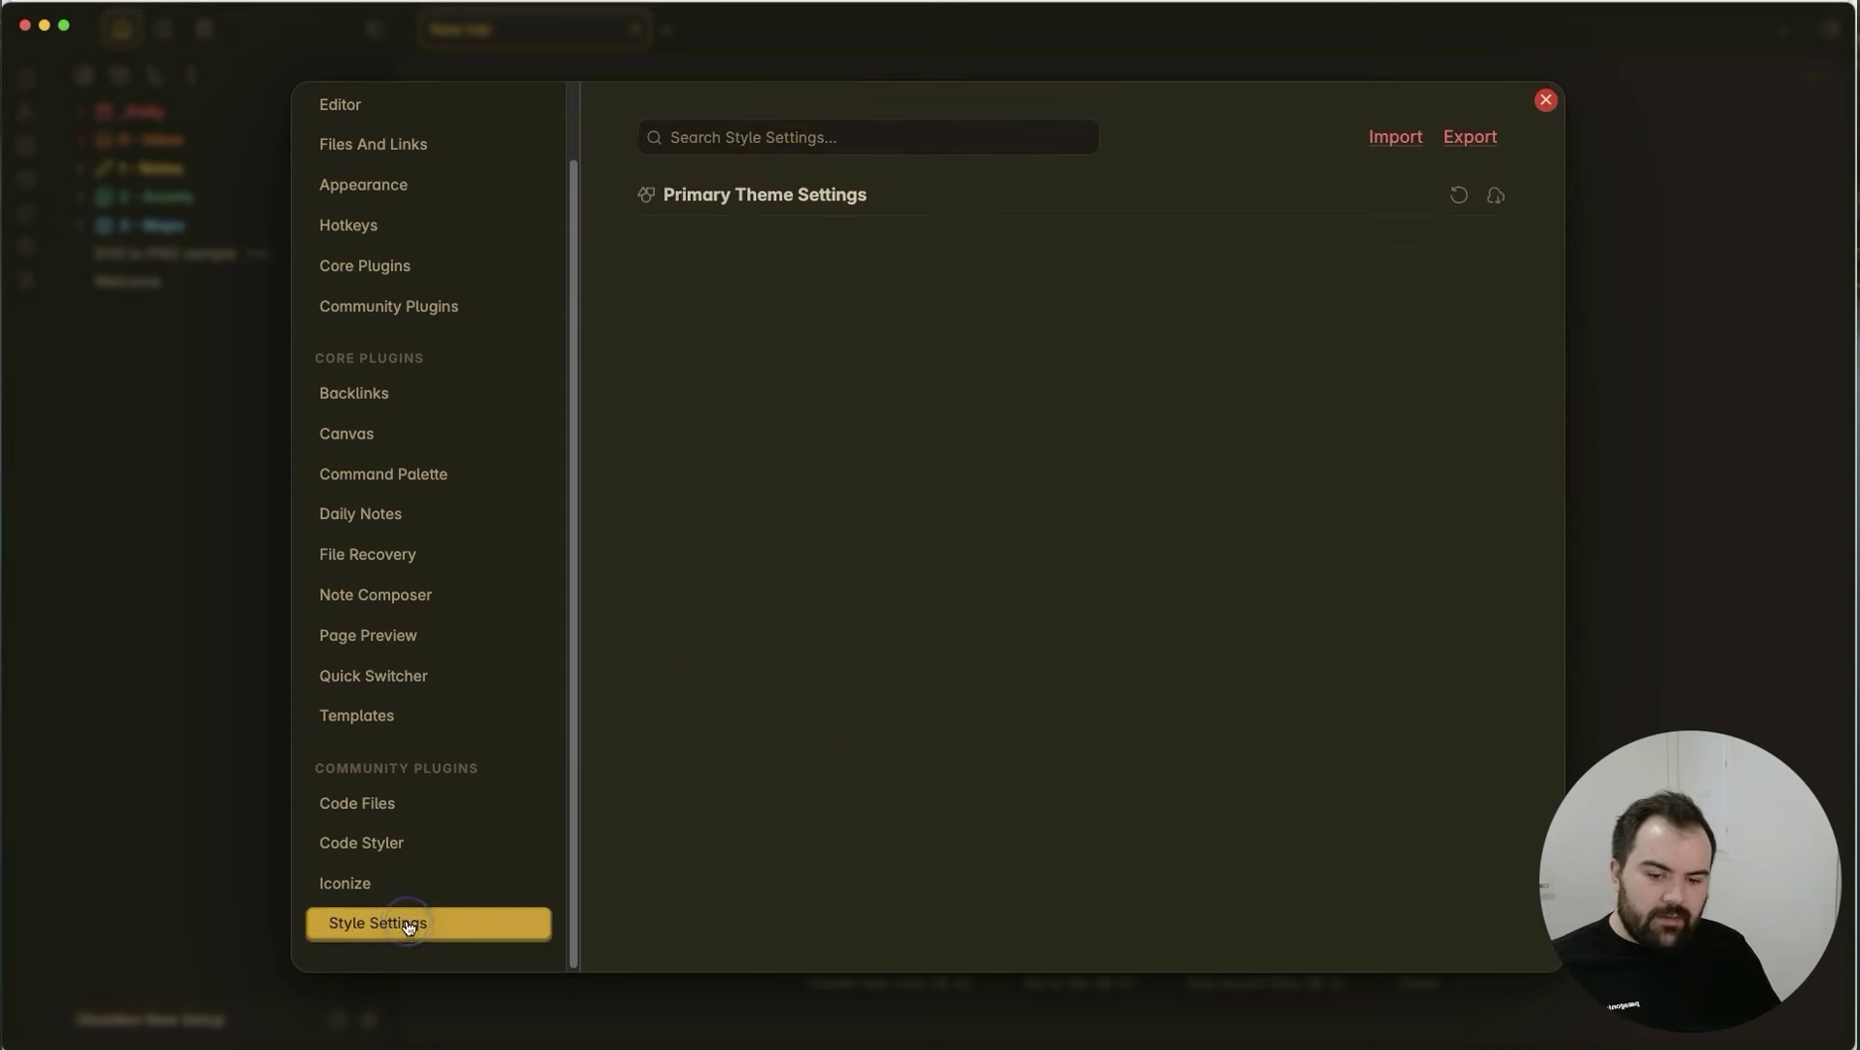
left_click(826, 561)
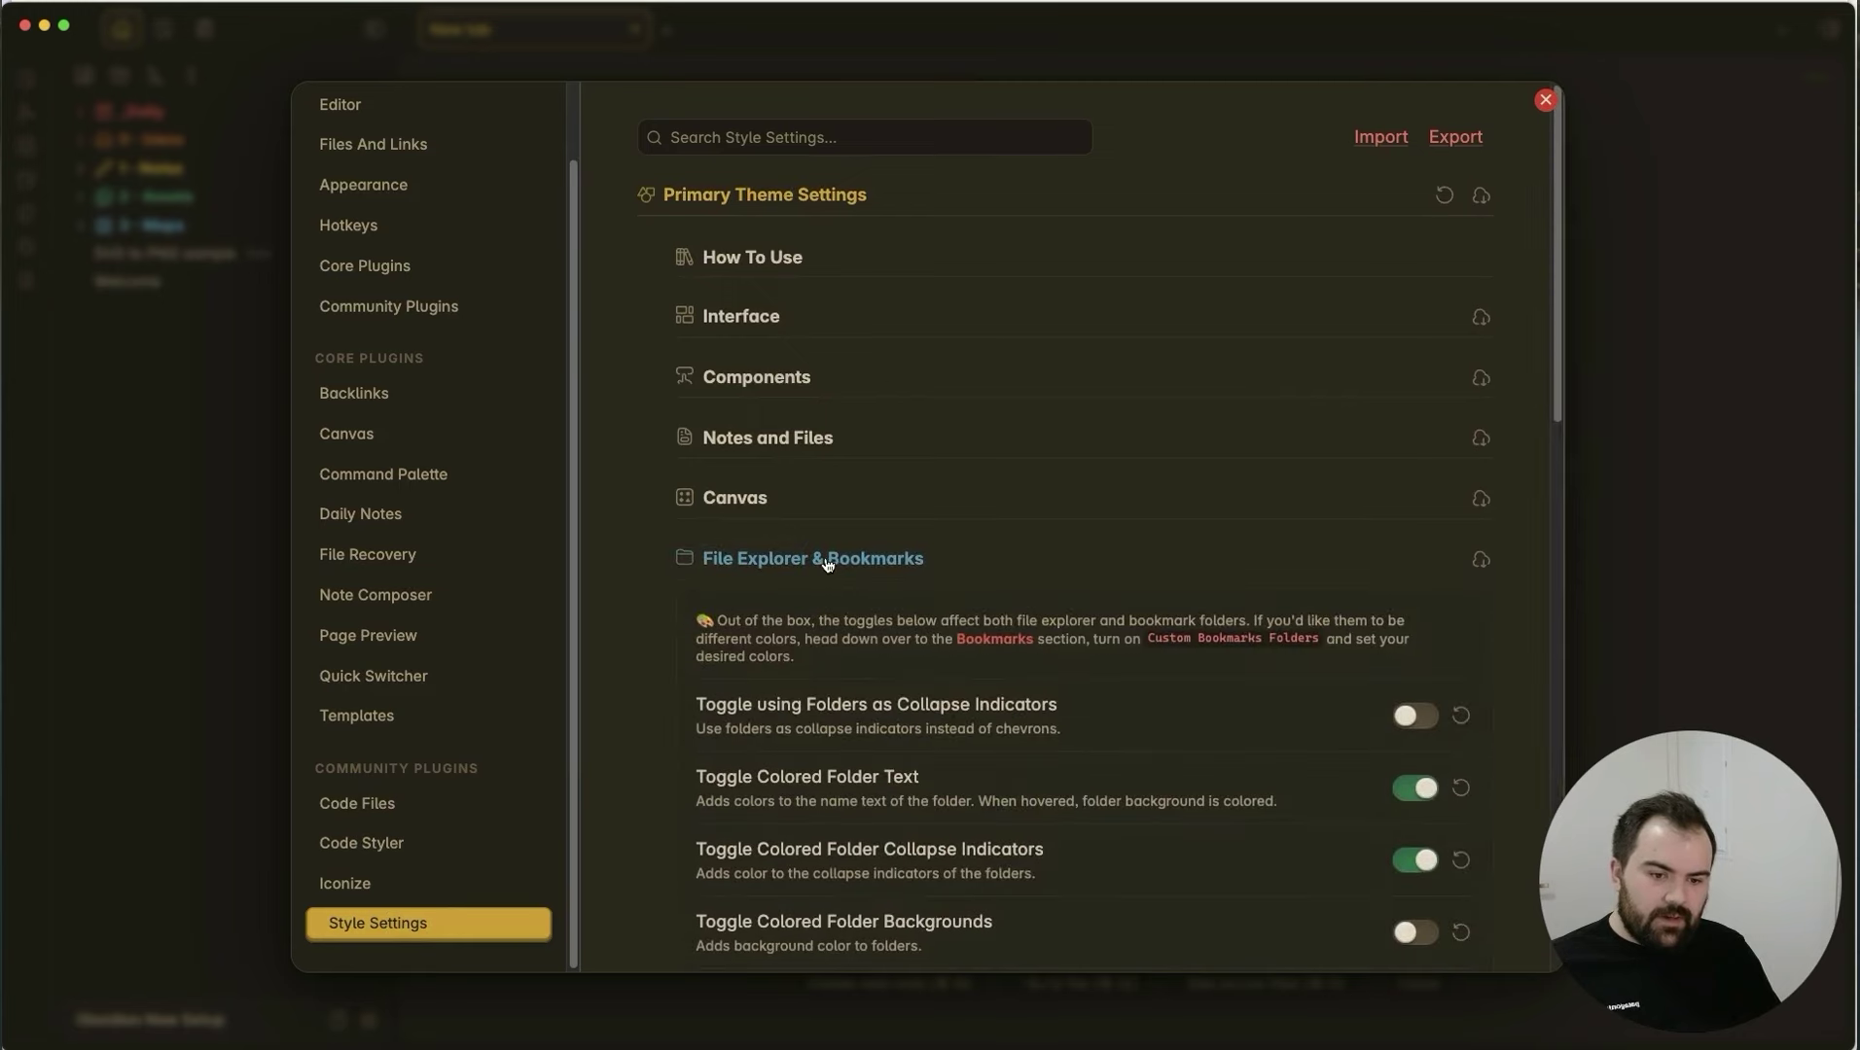
scroll(828, 569, "down", 5)
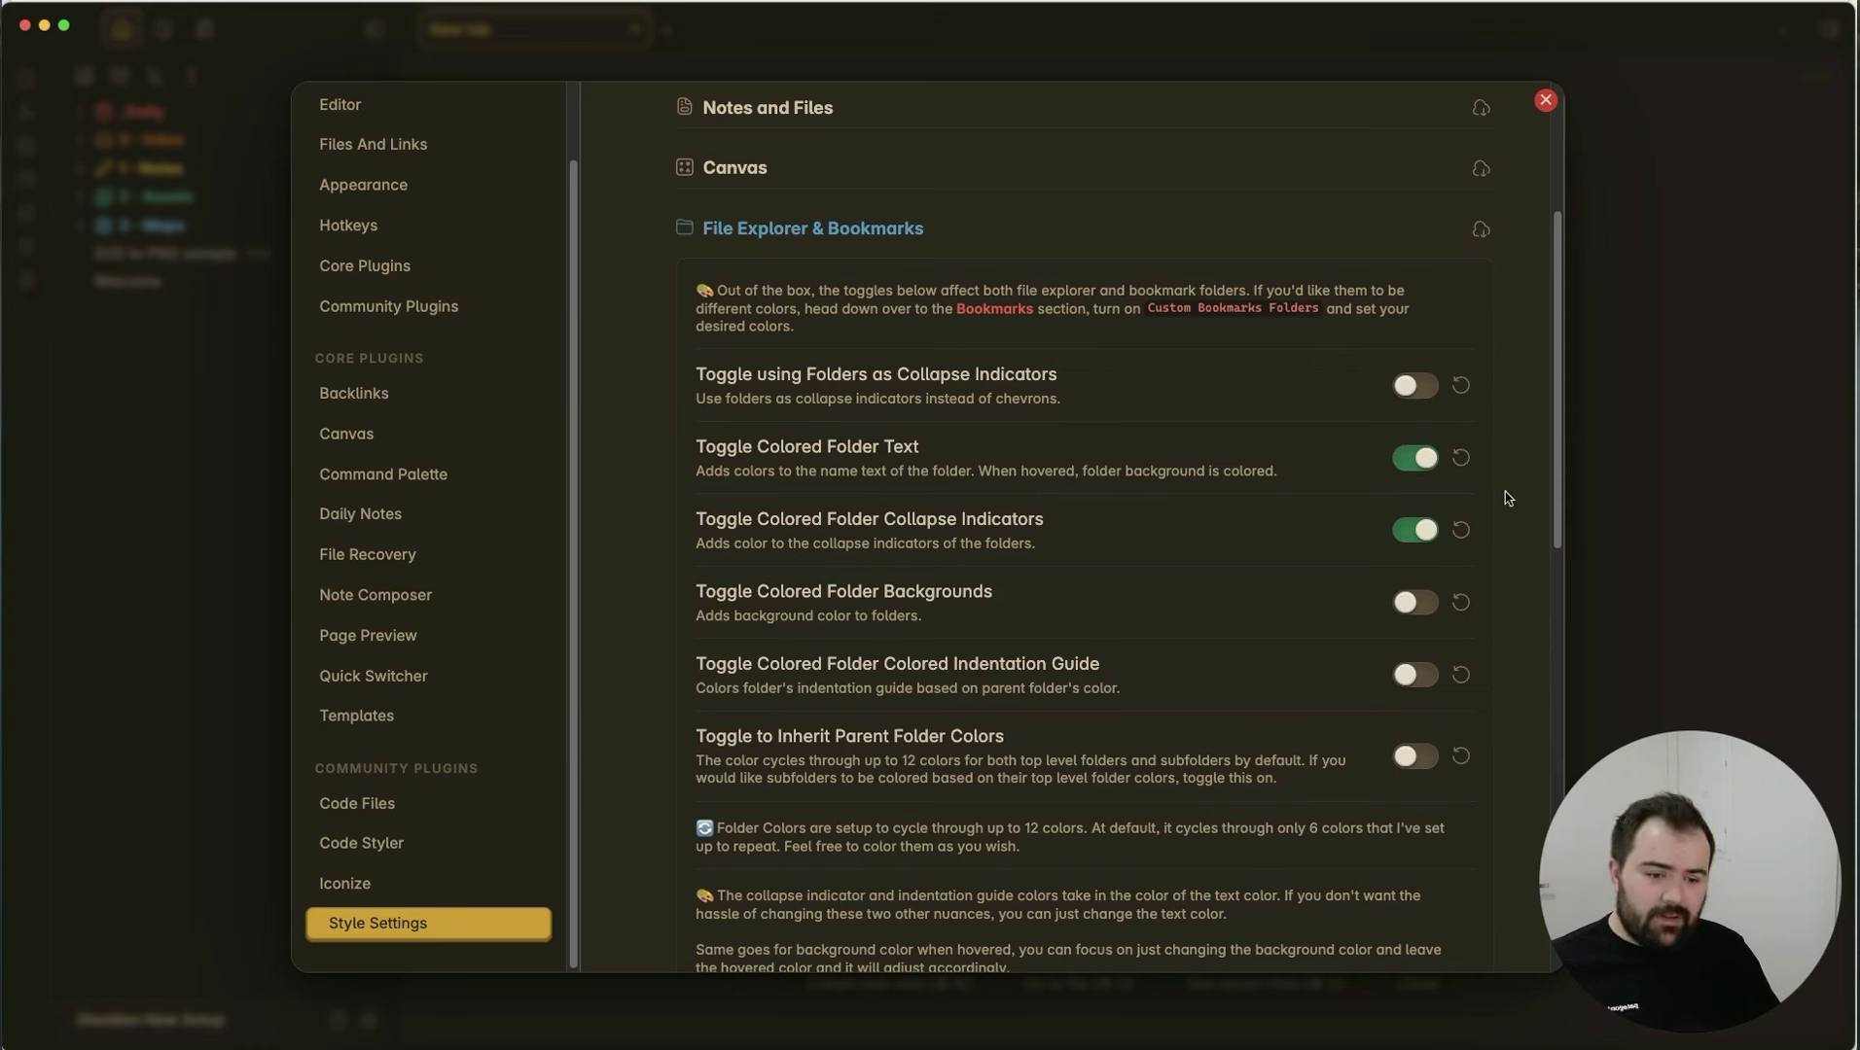
left_click(1422, 603)
left_click(1420, 605)
left_click(1418, 607)
left_click(1418, 607)
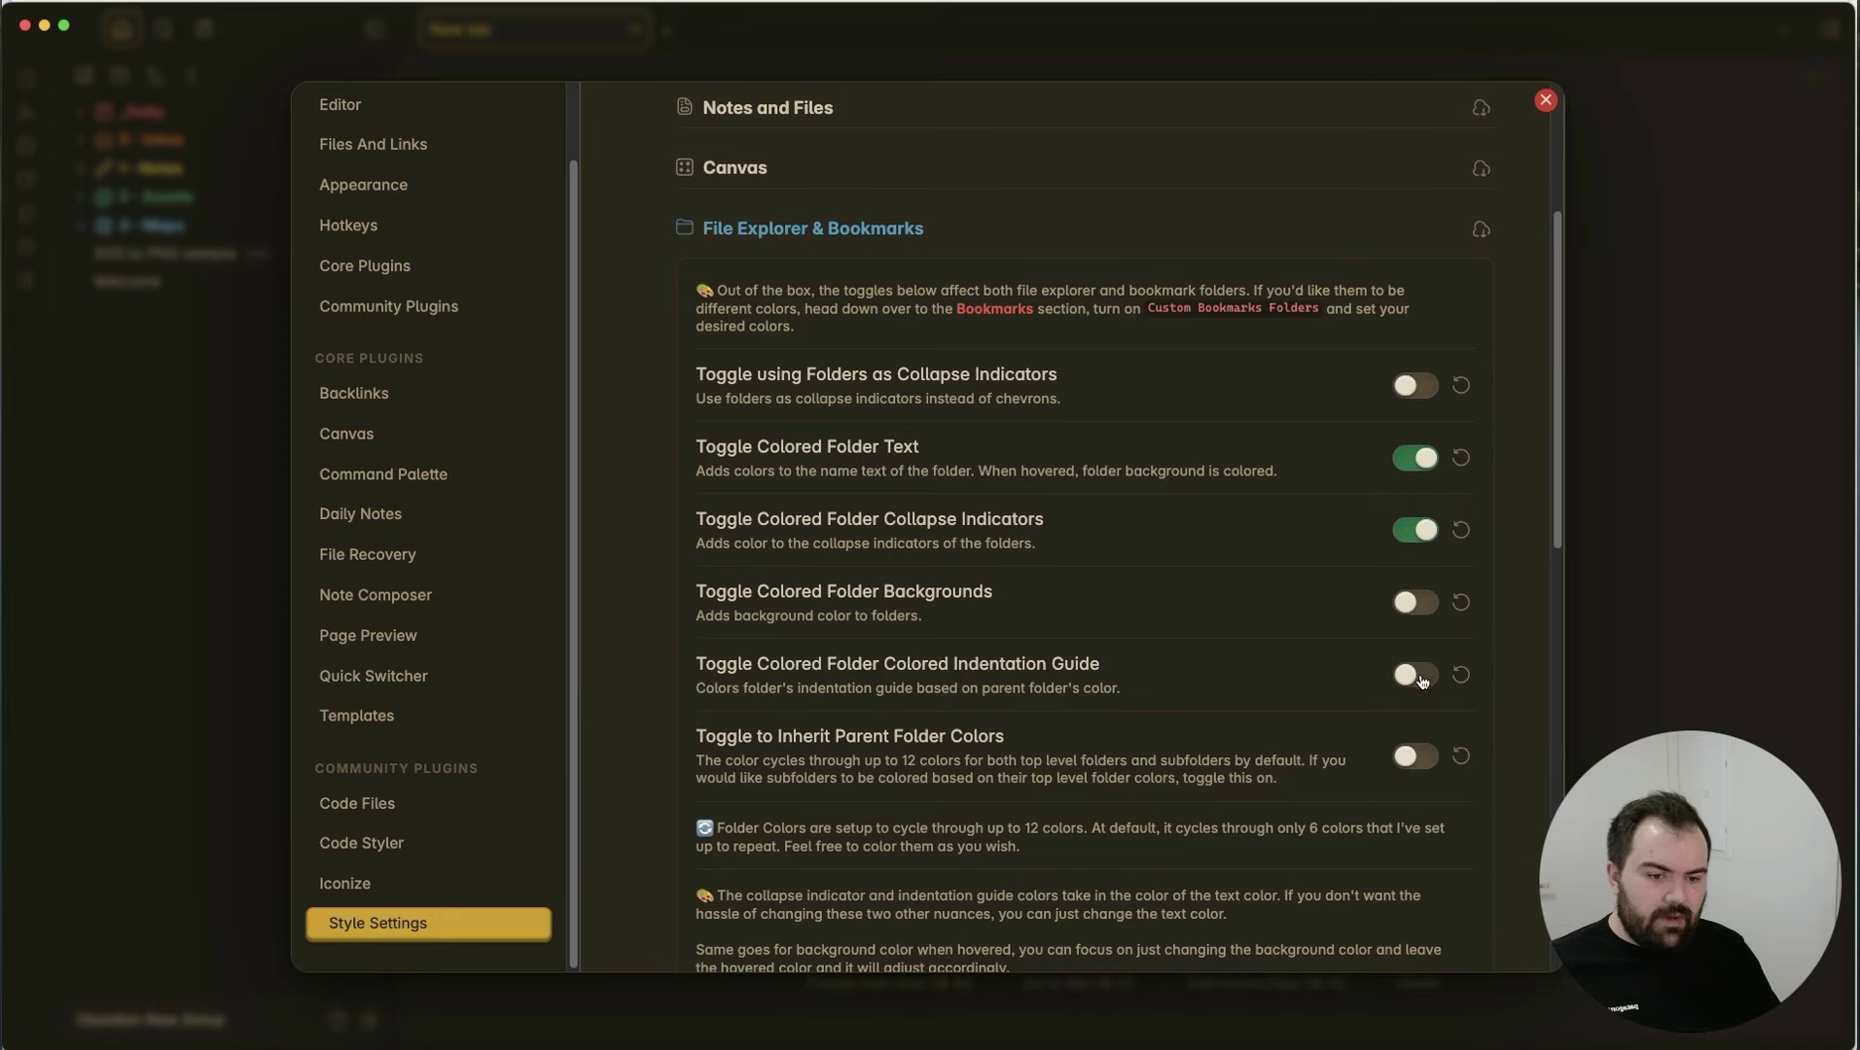
Review the Folder 1 color options, collapse Folder 1 and File Explorer & Bookmarks, and close the settings.
scroll(1420, 693, "down", 2)
left_click(776, 831)
scroll(769, 681, "down", 3)
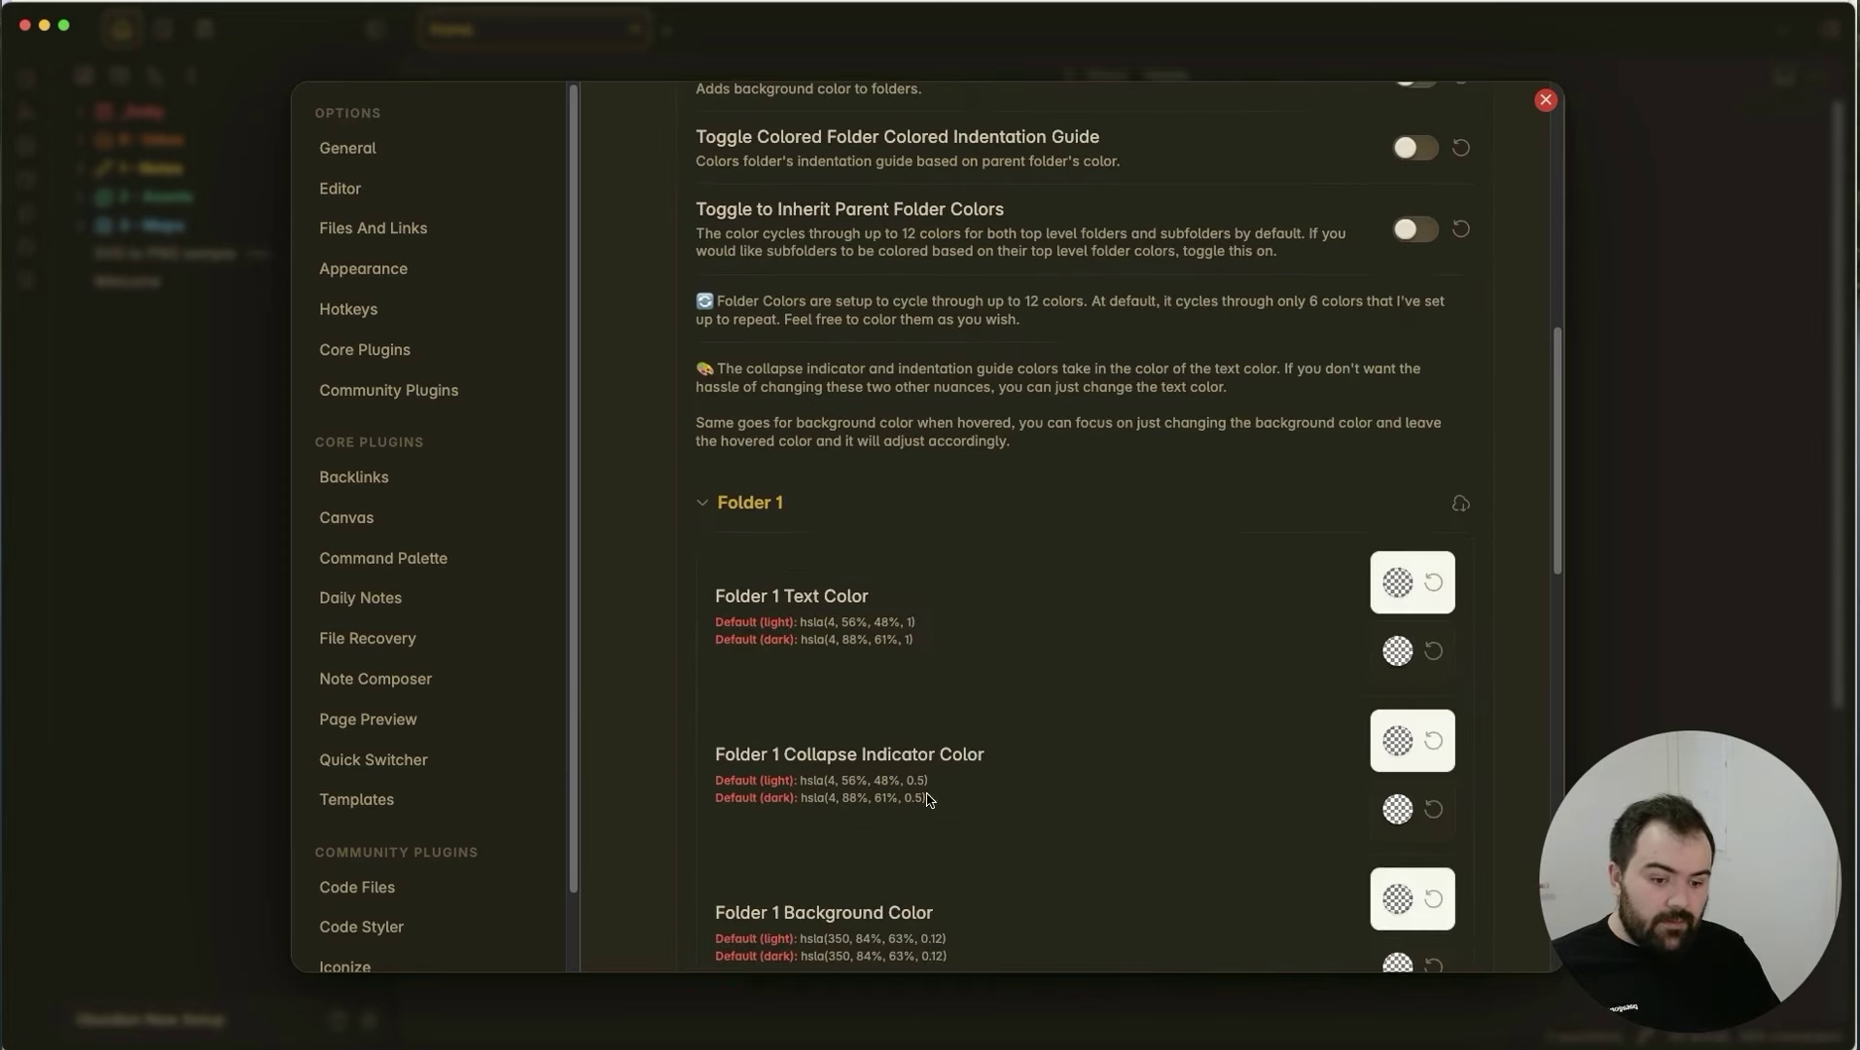
left_click(757, 502)
scroll(1139, 766, "up", 5)
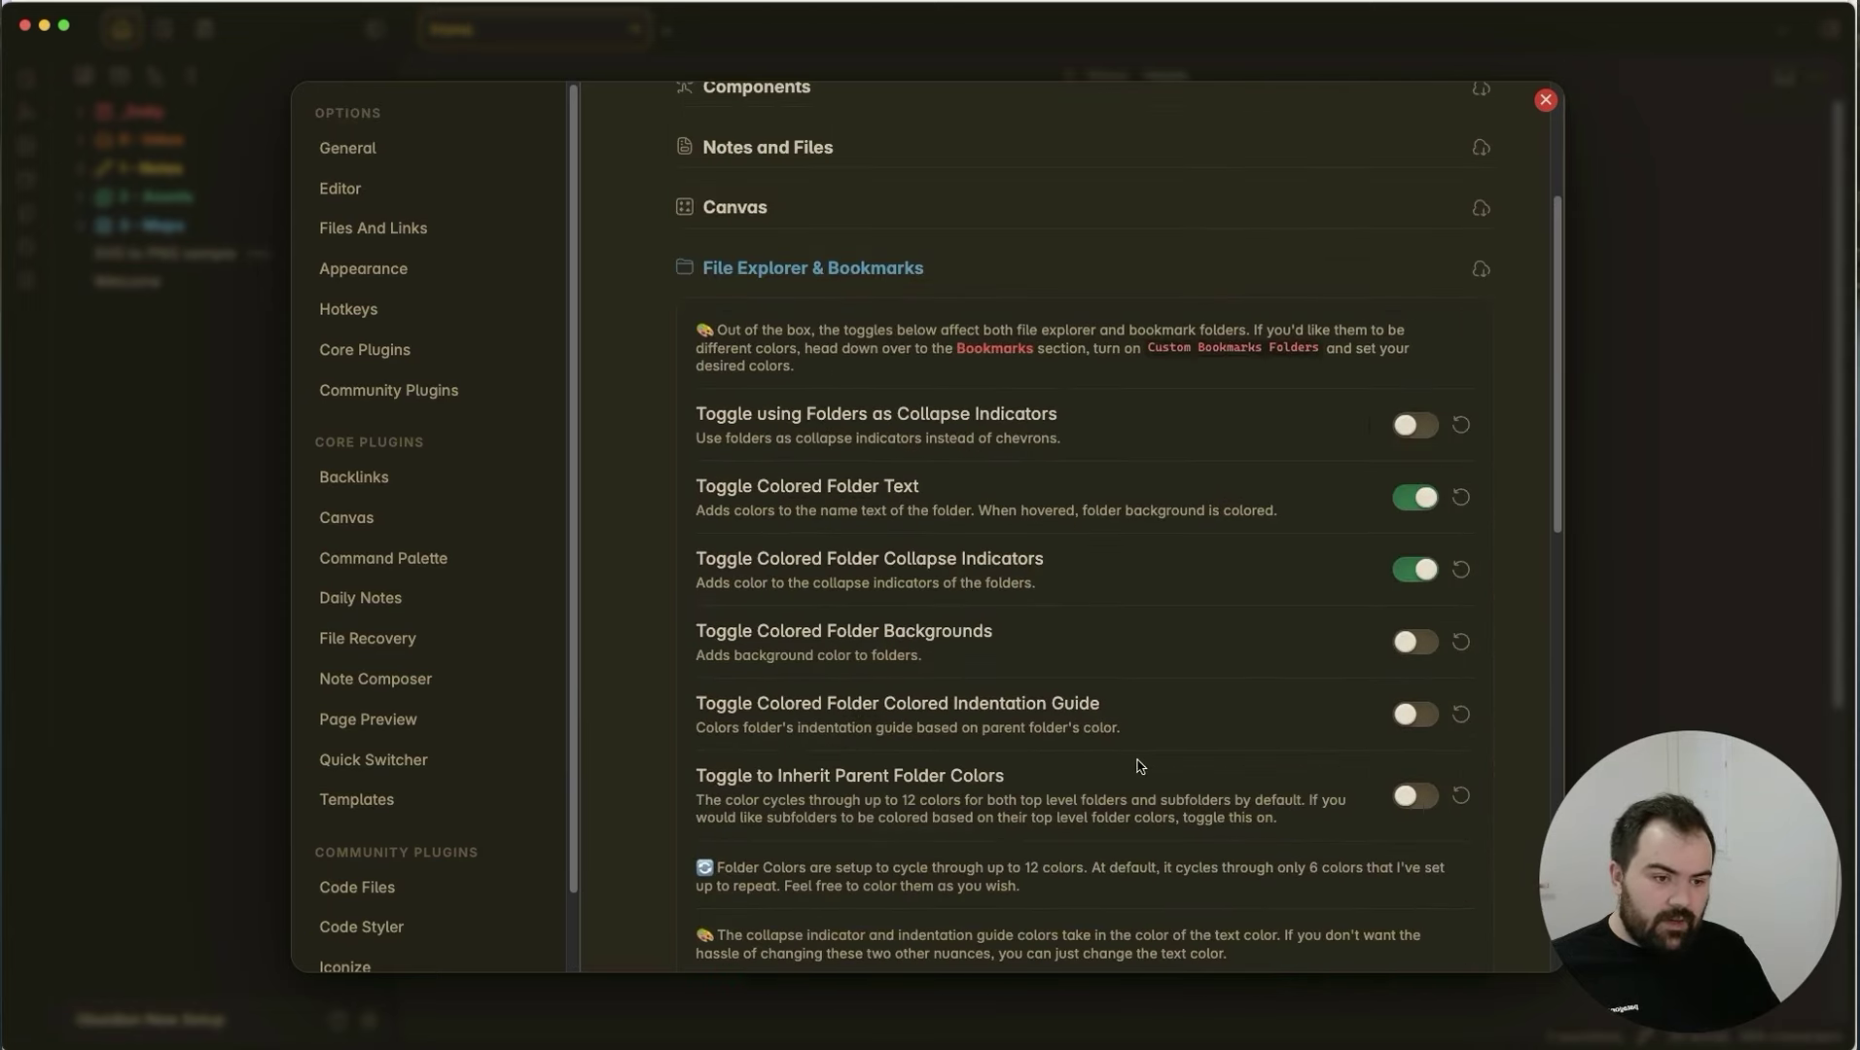
left_click(822, 282)
left_click(241, 732)
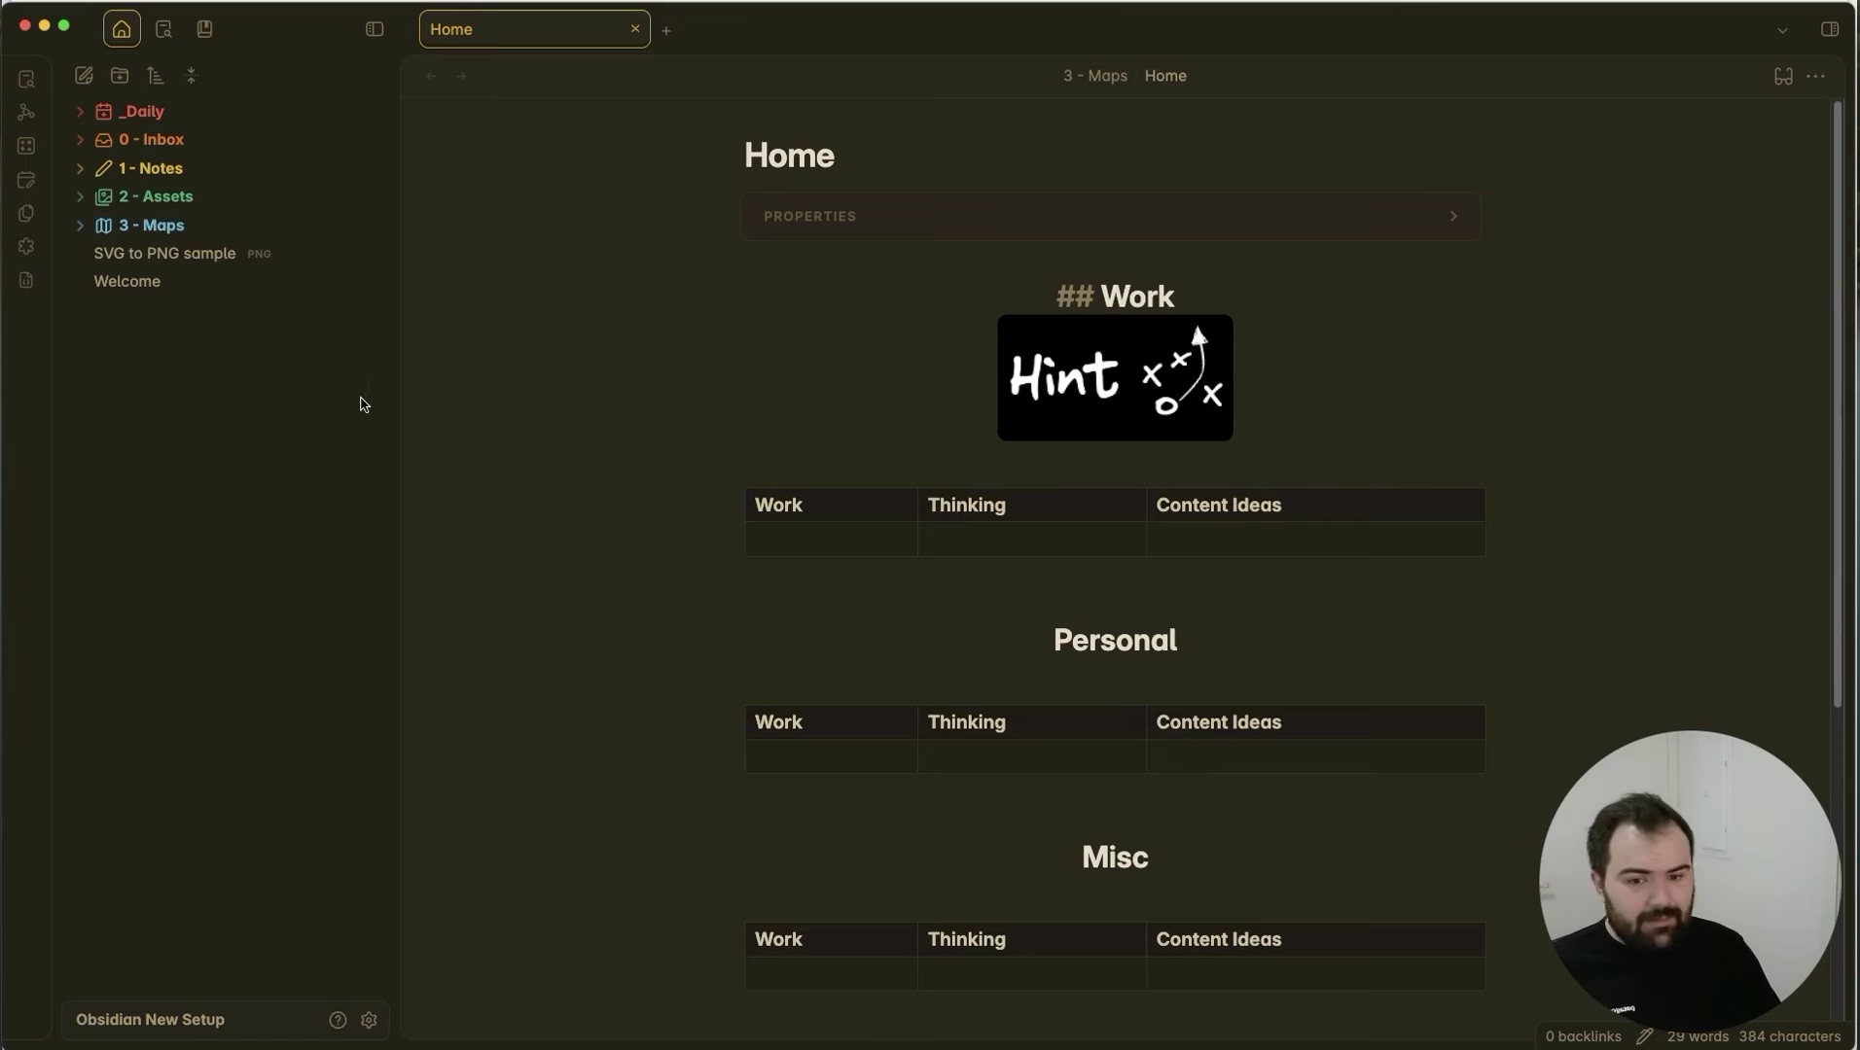
Open the Style Setup note in 0 - Inbox and look over its title-centering and sidebar-color CSS snippets.
left_click(1153, 428)
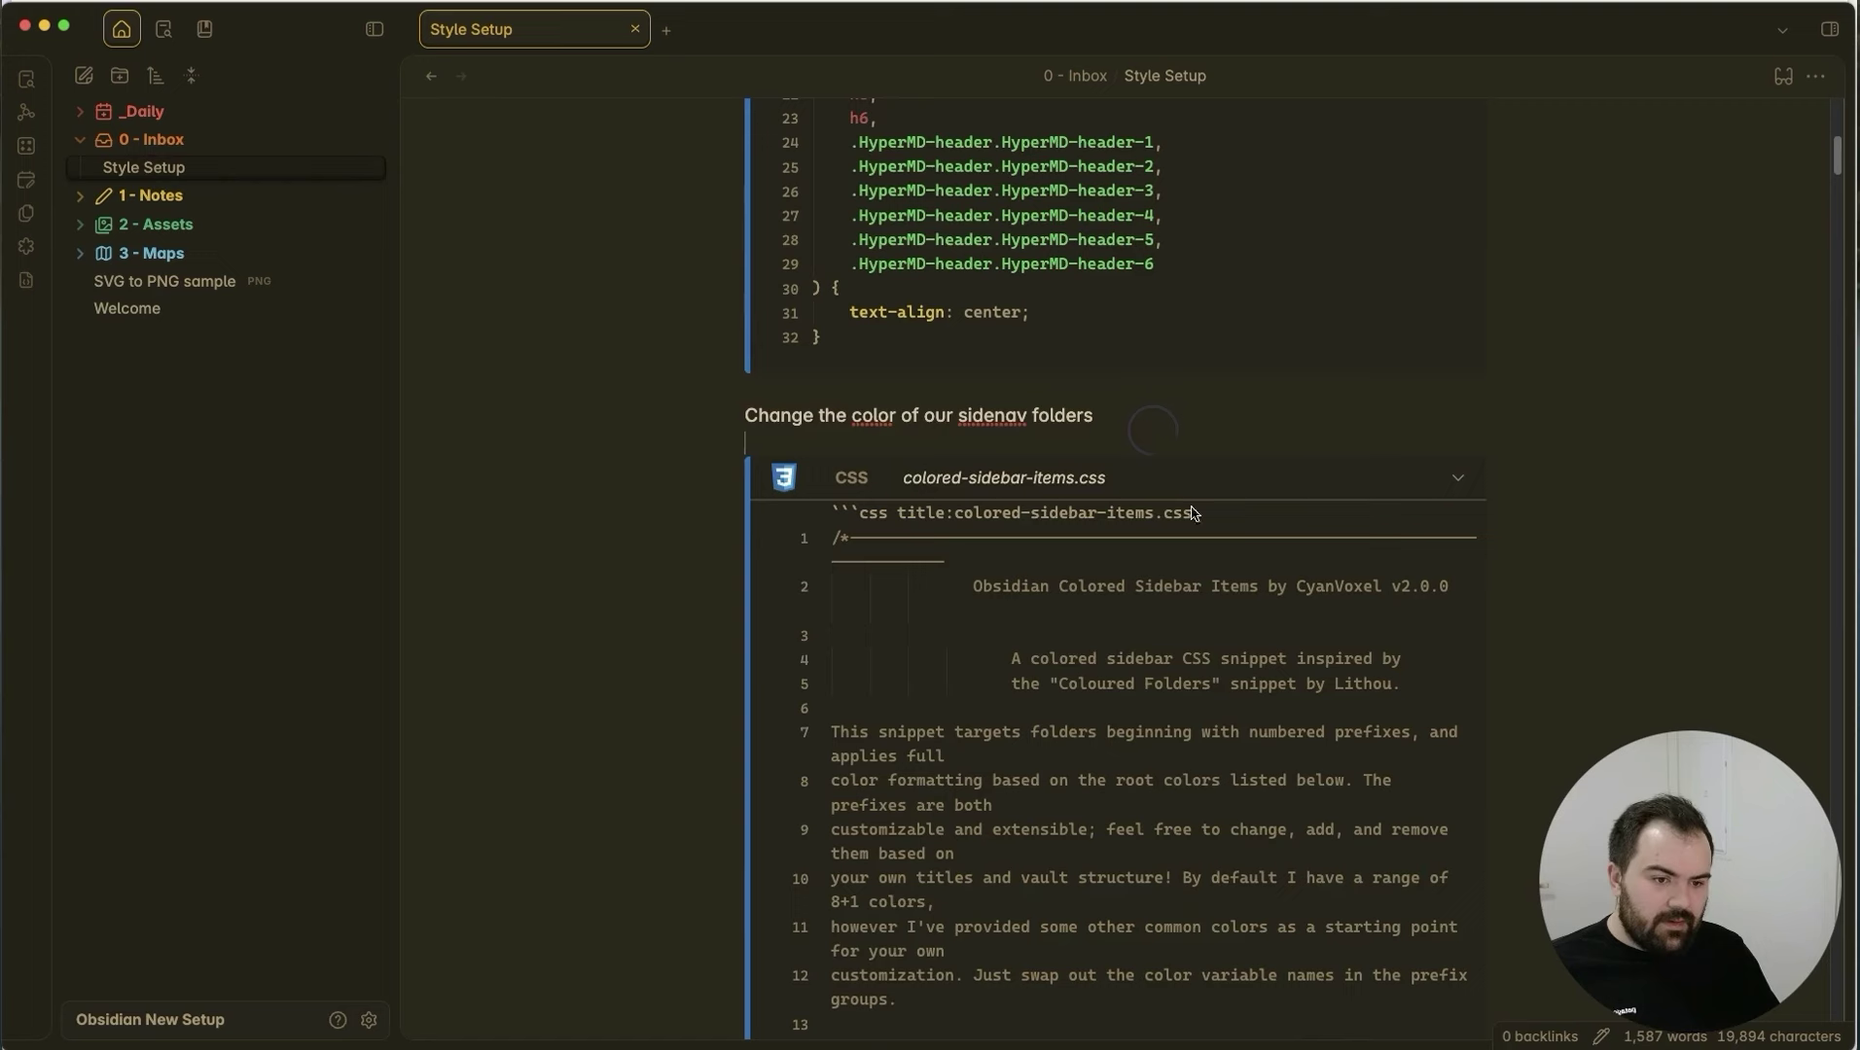
scroll(943, 581, "up", 10)
scroll(1011, 803, "down", 8)
left_click(1123, 611)
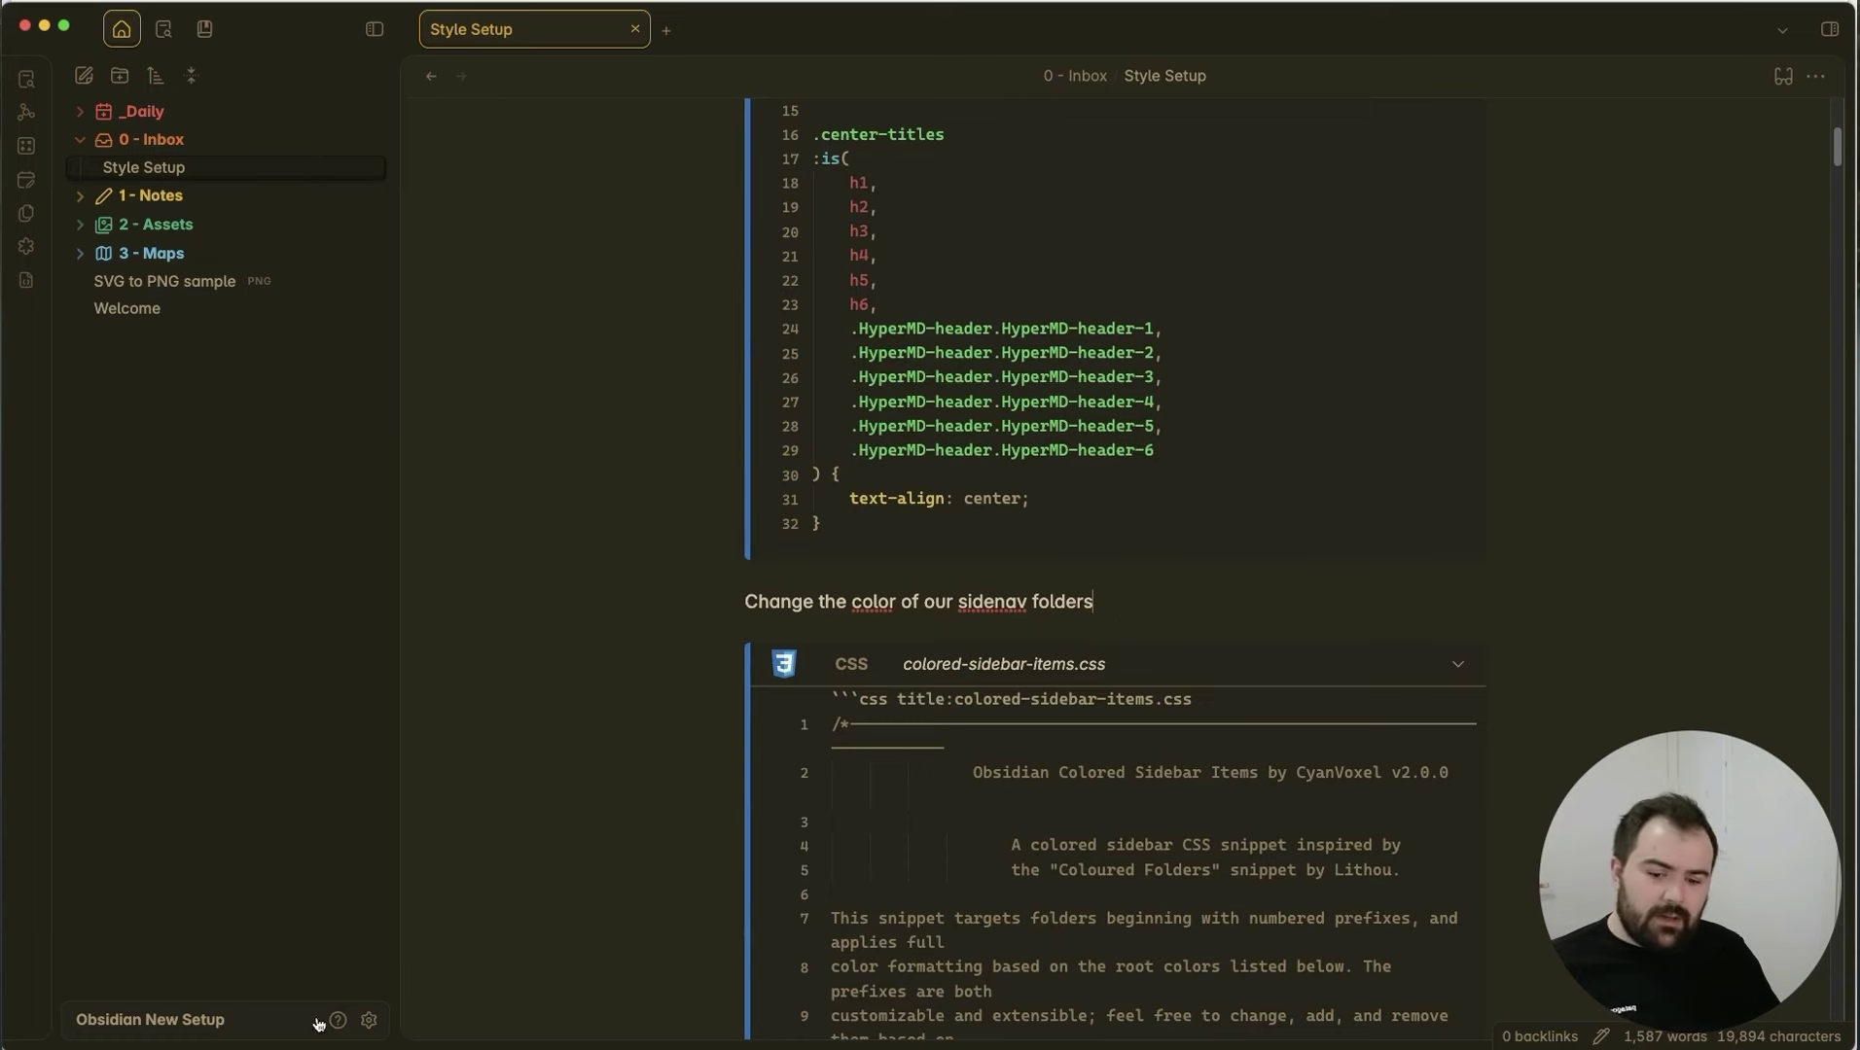
View the Style Settings plugin page, close the settings and close the Style Setup note's tab.
left_click(368, 1021)
scroll(469, 778, "down", 2)
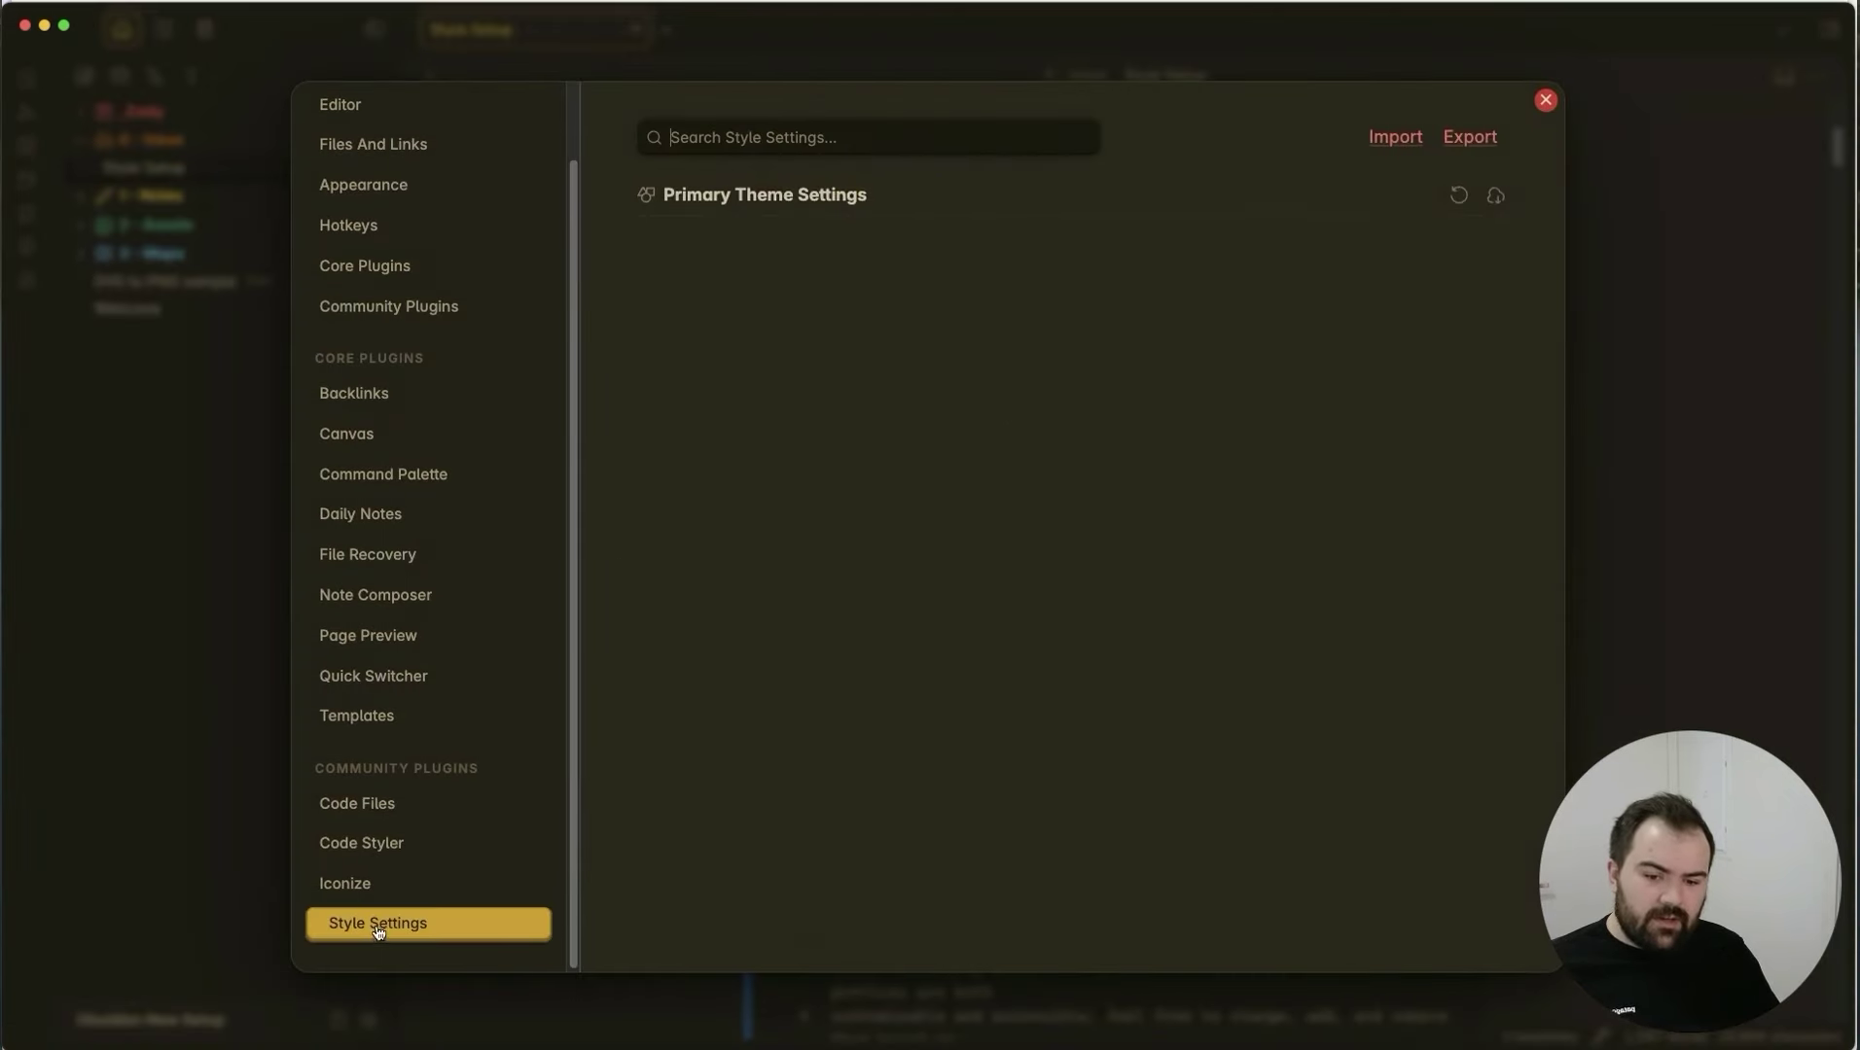
left_click(178, 531)
key("super+w")
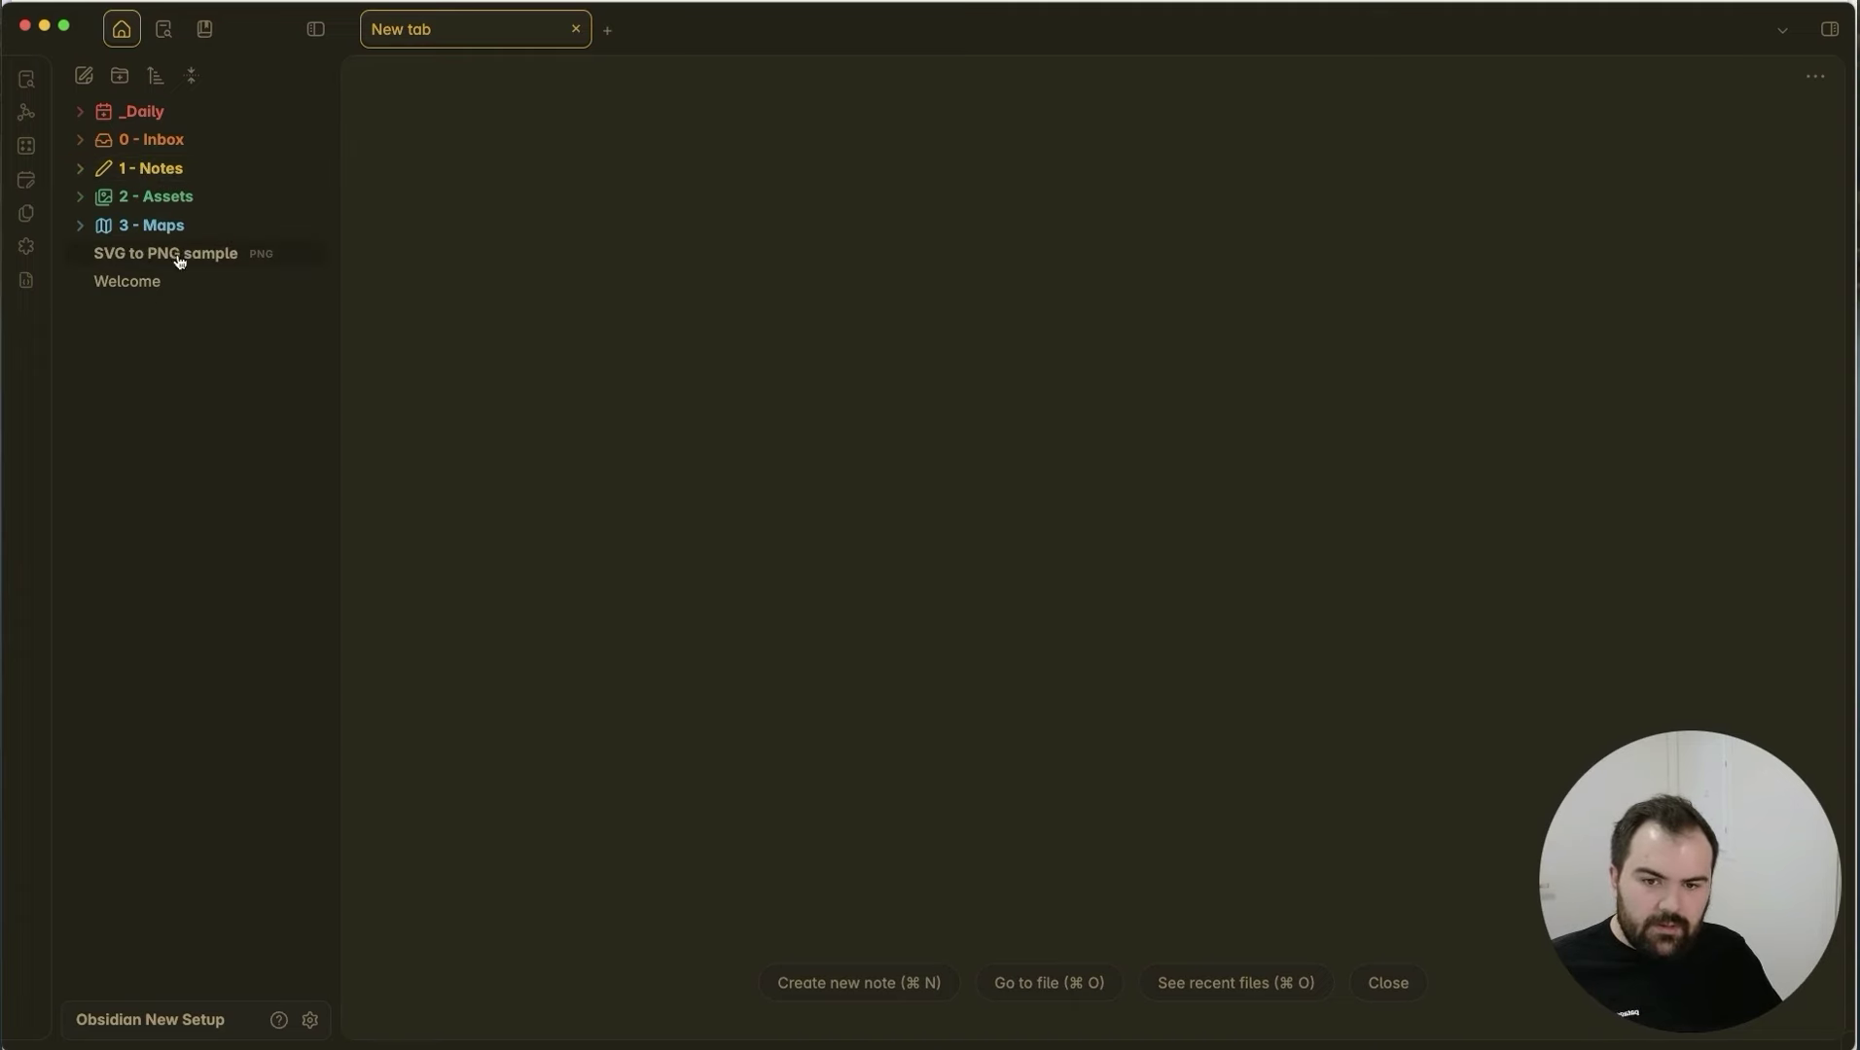
Open the SVG to PNG sample image in the vault root and examine the Files and Links settings.
left_click(145, 261)
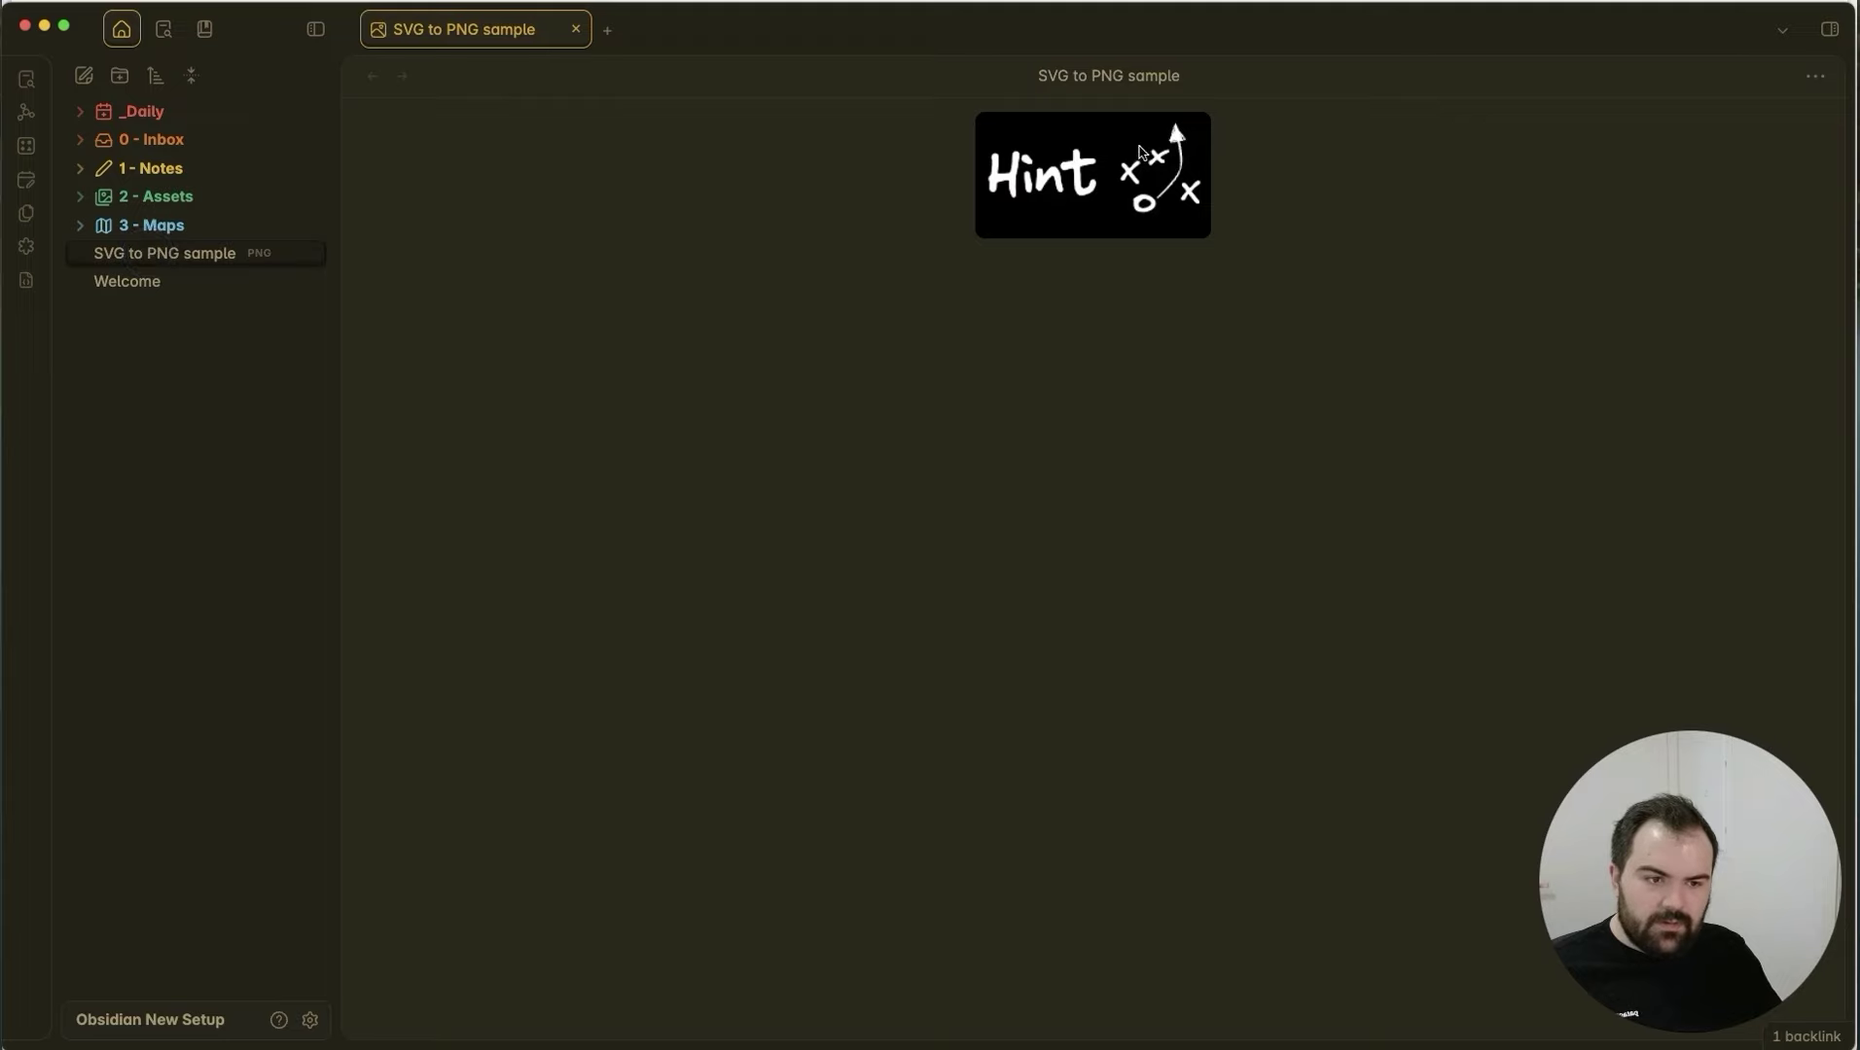
left_click(310, 1021)
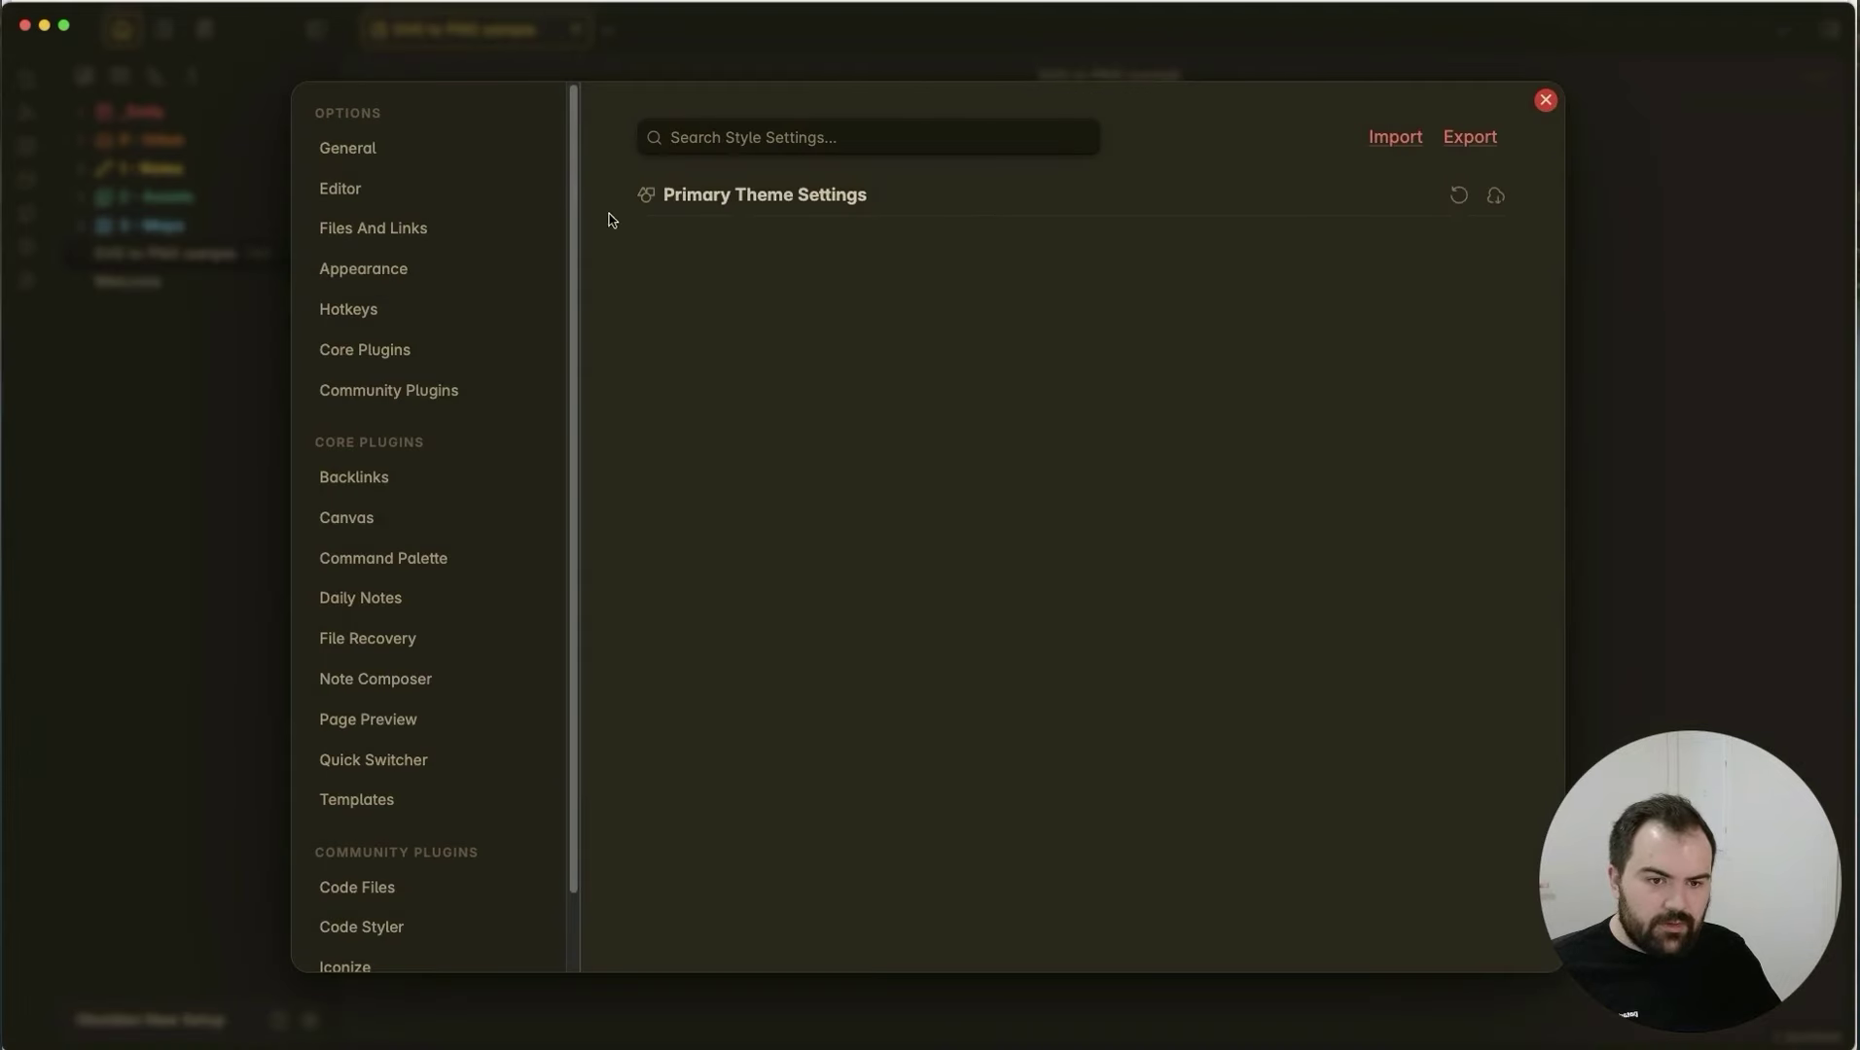
left_click(376, 227)
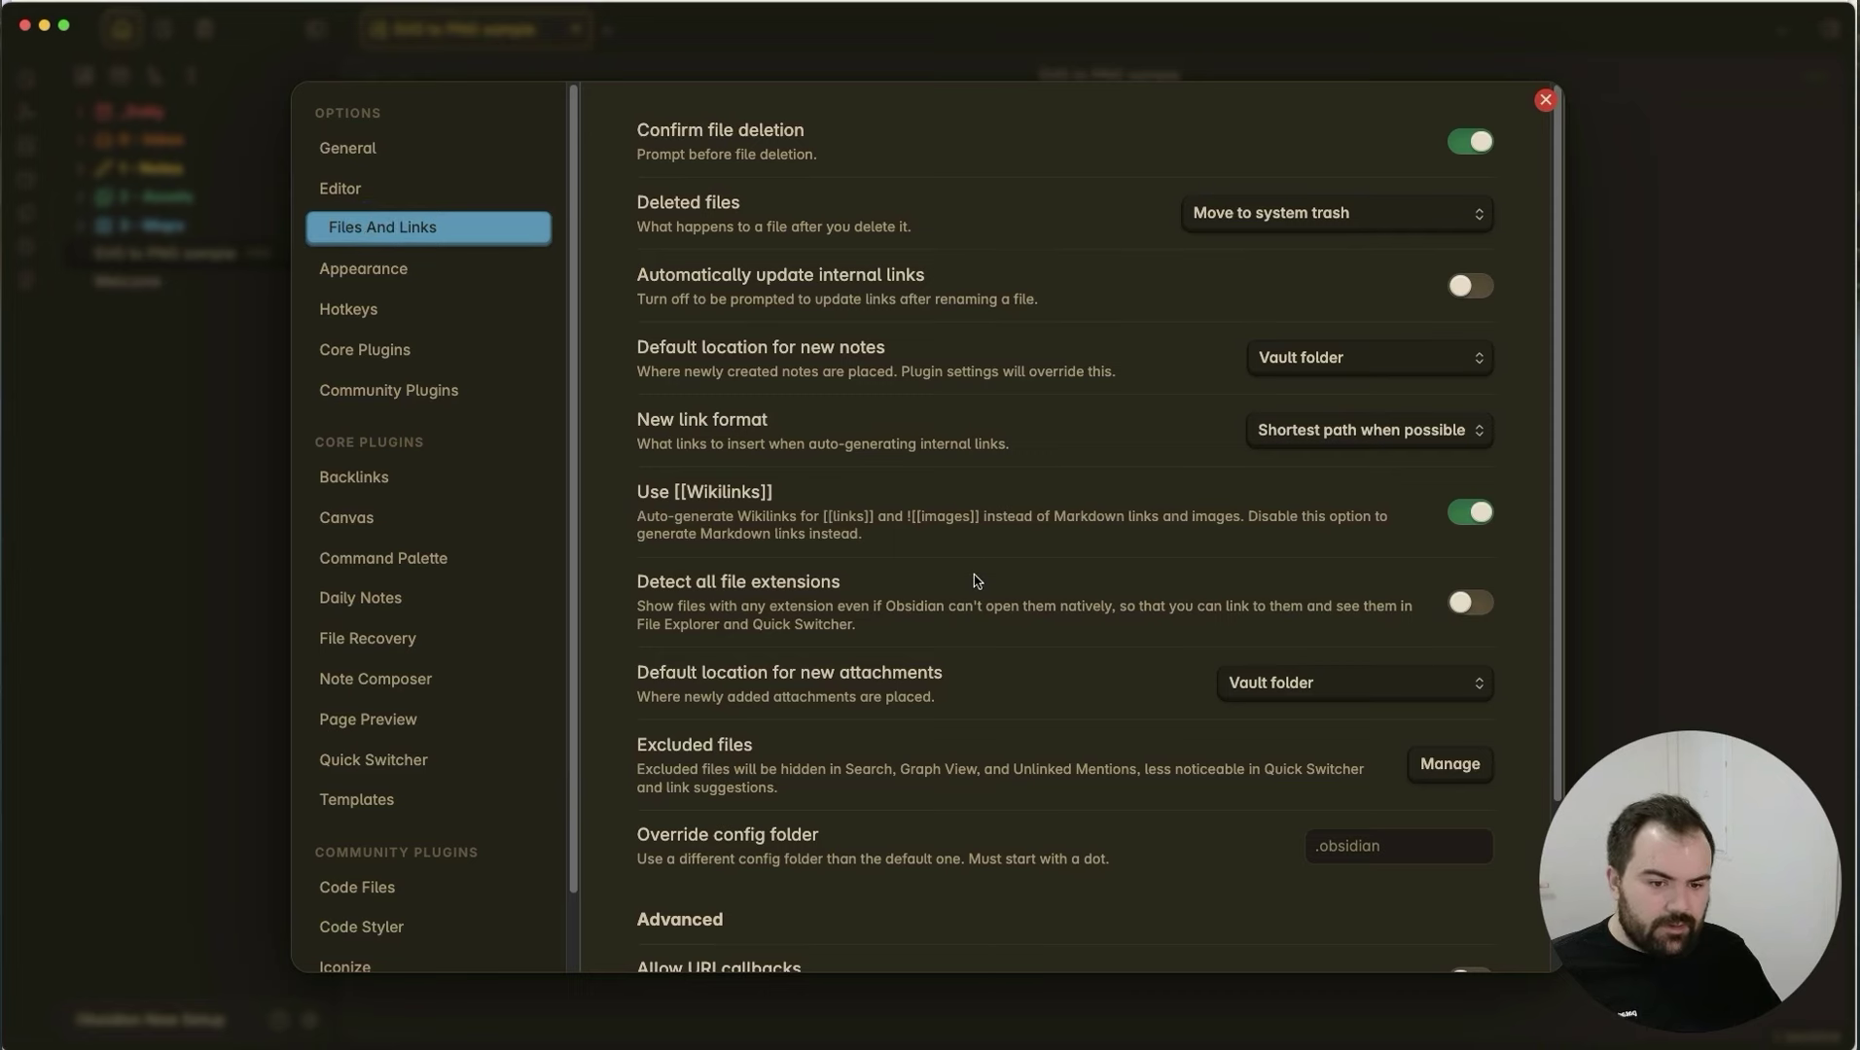
scroll(1038, 760, "down", 5)
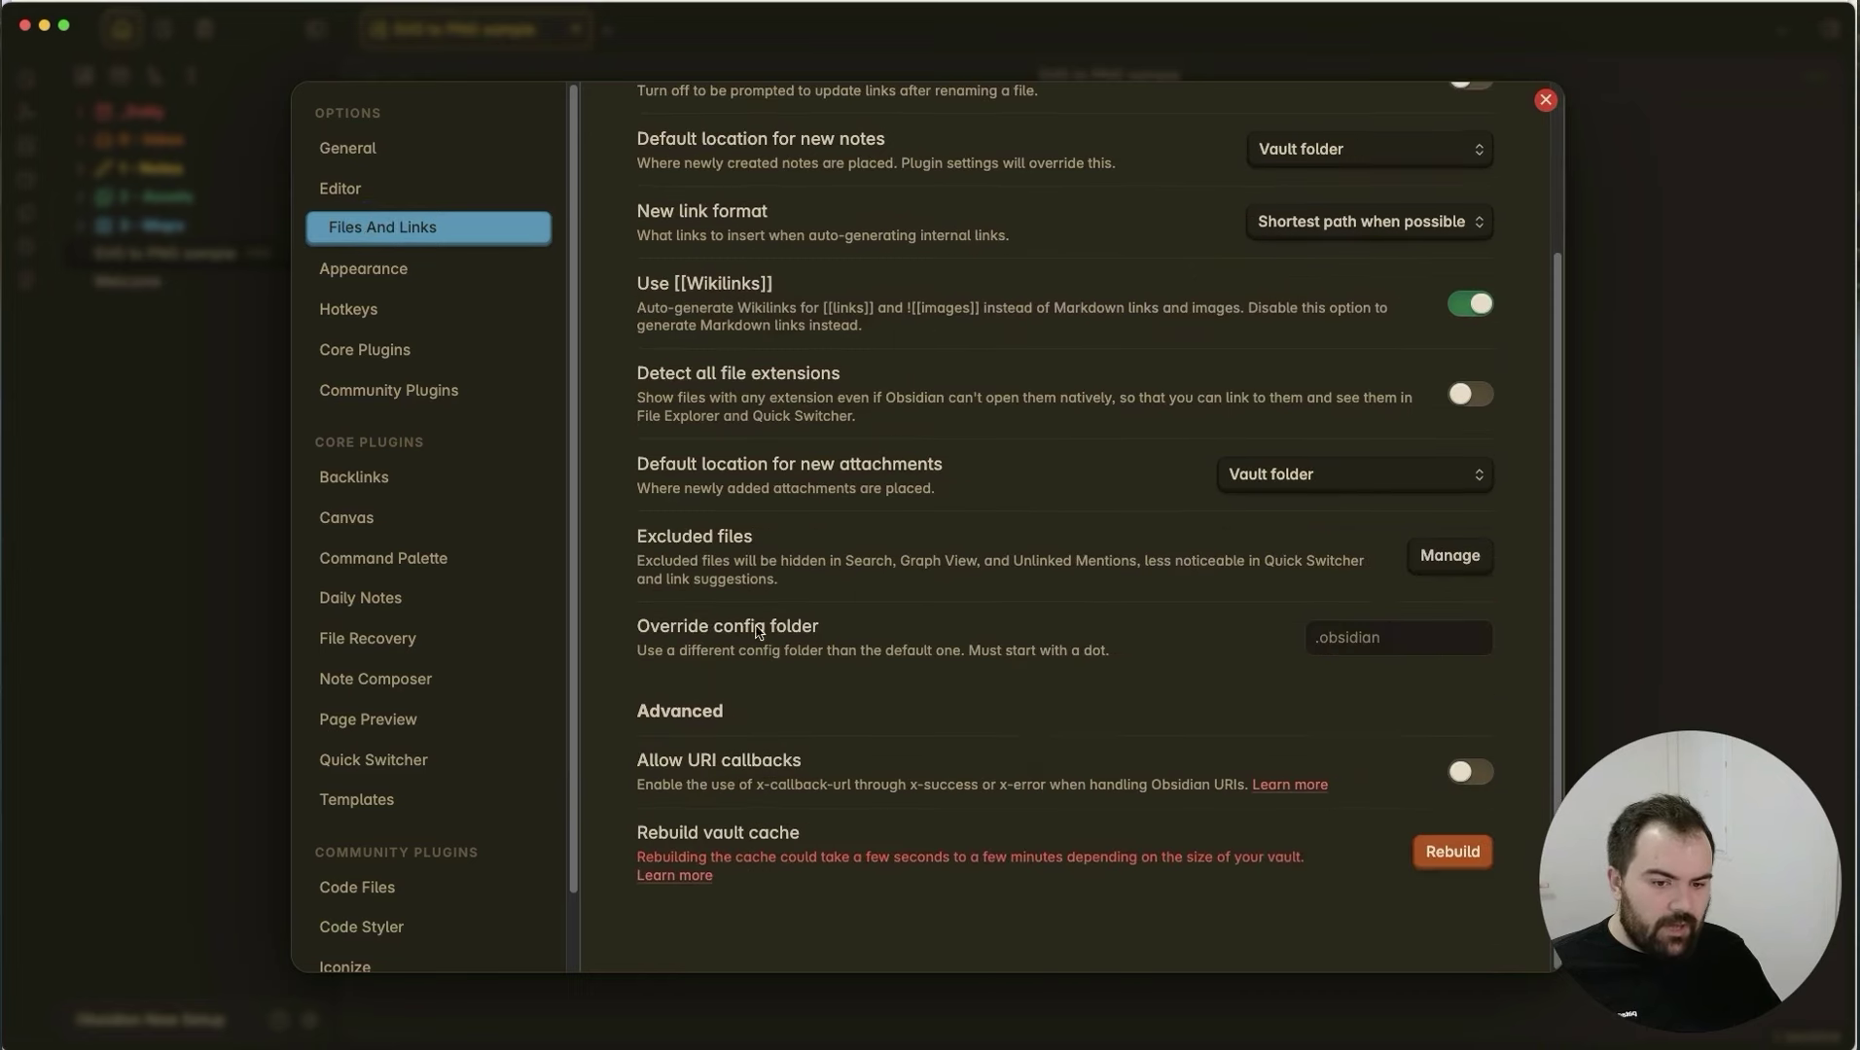
Look through the general settings and enable the Slash commands core plugin.
left_click(350, 187)
left_click(357, 147)
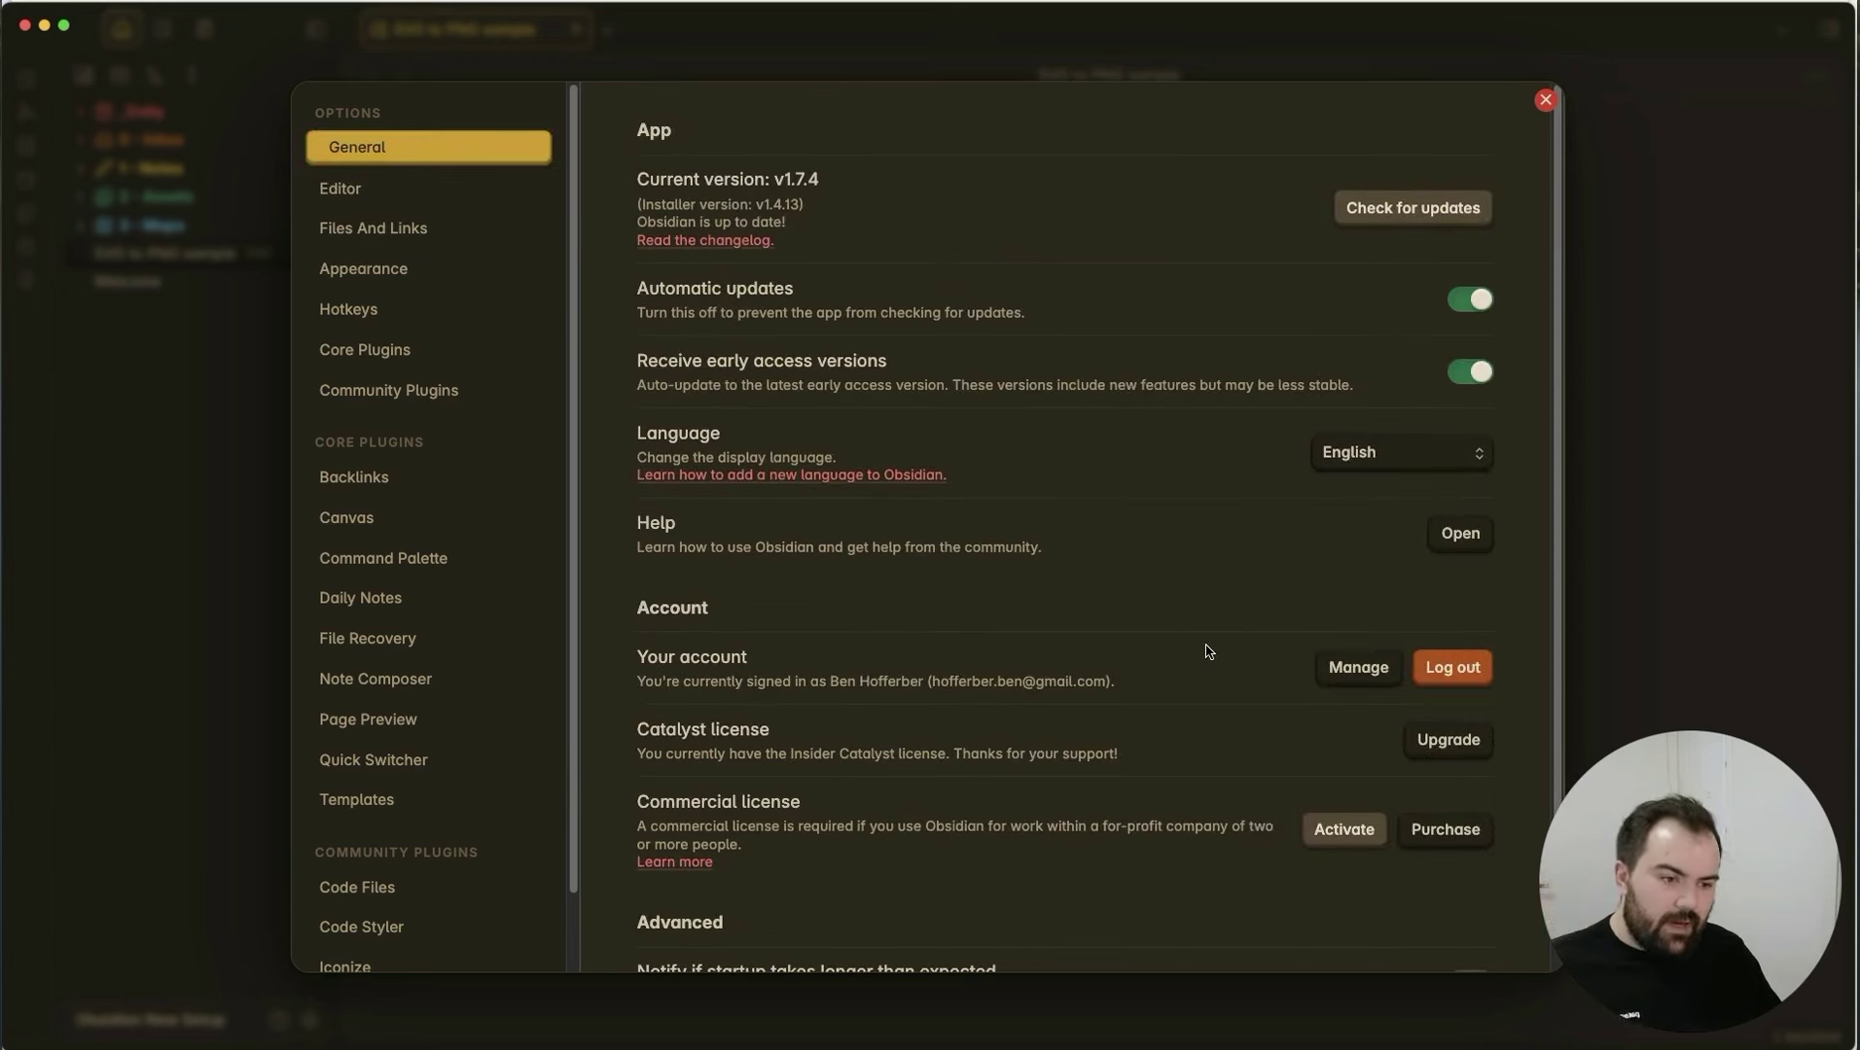
scroll(1188, 648, "down", 2)
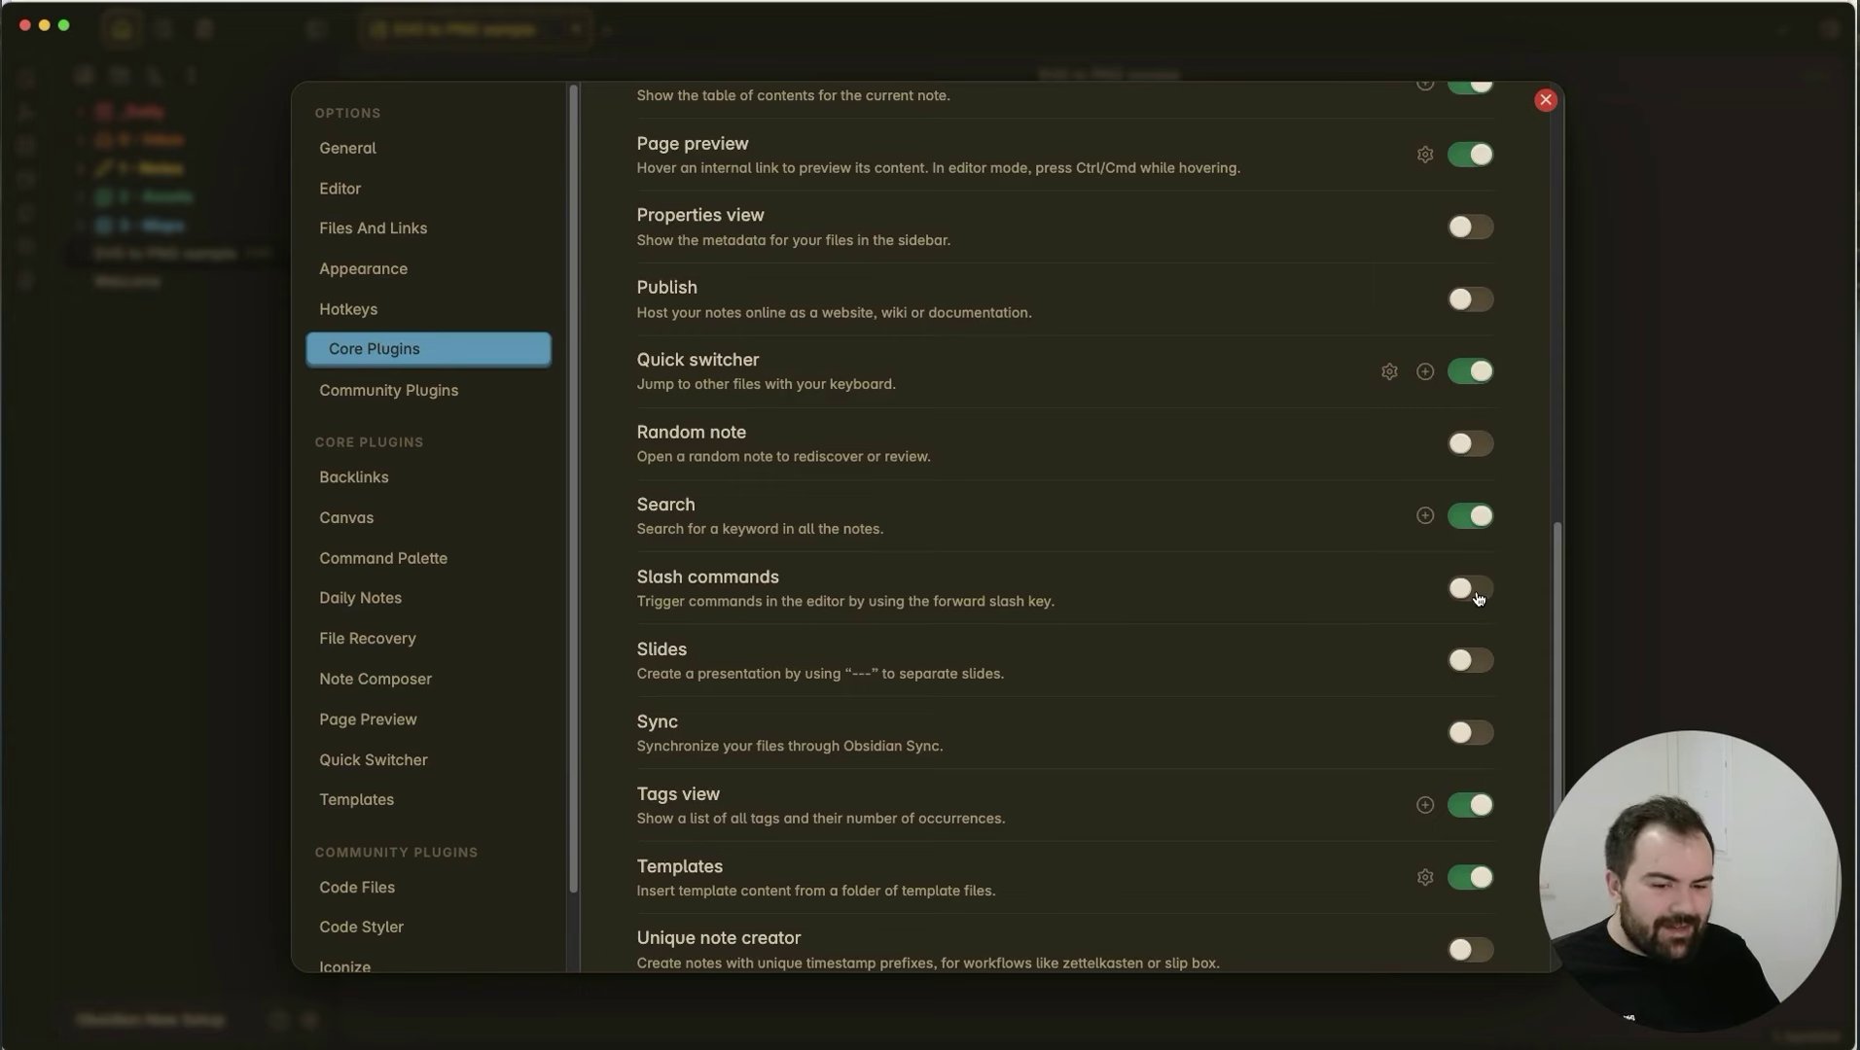
left_click(1478, 591)
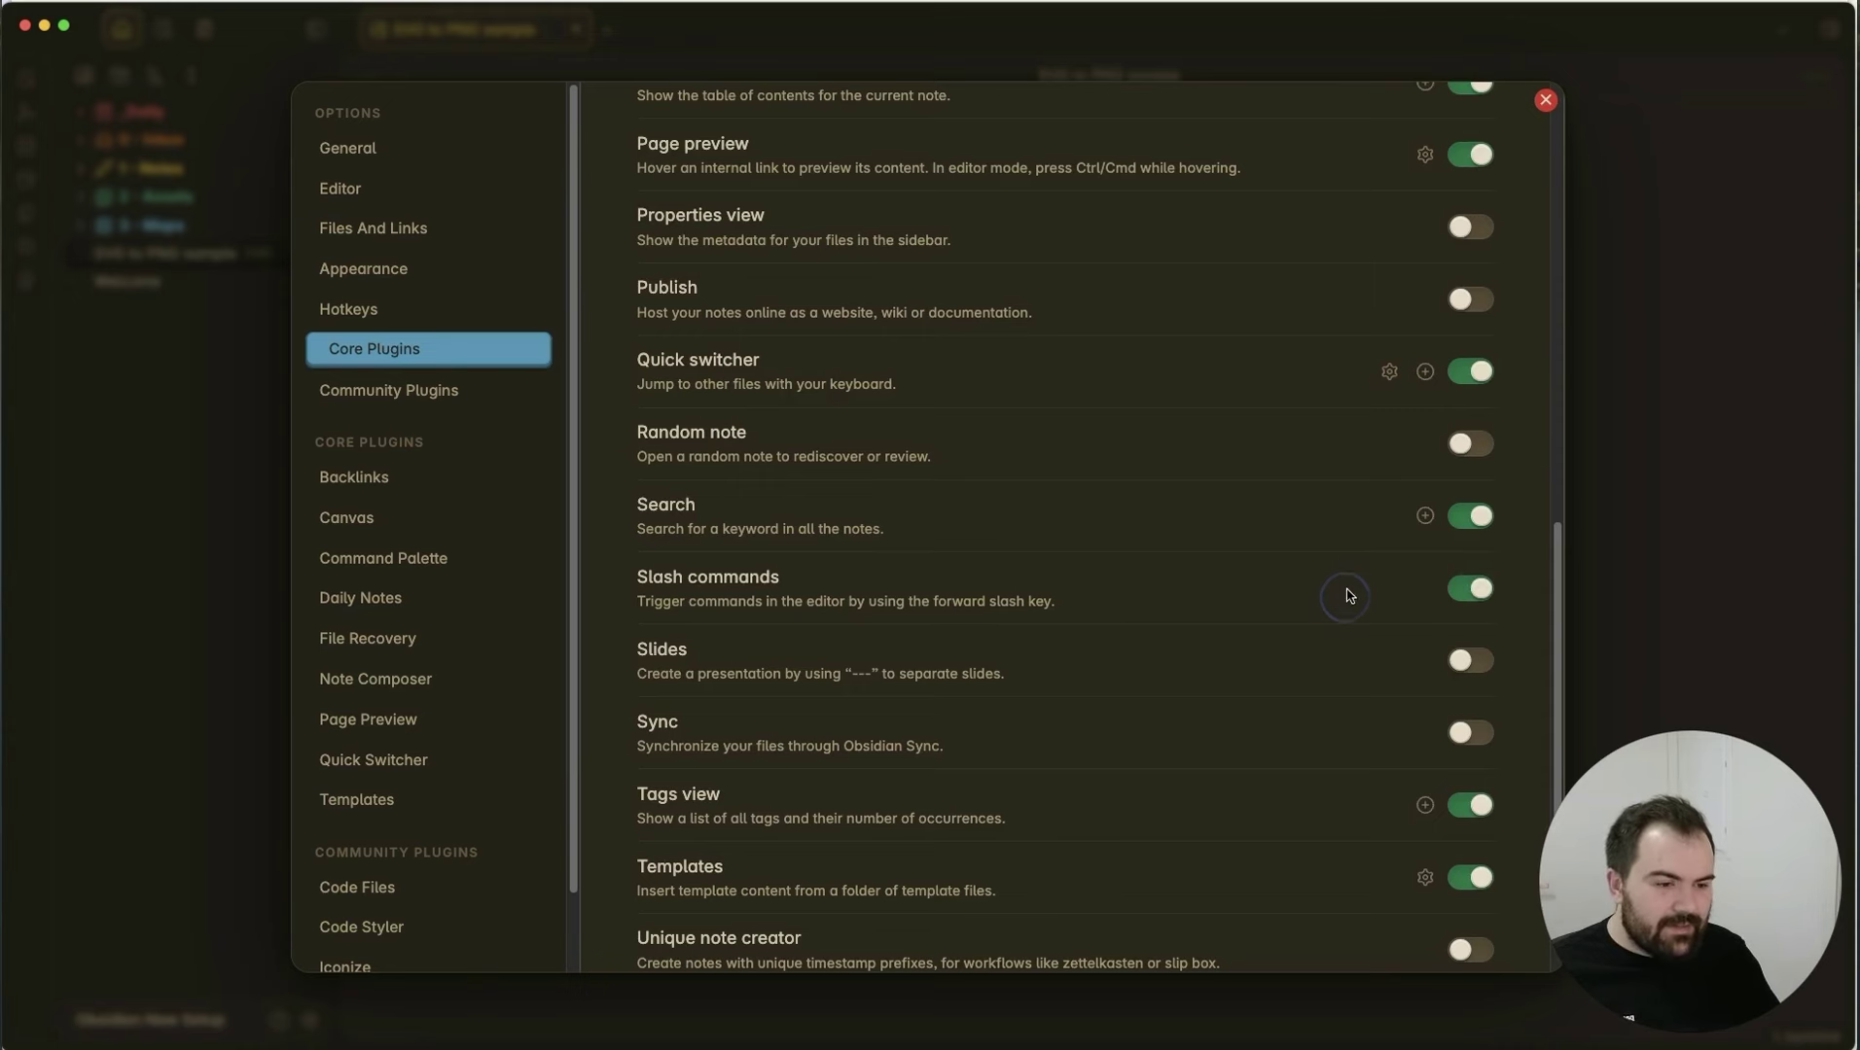
Set the default location for new attachments to a specified folder, with 2 - Assets as the attachment folder path.
scroll(1339, 574, "up", 3)
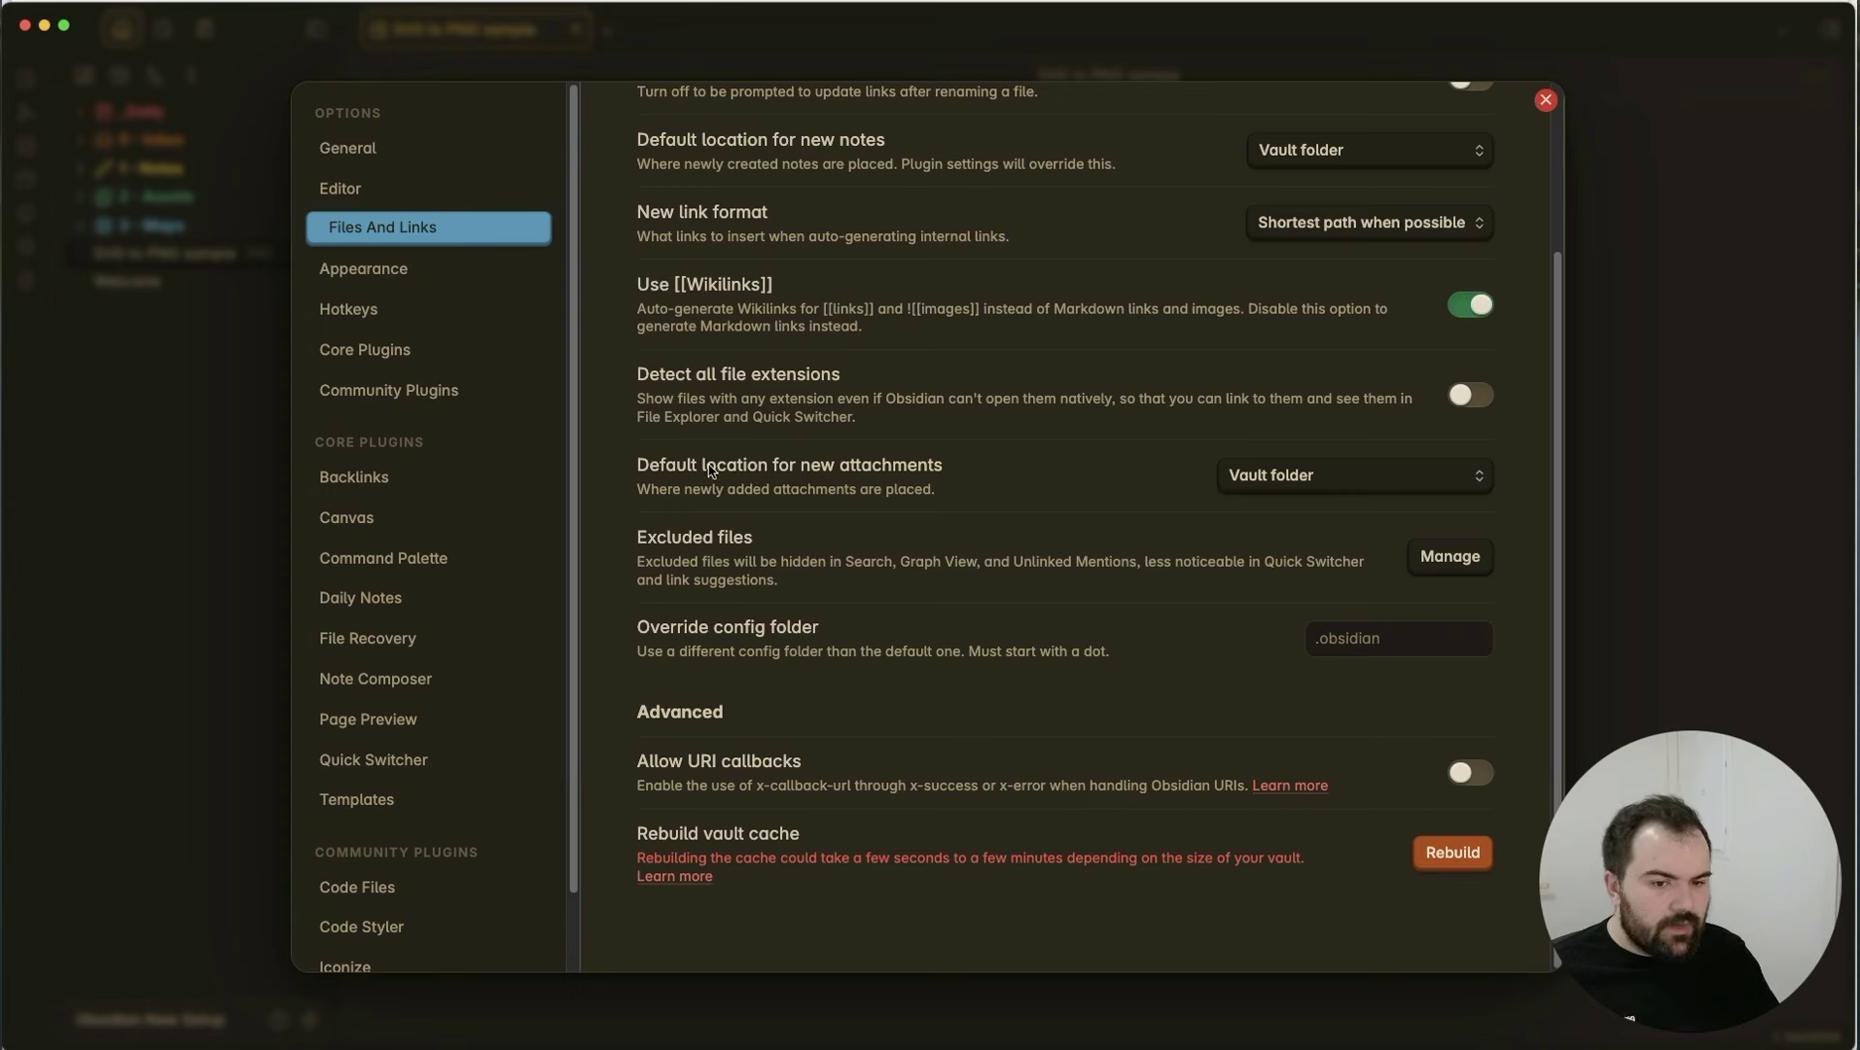
scroll(710, 472, "up", 3)
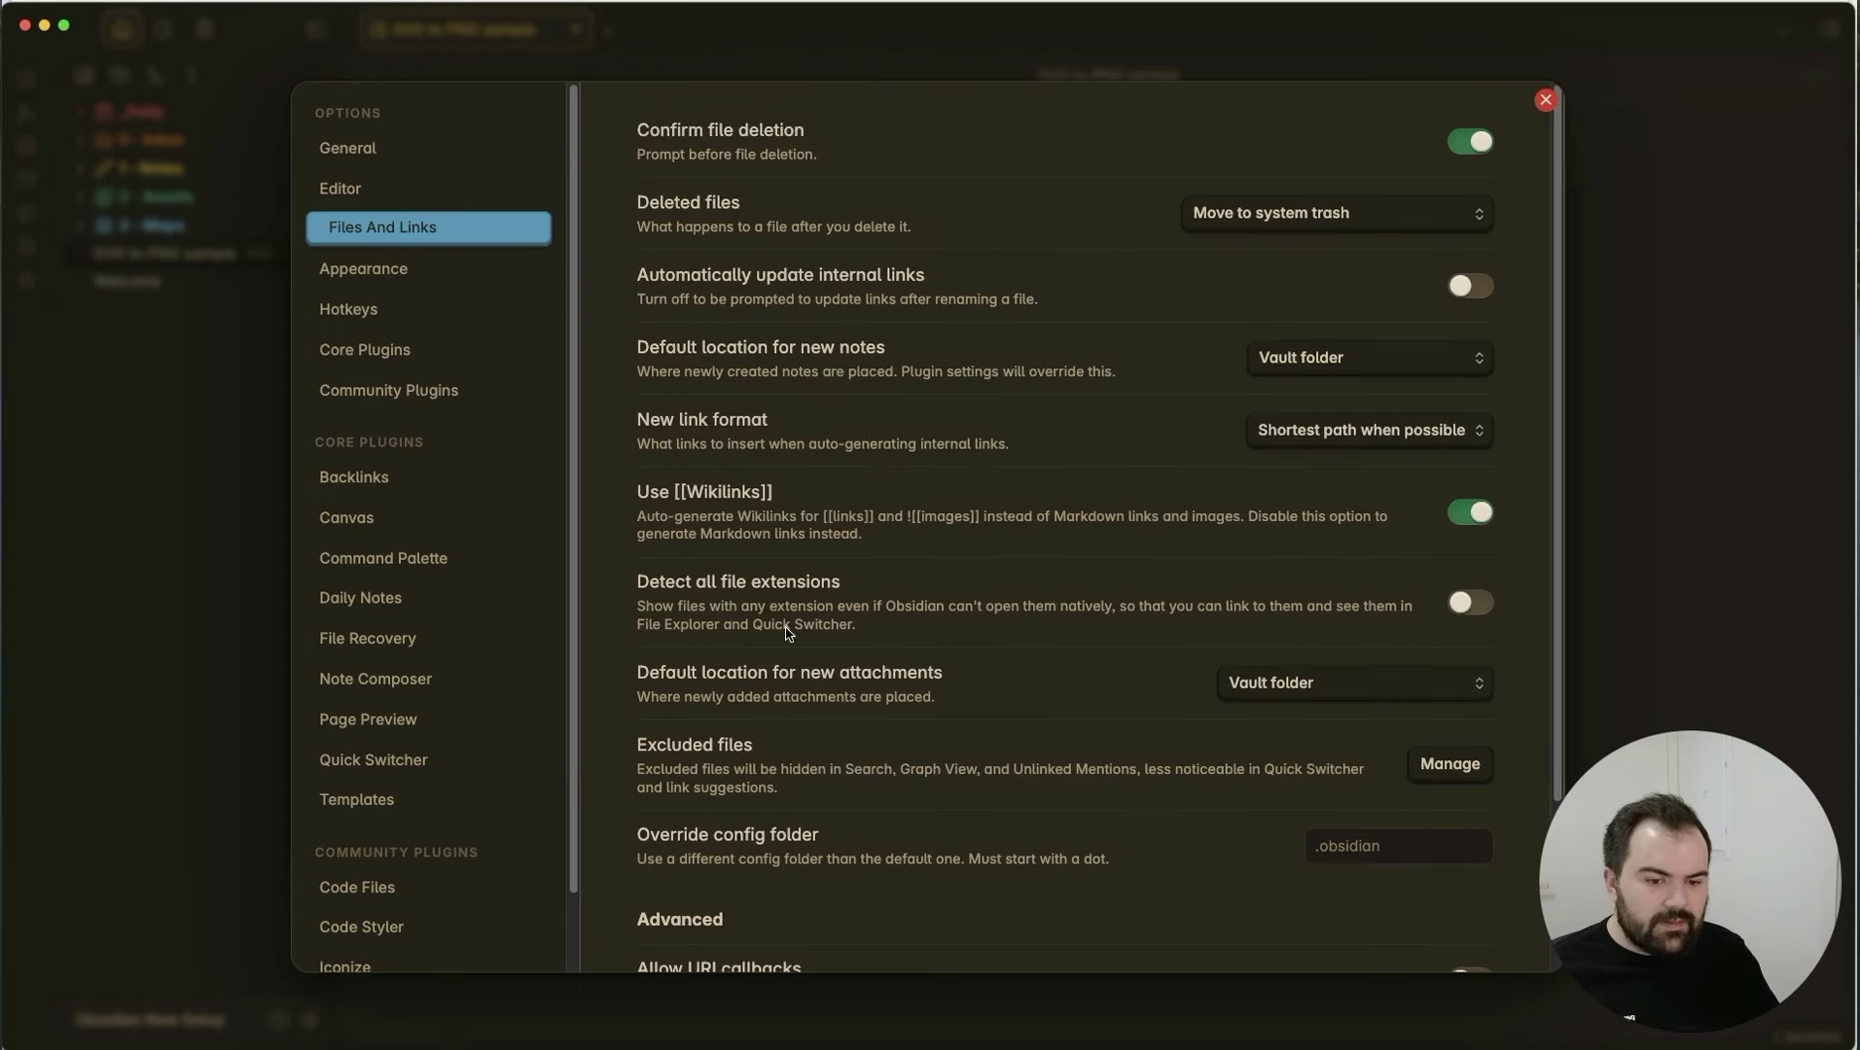
left_click(1322, 685)
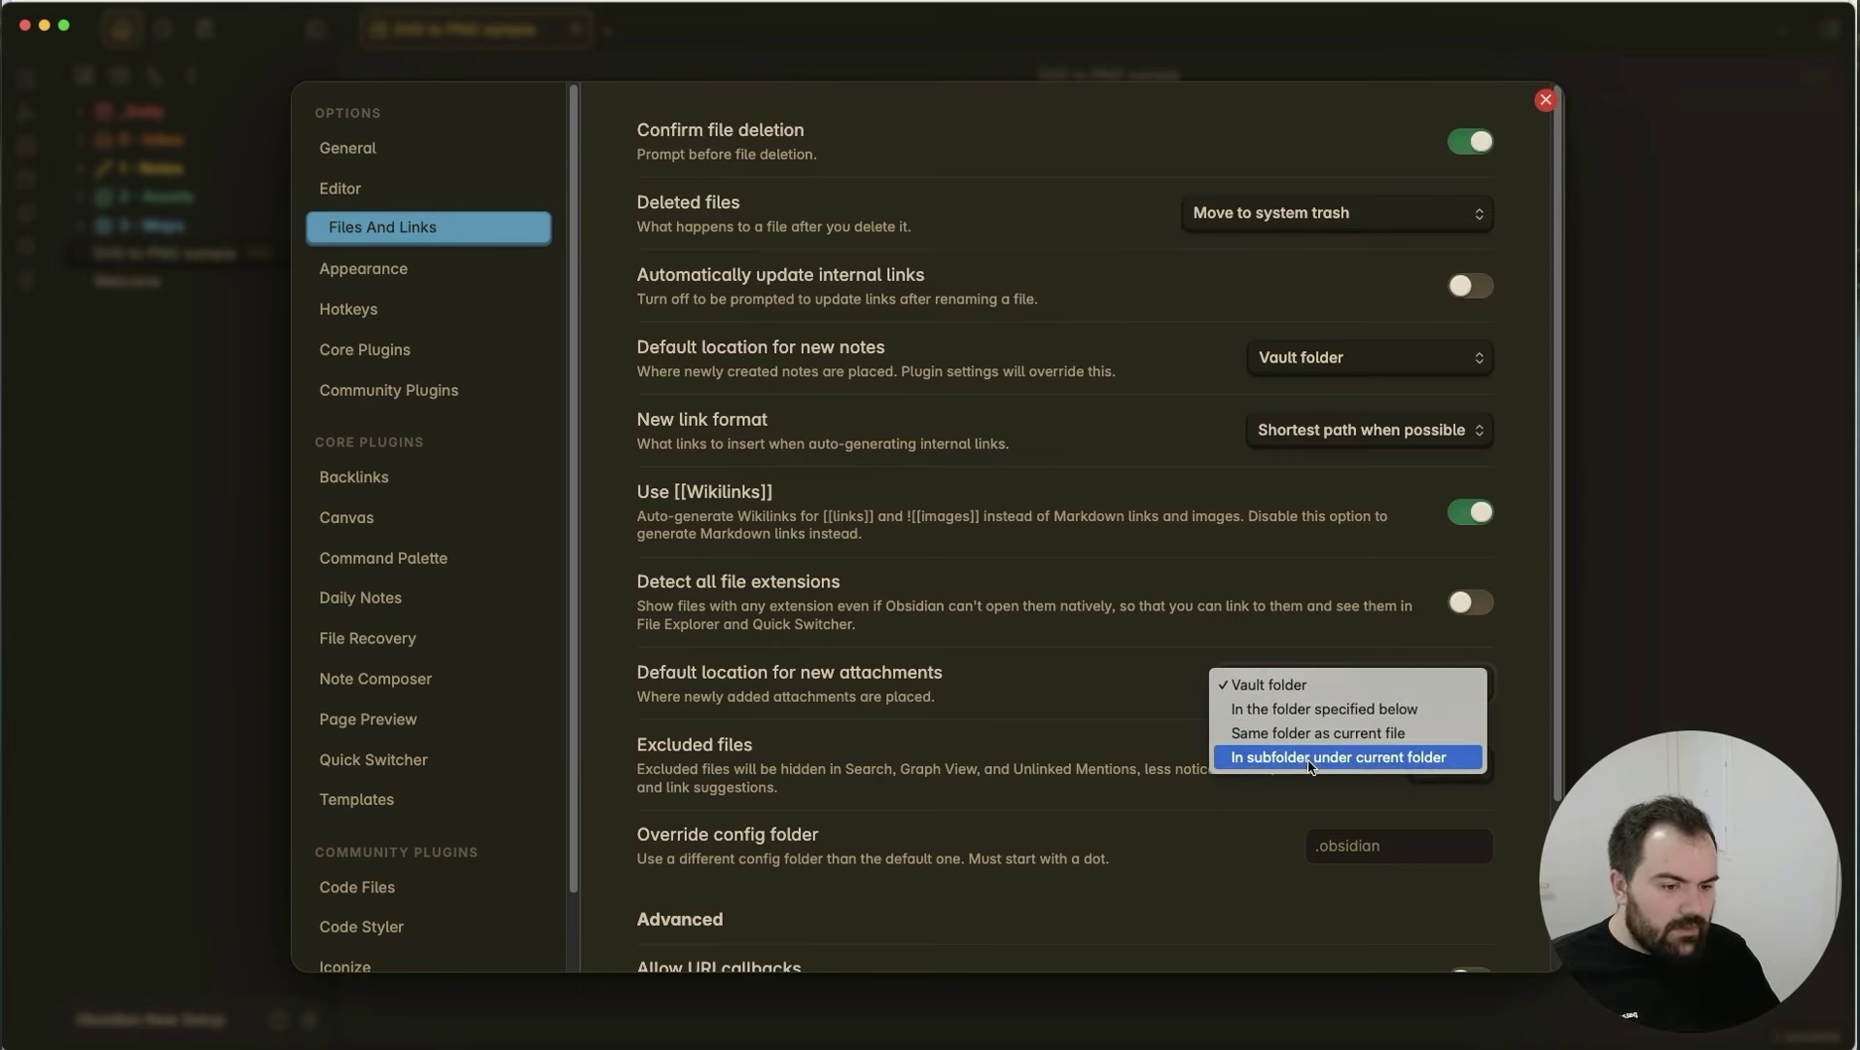
left_click(1334, 710)
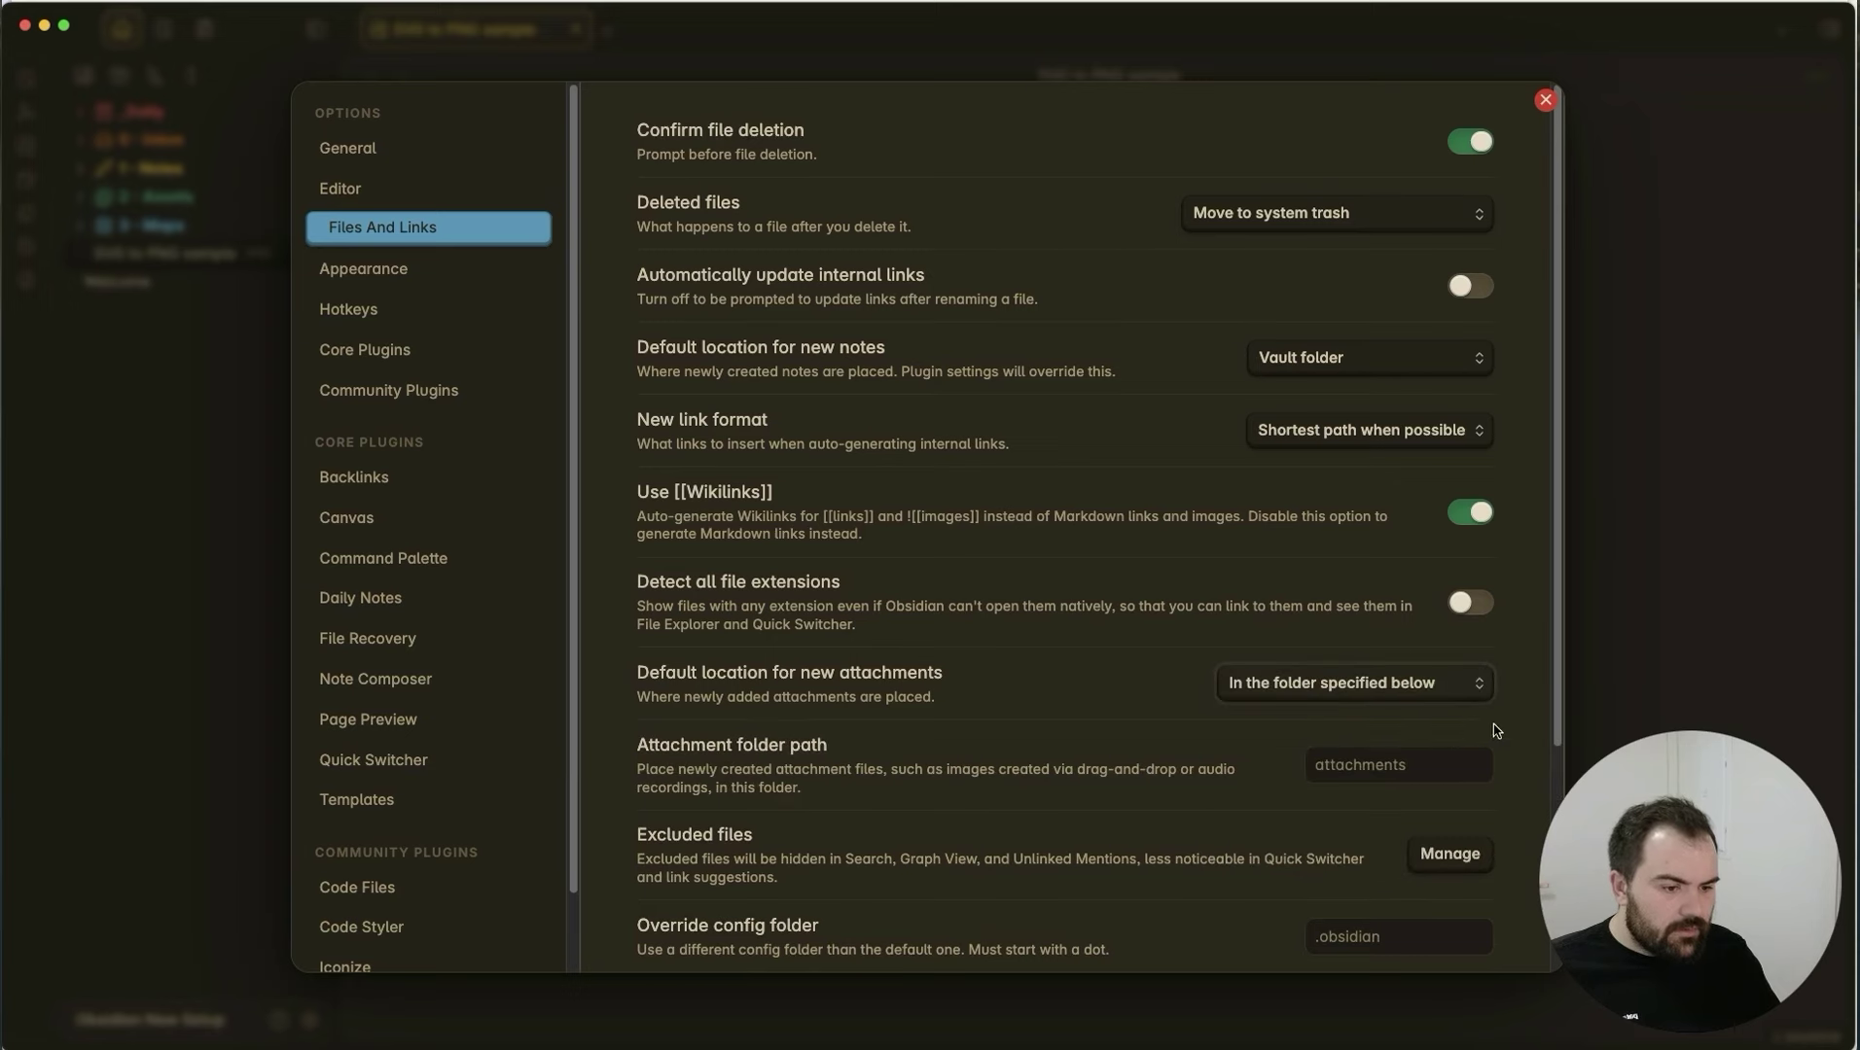
left_click(1382, 767)
left_click(1391, 531)
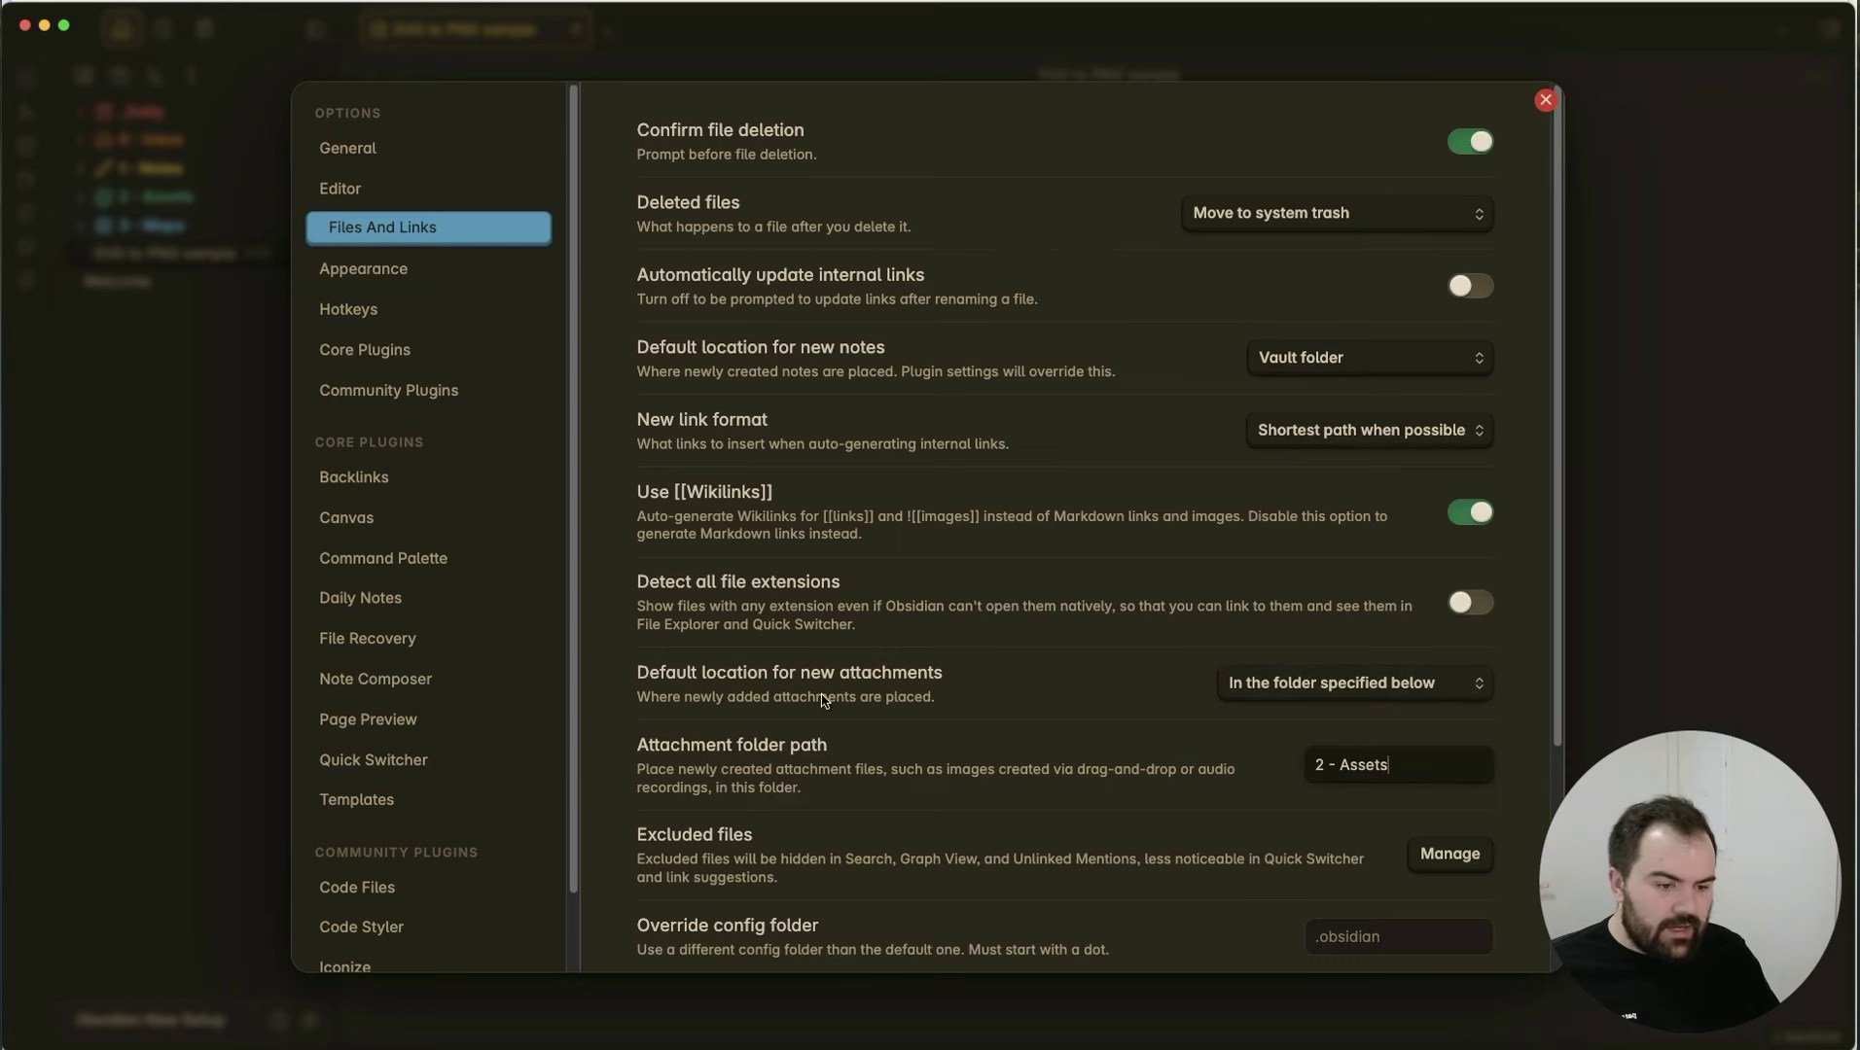
Search the community plugins for "paste image", then install and enable Paste image rename.
scroll(810, 697, "down", 5)
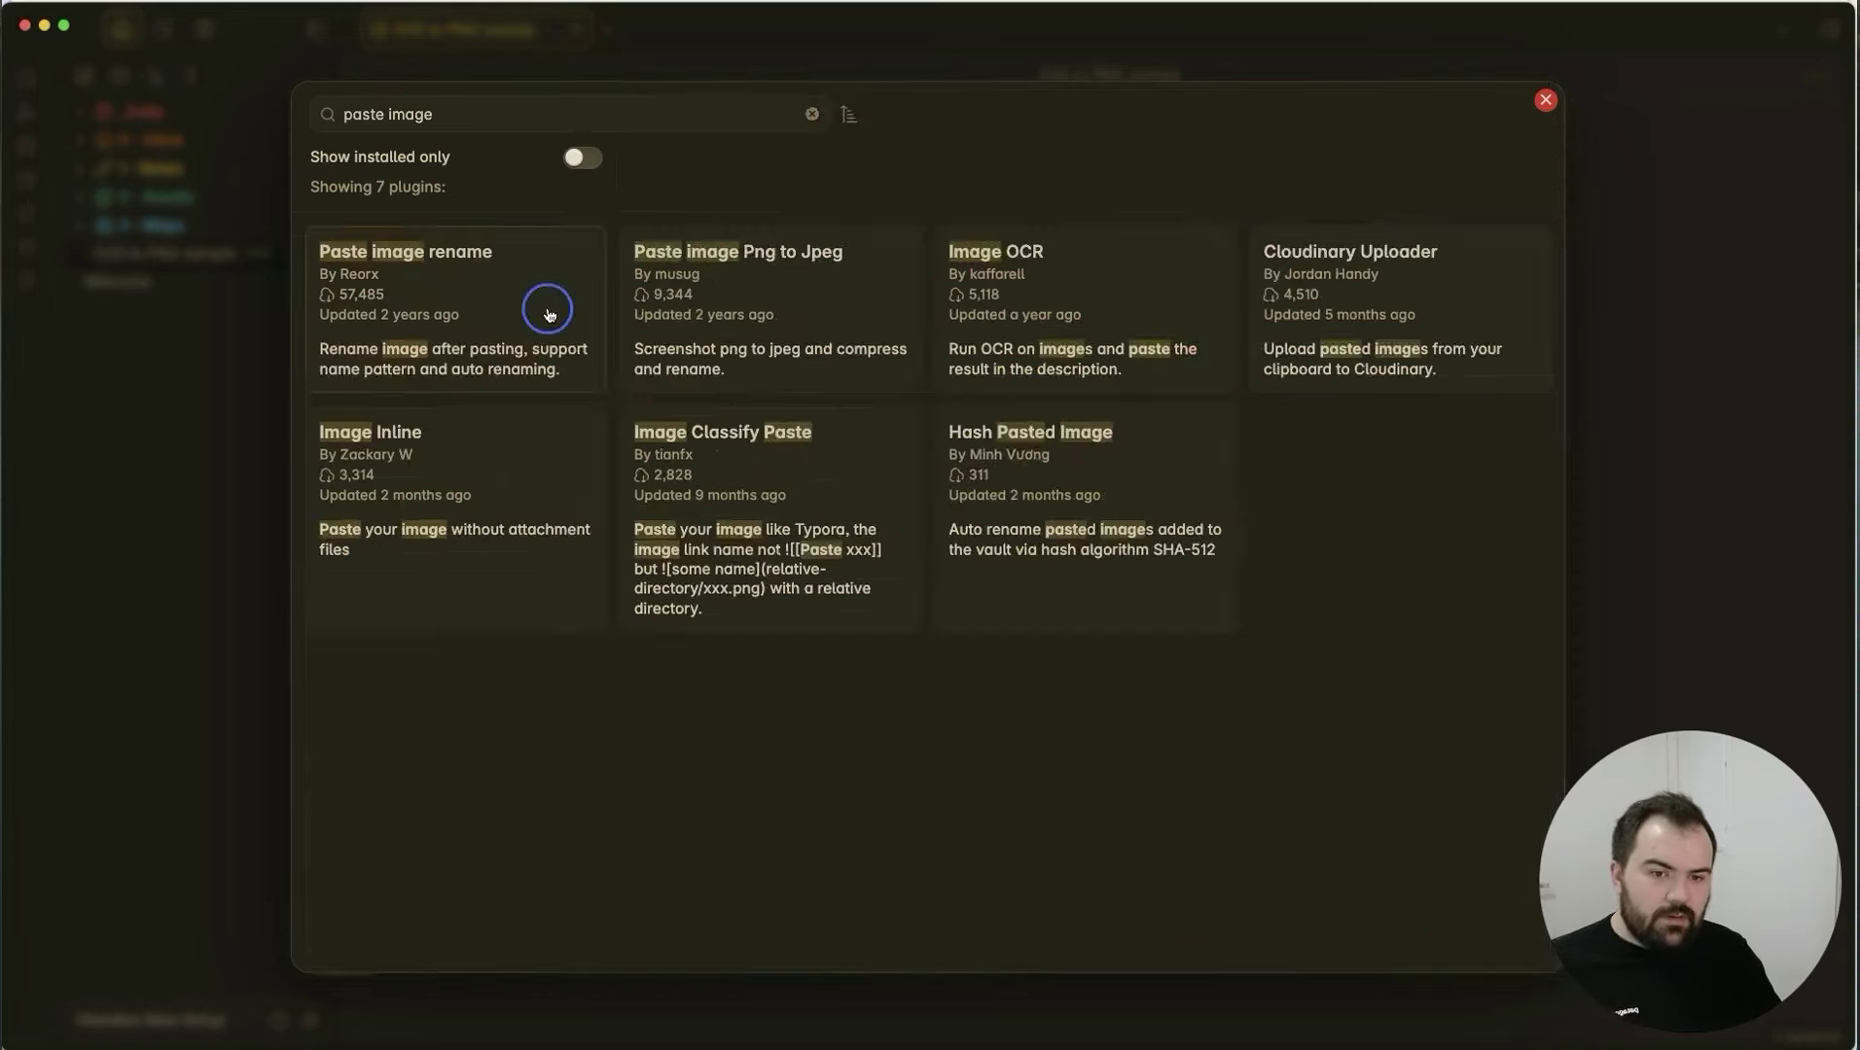
left_click(540, 311)
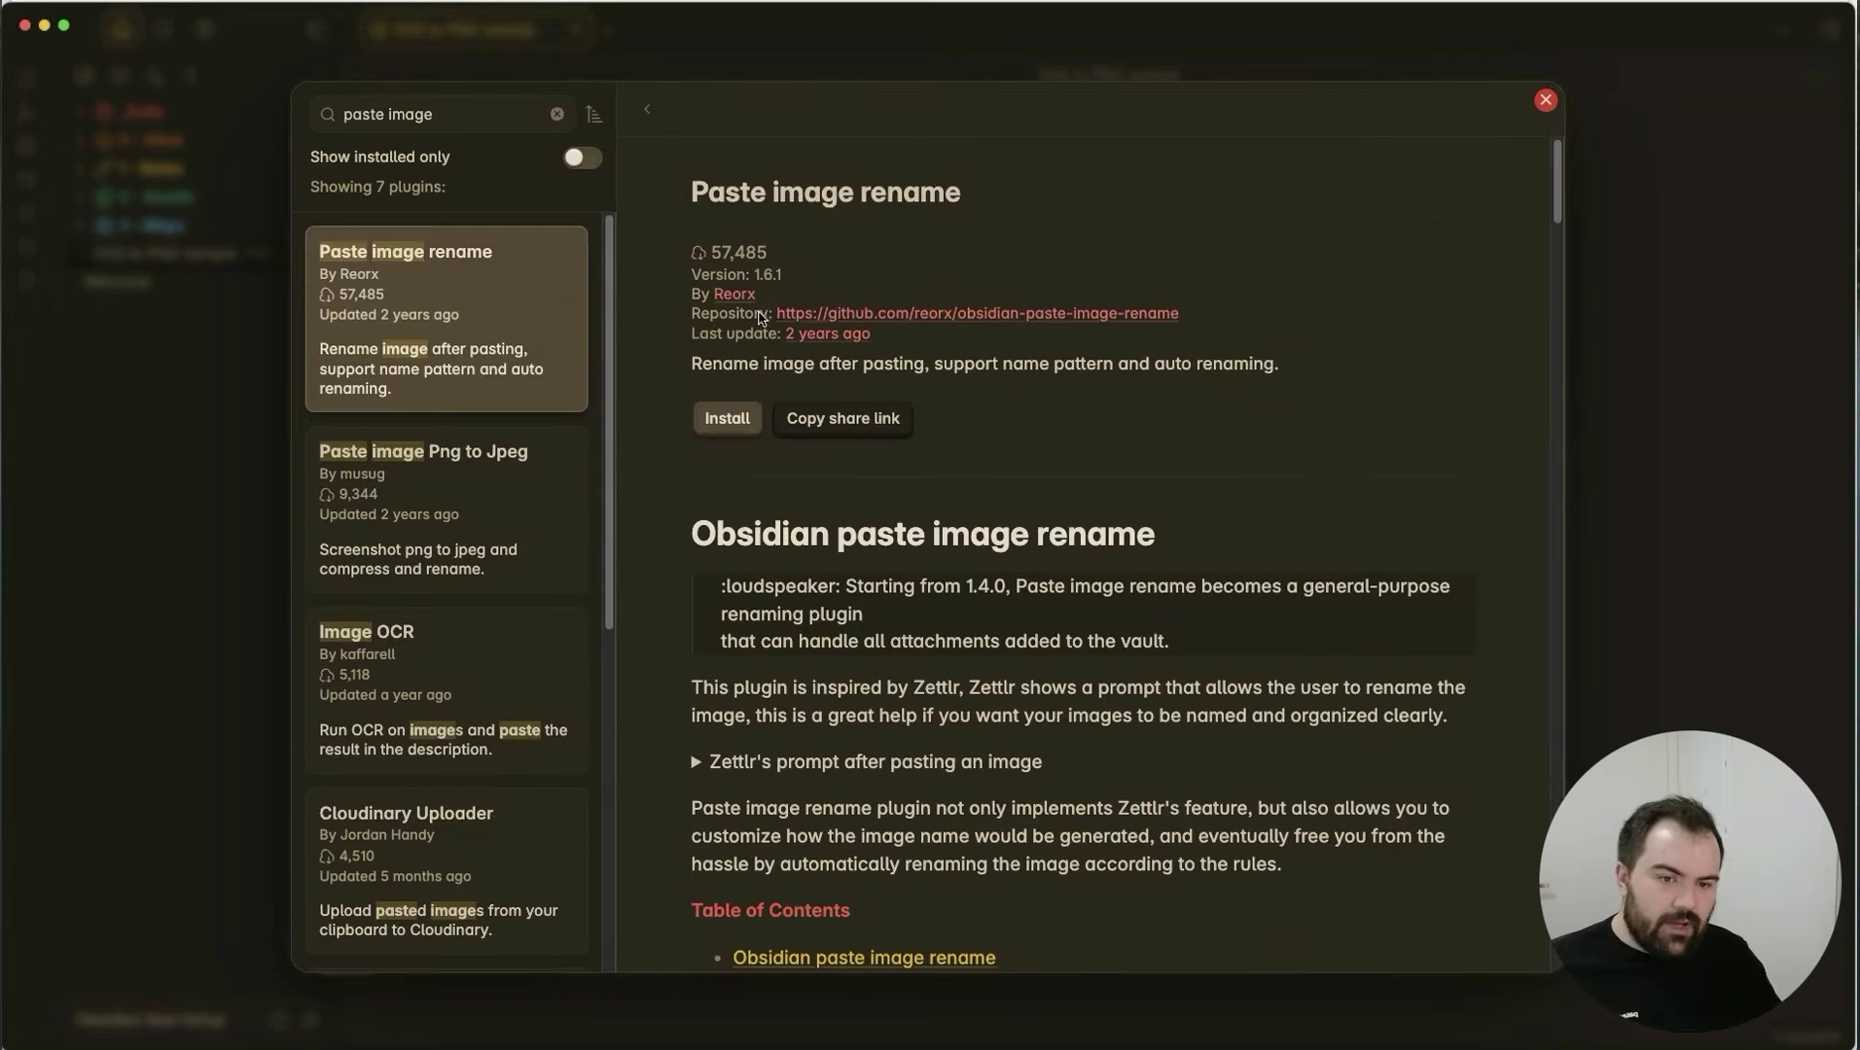
scroll(1163, 687, "down", 10)
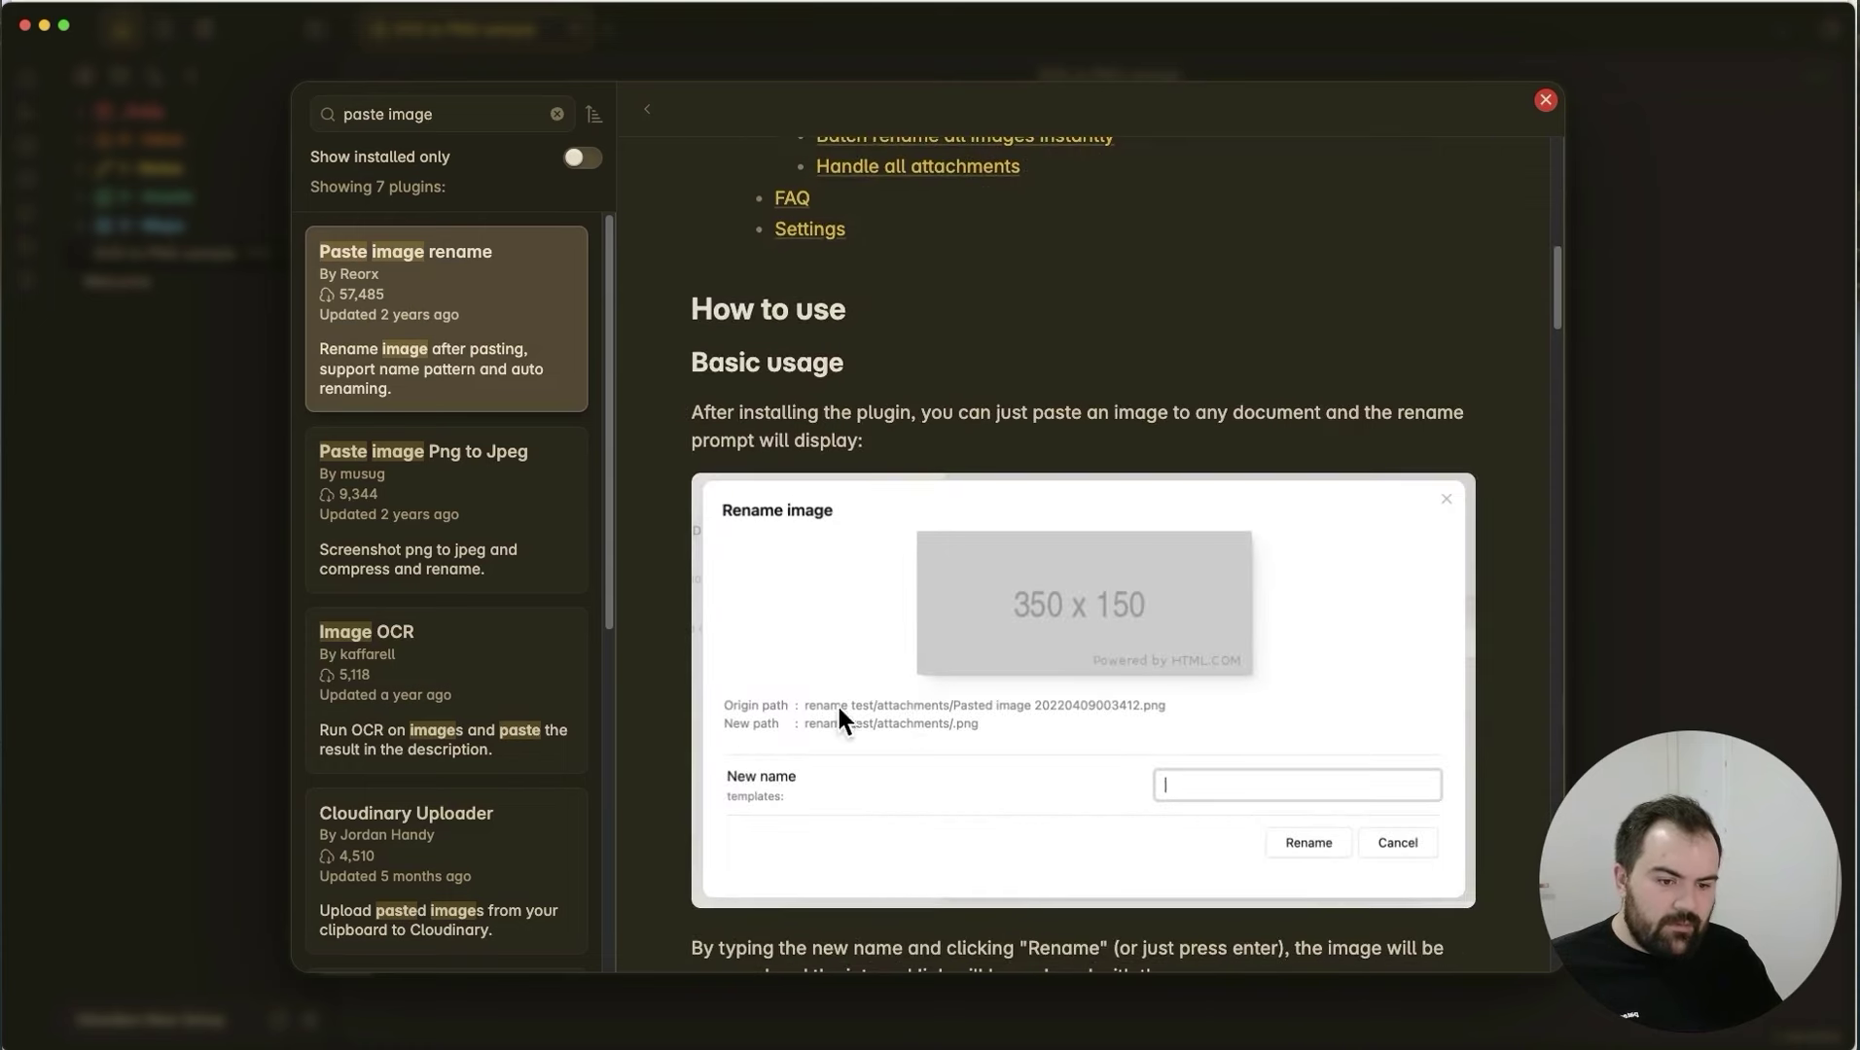
scroll(836, 703, "up", 10)
left_click(758, 420)
left_click(729, 418)
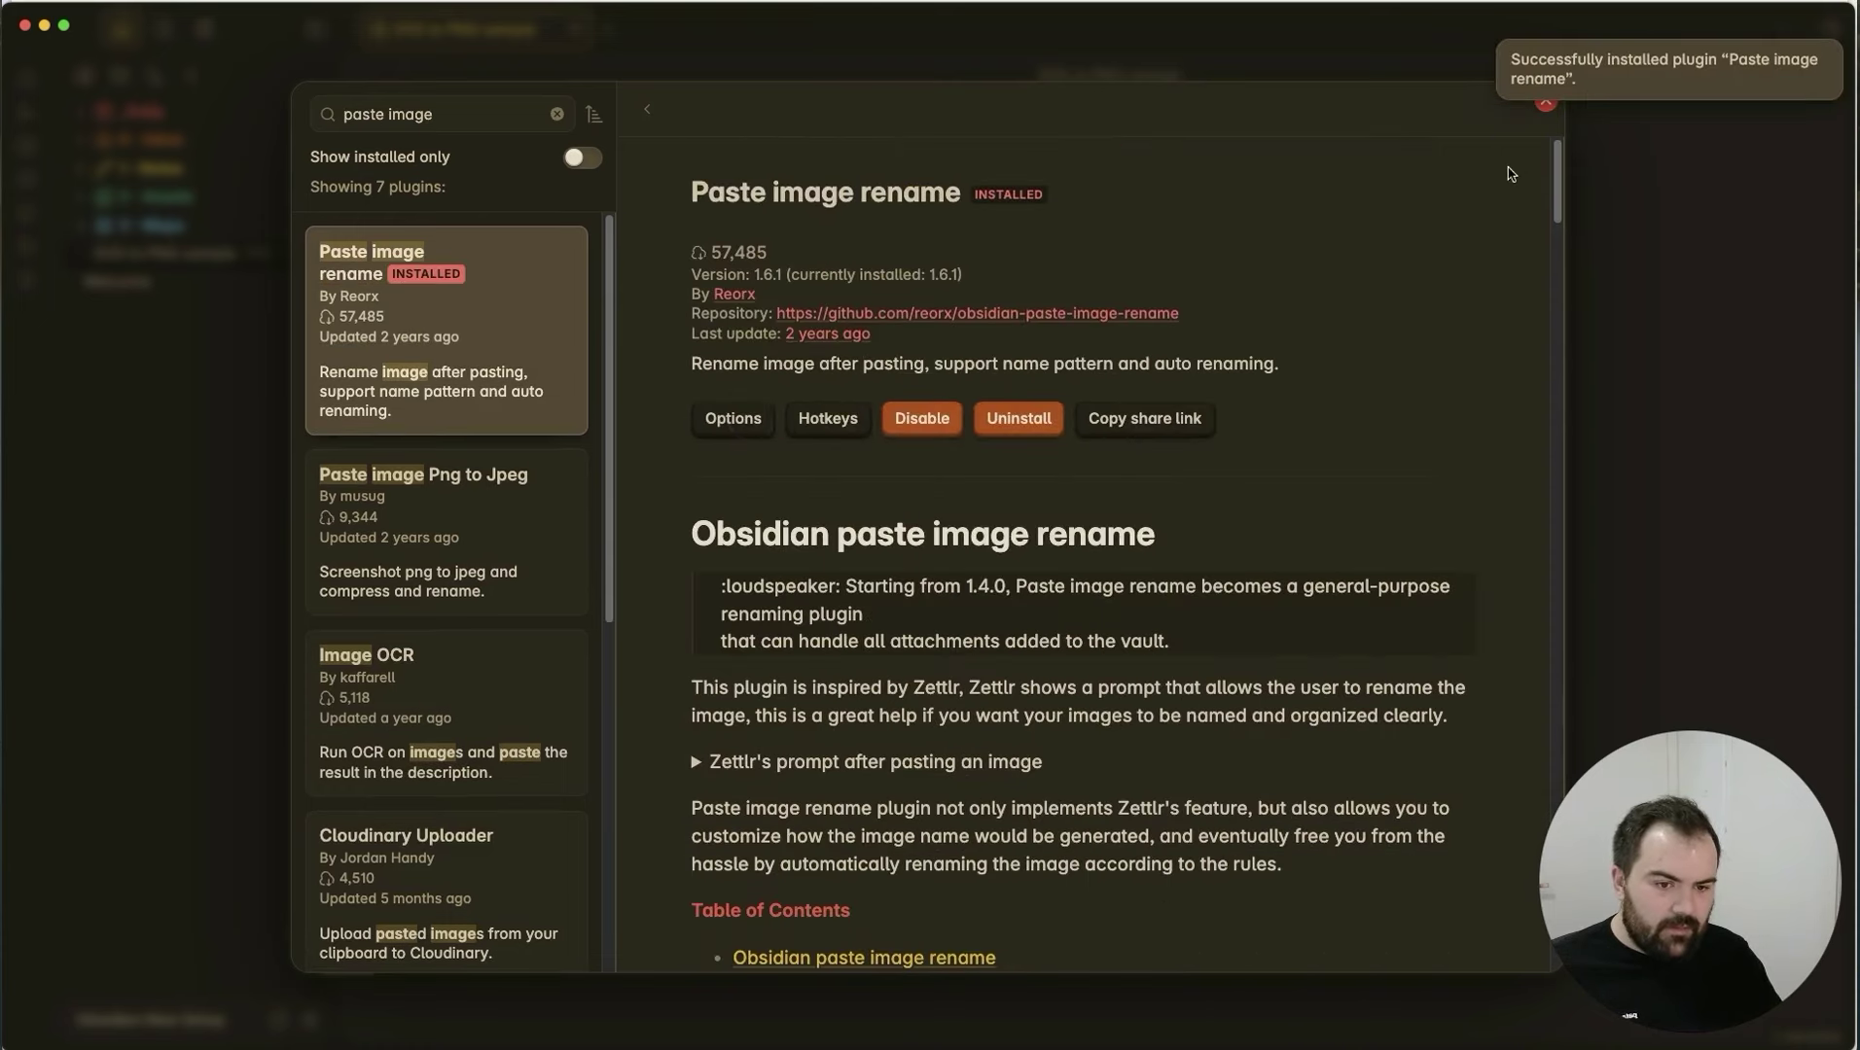
left_click(1548, 103)
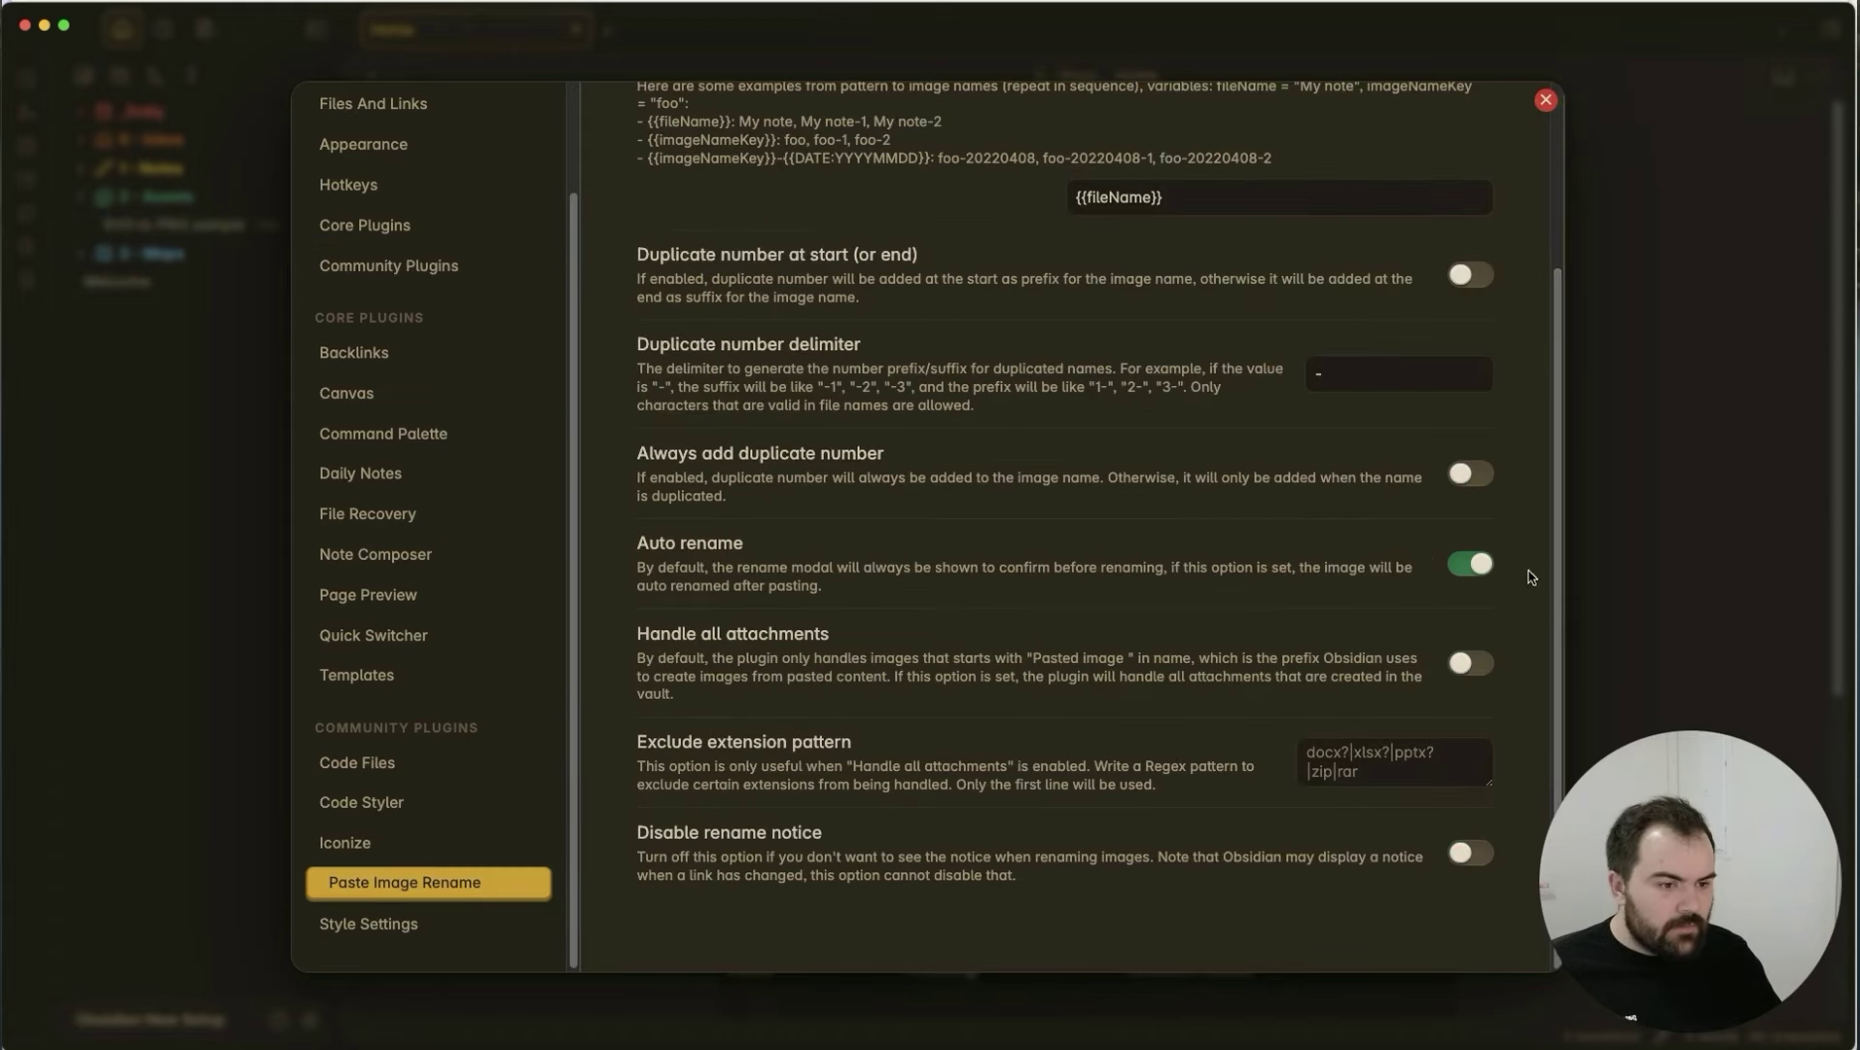
Review the Paste Image Rename plugin's name pattern and auto rename options and close the settings.
scroll(1528, 596, "up", 3)
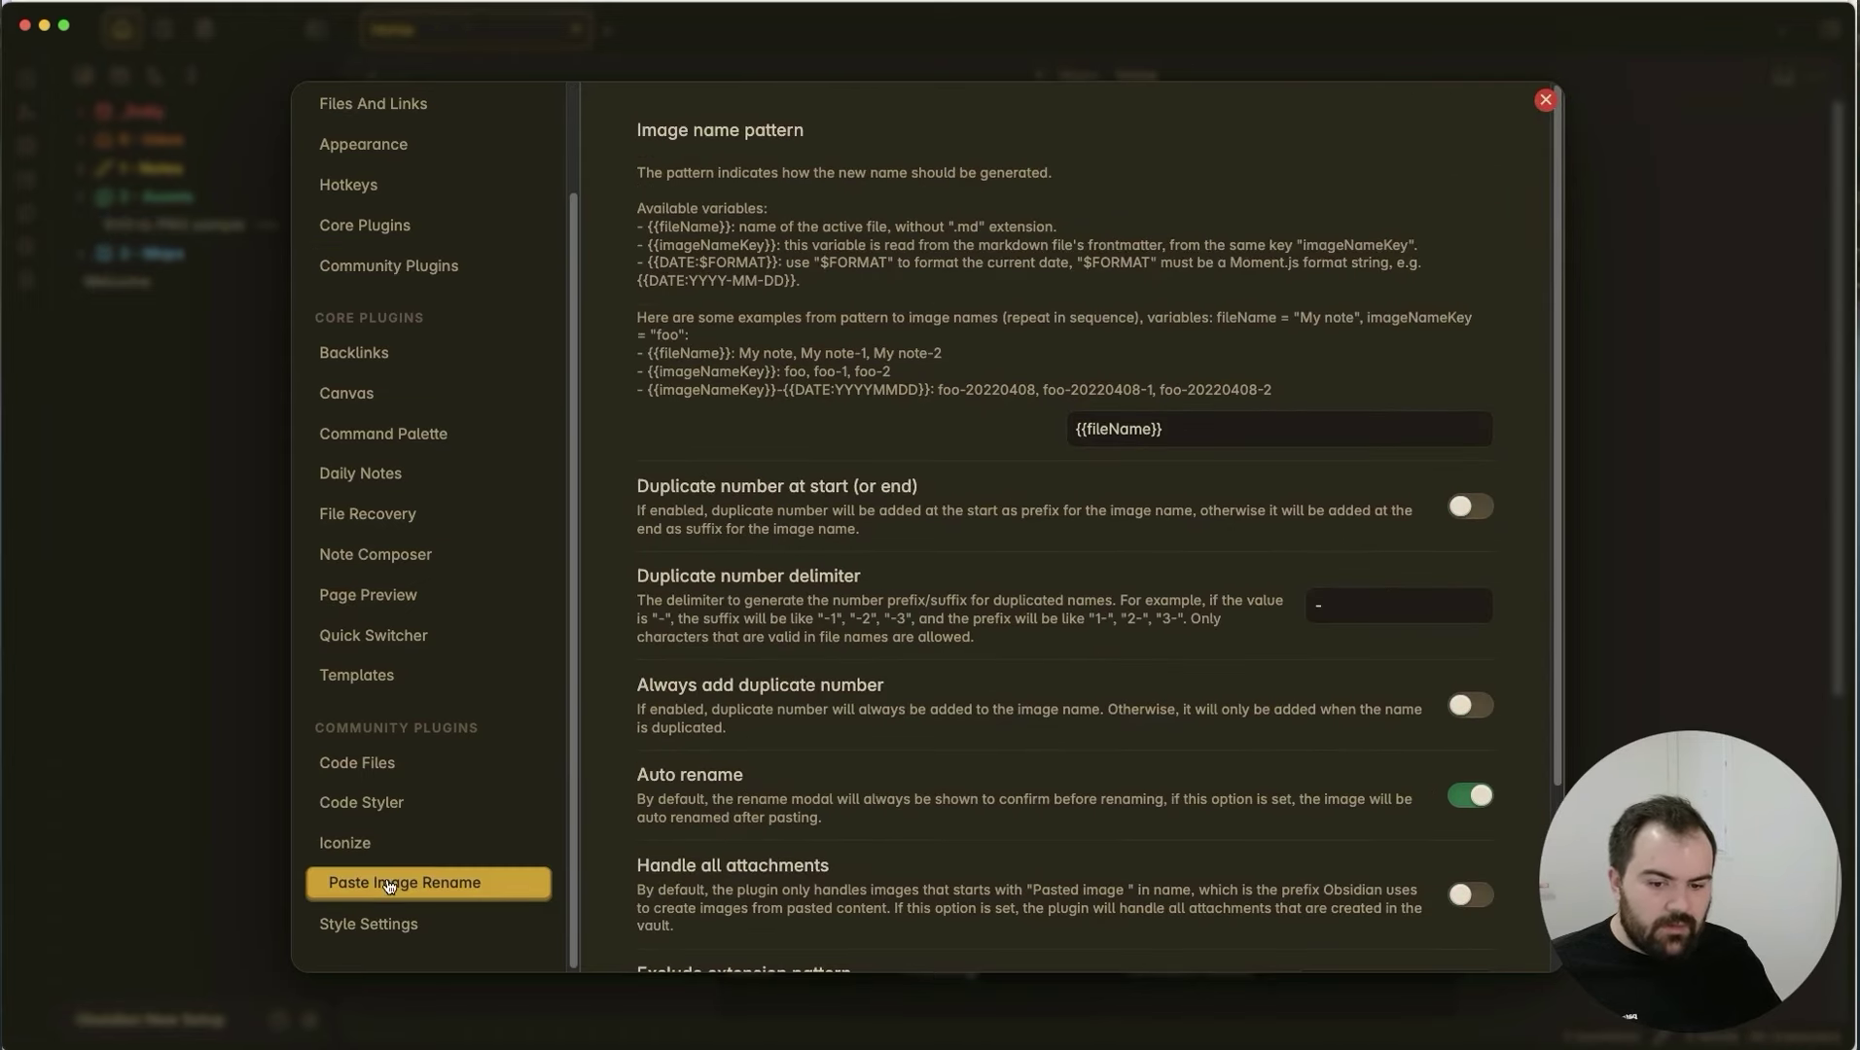
scroll(1083, 730, "down", 3)
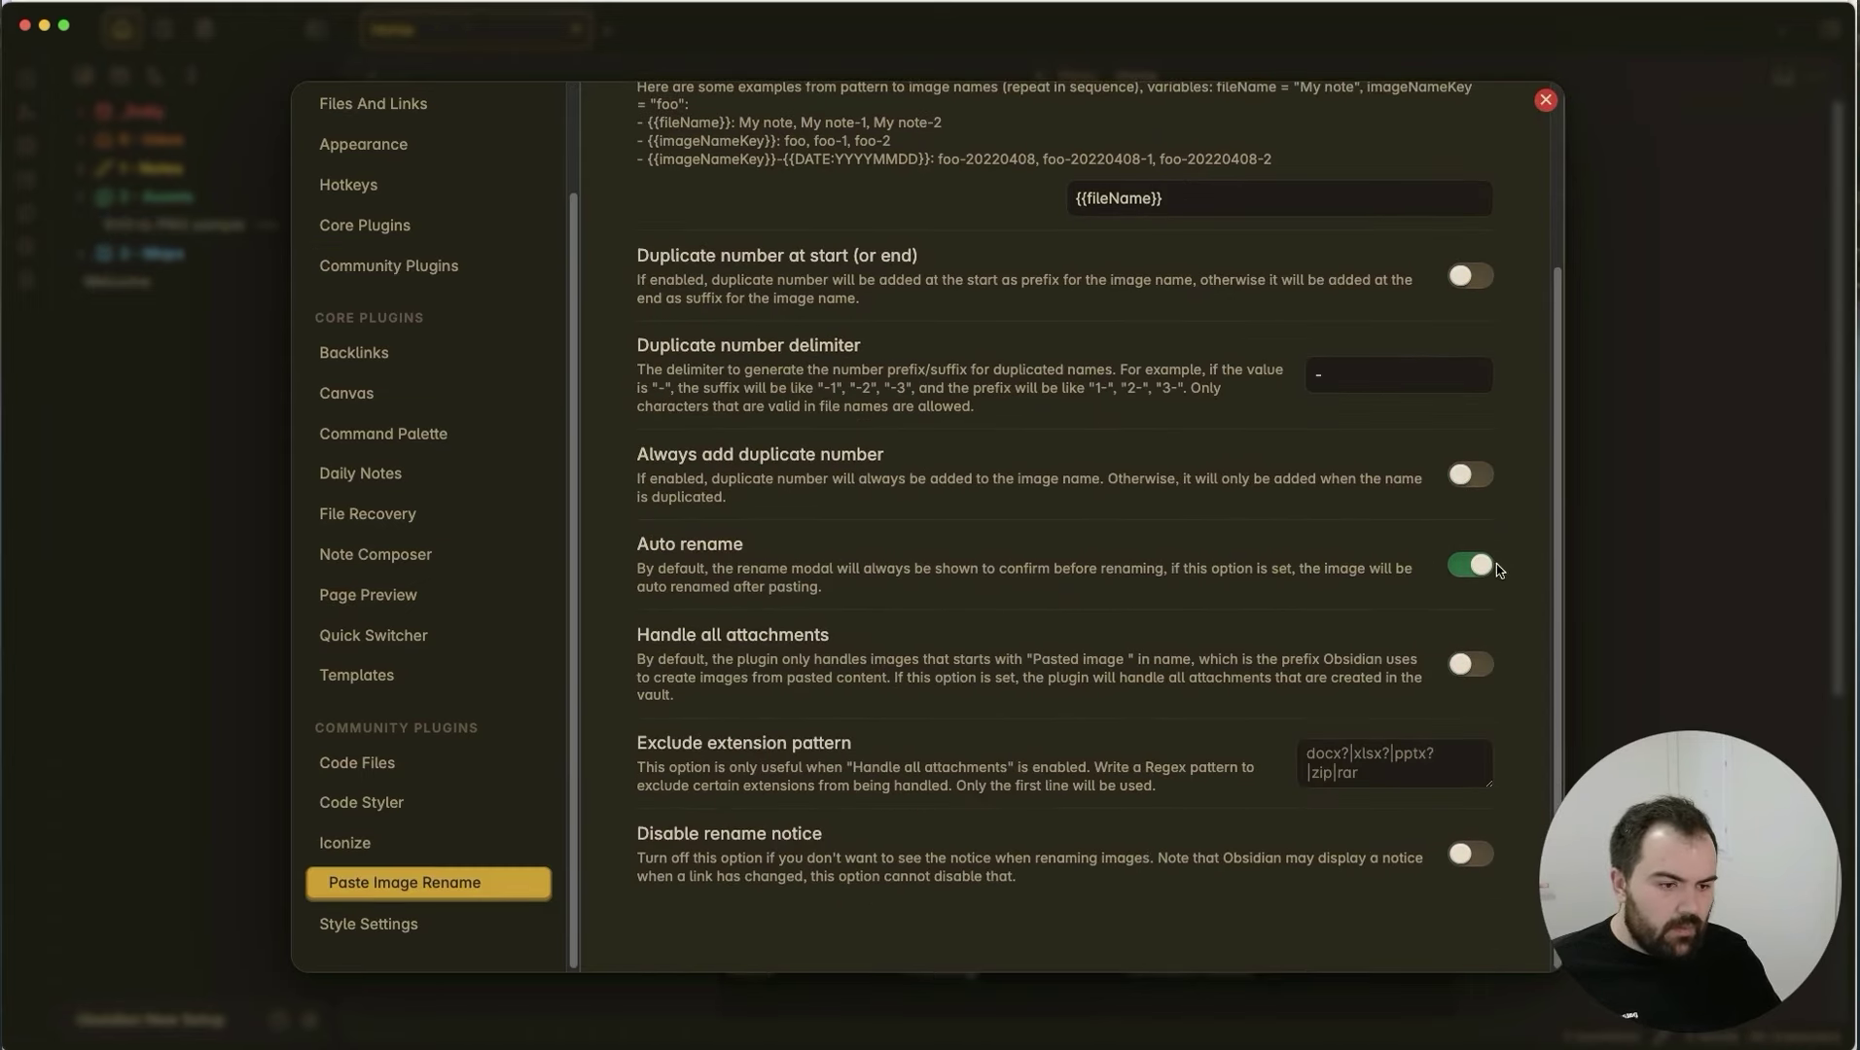
left_click(1641, 549)
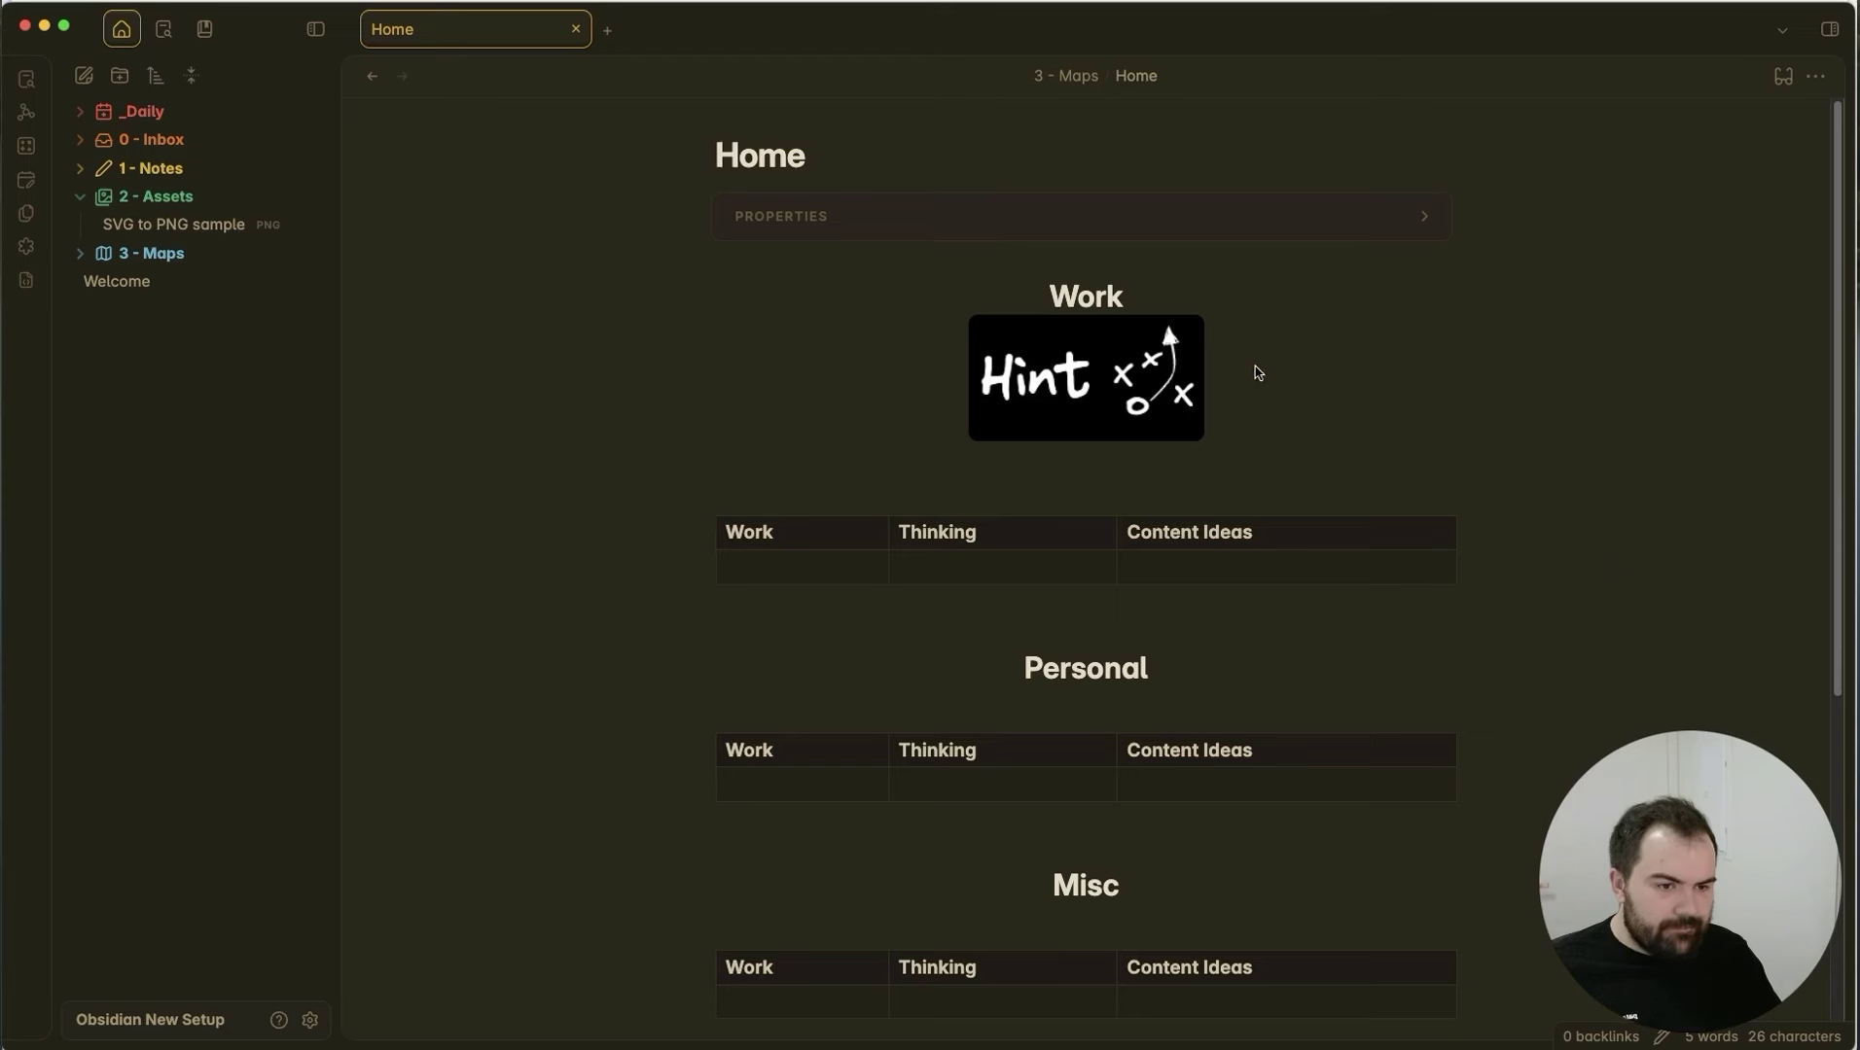
Remove the image under the Work heading in the Home note and insert SVG to PNG sample.png there again.
left_click(1257, 369)
key("BackSpace")
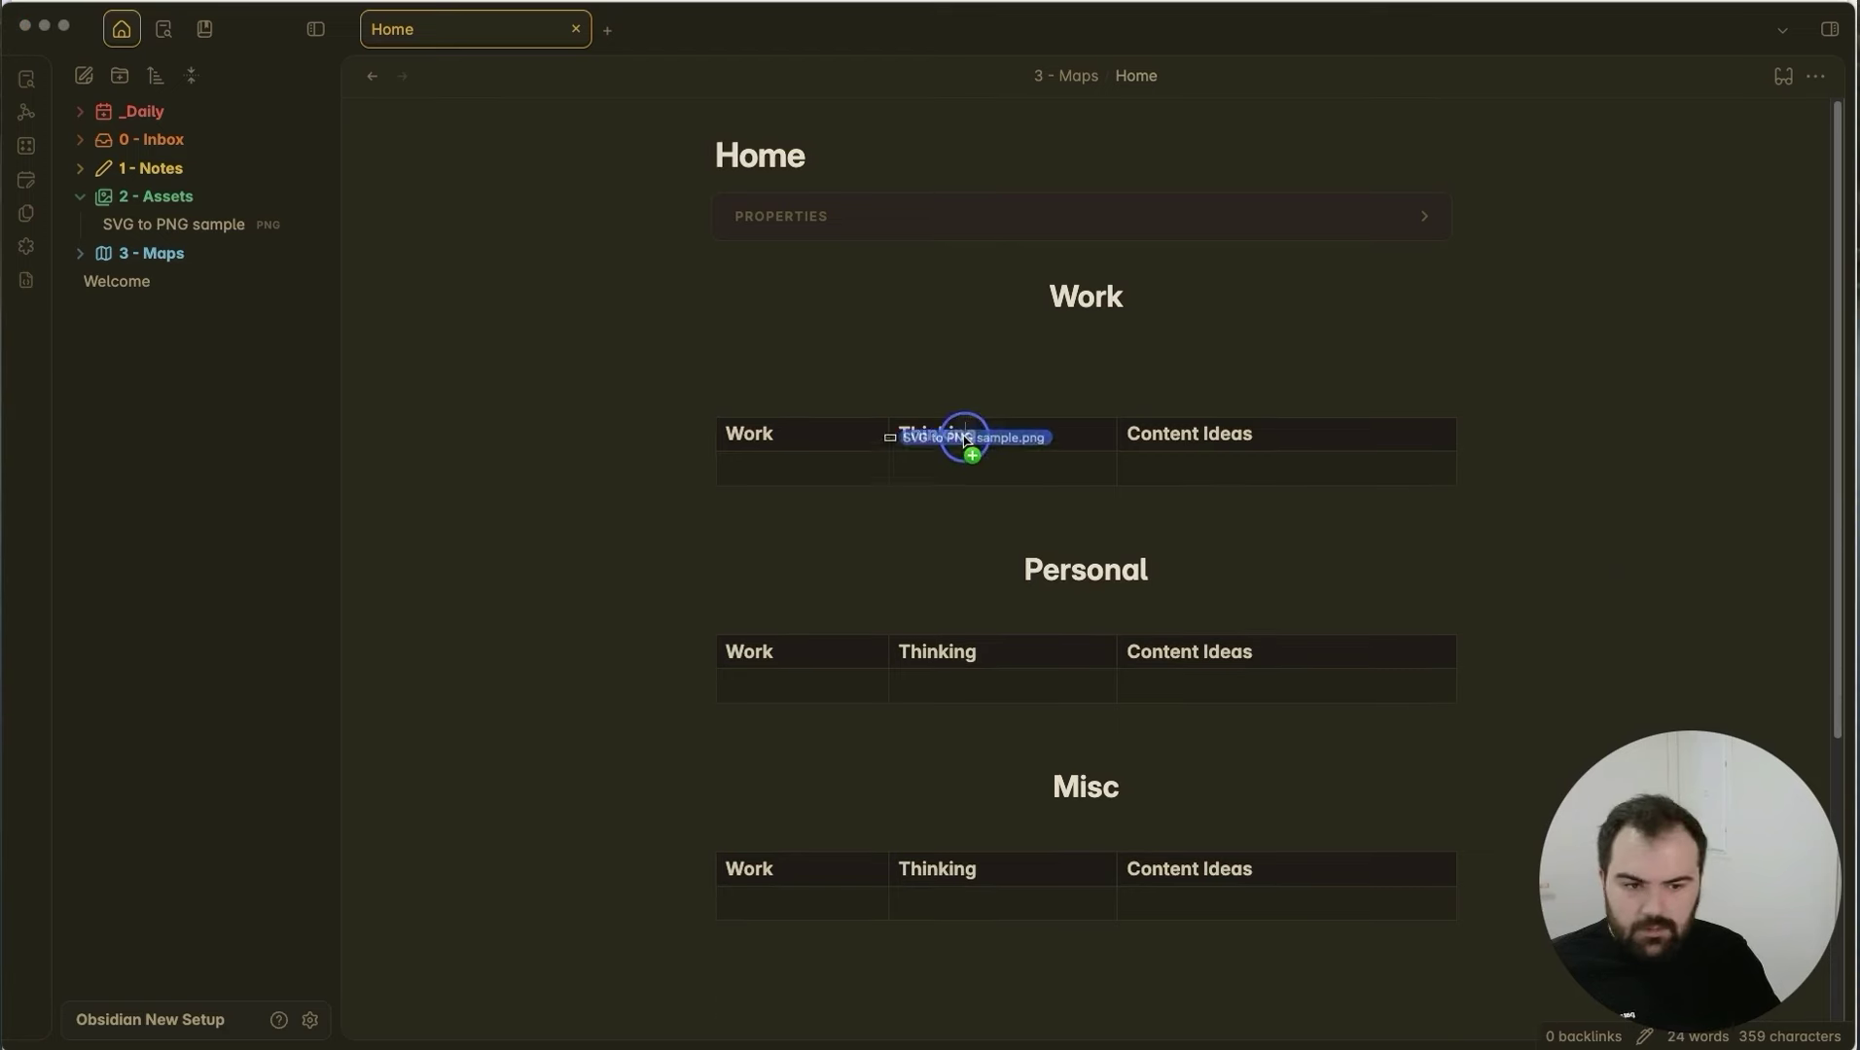
left_click_drag(963, 435, 1125, 350)
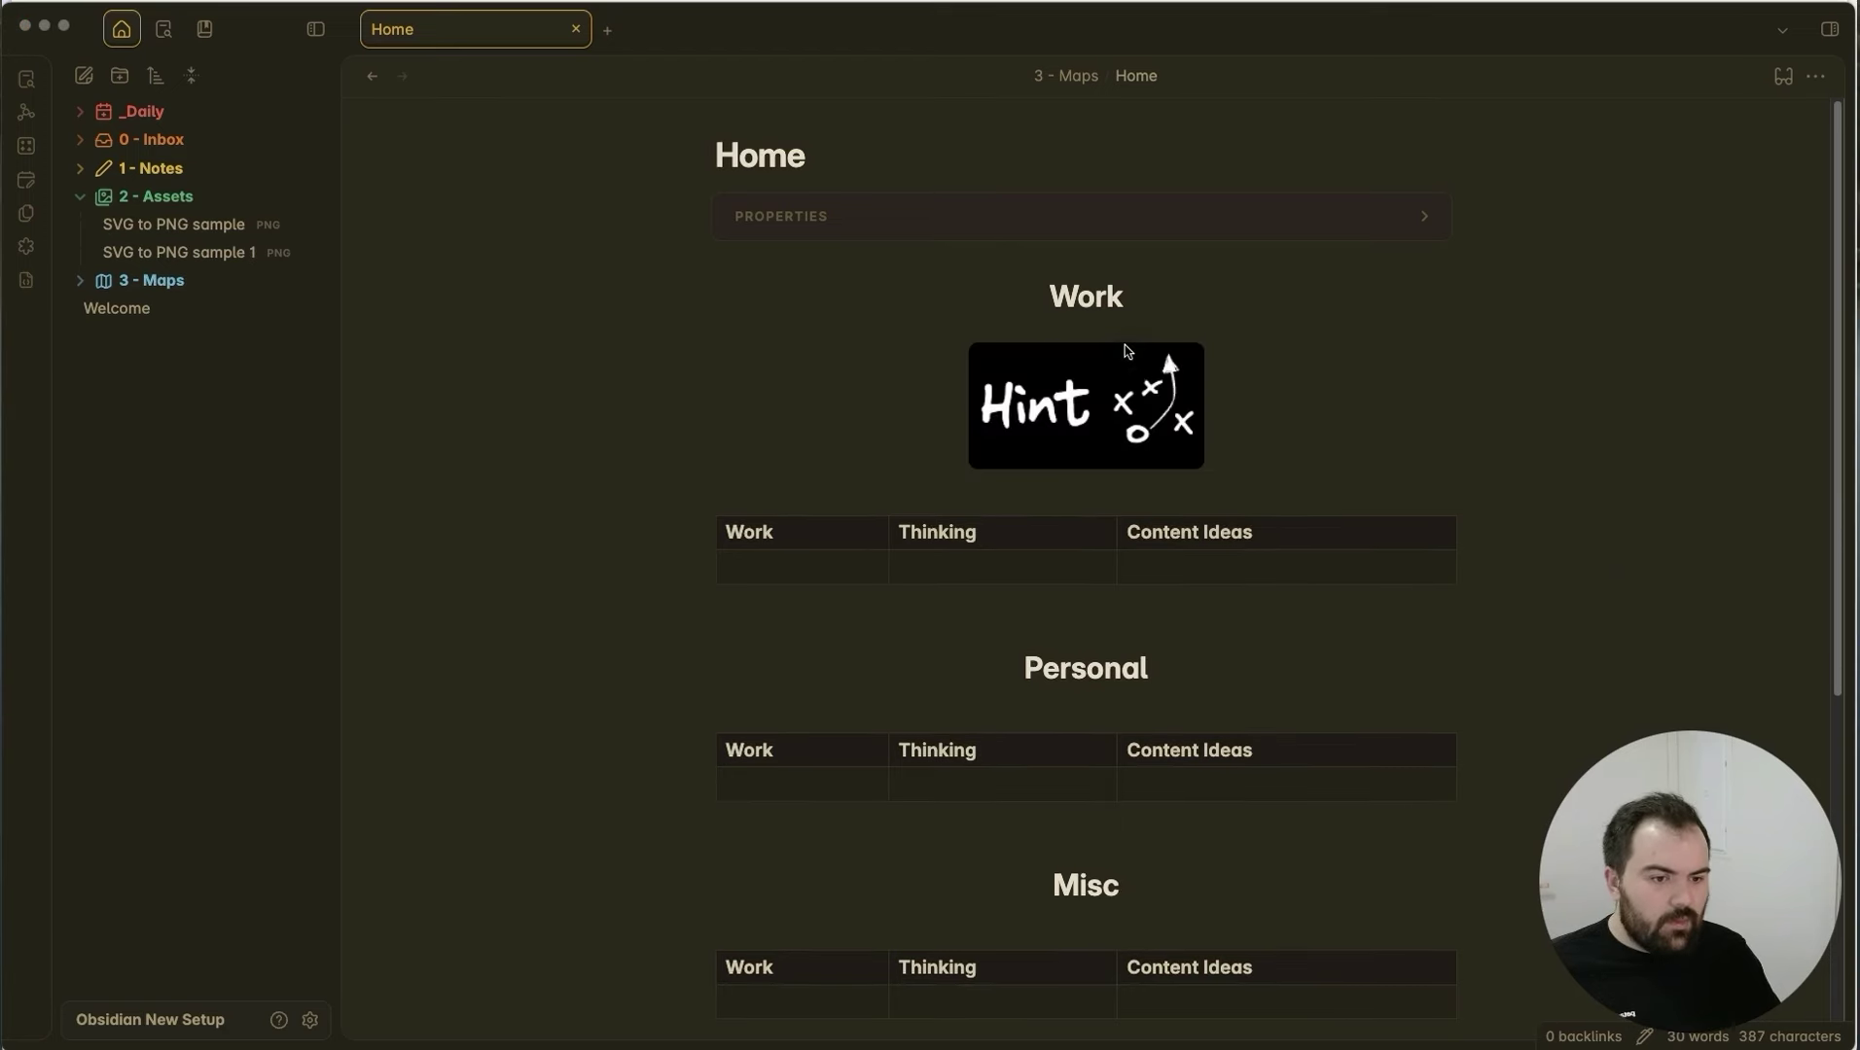
Enable Handle all attachments in the Paste Image Rename settings and close the settings.
left_click(181, 230)
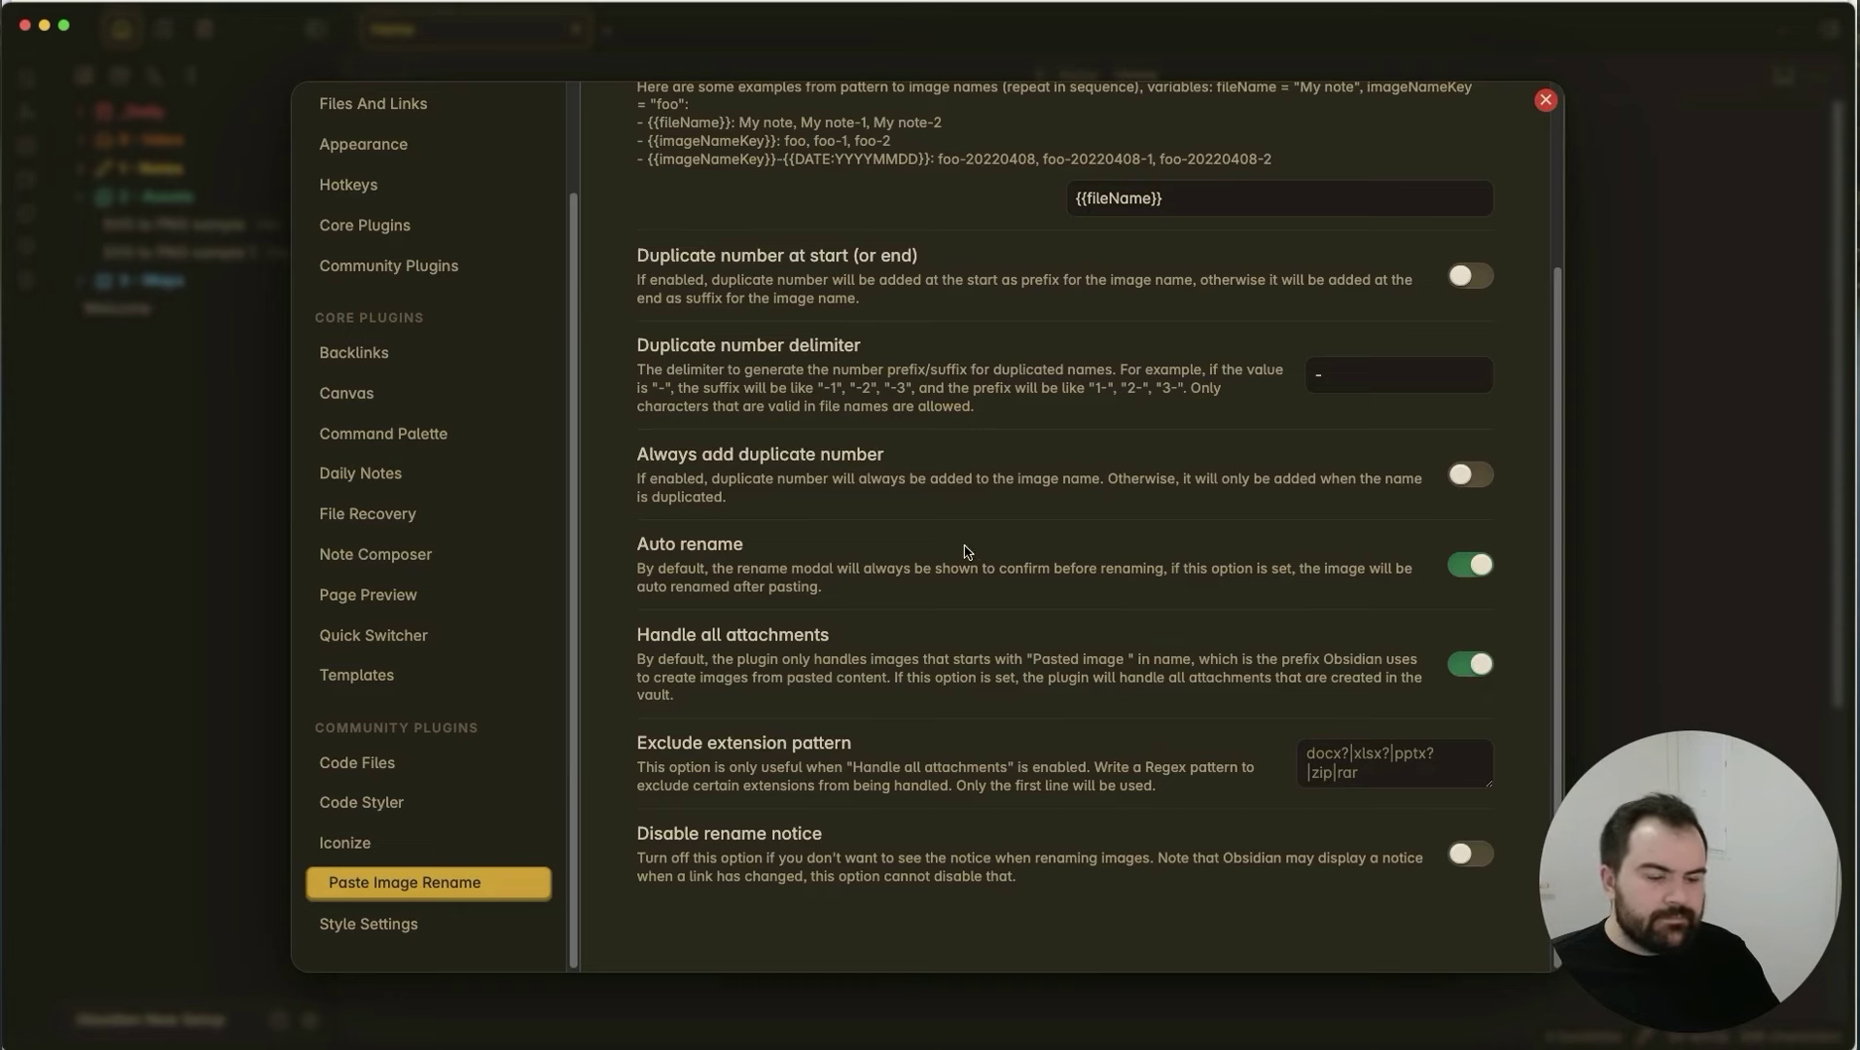
left_click(1590, 186)
Replace the SVG to PNG sample 1 embed under Work with a newly imported SVG to PNG sample.png and check its file in 2 - Assets.
left_click_drag(976, 331, 600, 336)
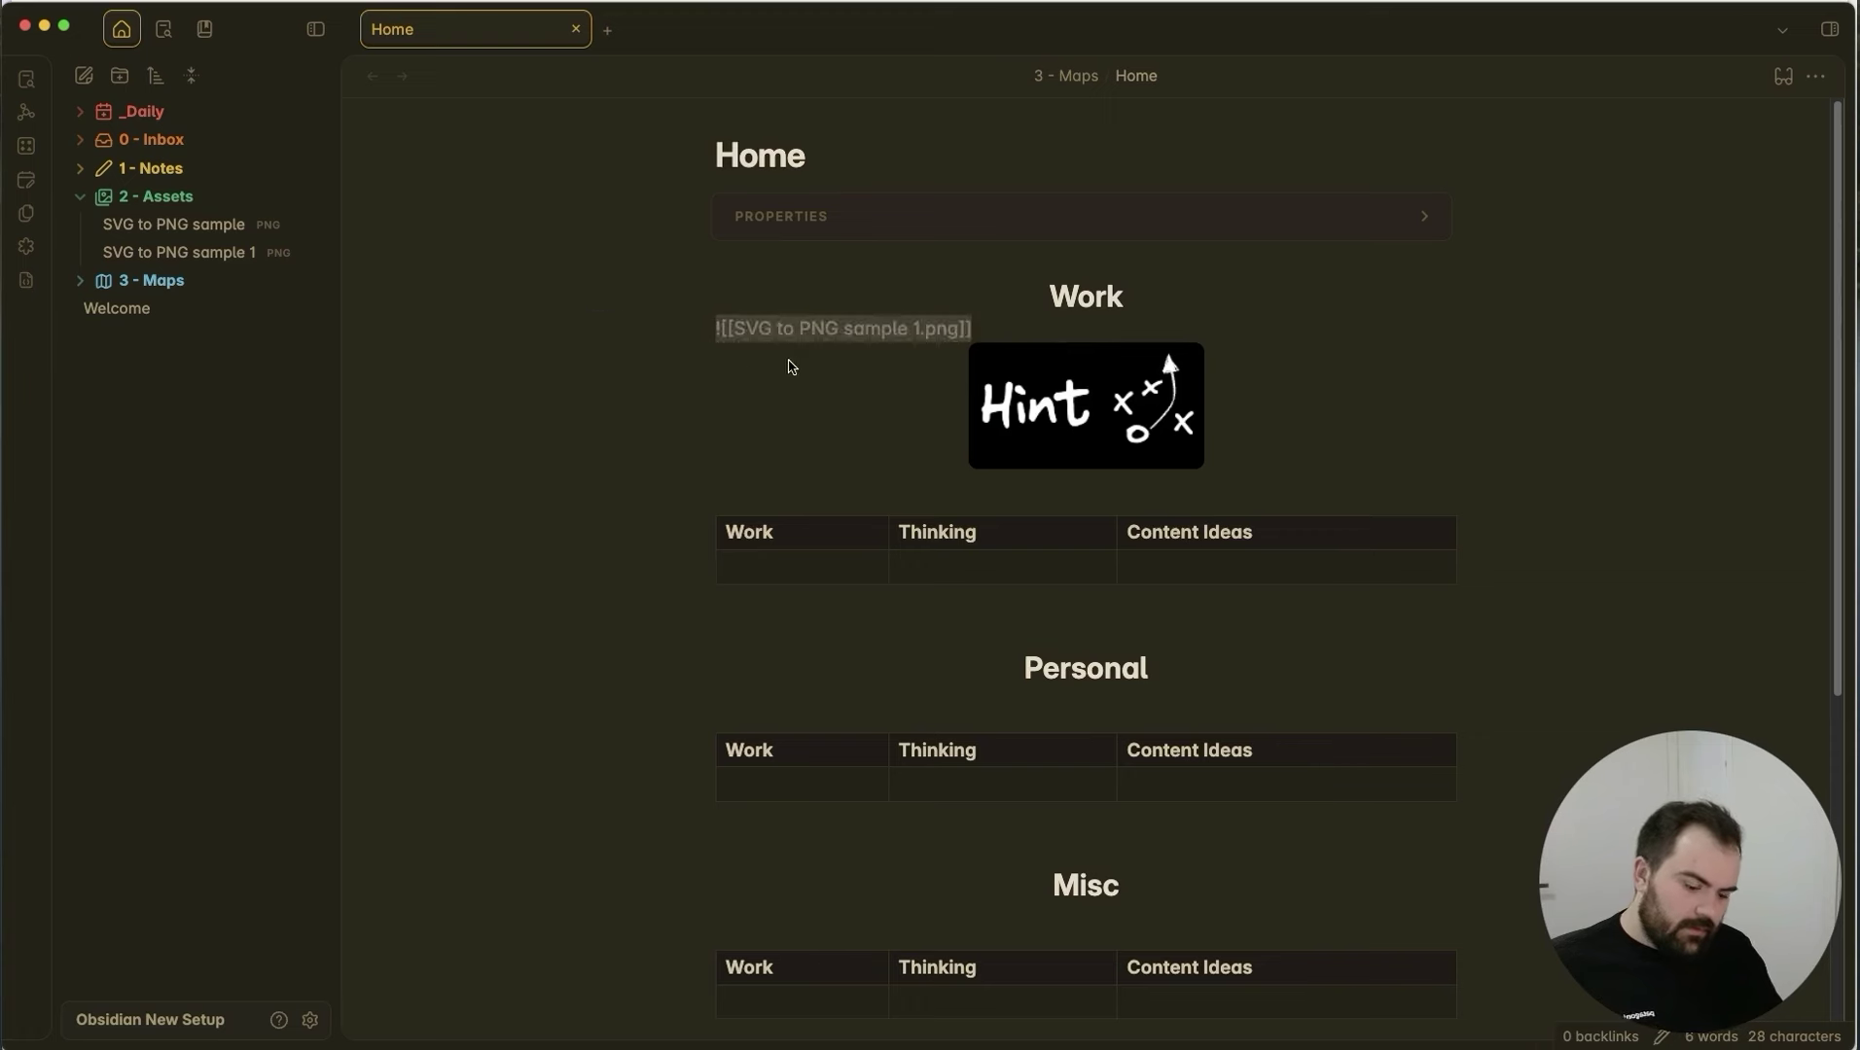
key("BackSpace")
key("super+Tab")
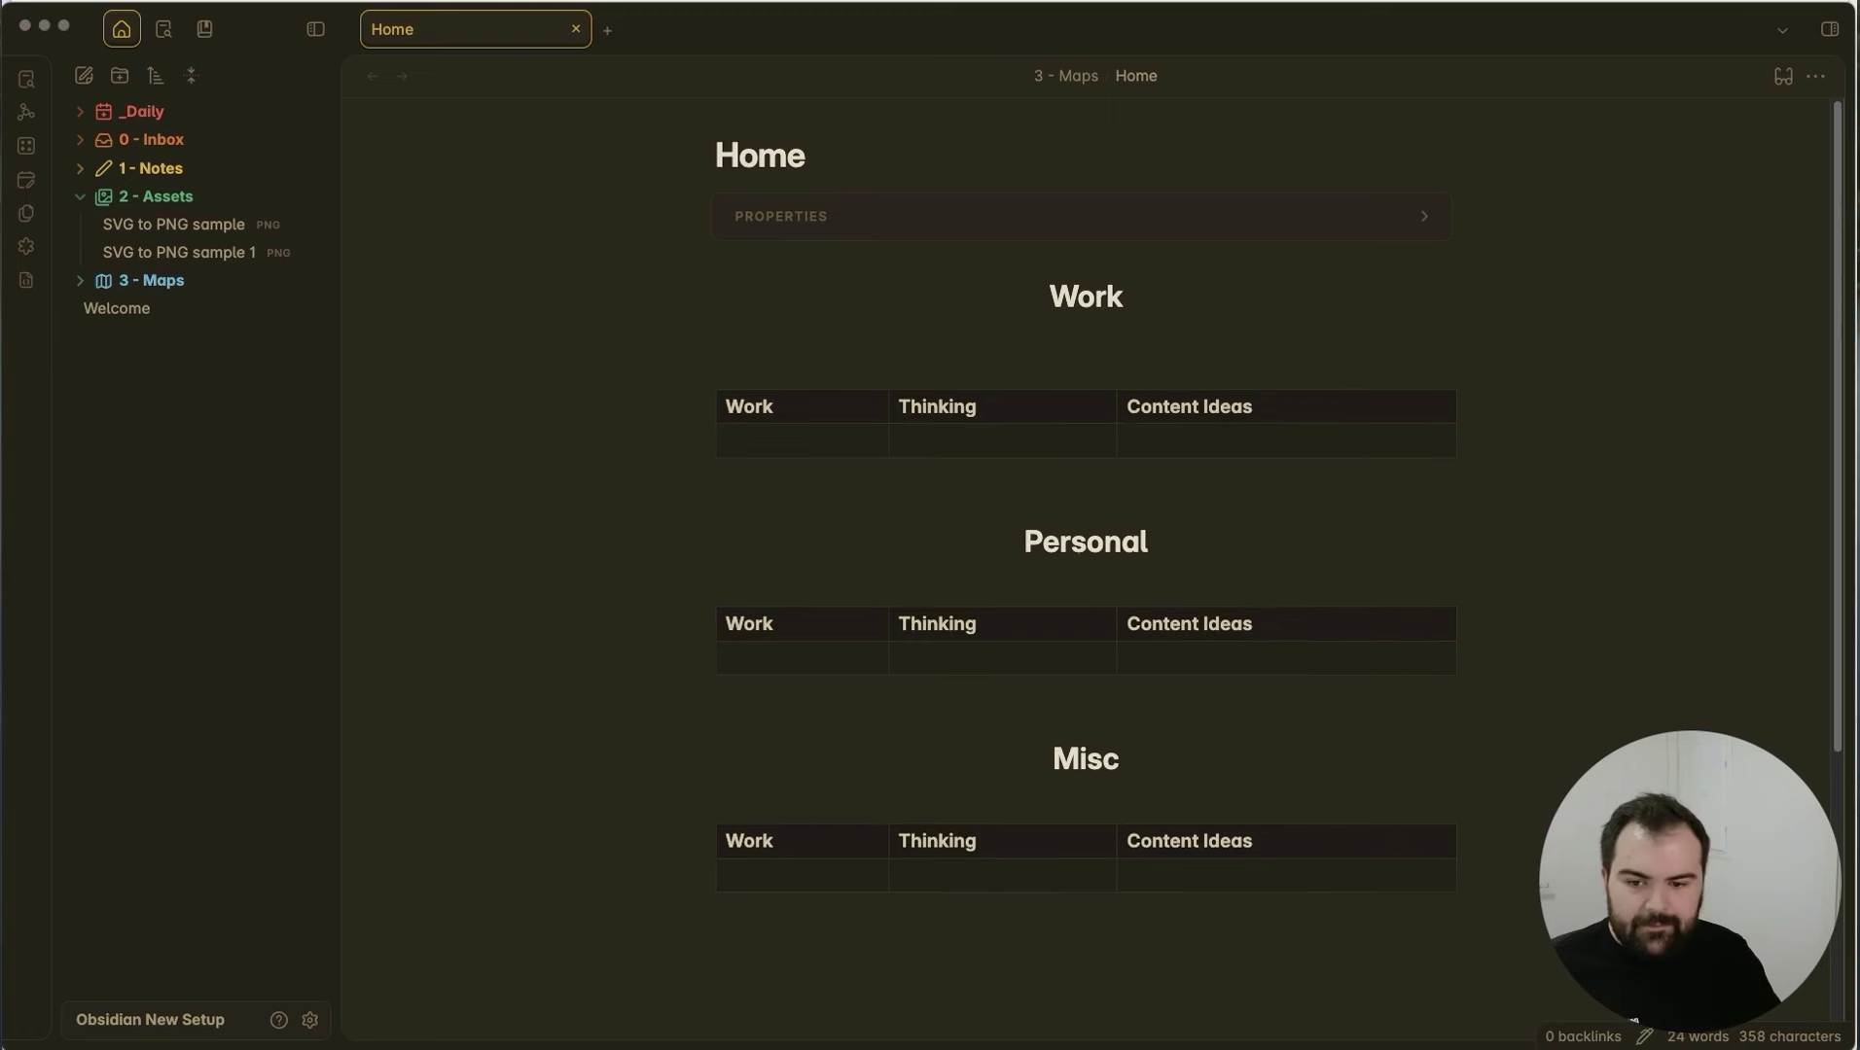
left_click_drag(1216, 261, 1109, 350)
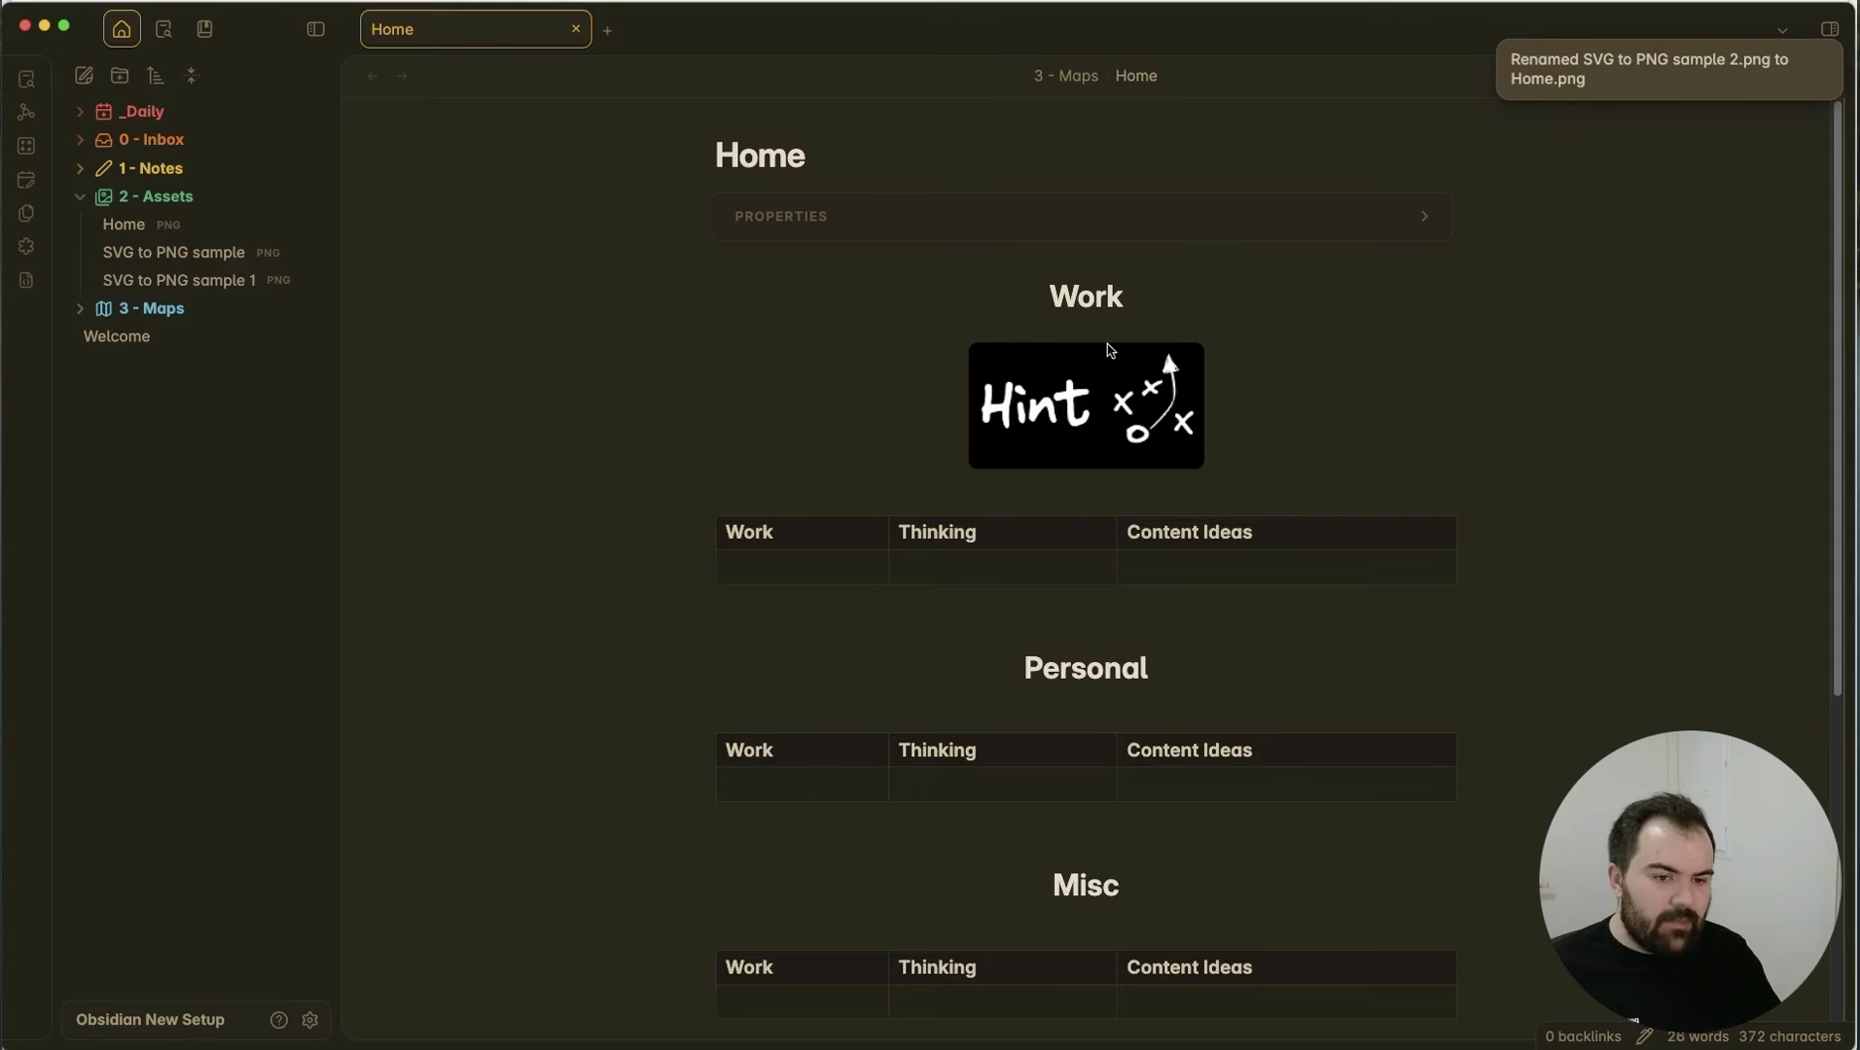
left_click(156, 231)
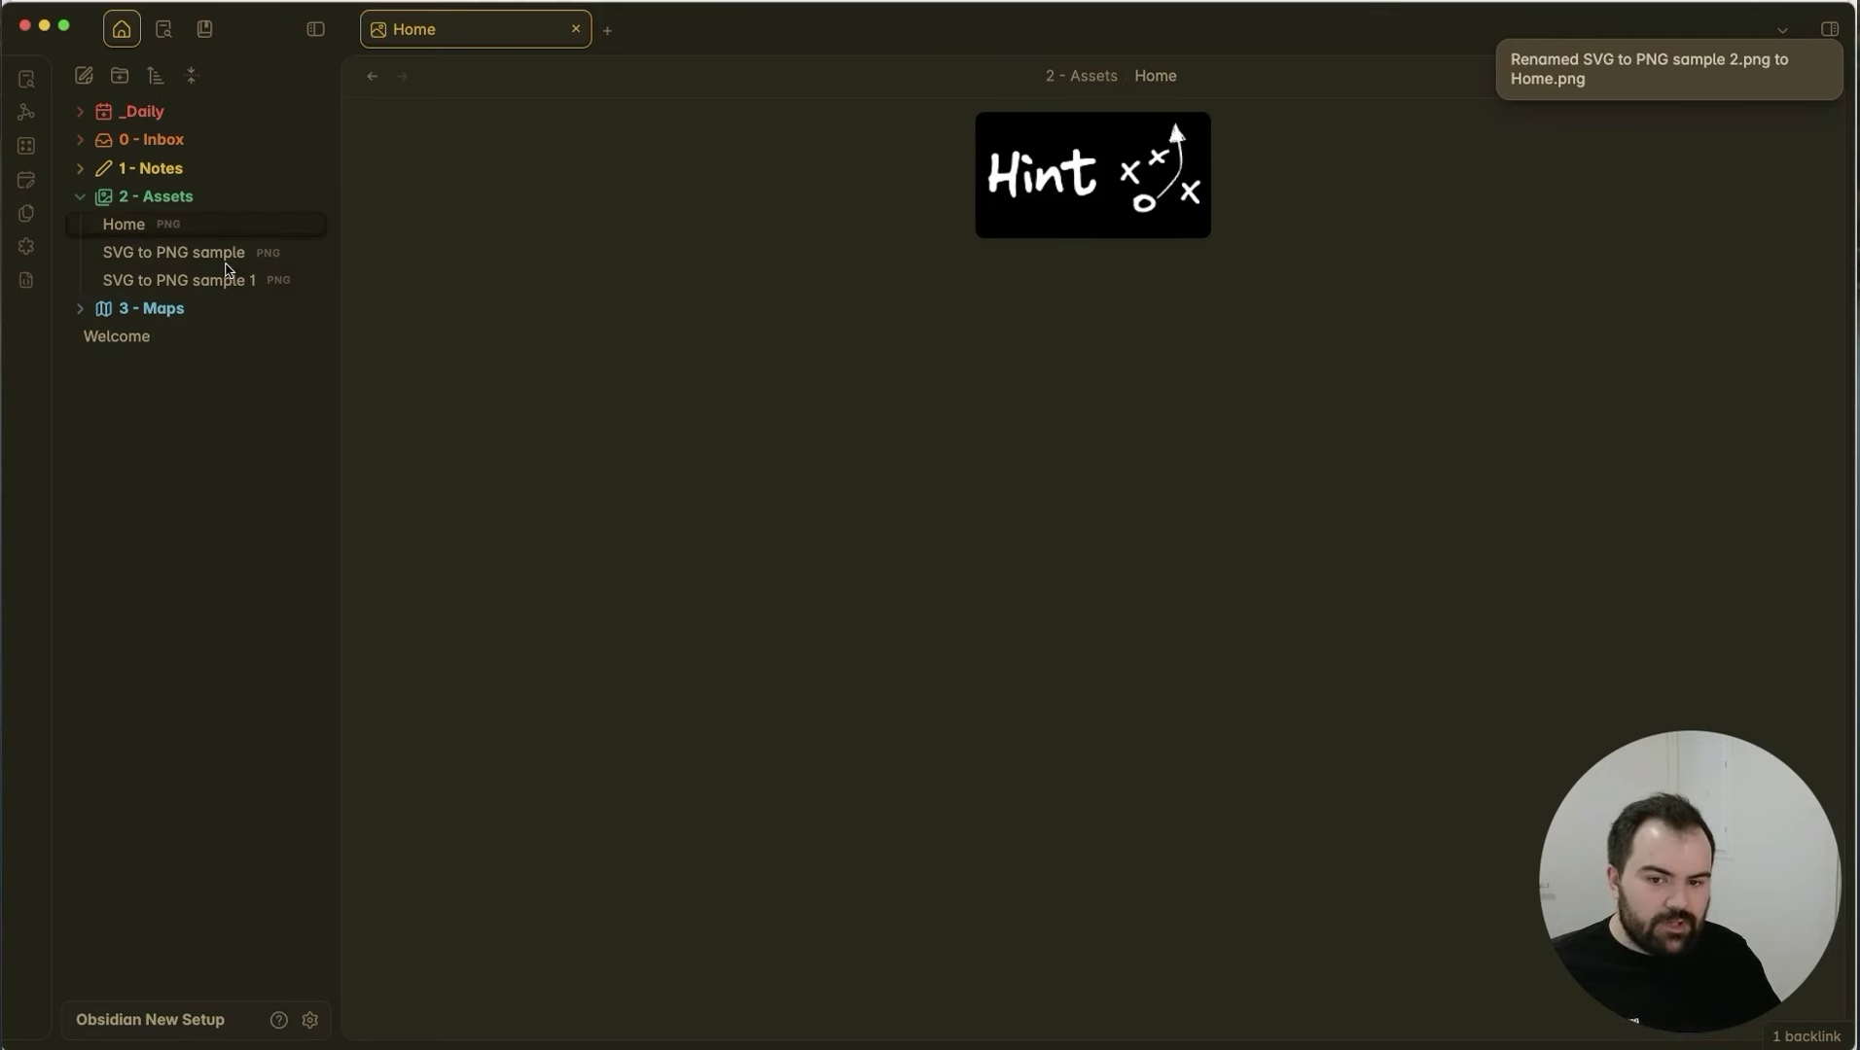
key("super+alt+Left")
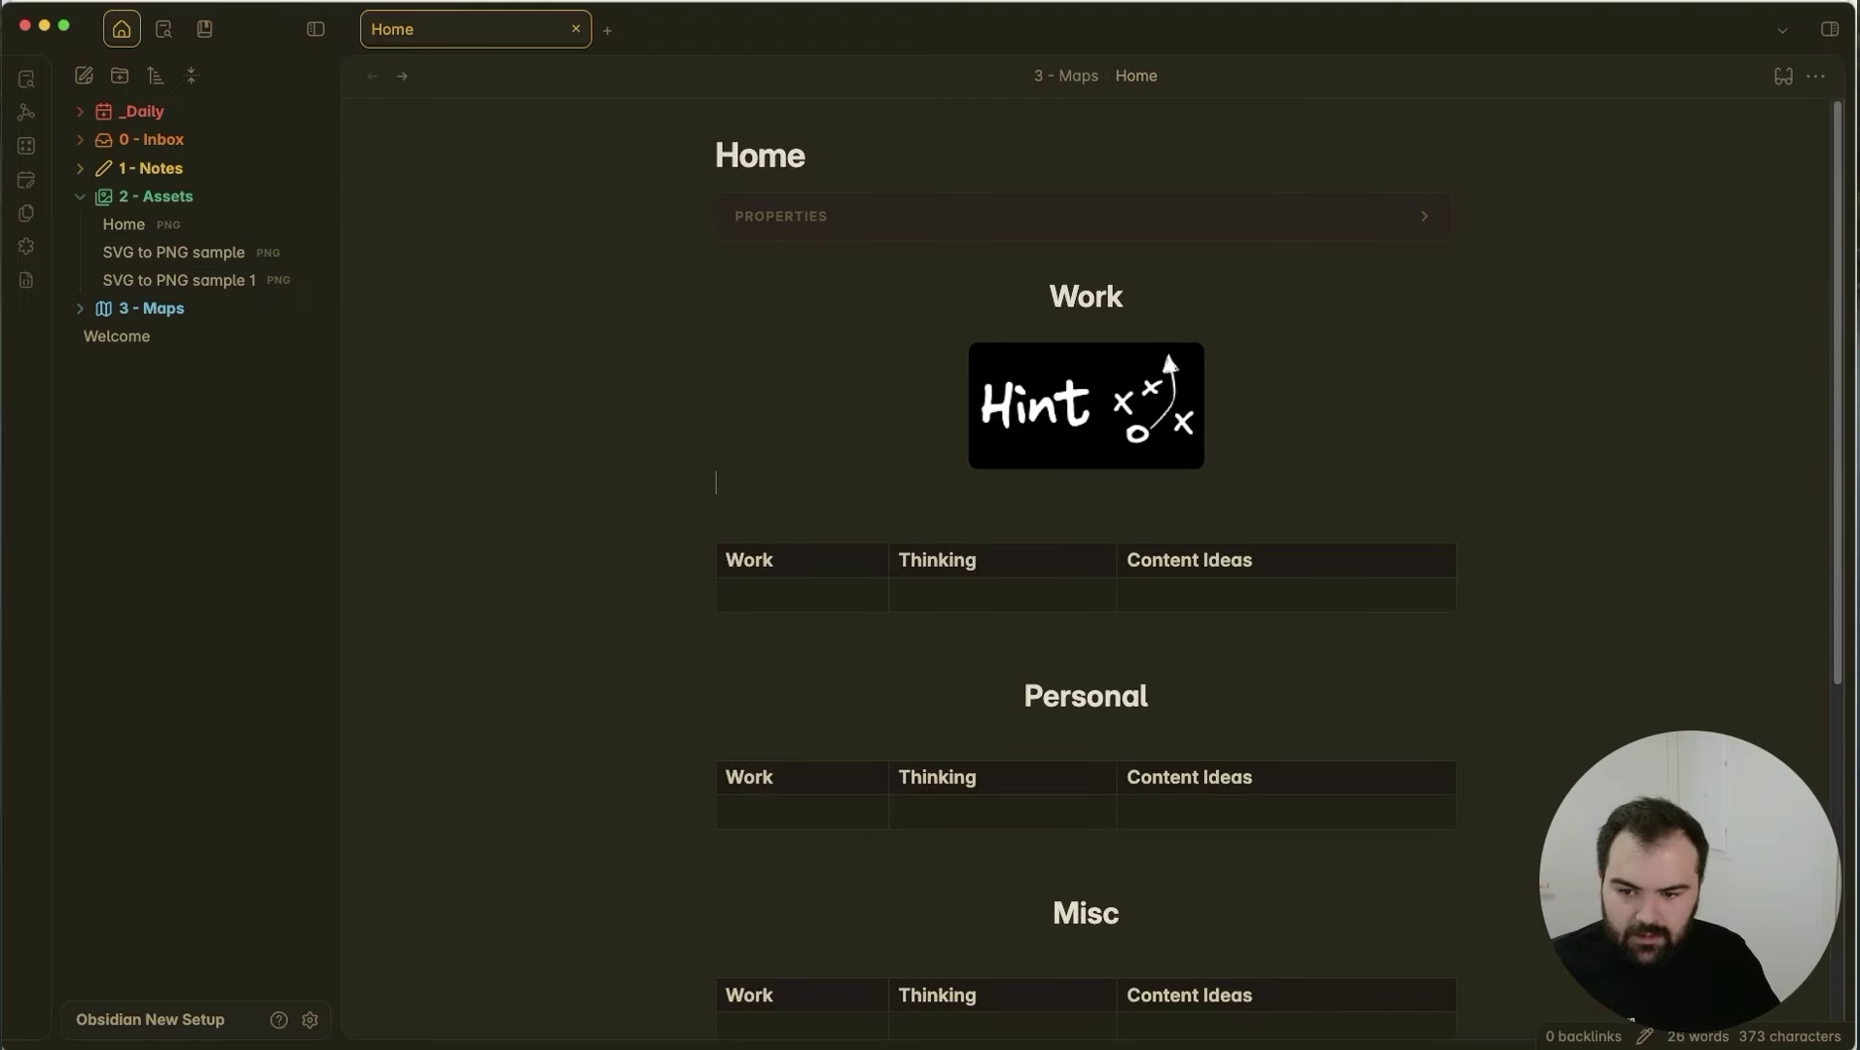
Try inserting a second copy of SVG to PNG sample.png below the Work image, undo it and collapse the 3 - Maps folder.
left_click_drag(1195, 560, 1150, 515)
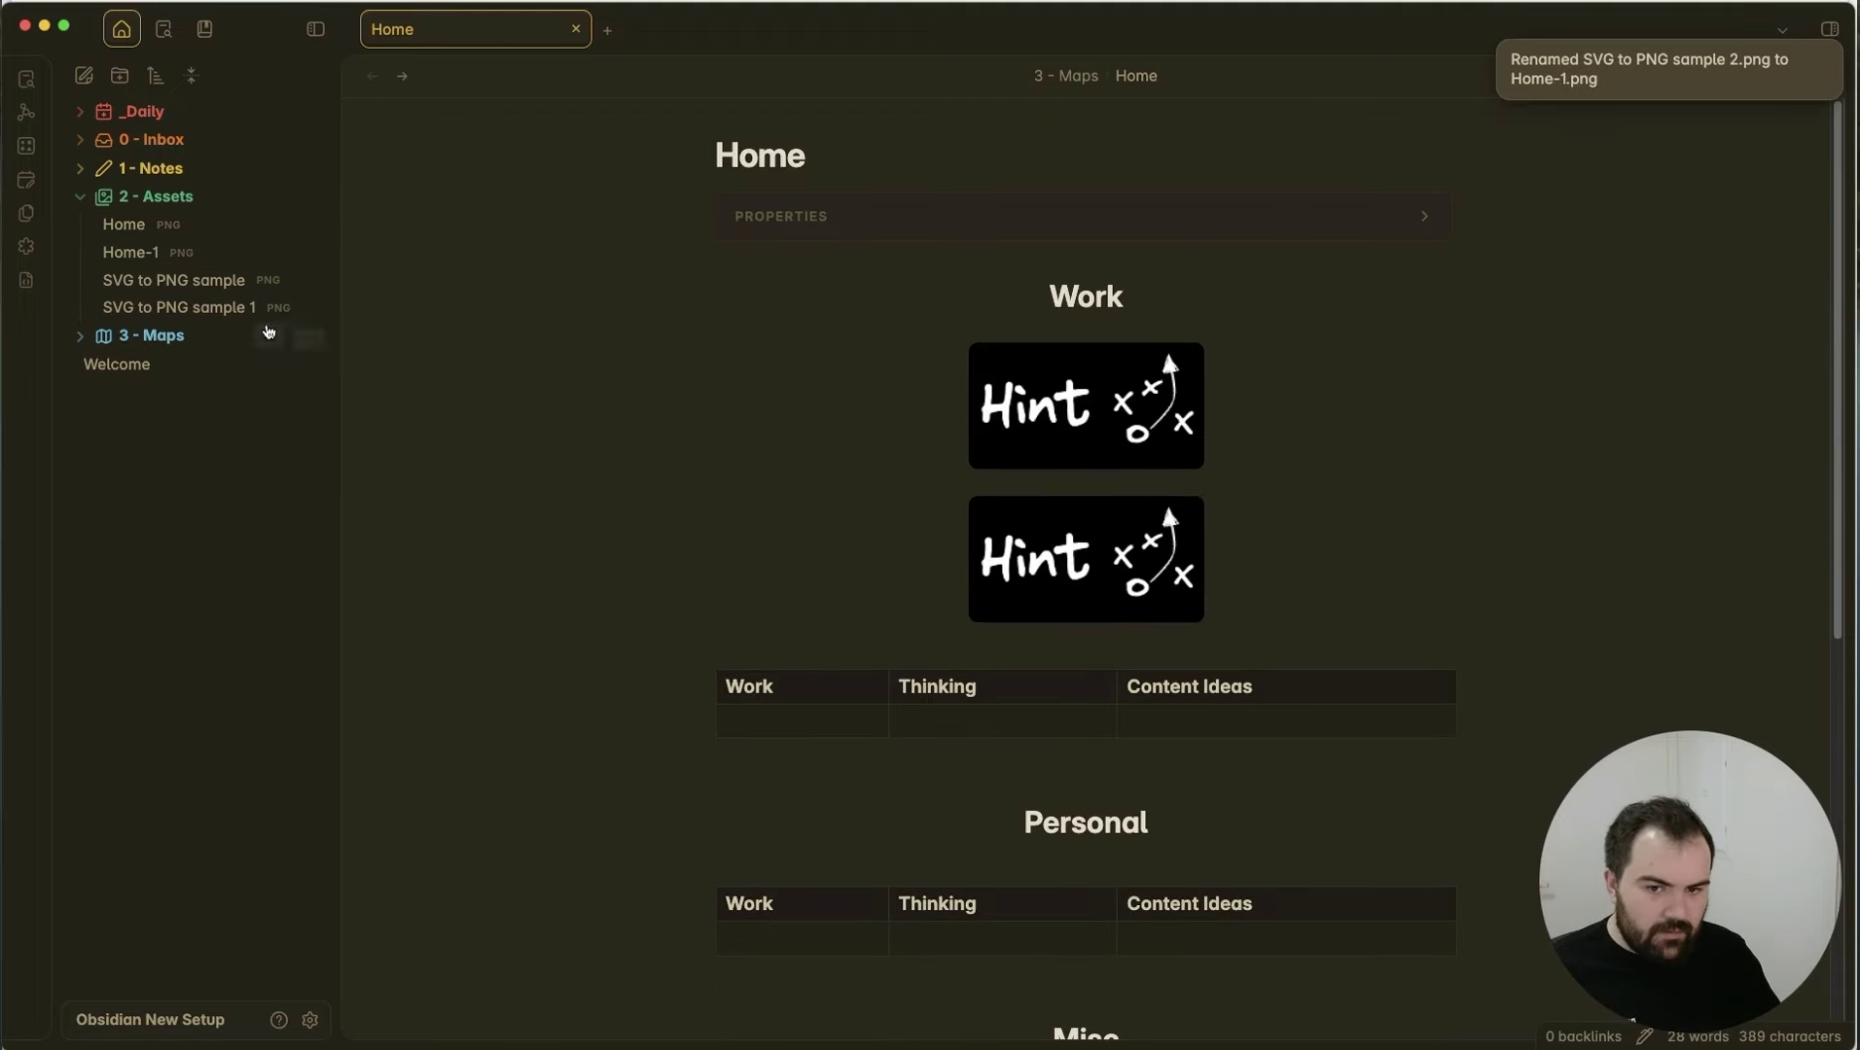
key("super+z")
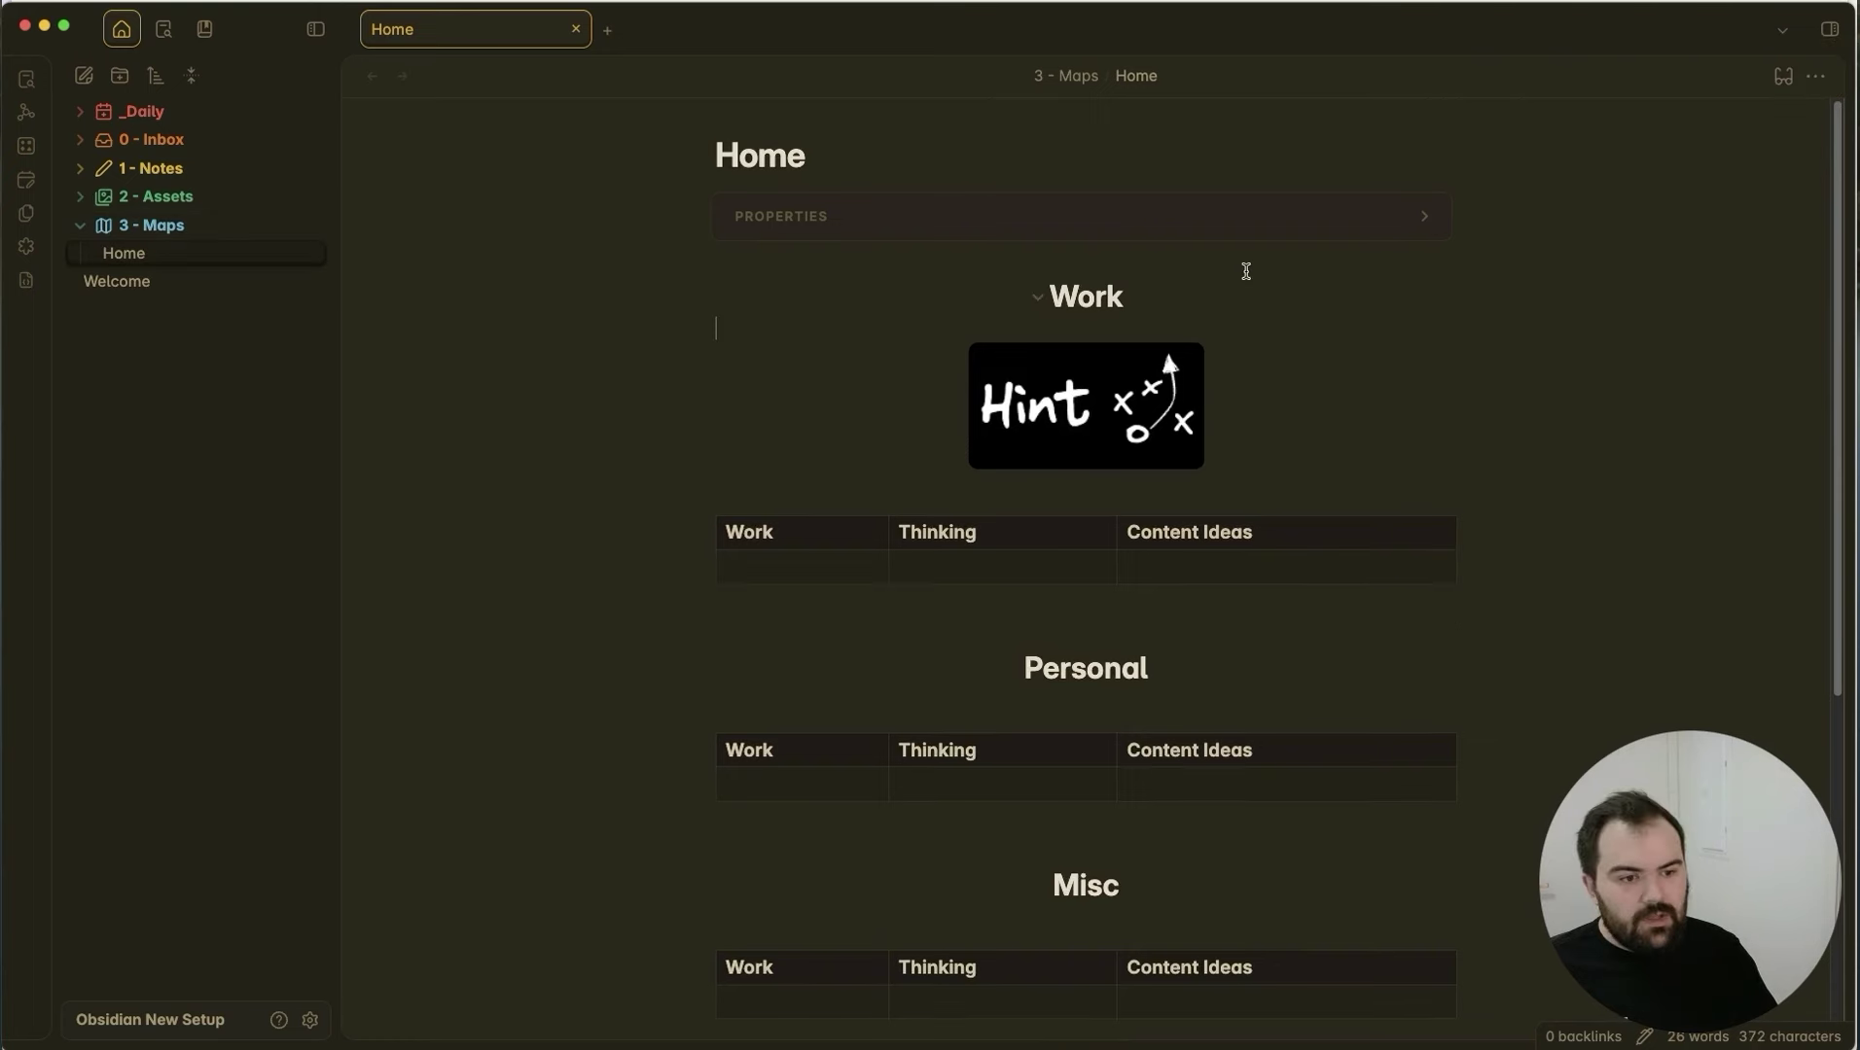
left_click(136, 225)
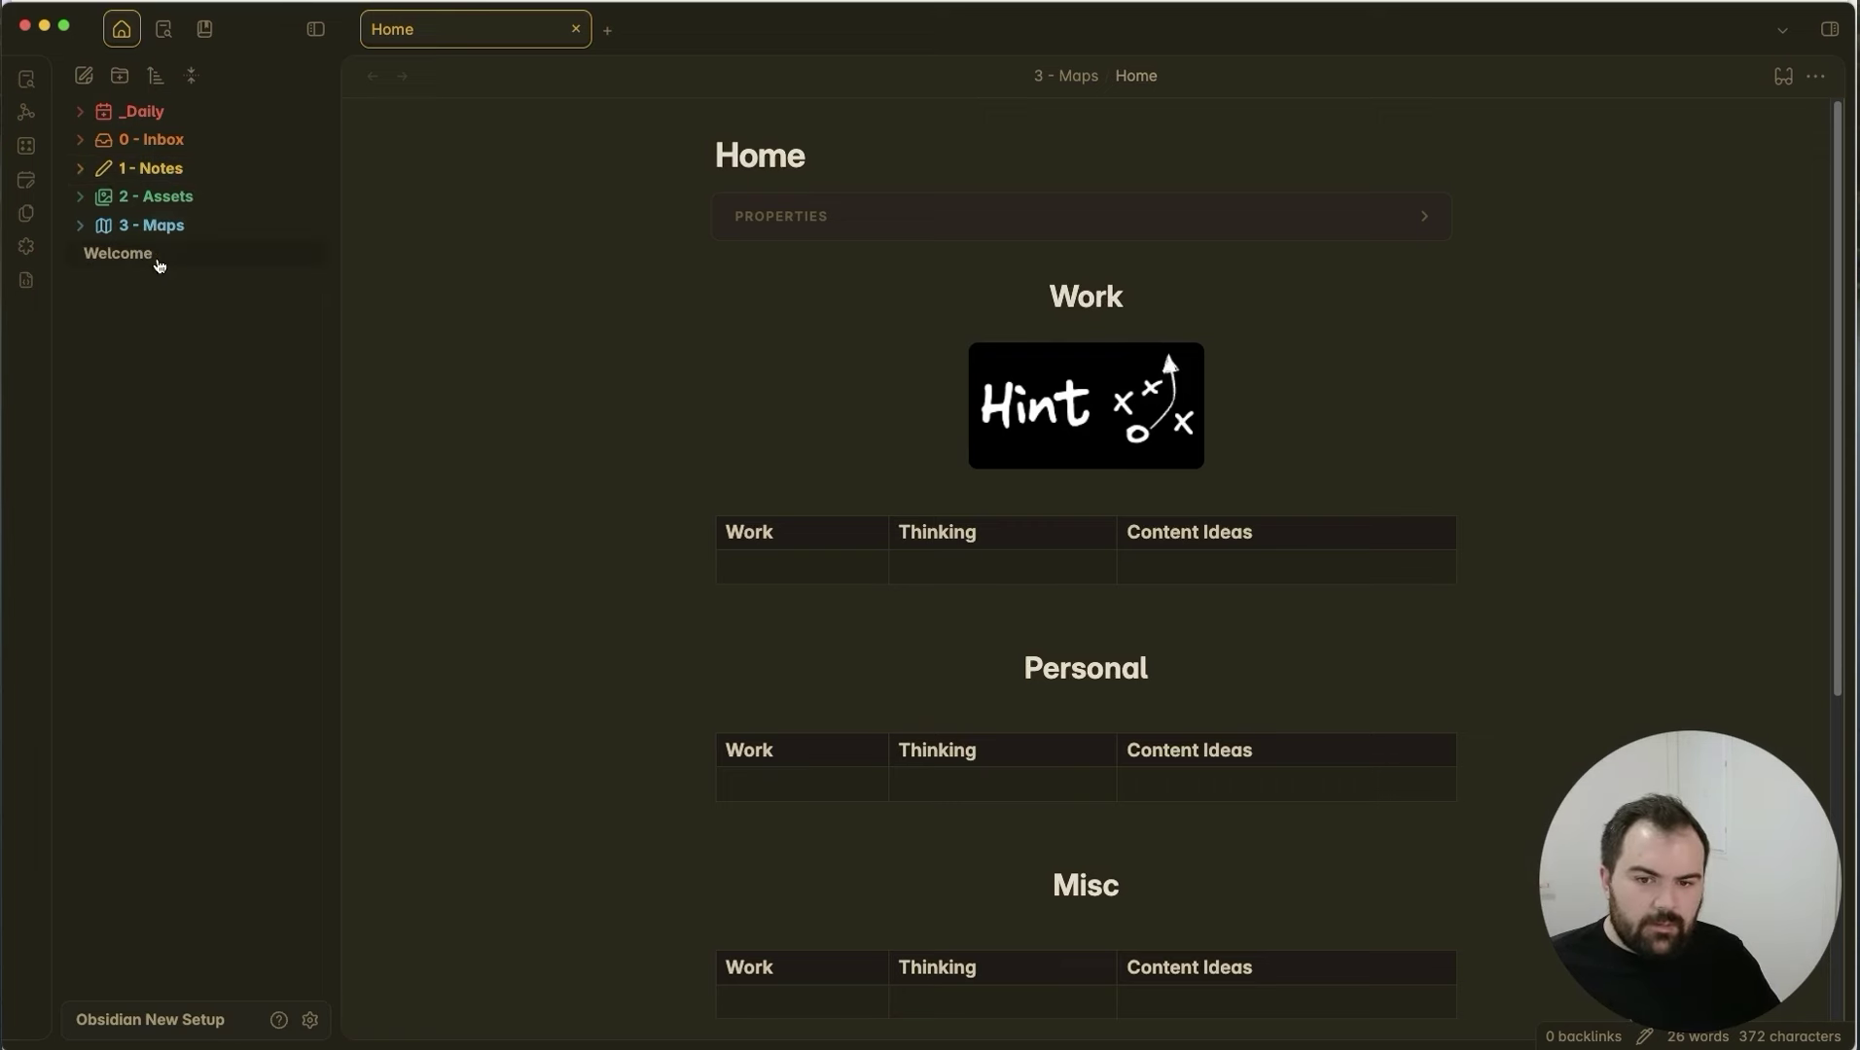
Add the folders 4 - Areas, 5 - Resources, 6 - Excalidraw, 7 - Templates and 8 - Archive to the vault.
key("super+Tab")
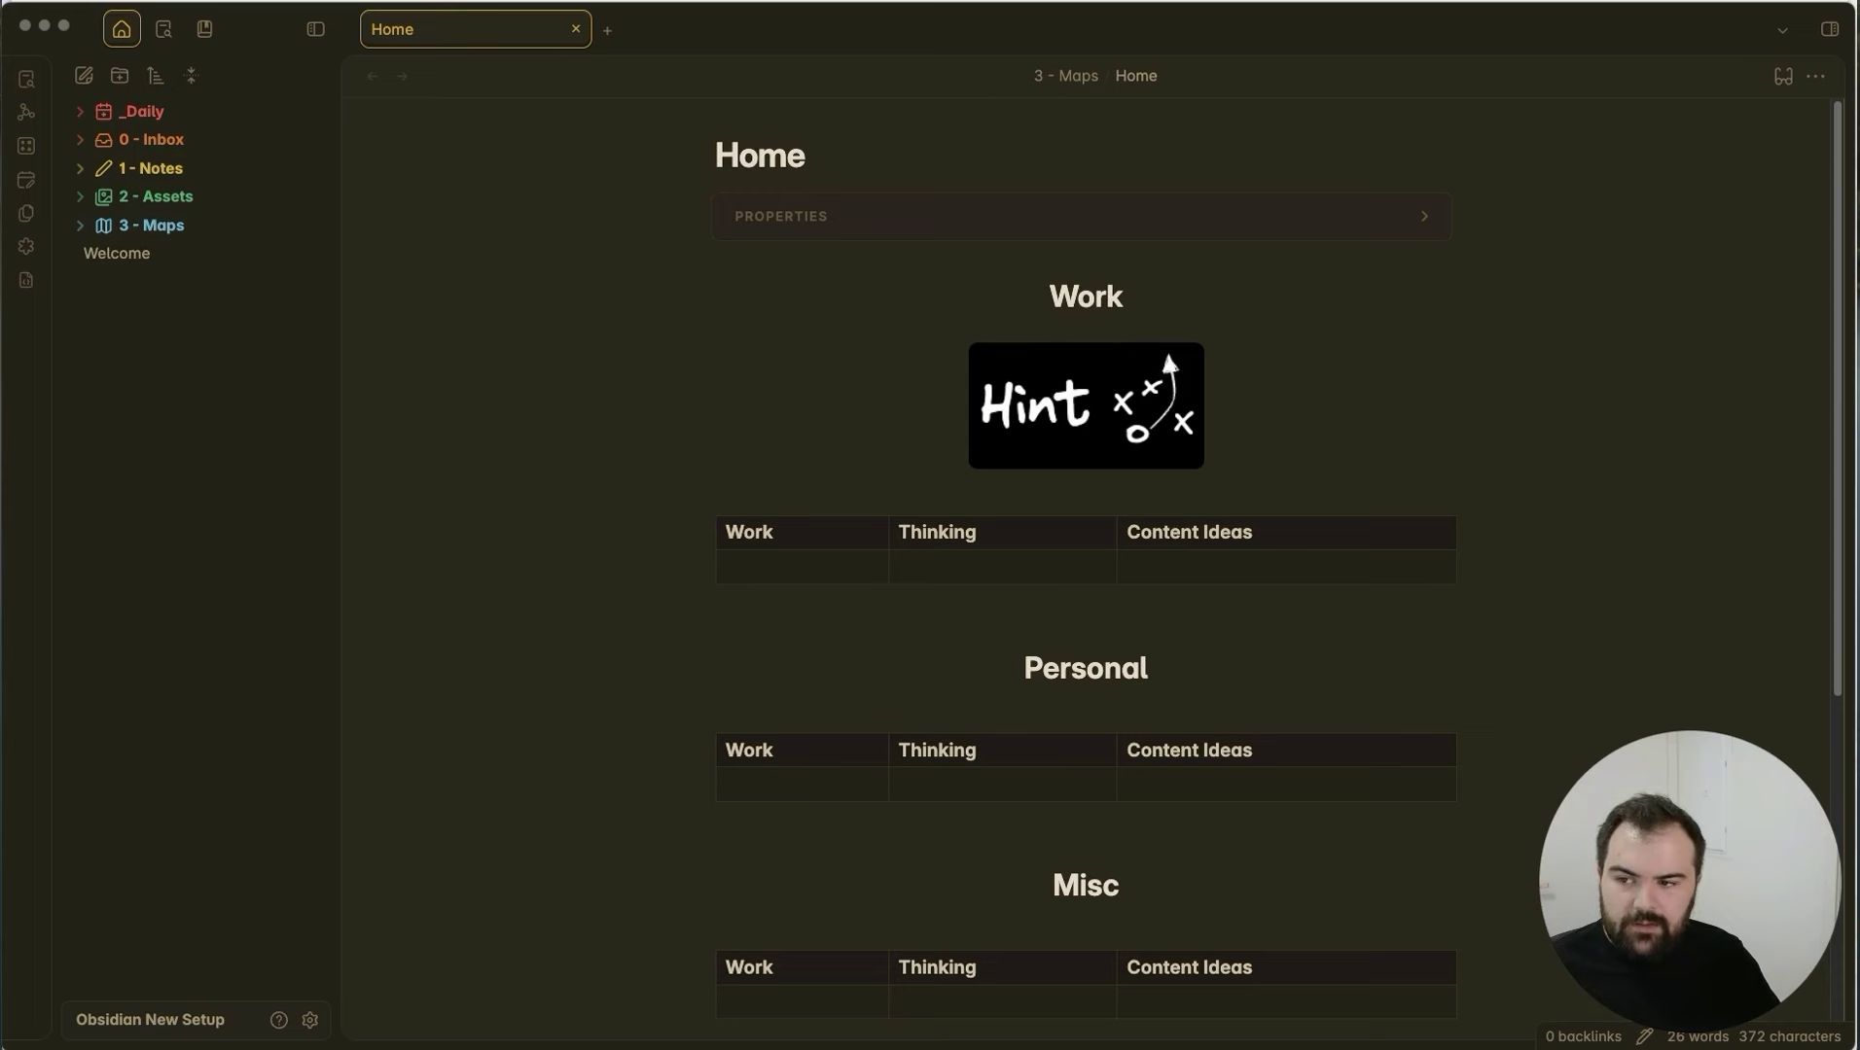
left_click(116, 356)
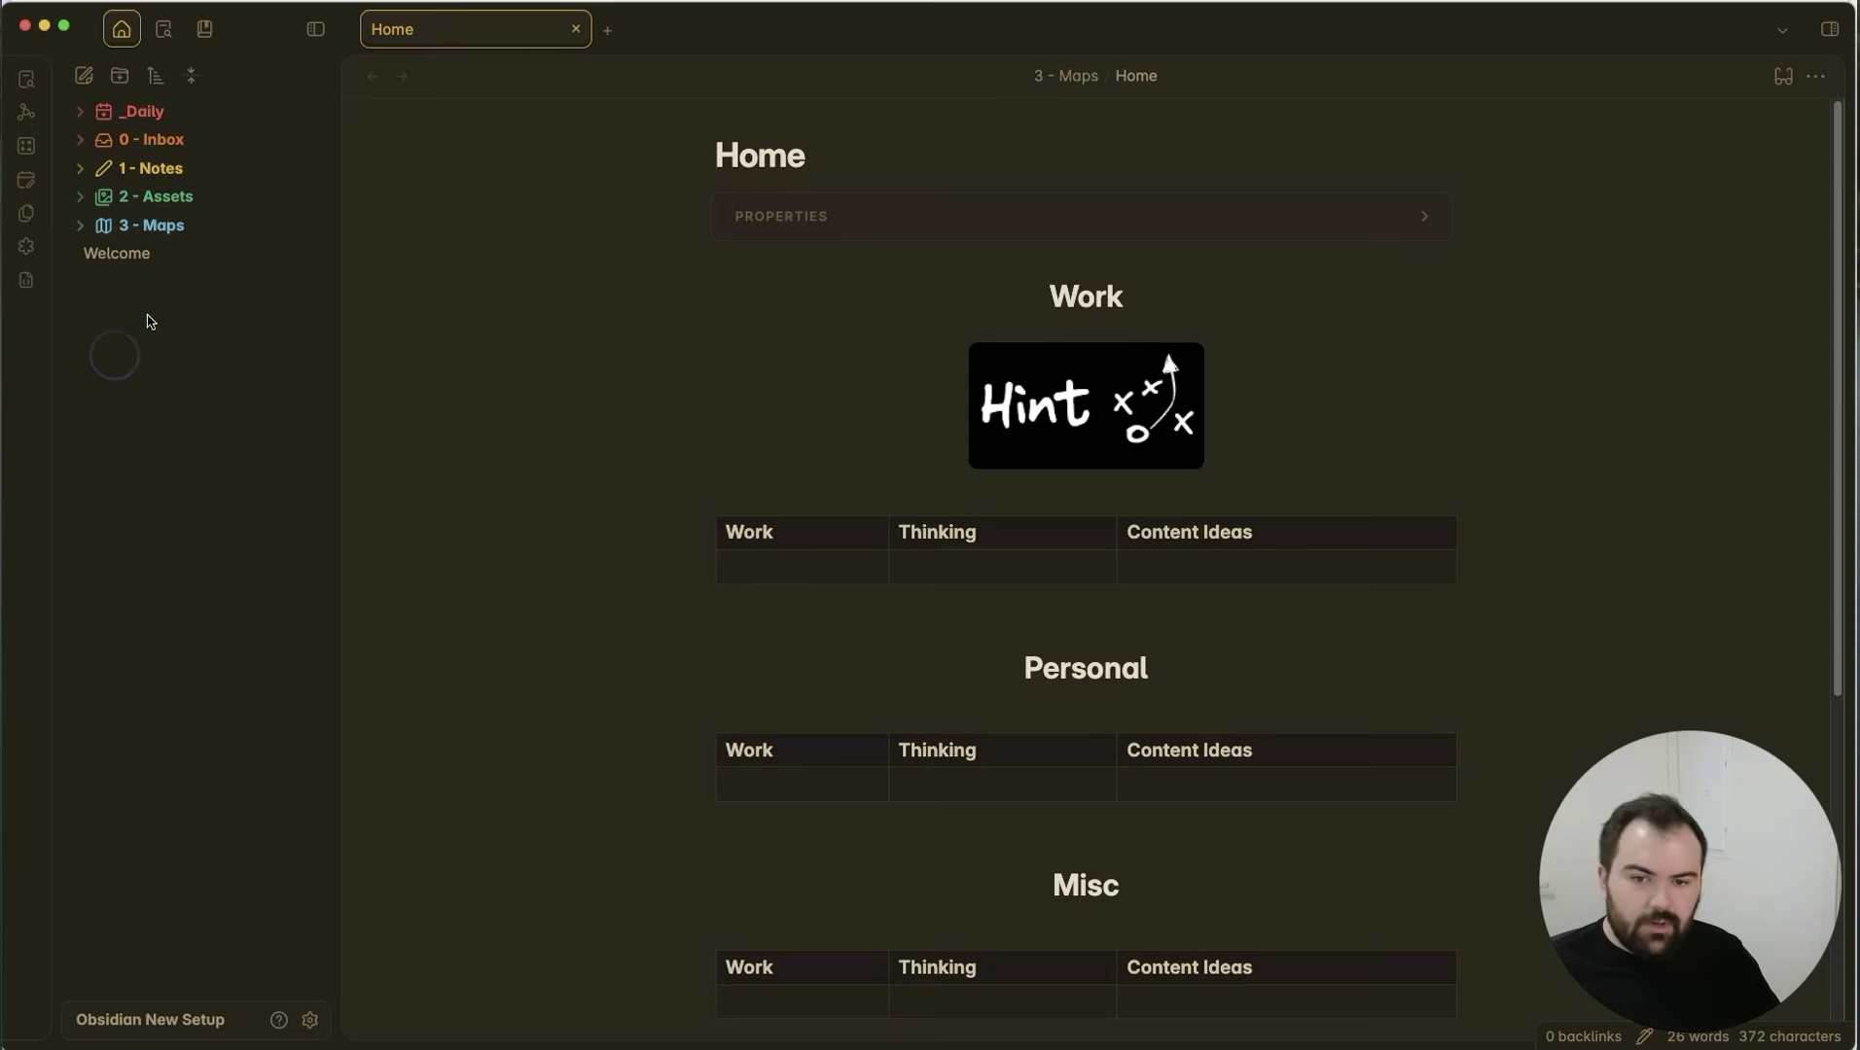
left_click(120, 75)
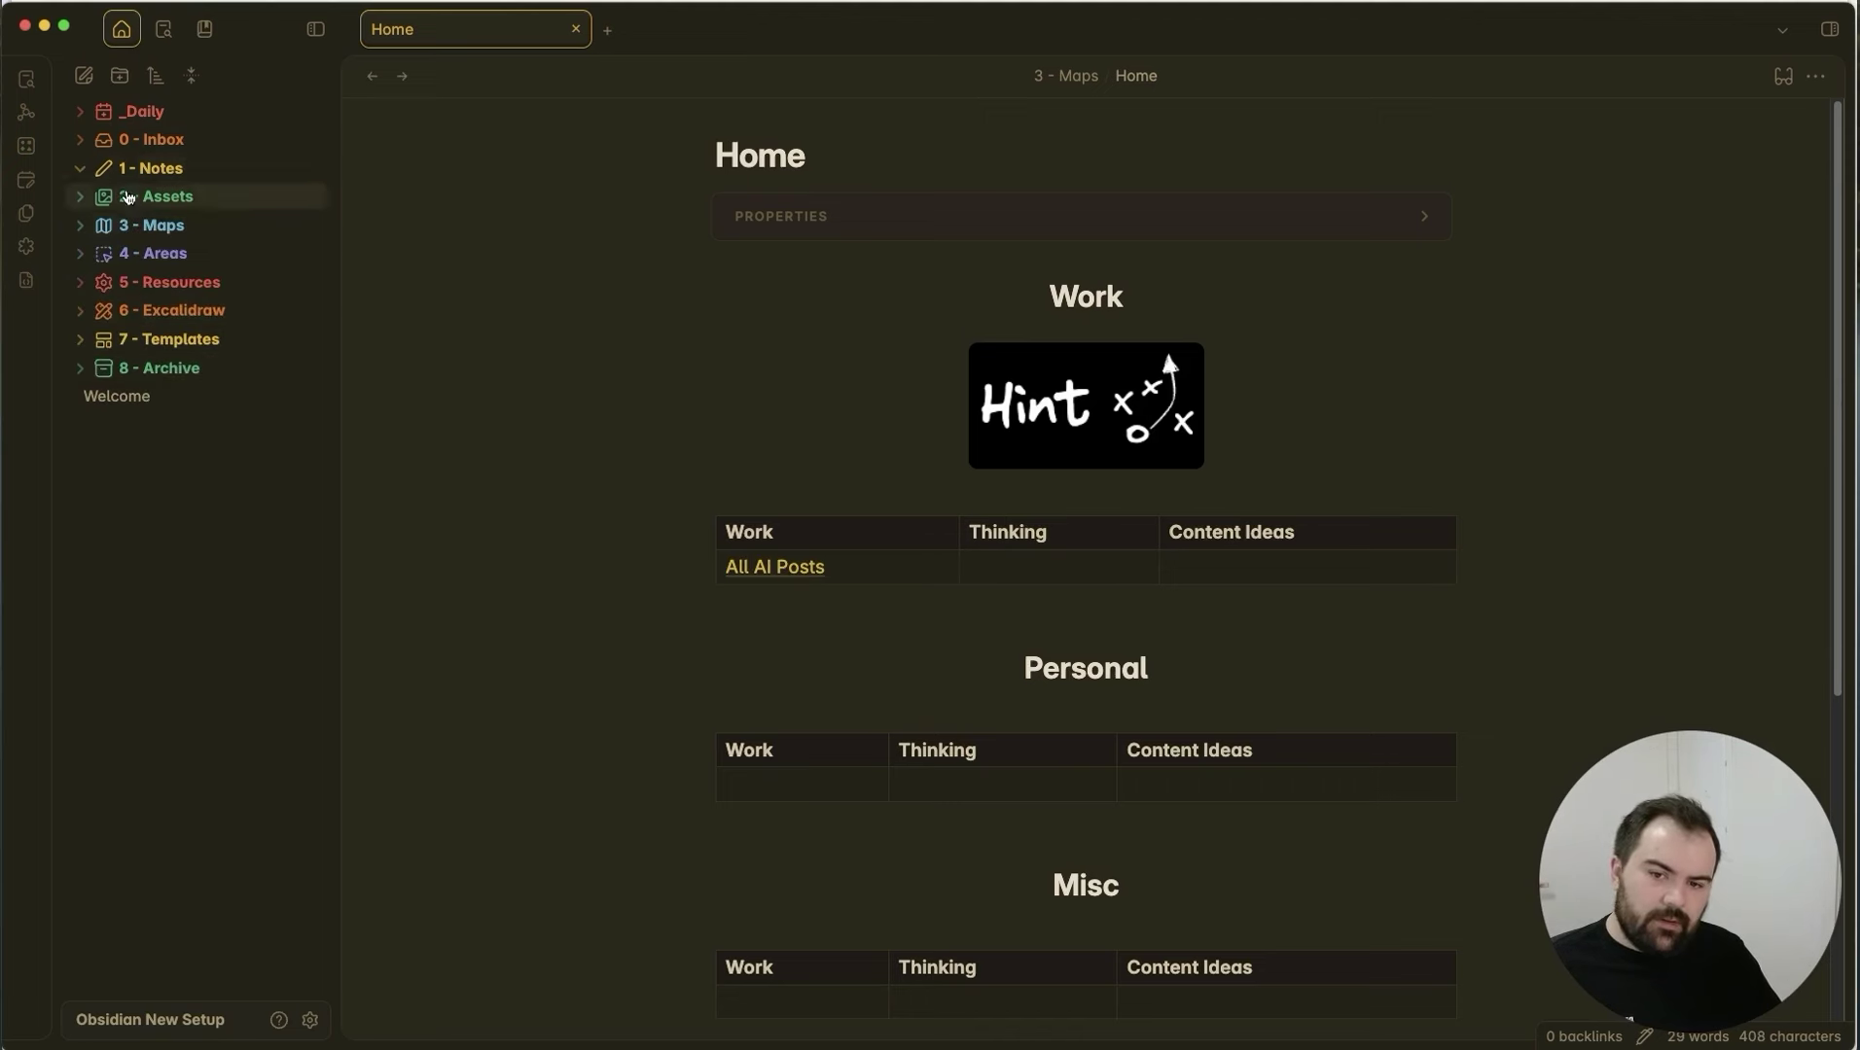
Open the Welcome note and check the contents of the _Daily folder.
left_click(148, 407)
left_click(151, 114)
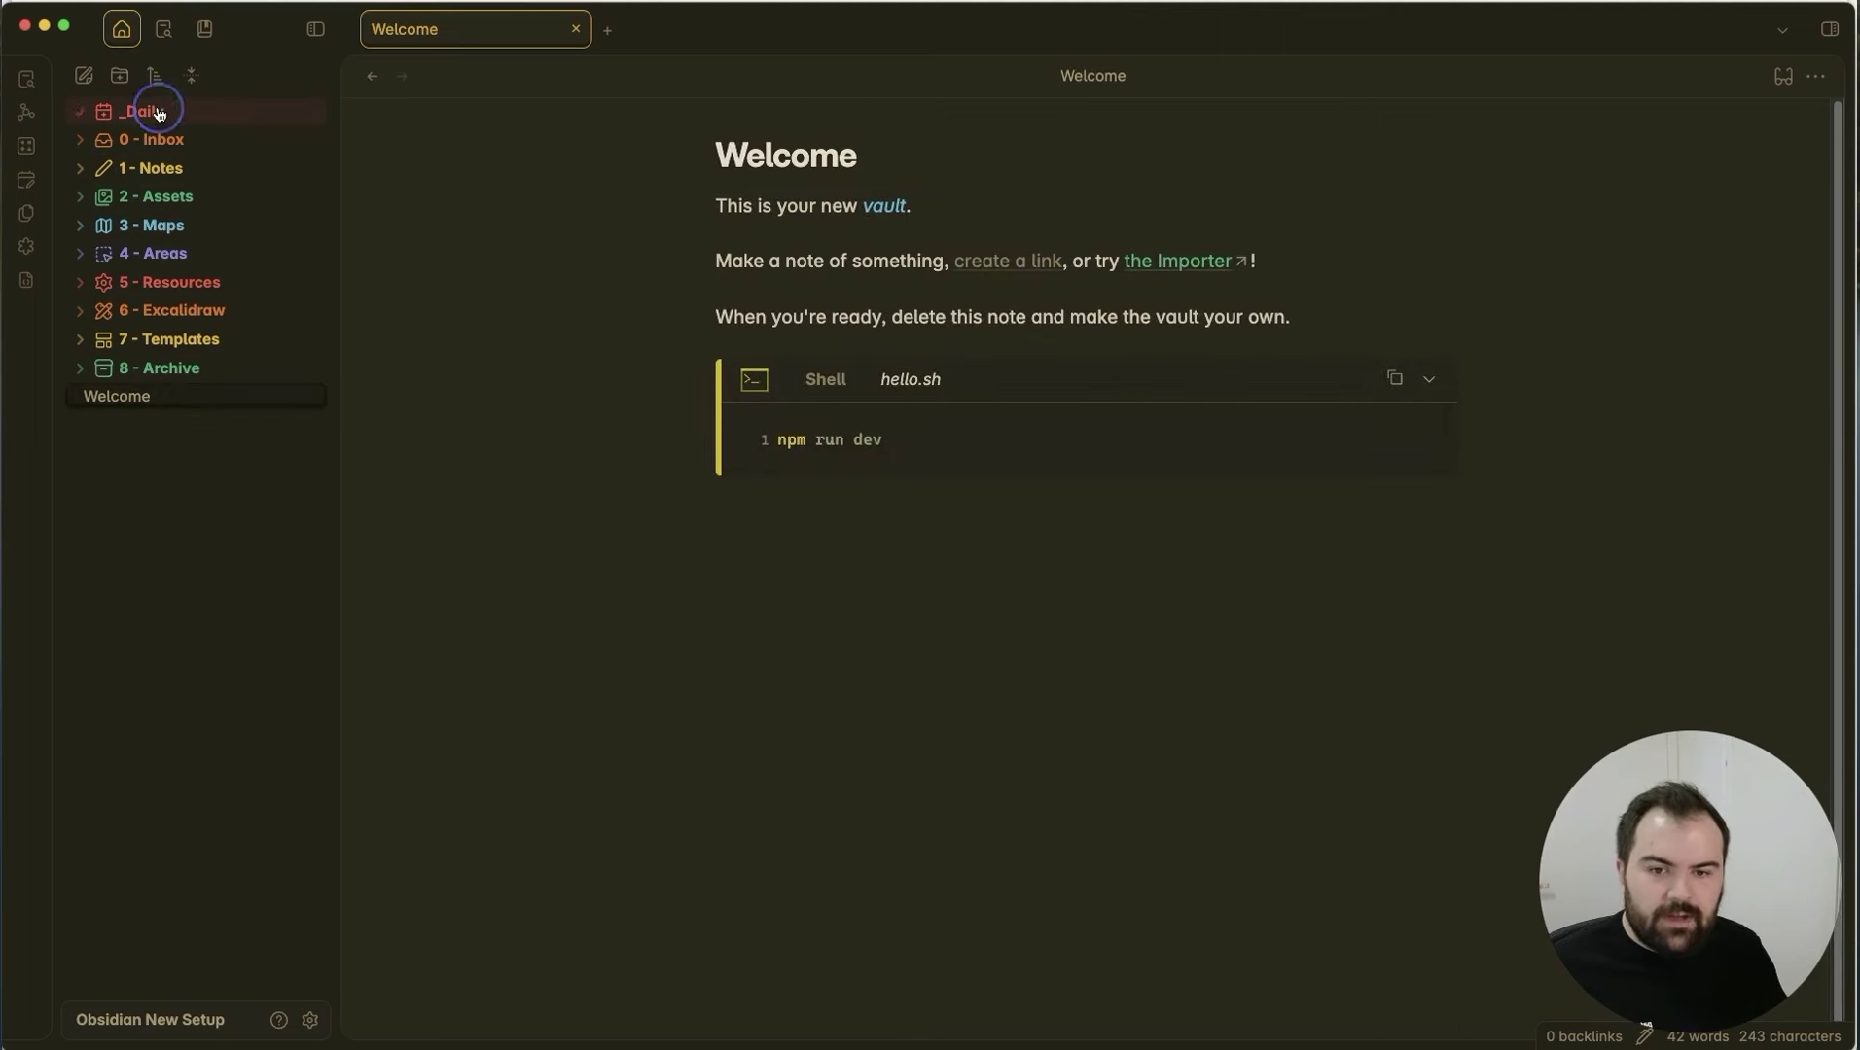
left_click(150, 114)
Set the Daily Notes new file location to _Daily and test it by creating today's daily note.
left_click(311, 1023)
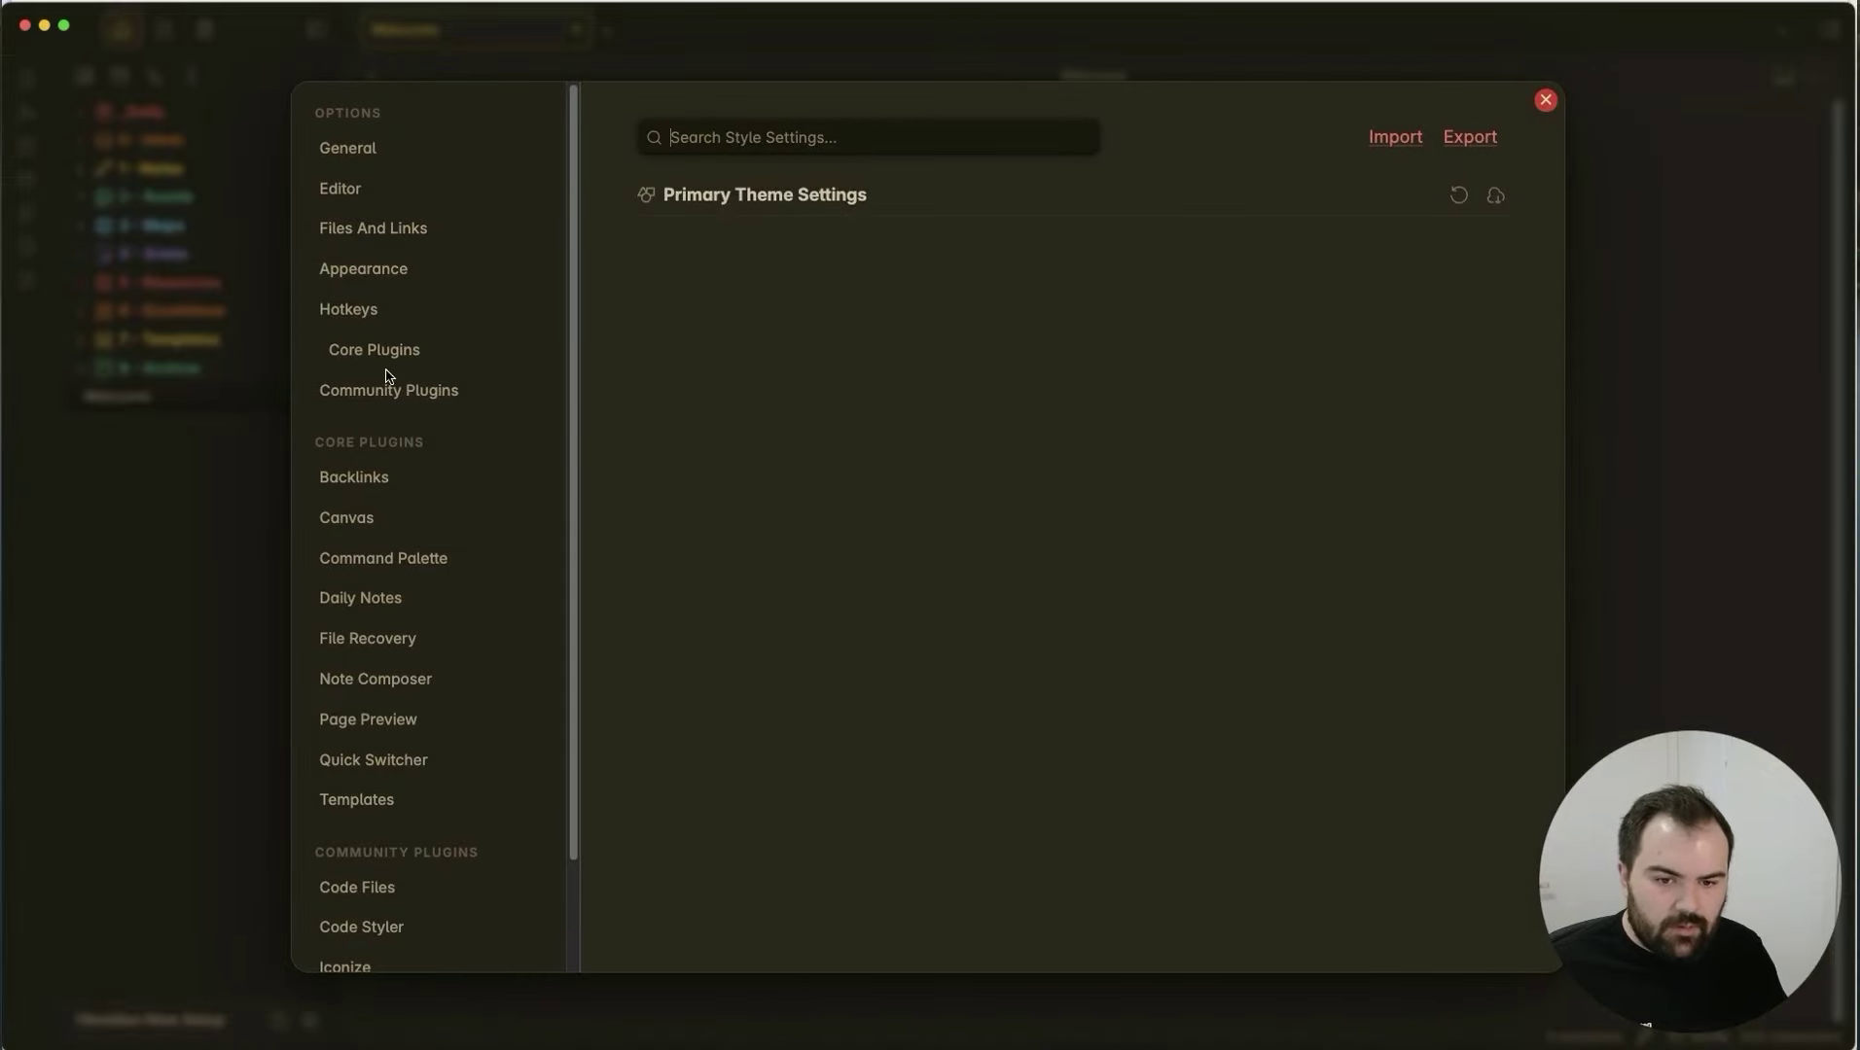
left_click(381, 598)
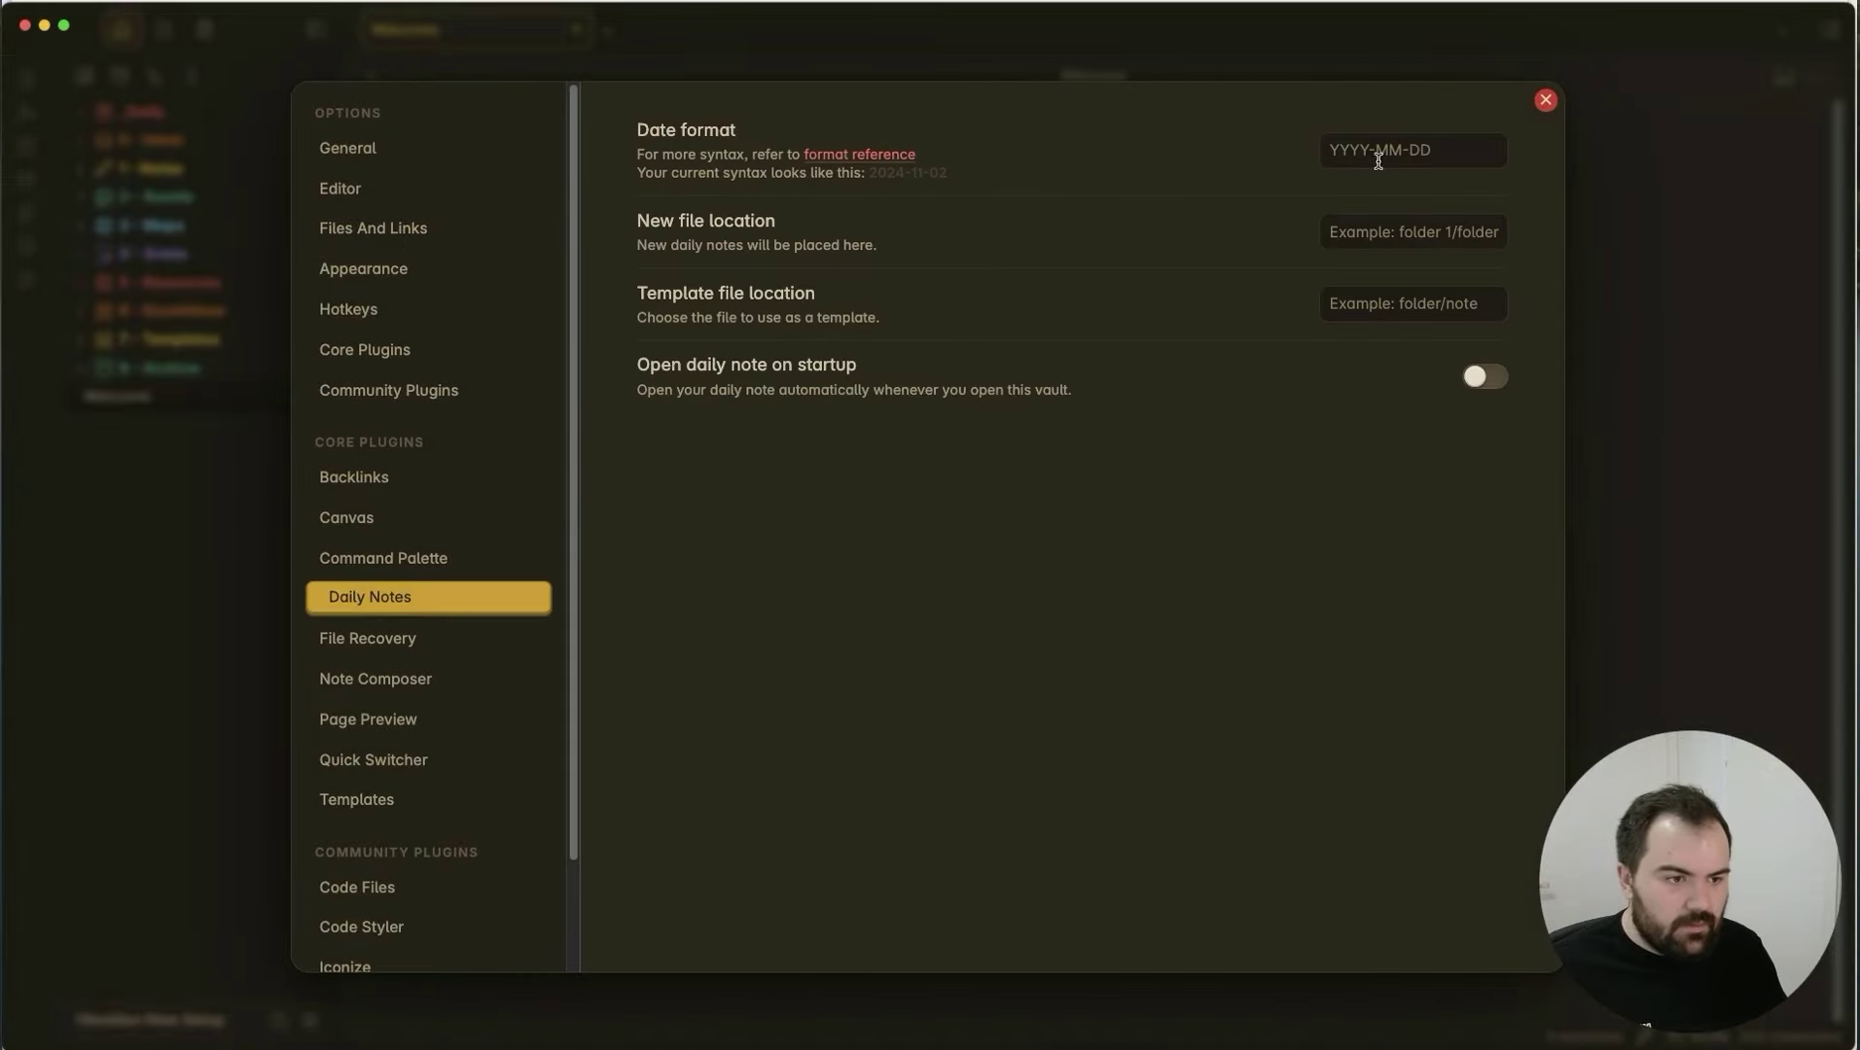
left_click(1397, 230)
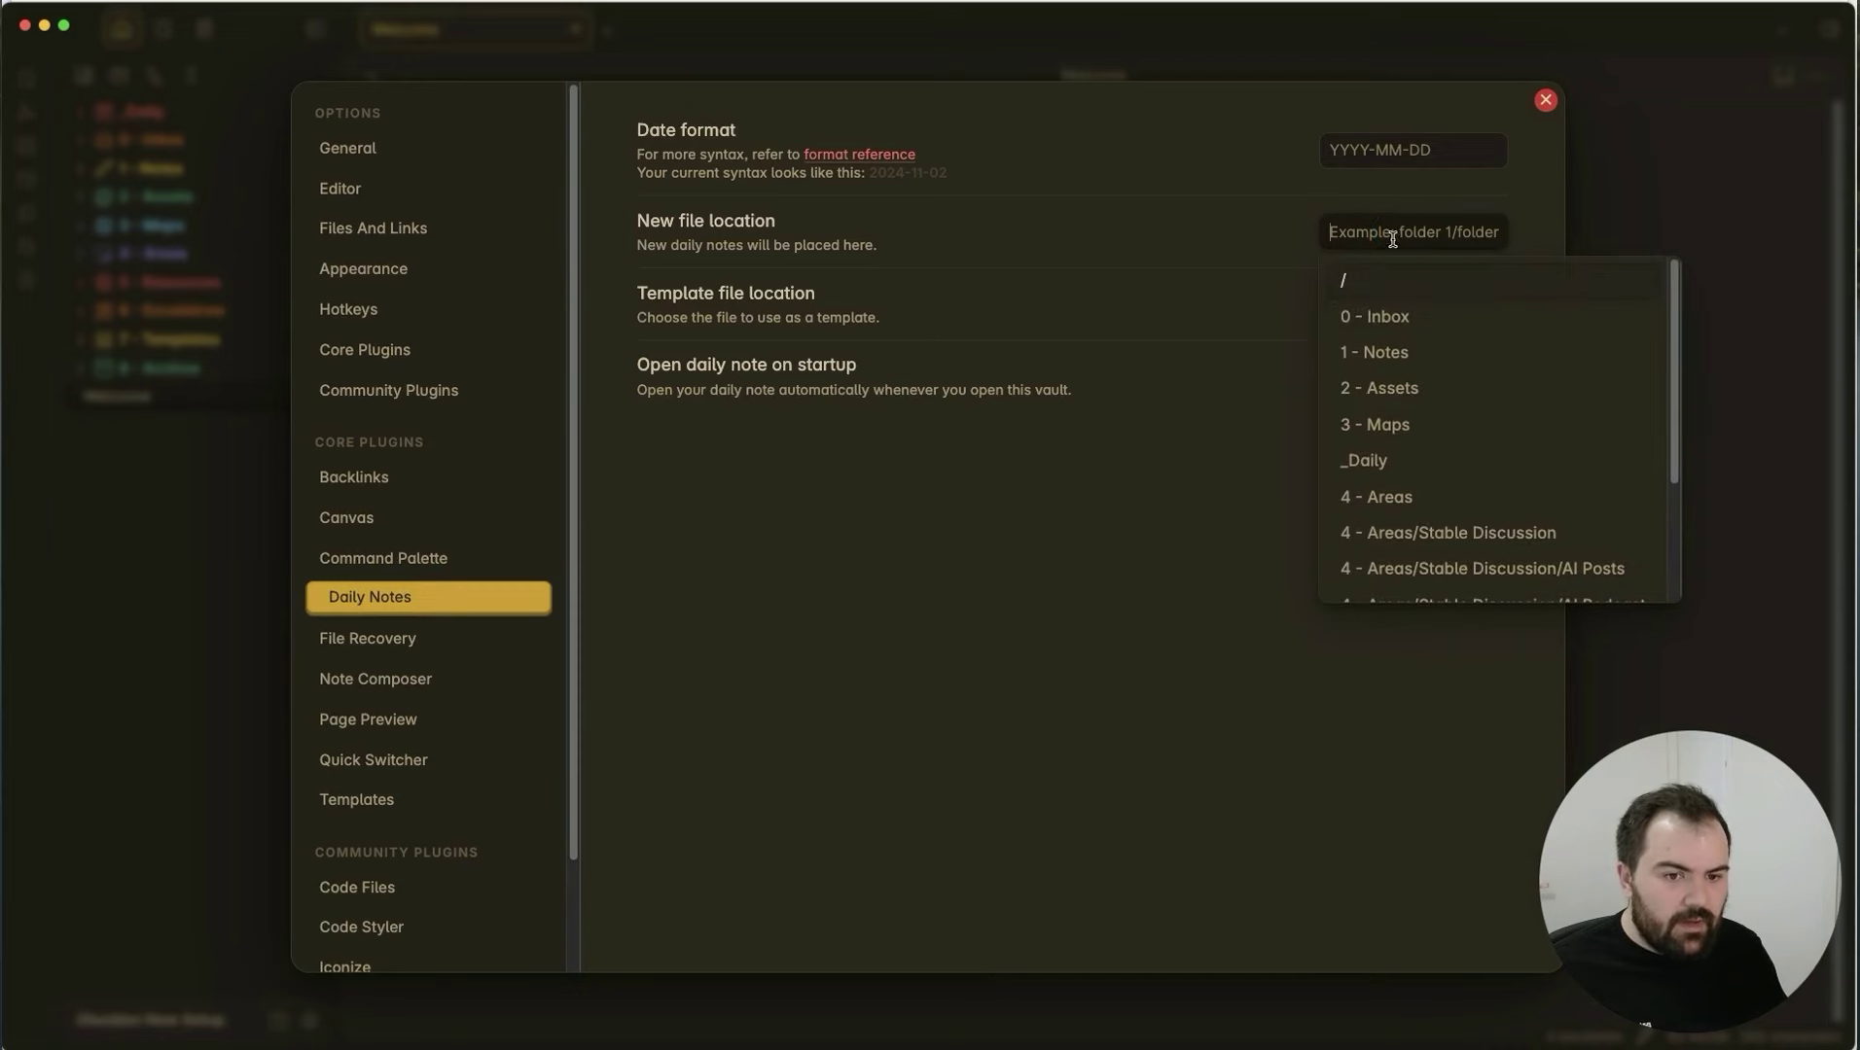
left_click(1397, 465)
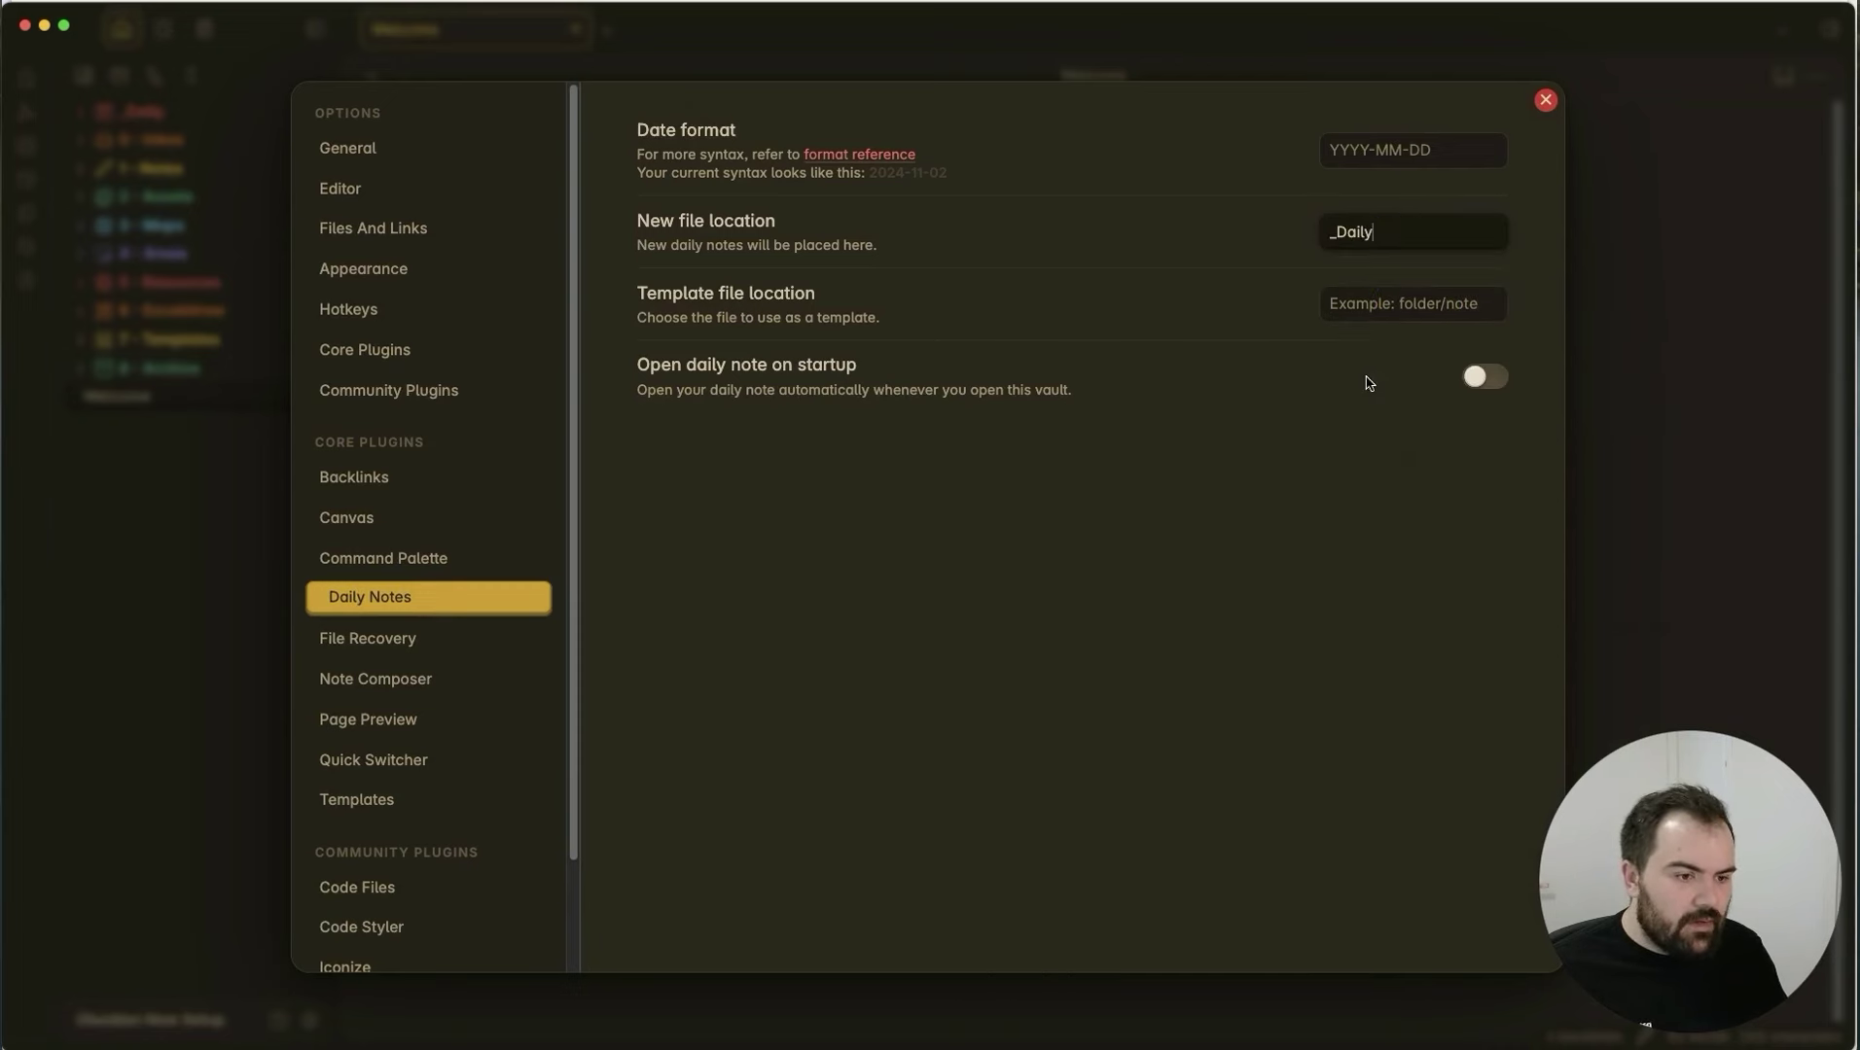
left_click(1659, 292)
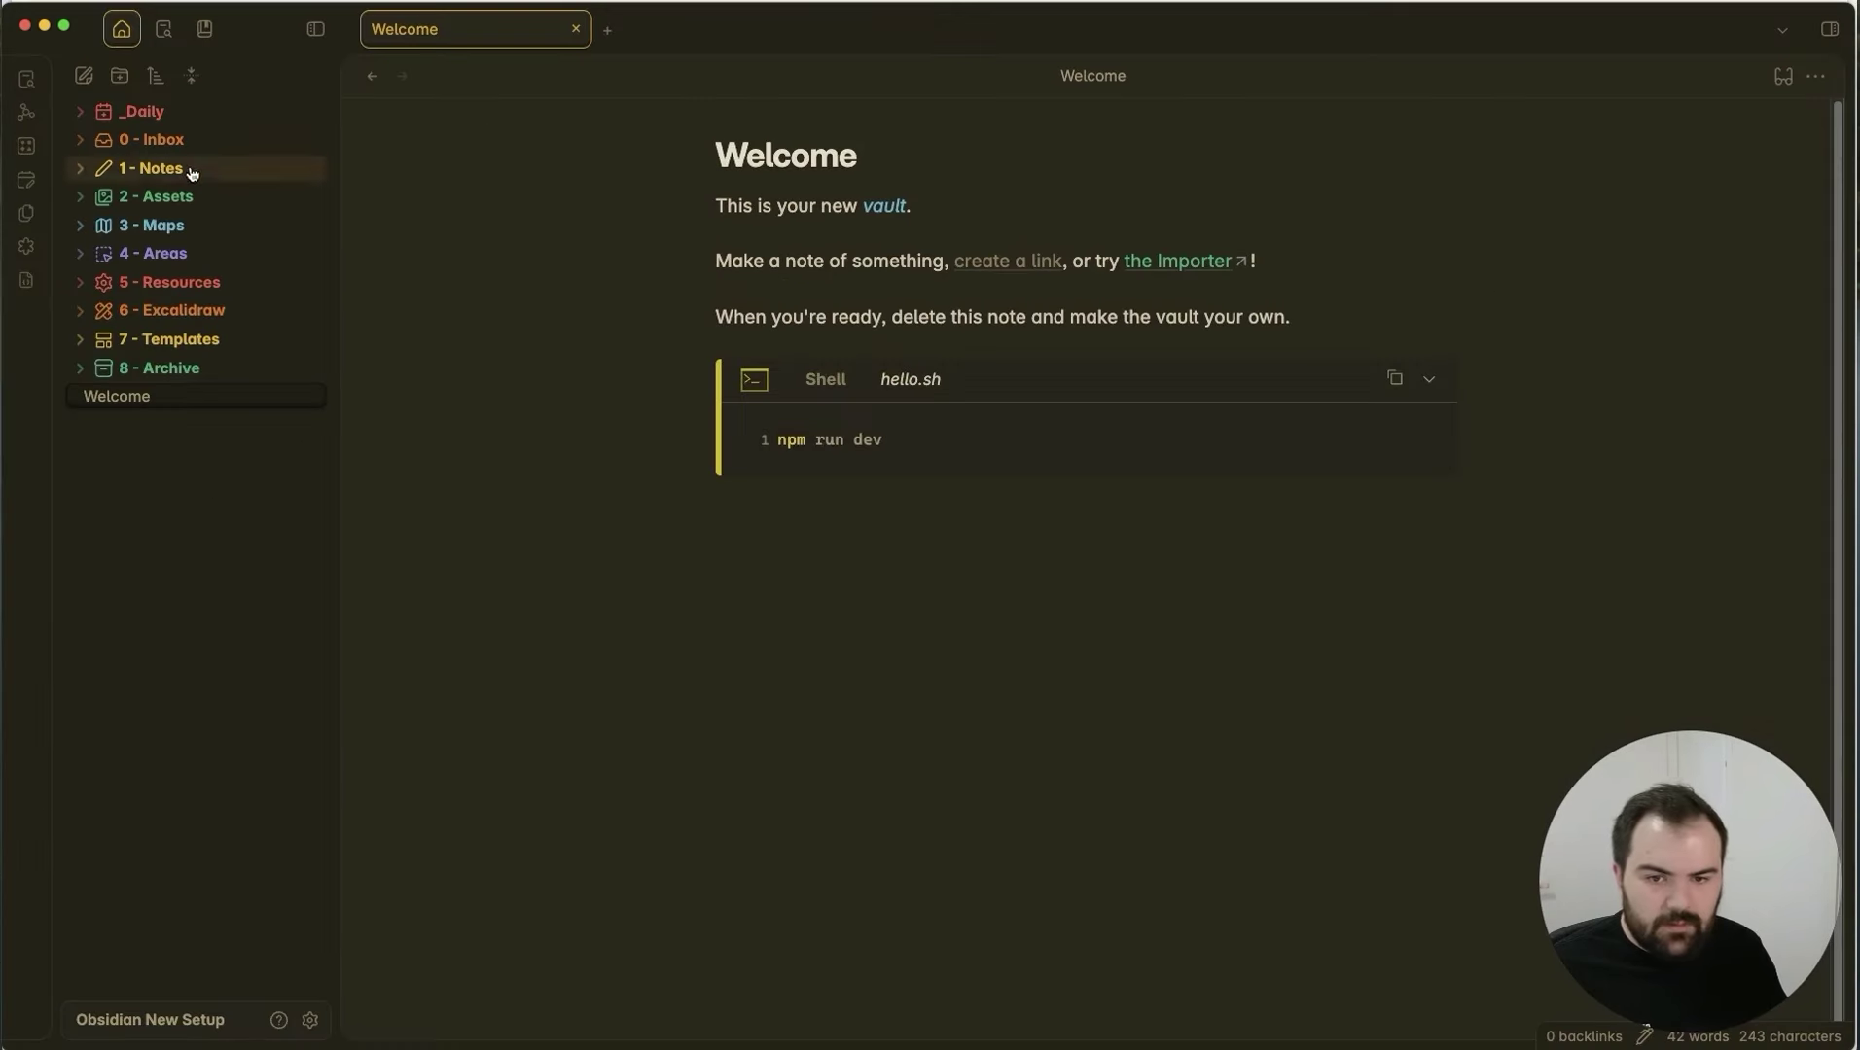
left_click(26, 180)
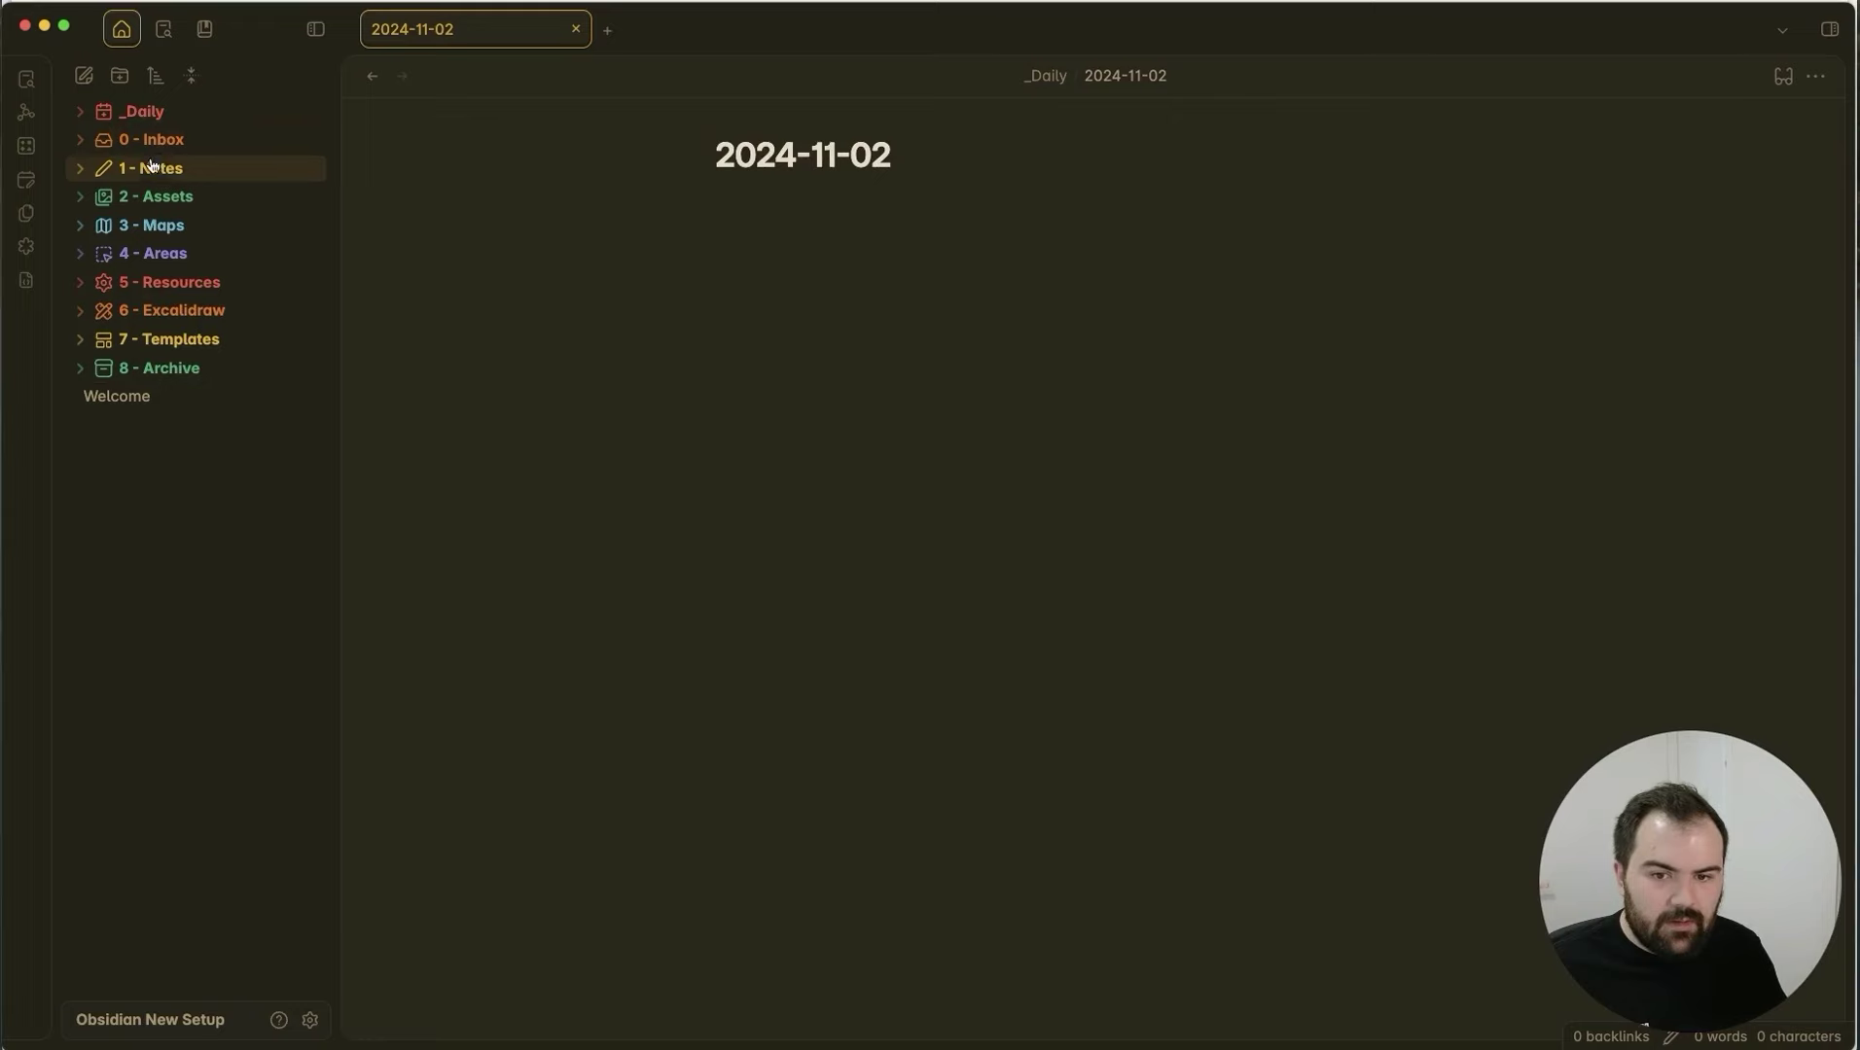
left_click(153, 112)
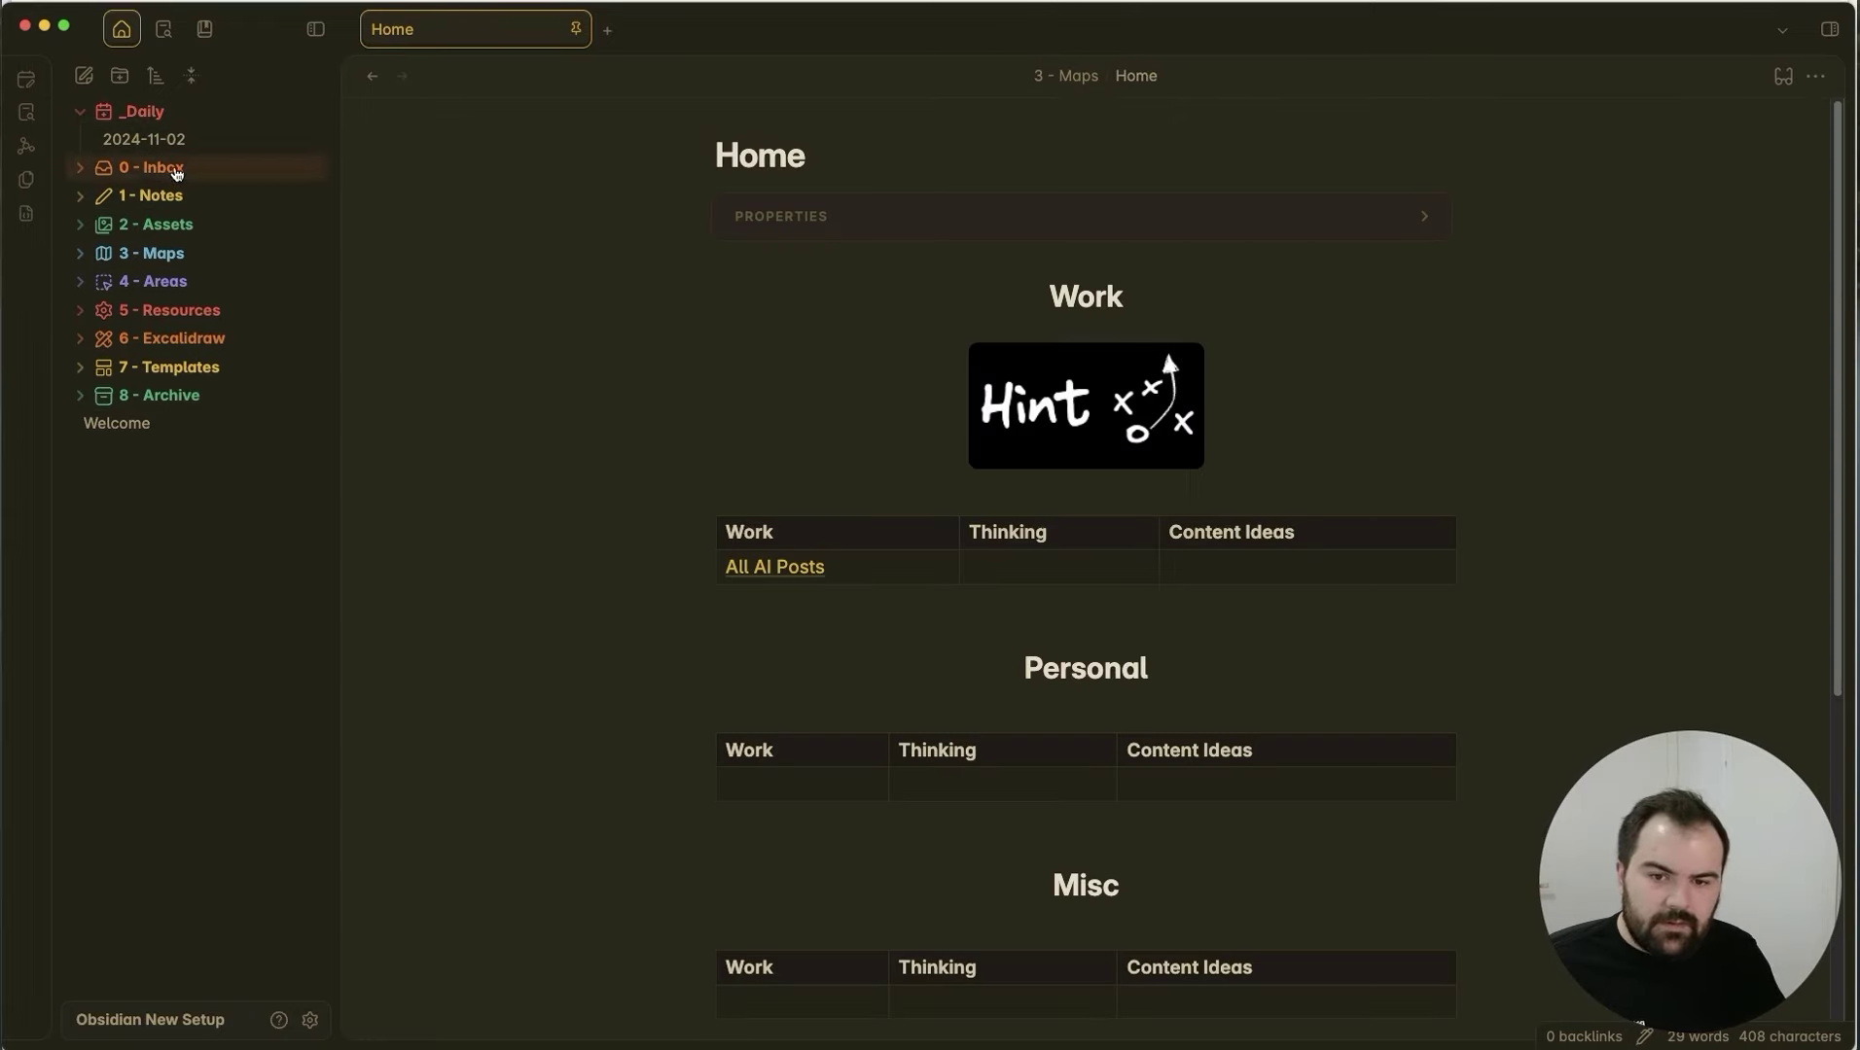
Look through the contents of the 0 - Inbox, 1 - Notes and 2 - Assets folders.
left_click(176, 172)
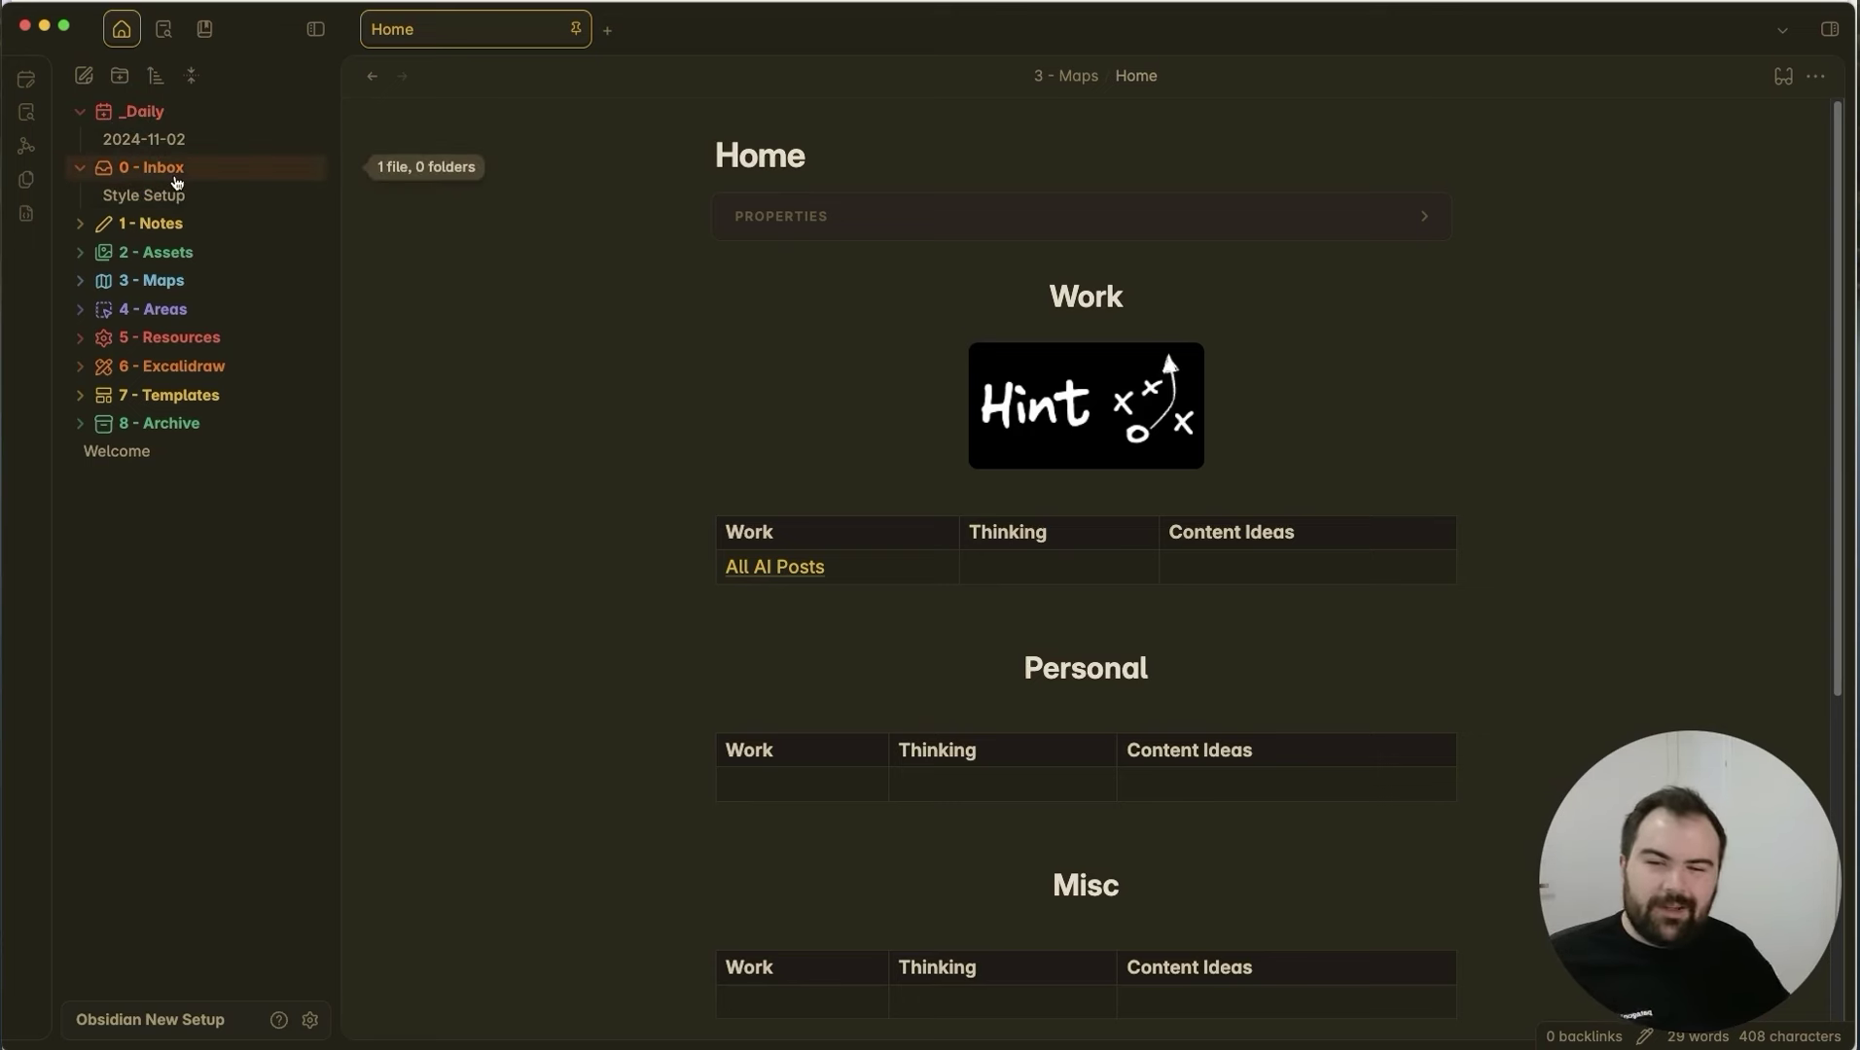
left_click(176, 183)
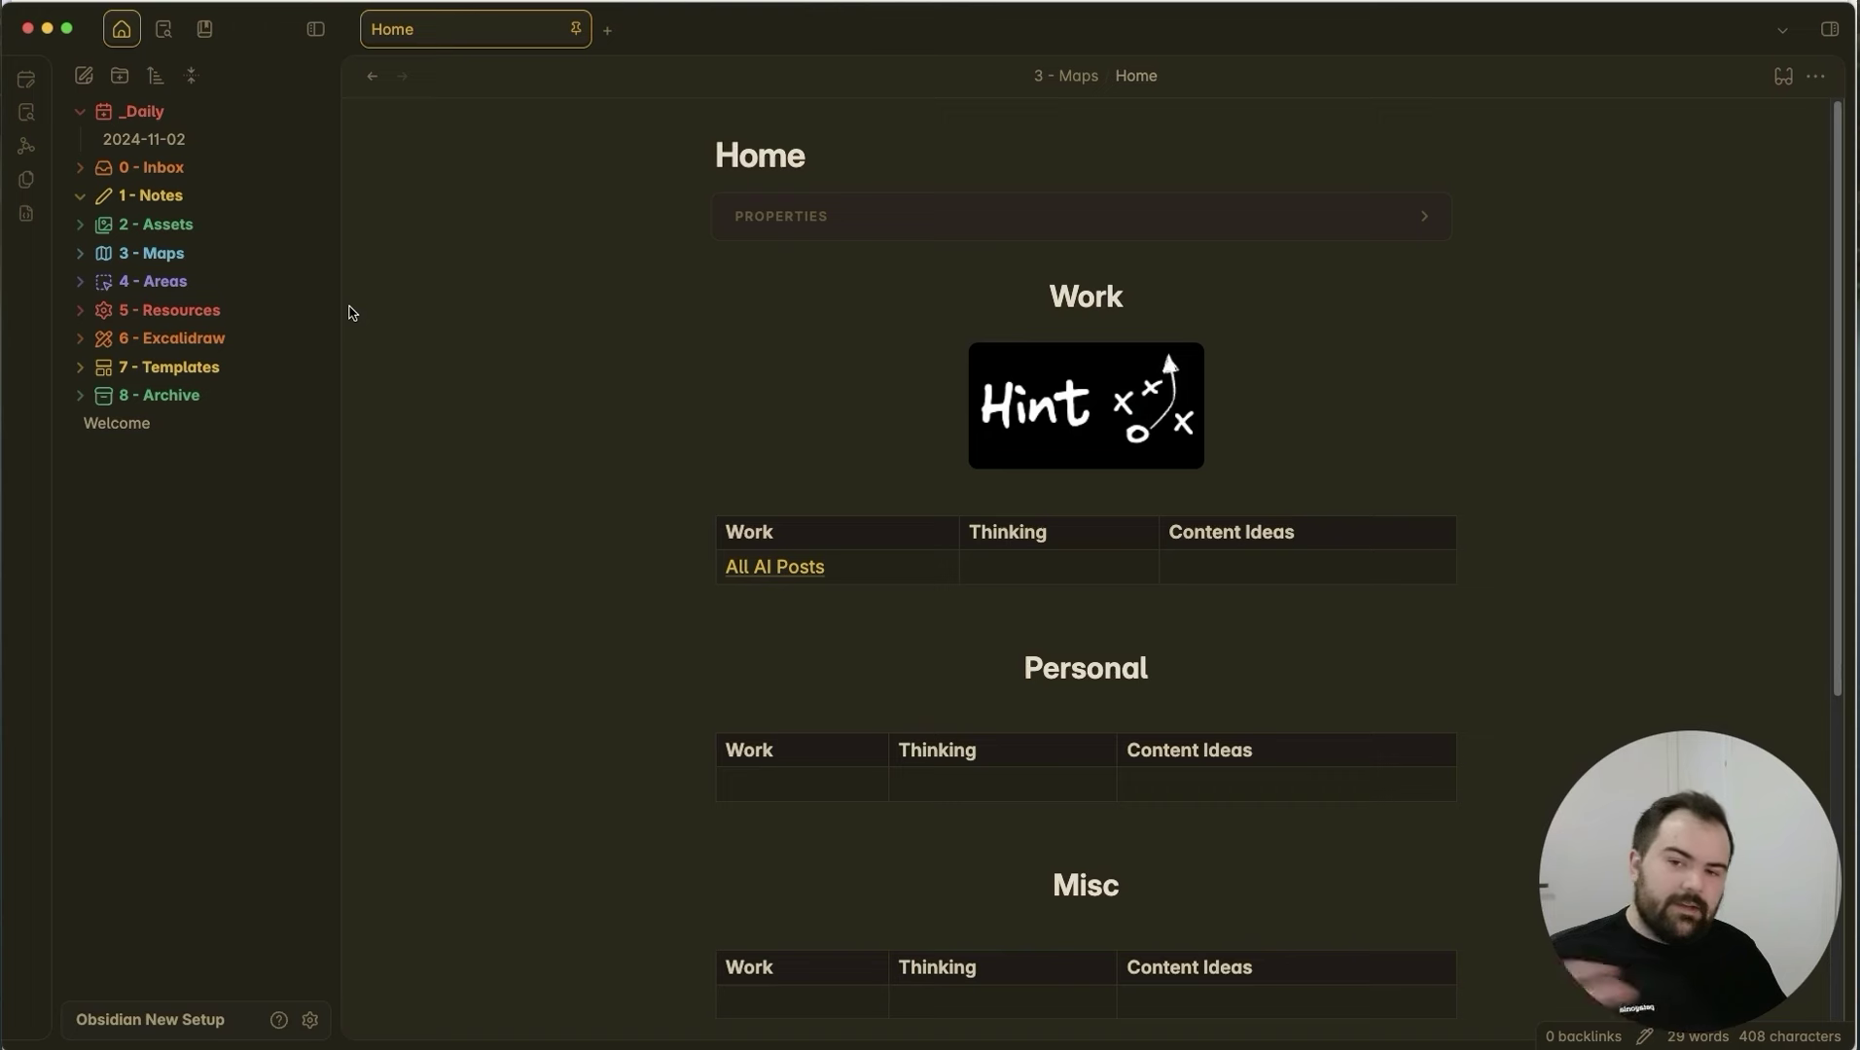
left_click(199, 234)
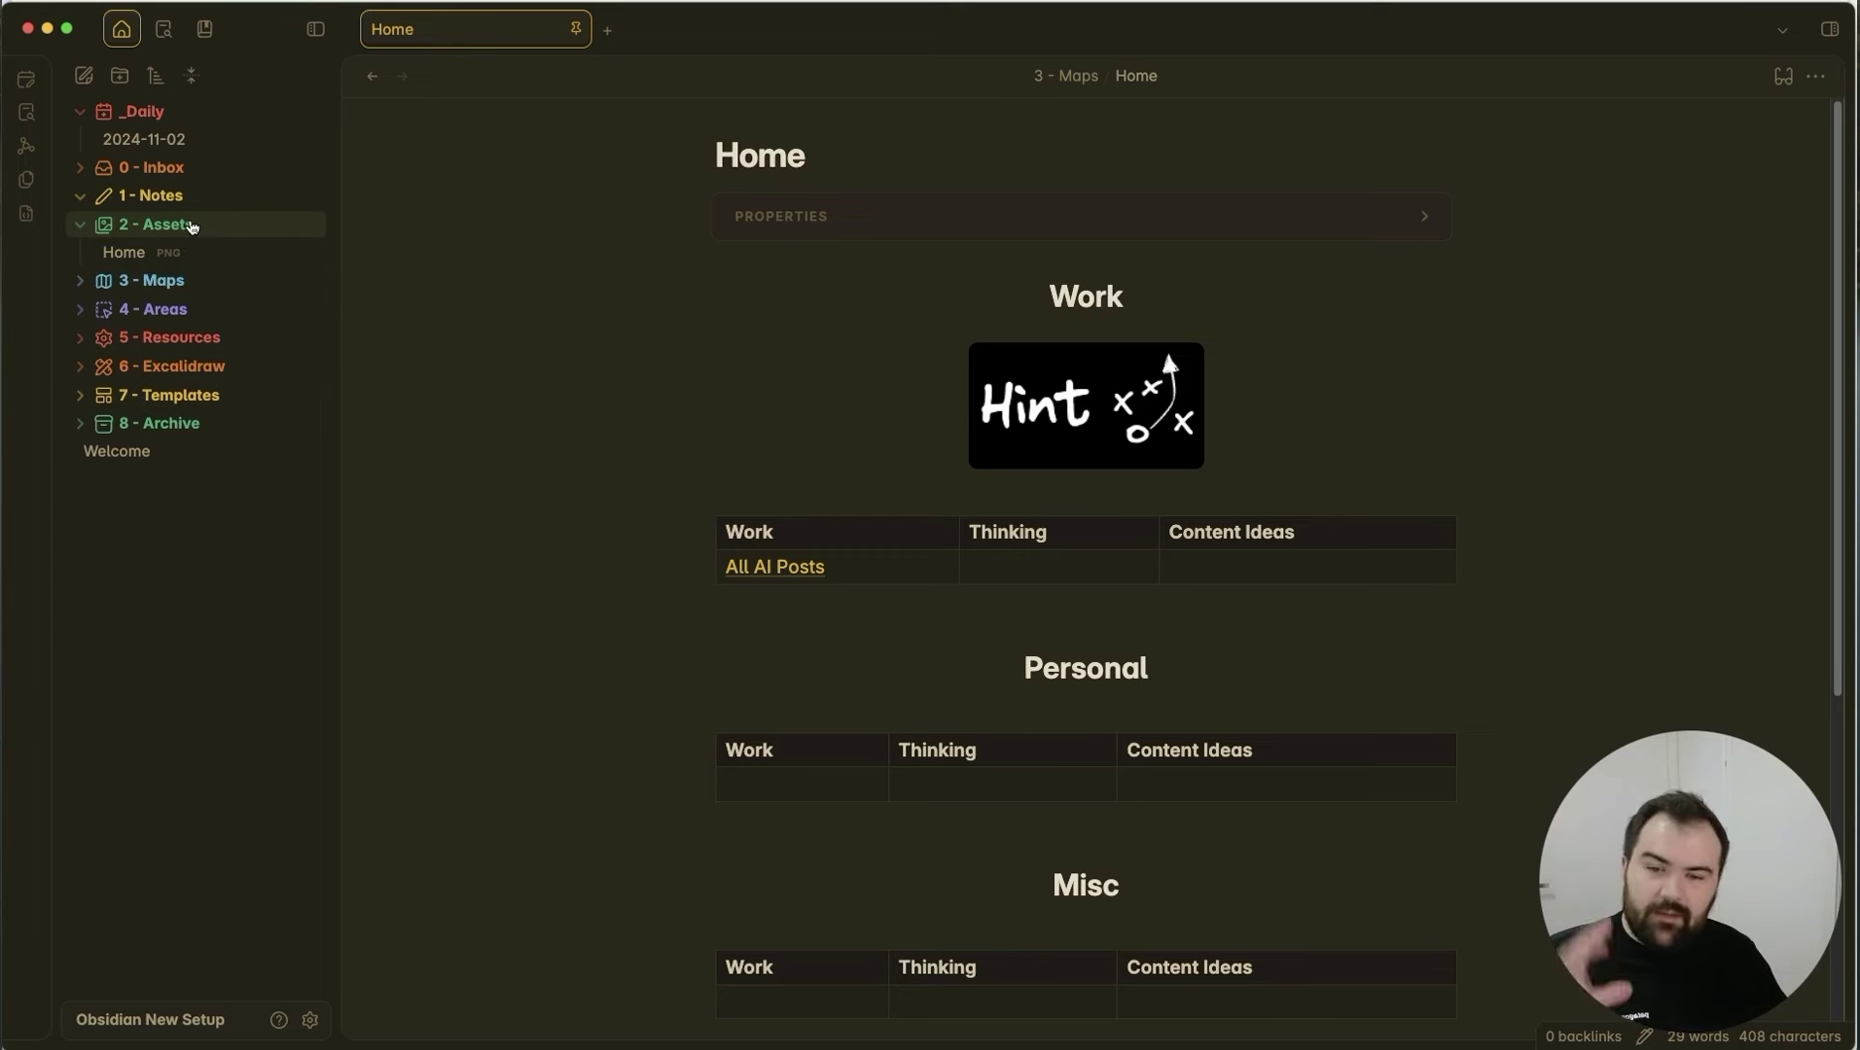
left_click(192, 227)
Give the Home note in the 3 - Maps folder a home icon and collapse the folder.
left_click(185, 252)
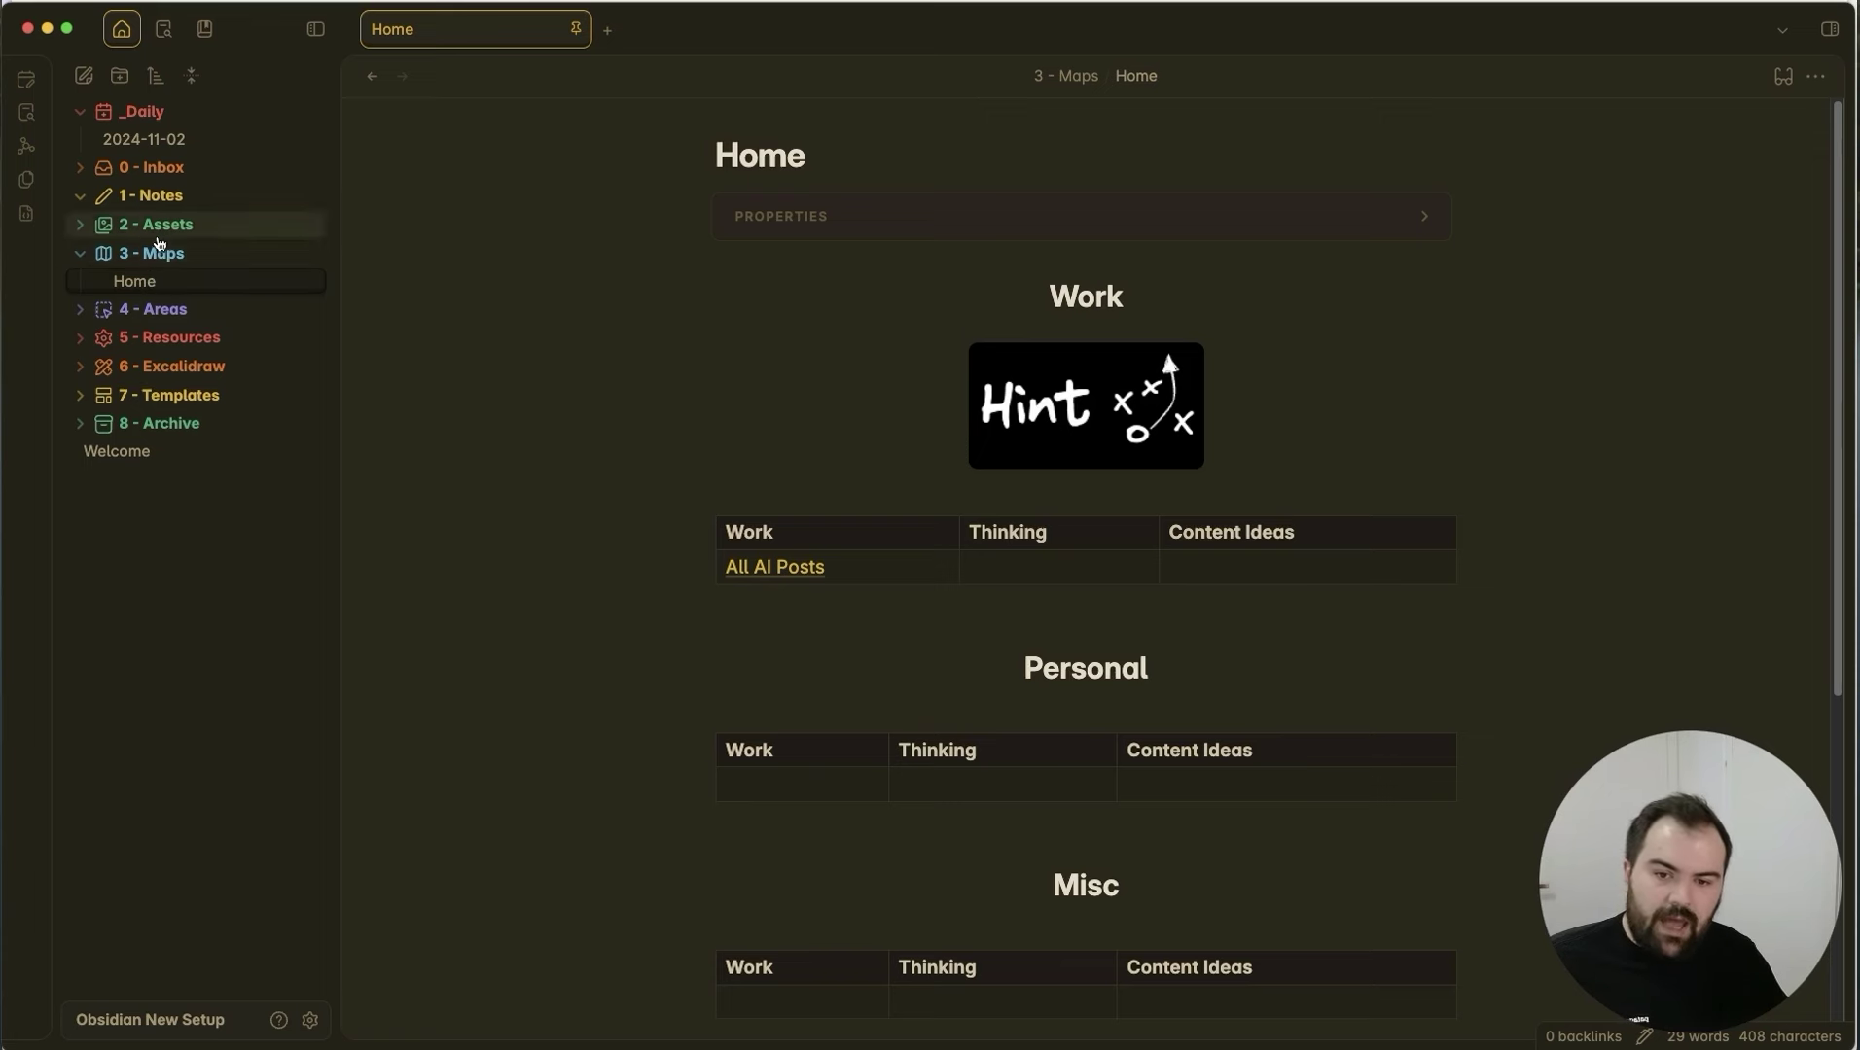
right_click(122, 283)
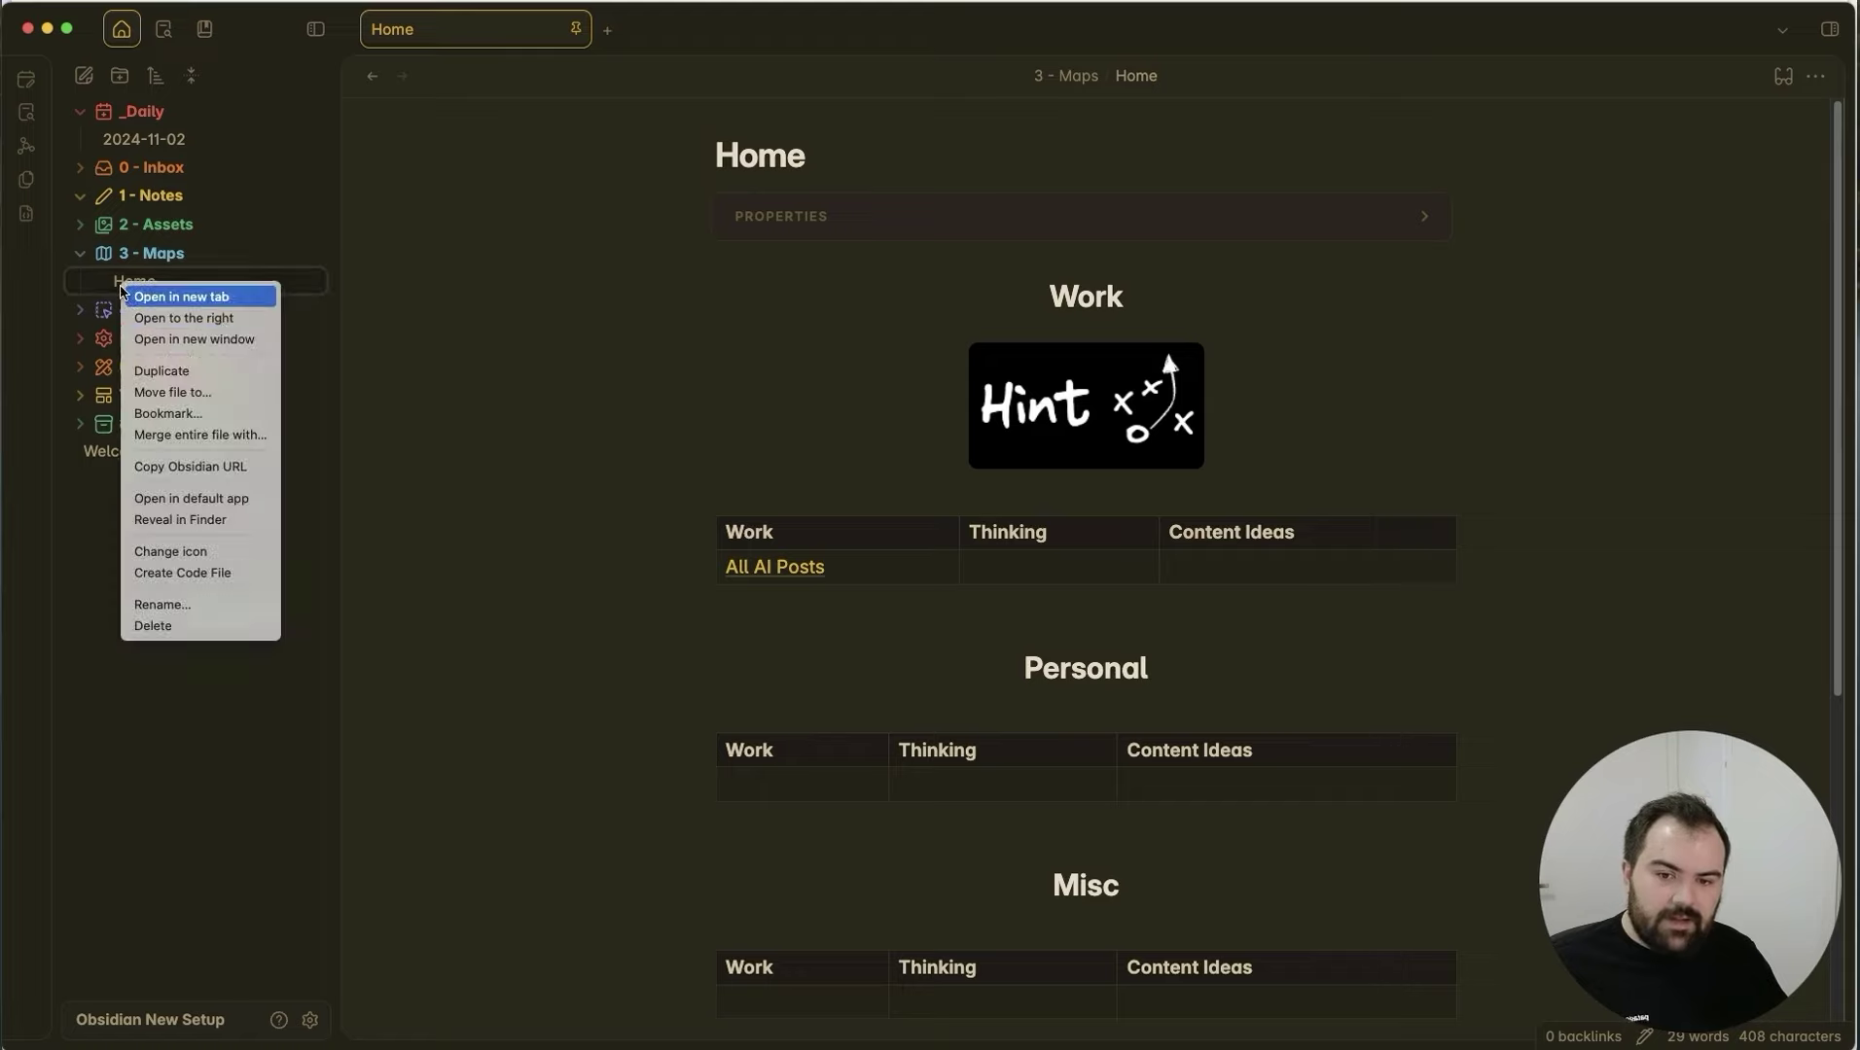
left_click(173, 551)
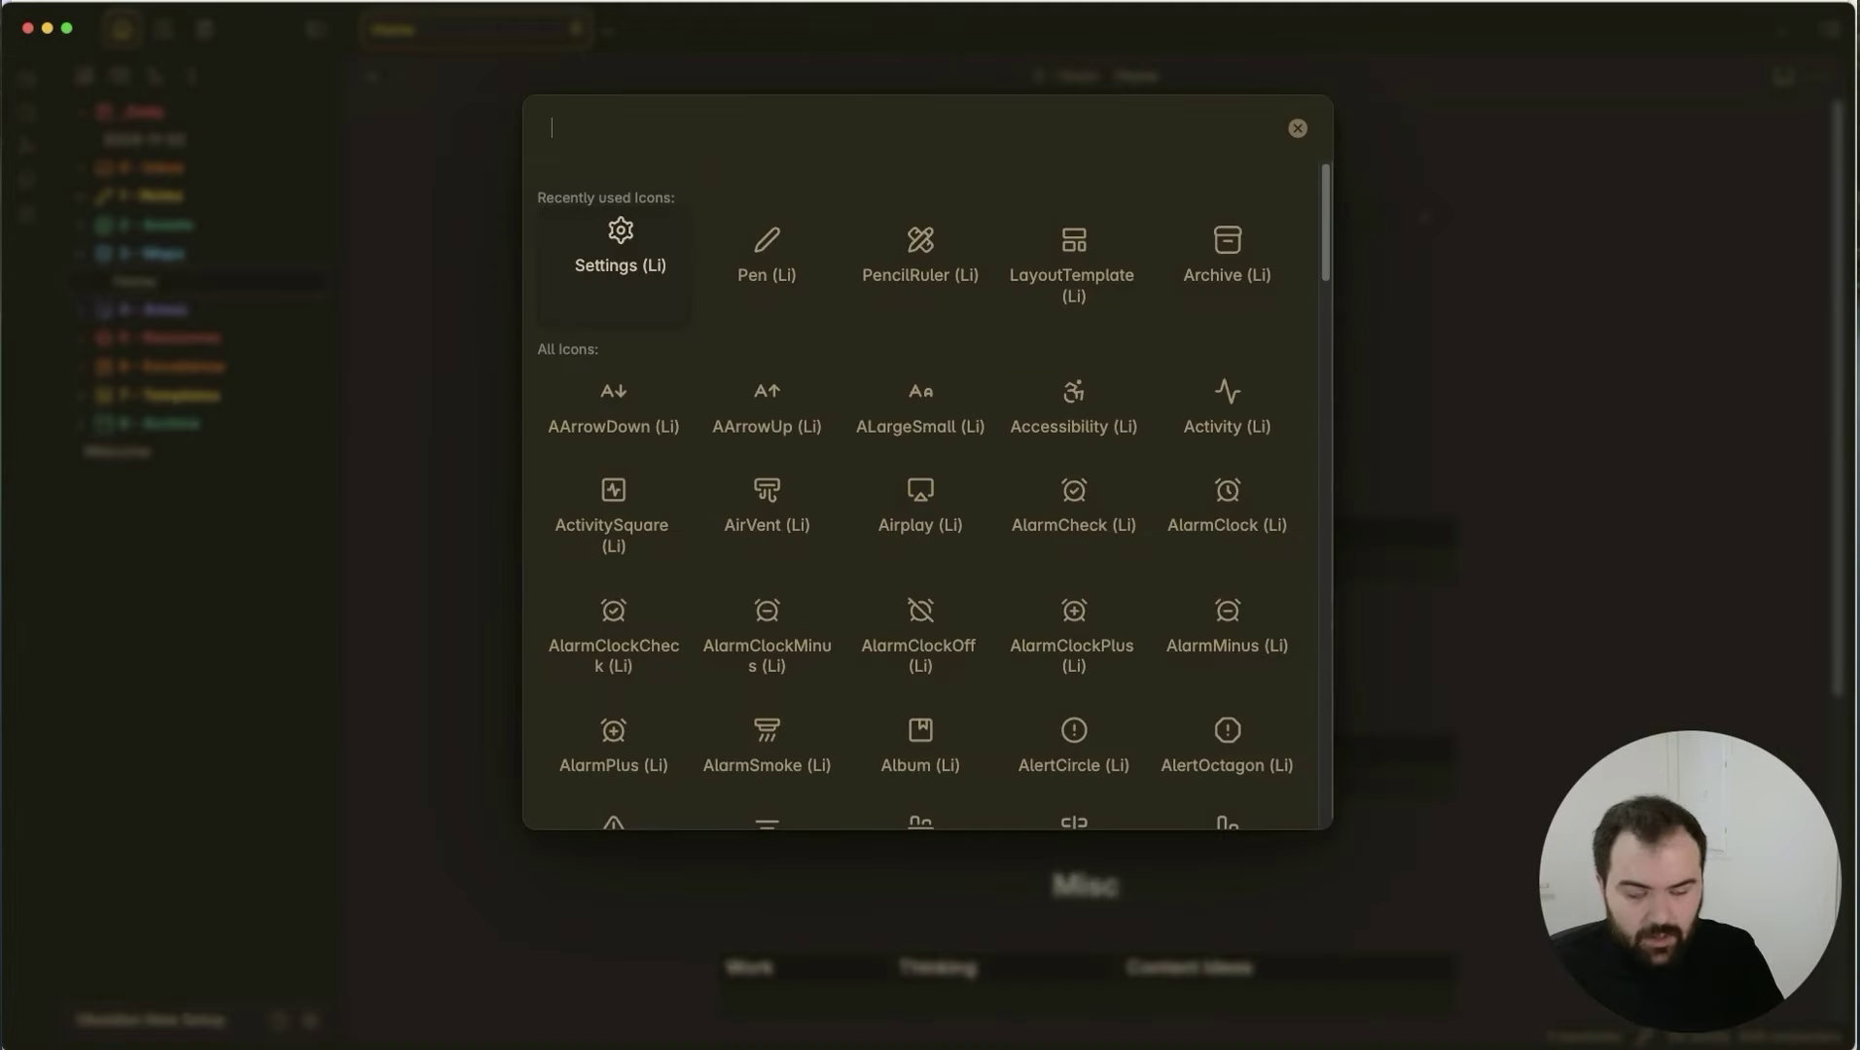
type("home")
left_click(642, 238)
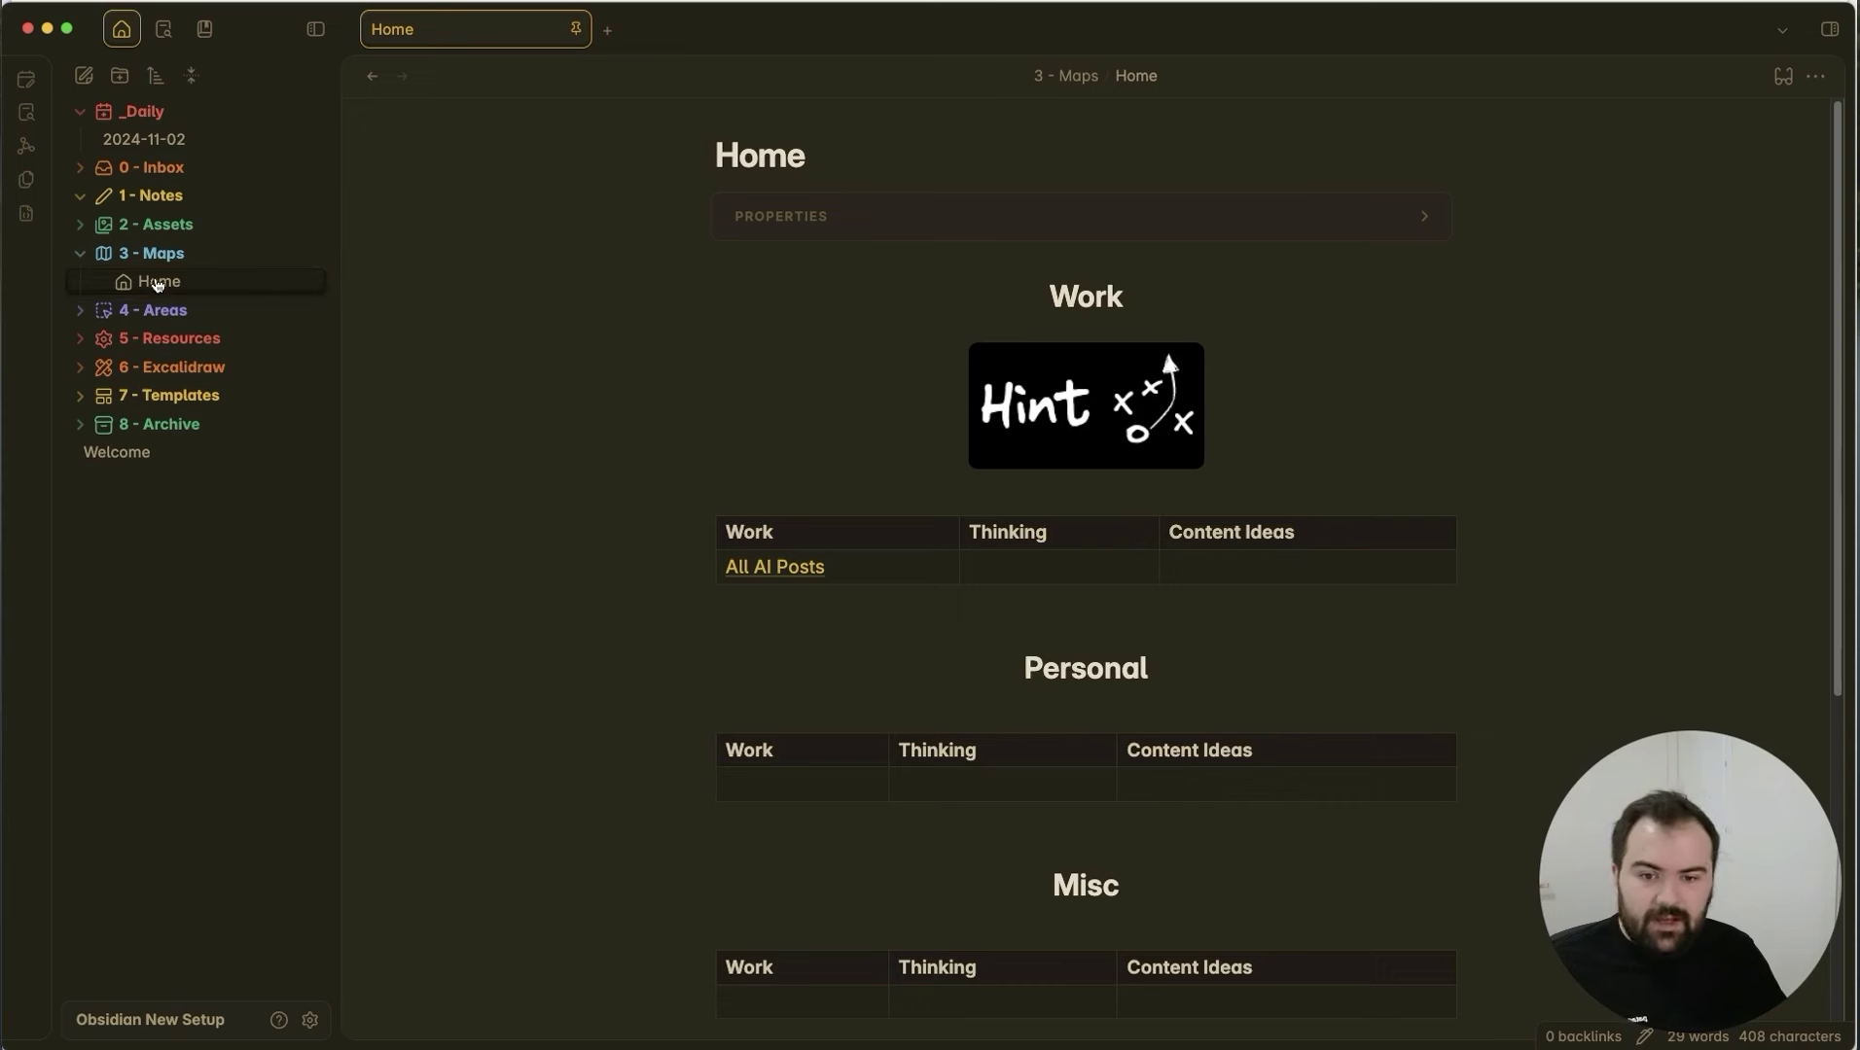
left_click(204, 255)
Look through the 4 - Areas, 5 - Resources and 6 - Excalidraw folders.
left_click(199, 282)
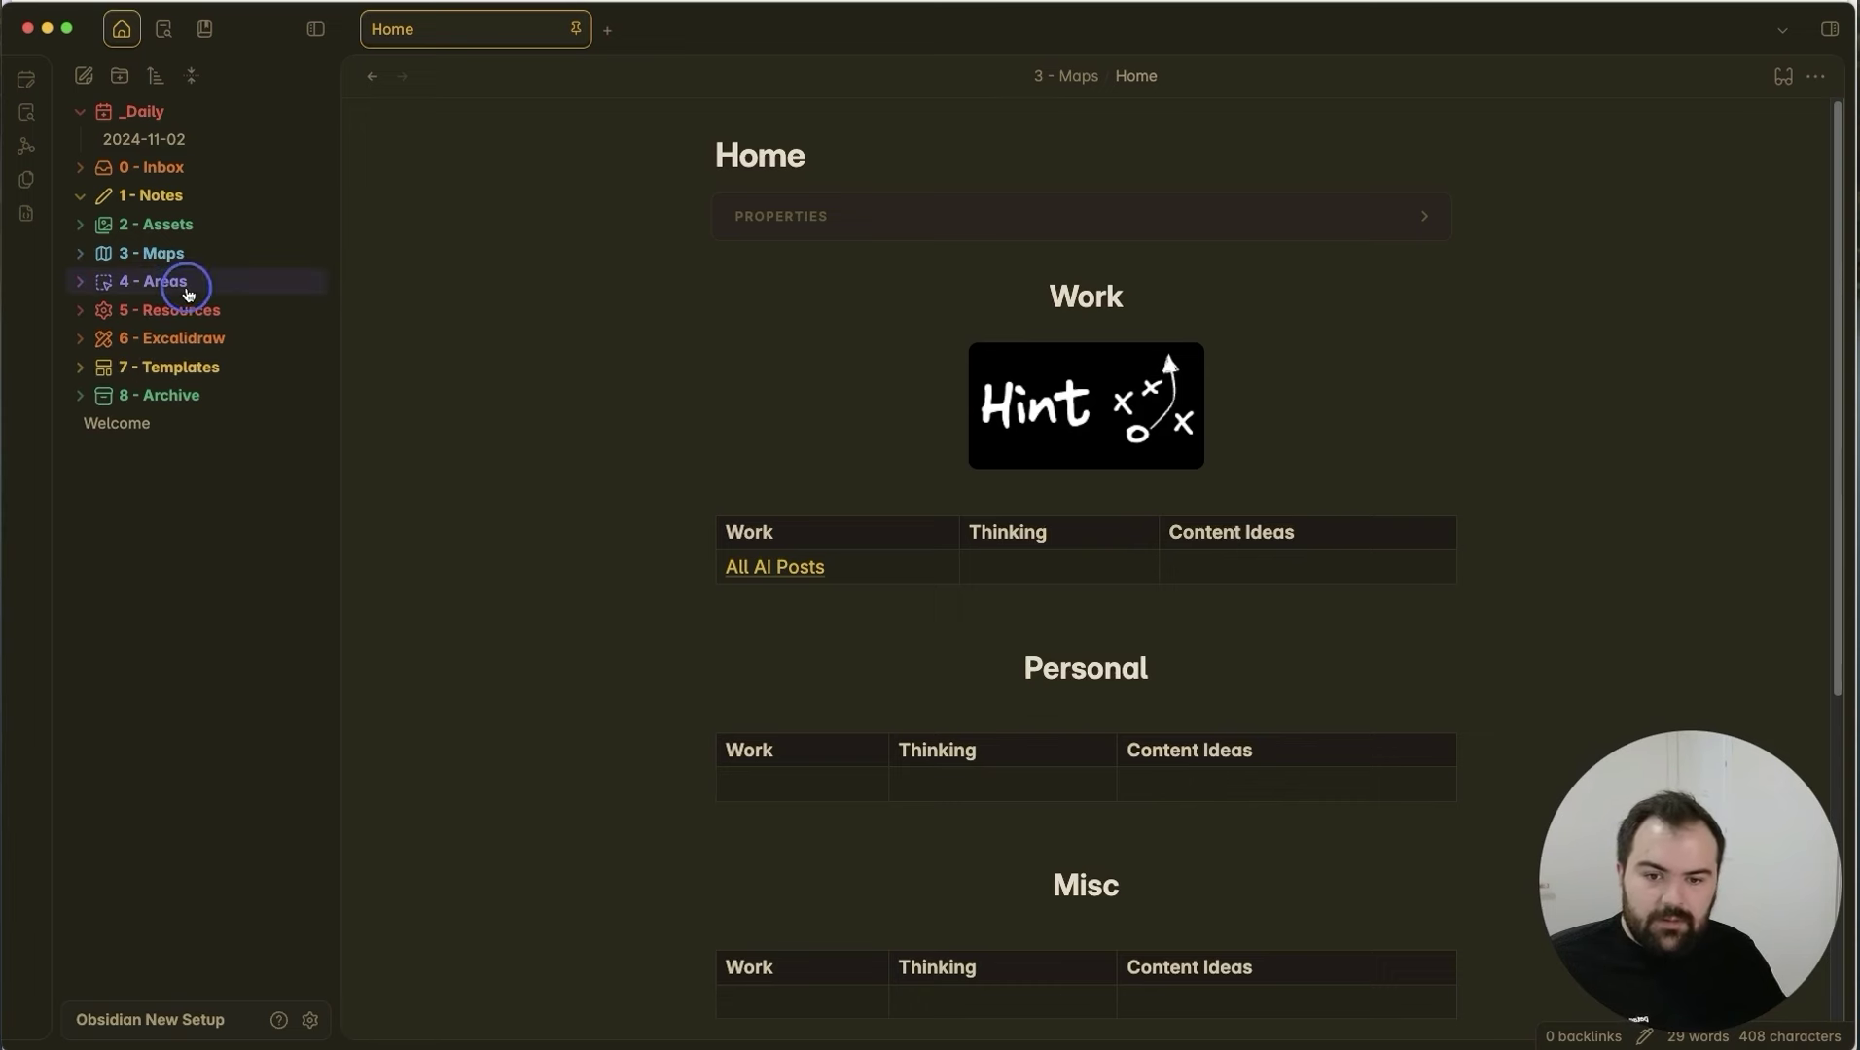
left_click(215, 315)
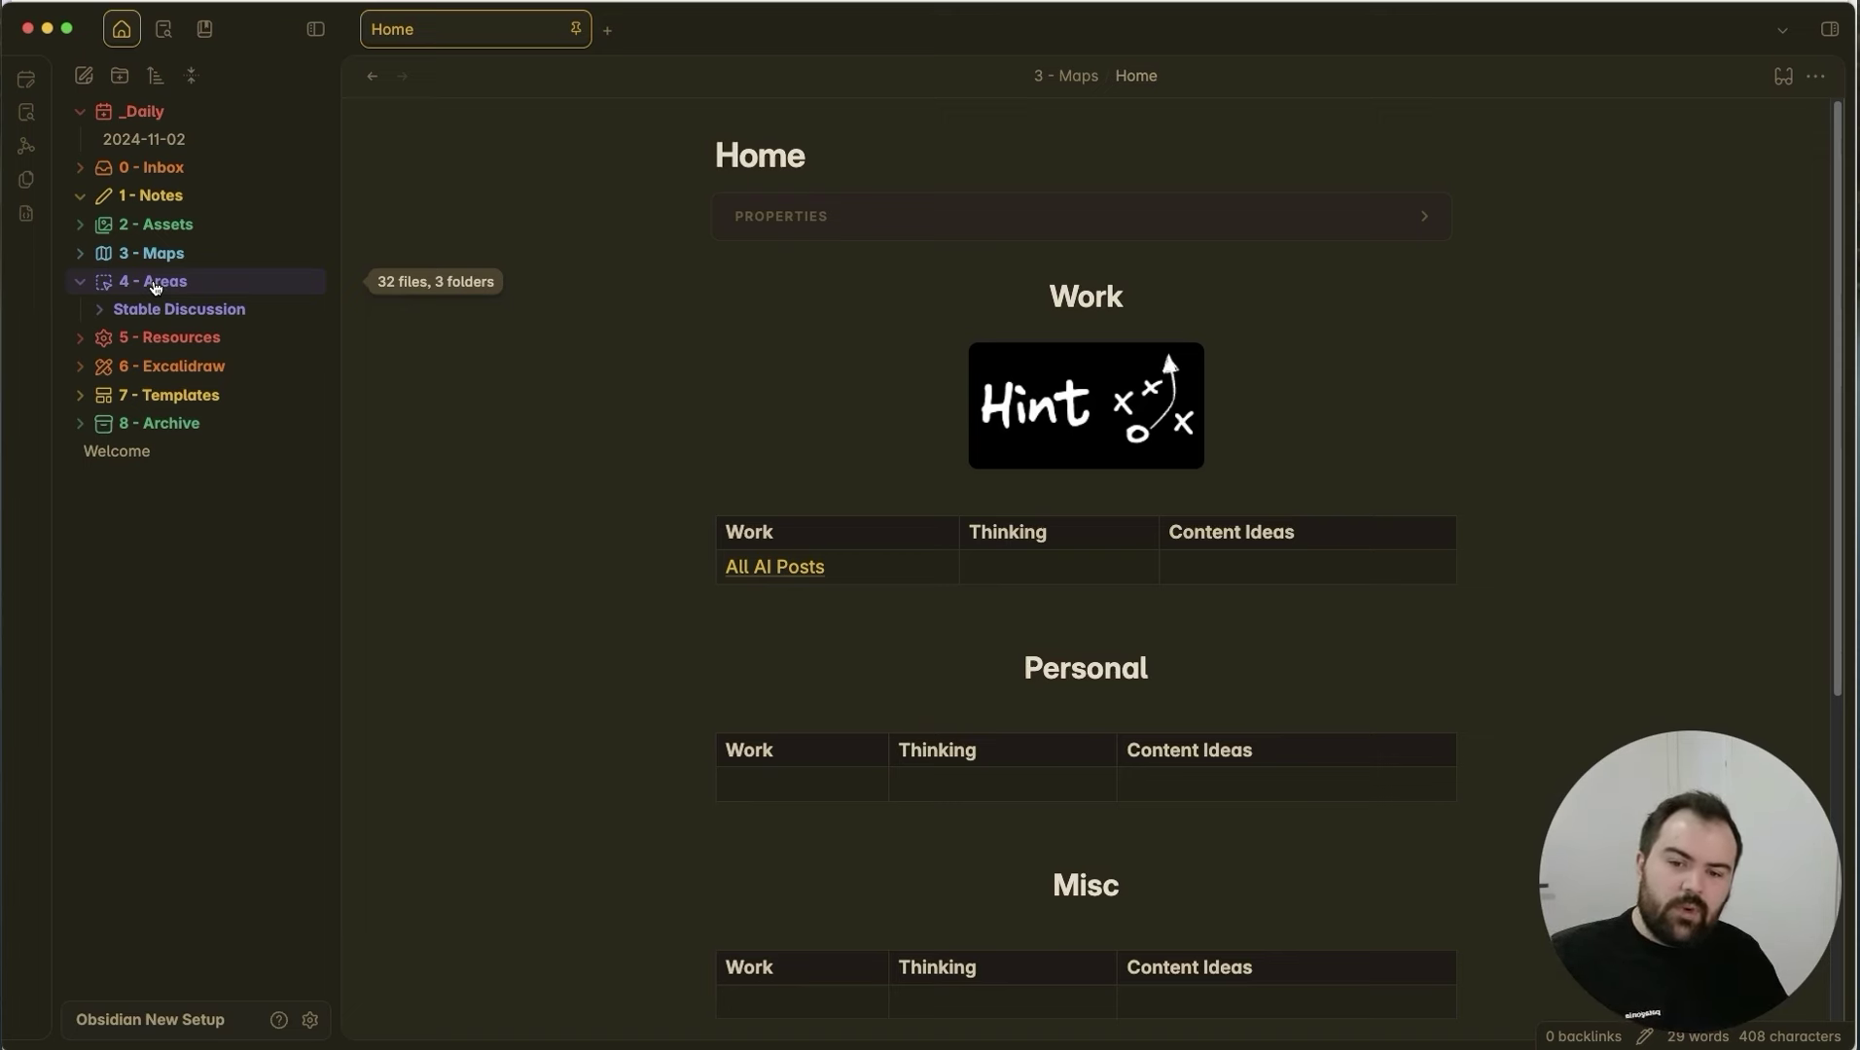
left_click(156, 288)
left_click(161, 321)
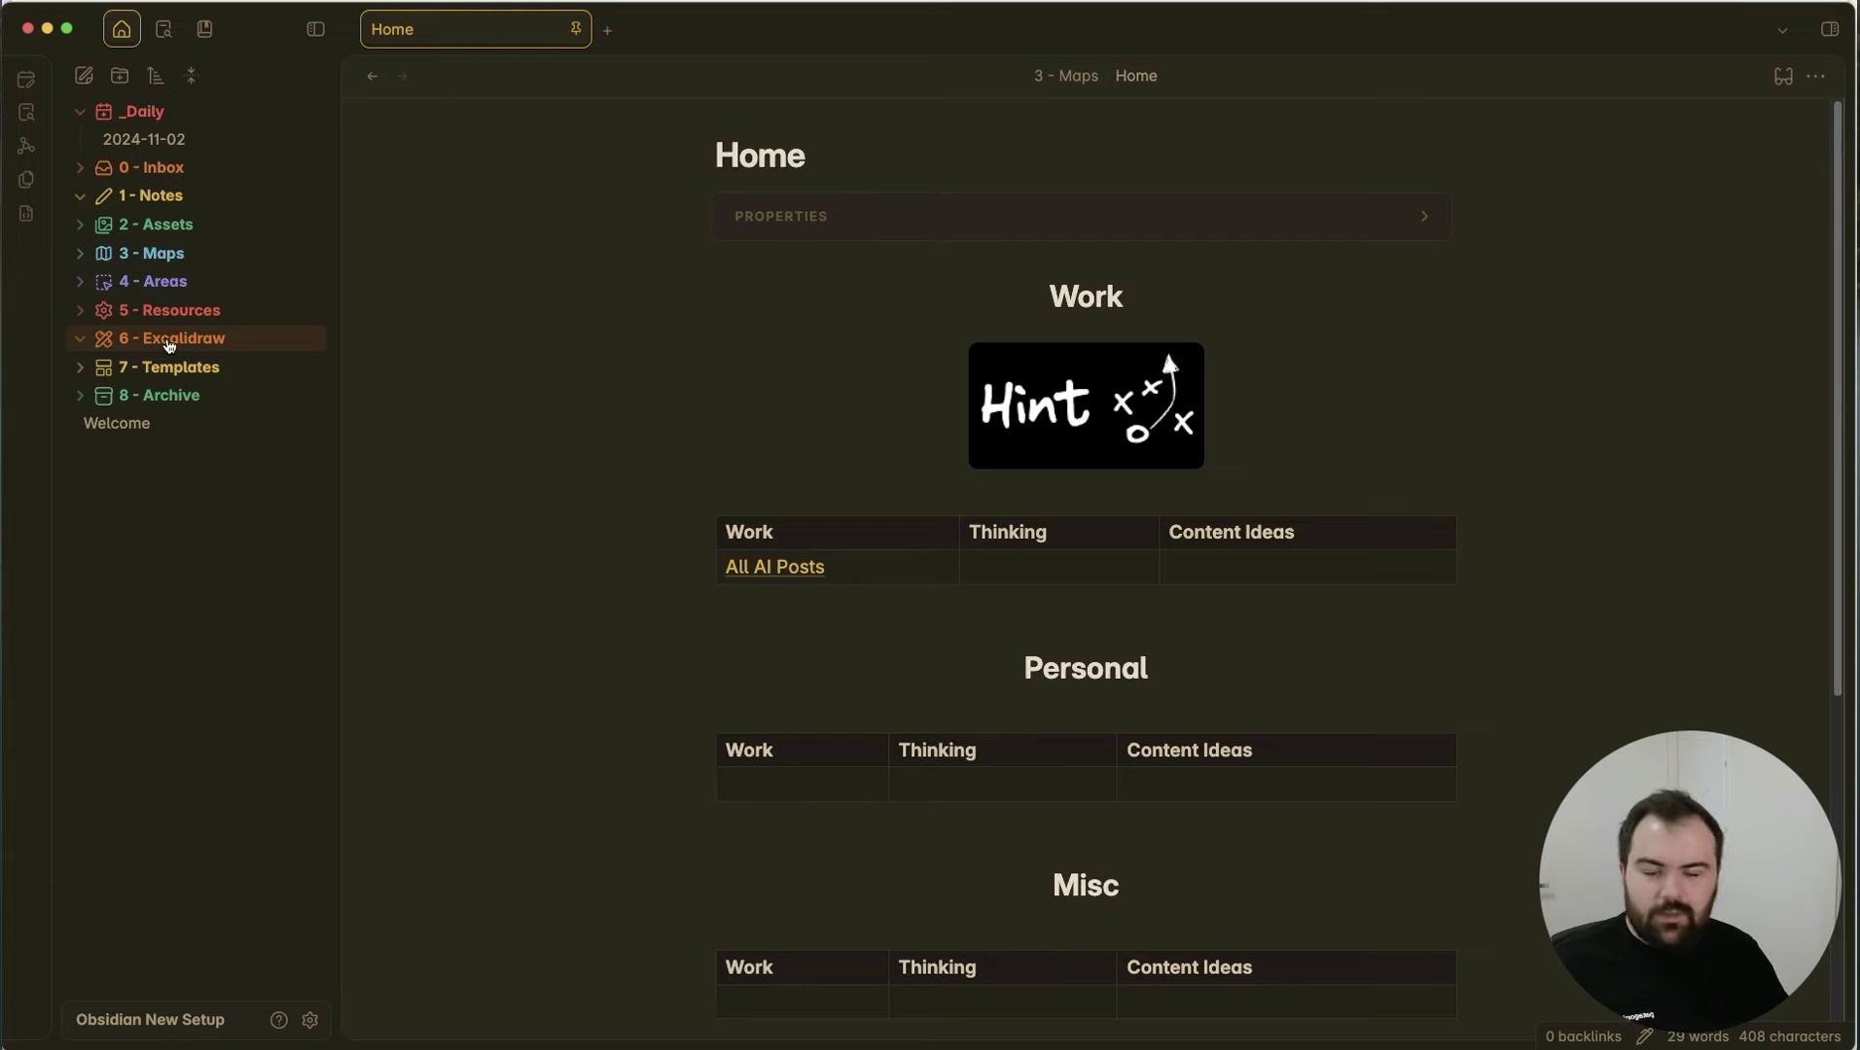
Review the Excalidraw plugin's experimental AI settings, close the settings and create a new Excalidraw drawing.
left_click(310, 1020)
left_click(428, 926)
scroll(942, 577, "down", 5)
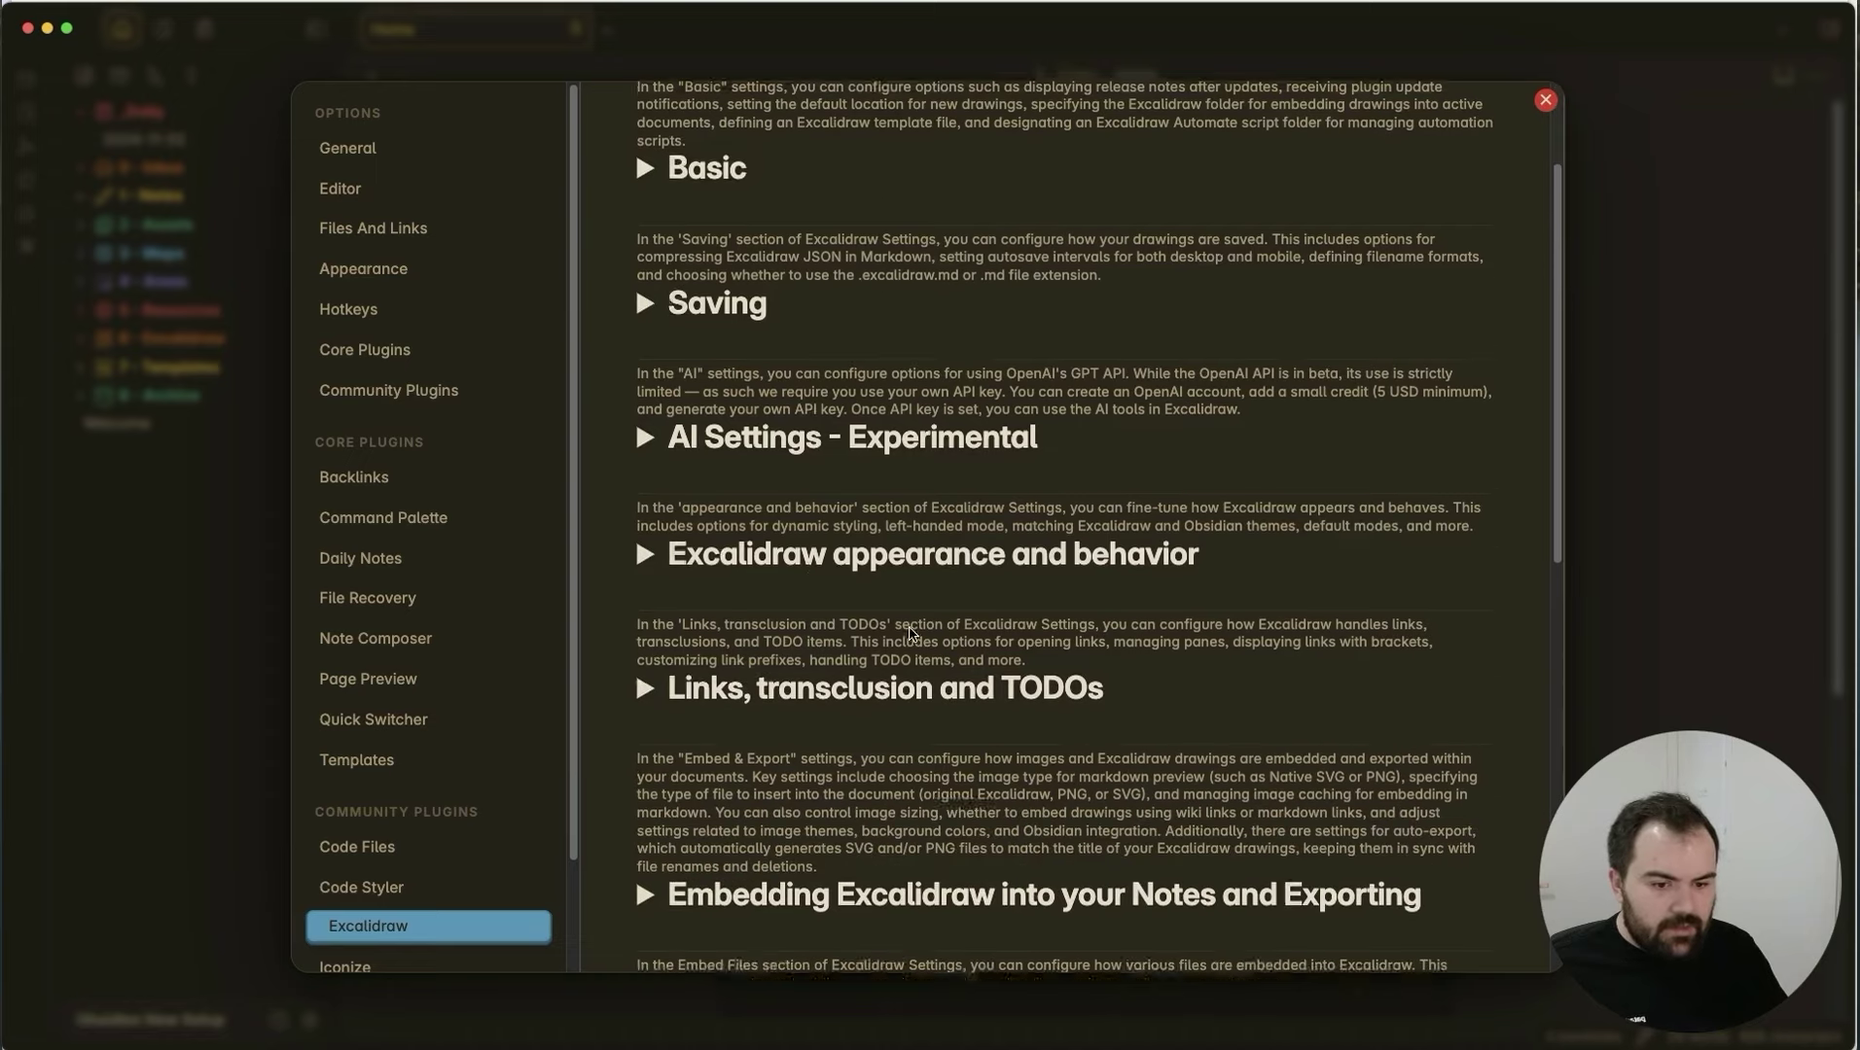
left_click(767, 381)
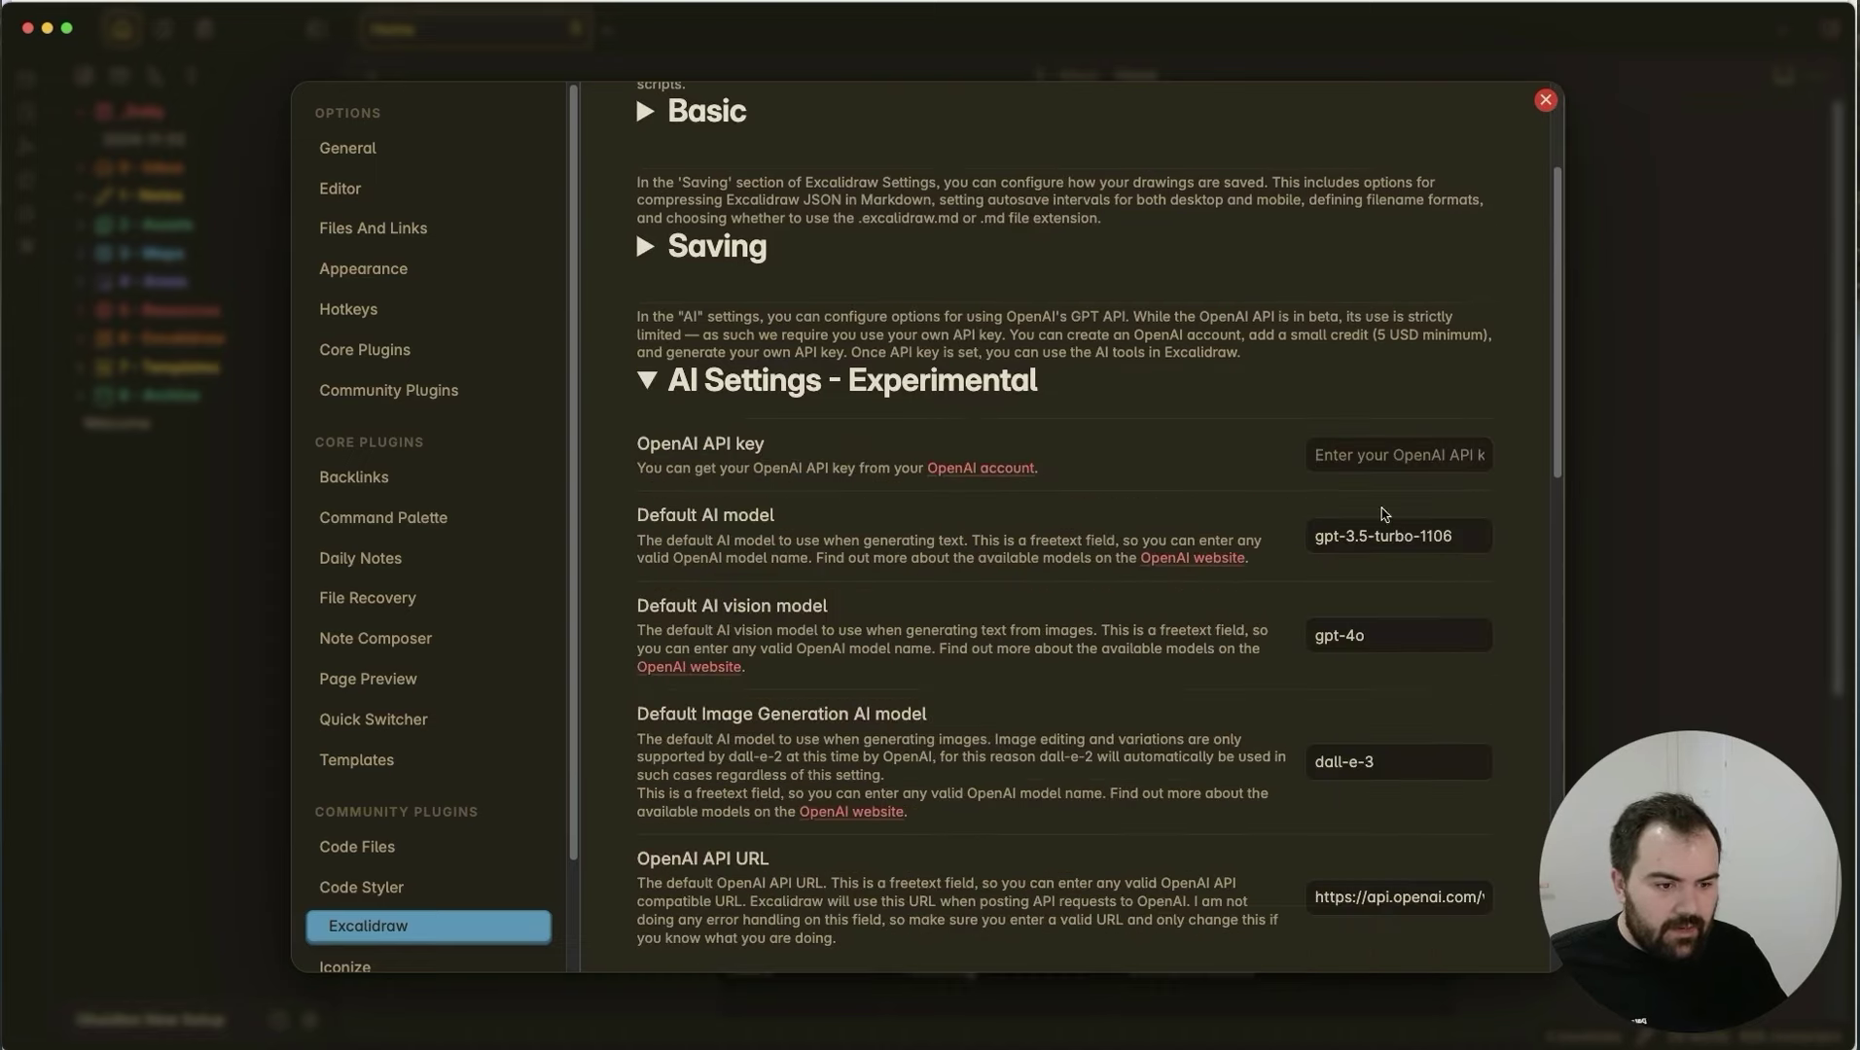
scroll(1385, 515, "down", 5)
scroll(1325, 259, "up", 4)
key("Escape")
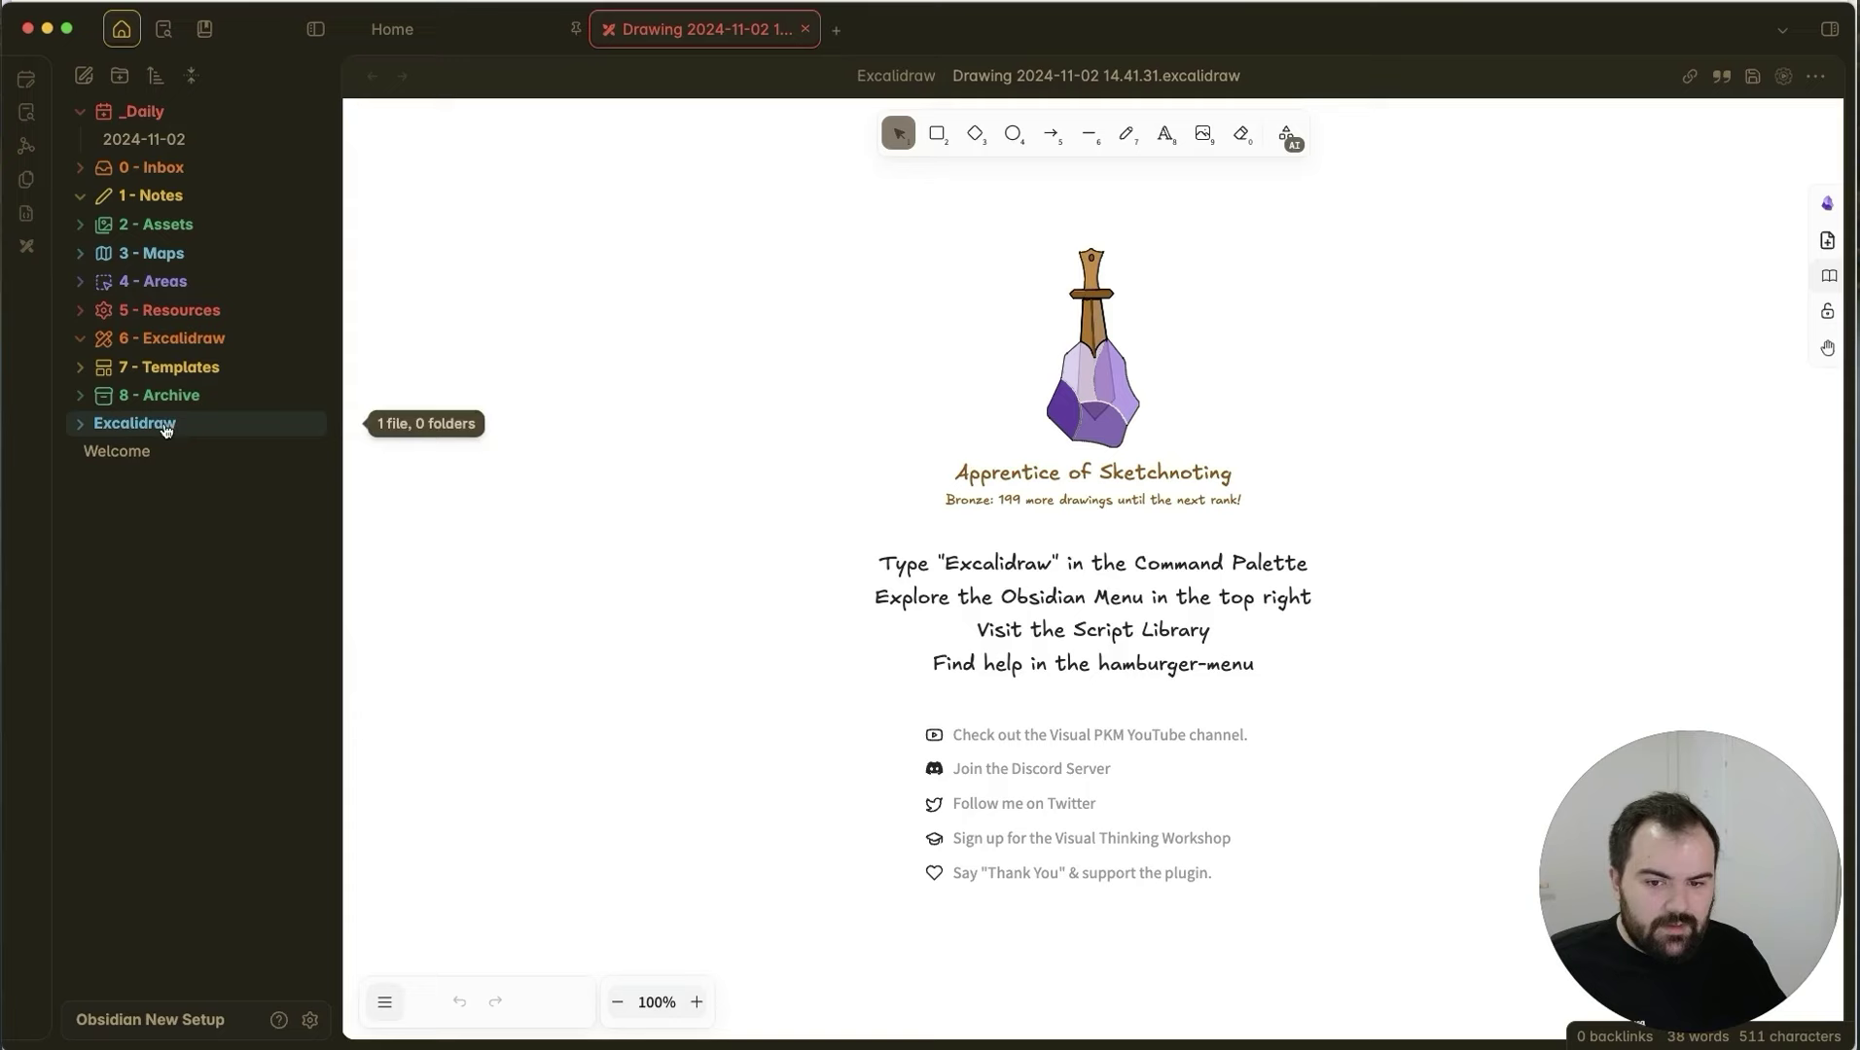
Open the Excalidraw folder value in the plugin's Basic settings for editing.
left_click(310, 1021)
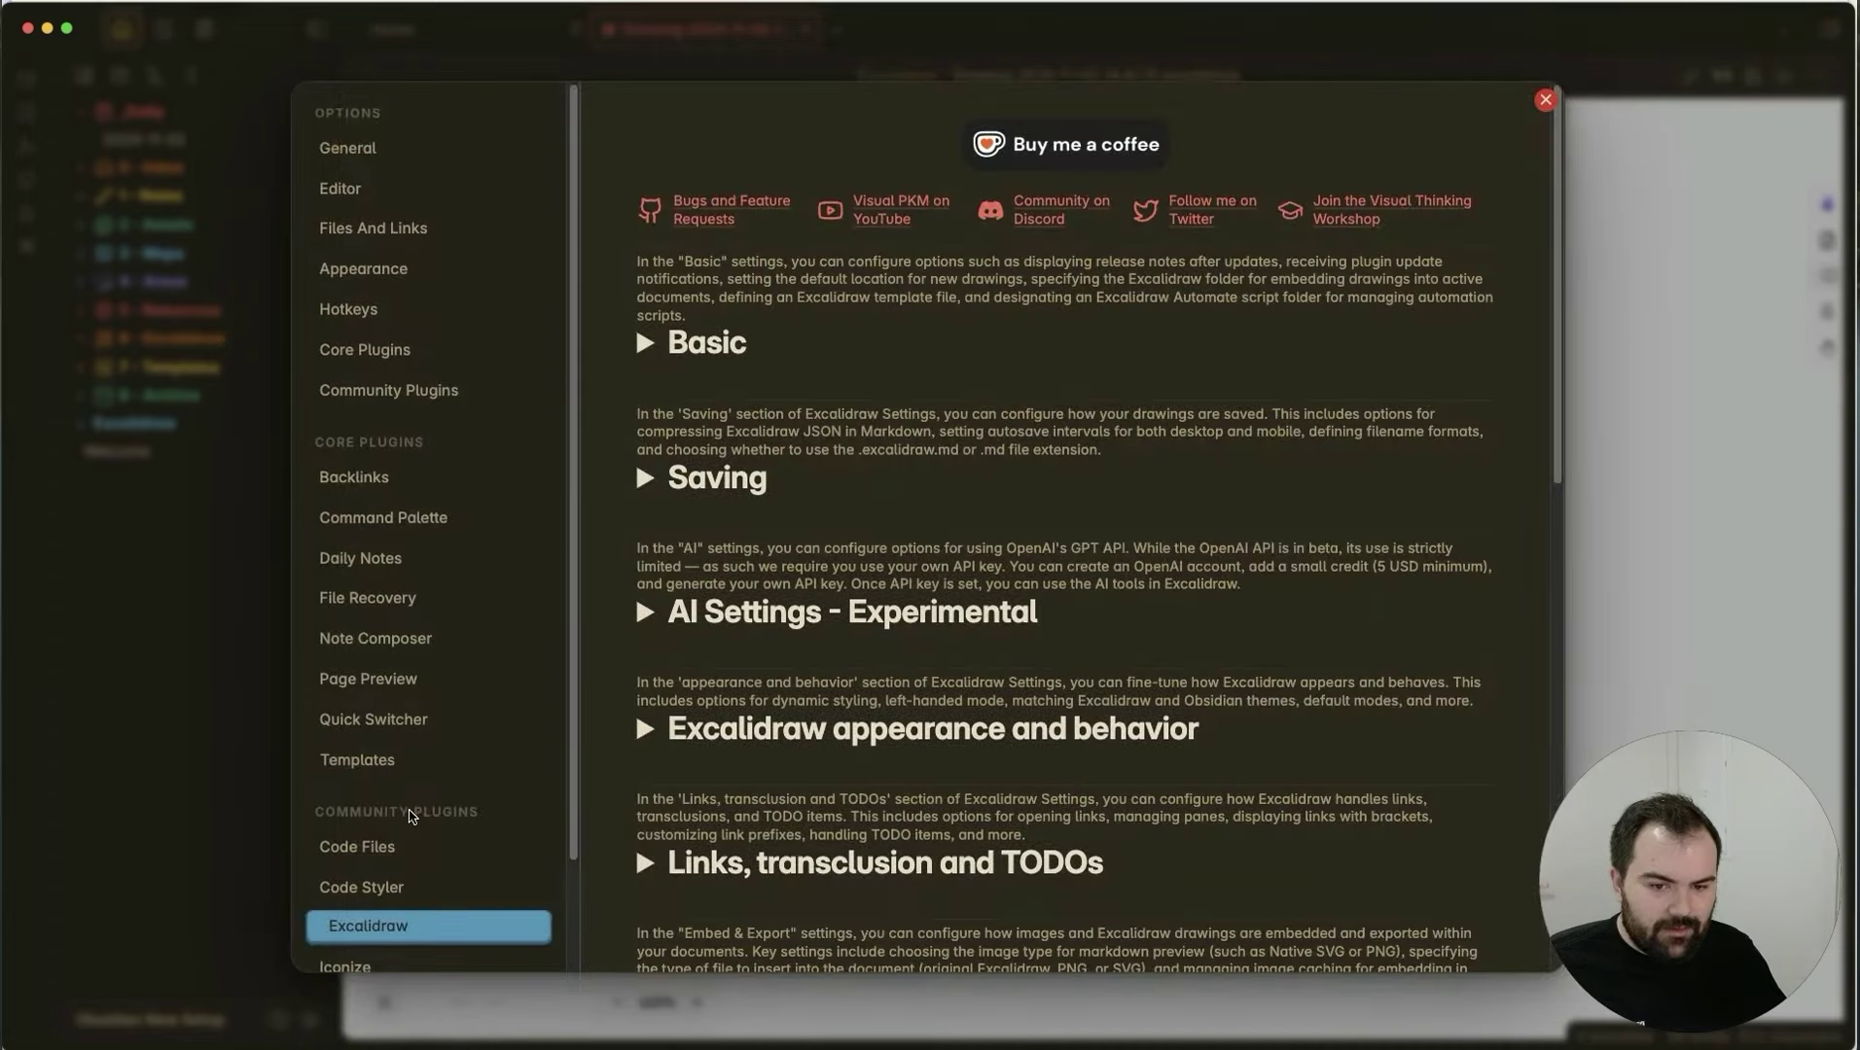
scroll(382, 827, "down", 2)
left_click(704, 342)
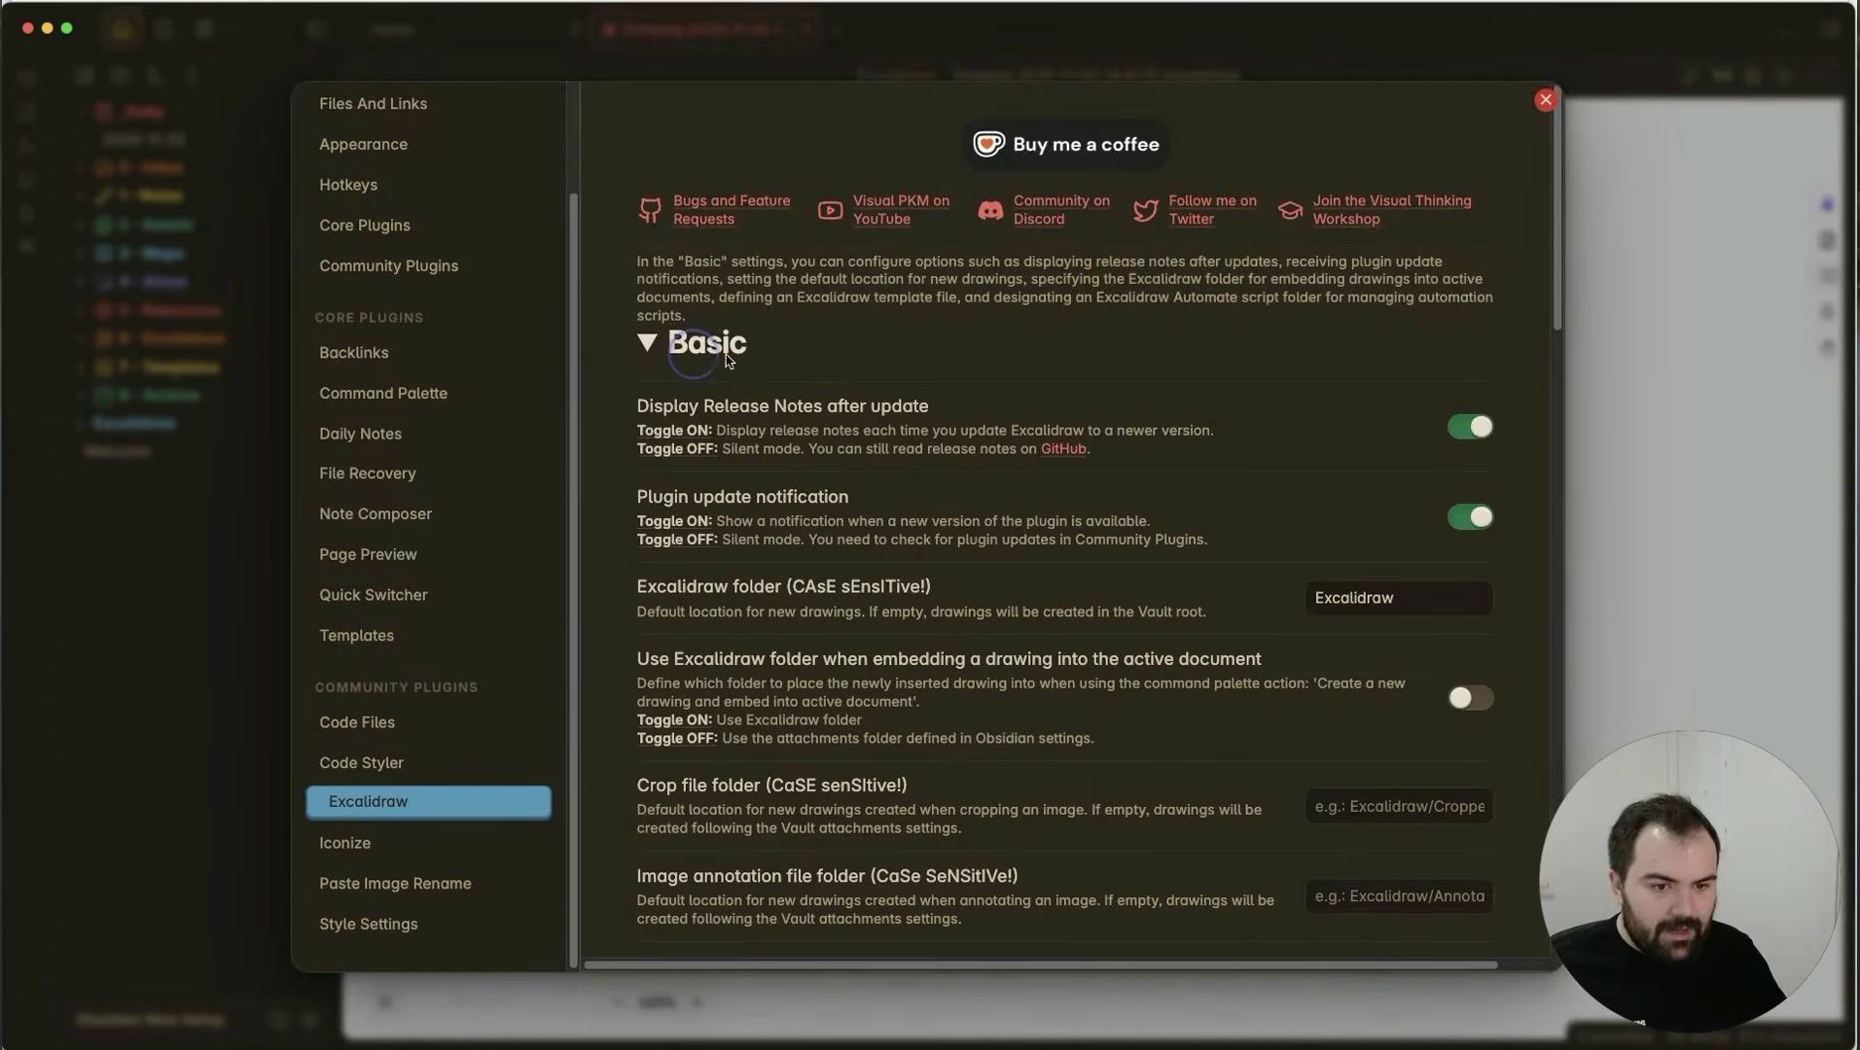
left_click(1371, 590)
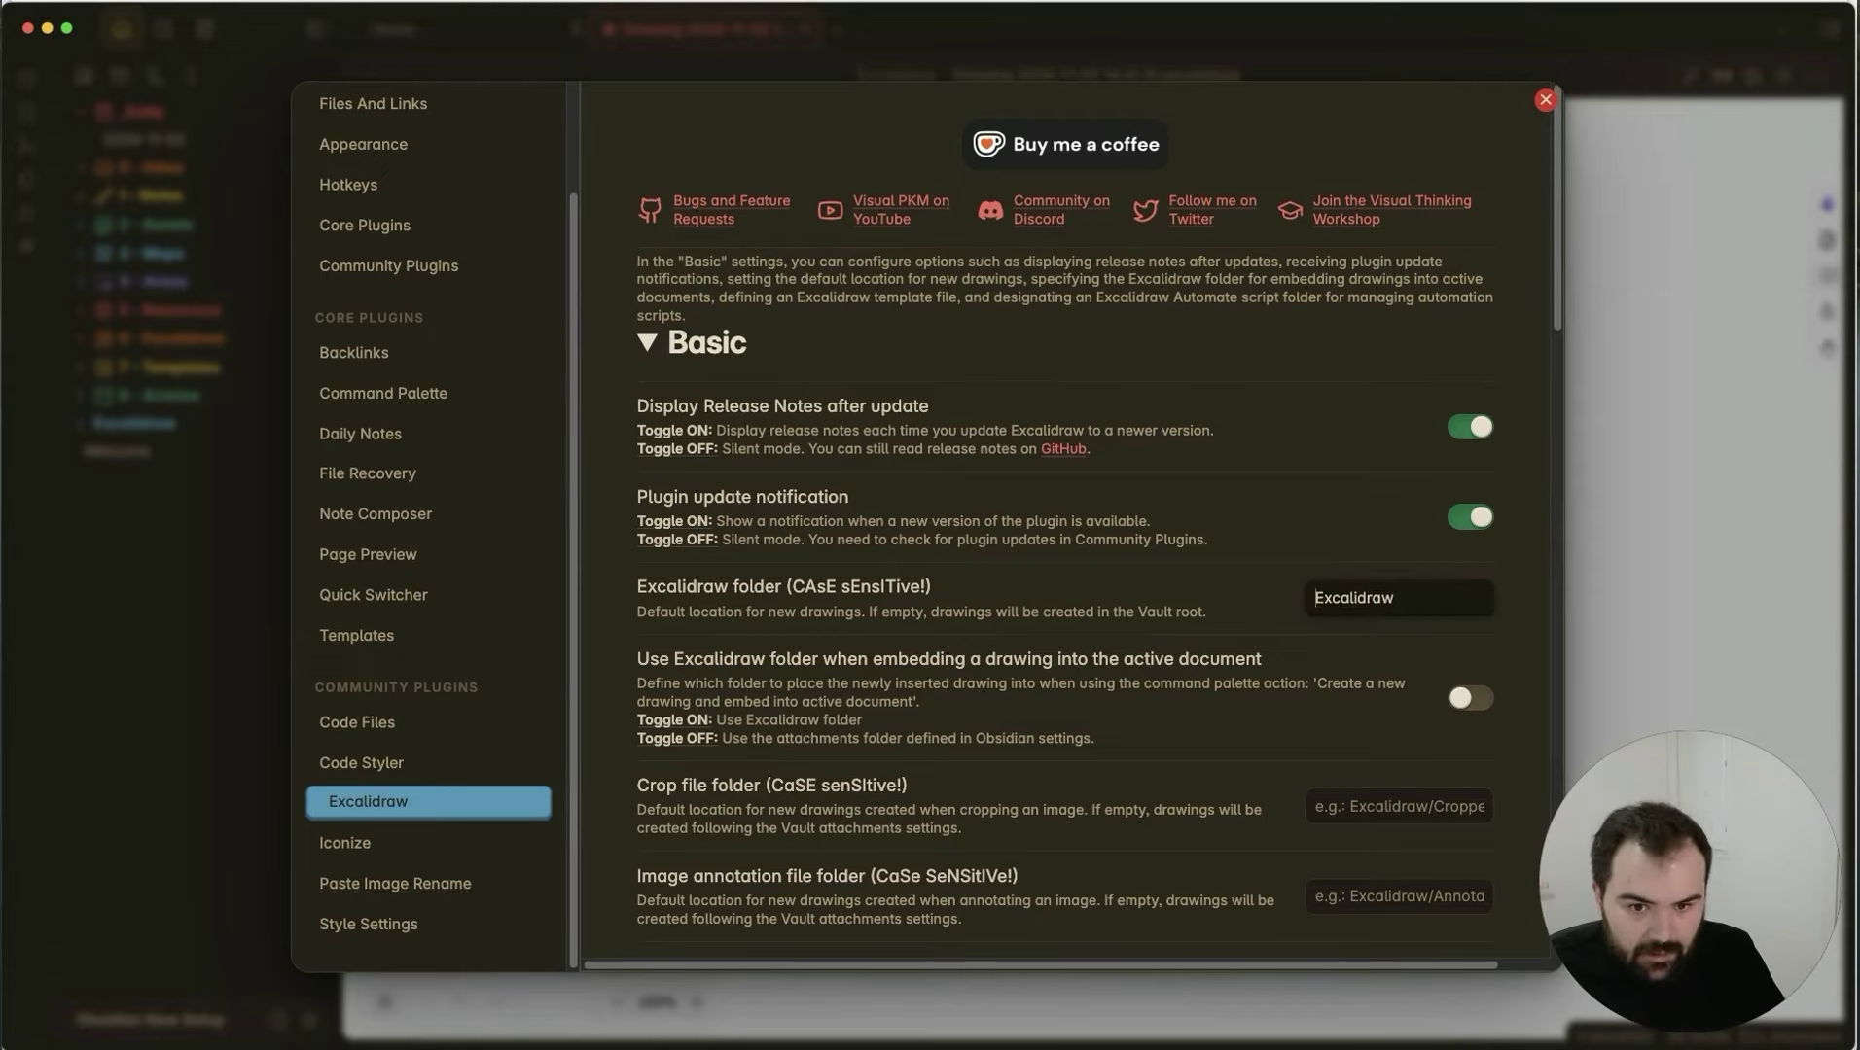
Set the Excalidraw plugin's default drawing folder to 6 - Excalidraw and create a new dark-mode drawing in it.
key("Escape")
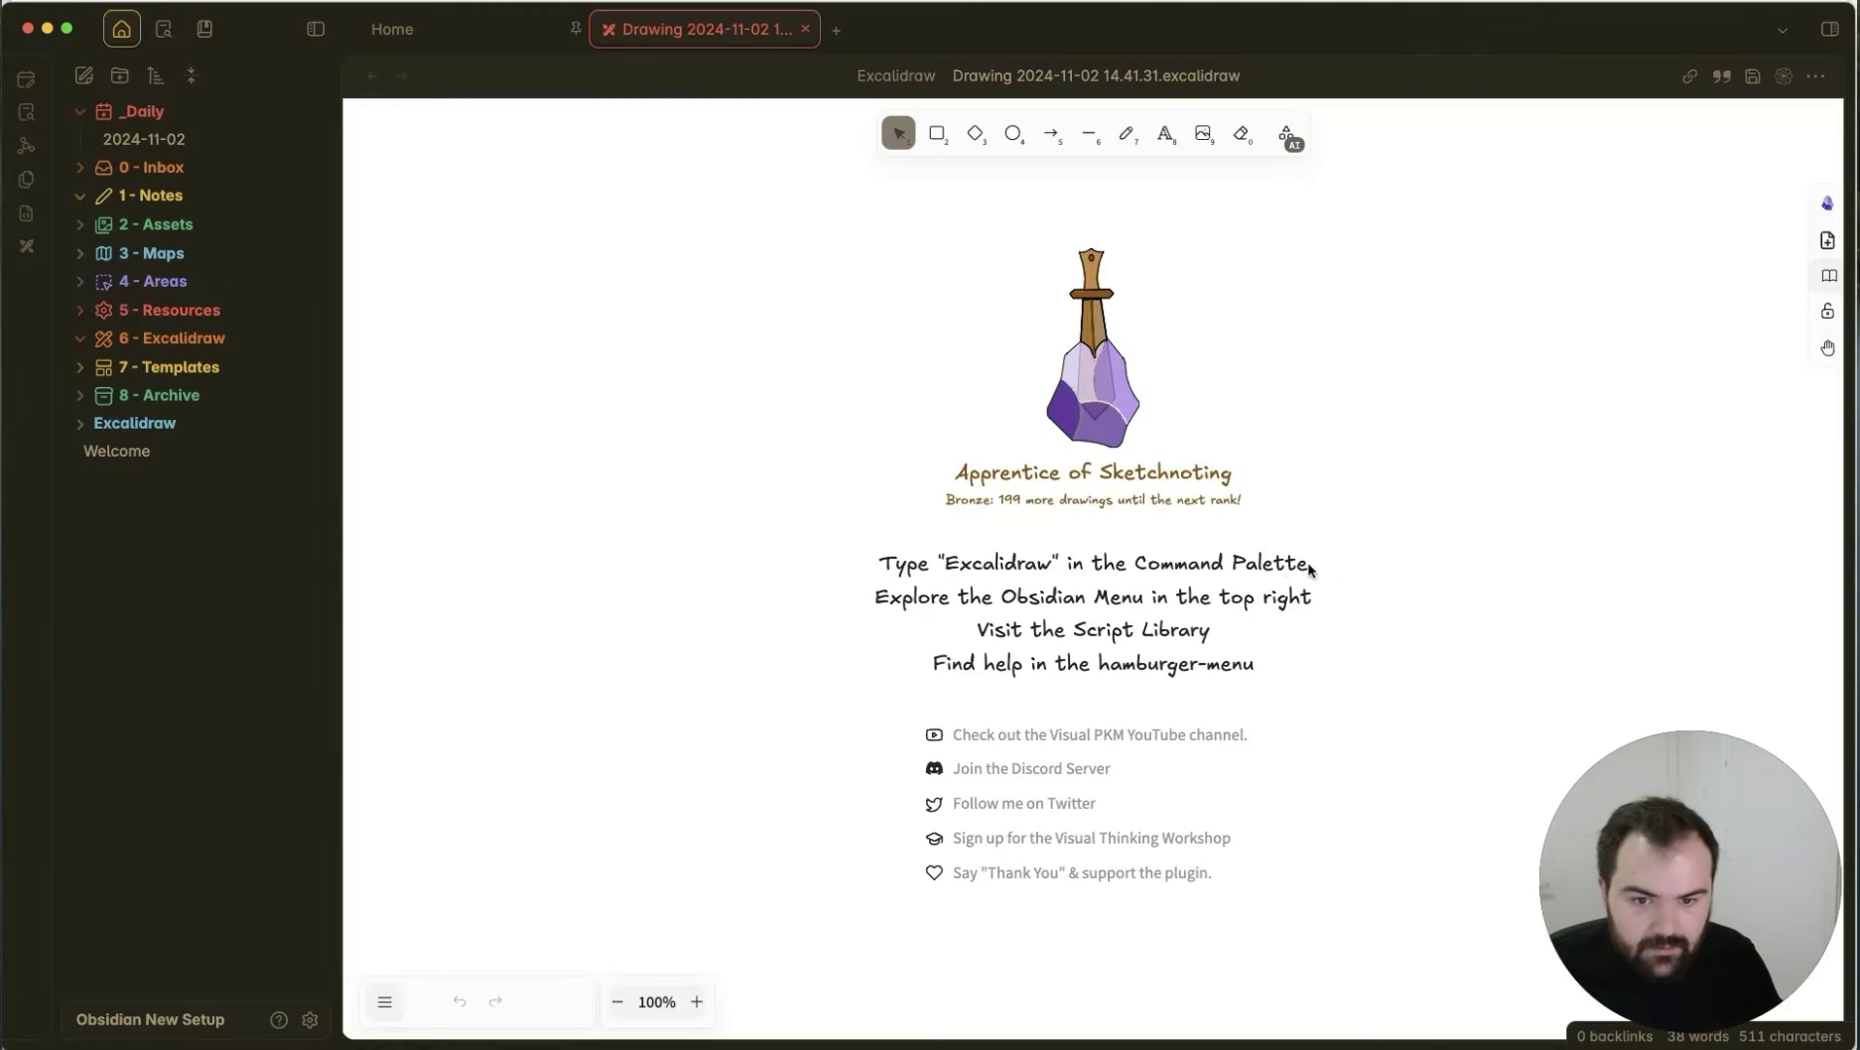
left_click(309, 1019)
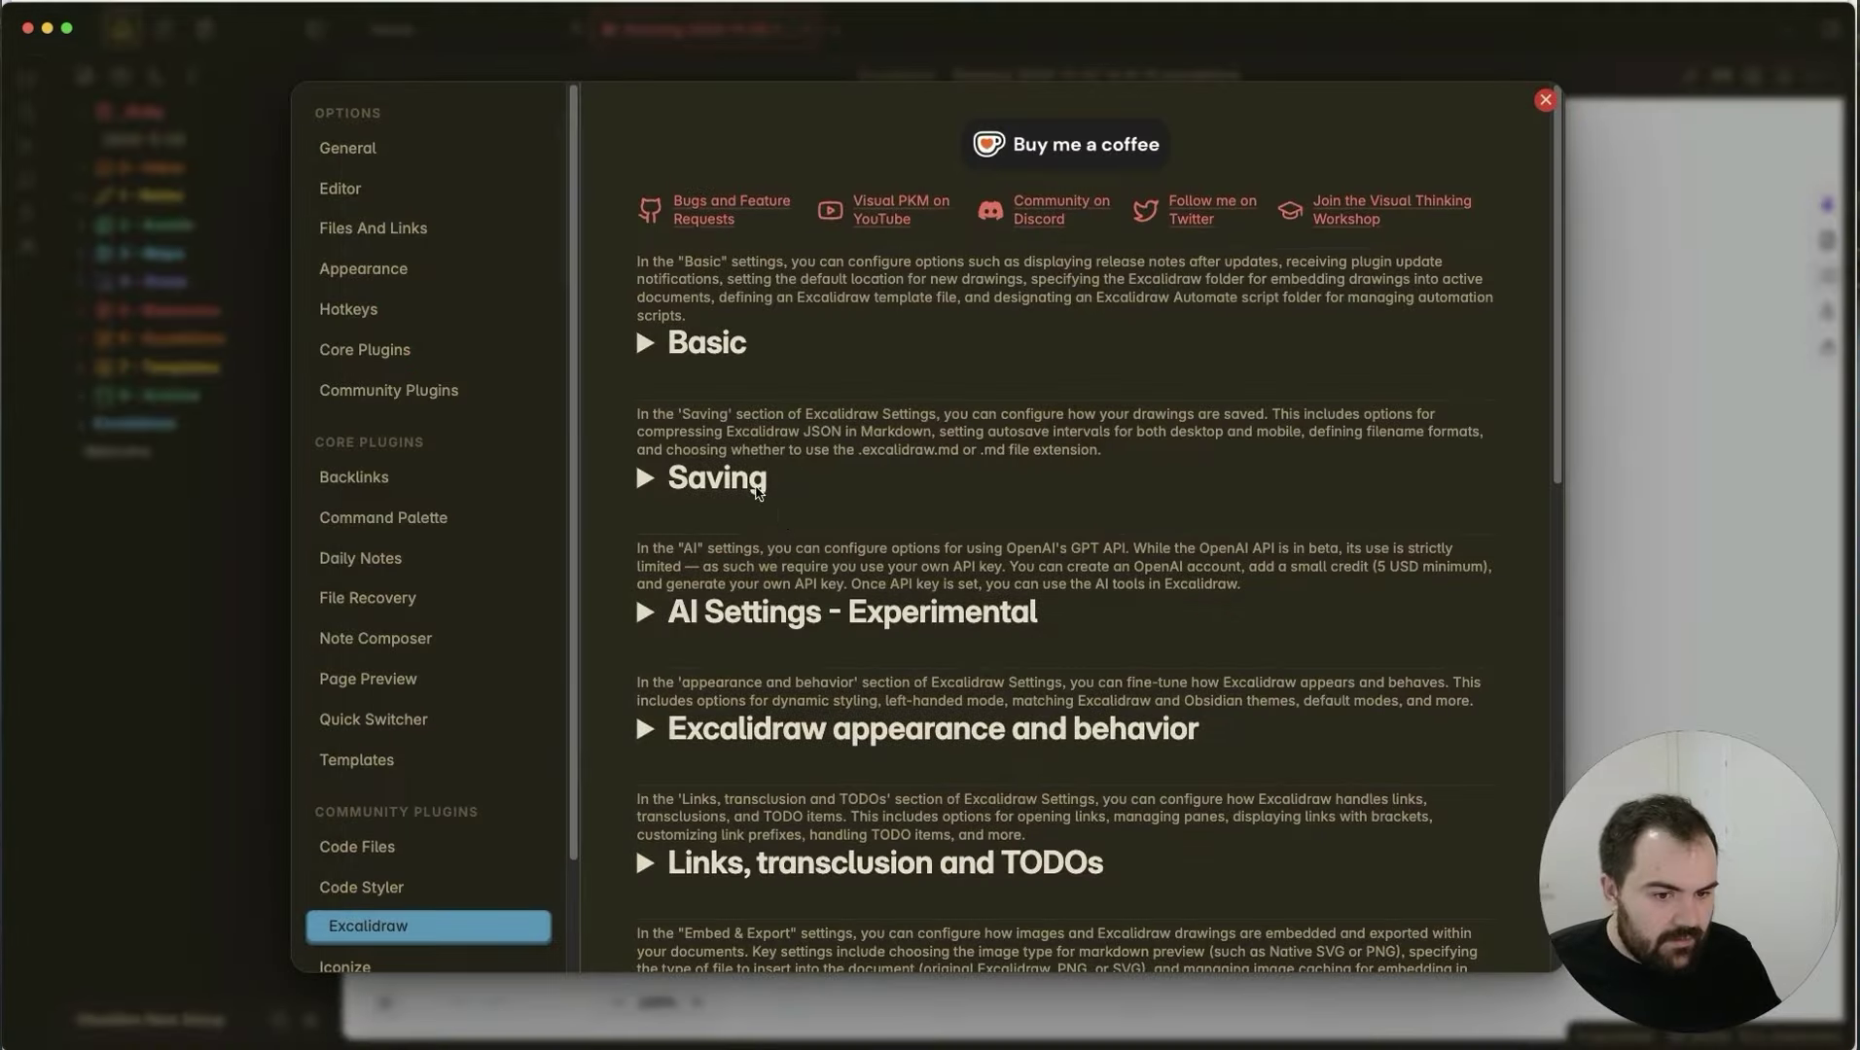
key("Escape")
Install the ExcaliAI script from the Excalidraw script library.
left_click(1826, 202)
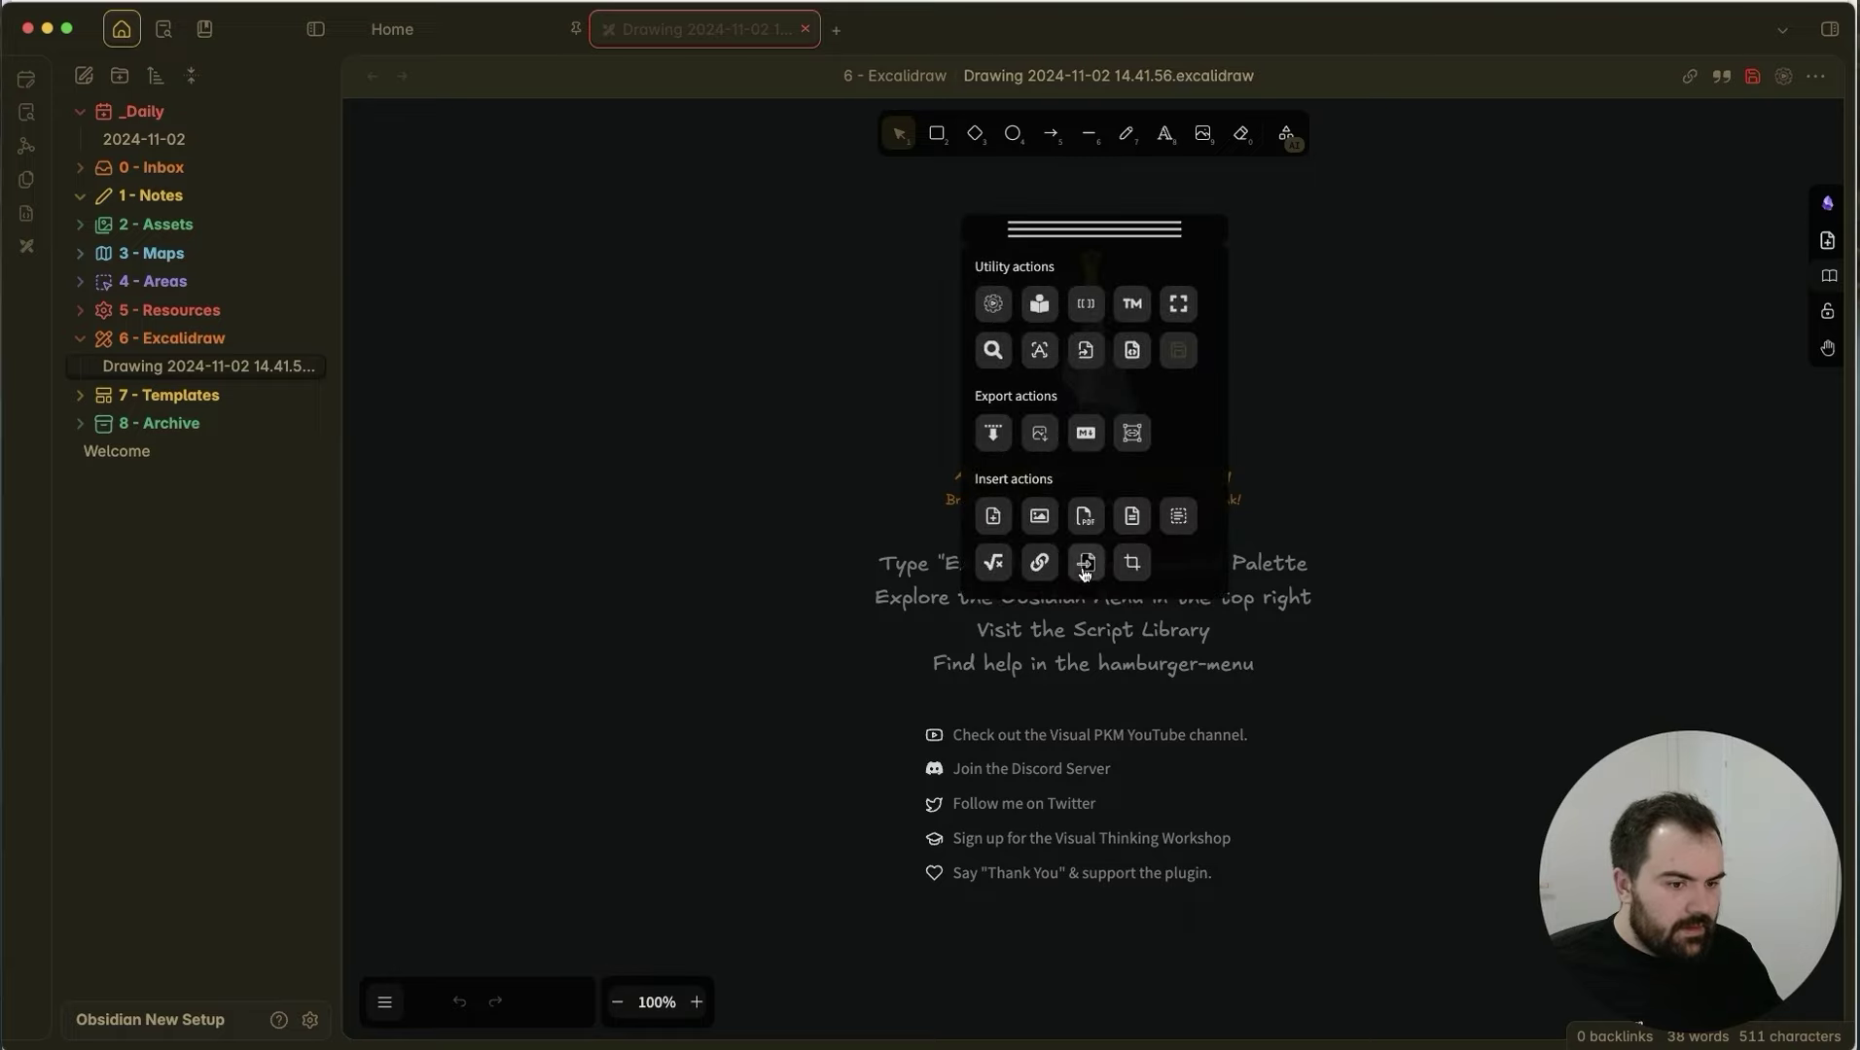
left_click(1010, 312)
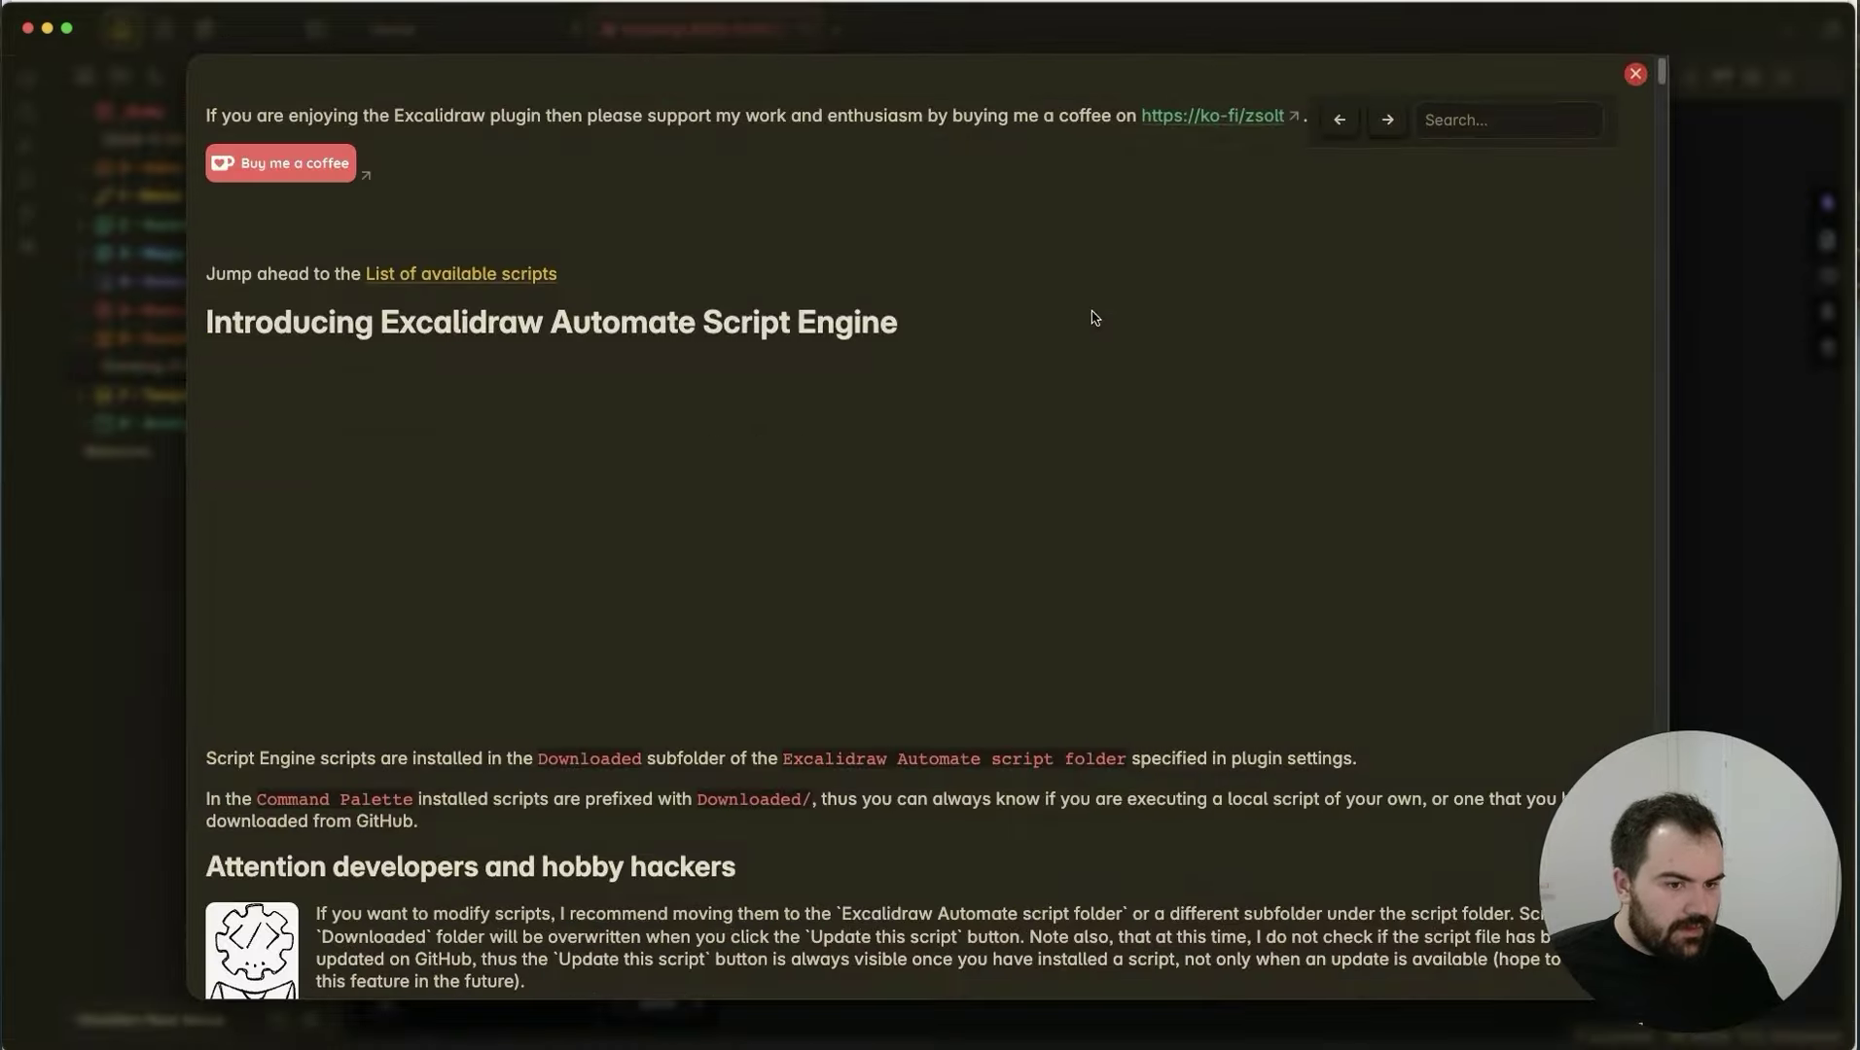
scroll(651, 535, "down", 5)
scroll(654, 546, "down", 10)
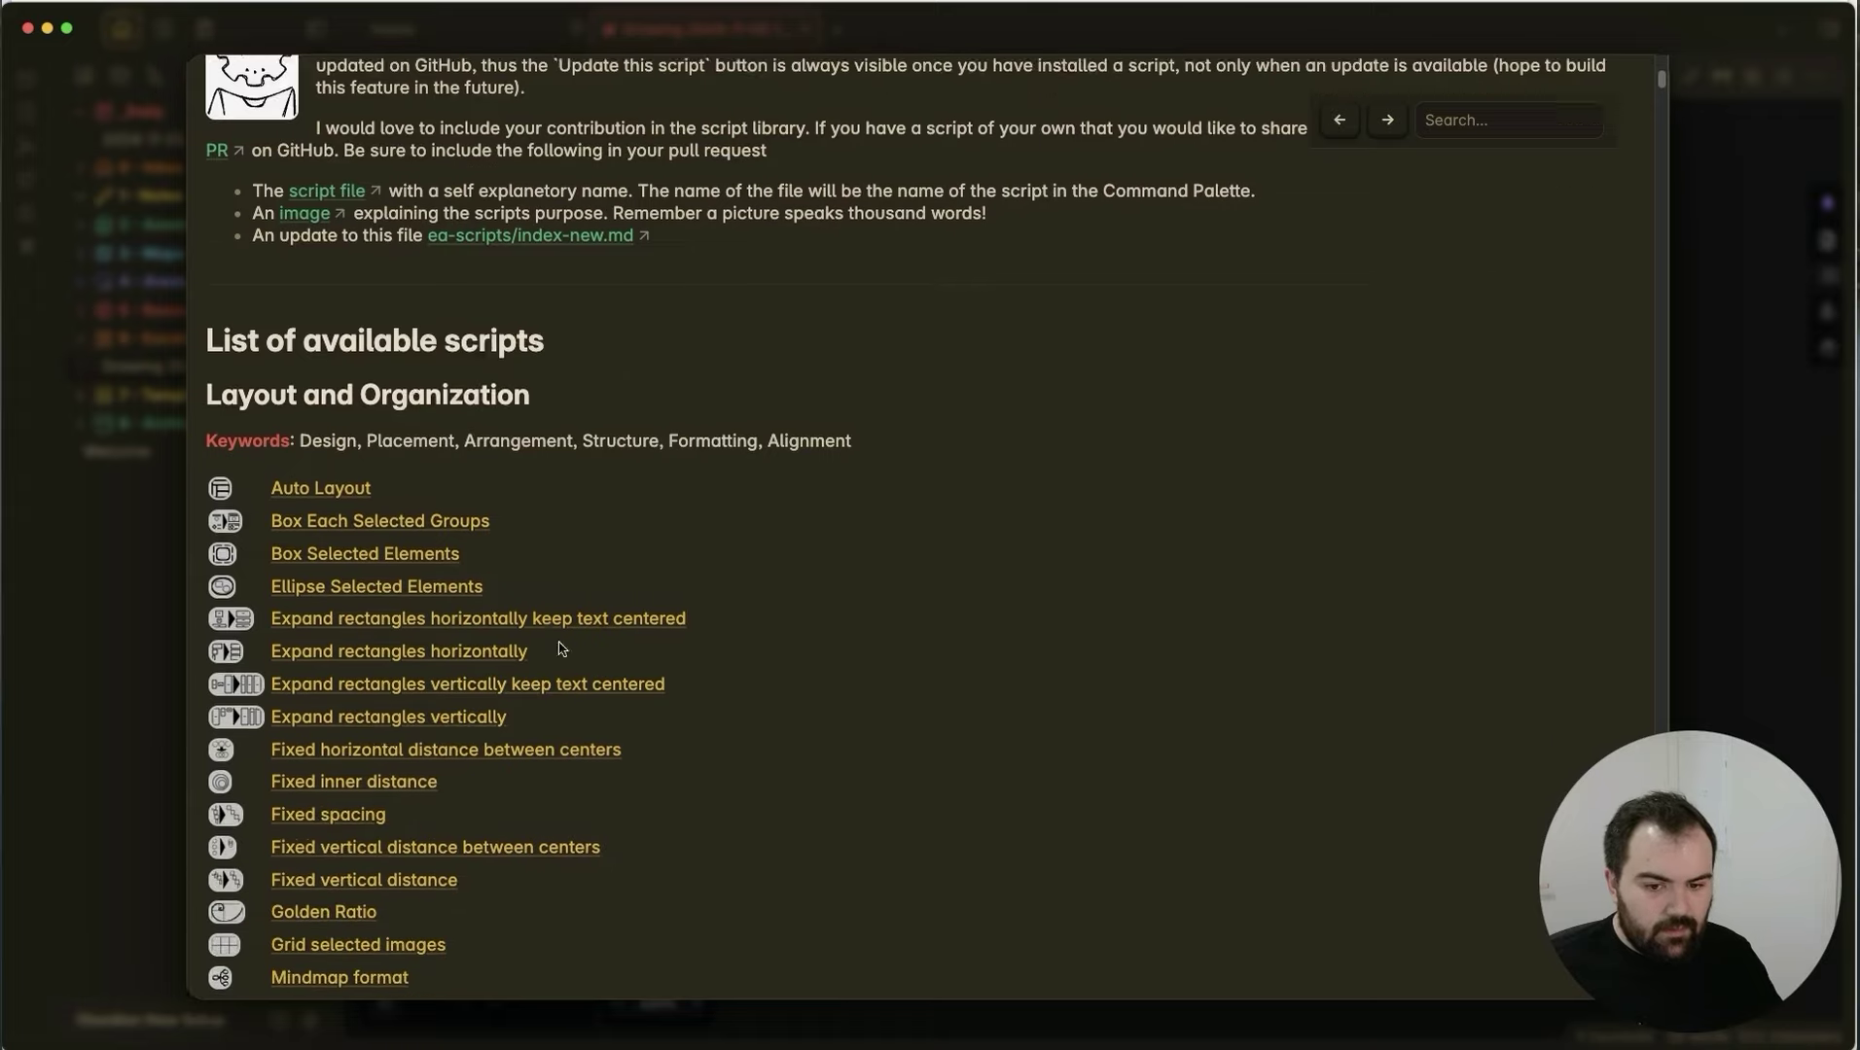
scroll(530, 678, "down", 10)
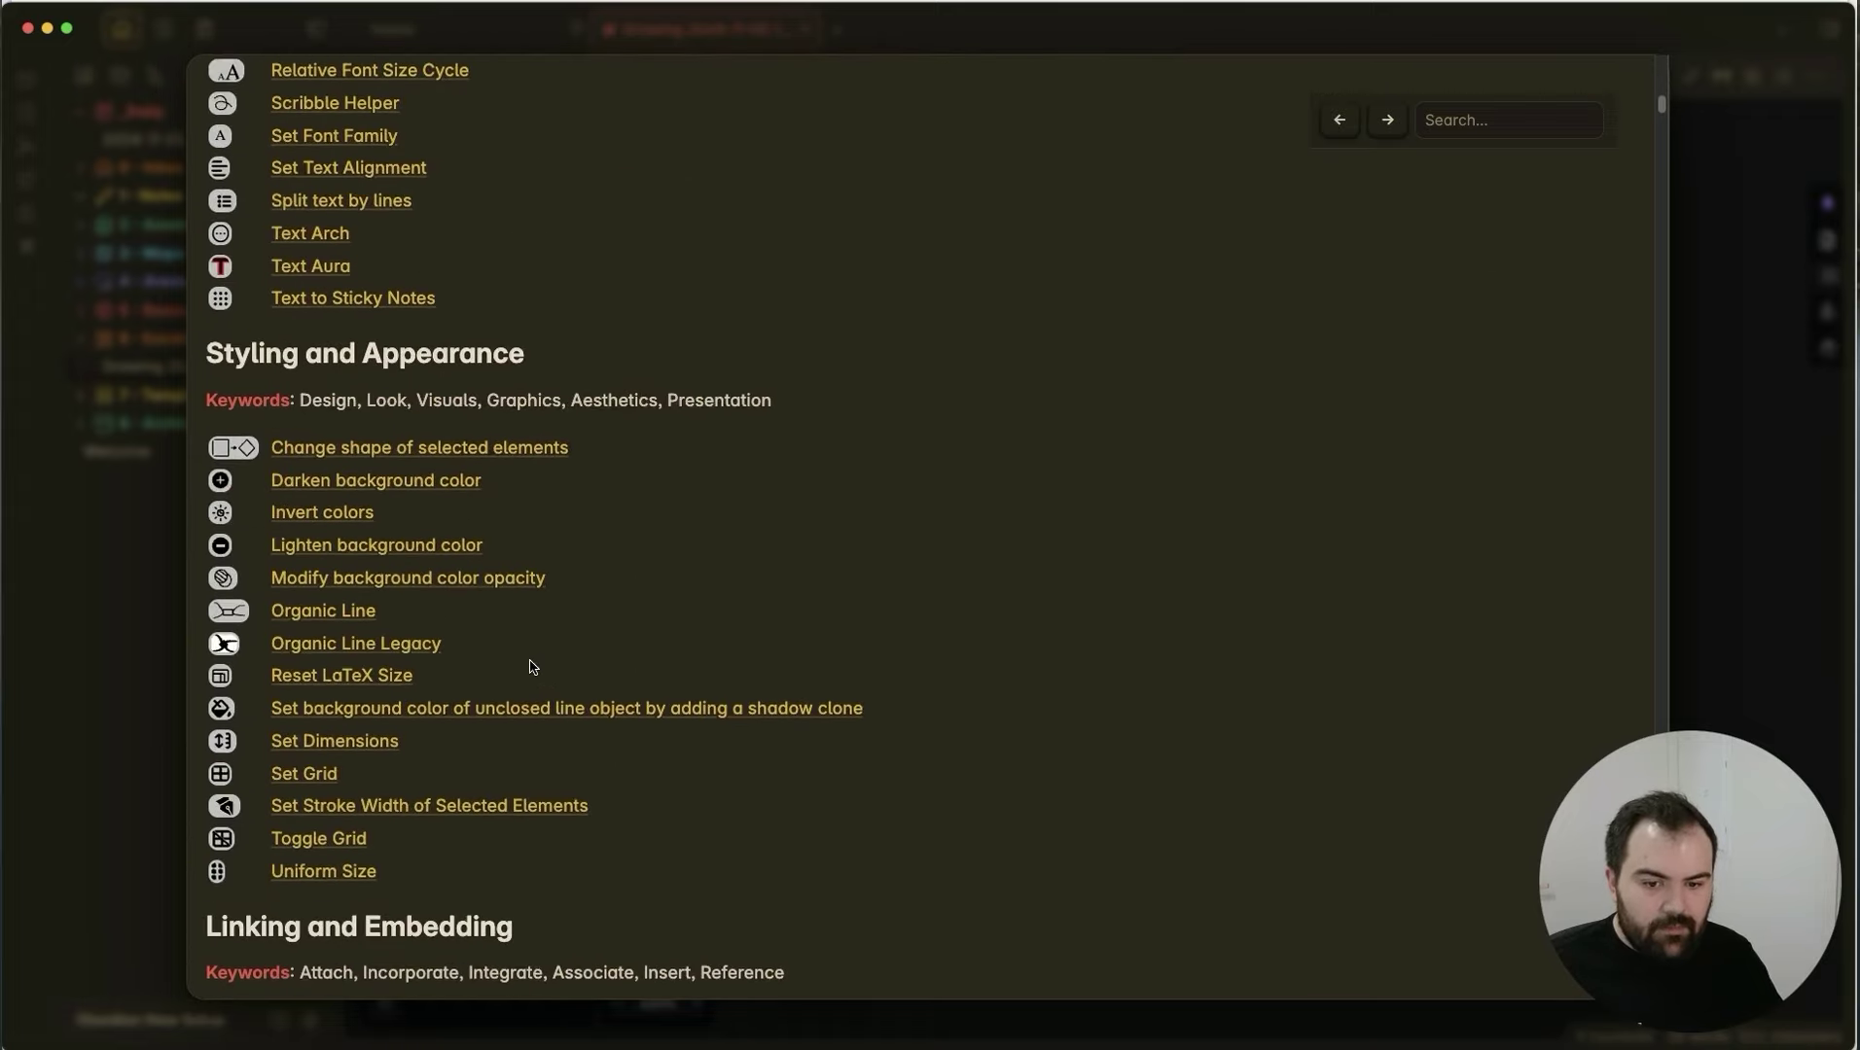
scroll(428, 418, "up", 2)
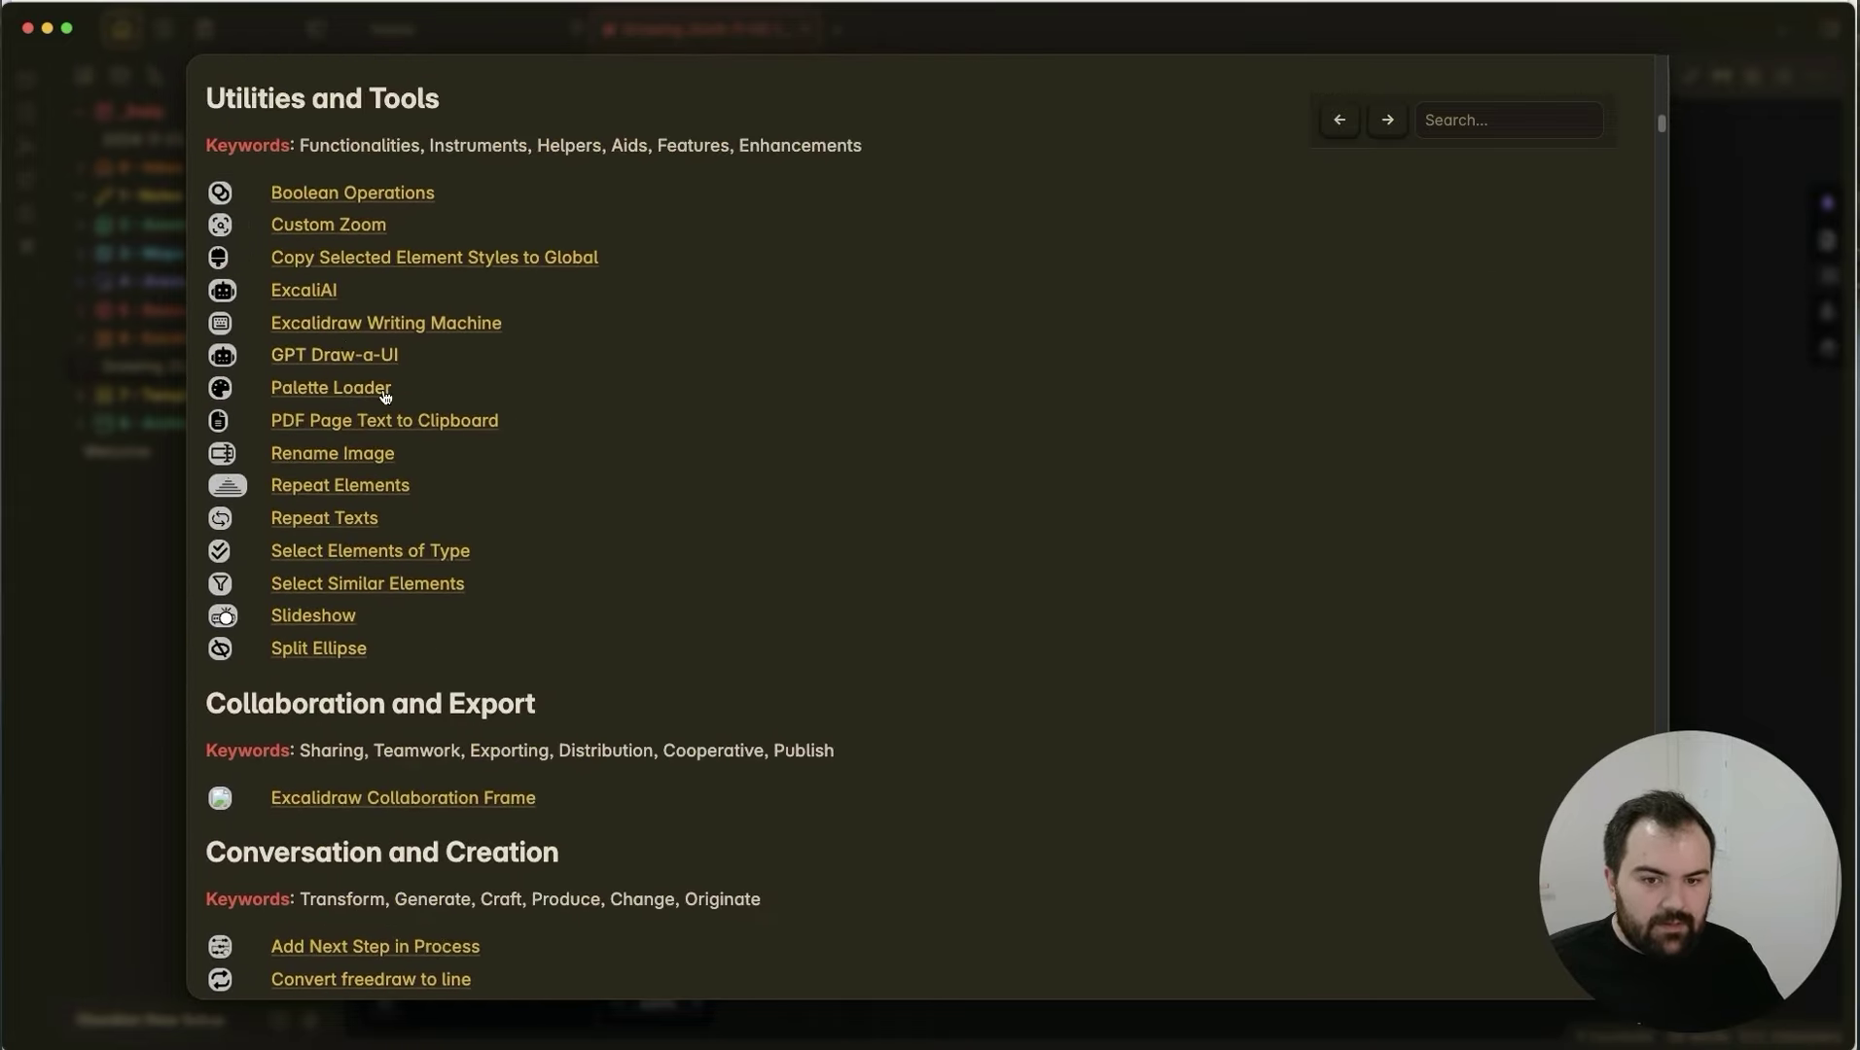
left_click(316, 292)
left_click(314, 132)
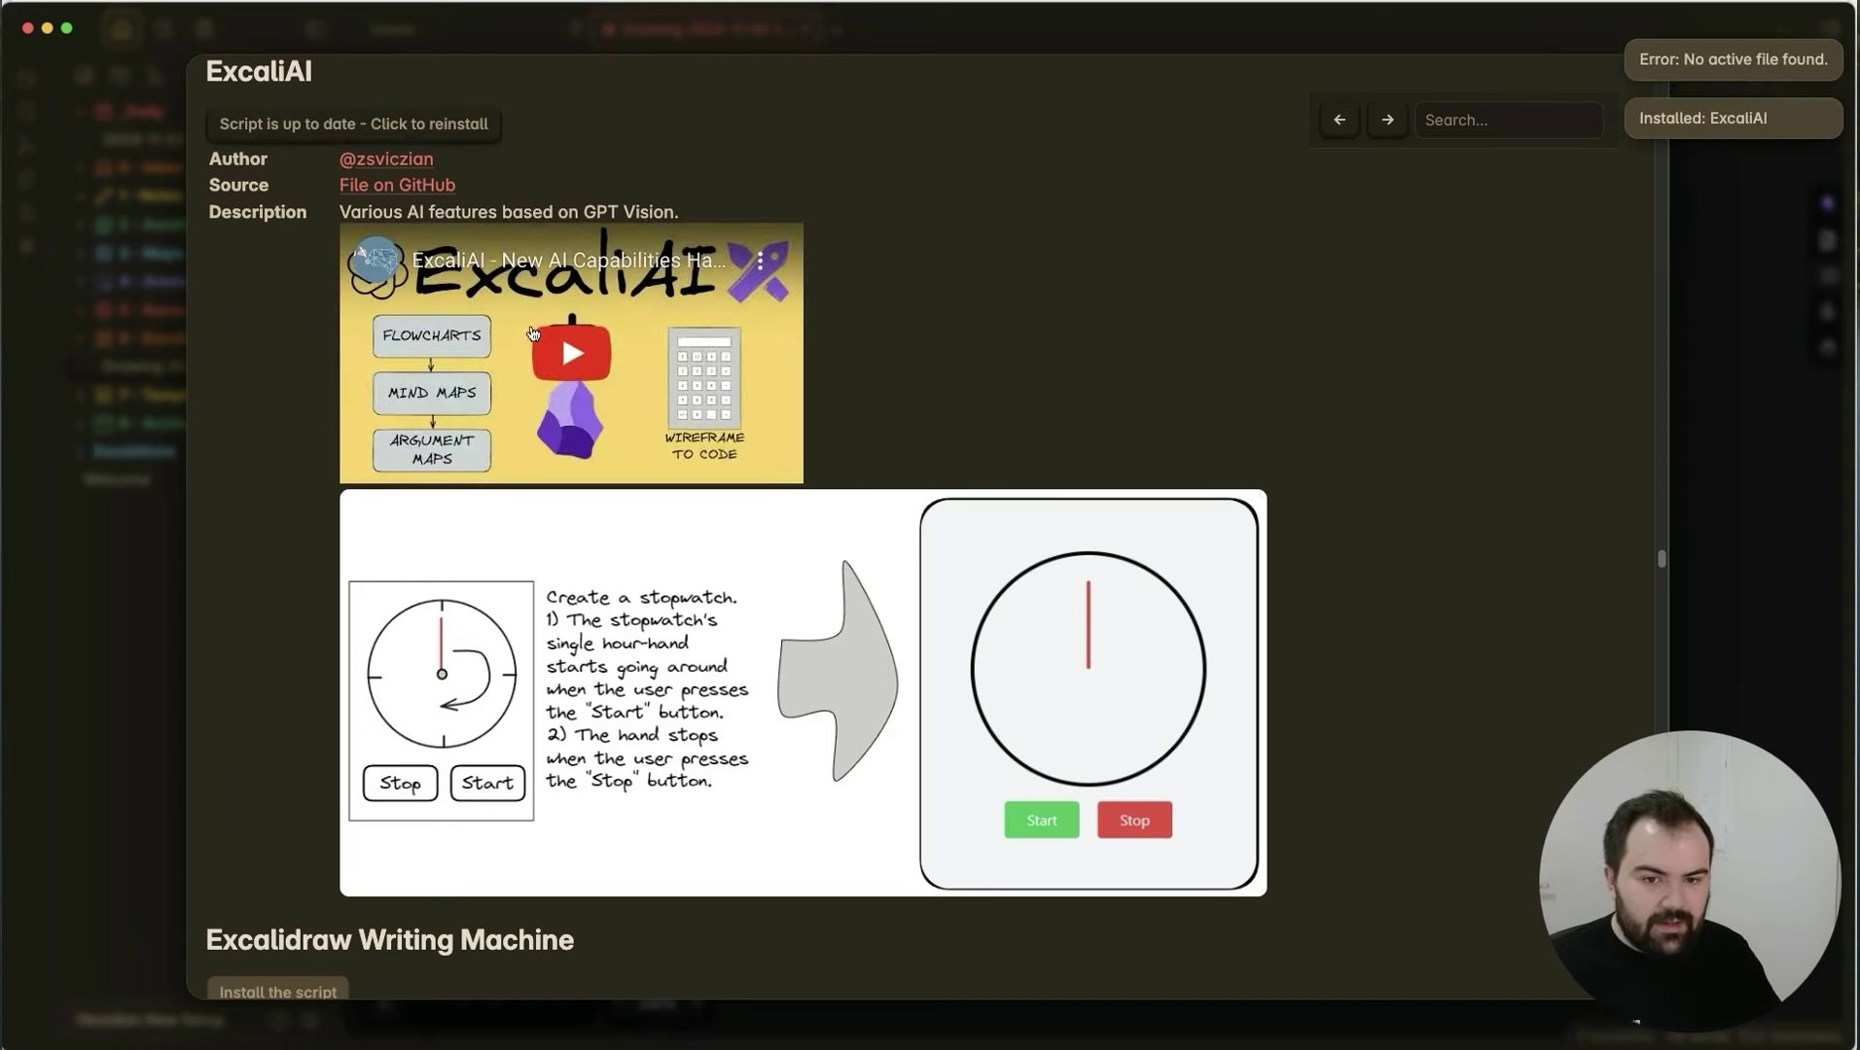
Set the Excalidraw Automate script folder to Scripts inside 6 - Excalidraw in the plugin's basic settings.
left_click(1741, 305)
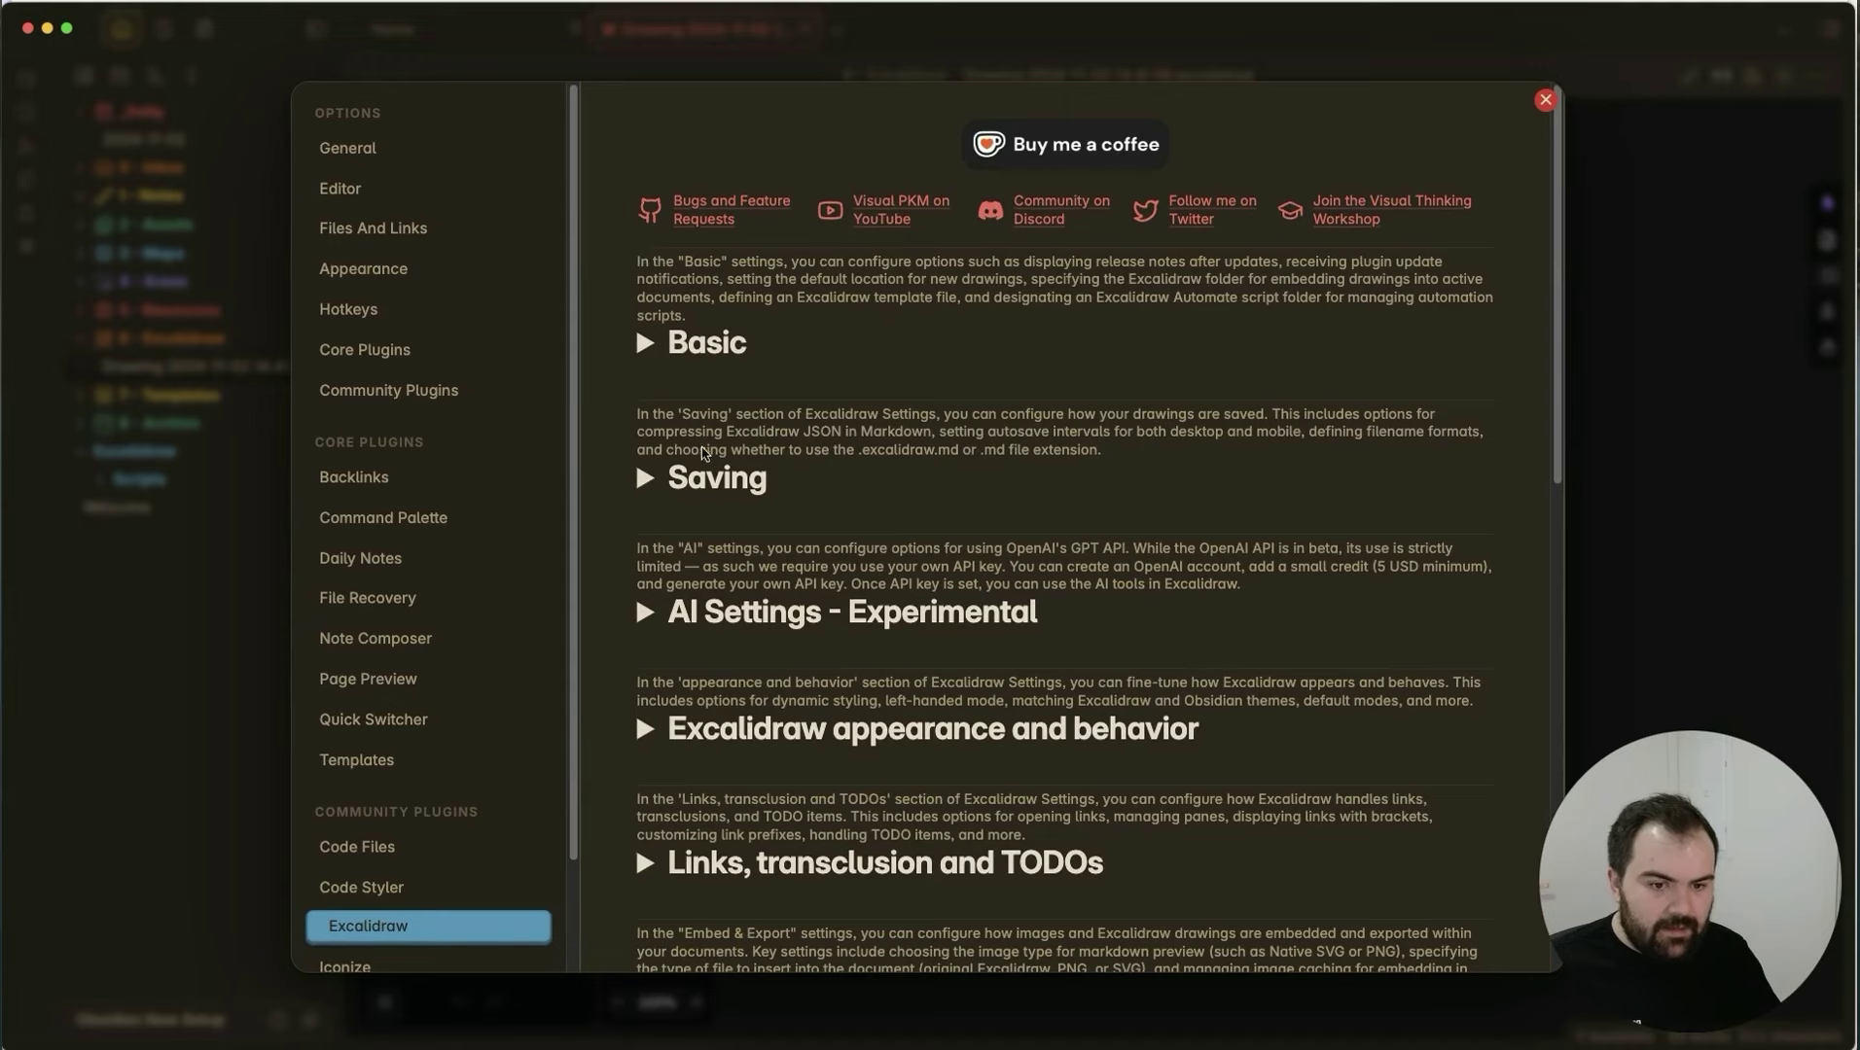
left_click(706, 346)
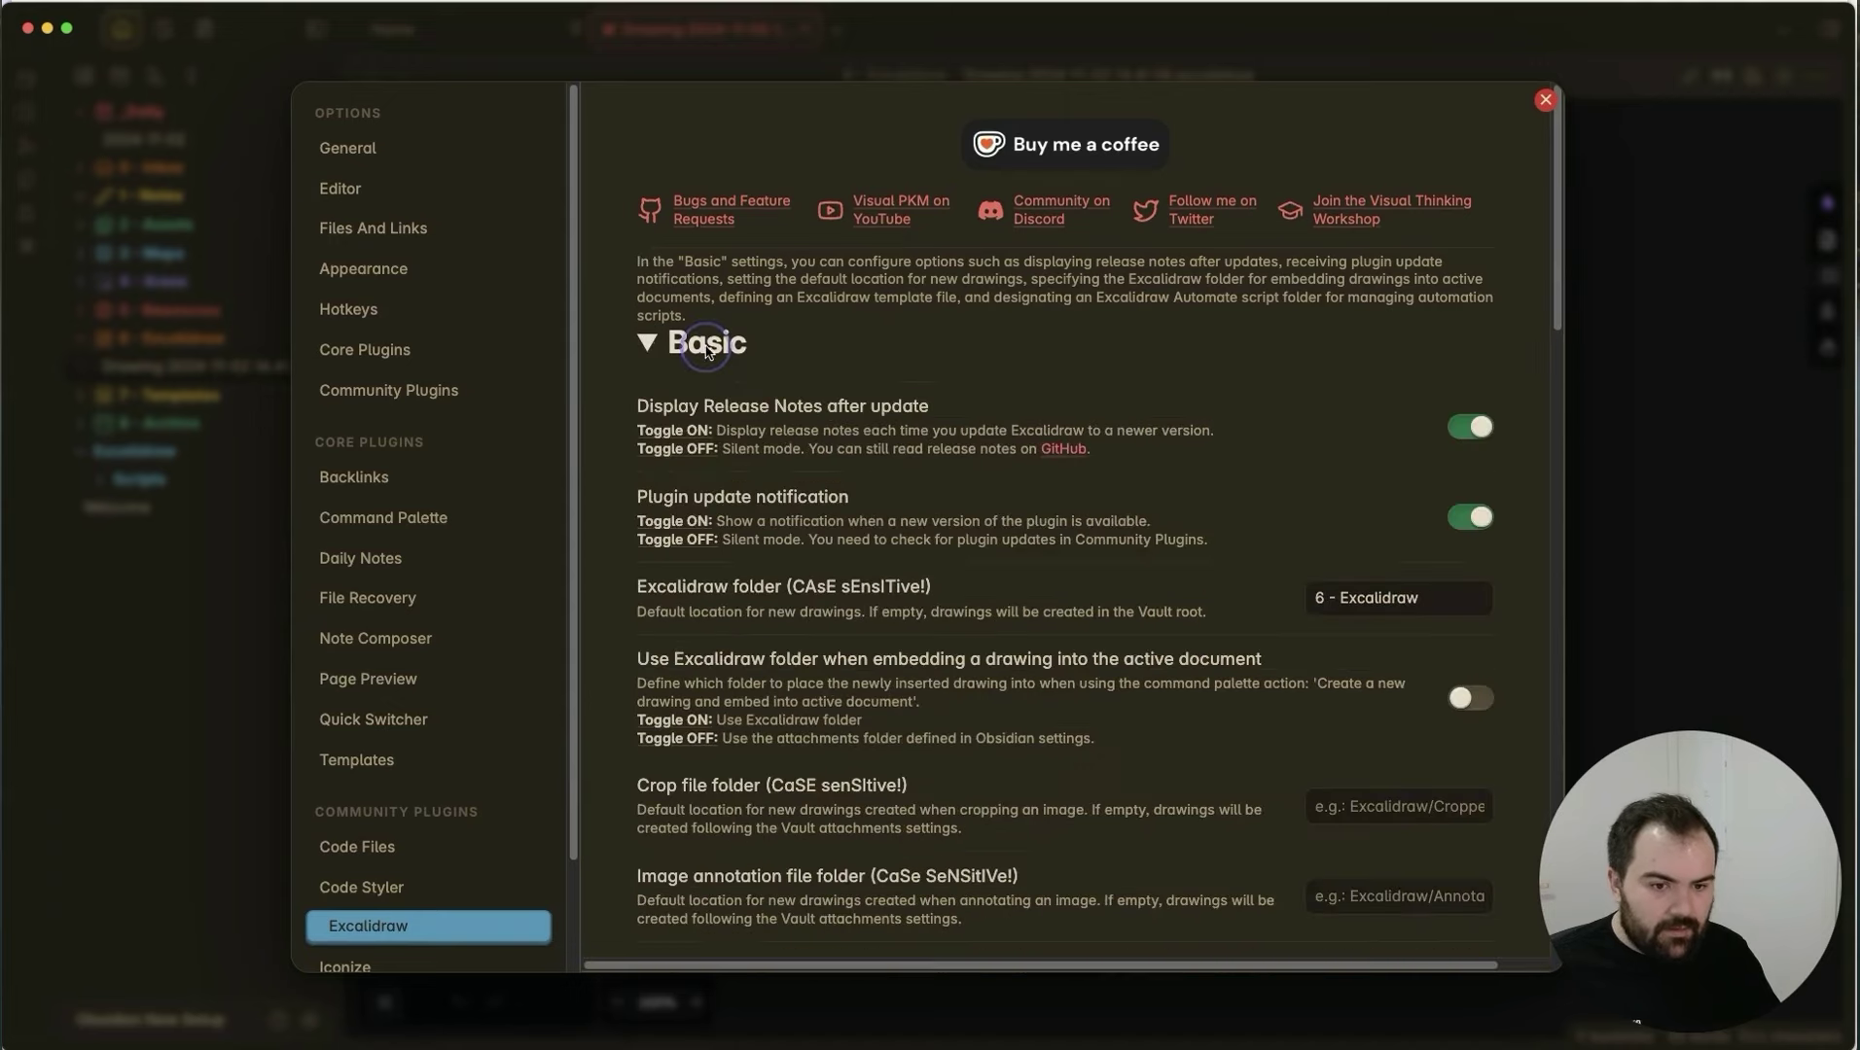
scroll(1102, 554, "down", 5)
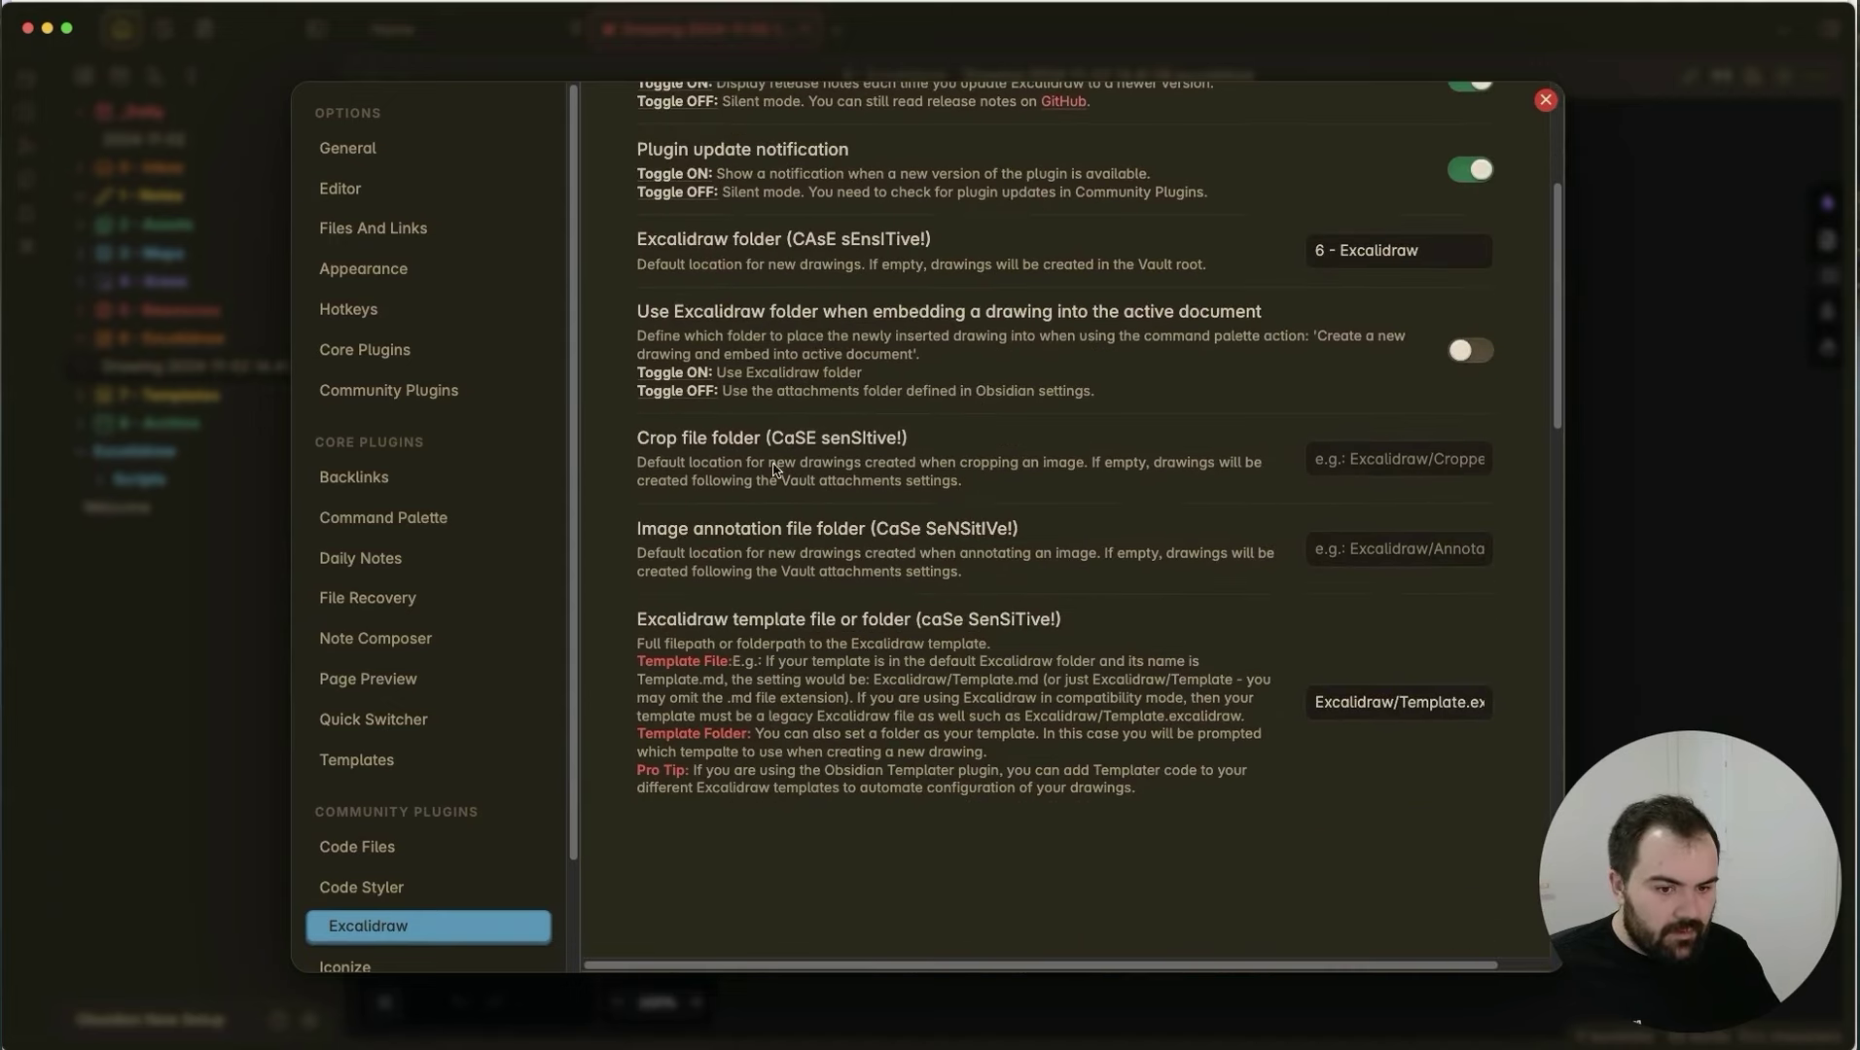
scroll(668, 704, "down", 10)
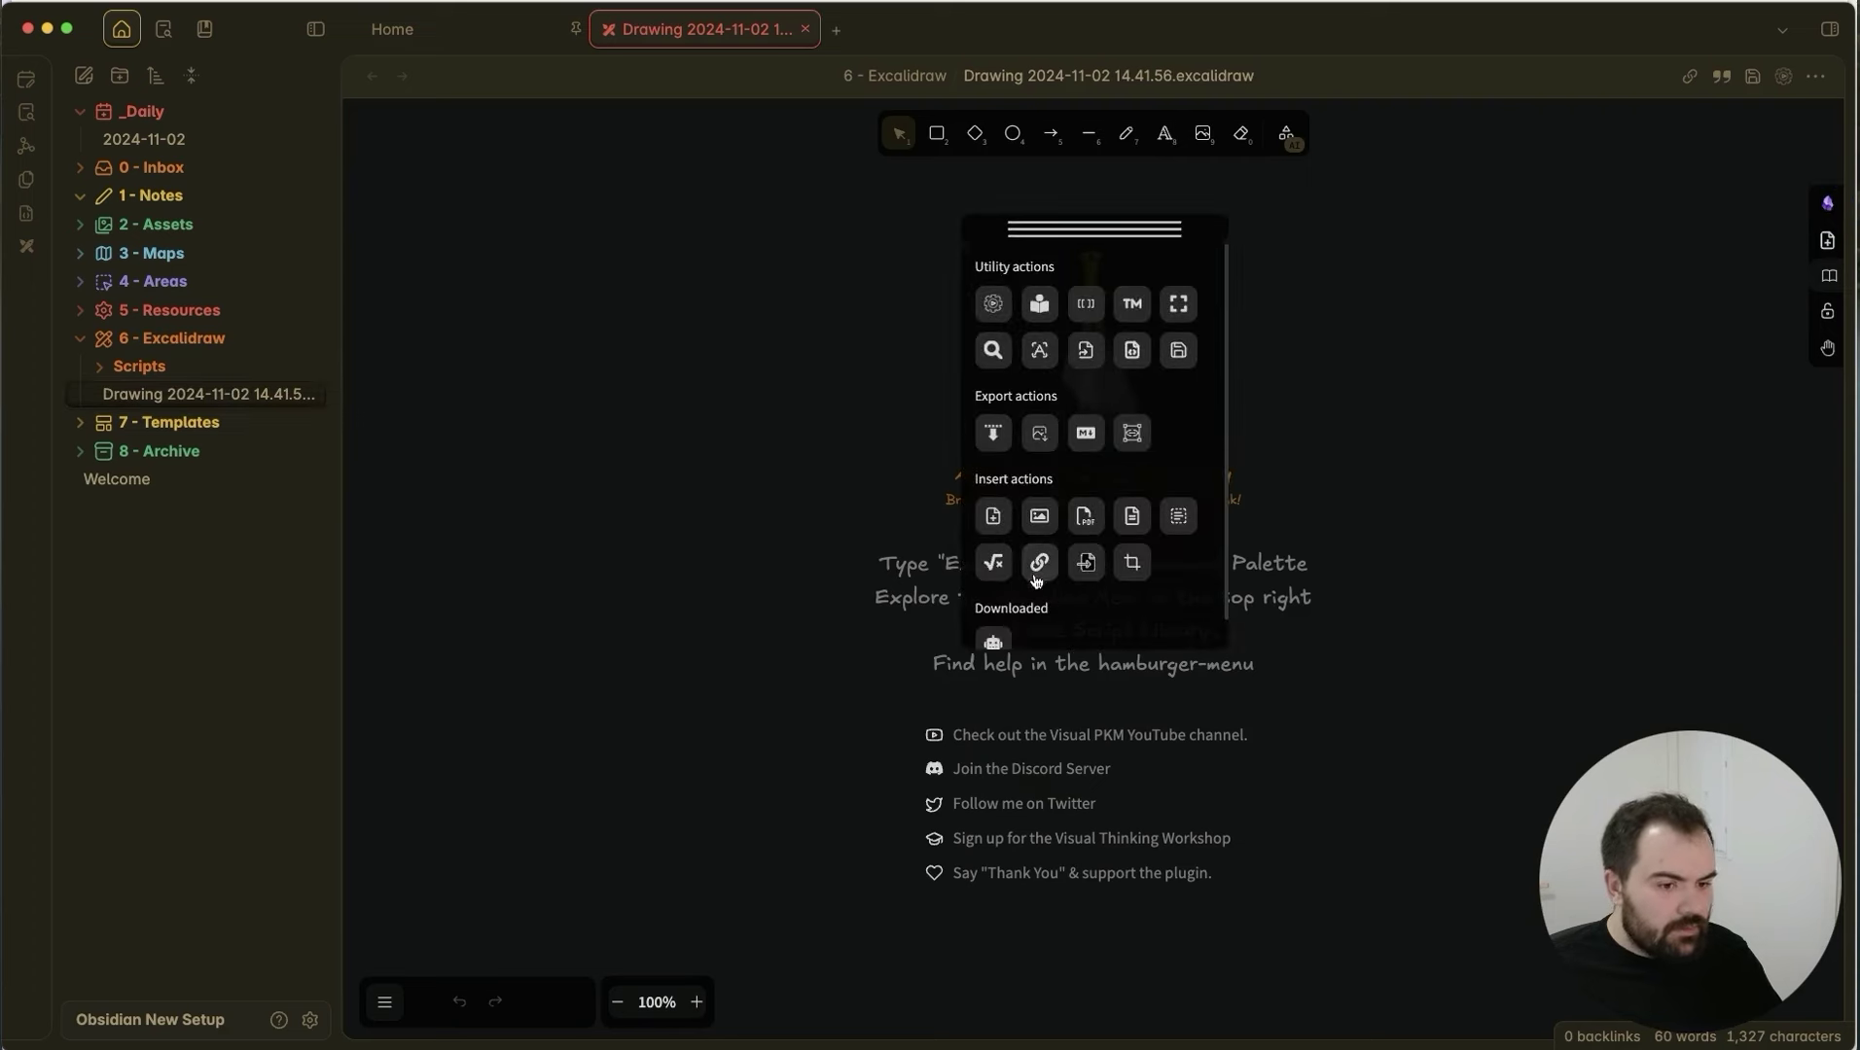
Check the downloaded ExcaliAI script among the drawing's Obsidian tools and look through the additional drawing and generate tools.
scroll(1023, 623, "down", 1)
left_click(993, 611)
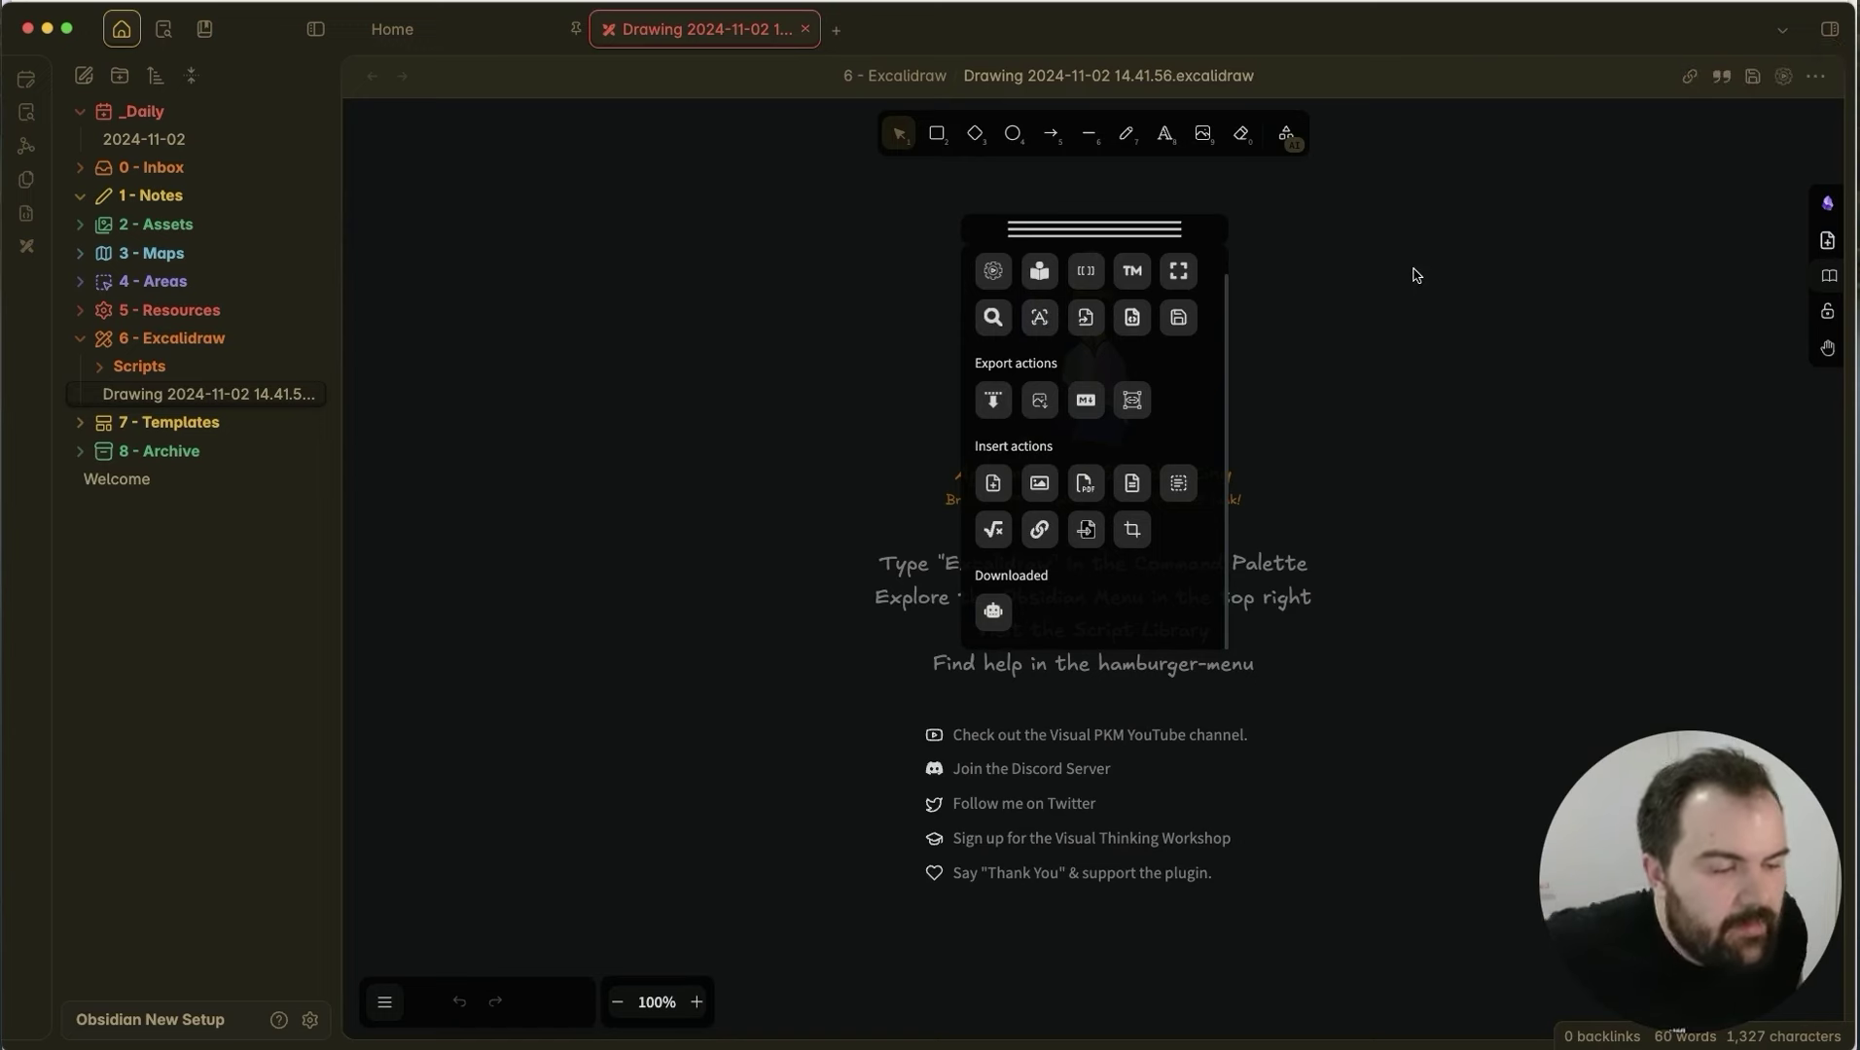
left_click(1827, 202)
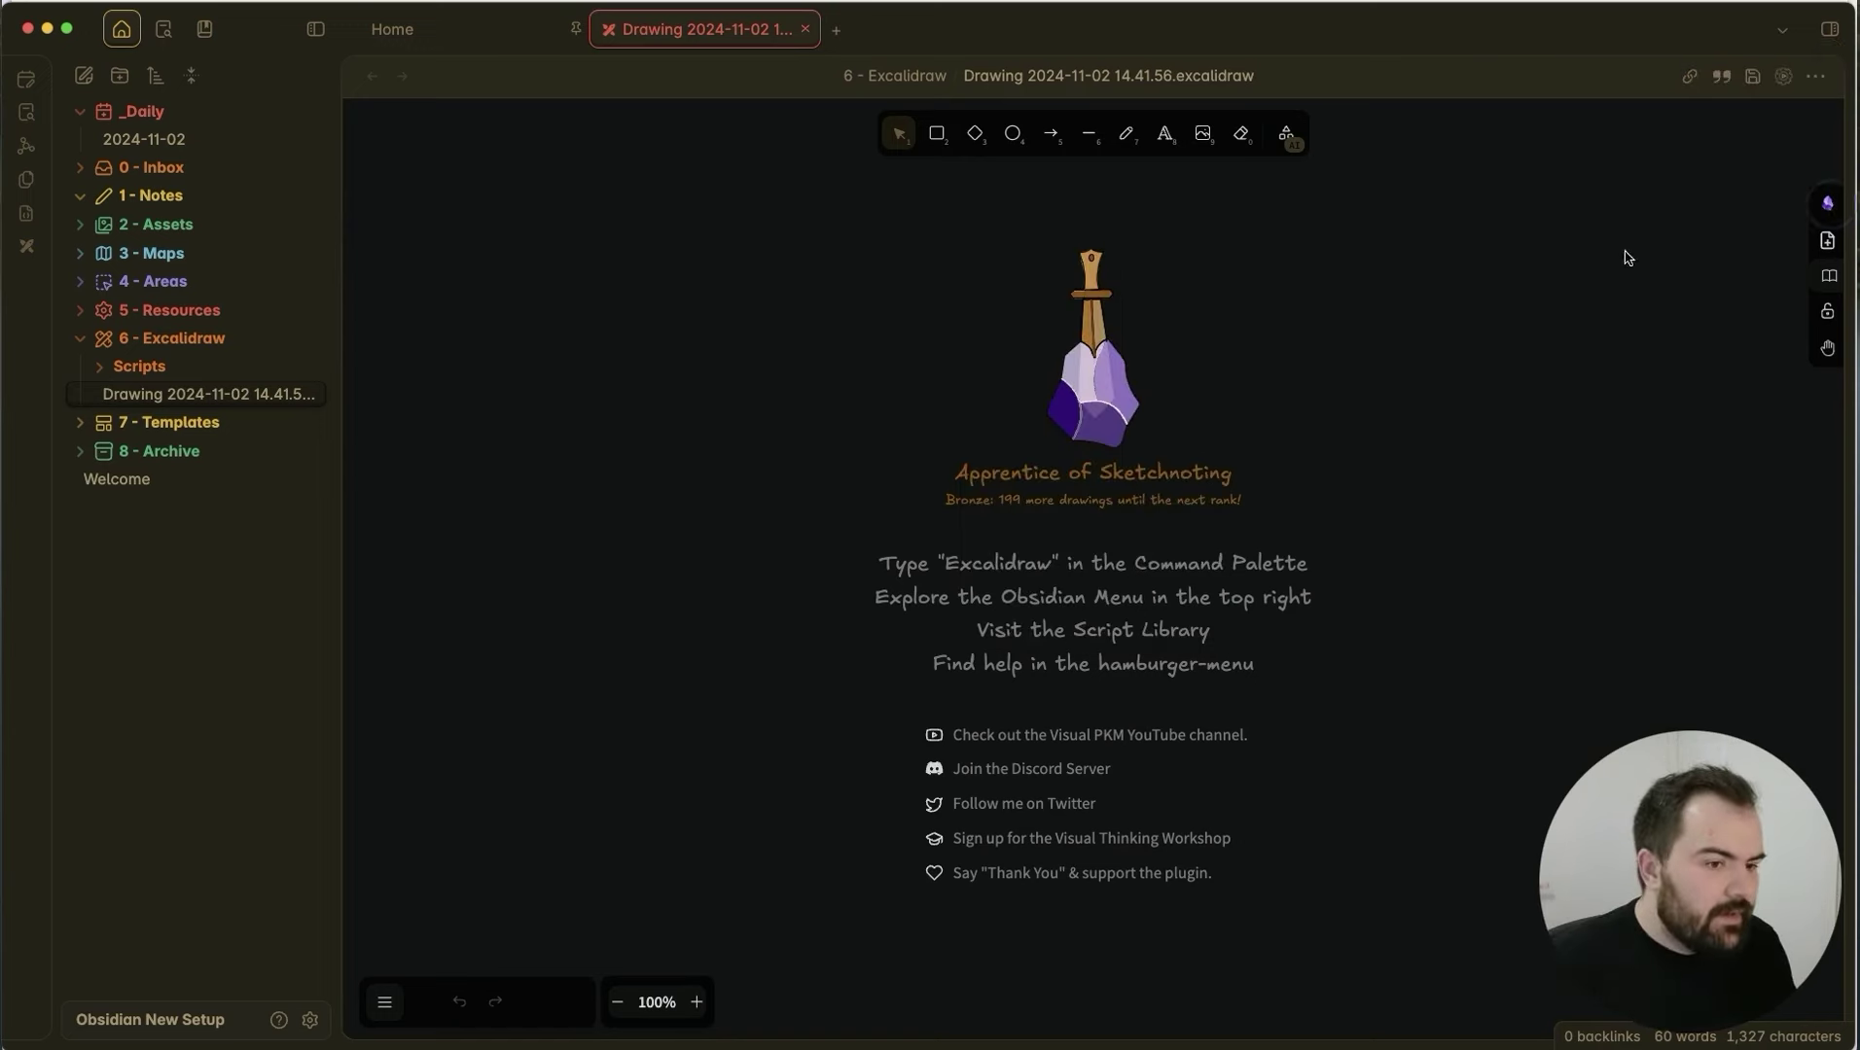
left_click(1286, 133)
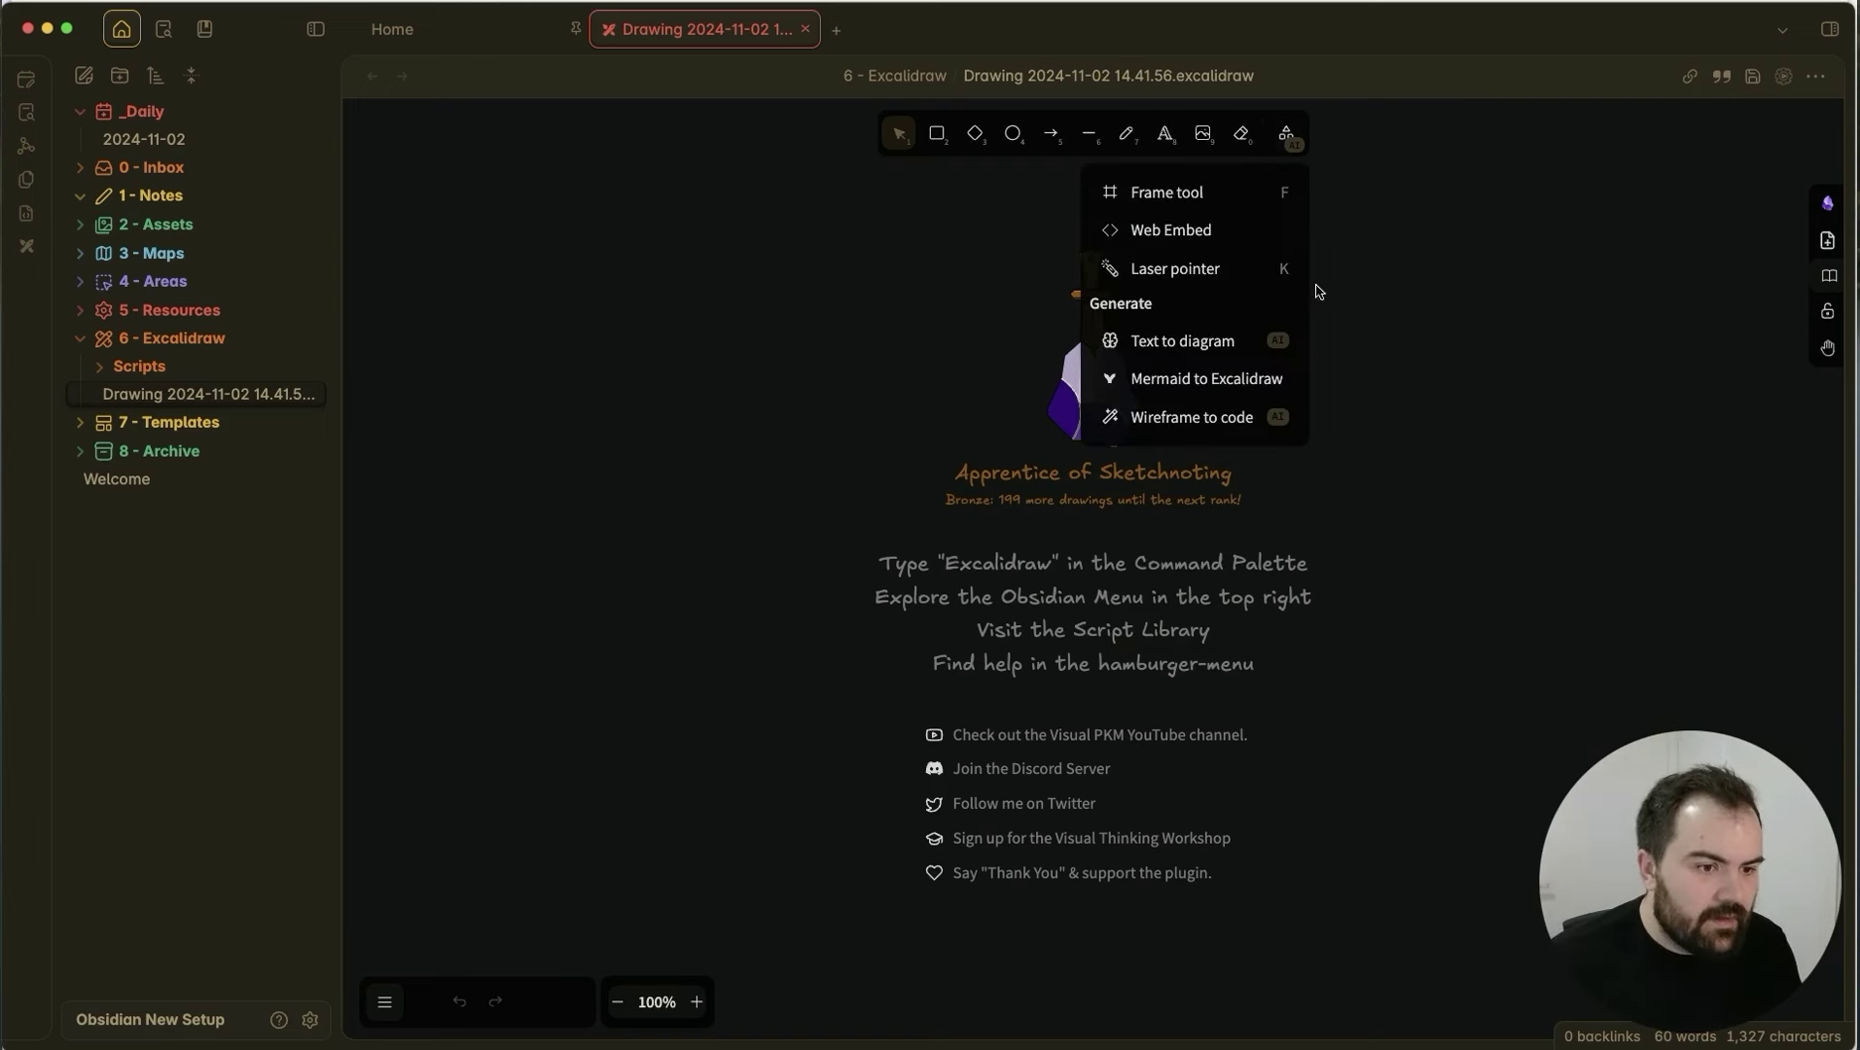
Create a Base template in 7 - Templates with contributors, an empty tags list and creation date set to <% tp.file.creation_date() %>.
left_click(165, 338)
left_click(160, 367)
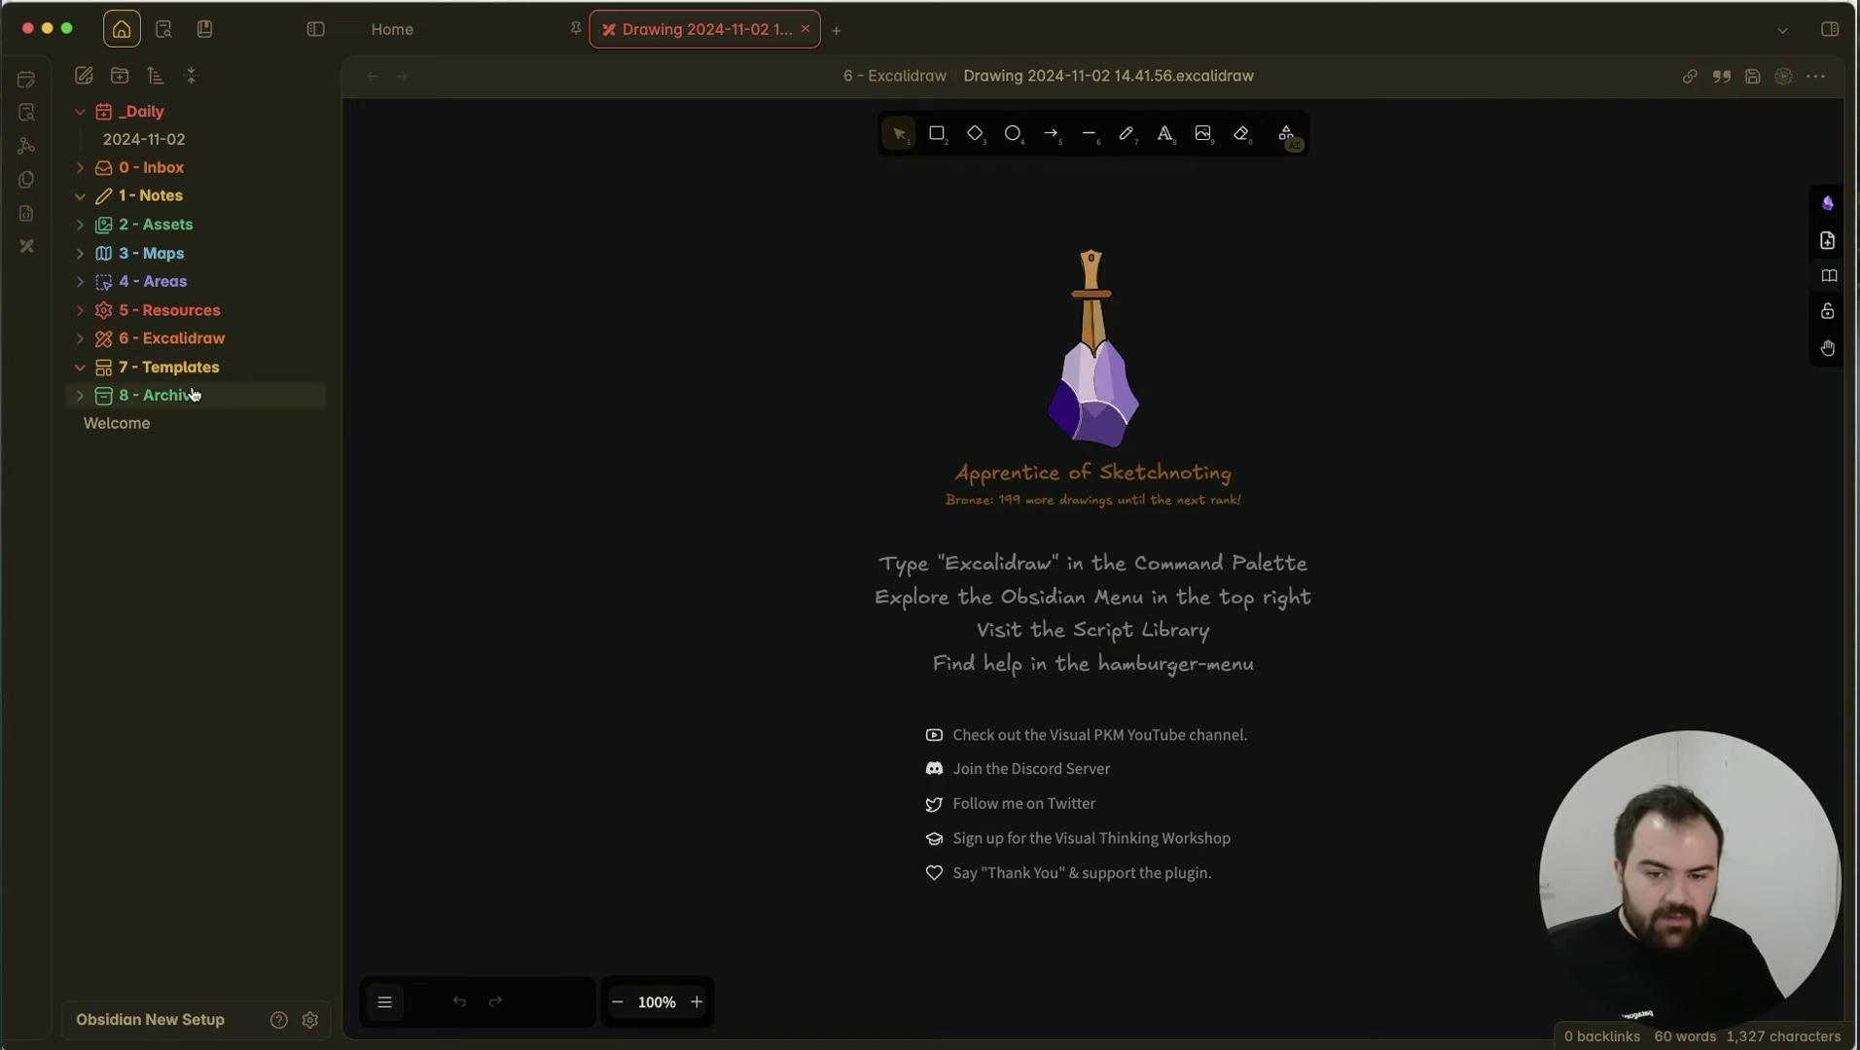
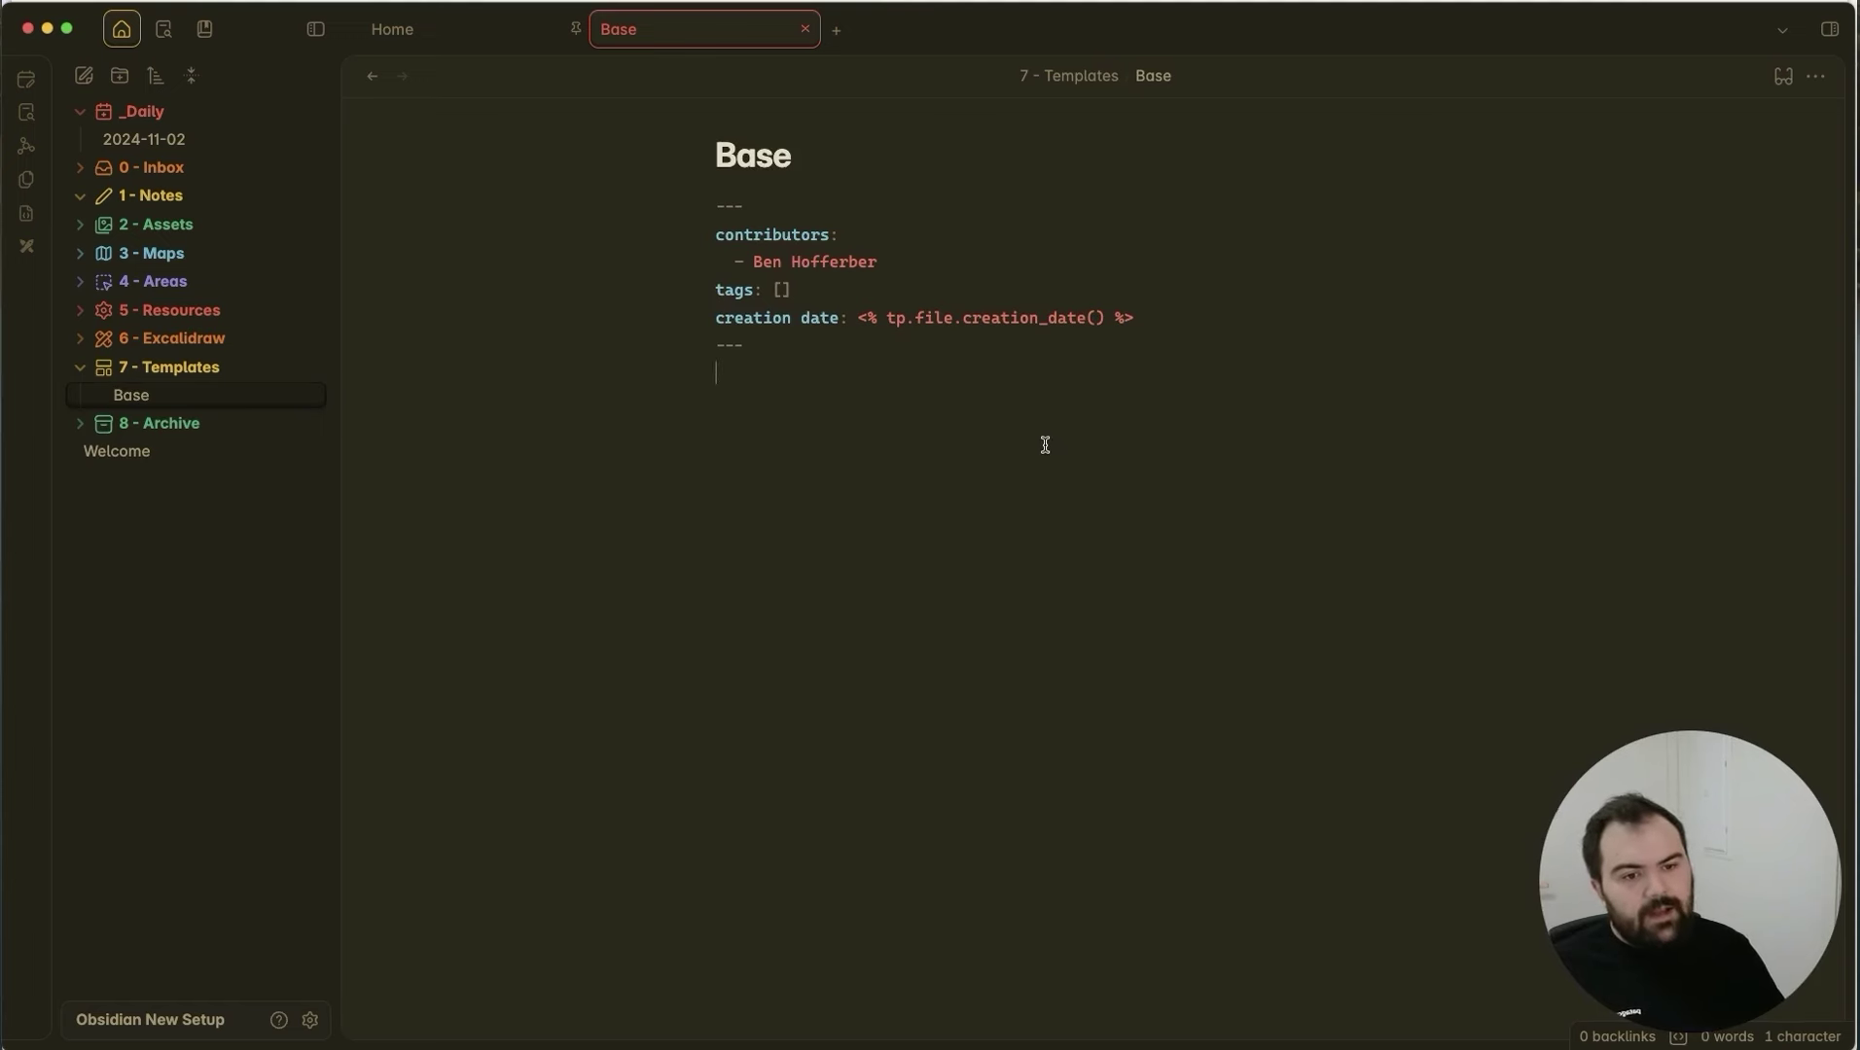
left_click_drag(924, 262, 645, 297)
left_click_drag(1212, 307, 586, 324)
left_click(959, 361)
left_click(908, 484)
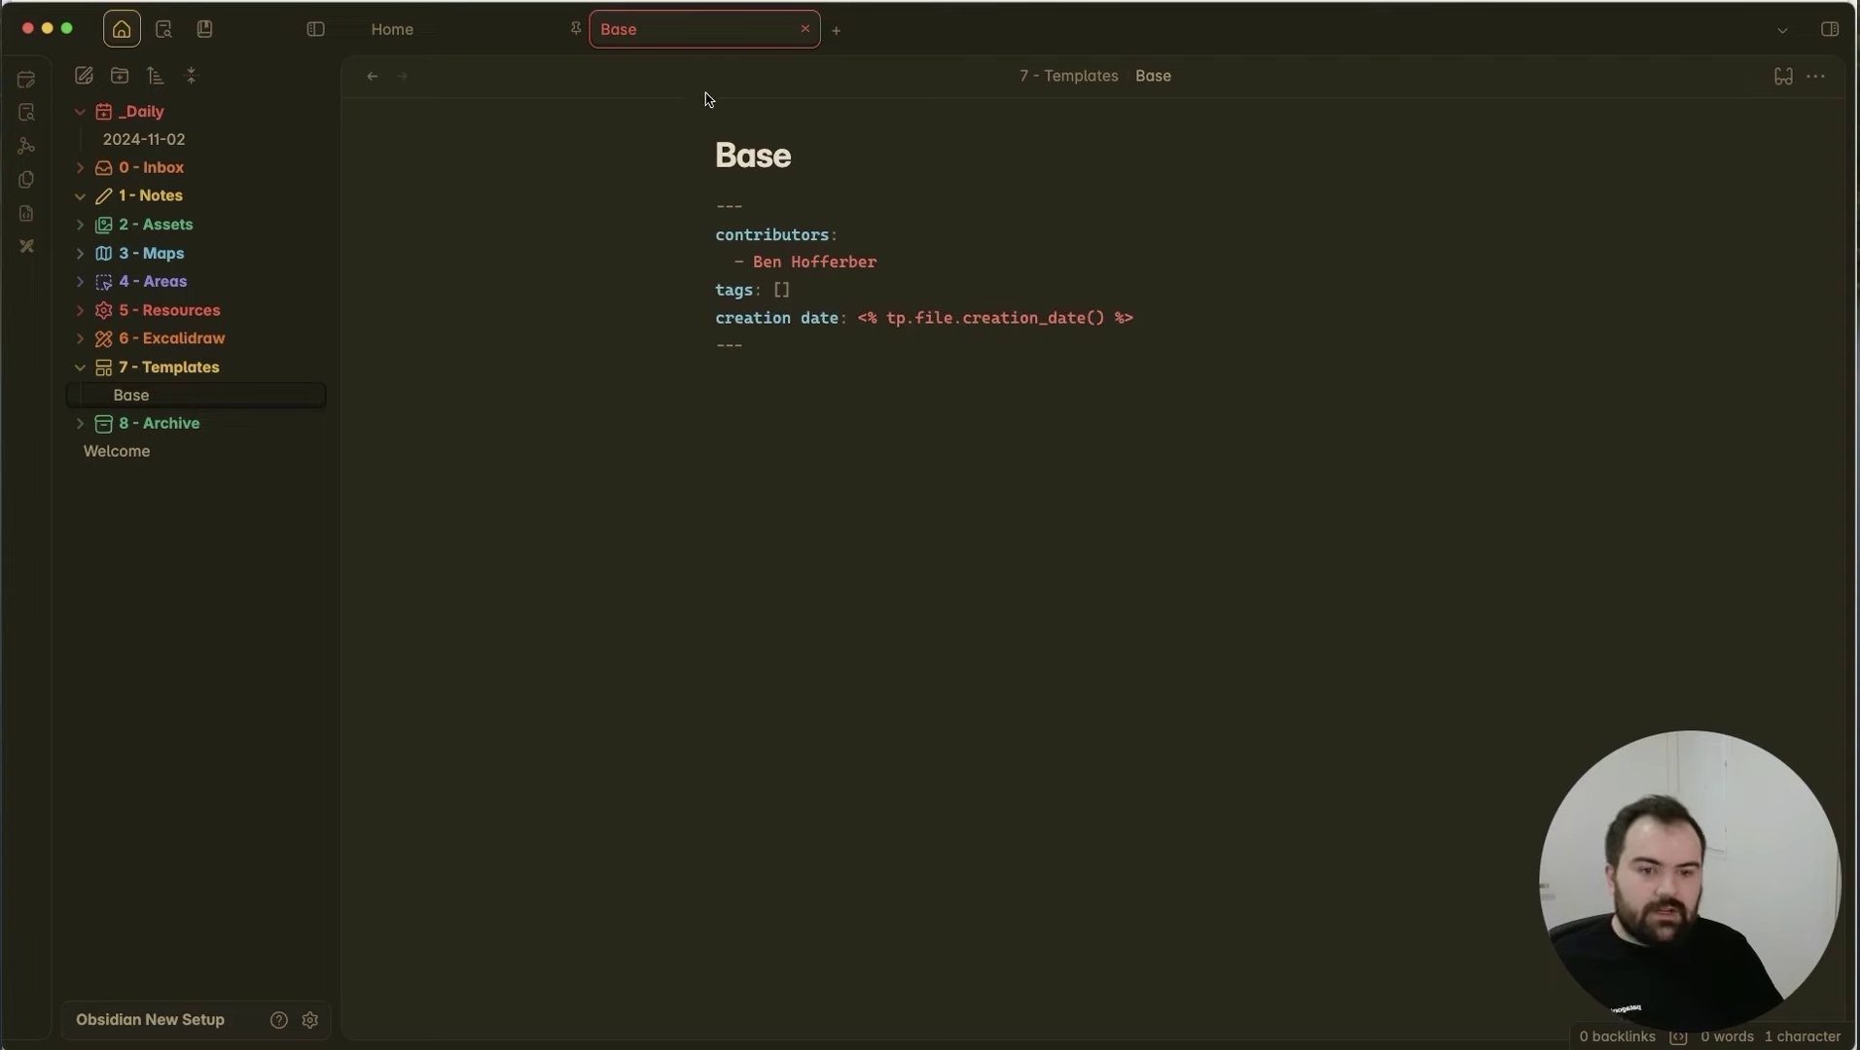
Close the Base template, then install and enable the Templater community plugin.
left_click(806, 31)
left_click(309, 1020)
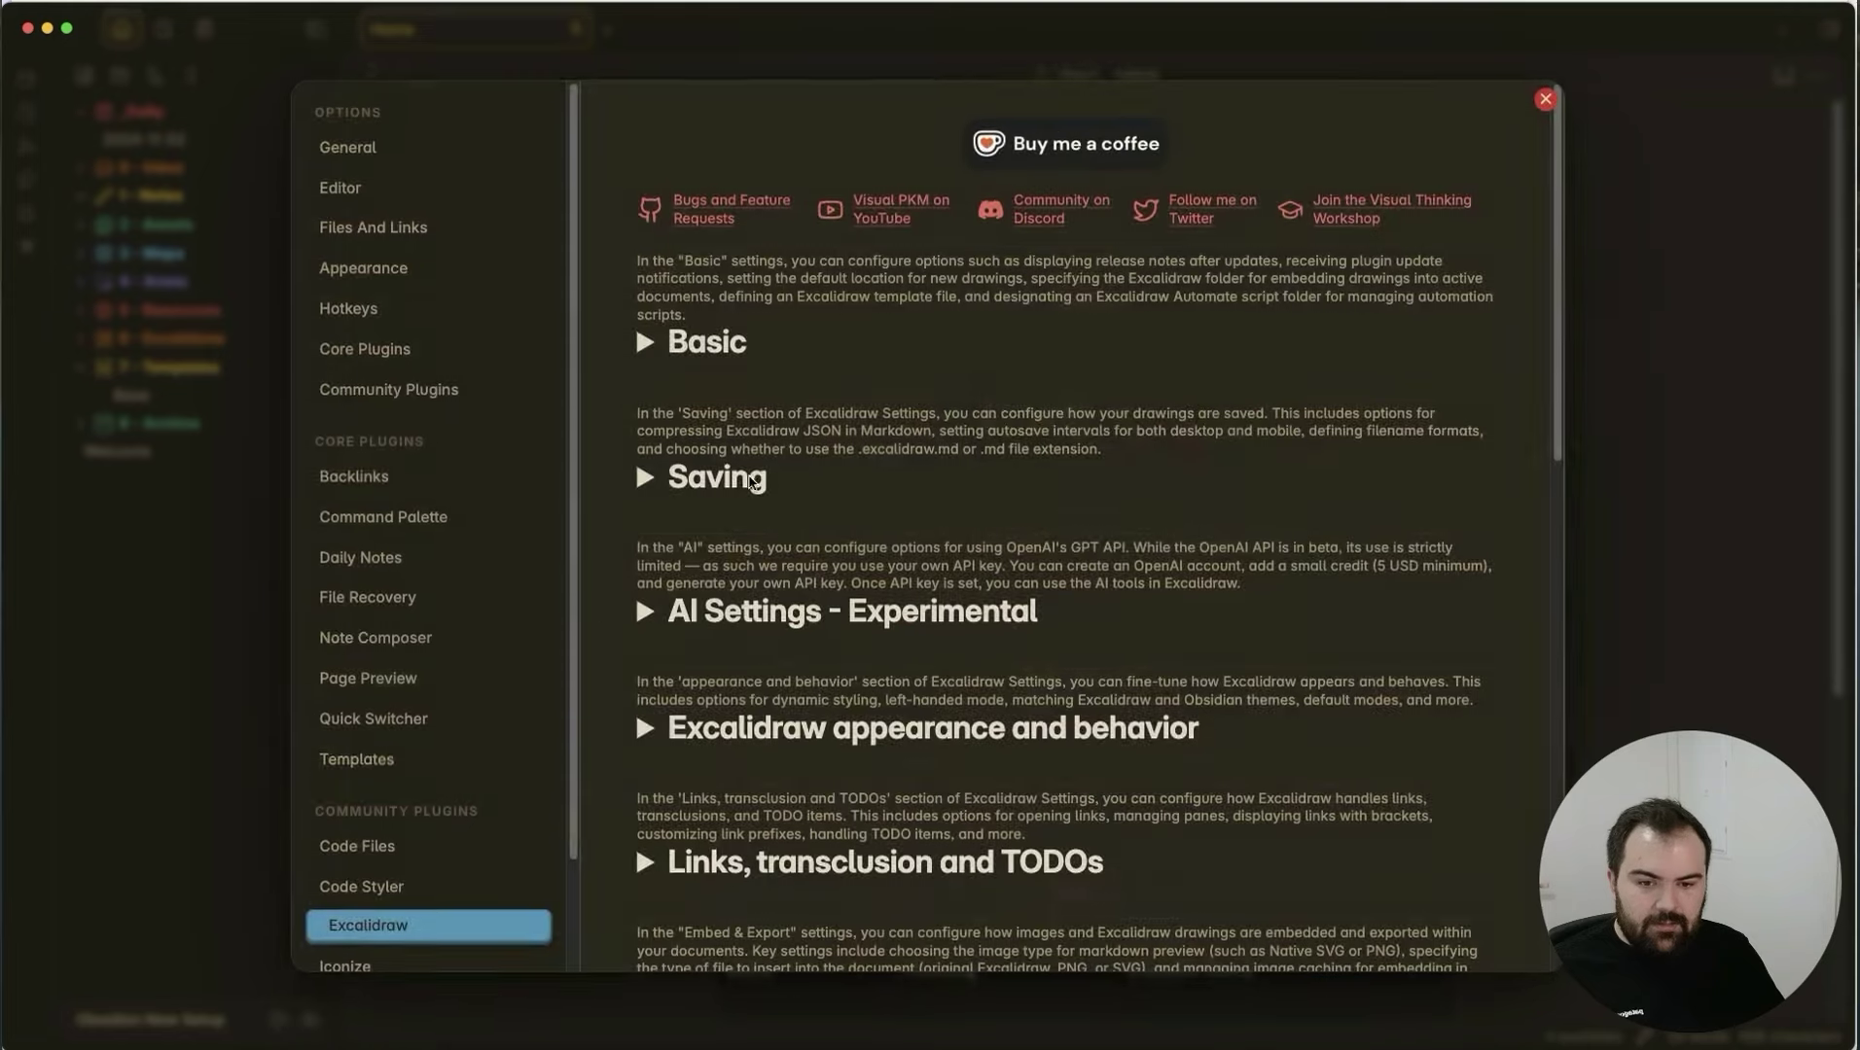
left_click(440, 389)
left_click(1452, 212)
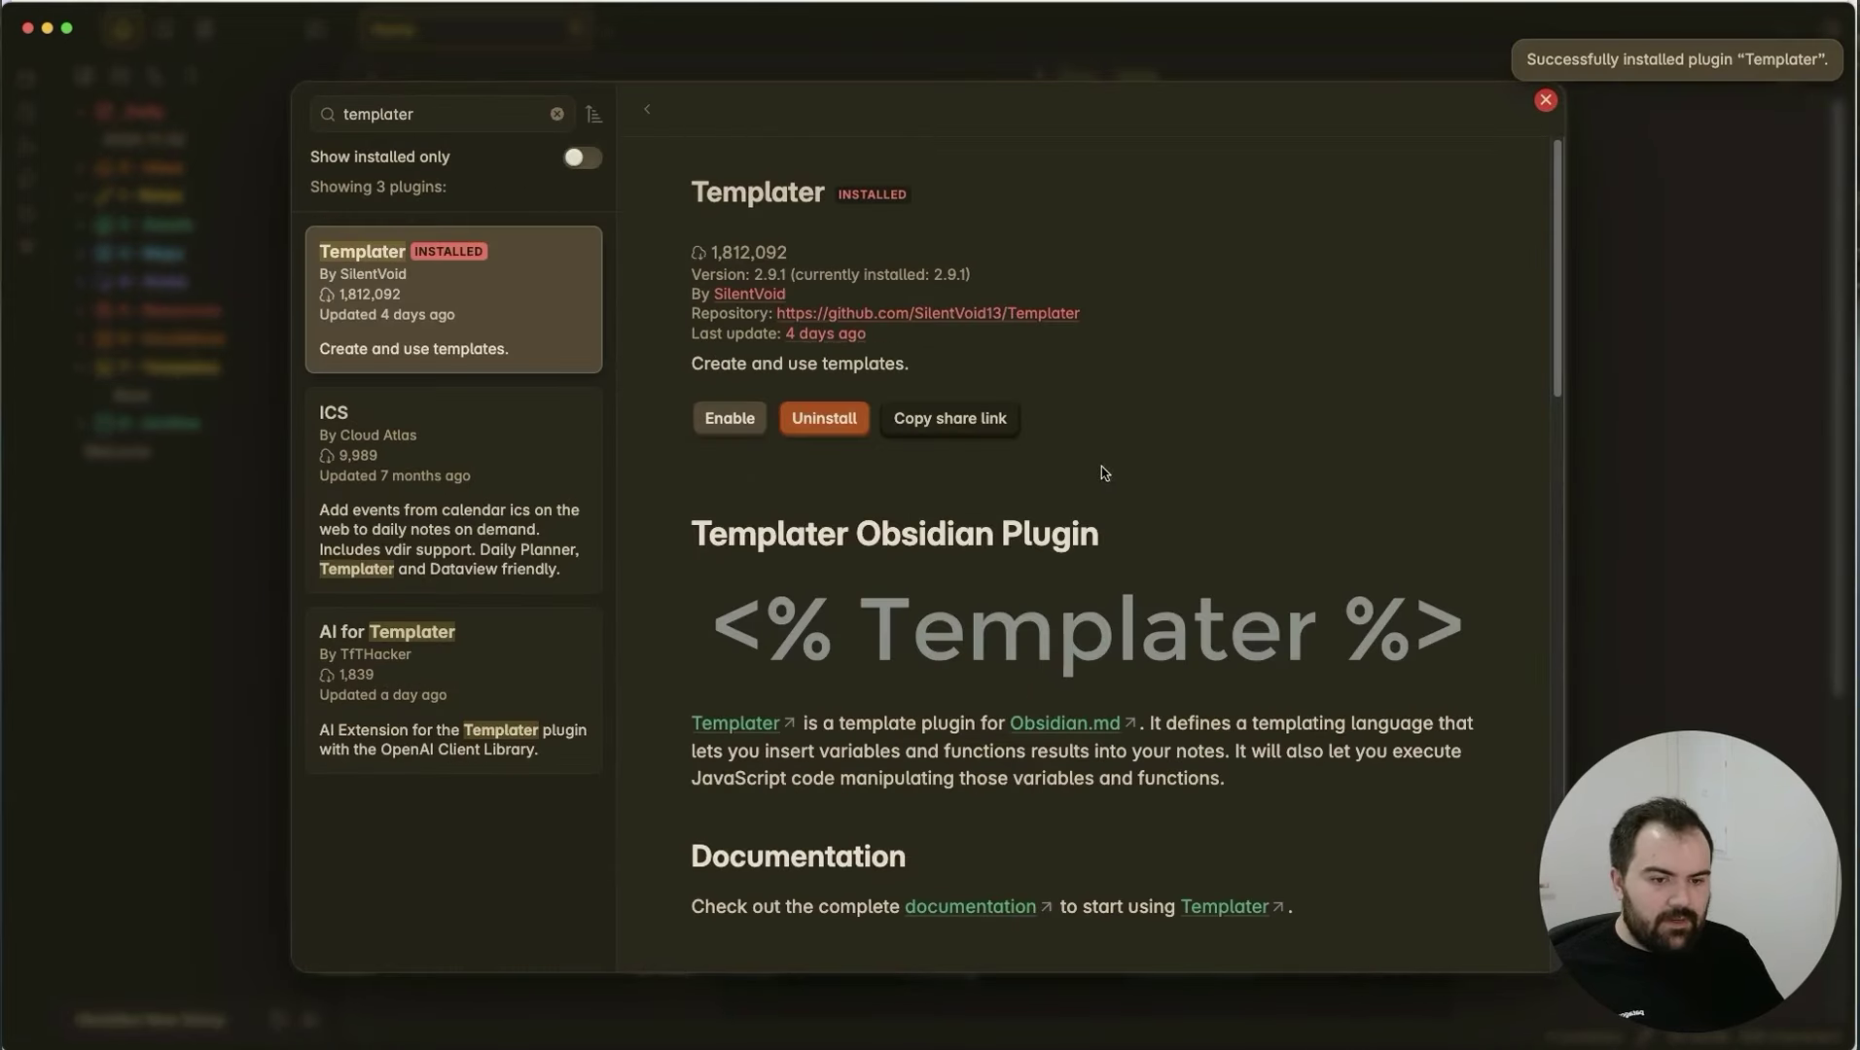
left_click(730, 419)
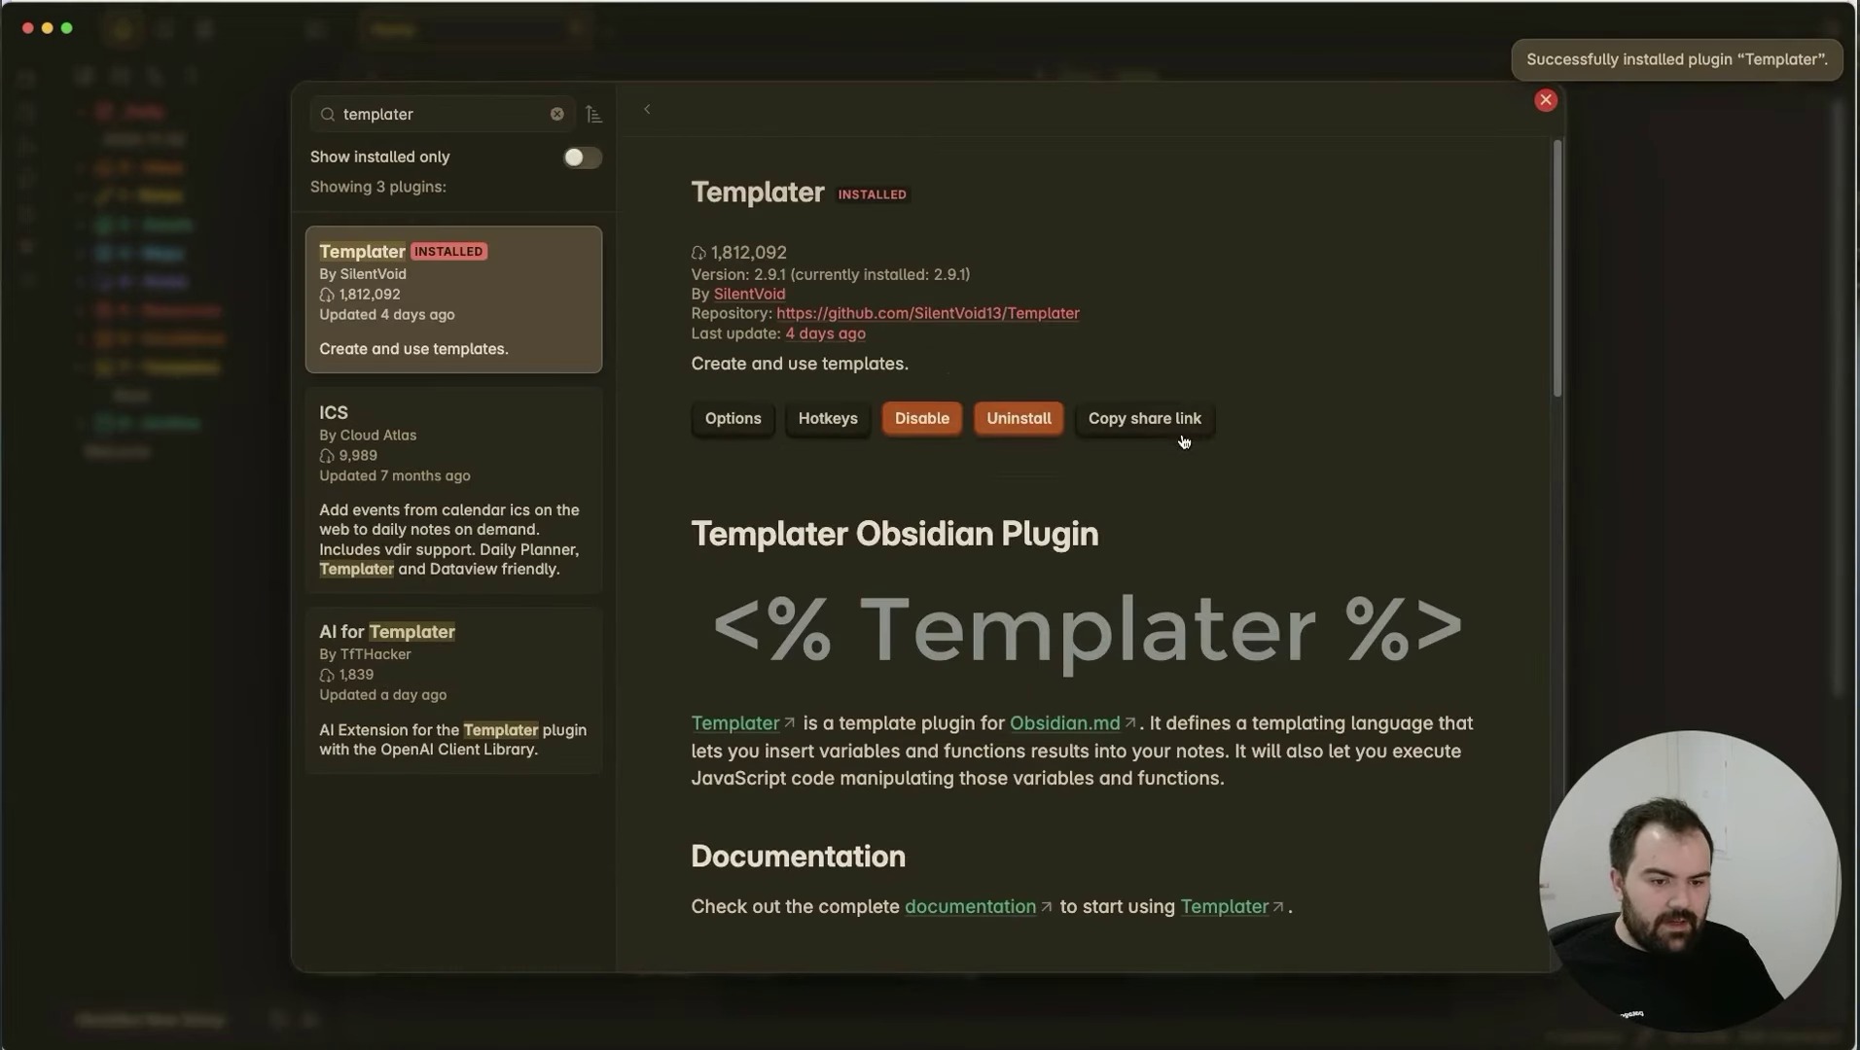
Set Templater's template folder location to 7 - Templates and leave the settings.
left_click(738, 418)
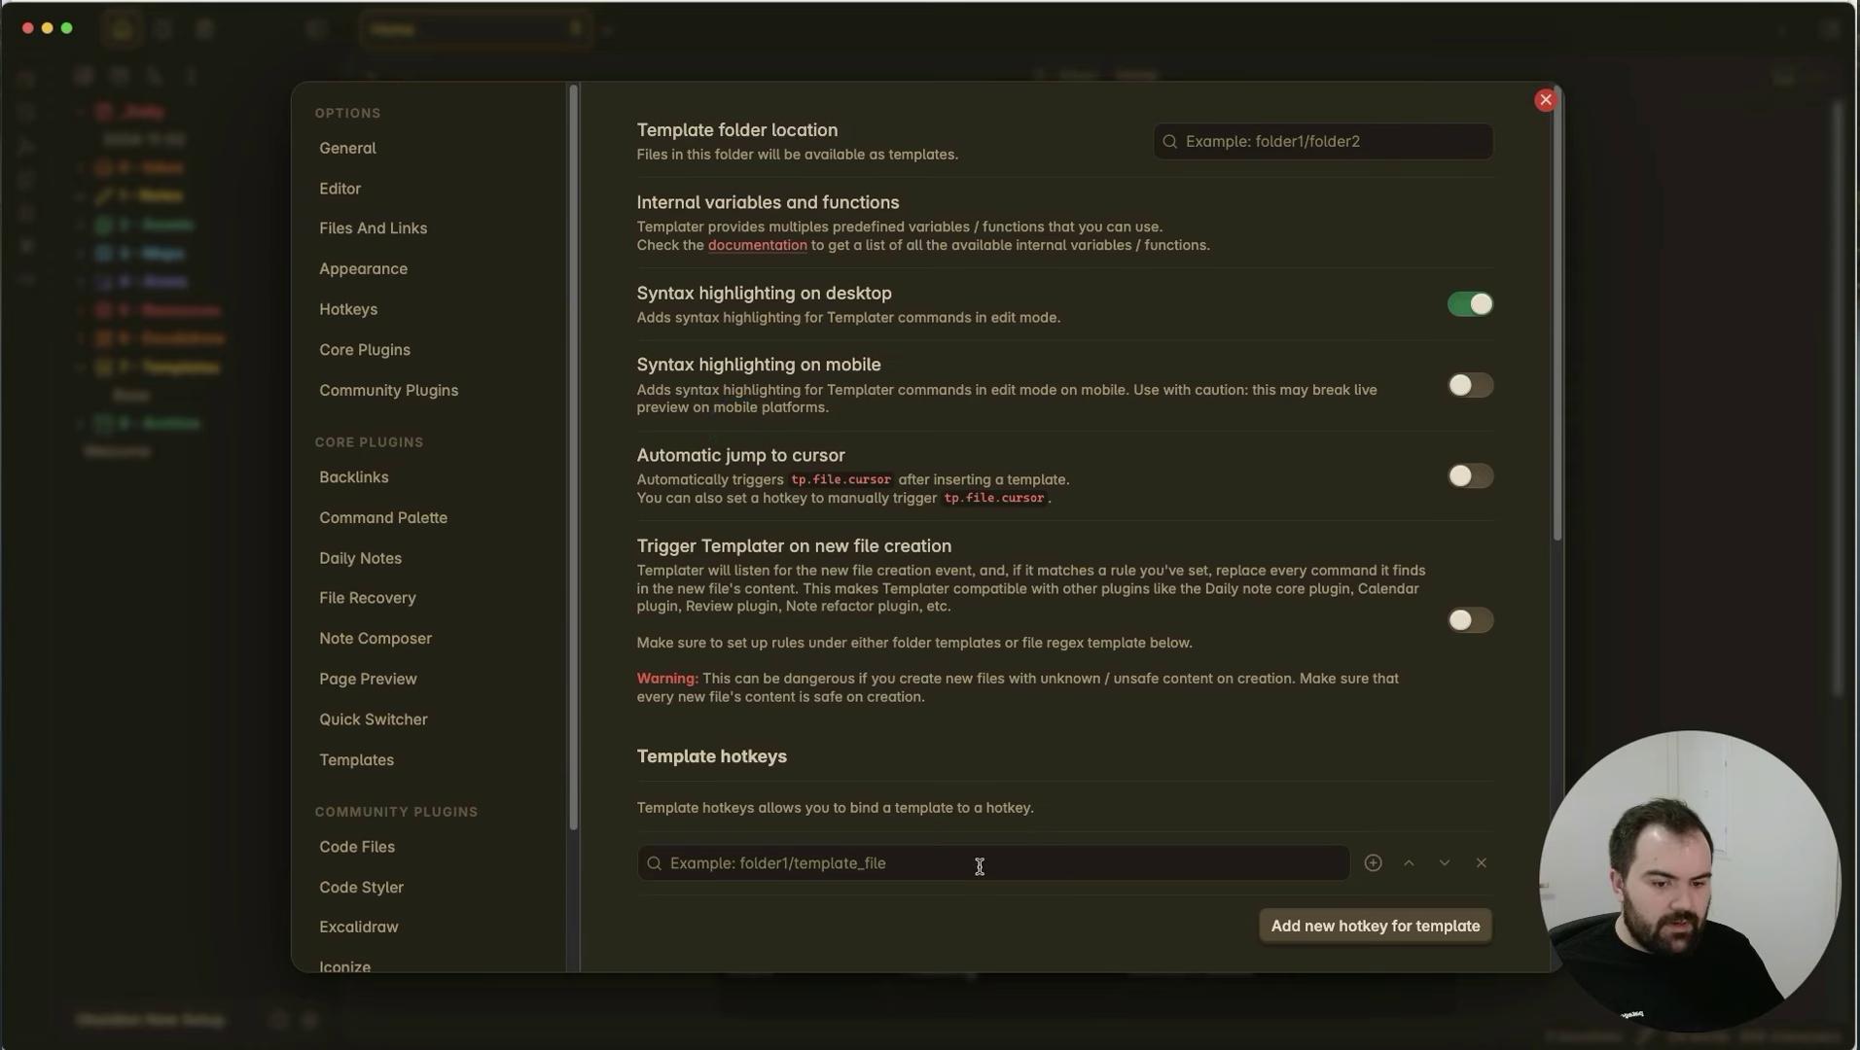
left_click(1299, 141)
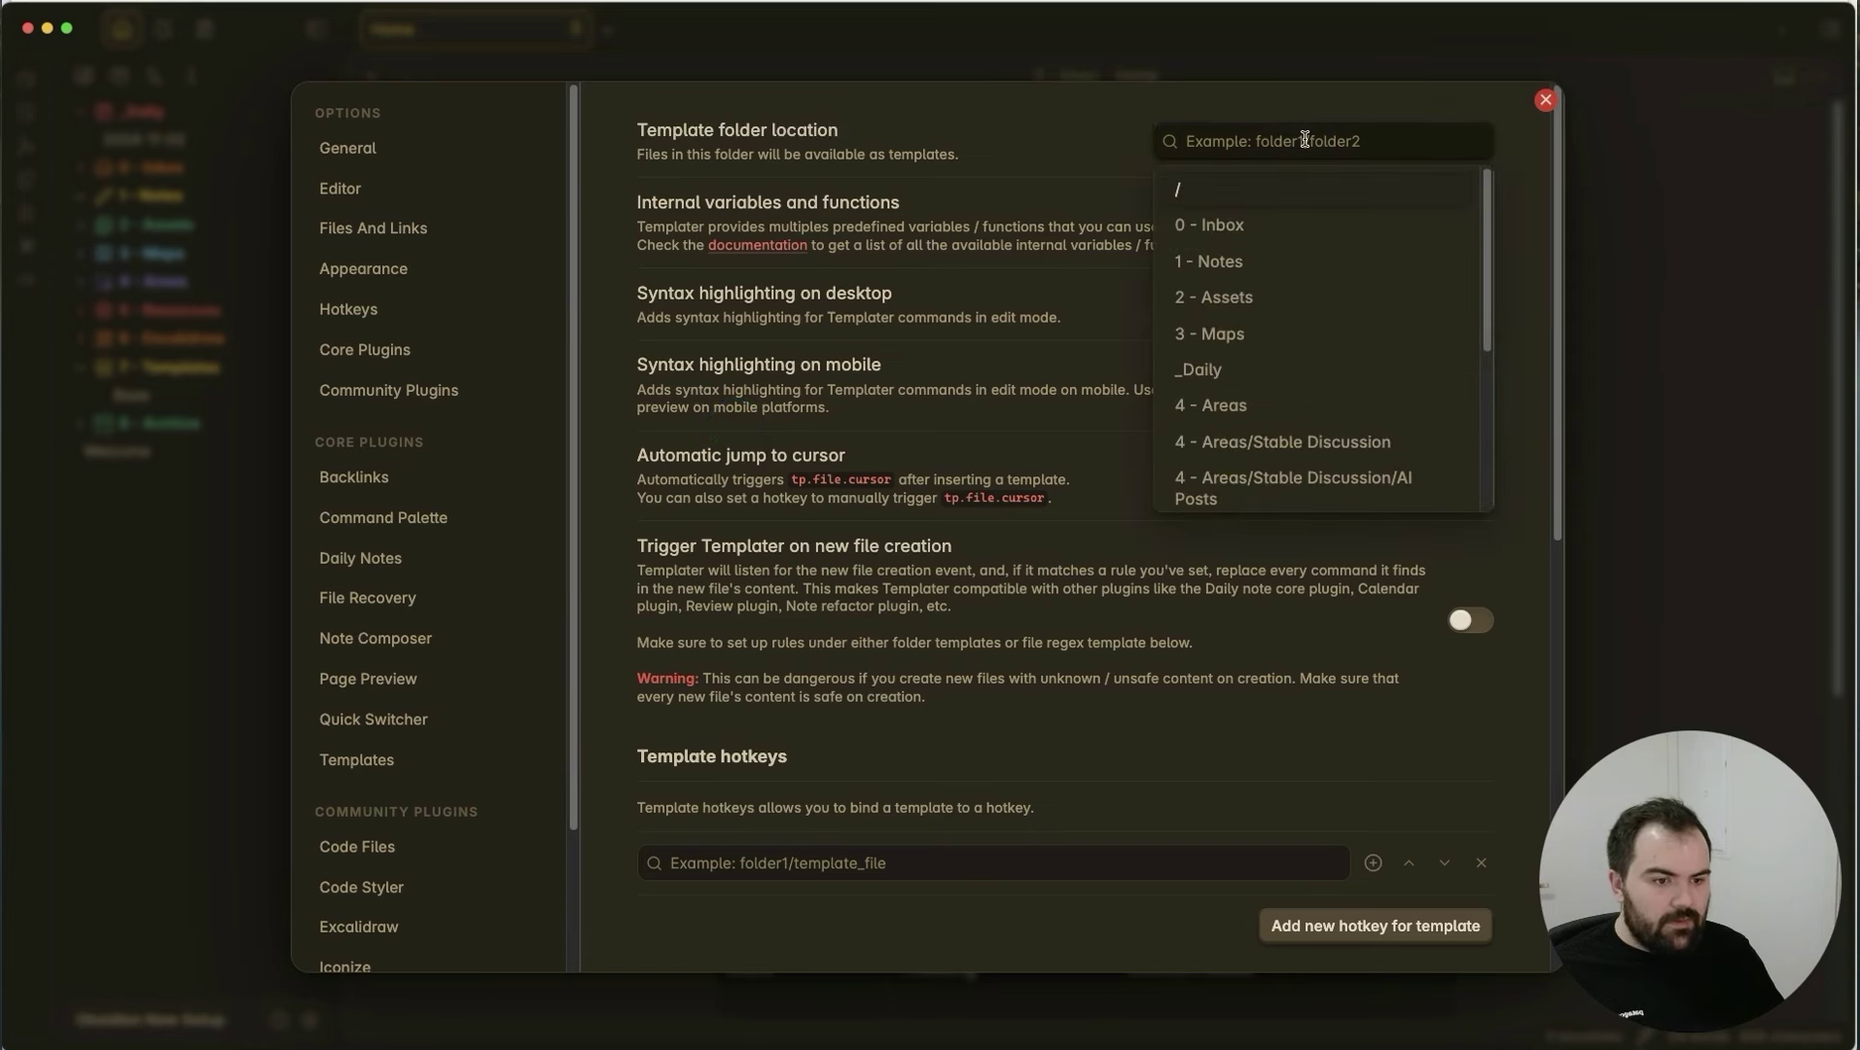
type("tye")
key("BackSpace")
key("BackSpace")
type("em")
key("Return")
left_click(1071, 187)
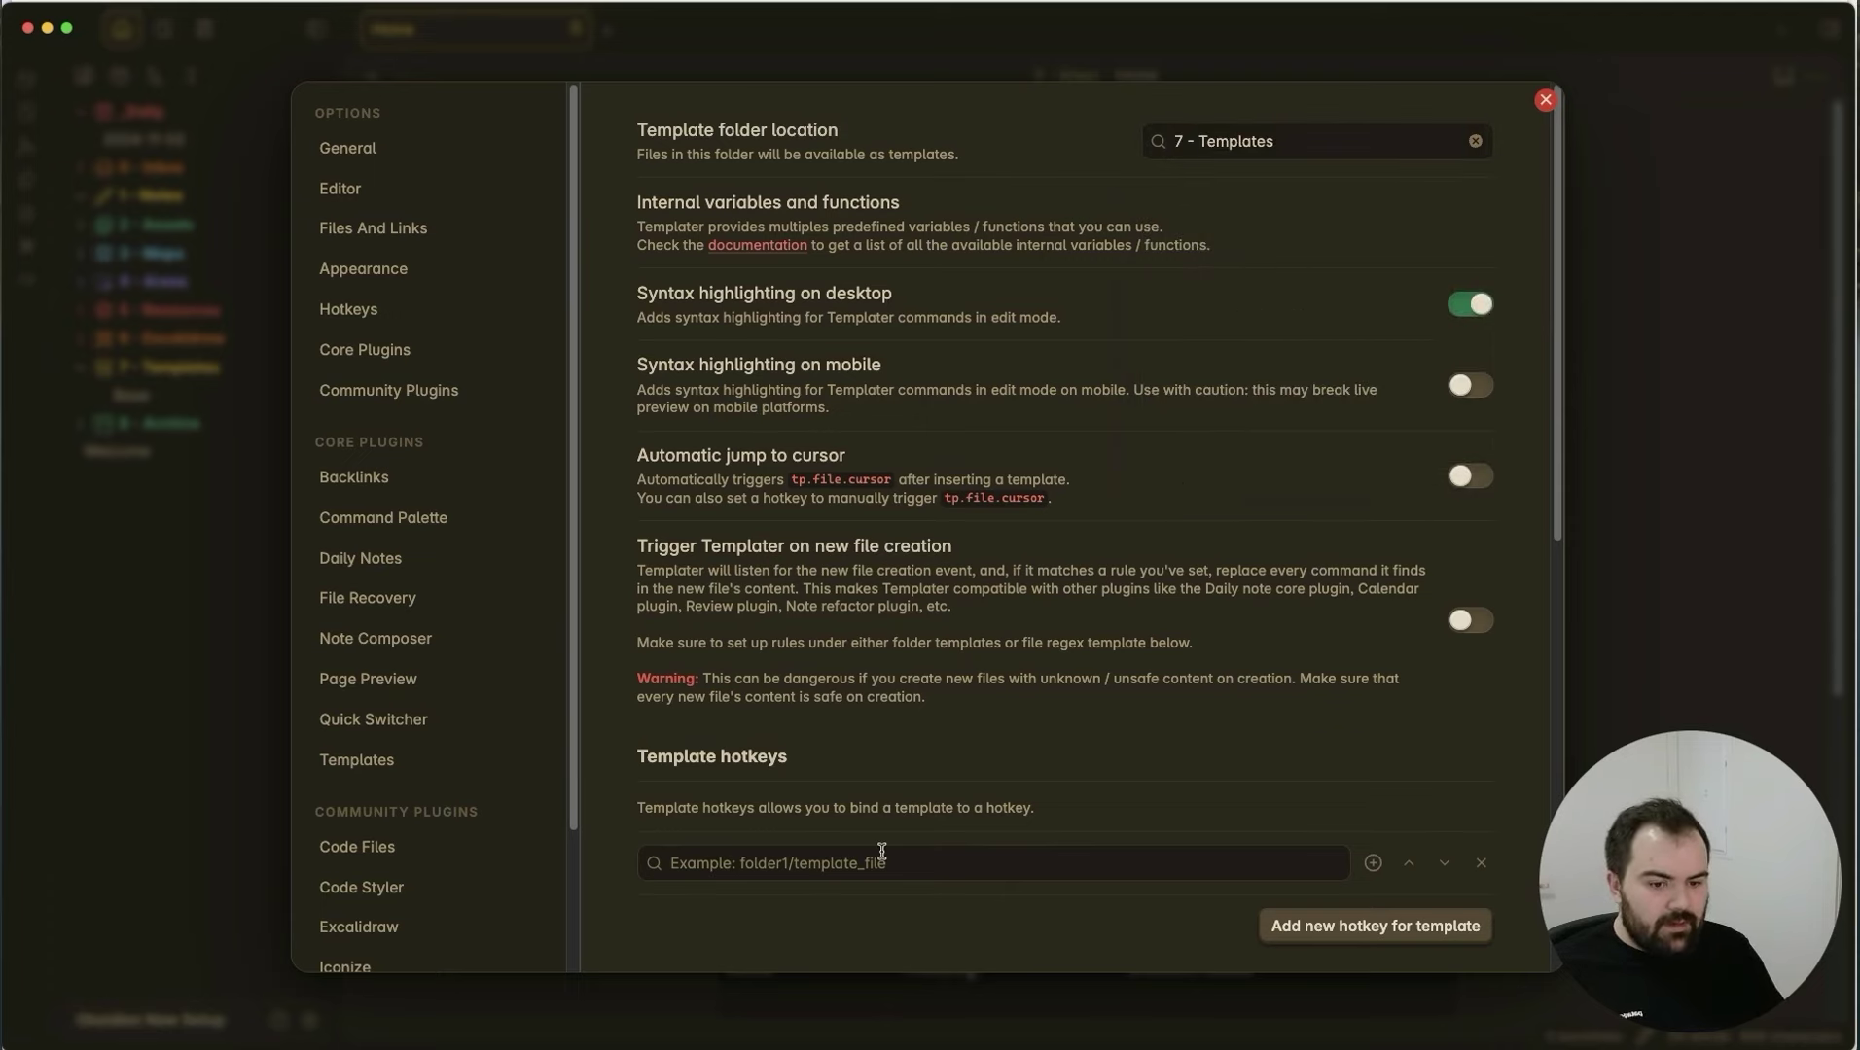
key("Escape")
Insert the Base template into the 2024-11-02 daily note with Templater.
left_click(923, 269)
key("super+p")
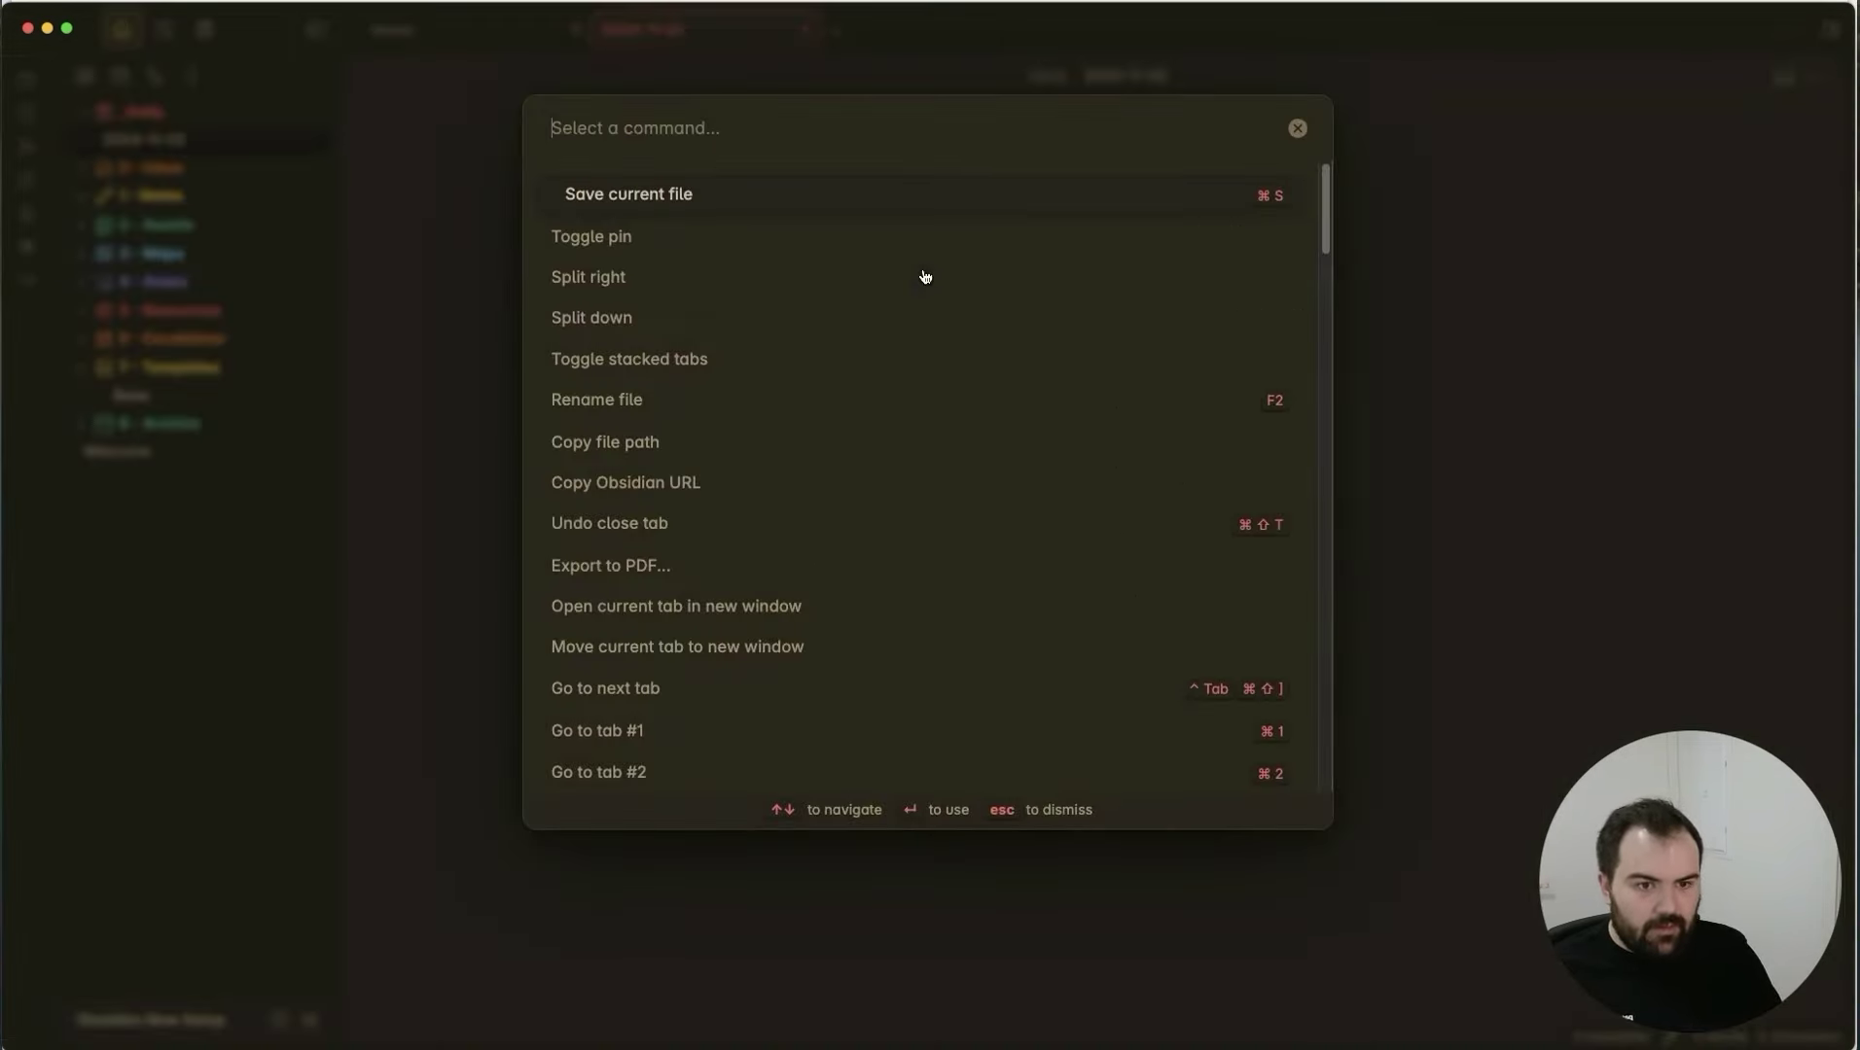
type("templater")
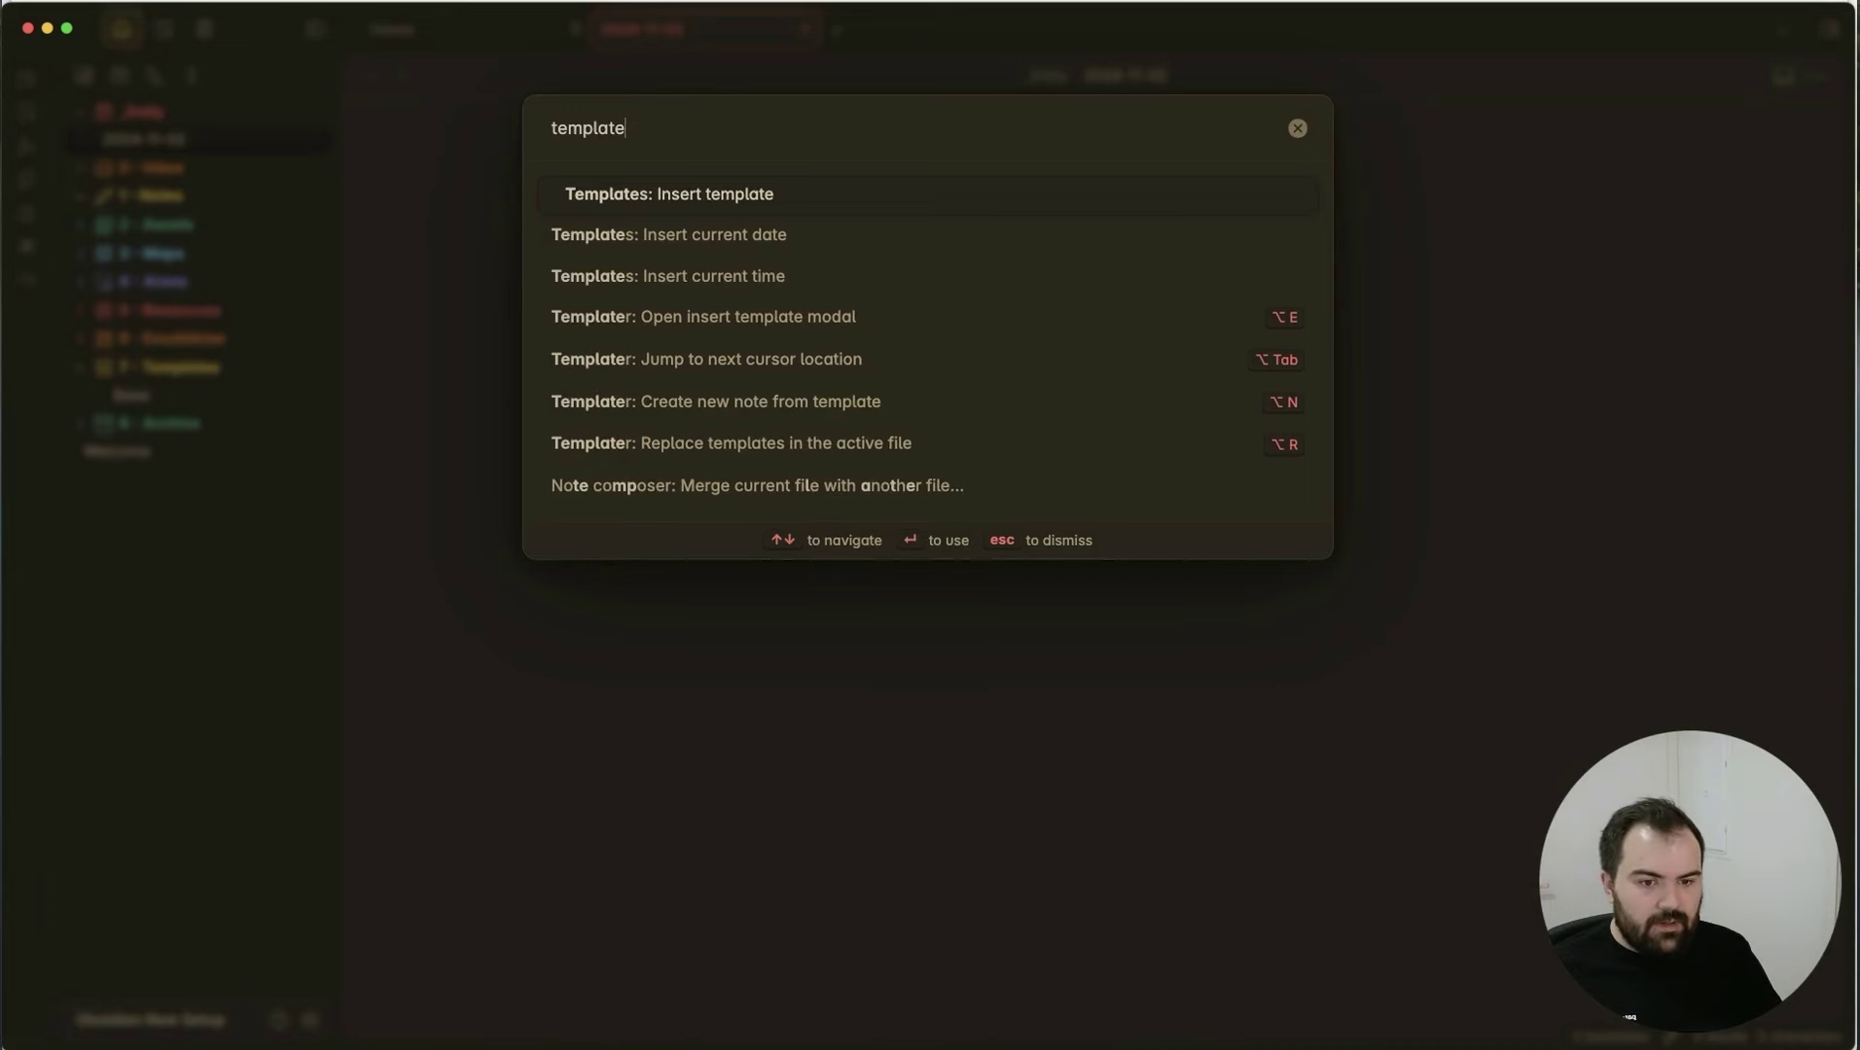
key("Return")
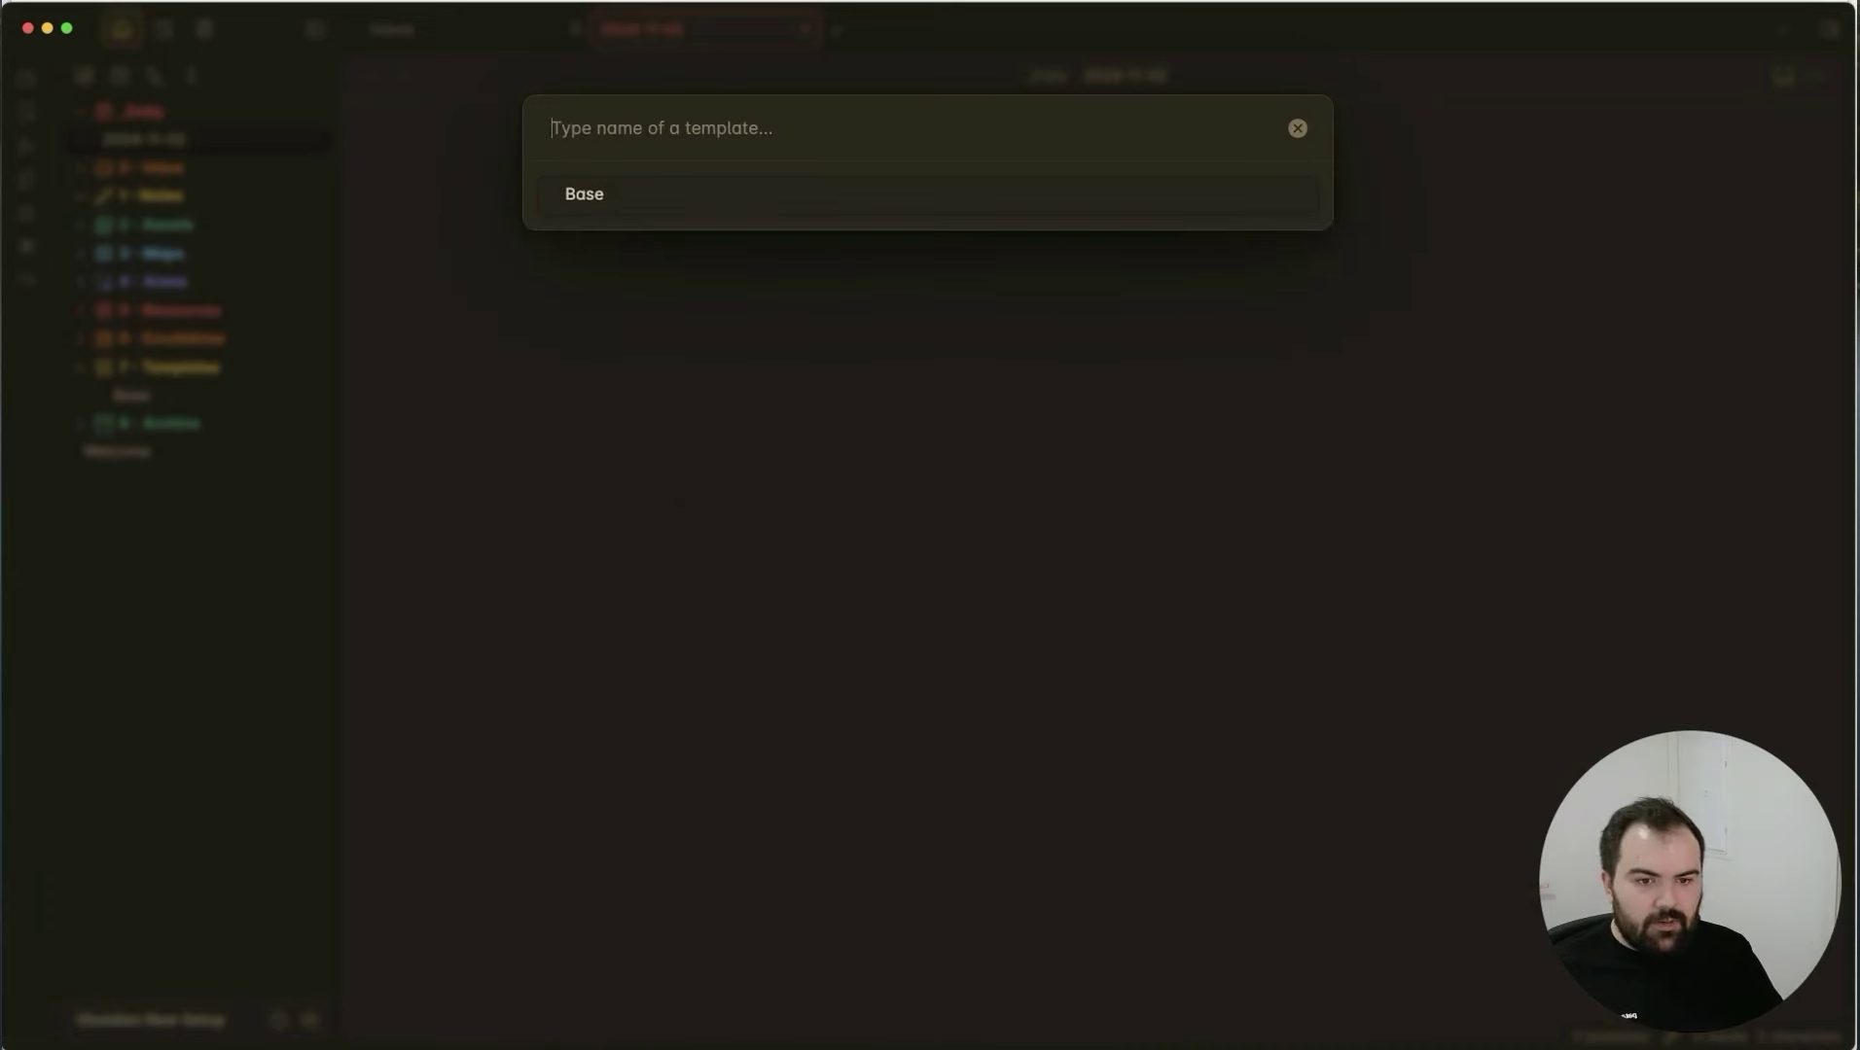
key("Return")
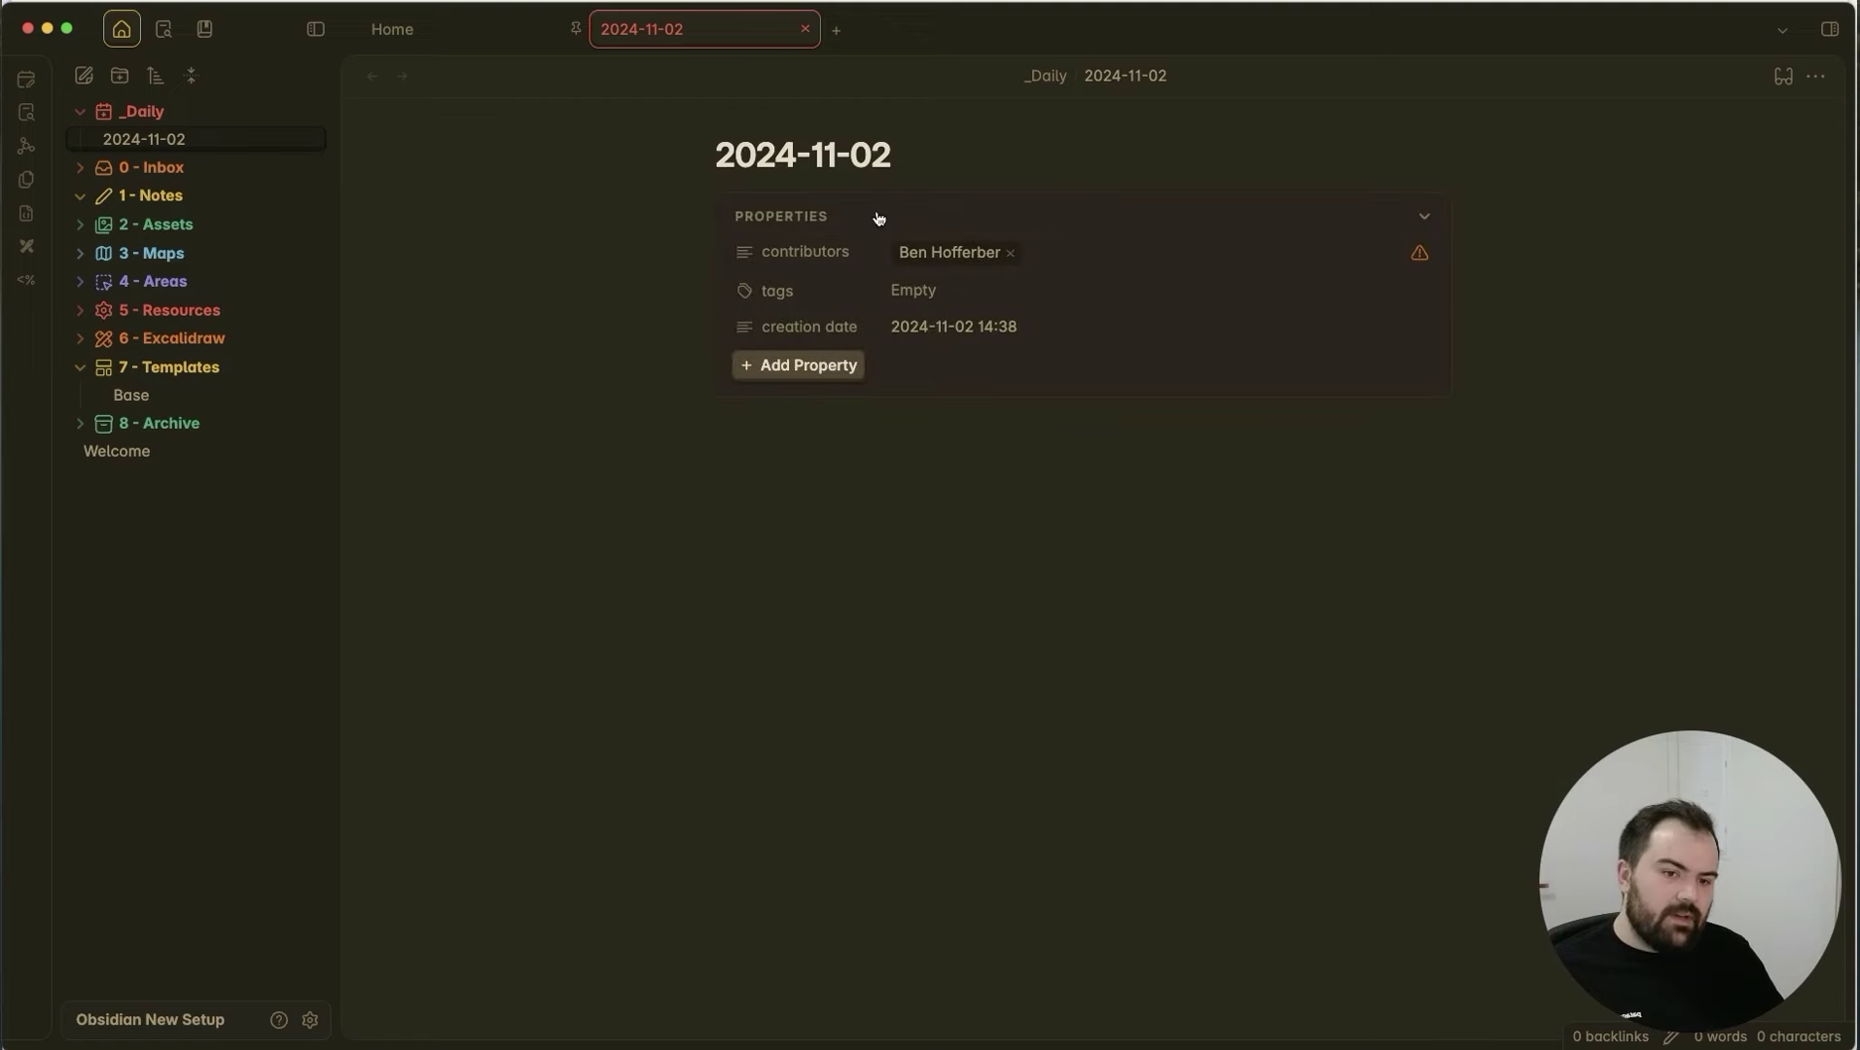
Resolve the contributors property's type mismatch in the daily note by updating it to a list.
left_click(1420, 261)
left_click(753, 462)
left_click(559, 189)
left_click(1070, 698)
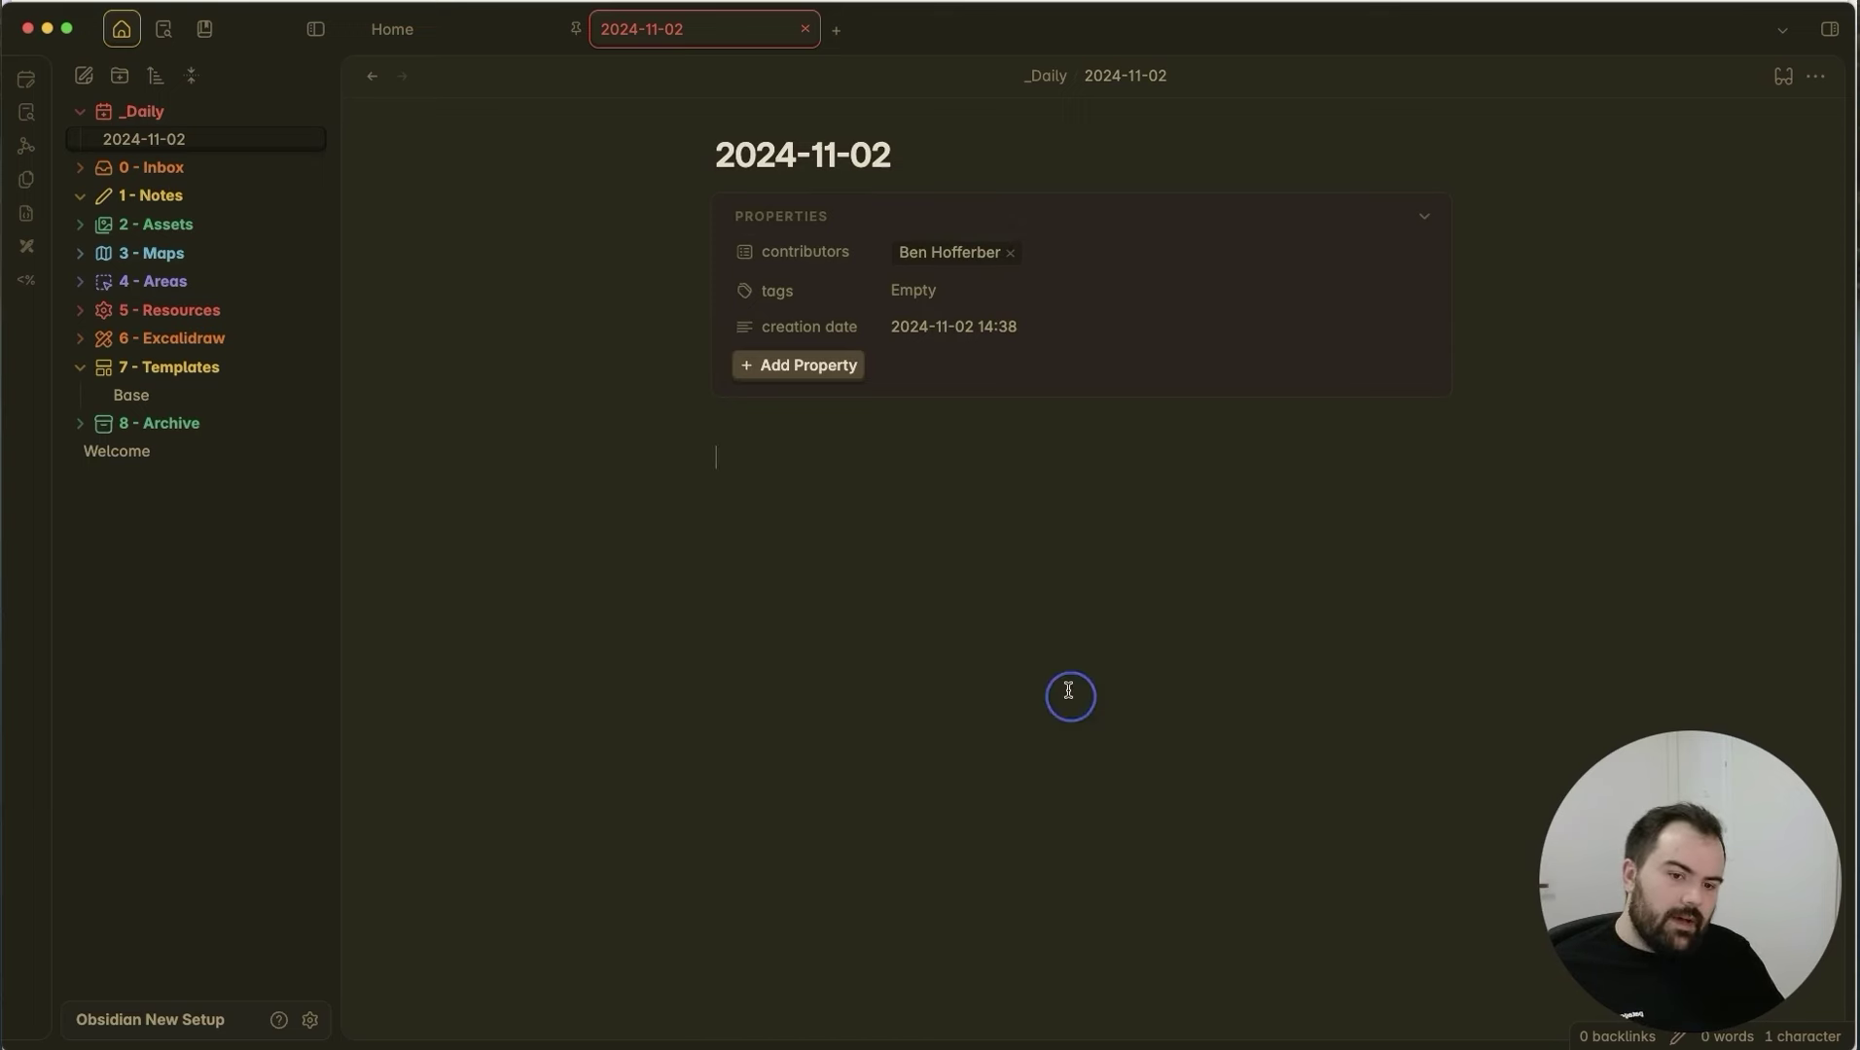
left_click(1422, 216)
left_click(1423, 216)
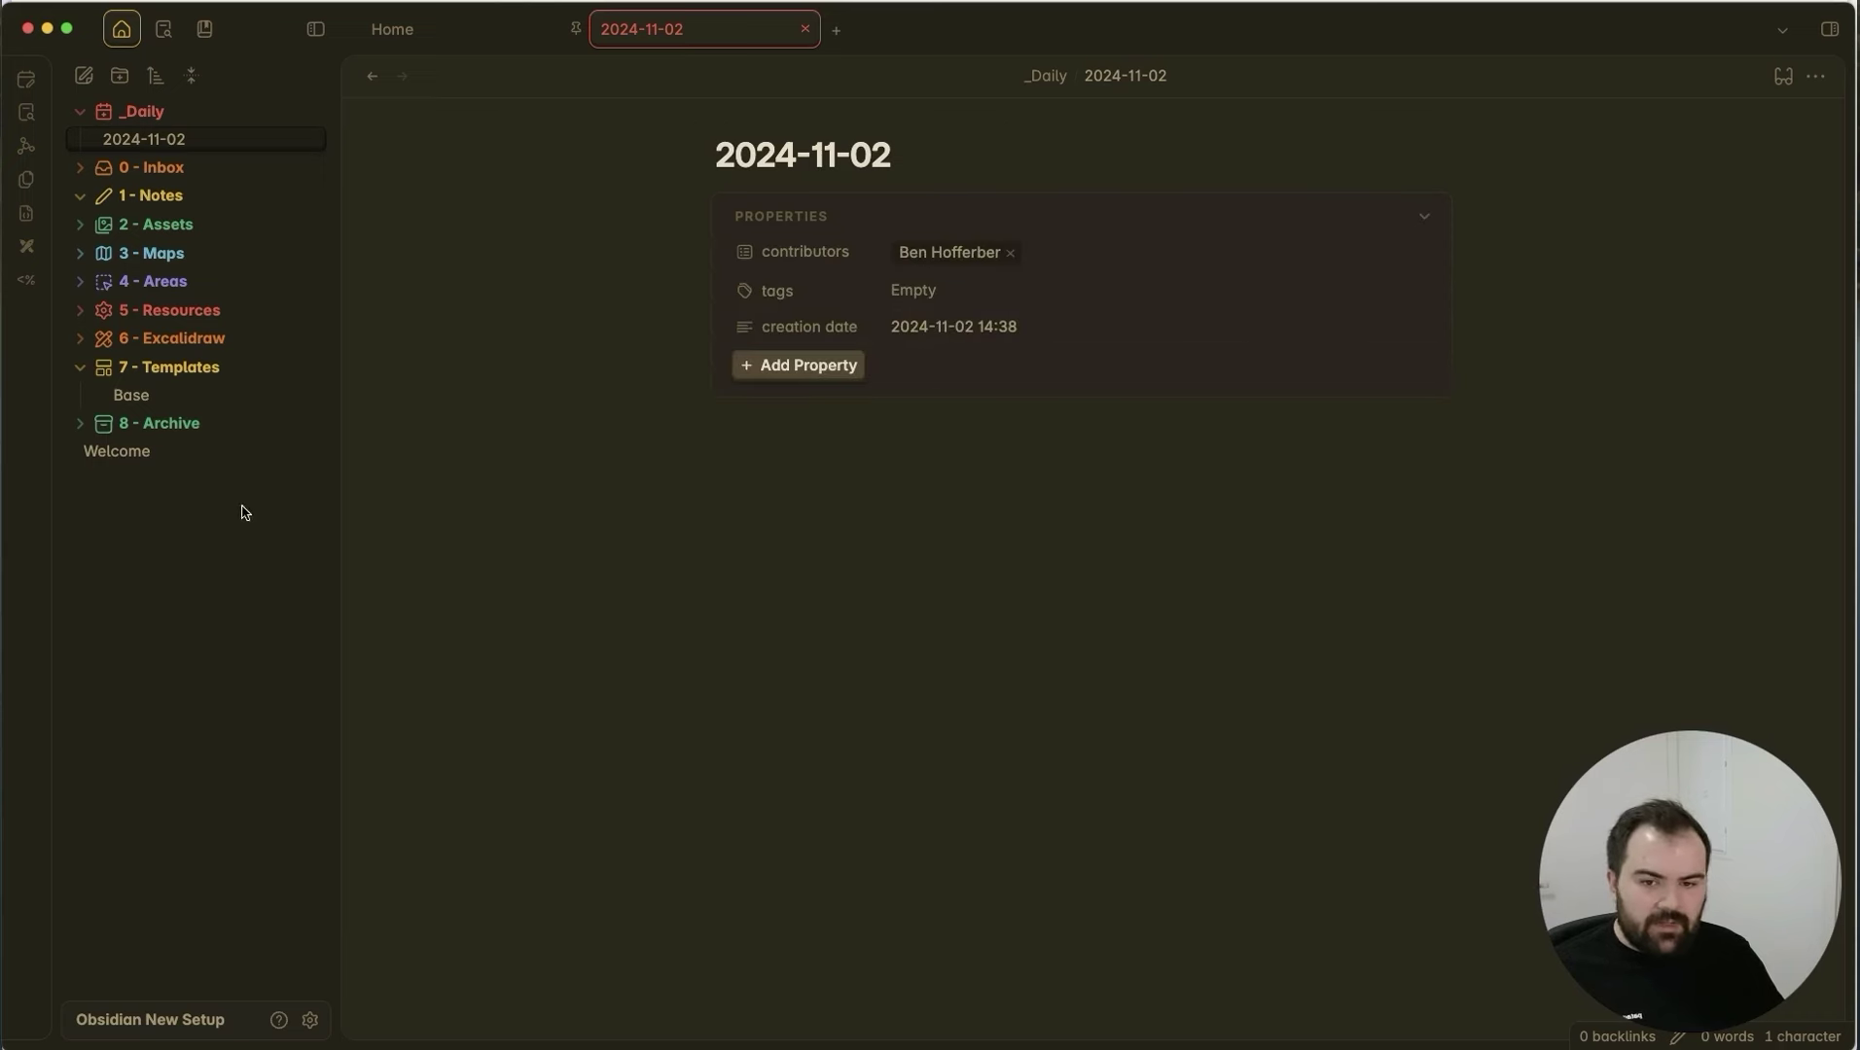
Open the Base template from the 7 - Templates folder.
left_click(194, 368)
left_click(192, 367)
left_click(985, 430)
left_click(120, 395)
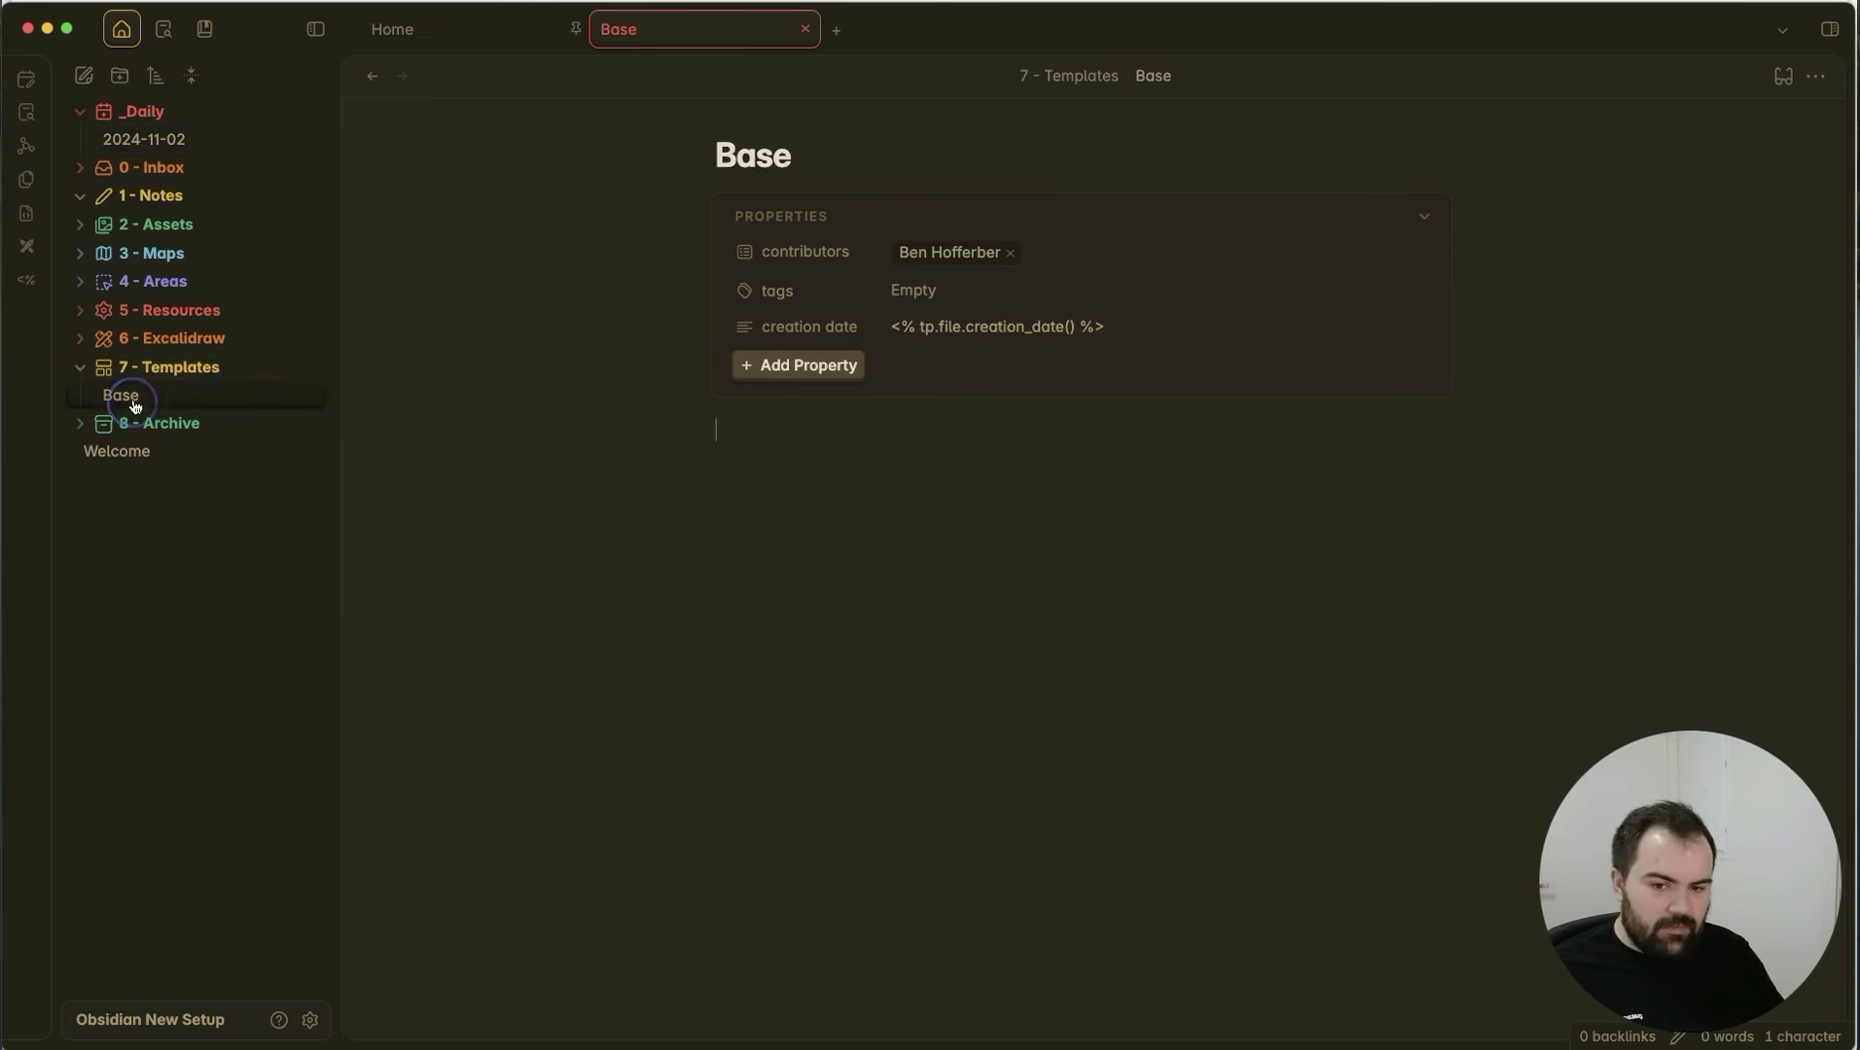
Look inside the 8 - Archive folder, and collapse it along with 7 - Templates.
left_click(125, 368)
left_click(148, 369)
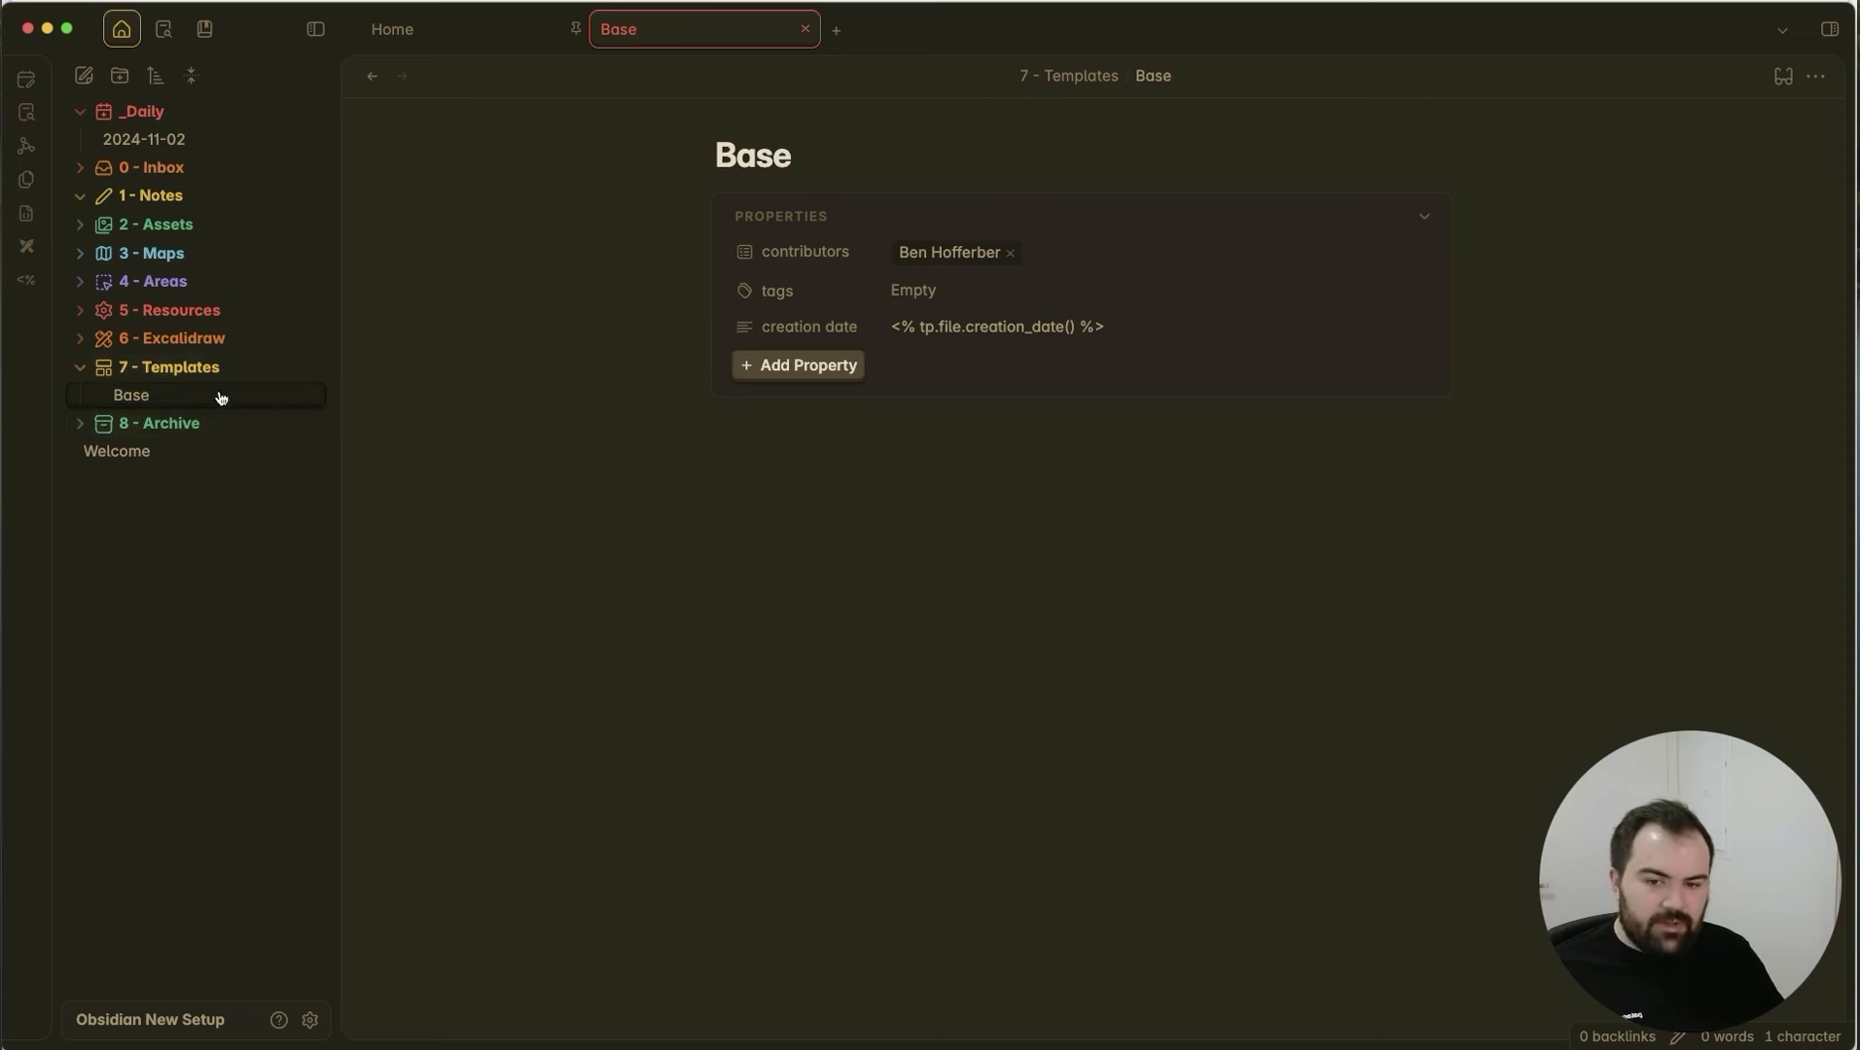
left_click(163, 425)
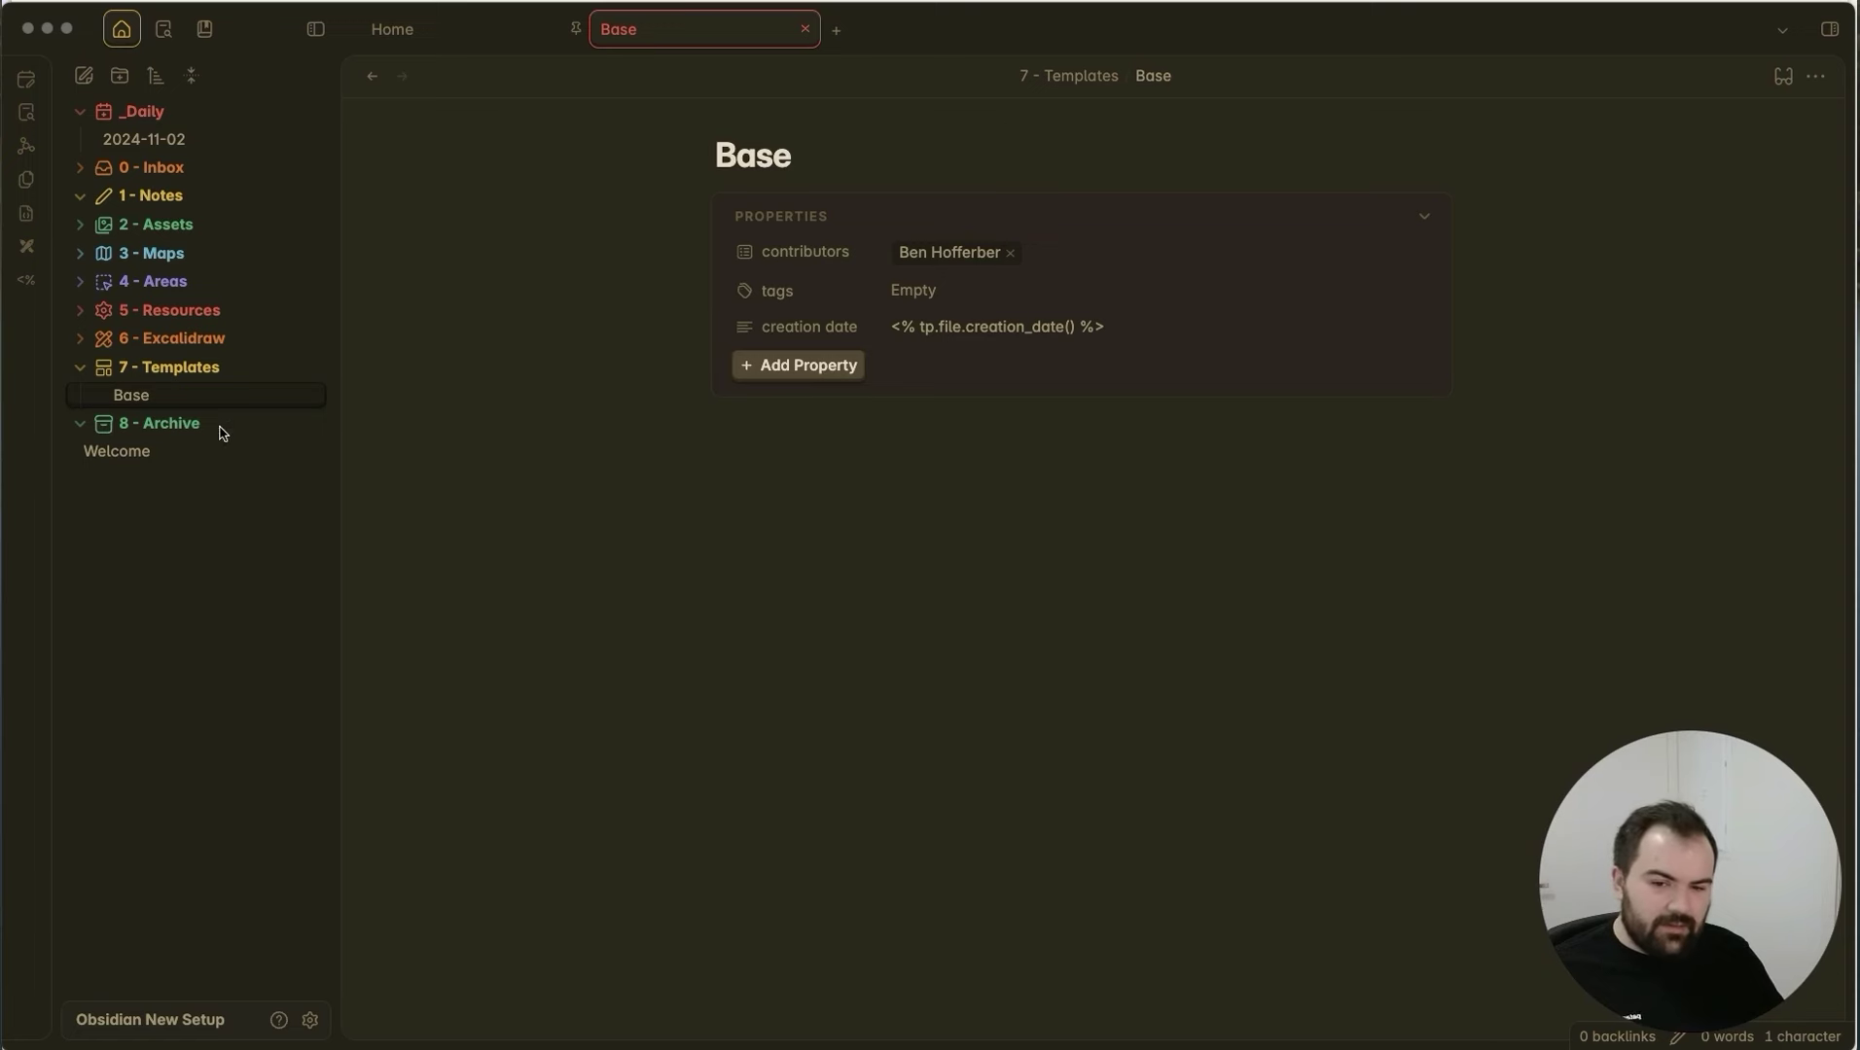
left_click(183, 431)
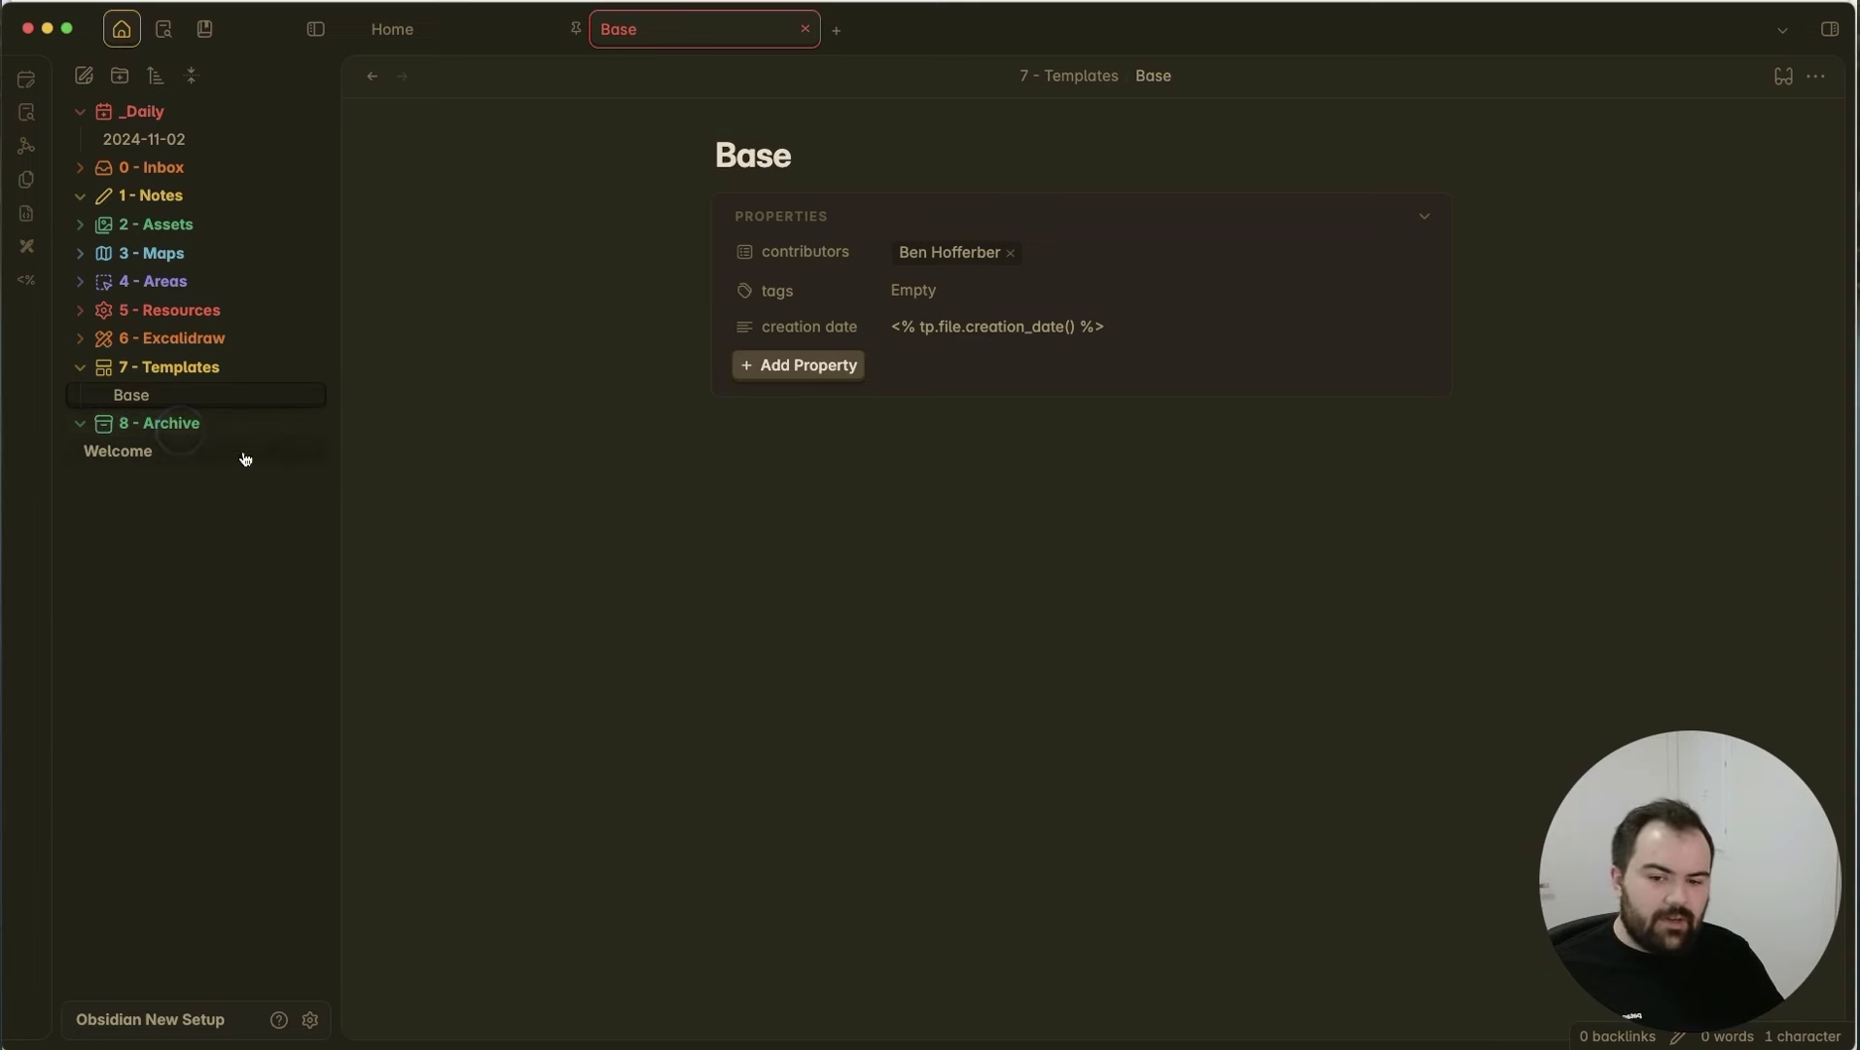
left_click(181, 368)
left_click(768, 503)
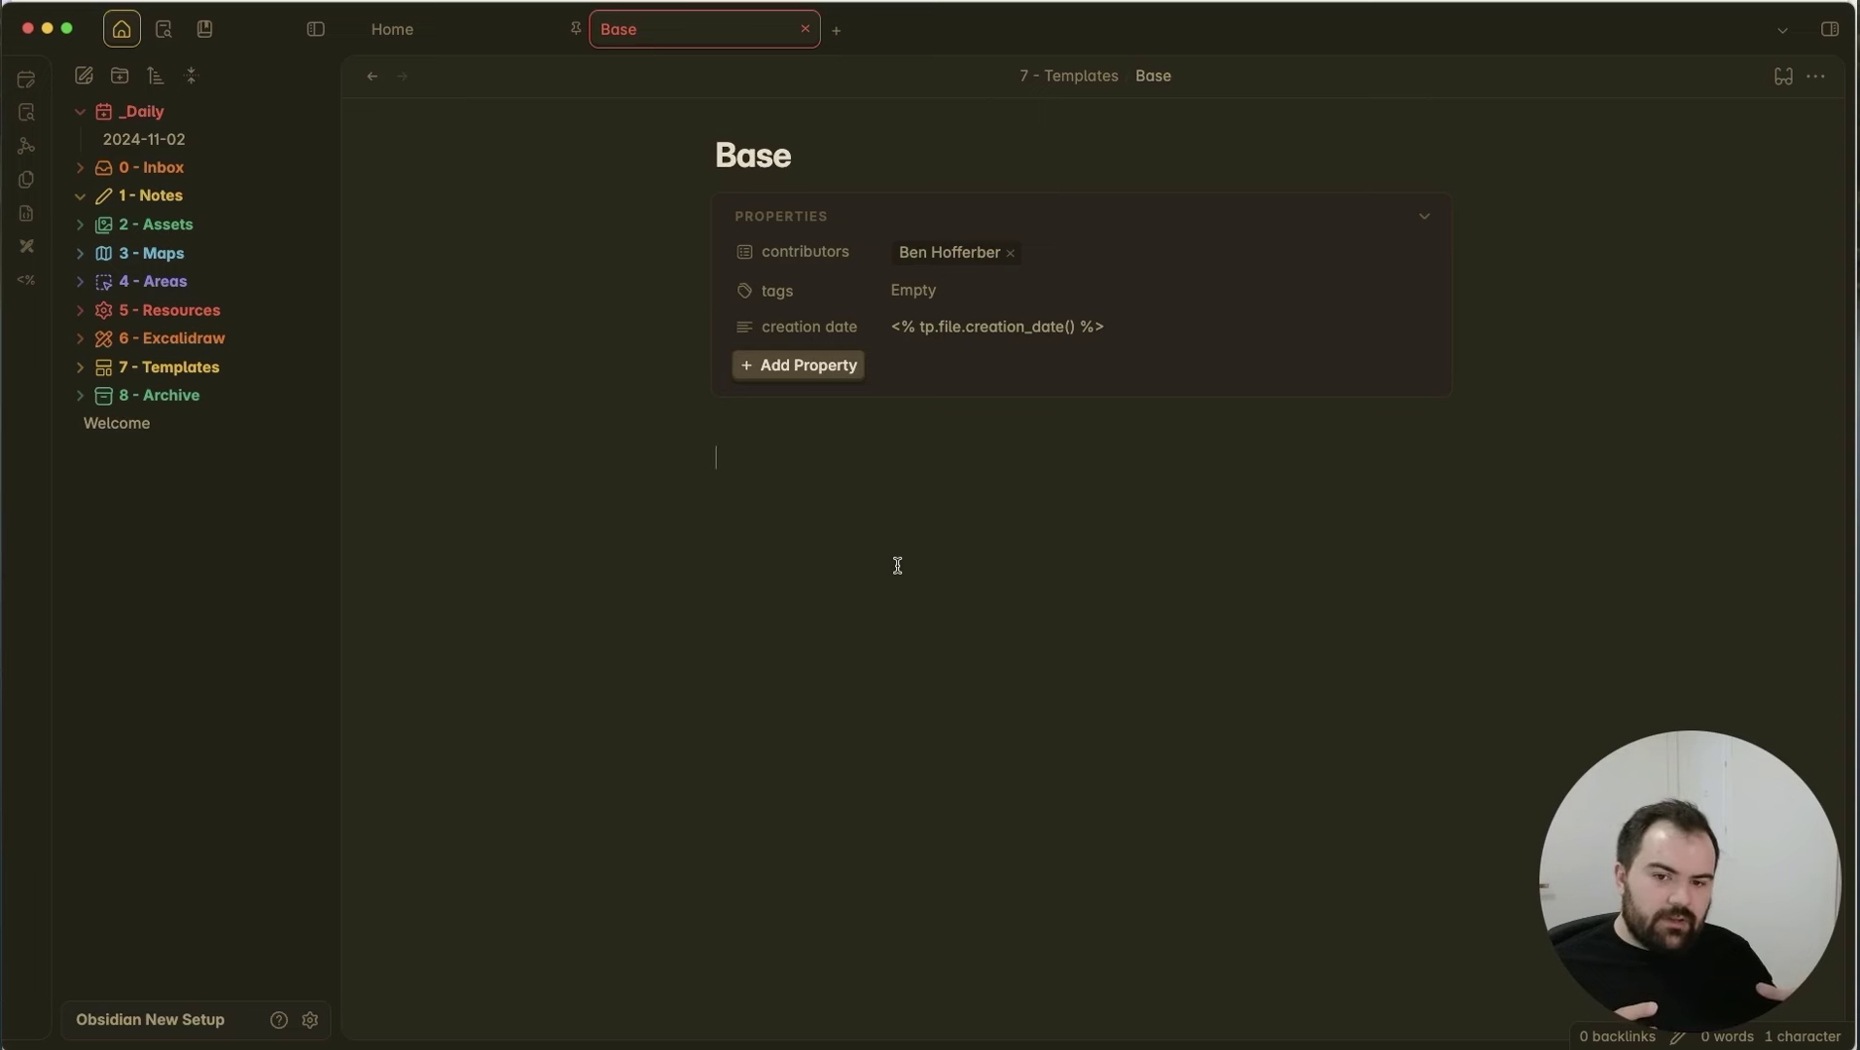
Review the All AI Posts note linked from Home, and close it together with the Base template.
left_click(463, 31)
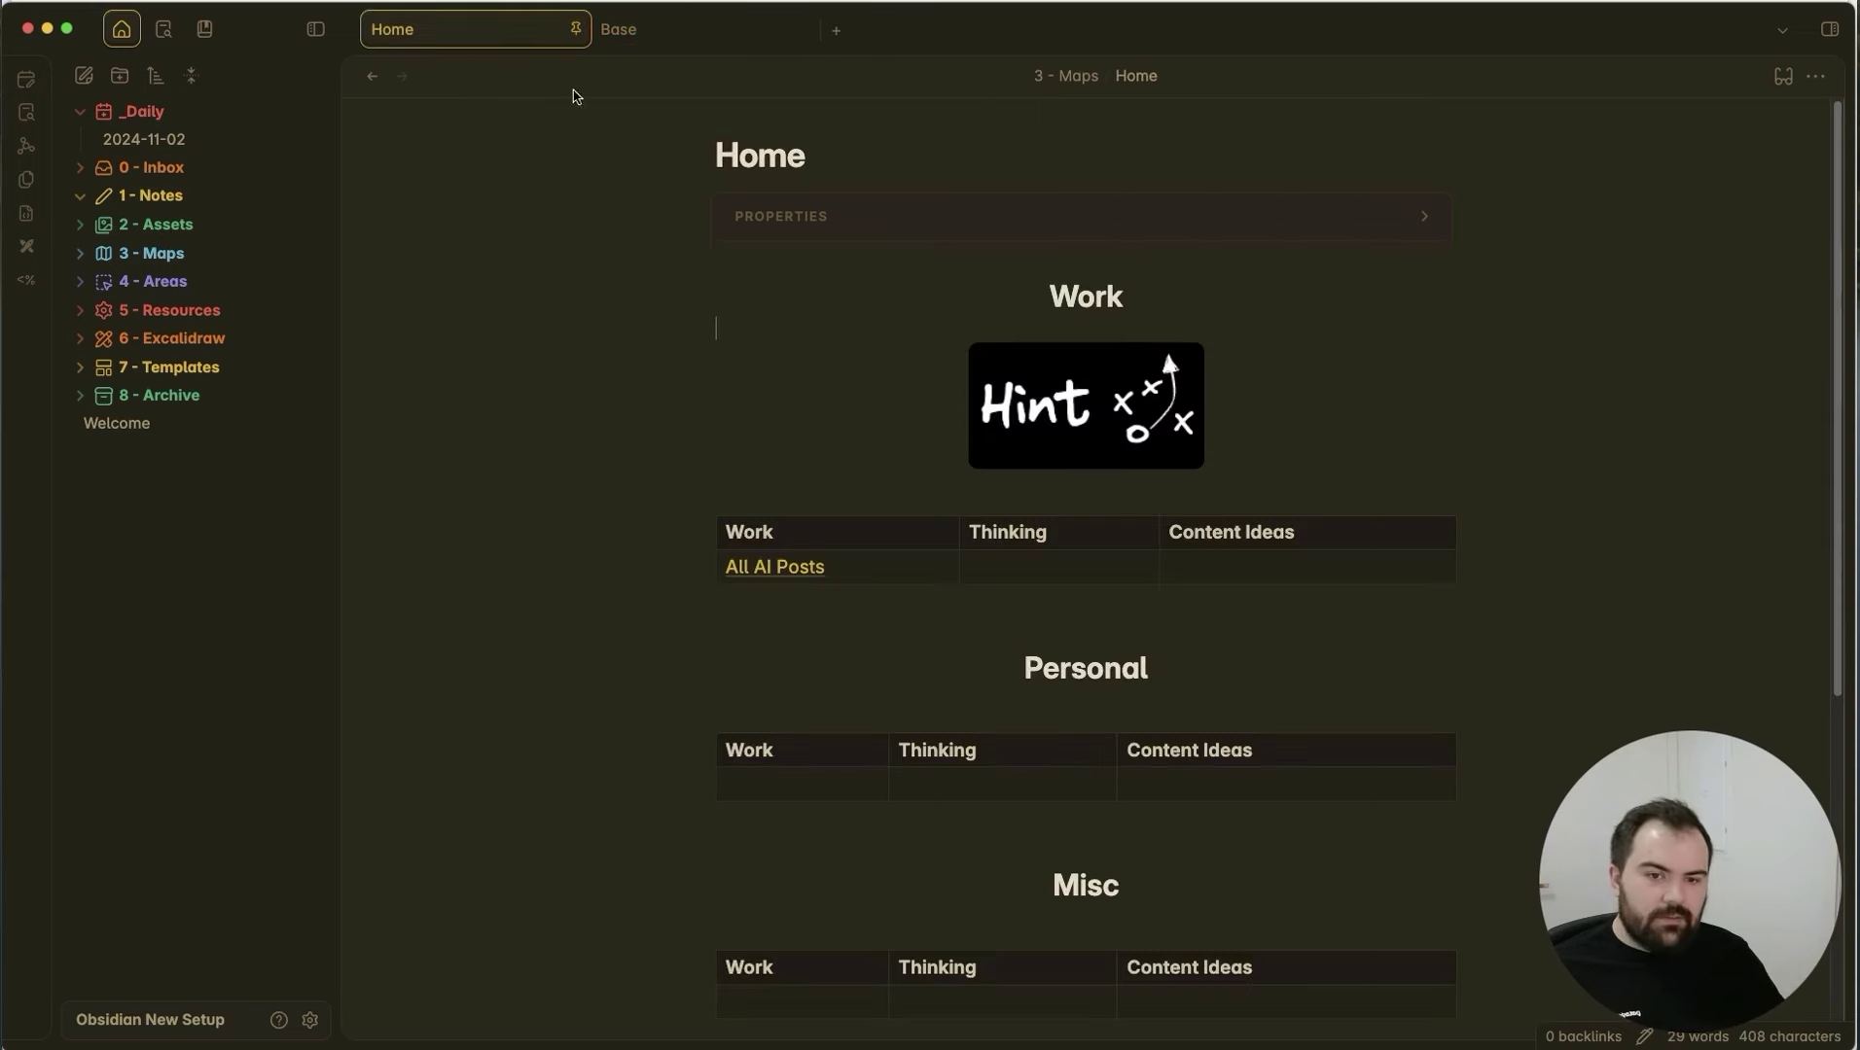
left_click(790, 570)
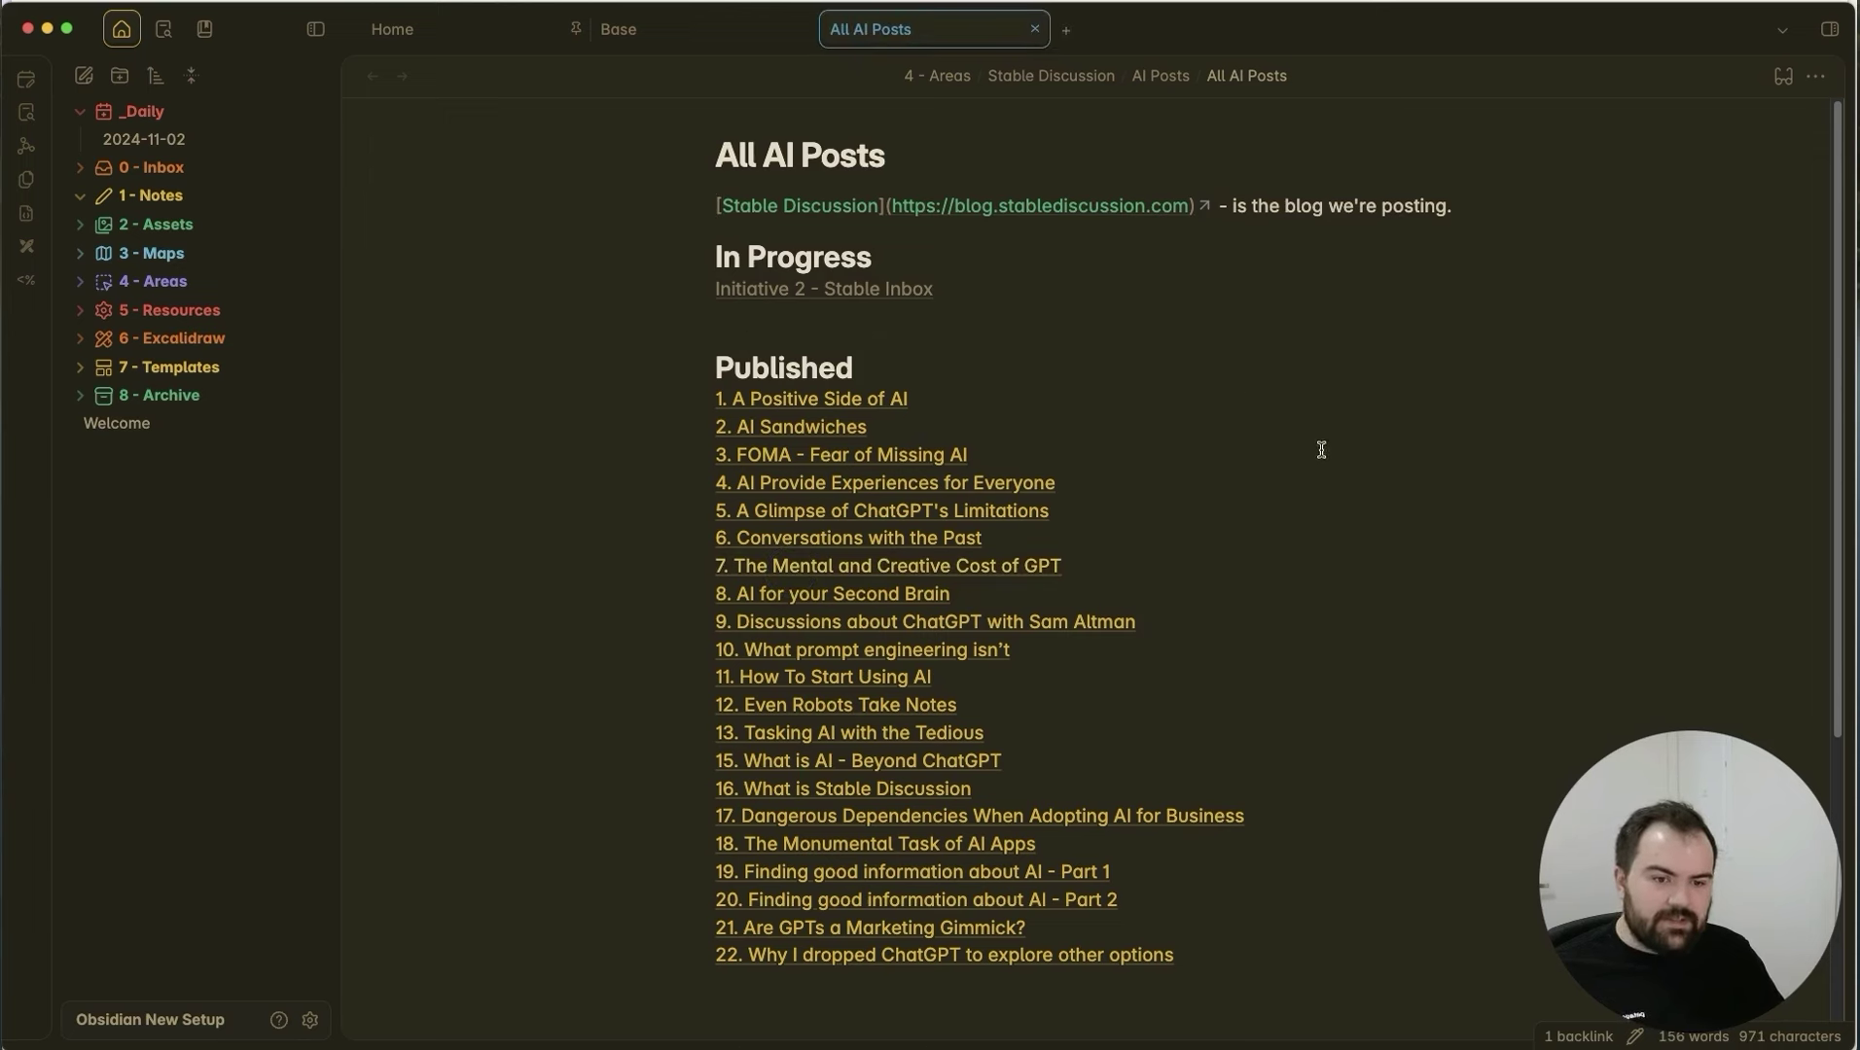
left_click(1035, 29)
left_click(807, 30)
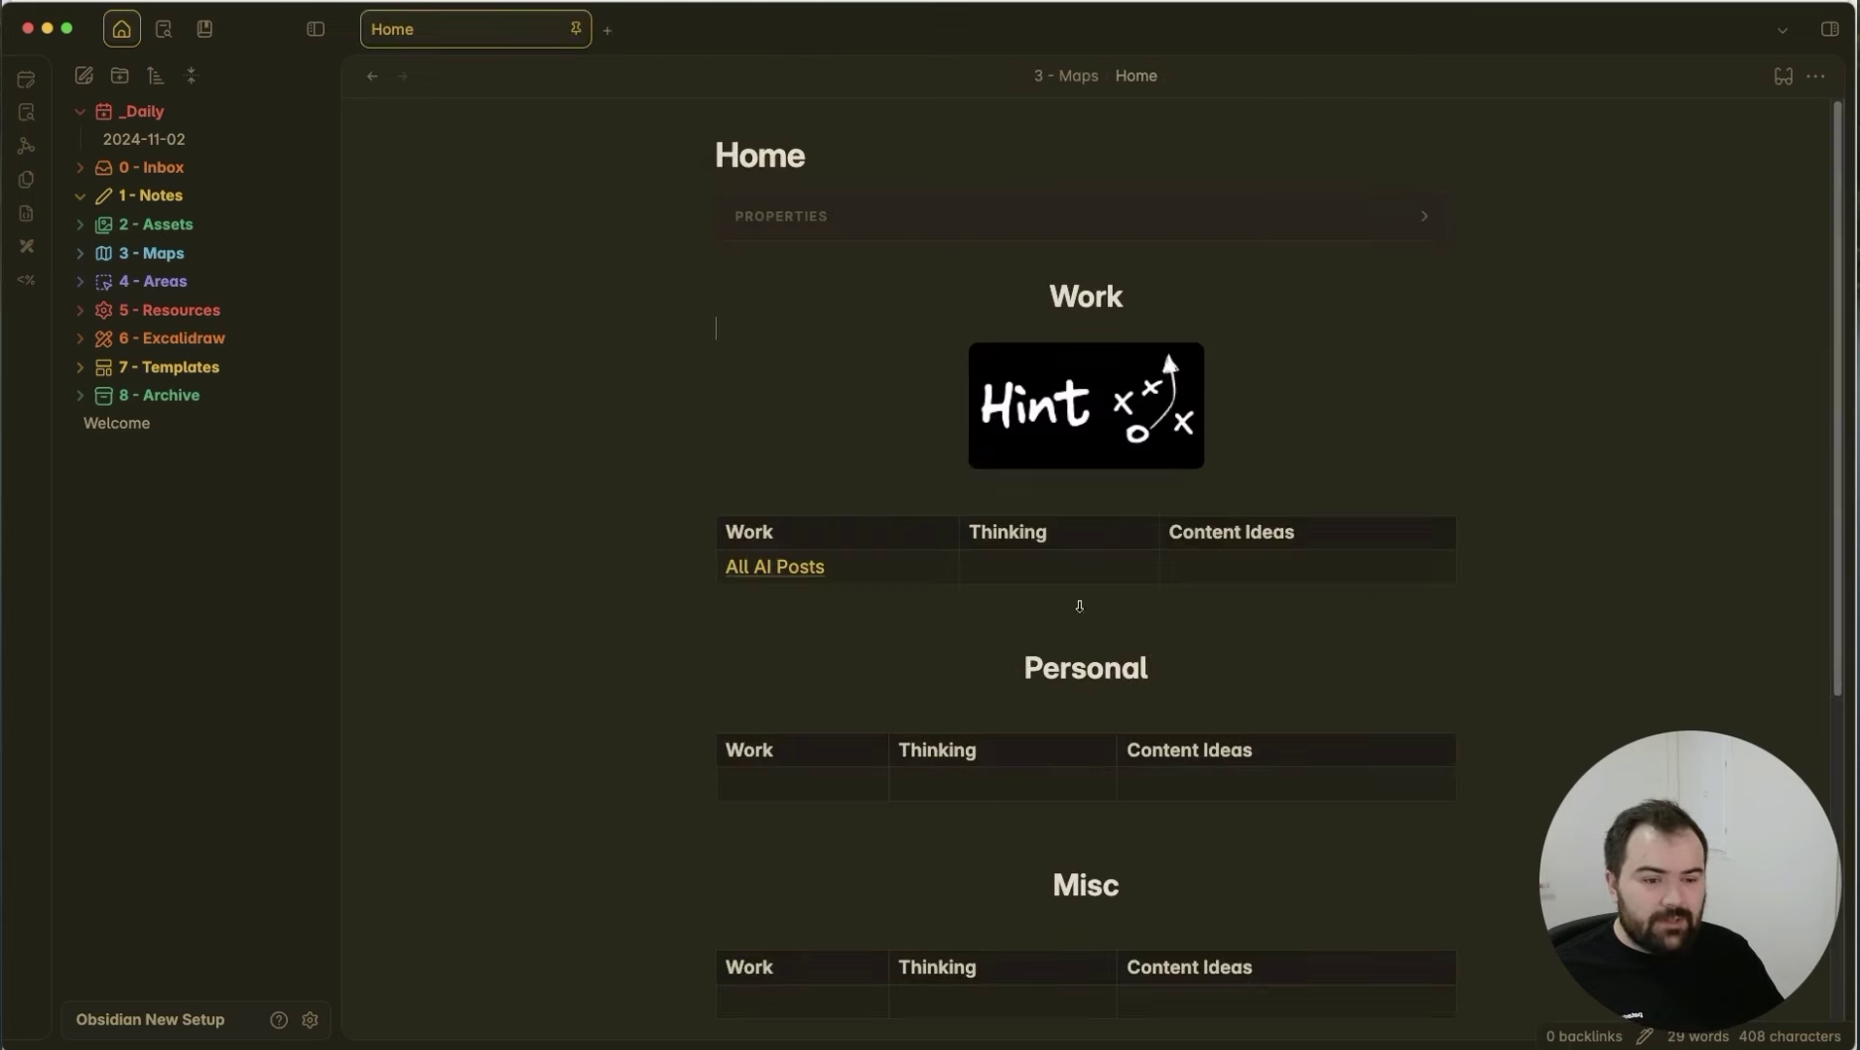
Link a new note named Research Questions in the Thinking column of Home's Work table and create it from that link.
left_click(1052, 563)
type("[[Research Questions")
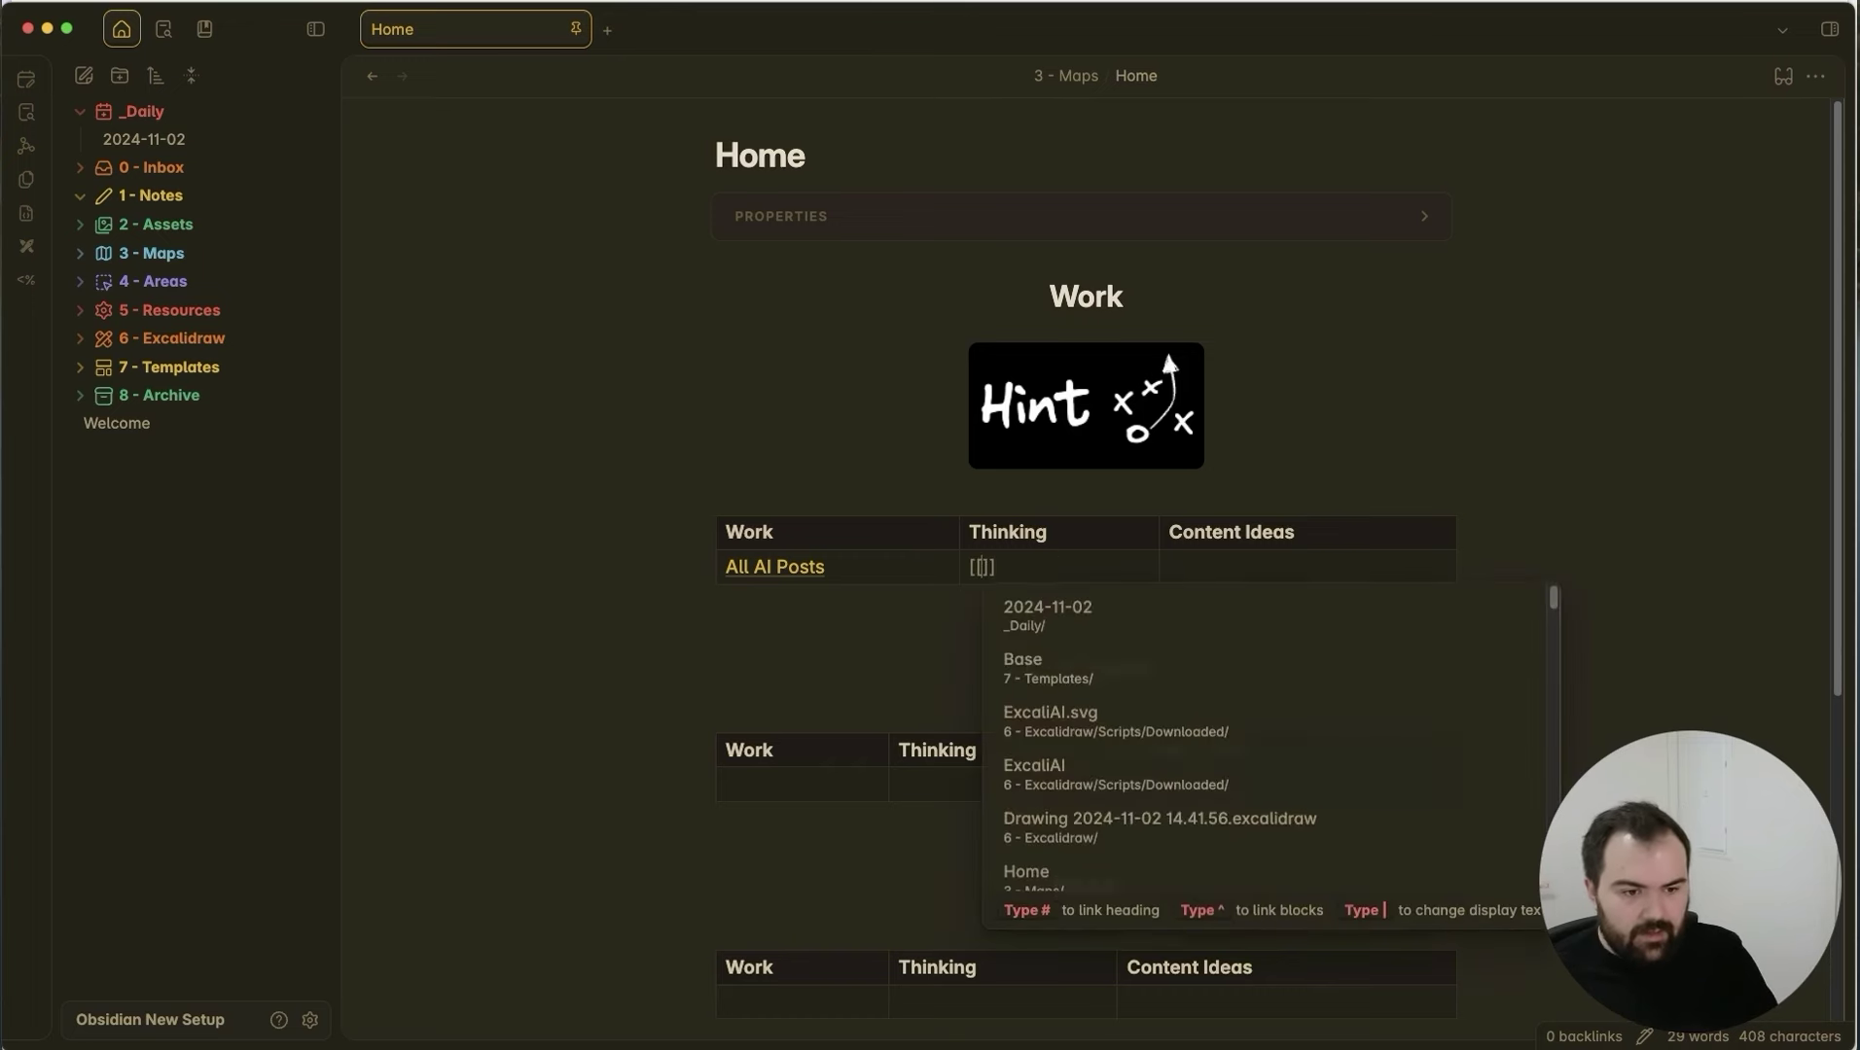
left_click(1055, 567)
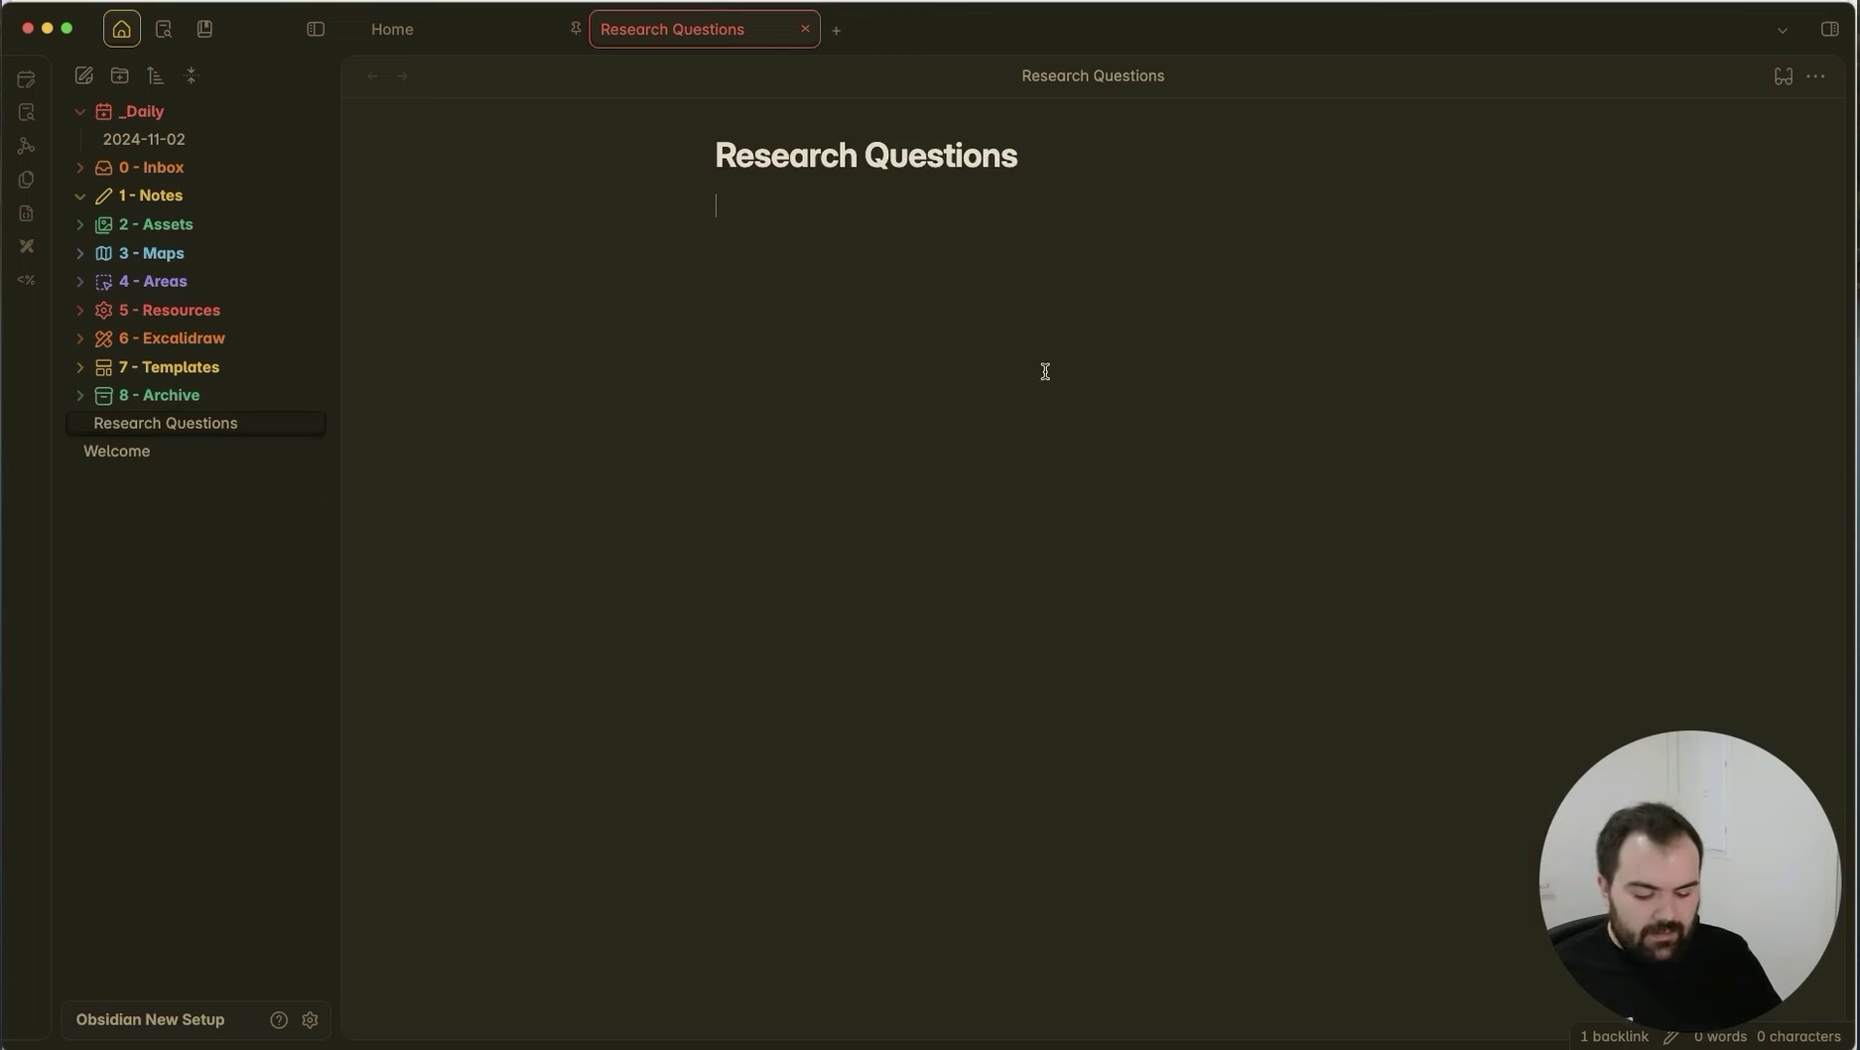
Insert the Base template into the Research Questions note and add the level-two heading "Pending Questions".
type("## ")
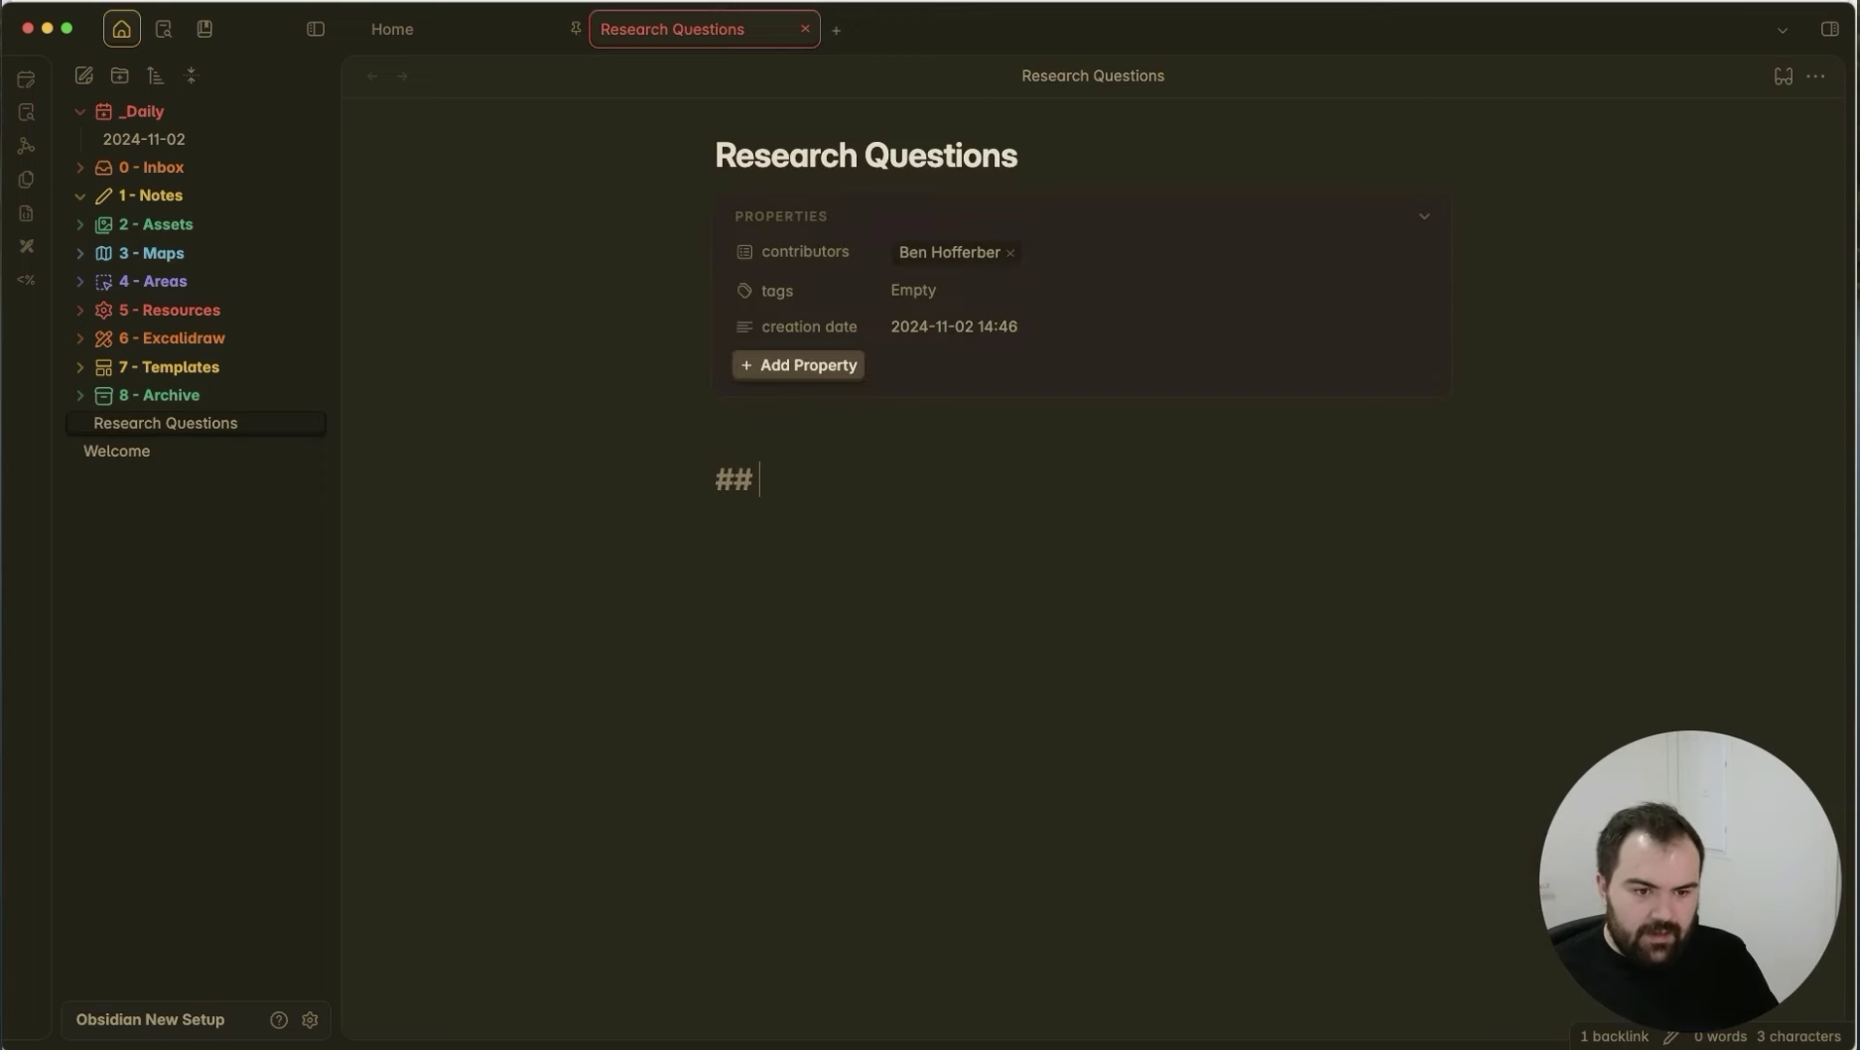
type("Pending Questions")
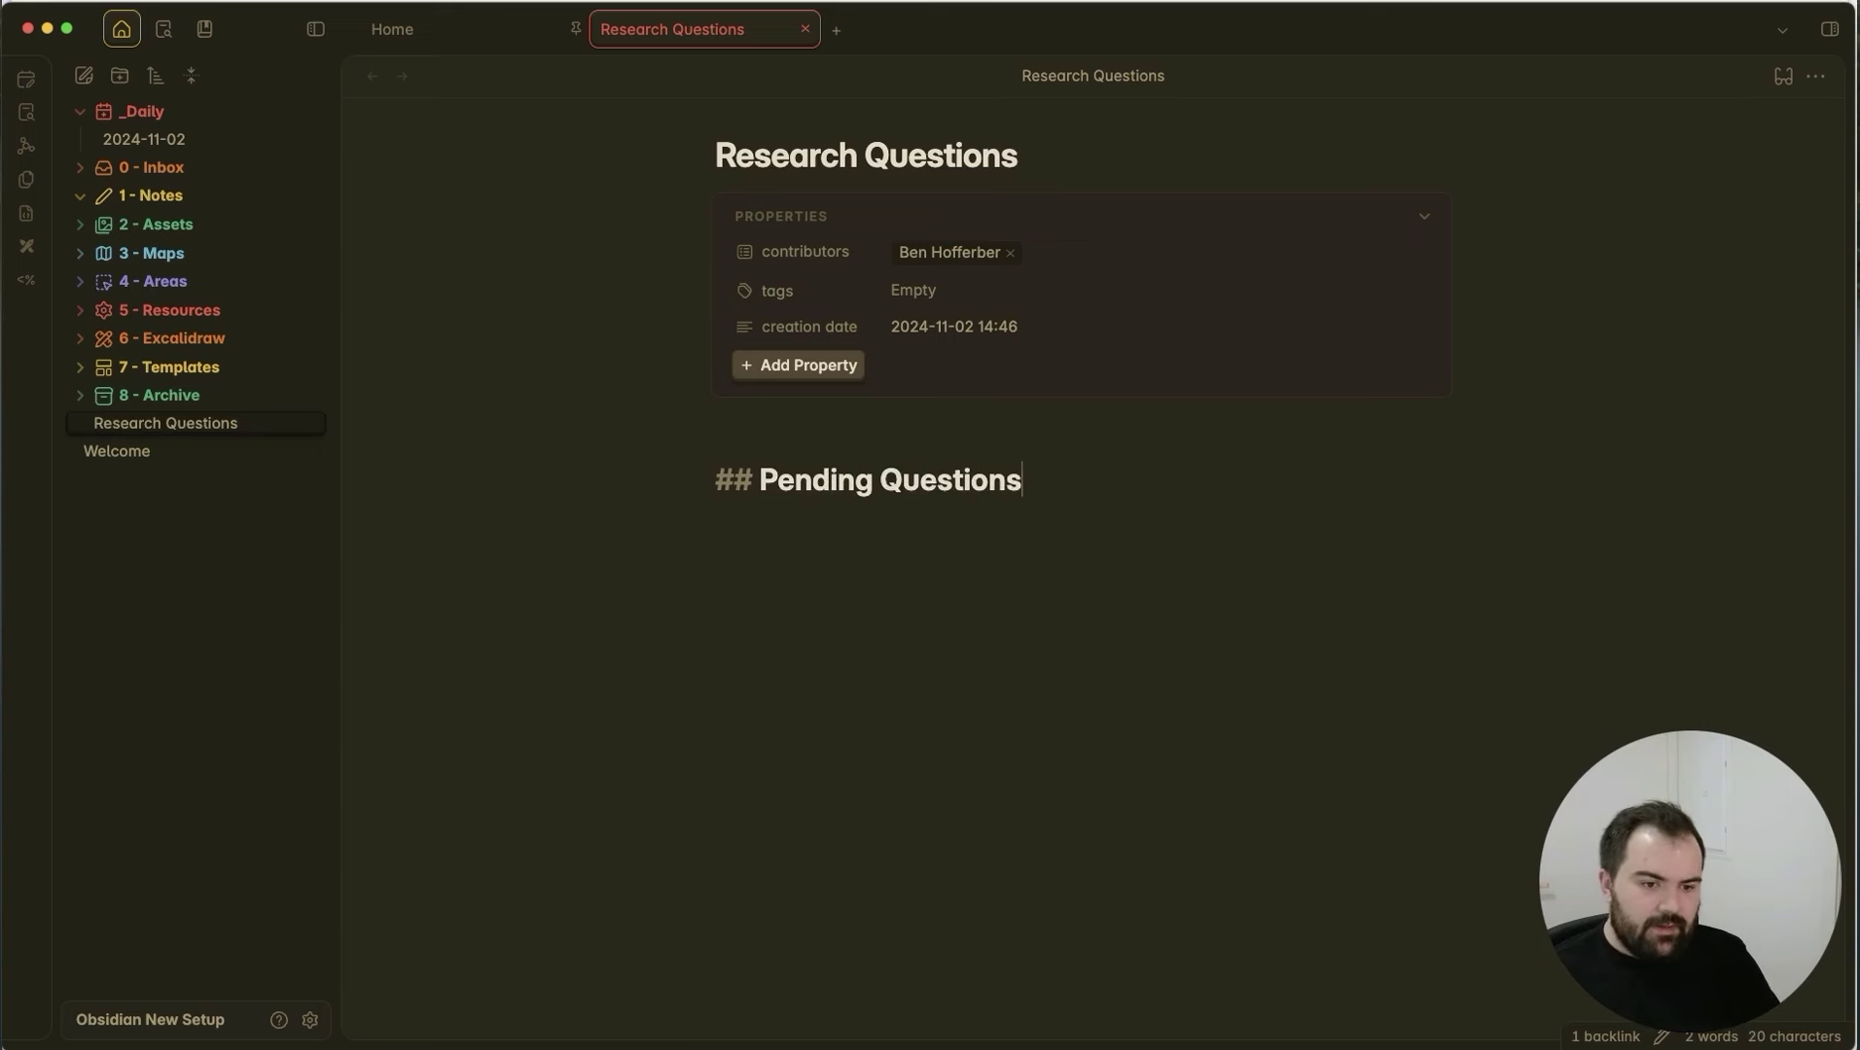
key("Return")
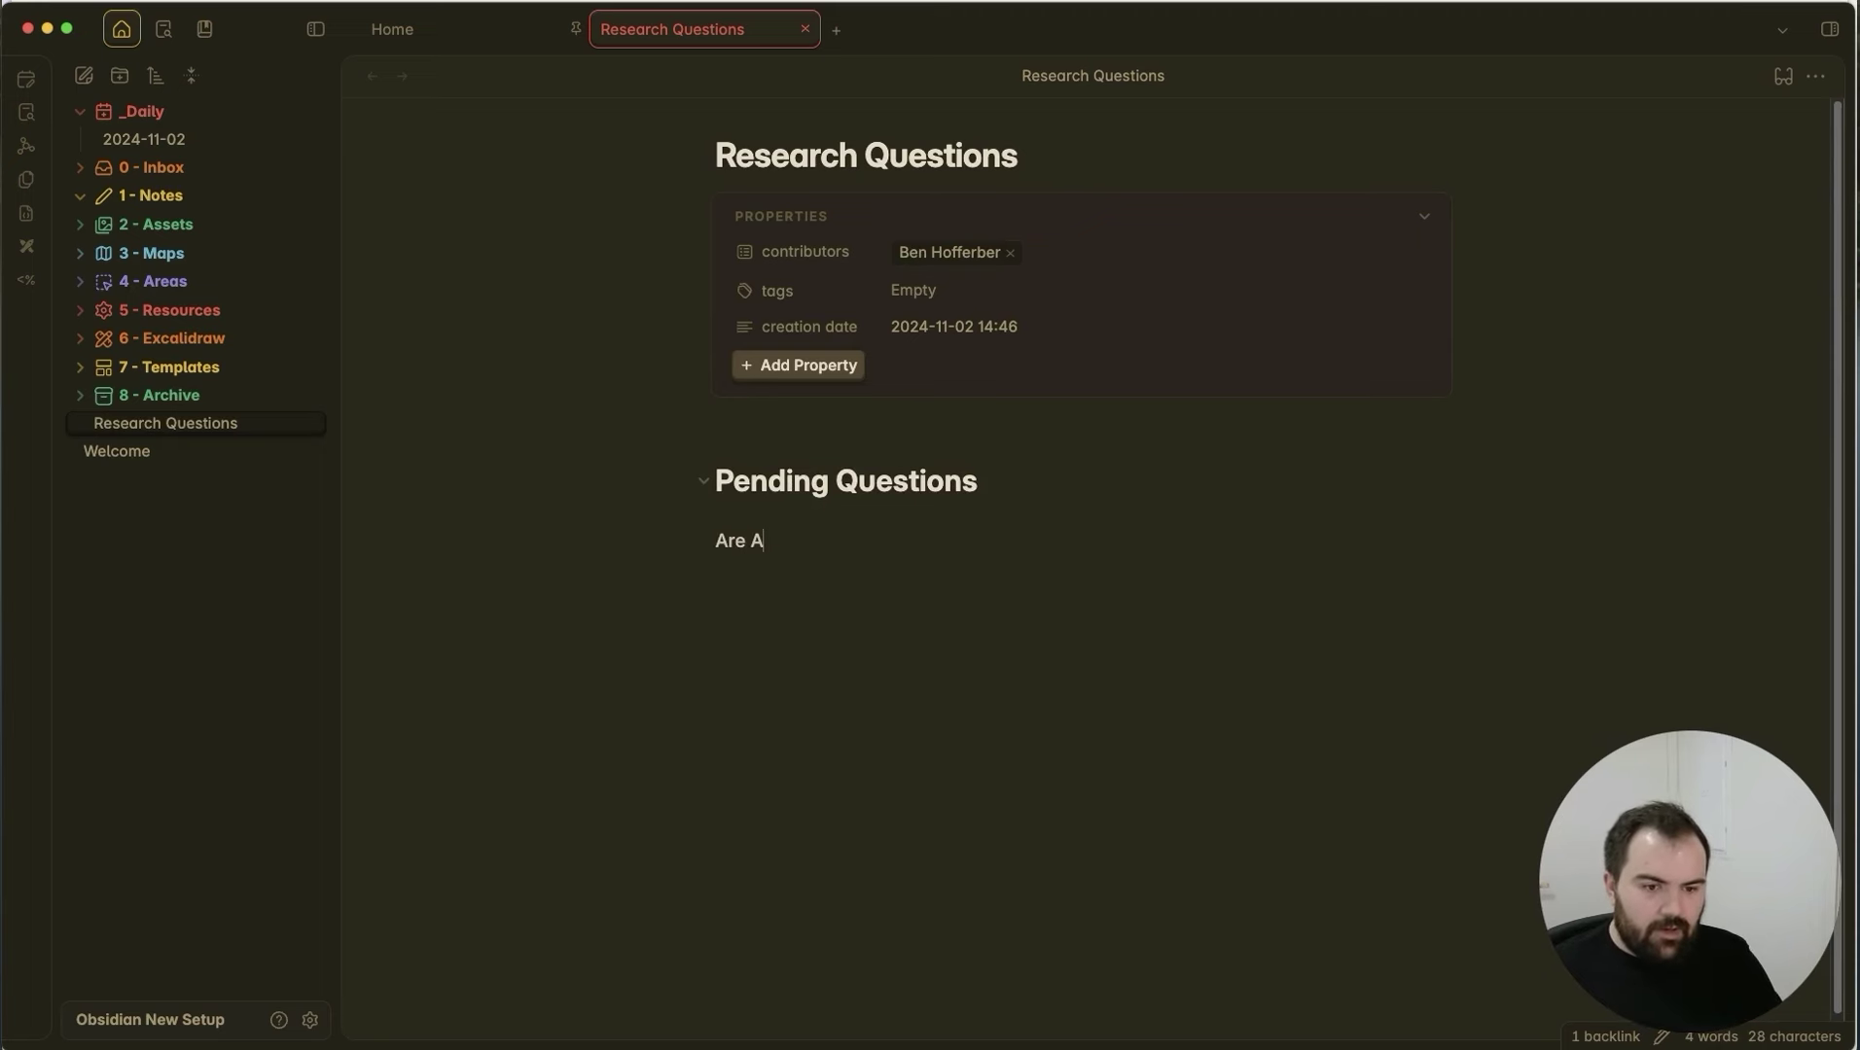
Under Pending Questions, write "Are AI Agents going to change AI tooling for education?" and turn it into an internal link.
type("Are AI Agents c")
key("BackSpace")
type("going to change AI tooling for")
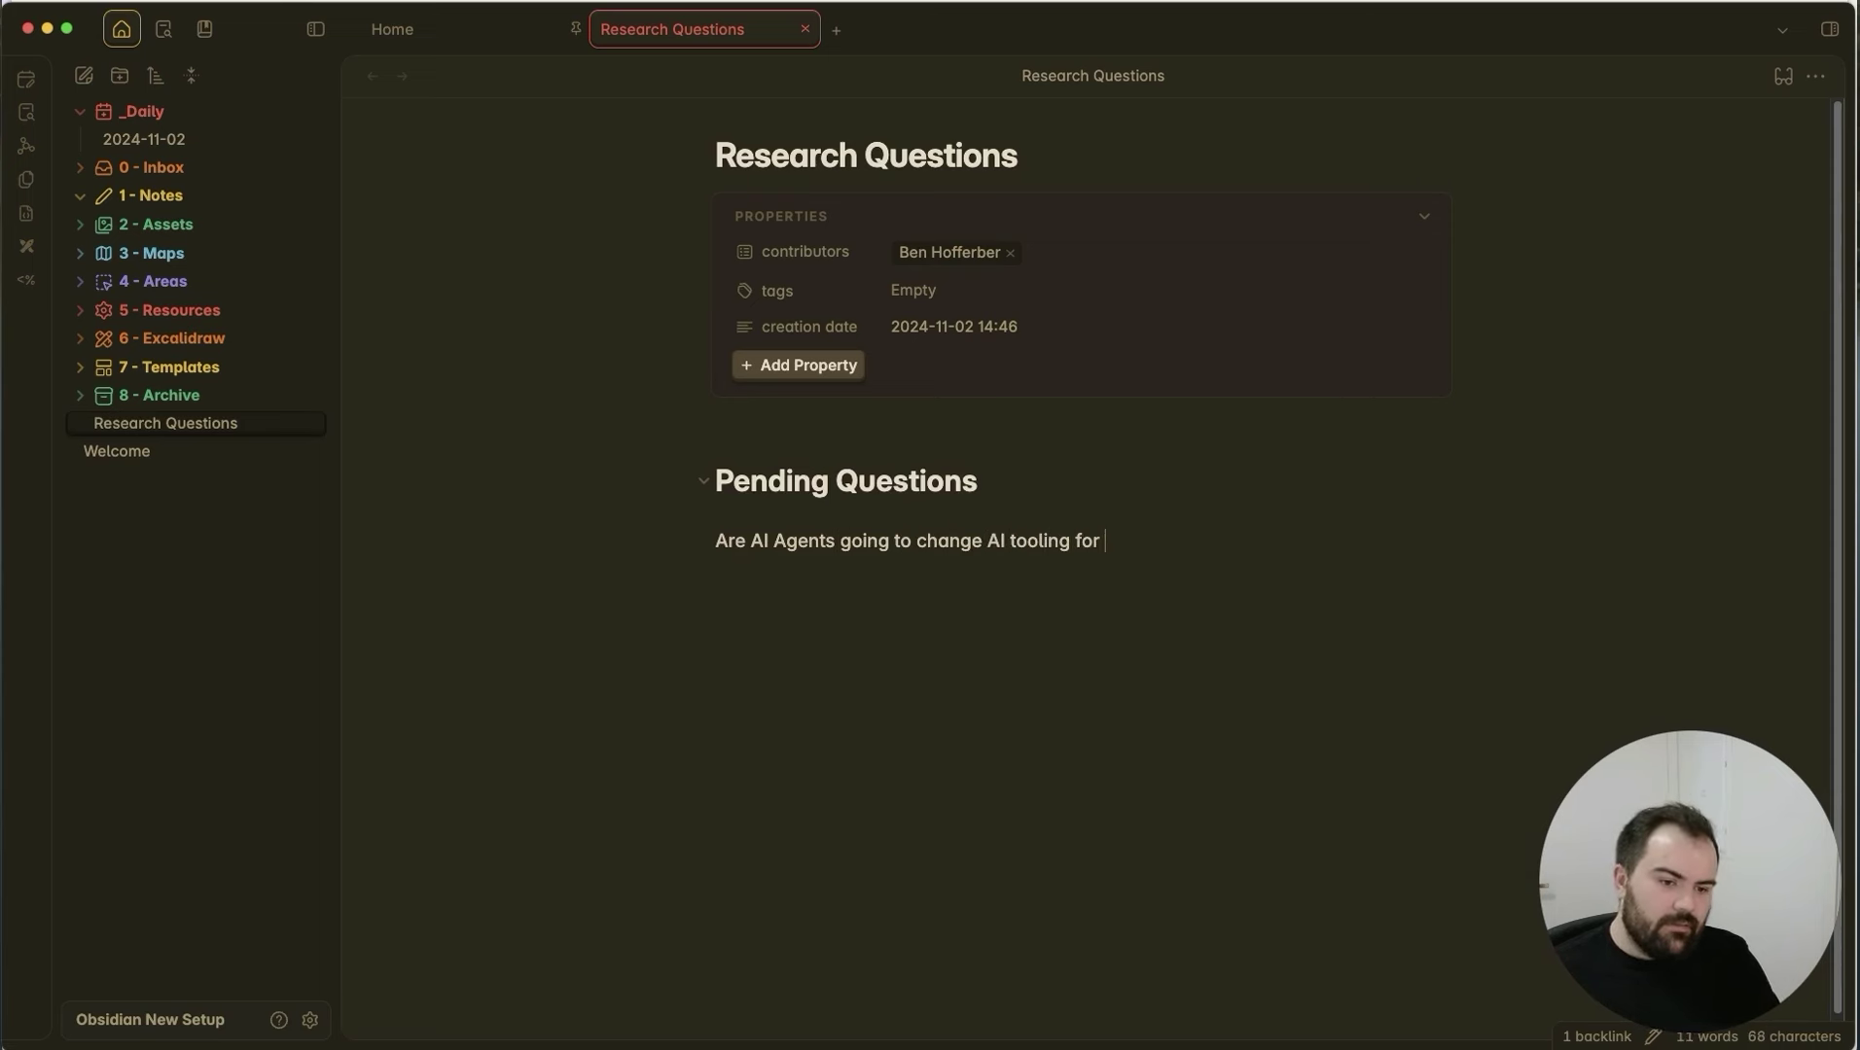
type(" education?")
left_click_drag(1202, 542, 652, 541)
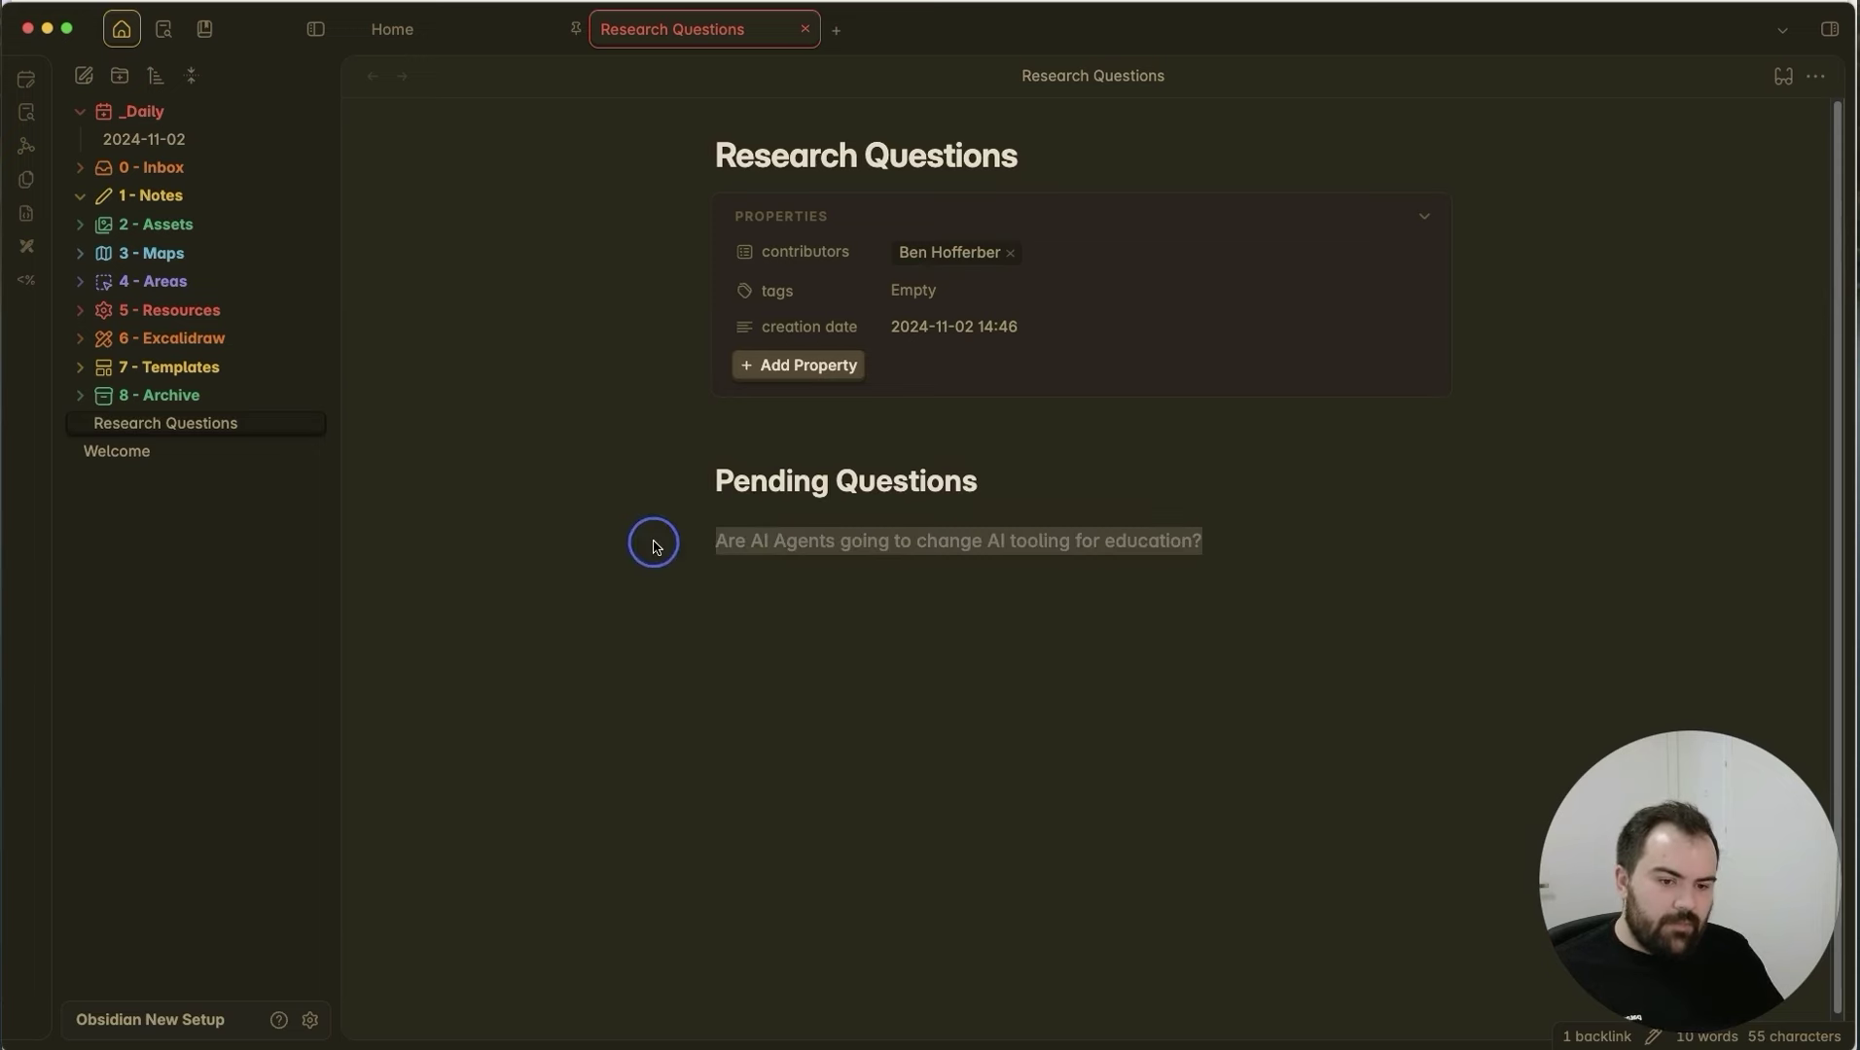
type("[[")
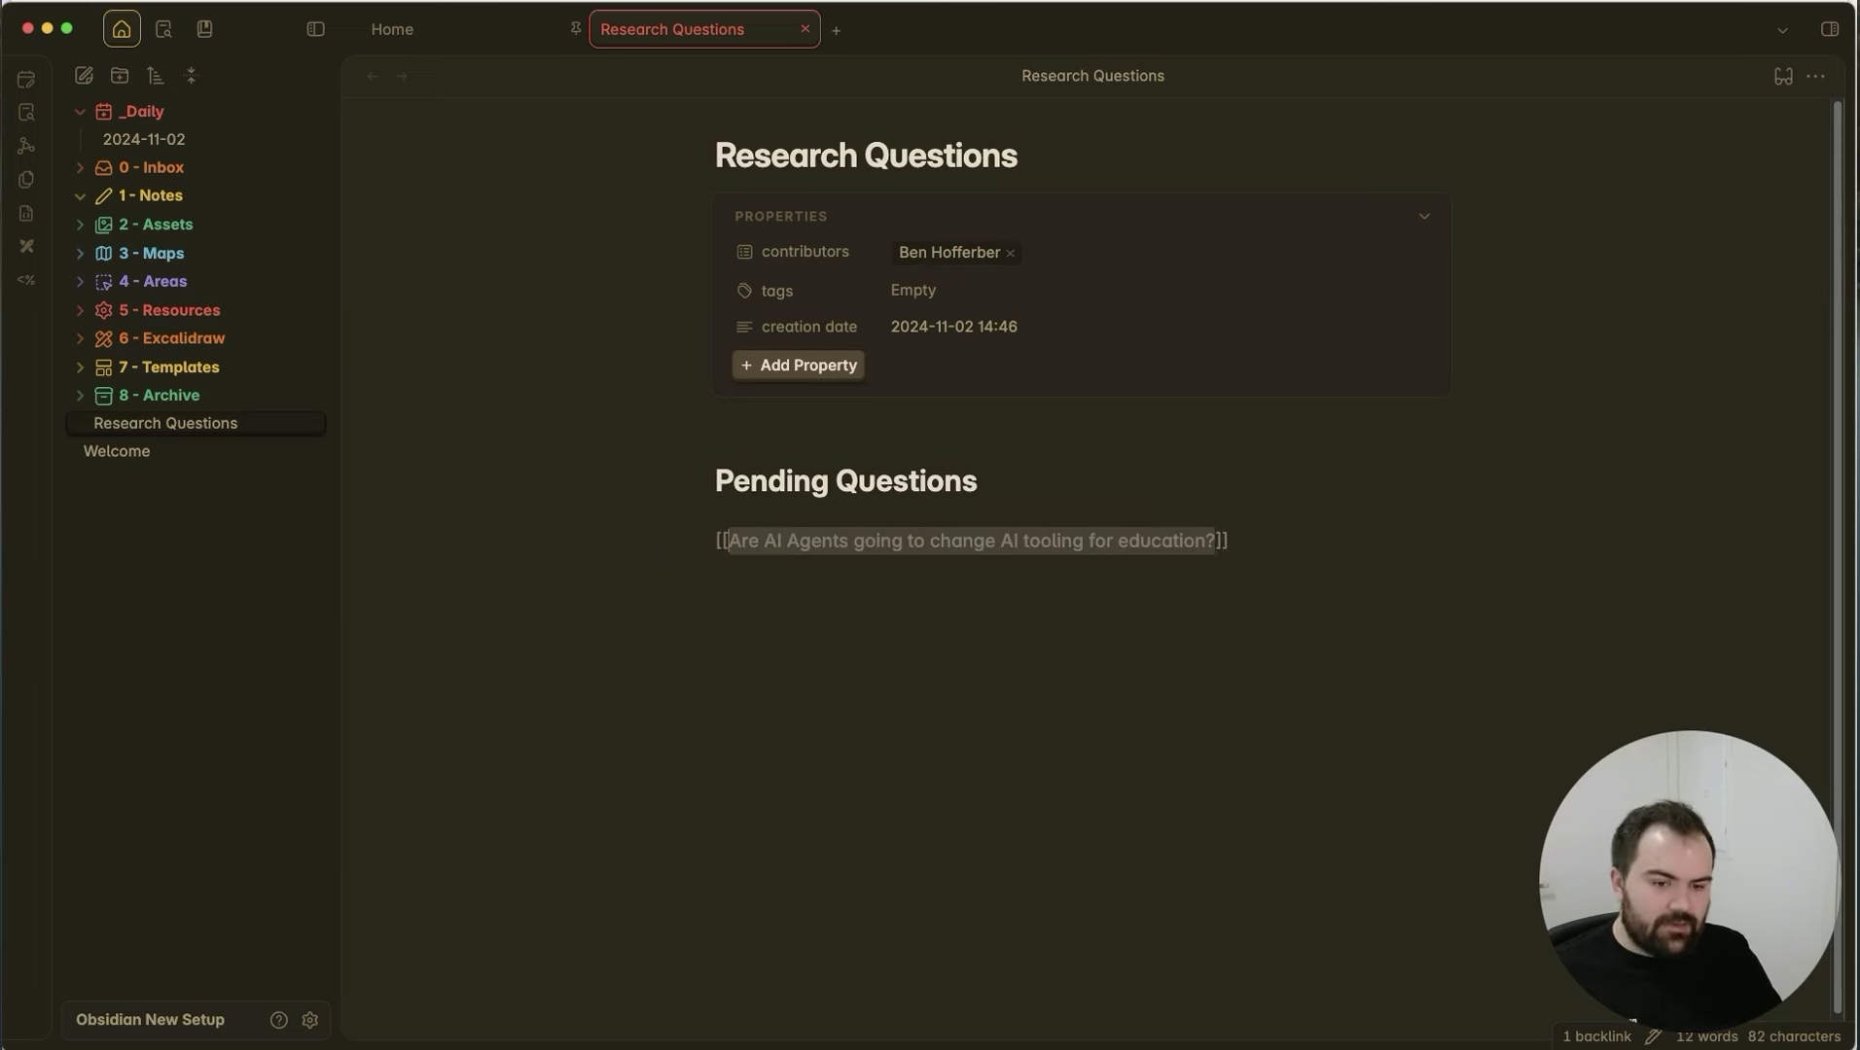
left_click(1197, 544)
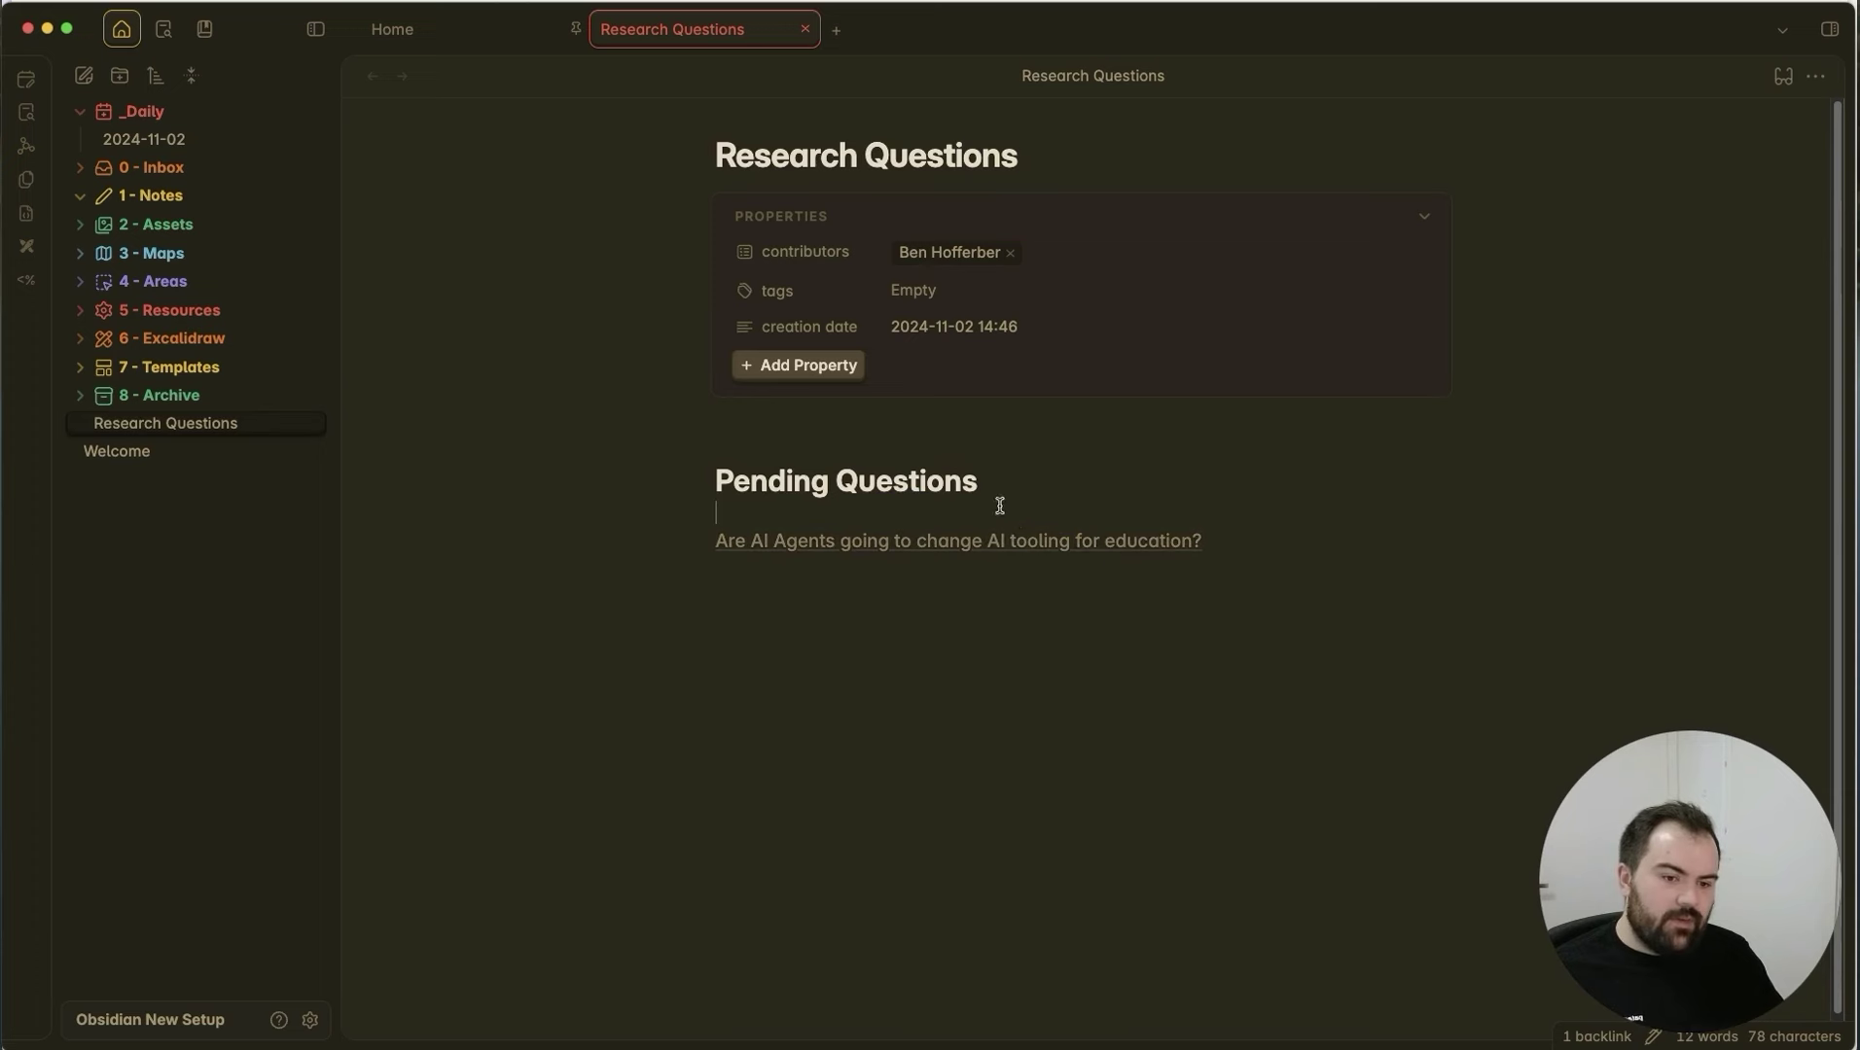
left_click_drag(1066, 152, 609, 165)
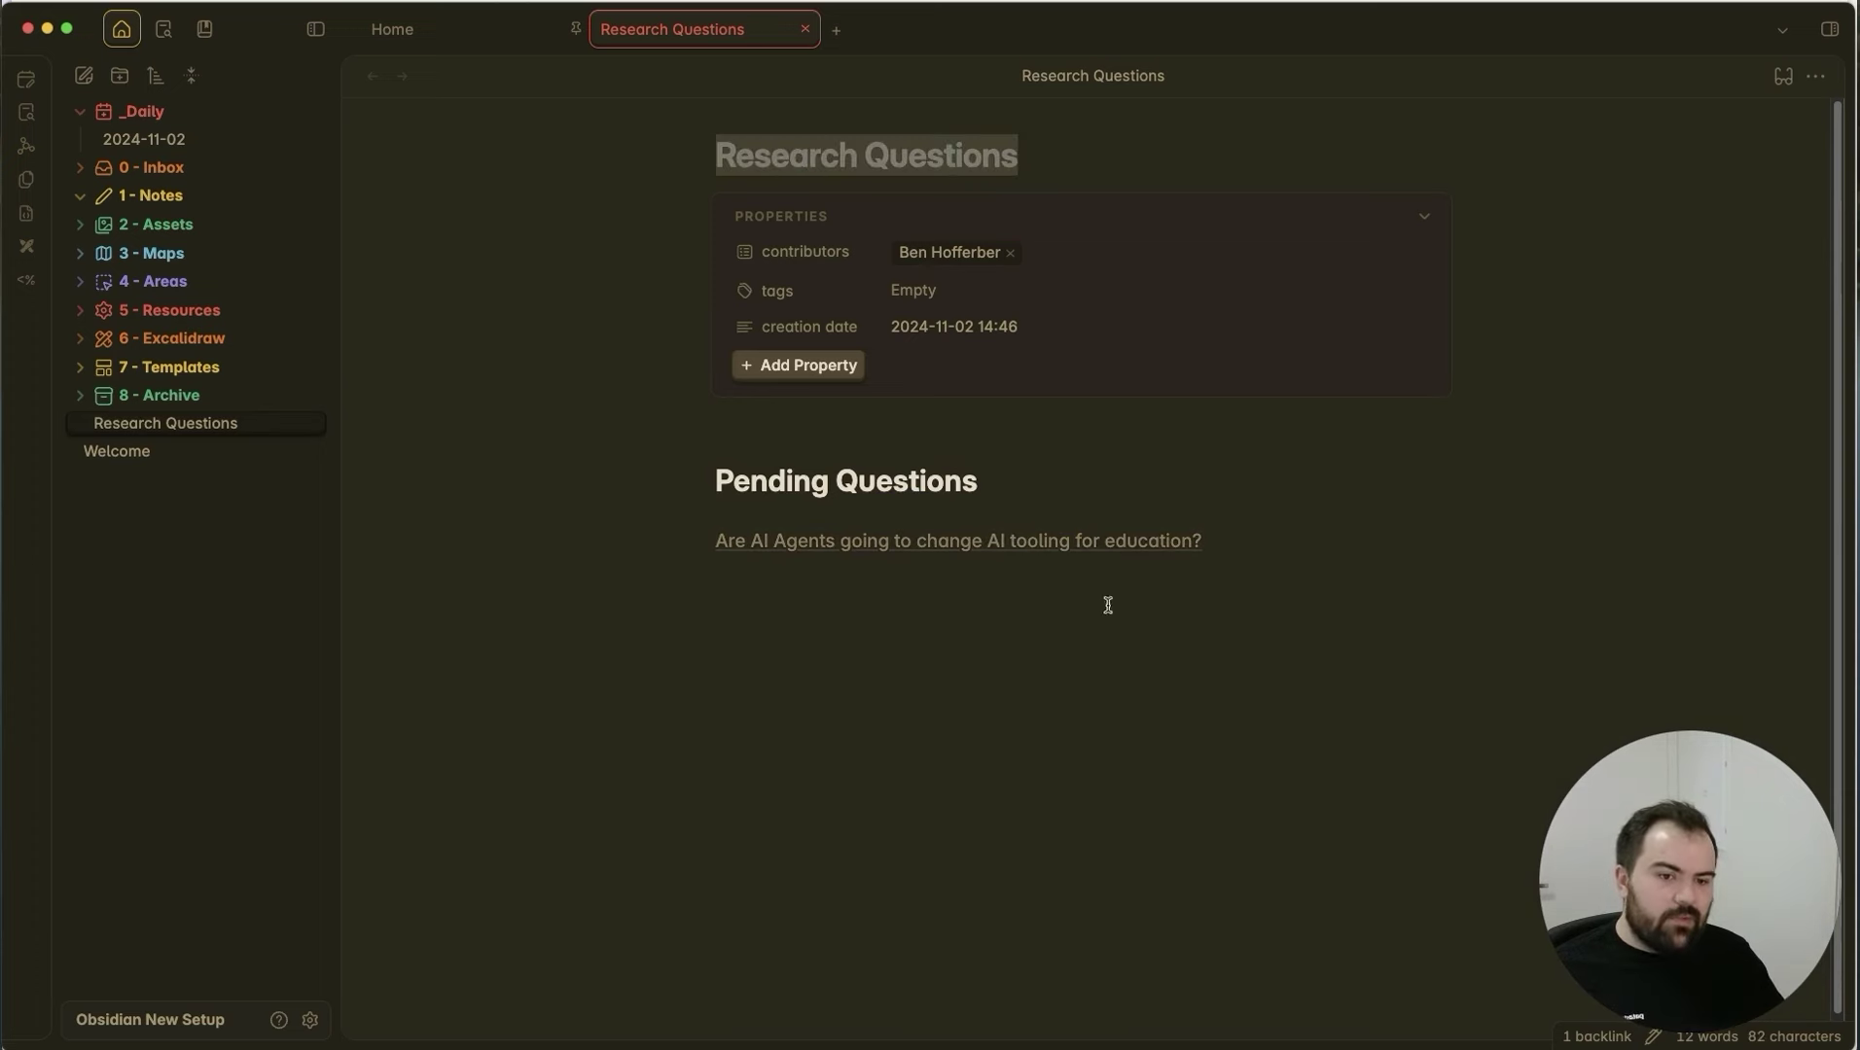
left_click(1306, 527)
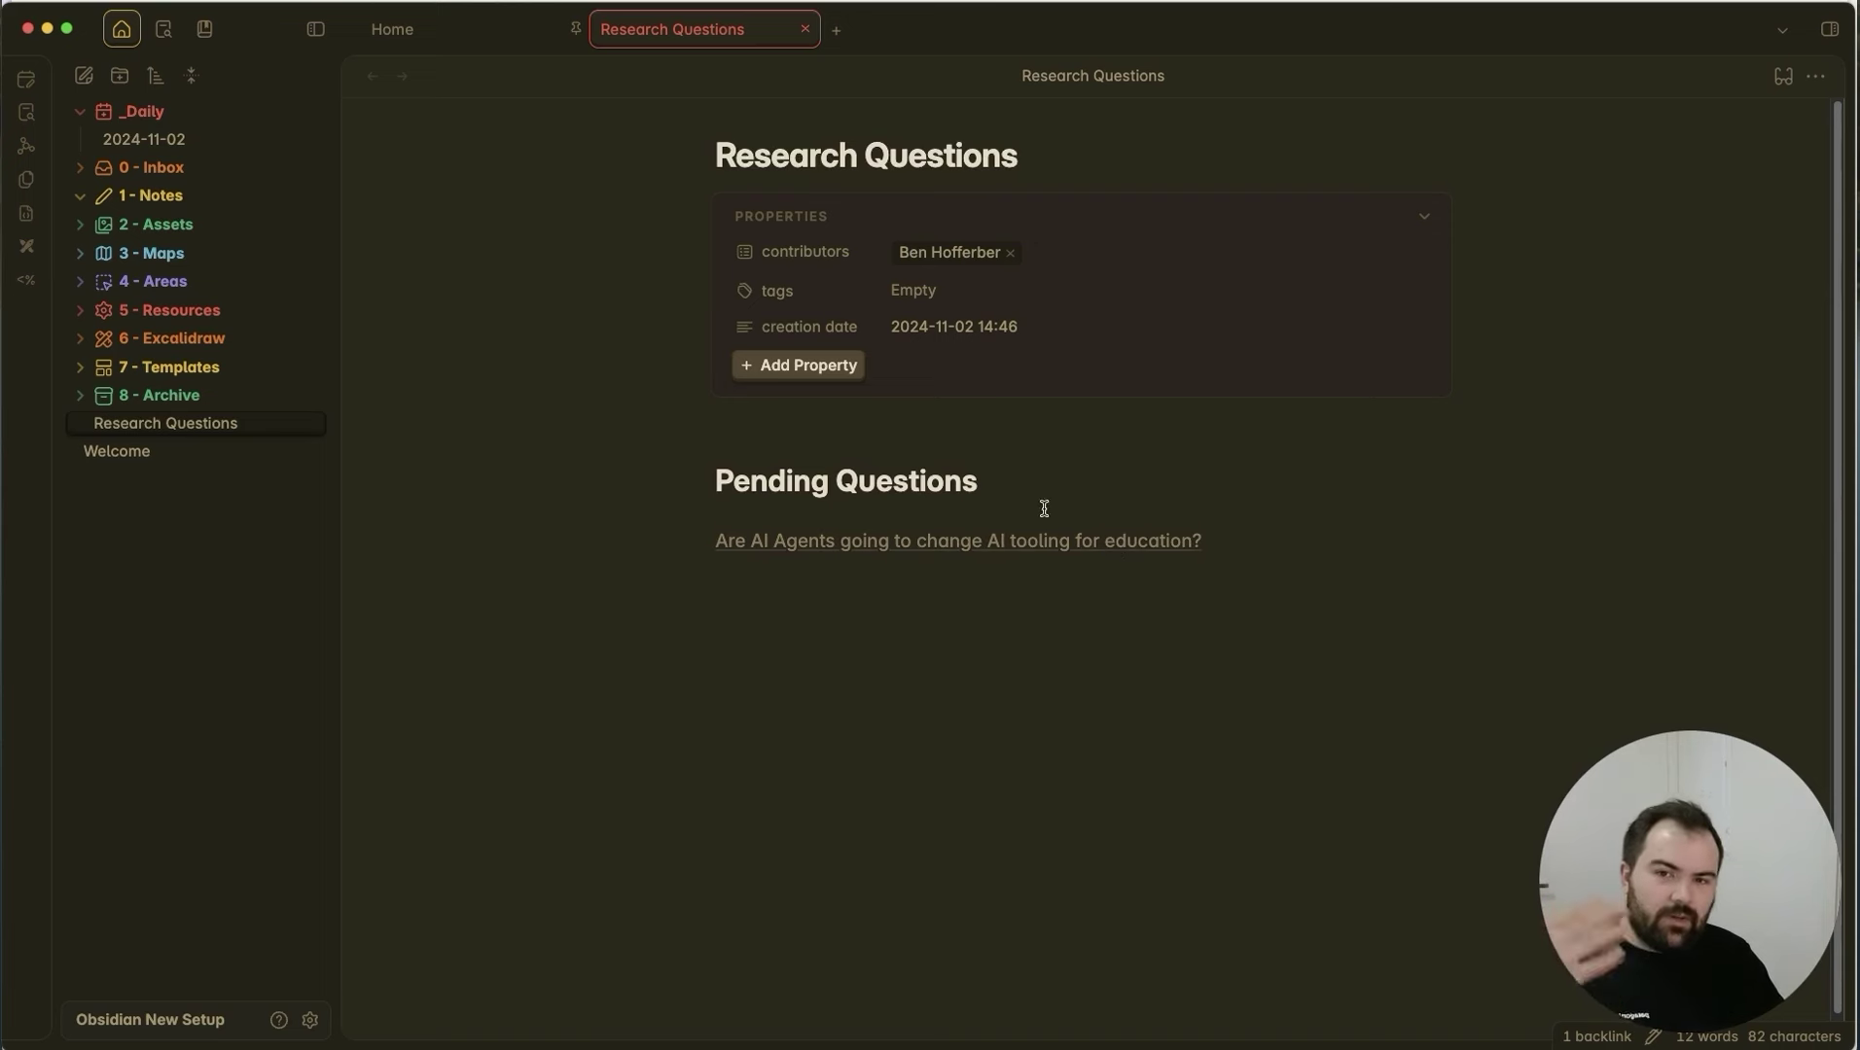
Return to the Home note and move the Research Questions note into the 3 - Maps folder.
left_click(487, 29)
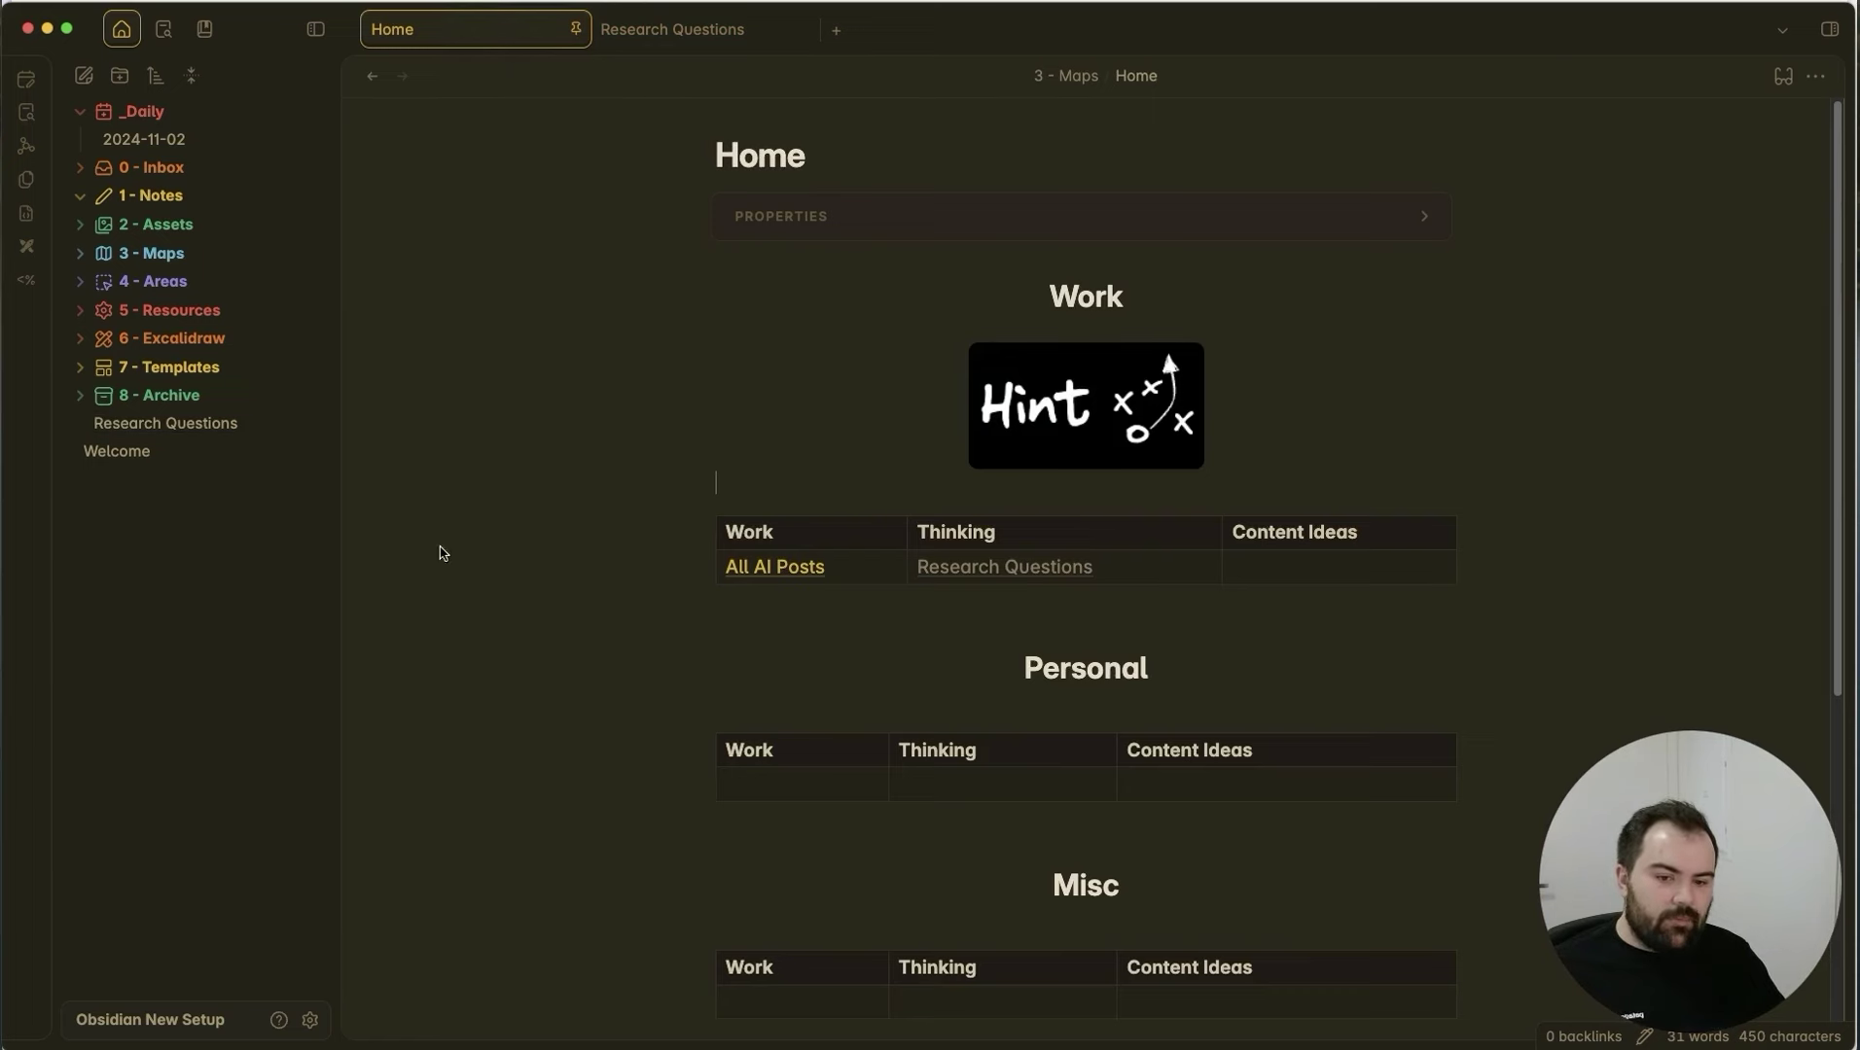
left_click_drag(163, 429, 158, 258)
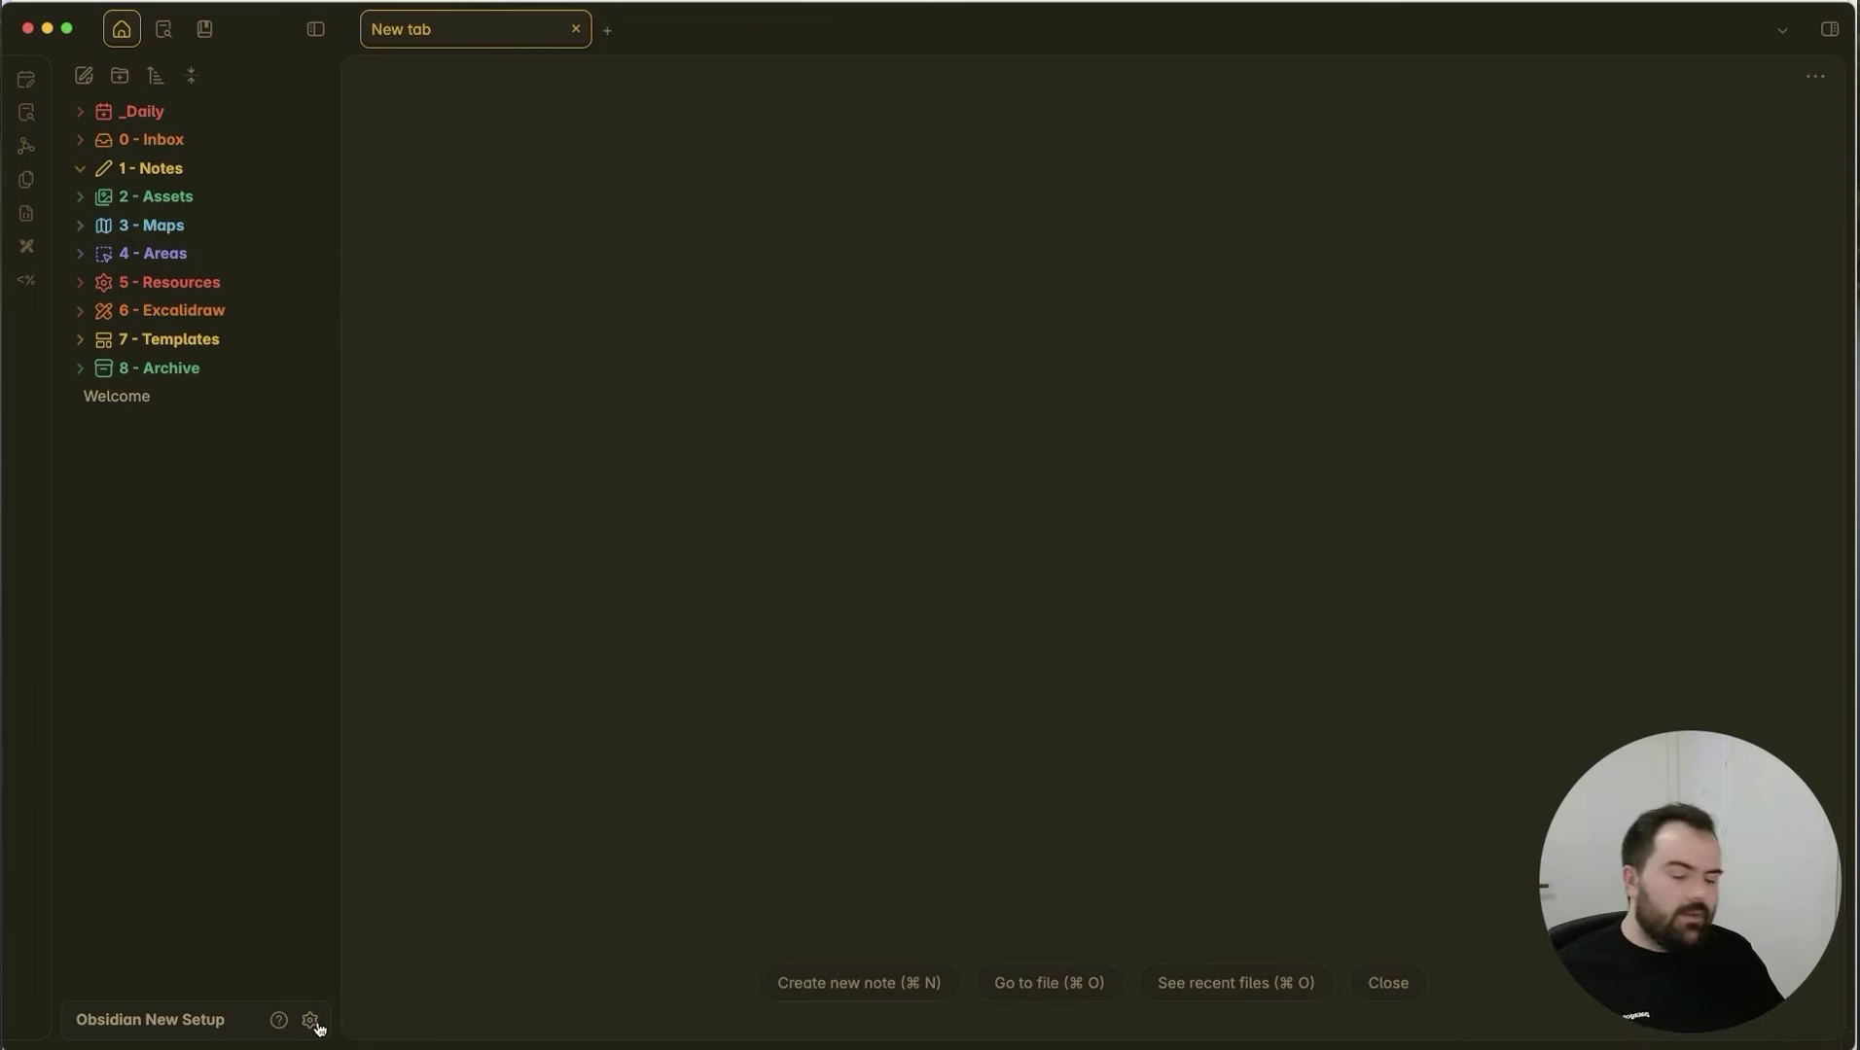
Check the installed community plugins for updates in the vault's settings.
left_click(310, 1020)
left_click(407, 388)
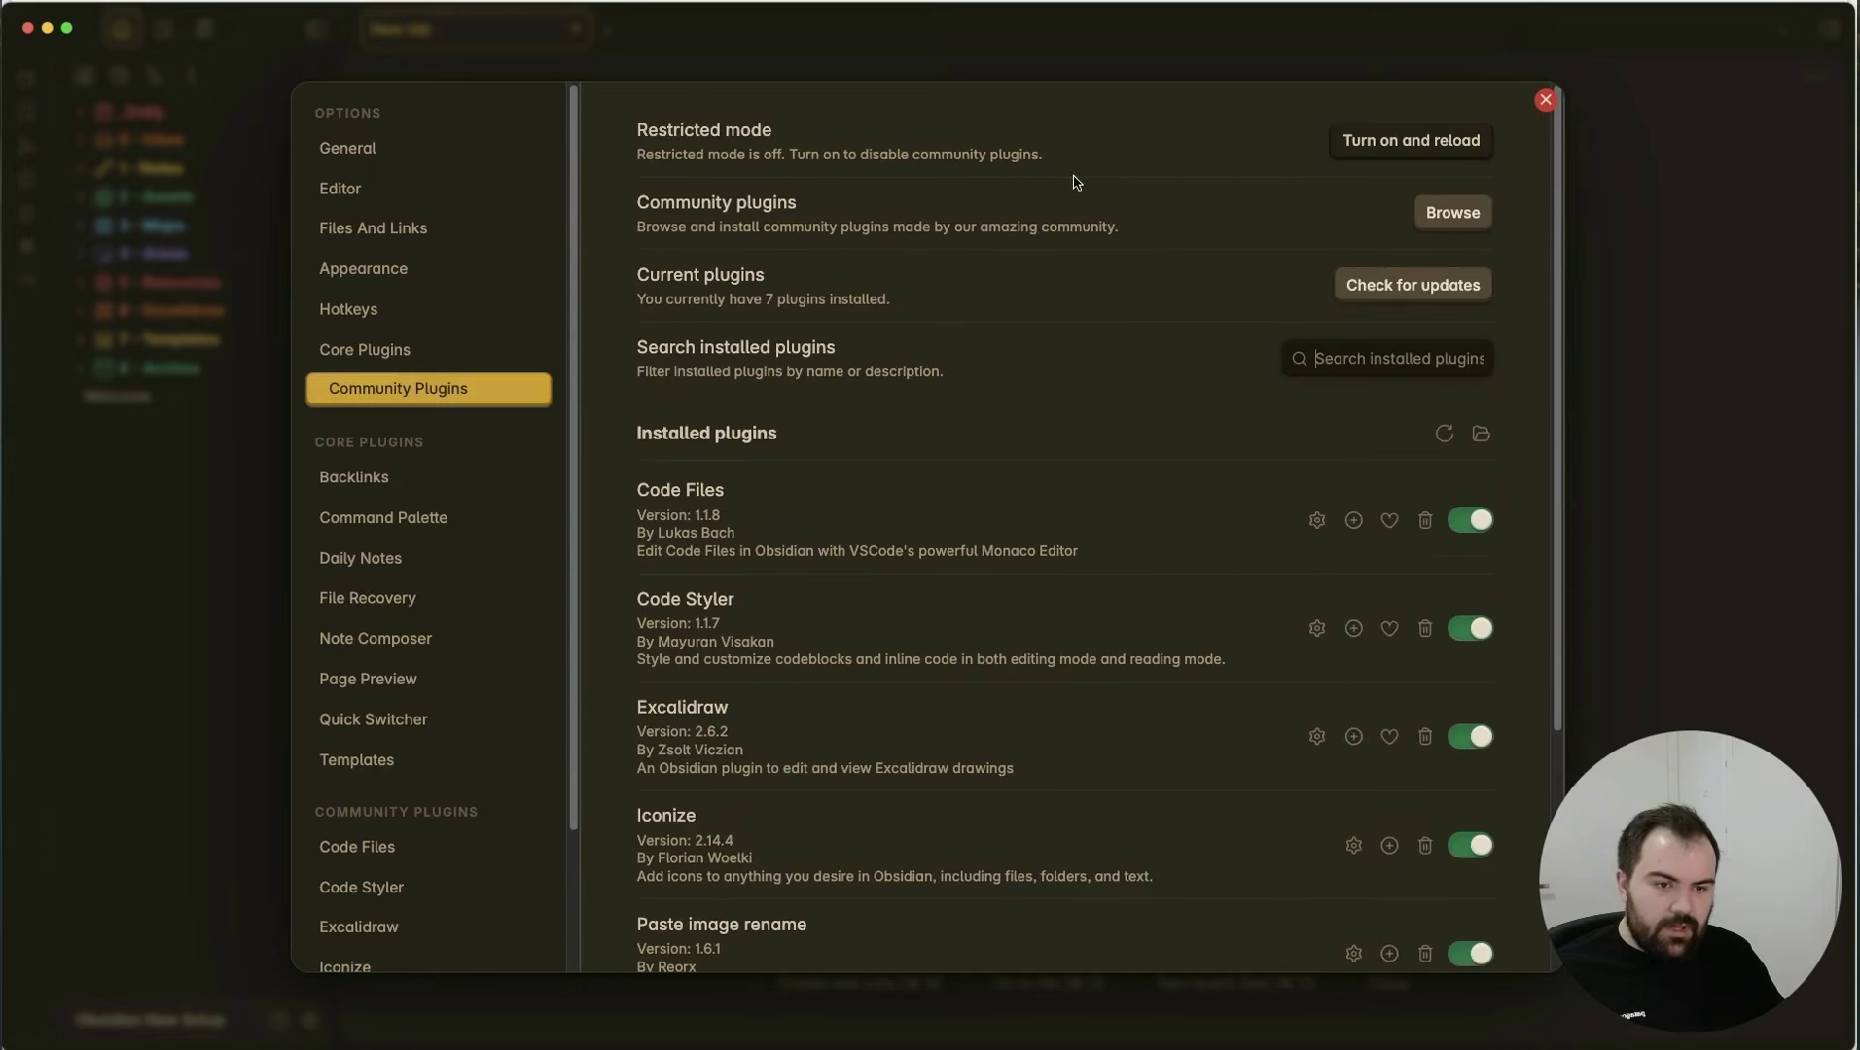
left_click(1421, 297)
left_click(1376, 362)
Search the community plugins for "text gen", then install and enable Text Generator.
left_click(1450, 213)
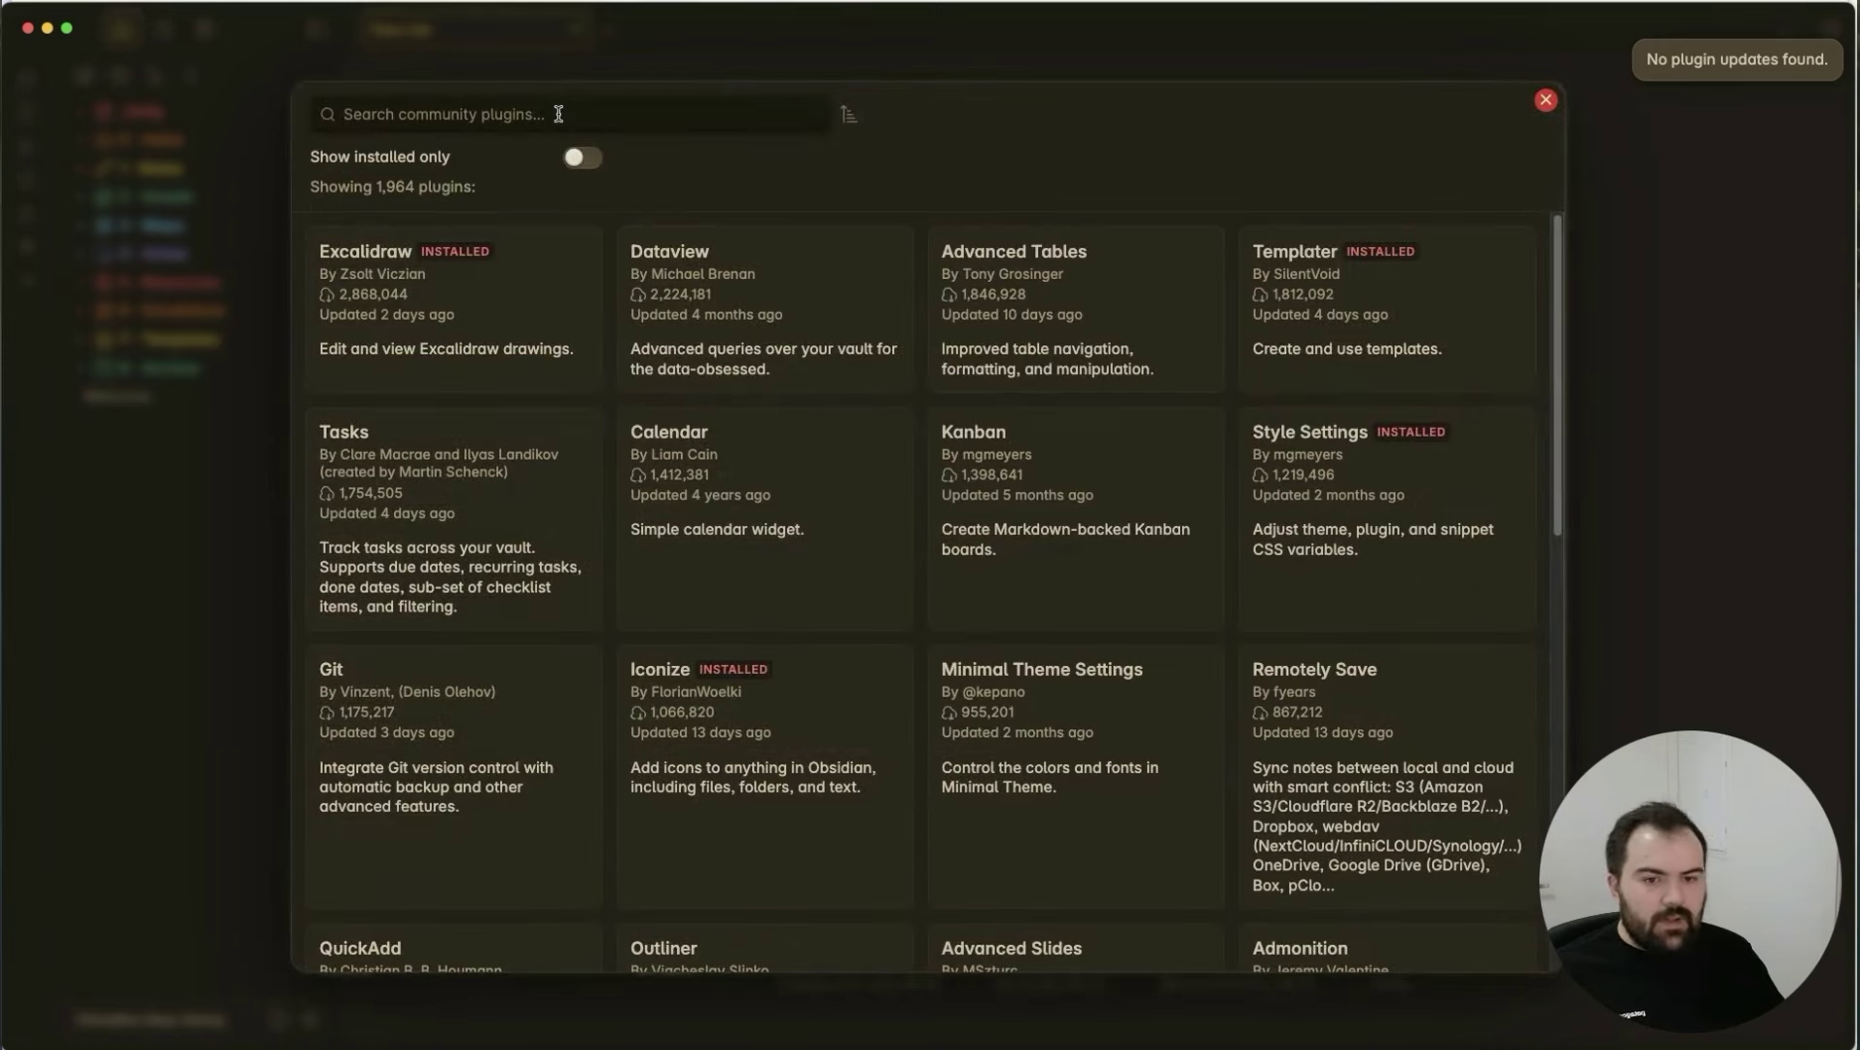
type("text gen")
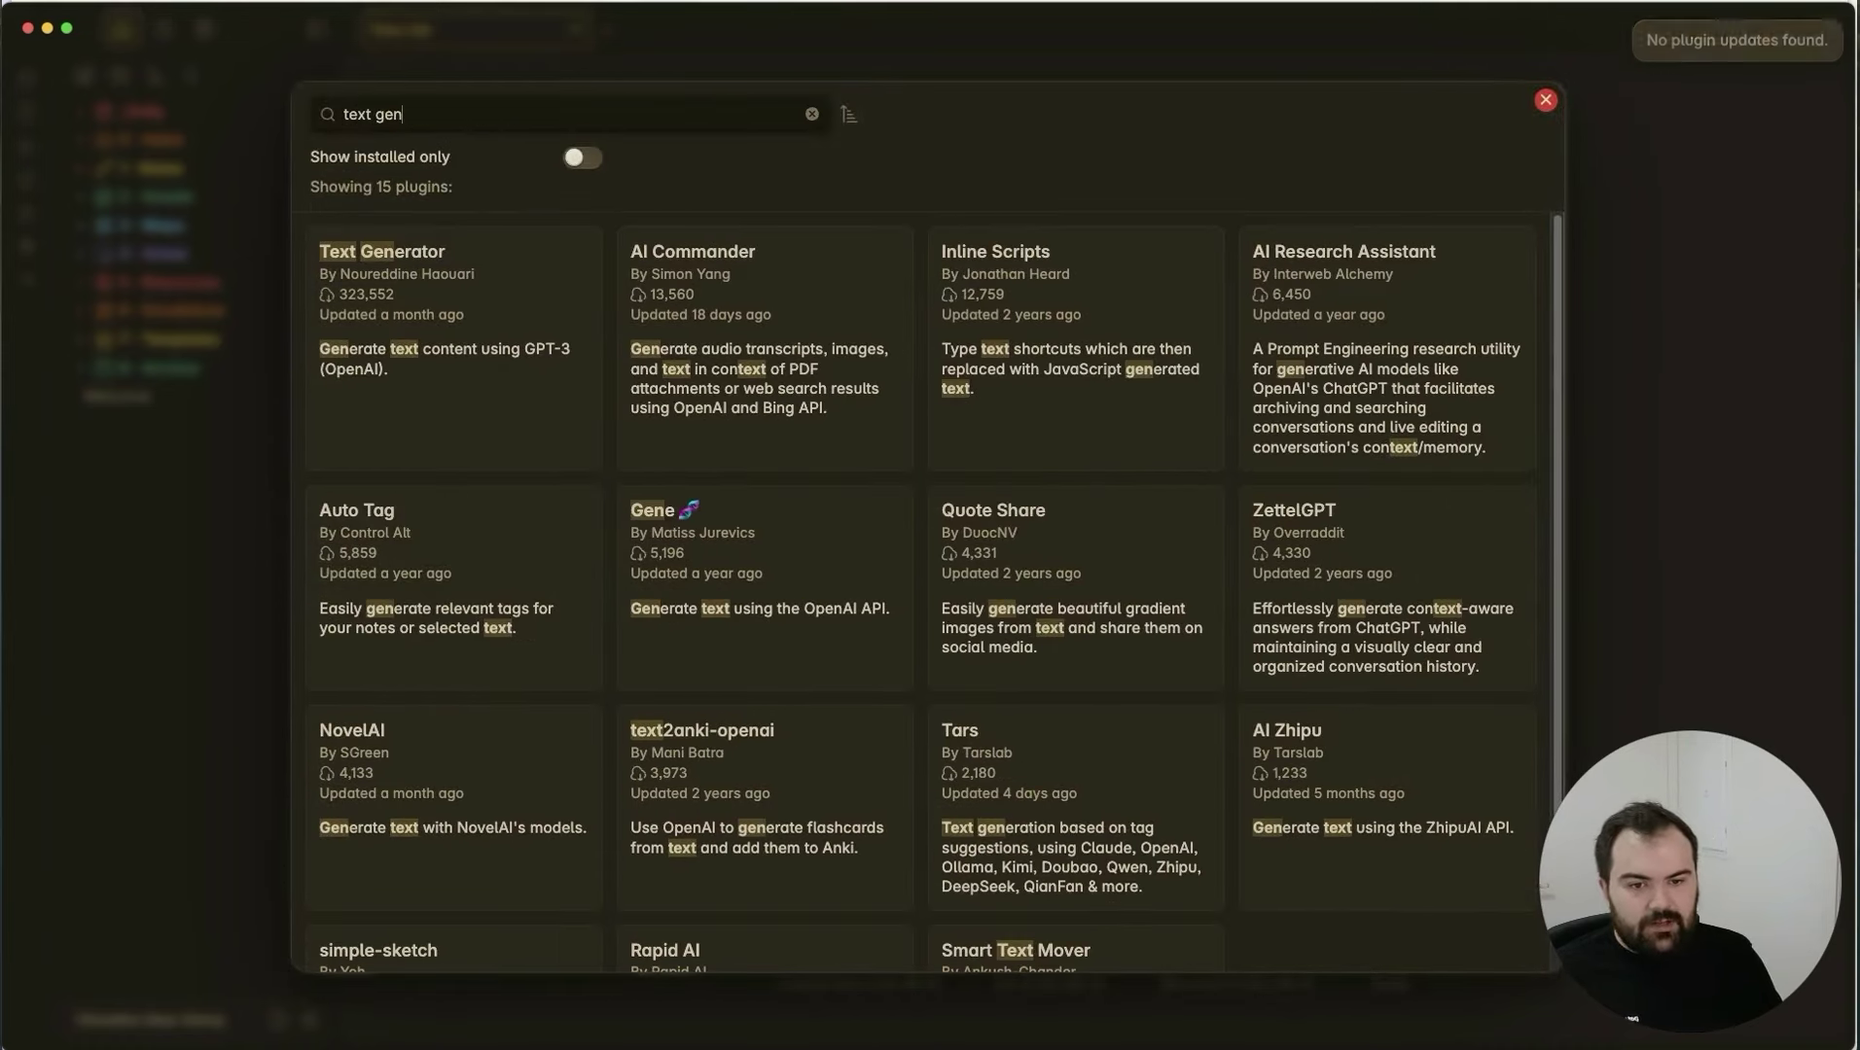
left_click(517, 378)
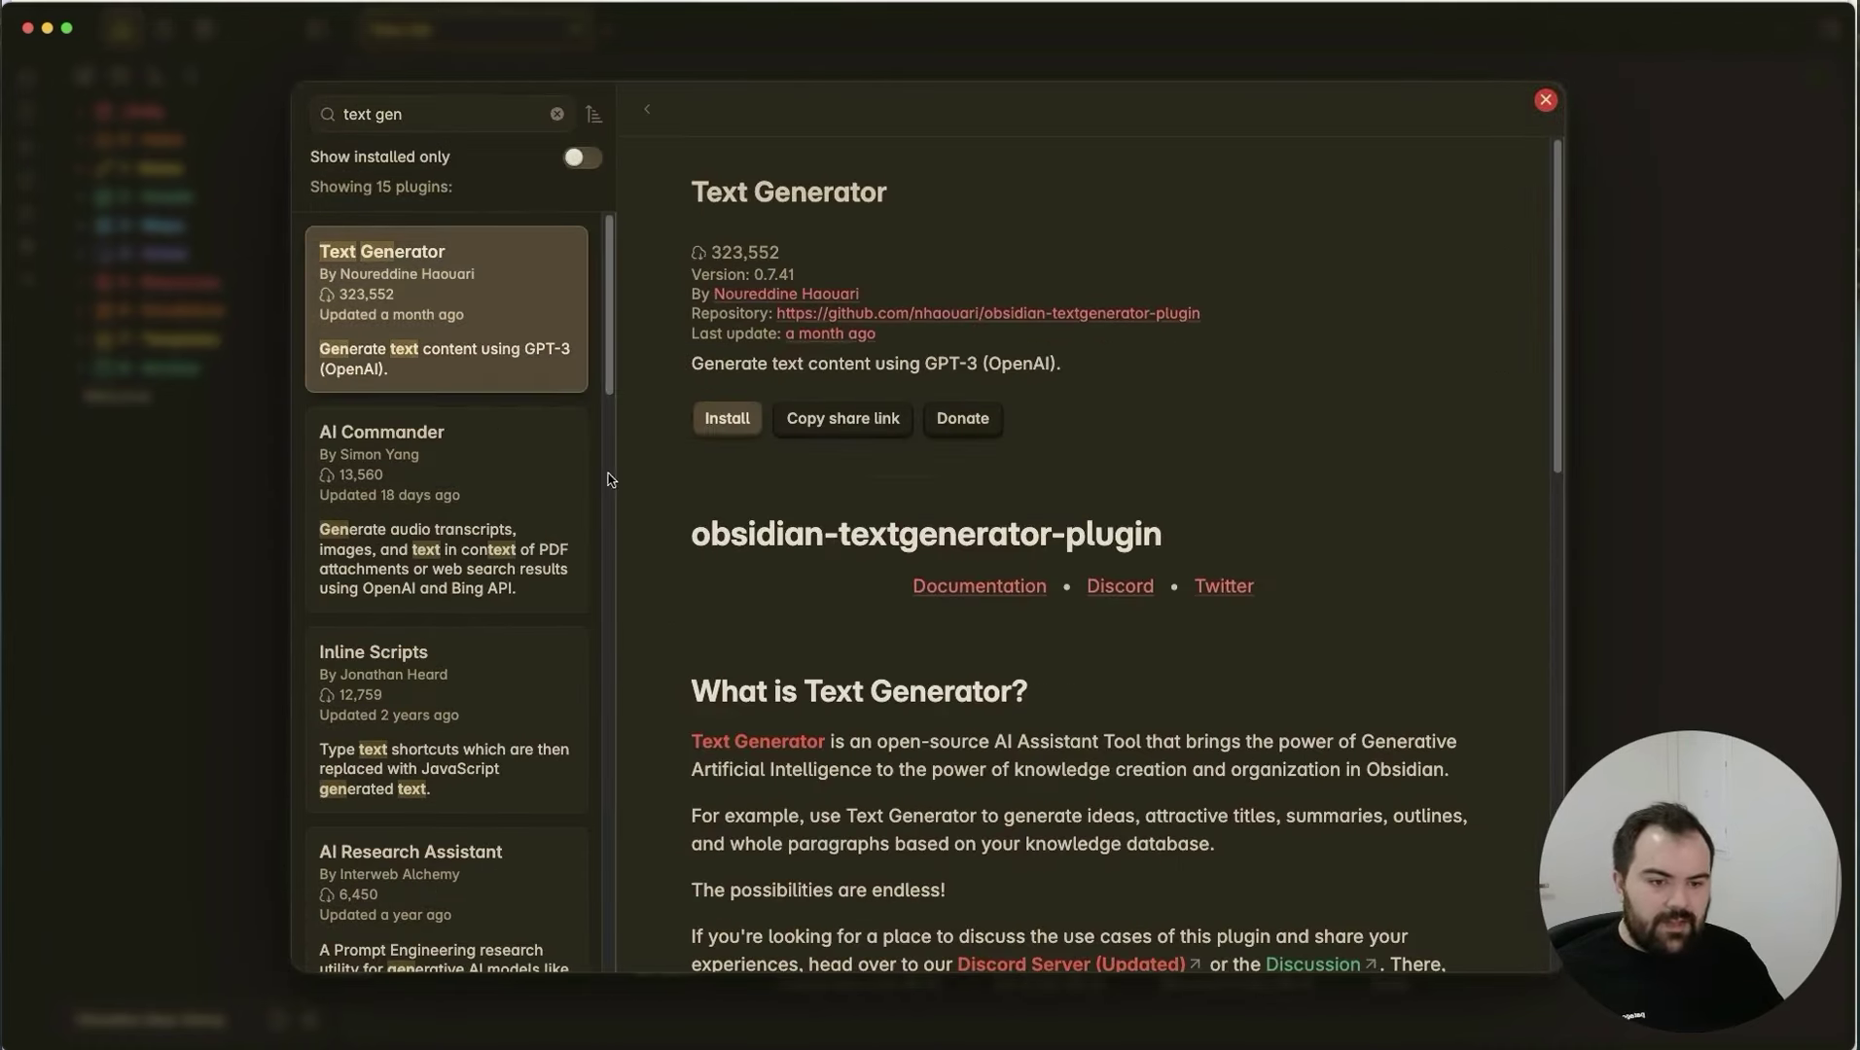
scroll(1128, 641, "down", 5)
scroll(1142, 525, "up", 5)
left_click(721, 421)
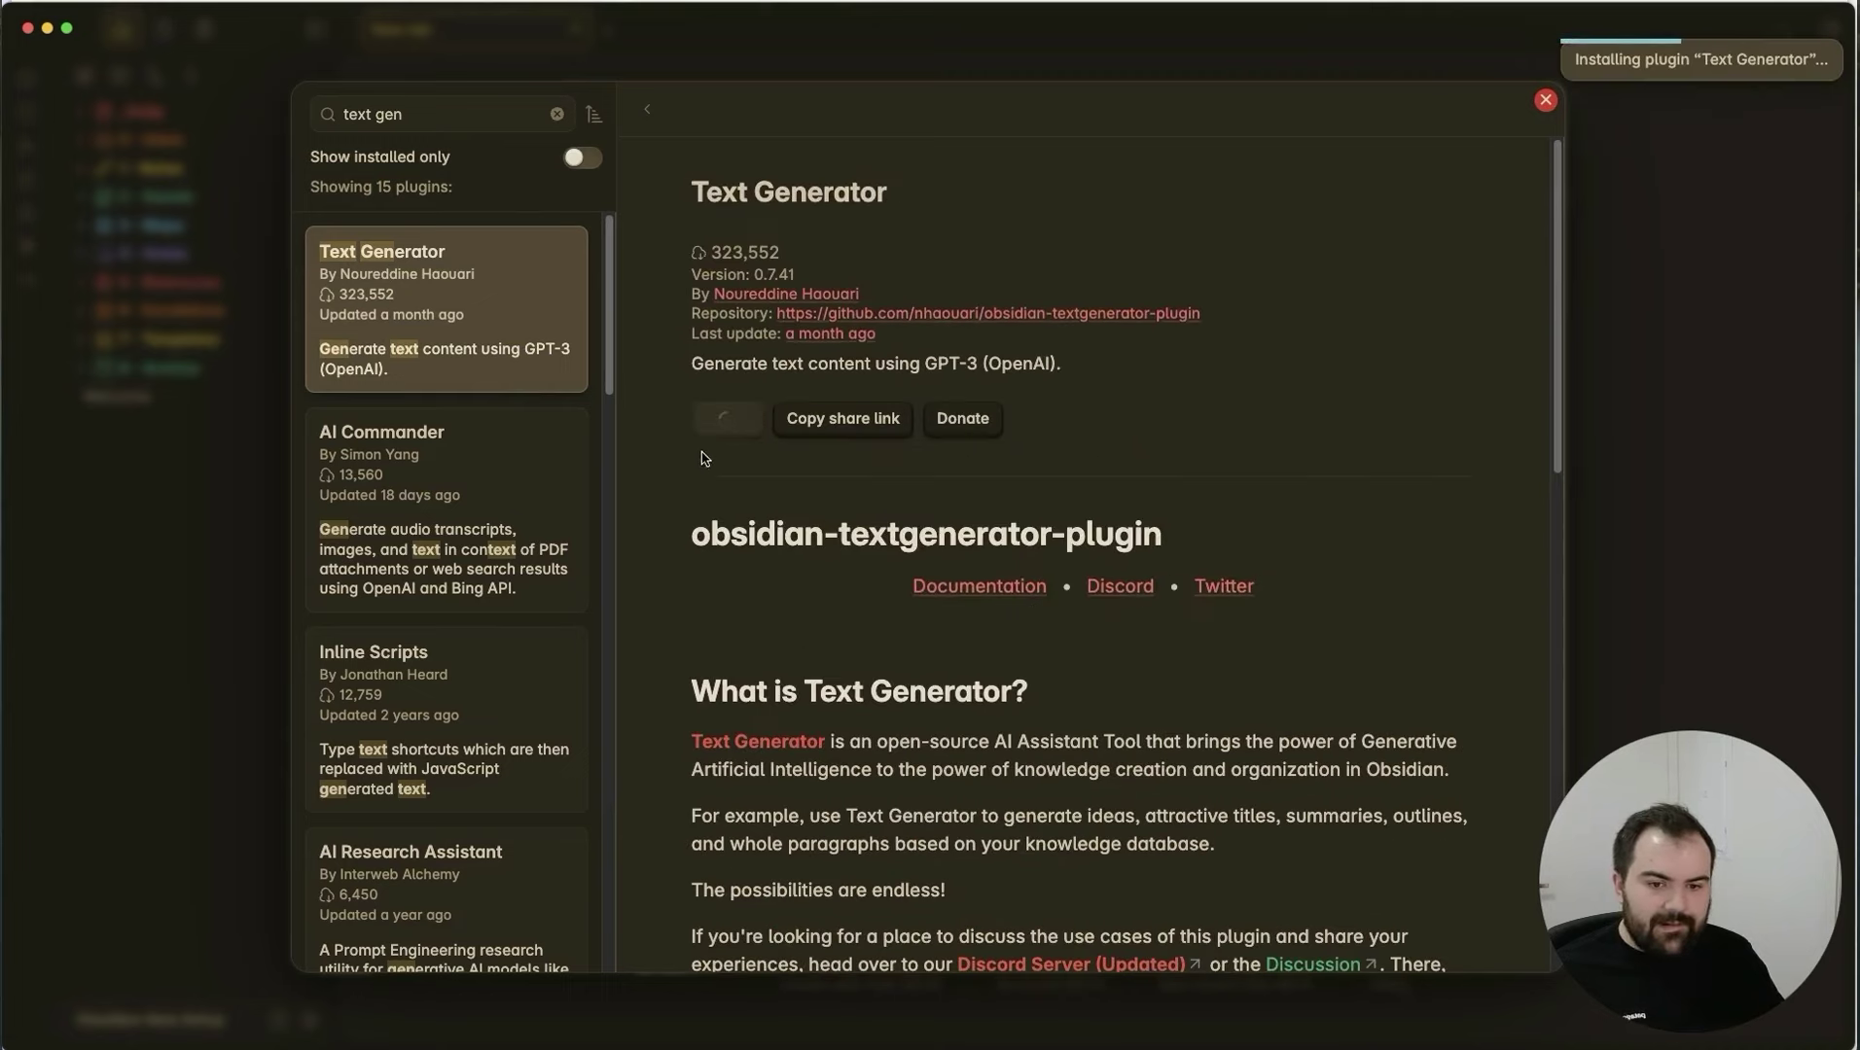
left_click(718, 432)
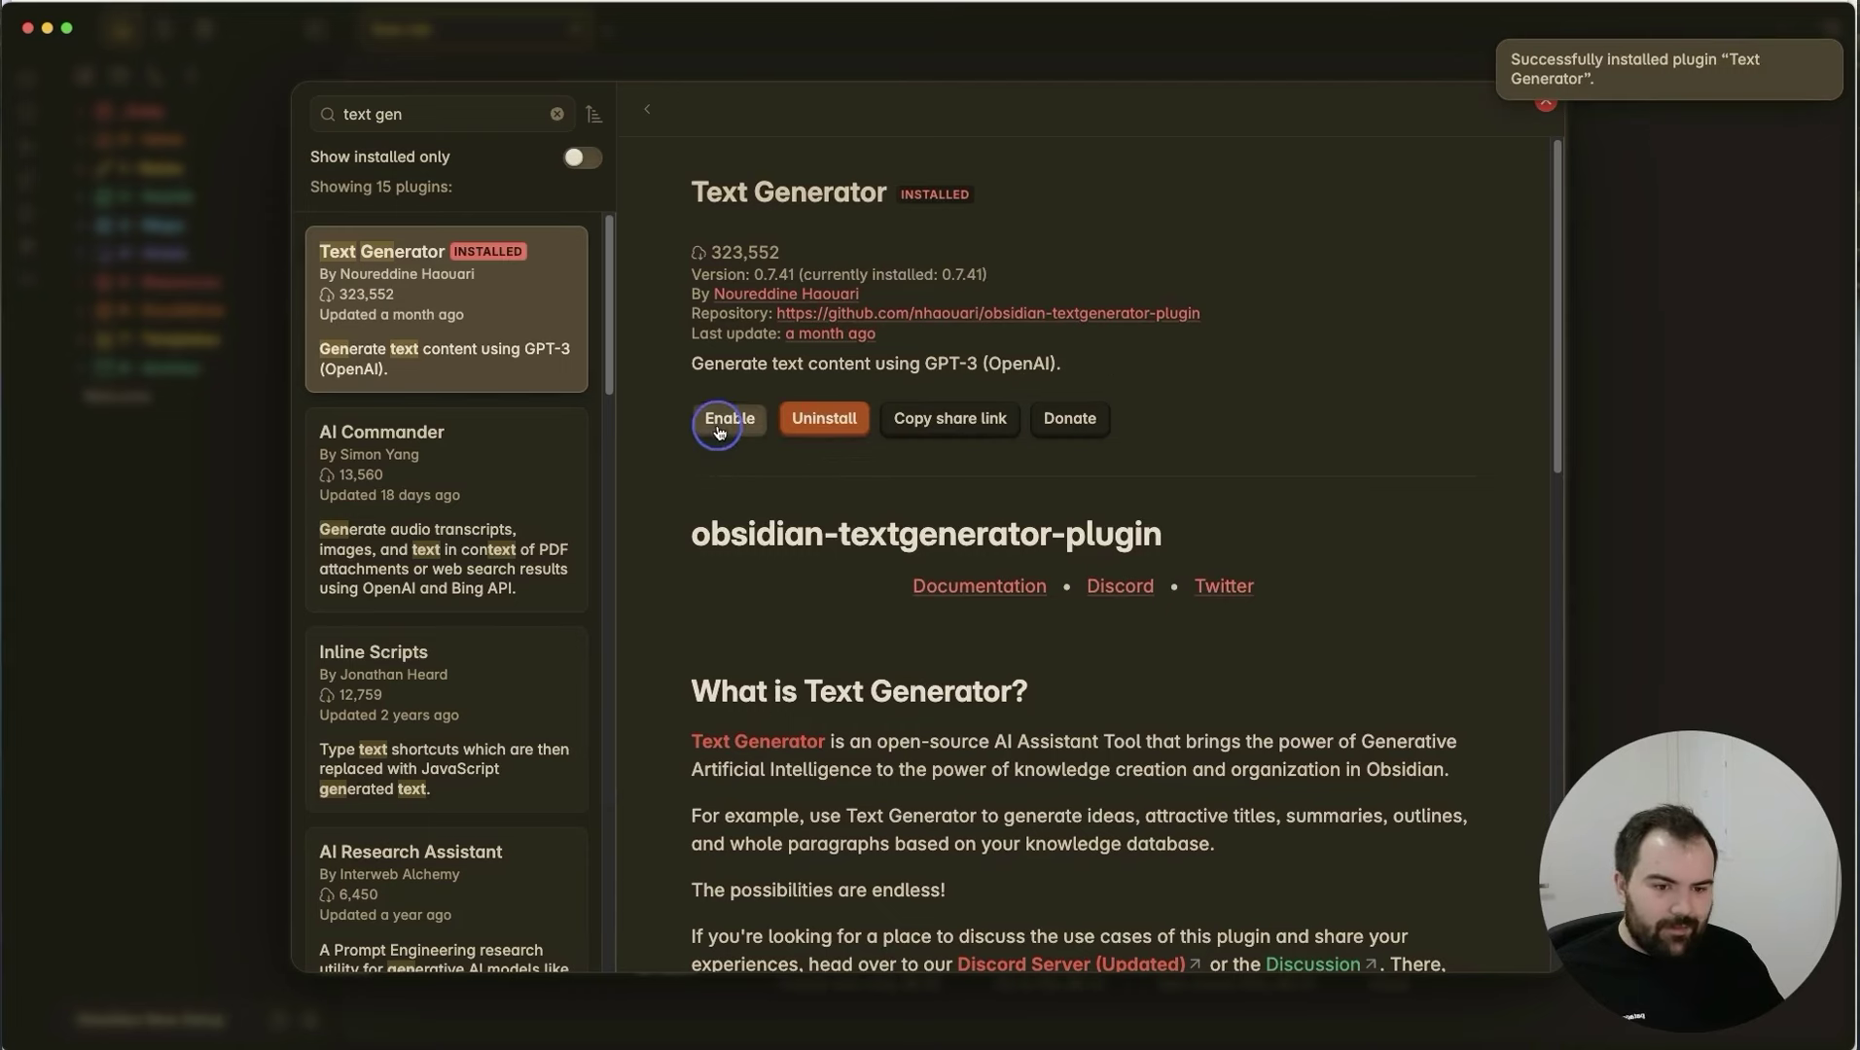
In Text Generator's options, set the OpenAI Chat provider's model to gpt-4o and paste the API key.
left_click(736, 420)
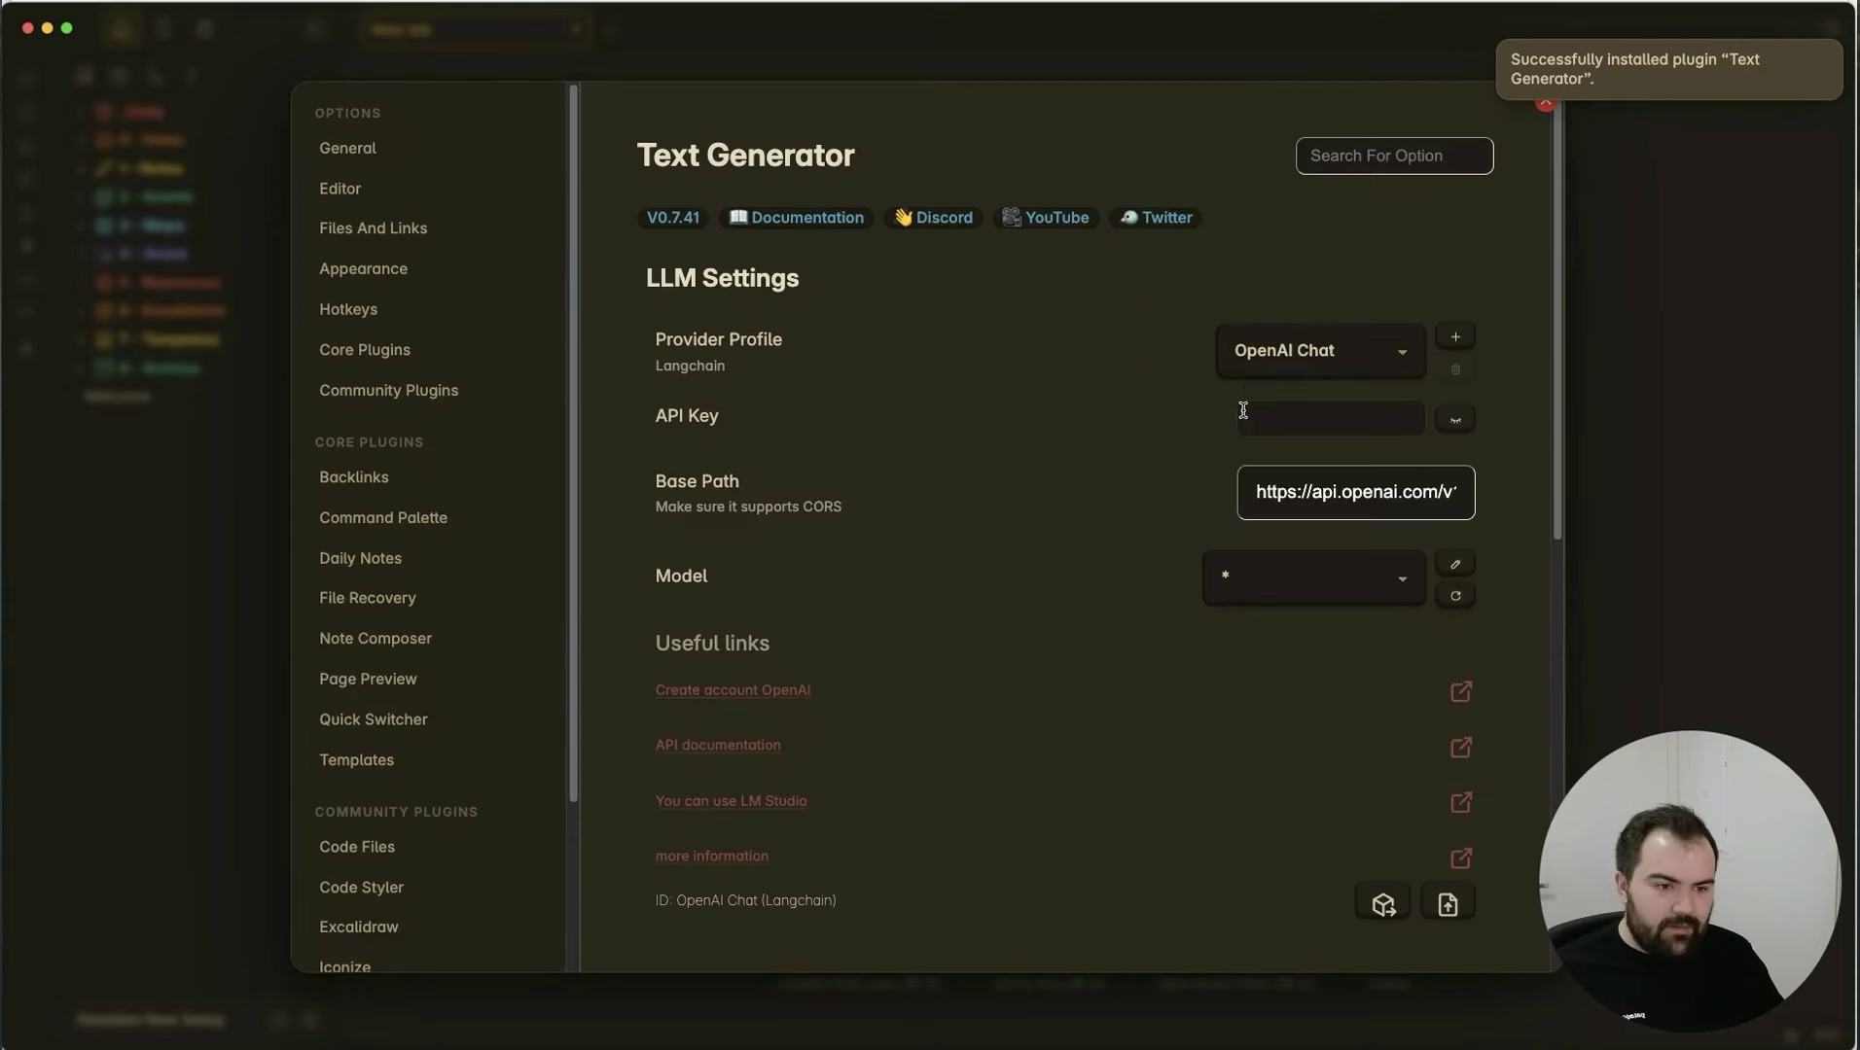
left_click(1313, 352)
left_click(1166, 348)
left_click(1293, 352)
left_click(1283, 356)
left_click(1299, 576)
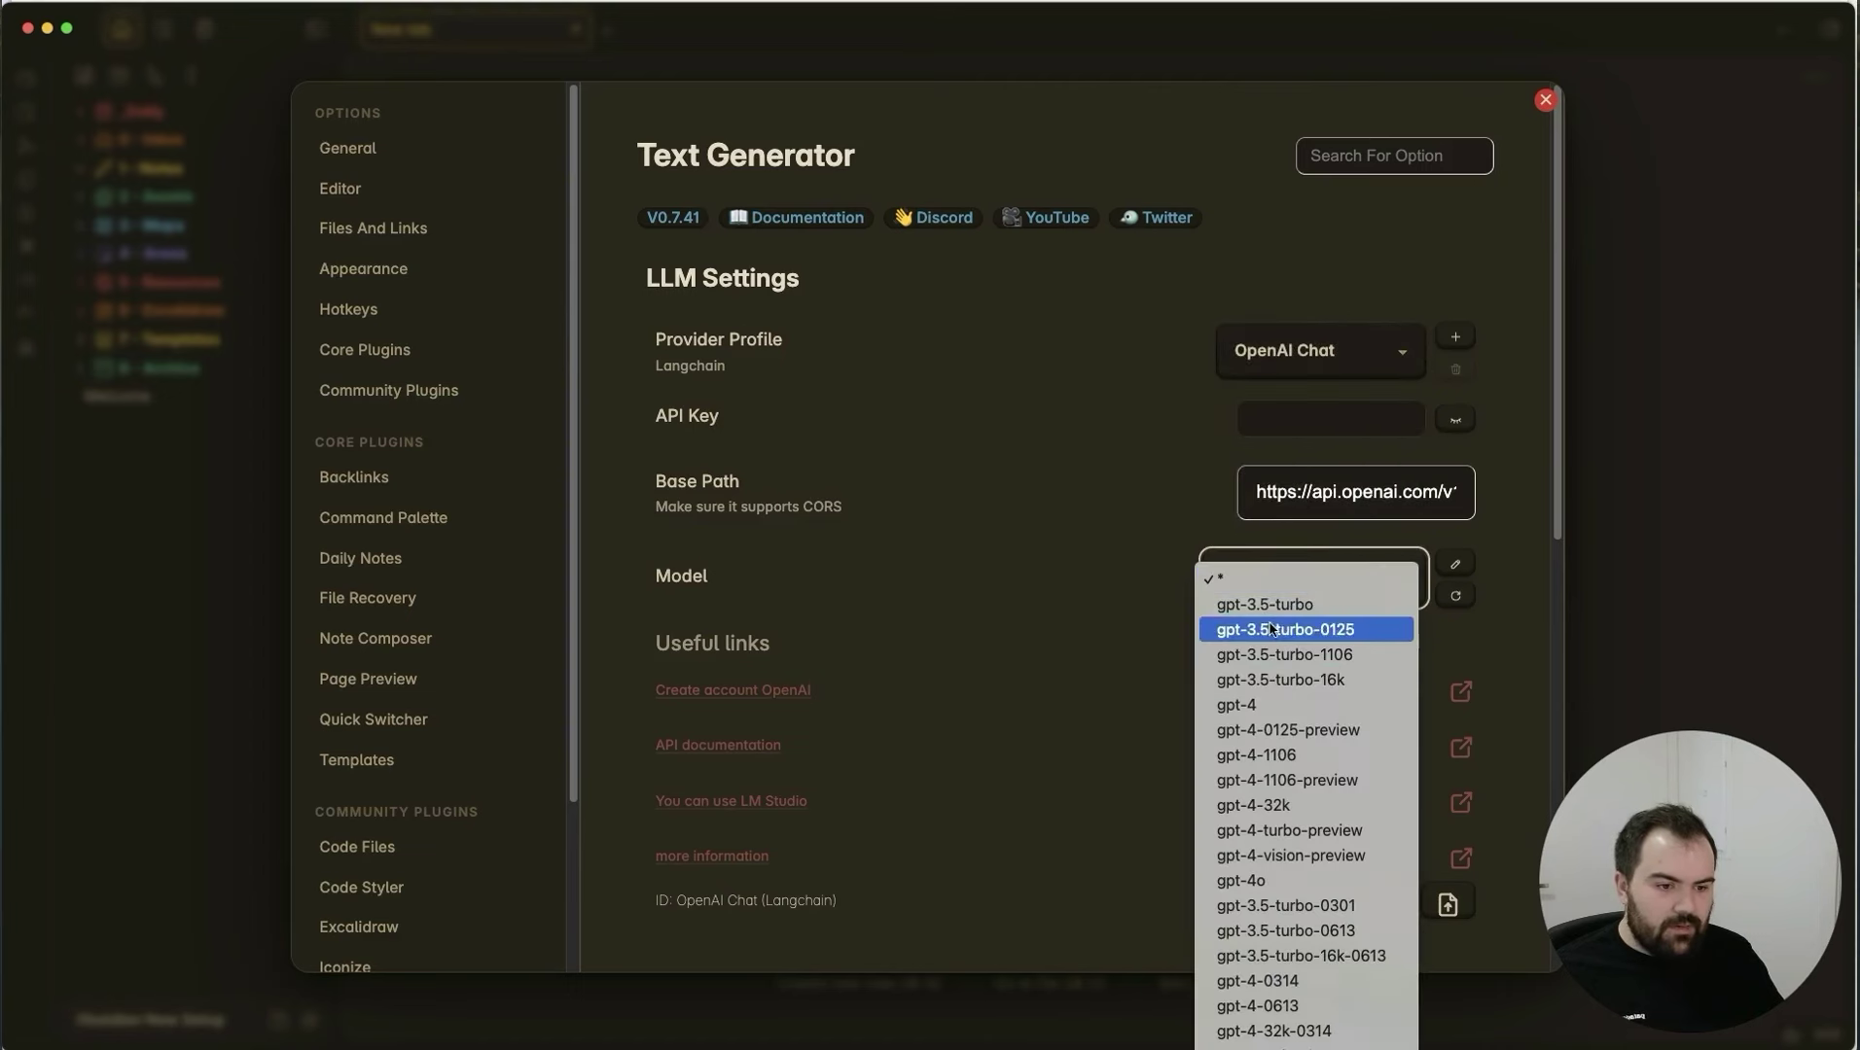
left_click(1091, 570)
left_click(1280, 603)
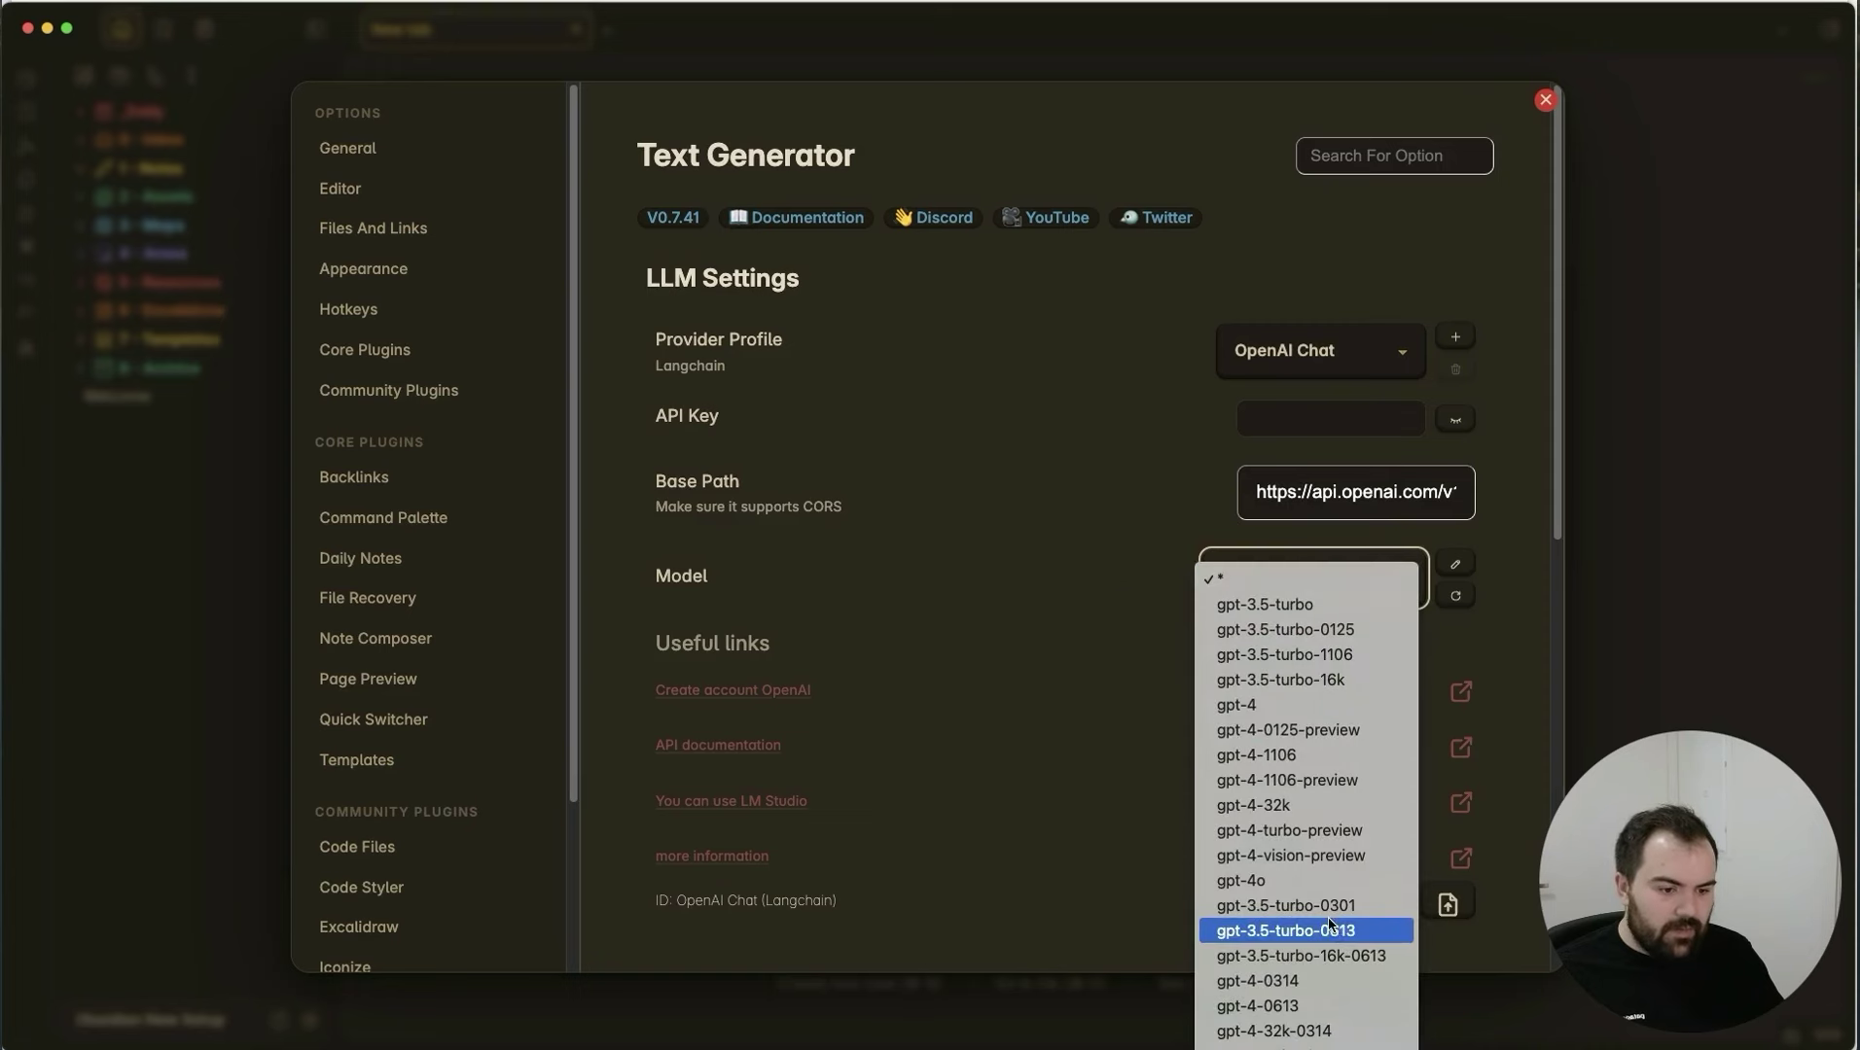
left_click(1195, 521)
left_click(1369, 428)
key("super+v")
Look through Text Generator's Advanced Settings and close the settings.
scroll(1362, 622, "down", 3)
scroll(1275, 491, "up", 2)
scroll(962, 690, "down", 3)
left_click(810, 583)
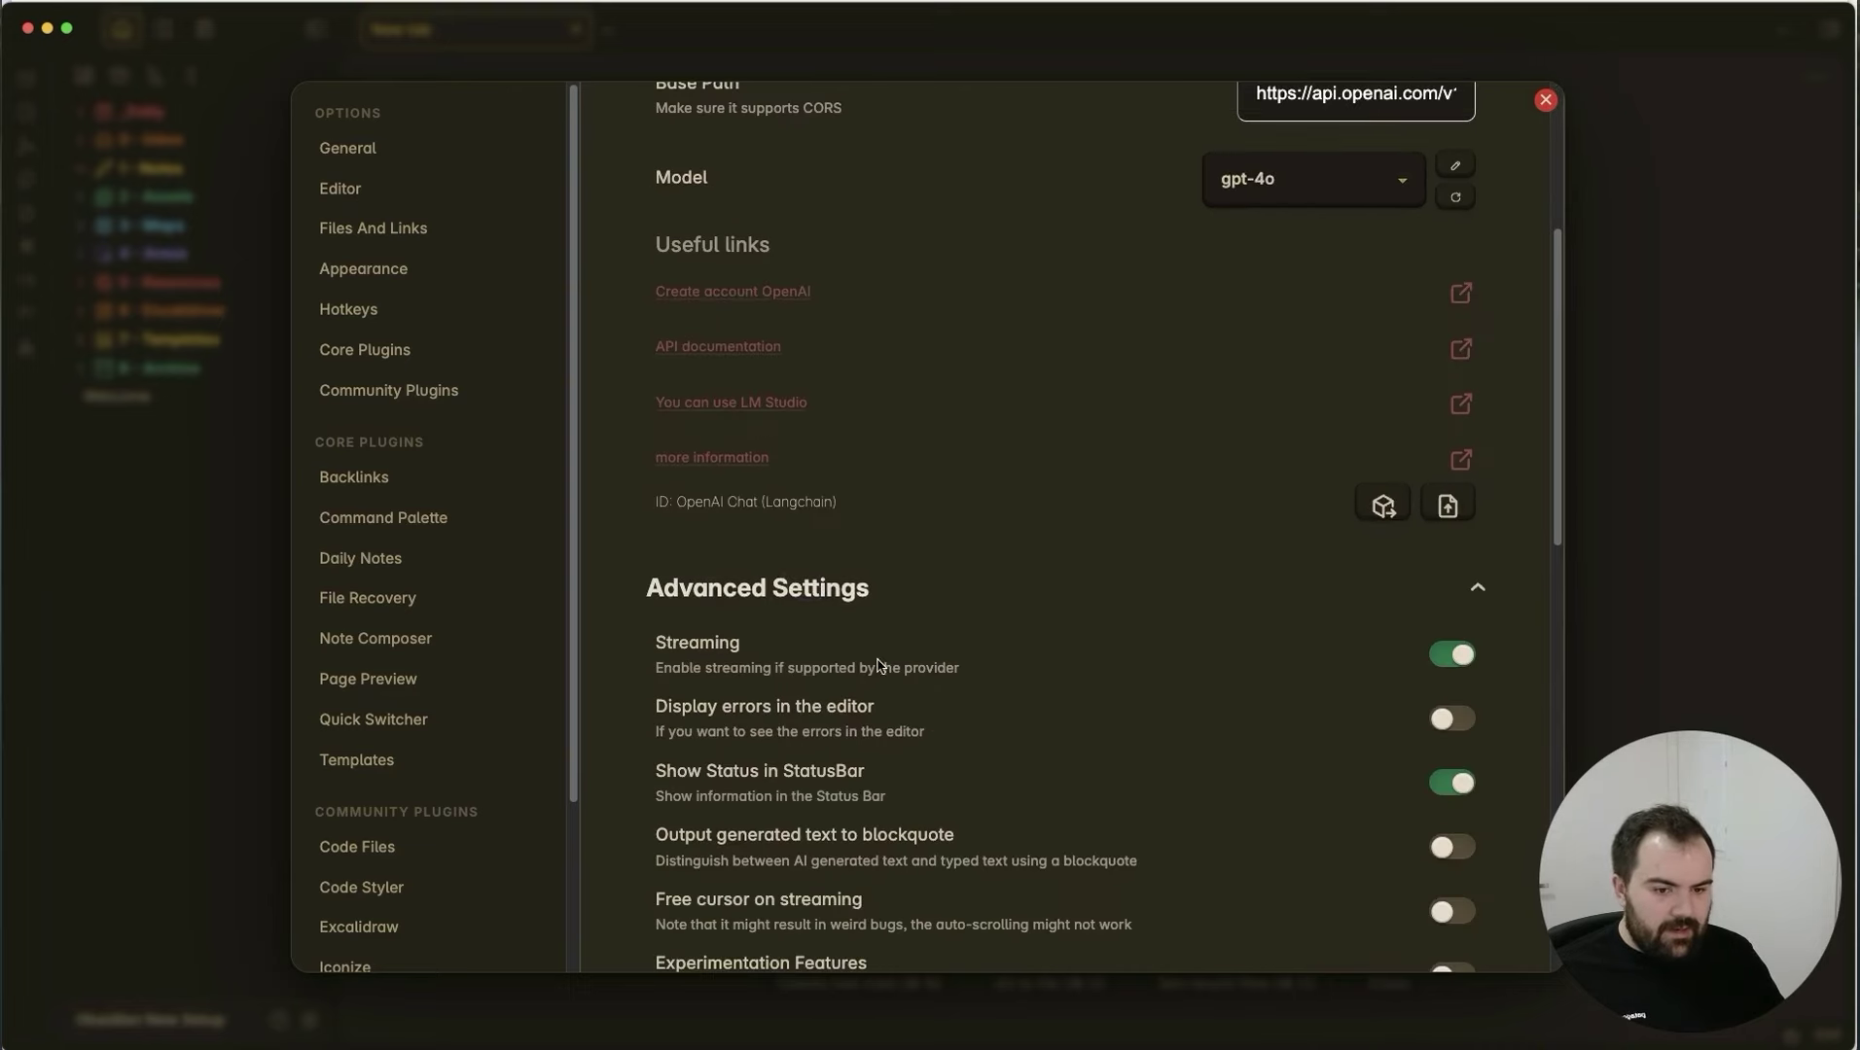
scroll(1074, 577, "down", 2)
left_click(760, 361)
left_click(1657, 380)
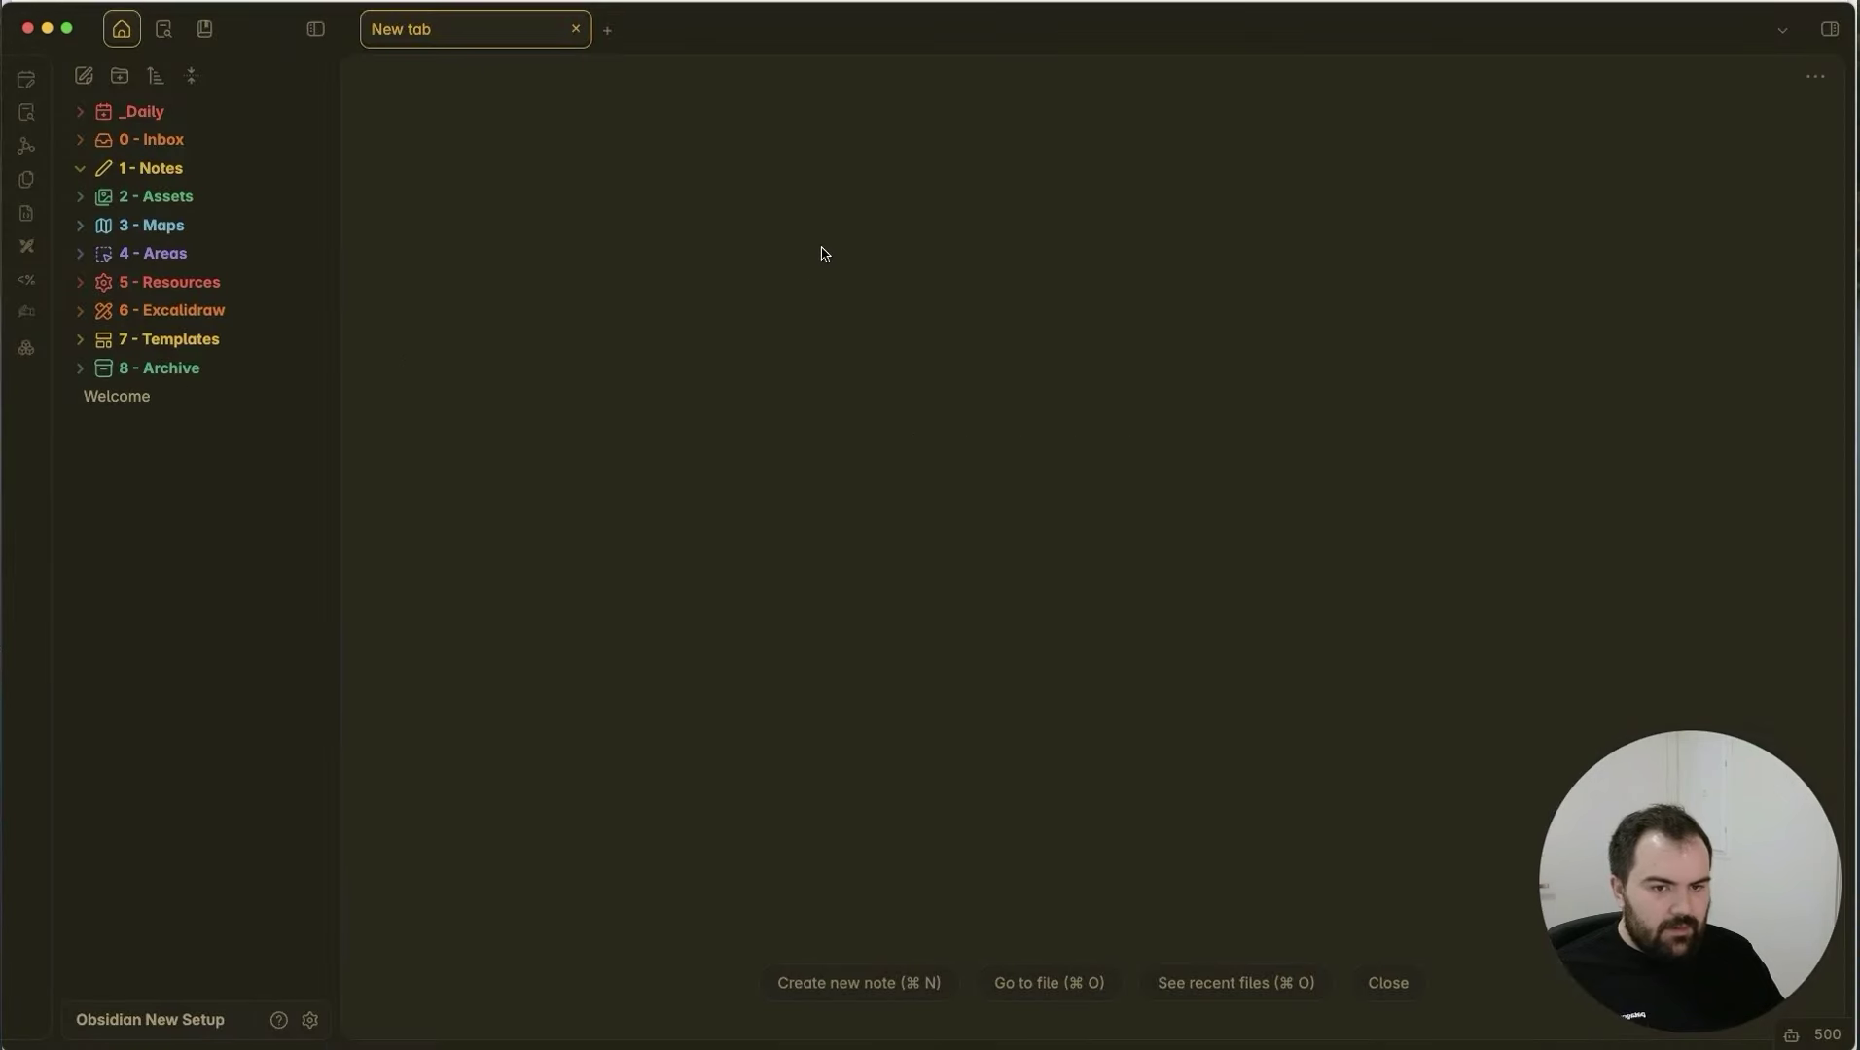
In the 2024-11-02 daily note, list Did the dishes, Got groceries, Journaled, Talked about AI and Created a Obsidian Setup Video, plus a divider and under-40-word summary prompt.
left_click(139, 109)
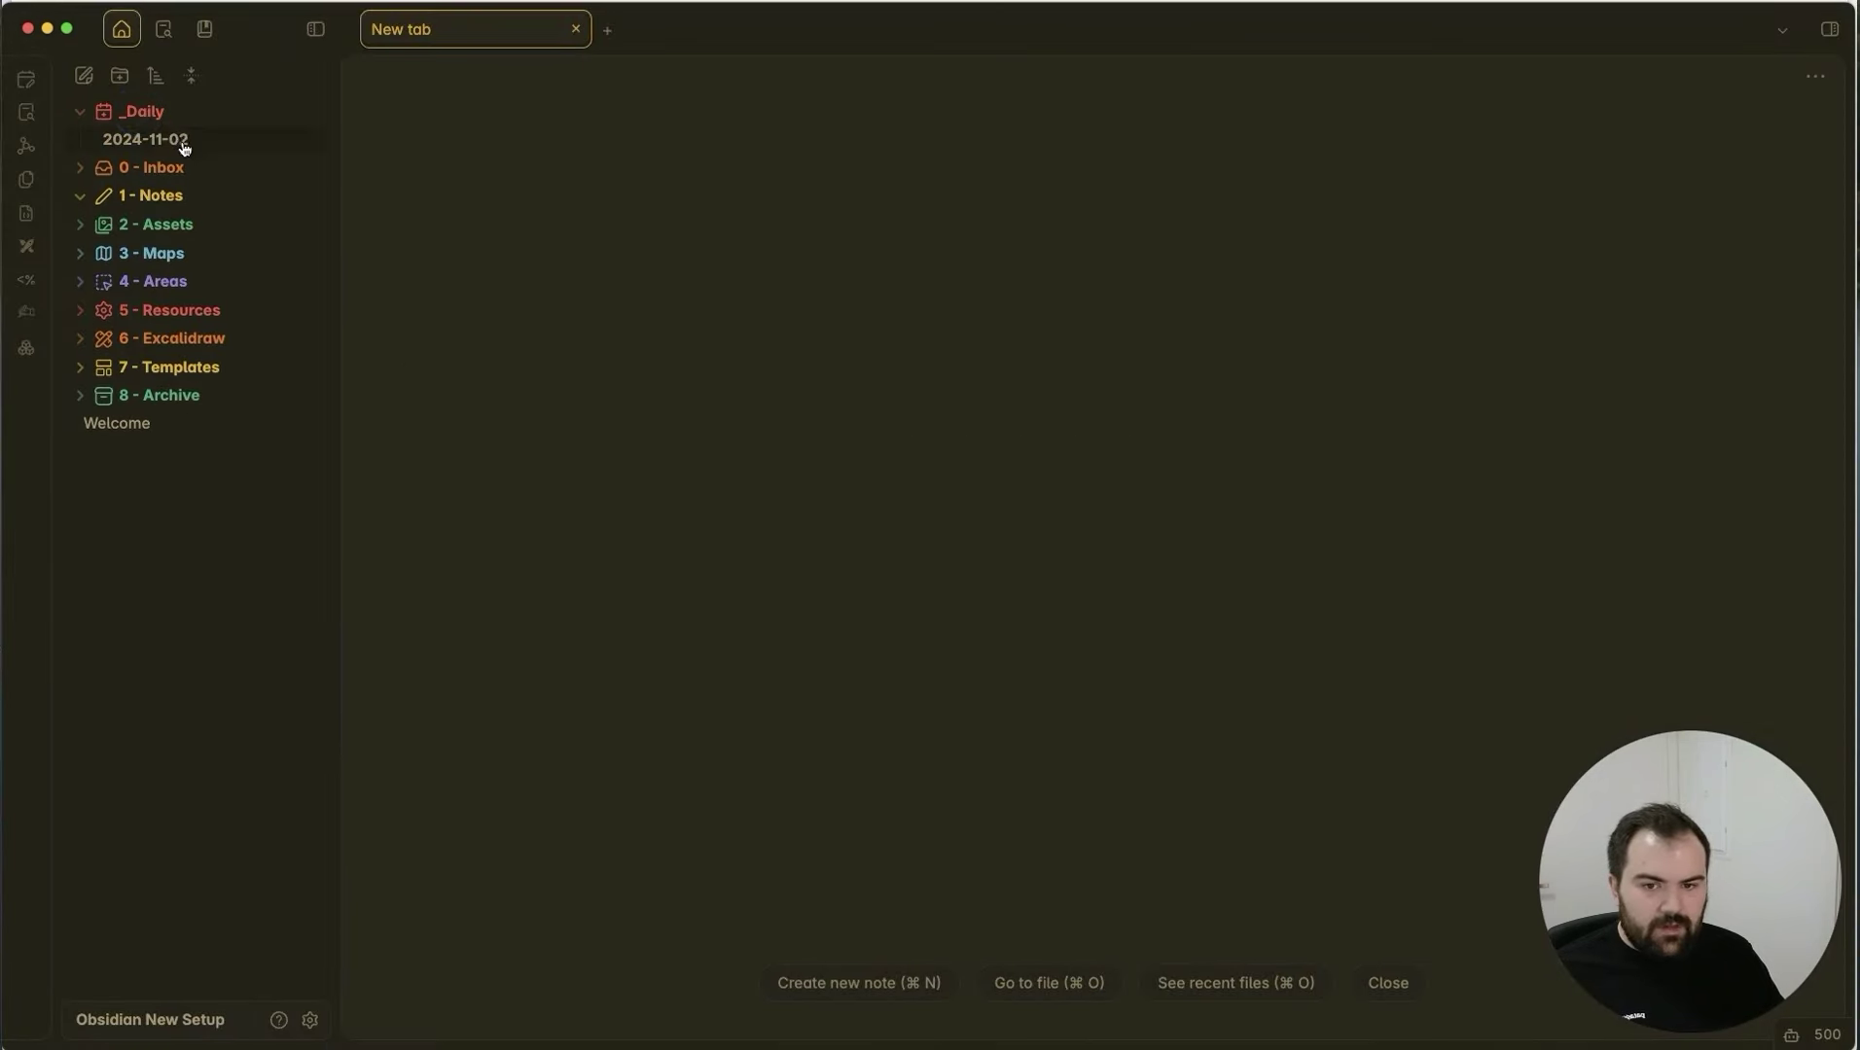
left_click(175, 140)
type("-")
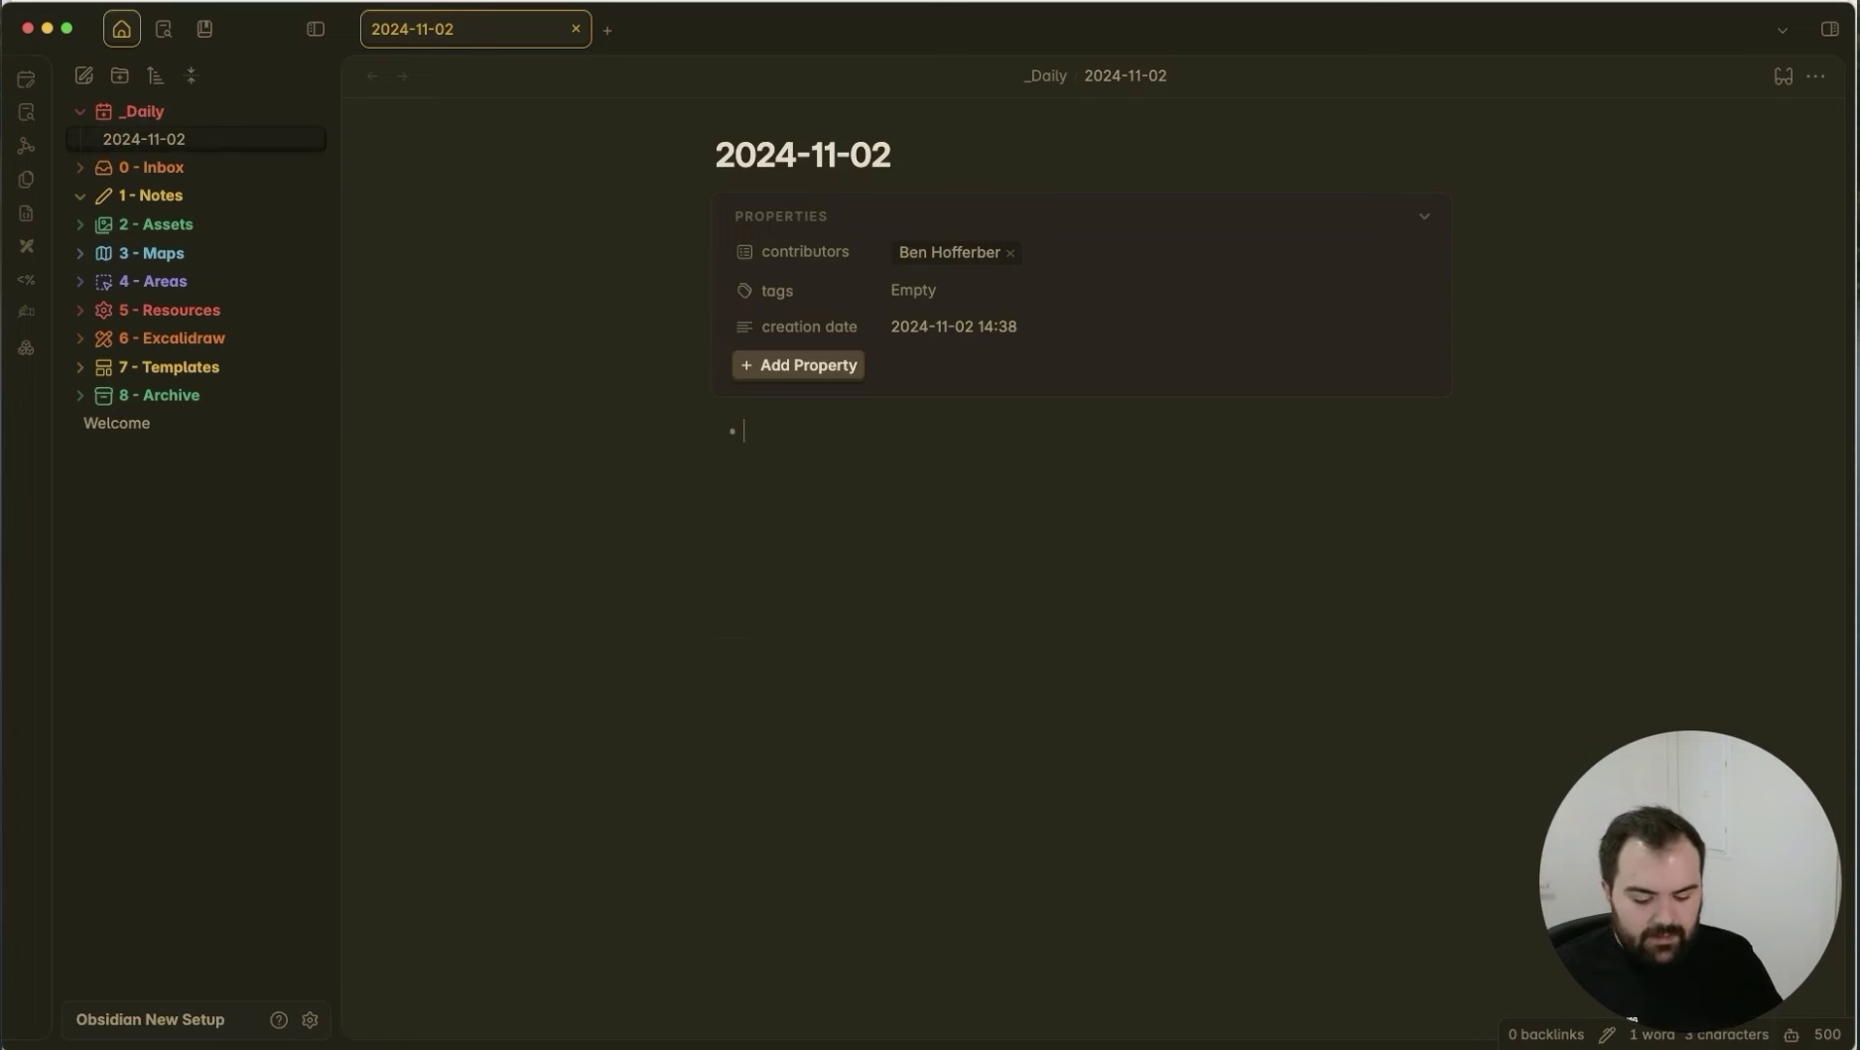
type("Did the dishes - Got groceries - Journaled - Talked about AI - Created a Obsidian Setup Video  ---  Give me a summary of what I did today in less than 40 words:")
left_click_drag(1109, 572, 724, 423)
left_click(1119, 806)
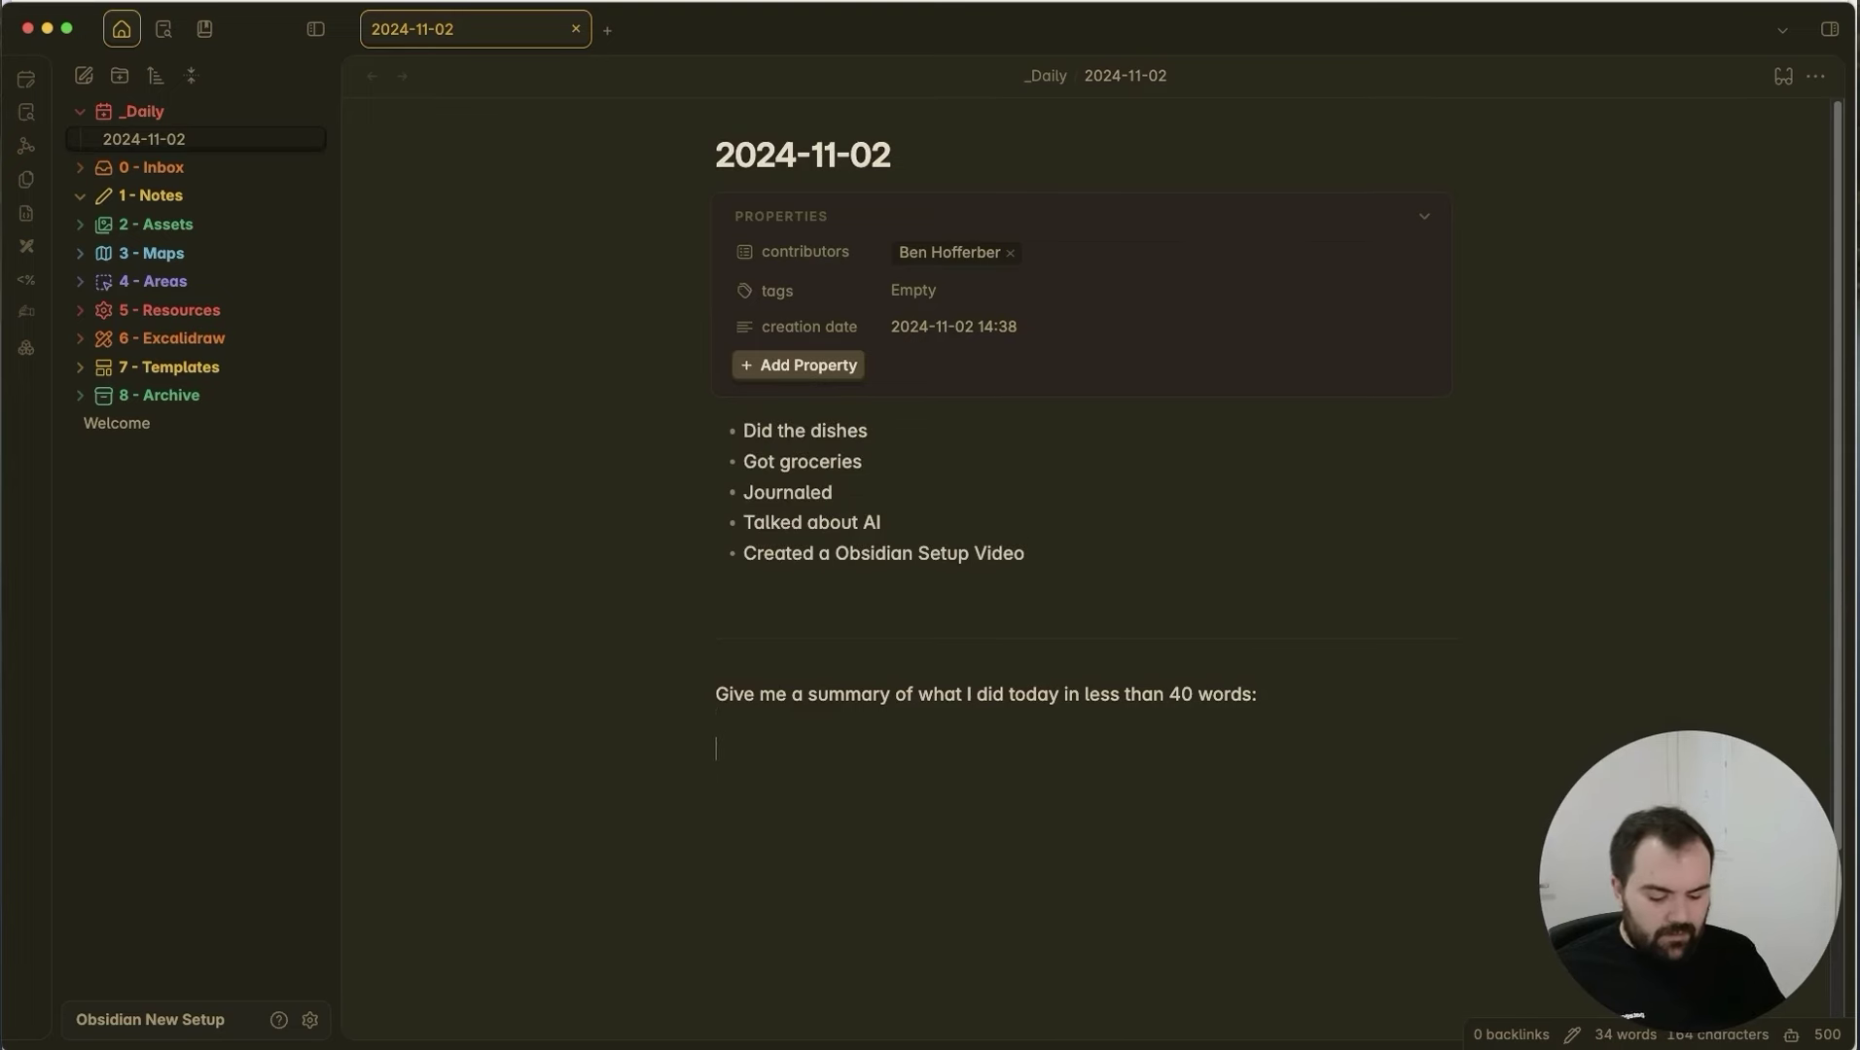
Generate the day's summary below the prompt with the Text Generator command, and select the generated paragraph.
key("super+p")
type("tex")
key("Down")
key("Down")
key("Down")
key("Return")
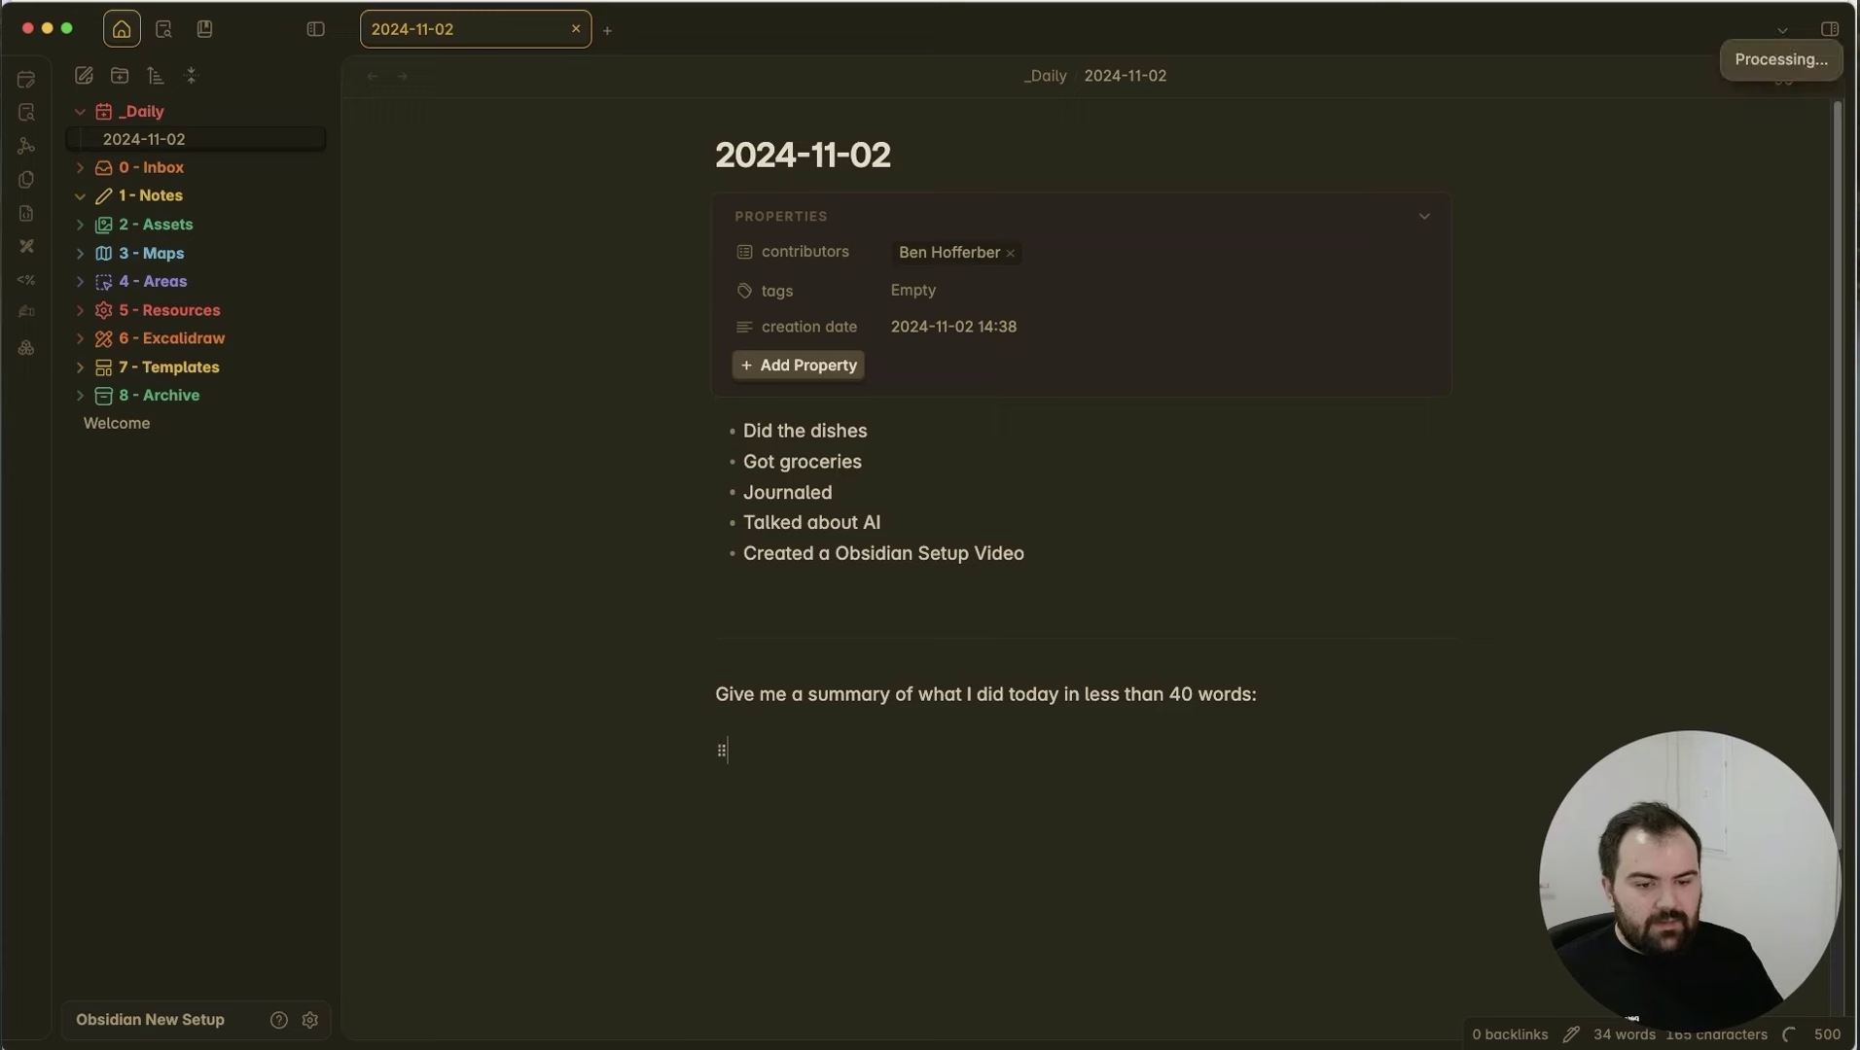
left_click(787, 806)
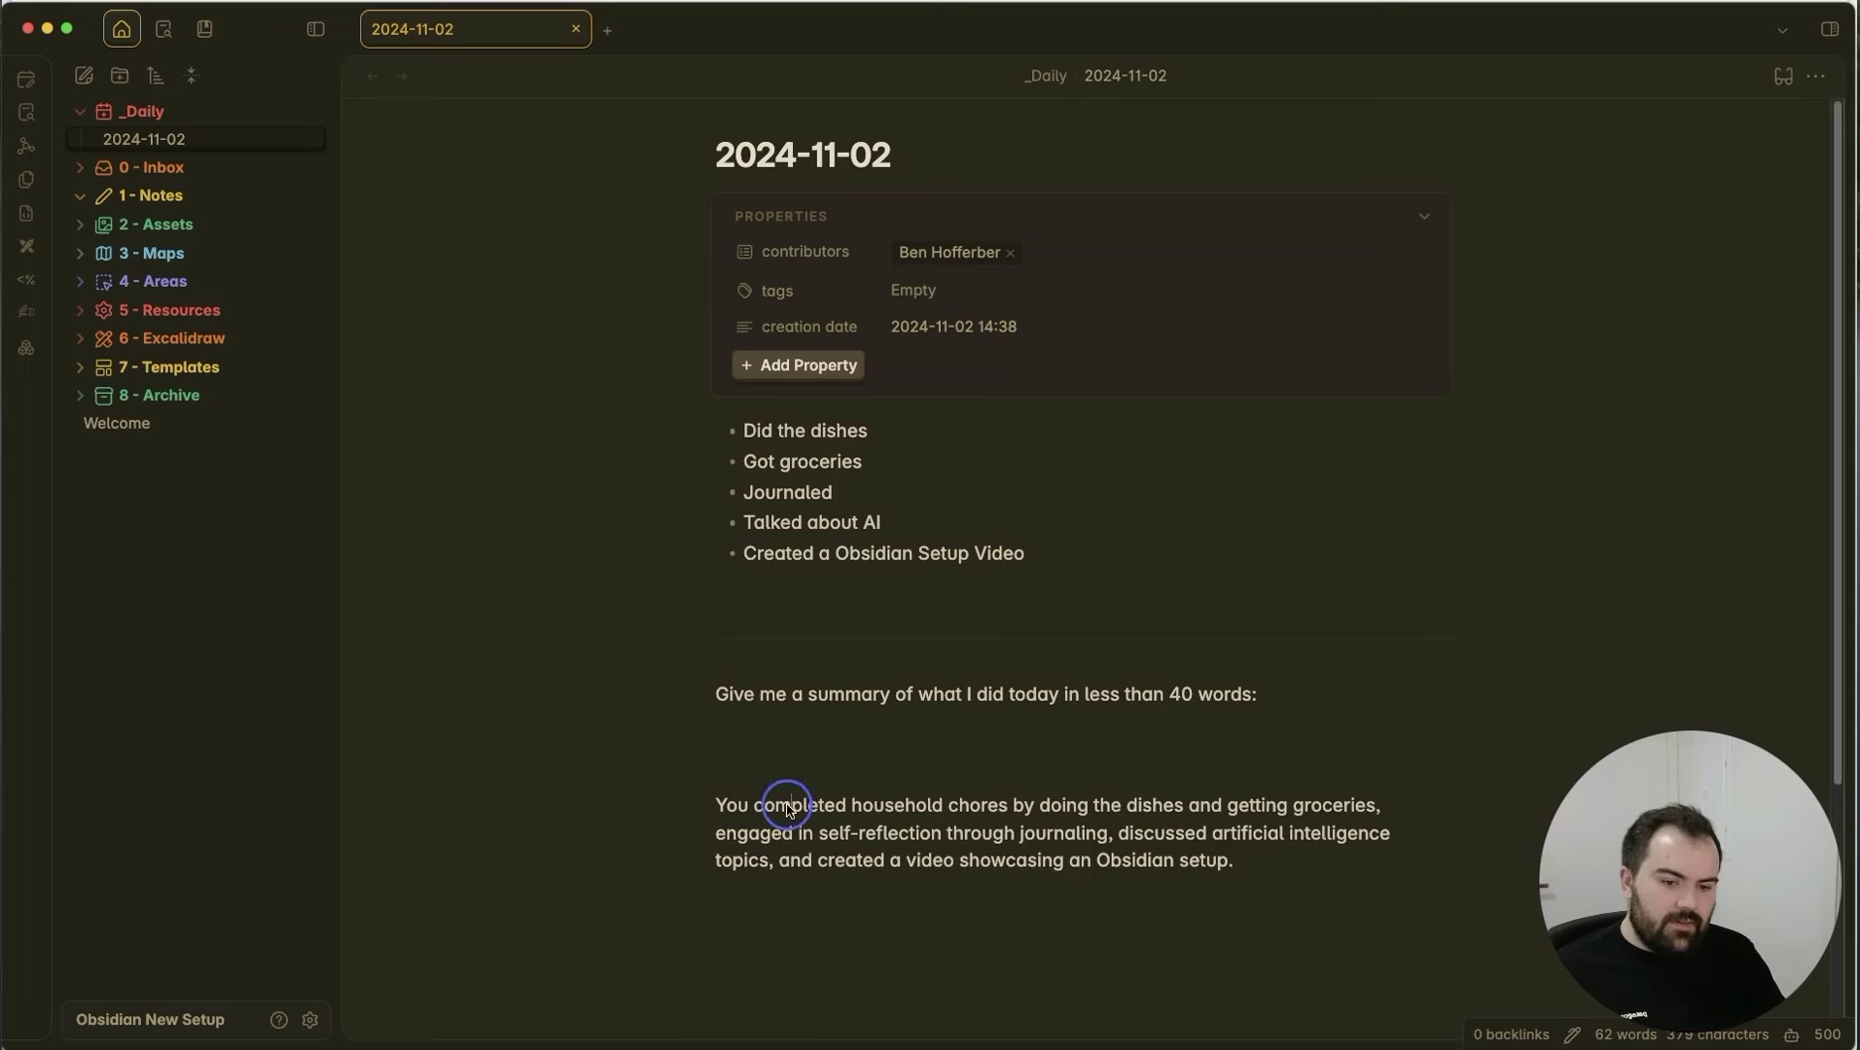
left_click(721, 803)
left_click_drag(1248, 865, 720, 749)
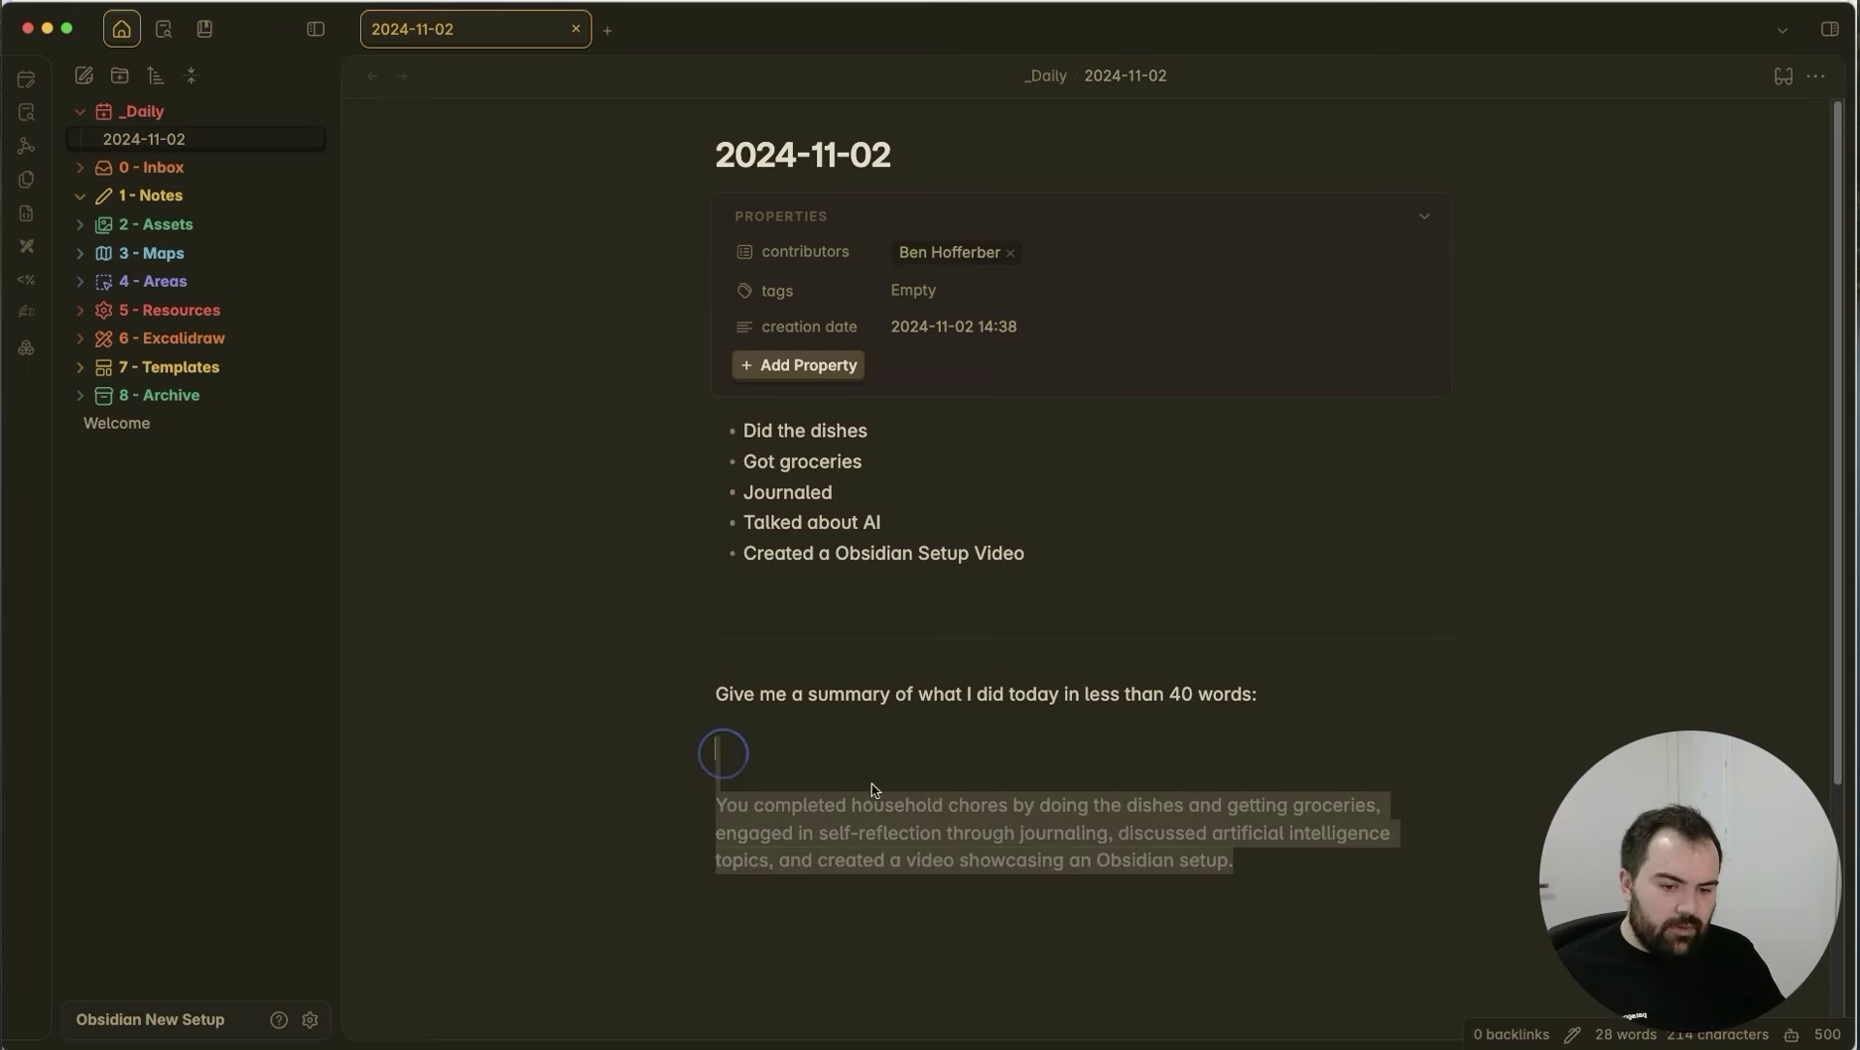
In Text Generator's Advanced Settings, enable Display errors in the editor and Output generated text to blockquote, and close the settings.
left_click(309, 1021)
scroll(408, 827, "down", 4)
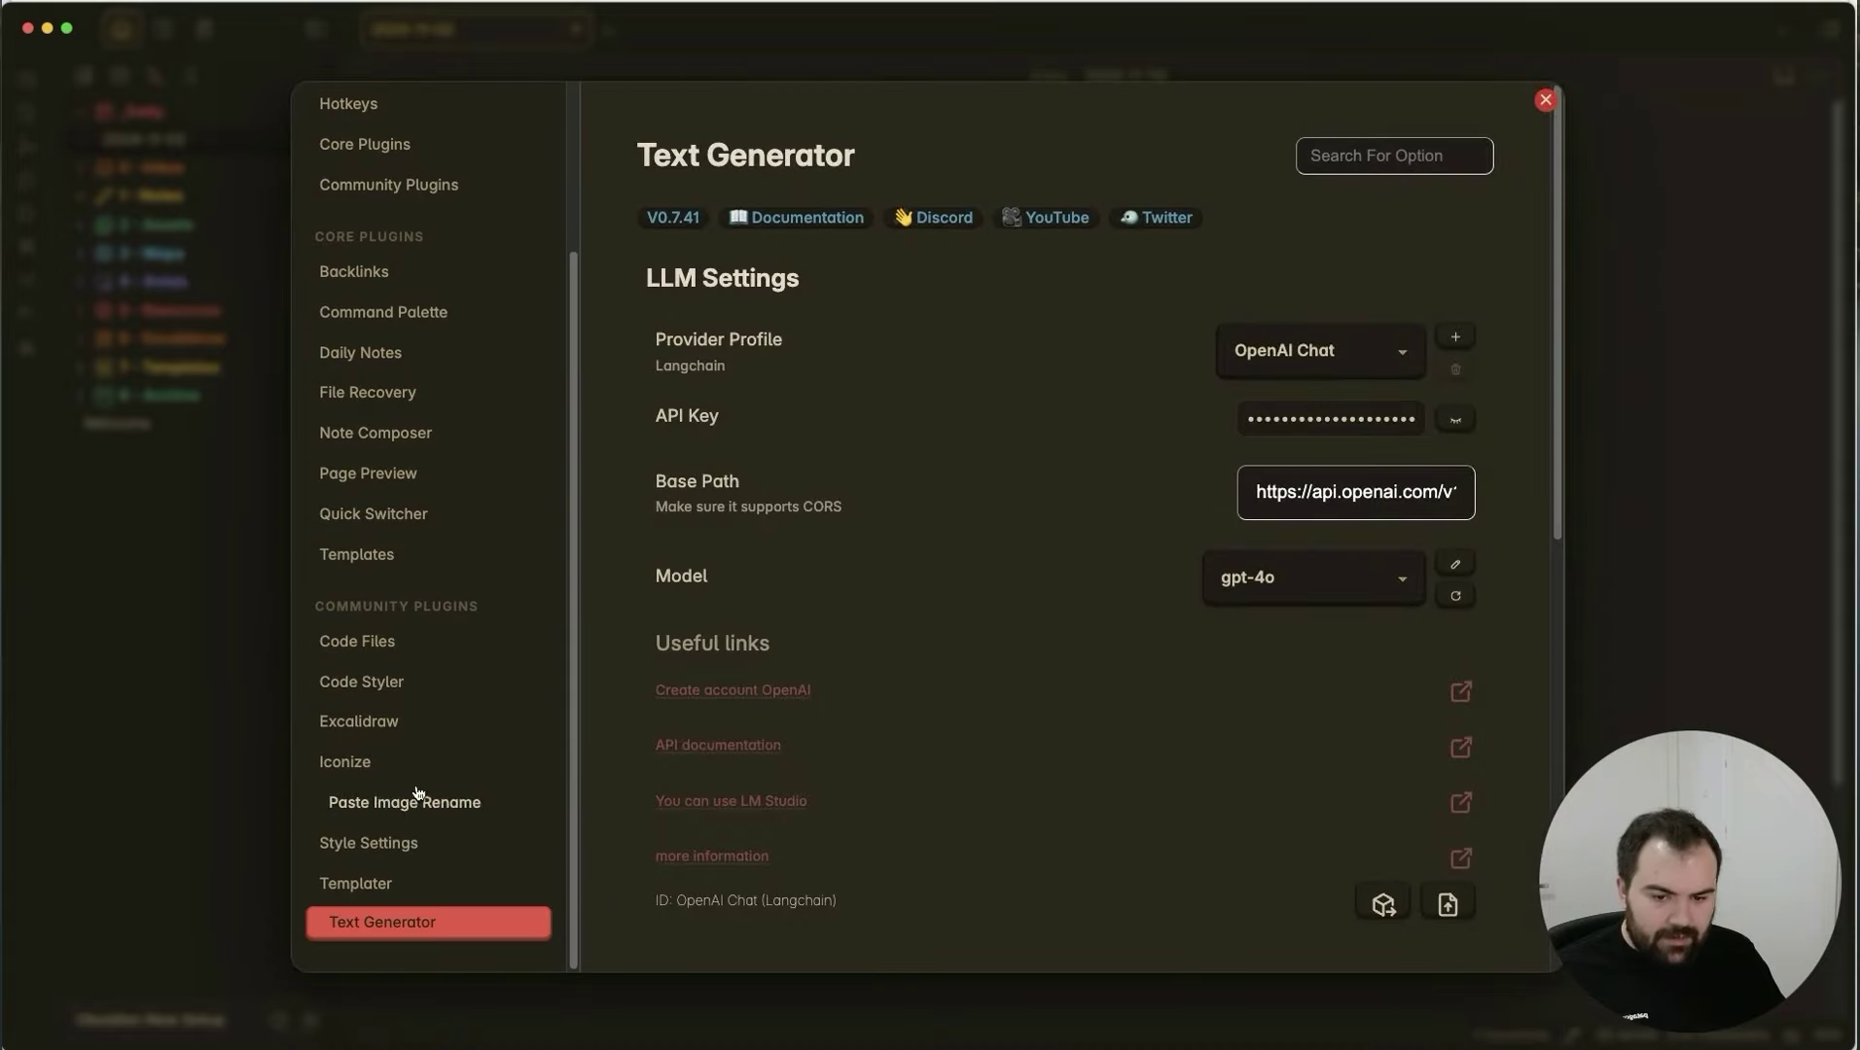
scroll(893, 842, "down", 6)
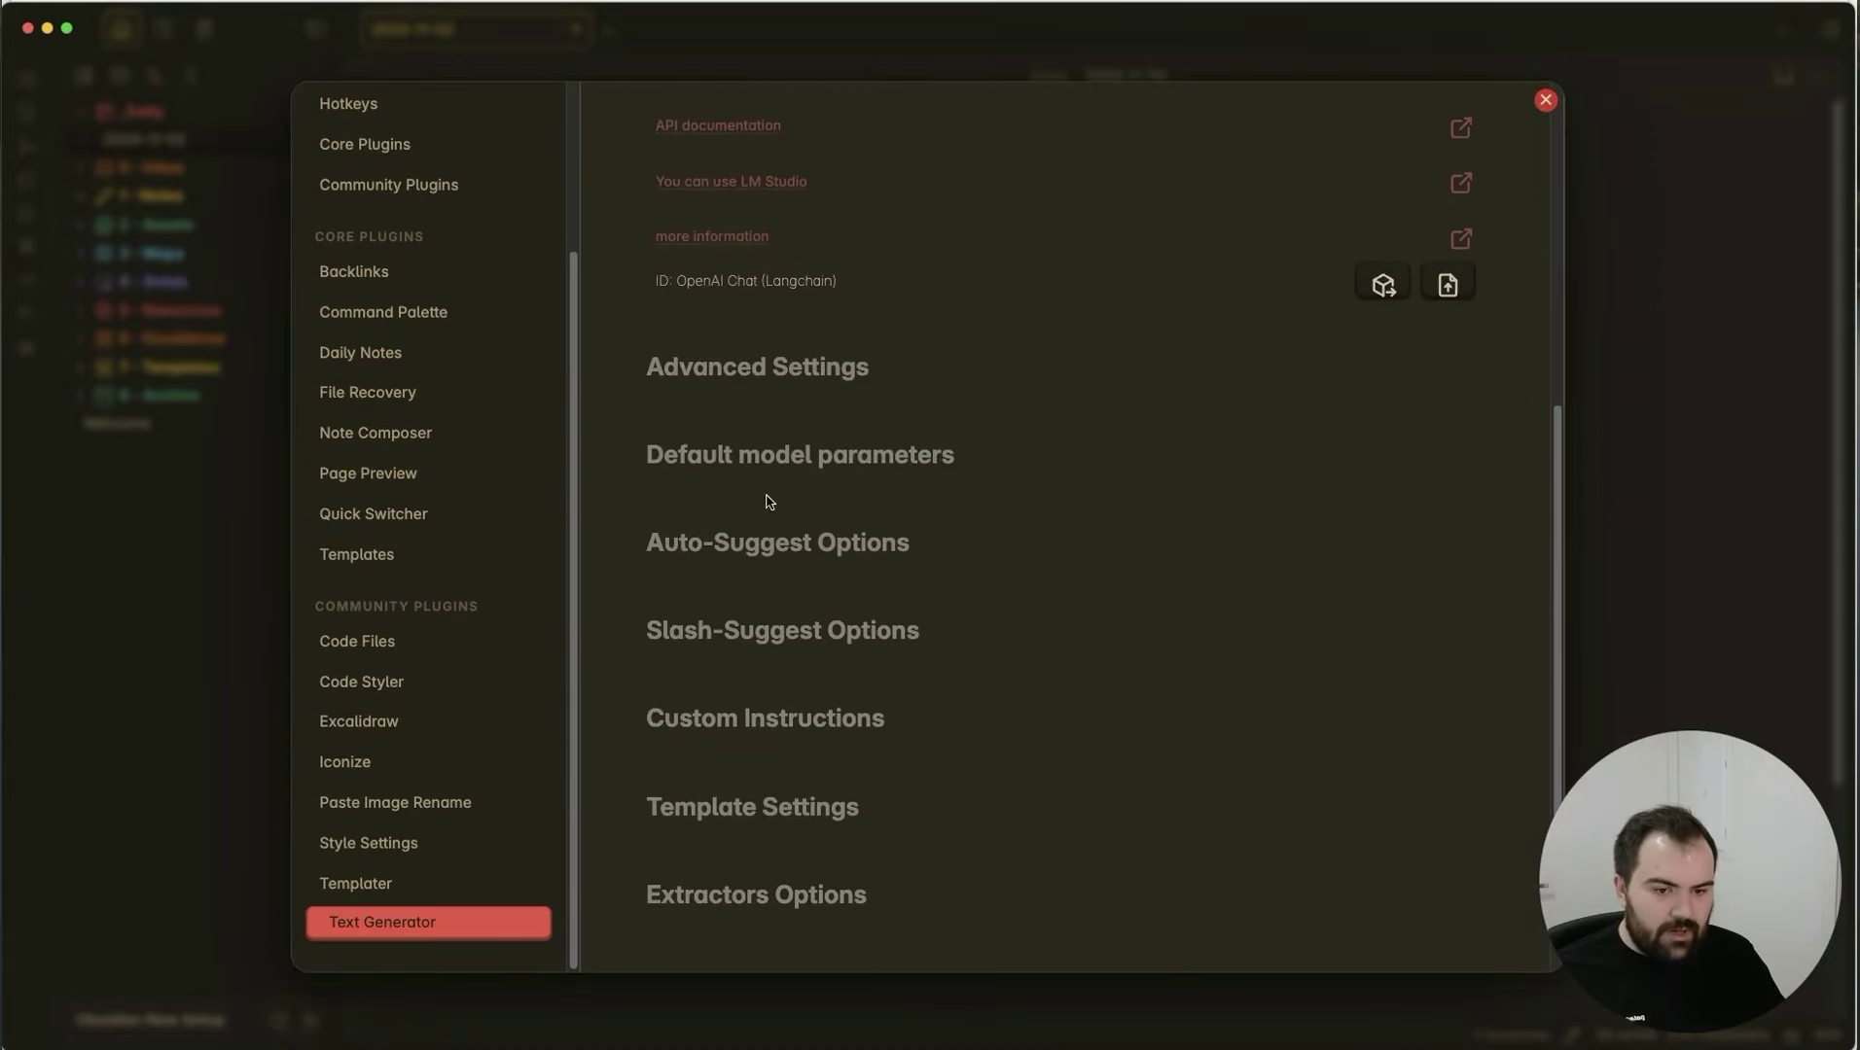
left_click(817, 379)
left_click(1453, 476)
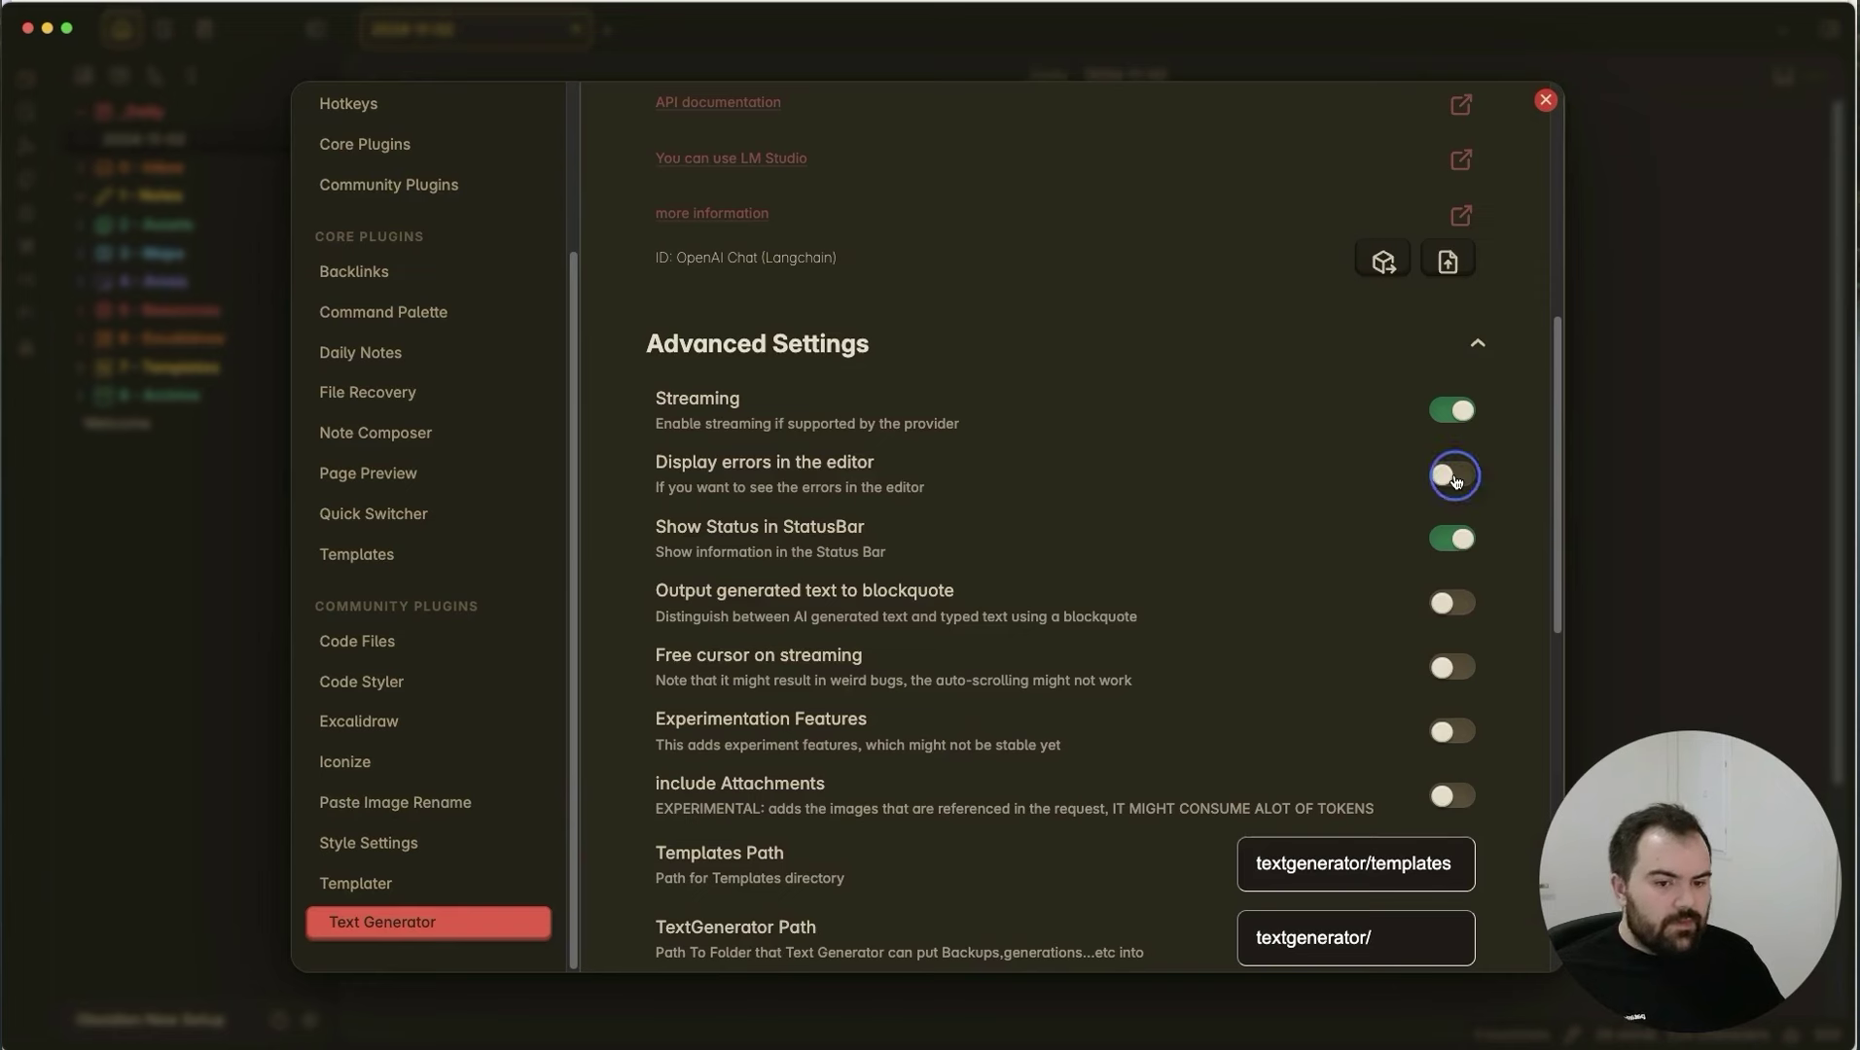
left_click(1458, 604)
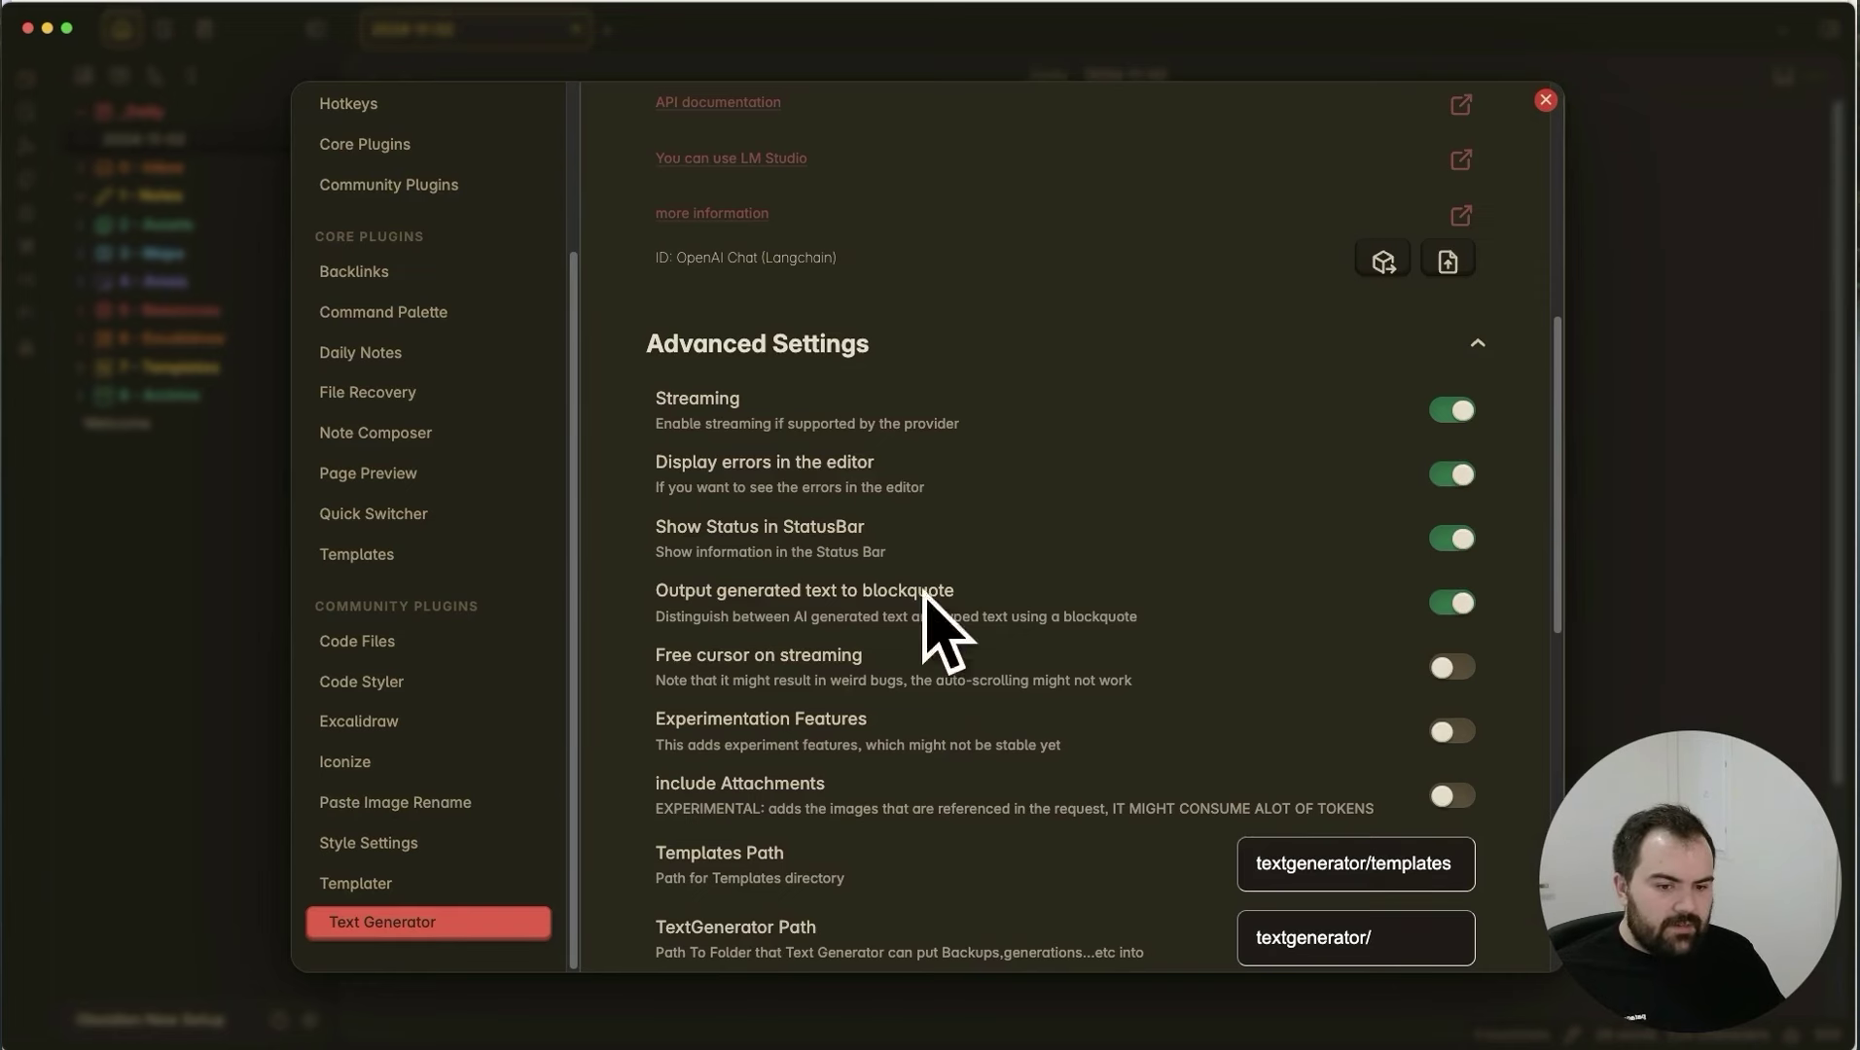
left_click(1546, 101)
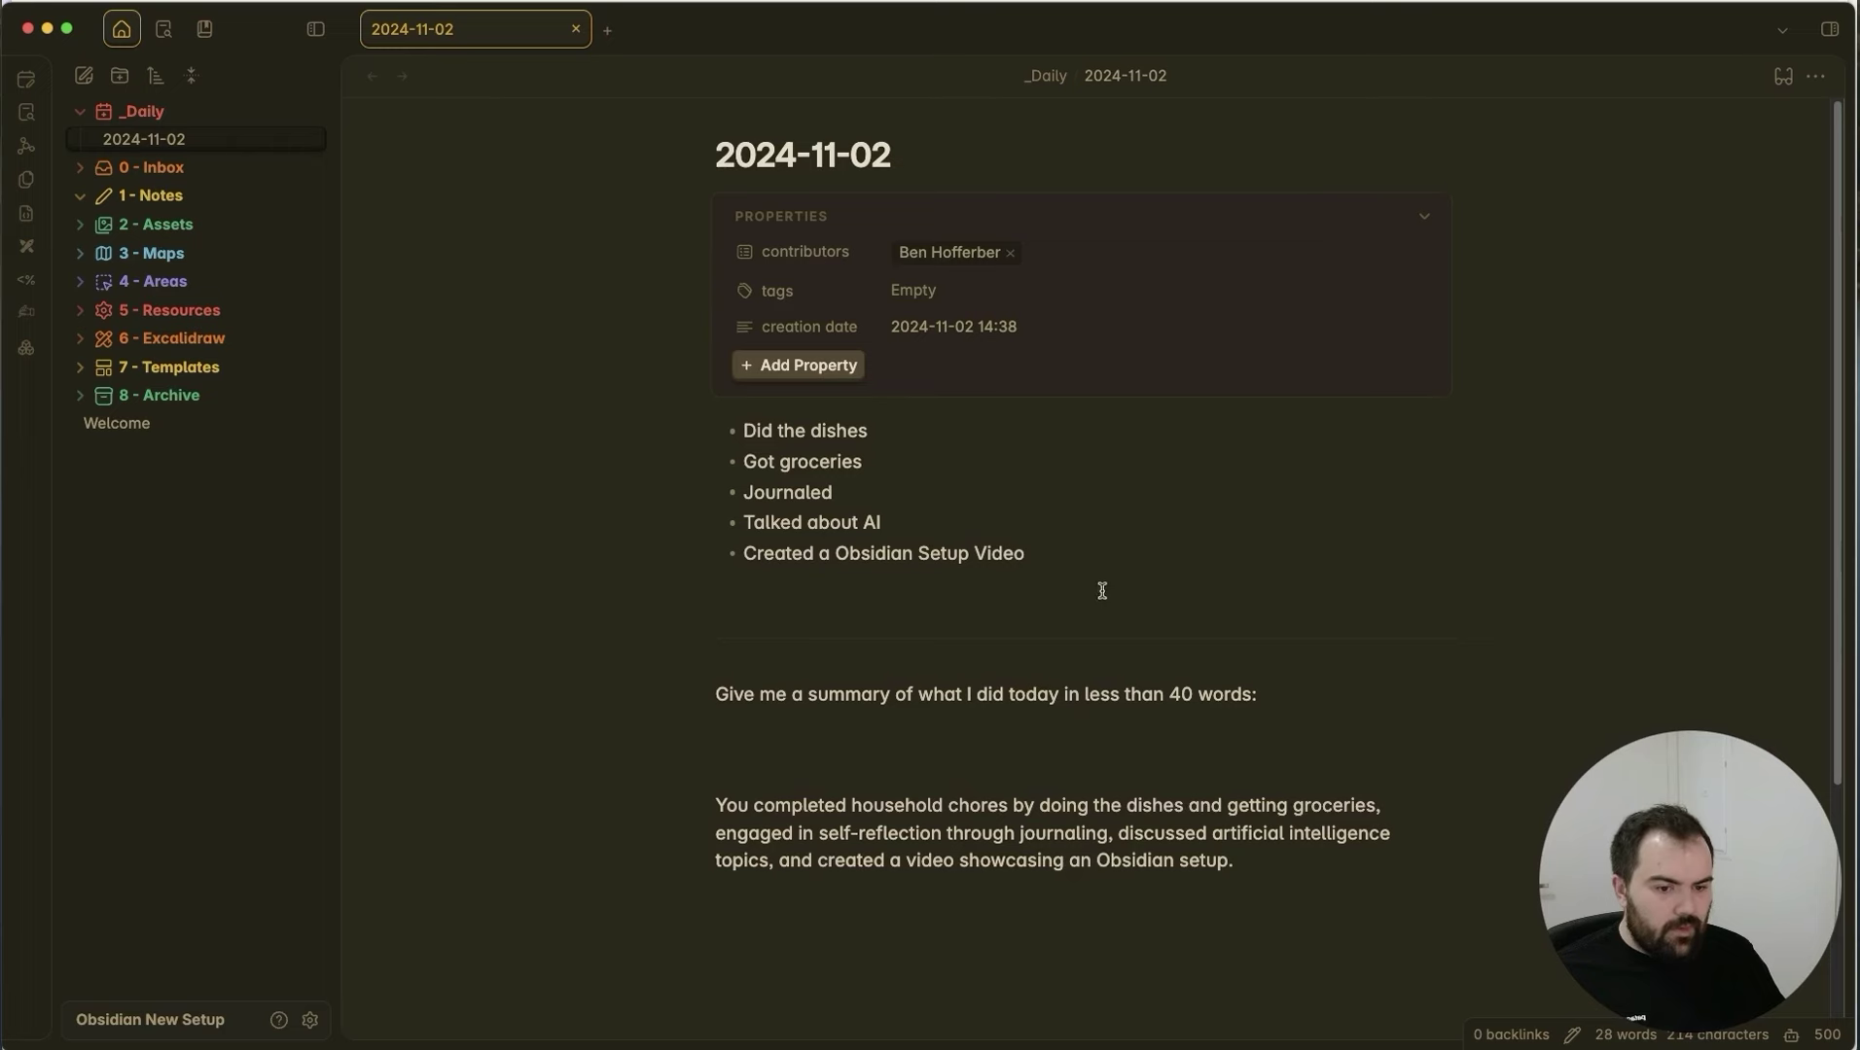
Replace the generated summary paragraph in the daily note with a newly generated one, and view it rendered as an AI callout.
left_click_drag(1255, 861, 713, 754)
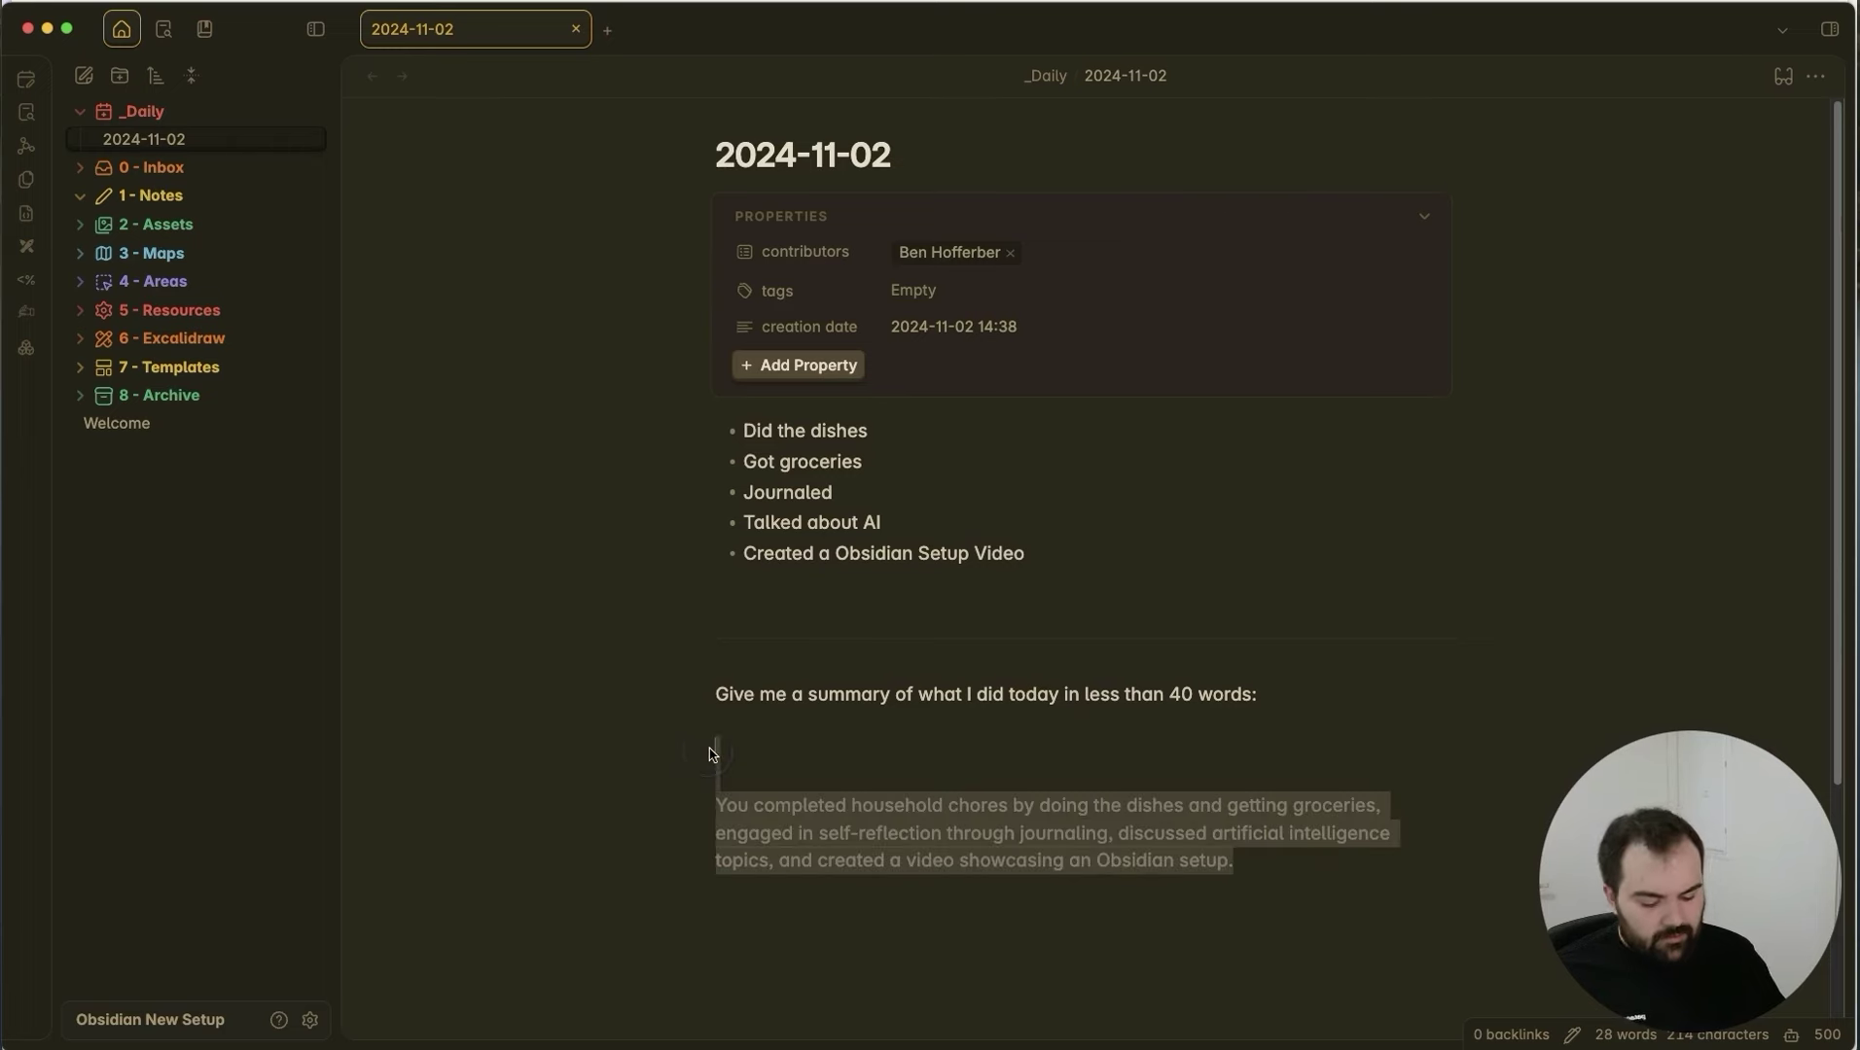
key("super+p")
key("Return")
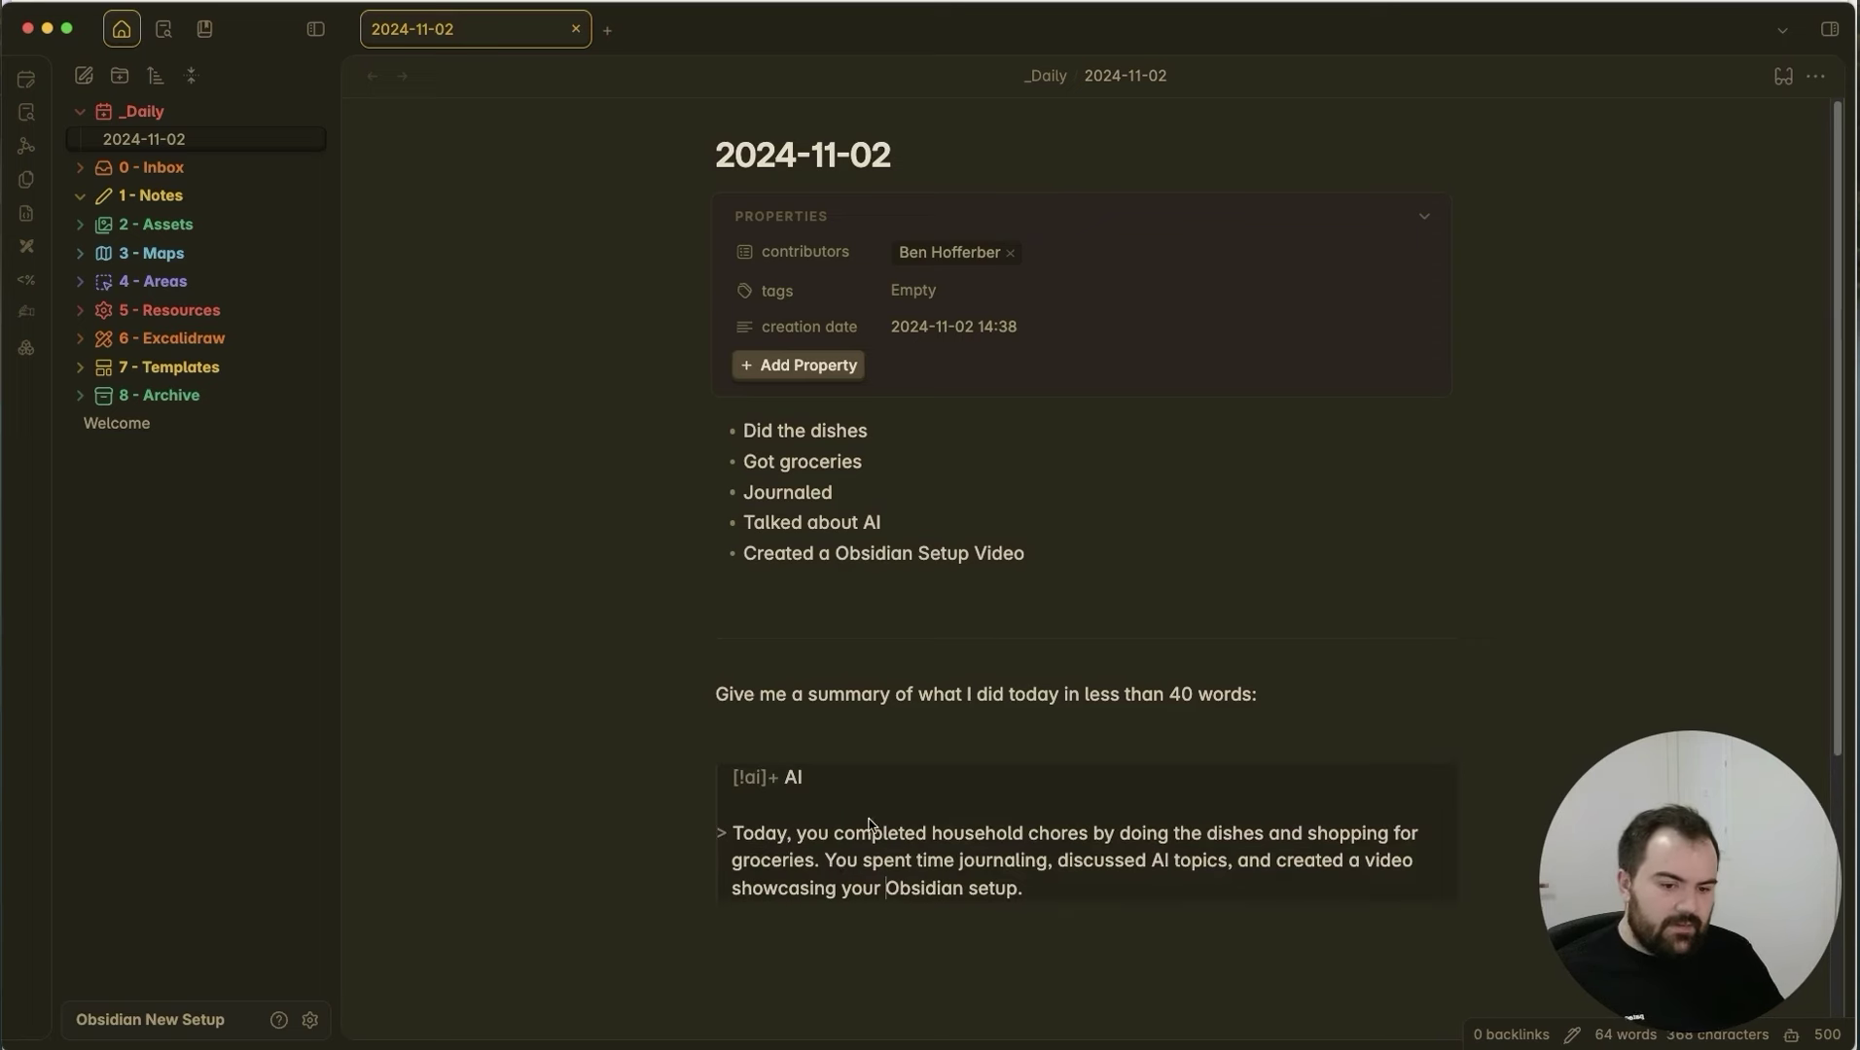
left_click(875, 734)
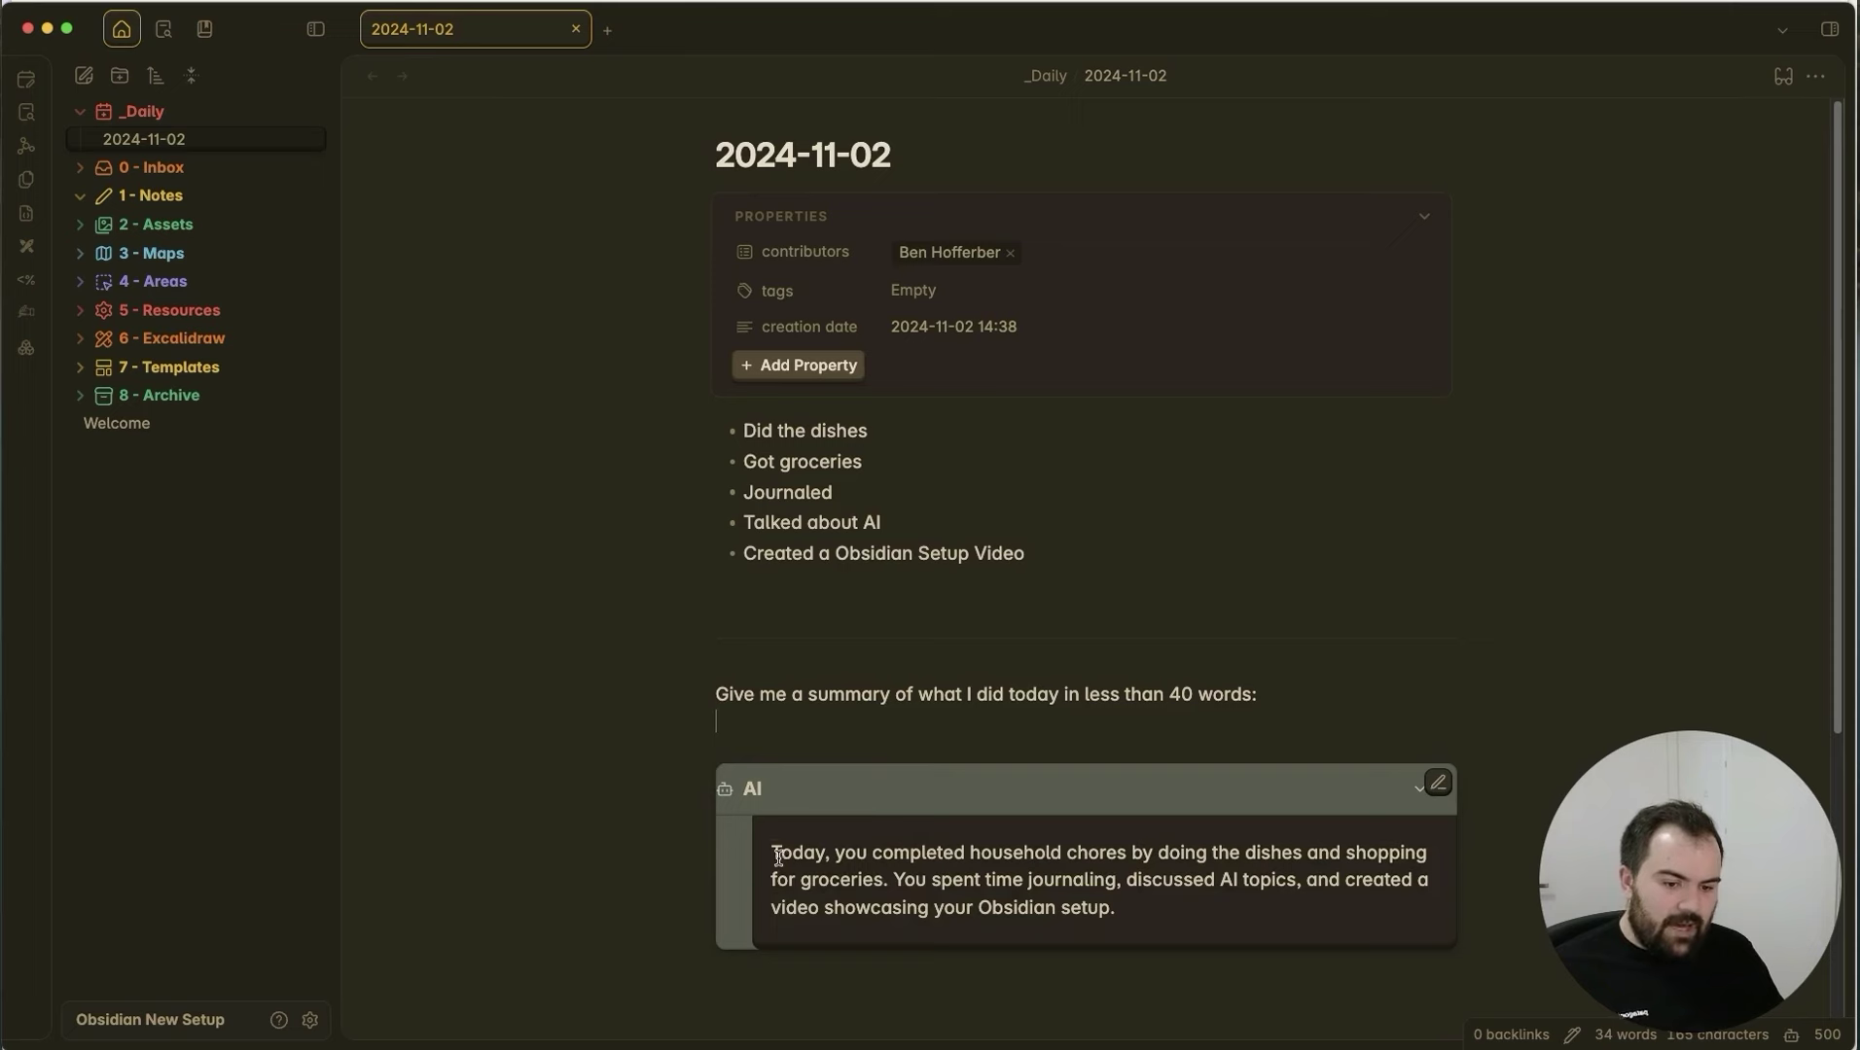
left_click(1254, 1012)
left_click(876, 729)
scroll(788, 739, "down", 2)
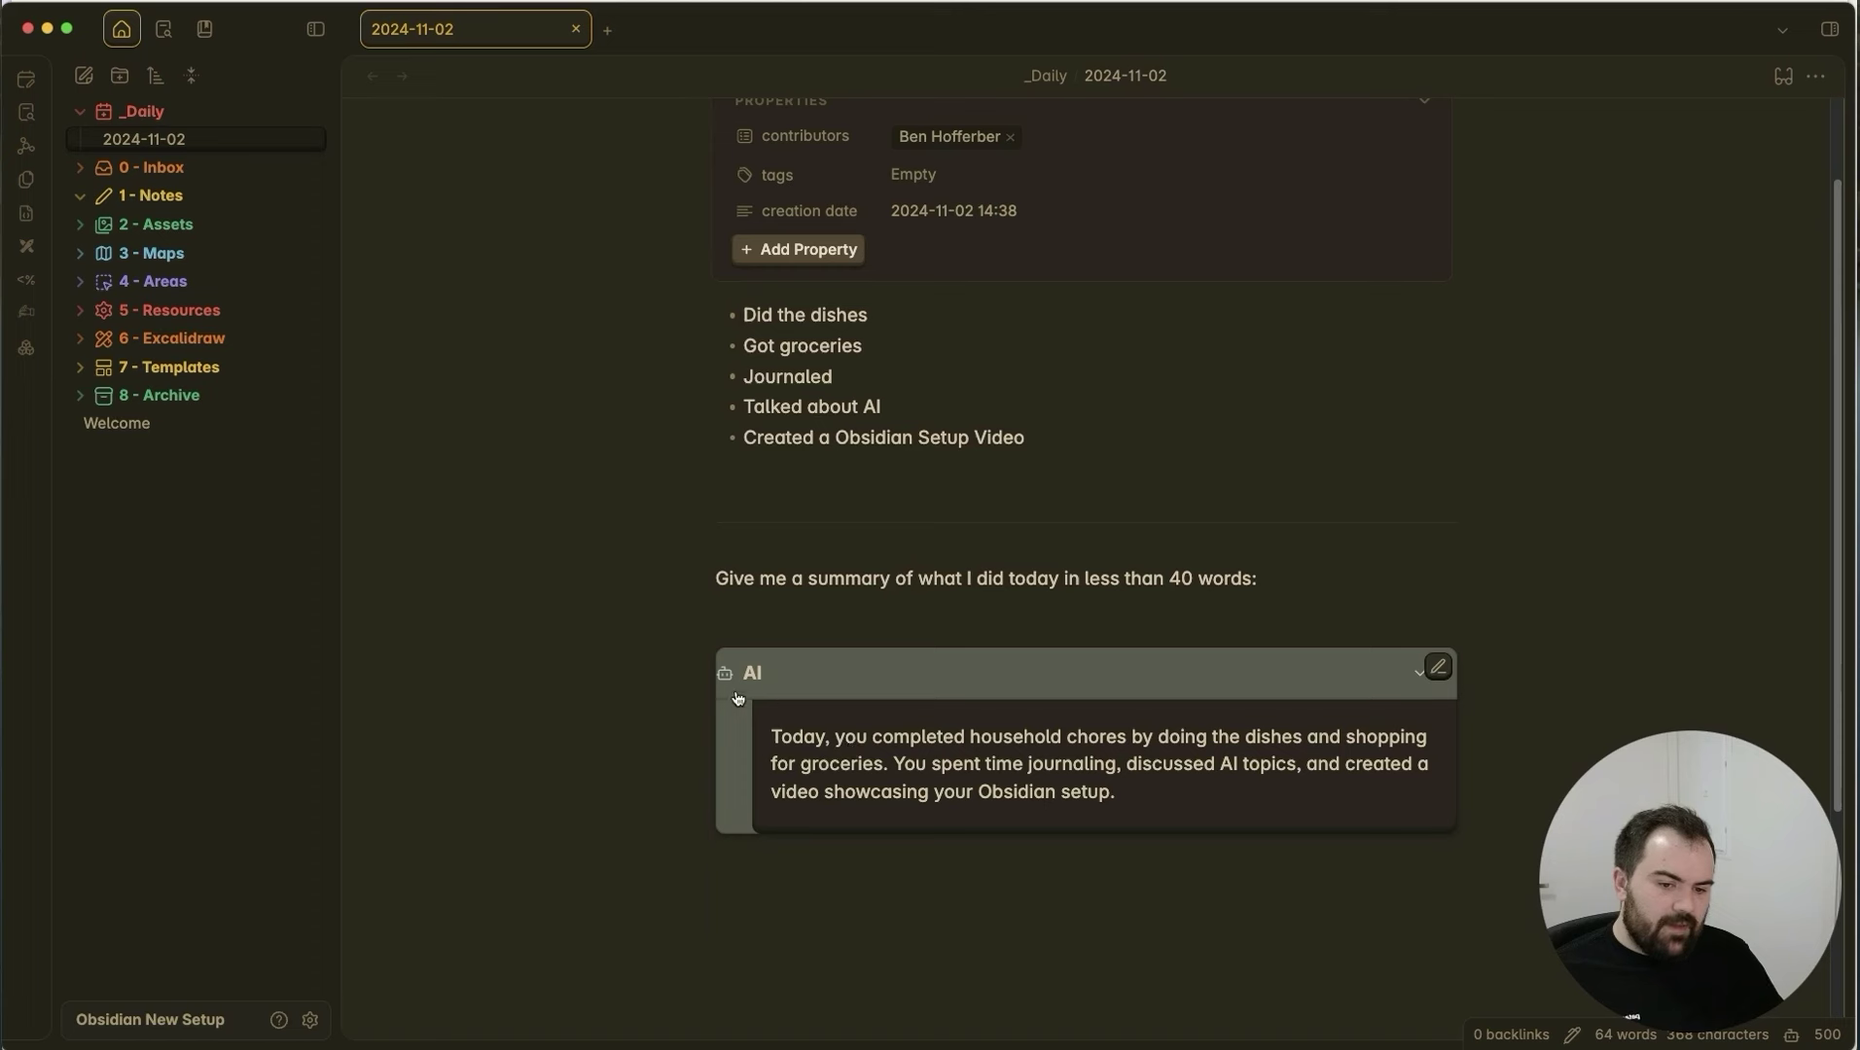
left_click(863, 893)
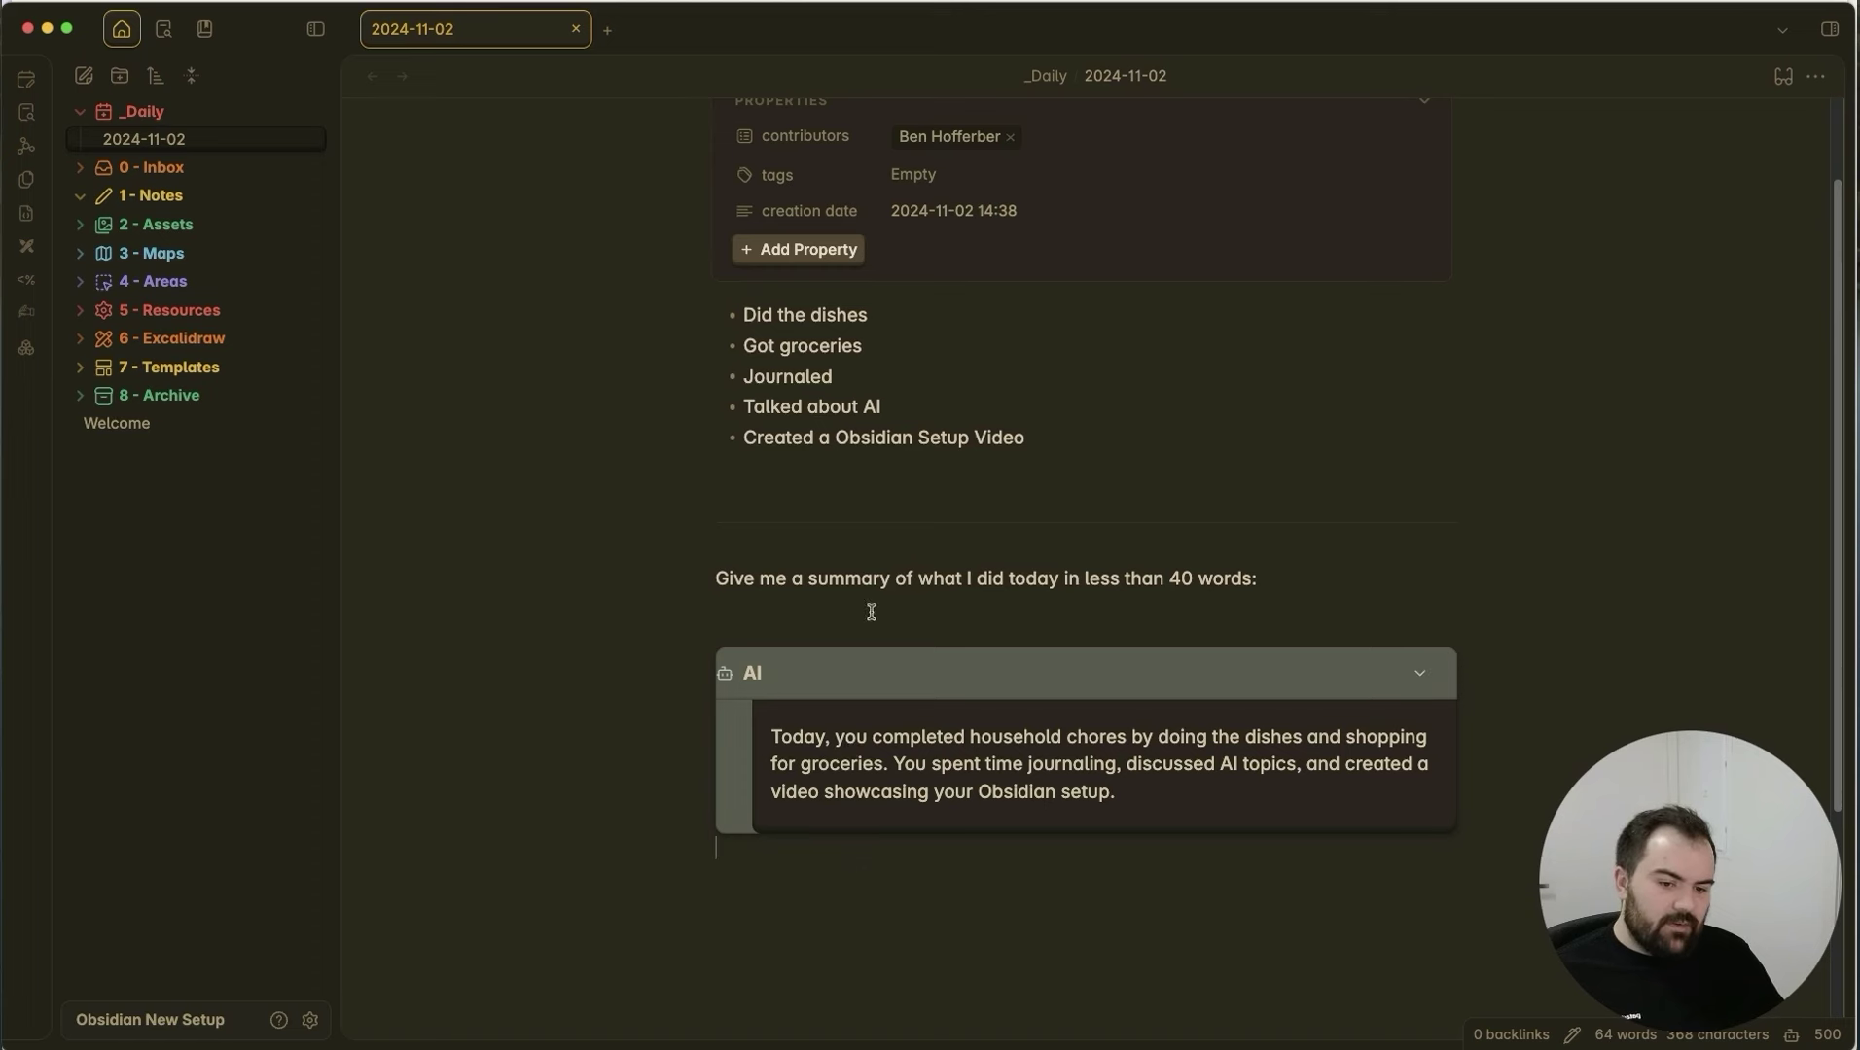
Move the activity list down one blank line below the properties and compare its entries with the AI callout.
left_click(761, 316)
scroll(825, 331, "up", 2)
left_click_drag(1021, 584, 710, 456)
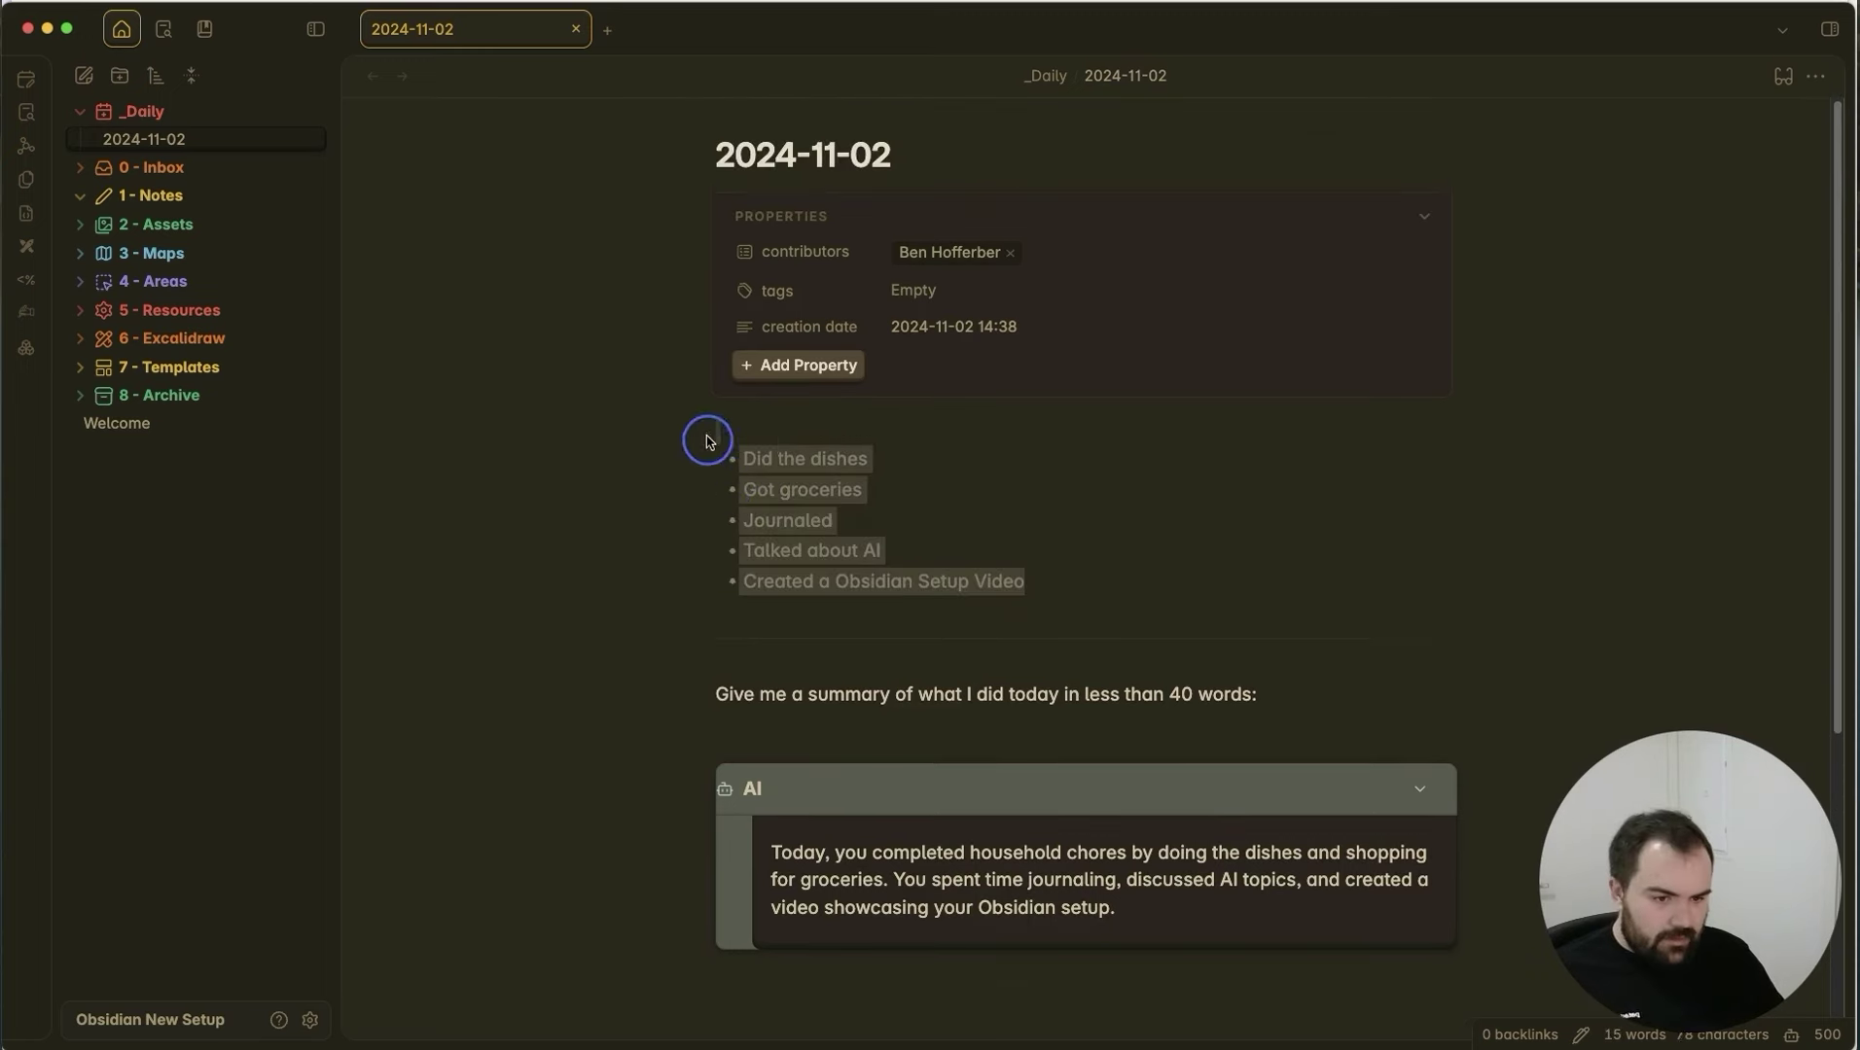
left_click(983, 476)
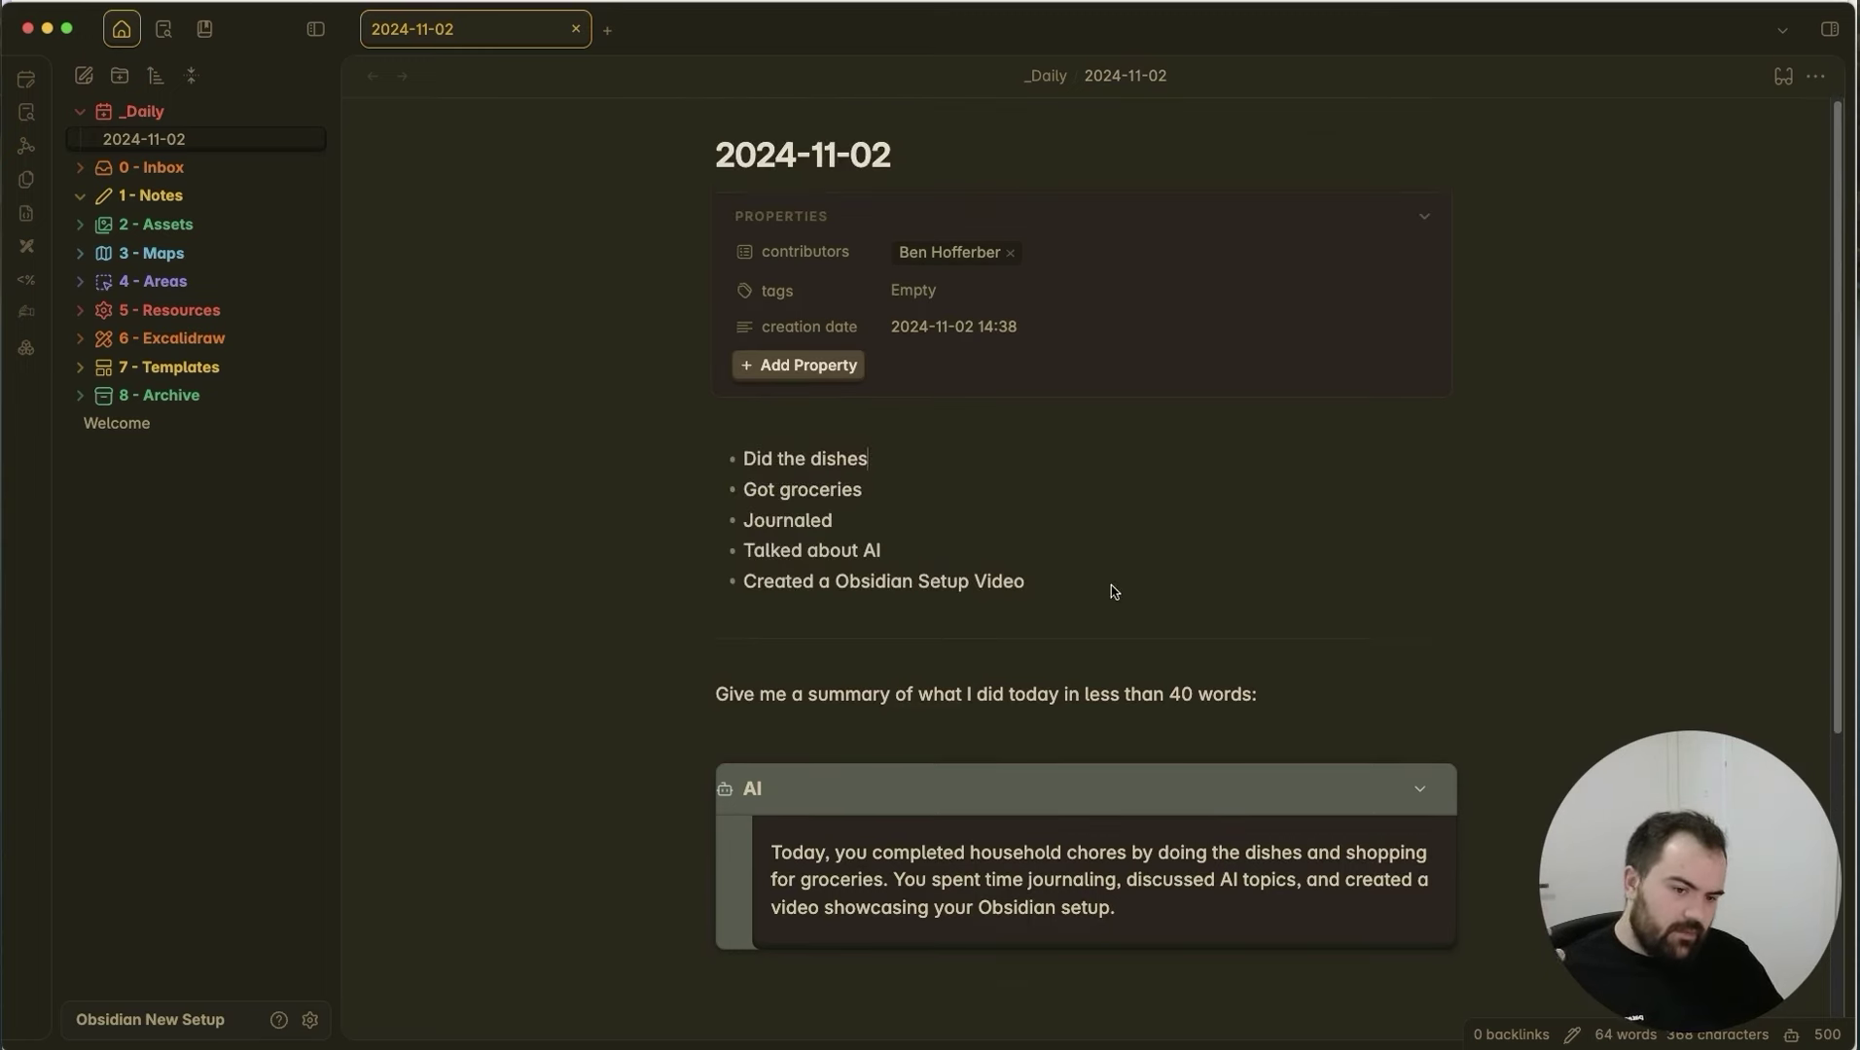
left_click_drag(1113, 591, 685, 448)
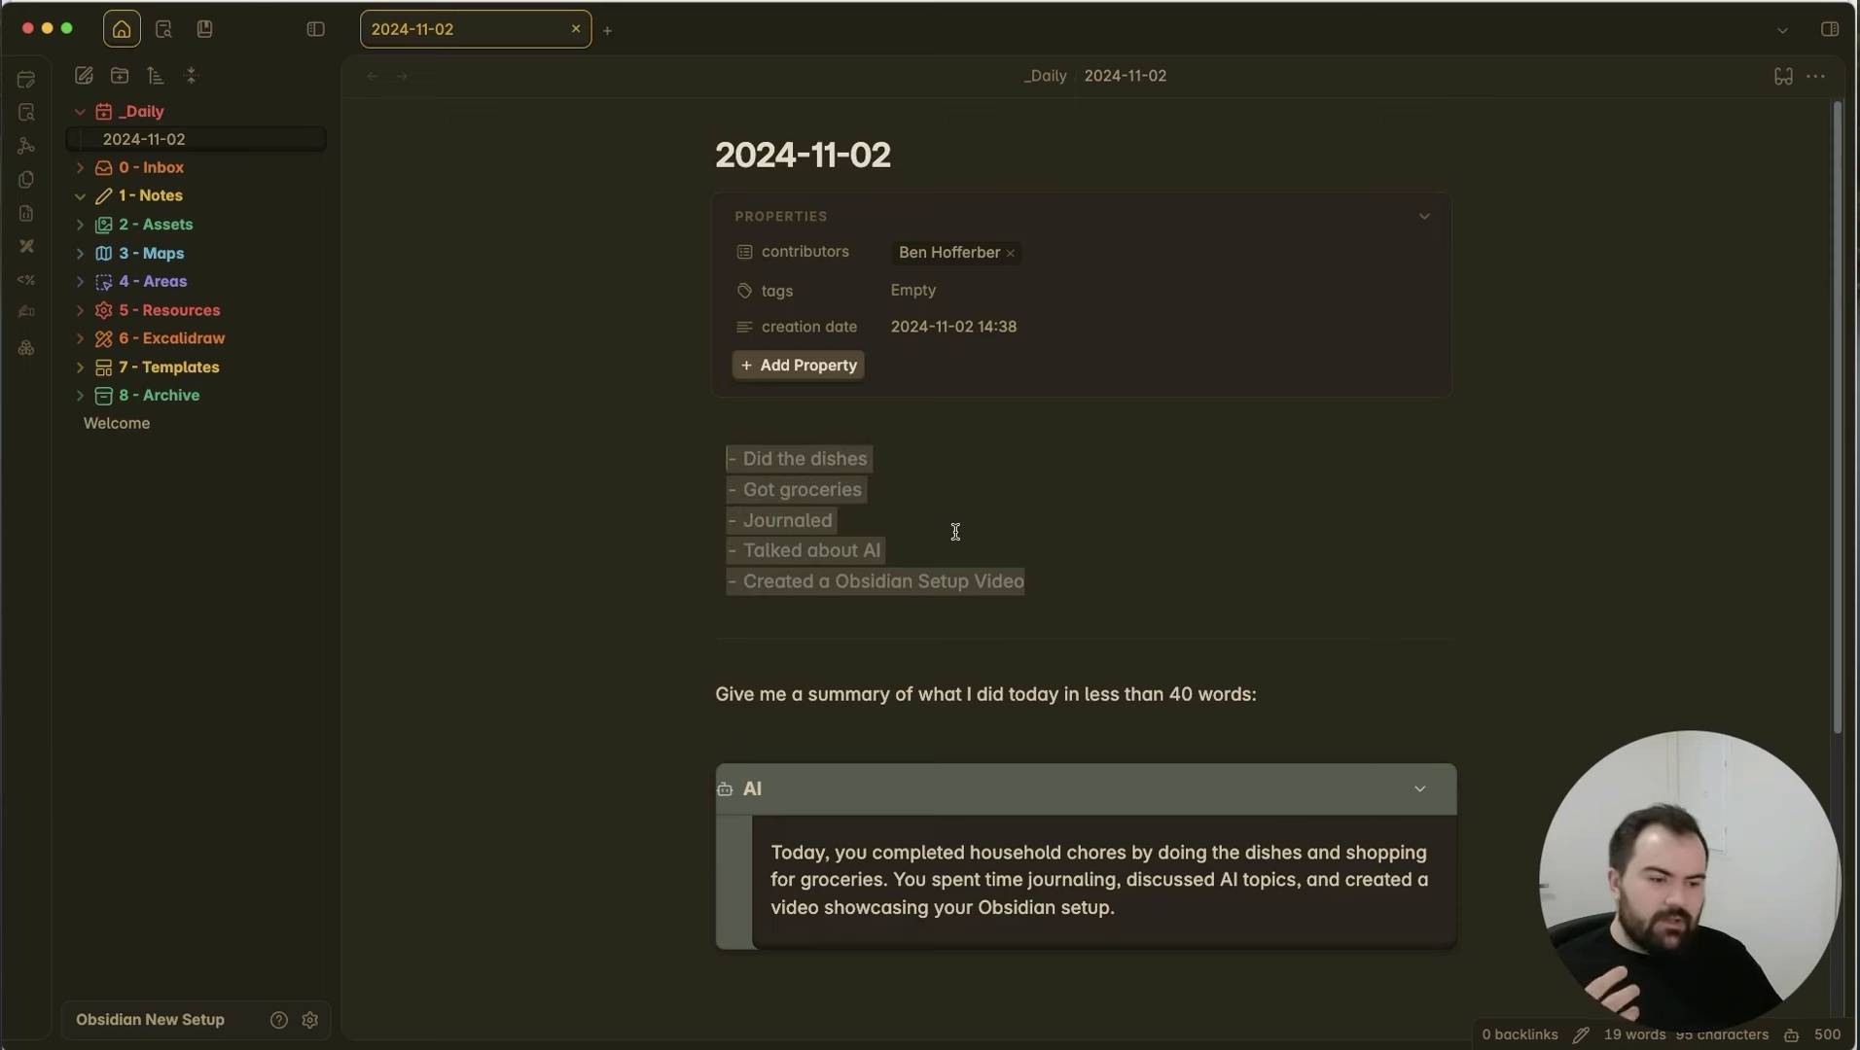
scroll(967, 549, "down", 5)
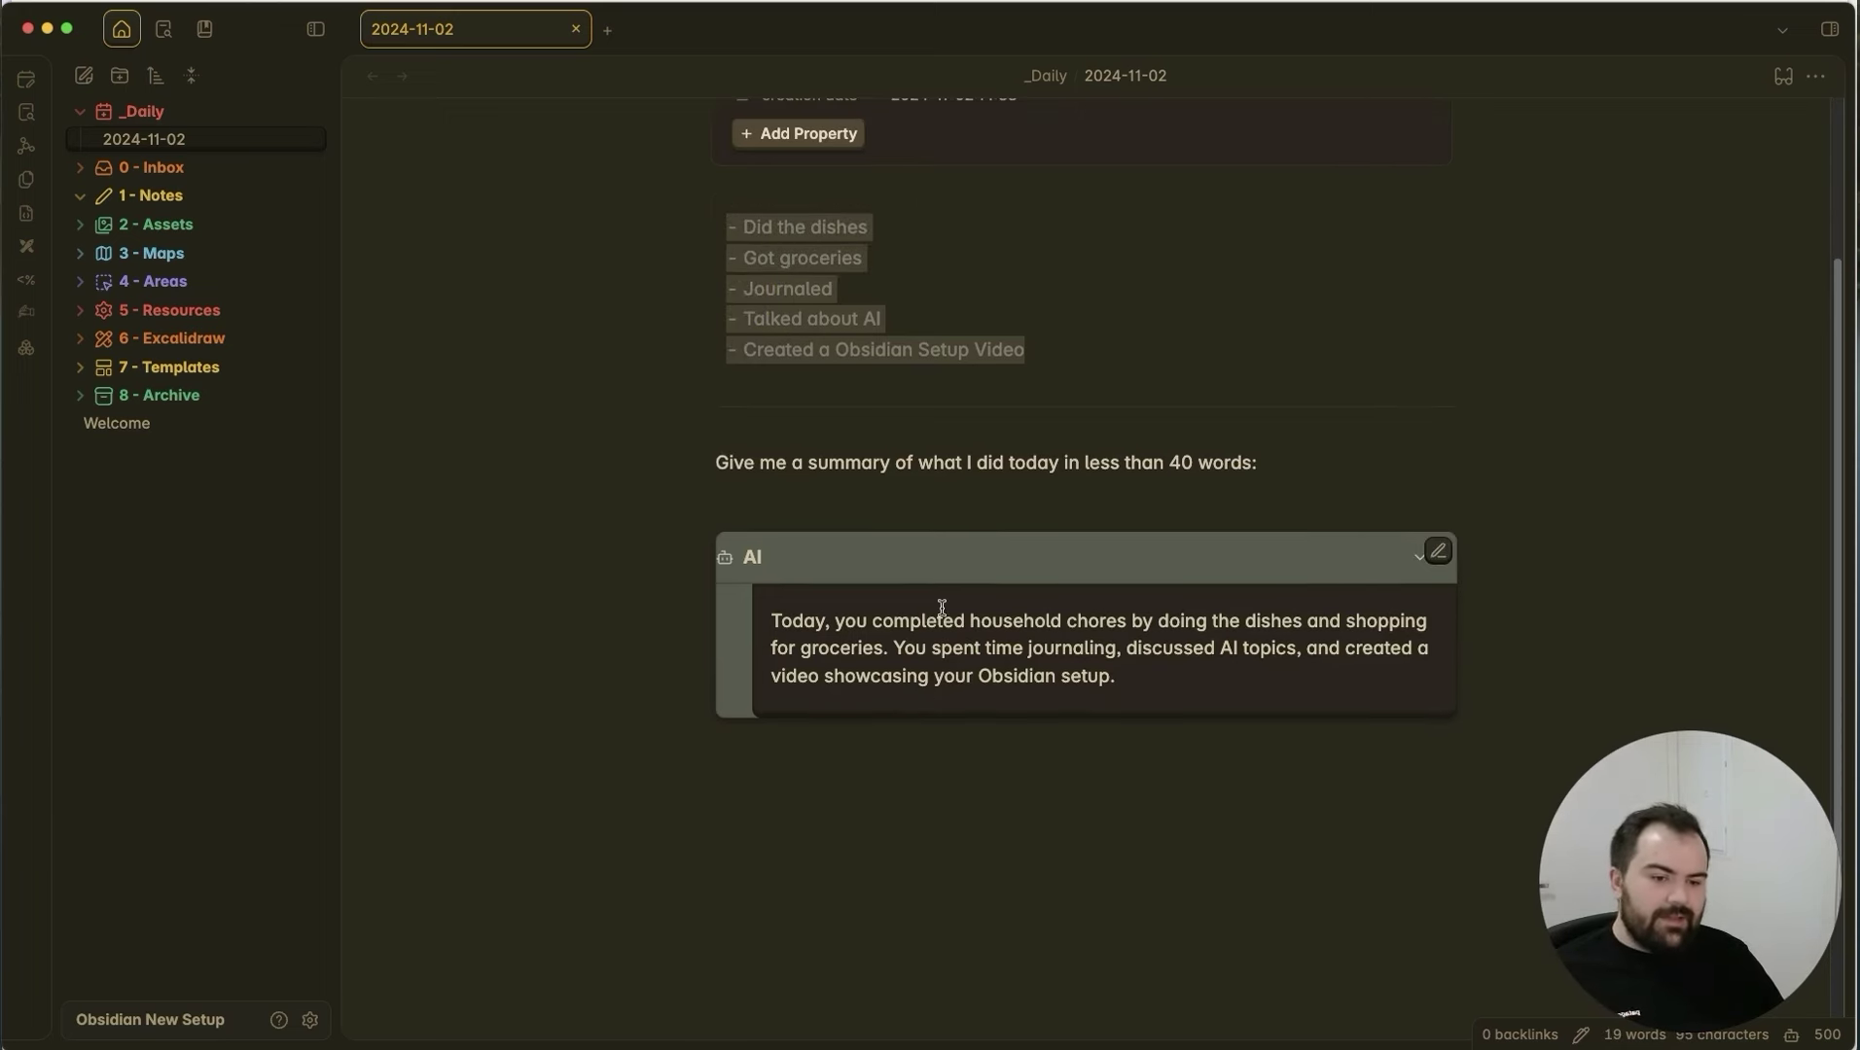
left_click_drag(1121, 735, 1162, 677)
left_click(1152, 778)
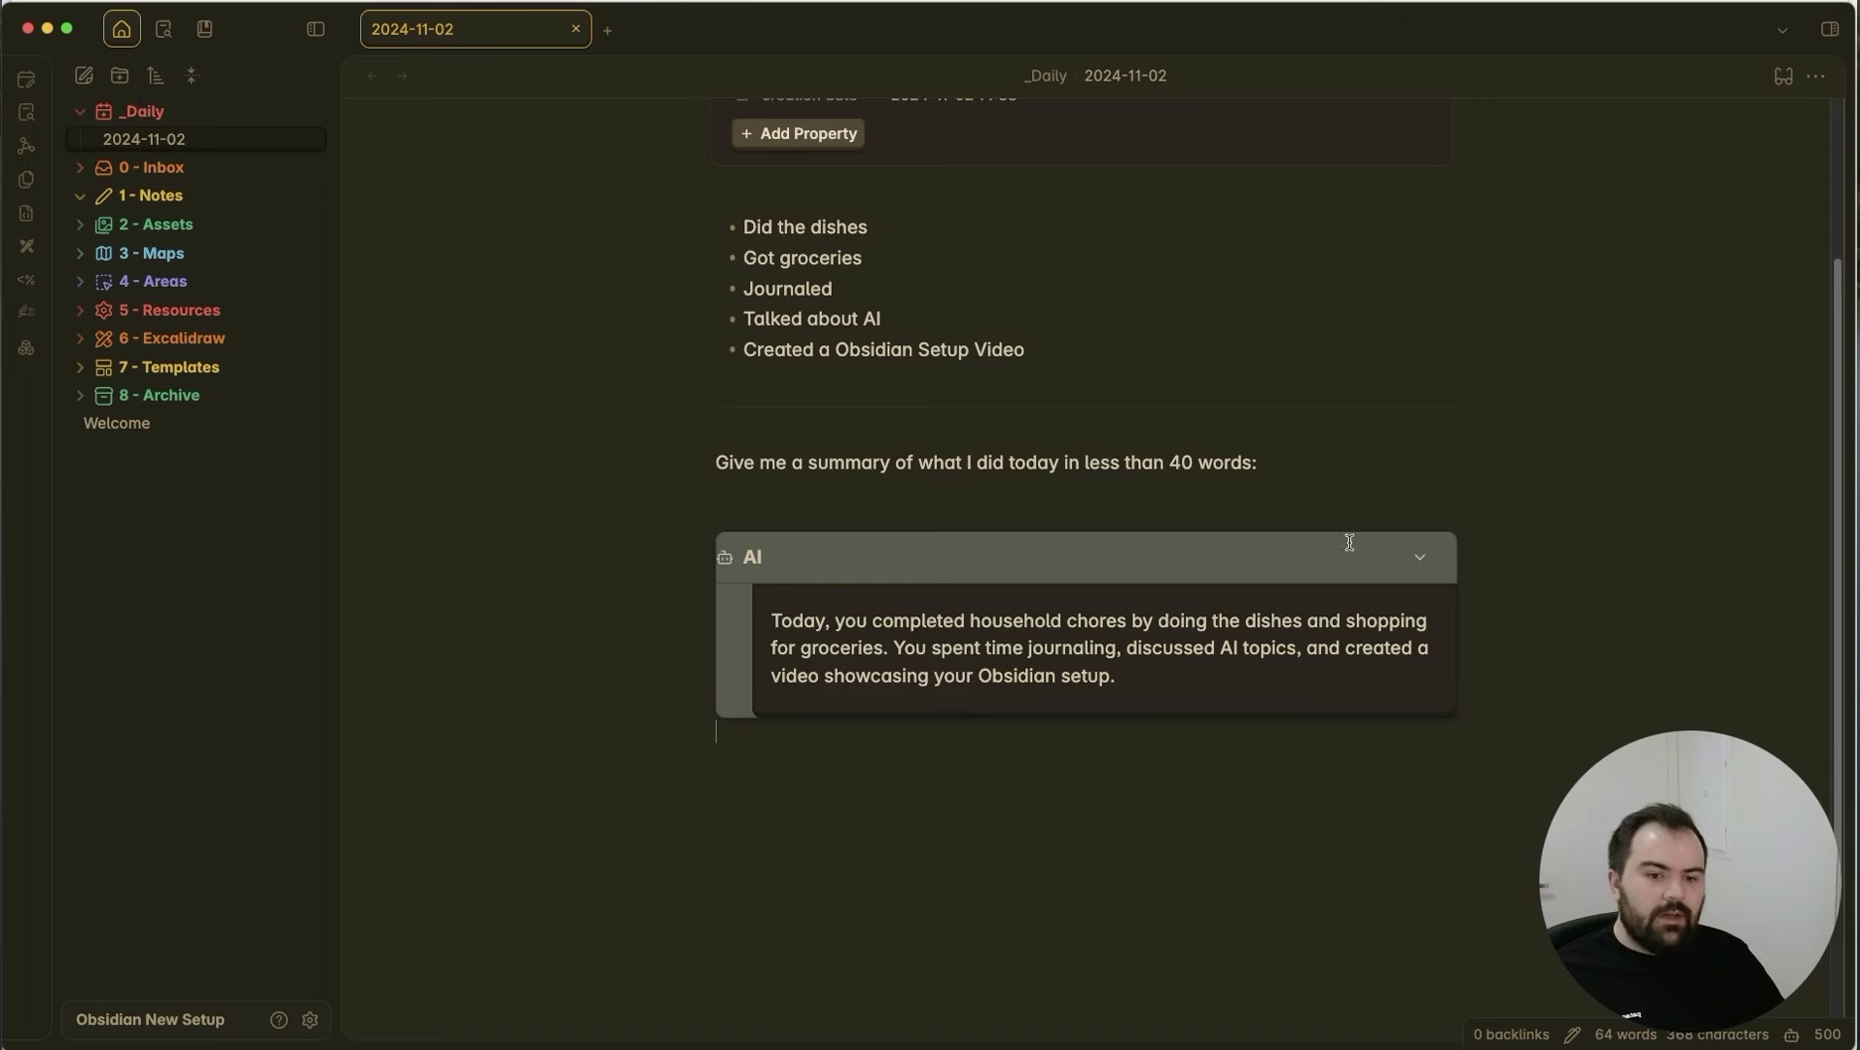
left_click(1142, 693)
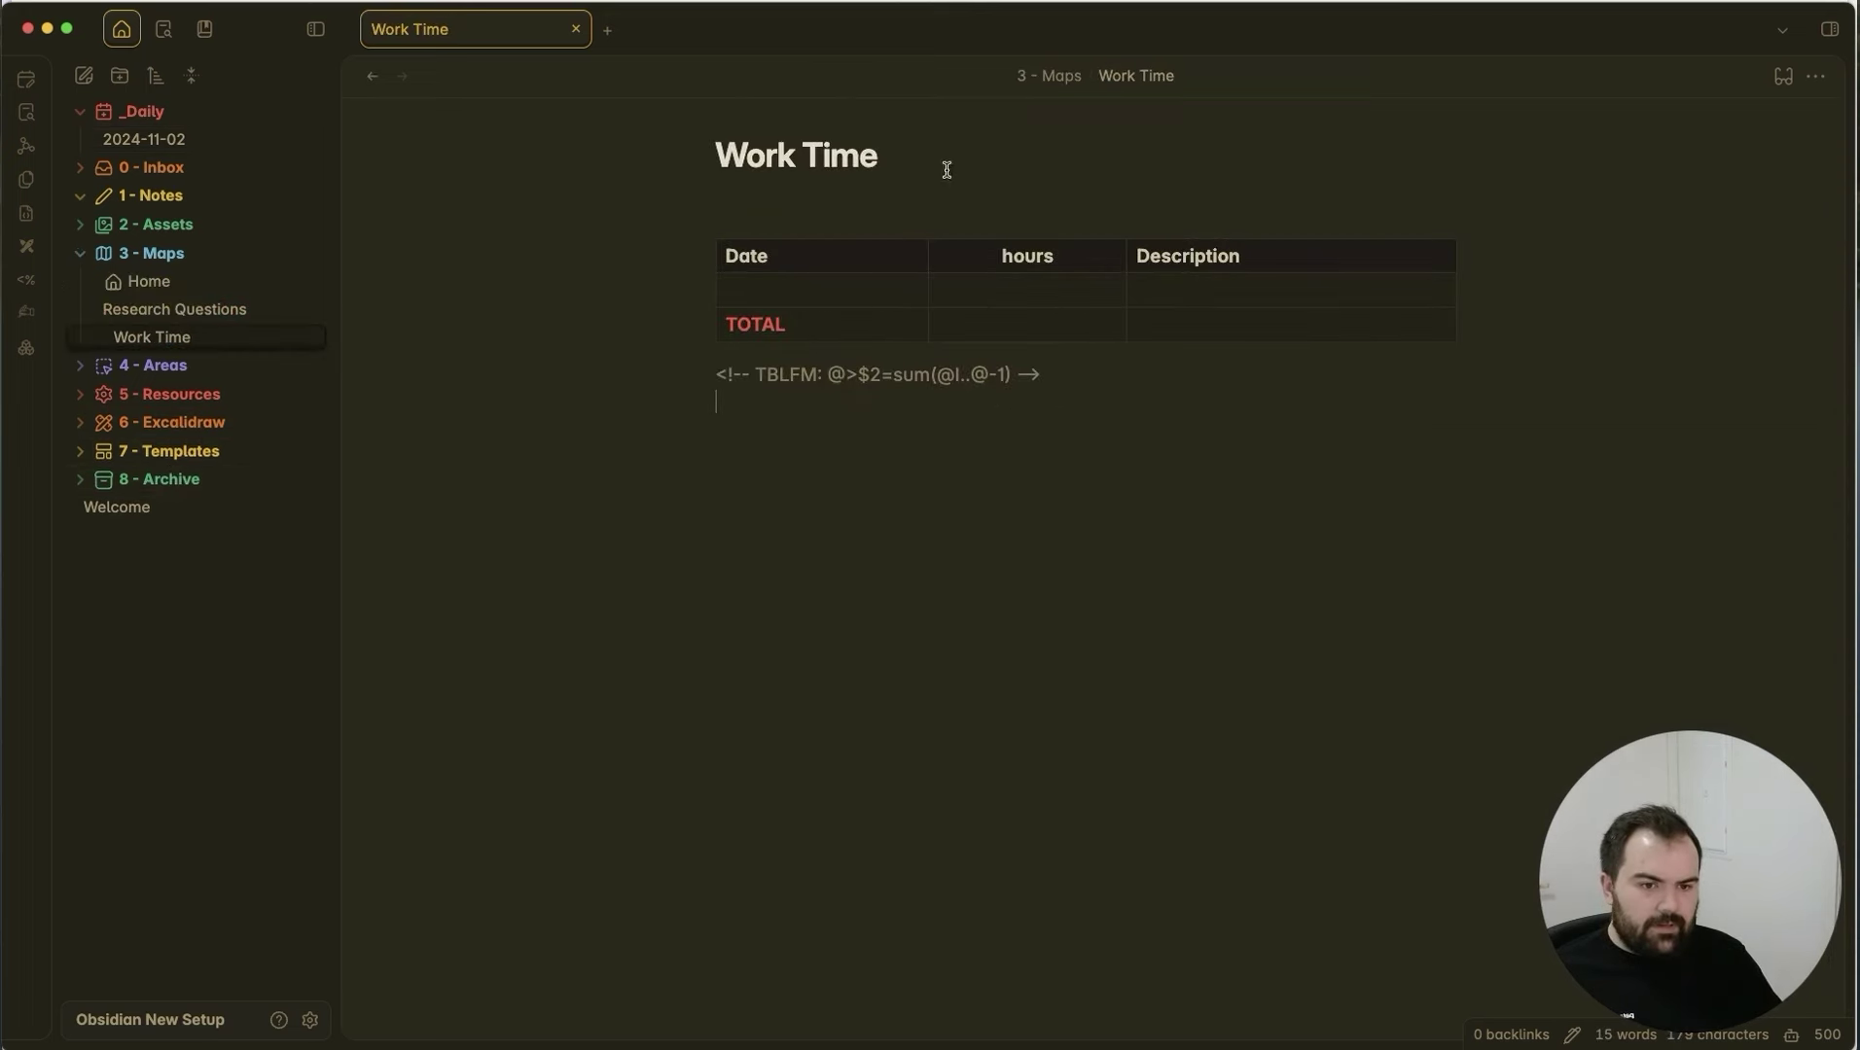
In the Work Time table's first row, link the 2024-11-02 note as the date and enter 1 for hours.
left_click(861, 291)
type("[[")
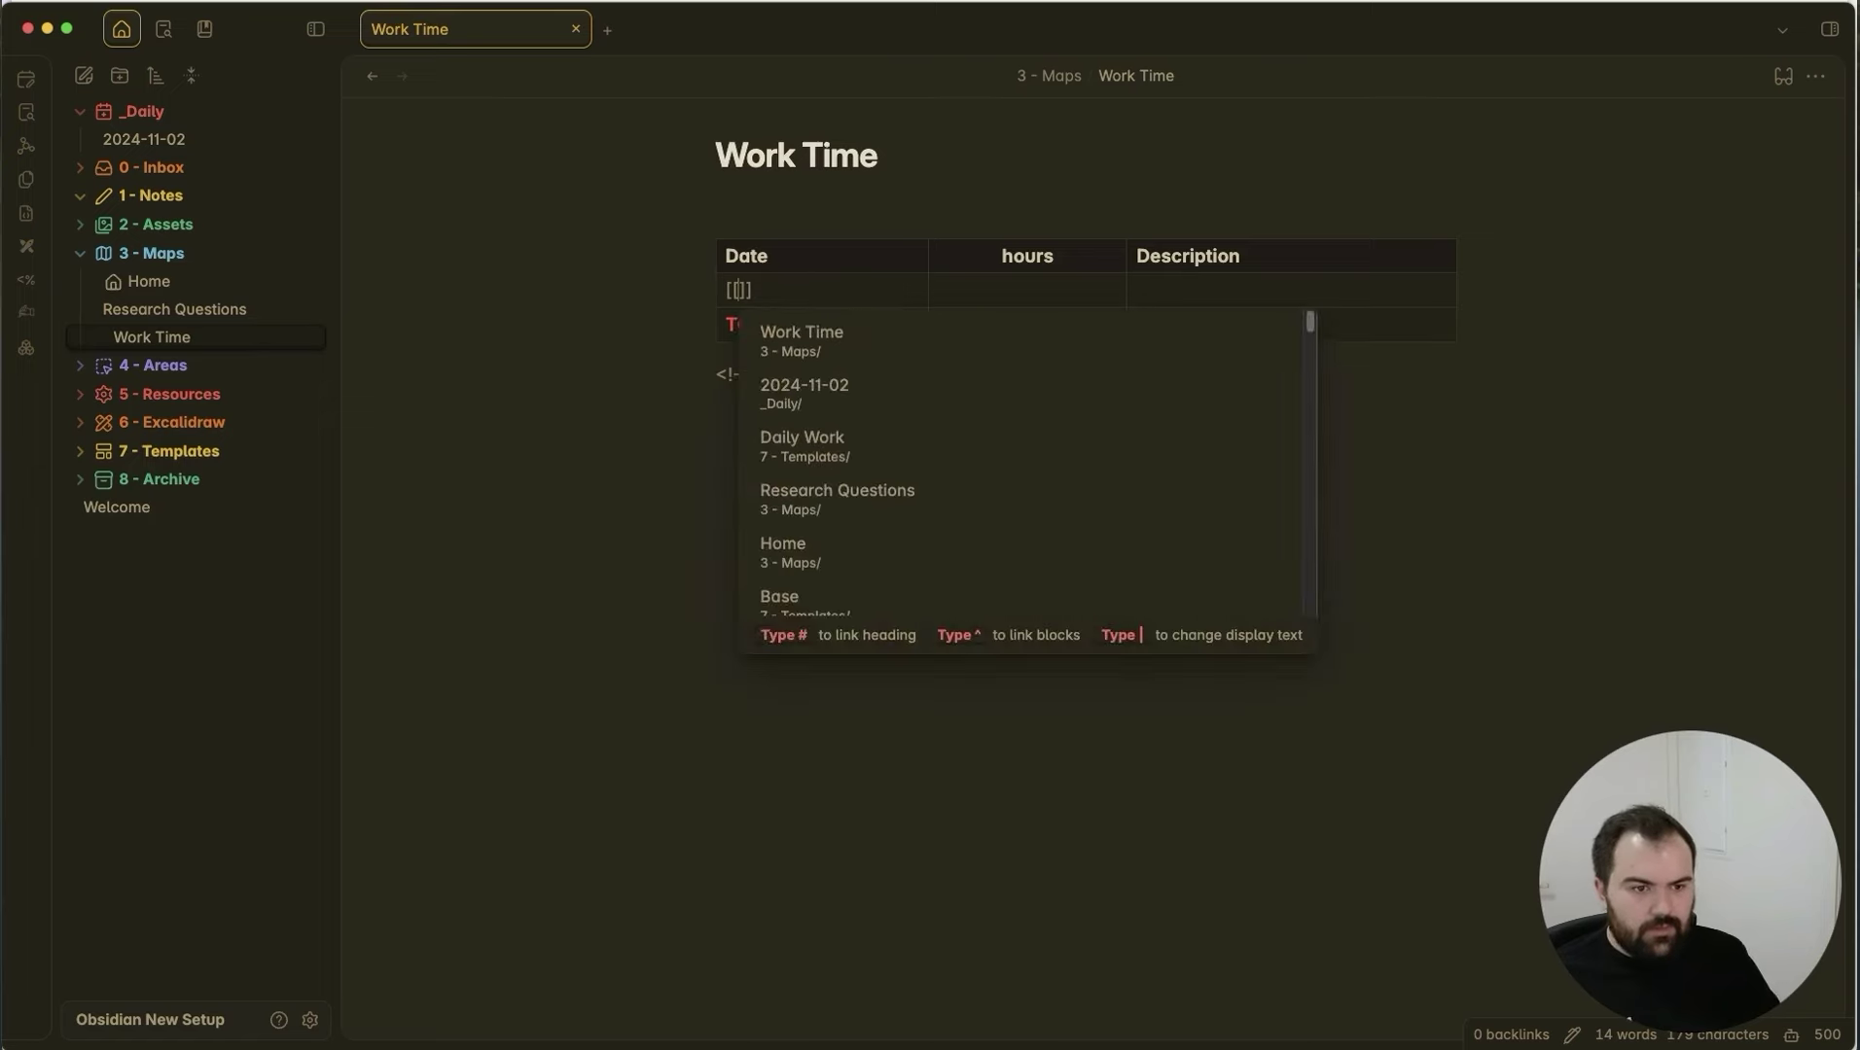
key("Down")
key("Tab")
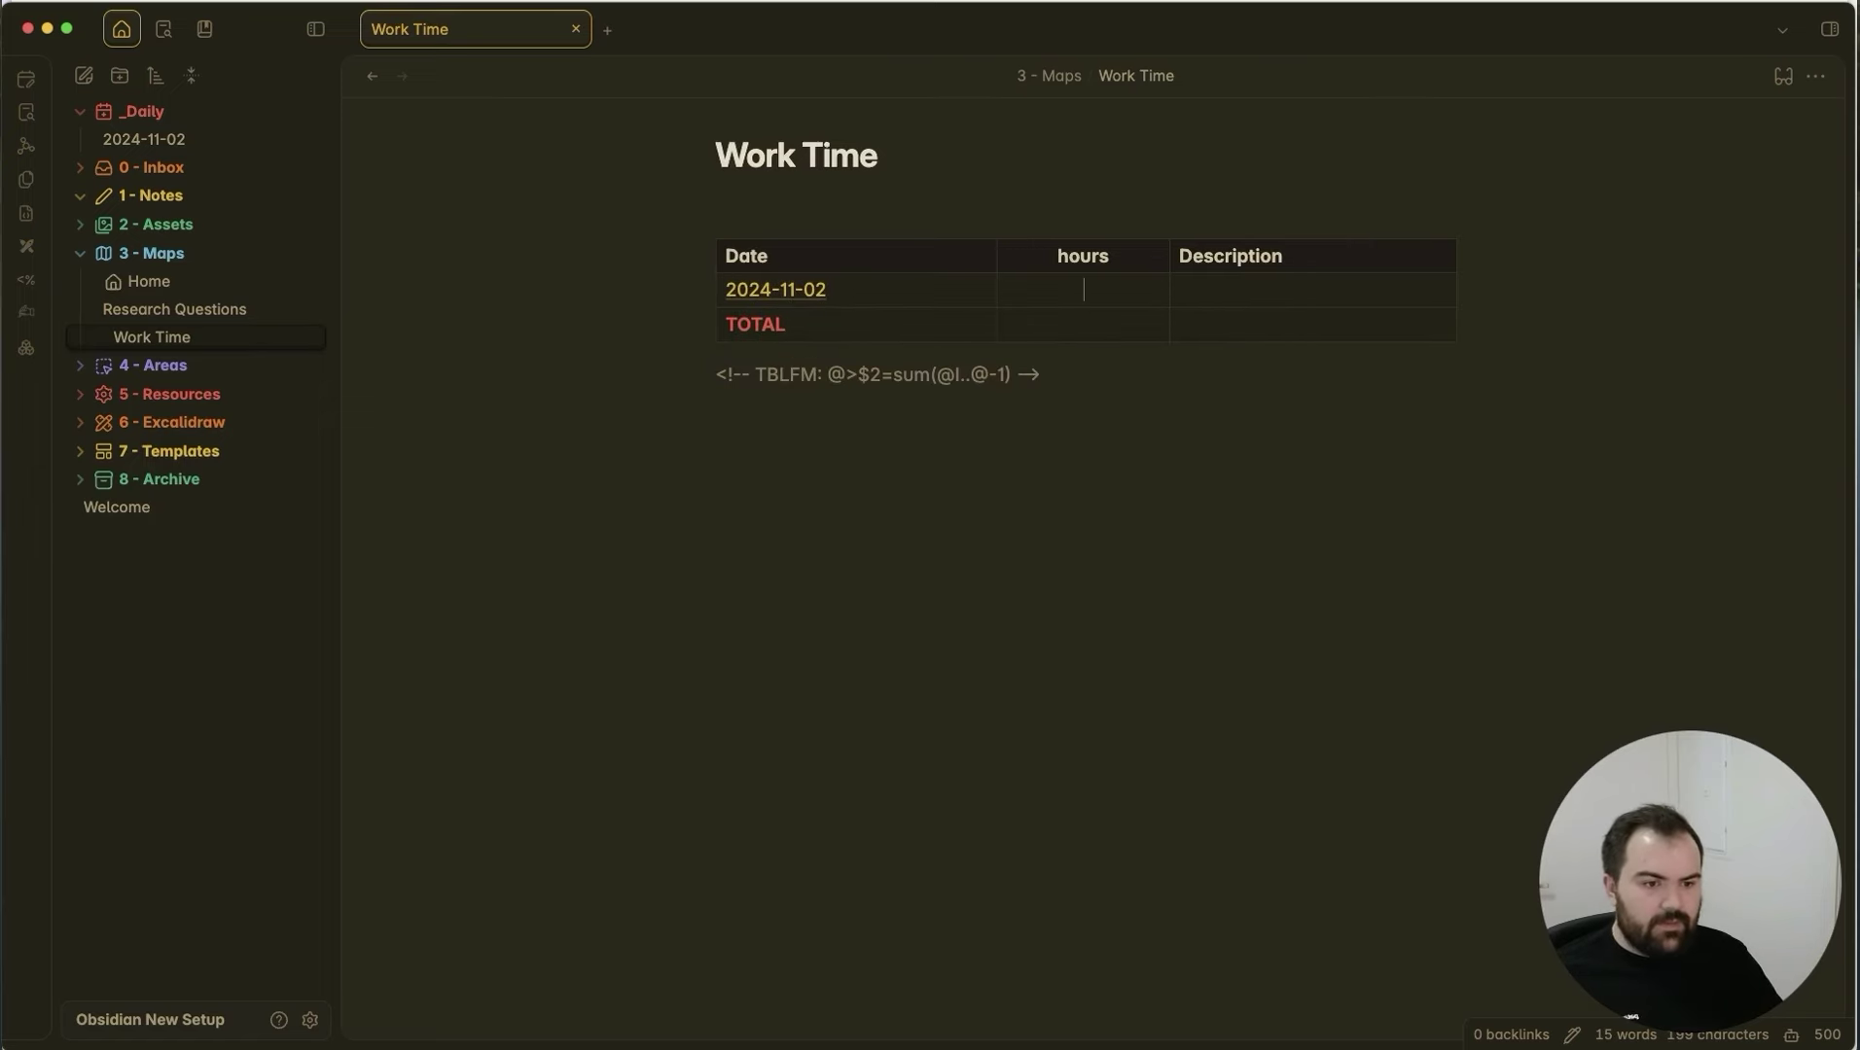
type("1")
Copy the AI summary text from the linked 2024-11-02 note into the Description cell of its Work Time row.
left_click(1277, 298)
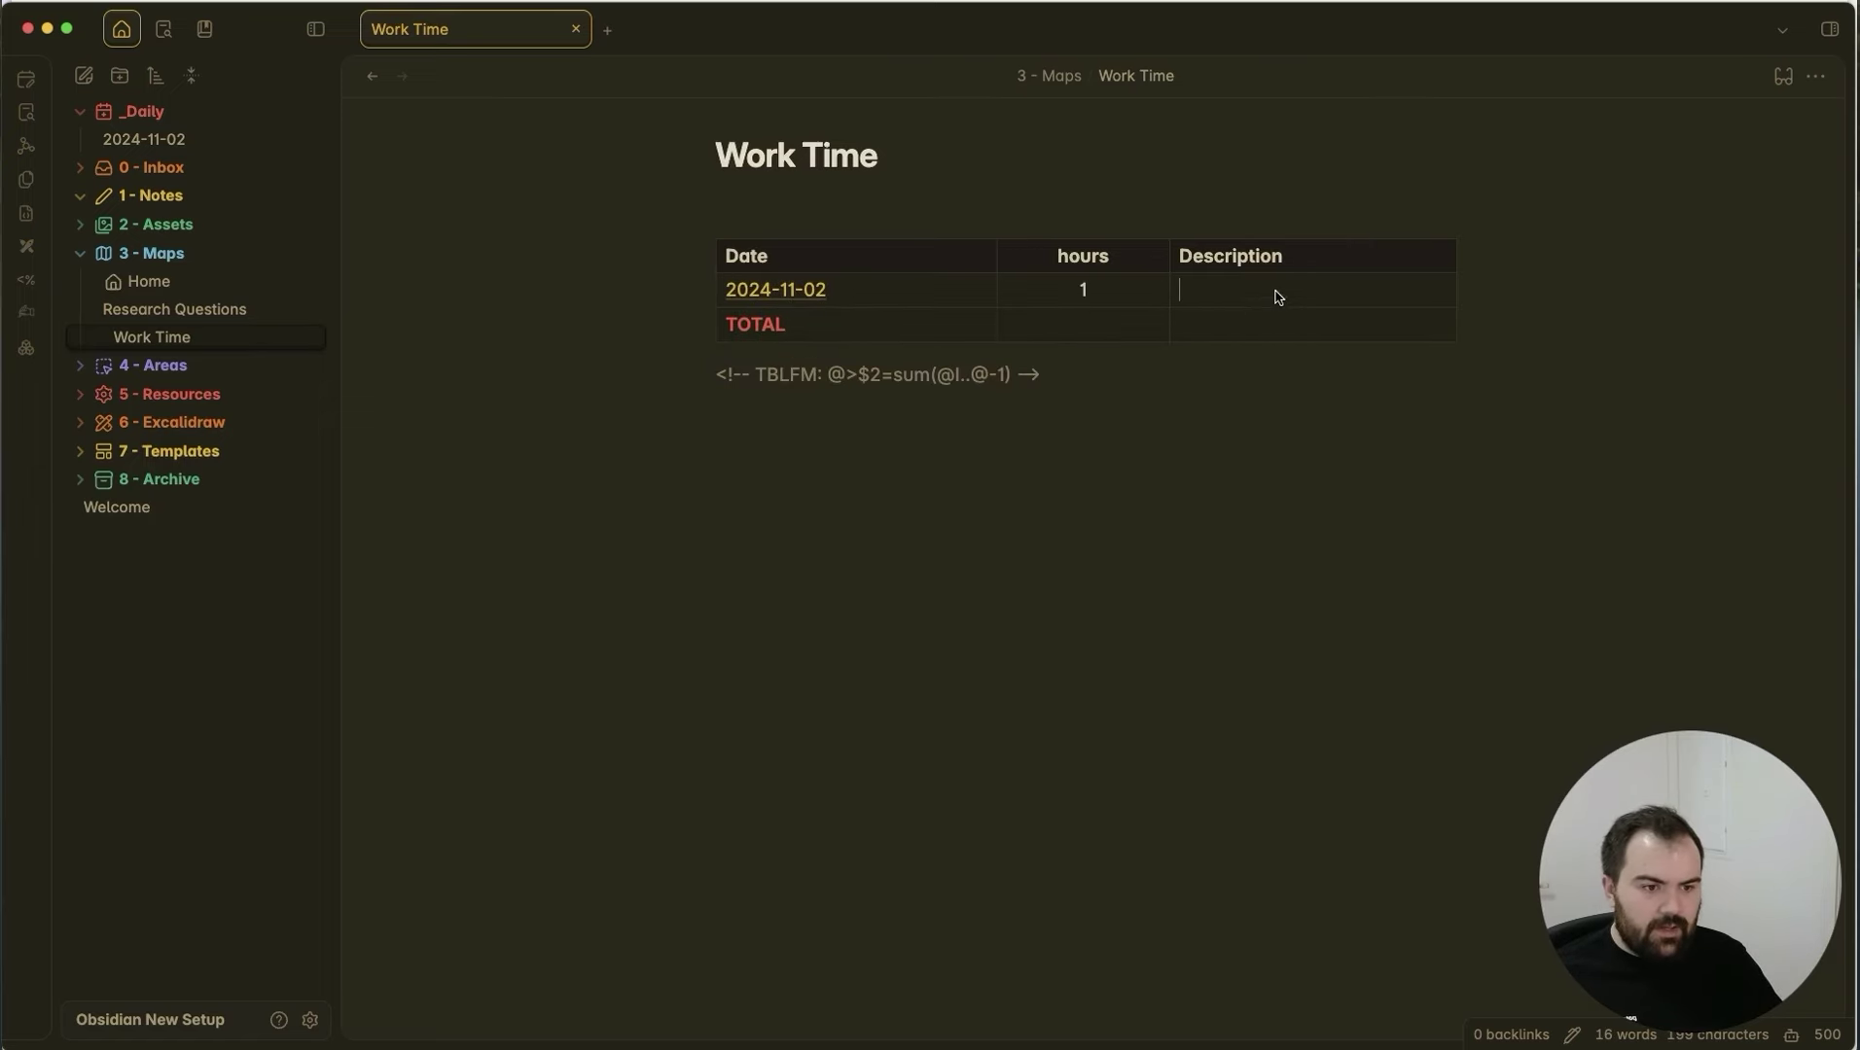
left_click(808, 291, "super")
left_click(787, 880)
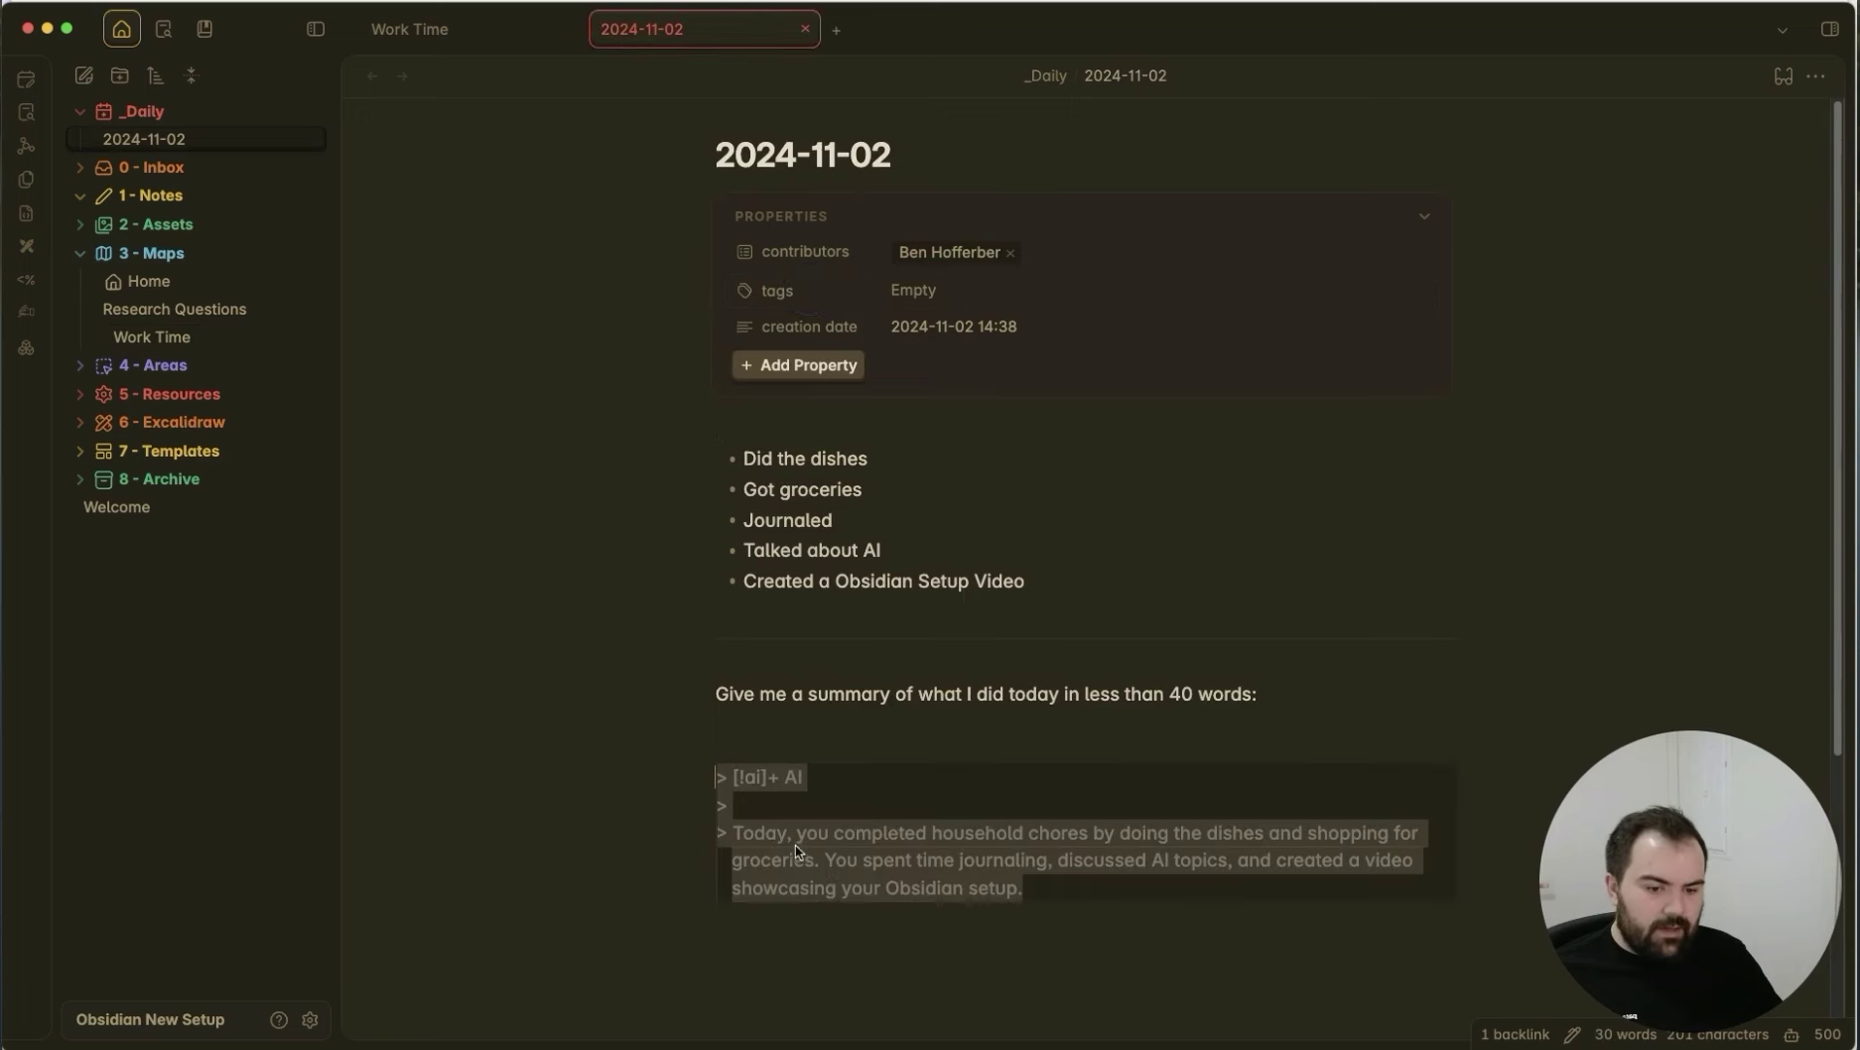
left_click(1035, 888)
left_click_drag(1035, 888, 727, 828)
key("super+c")
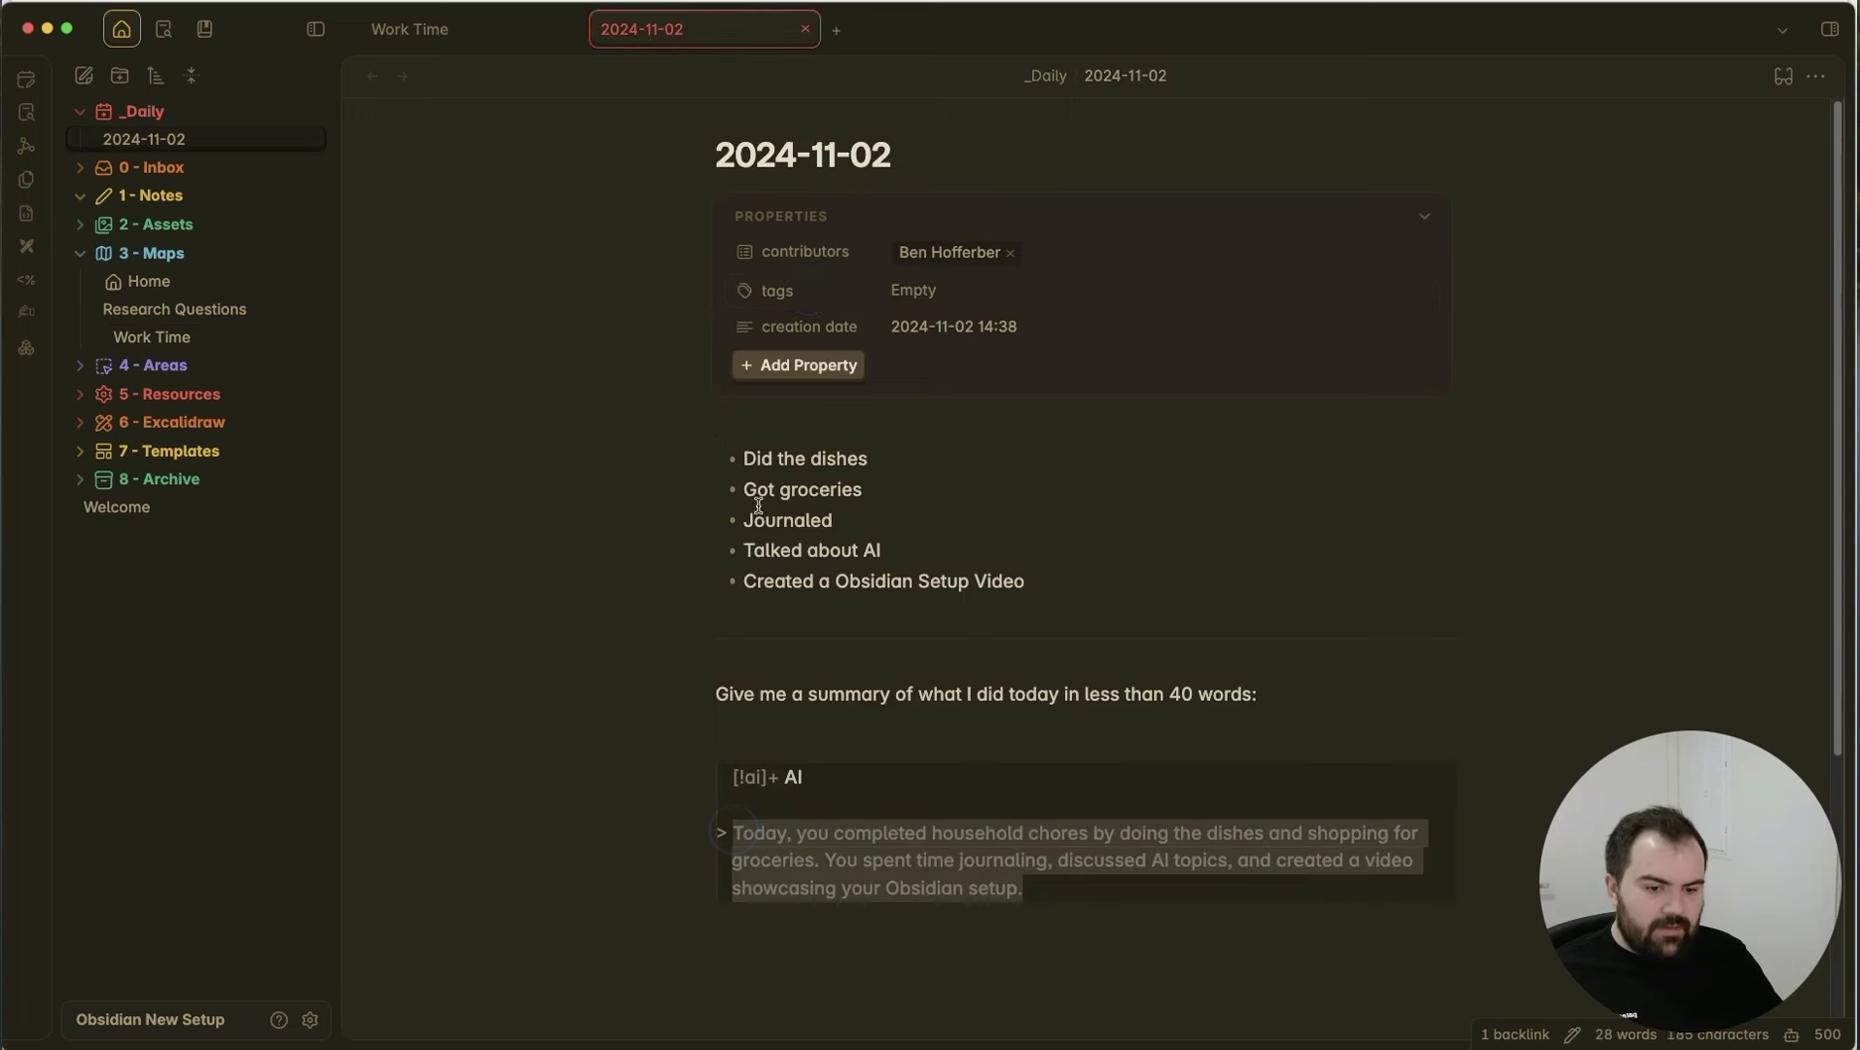
left_click(494, 31)
key("super+v")
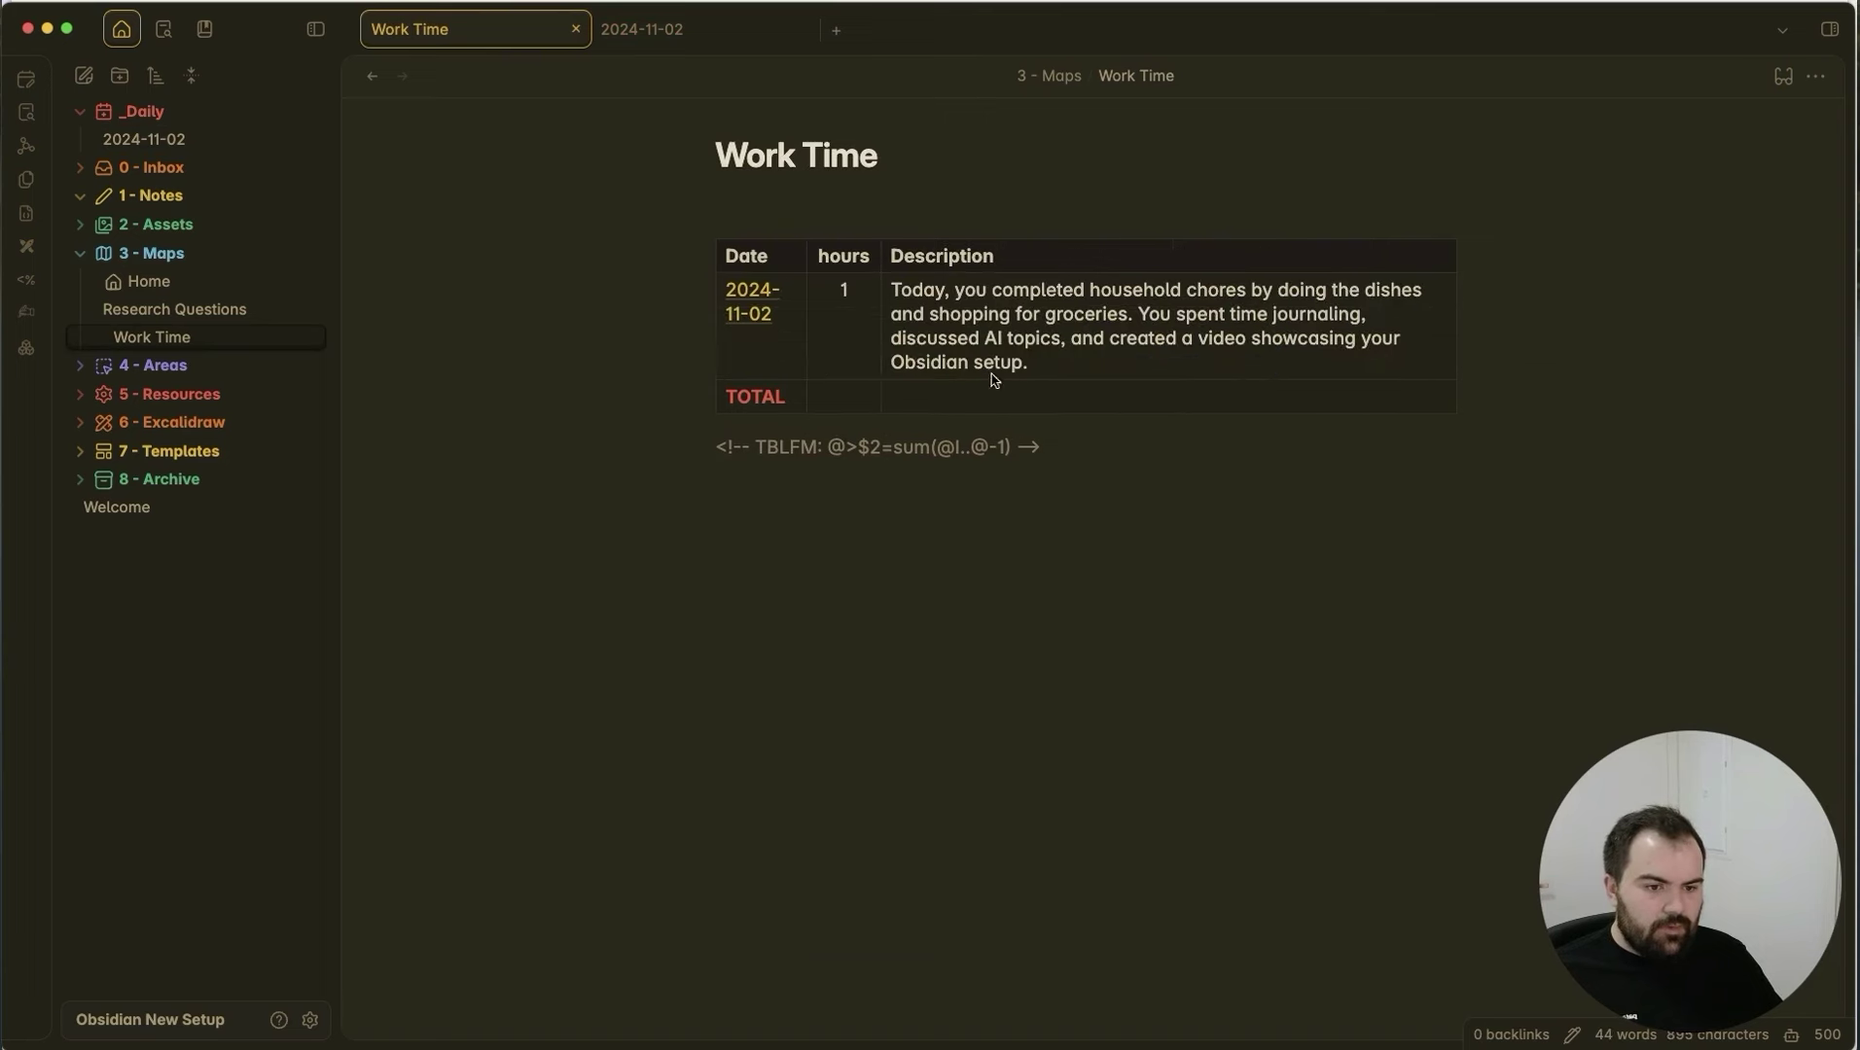
Find the Advanced Tables community plugin by searching for "advanced", install and enable it, and return to the Work Time note.
left_click(824, 395)
left_click(842, 401)
left_click(309, 1021)
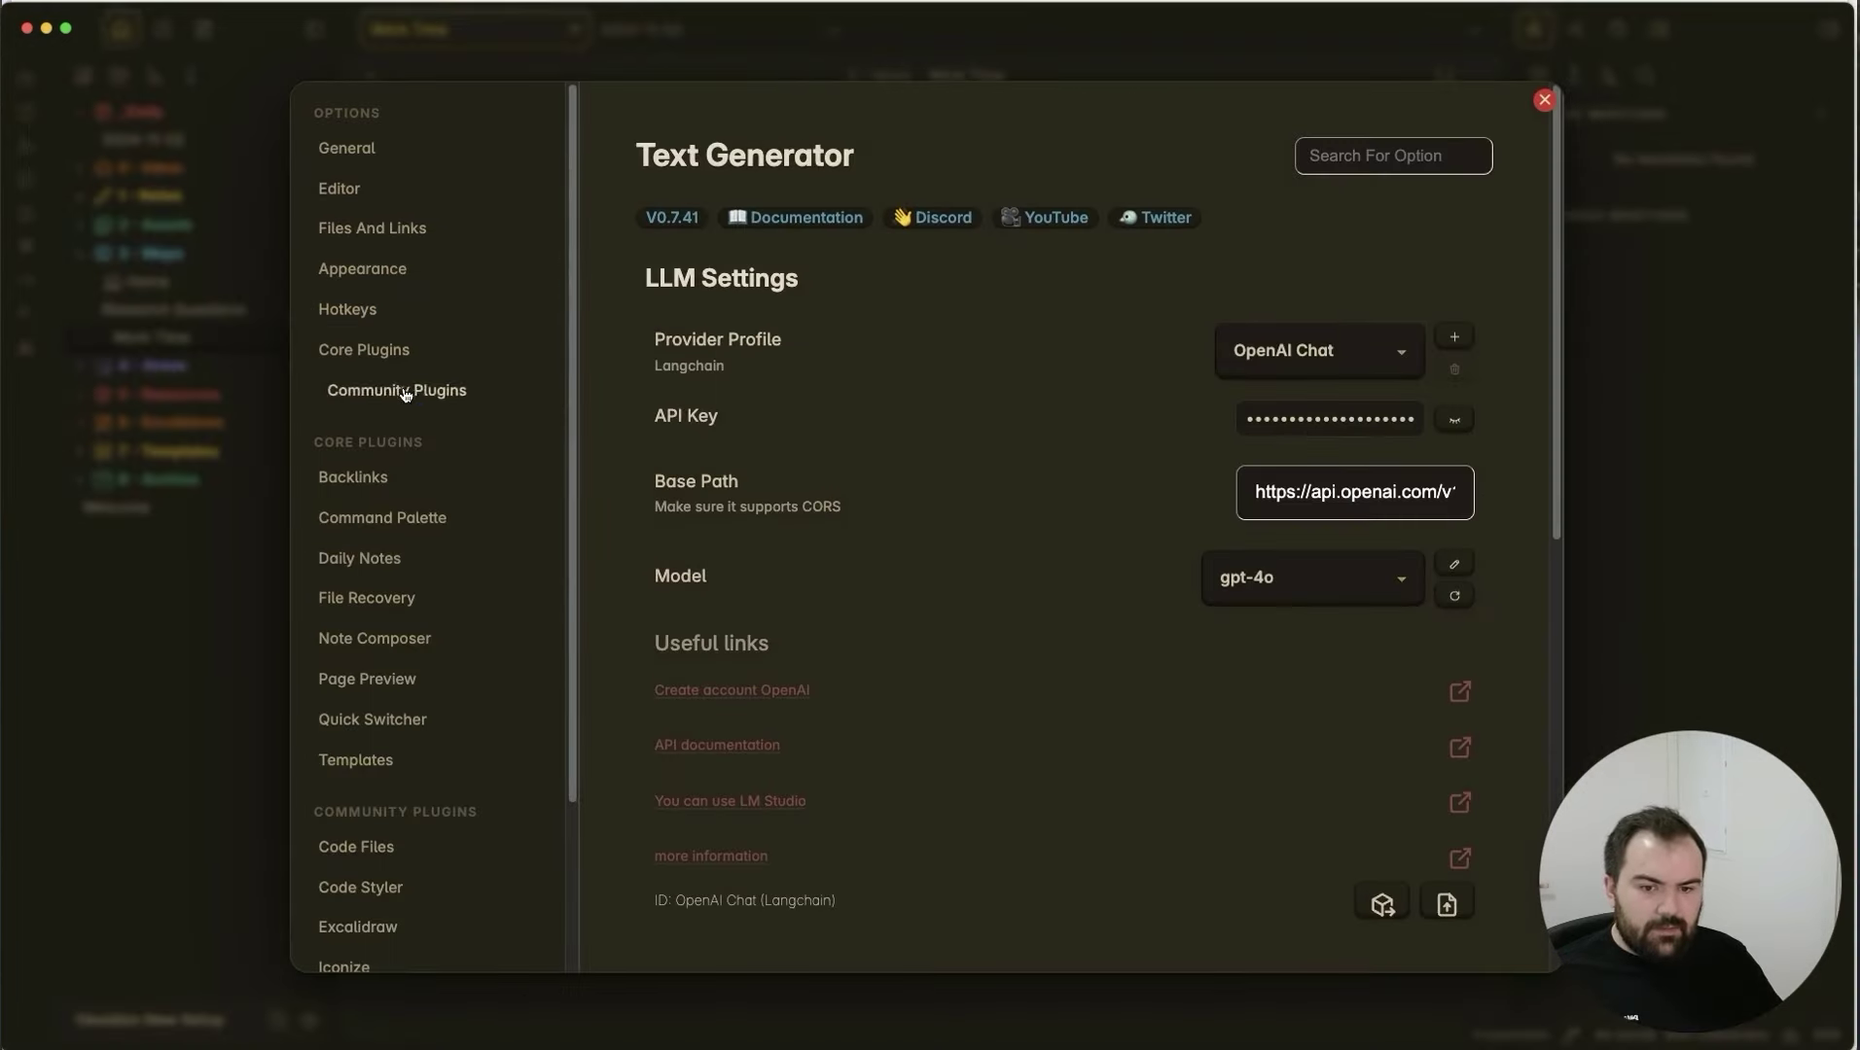
left_click(428, 389)
type("advanced")
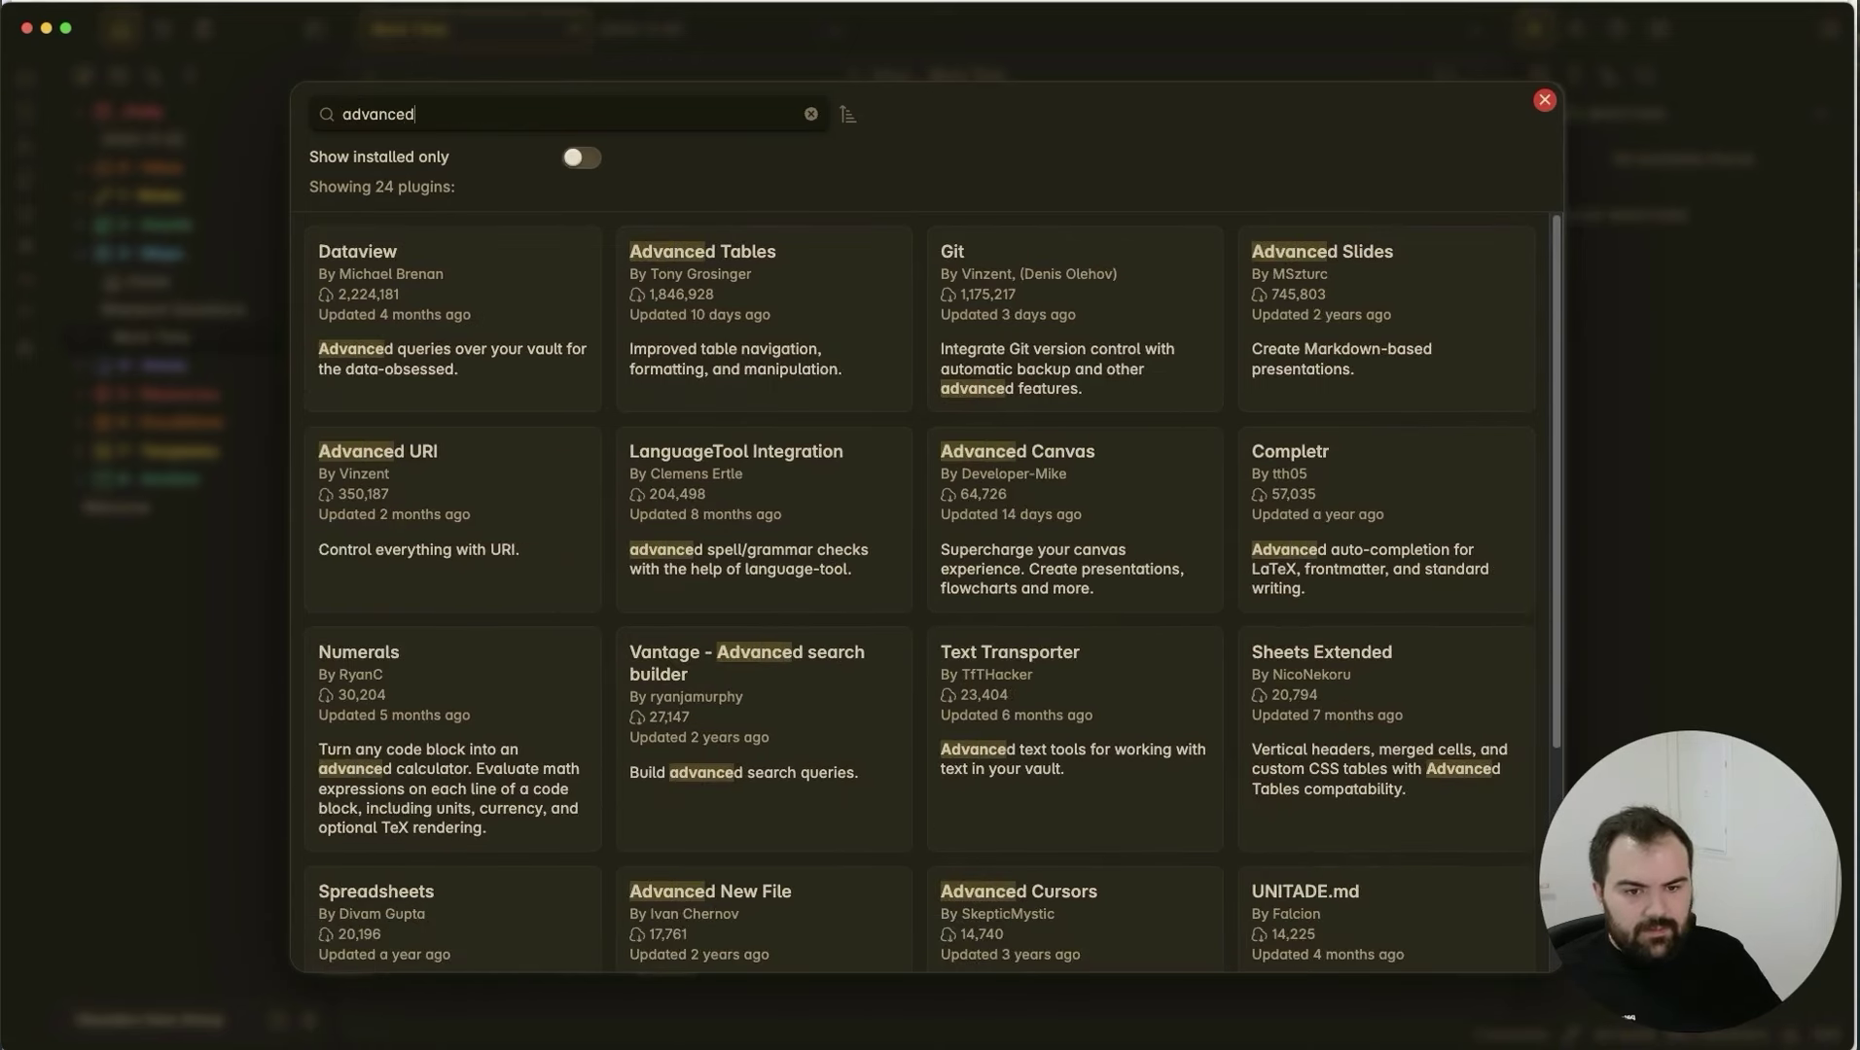
left_click(705, 294)
left_click(726, 418)
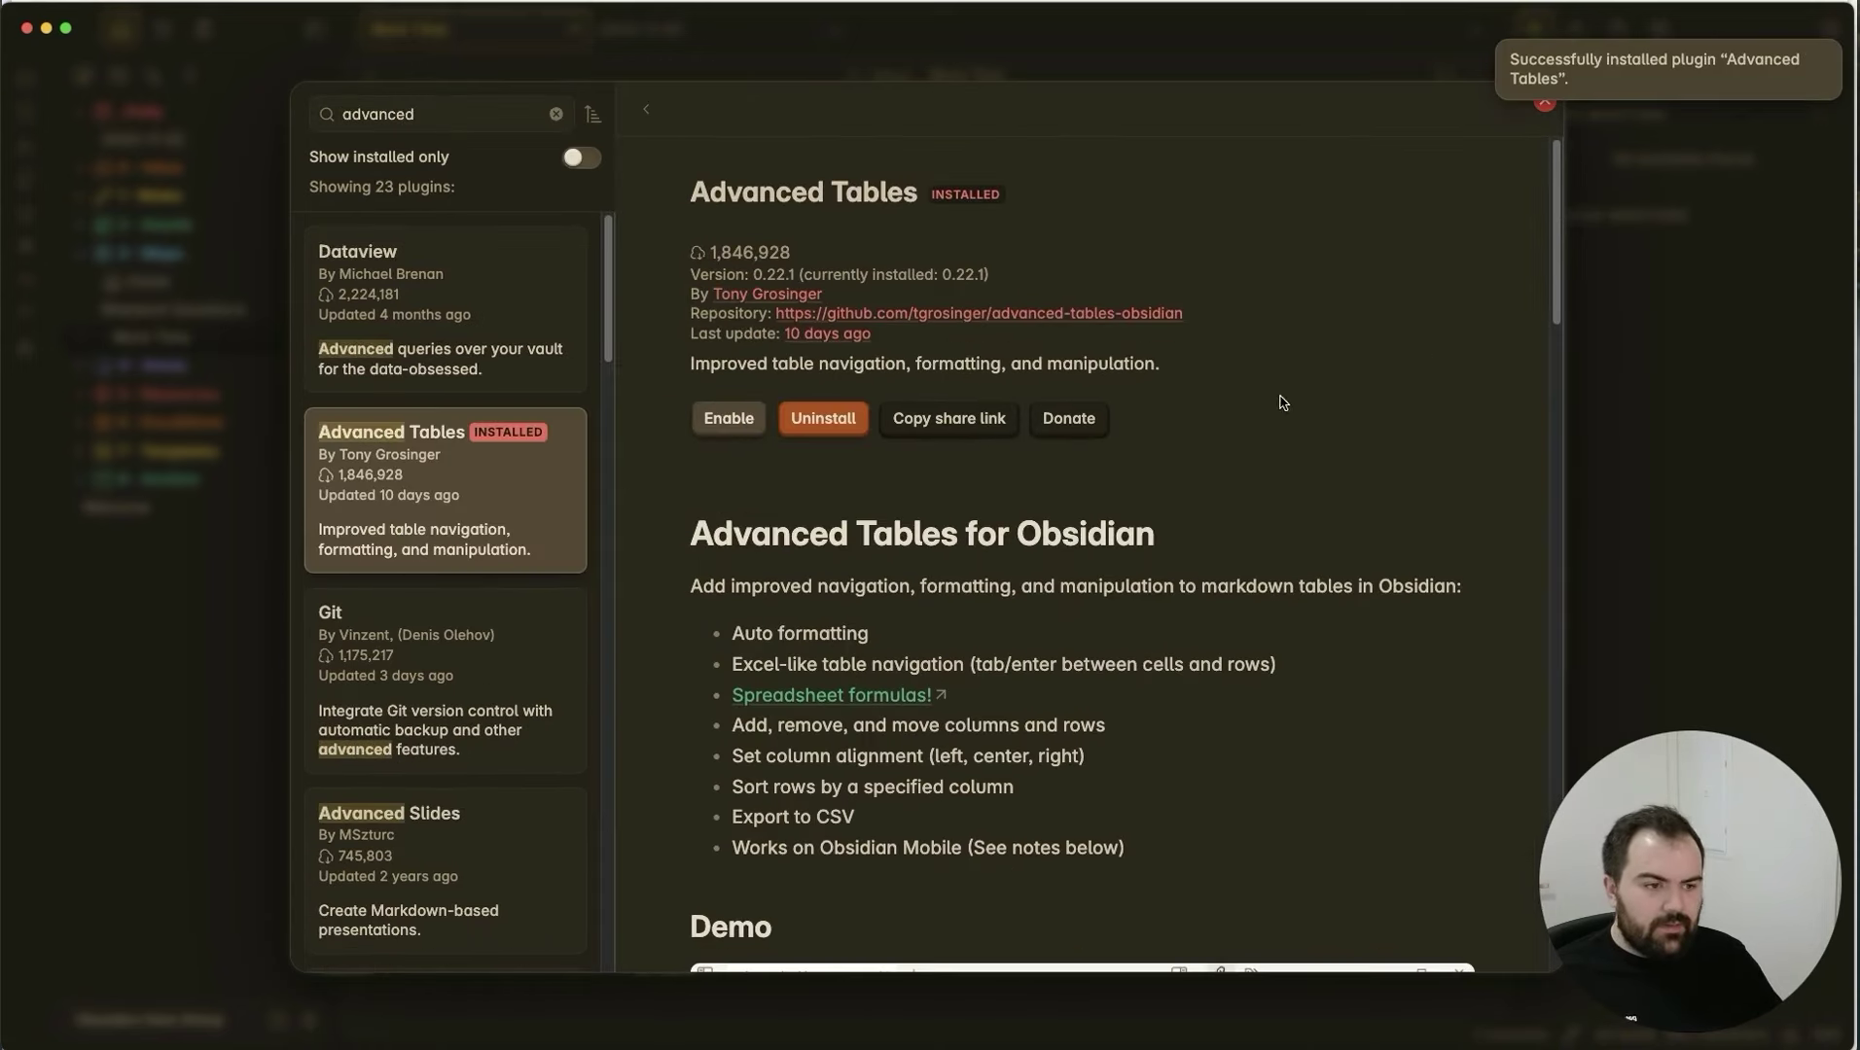
left_click(1660, 357)
left_click(1489, 531)
left_click(1689, 469)
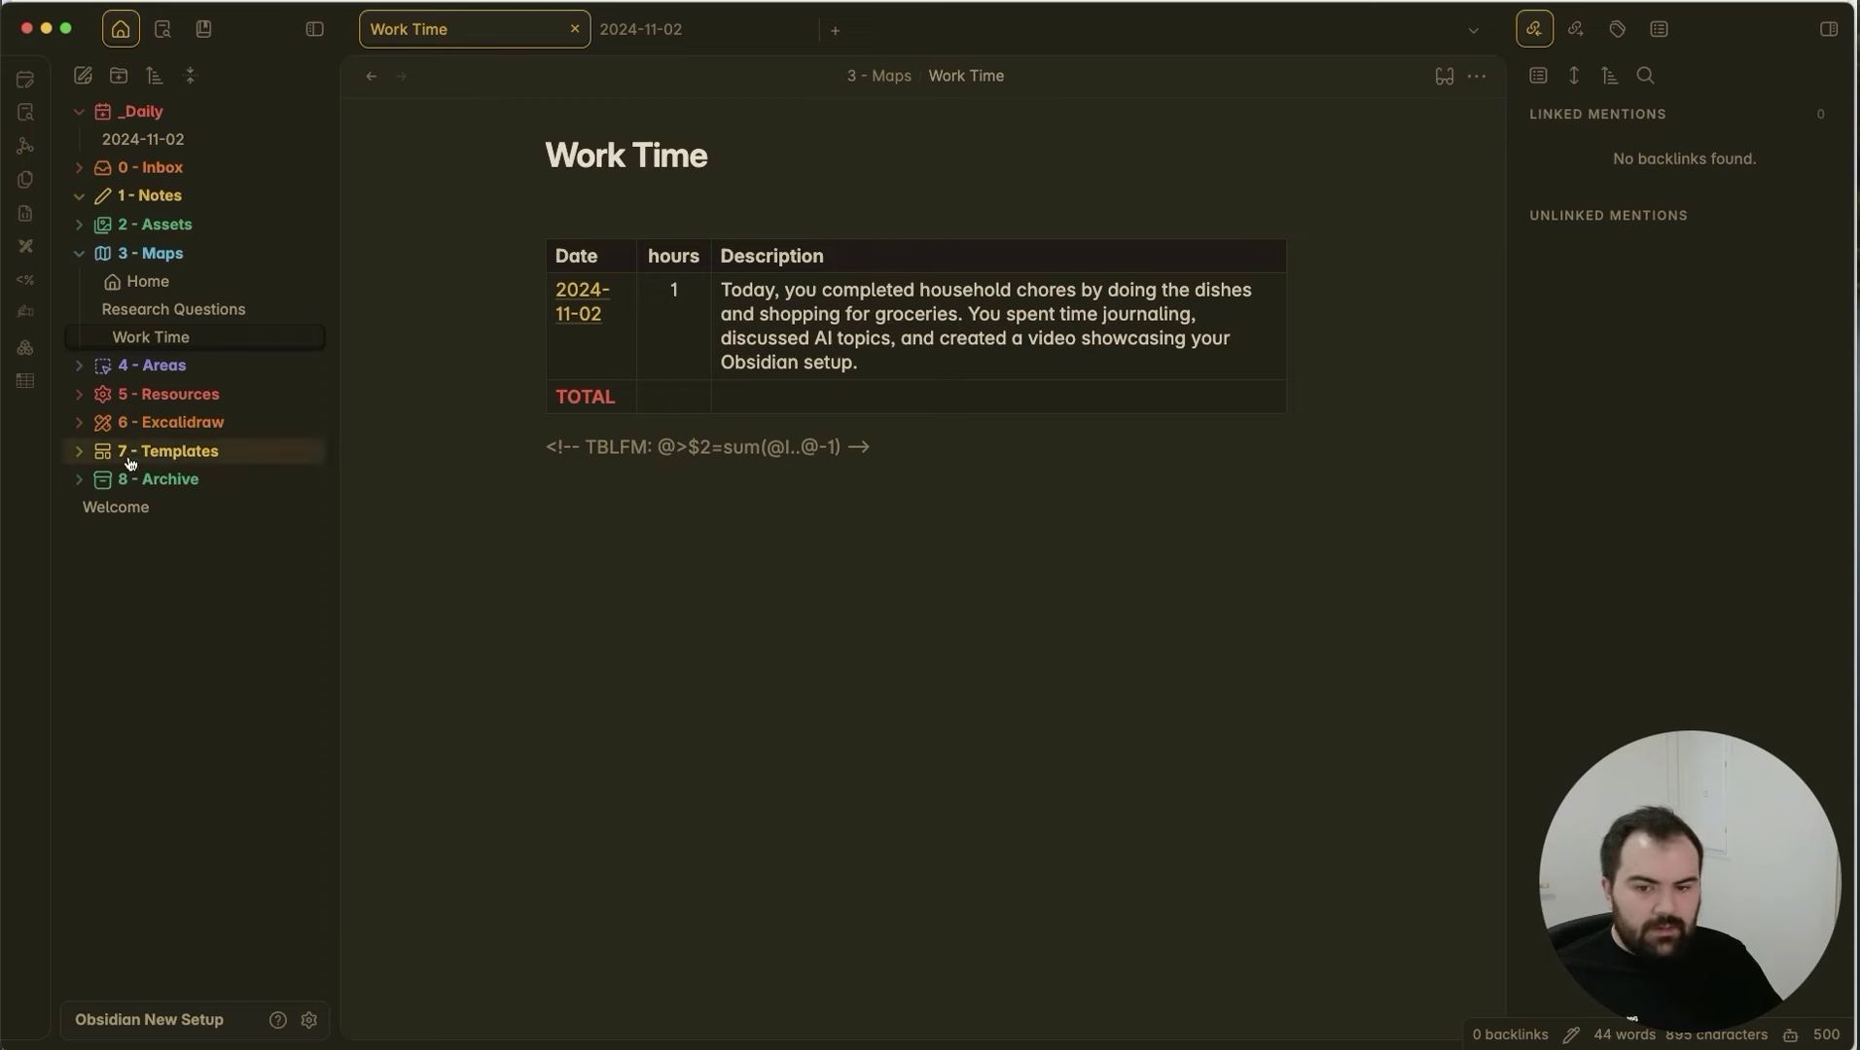
Evaluate the Work Time table's formulas with Advanced Tables and examine the TBLFM sum formula's column and row references.
left_click(25, 385)
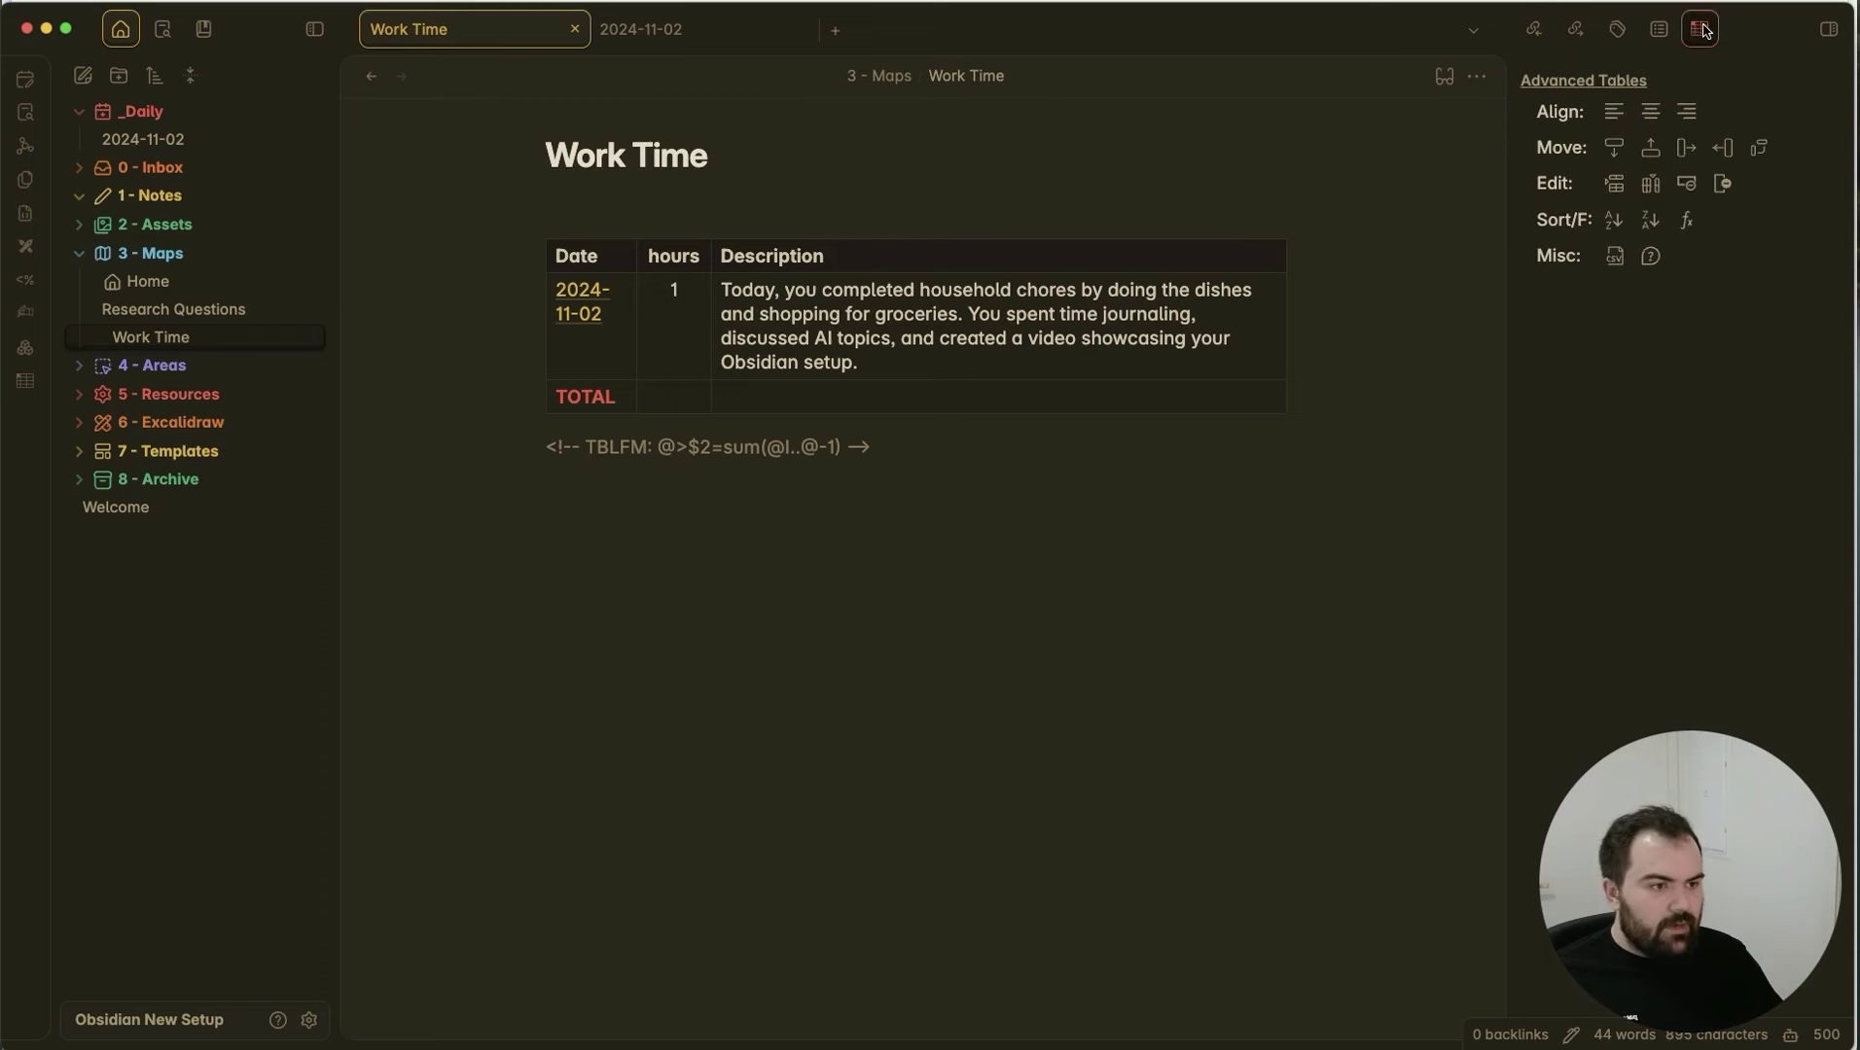
left_click(1690, 223)
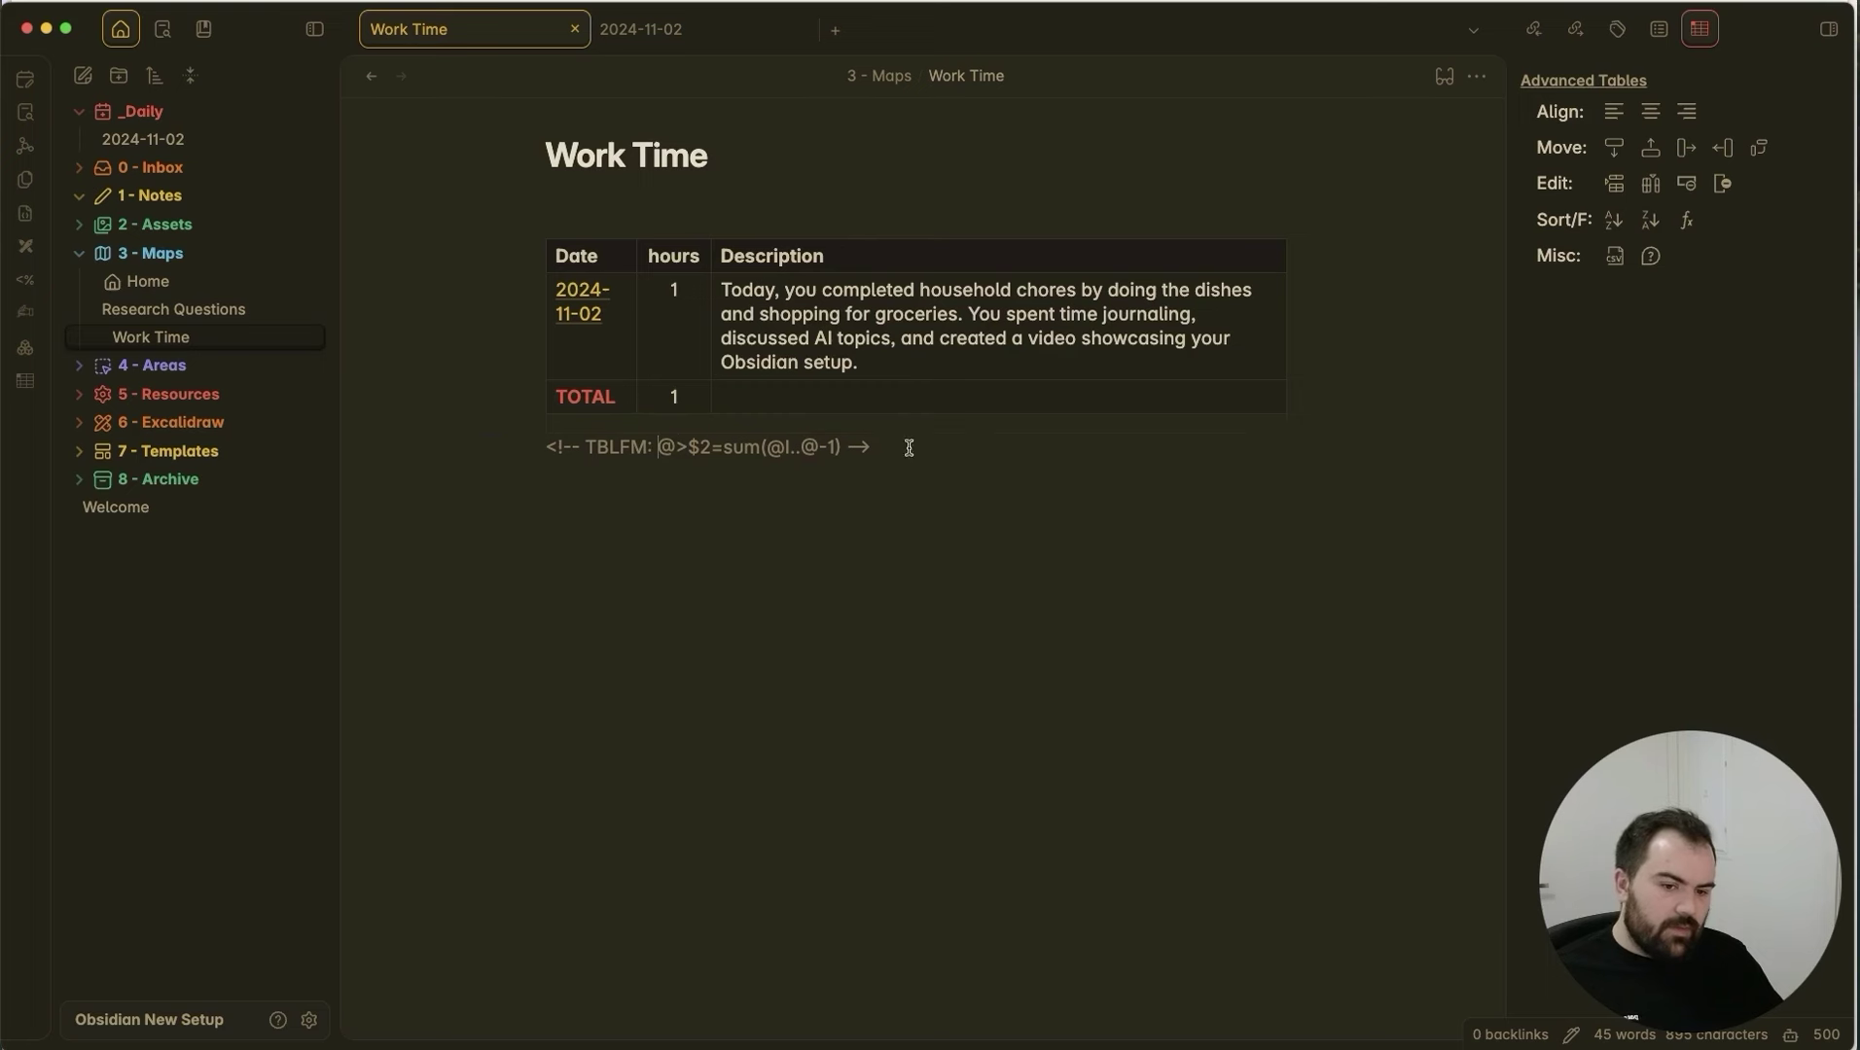
triple_click(485, 458)
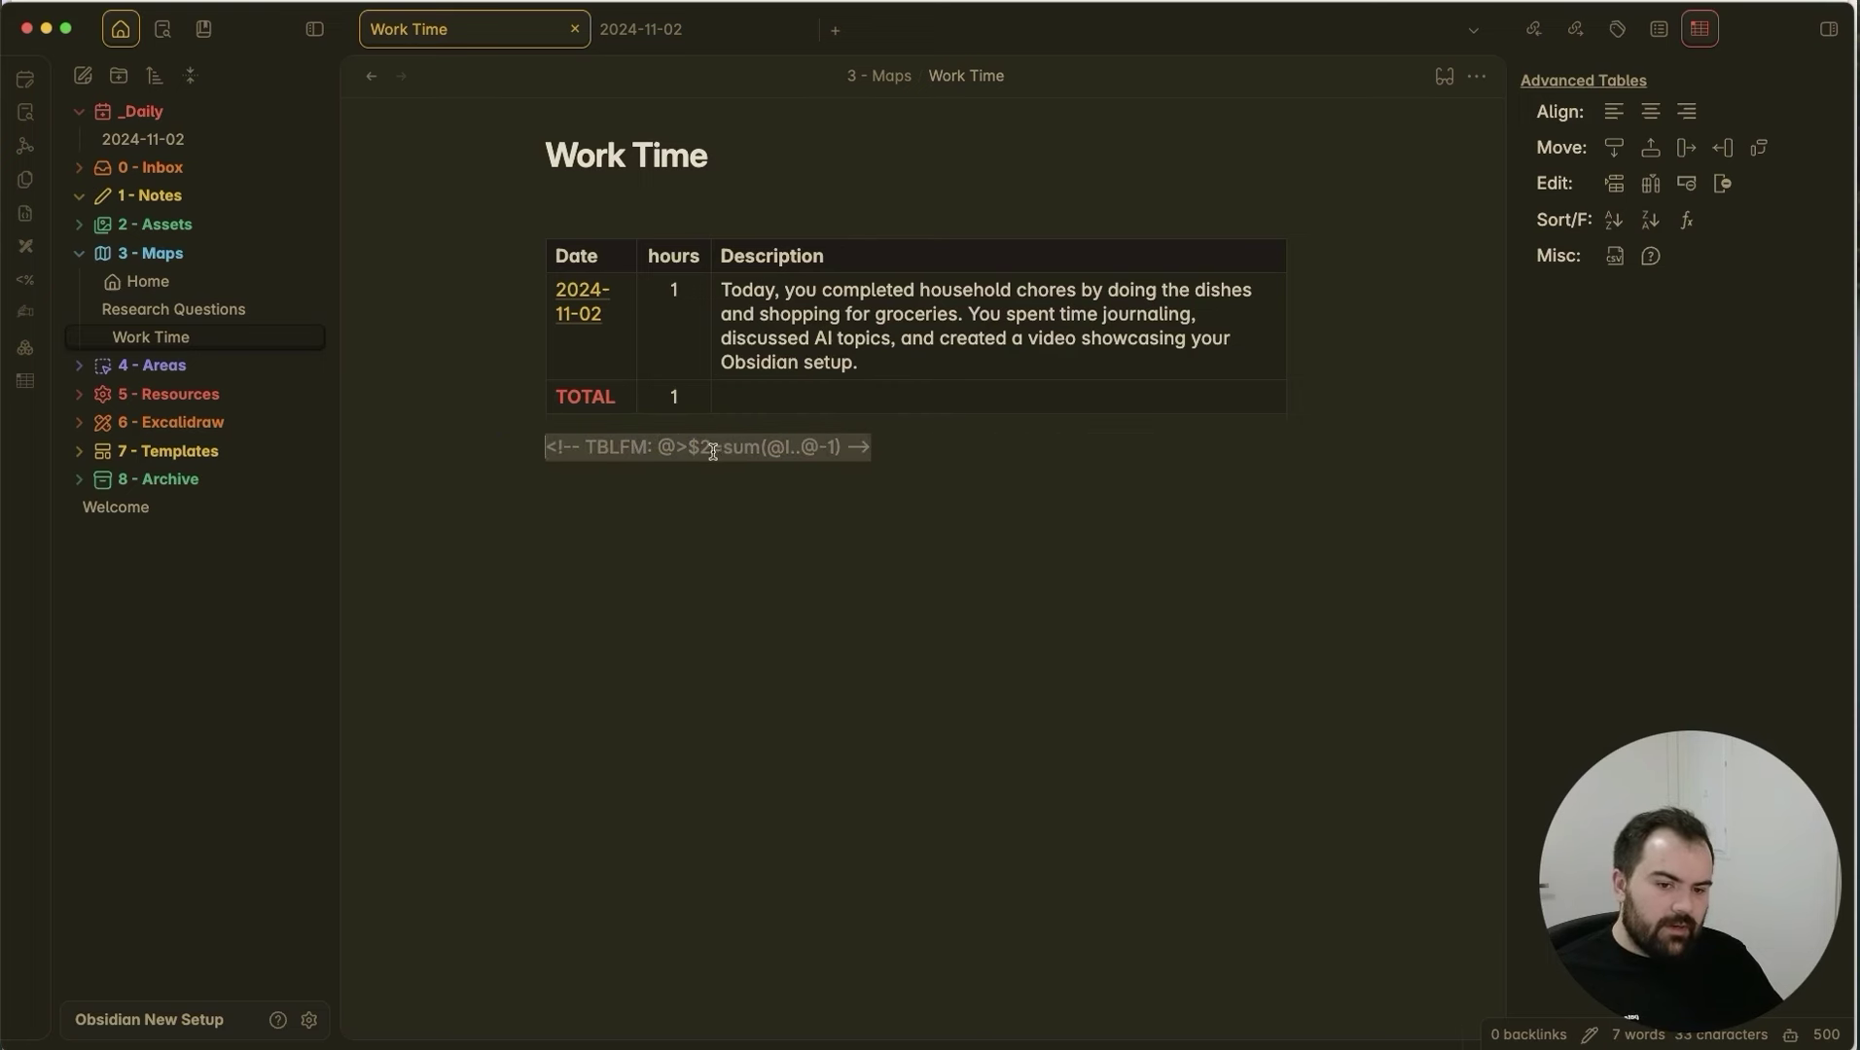
left_click(773, 449)
left_click_drag(768, 448, 835, 448)
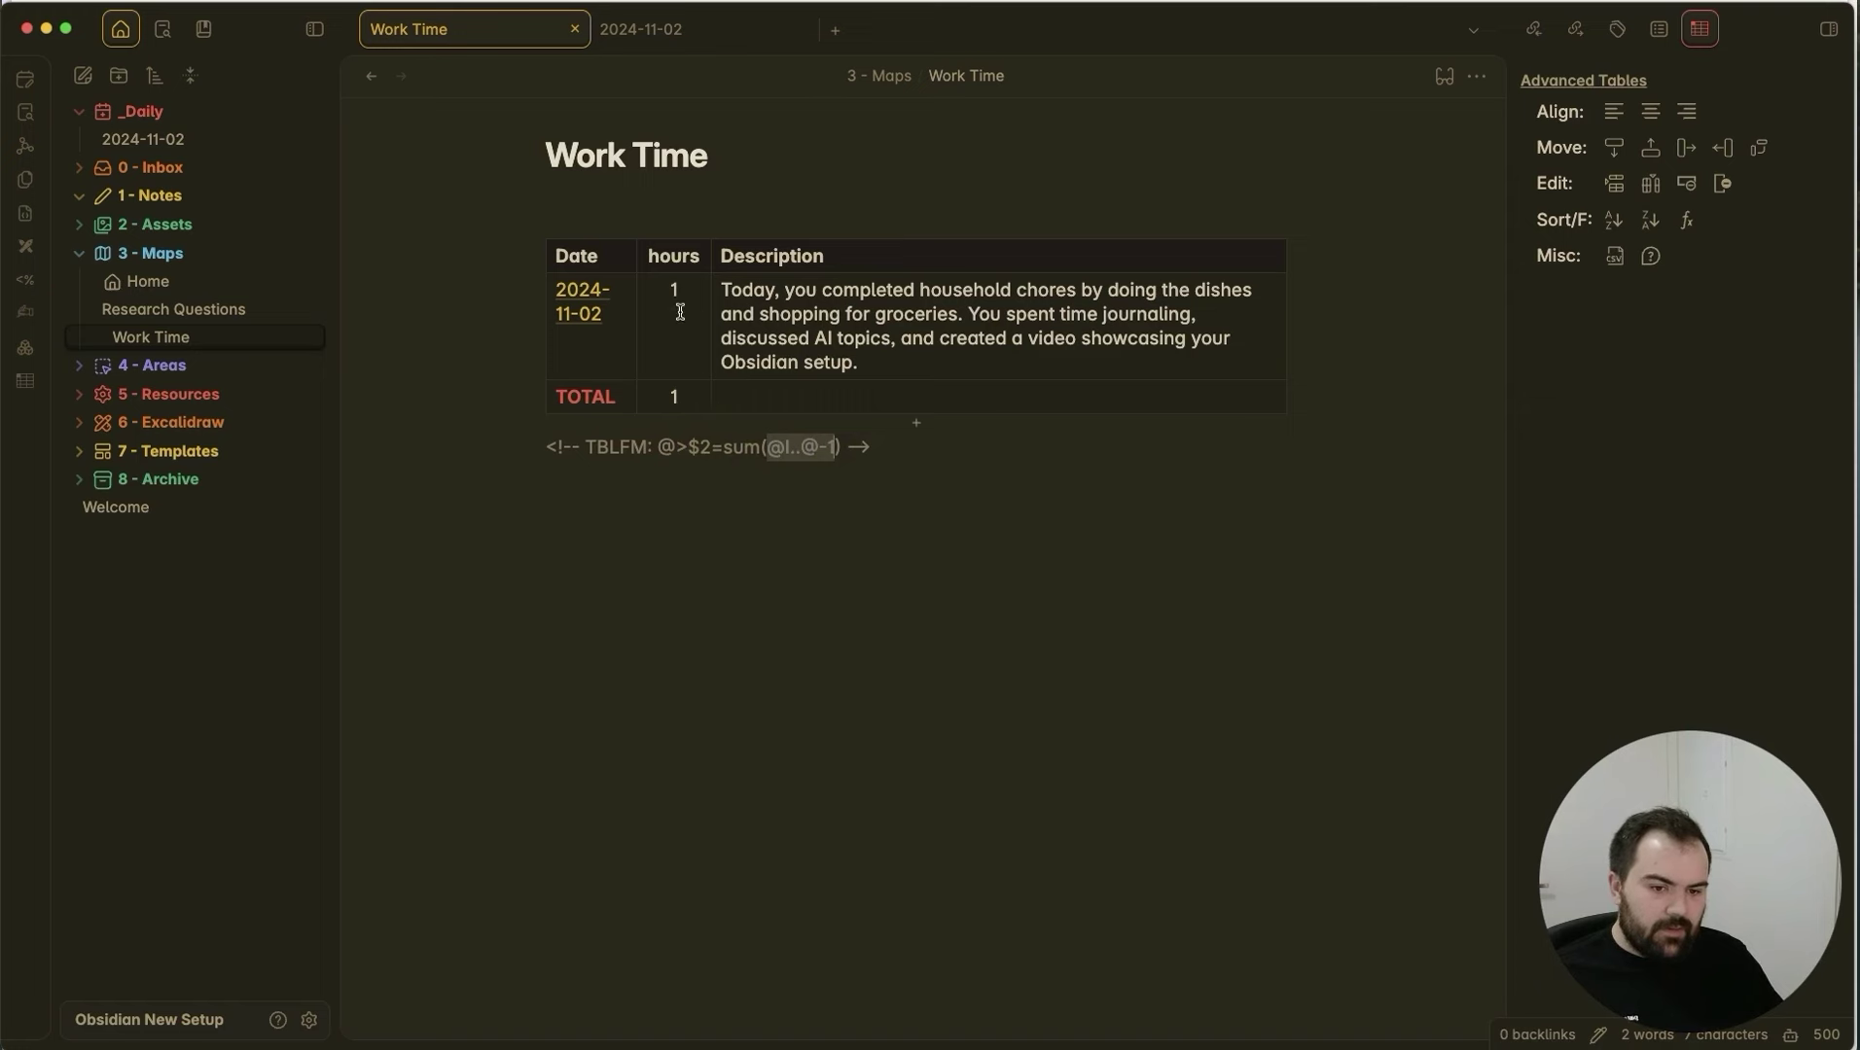
double_click(702, 448)
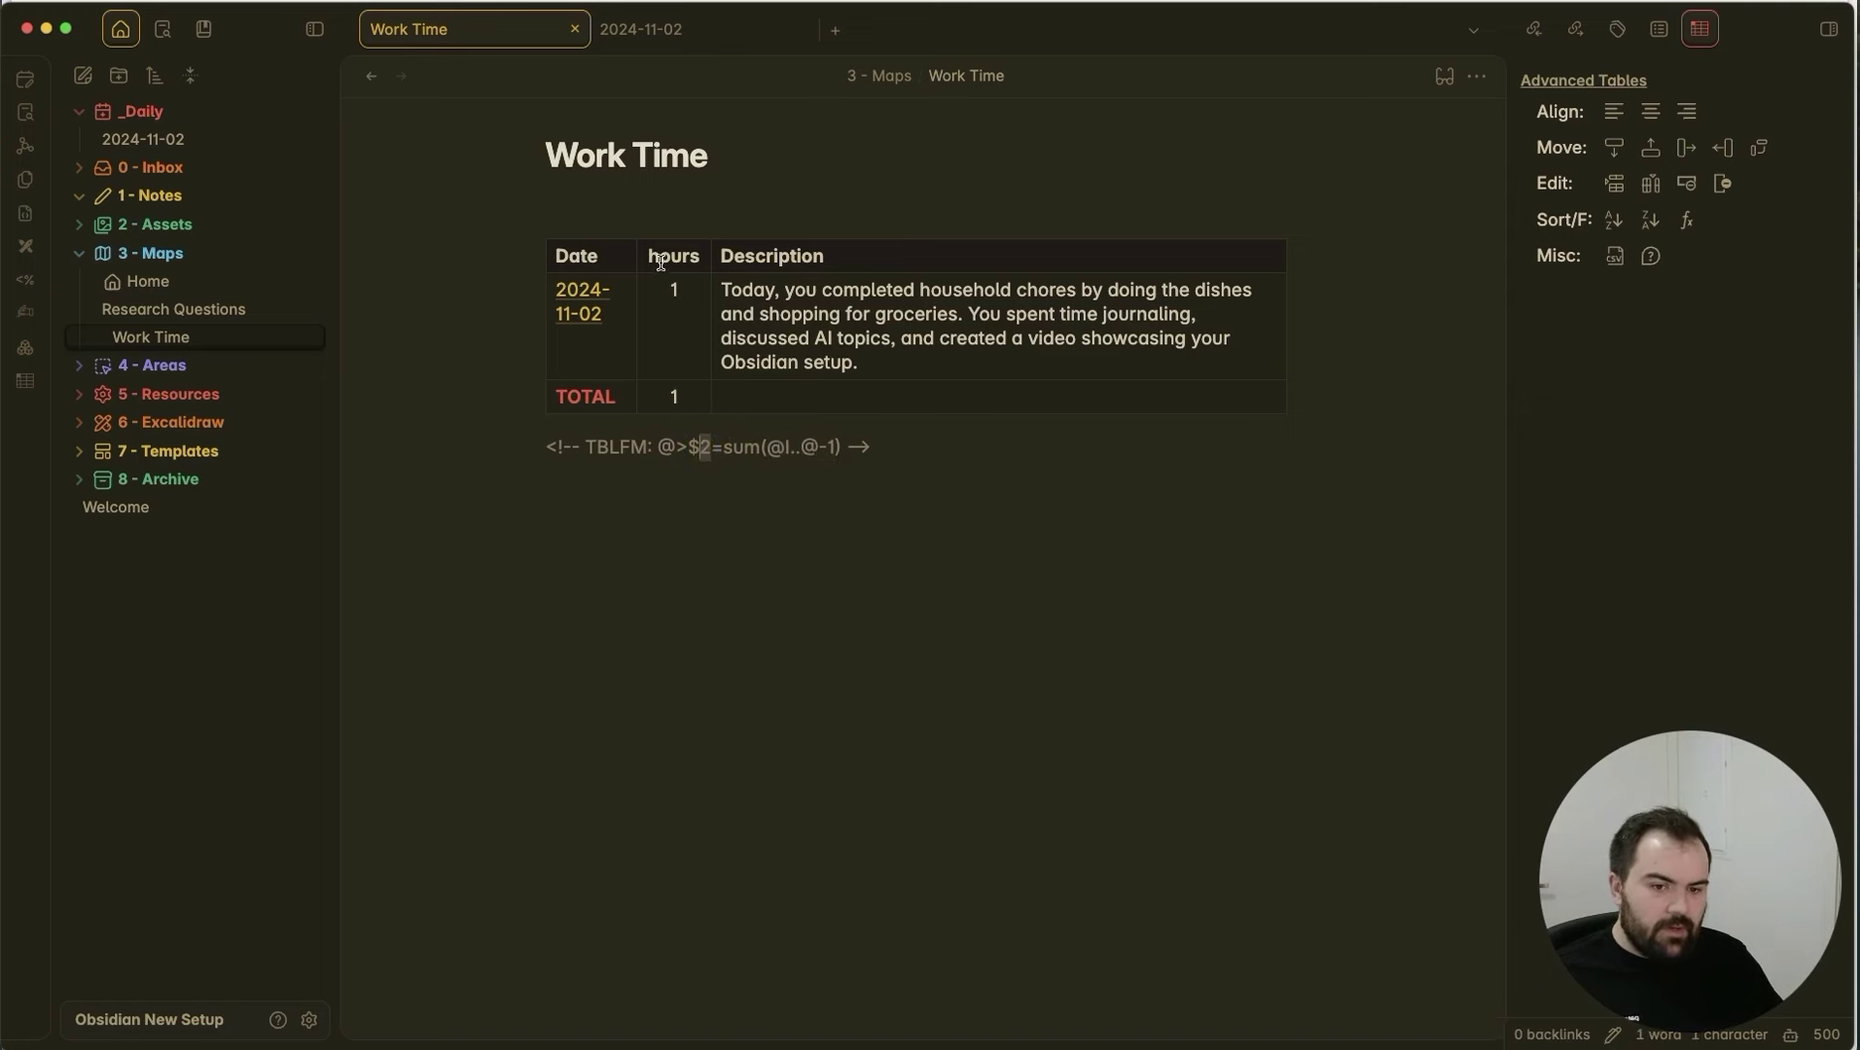
double_click(671, 294)
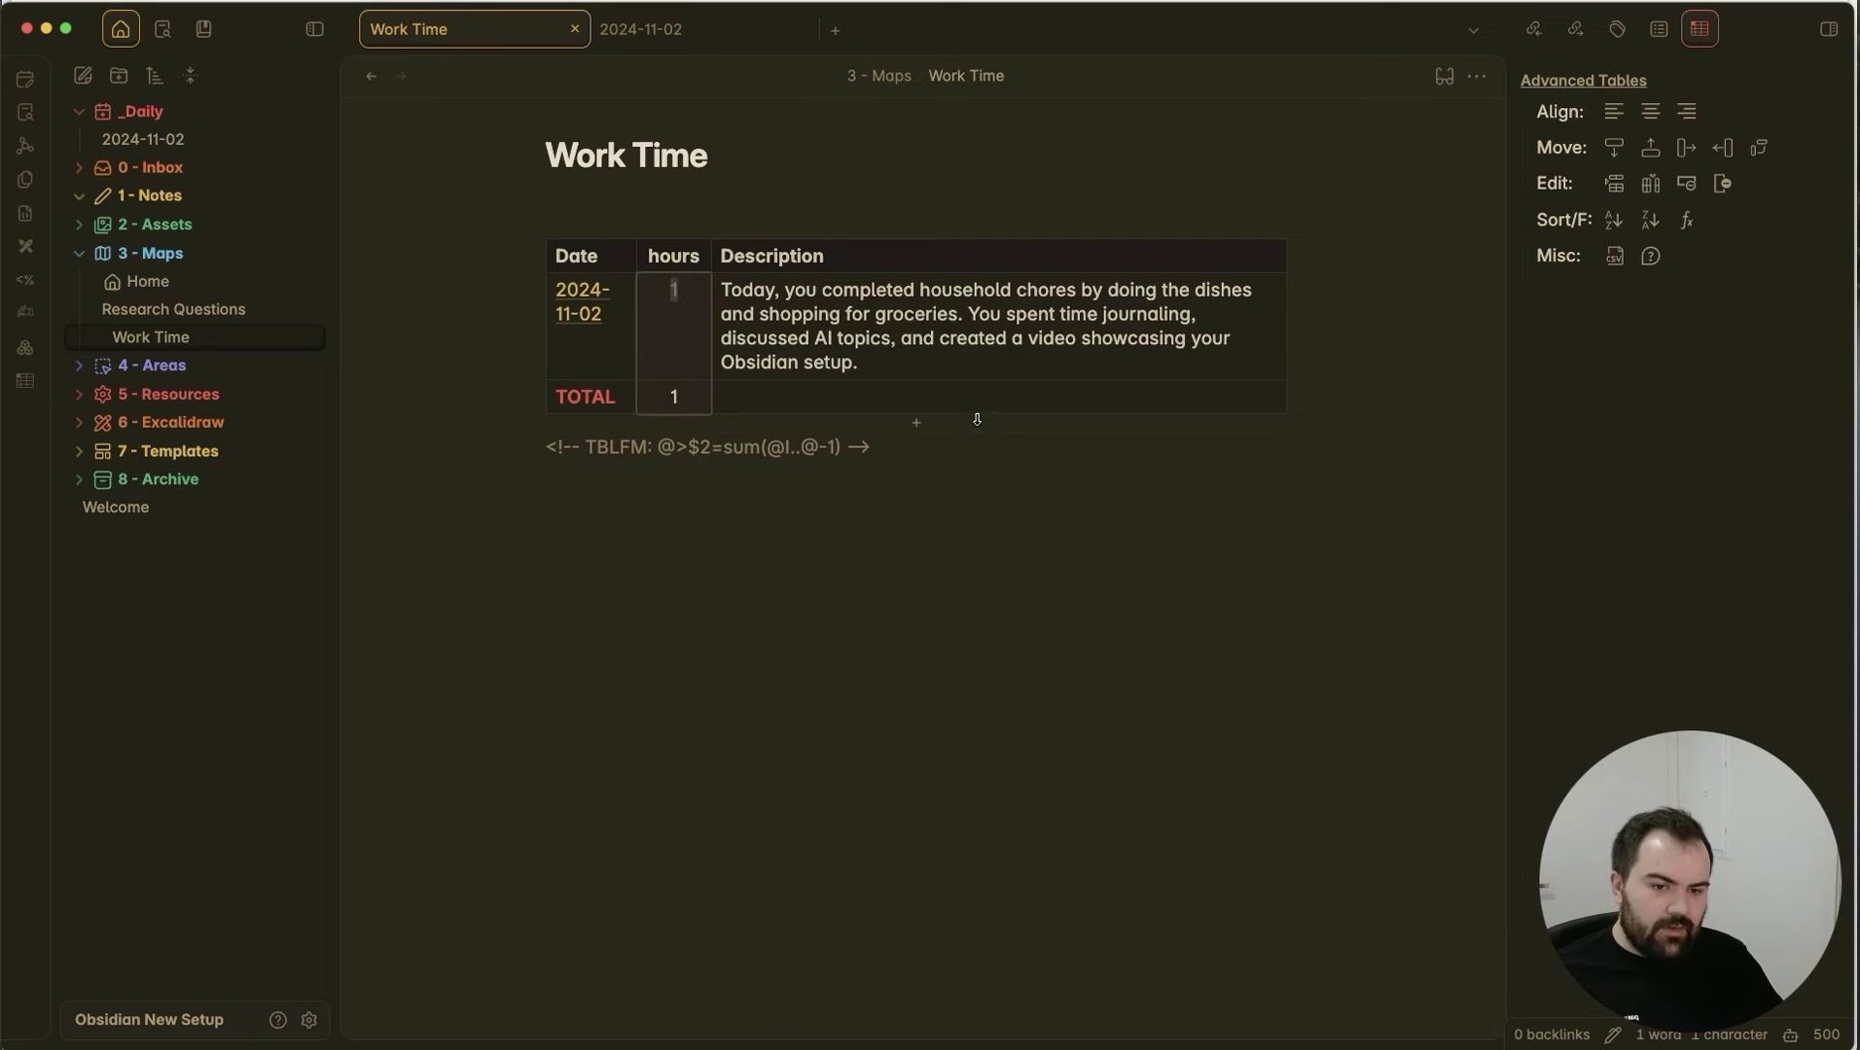
Insert two rows before TOTAL with 3 and 2 hours, and re-evaluate the table's formulas.
right_click(635, 391)
mouse_move(755, 408)
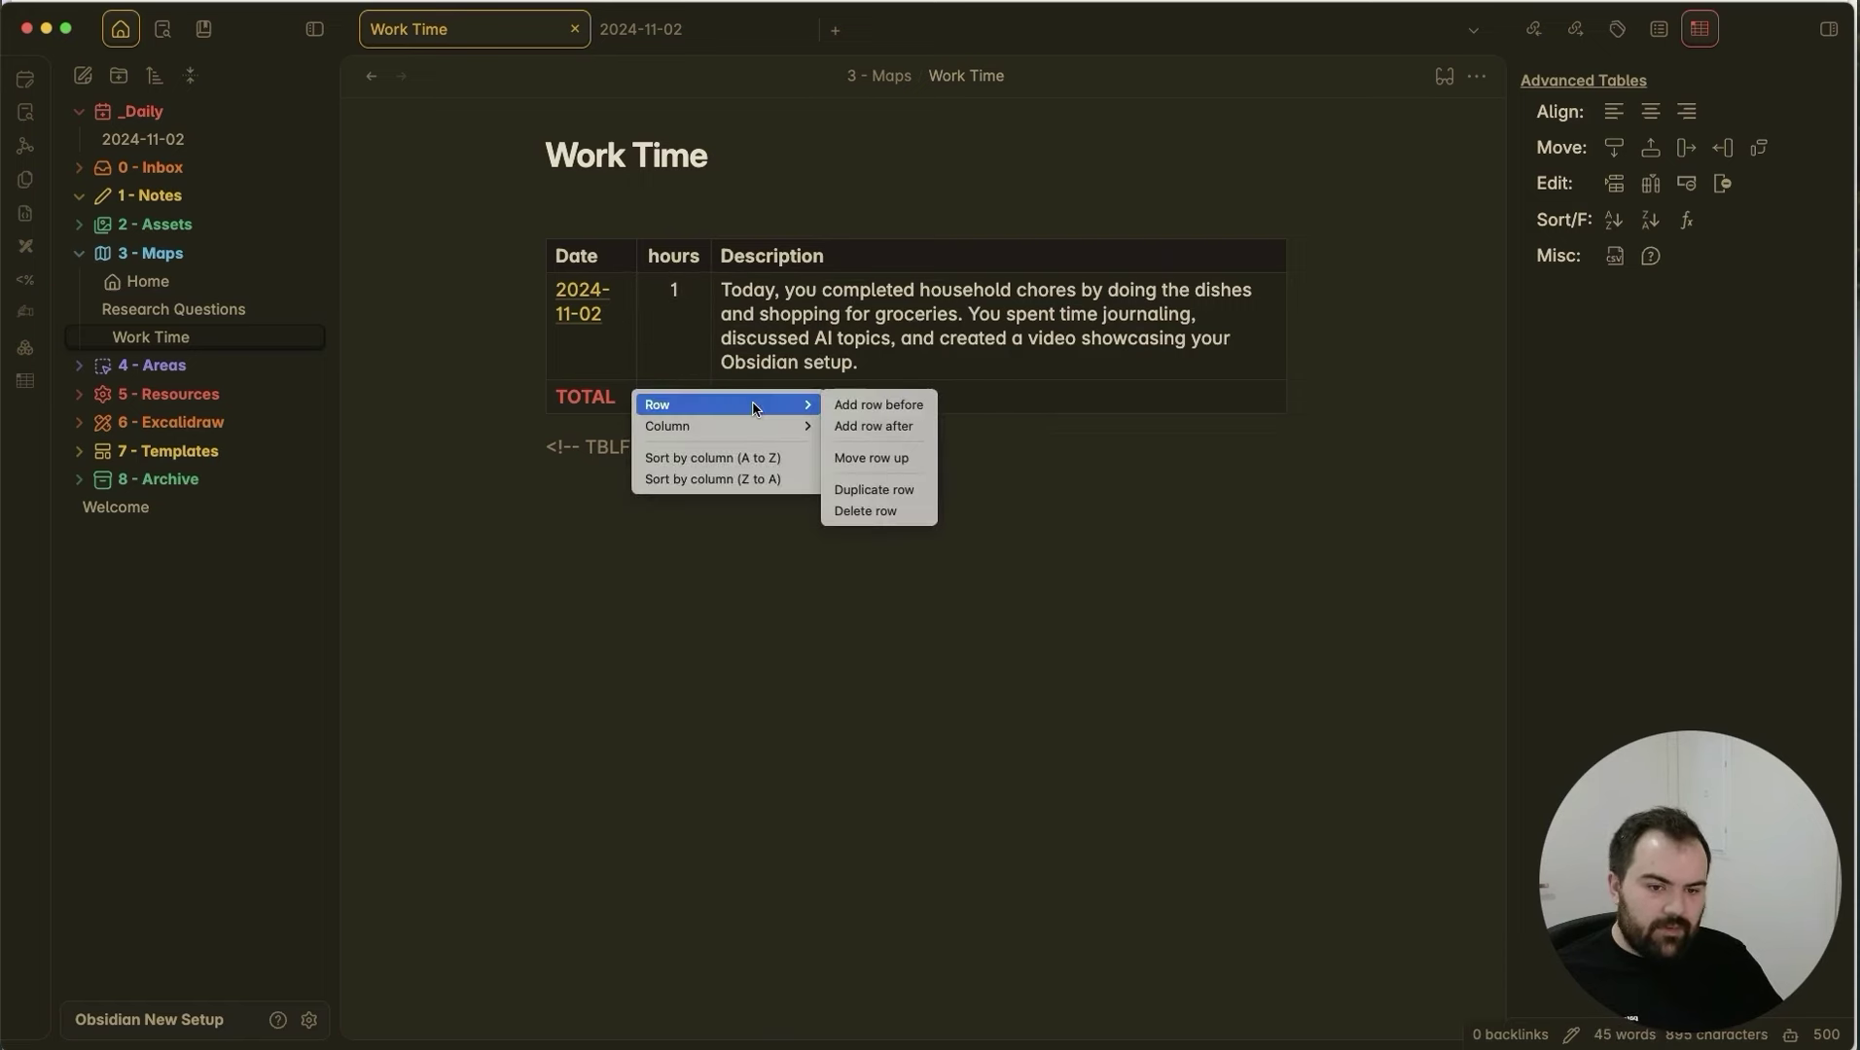
left_click(879, 404)
left_click(696, 399)
type("3")
right_click(601, 438)
mouse_move(681, 436)
left_click(837, 436)
left_click(692, 438)
type("2")
left_click(674, 465)
left_click(1687, 220)
Delete the two rows holding 3 and 2 hours, and place the cursor in the TOTAL row's hours cell.
left_click_drag(688, 461, 667, 295)
left_click(767, 381)
left_click_drag(722, 434, 756, 406)
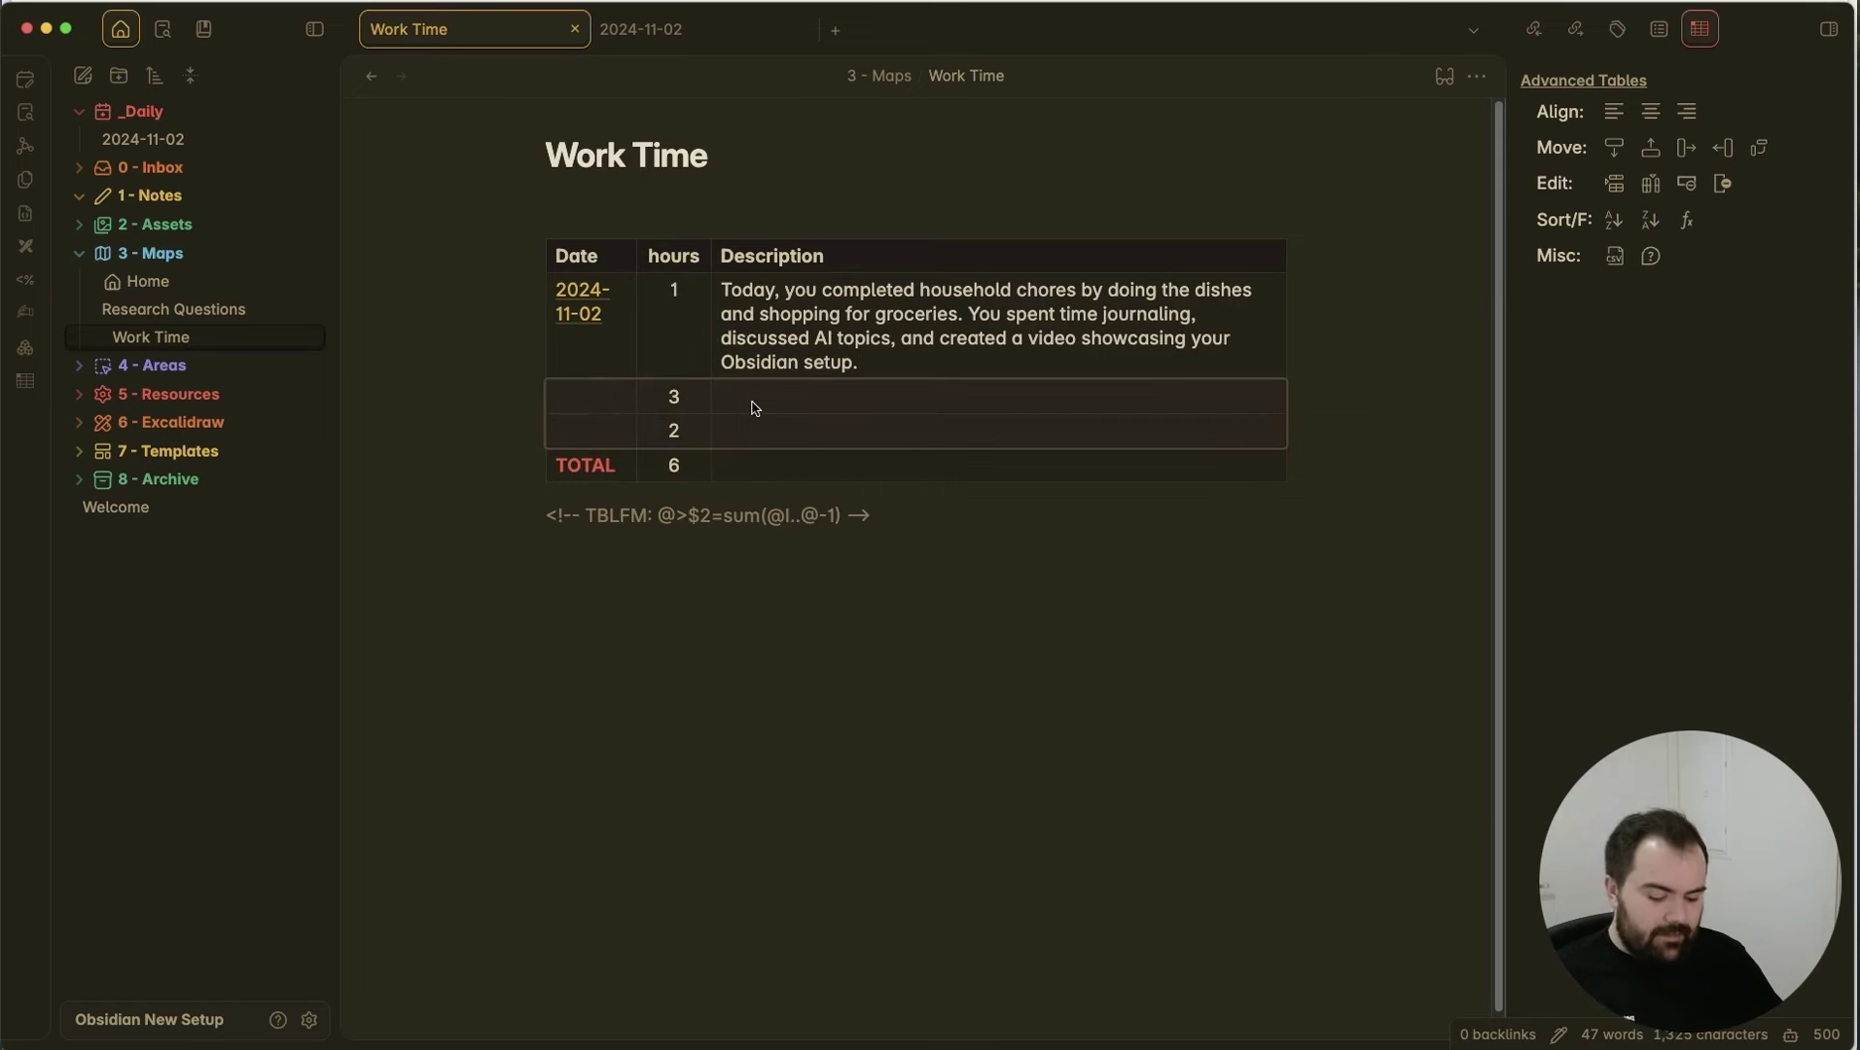
key("BackSpace")
left_click(722, 406)
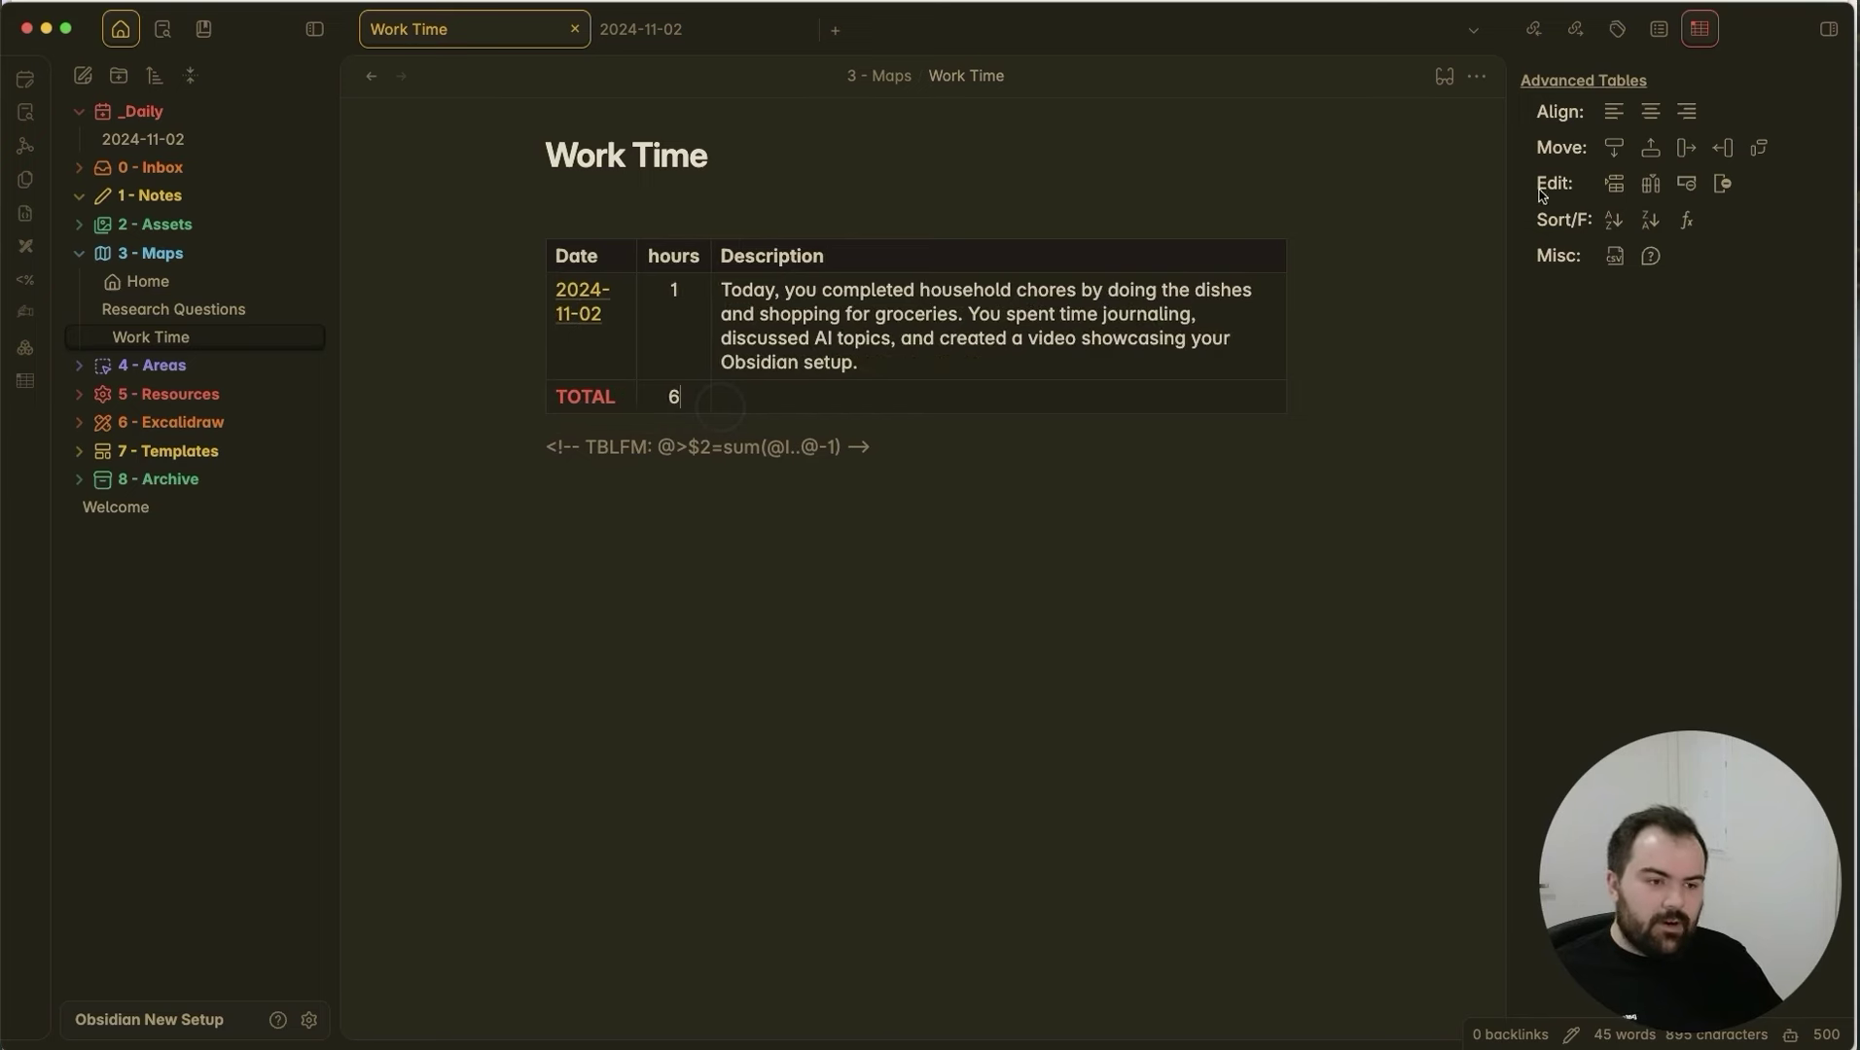
Re-evaluate the Work Time table's formulas, view the linked 2024-11-02 note in another tab, and close both of that note's tabs.
left_click(1690, 223)
left_click(828, 479)
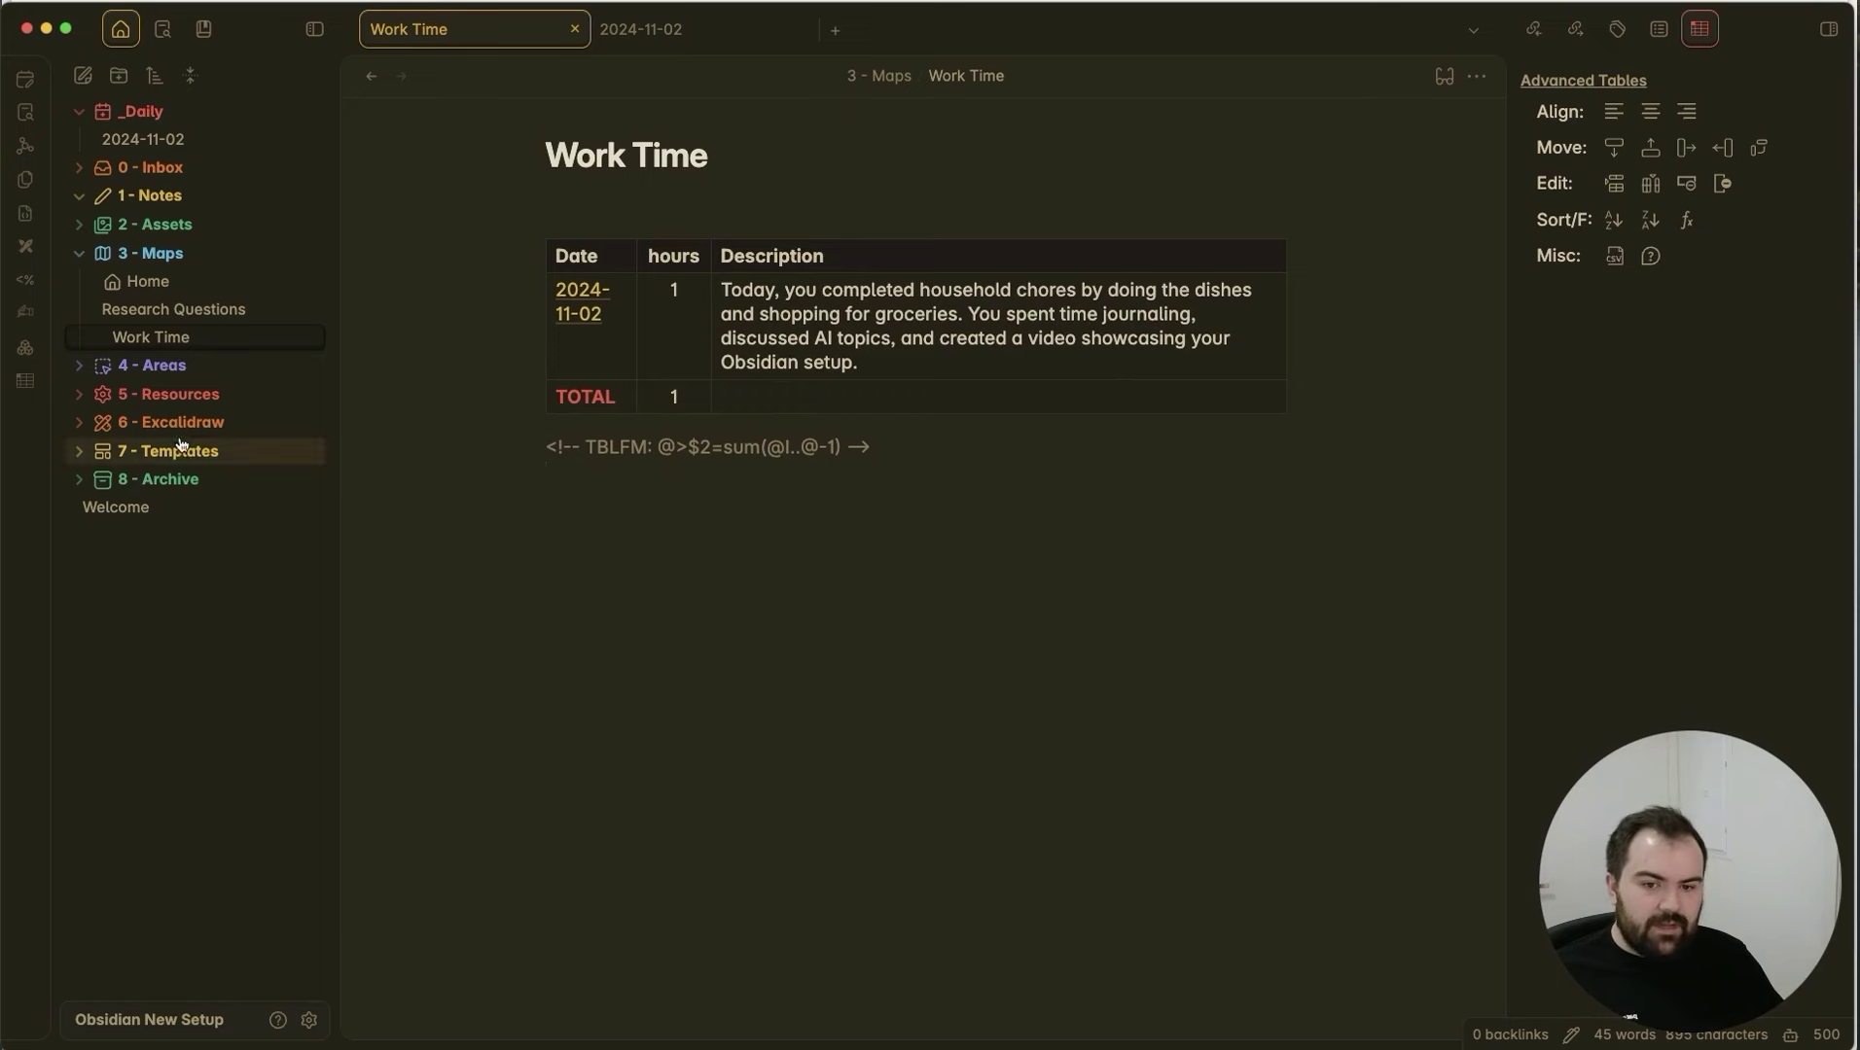
left_click(591, 318, "super")
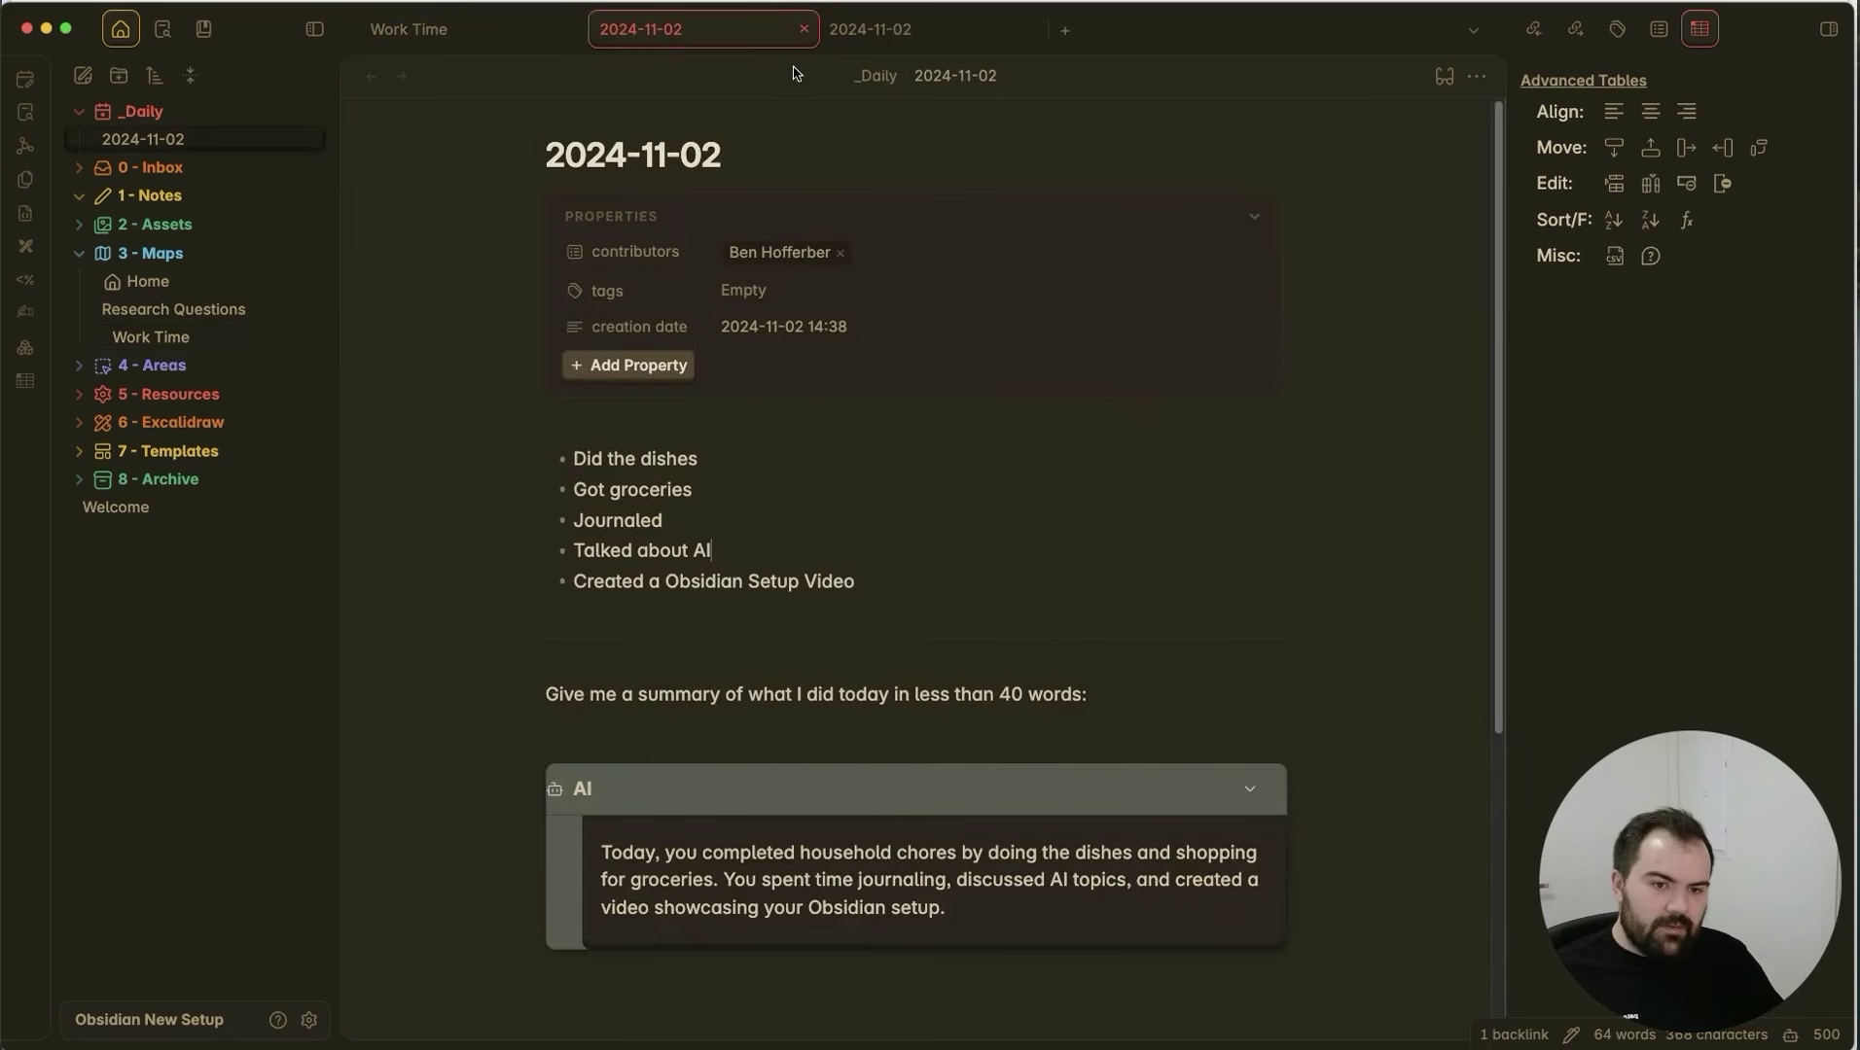
left_click(803, 29)
left_click(804, 29)
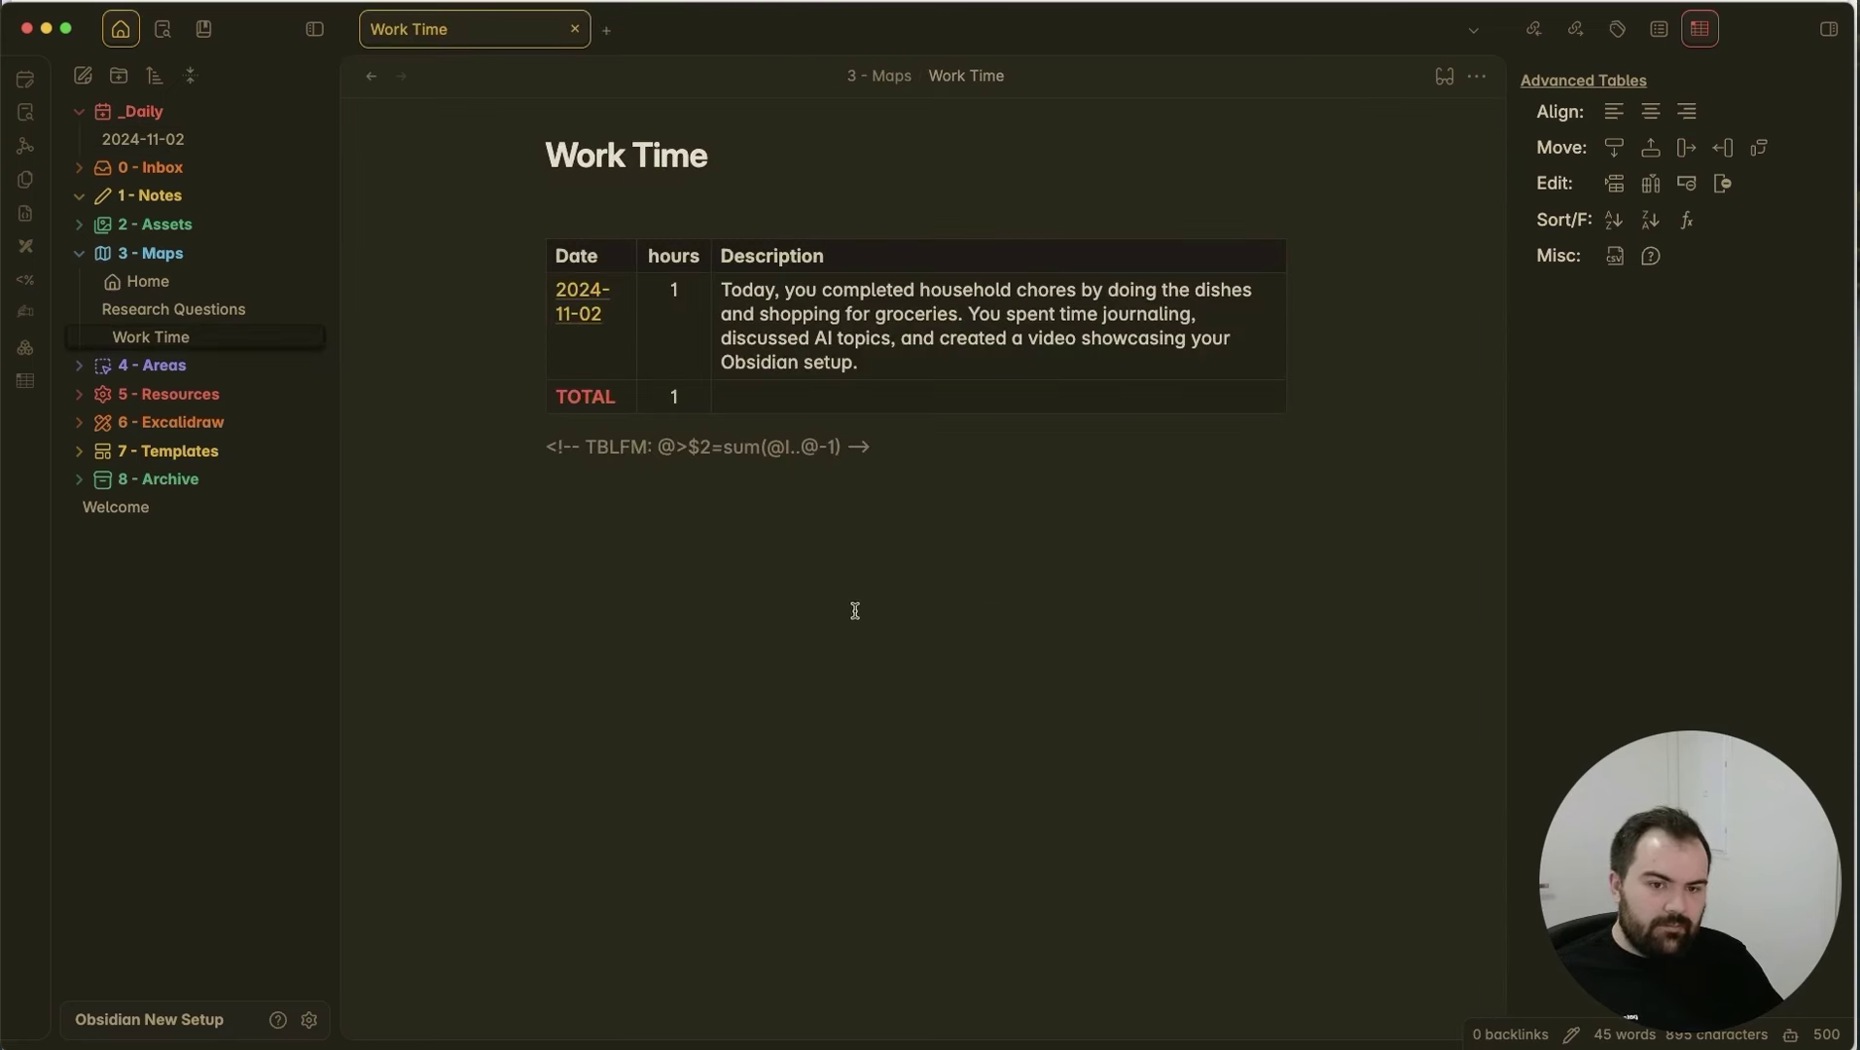
In the Home note, add a Work Time link beneath All AI Posts in the Work section table's Work column, within the same cell.
left_click(146, 281)
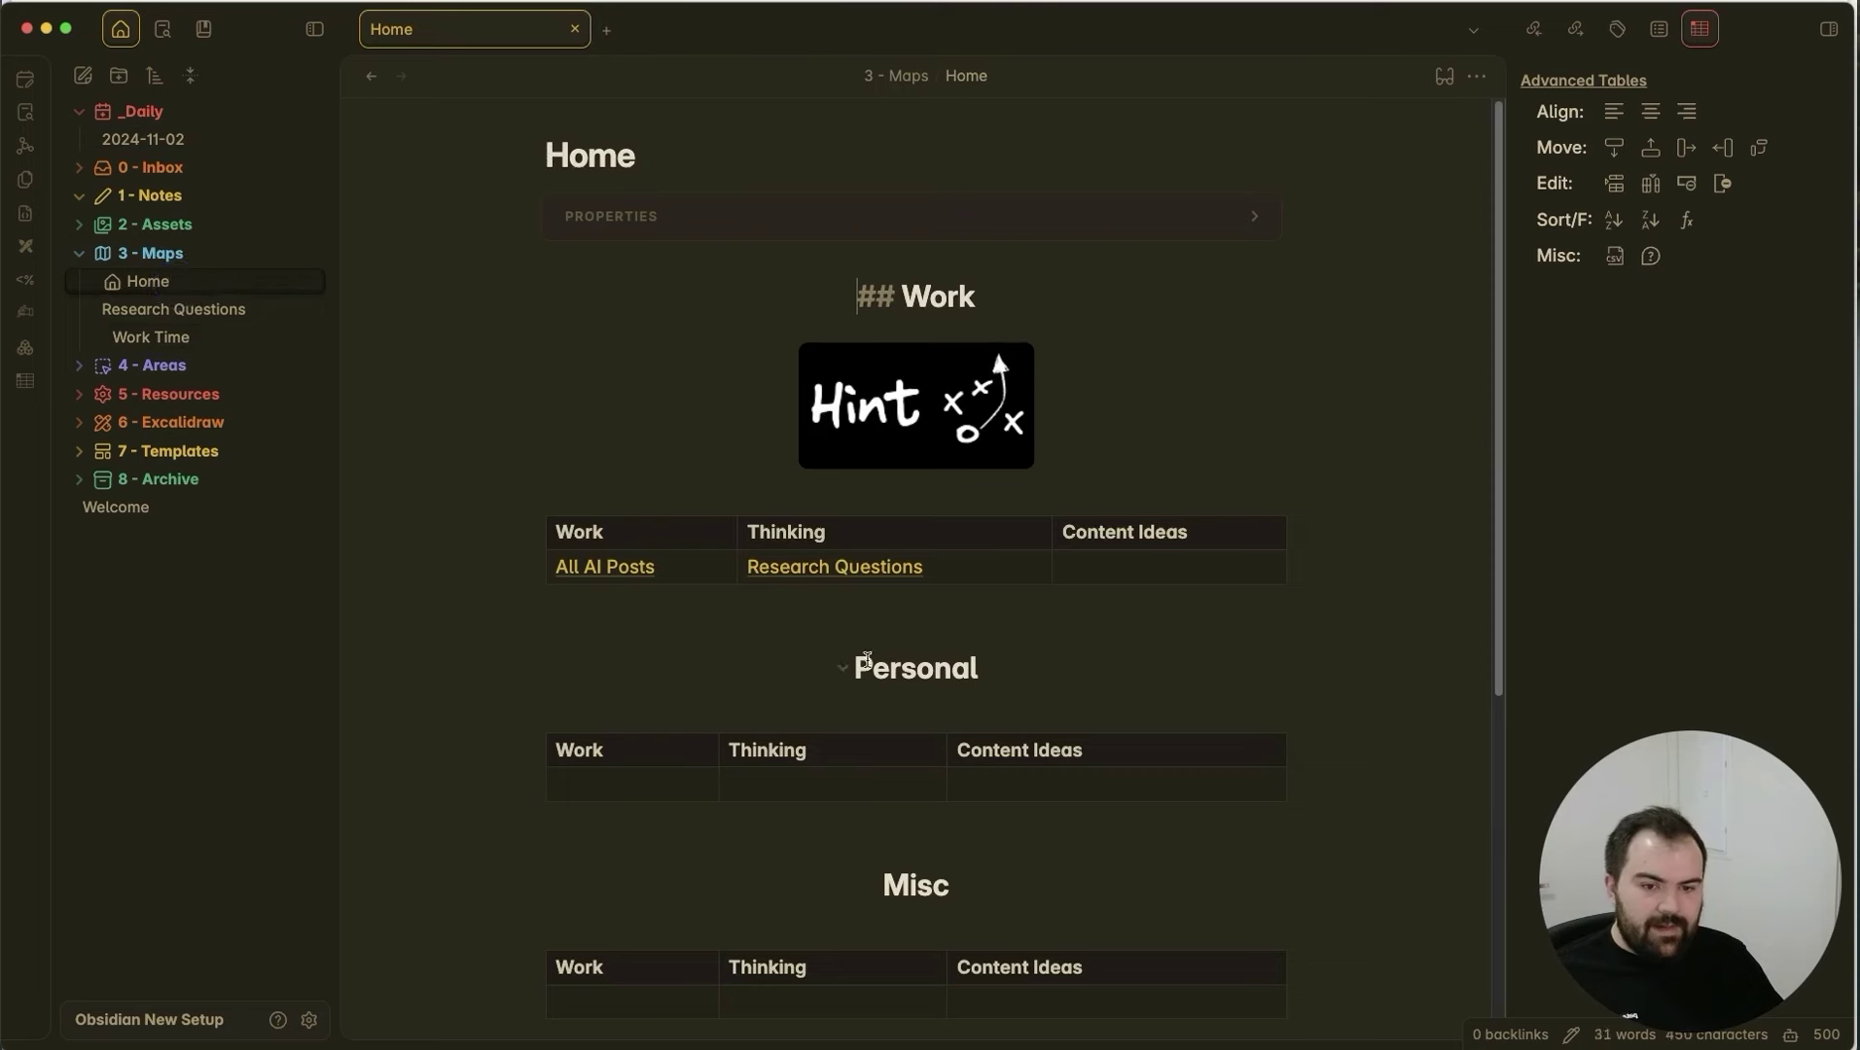
left_click(688, 569)
key("Return")
type("[[wor")
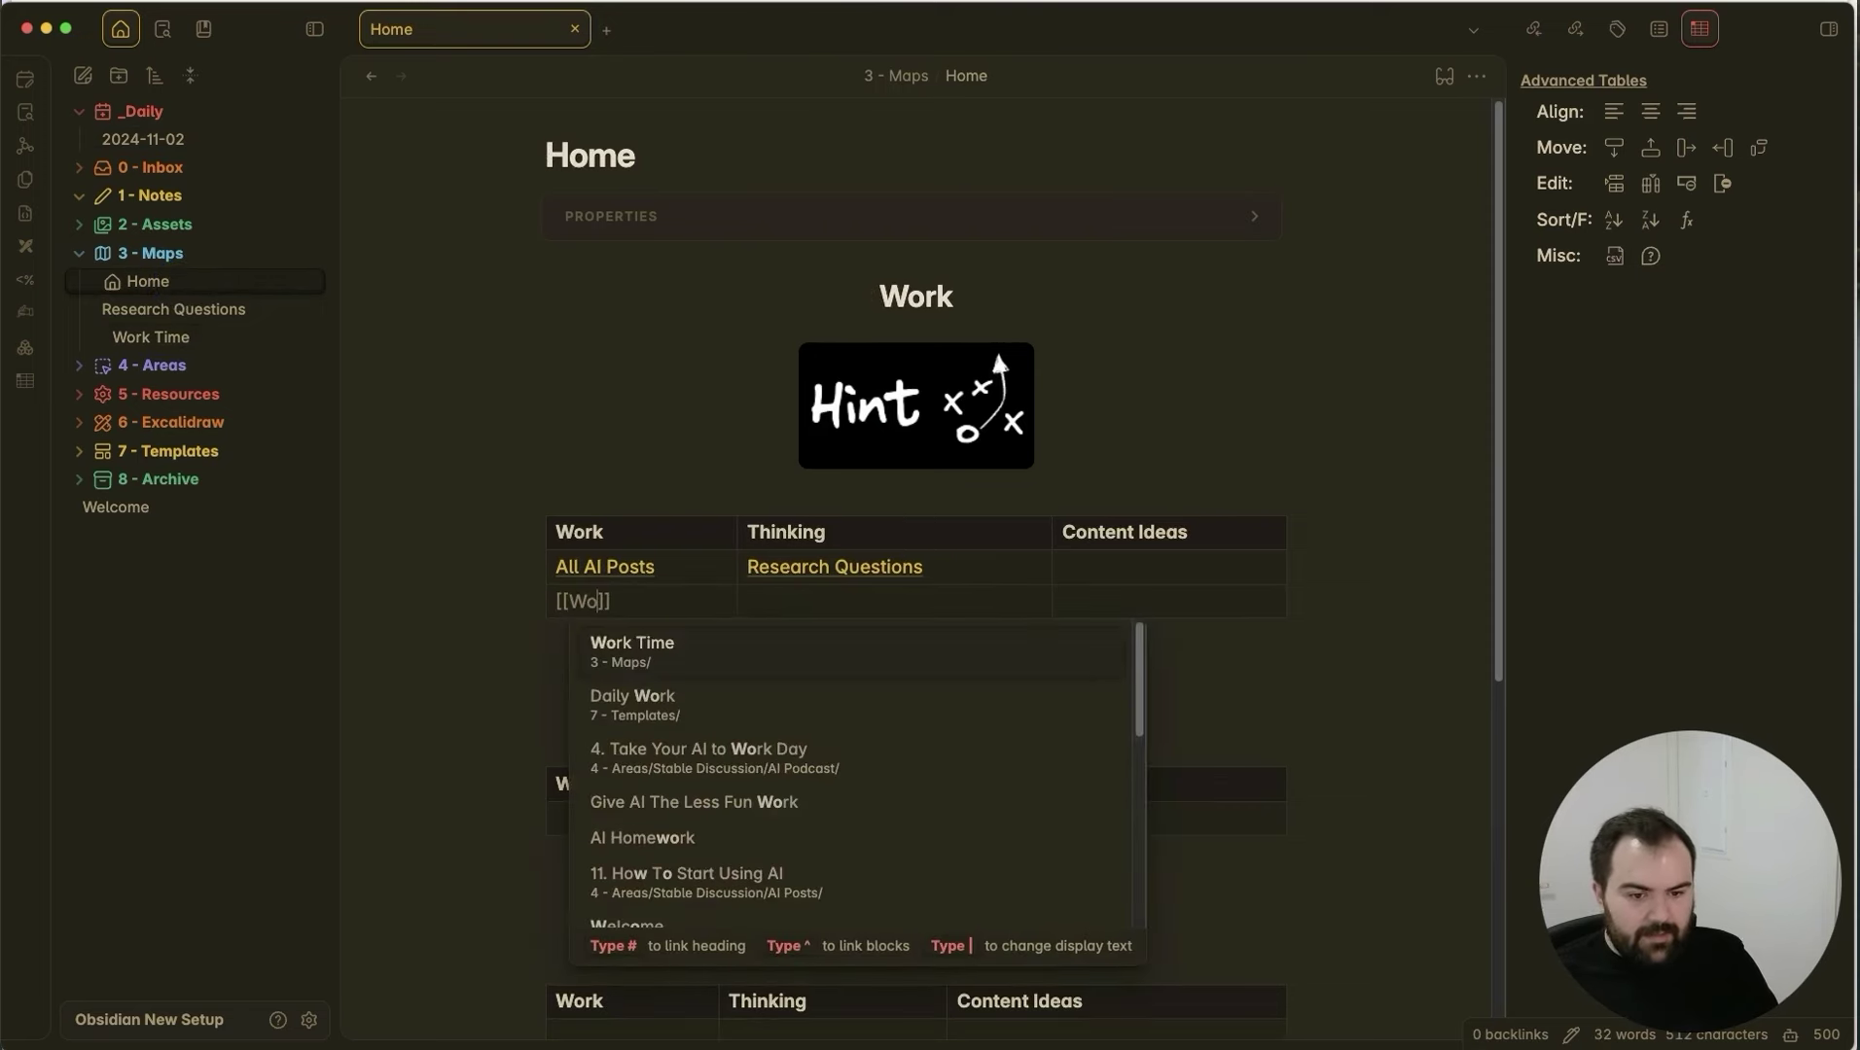
key("Return")
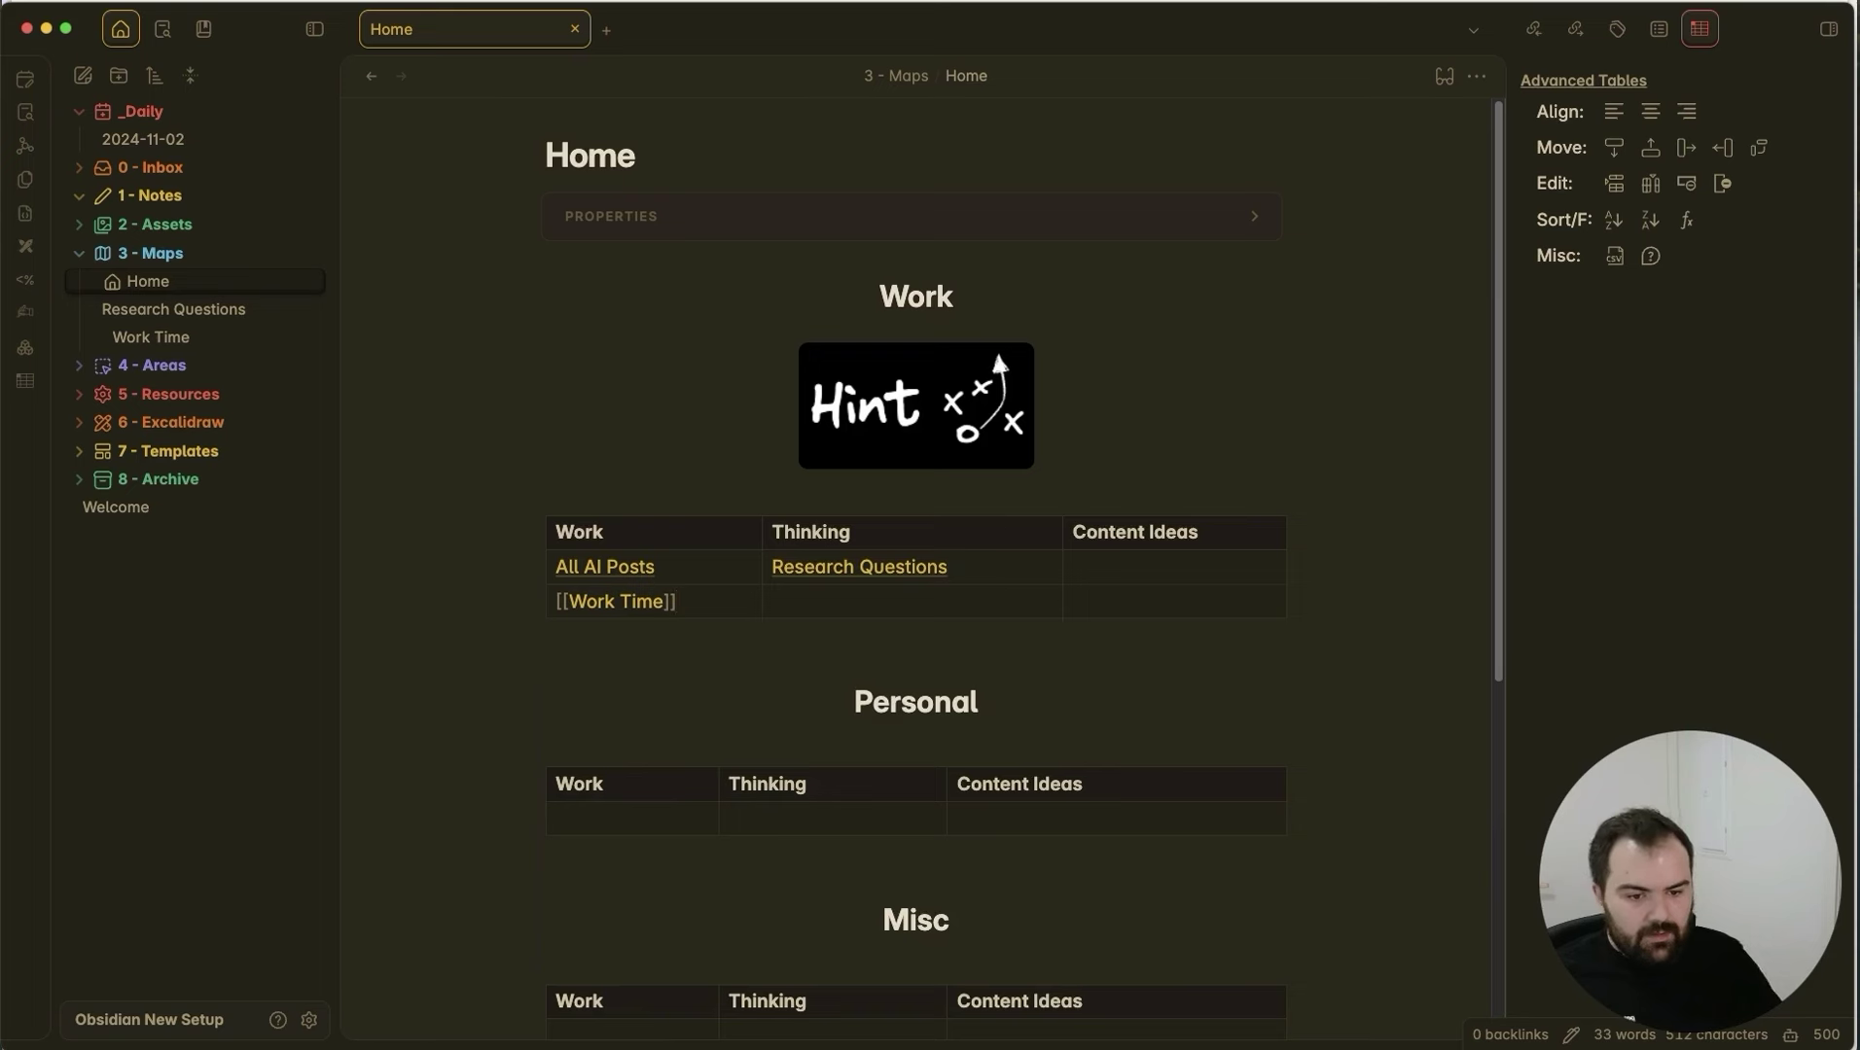
left_click(715, 566)
key("shift+Return")
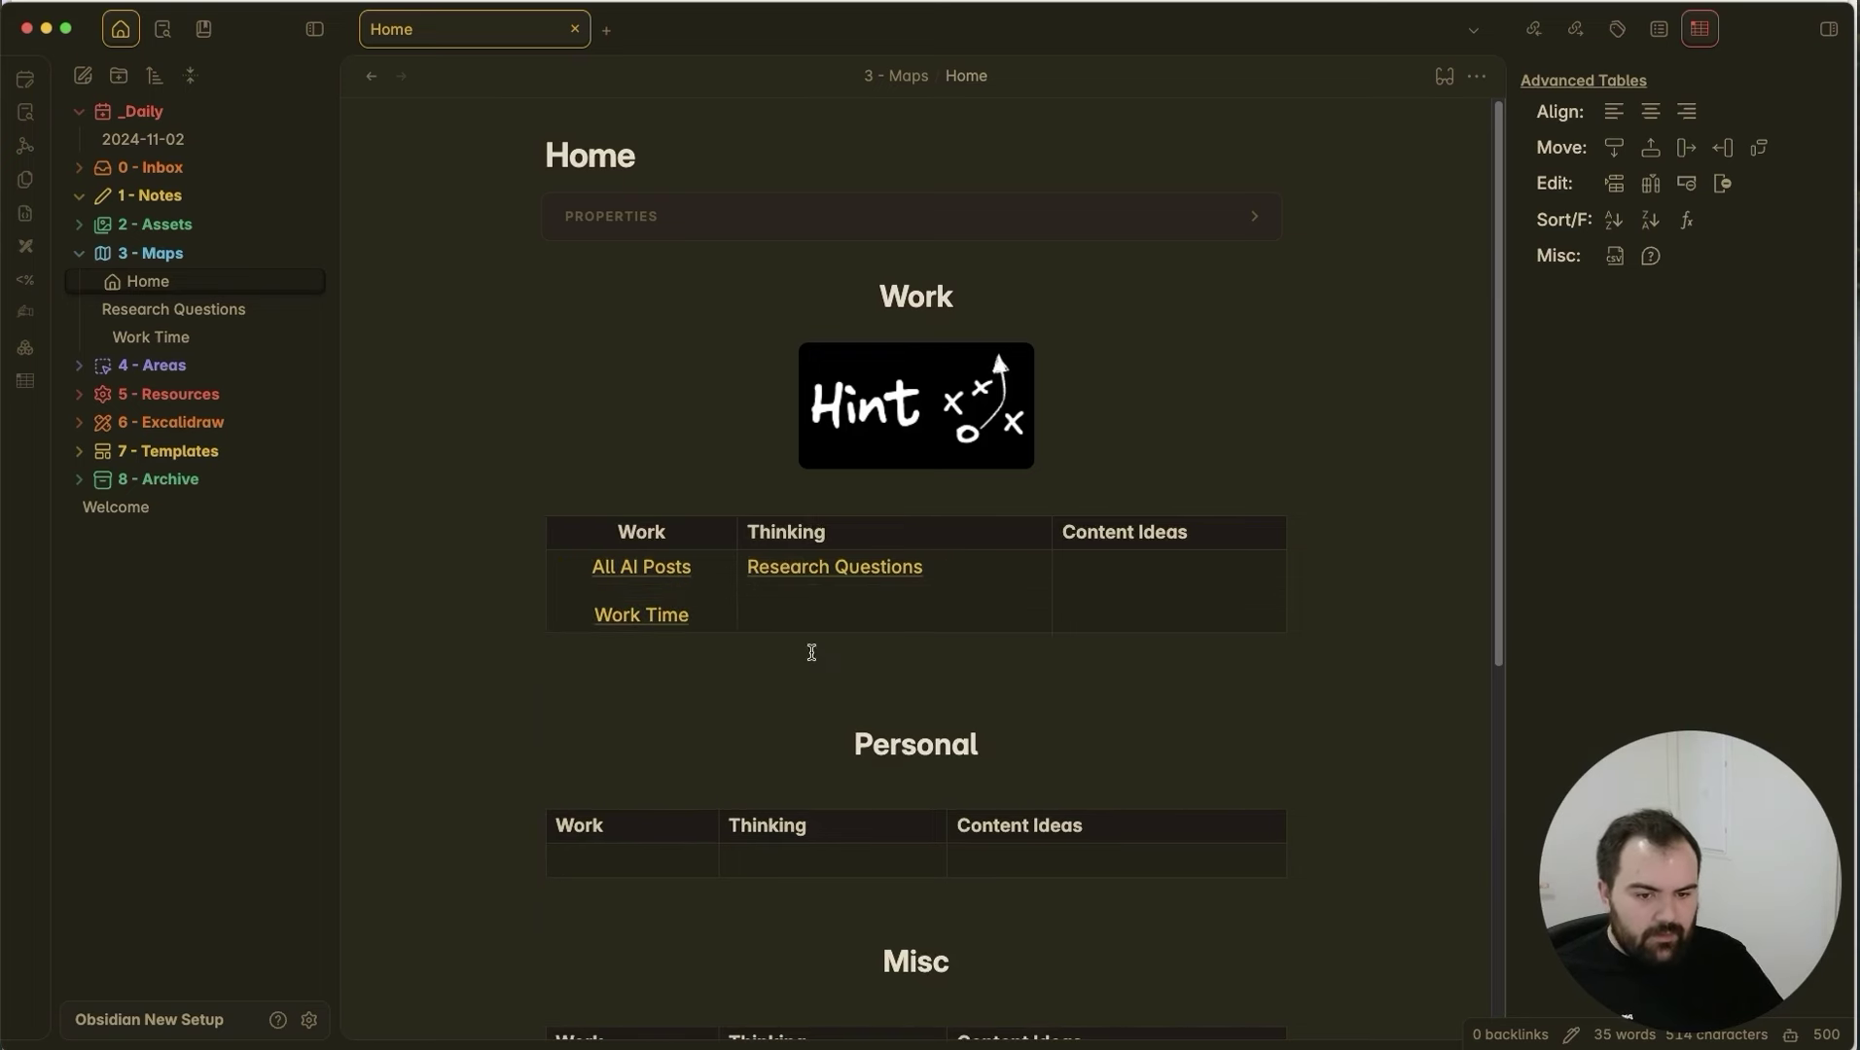
Center-align the Thinking and Content Ideas columns of the Work section's table in the Home note.
left_click(776, 664)
right_click(807, 517)
left_click(864, 502)
left_click(887, 505)
left_click(936, 697)
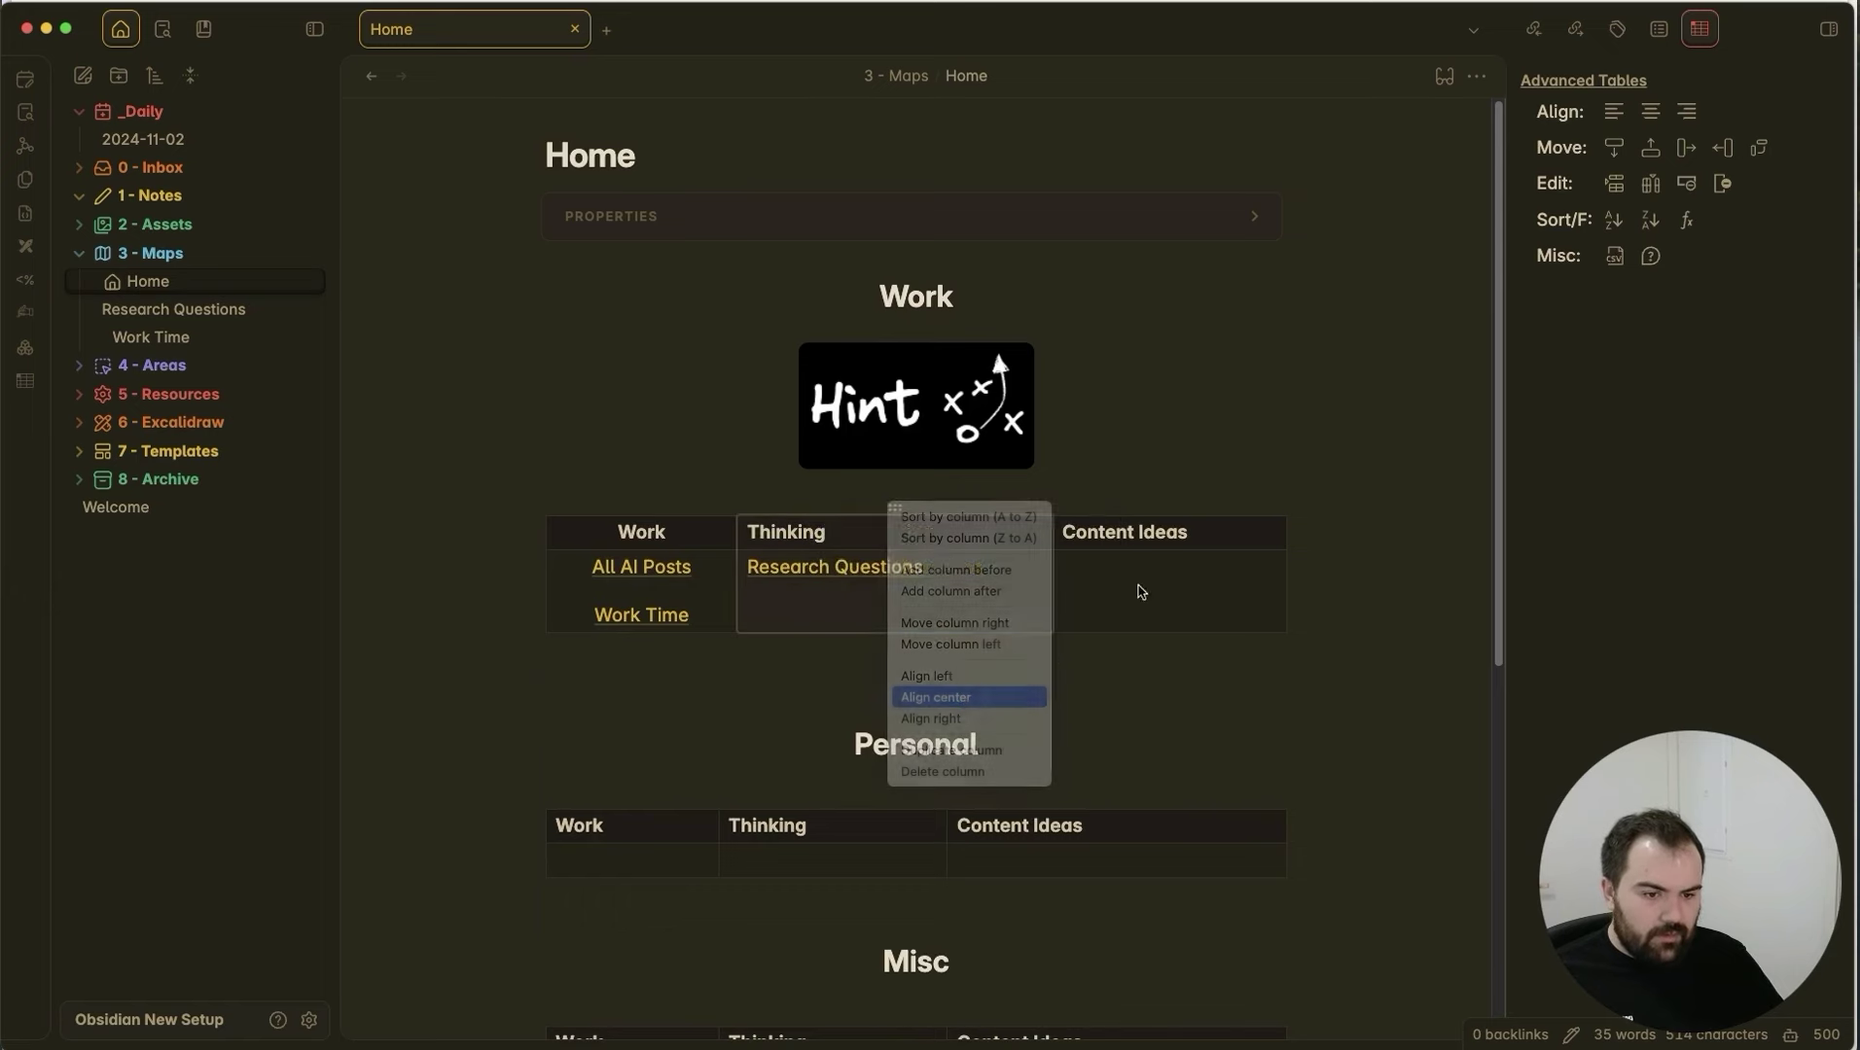
left_click(1153, 507)
left_click(1234, 702)
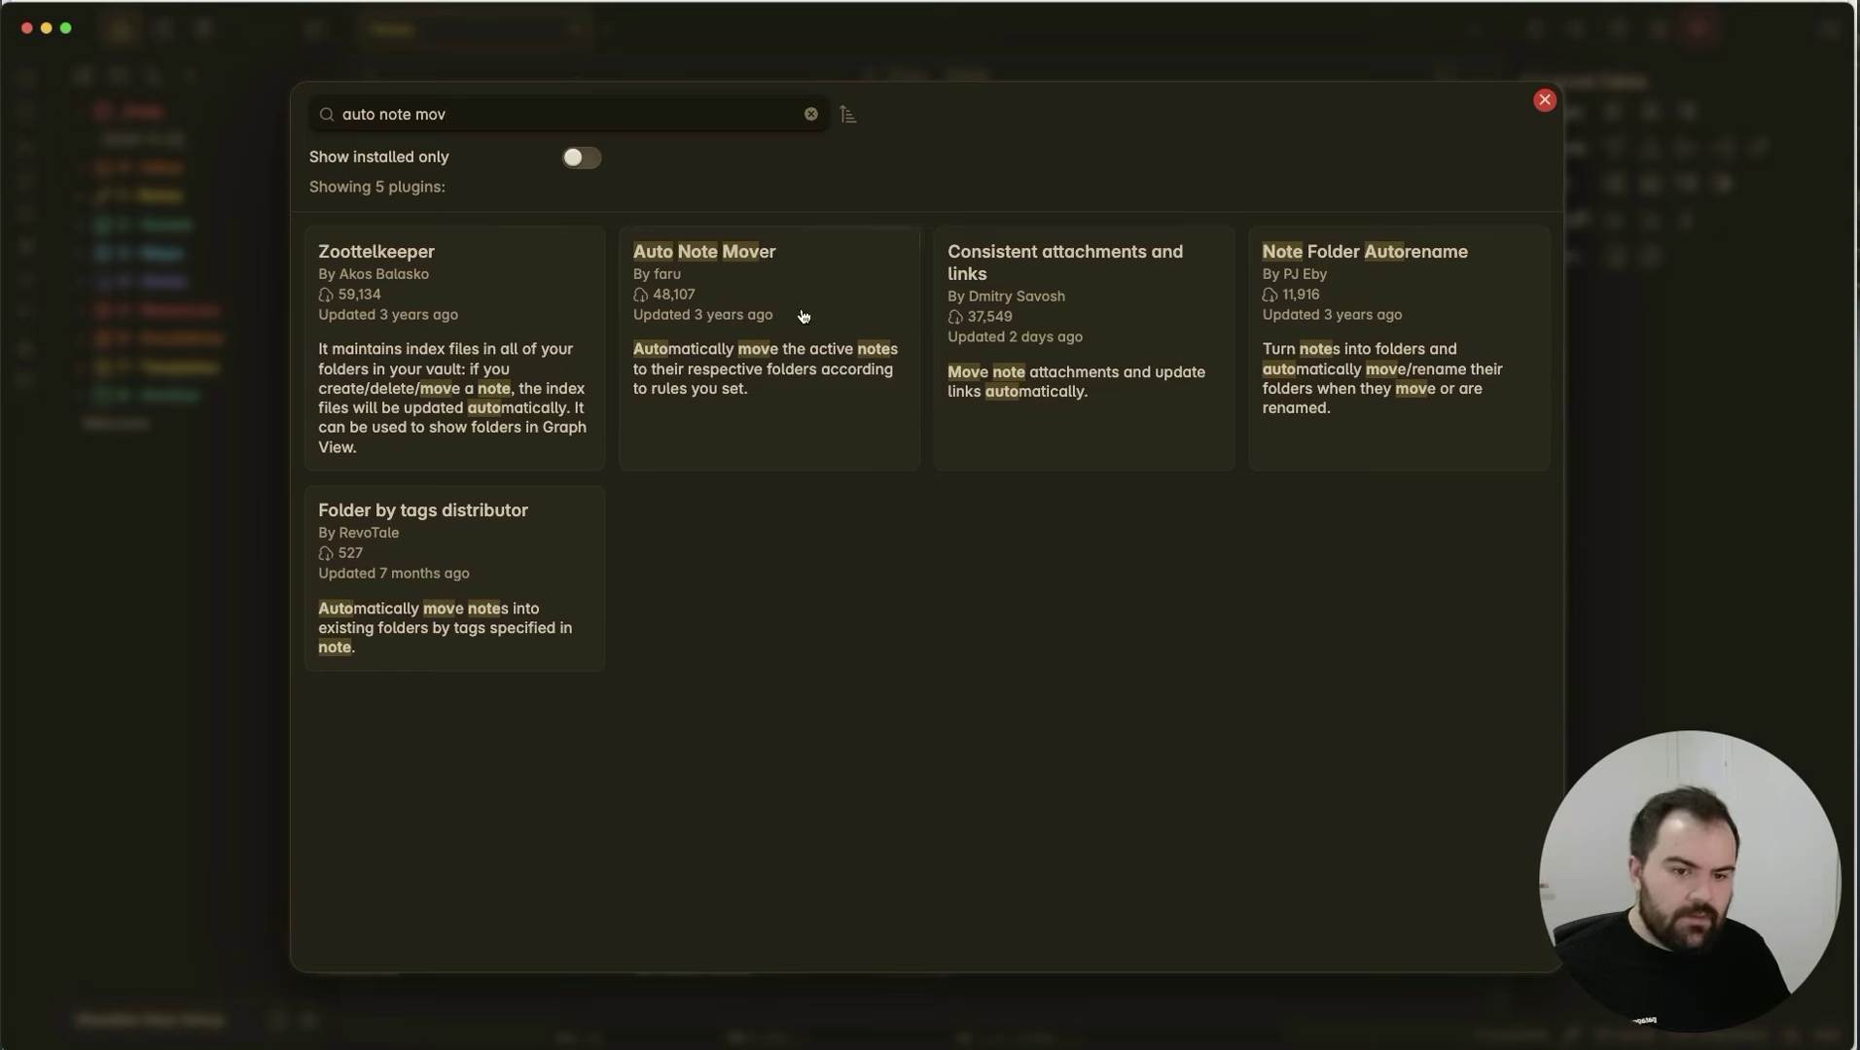
Install and enable the Auto Note Mover community plugin, and open its options.
left_click(810, 312)
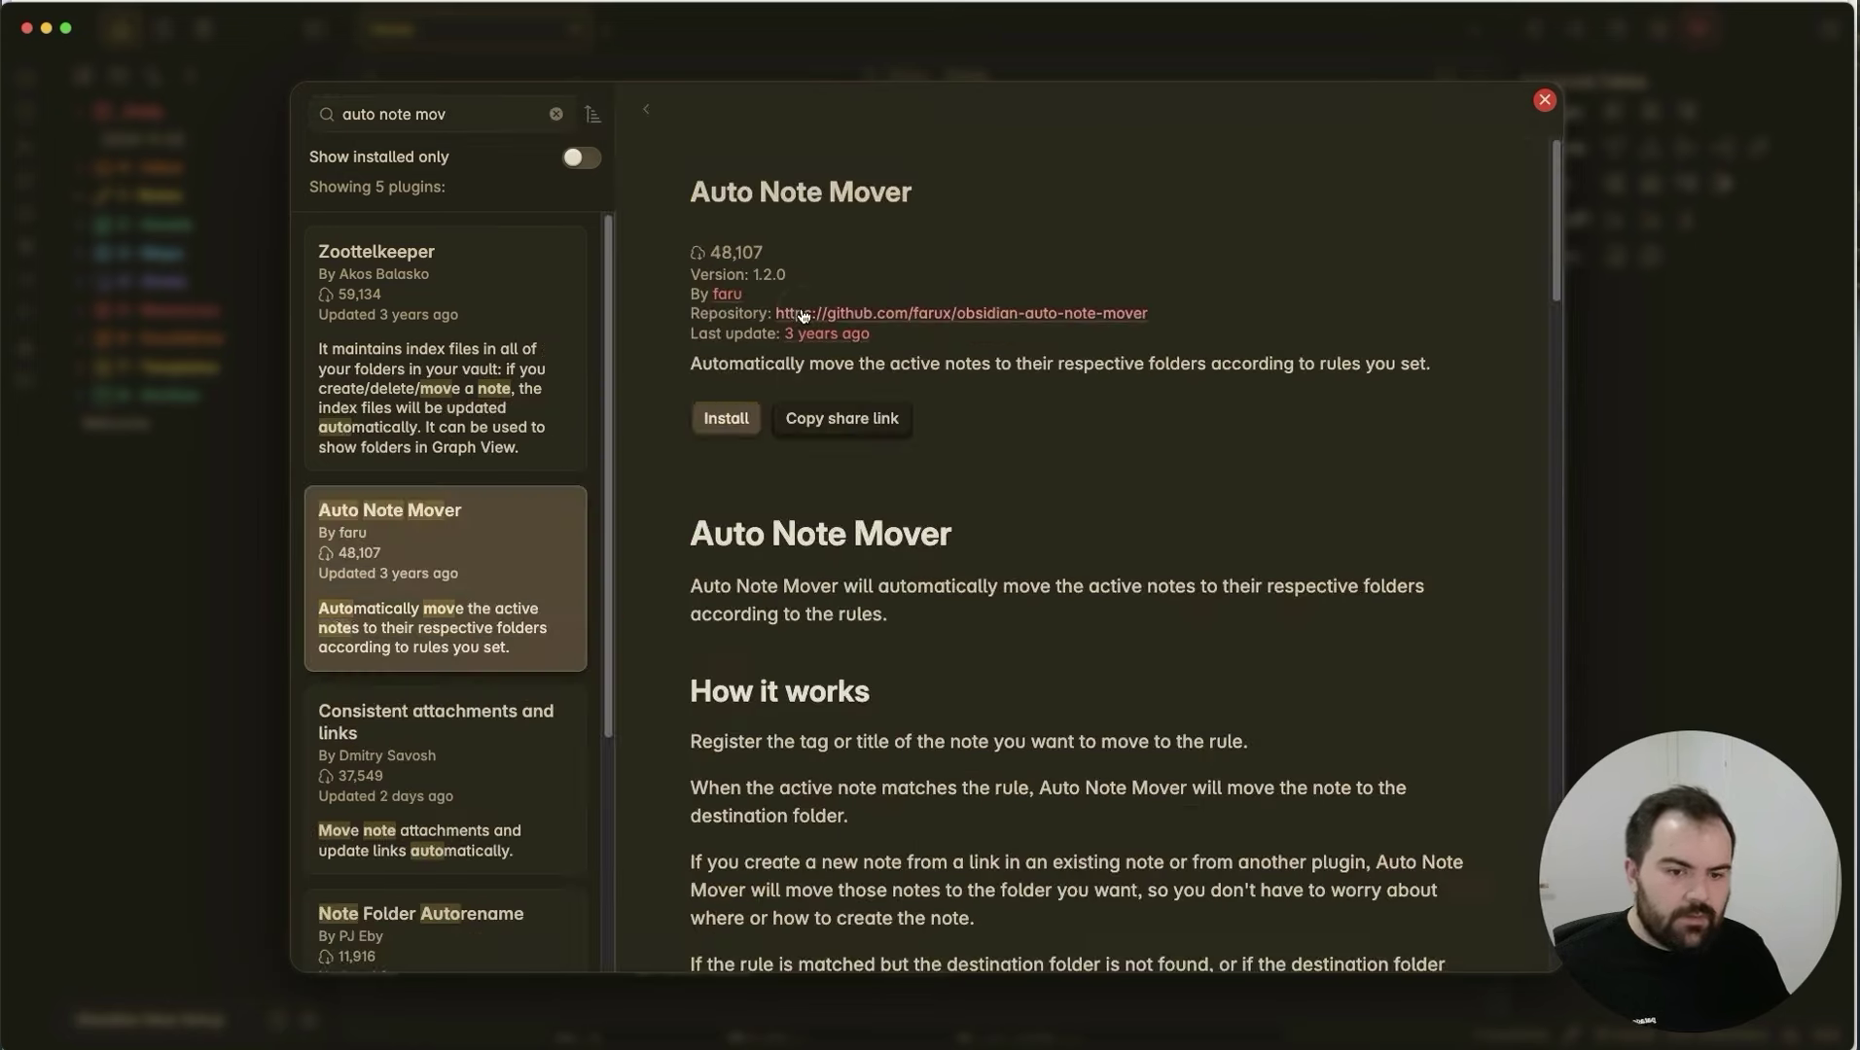
left_click(726, 418)
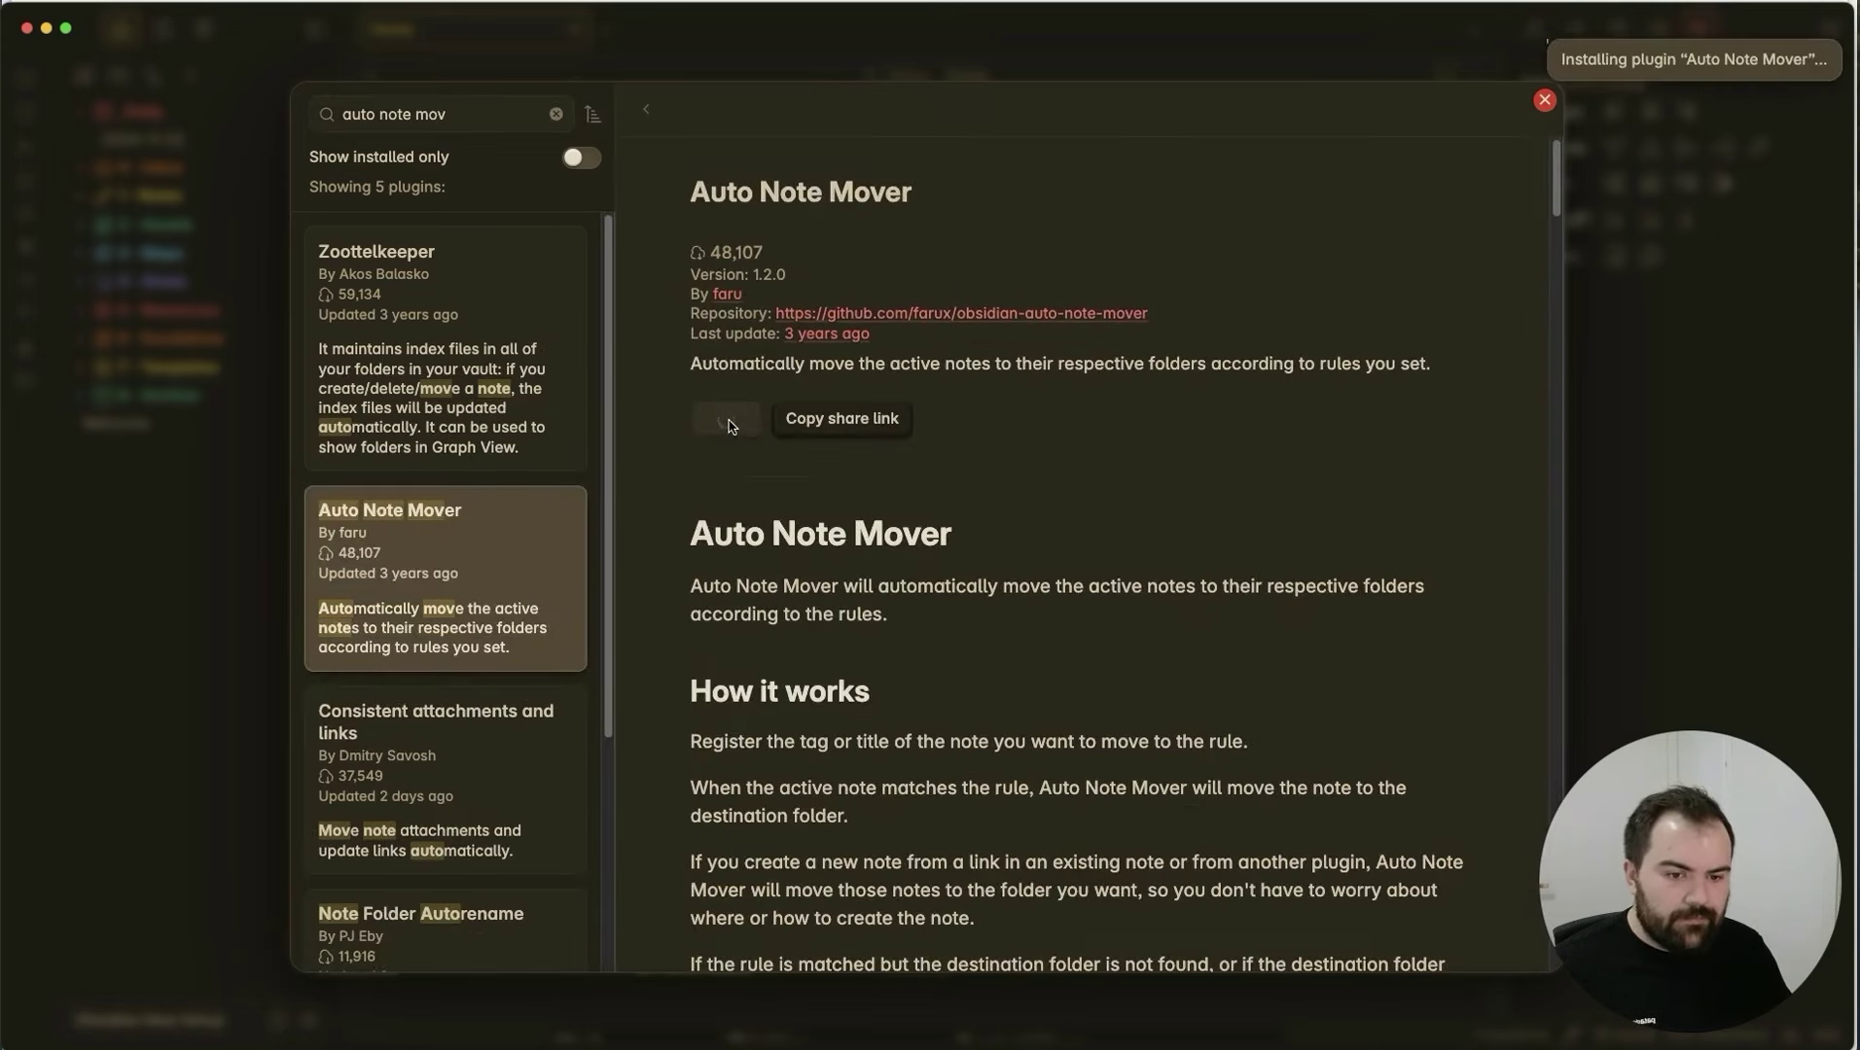
left_click(727, 418)
left_click(729, 418)
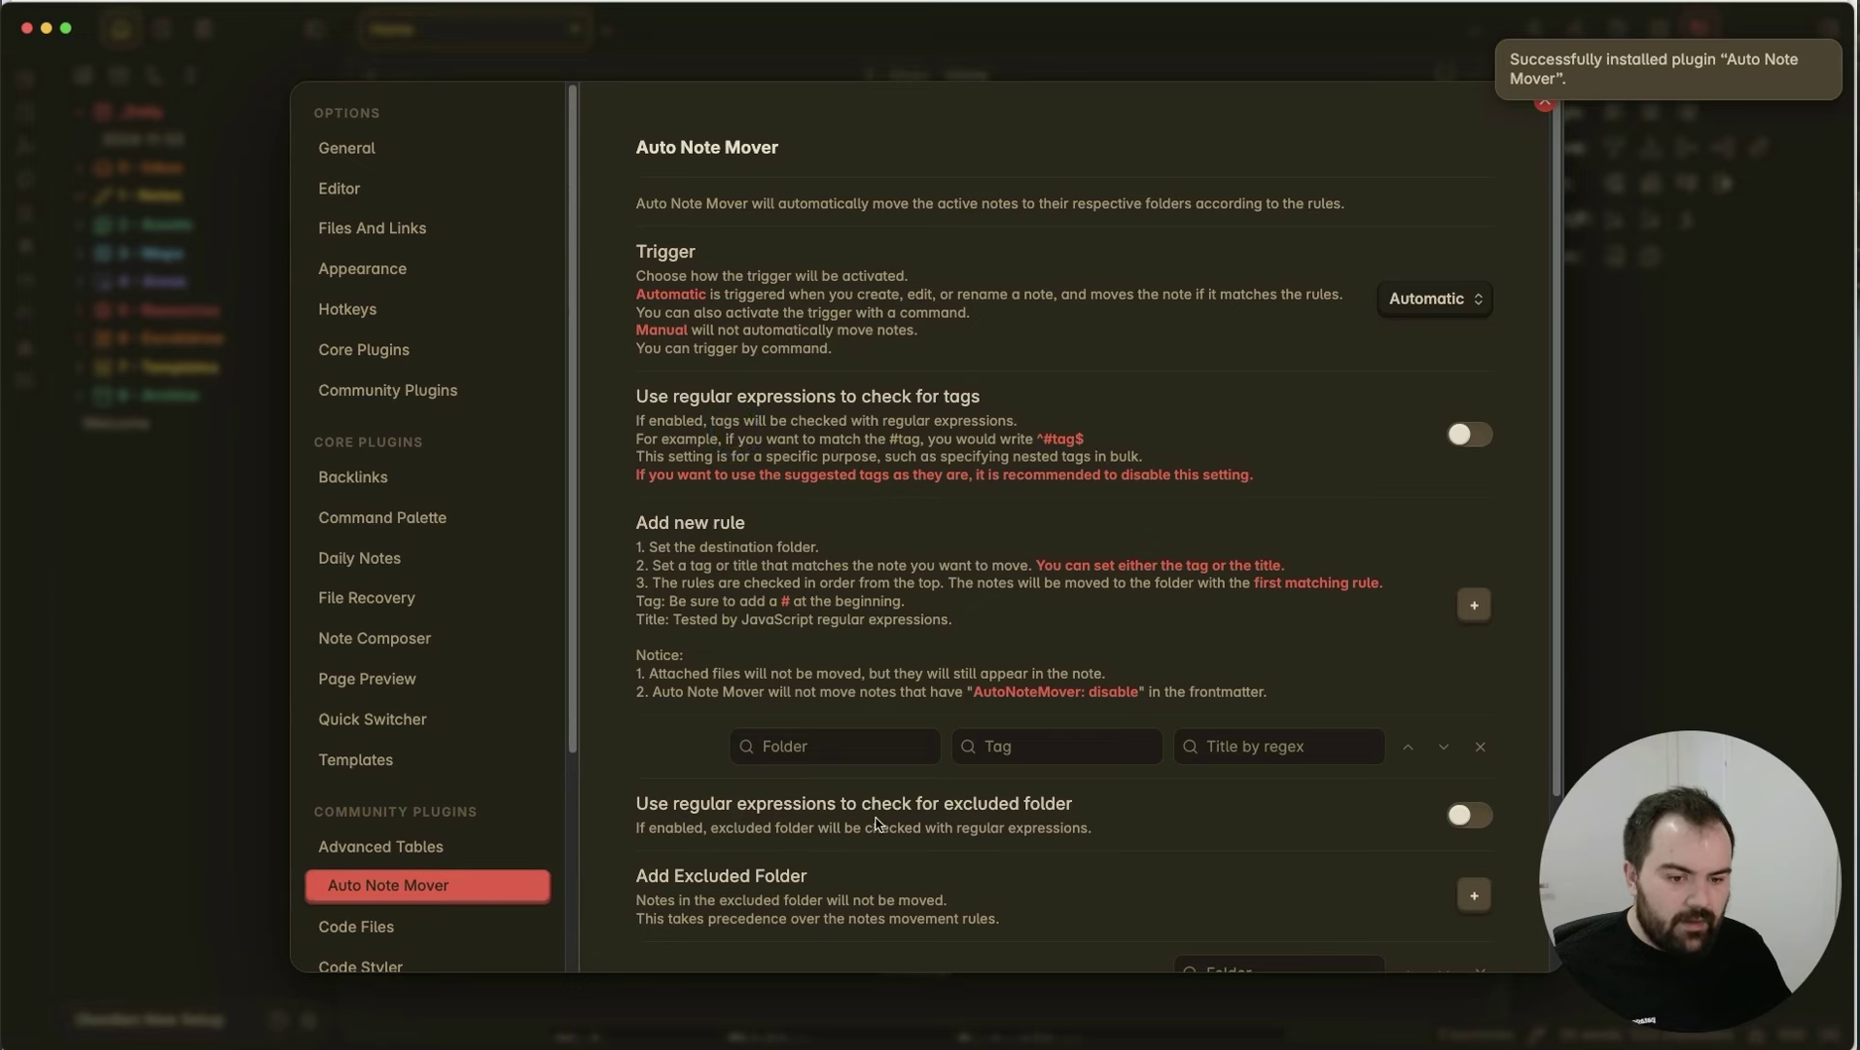
Set the Auto Note Mover rule's title pattern to Work and close the settings.
scroll(720, 330, "down", 4)
scroll(1157, 444, "up", 4)
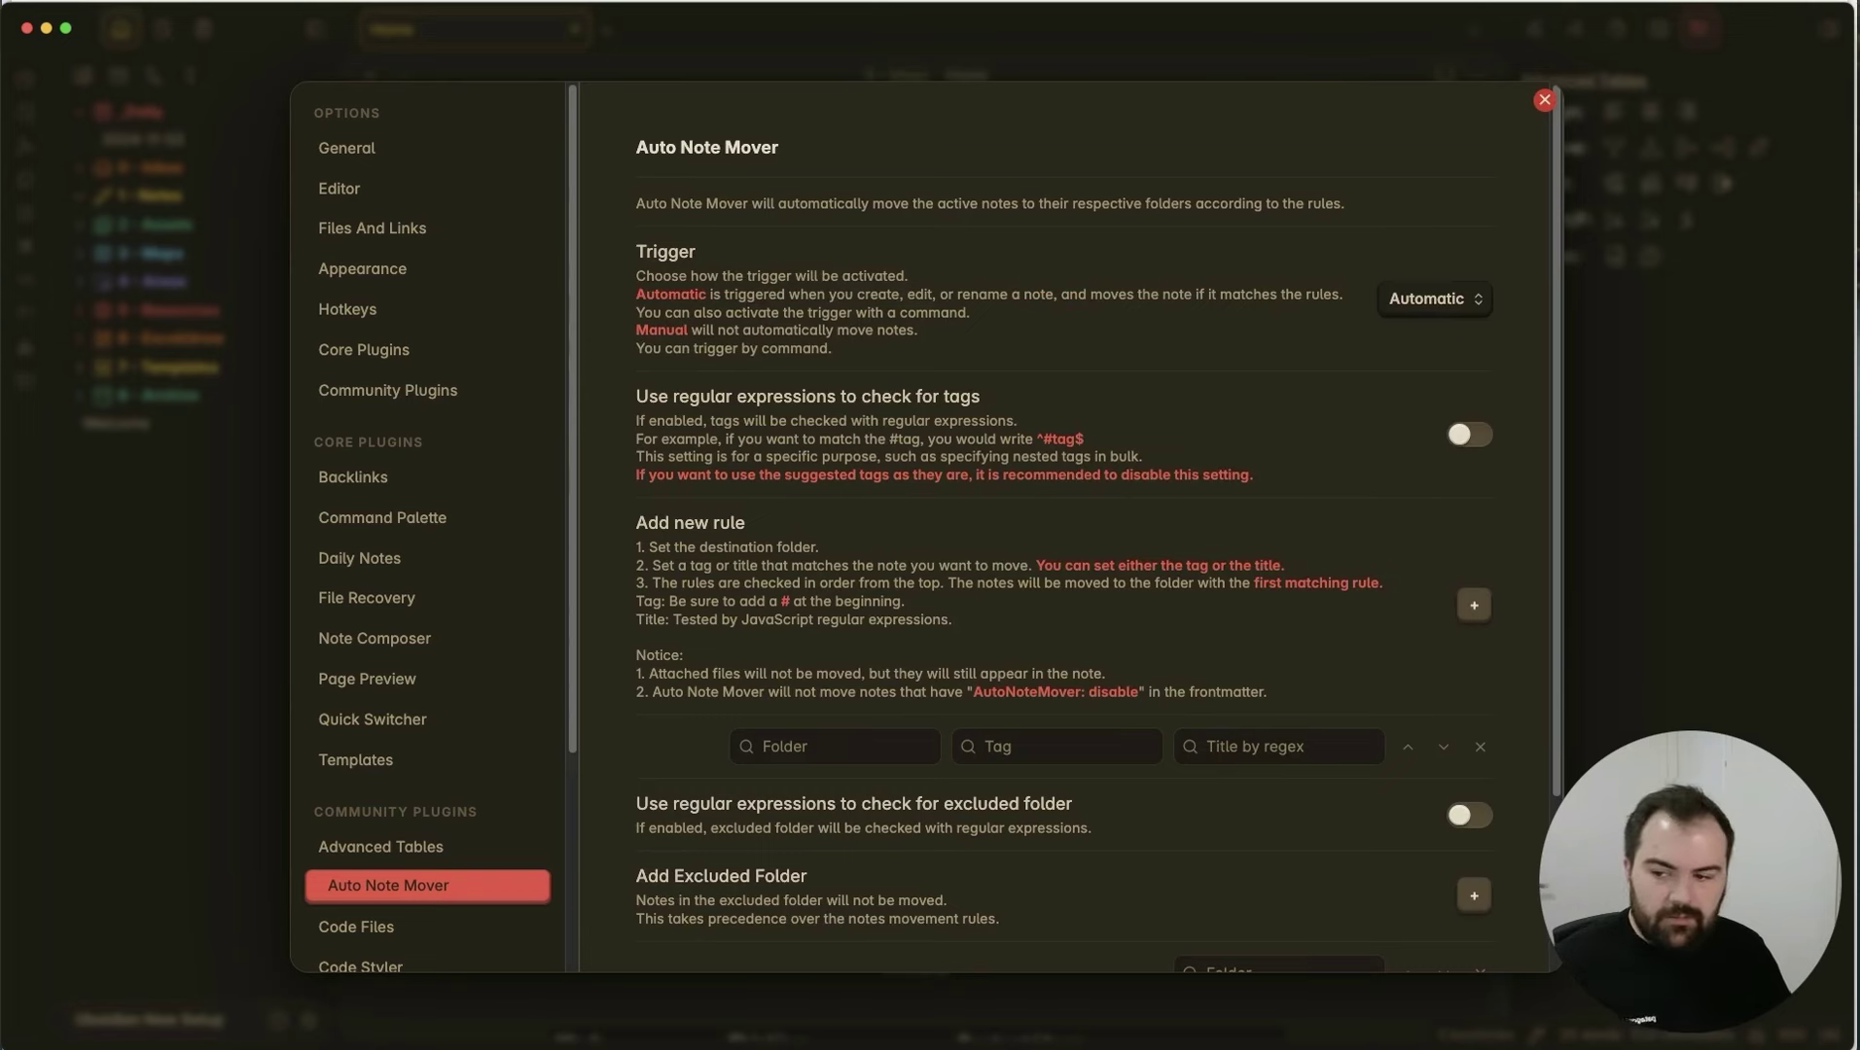
left_click(1233, 744)
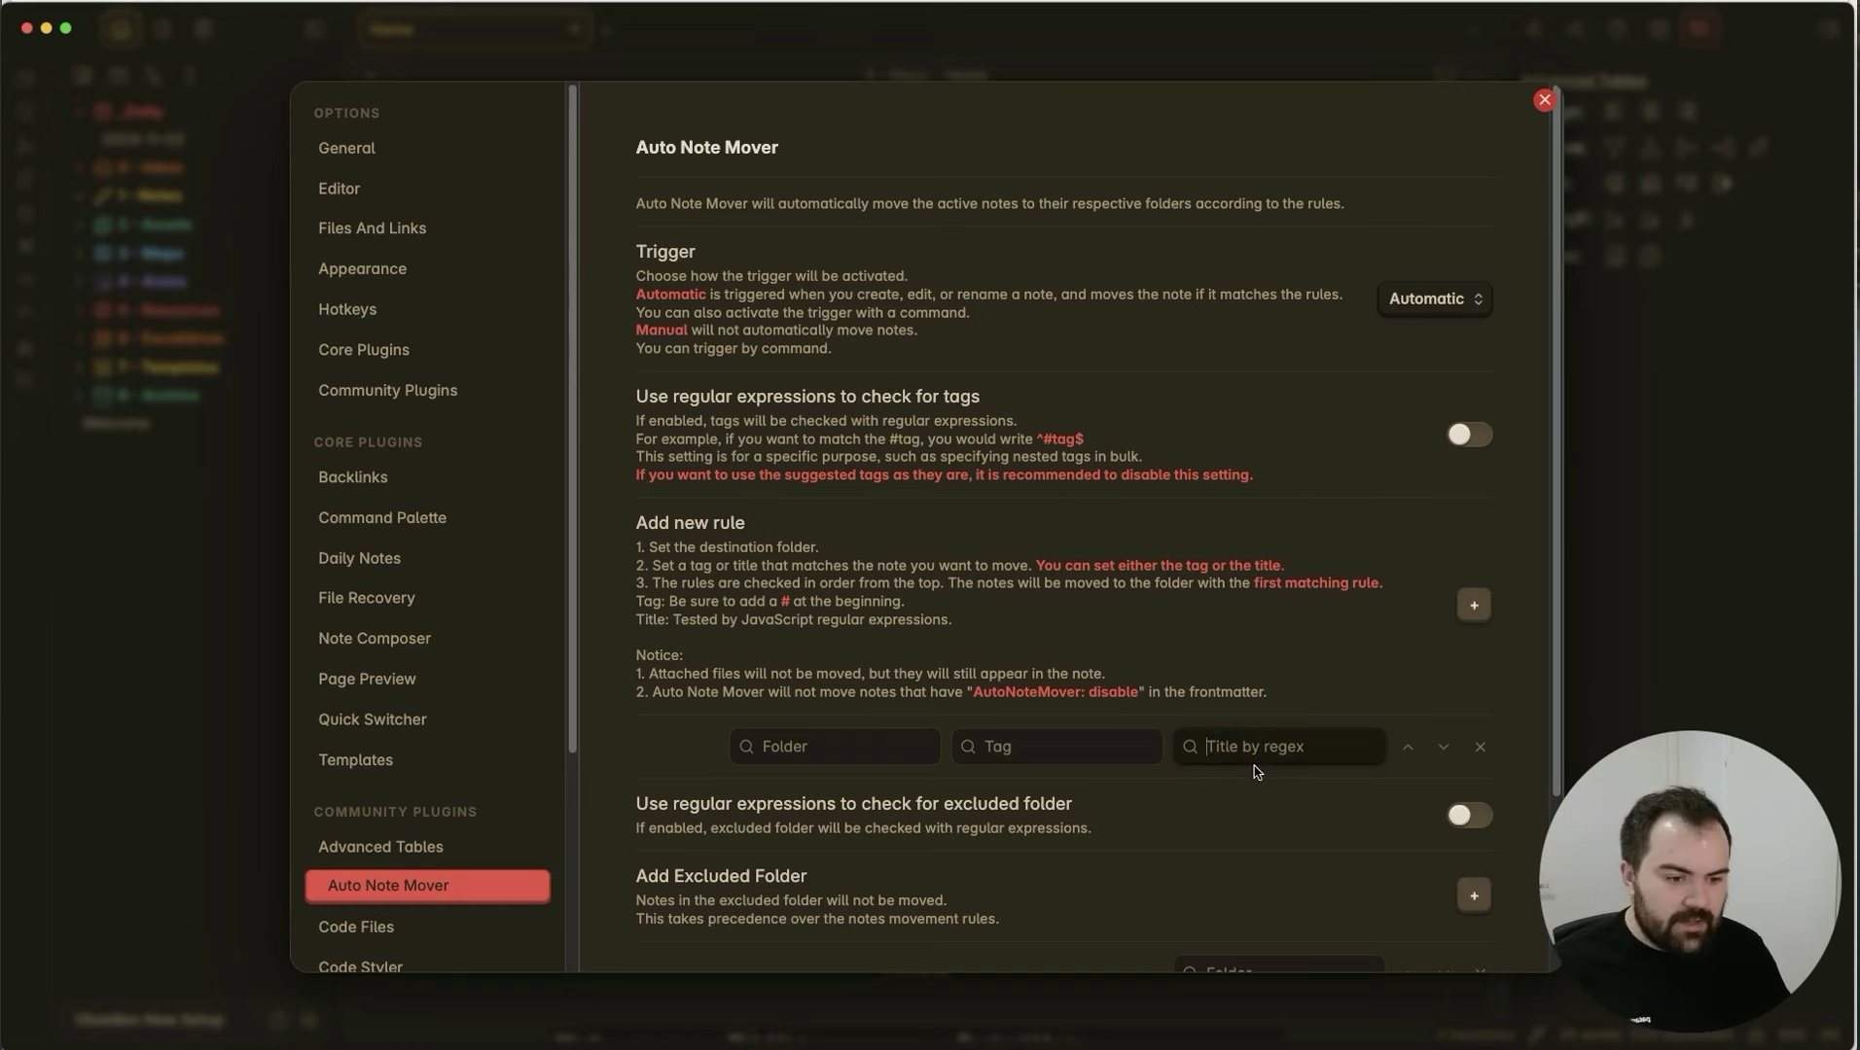
type("Work")
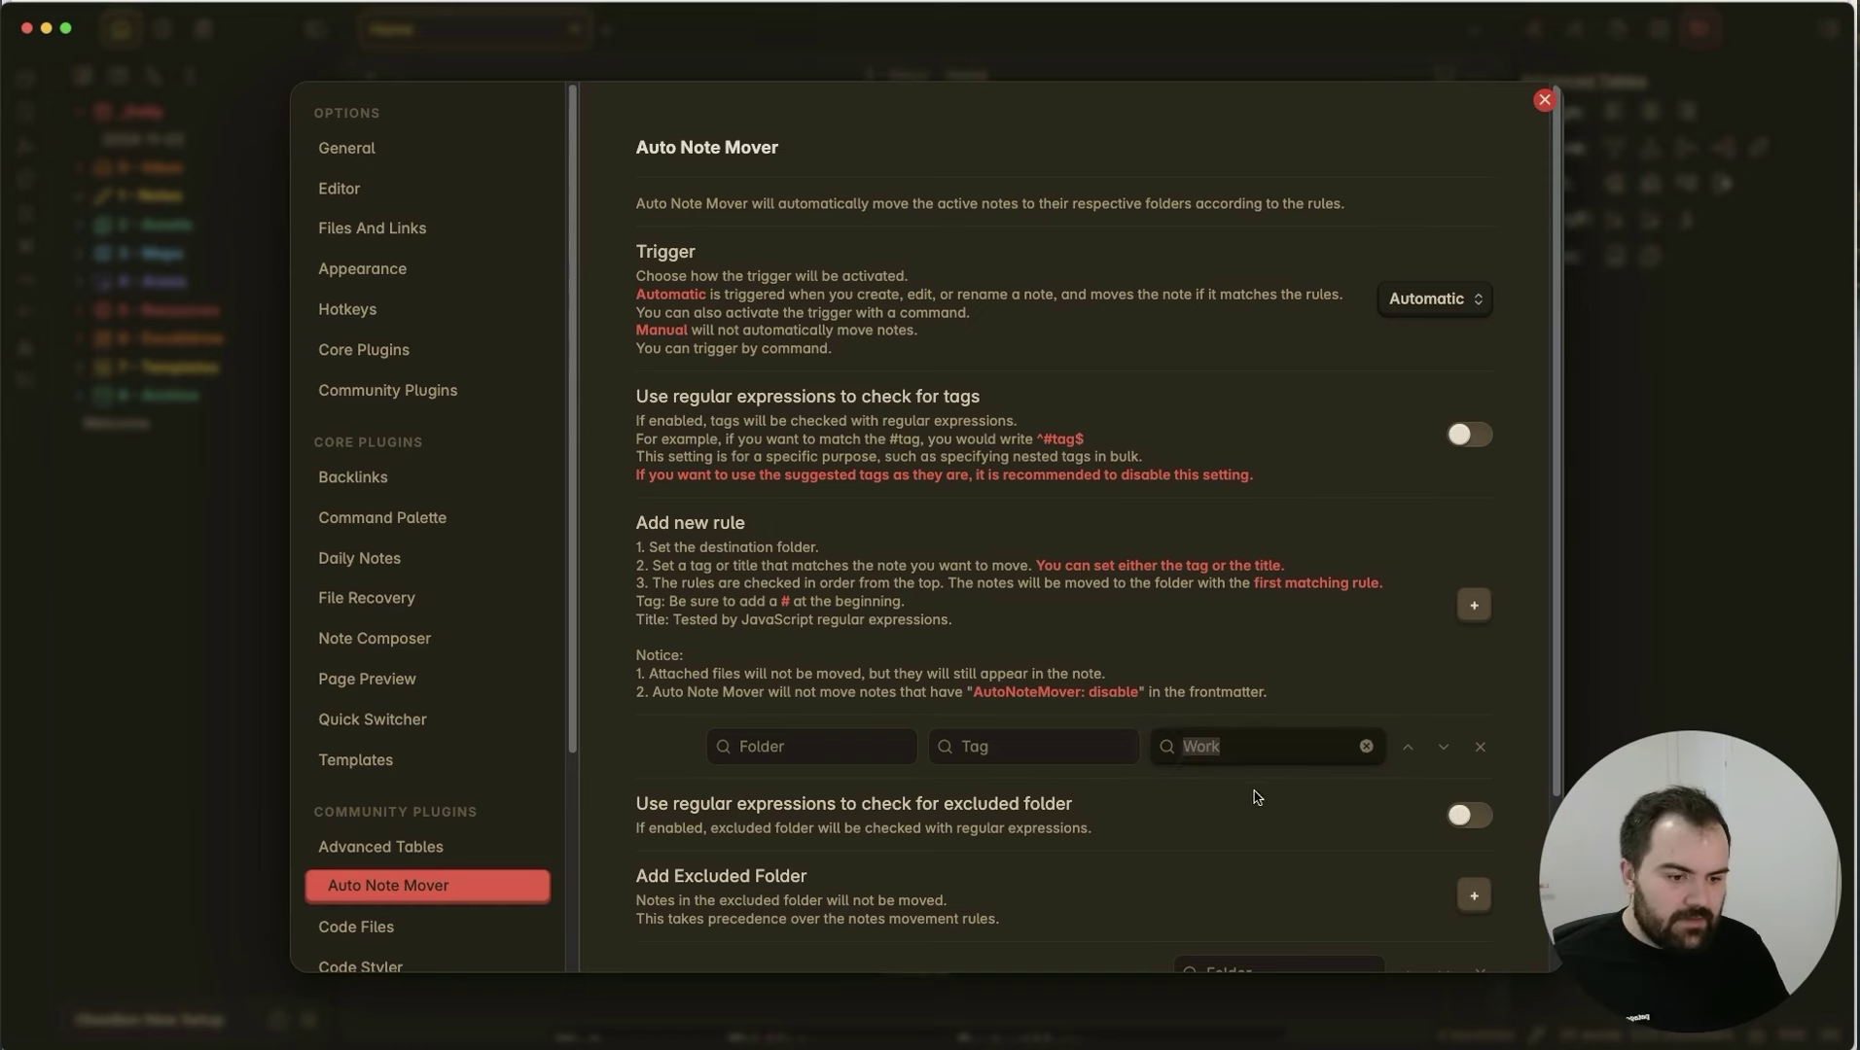
left_click(751, 746)
left_click(269, 680)
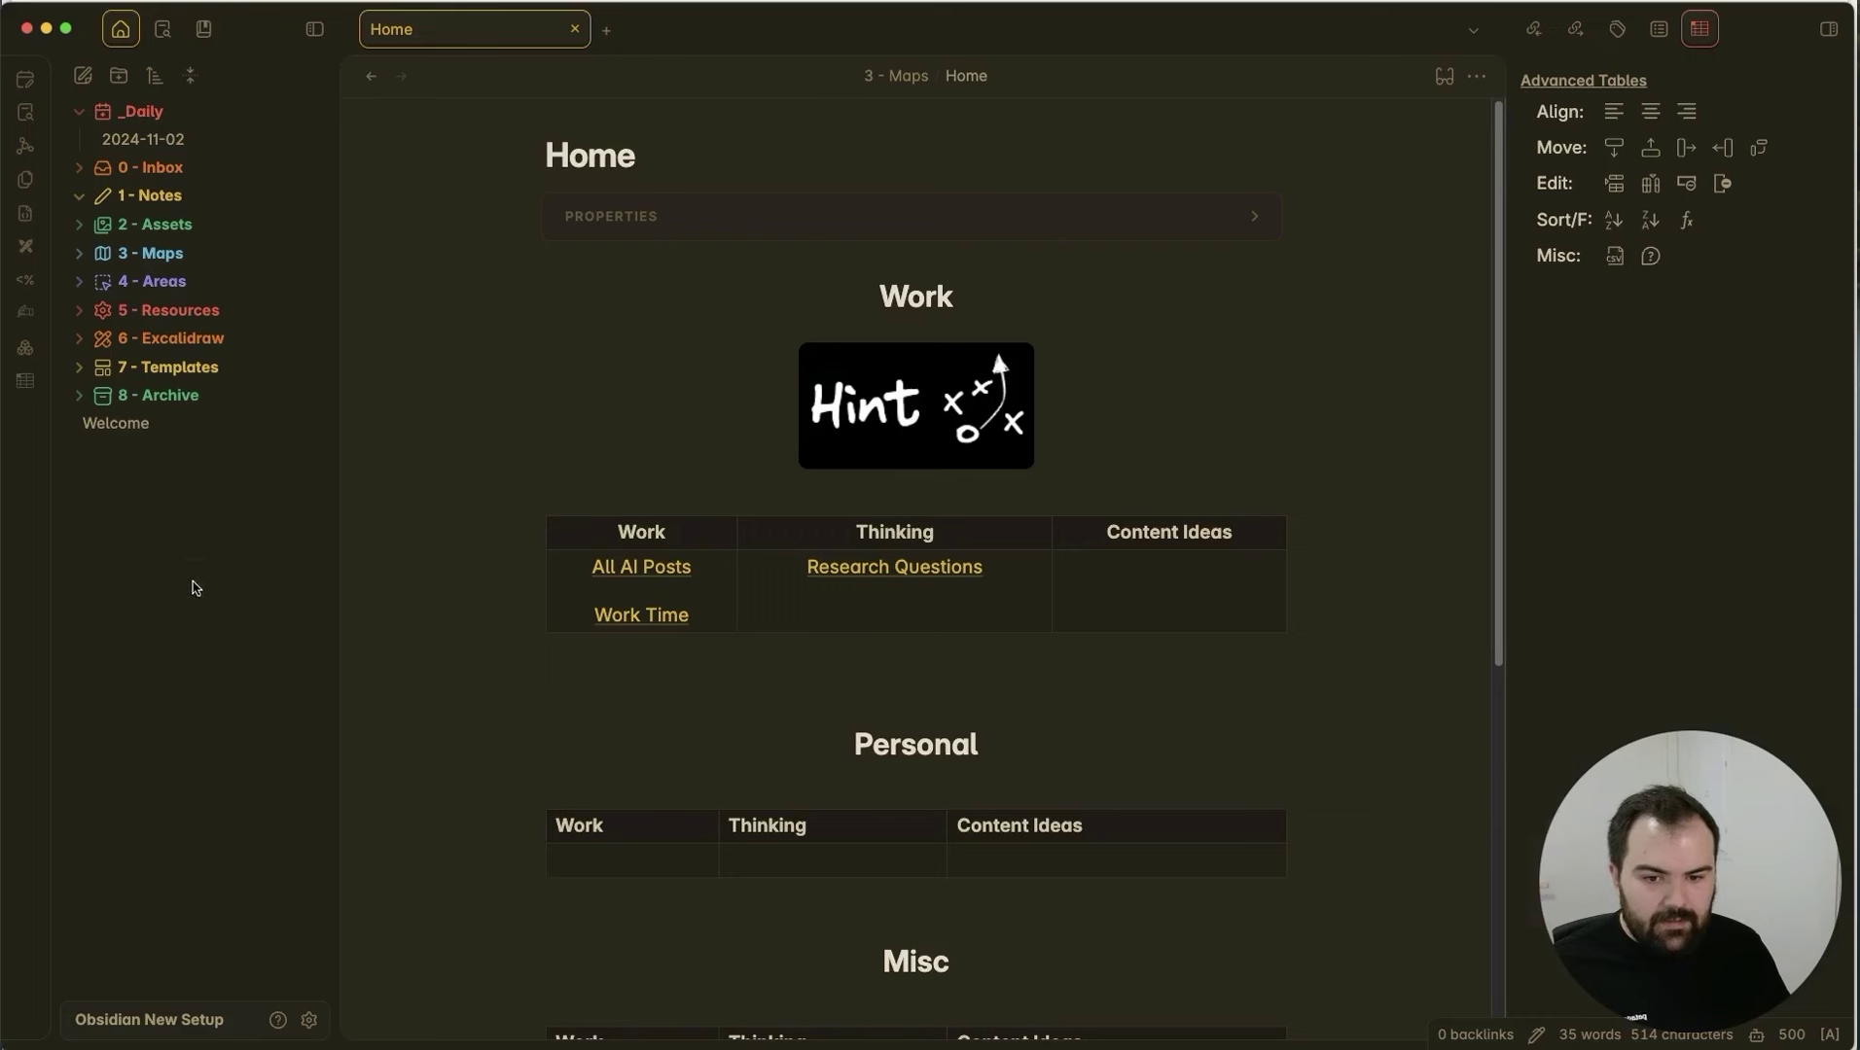
Create a new folder named Work inside the 4 - Areas folder.
left_click(148, 283)
right_click(161, 281)
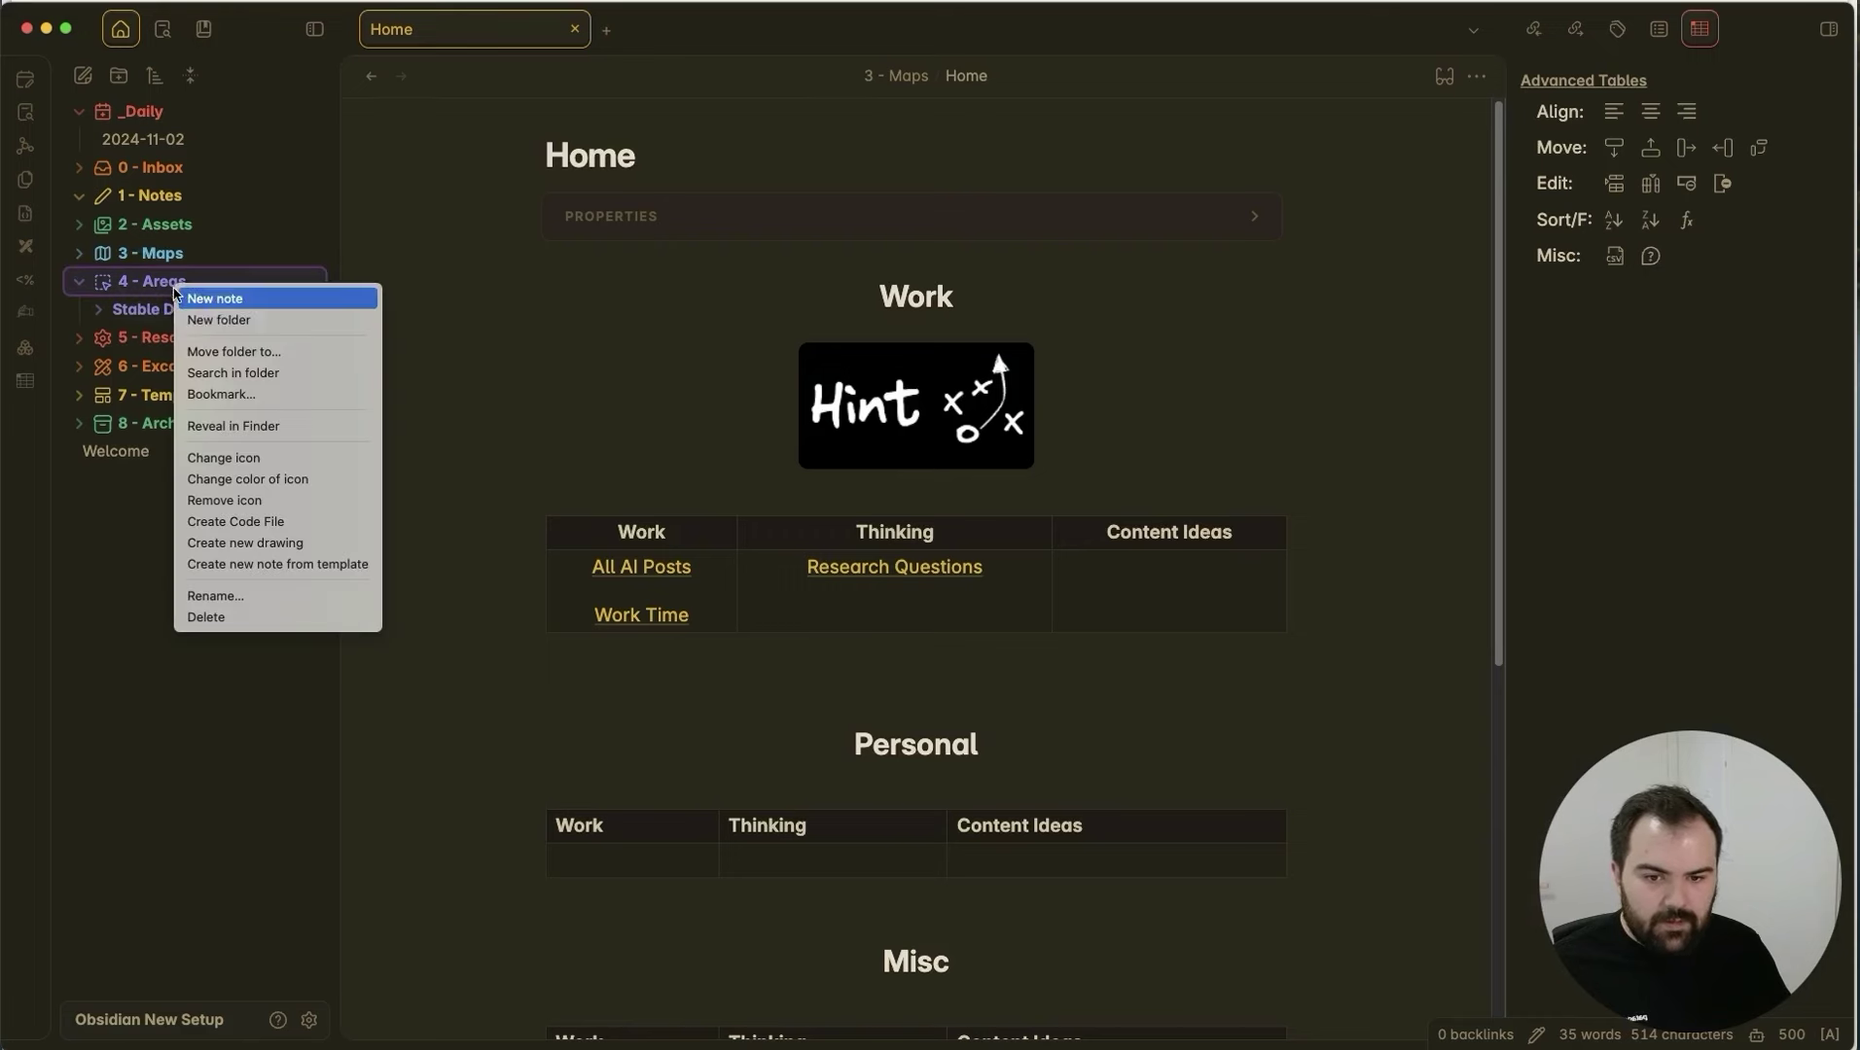
left_click(236, 321)
type("Wo")
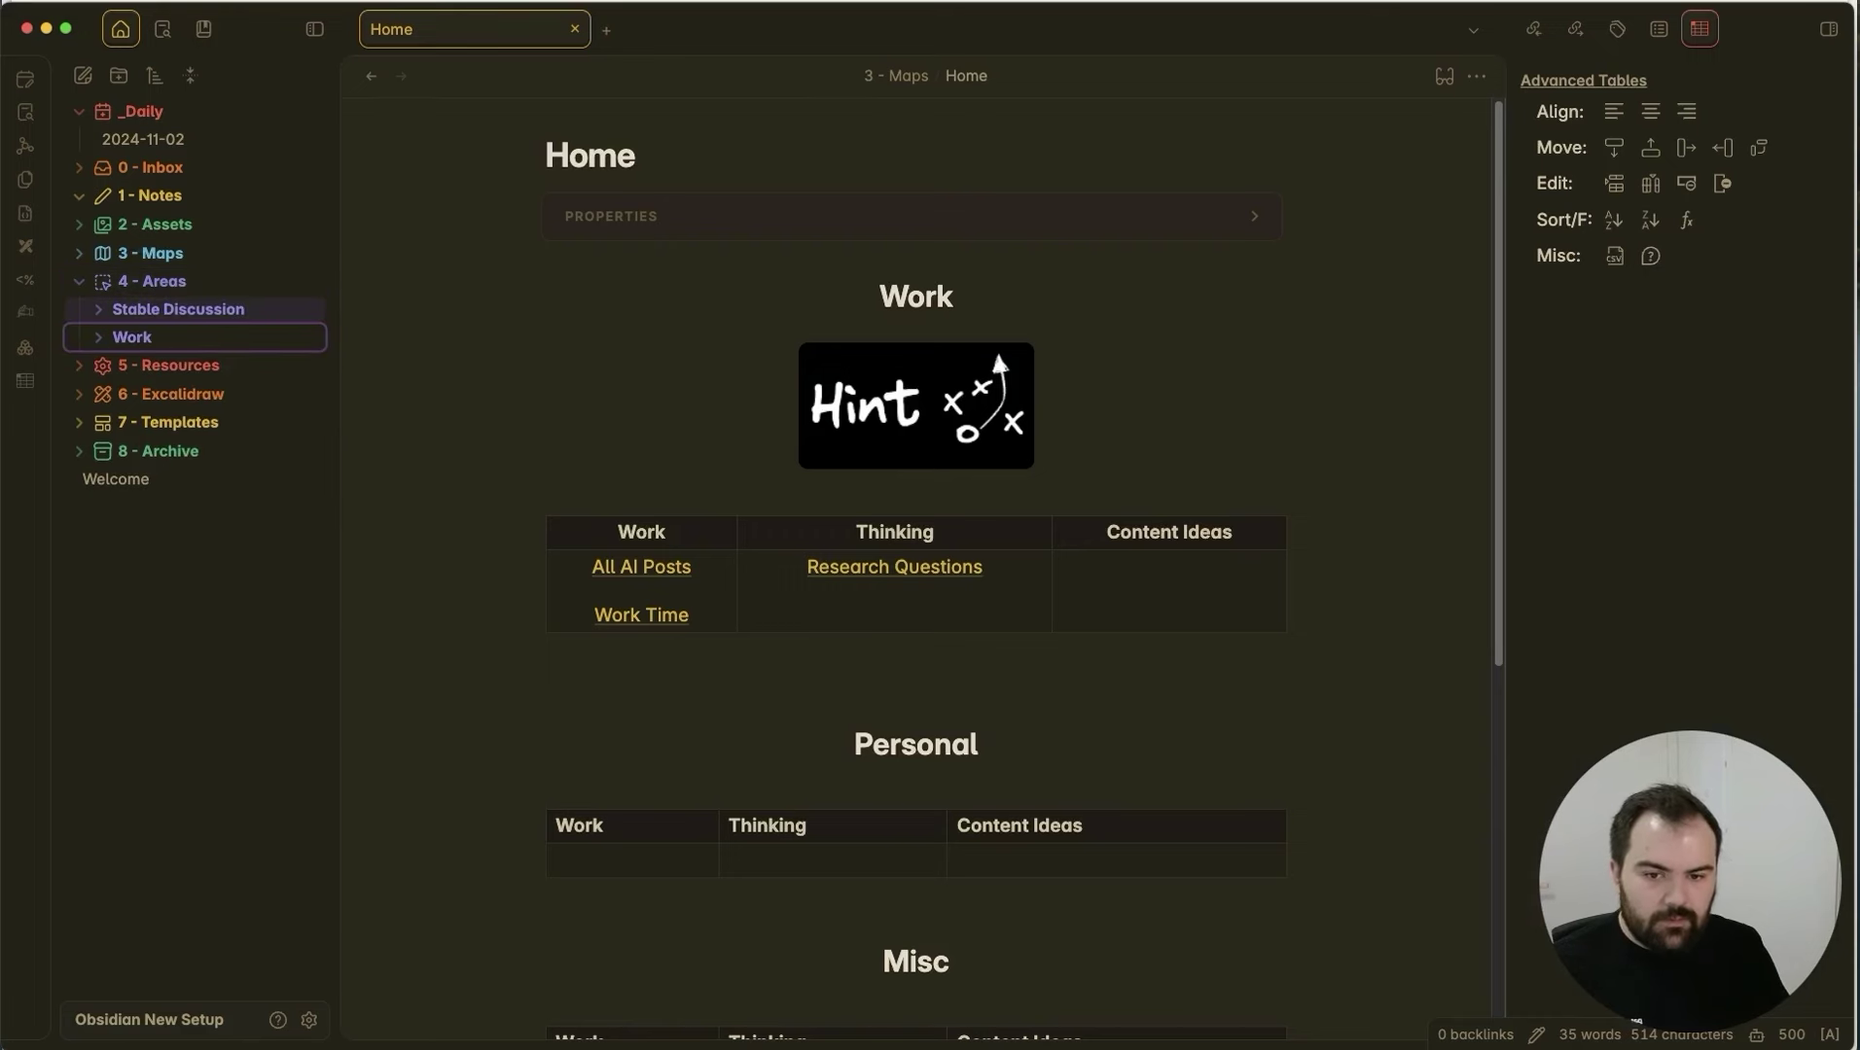
type("rk")
Set 4 - Areas/Work as the destination folder of the Auto Note Mover rule for Work titles, and close the settings.
left_click(308, 1019)
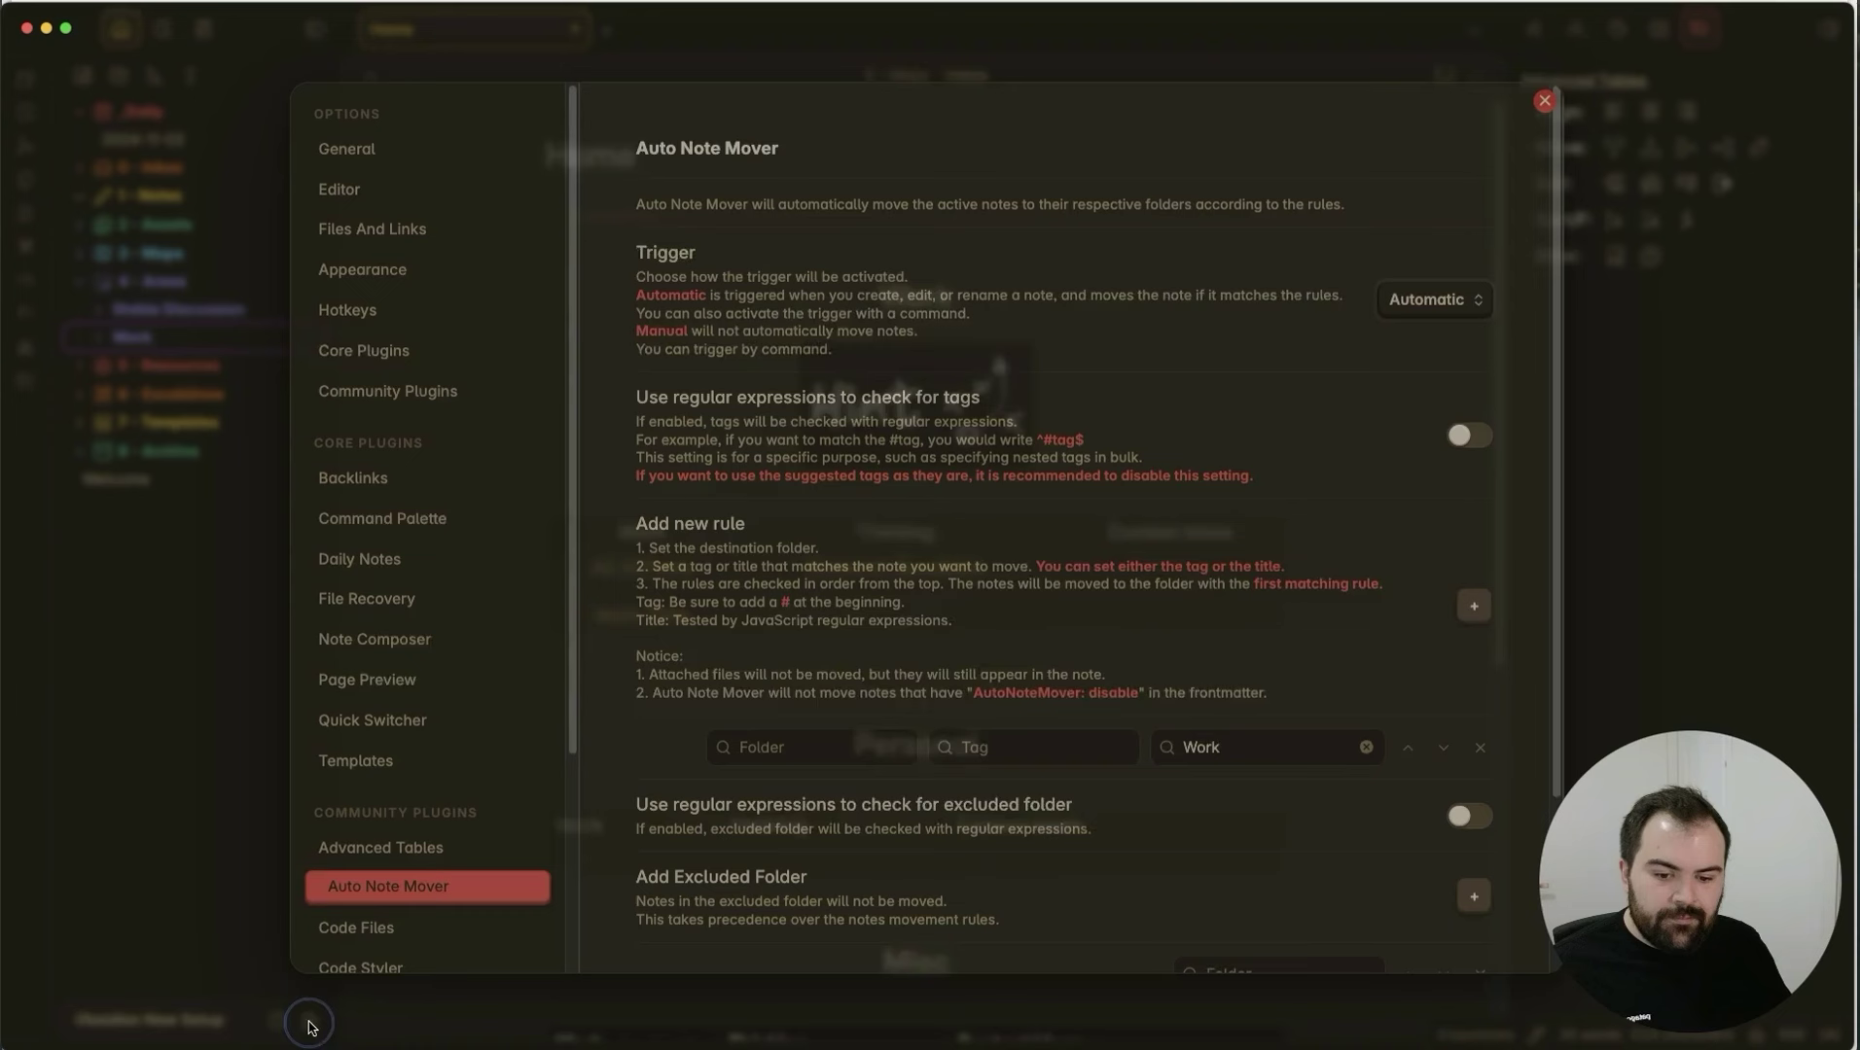
left_click(806, 747)
type("W")
key("Return")
left_click(1237, 757)
double_click(1199, 746)
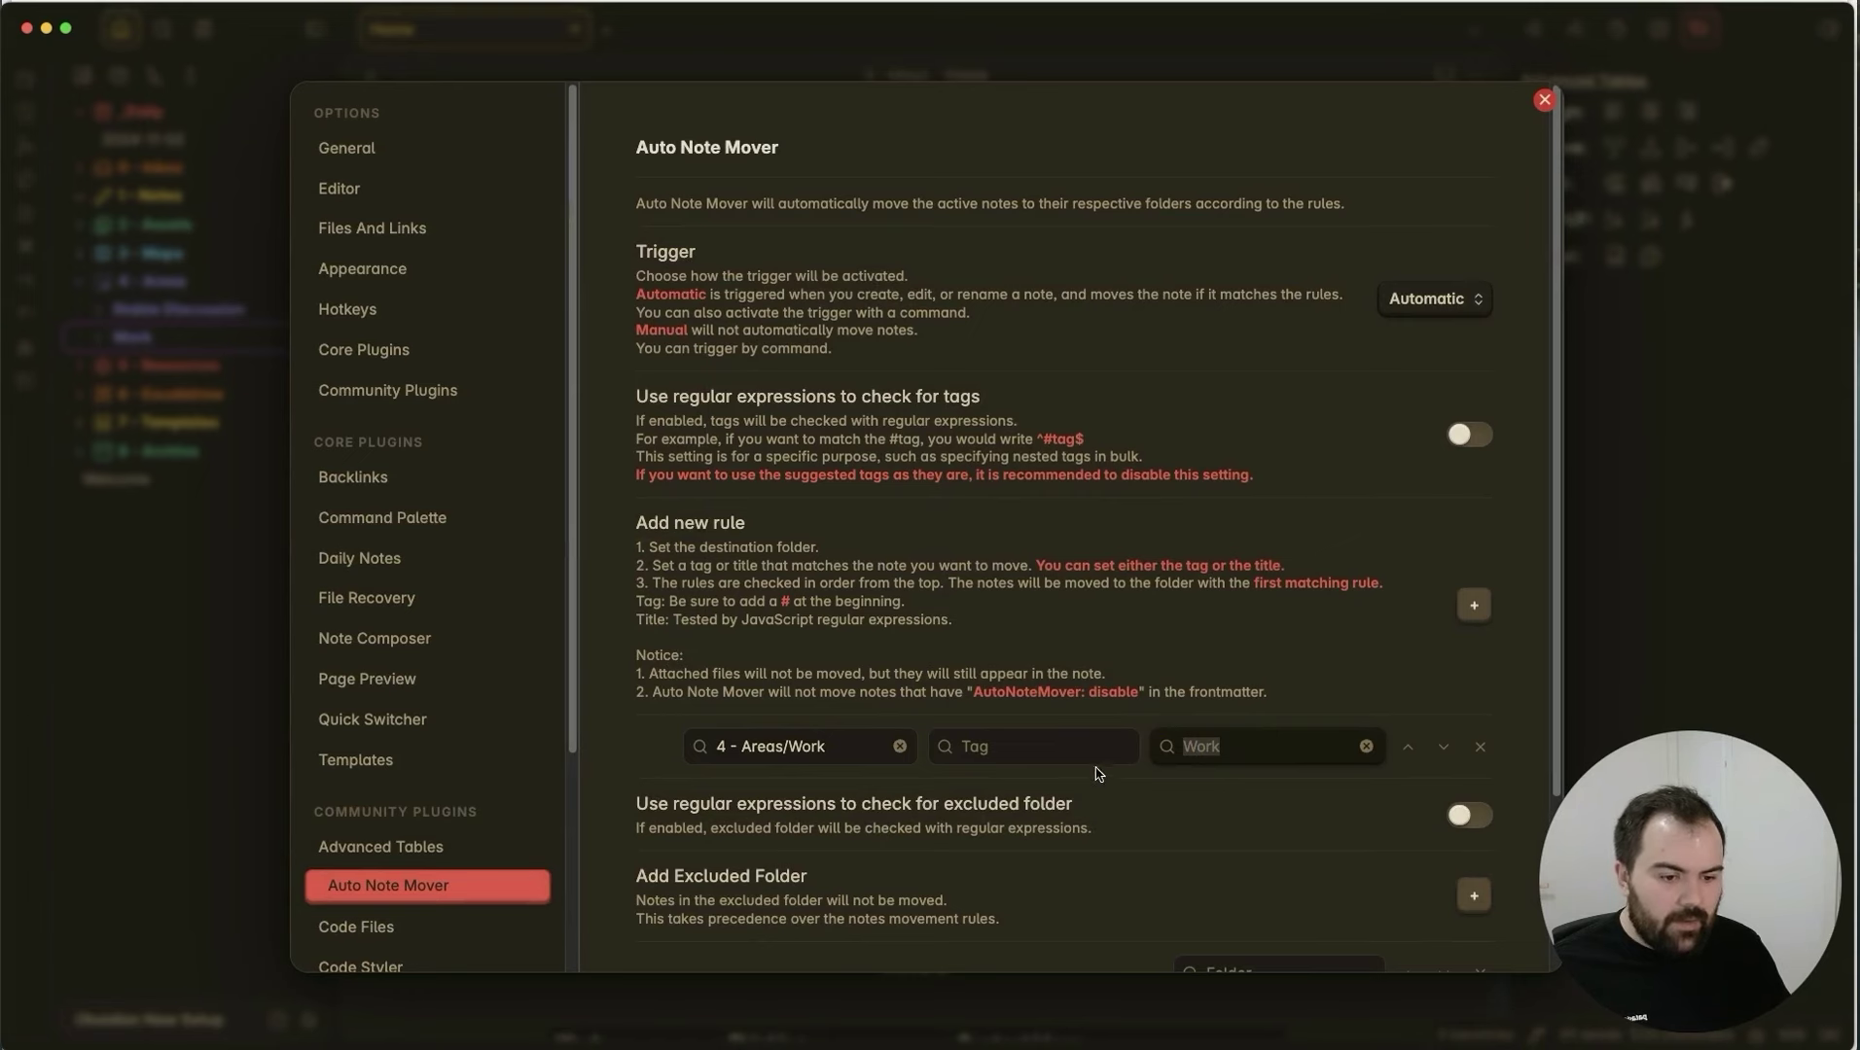
left_click(670, 745)
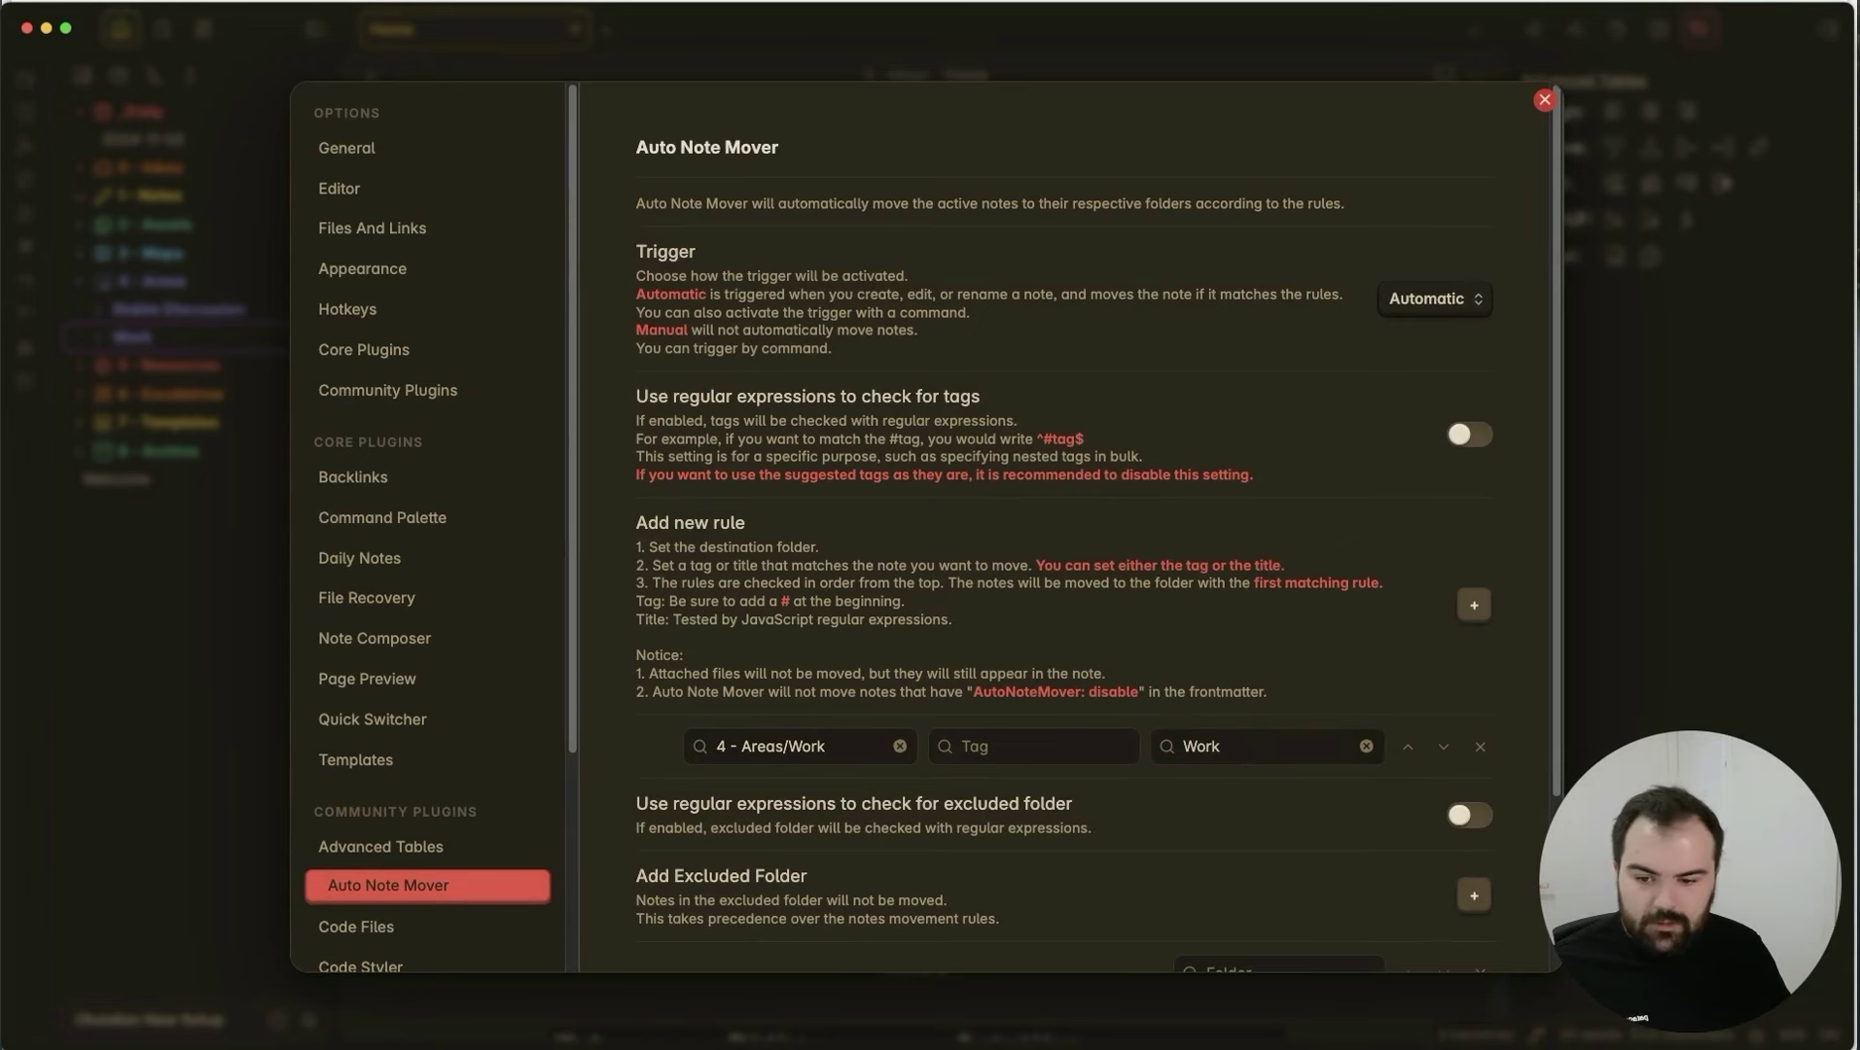
scroll(1091, 848, "down", 5)
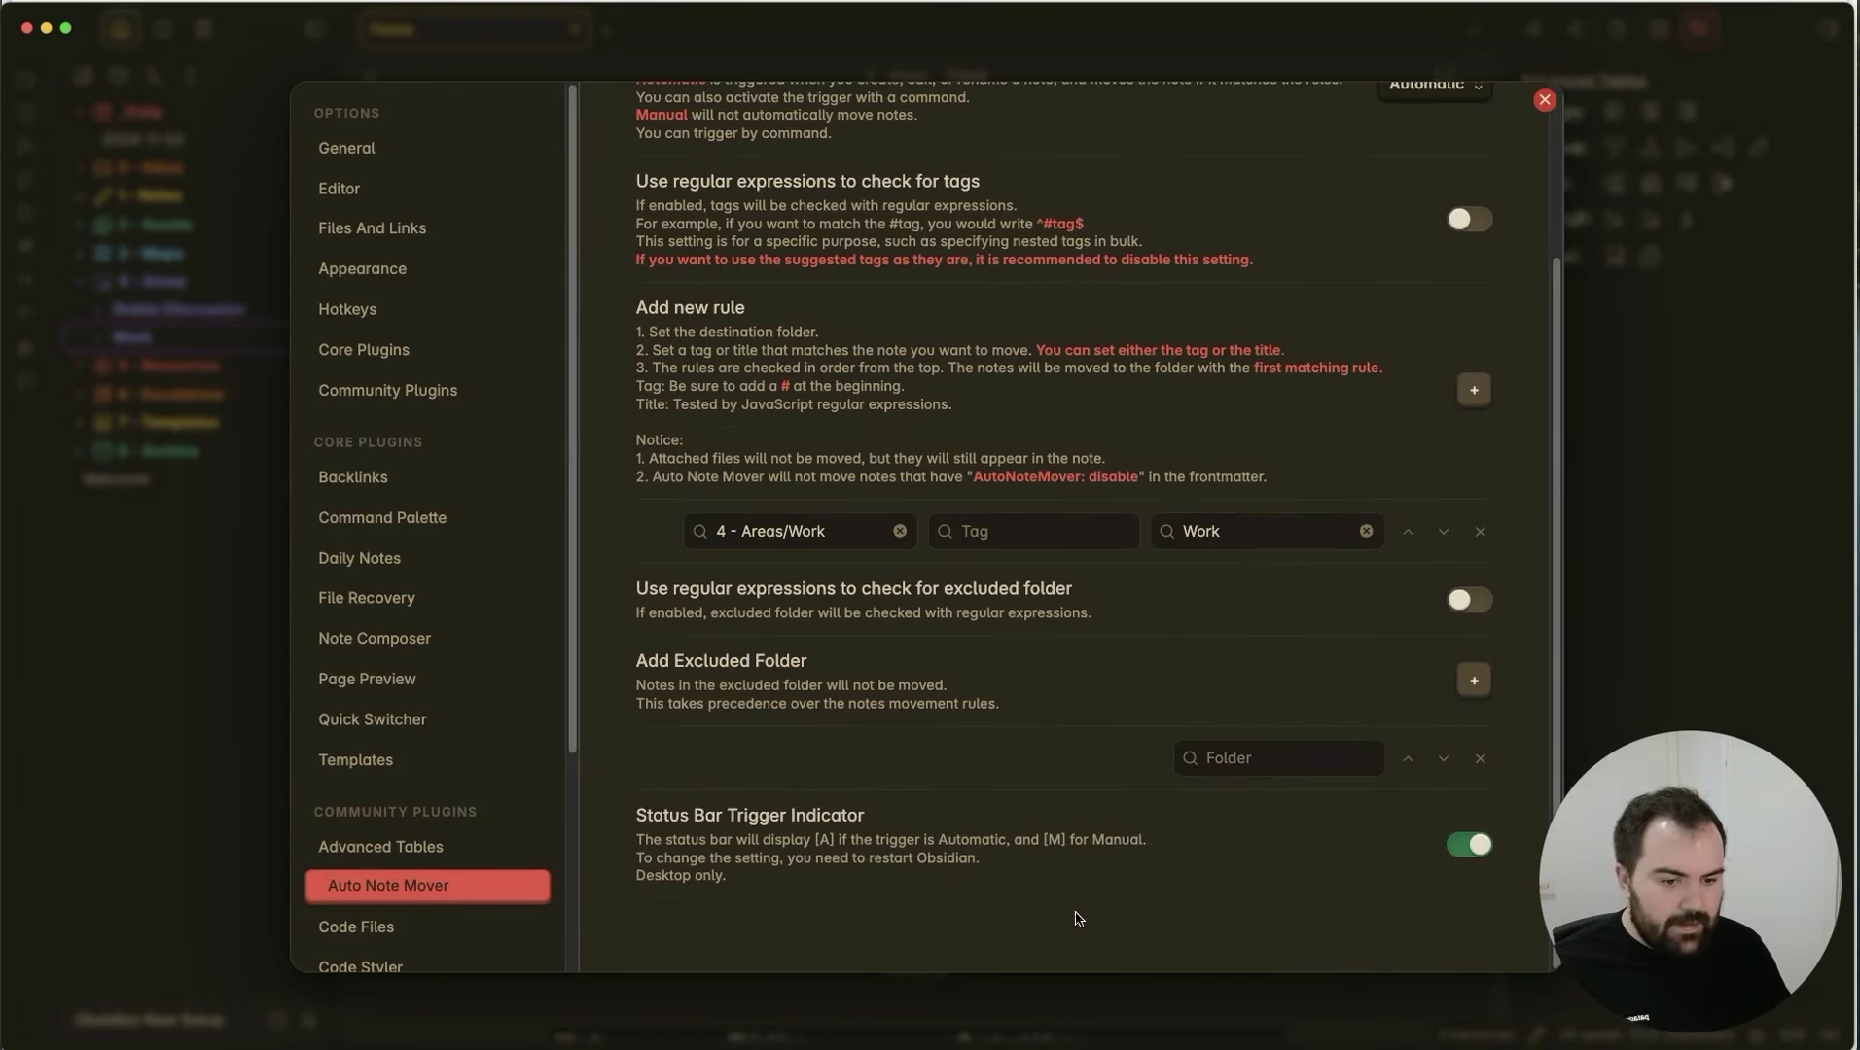
key("Escape")
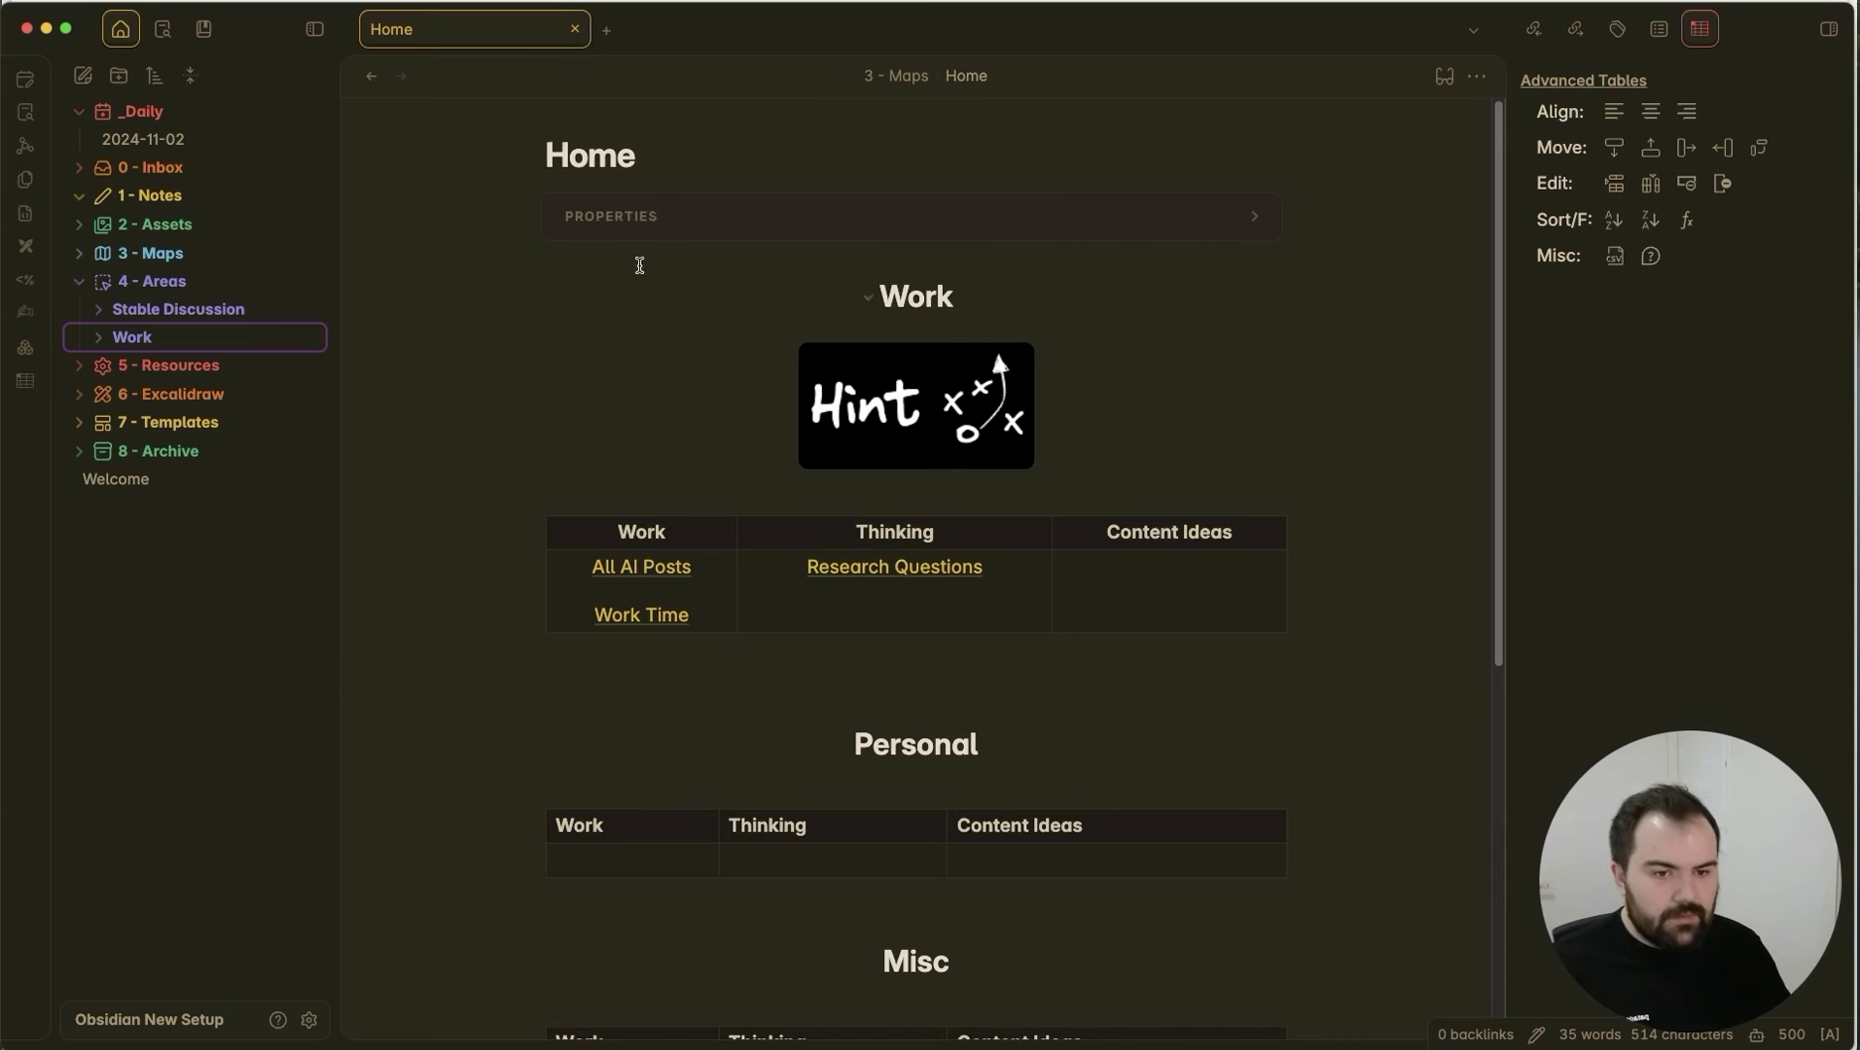
Rename the 2024-11-02 daily note to 2024-11-02 Work so that Auto Note Mover applies the rule.
left_click(167, 146)
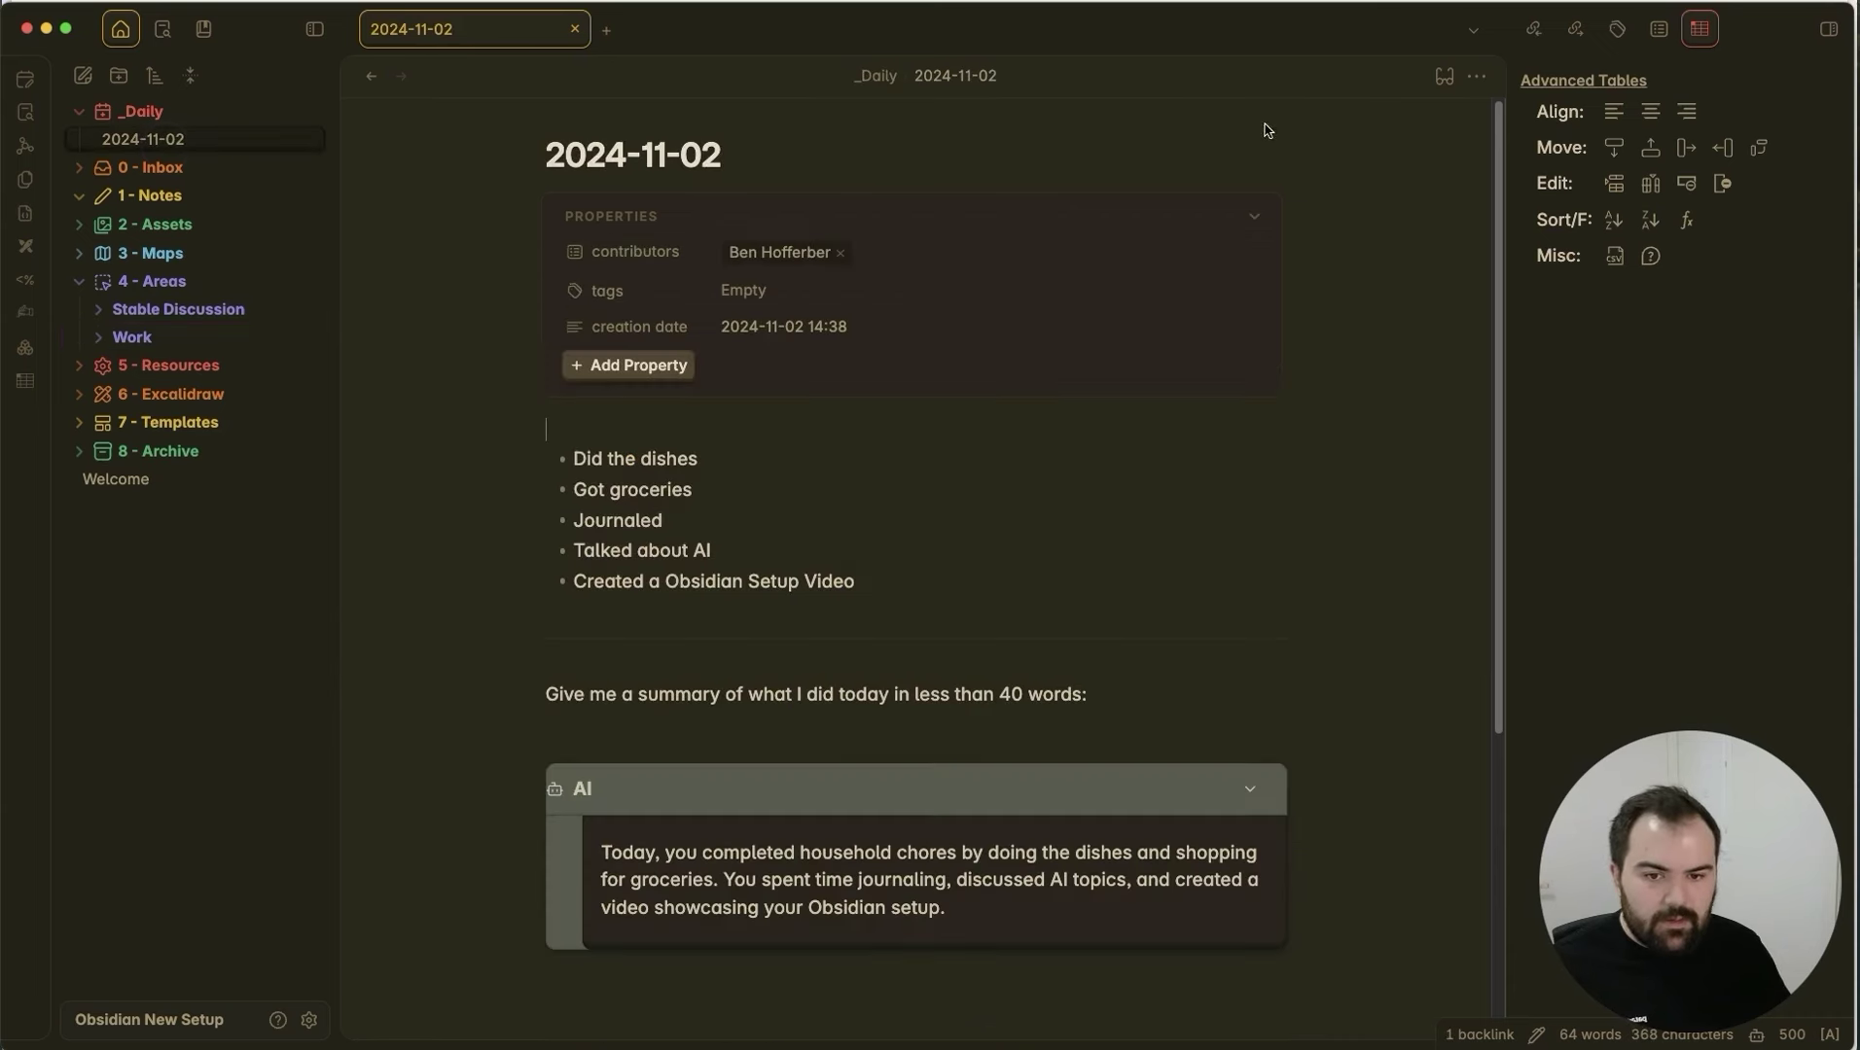
left_click(998, 143)
type("Work")
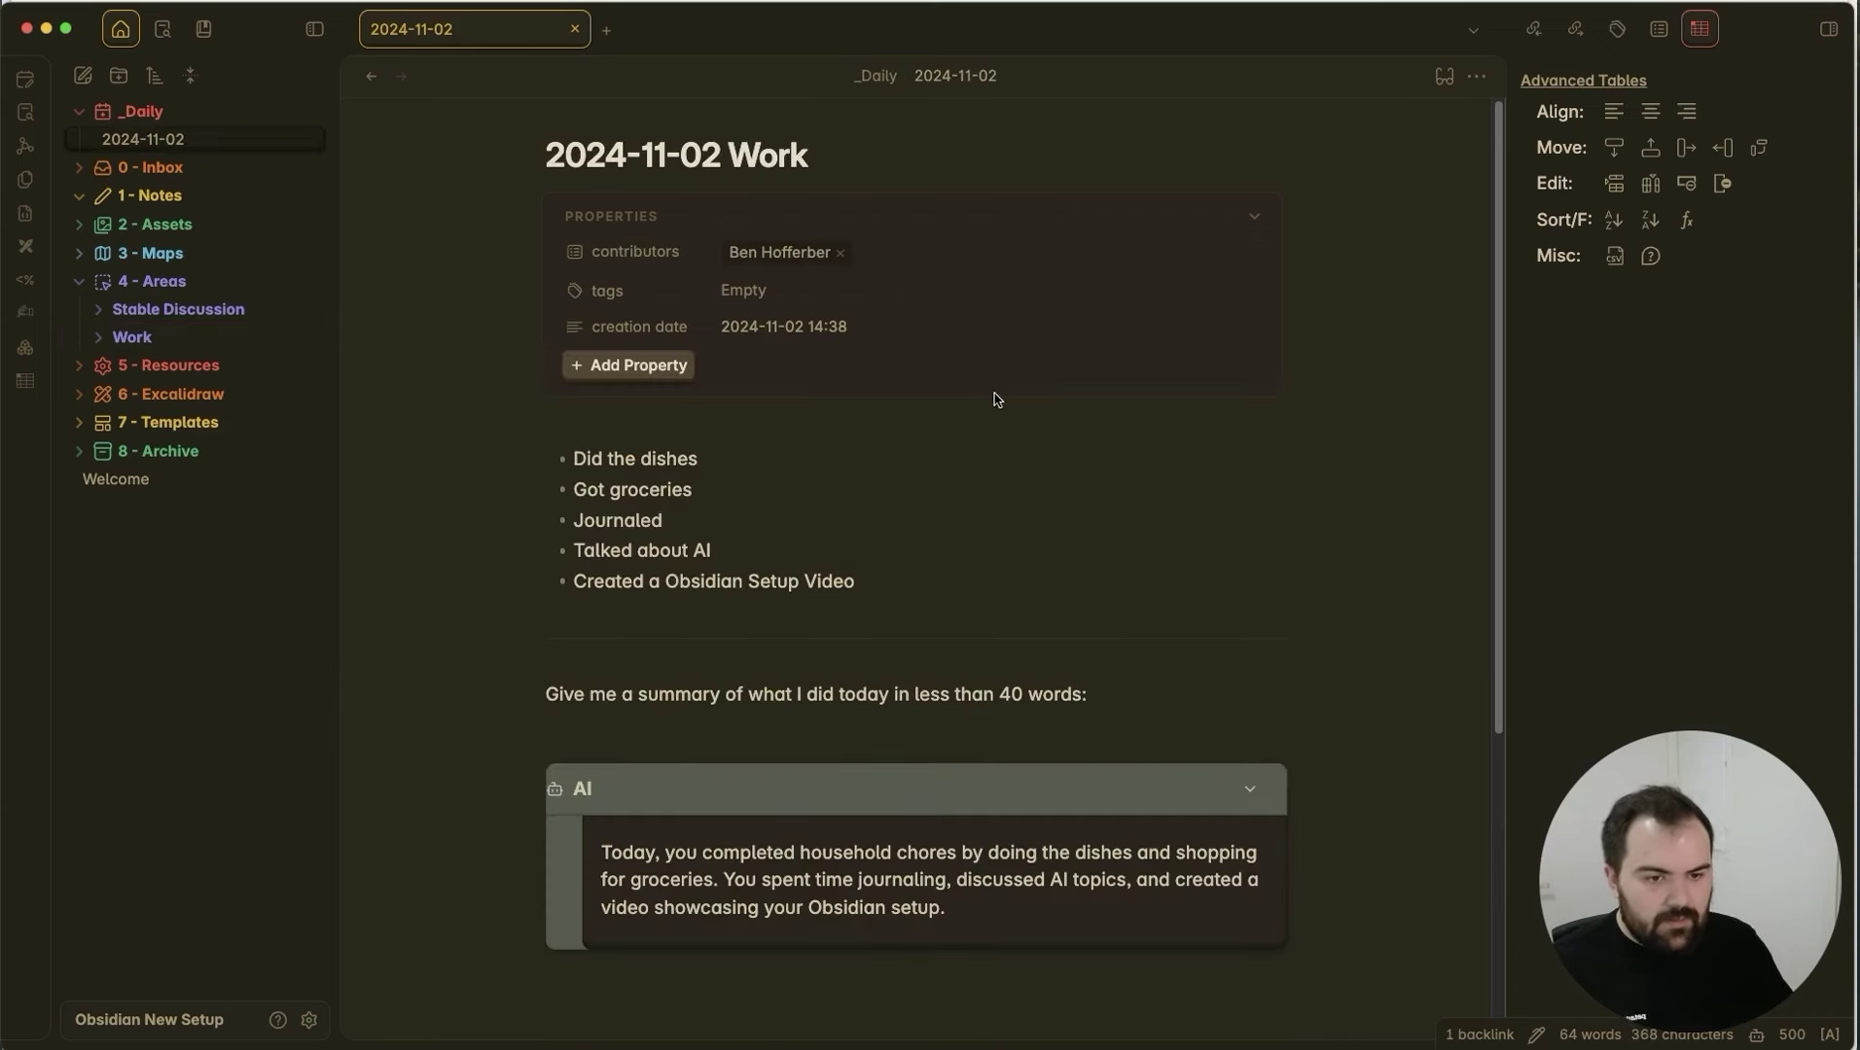
key("Return")
left_click(953, 614)
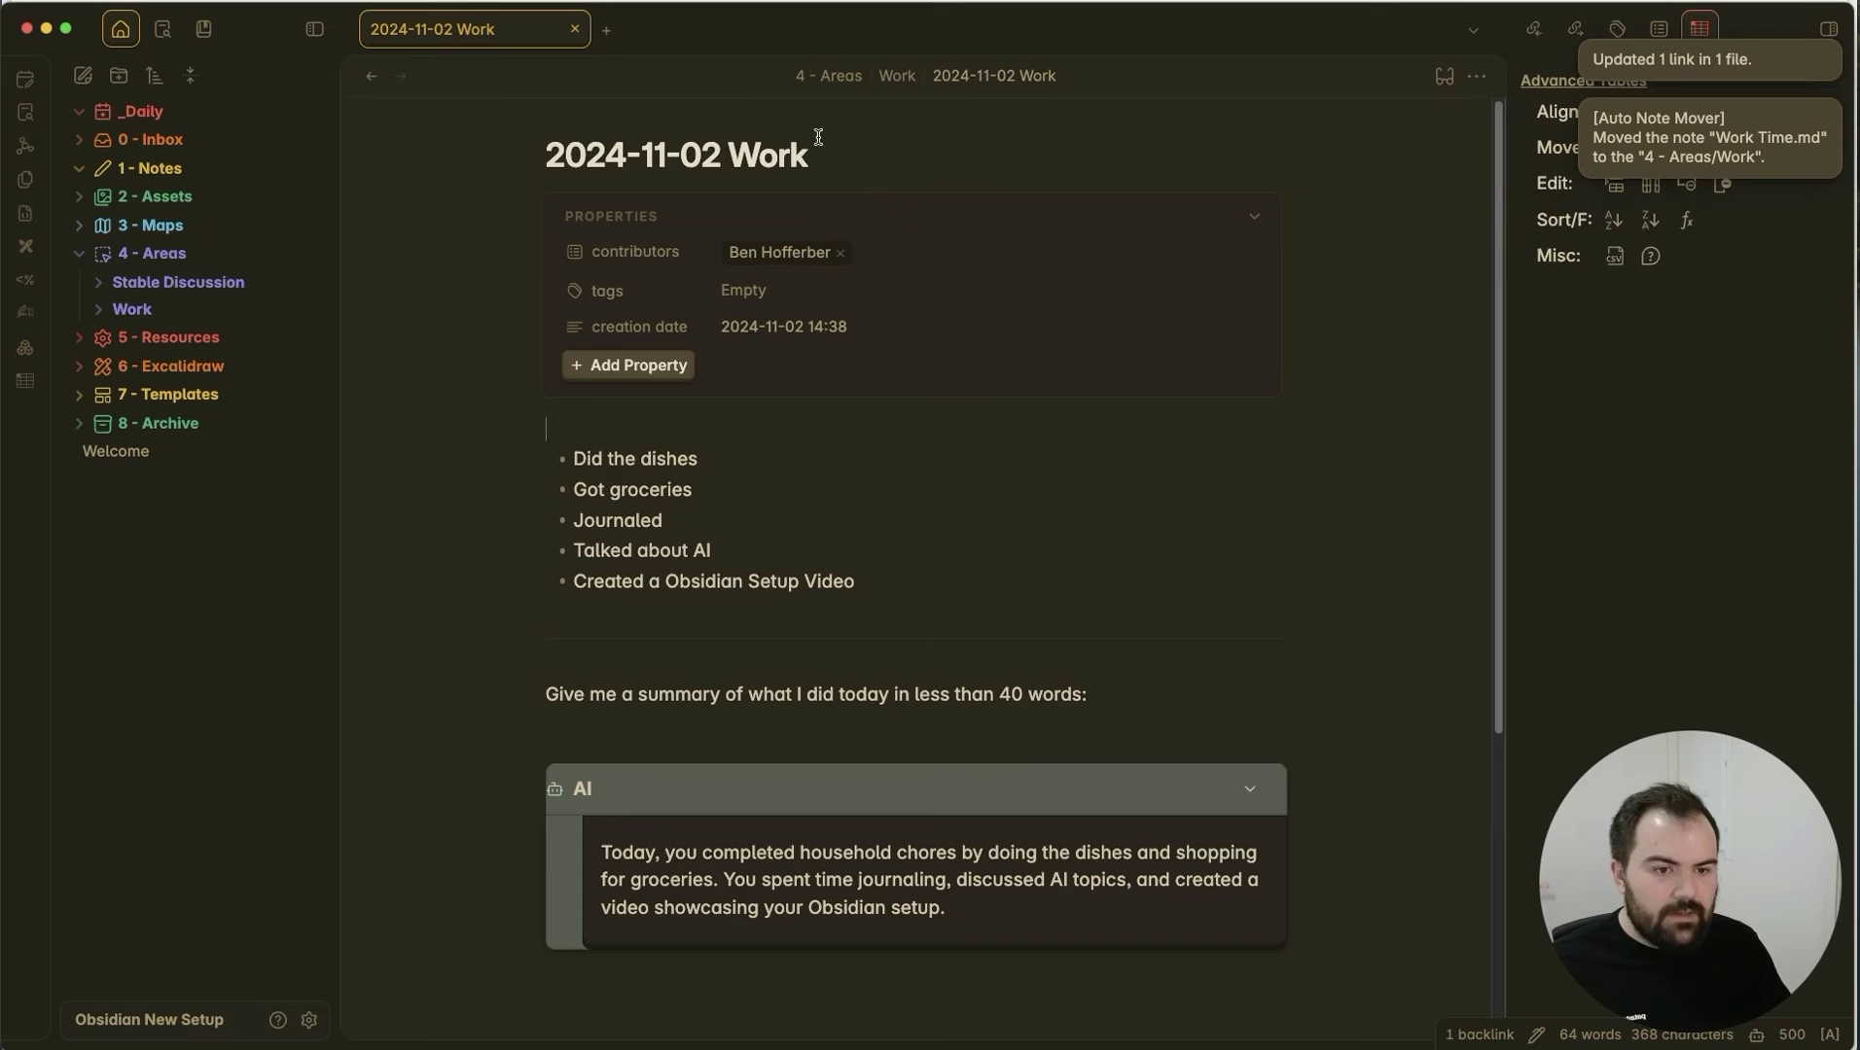
Rename the Work Time note in 4 - Areas/Work to work Time, and move it back to the 3 - Maps folder.
left_click(129, 307)
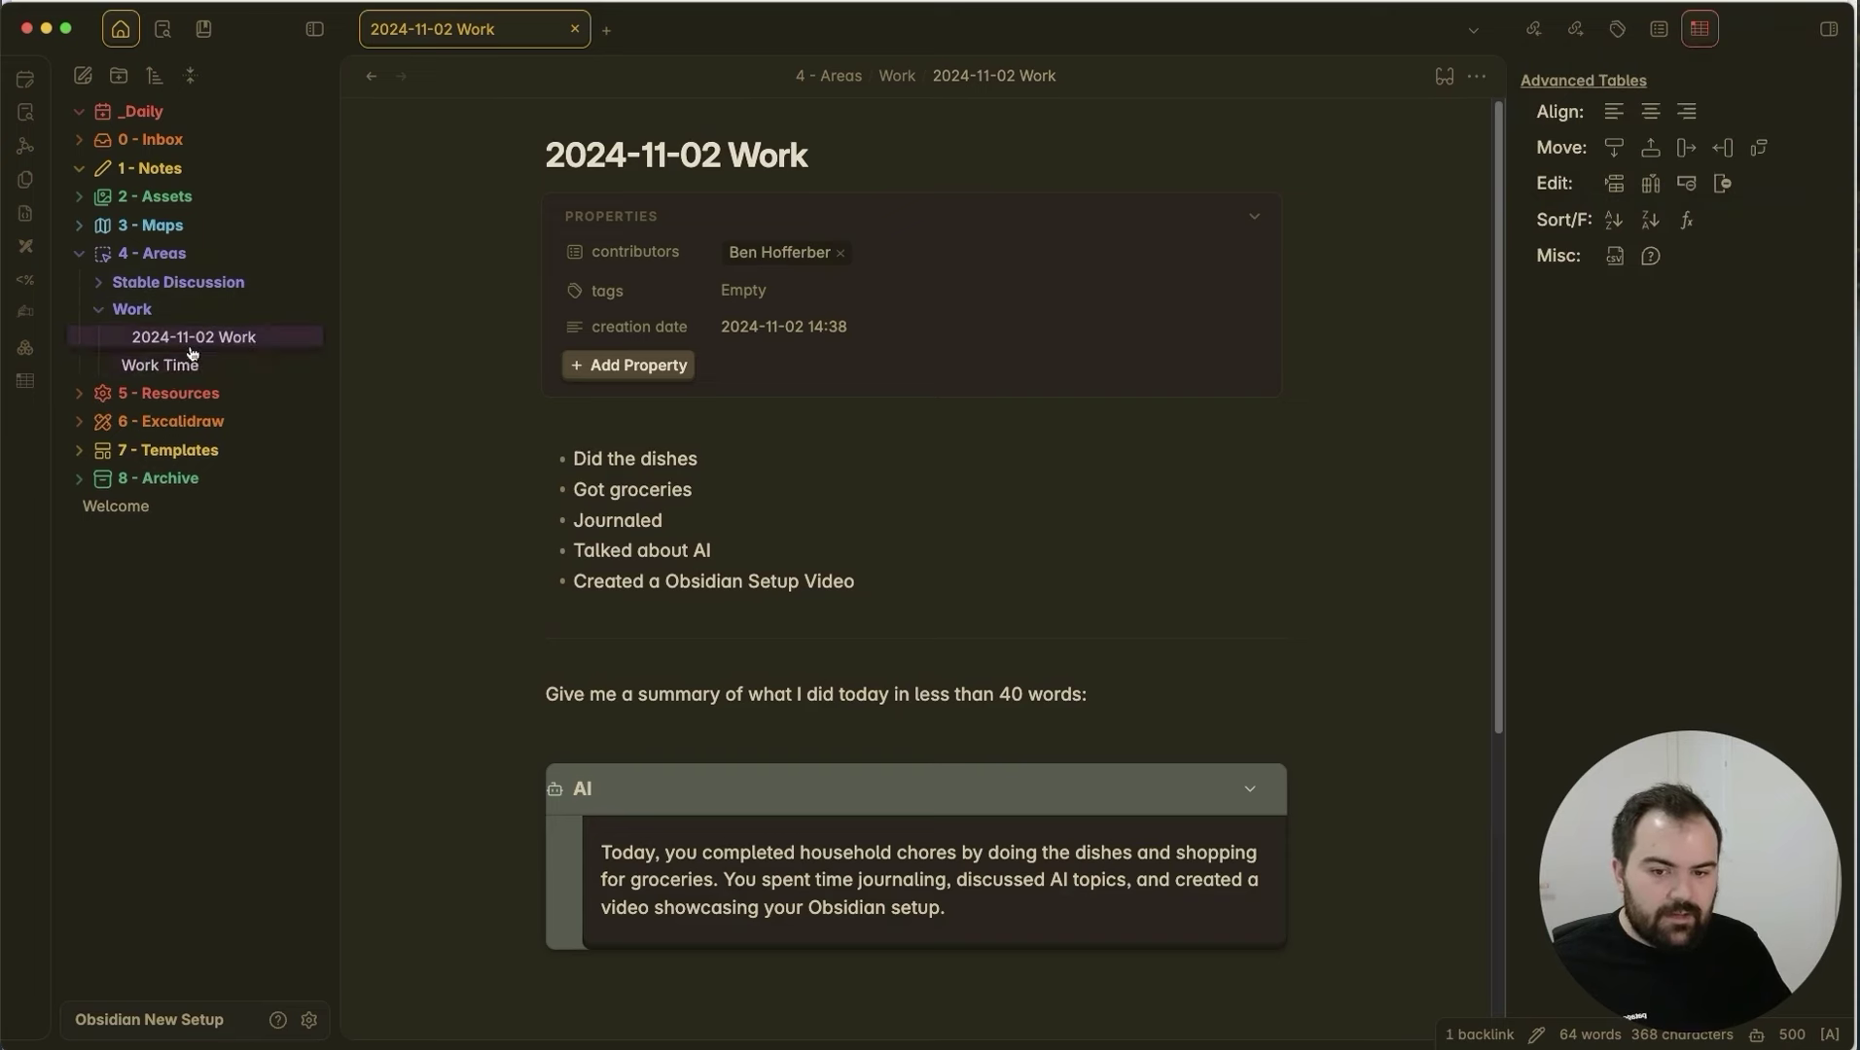
left_click(146, 364)
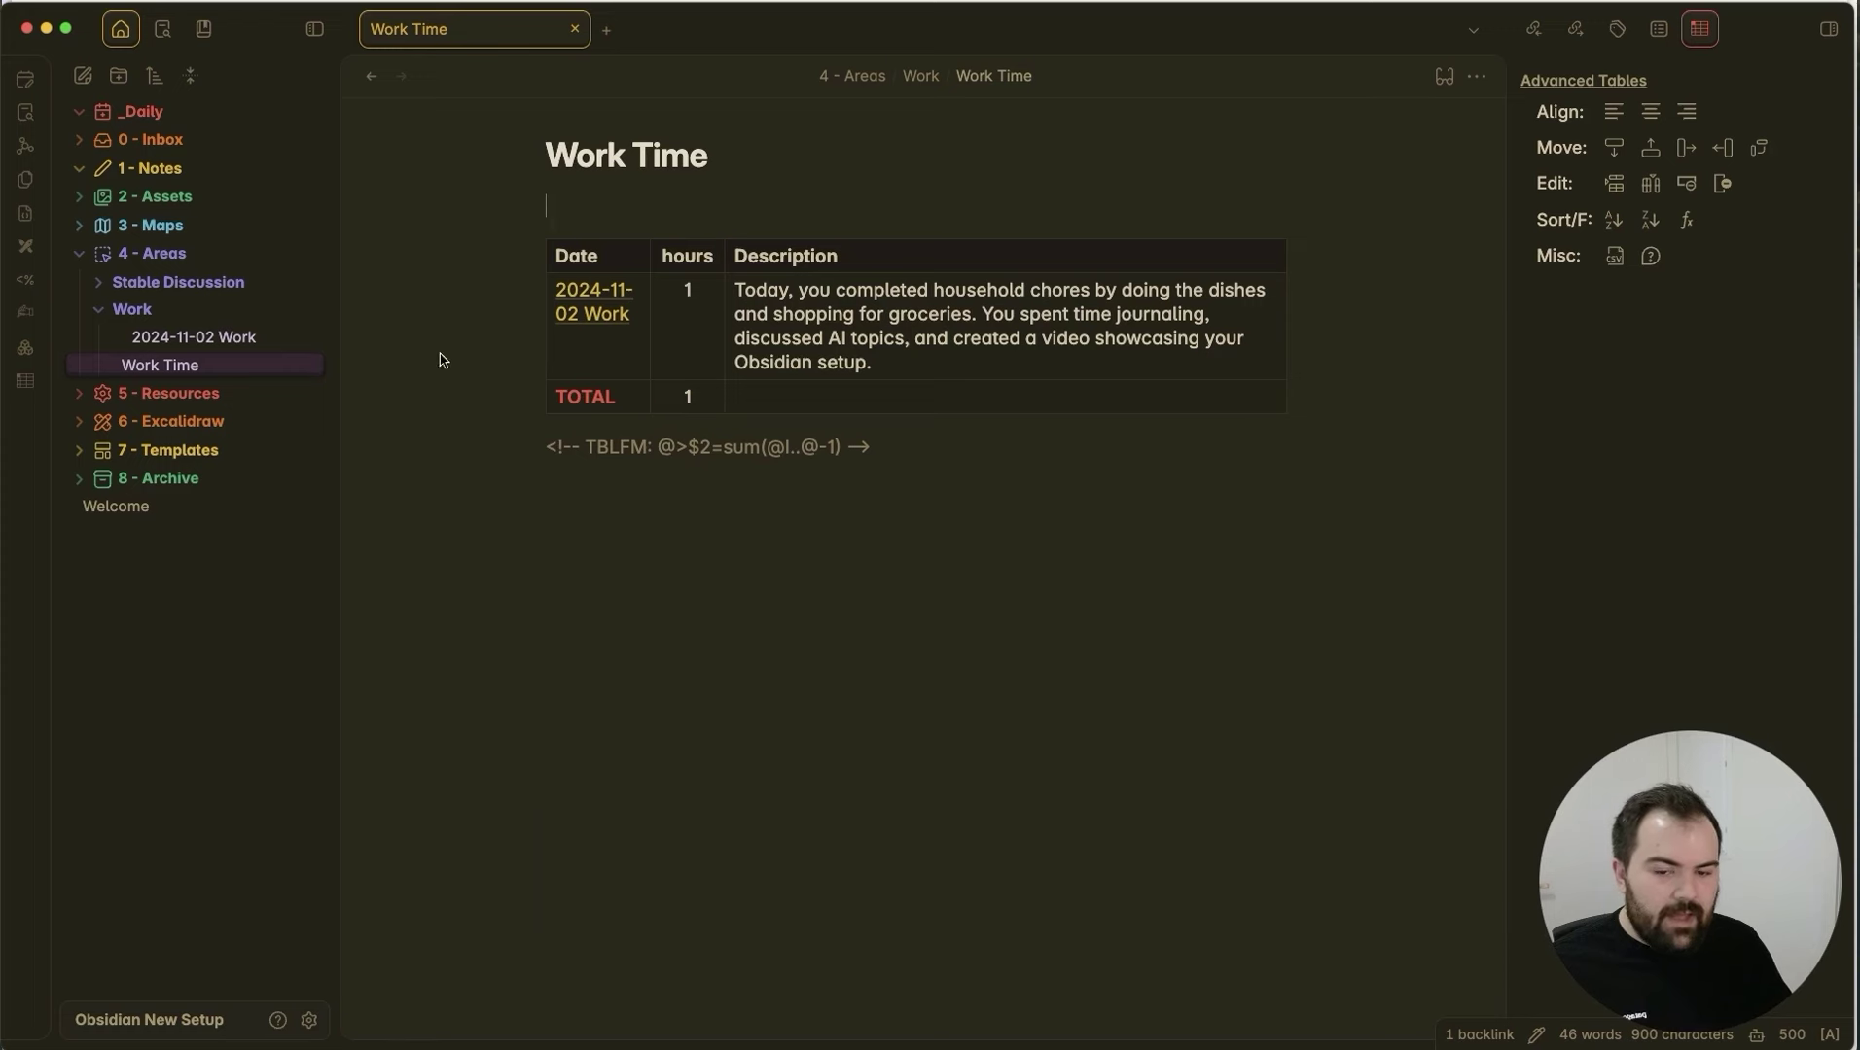
left_click(623, 157)
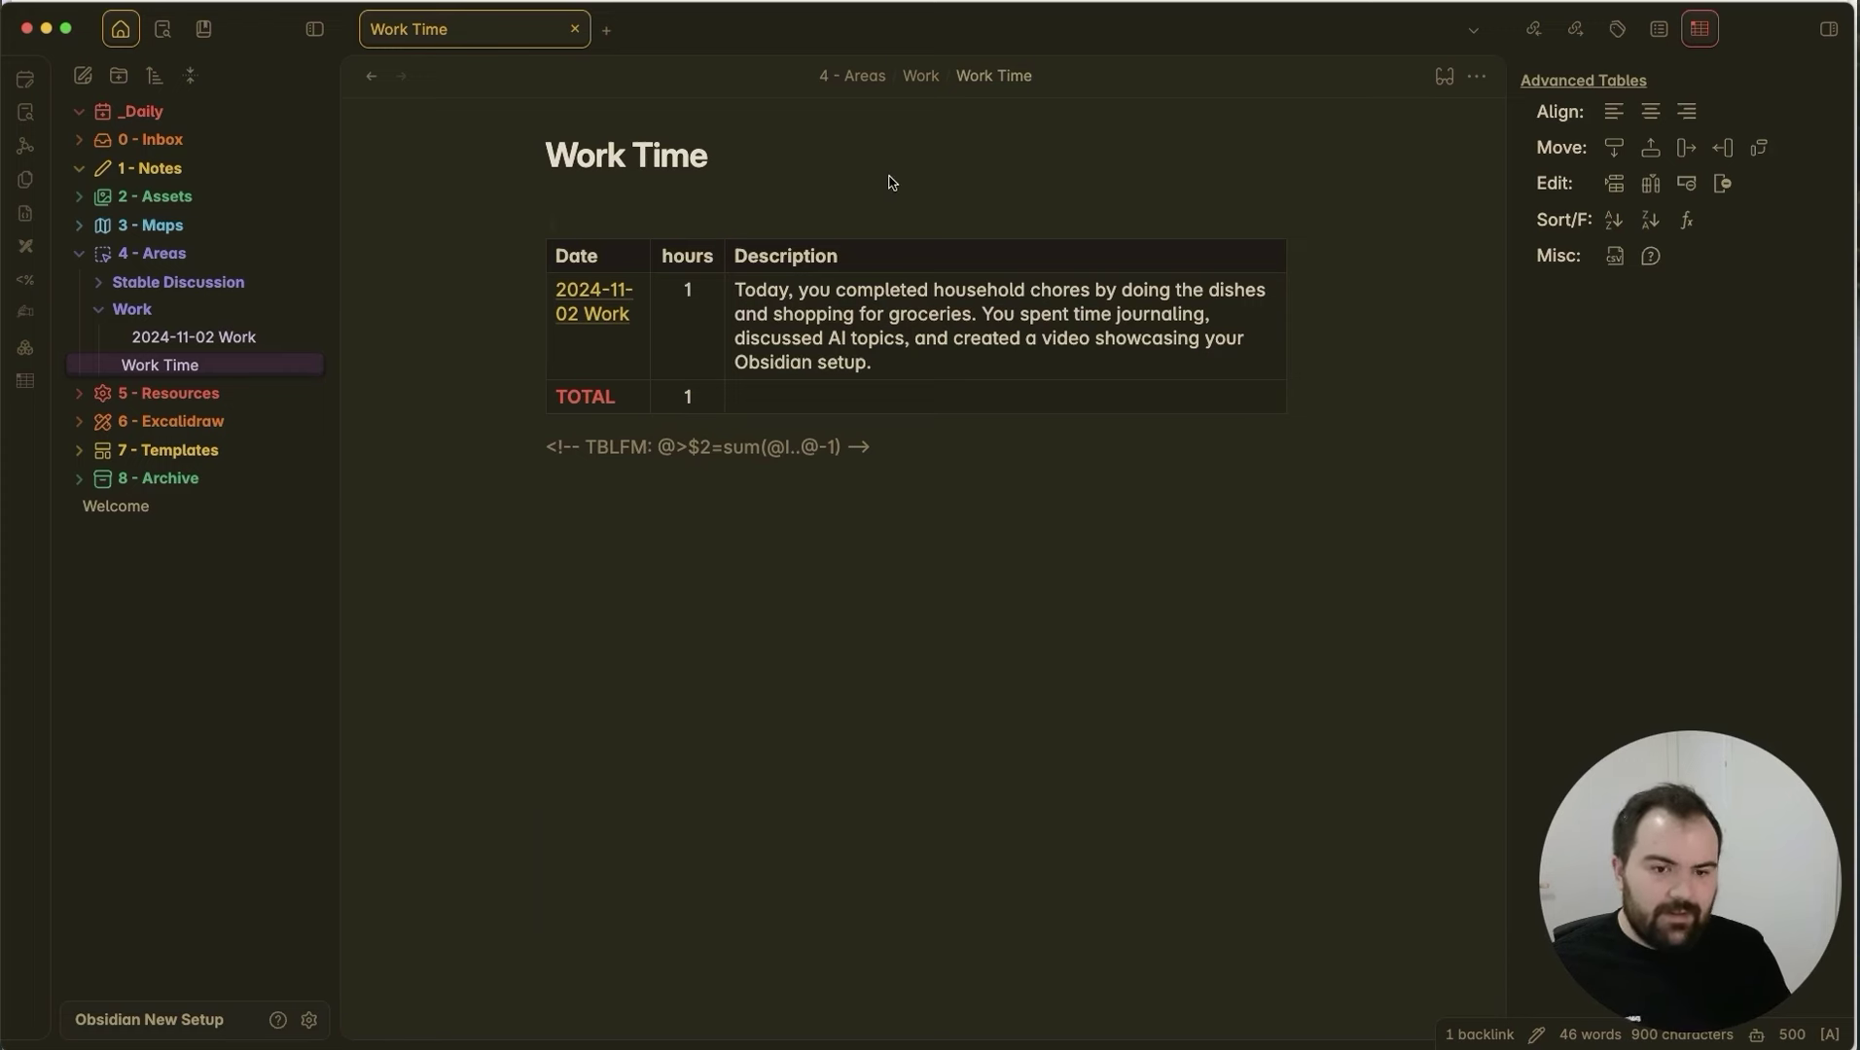
left_click(569, 156)
key("BackSpace")
type("w")
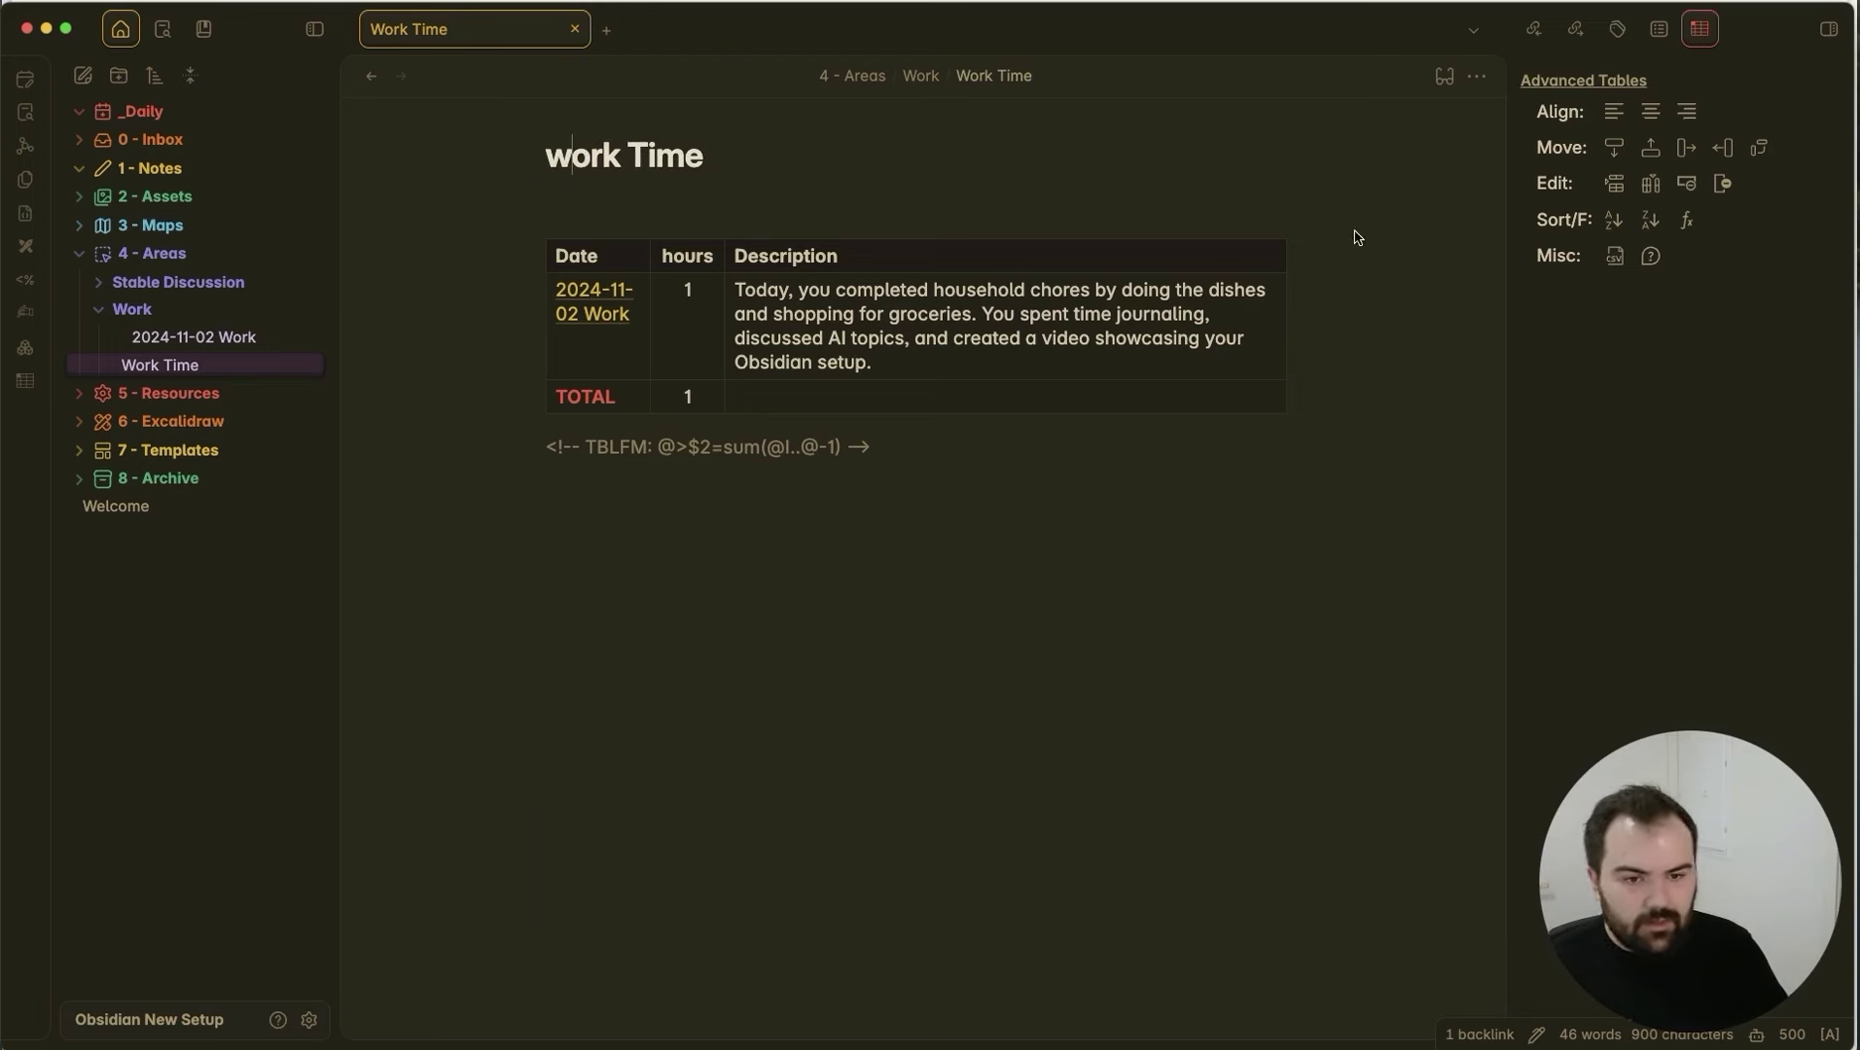
left_click(897, 207)
left_click_drag(168, 366, 169, 232)
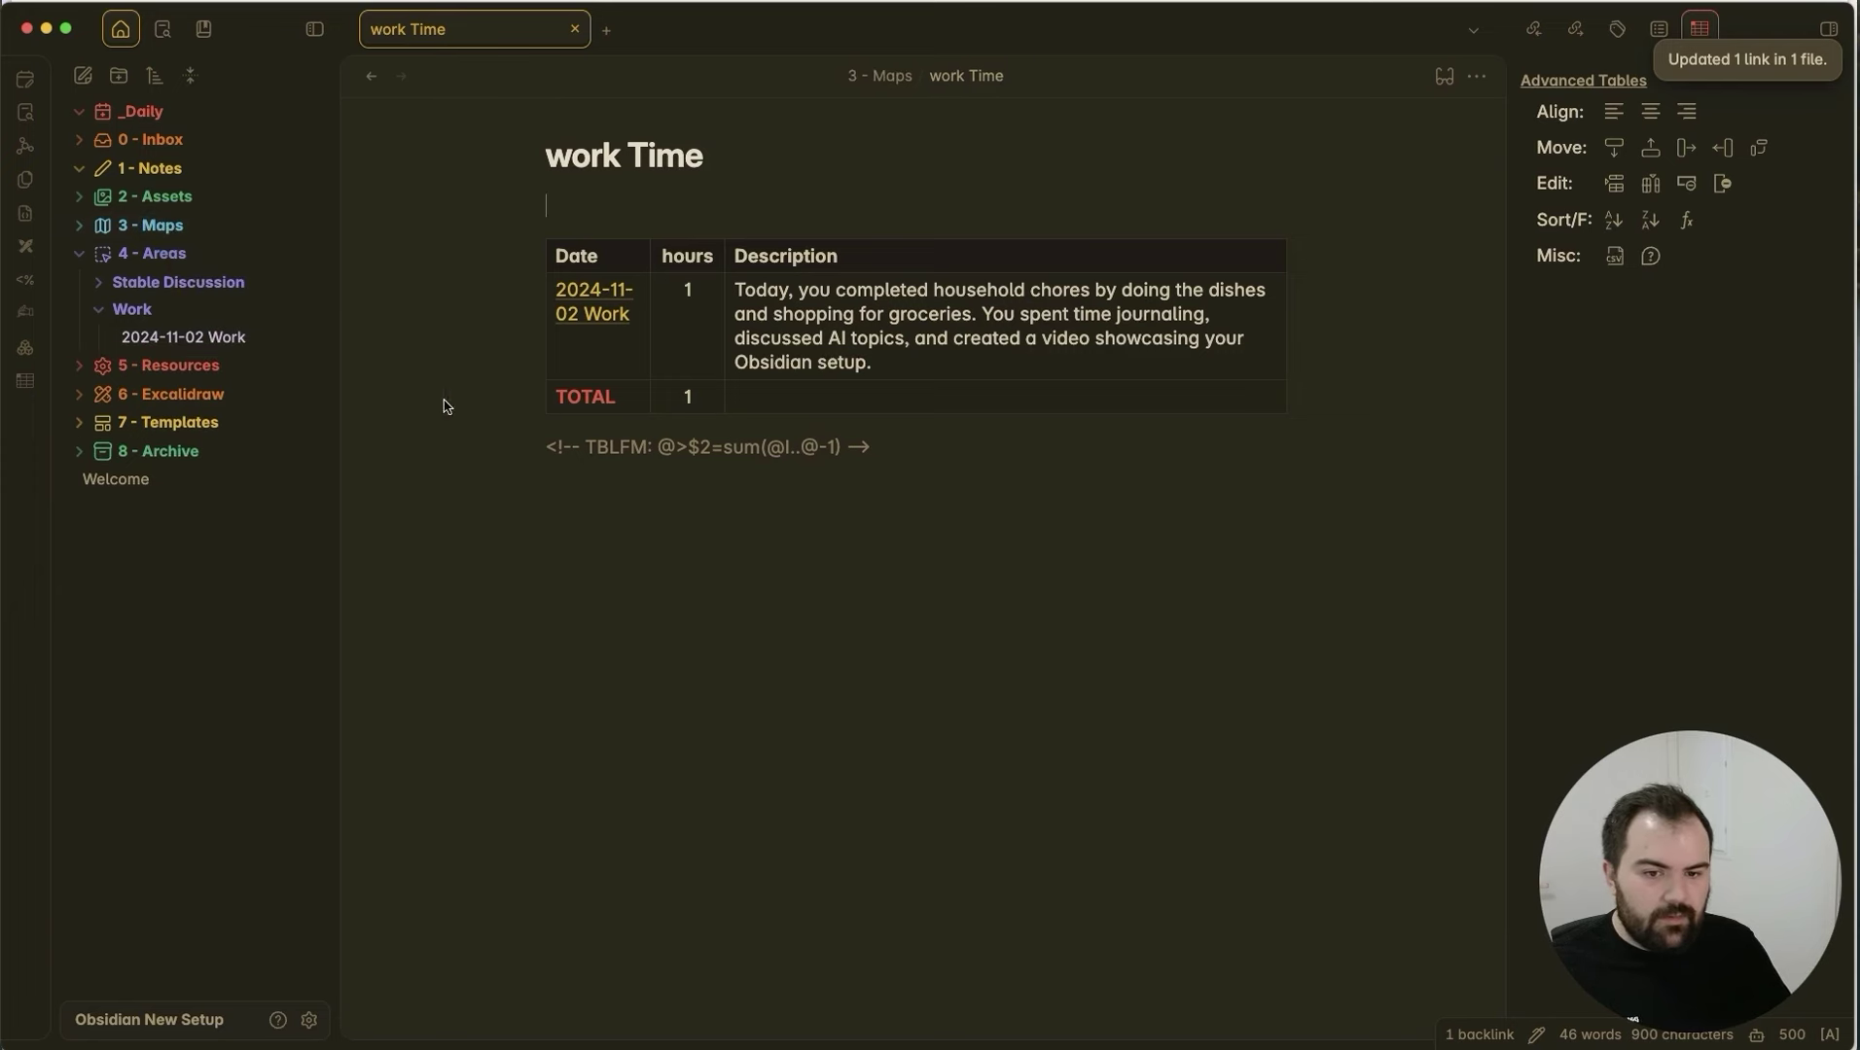
Open the 2024-11-02 Work note, and examine the title pattern of the Auto Note Mover rule in the settings.
left_click(223, 340)
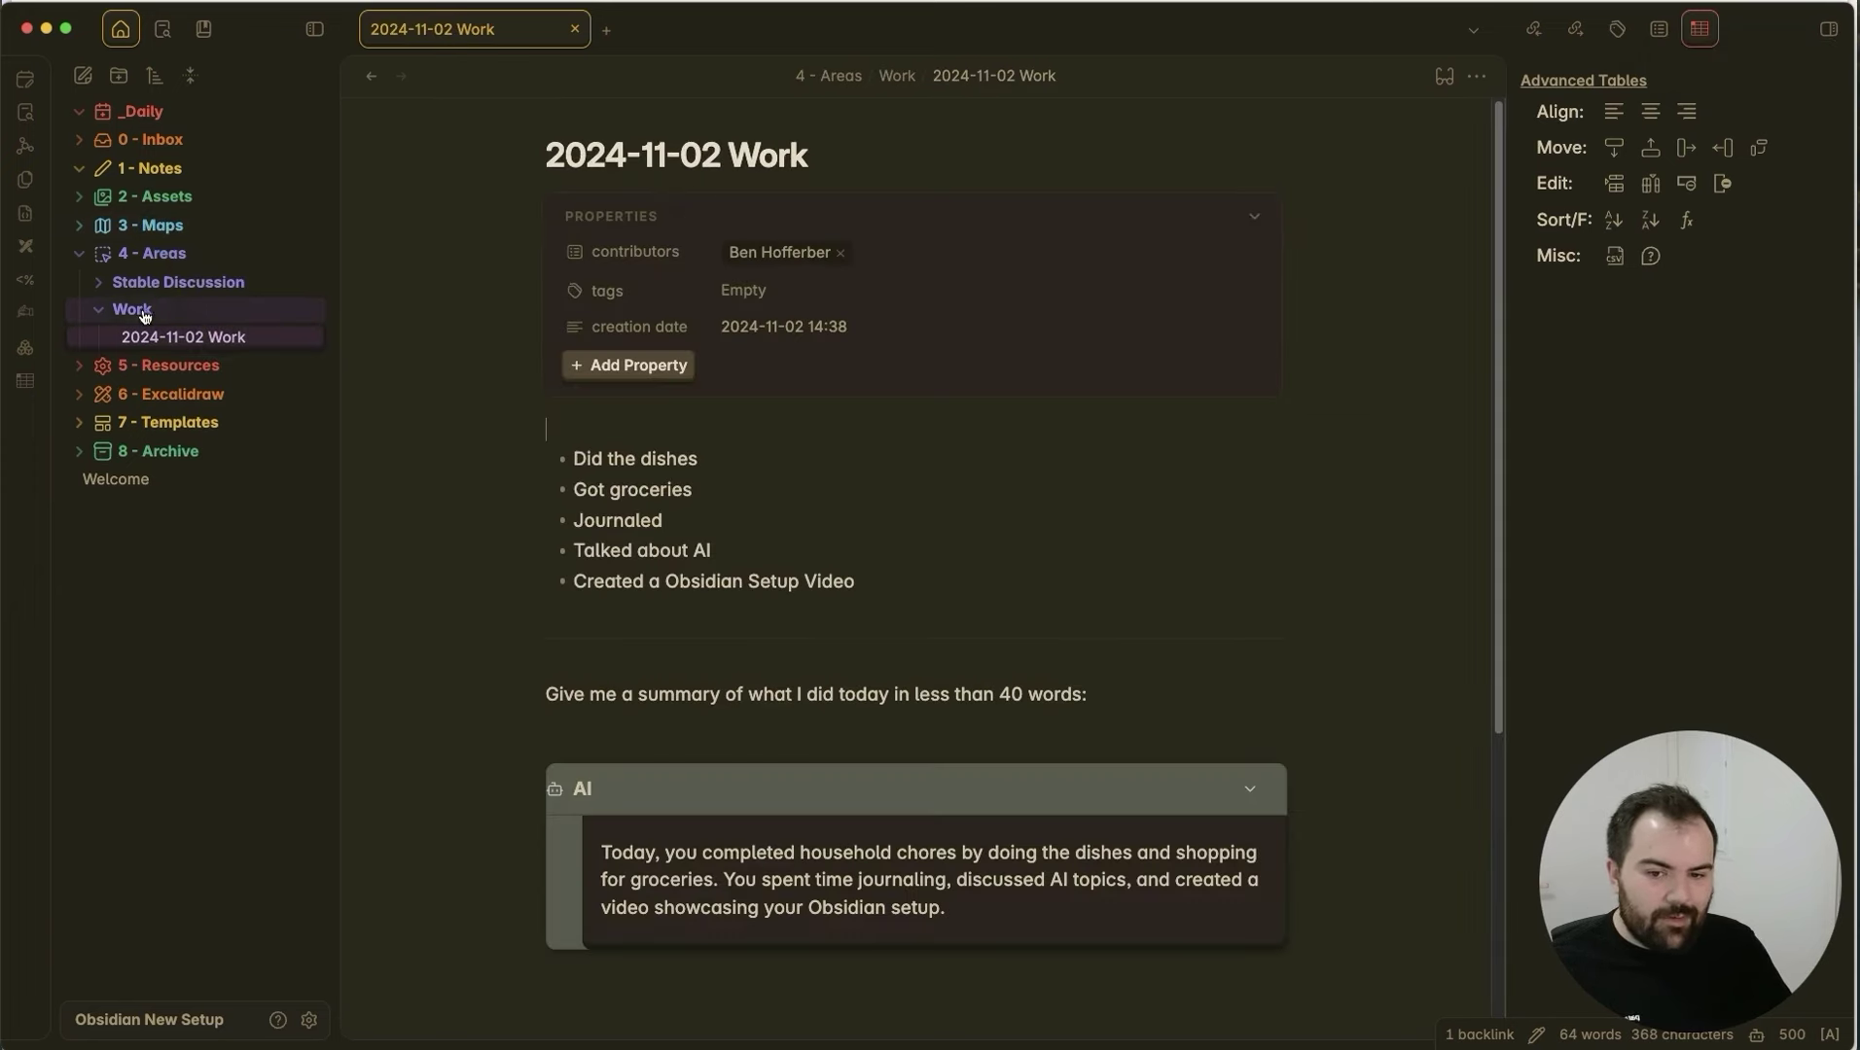
left_click(312, 1022)
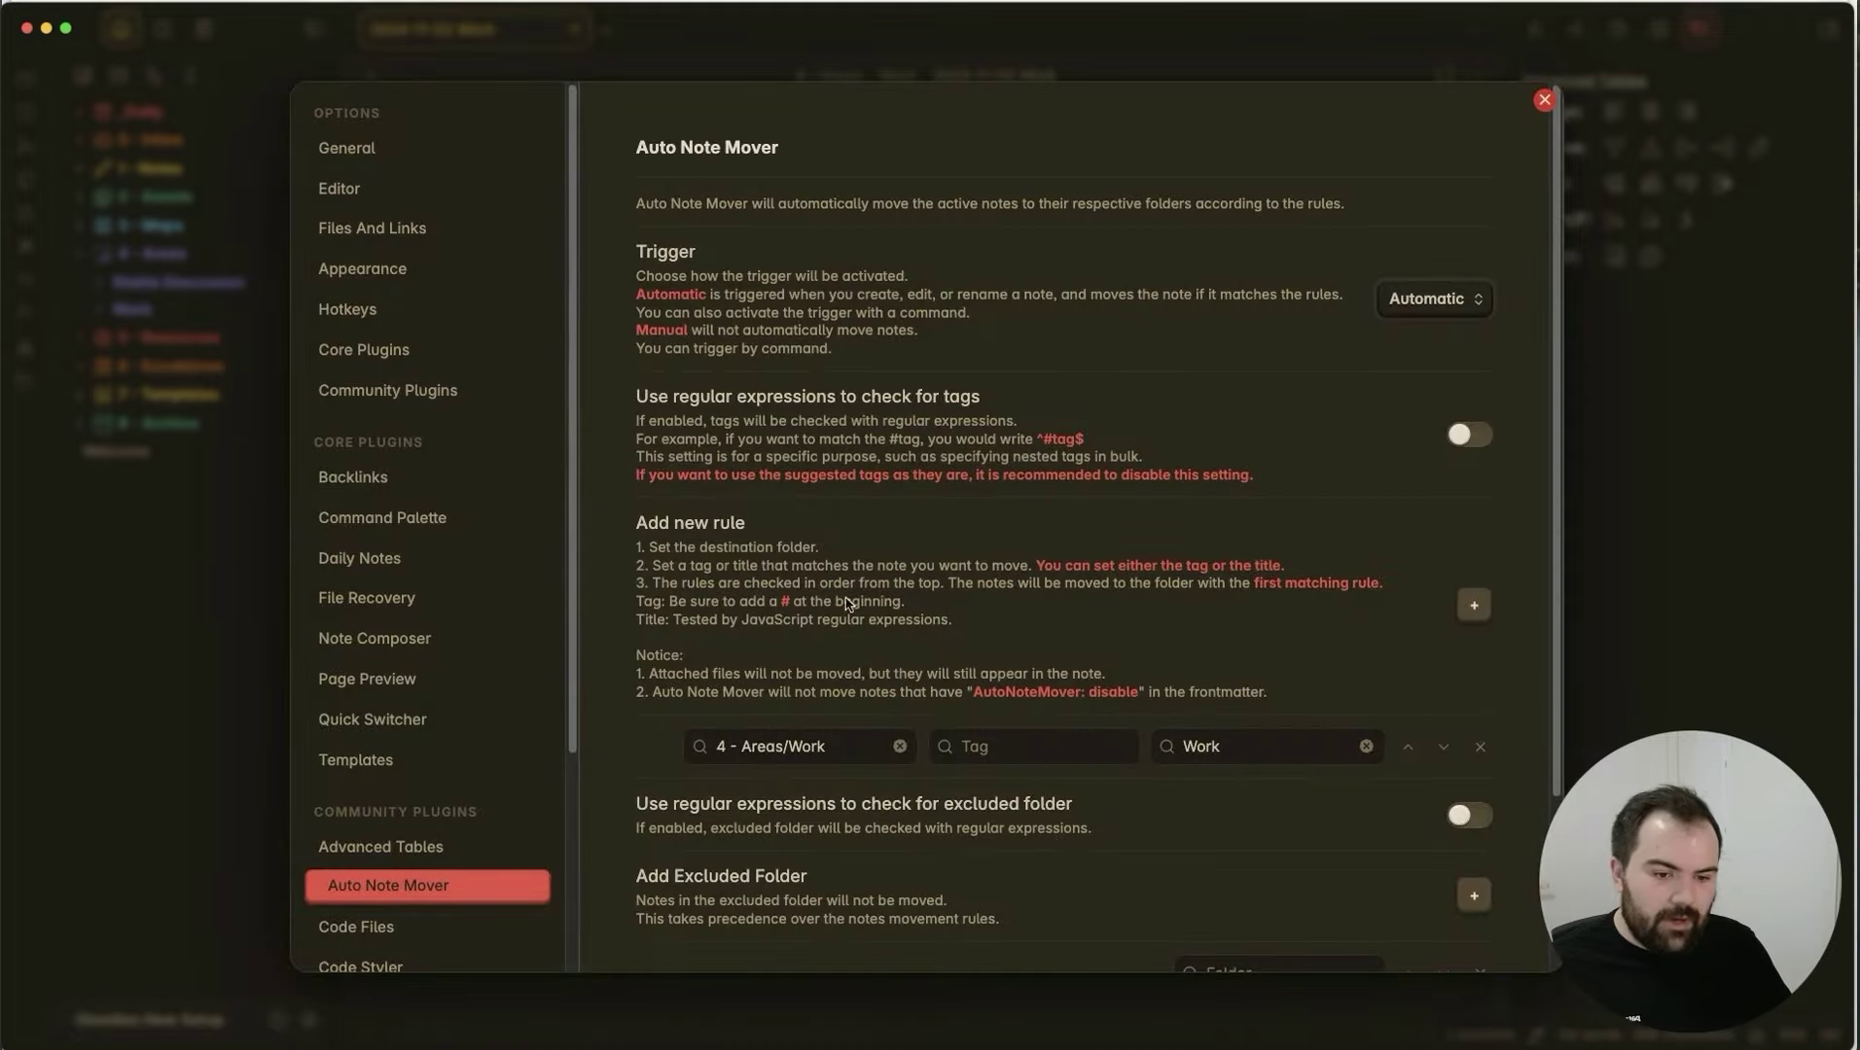
scroll(935, 812, "down", 3)
double_click(1246, 536)
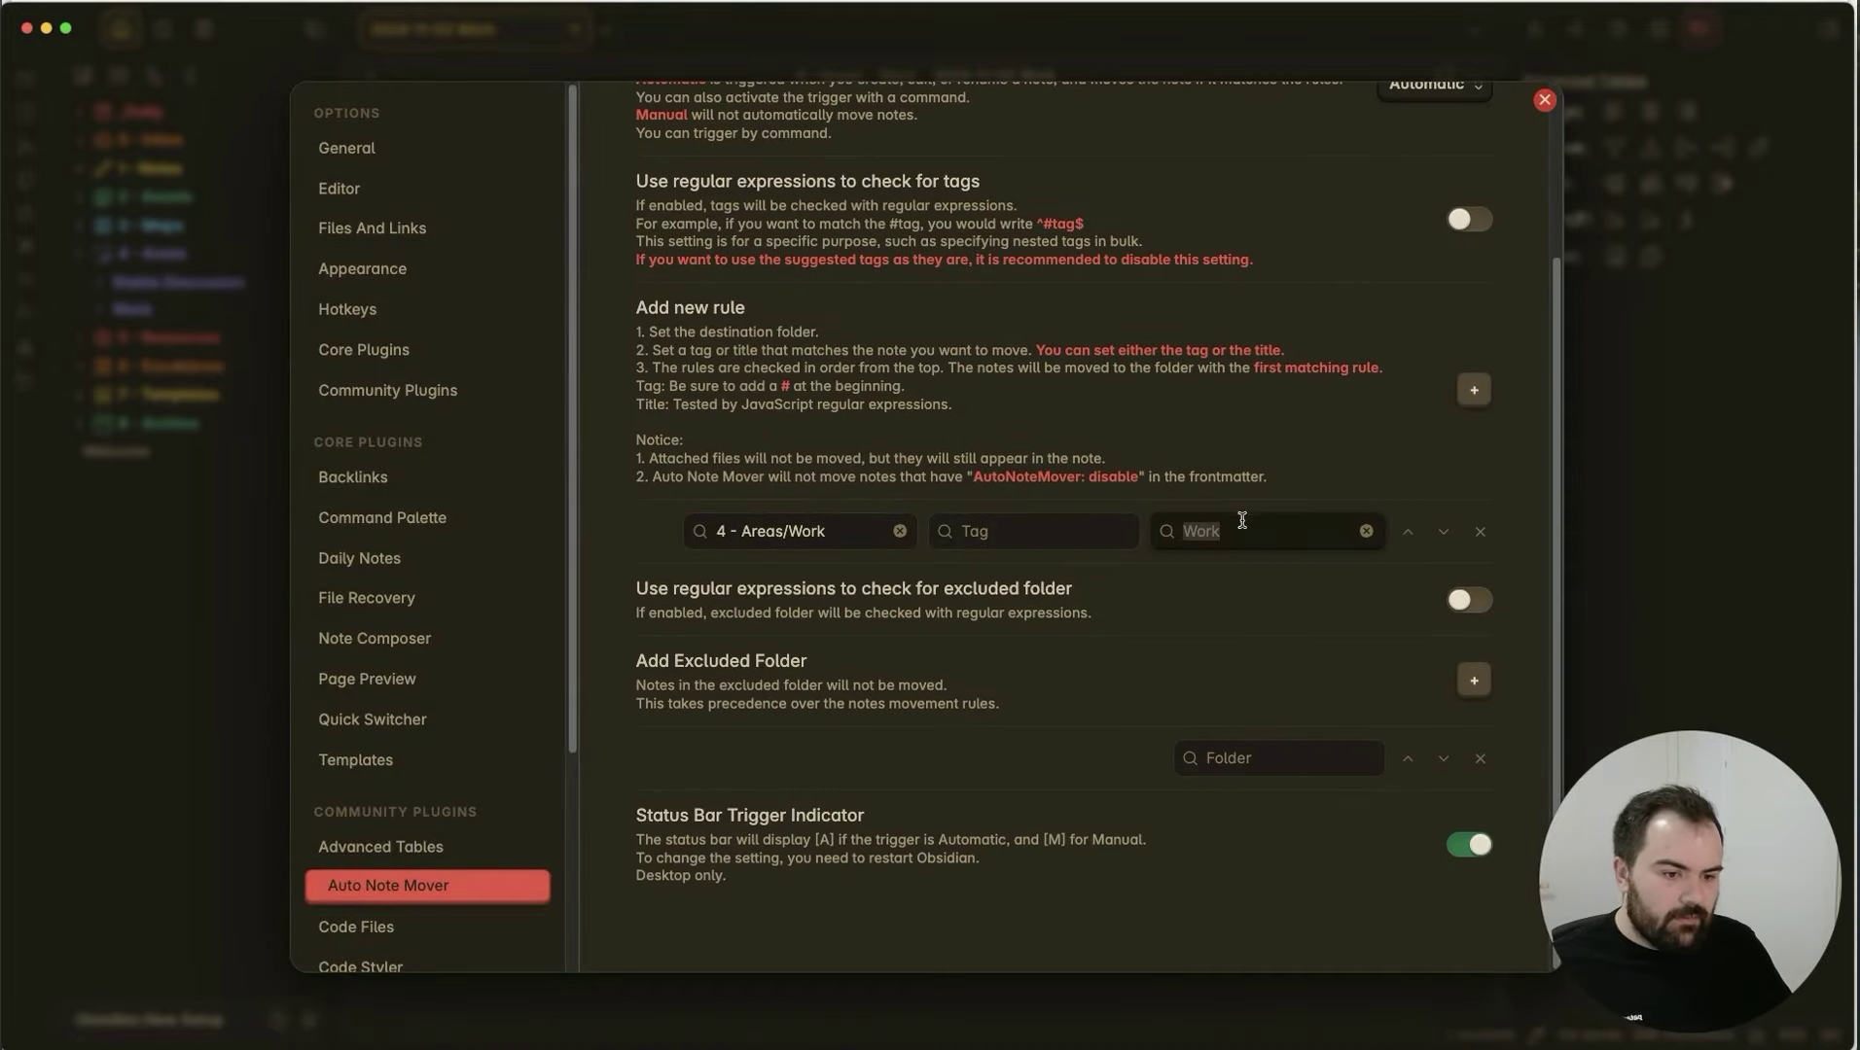
left_click(1653, 409)
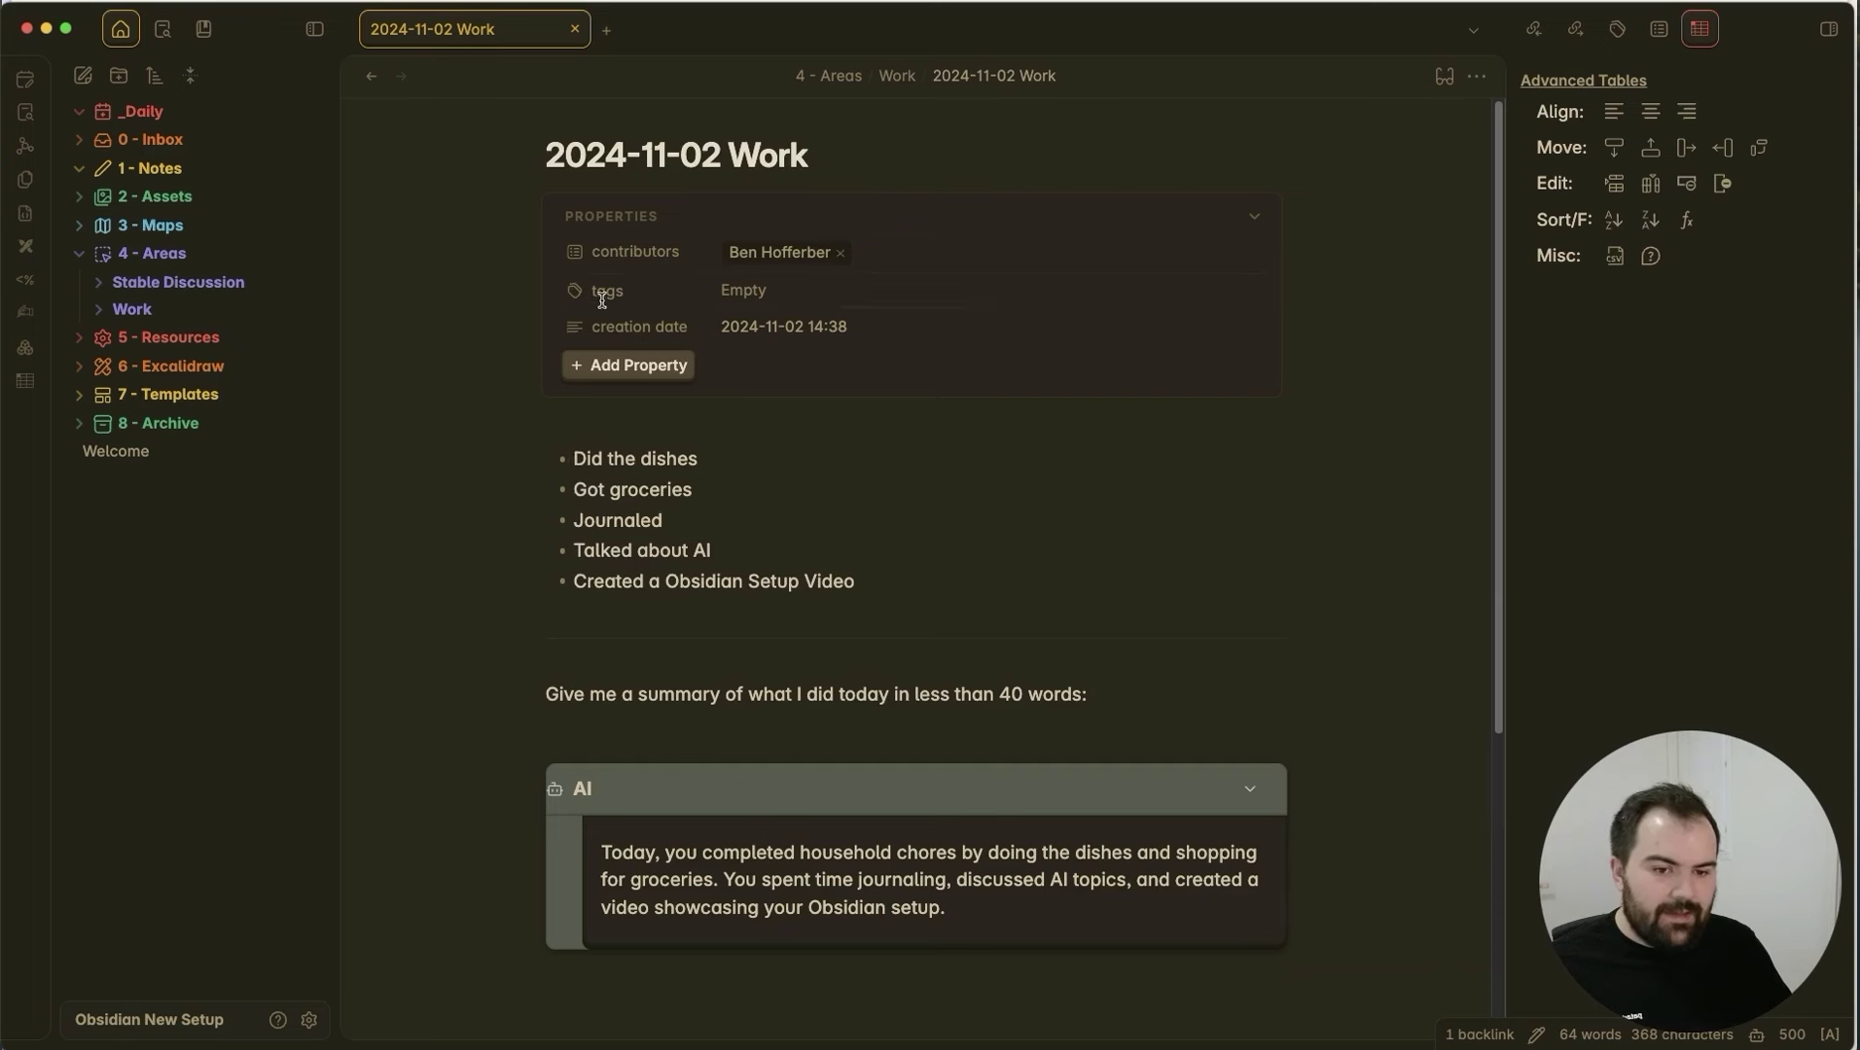
Set the title pattern of the 4 - Areas/Work rule in Auto Note Mover to WRK, and close the settings.
left_click(128, 309)
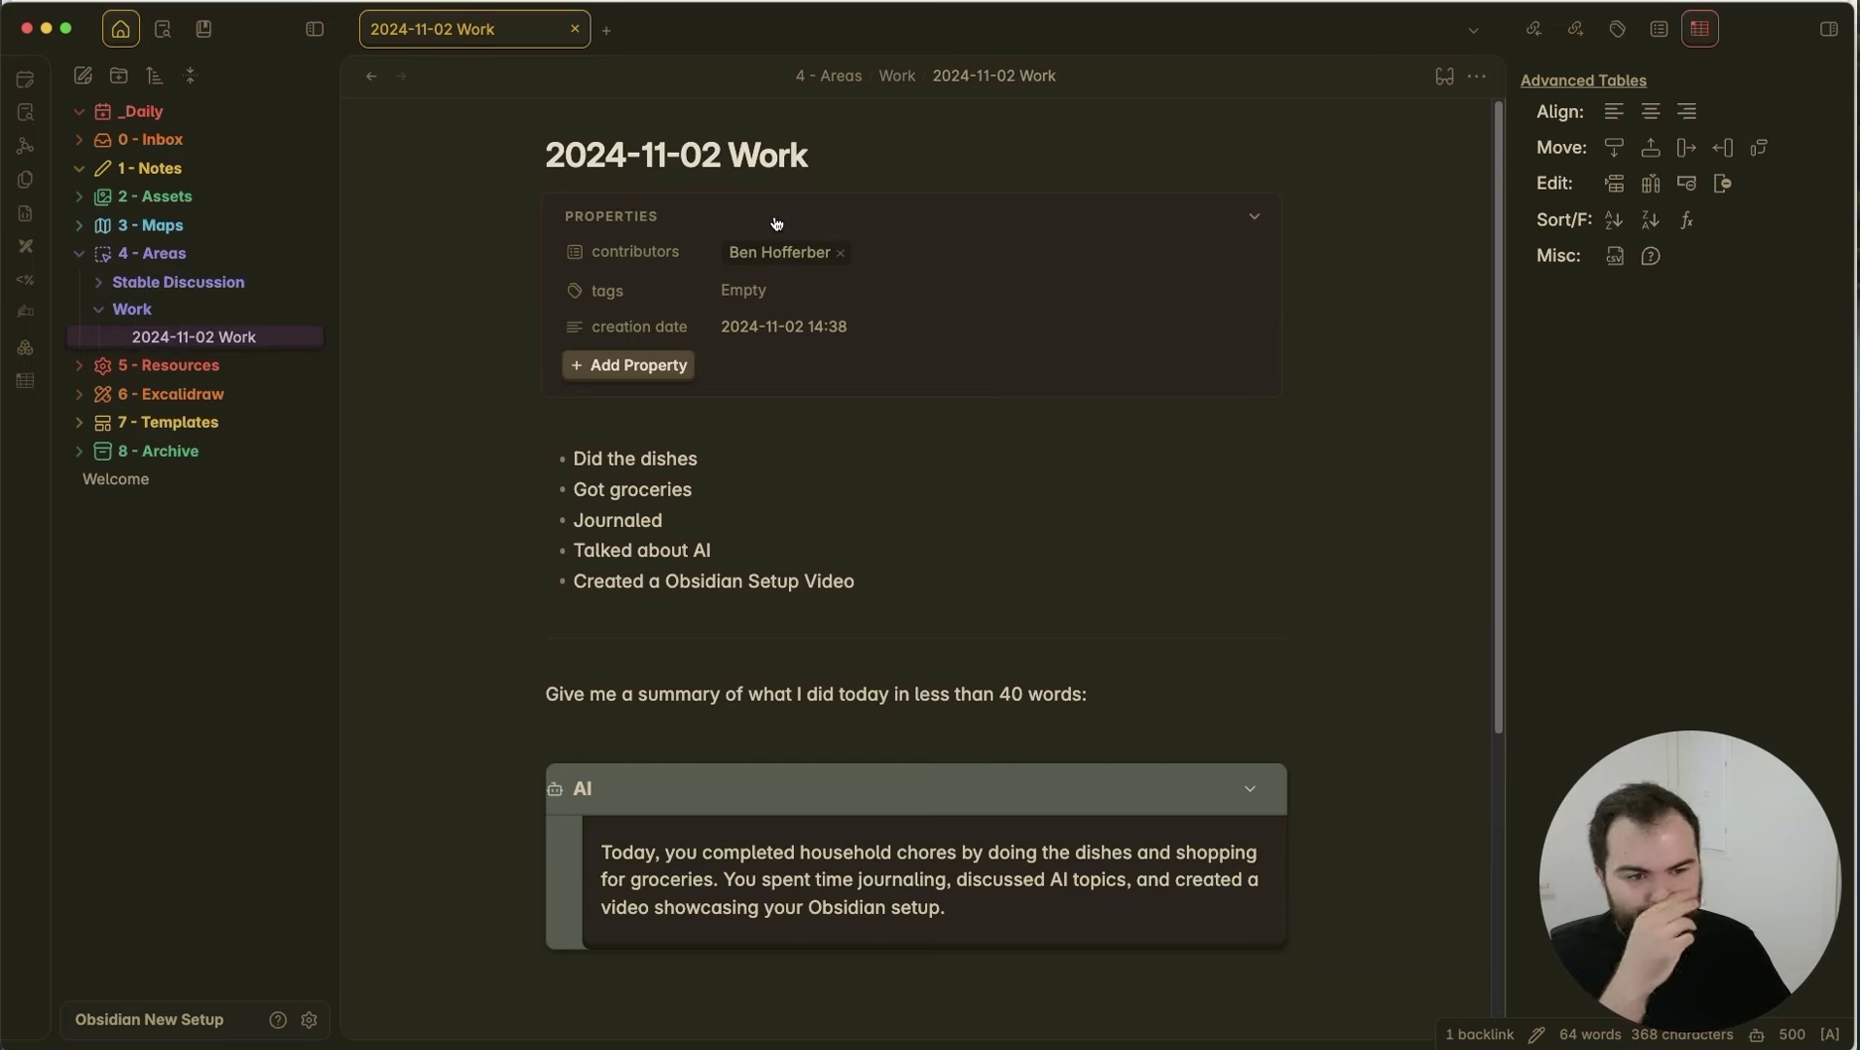
left_click(309, 1019)
double_click(1224, 747)
type("WRK")
left_click(175, 774)
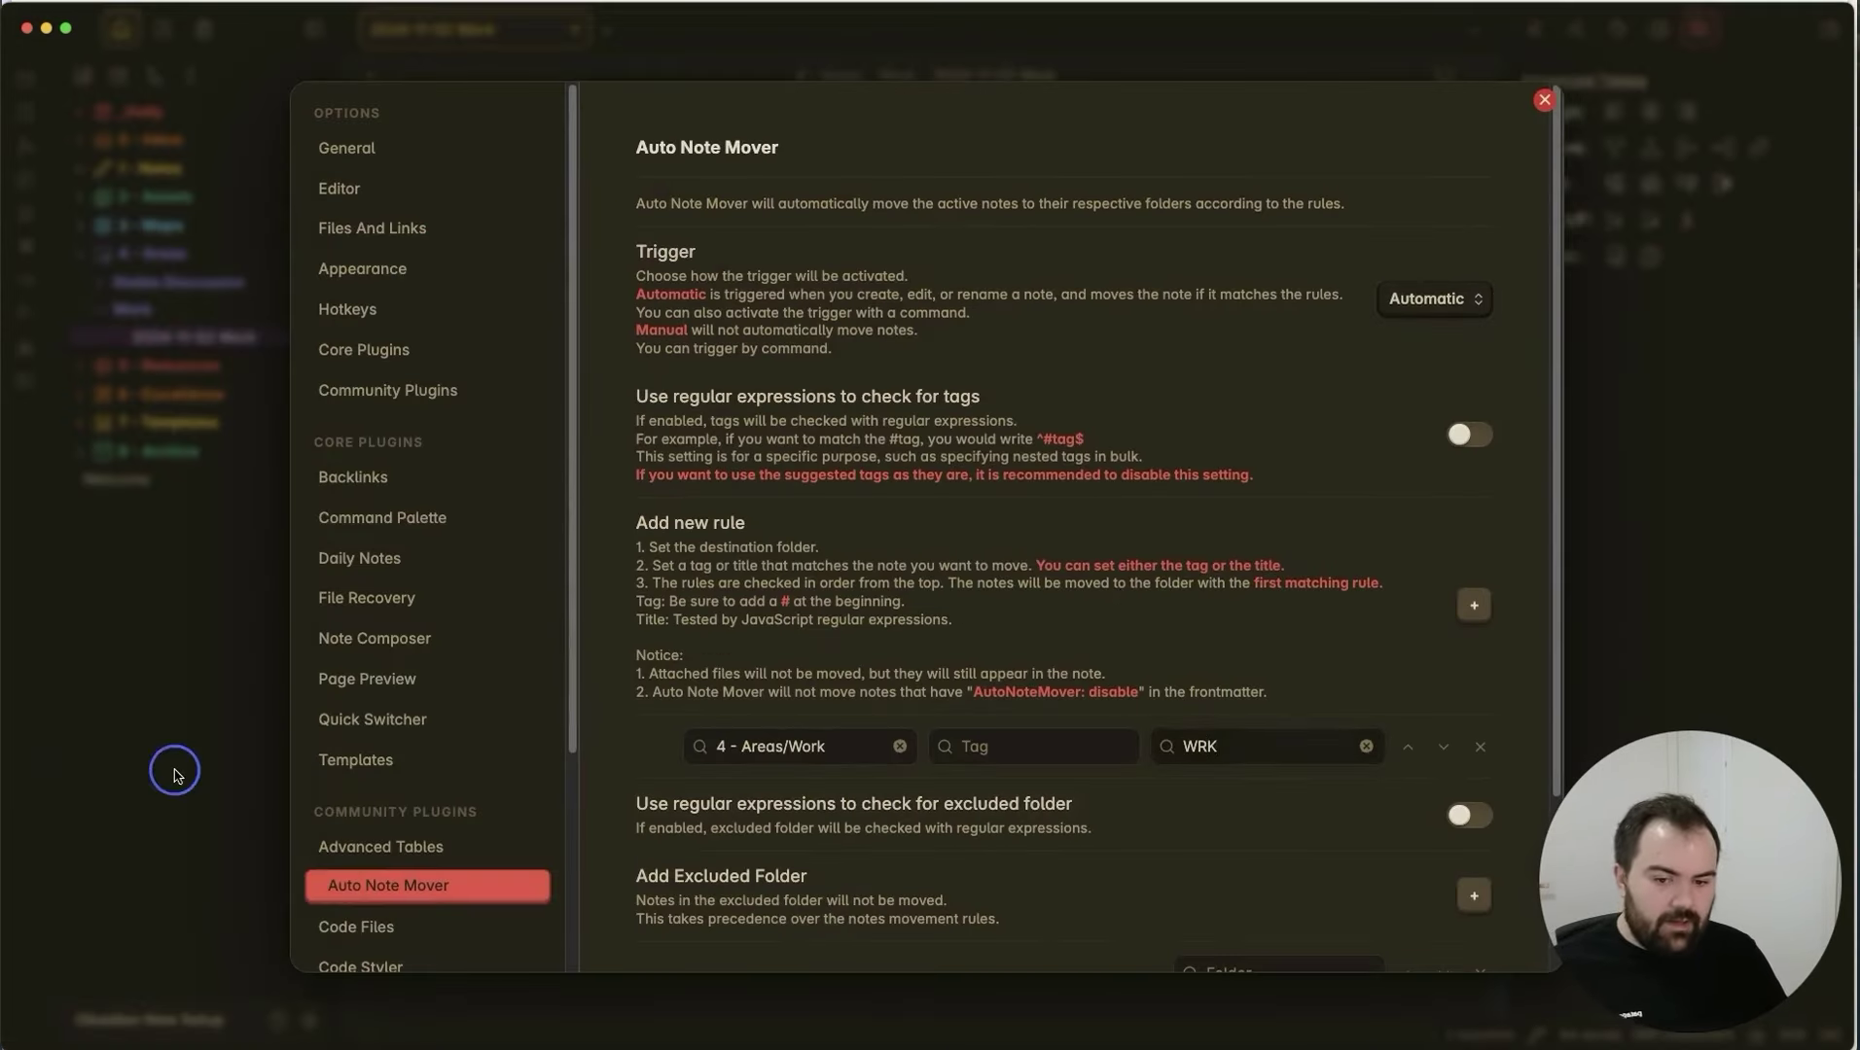
Rename the 2024-11-02 Work note to 2024-11-02 WRK.
double_click(779, 152)
type("WRK")
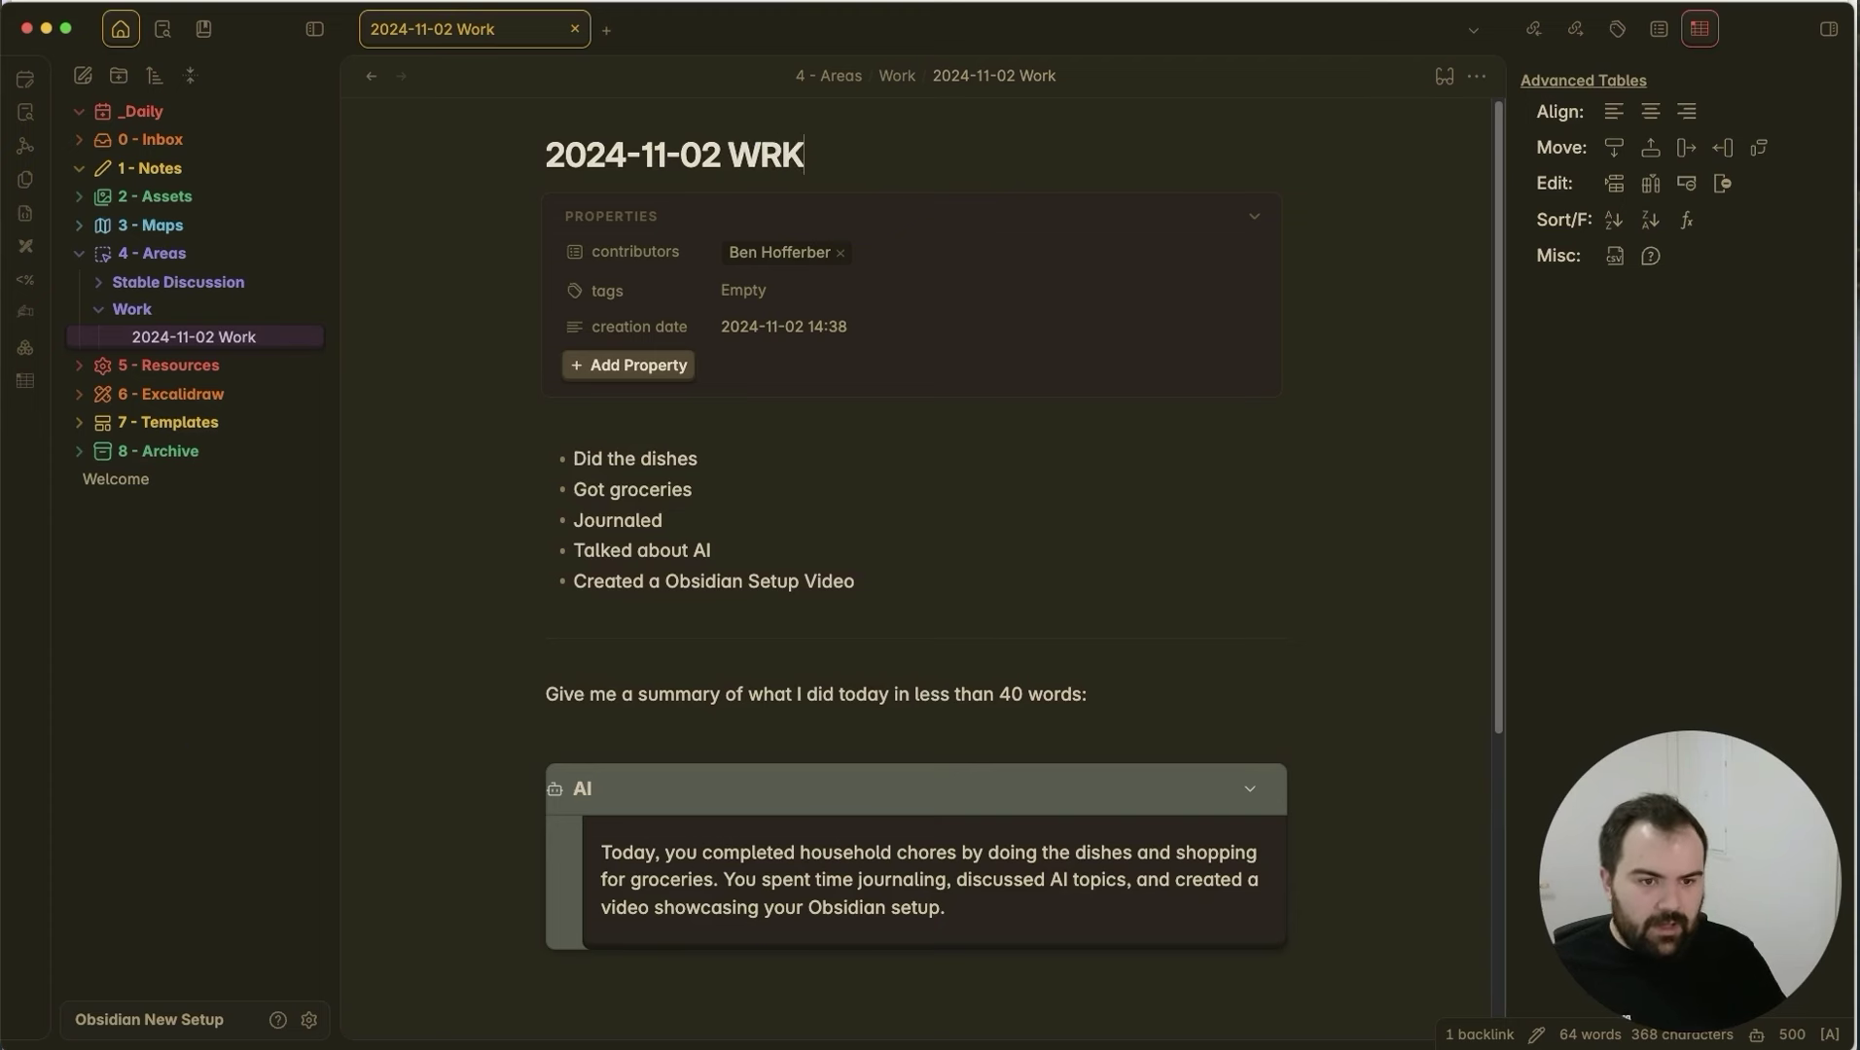
left_click(973, 522)
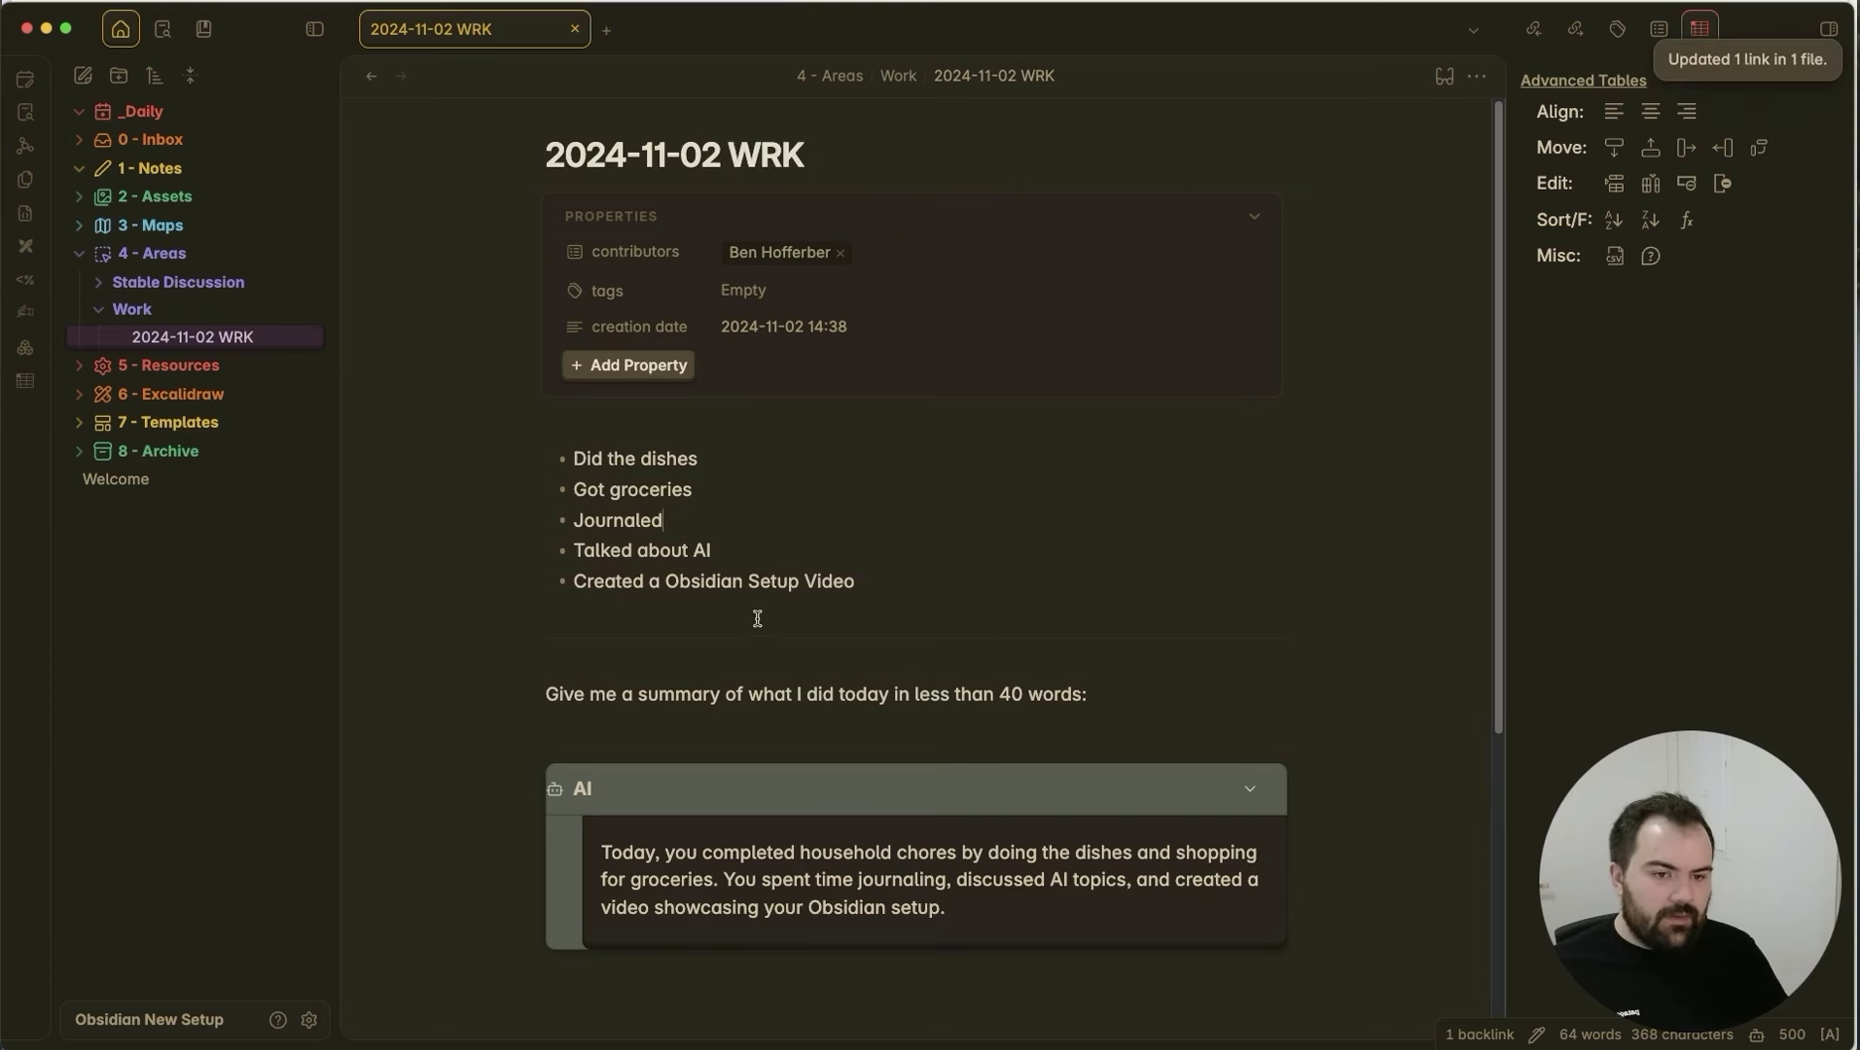
left_click(869, 552)
Move the 2024-11-02 WRK note from 4 - Areas/Work back to the _Daily folder, and edit its bullet list.
left_click_drag(268, 337, 150, 114)
left_click(156, 114)
left_click(155, 112)
left_click(875, 514)
left_click(845, 494)
type("f")
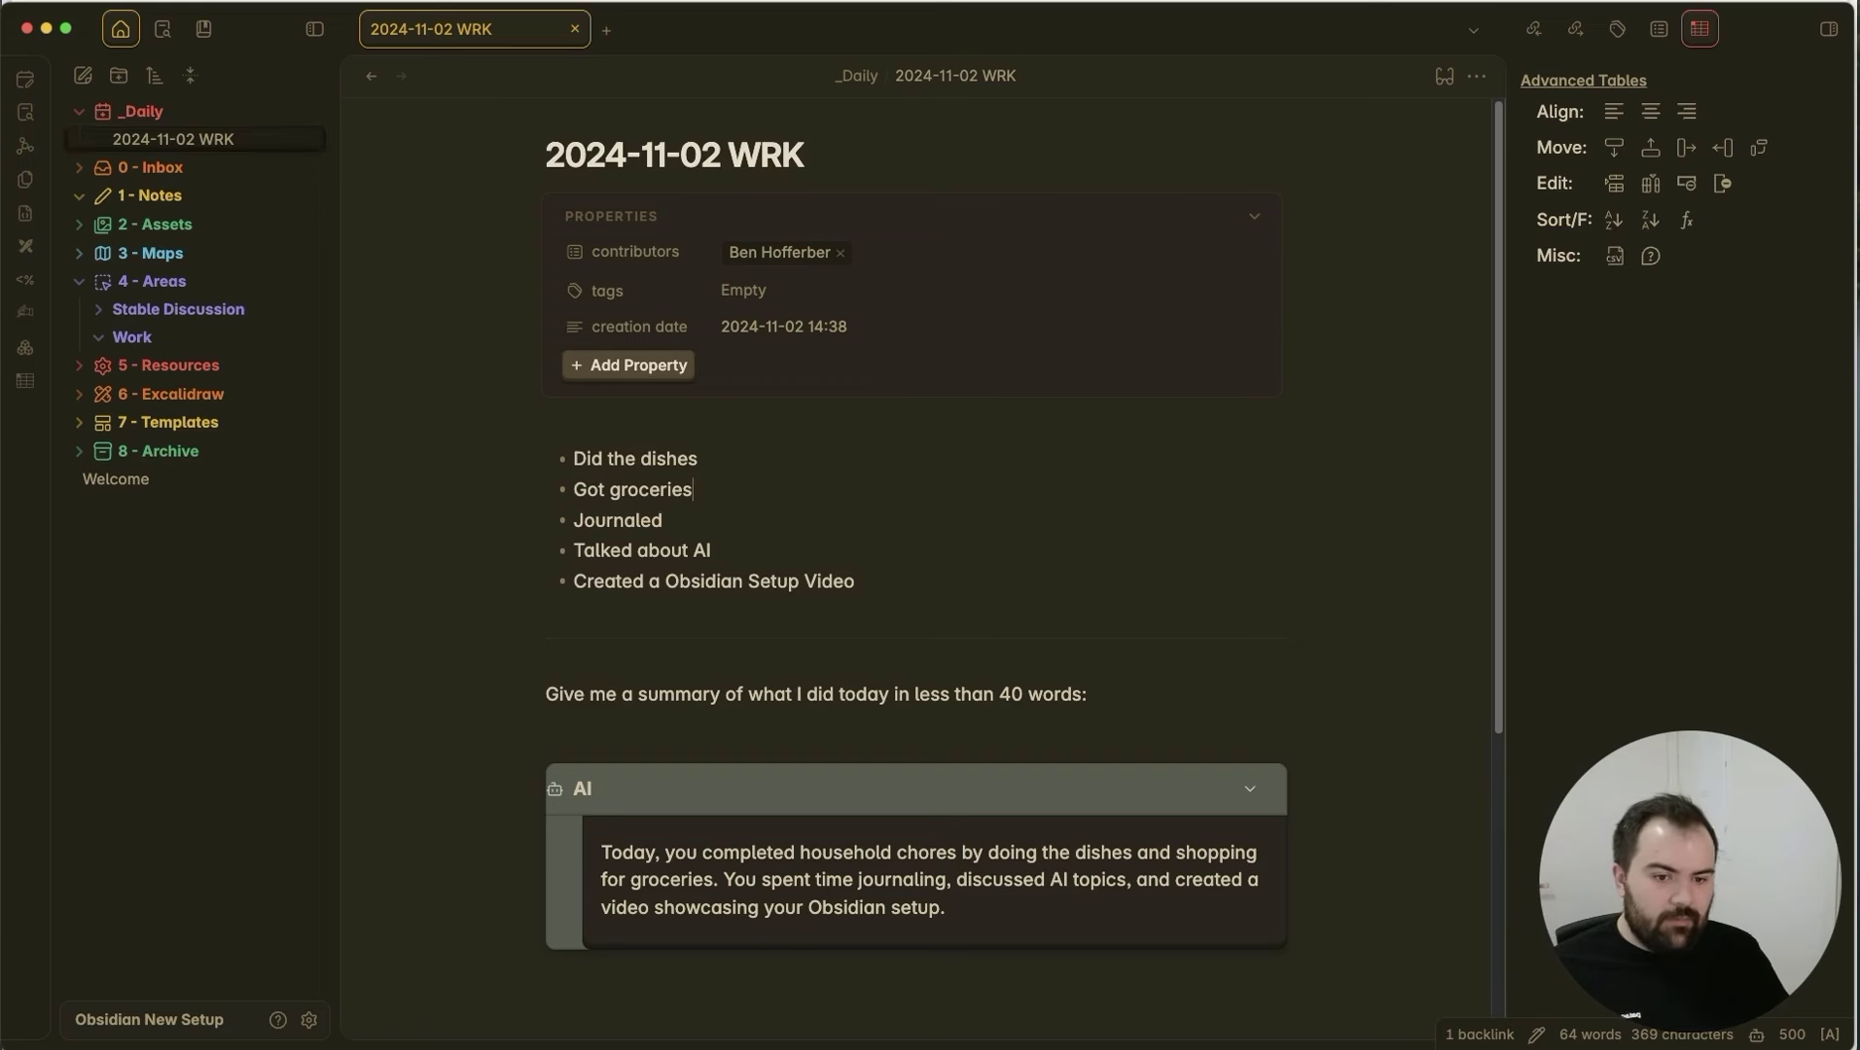
Remove the K from the daily note's title and restore it to 2024-11-02 WRK, so that Auto Note Mover applies the rule.
left_click(830, 147)
key("BackSpace")
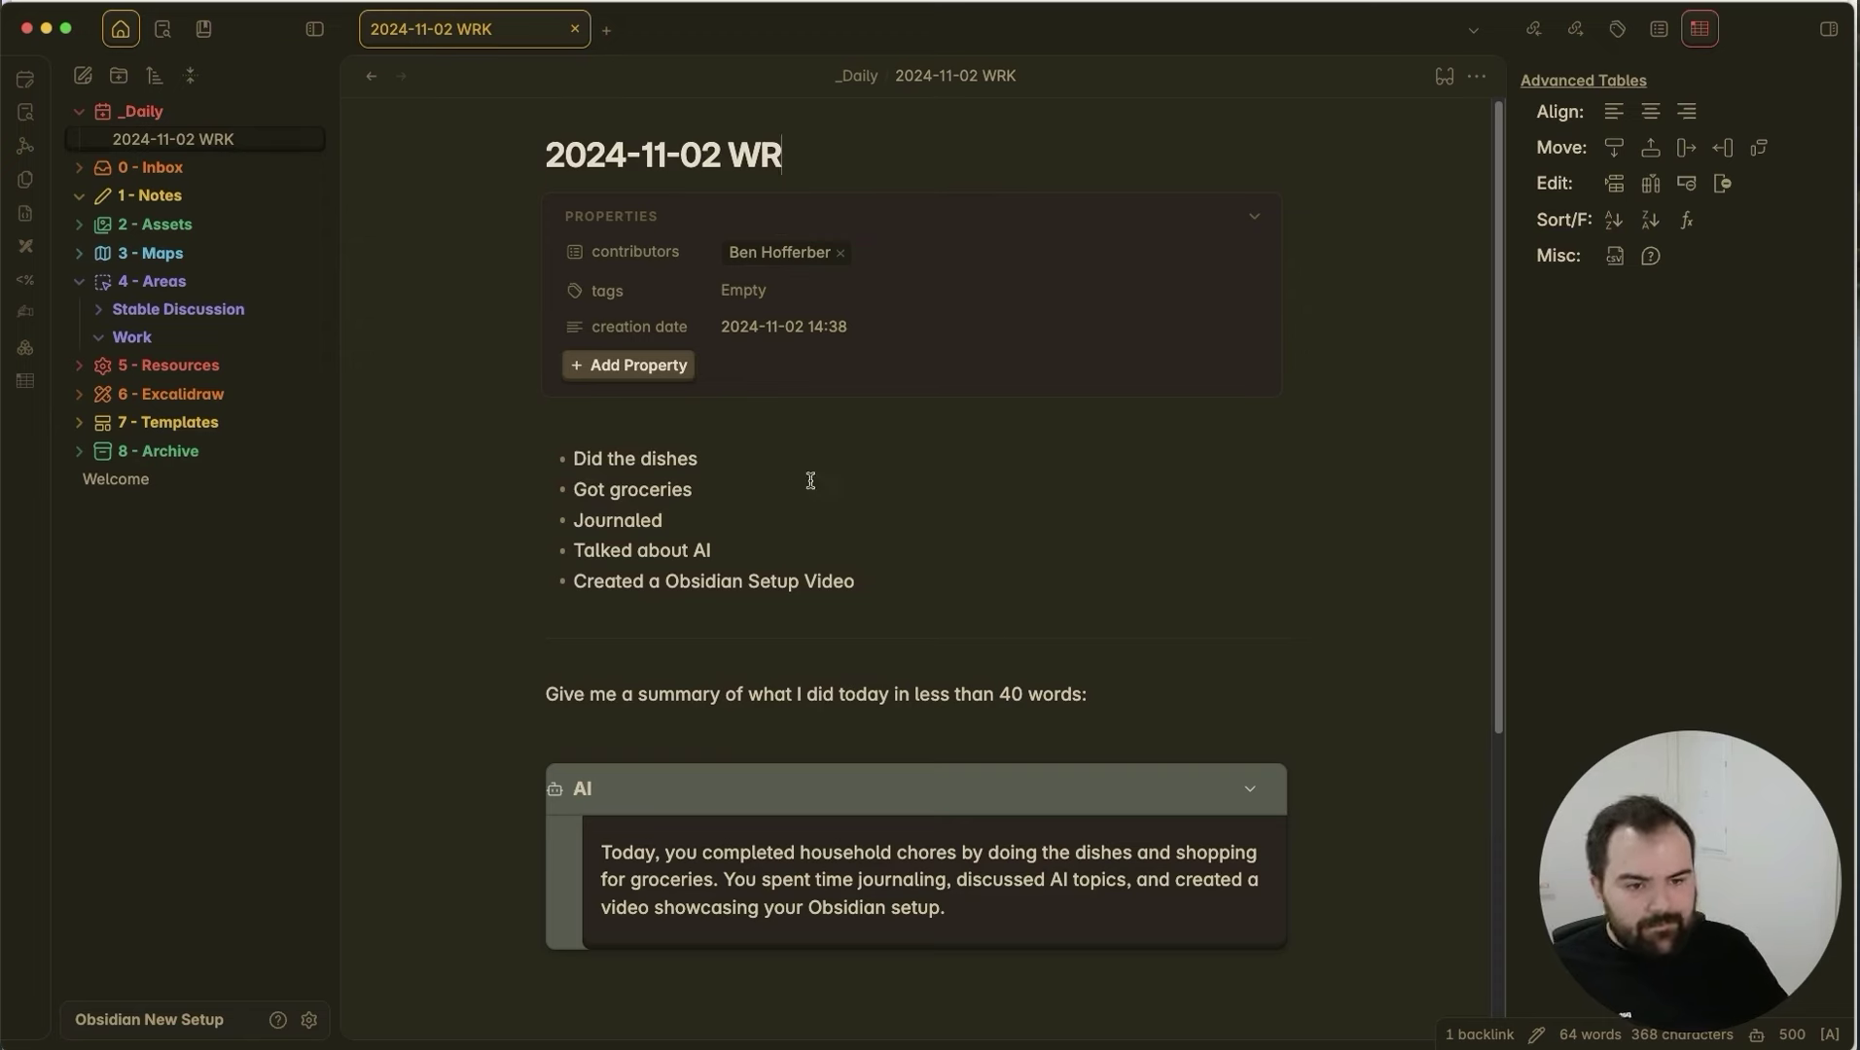
left_click(872, 552)
left_click(822, 153)
type("K")
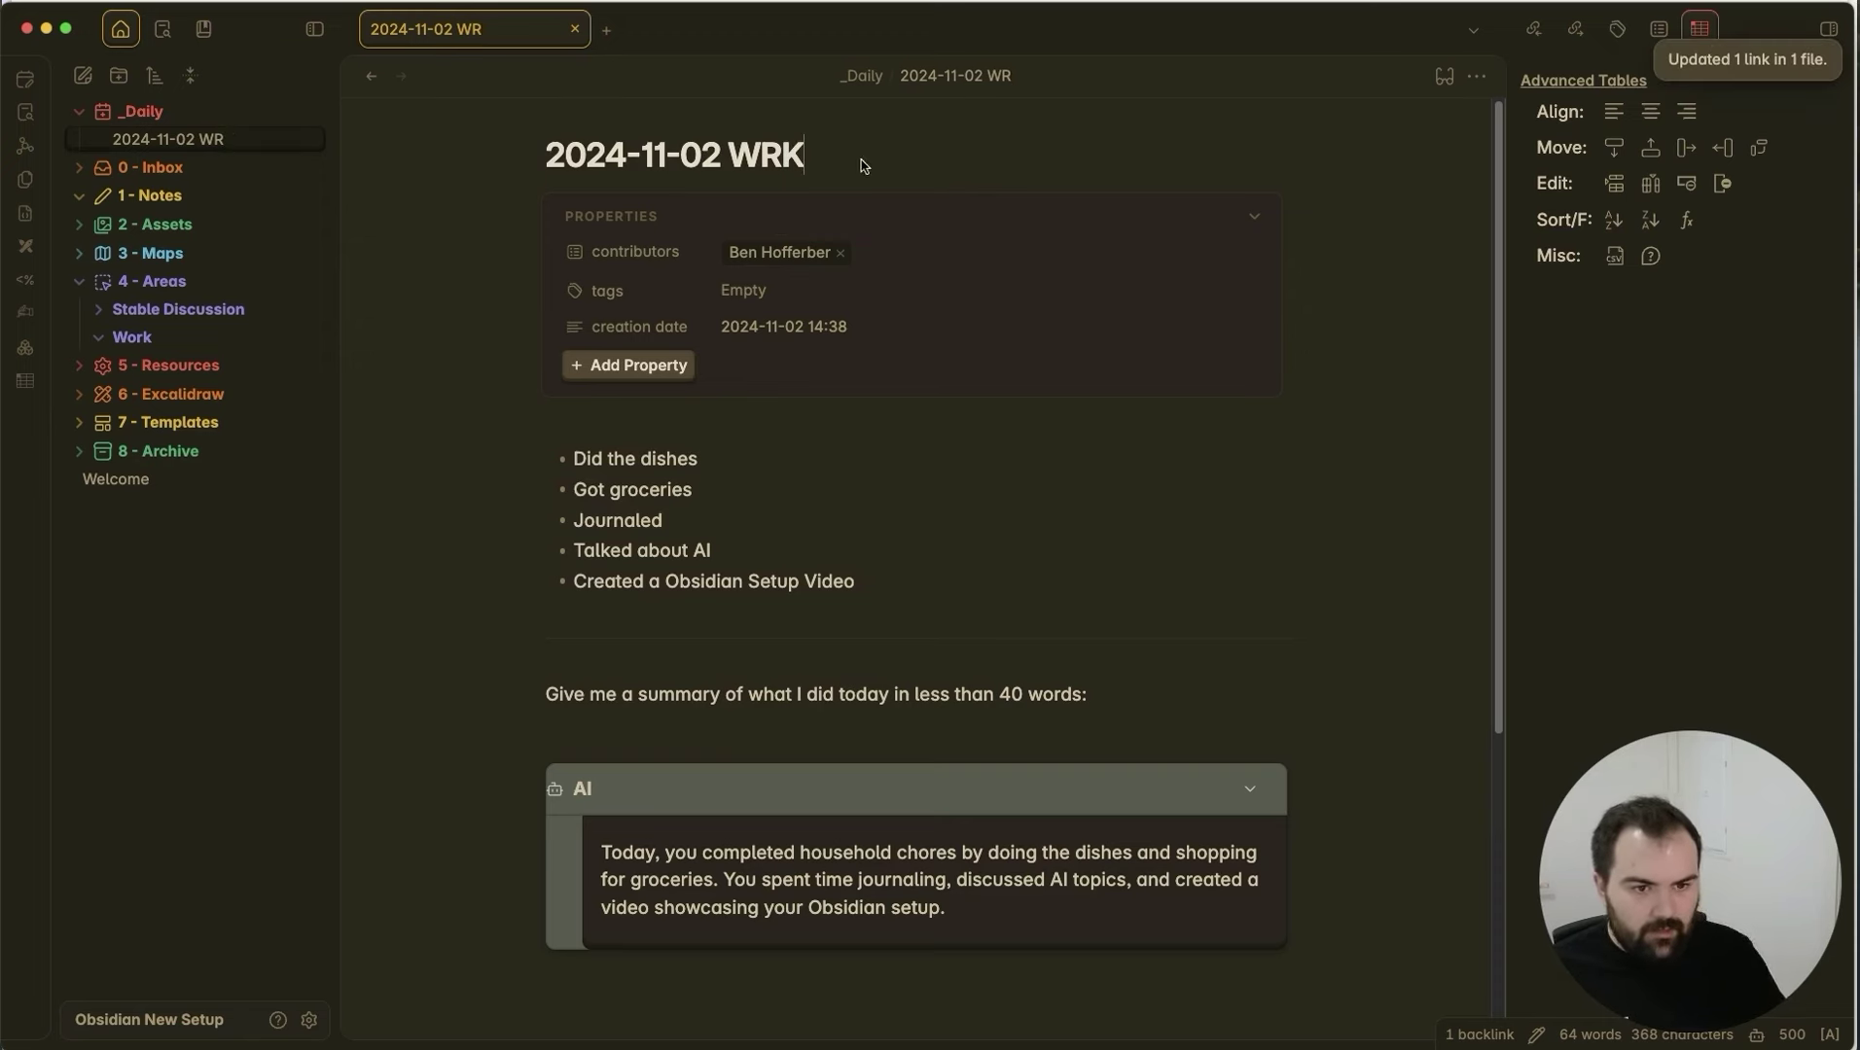
left_click(813, 487)
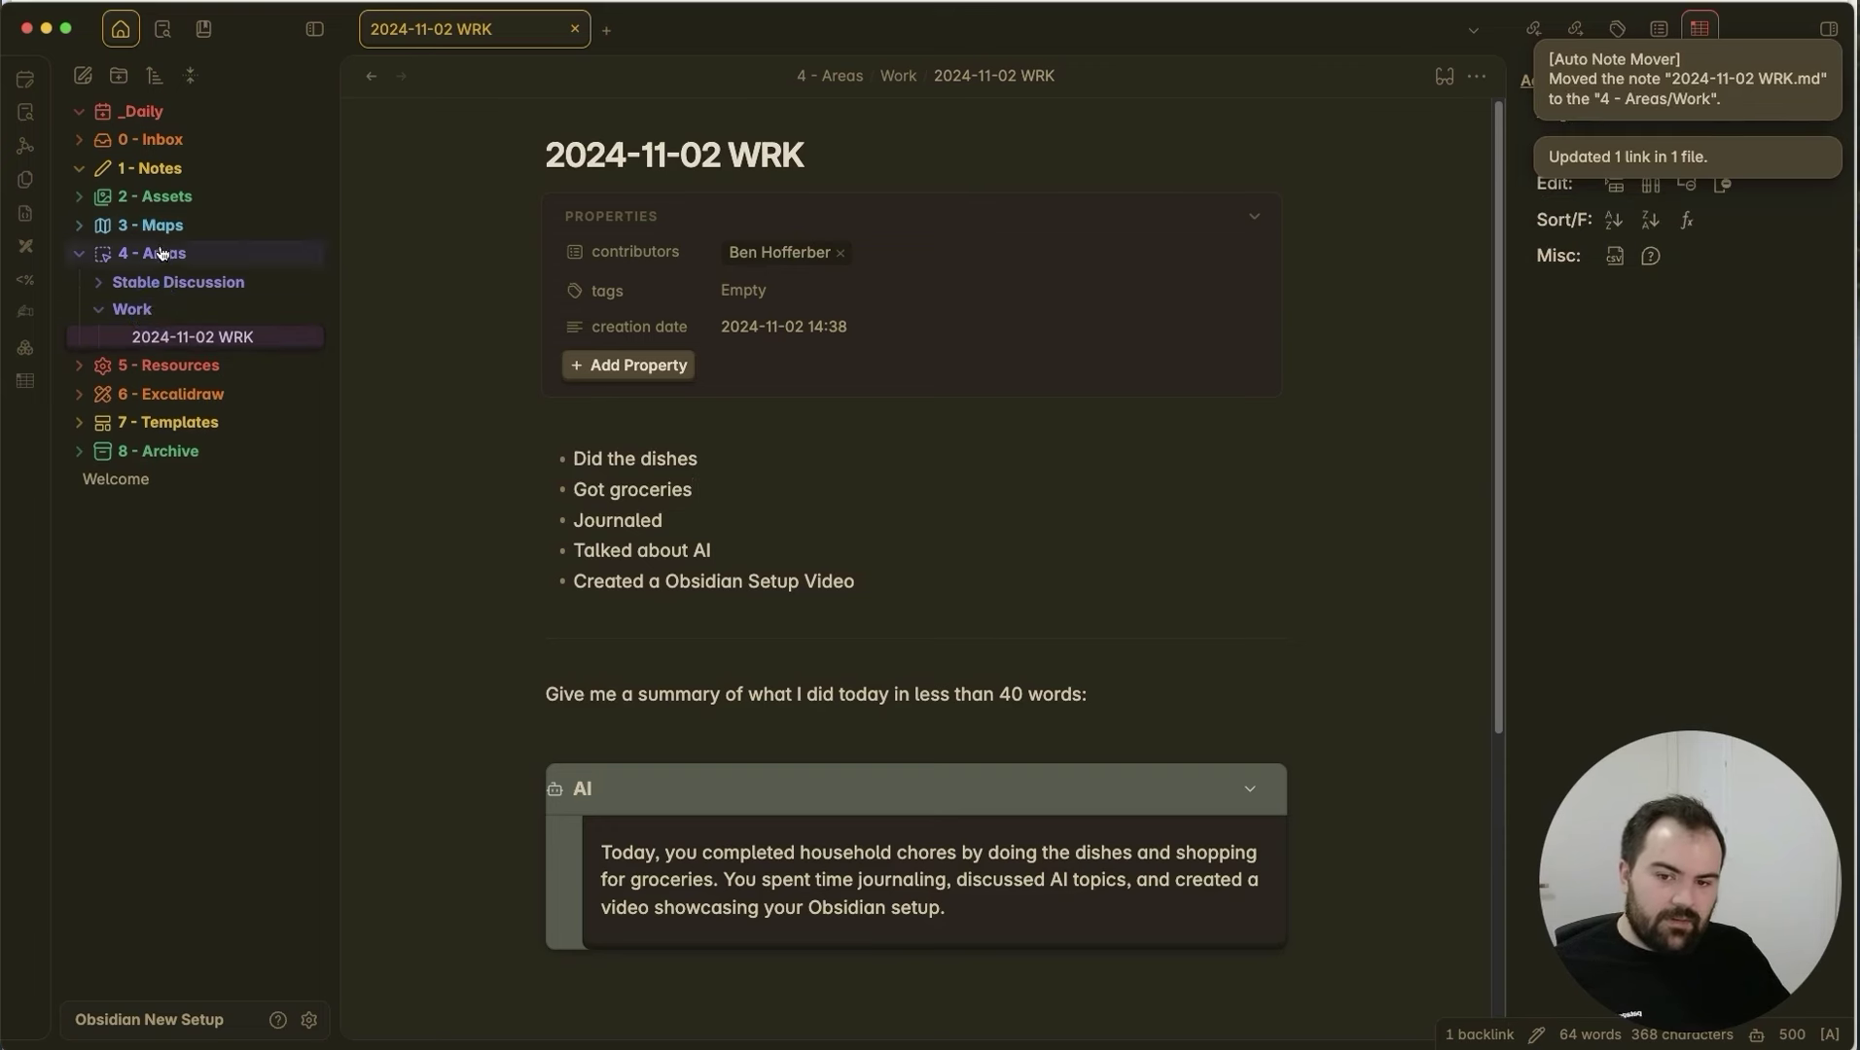
Collapse the Work folder, find the Chronology plugin among the community plugins, and install it.
left_click(185, 310)
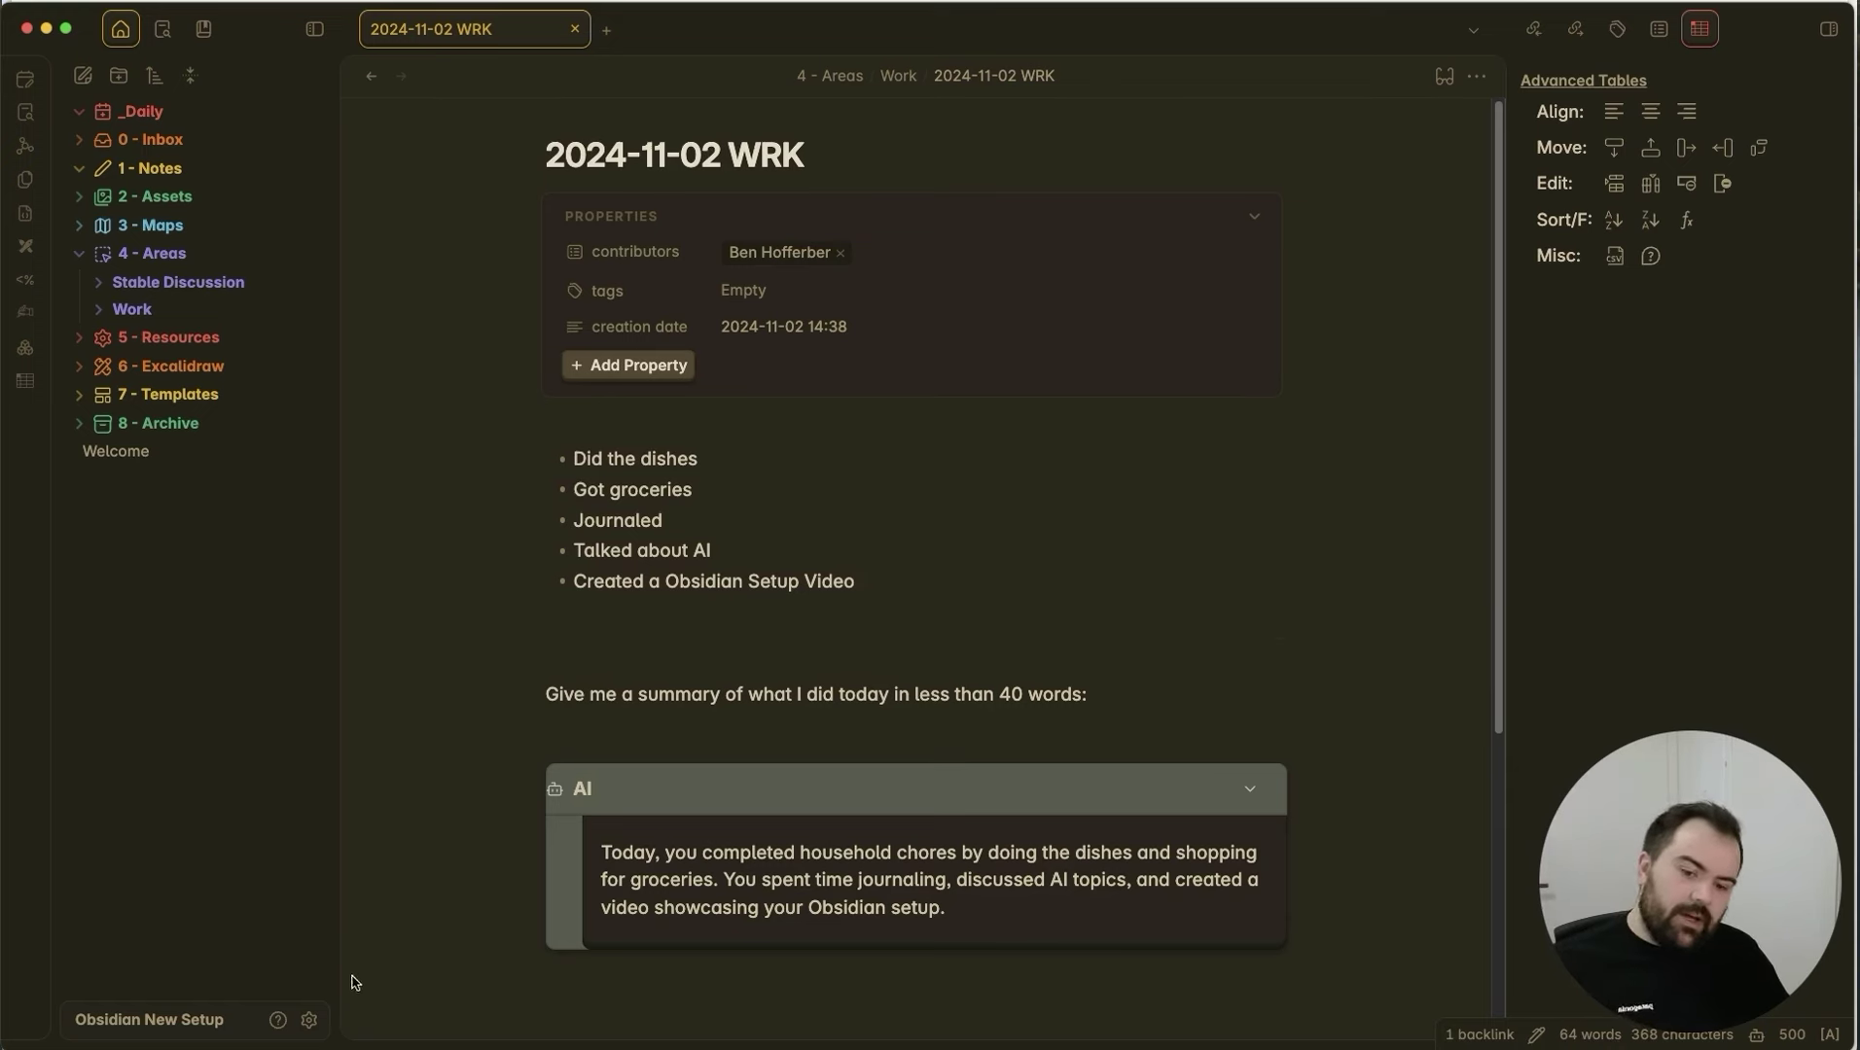
left_click(309, 1019)
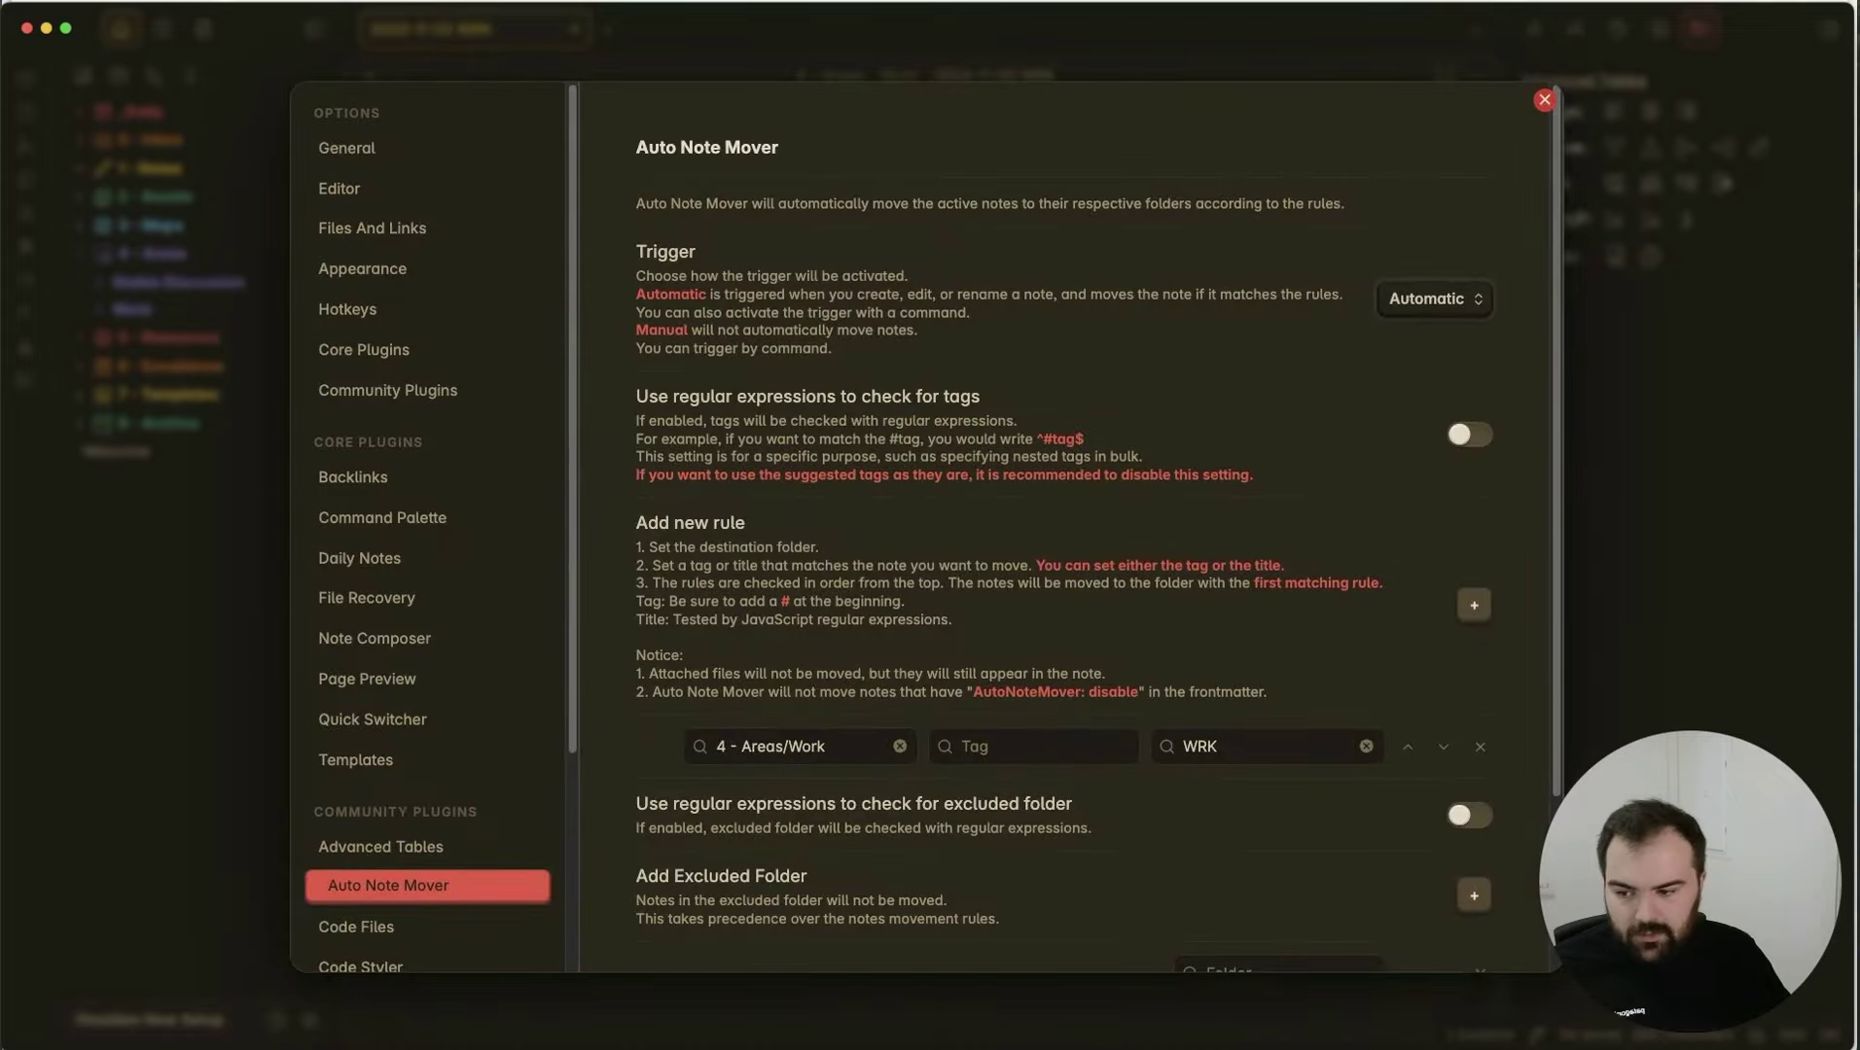
left_click(461, 387)
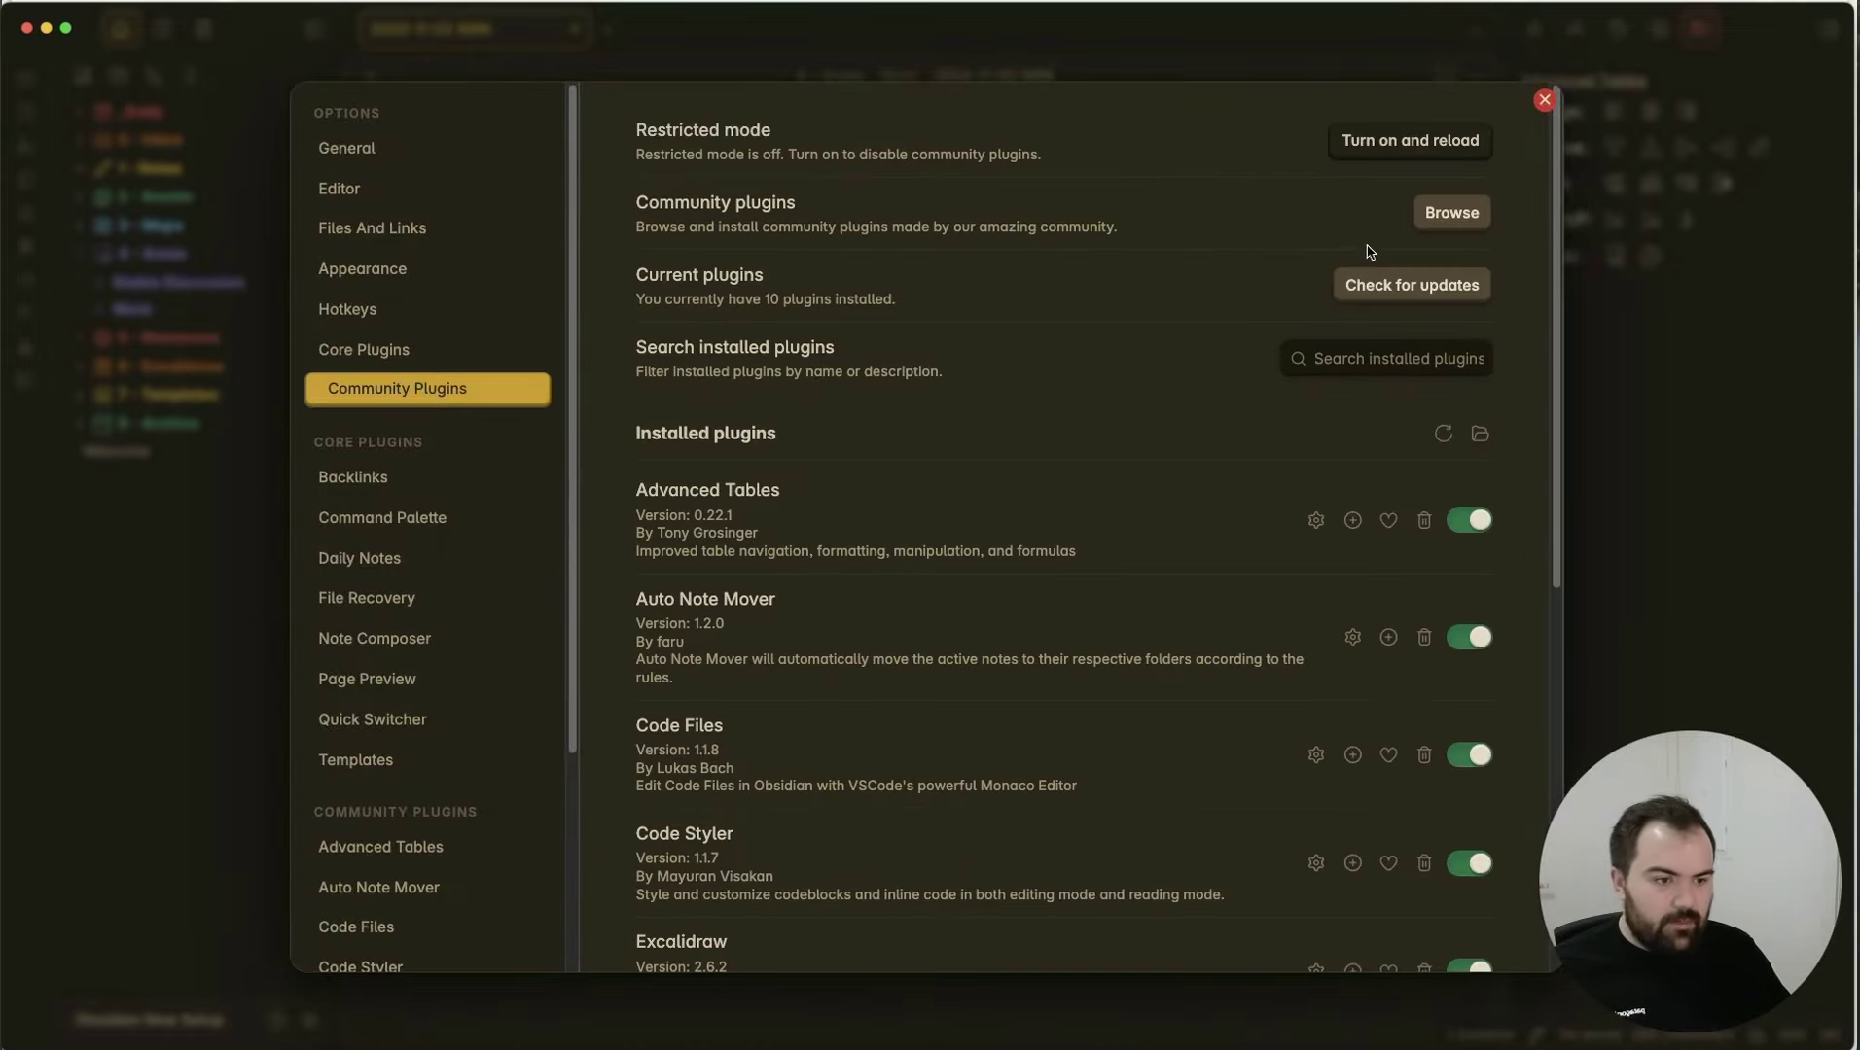
left_click(1451, 212)
left_click(496, 108)
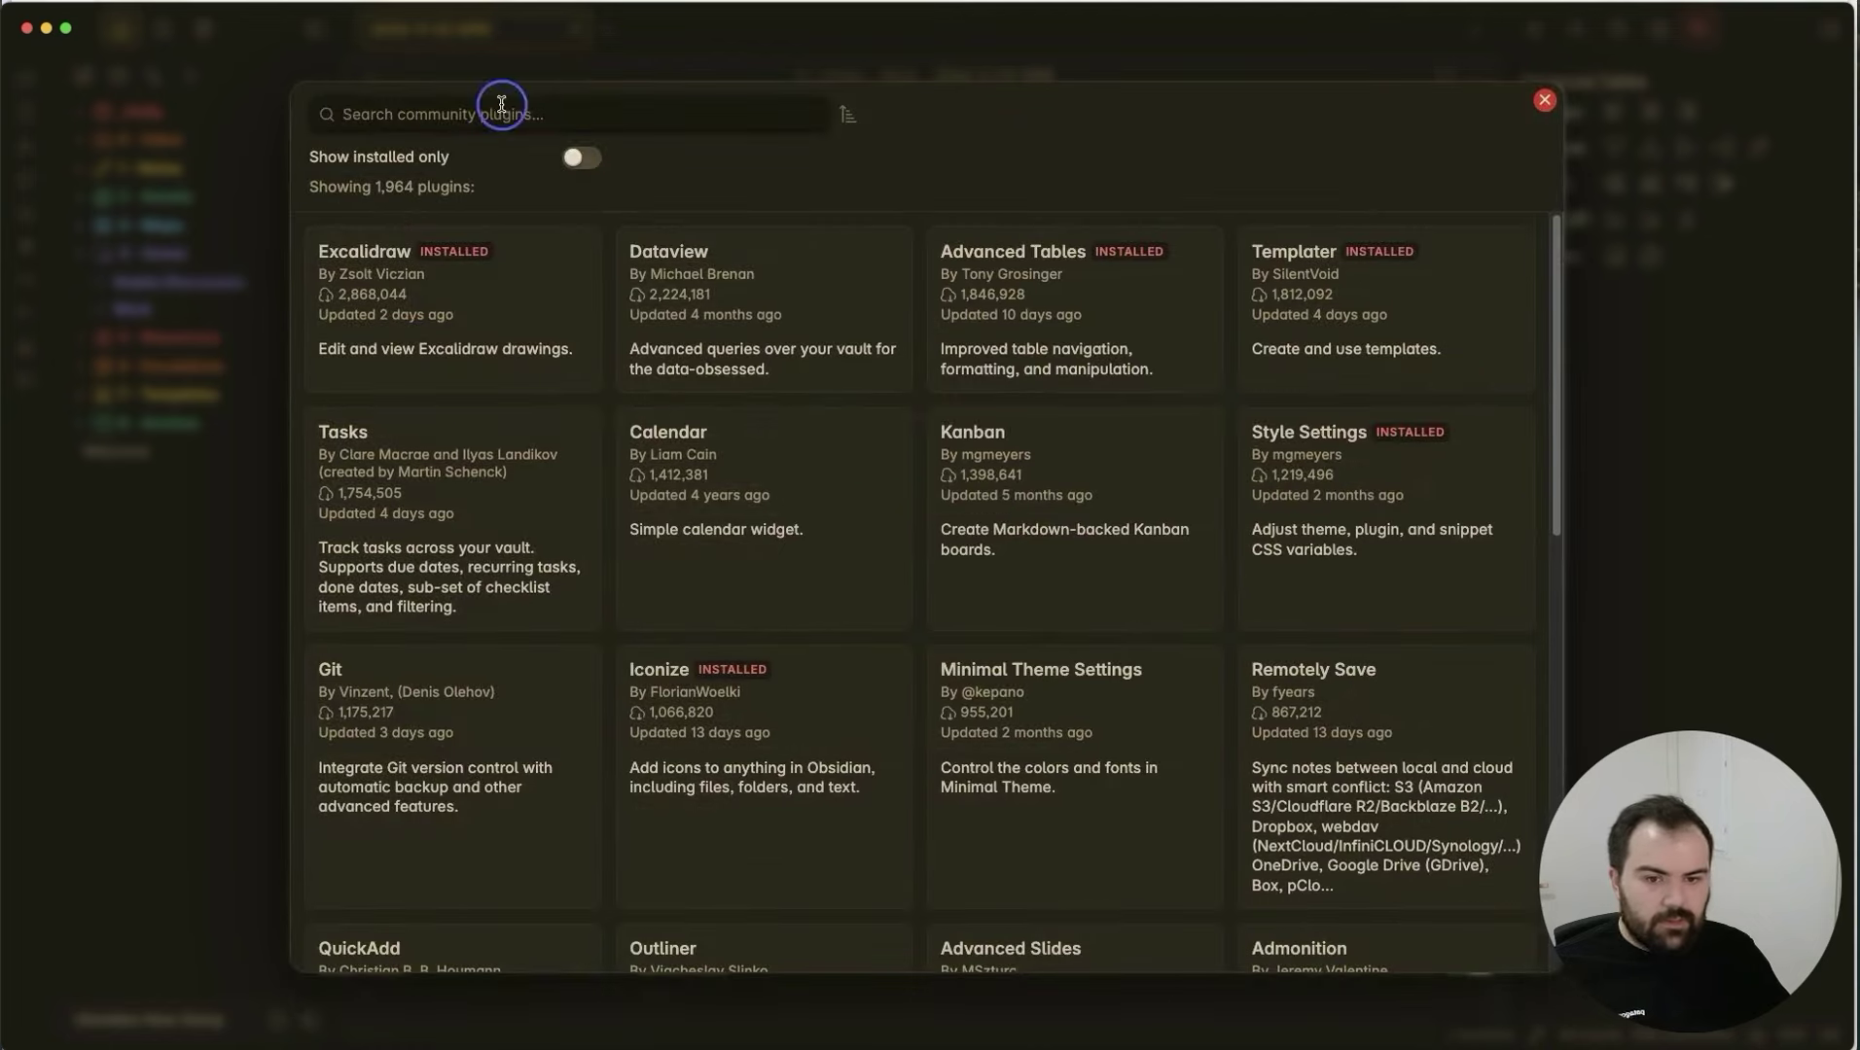
type("chronolo")
left_click(399, 355)
left_click(728, 419)
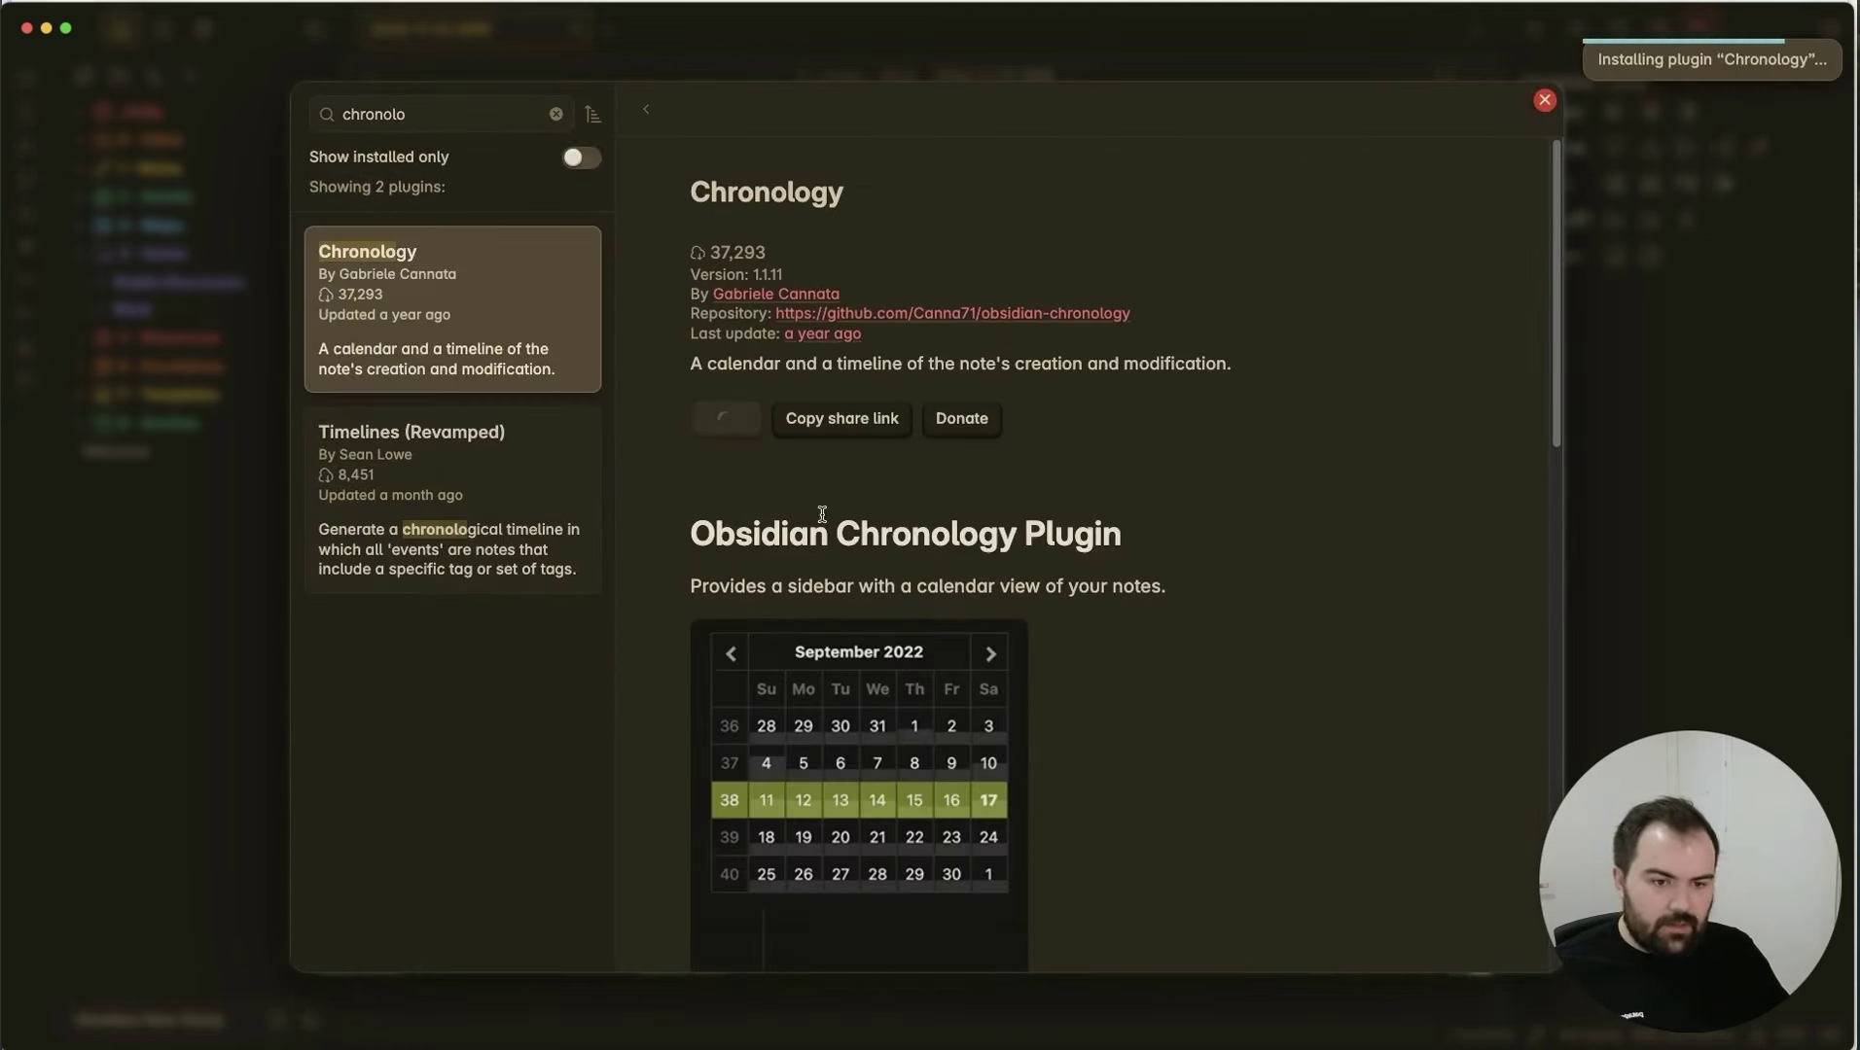
Enable the Chronology plugin and close the settings.
key("Escape")
key("Escape")
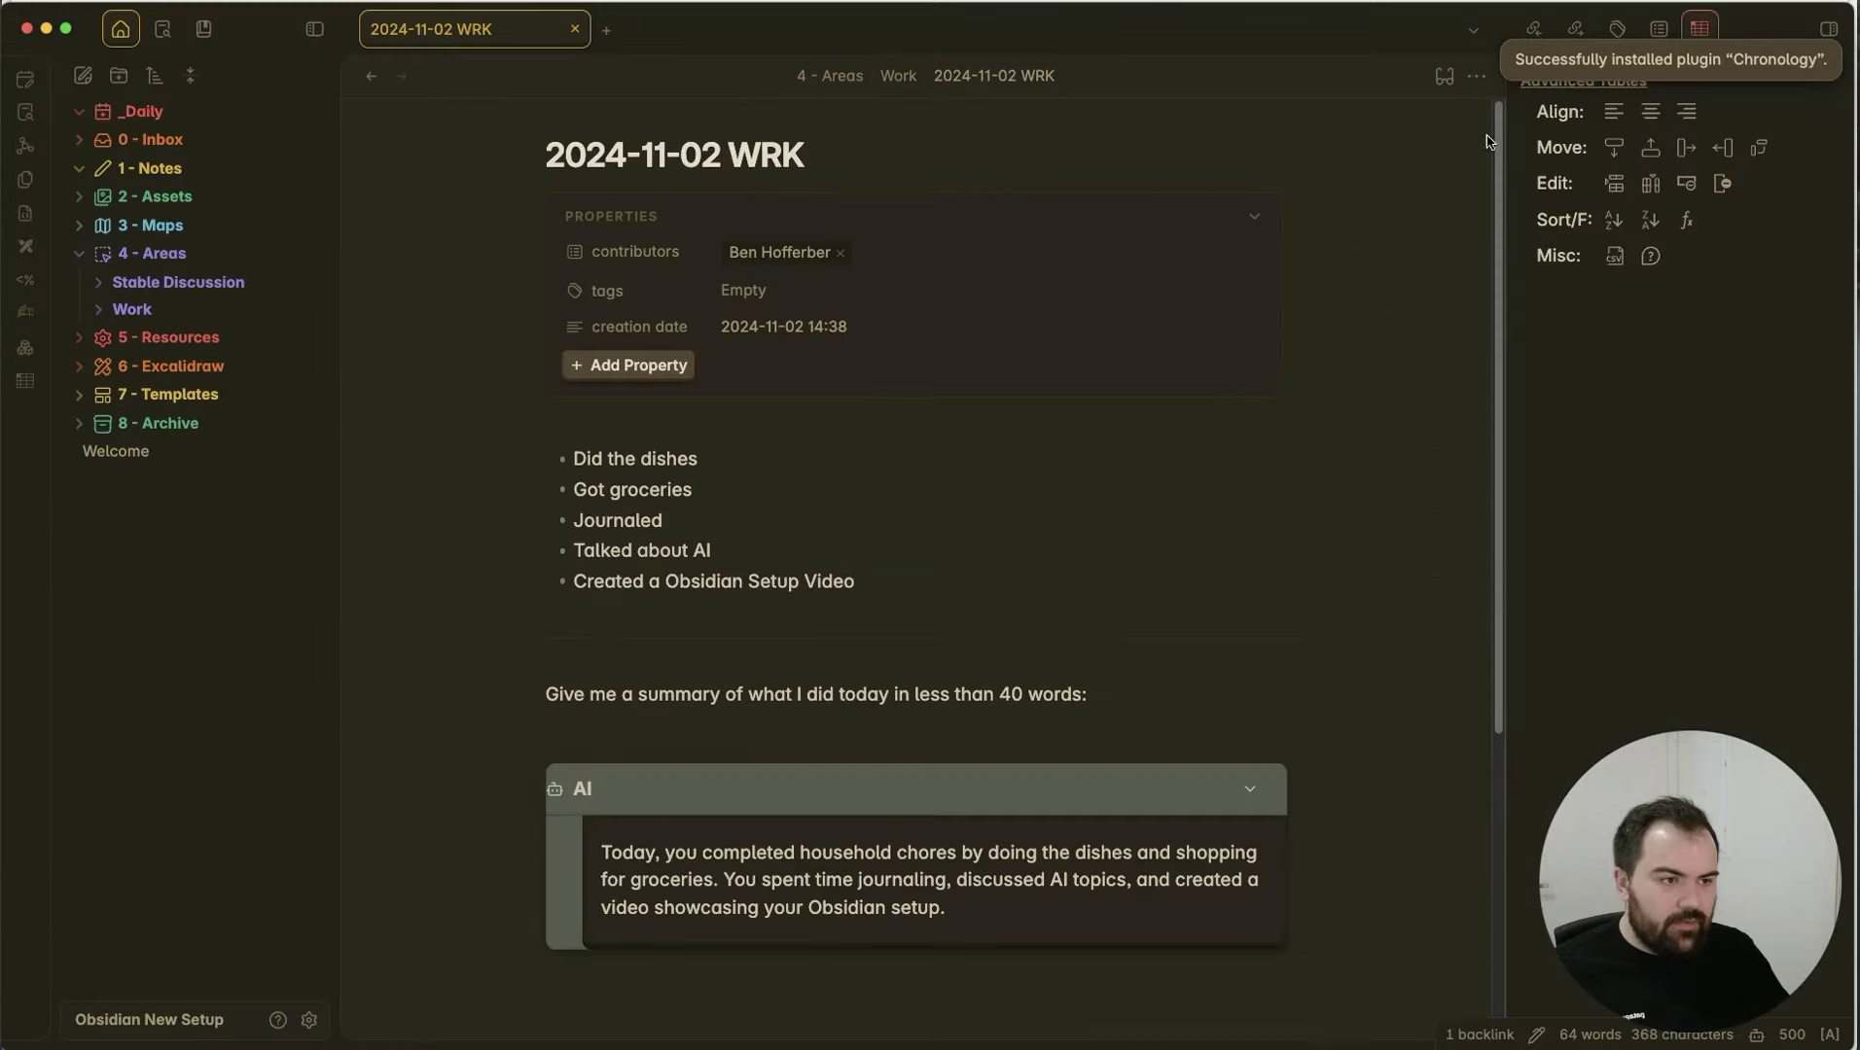
key("super+comma")
left_click(1474, 754)
key("Escape")
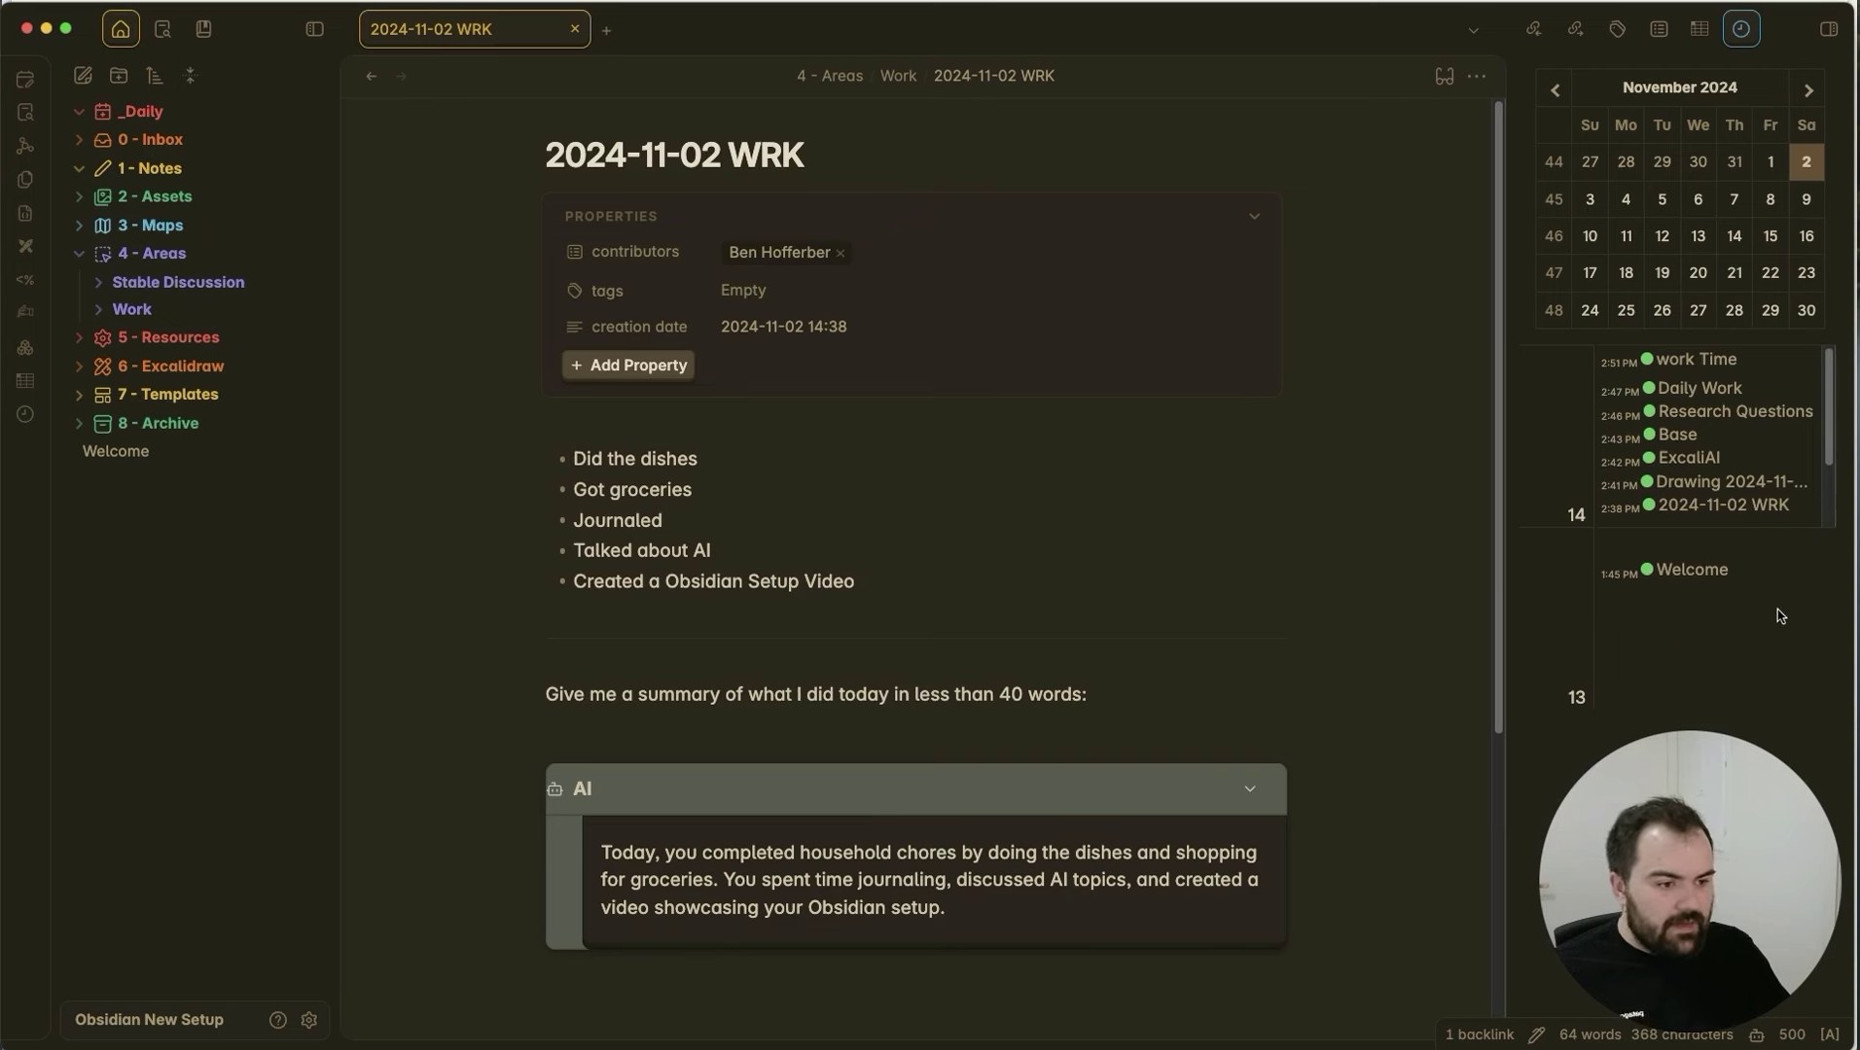
Examine the Chronology calendar and the timeline of notes for November 2, 2024.
scroll(1677, 467, "down", 2)
scroll(1685, 399, "up", 2)
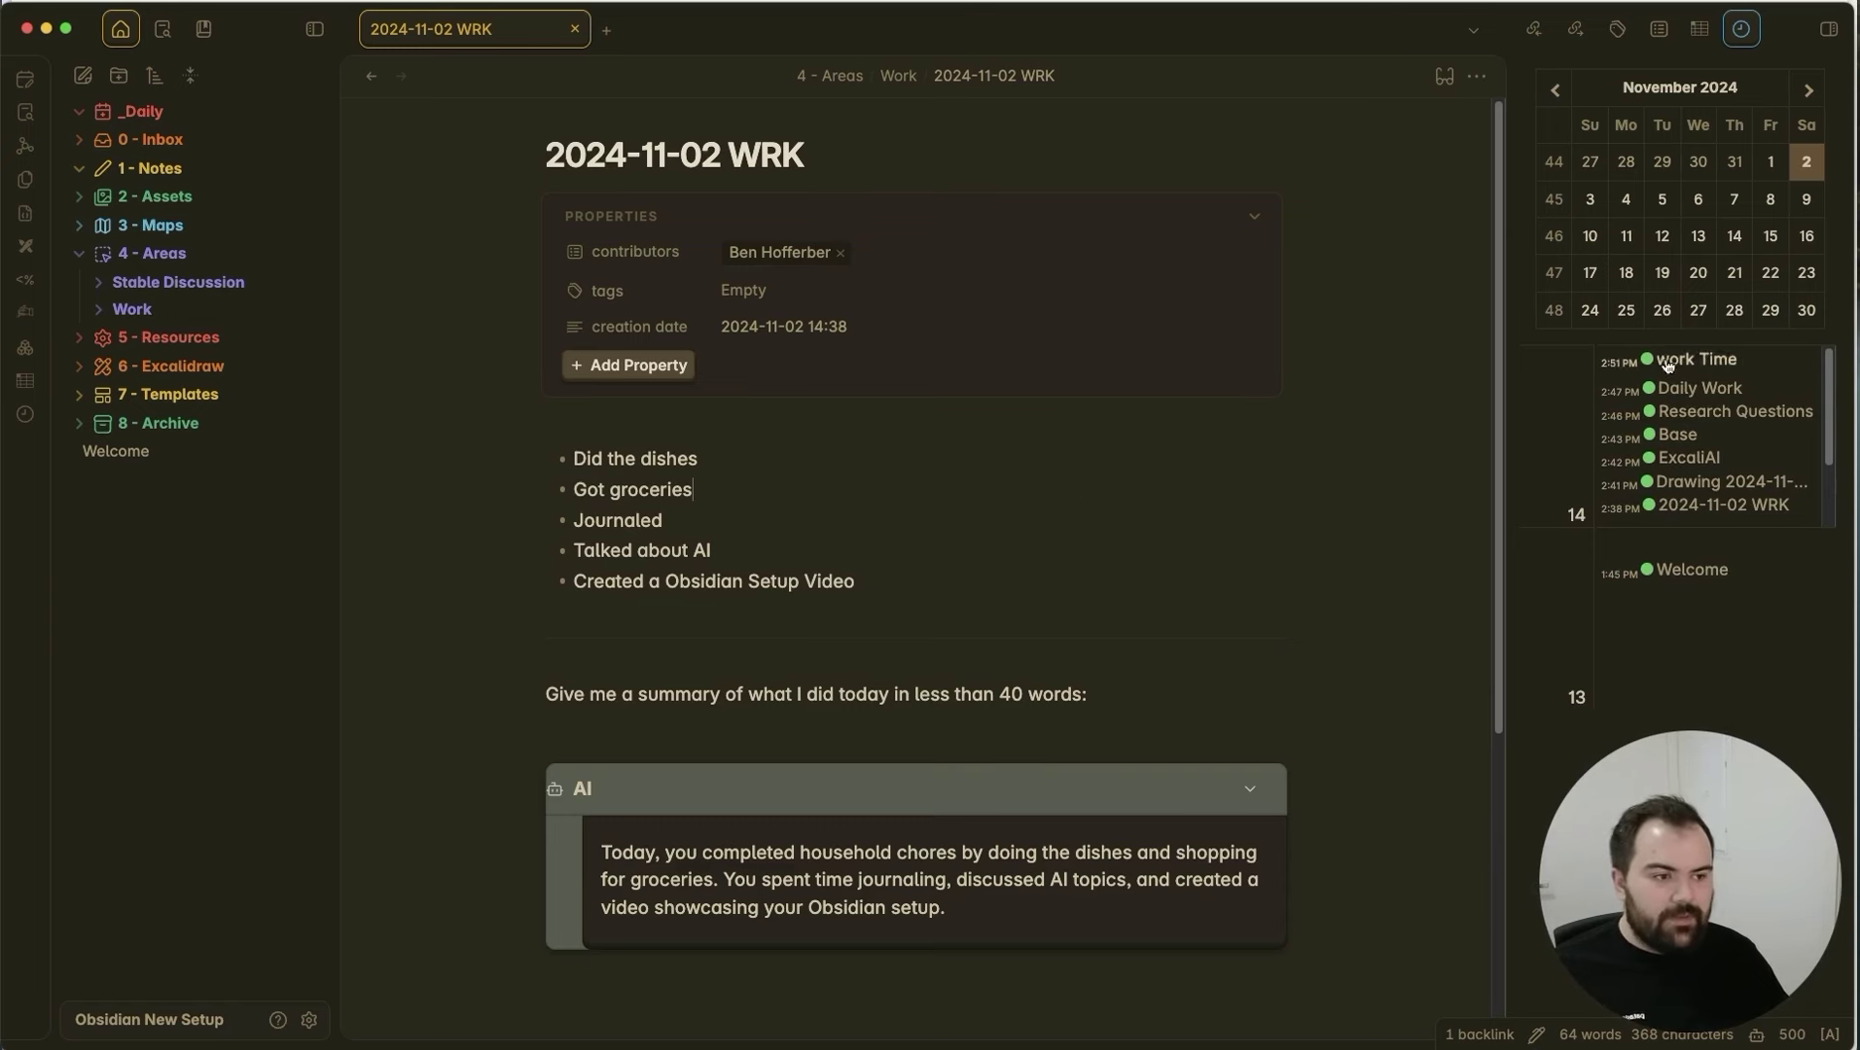
left_click(1765, 168)
left_click(1801, 168)
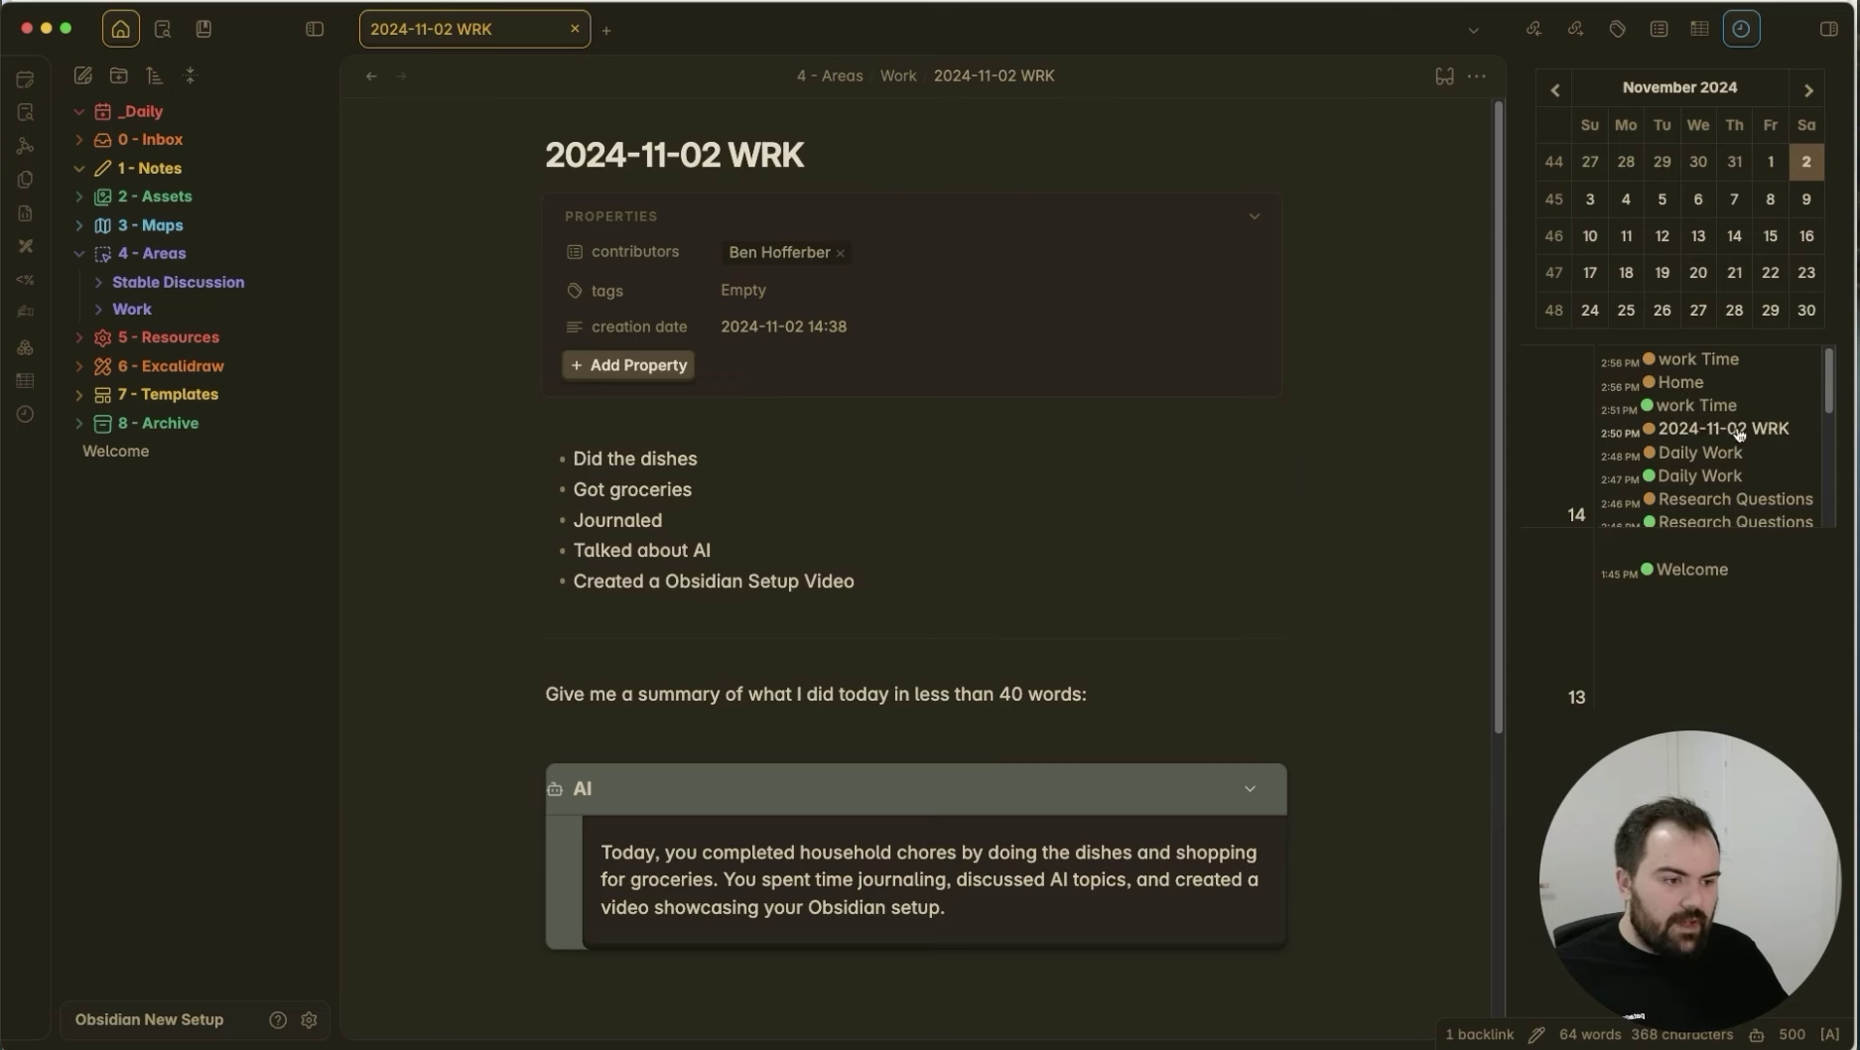
mouse_move(1741, 429)
left_click_drag(1836, 431, 1827, 366)
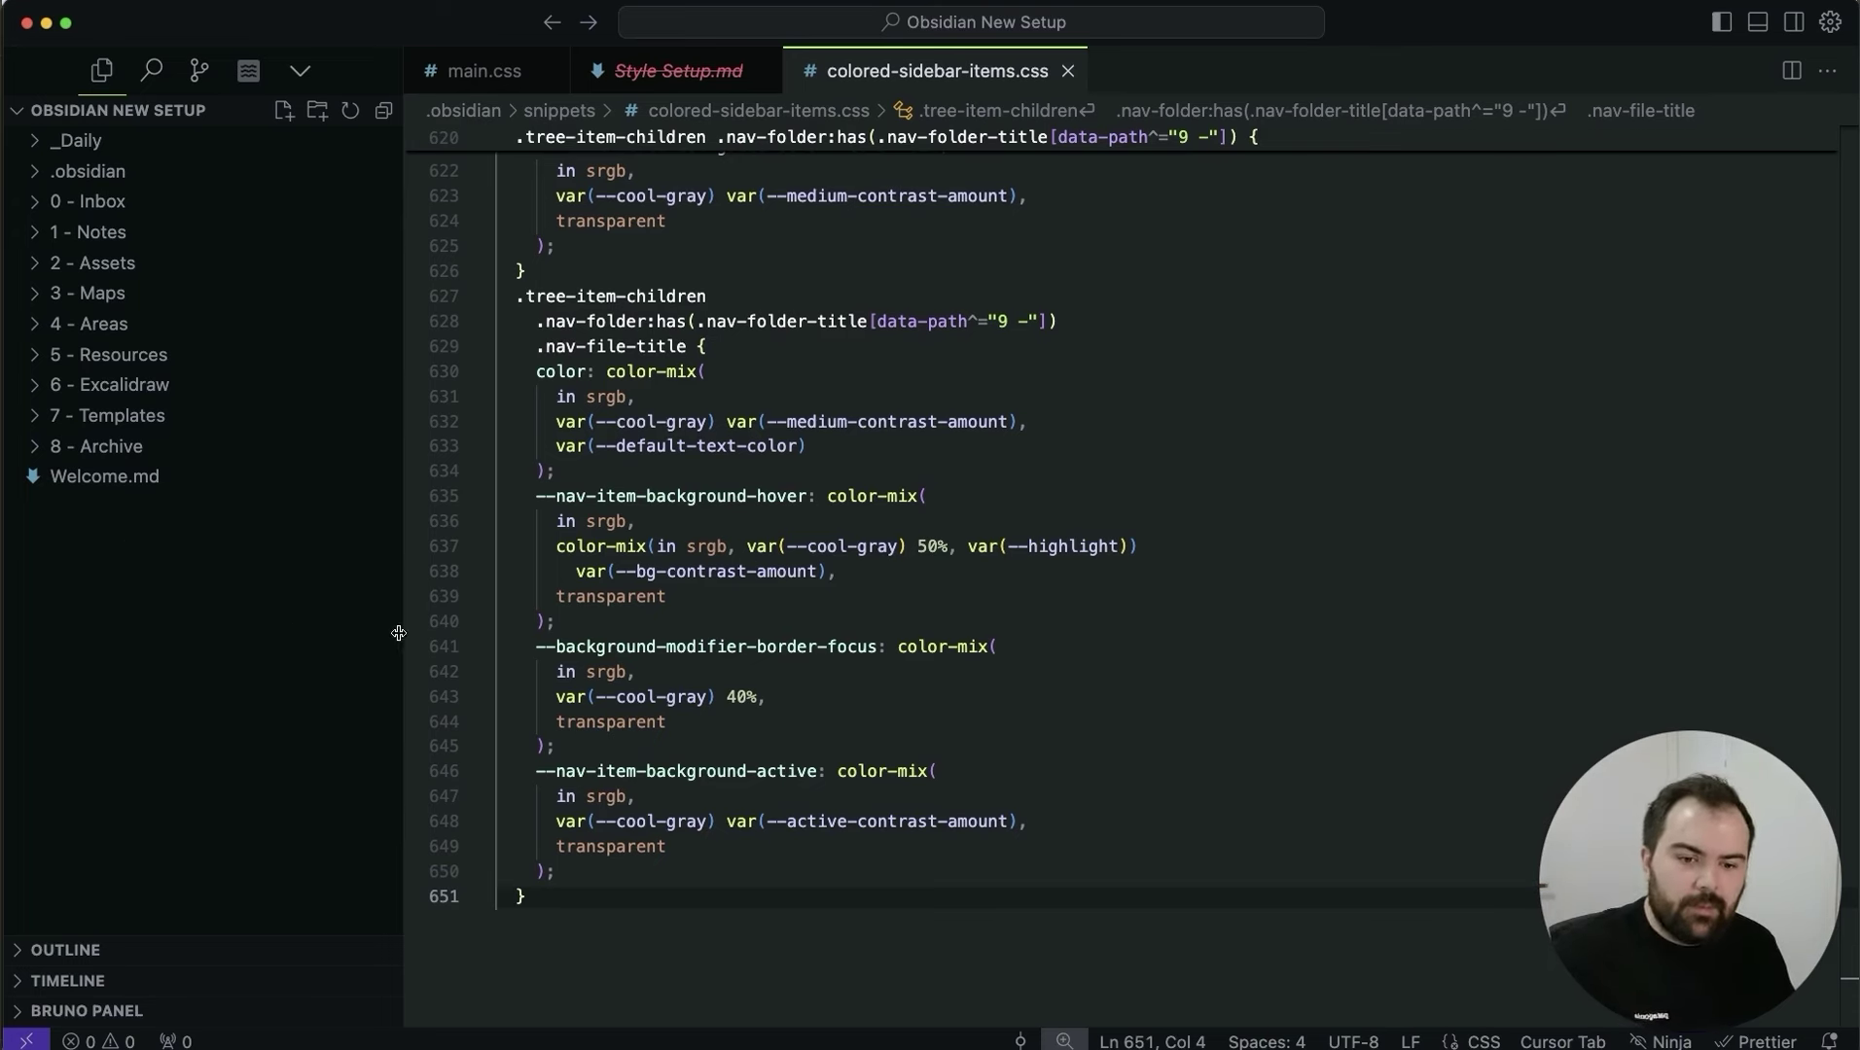
Switch to Cursor and close the open Style Setup.md, colored-sidebar-items.css and main.css files.
left_click(764, 71)
left_click(855, 71)
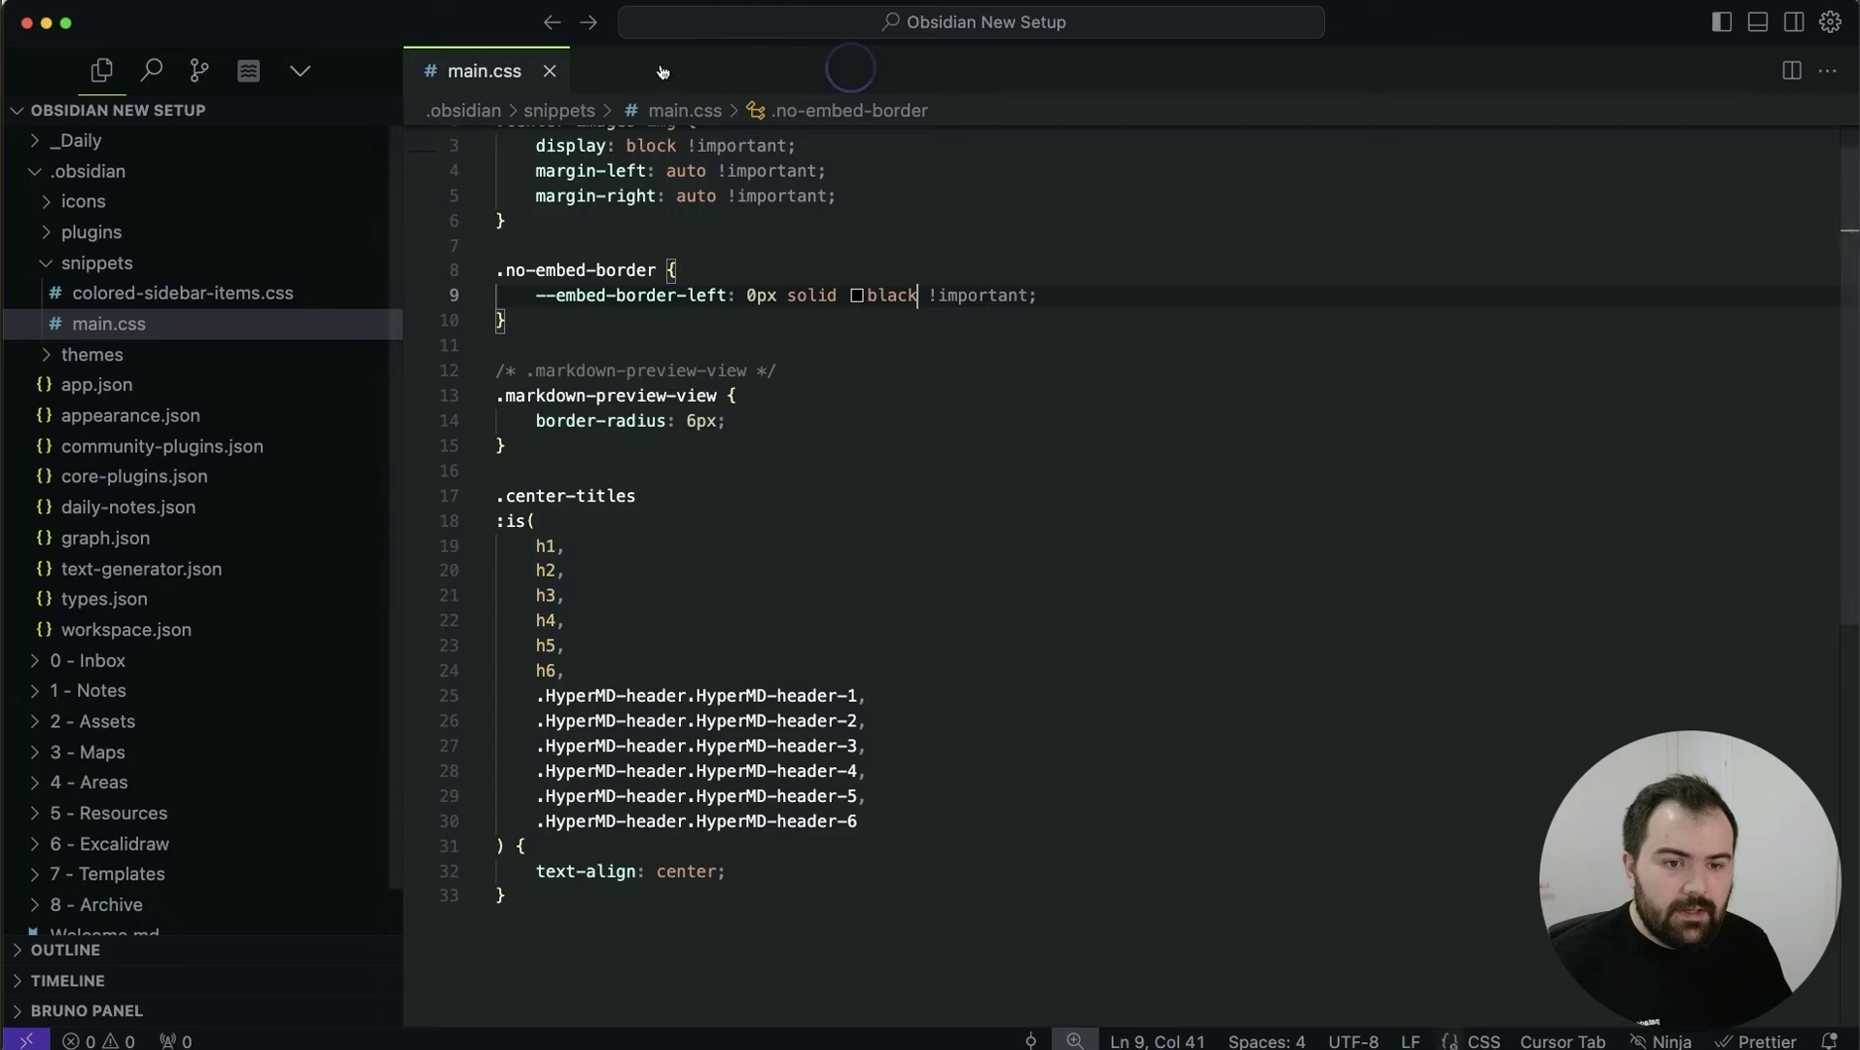
left_click(549, 71)
Examine the vault's .obsidian folder with its plugins and snippets subfolders, and collapse it.
left_click(95, 264)
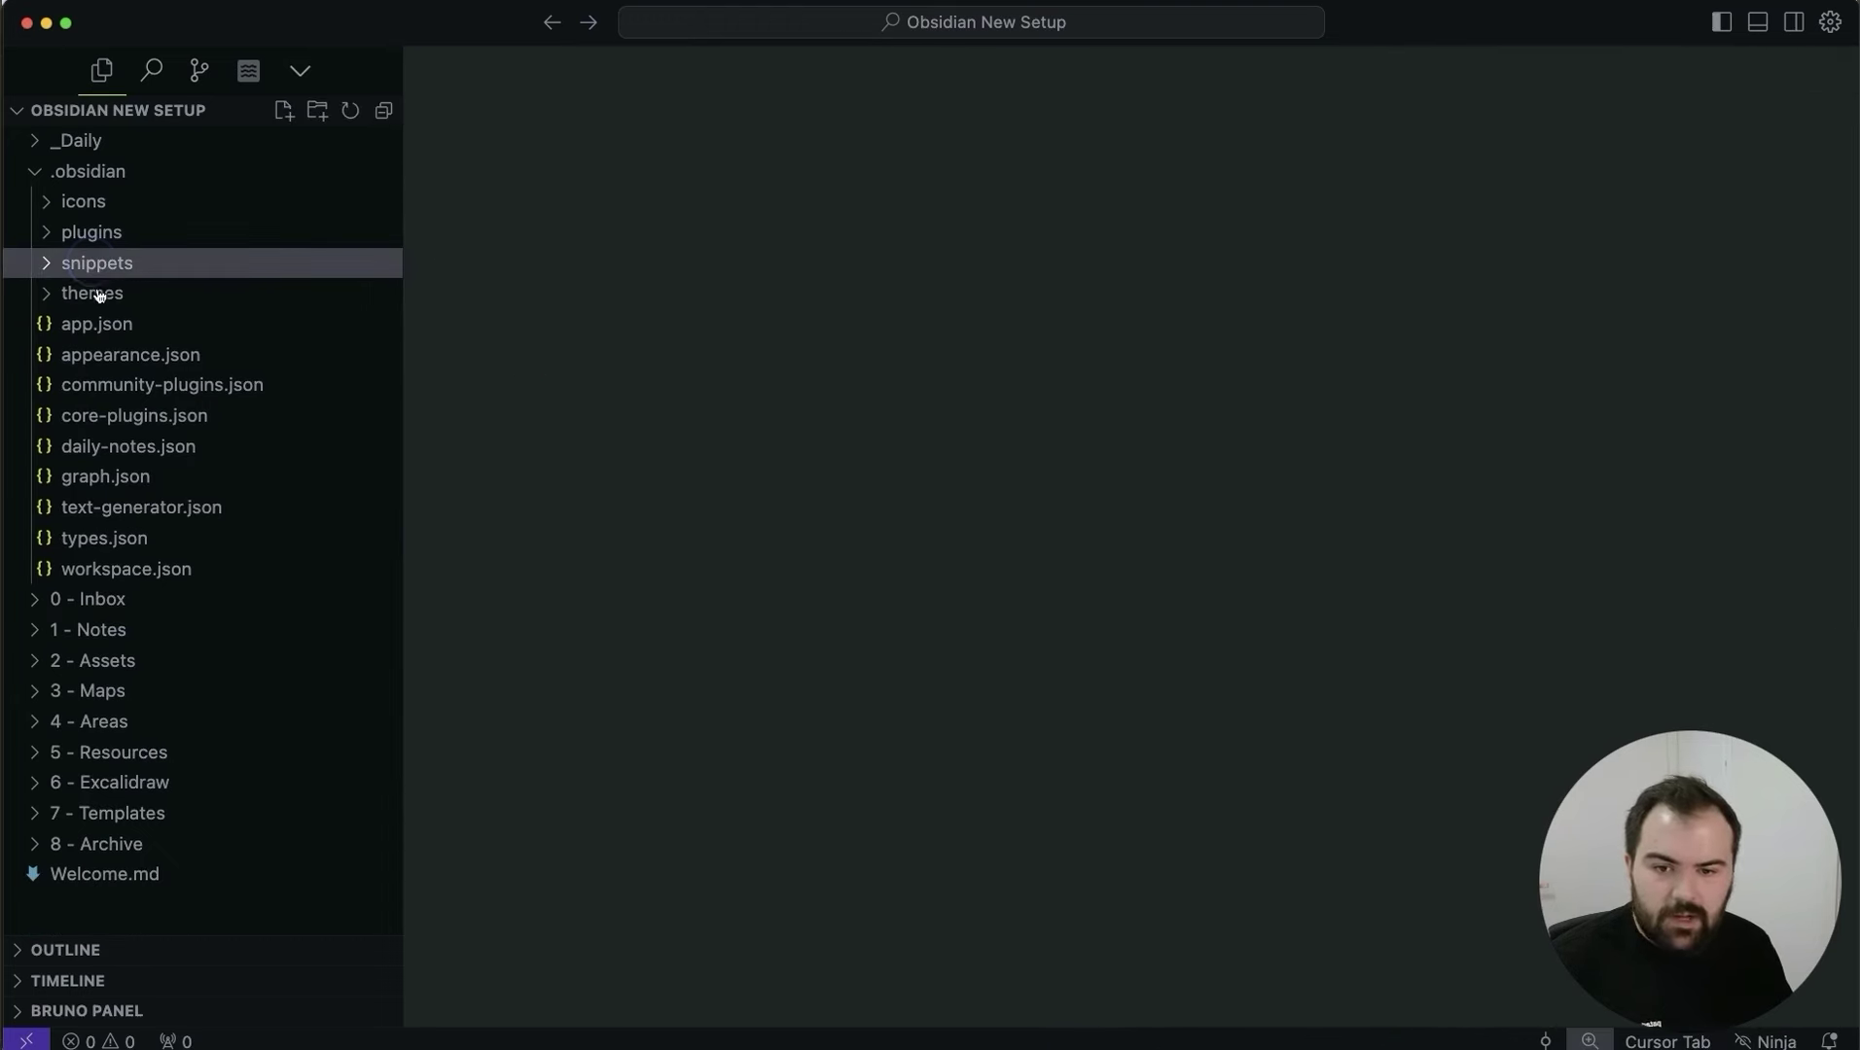
left_click(94, 175)
left_click(97, 173)
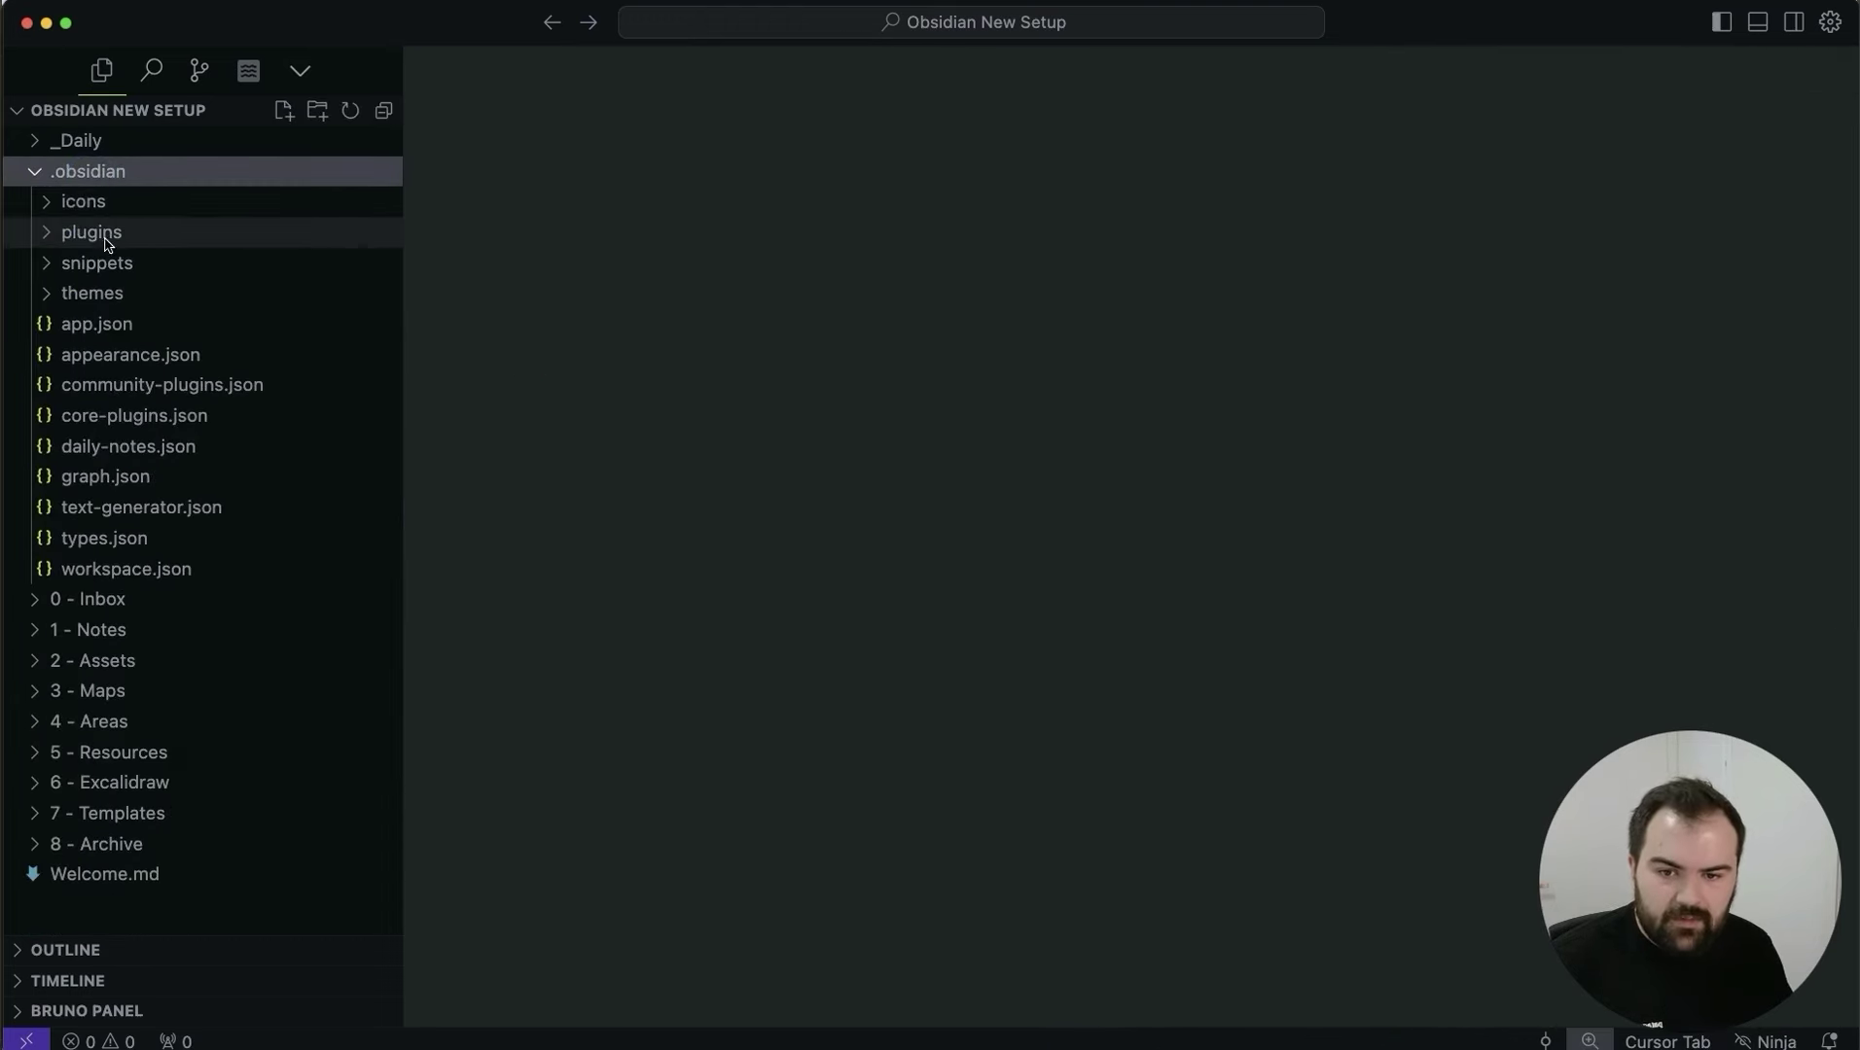
left_click(101, 233)
left_click(105, 233)
left_click(124, 264)
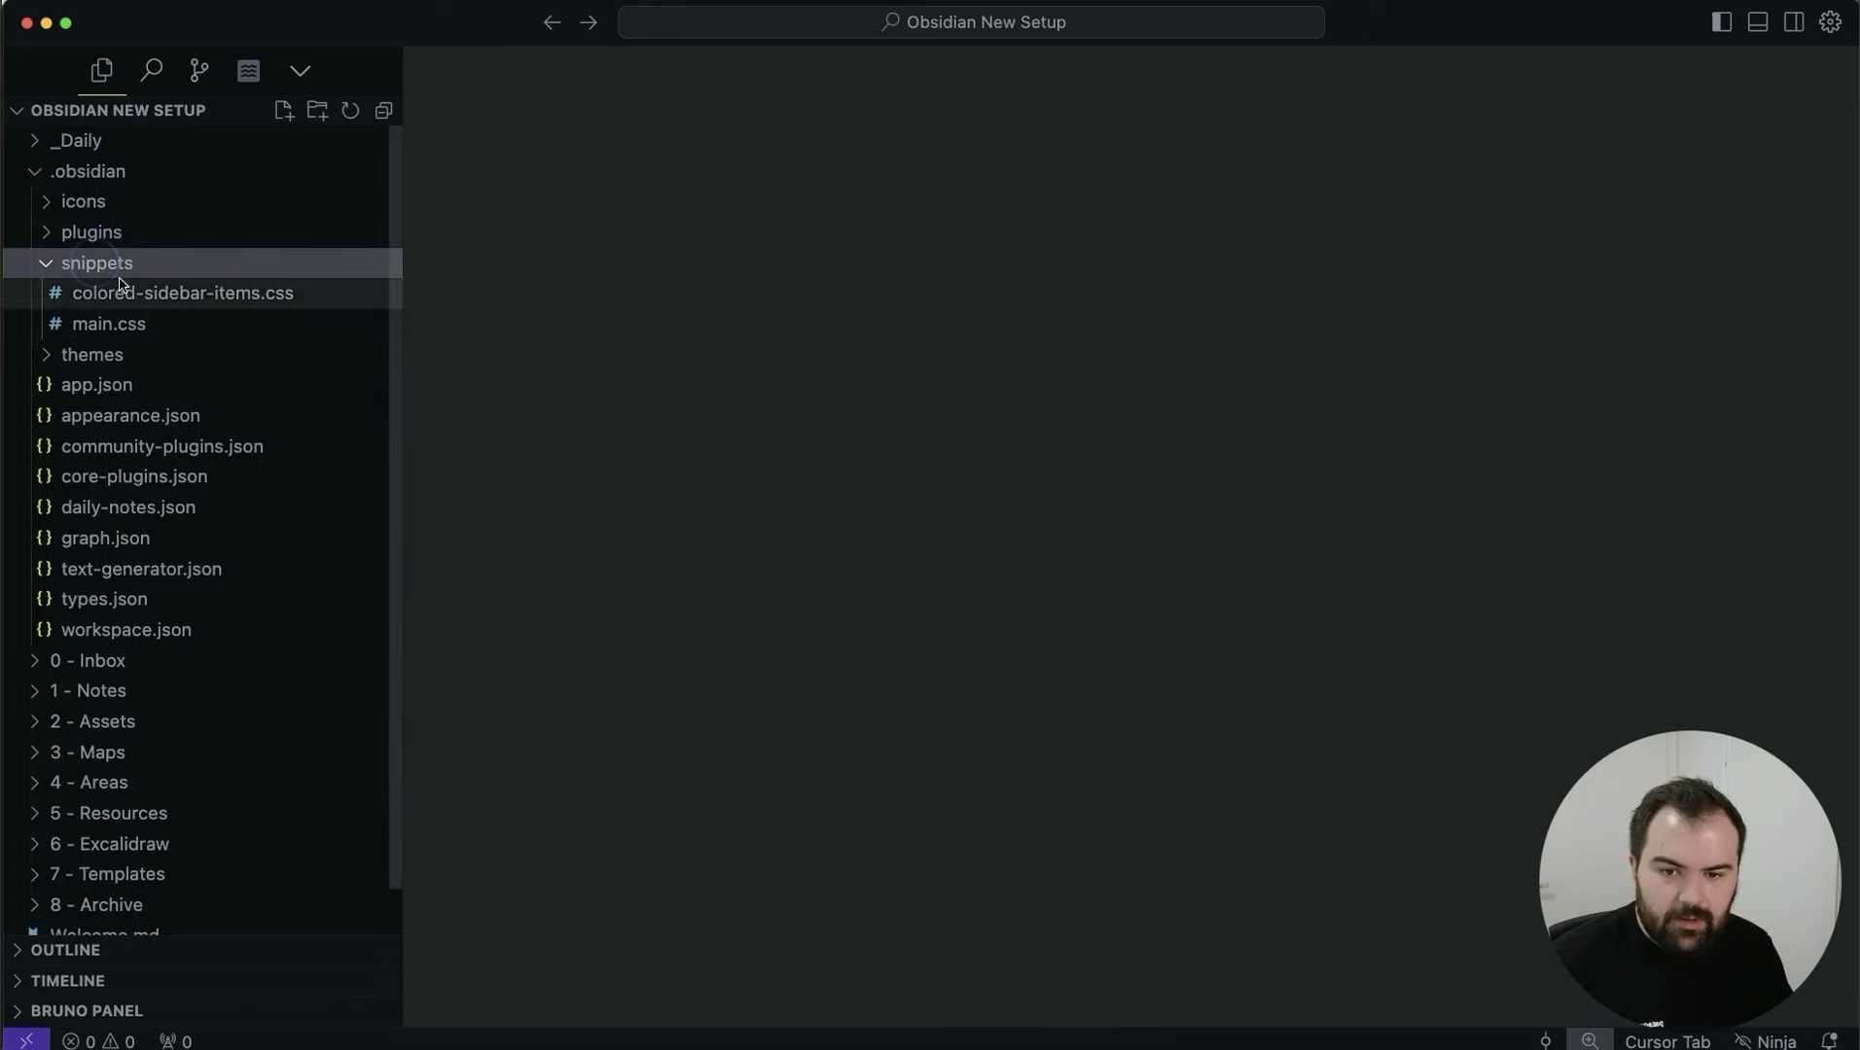
left_click(125, 264)
left_click(85, 173)
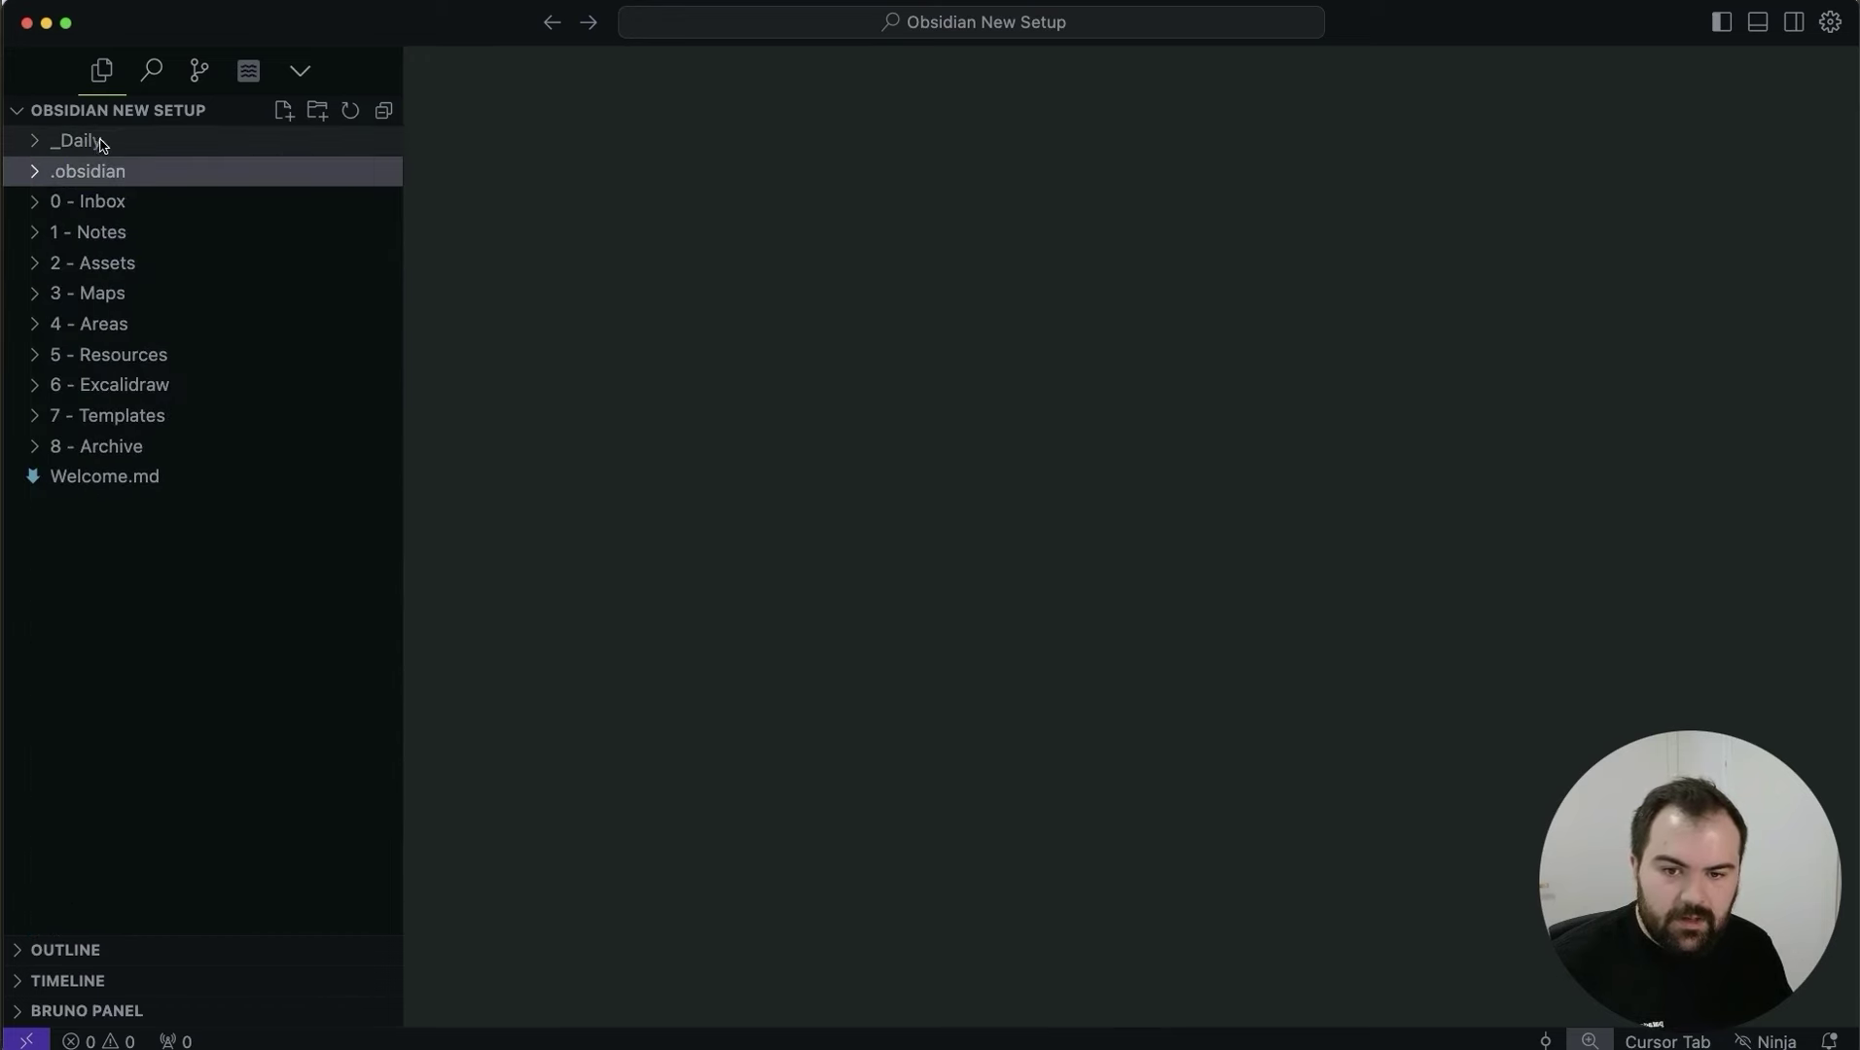
left_click(331, 646)
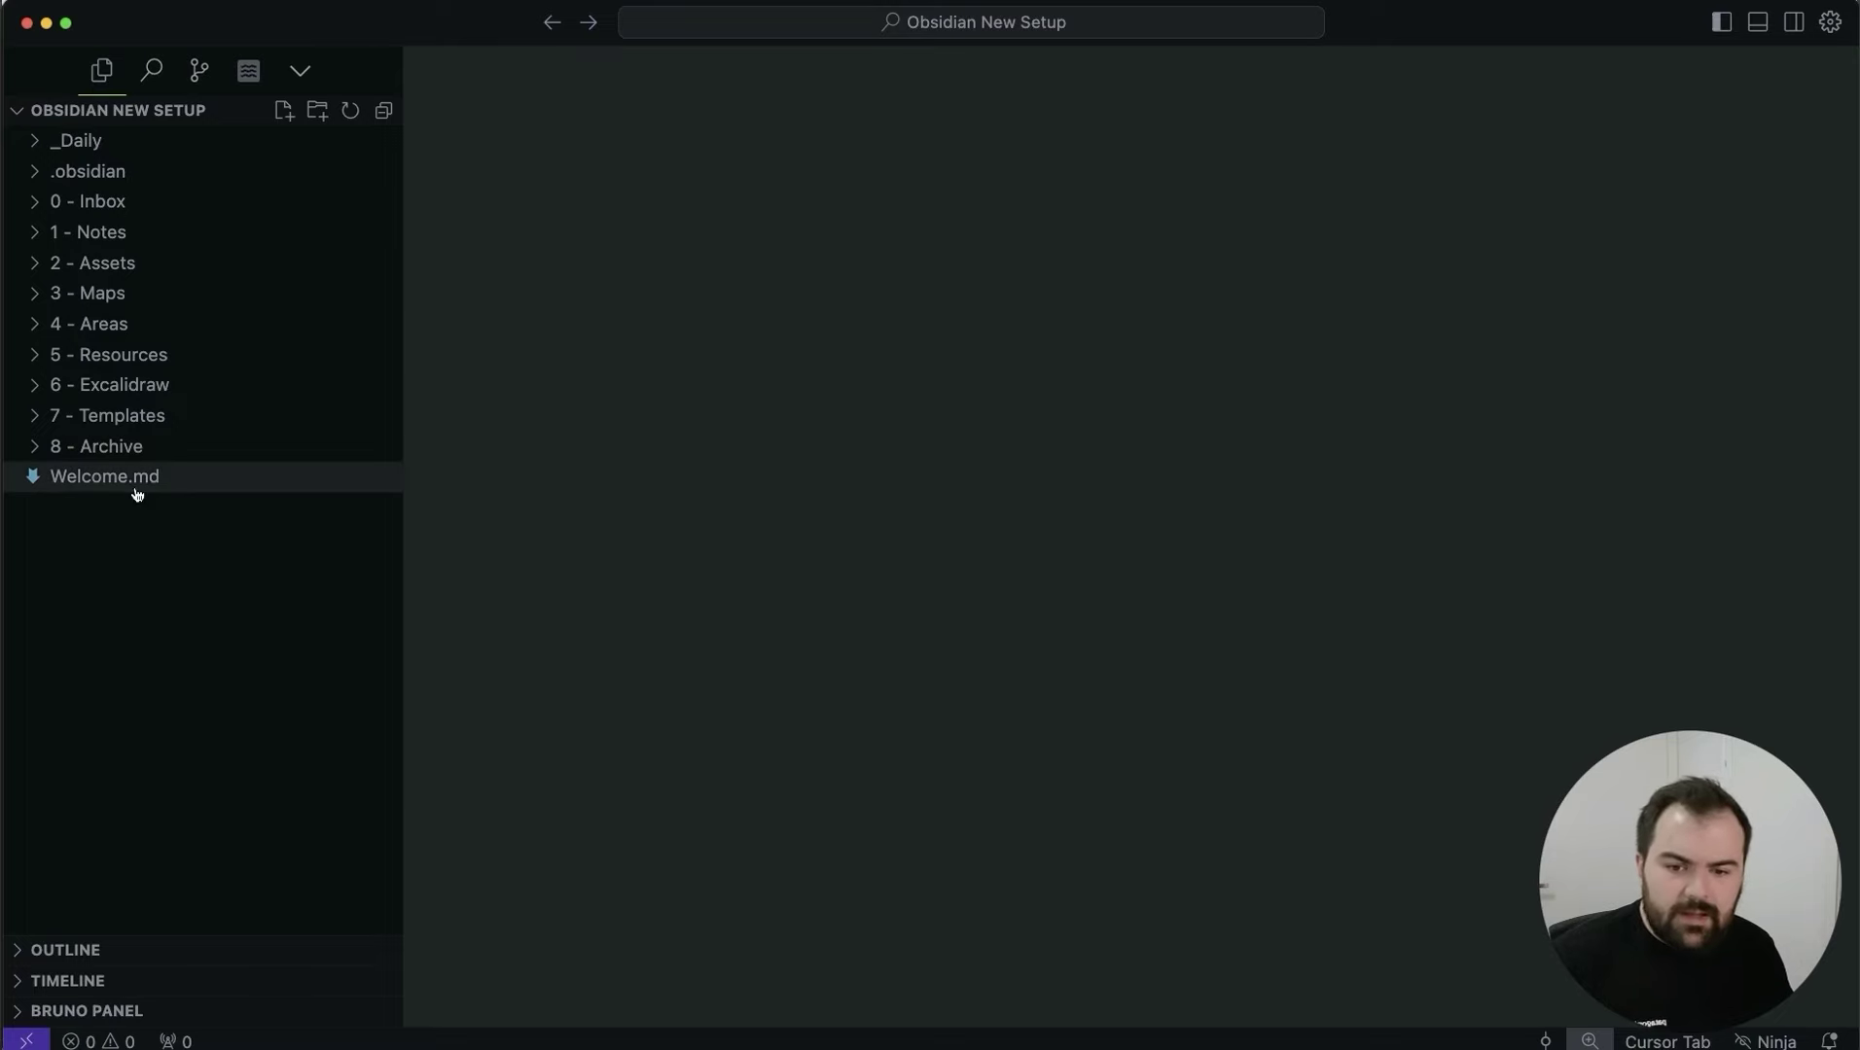
Open Welcome.md, generate AI text at its end with the instruction "summarize this in a block quote", and accept the result.
left_click(136, 483)
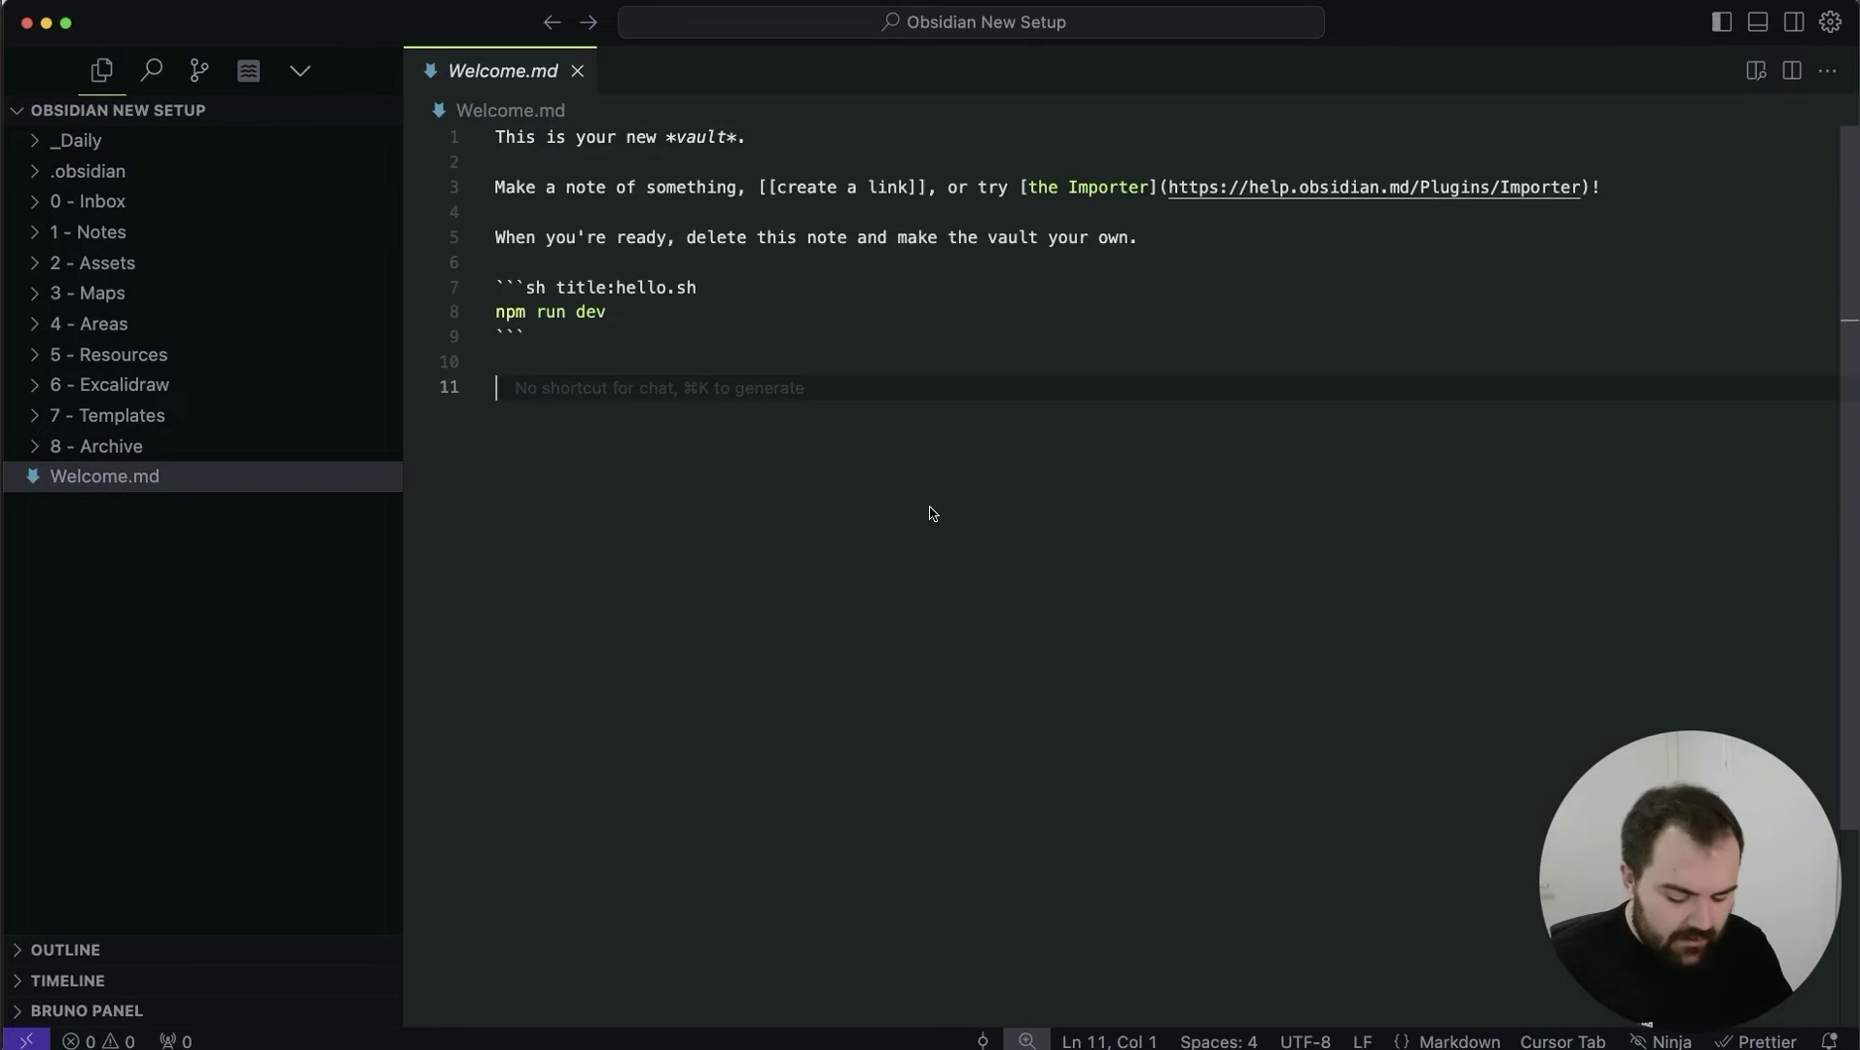
key("super+k")
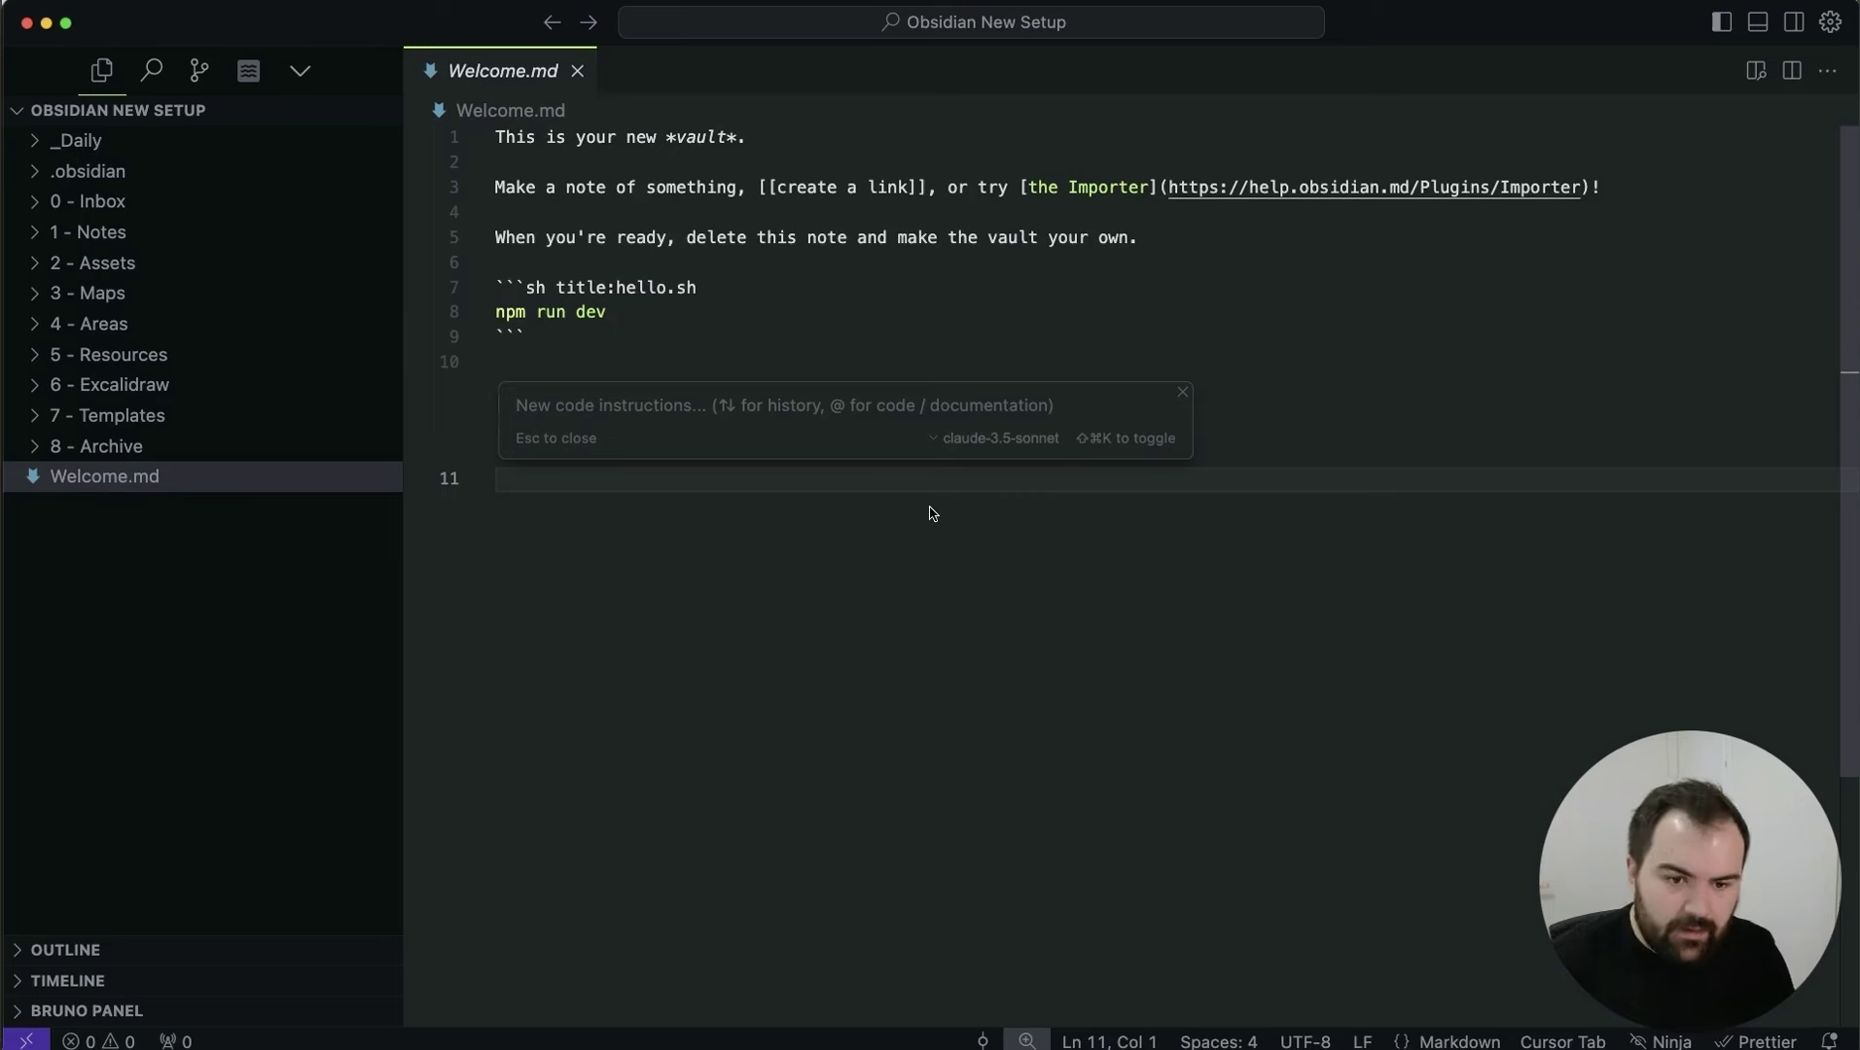
type("summarize this in a block quote")
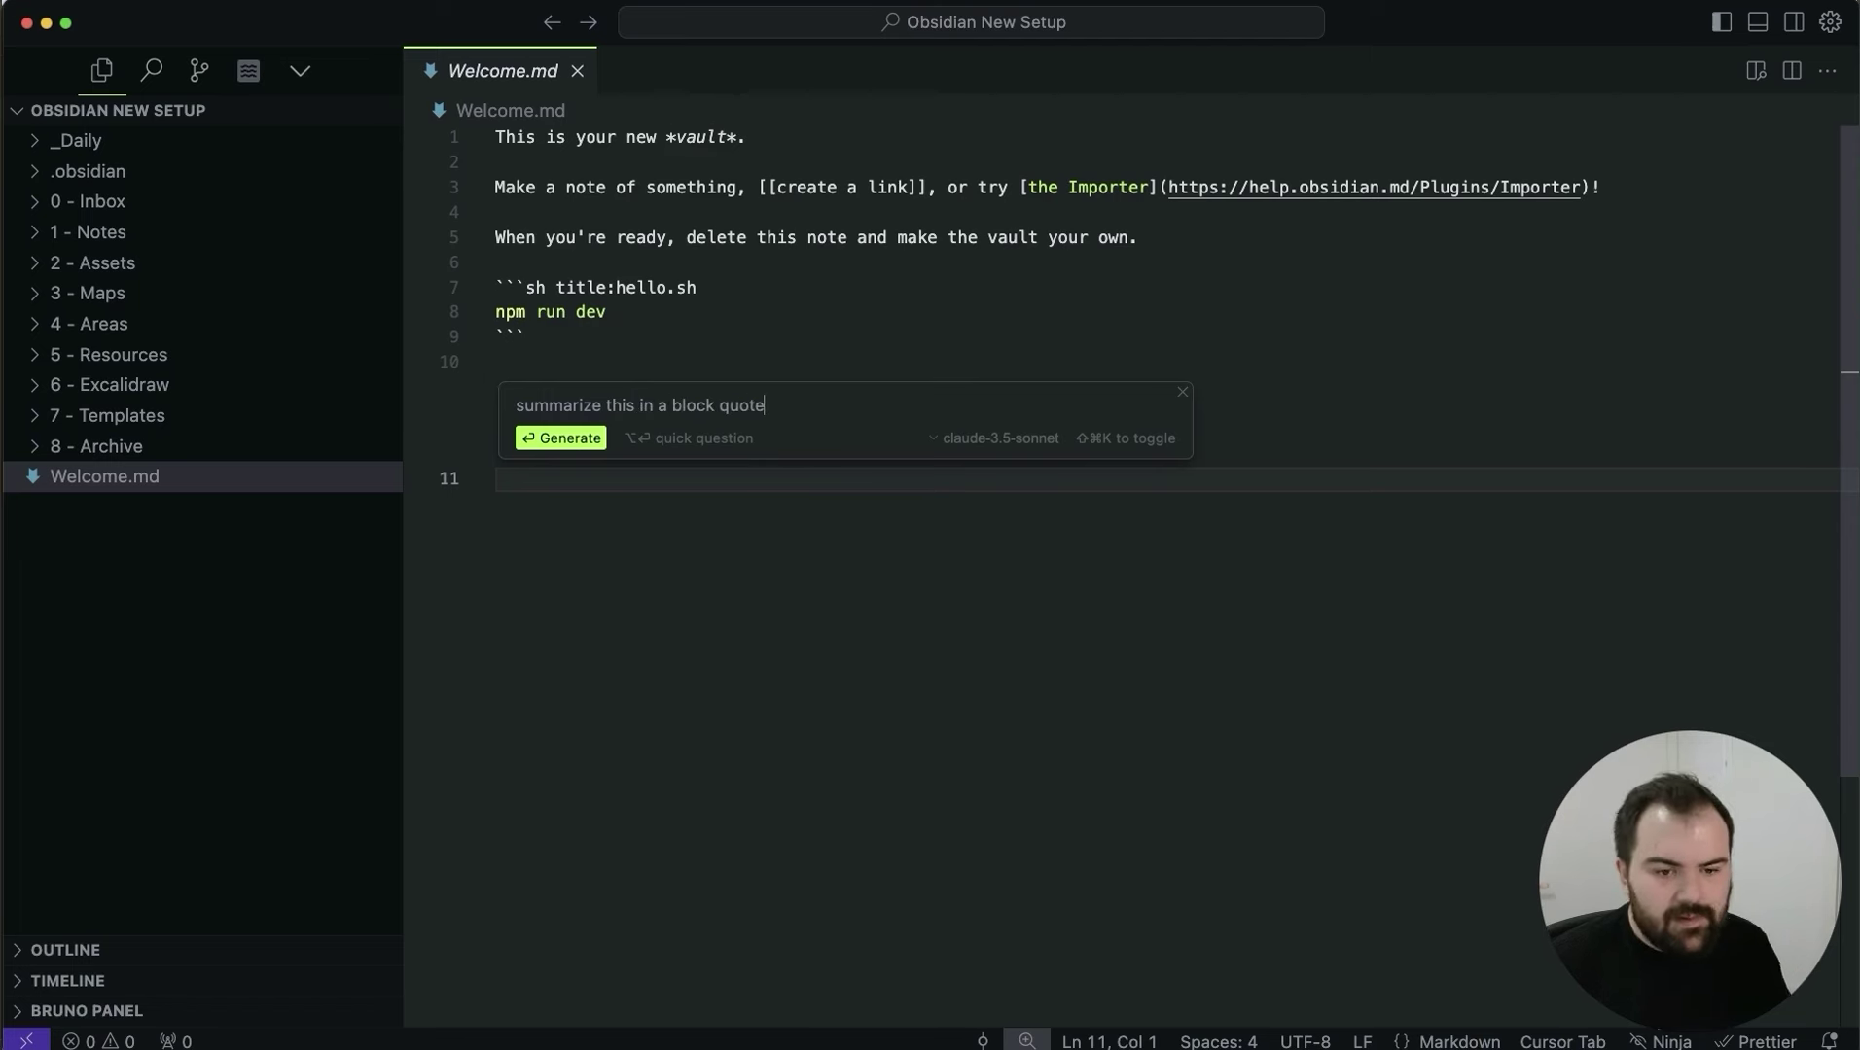
key("Return")
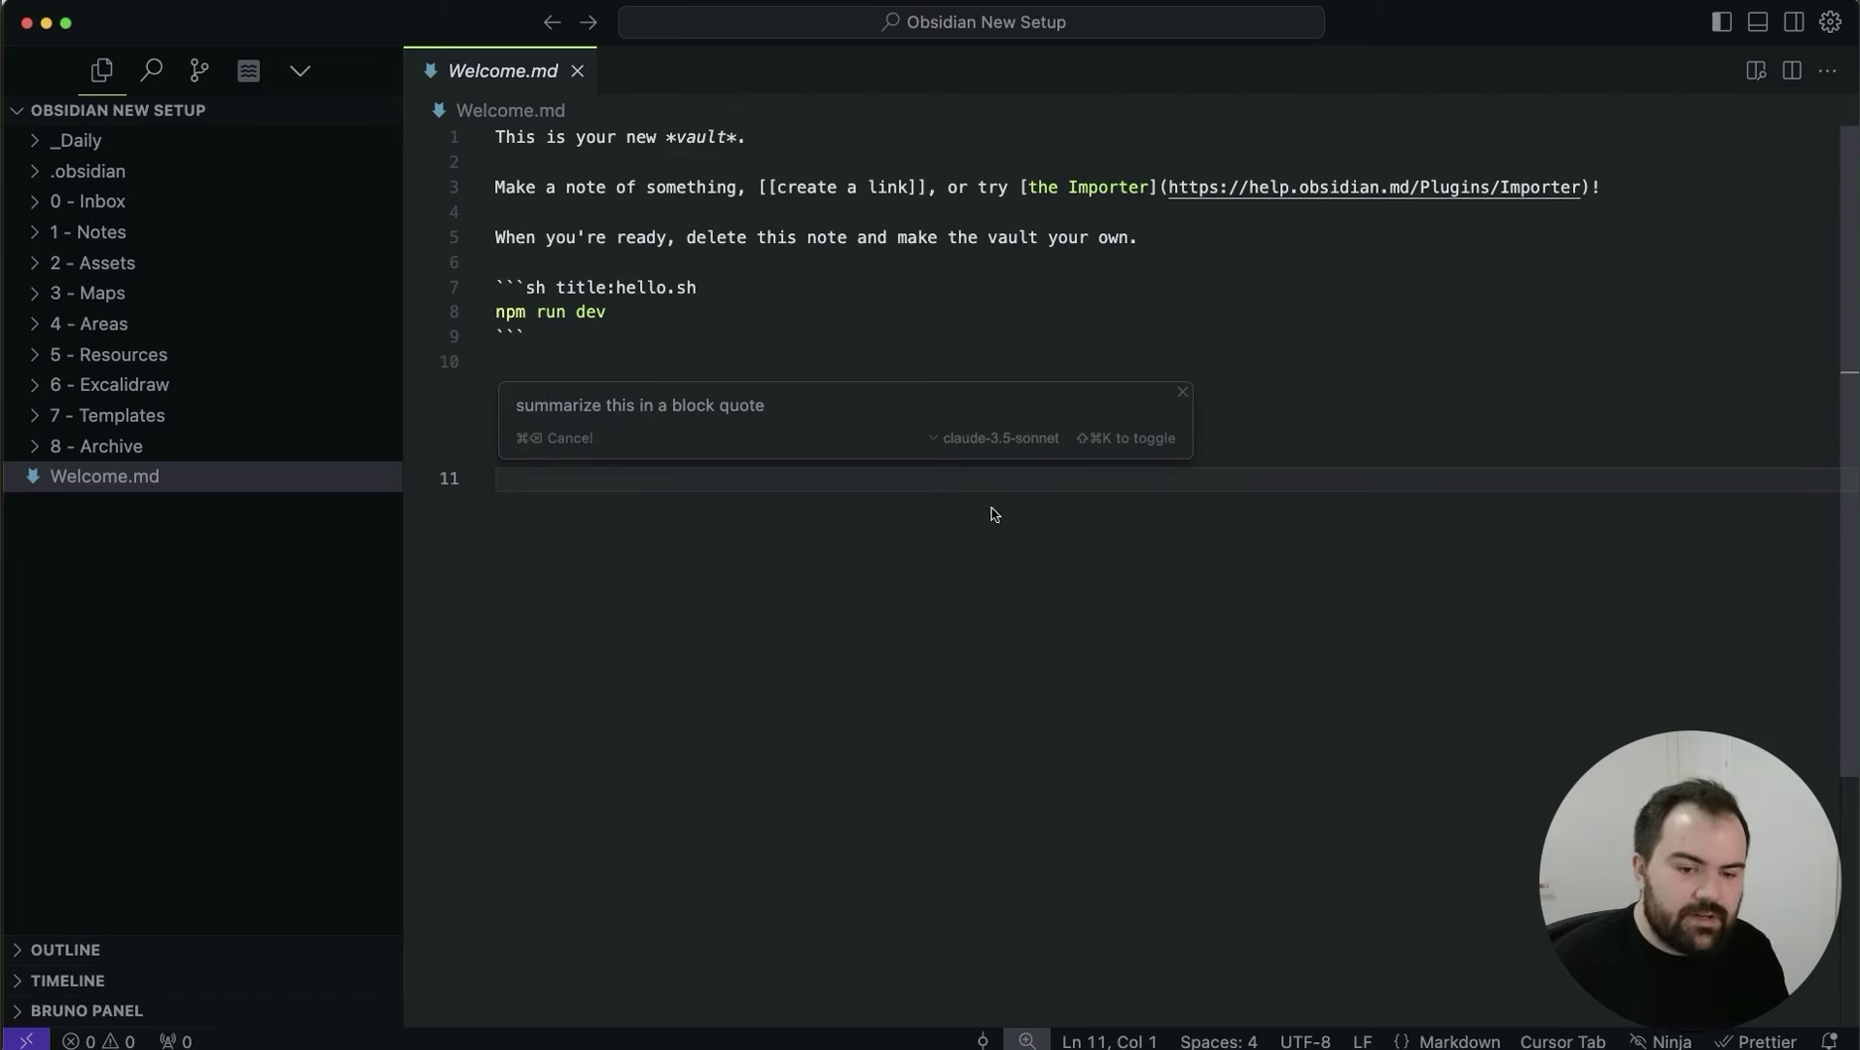
key("super+Return")
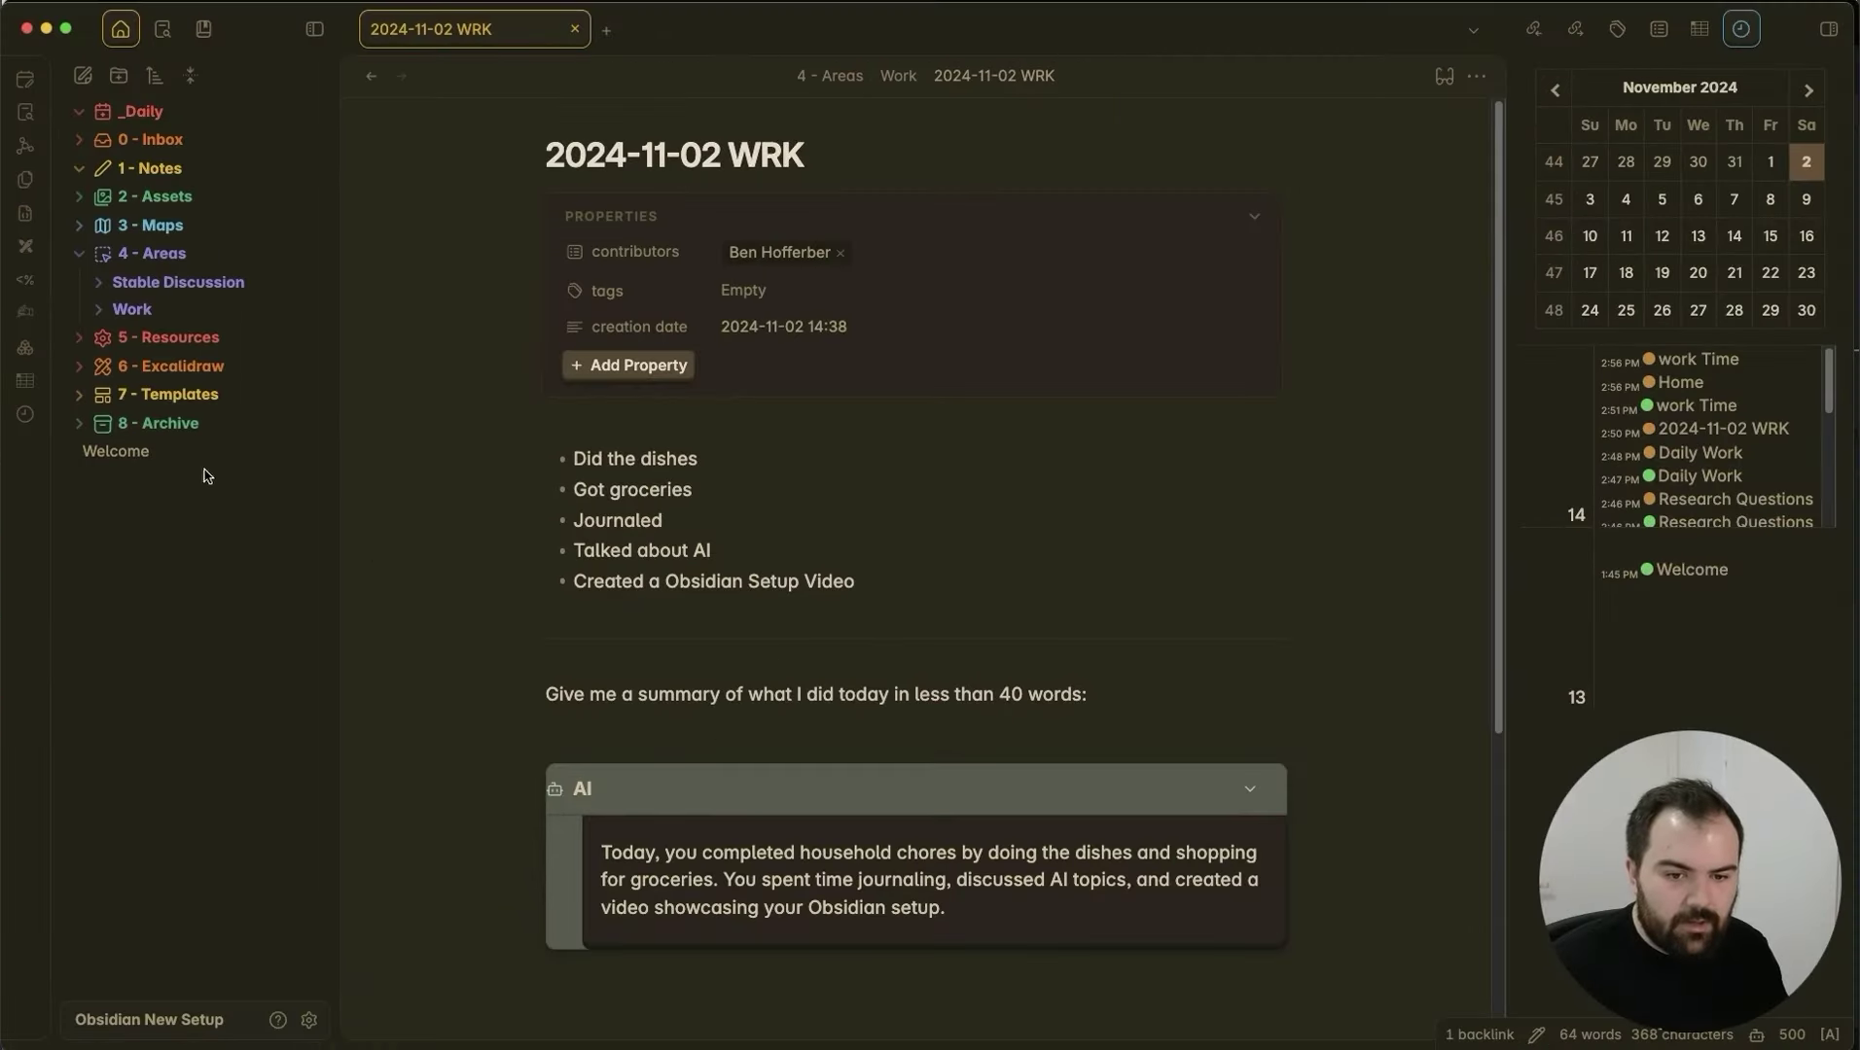
Examine the generated block quote in Obsidian's Welcome note and the full text of Welcome.md in Cursor.
left_click(154, 571)
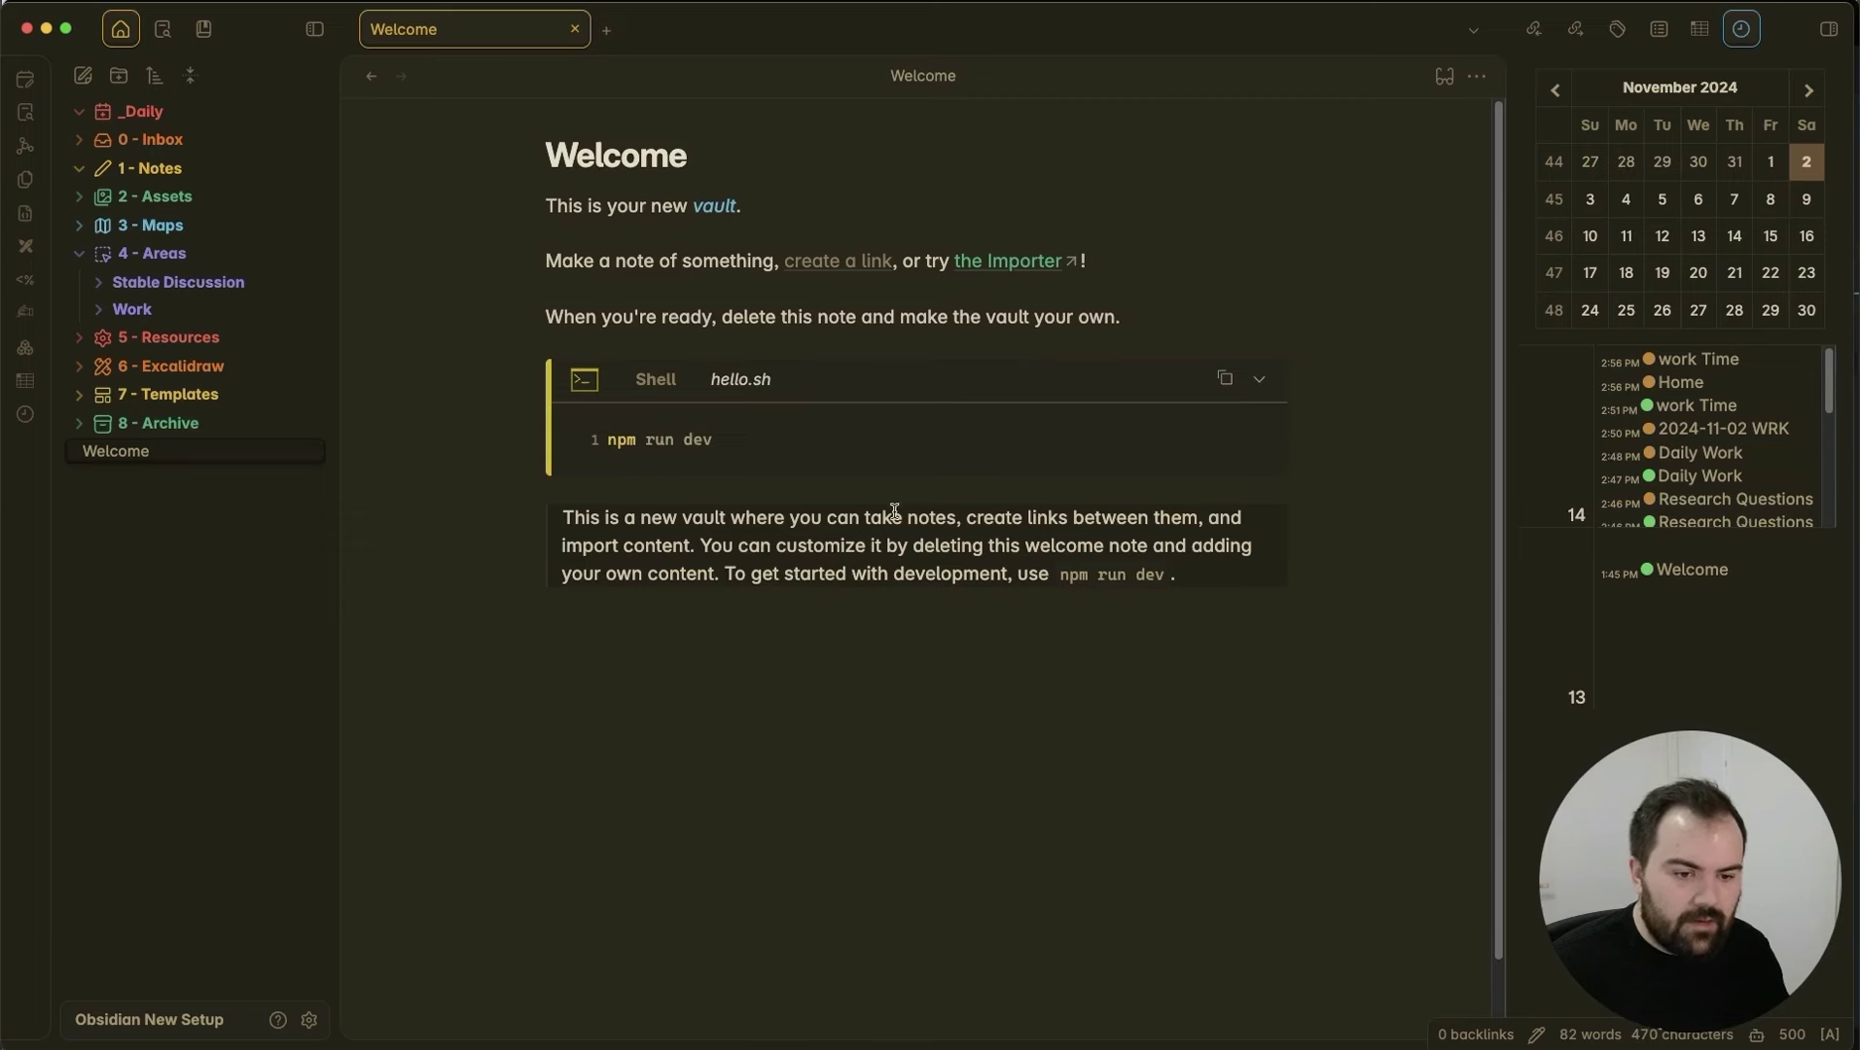
left_click_drag(1167, 573, 569, 520)
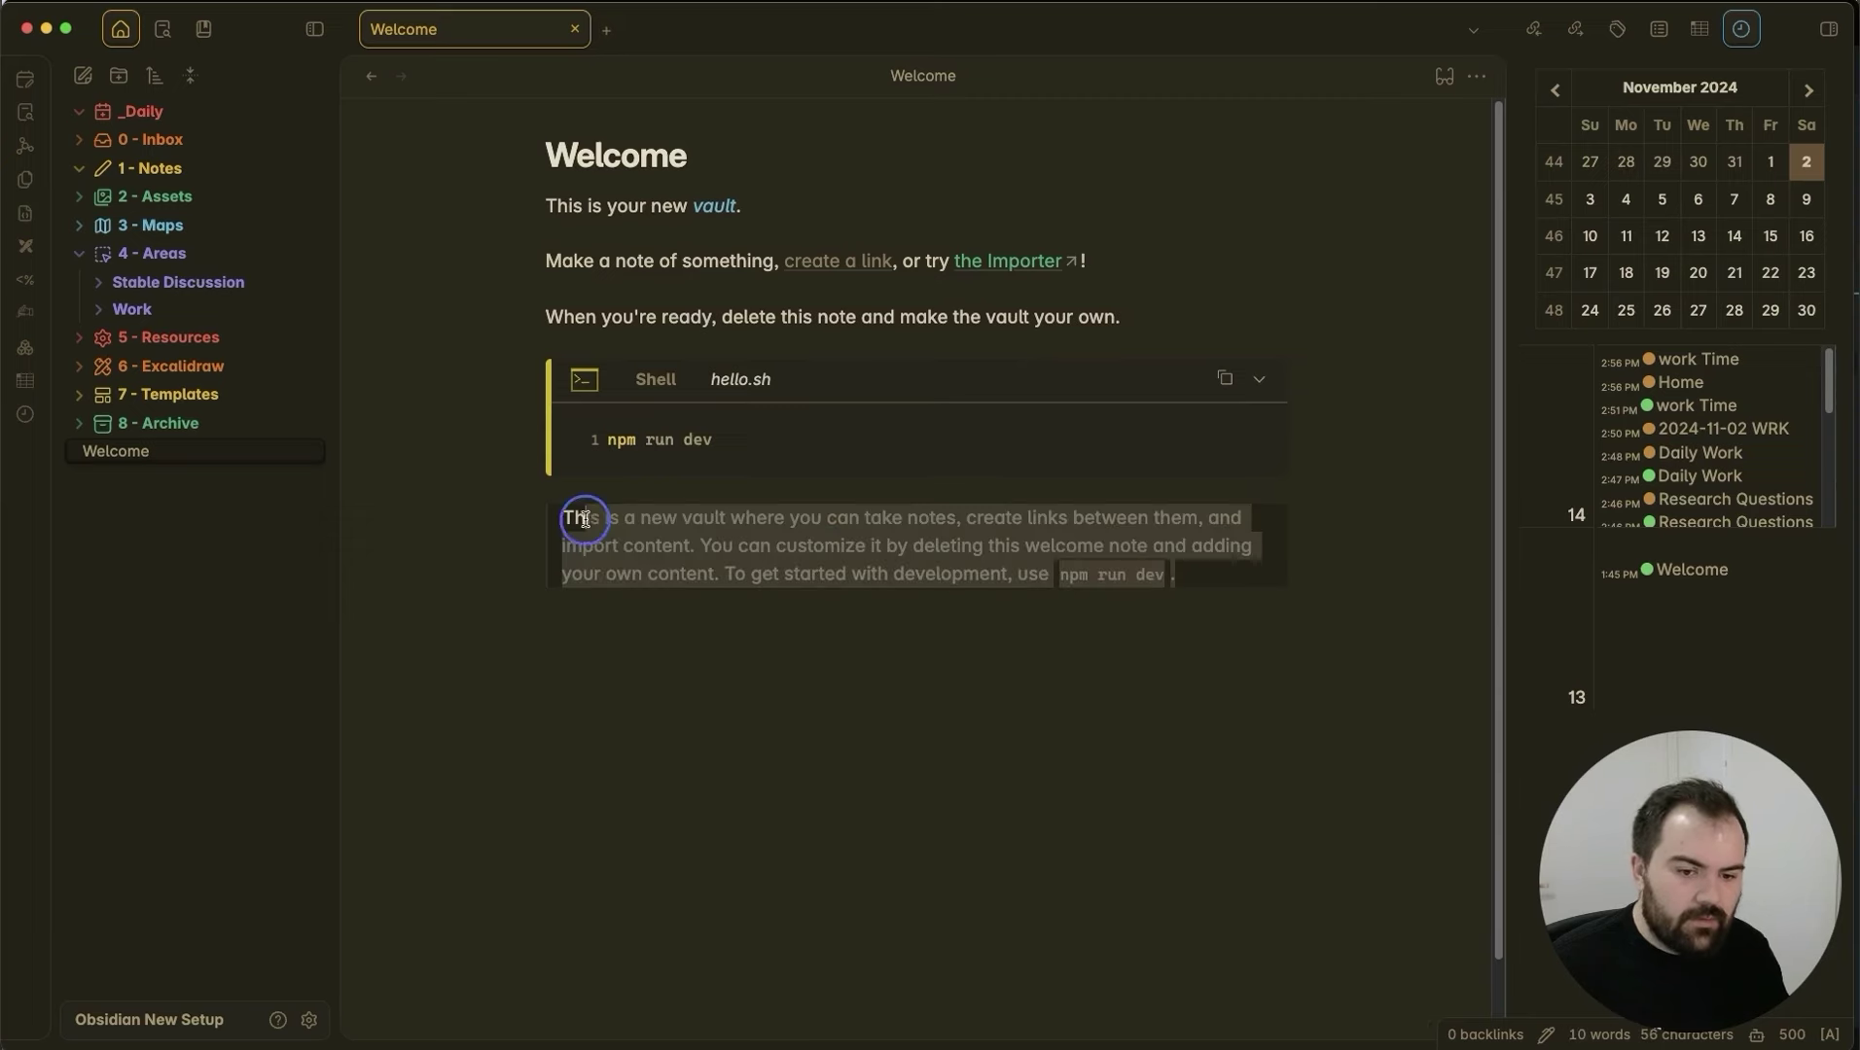
left_click(836, 749)
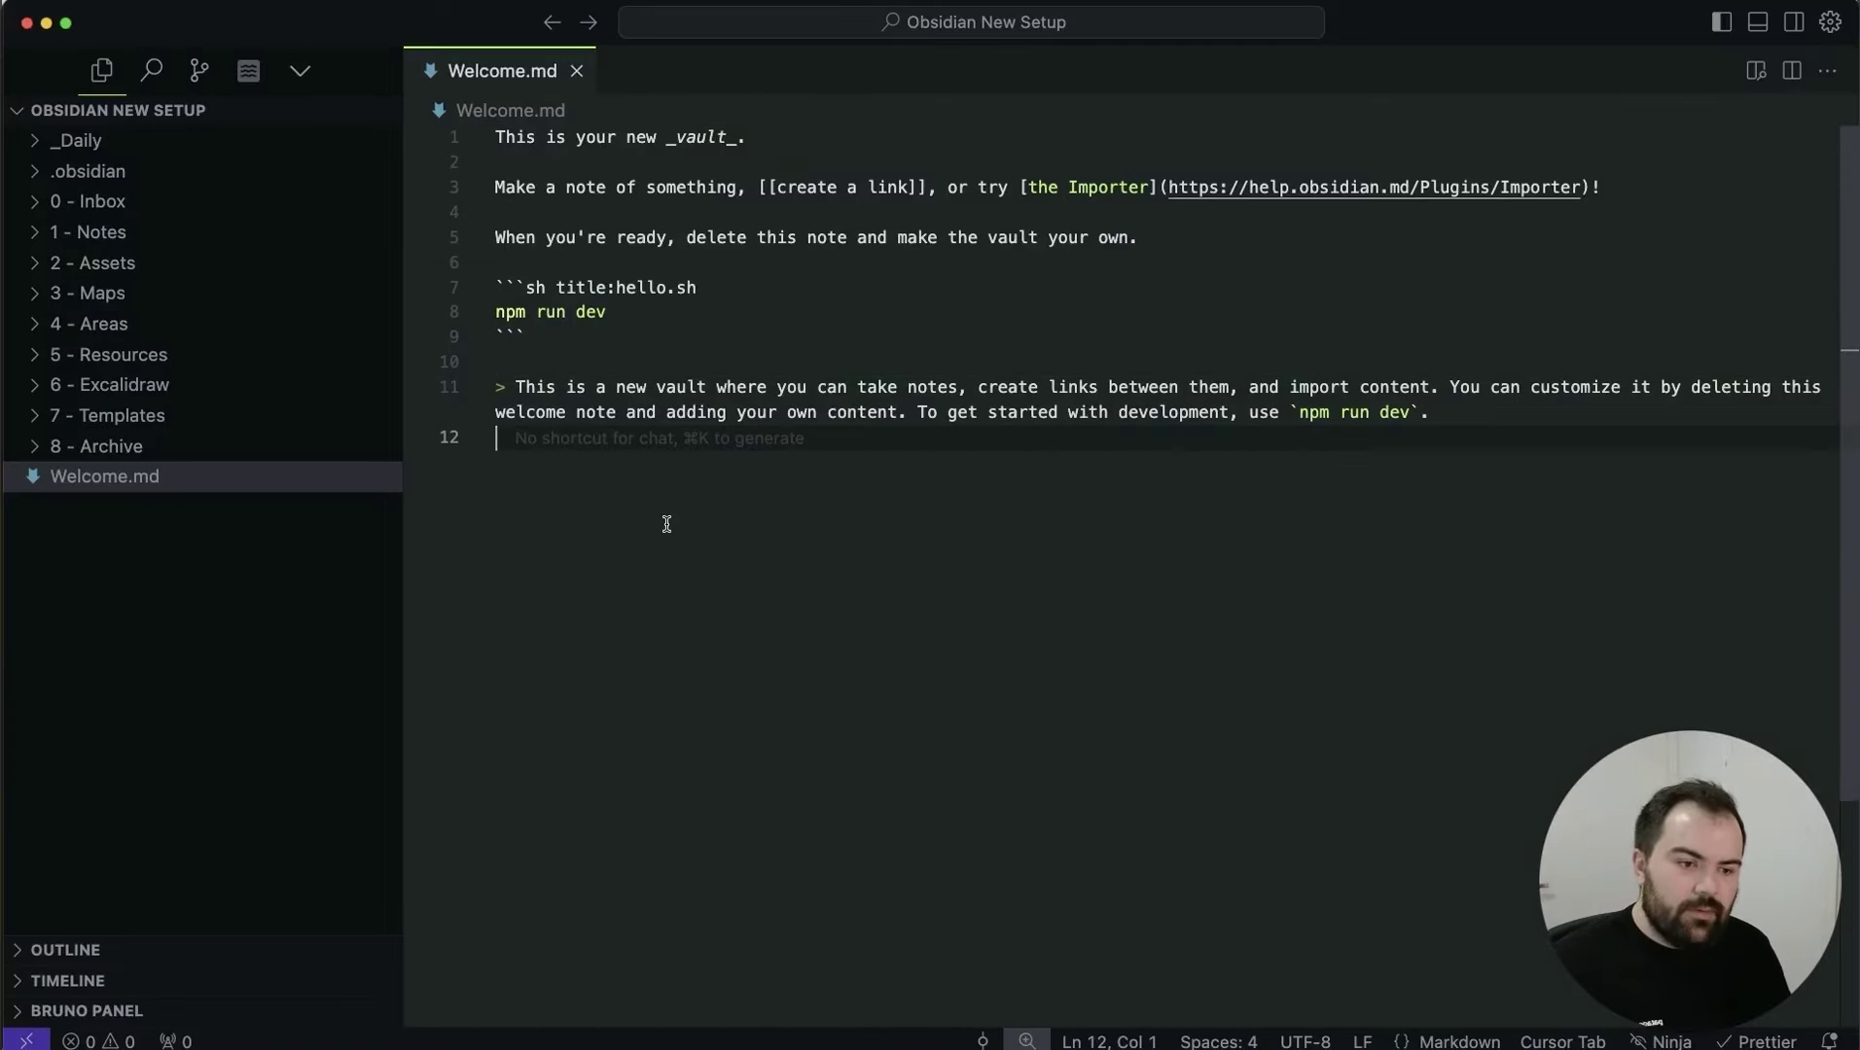
left_click_drag(593, 478, 426, 114)
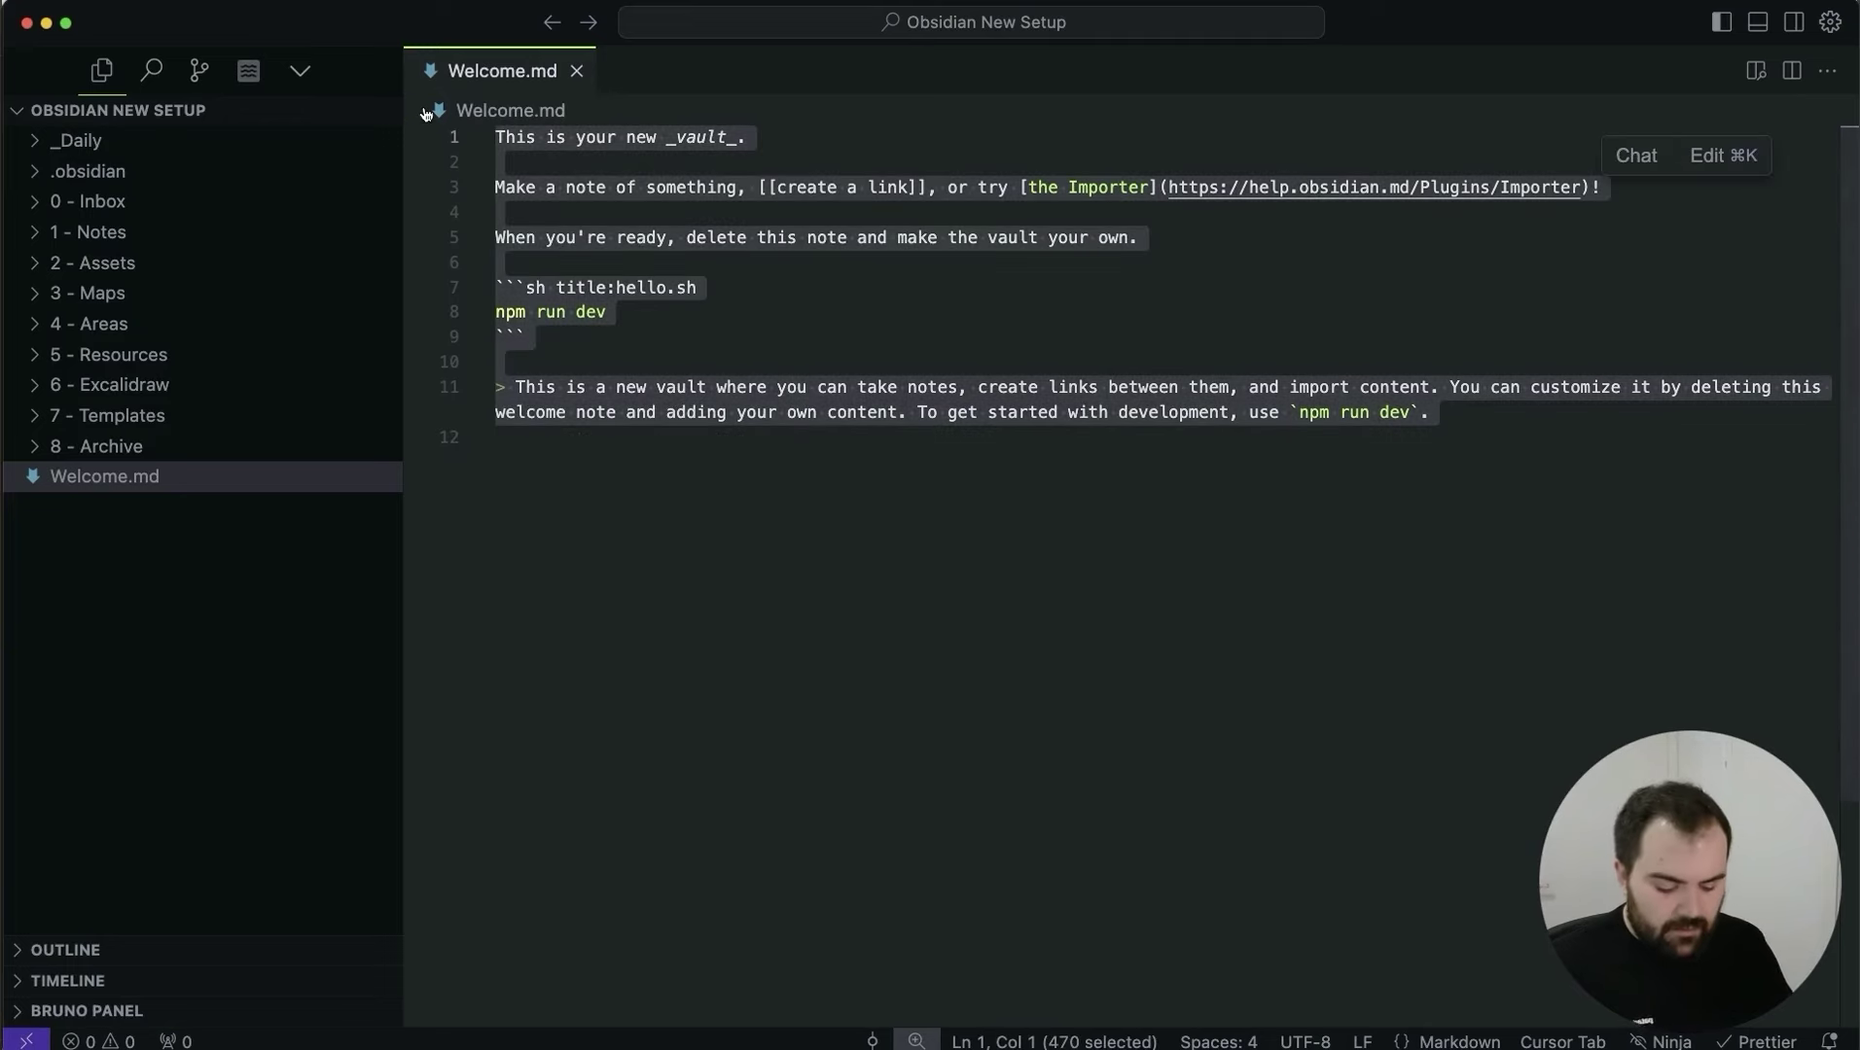
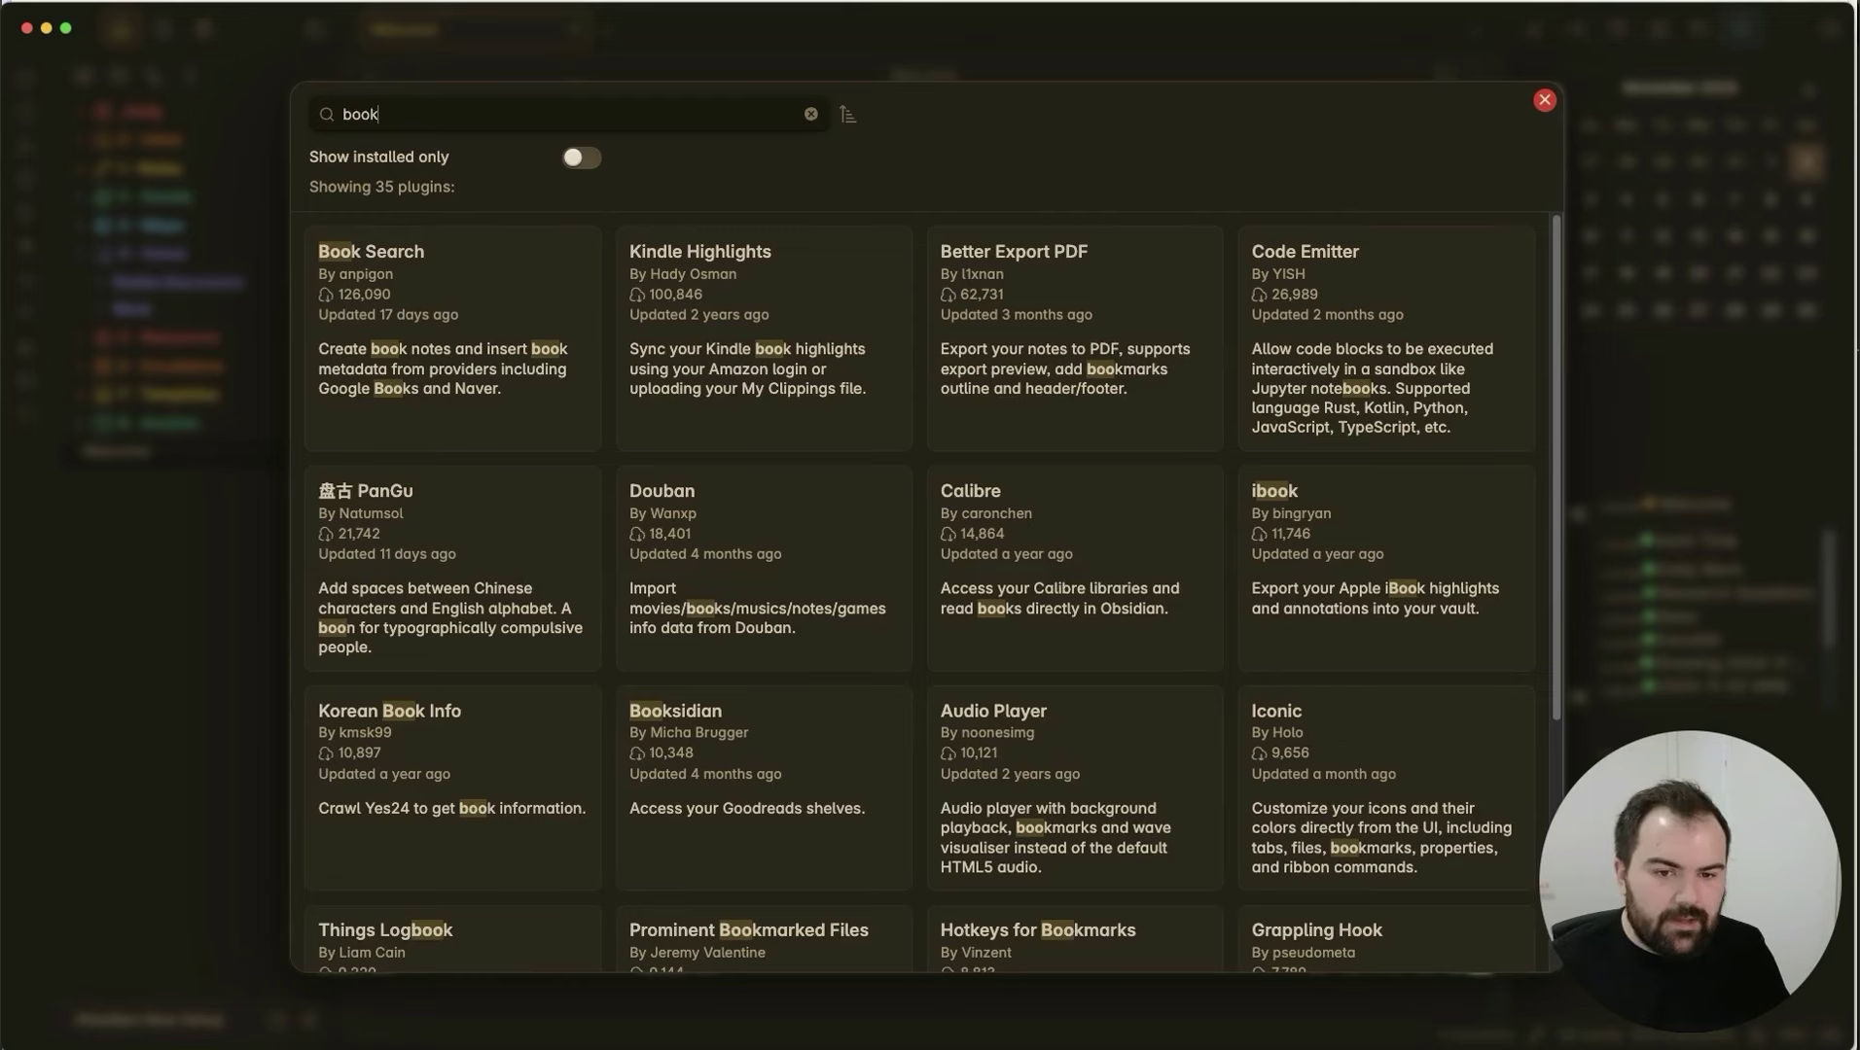
Search Obsidian's community plugins for booksi, and open the Booksidian plugin's details.
left_click(465, 331)
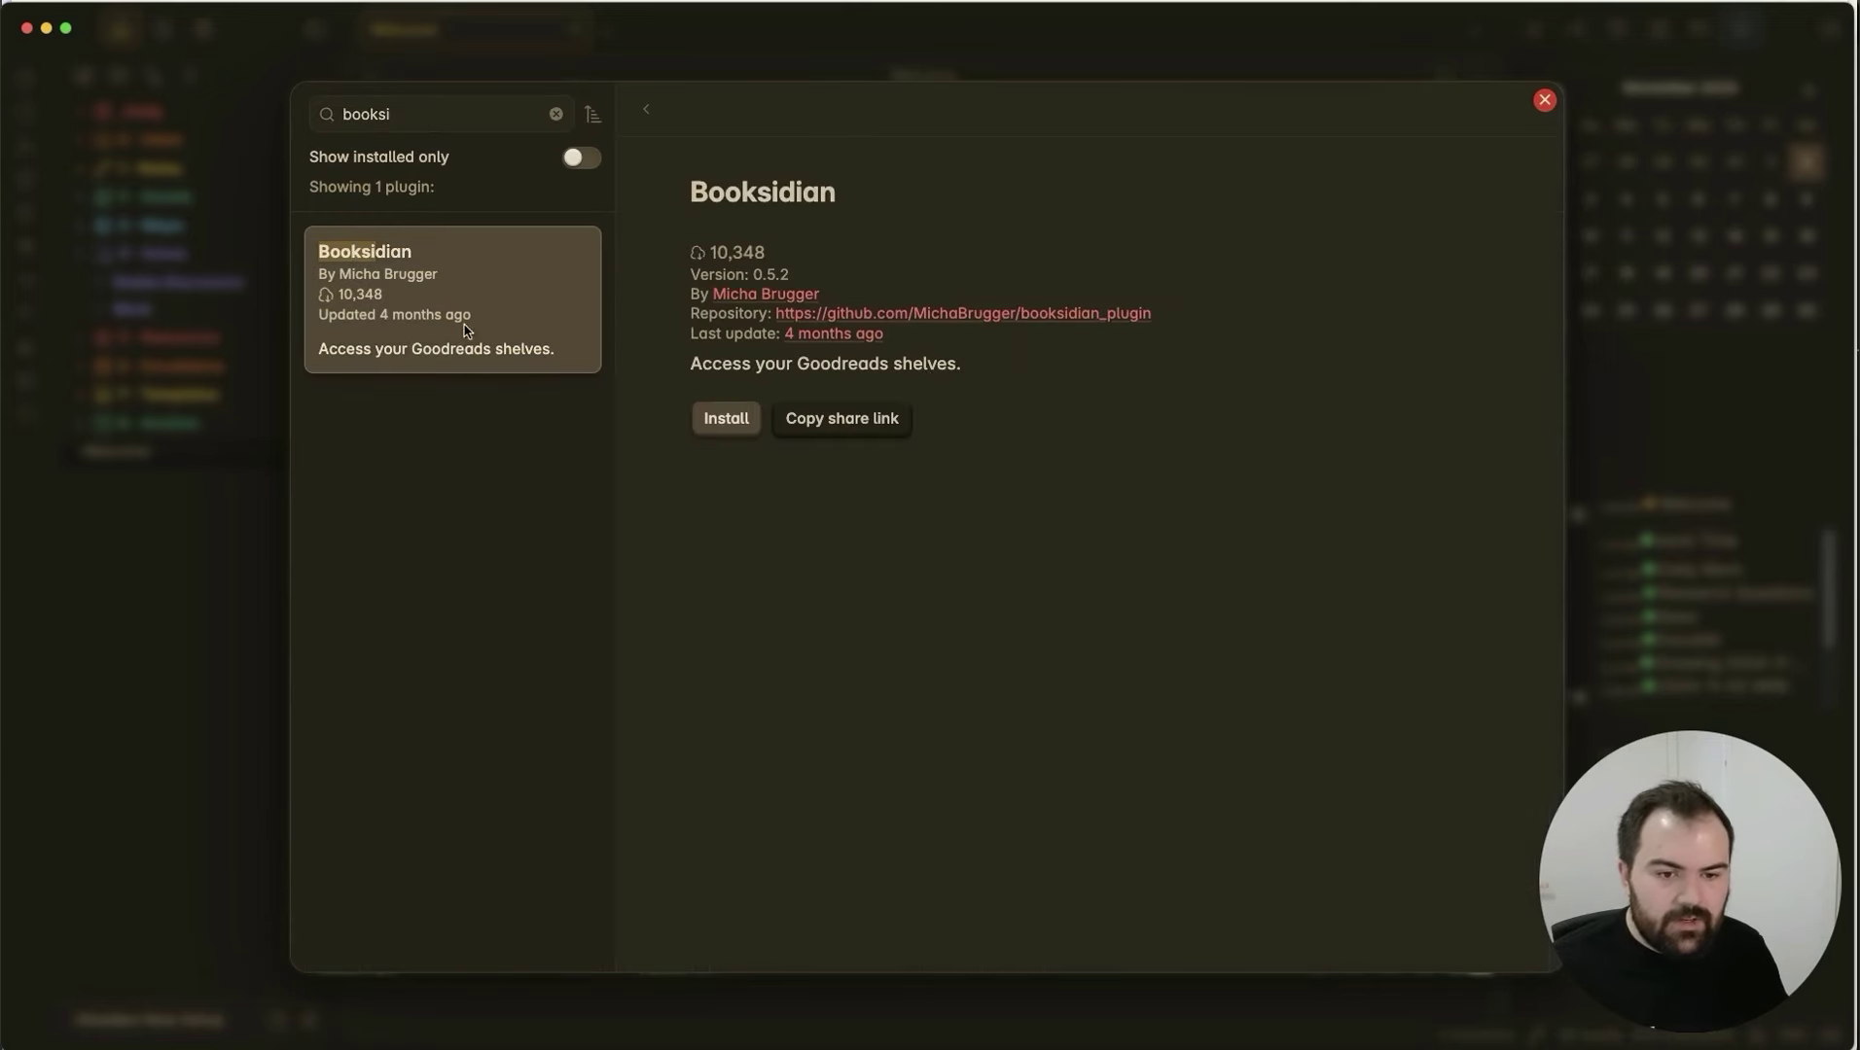
Skim the Booksidian description, close the plugin browser, and create a folder named Books inside 5 - Resources.
scroll(1104, 480, "down", 5)
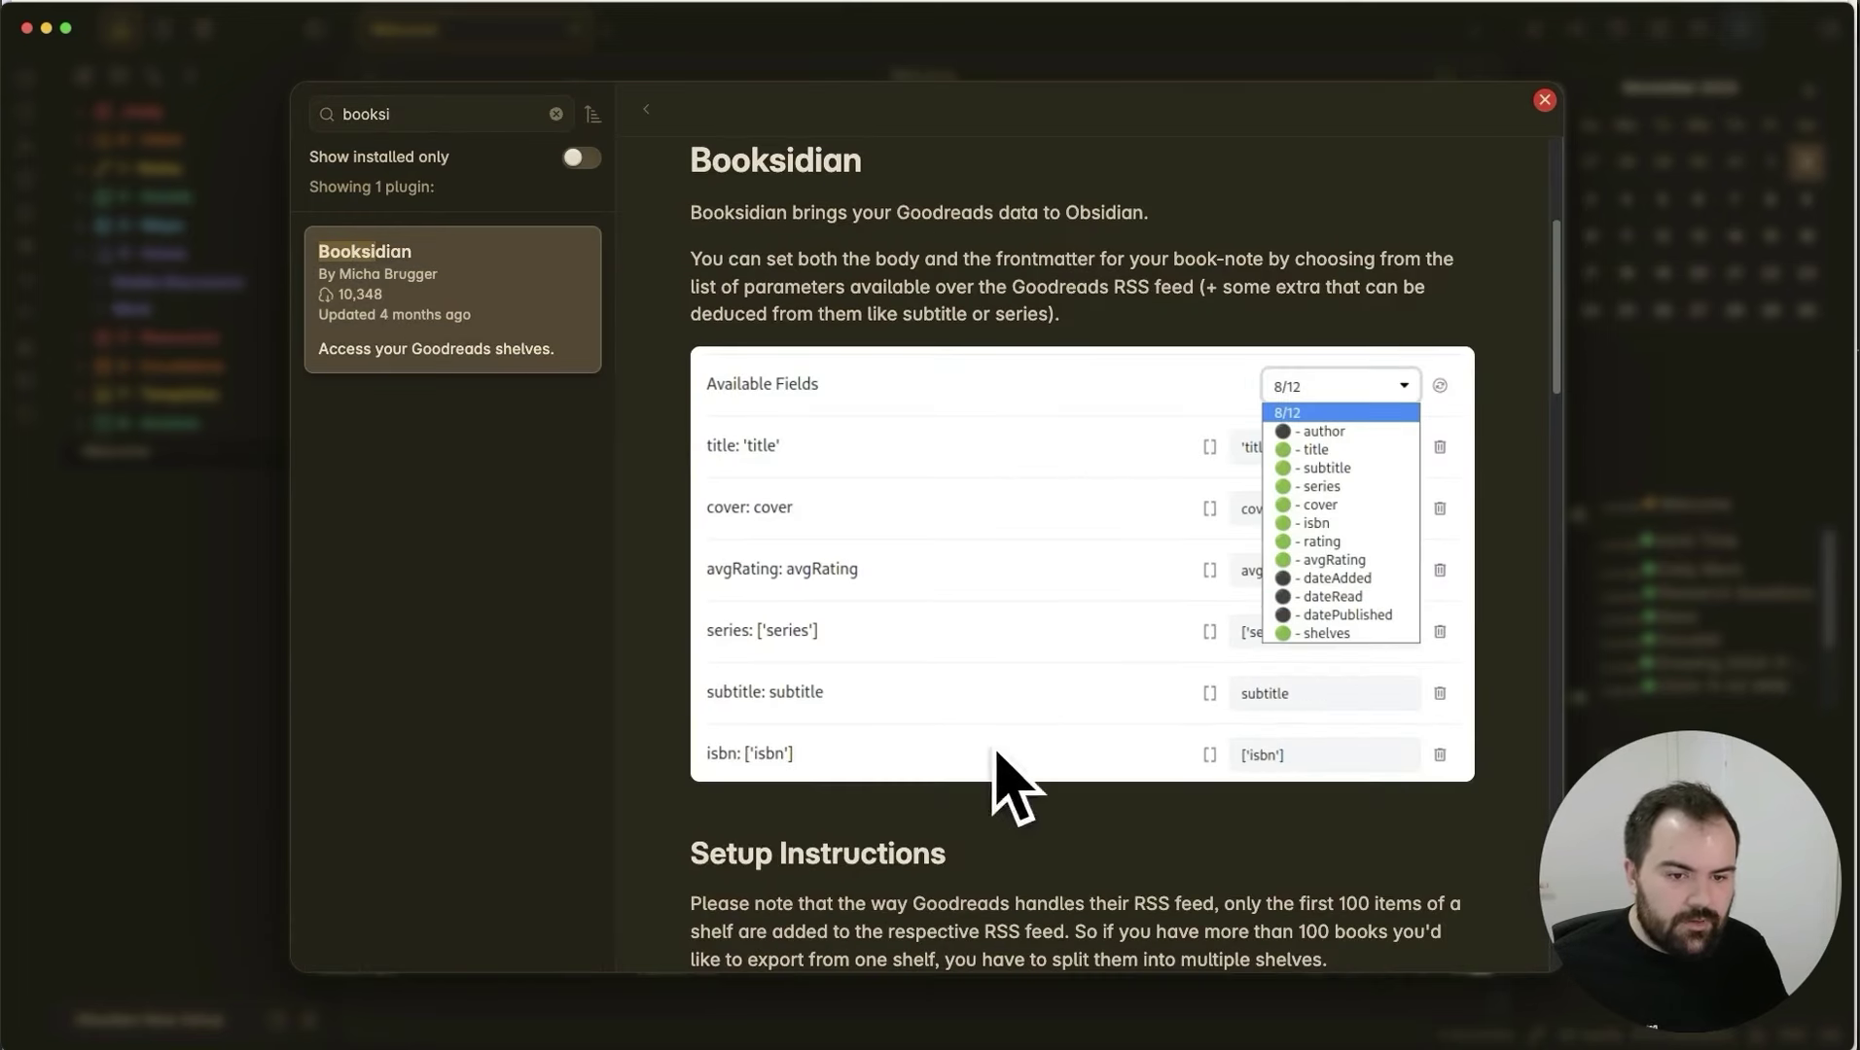
left_click(234, 471)
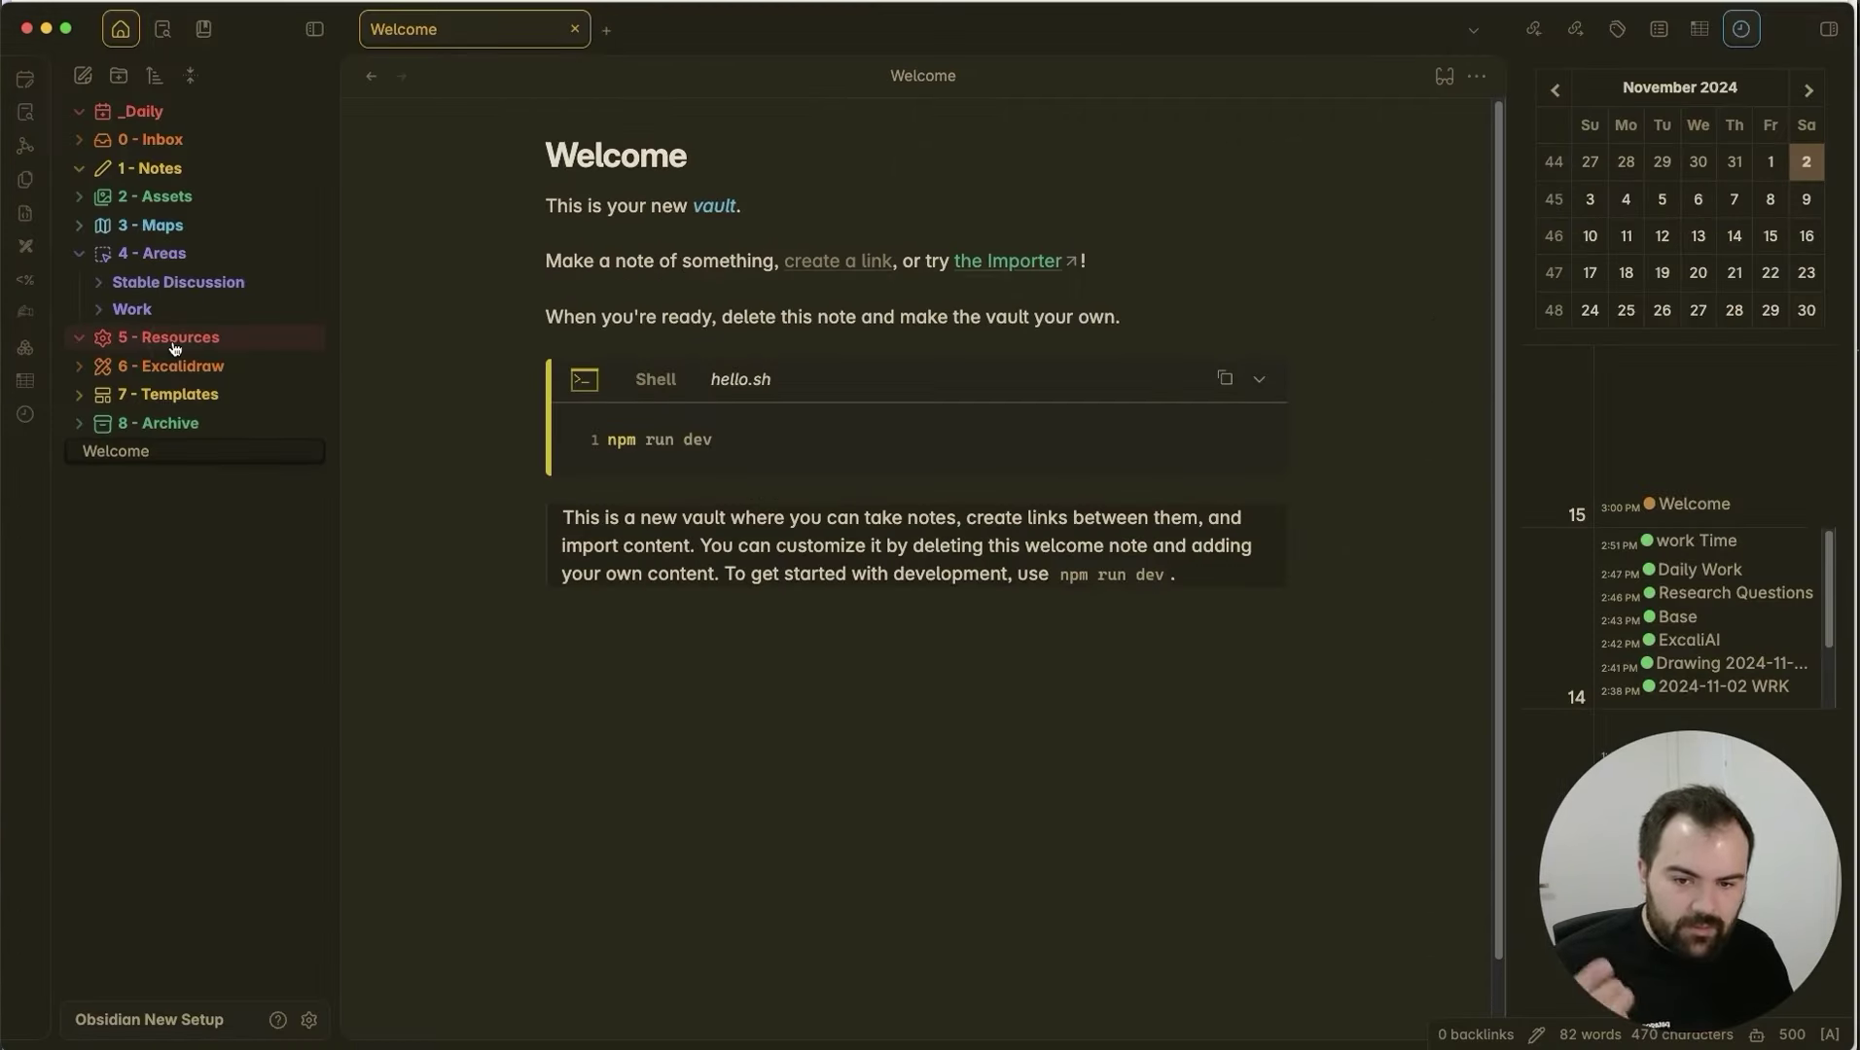
right_click(173, 347)
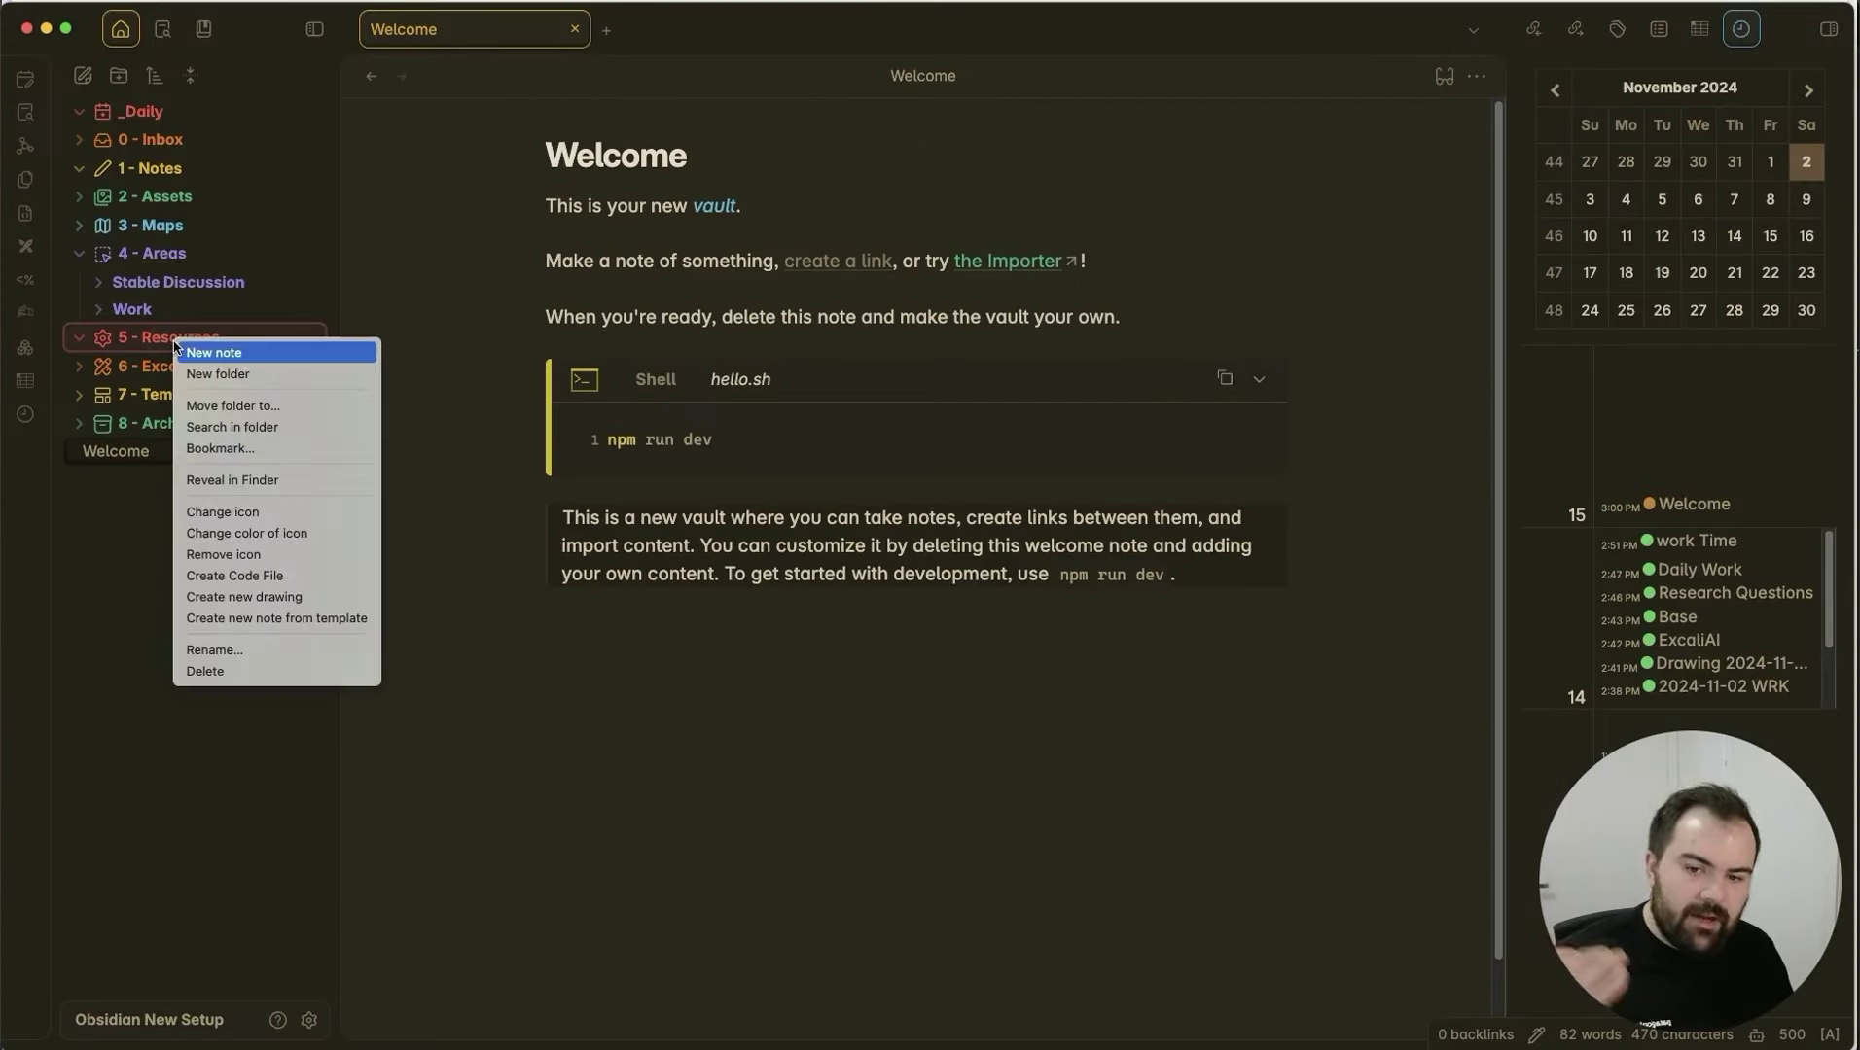
left_click(220, 379)
type("B")
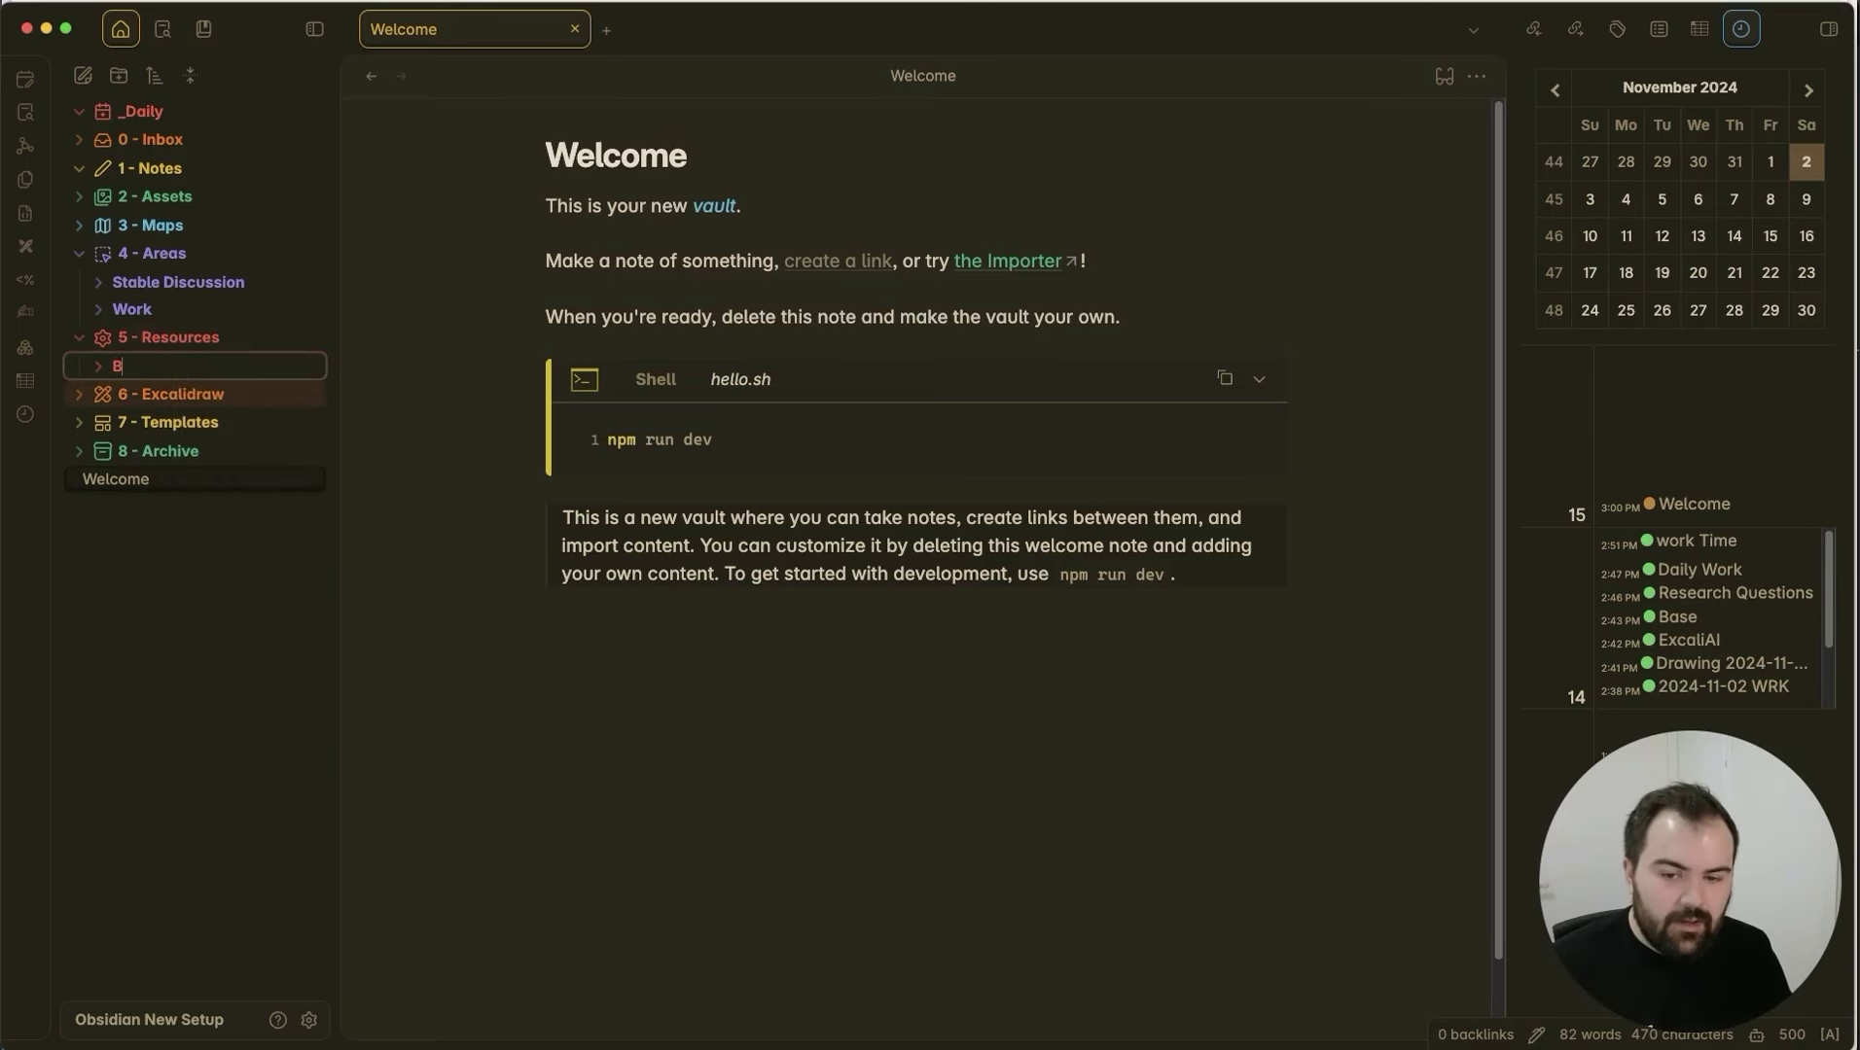
type("ooks")
key("Return")
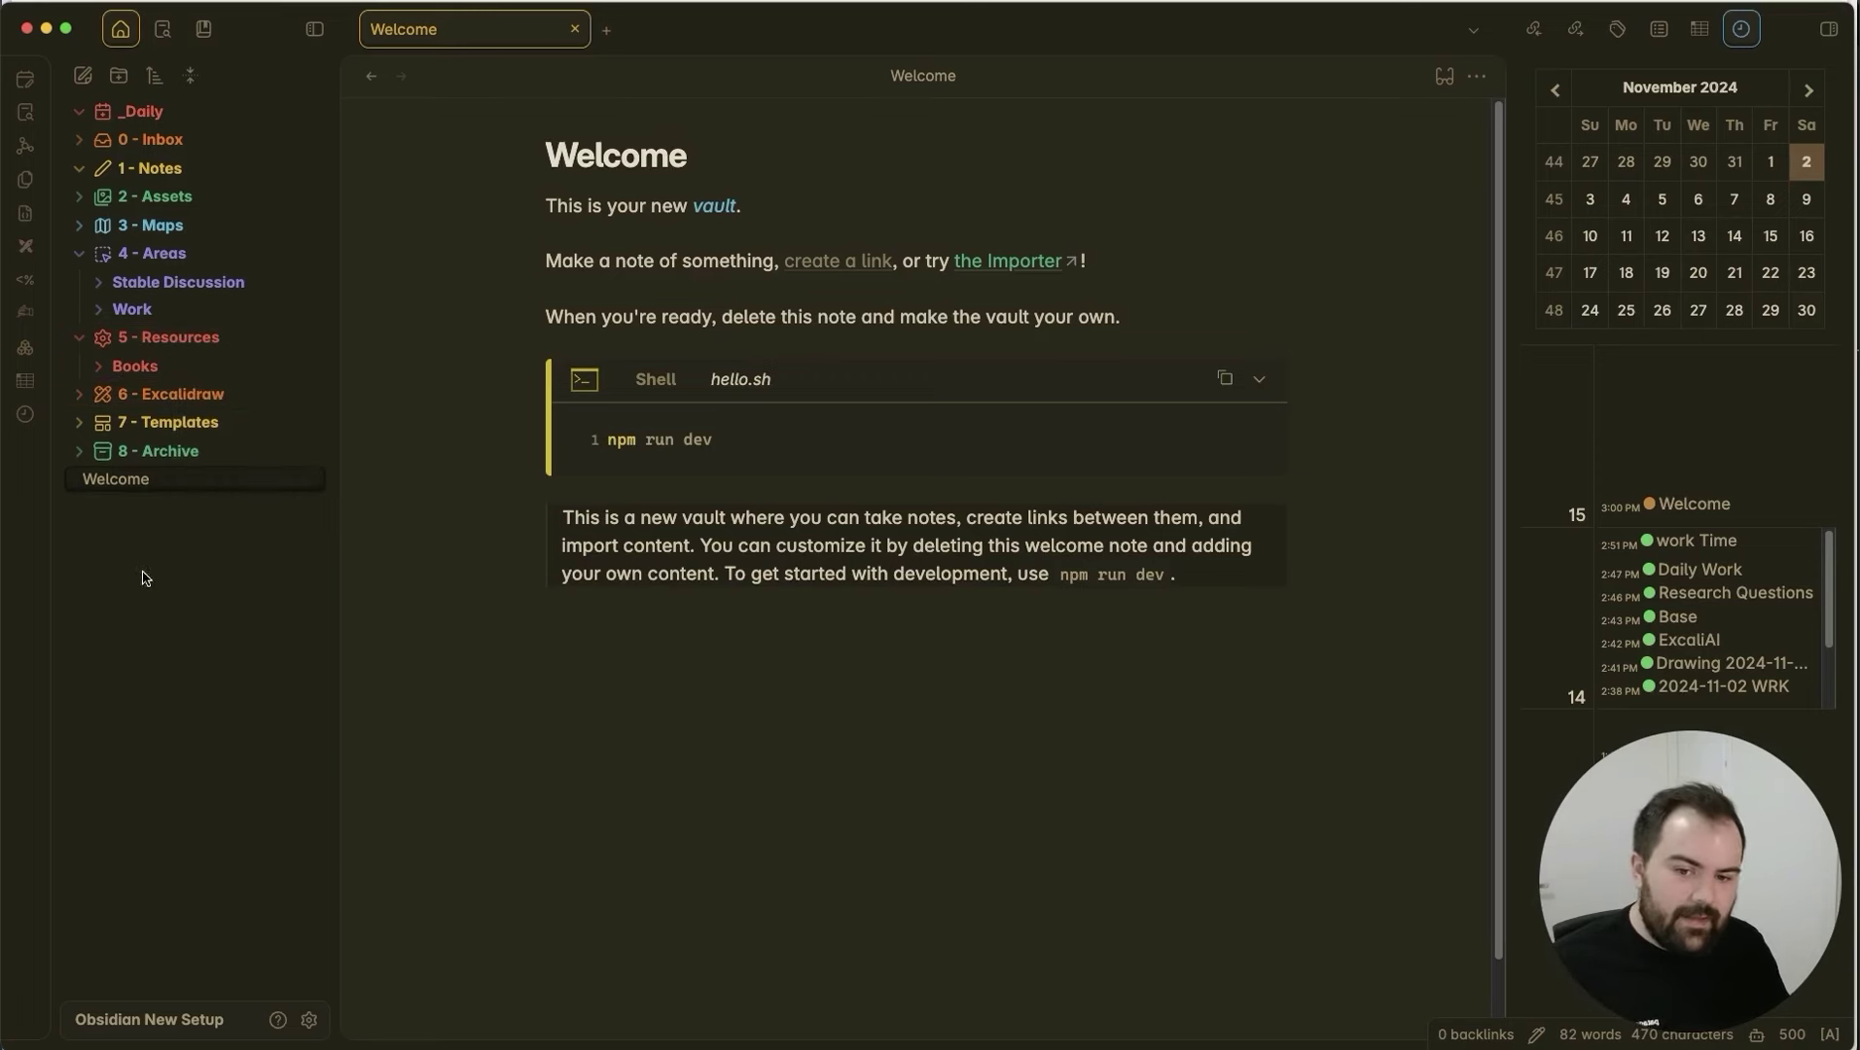
Search the community plugins for homepage and read through the Homepage plugin's description.
left_click(308, 1019)
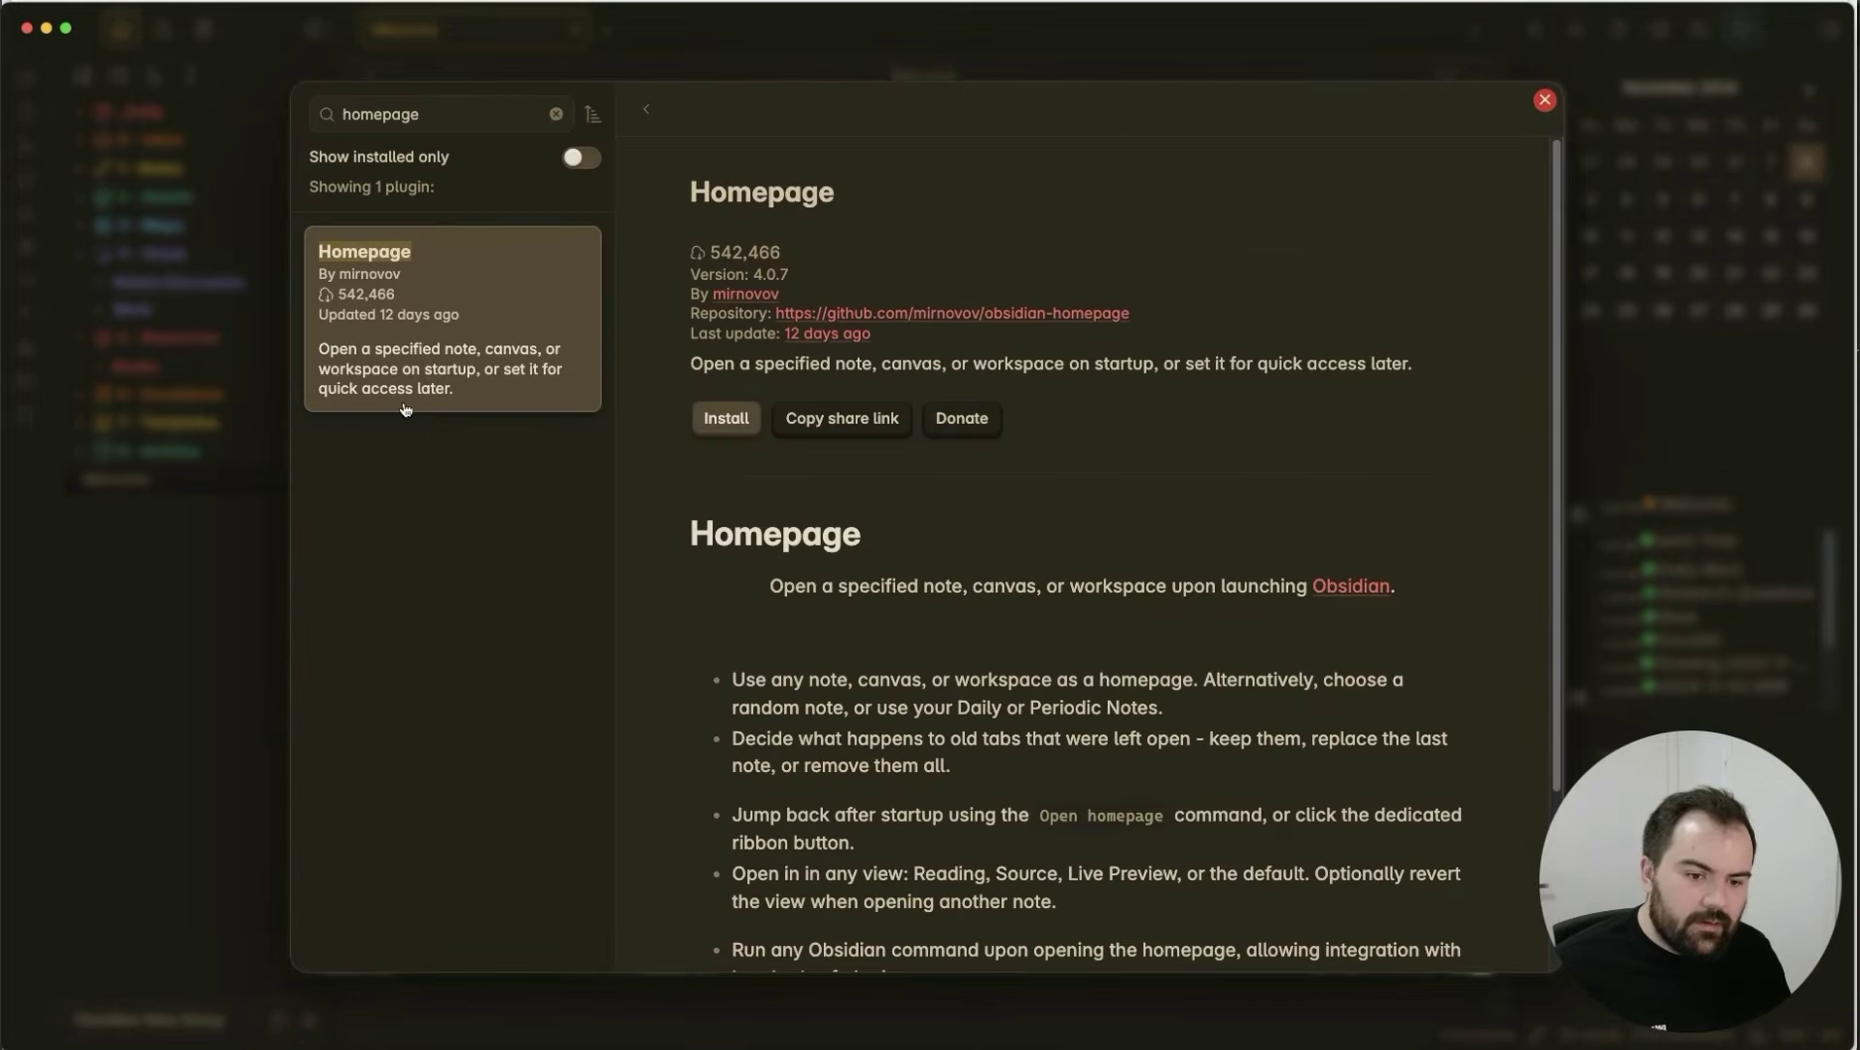
scroll(732, 266, "down", 3)
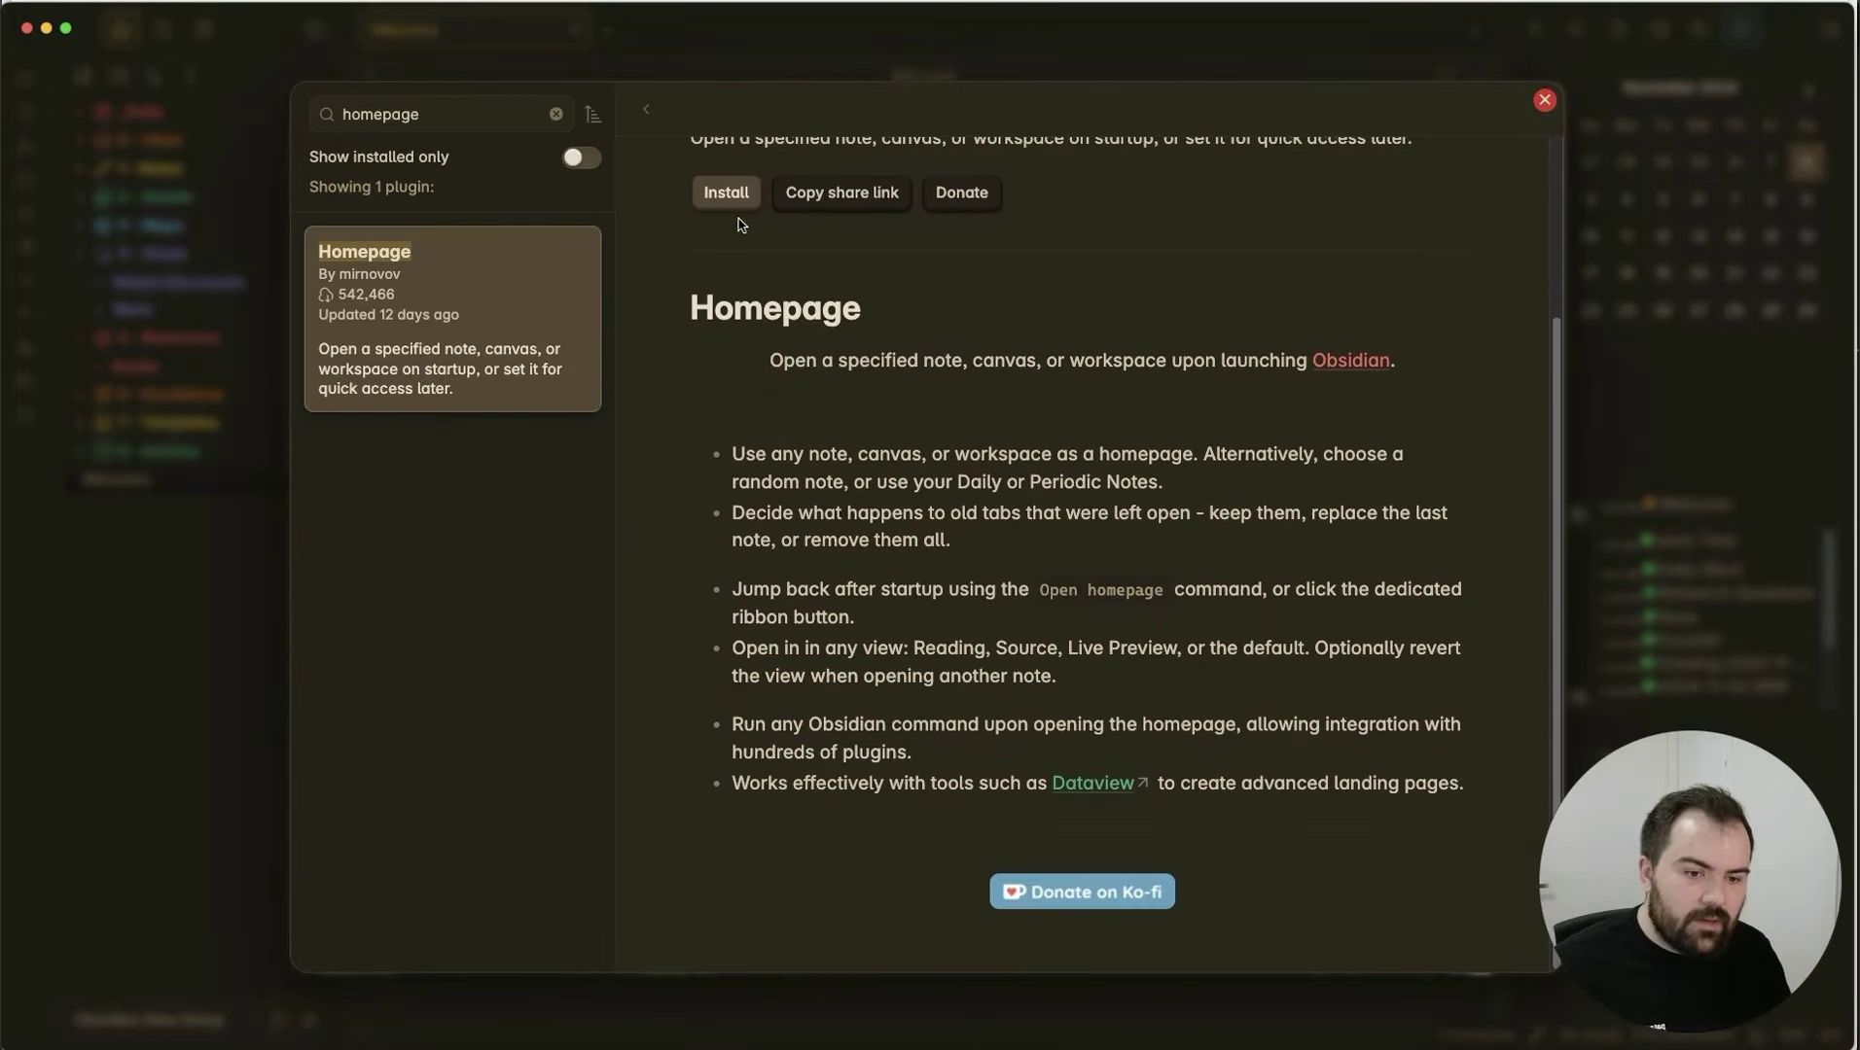
scroll(794, 503, "up", 3)
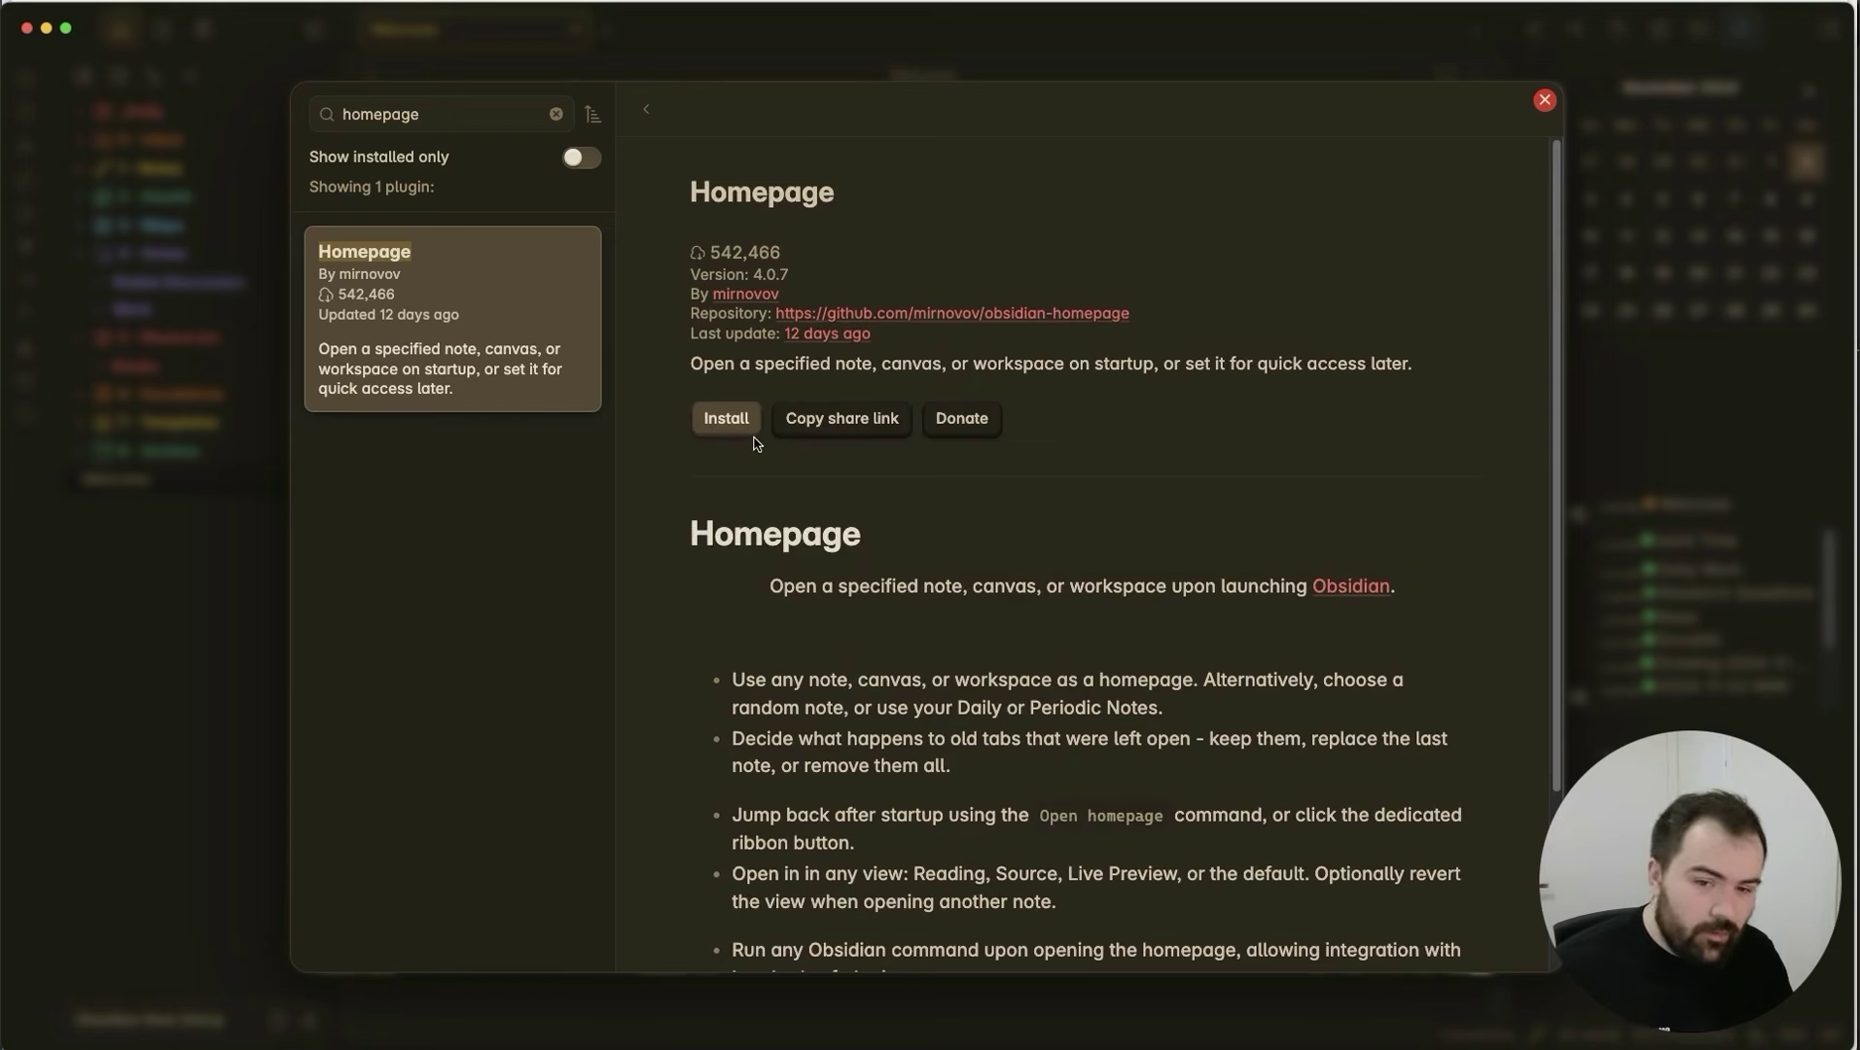
Search the community plugins for kindle and read through the Kindle Highlights plugin's description.
triple_click(466, 122)
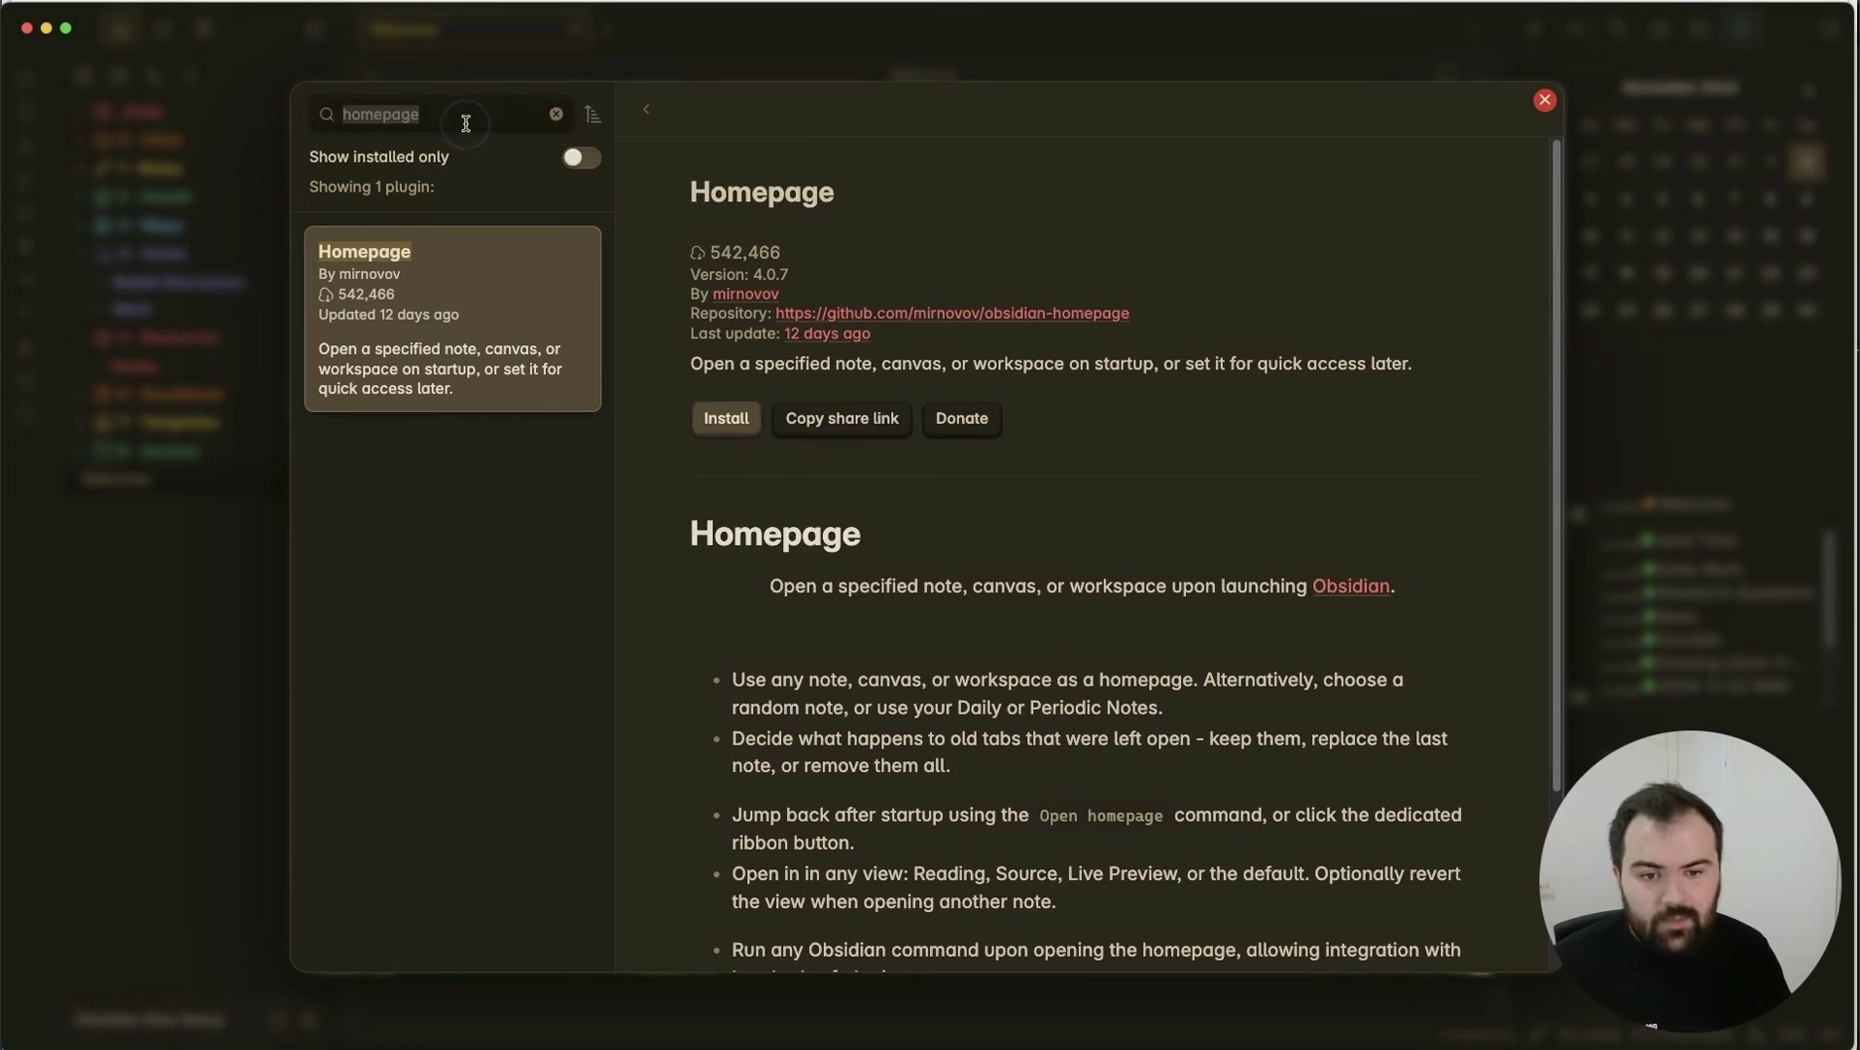
type("kindle")
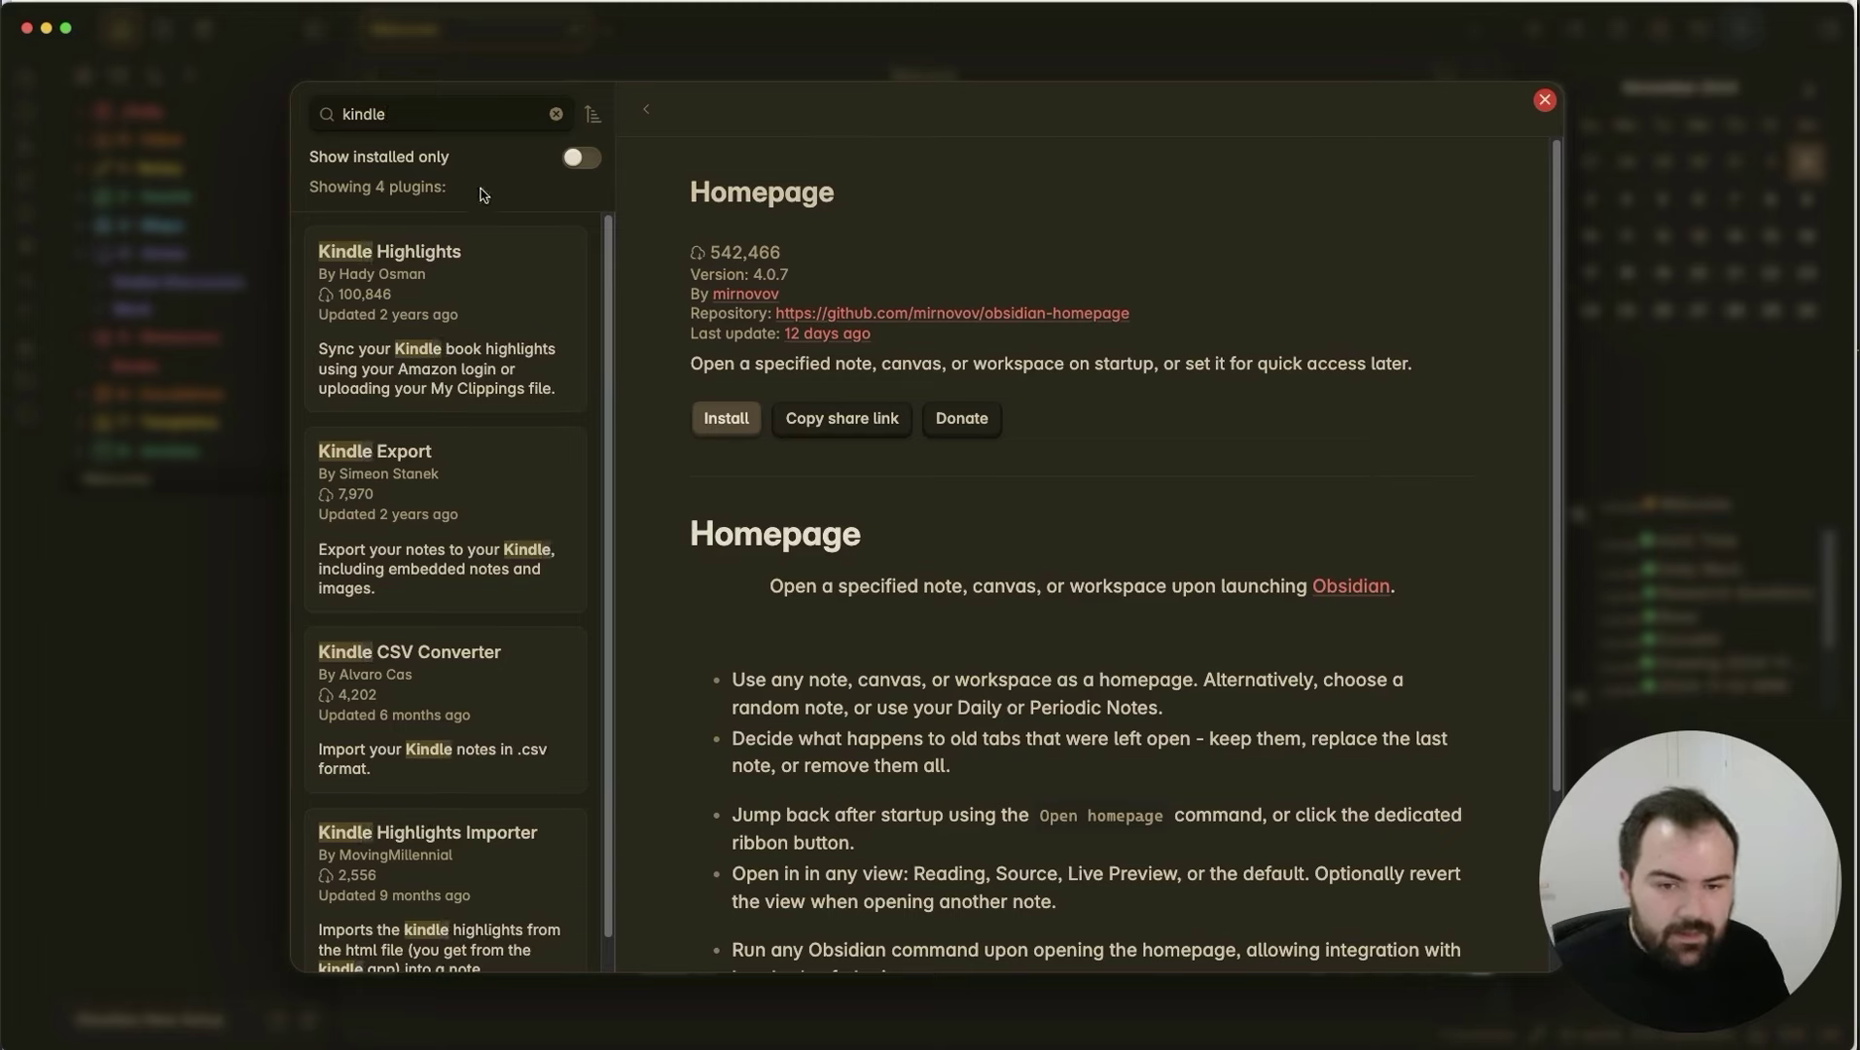
left_click(453, 307)
scroll(906, 638, "down", 10)
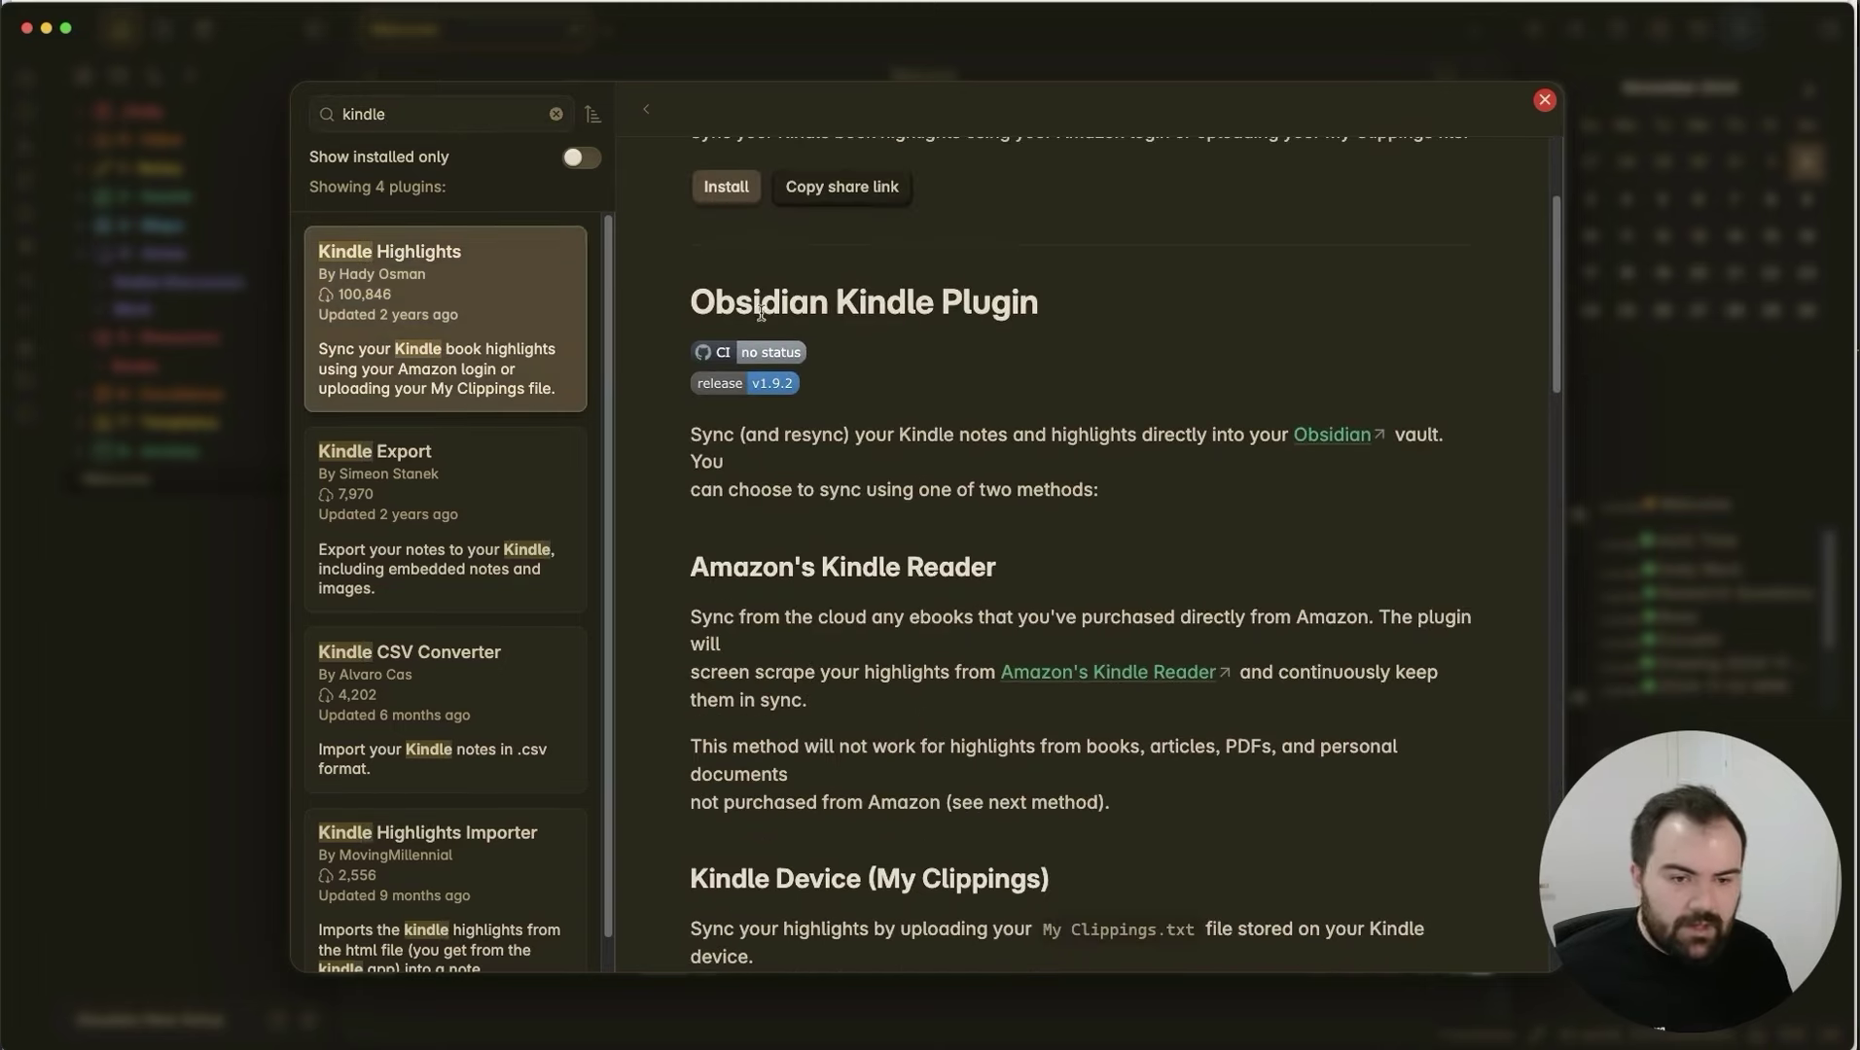
scroll(906, 638, "down", 5)
scroll(896, 608, "up", 15)
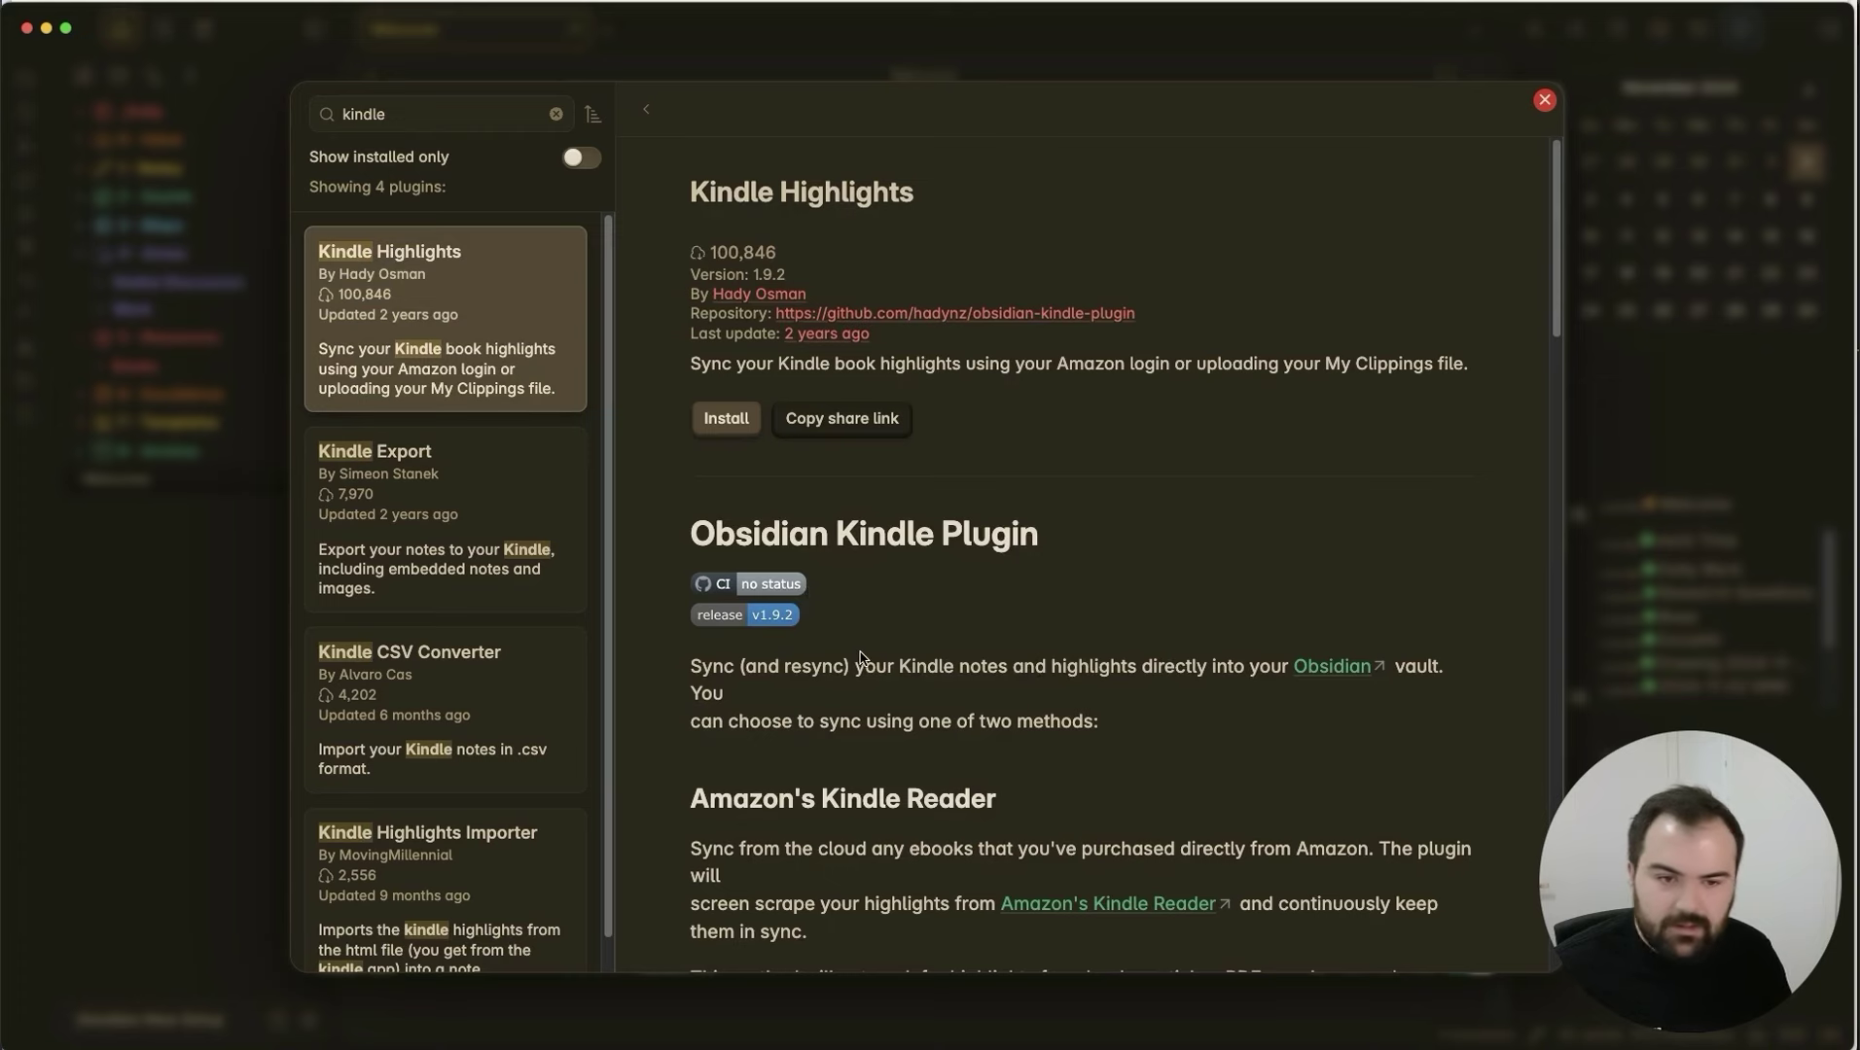
Search the community plugins for language and read through the LanguageTool Integration plugin's description.
key("super+a")
type("language")
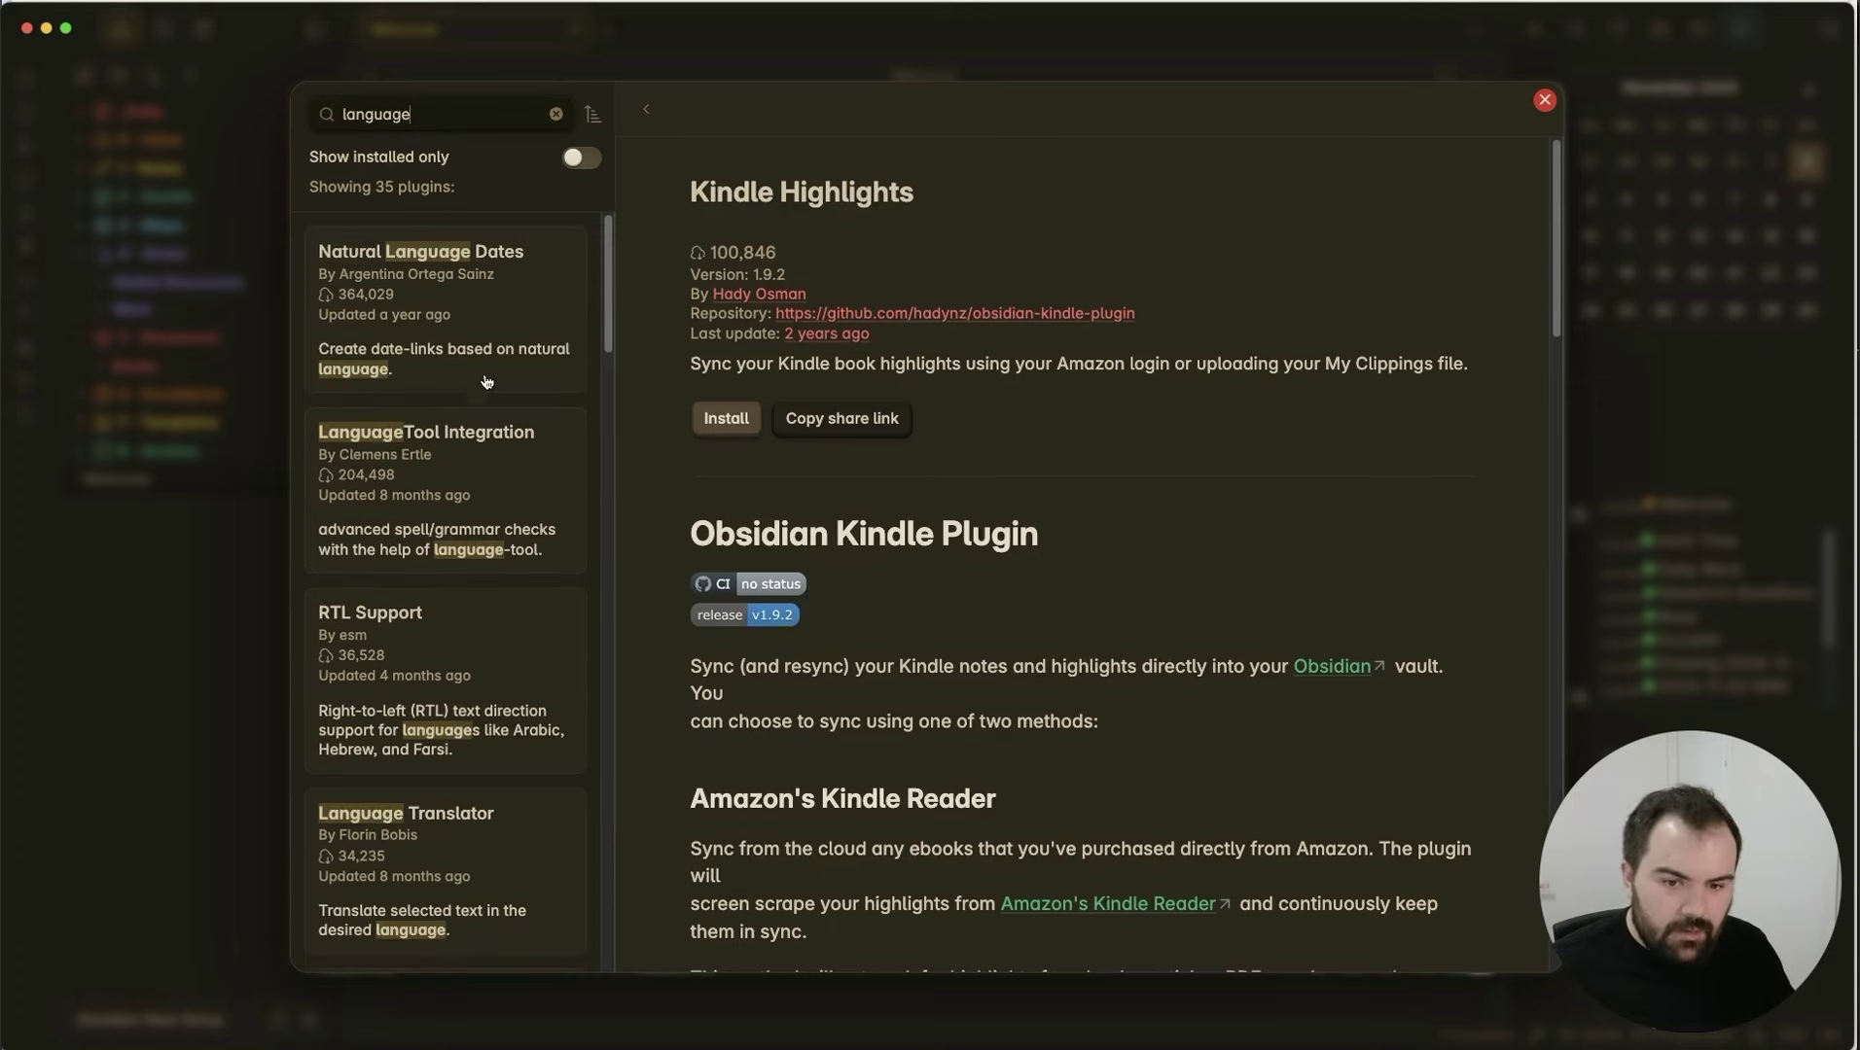
left_click(514, 456)
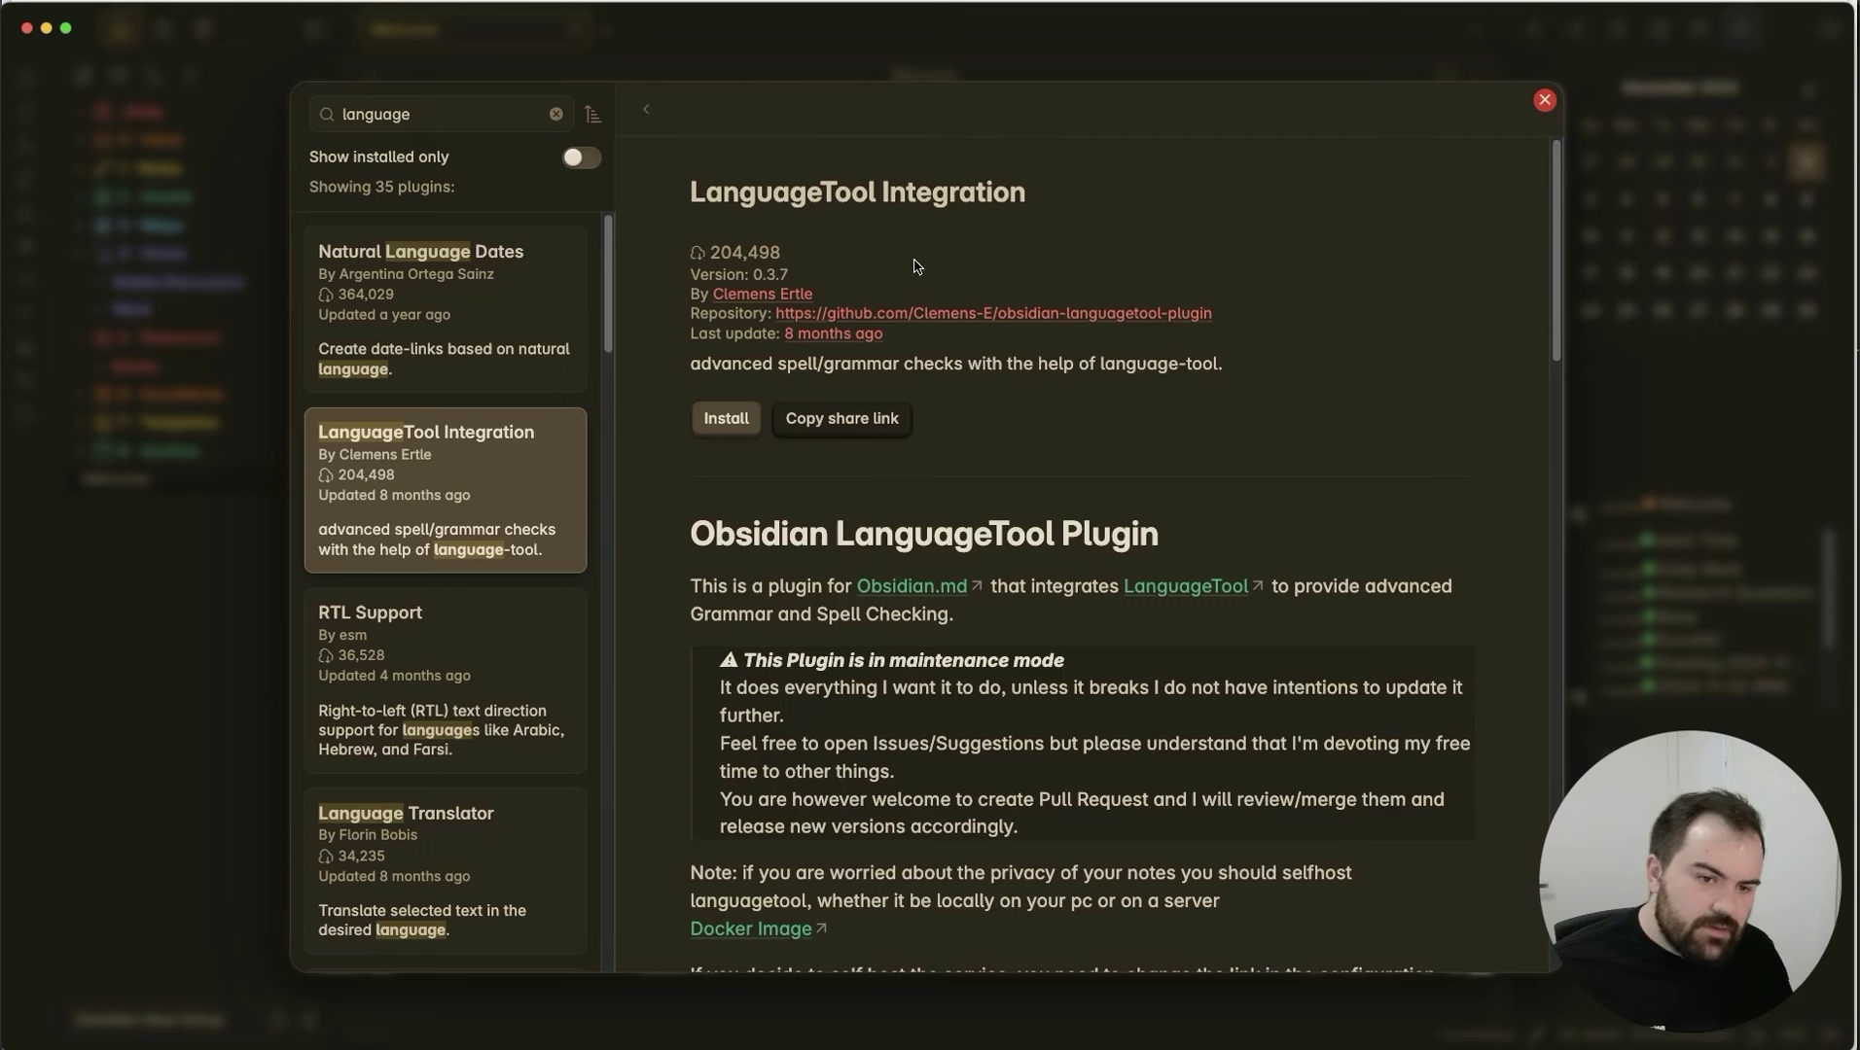
scroll(914, 266, "down", 5)
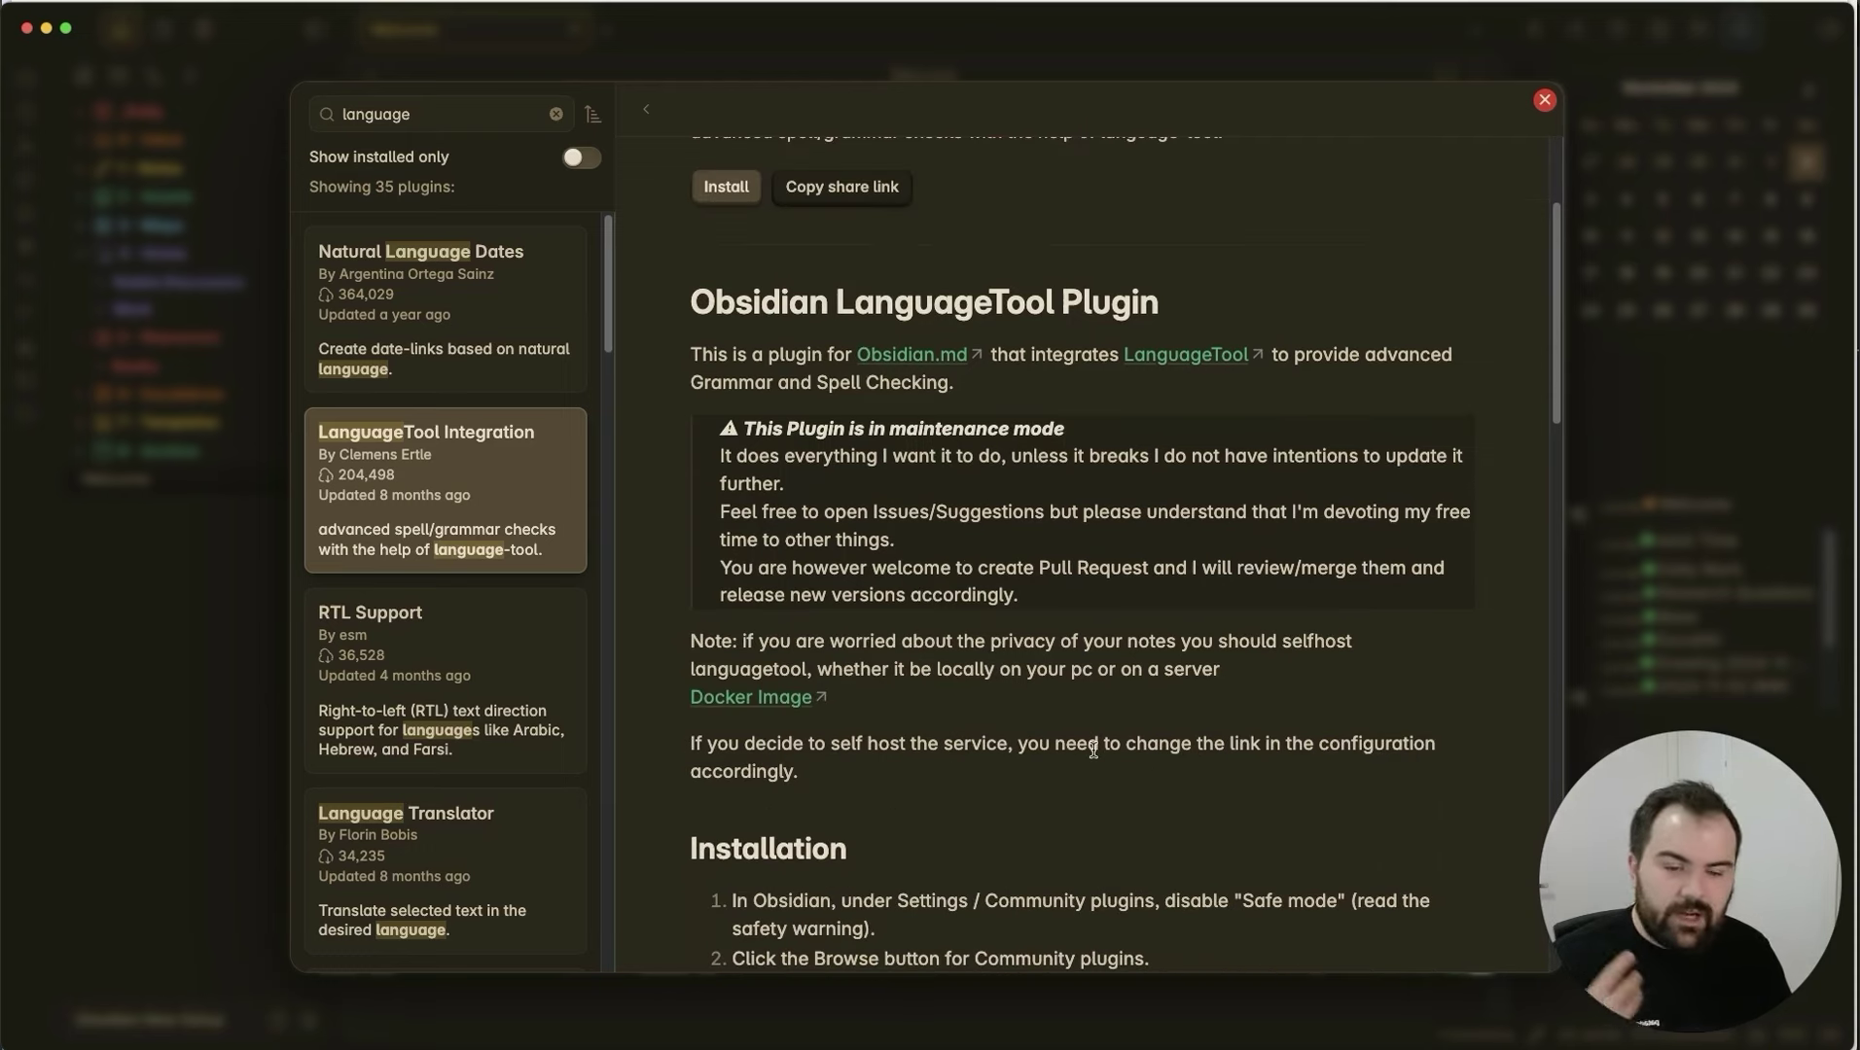
scroll(1094, 750, "down", 3)
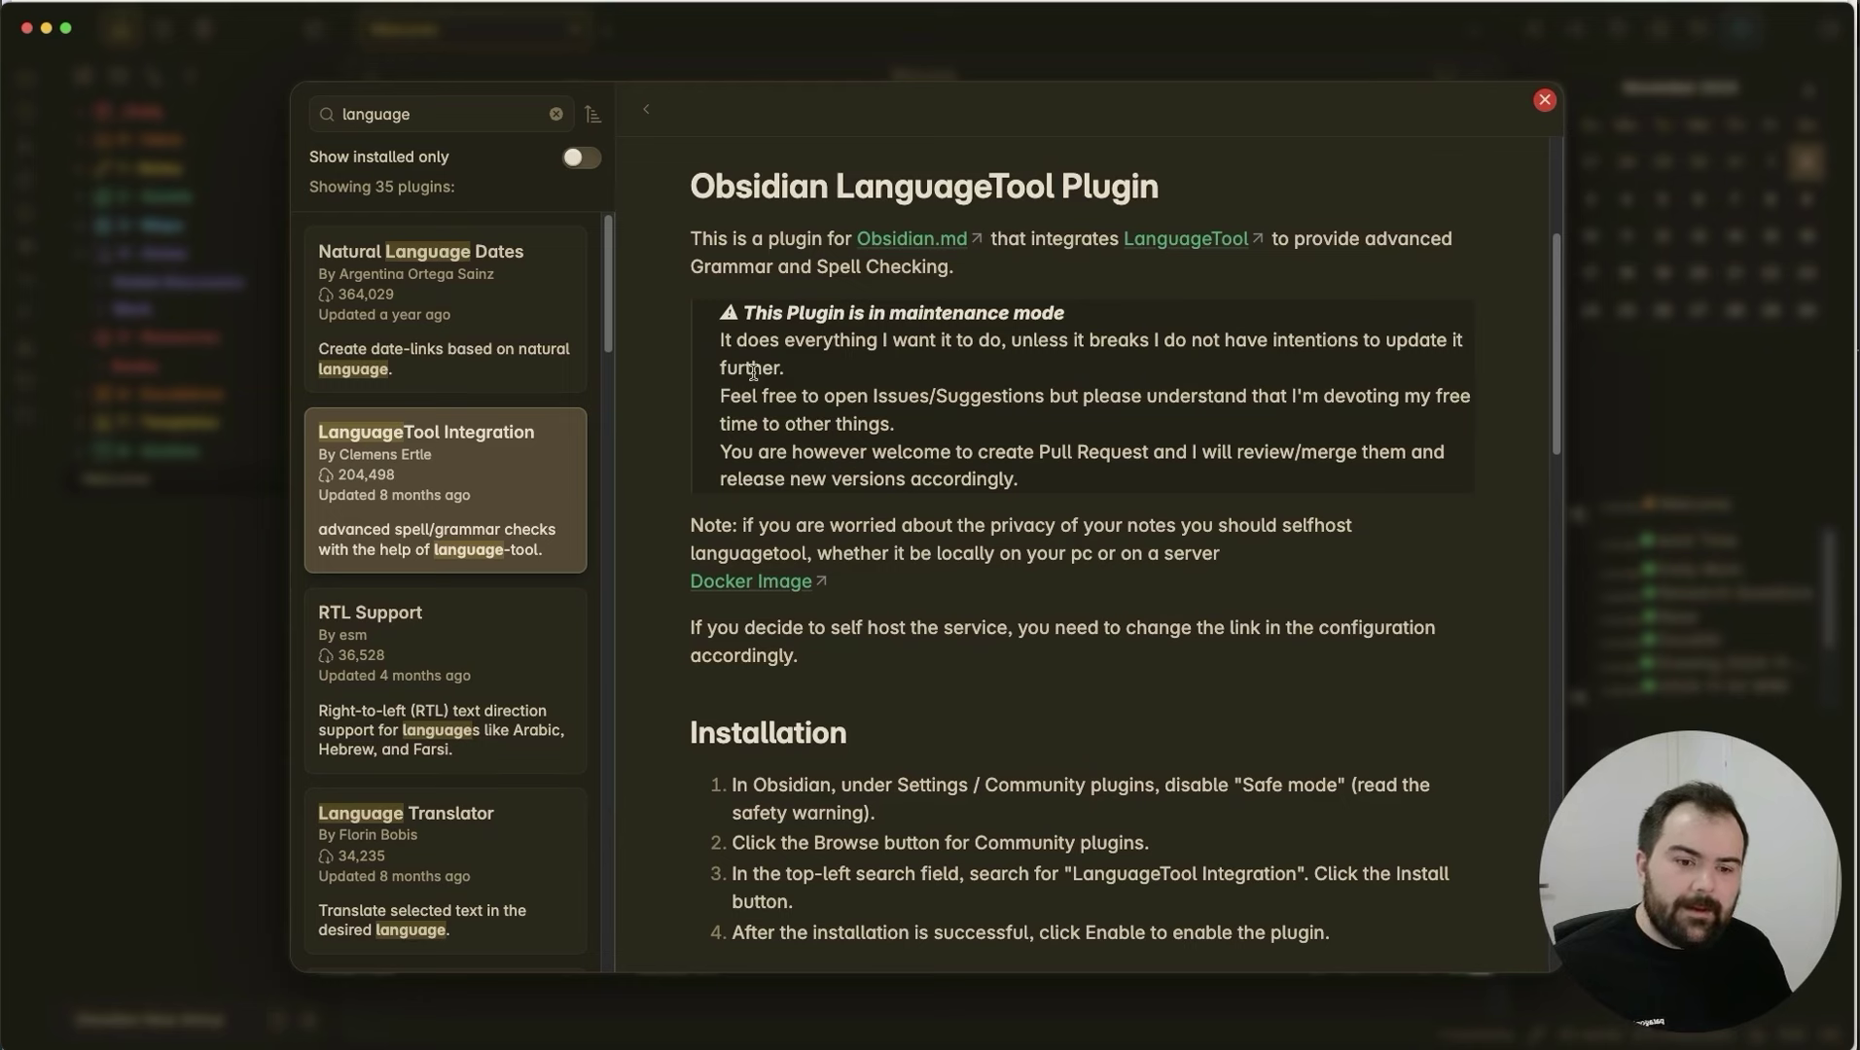
Find the QuickAdd community plugin, install and enable it, and open its settings.
double_click(427, 114)
type("quick add")
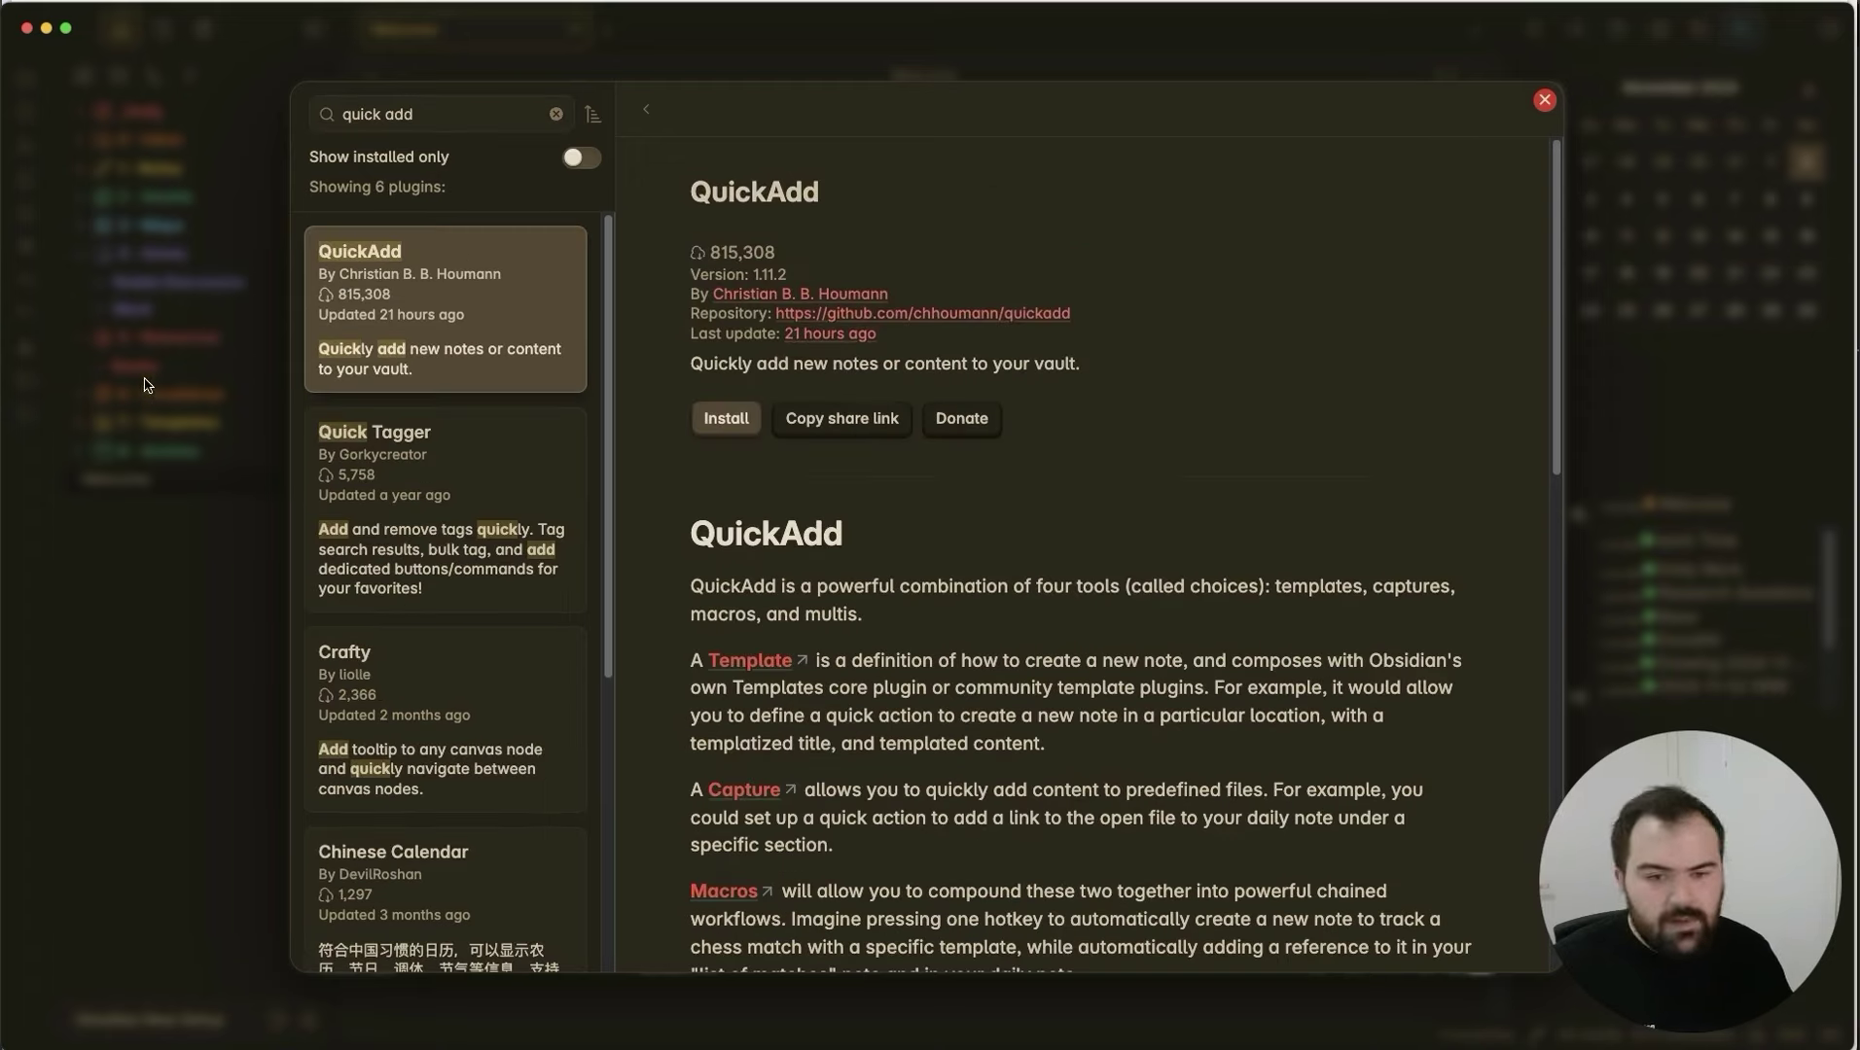
left_click(744, 425)
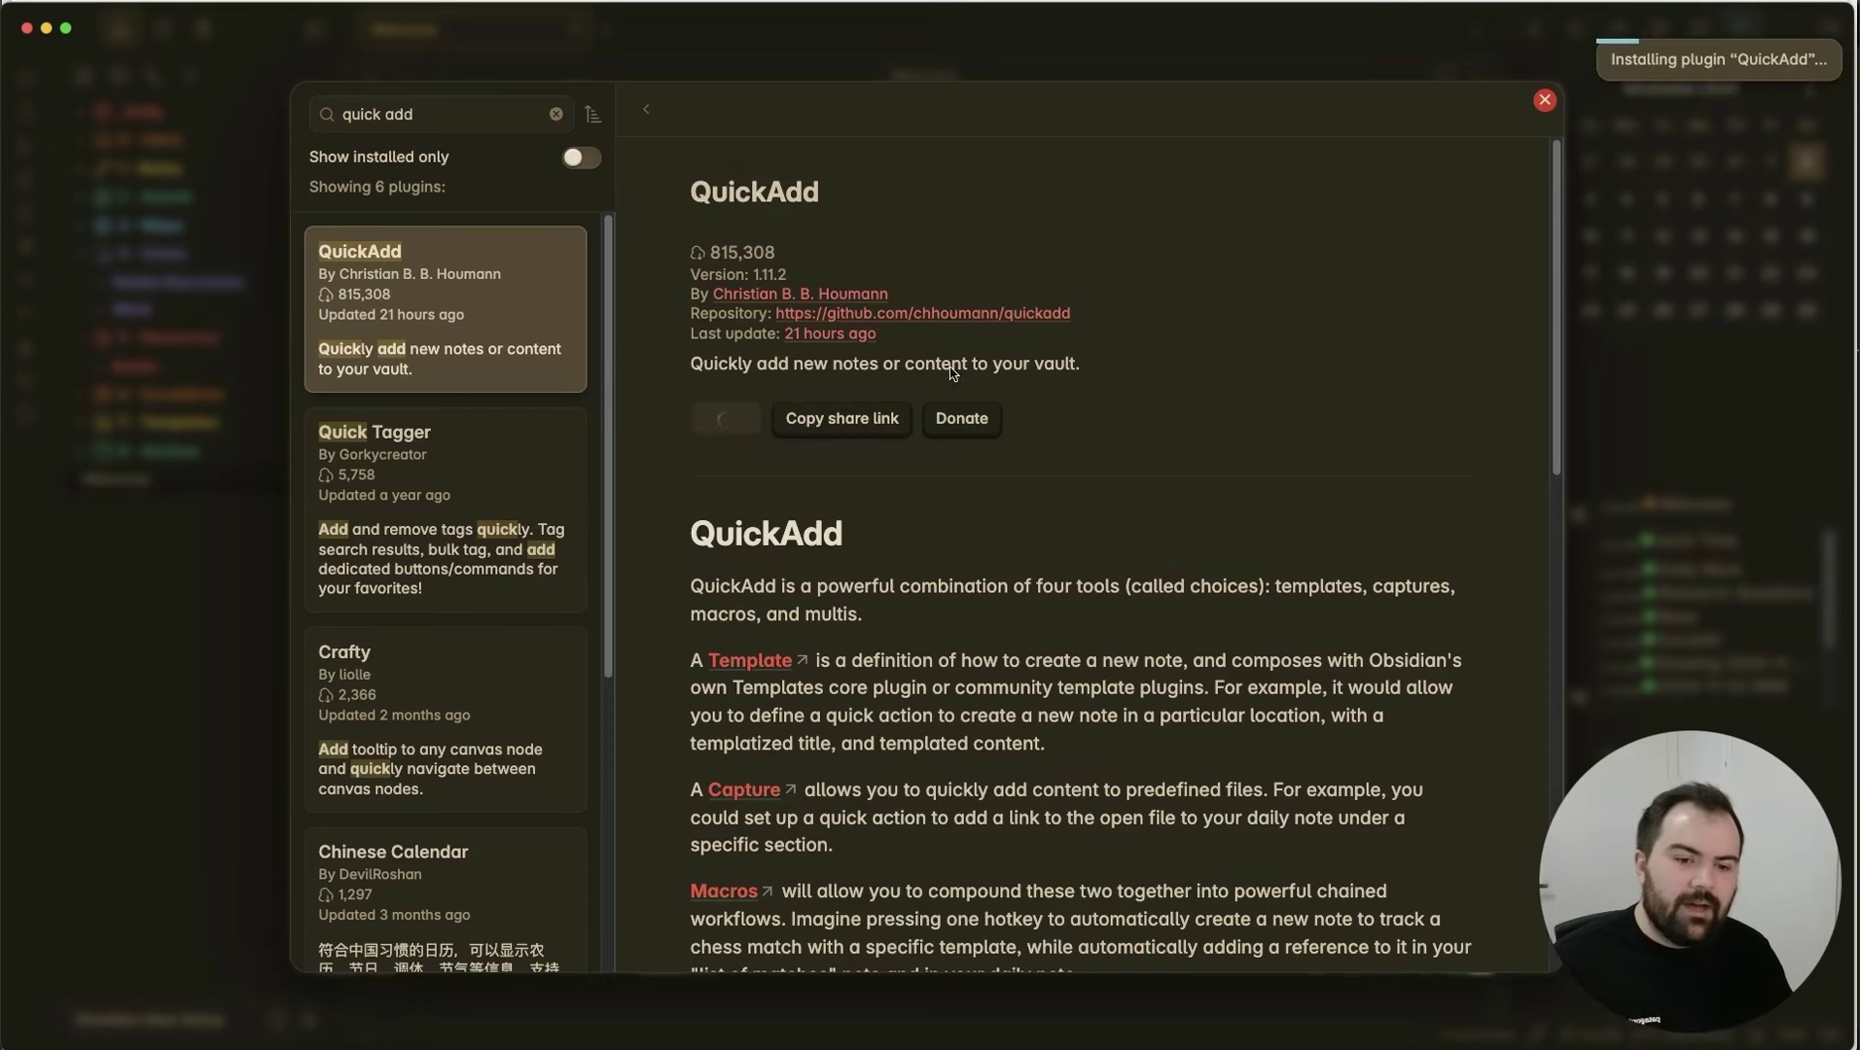
left_click(727, 419)
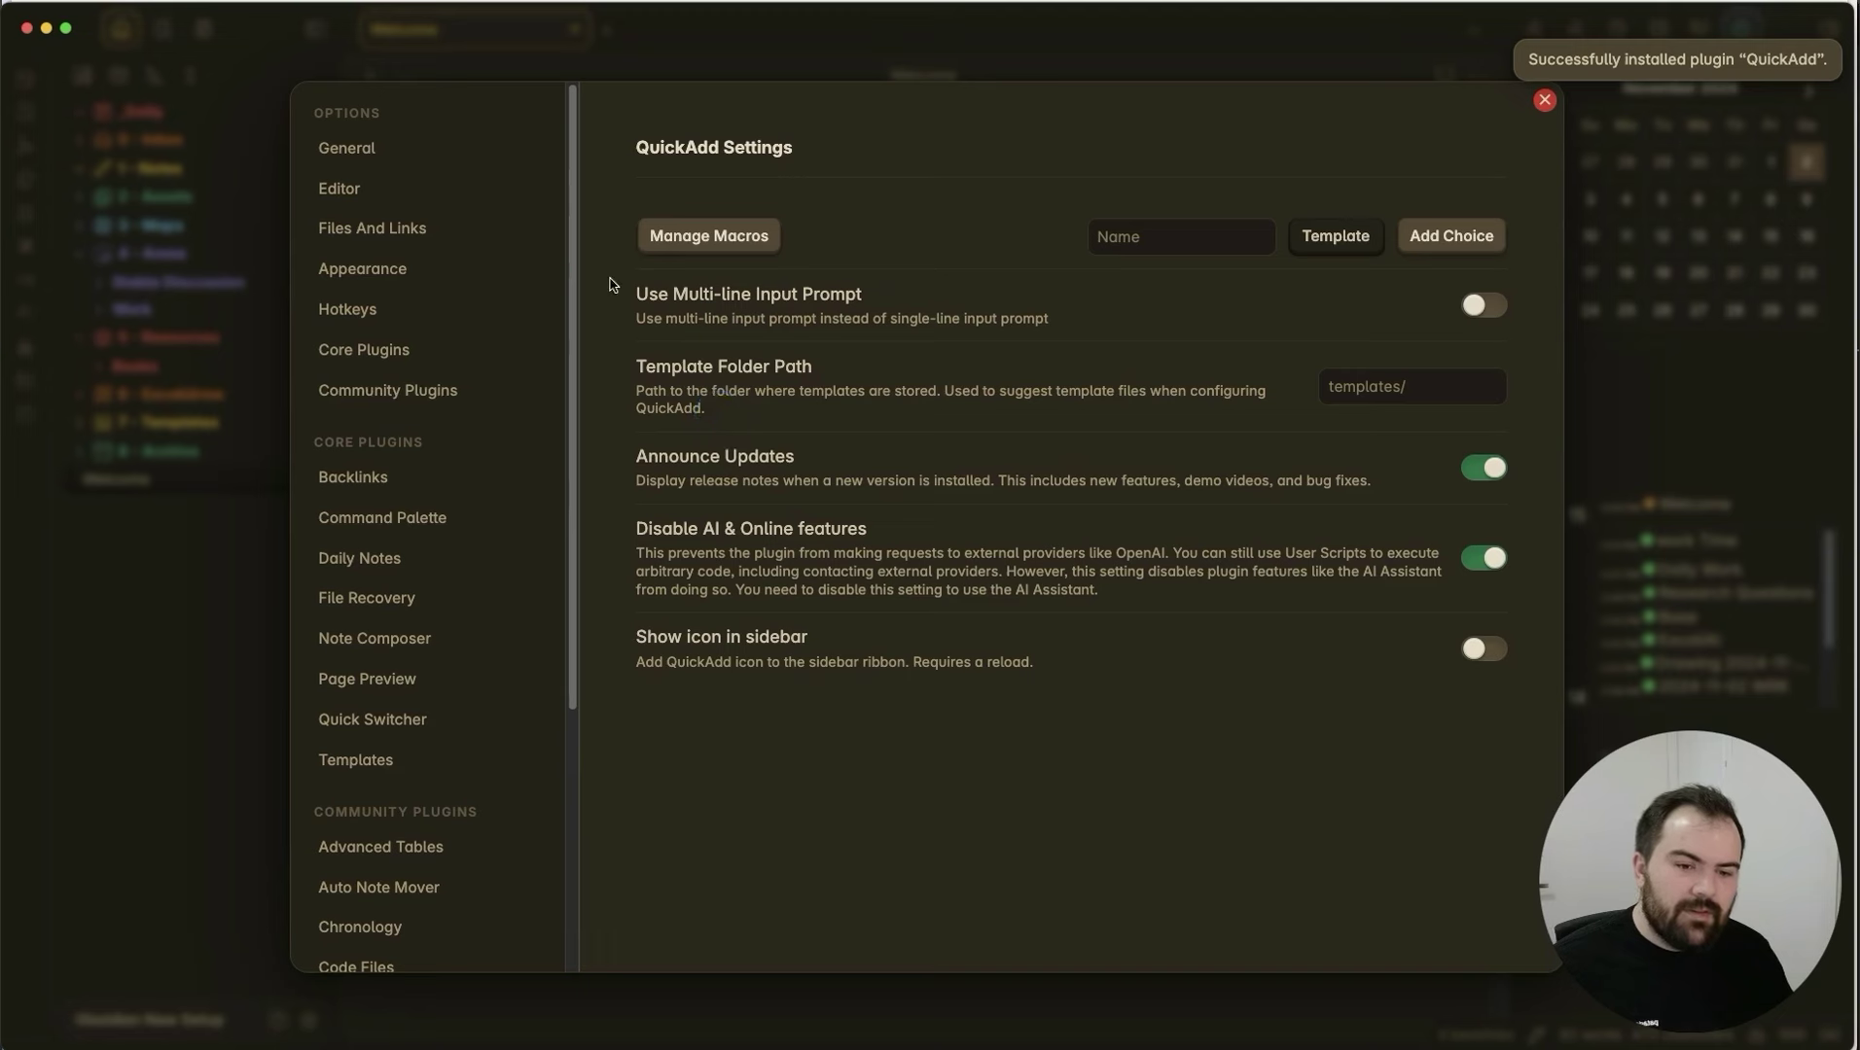
Add a QuickAdd choice of type Capture named "Capture to Daily Note".
left_click(1118, 236)
type("Capture to Daily Note")
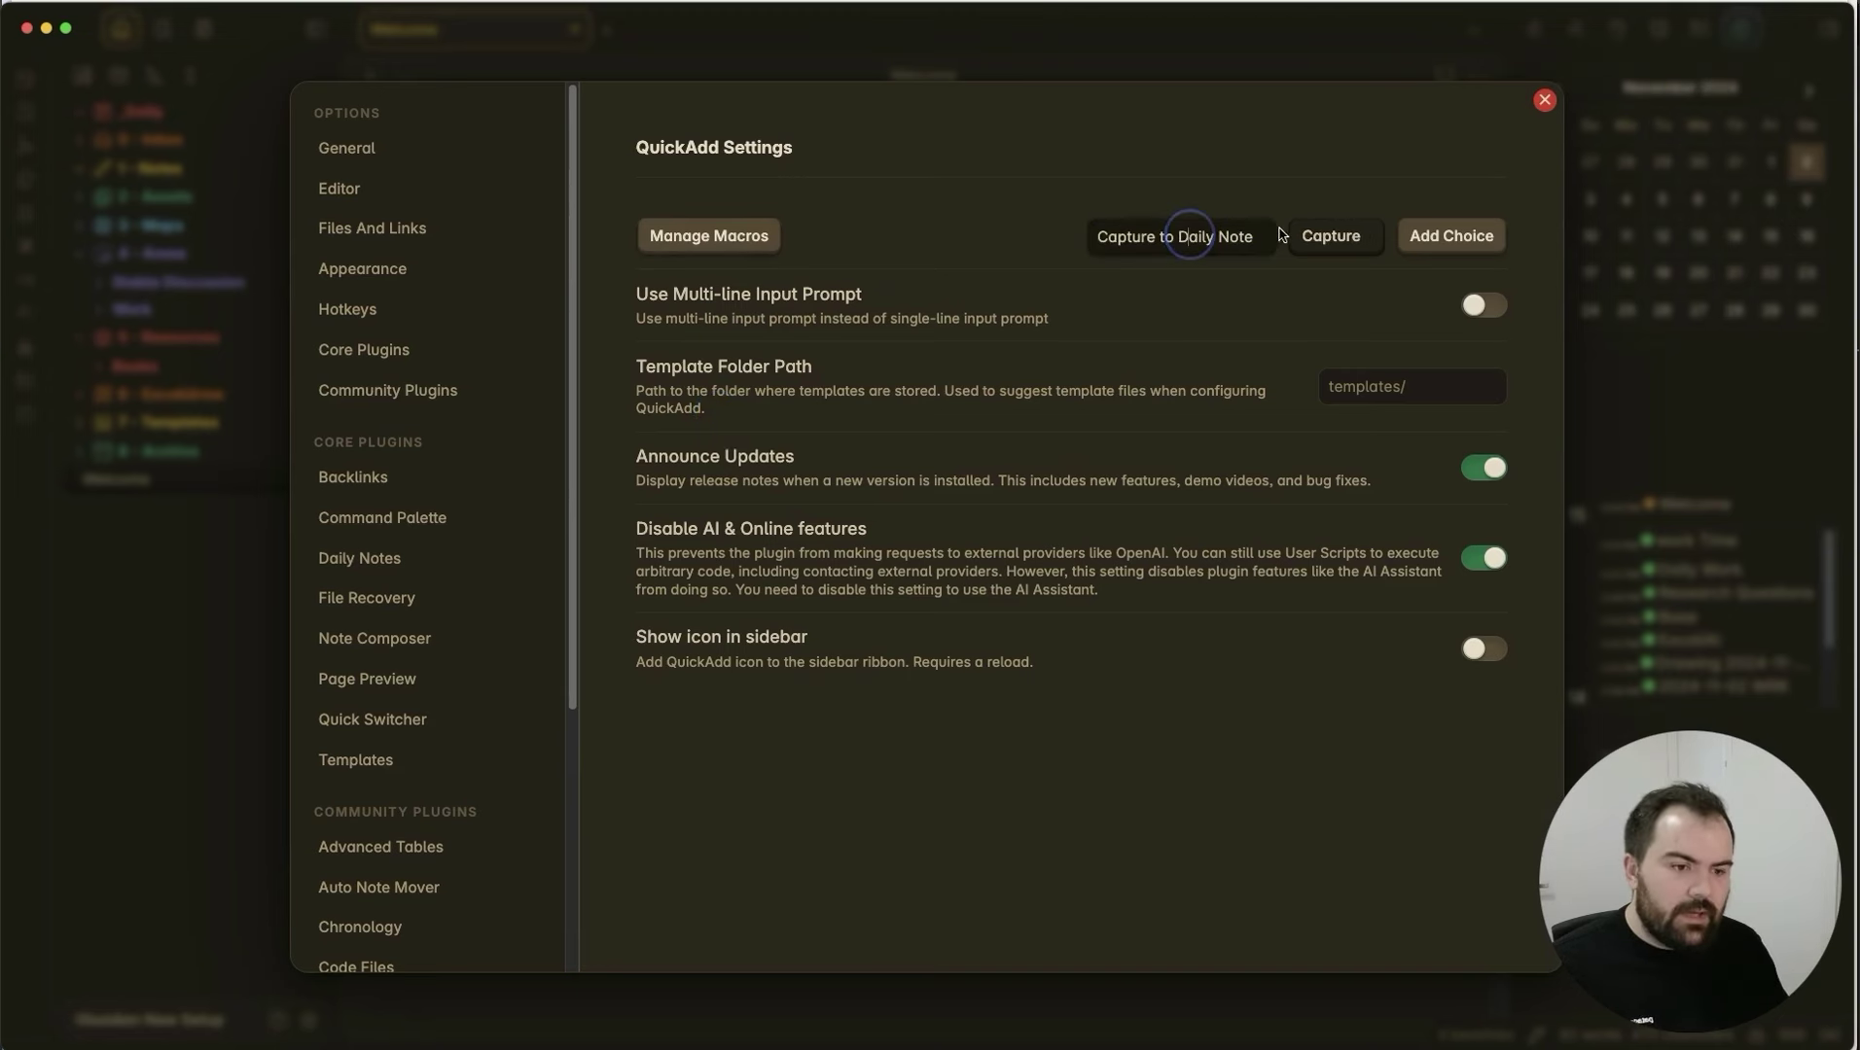
left_click(1341, 235)
left_click(1336, 239)
left_click(1450, 236)
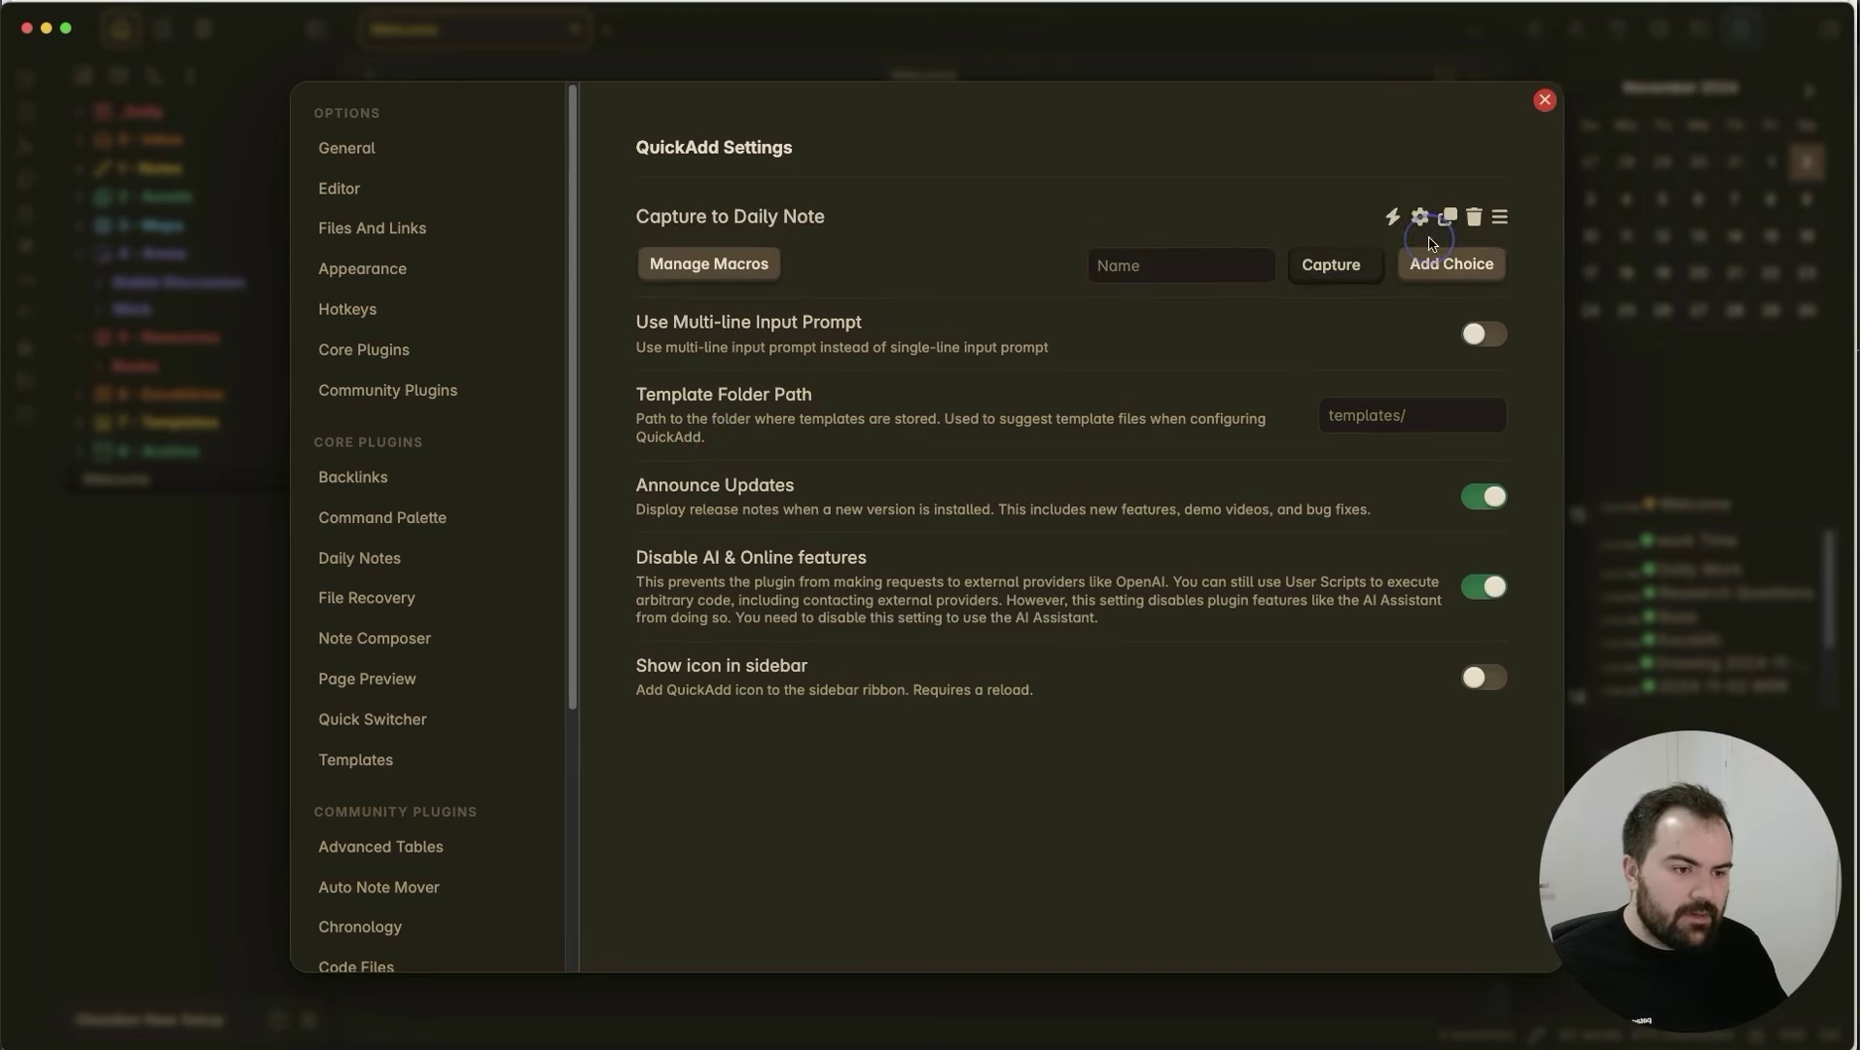
Configure the Capture to Daily Note choice to capture to the file name _Daily/{{Date:YYYY-MM-DD}}.md.
left_click(1419, 216)
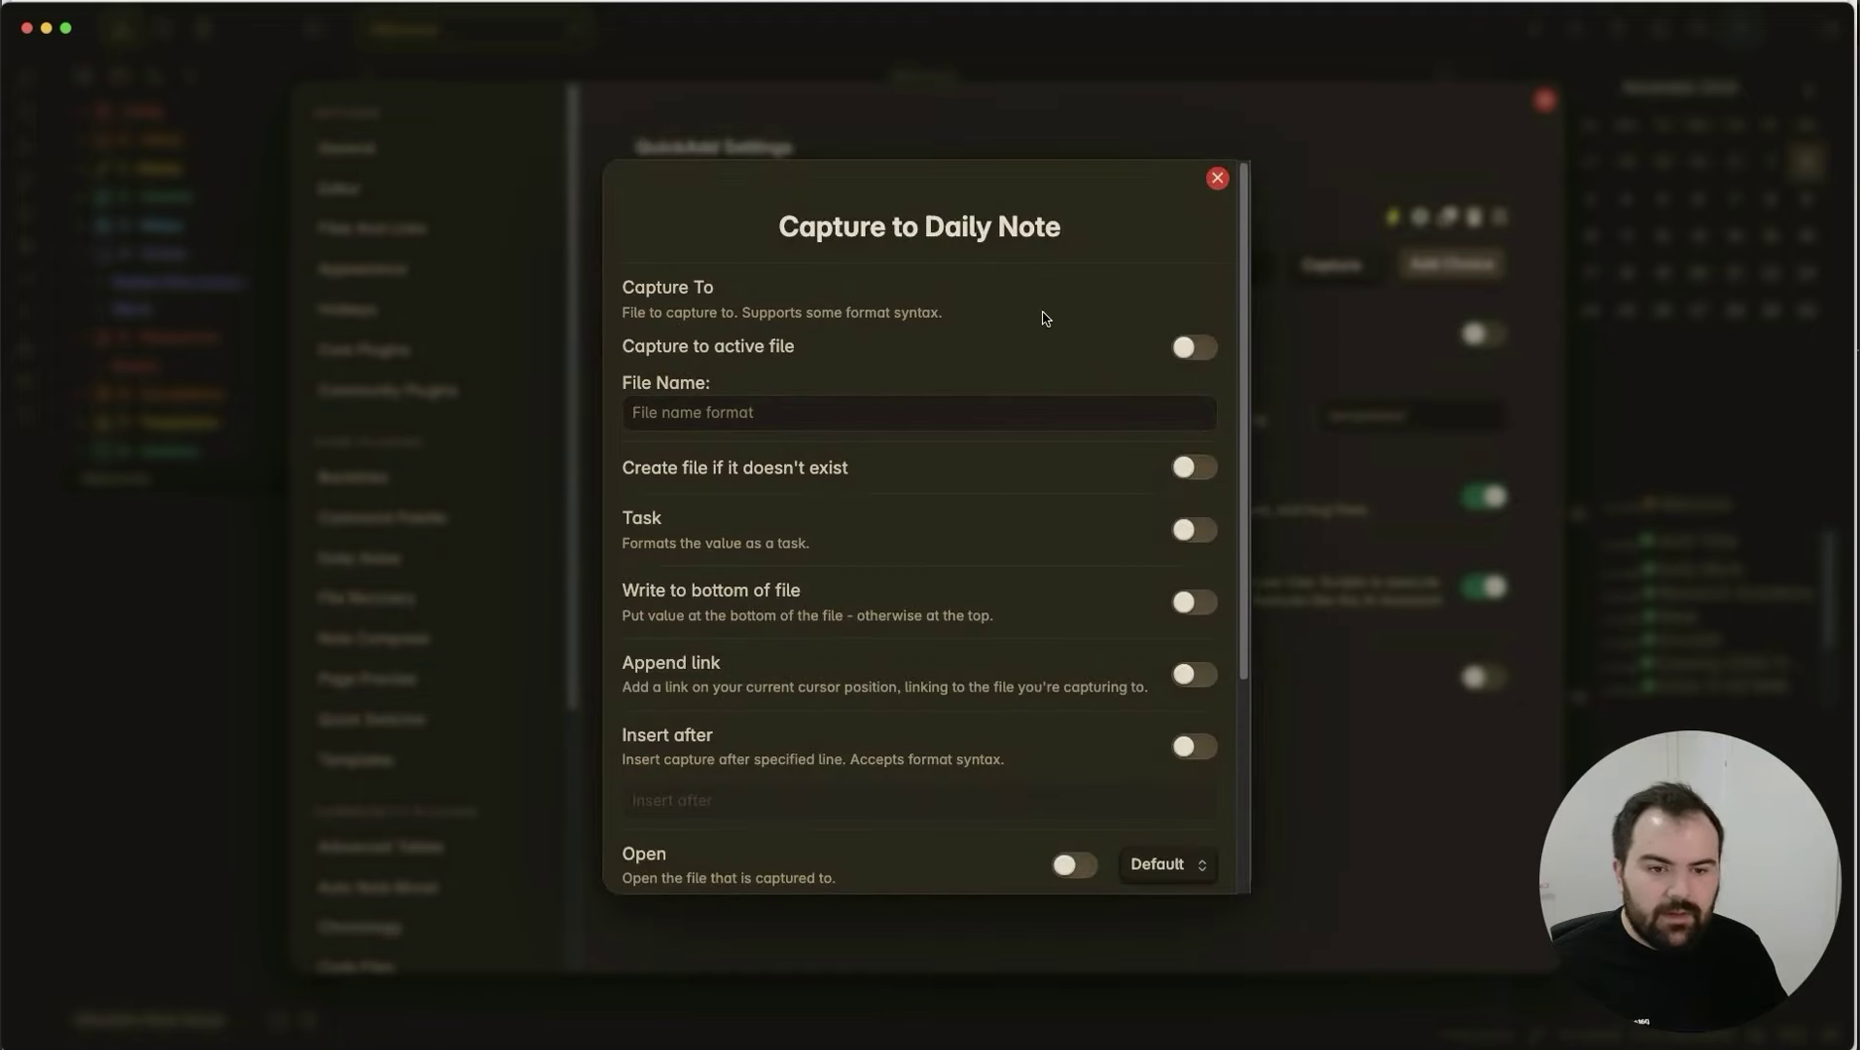
left_click(962, 417)
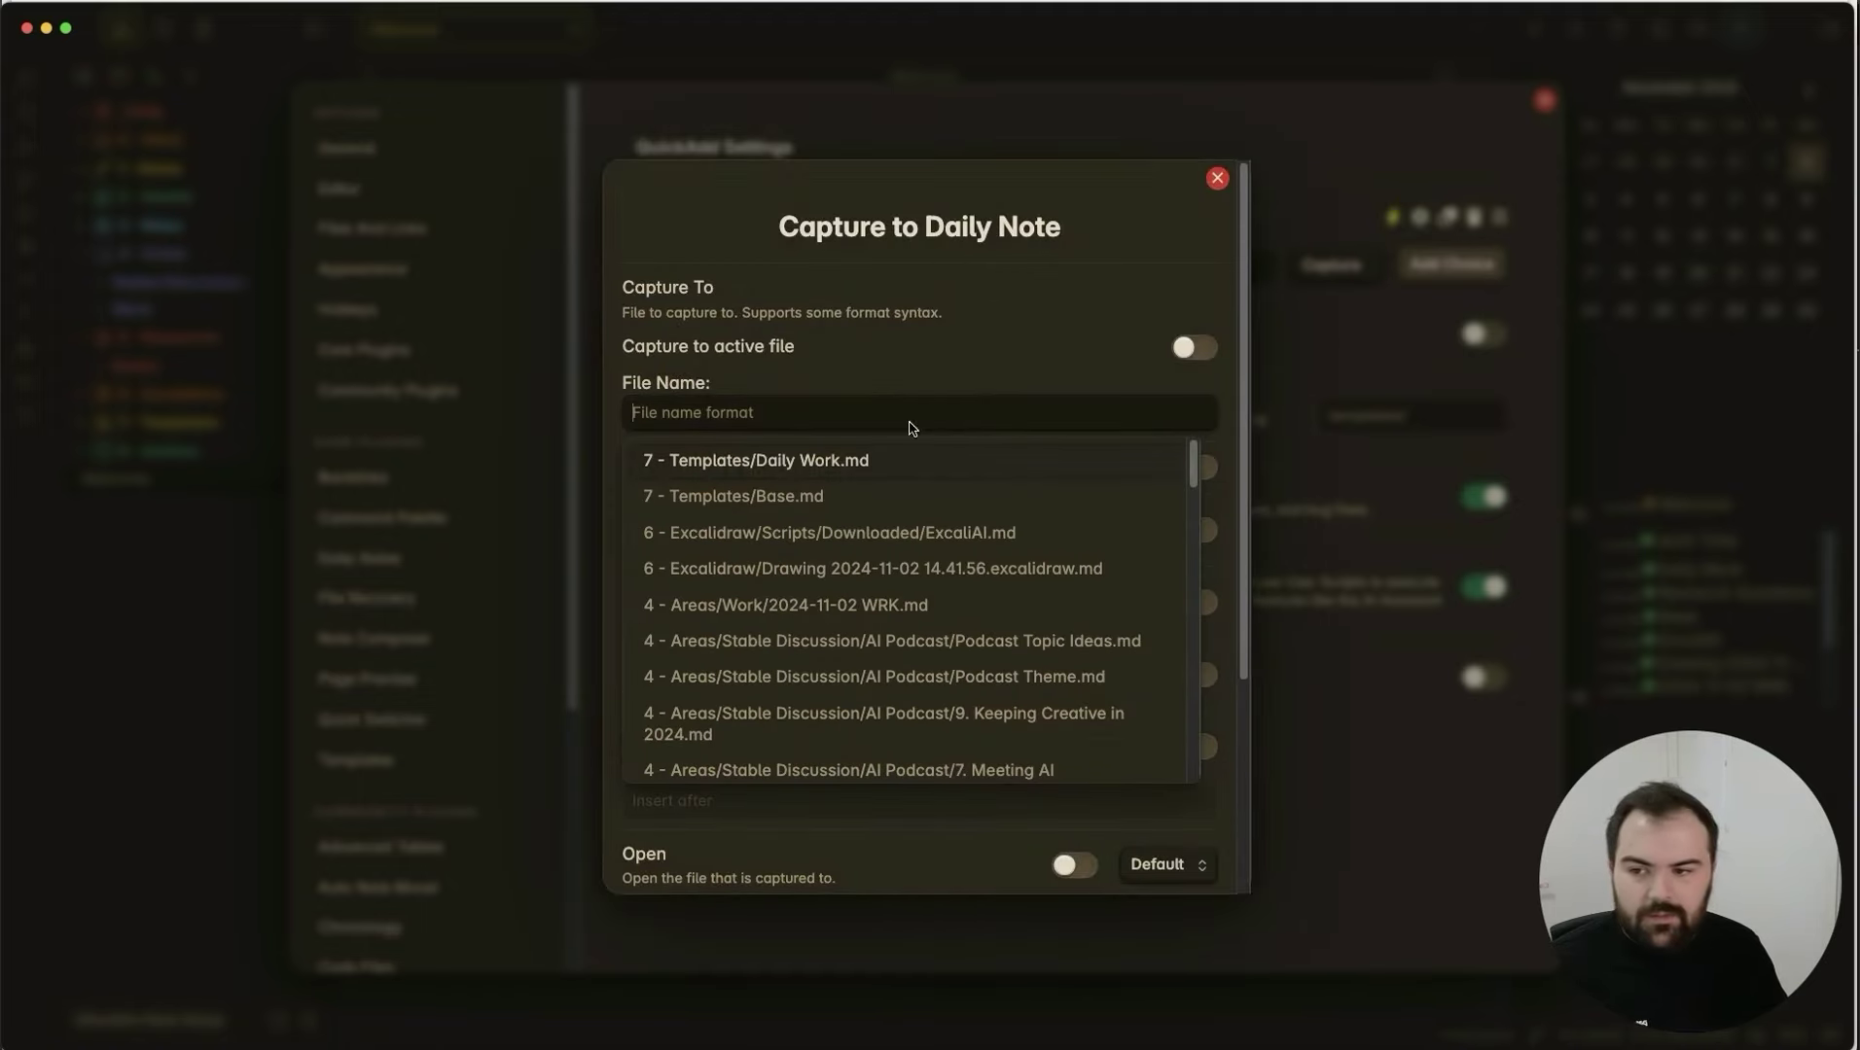
type("_")
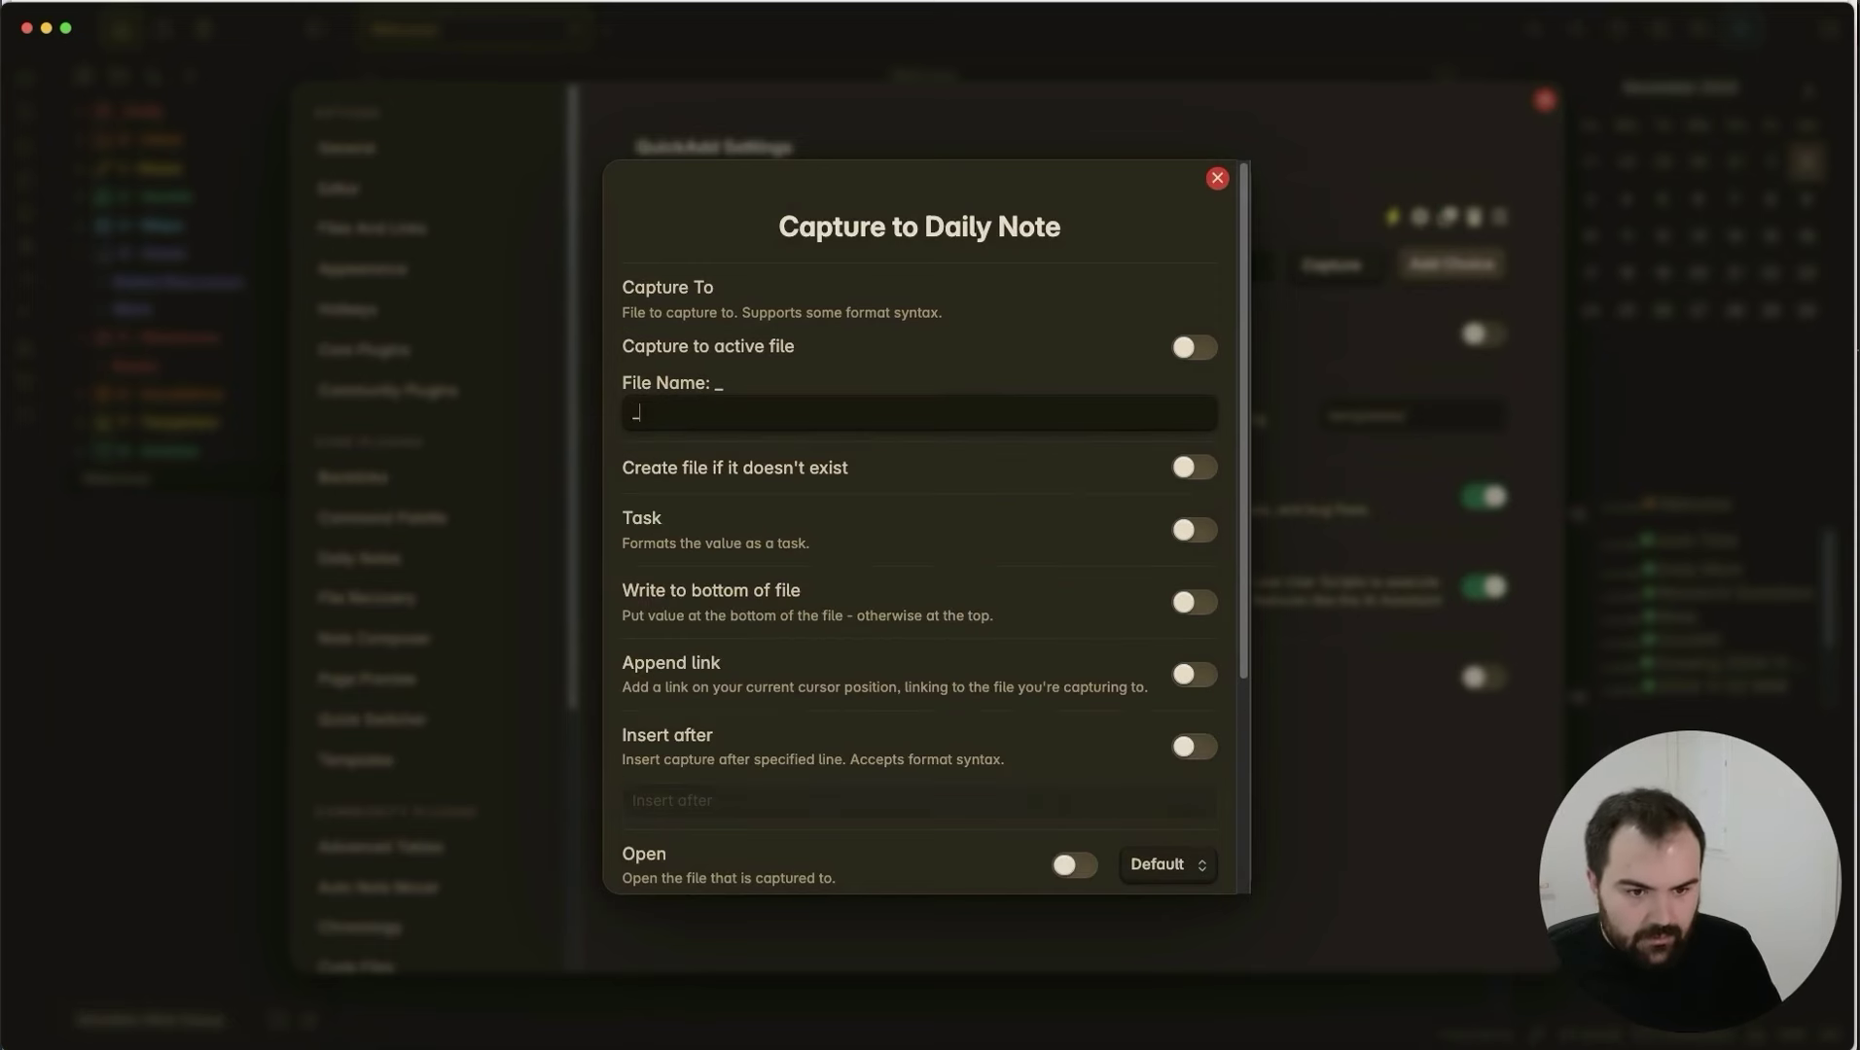
type("Daily")
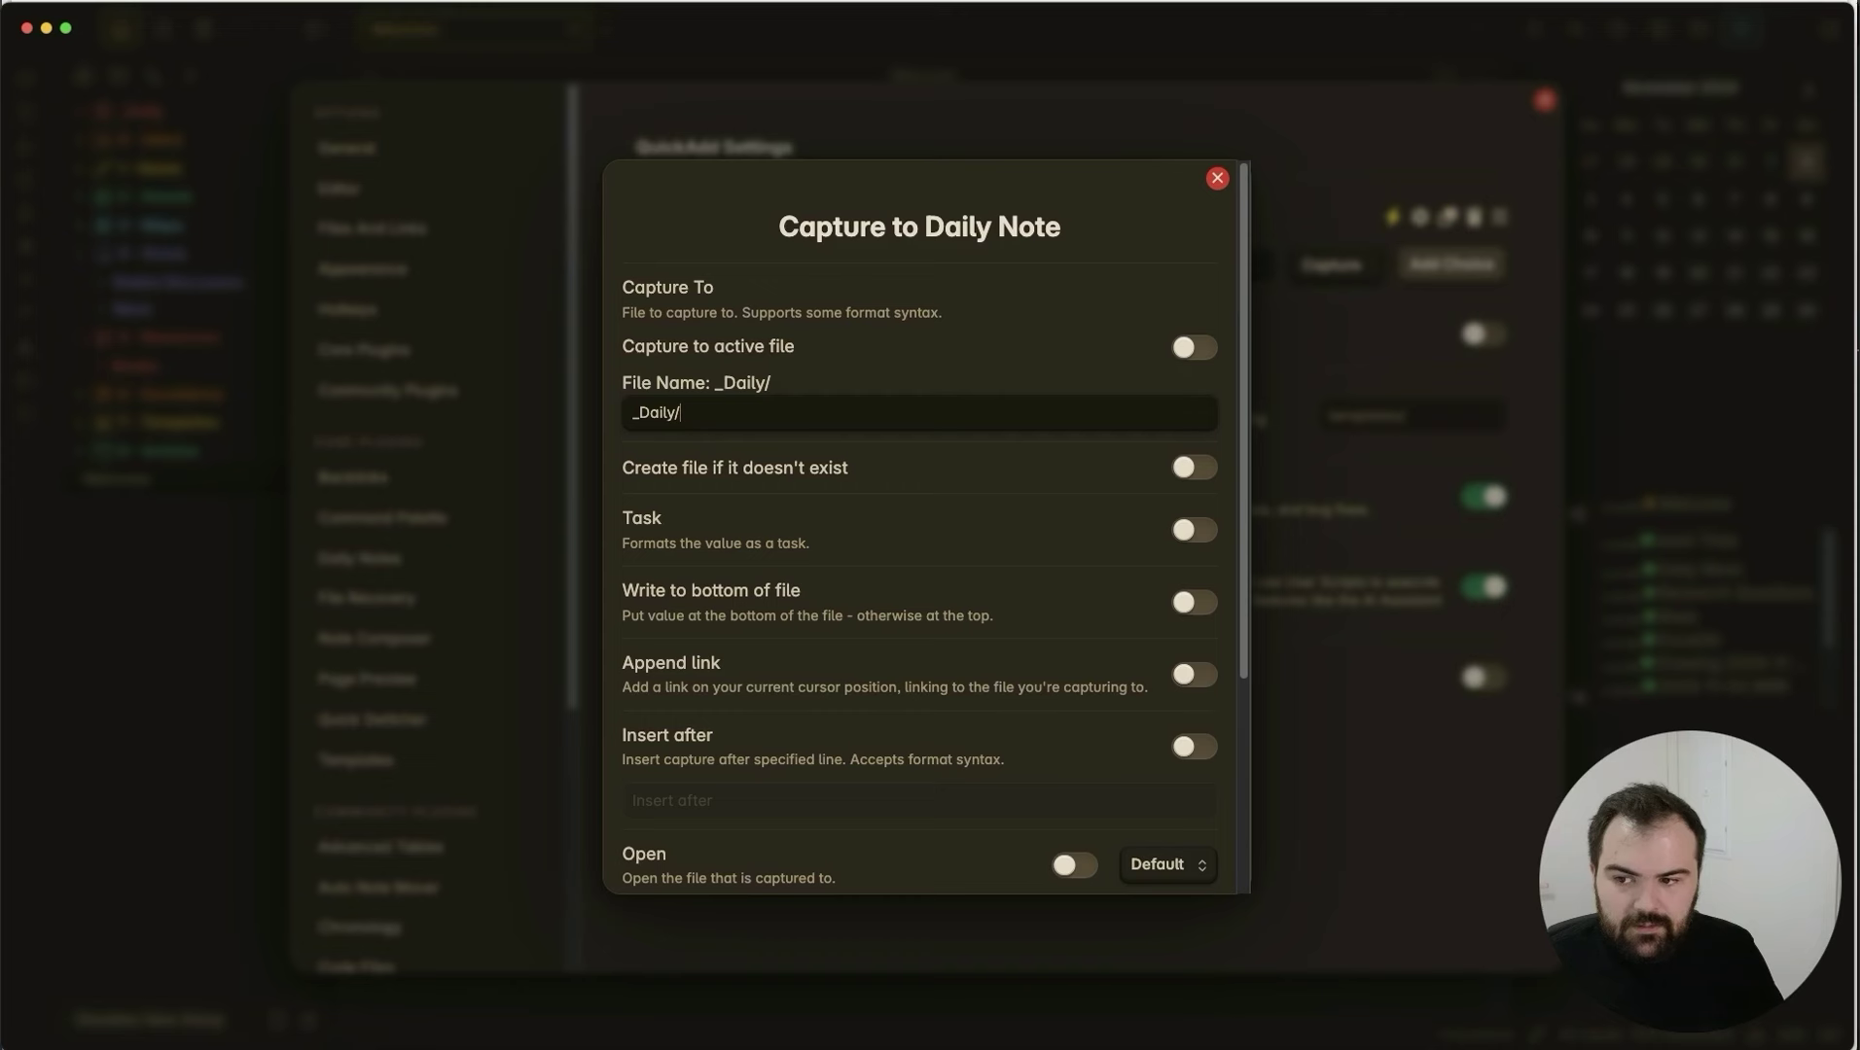
type("/{{Date:YYYY")
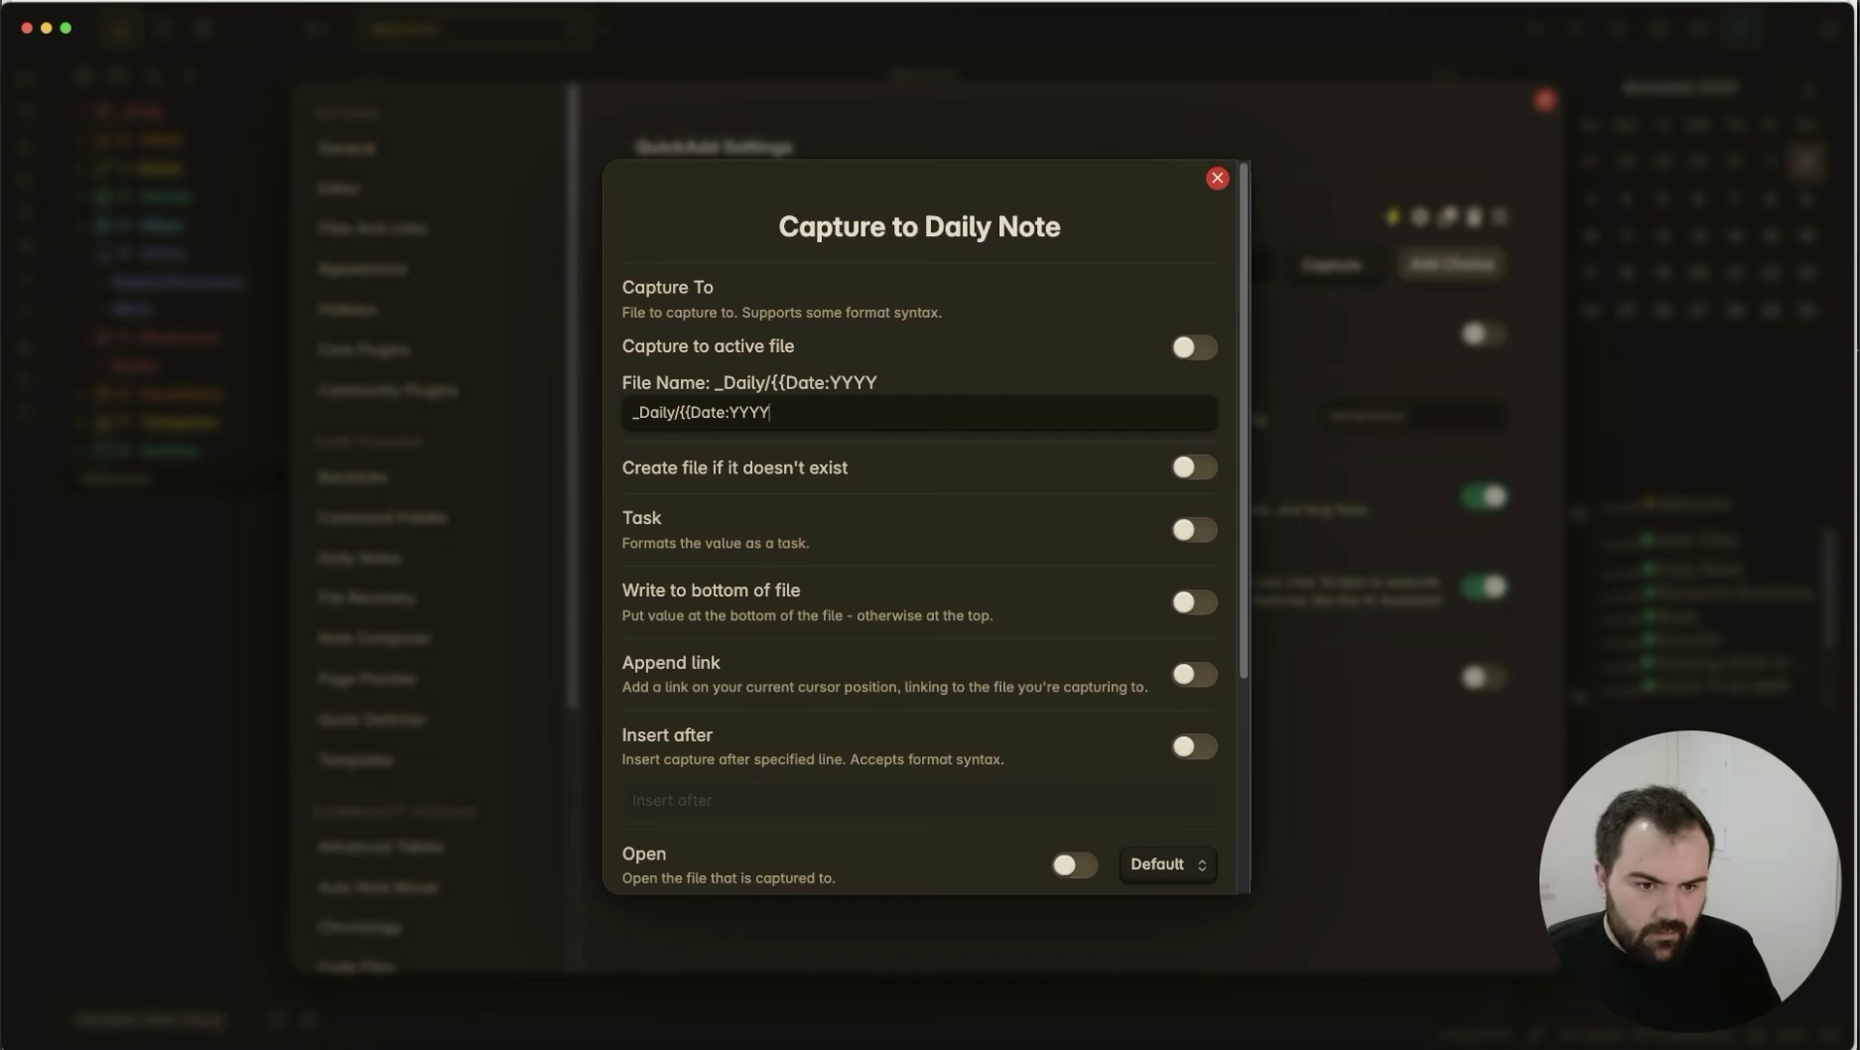
type("-MM-DD}}.md")
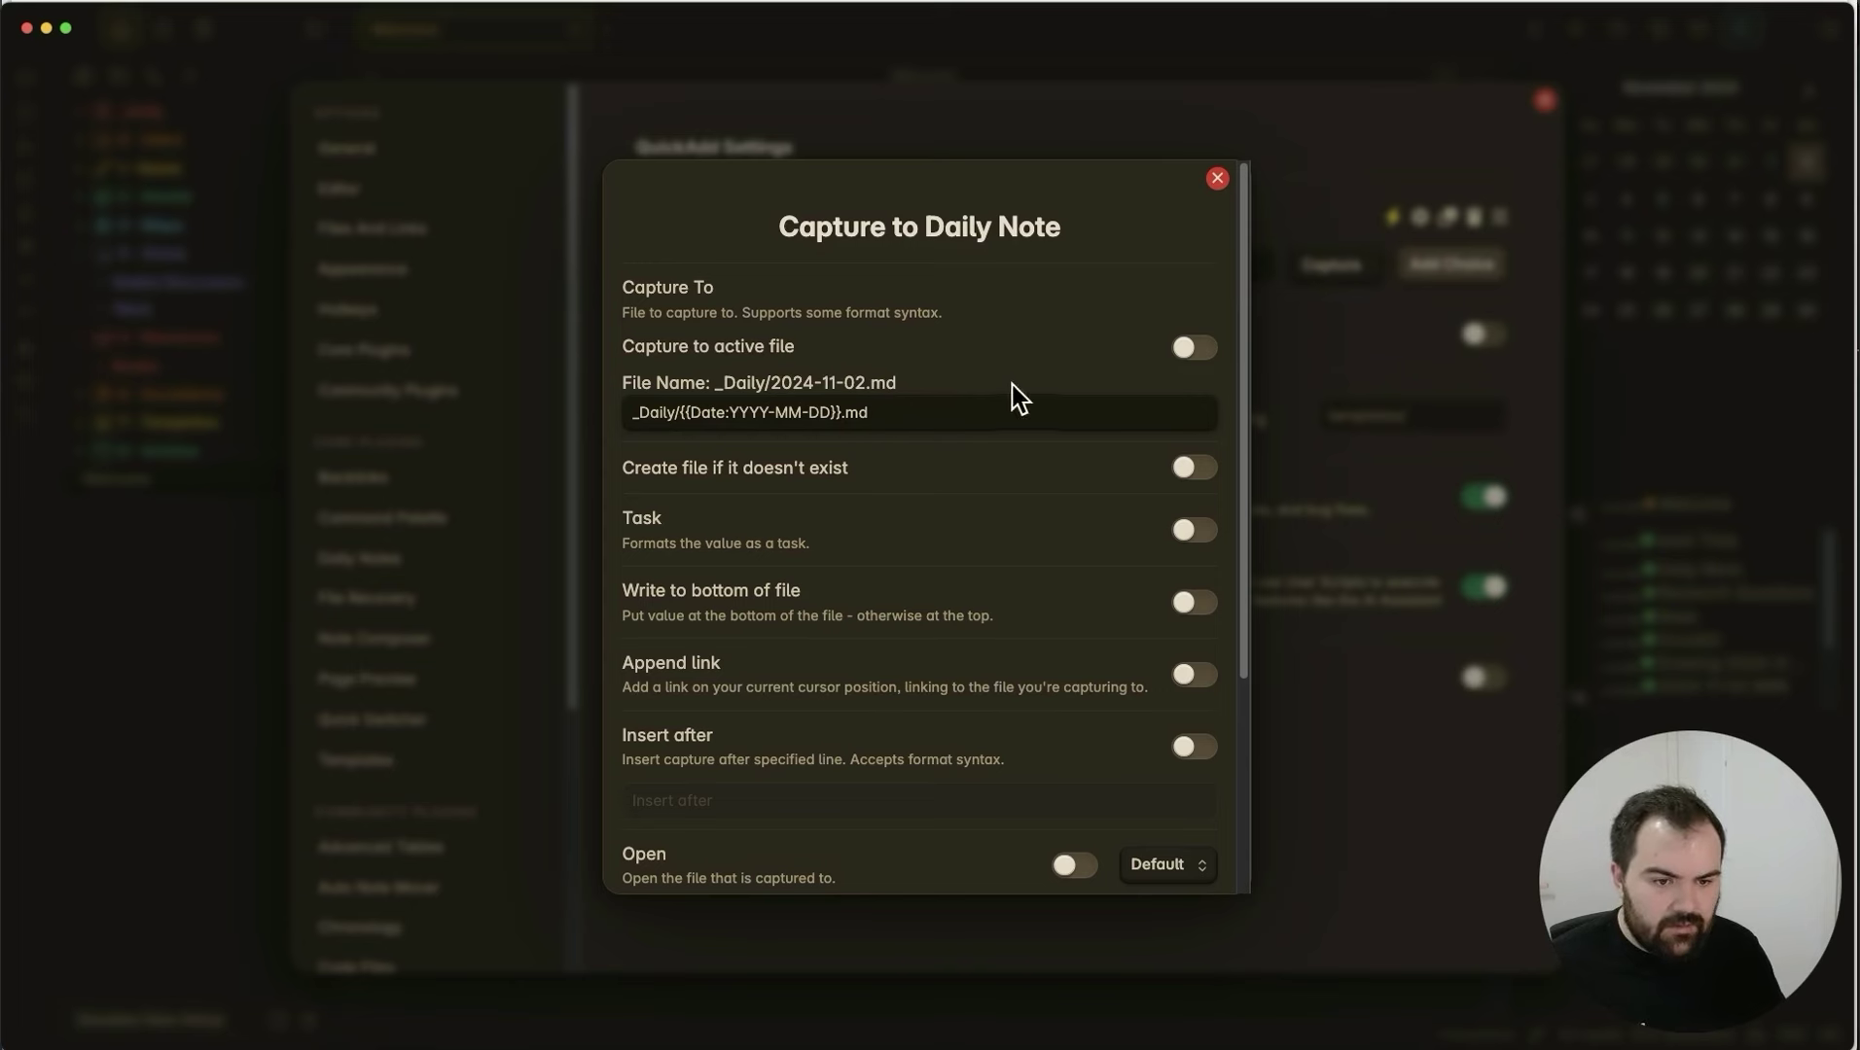
Have the capture create a missing file from the template 7 - Templates/Base.md and write to the bottom of the file.
left_click(1202, 473)
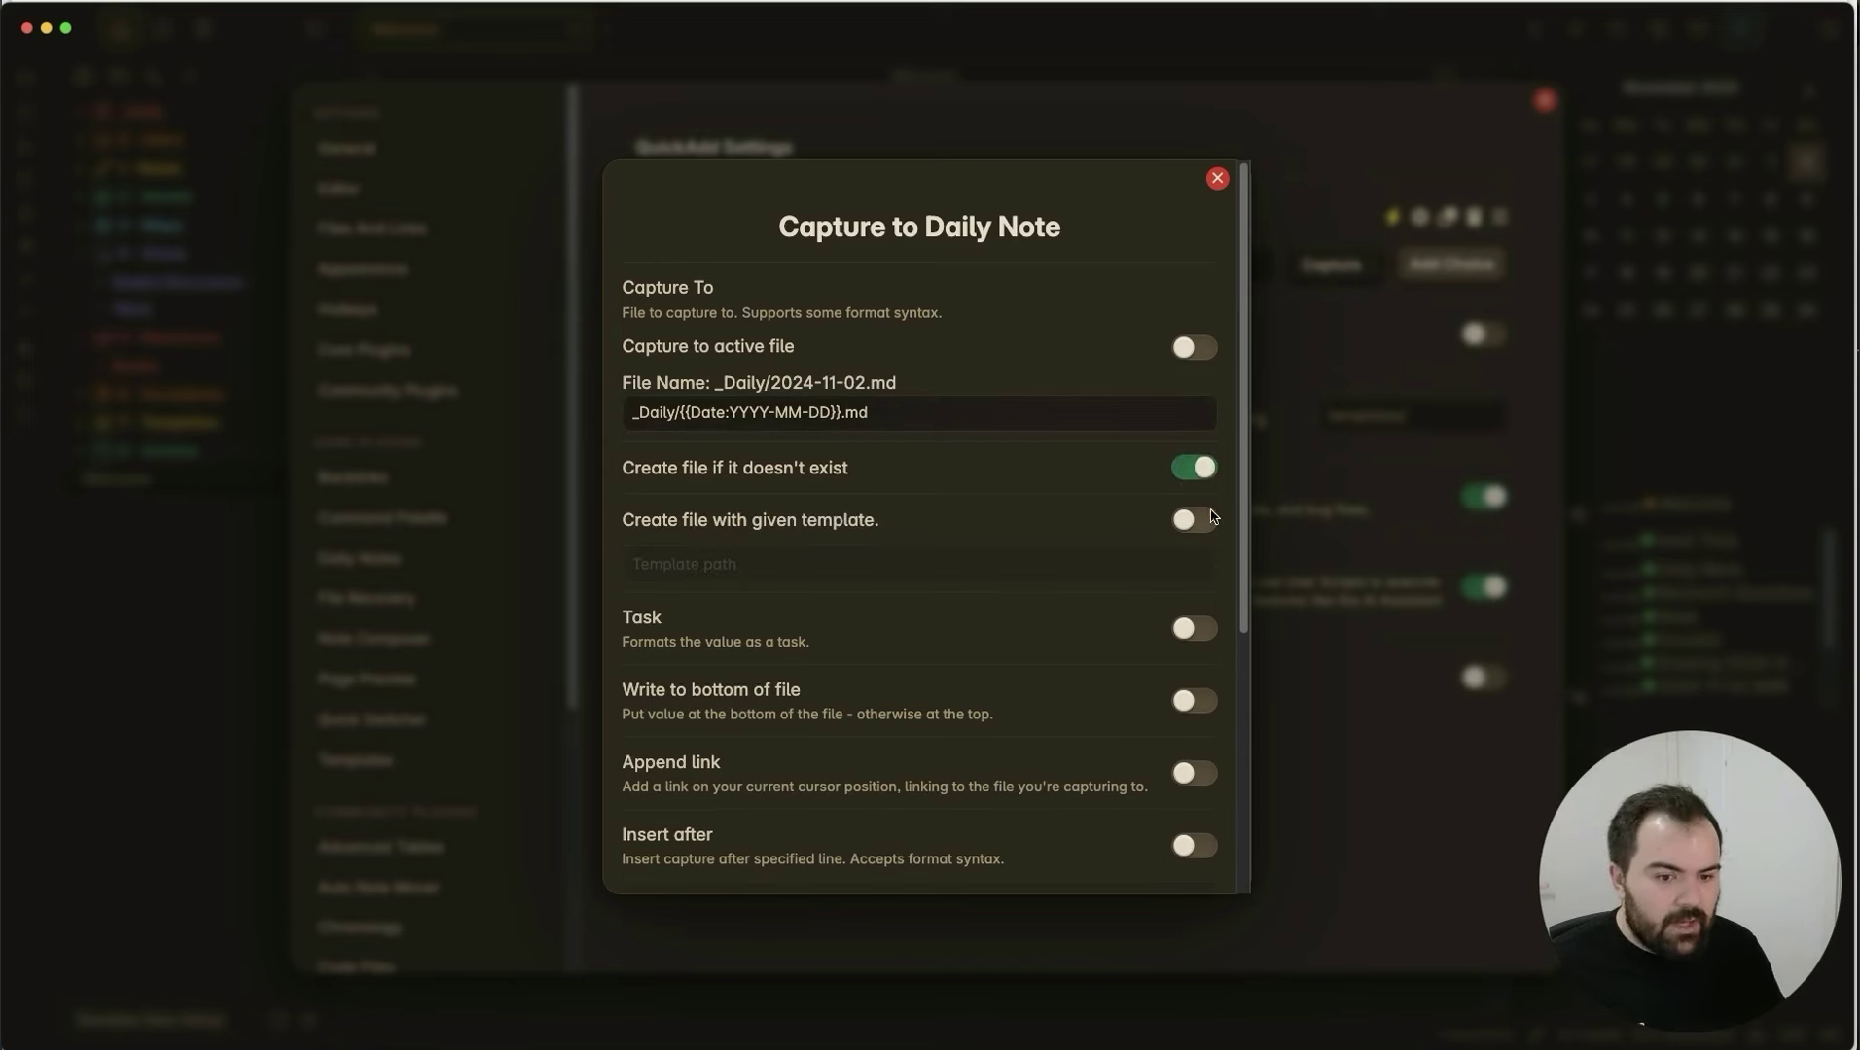
left_click(1193, 519)
left_click(1118, 564)
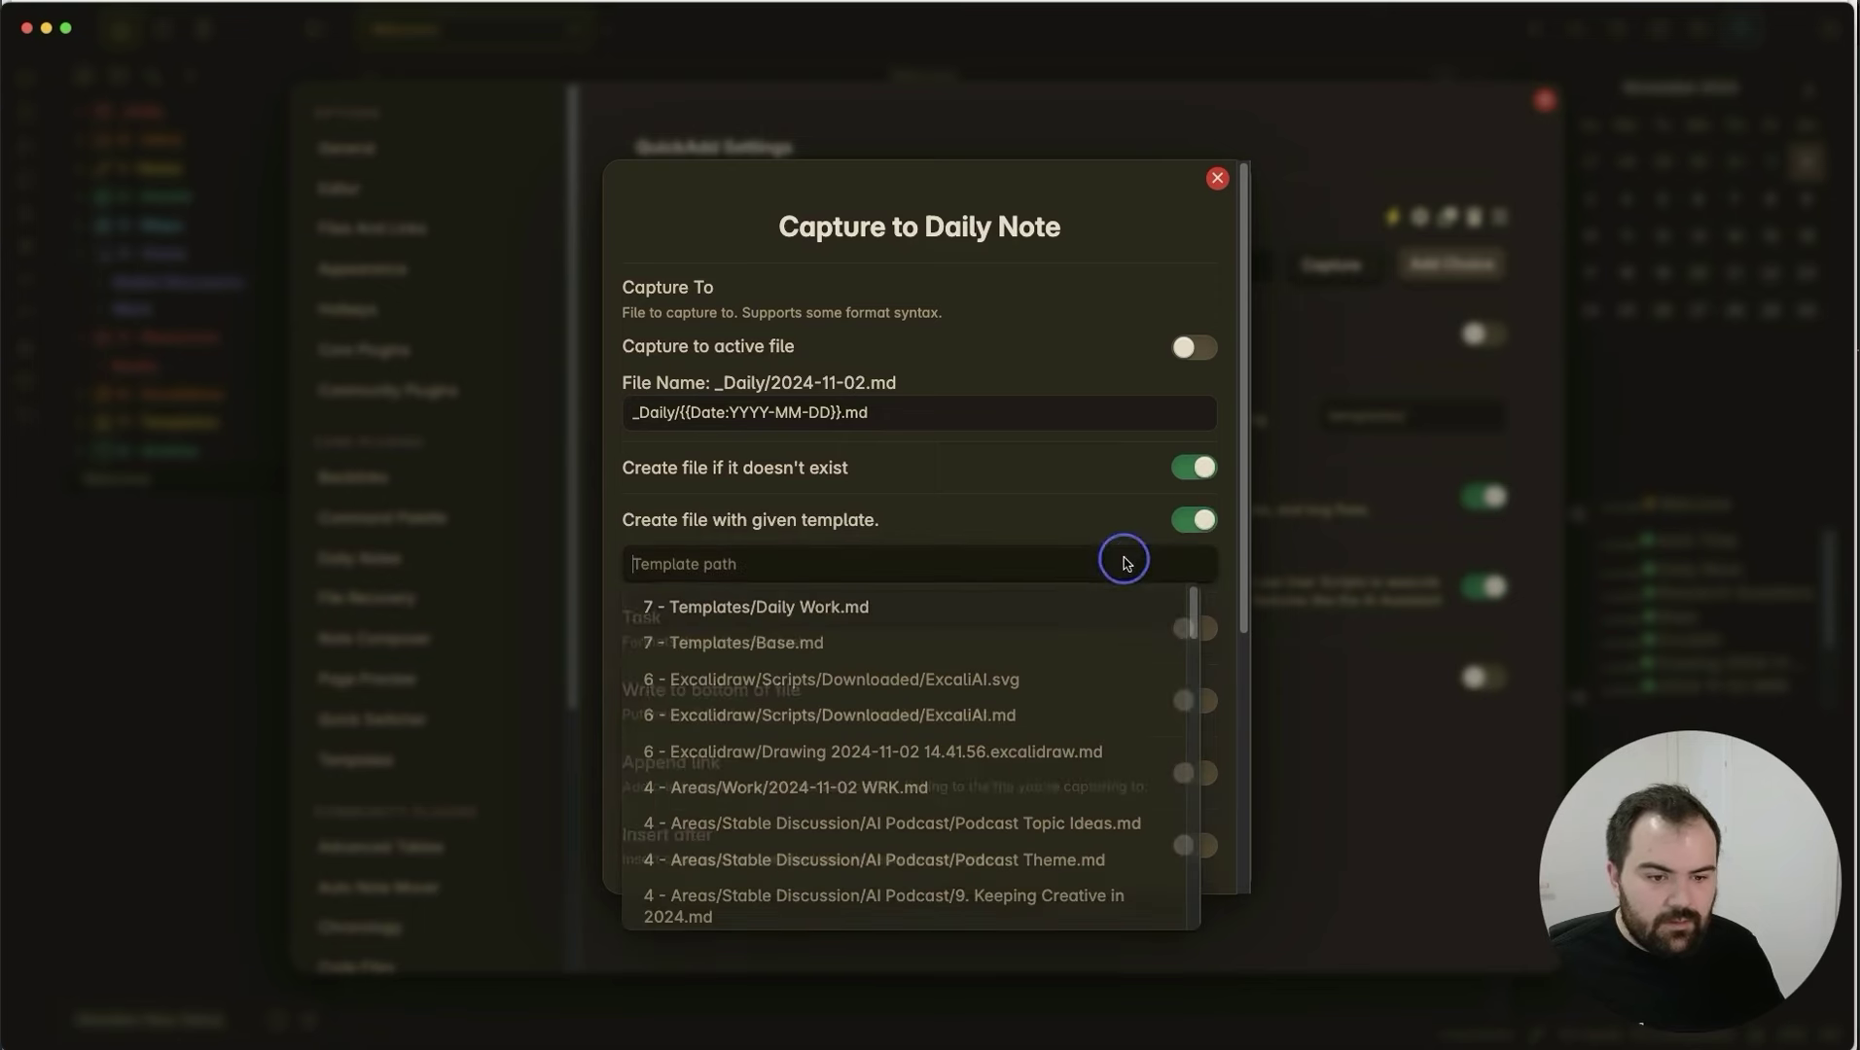
left_click(878, 650)
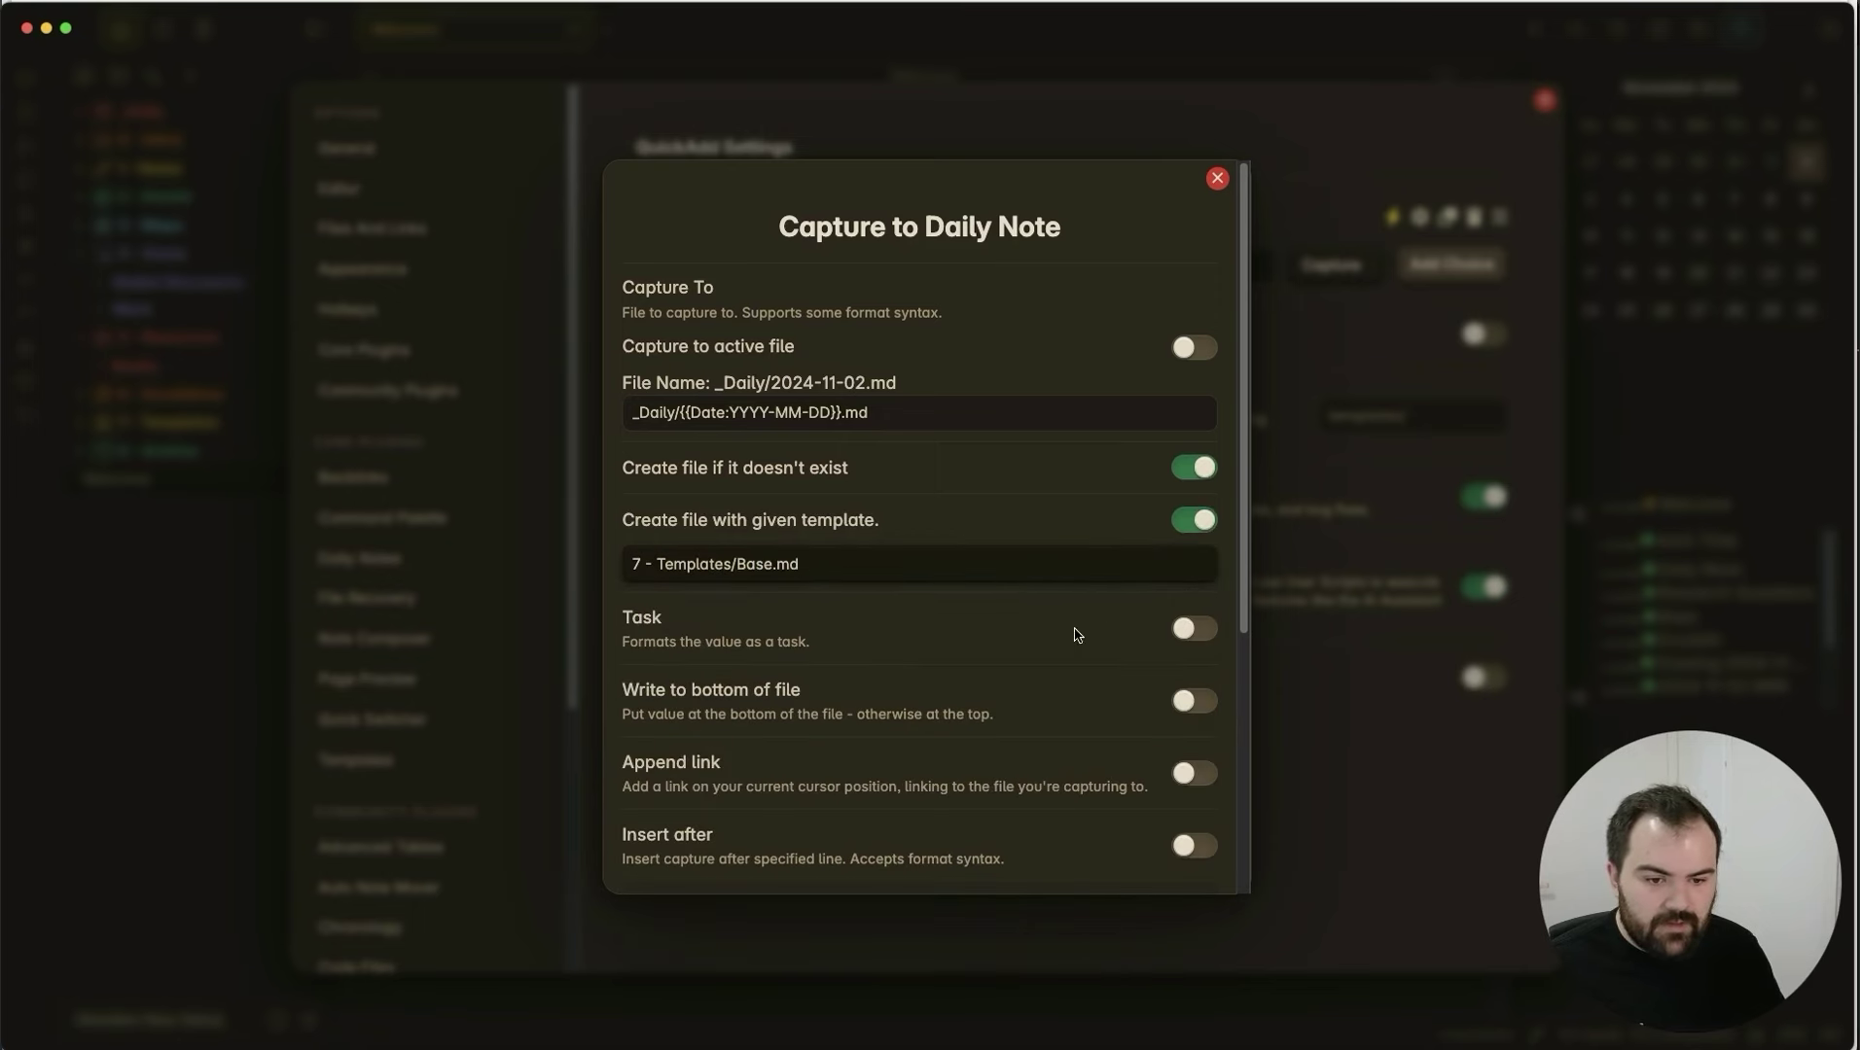
left_click(1208, 715)
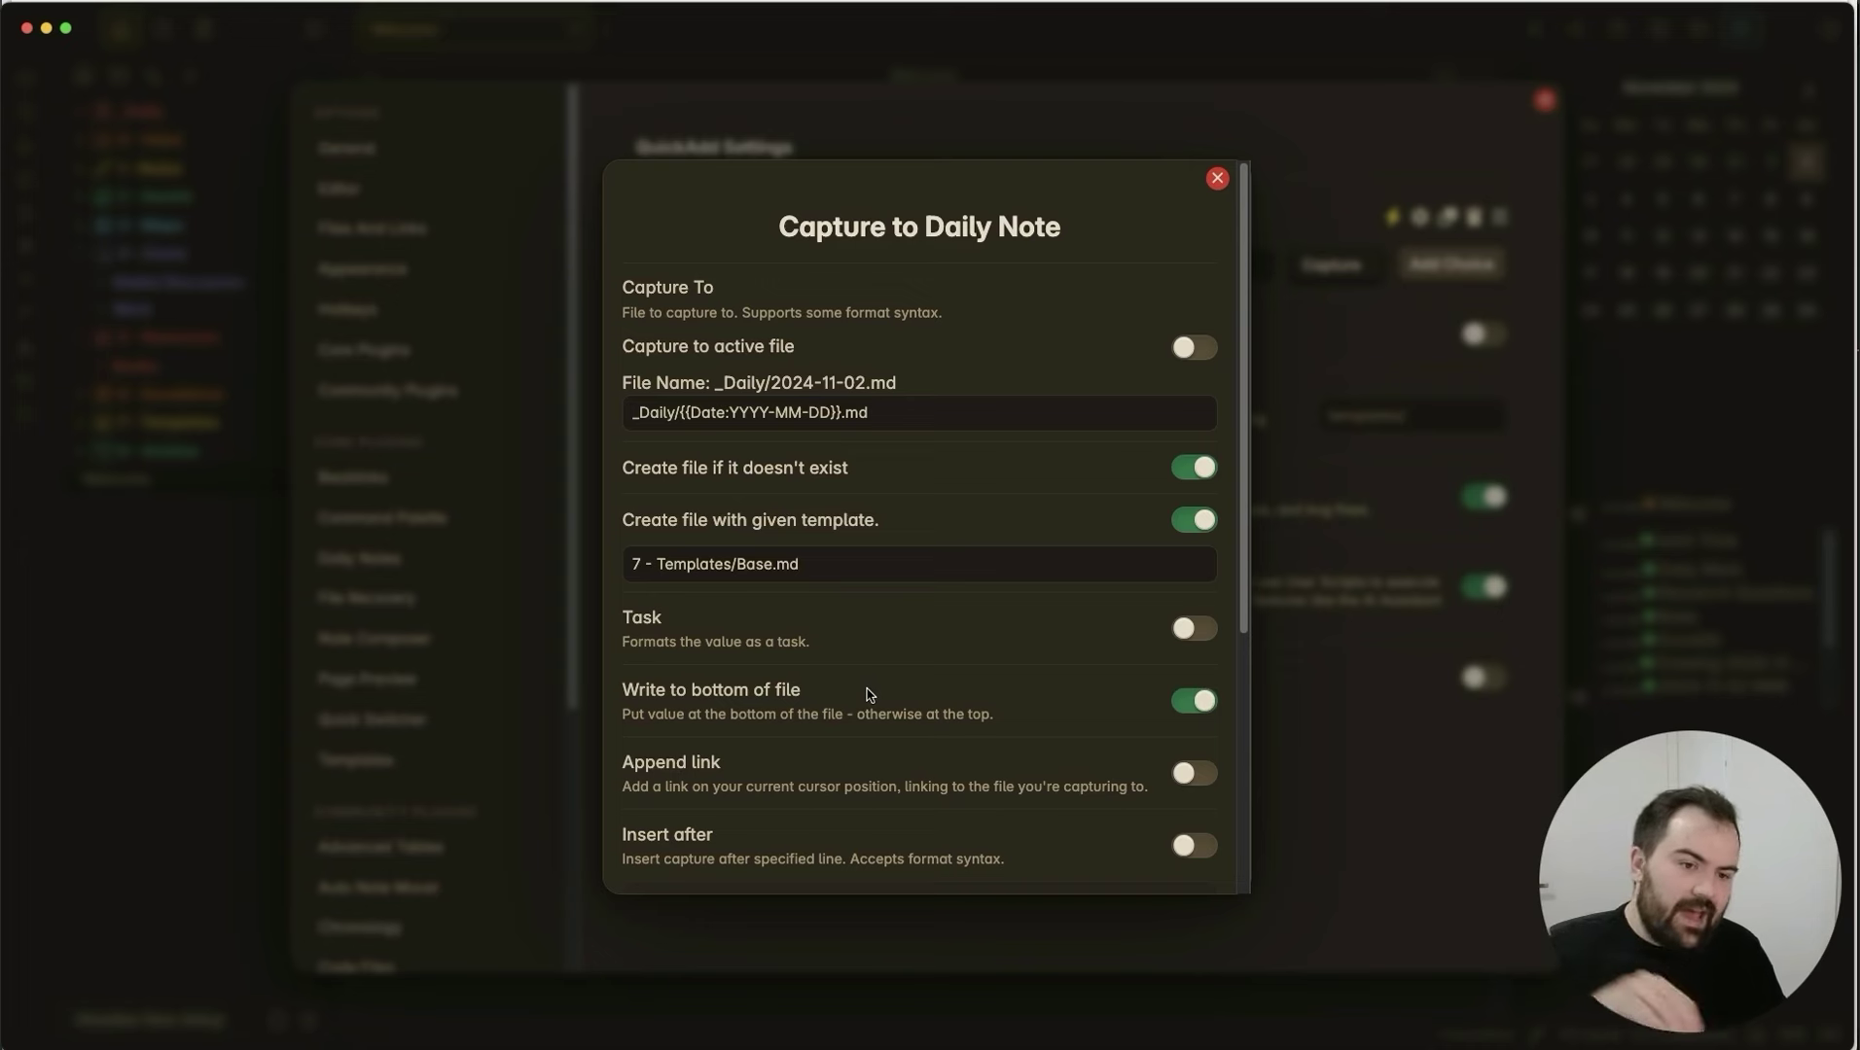
Enable the custom capture format and set it to "- *{{DATE:HH:mm}}* {{VALUE}}\n".
scroll(896, 681, "down", 3)
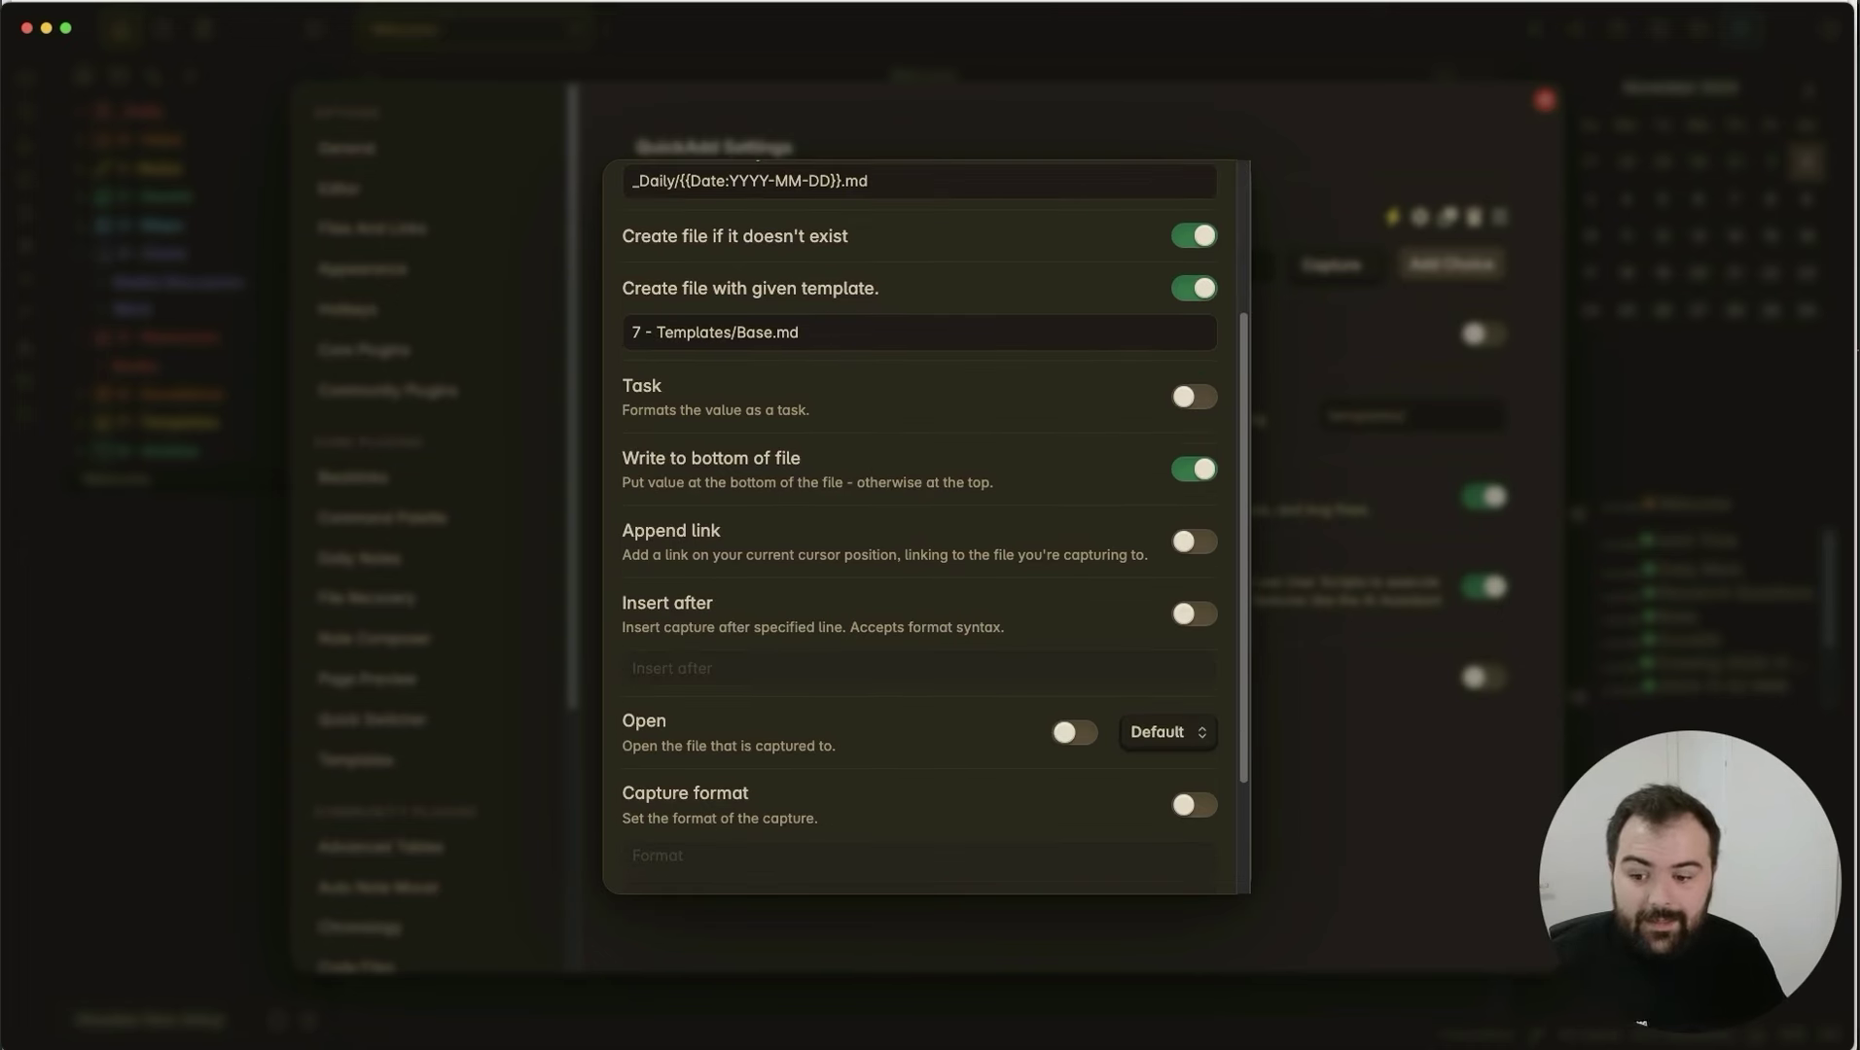
left_click(1194, 806)
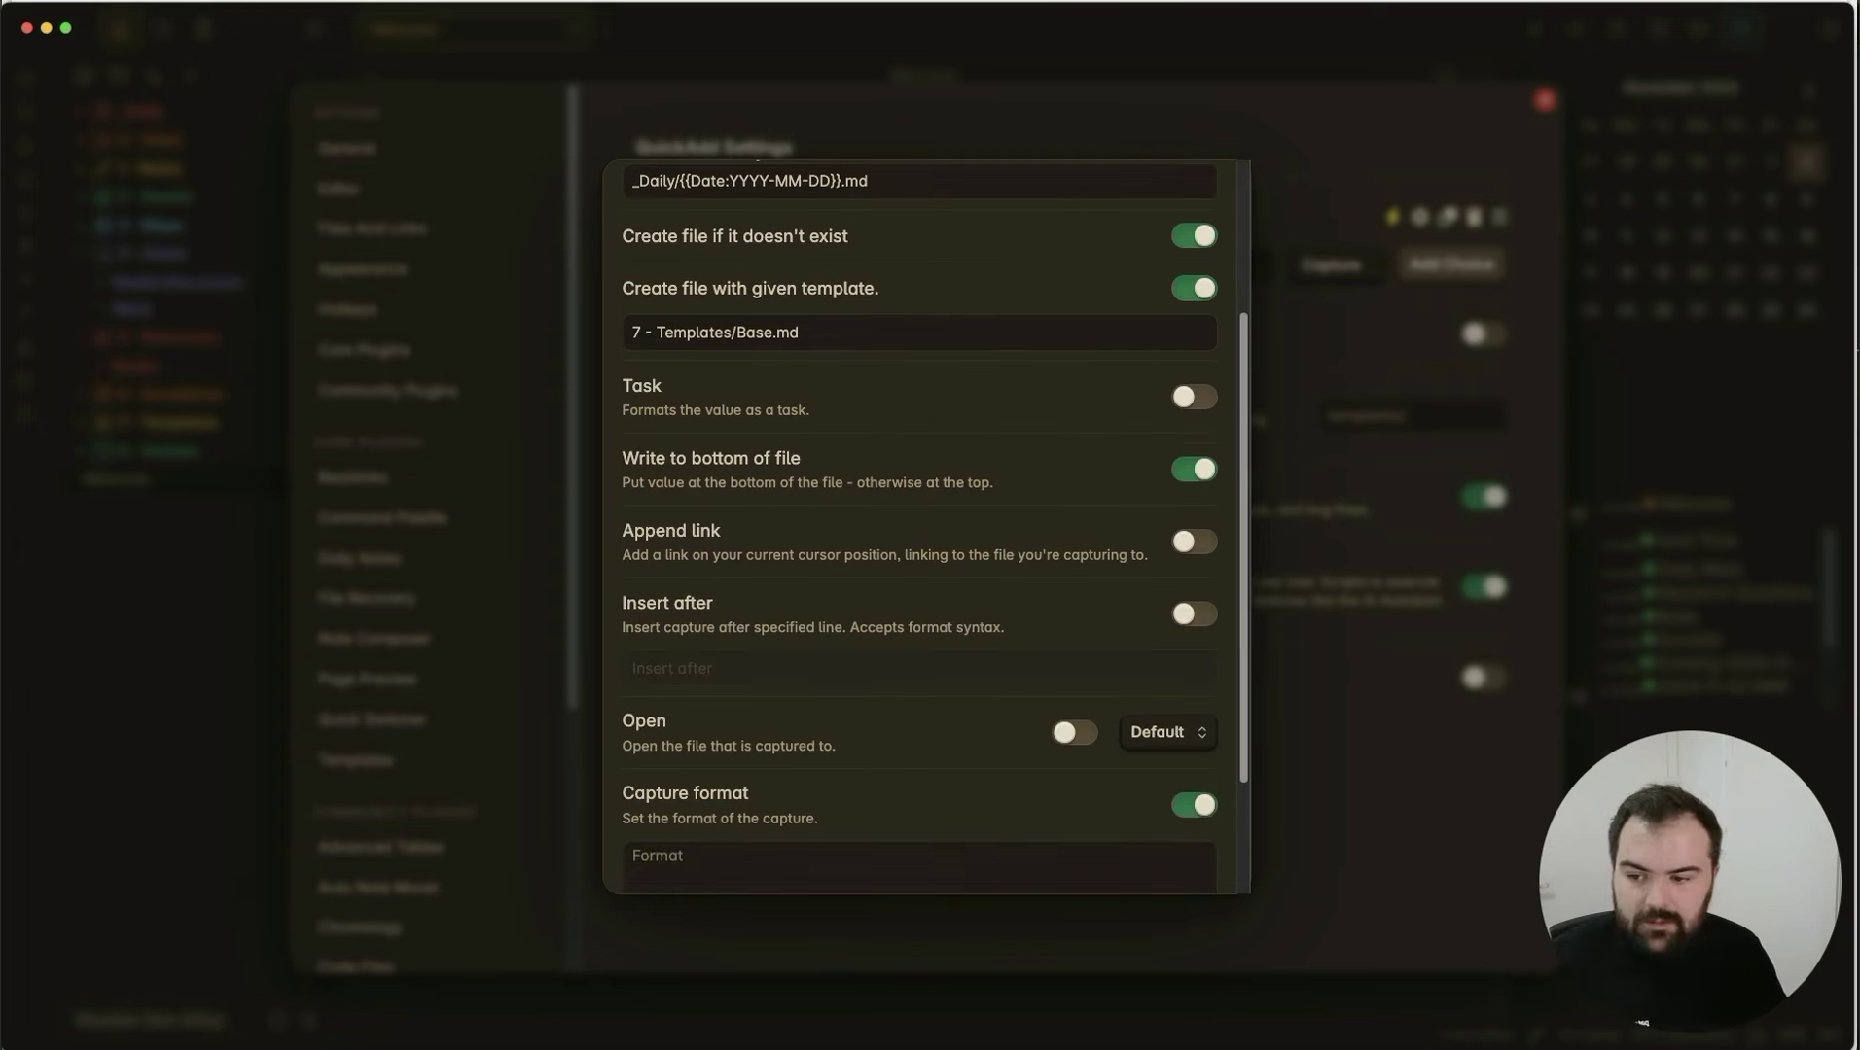
key("super+Tab")
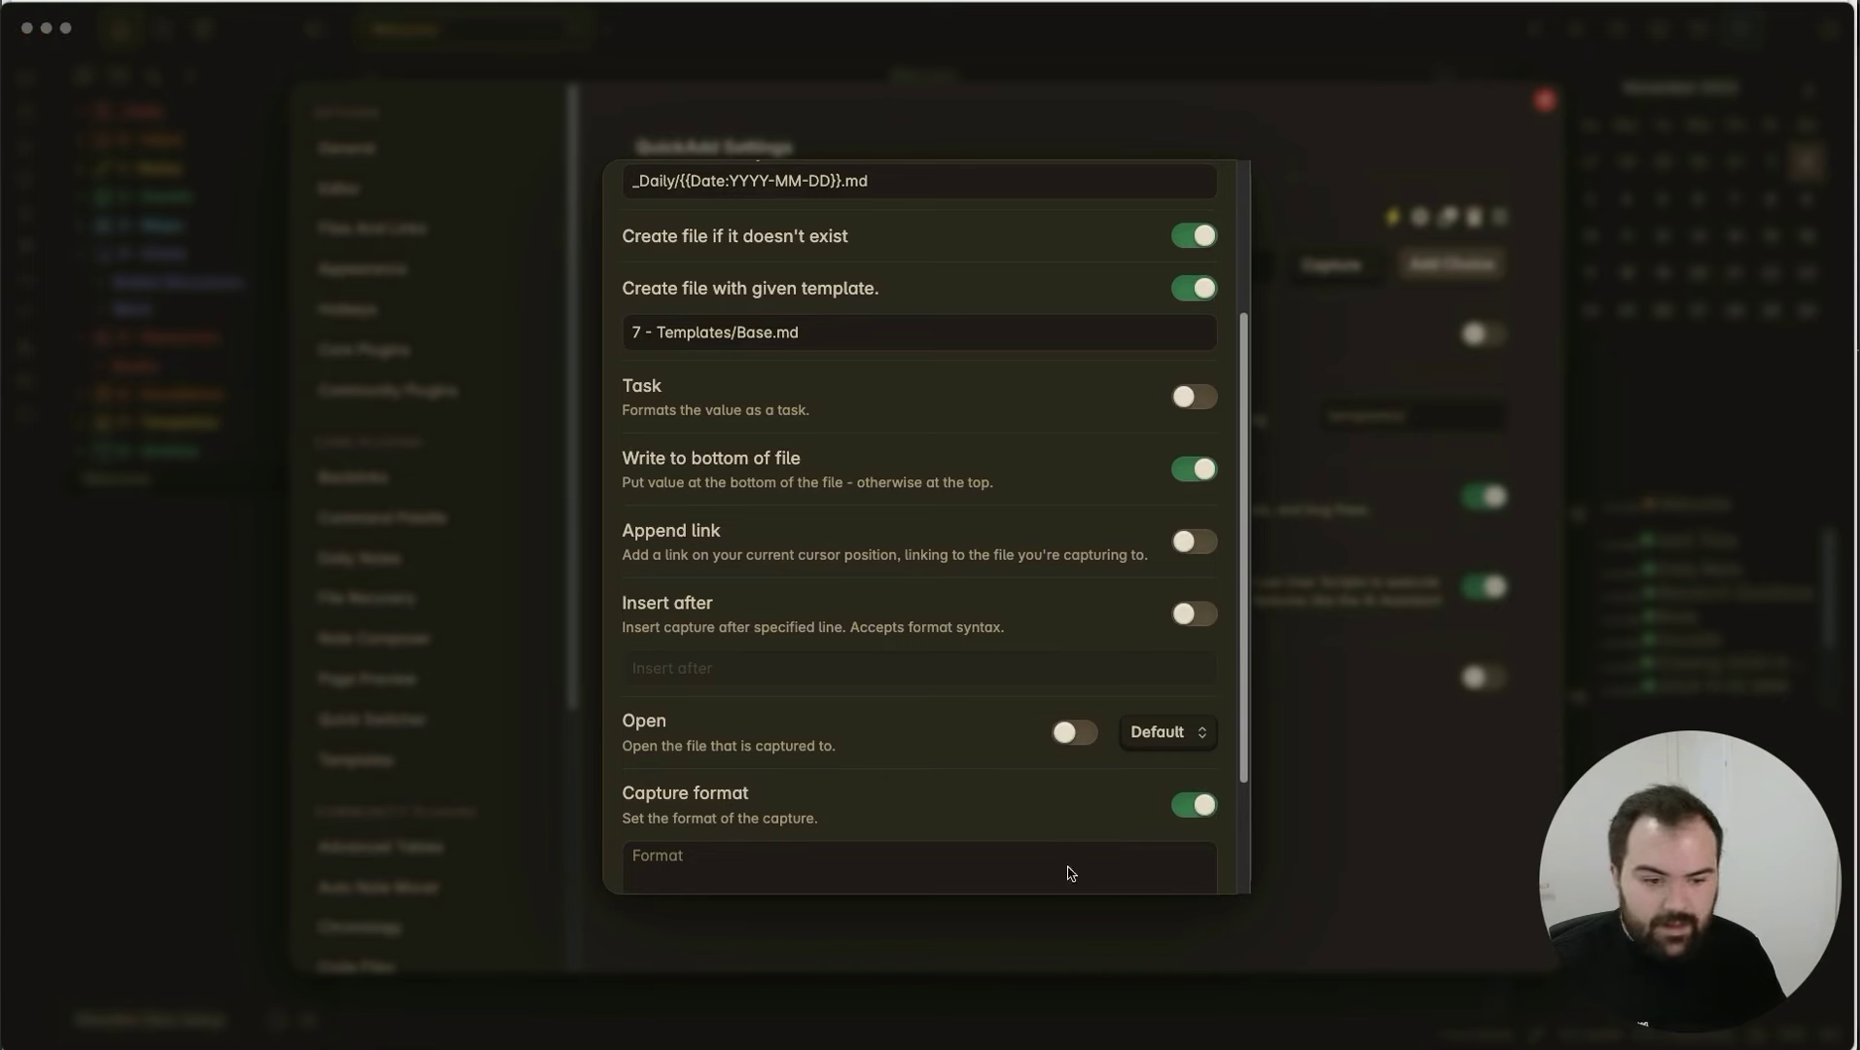
left_click(930, 865)
type("- *{{DATE:HH:mm}}* {{VALUE}}\\\\n")
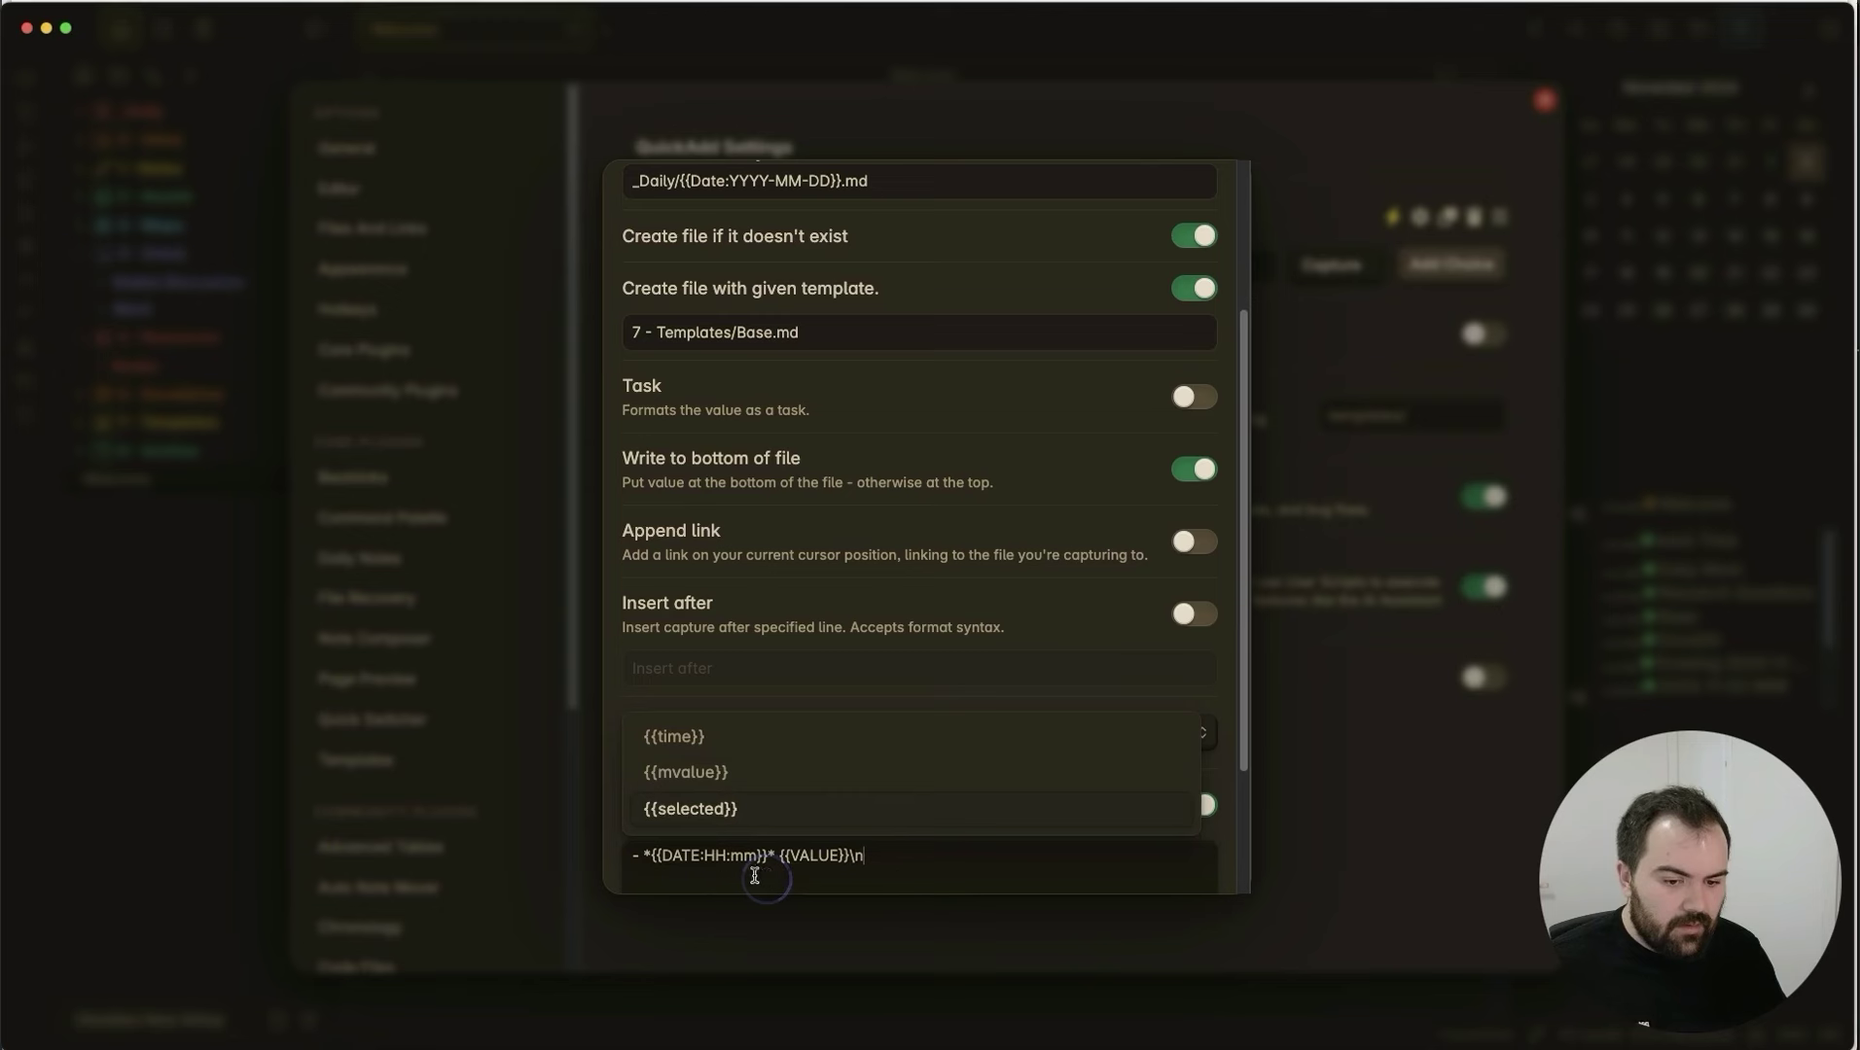
Review the capture format preview and close the Capture to Daily Note configuration.
left_click(981, 633)
scroll(980, 785, "down", 3)
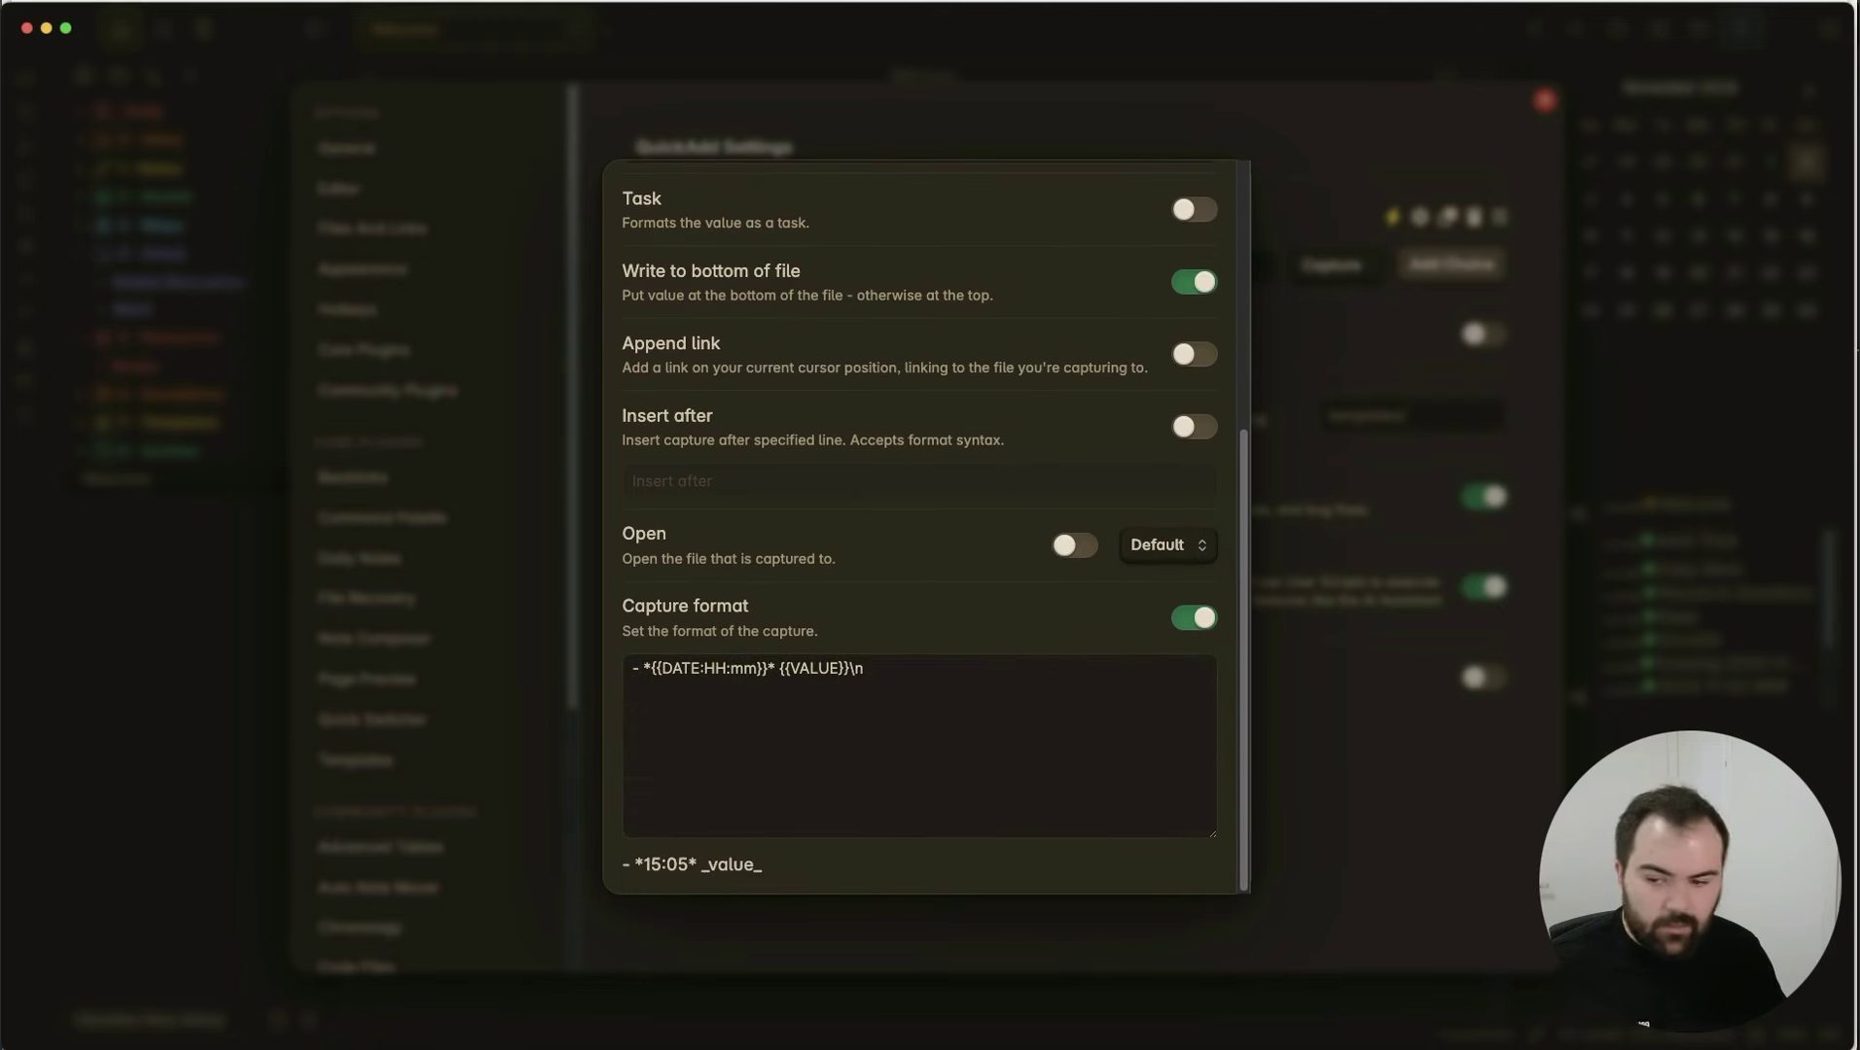
left_click(843, 668)
key("Escape")
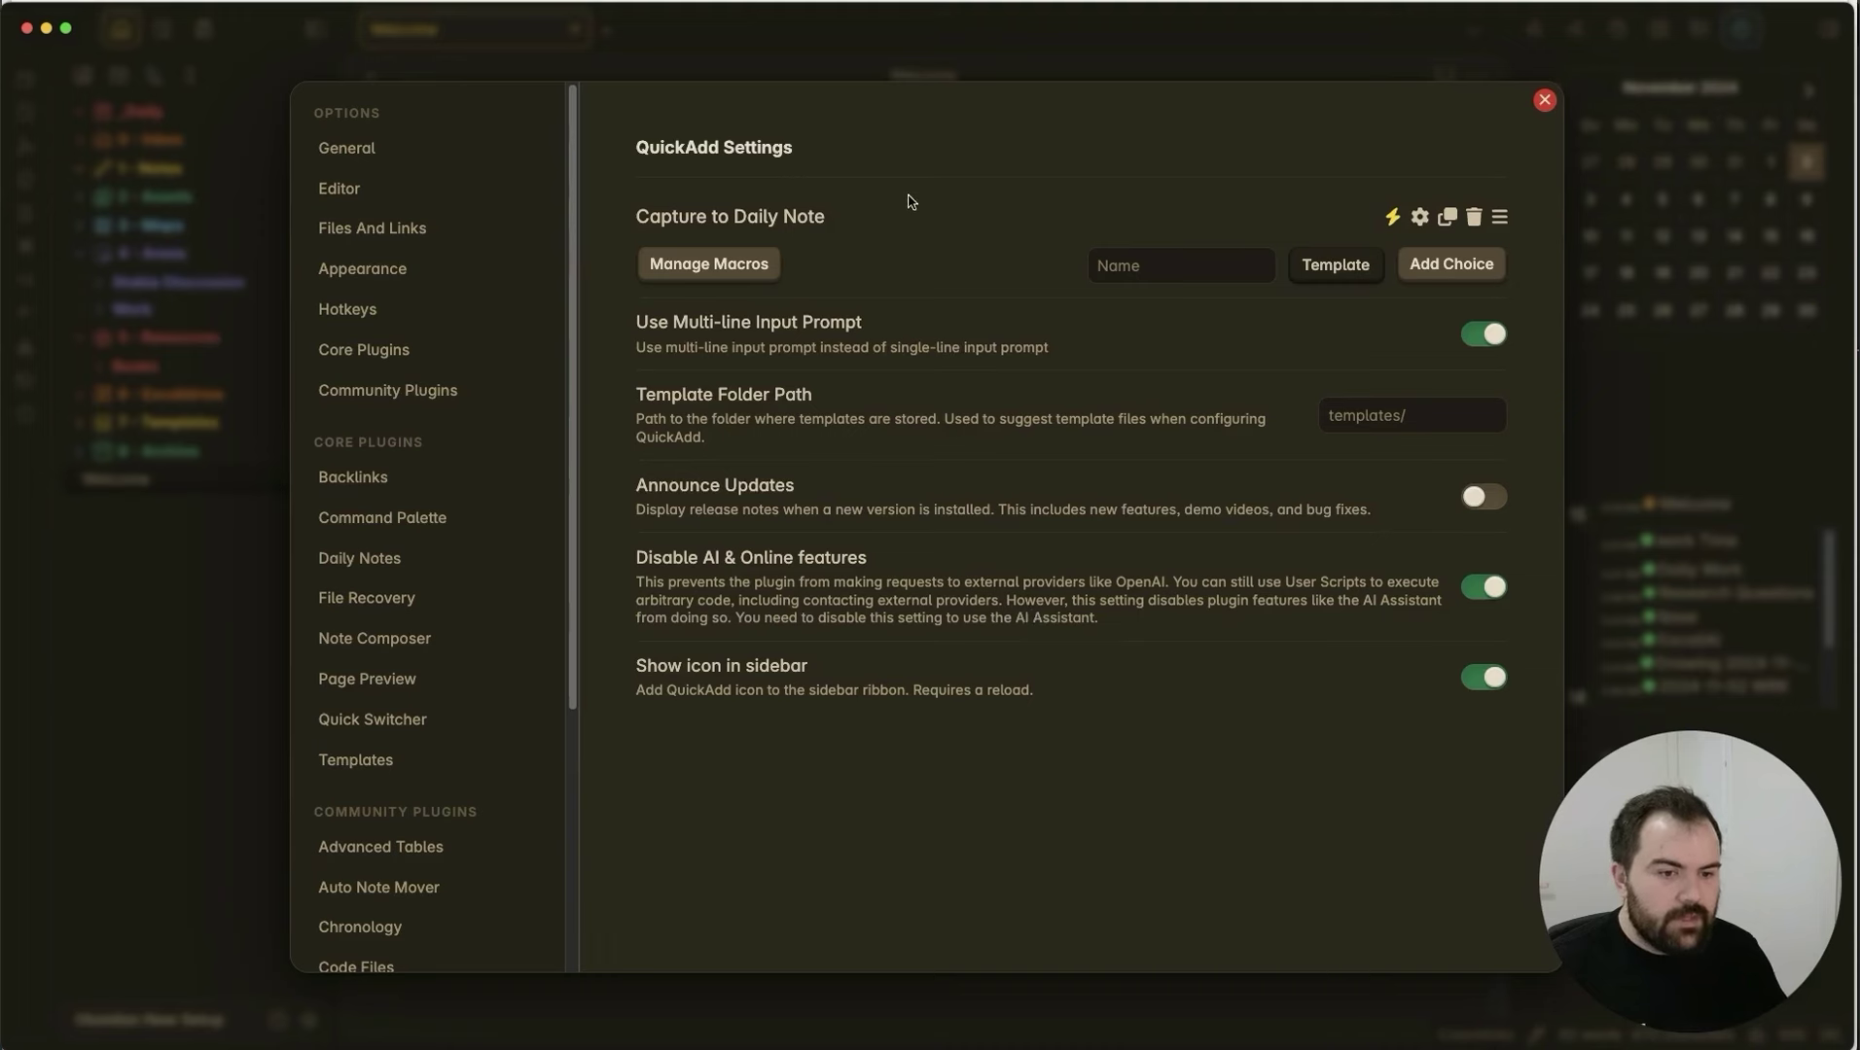
Pin the QuickAdd: Capture to Daily Note command in the Command Palette settings.
left_click(388, 526)
left_click(1381, 239)
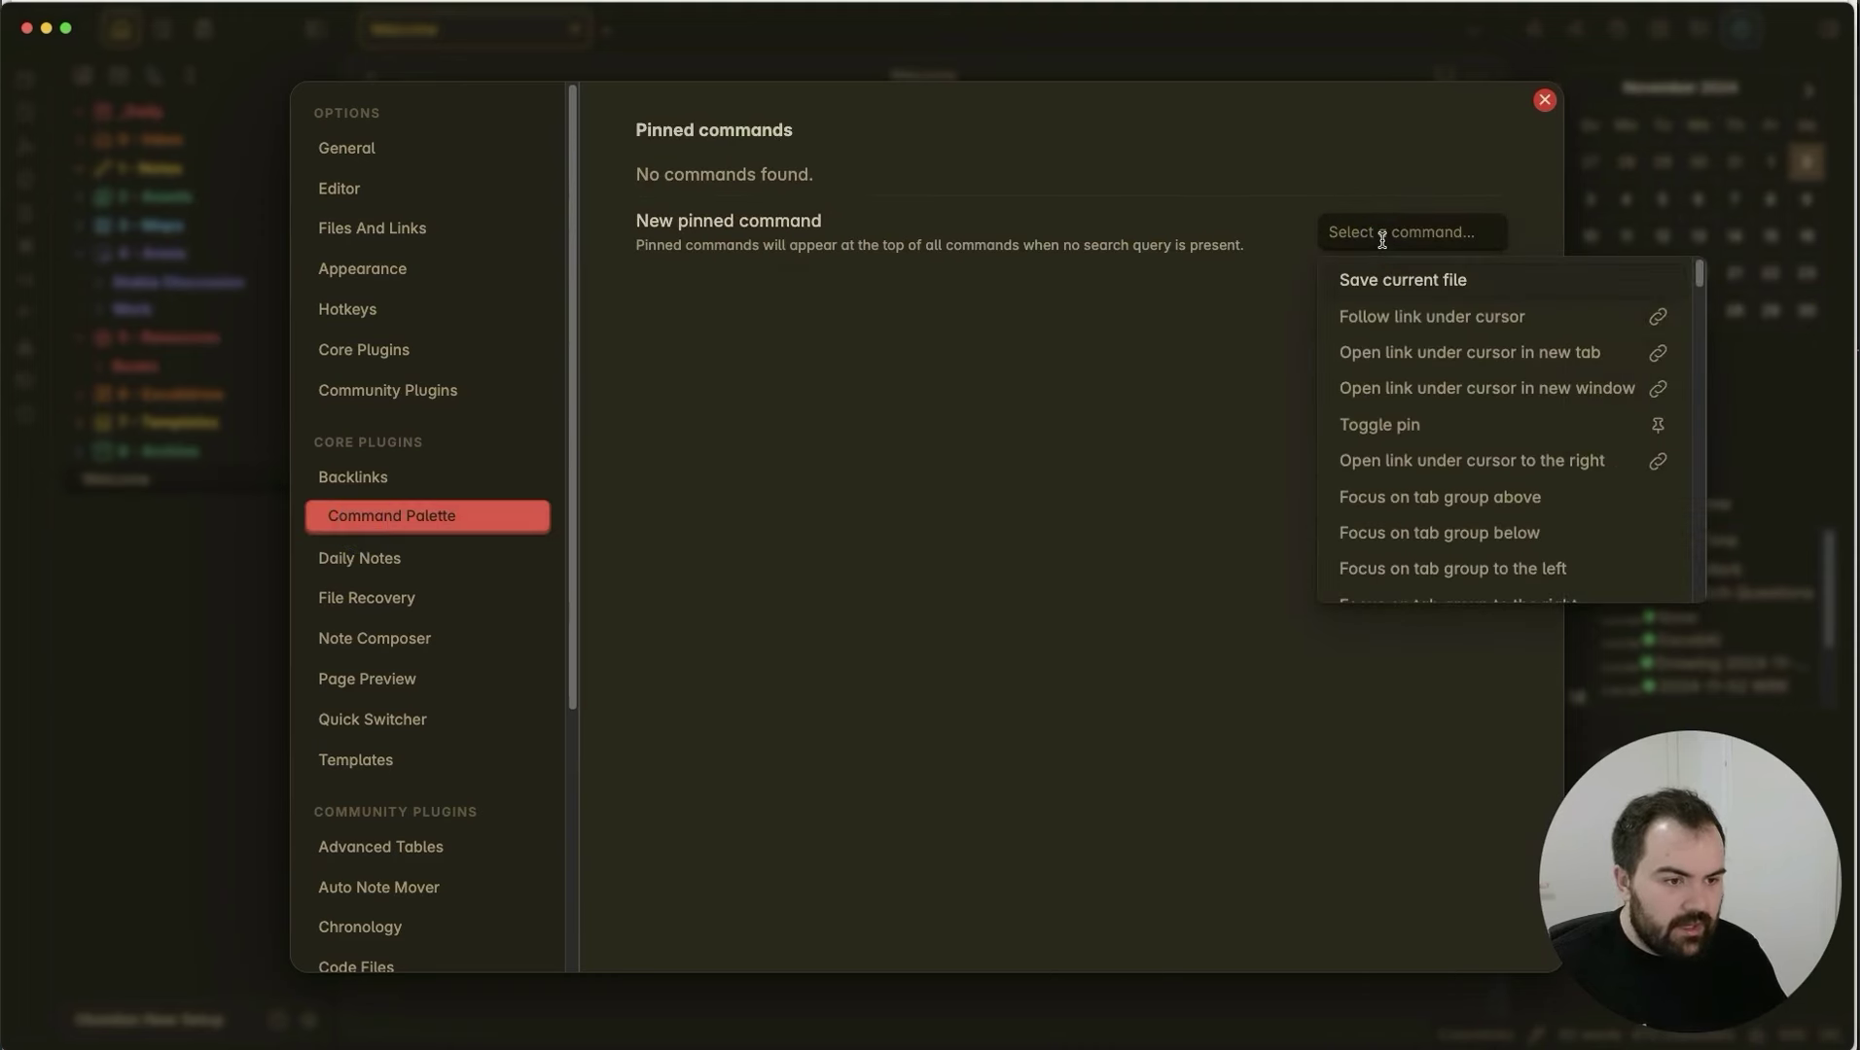
type("quick")
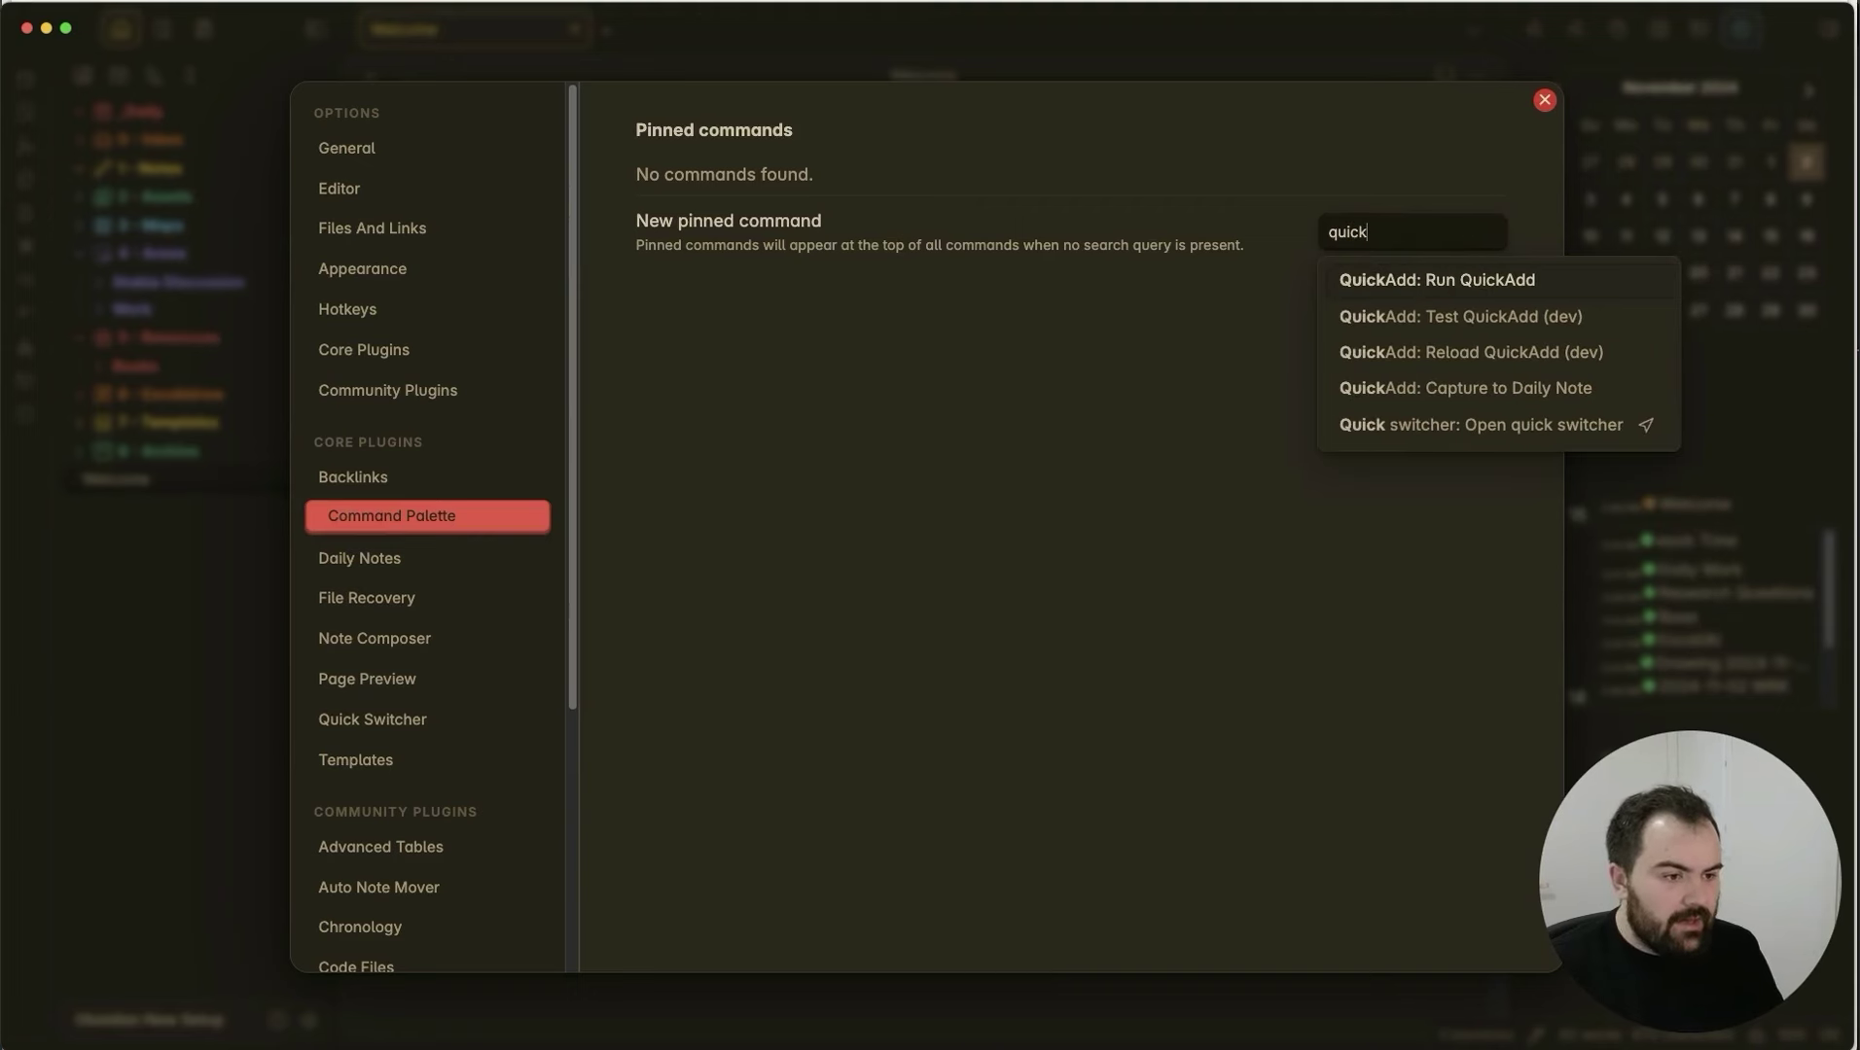
key("Down")
key("Down")
key("Down")
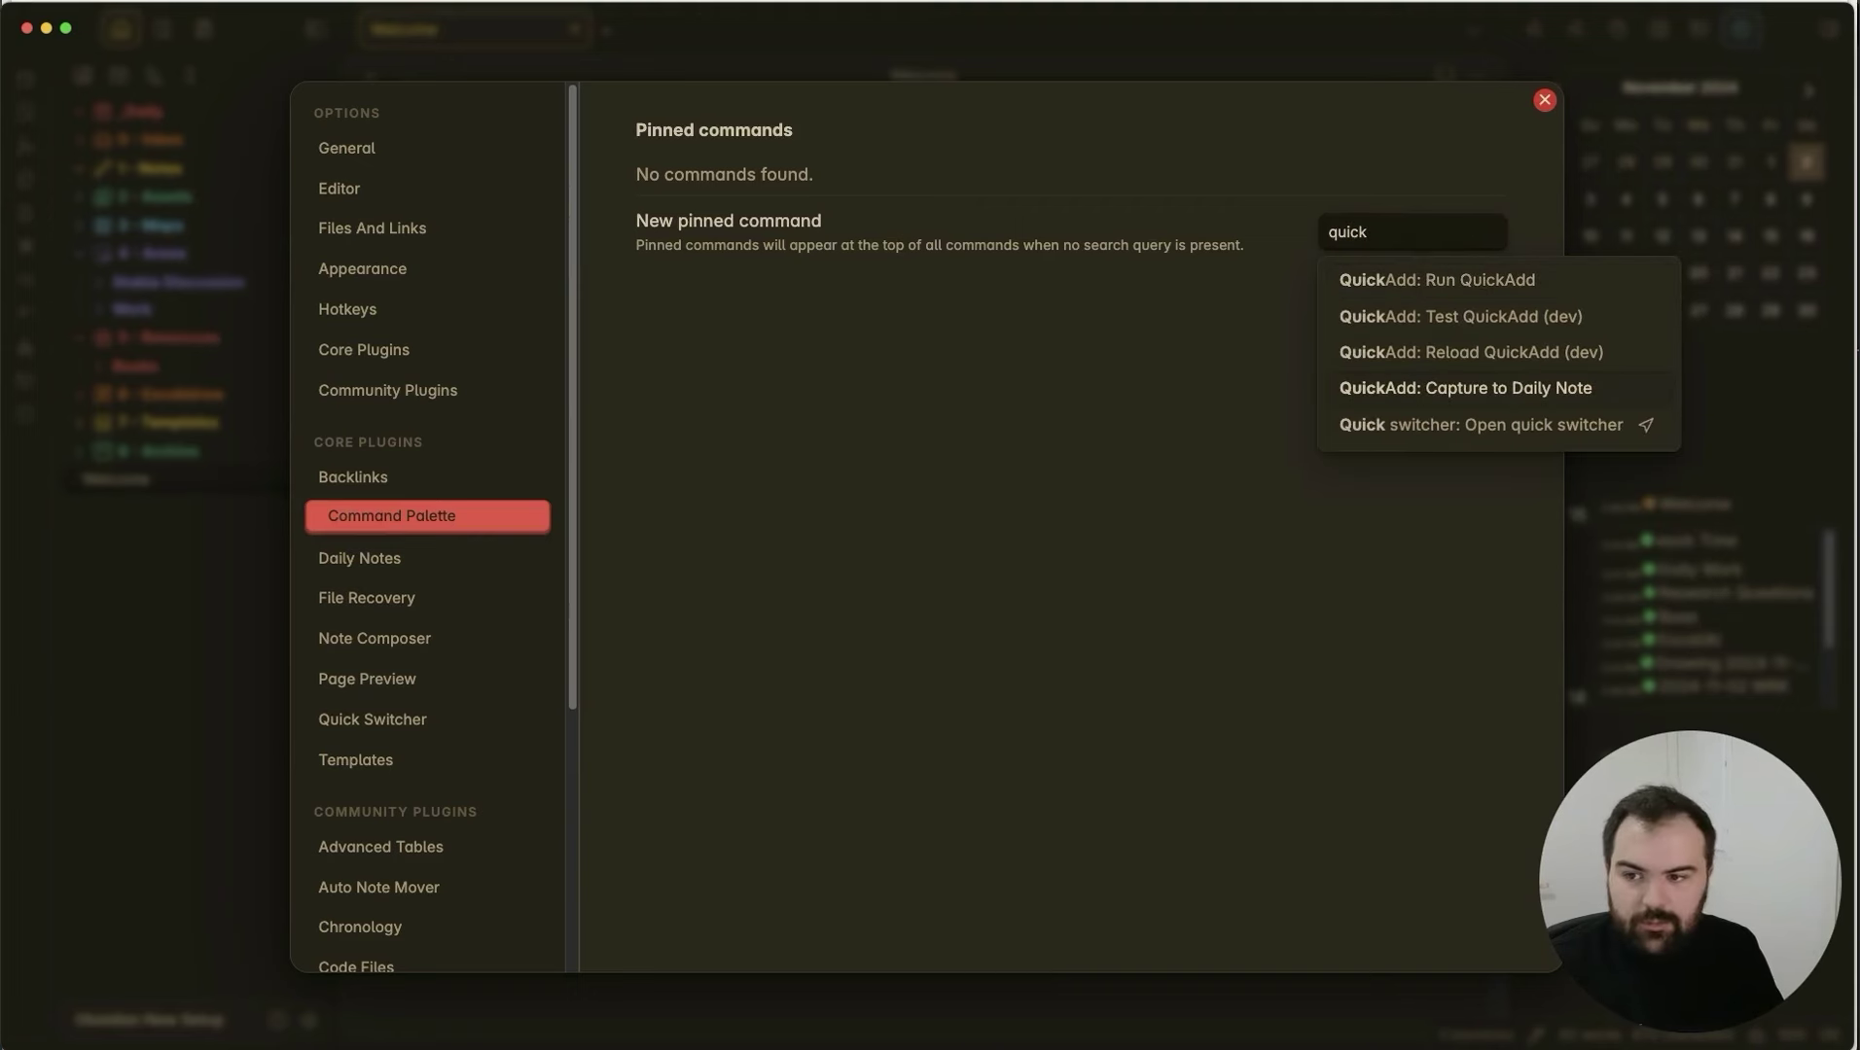
key("Return")
key("Escape")
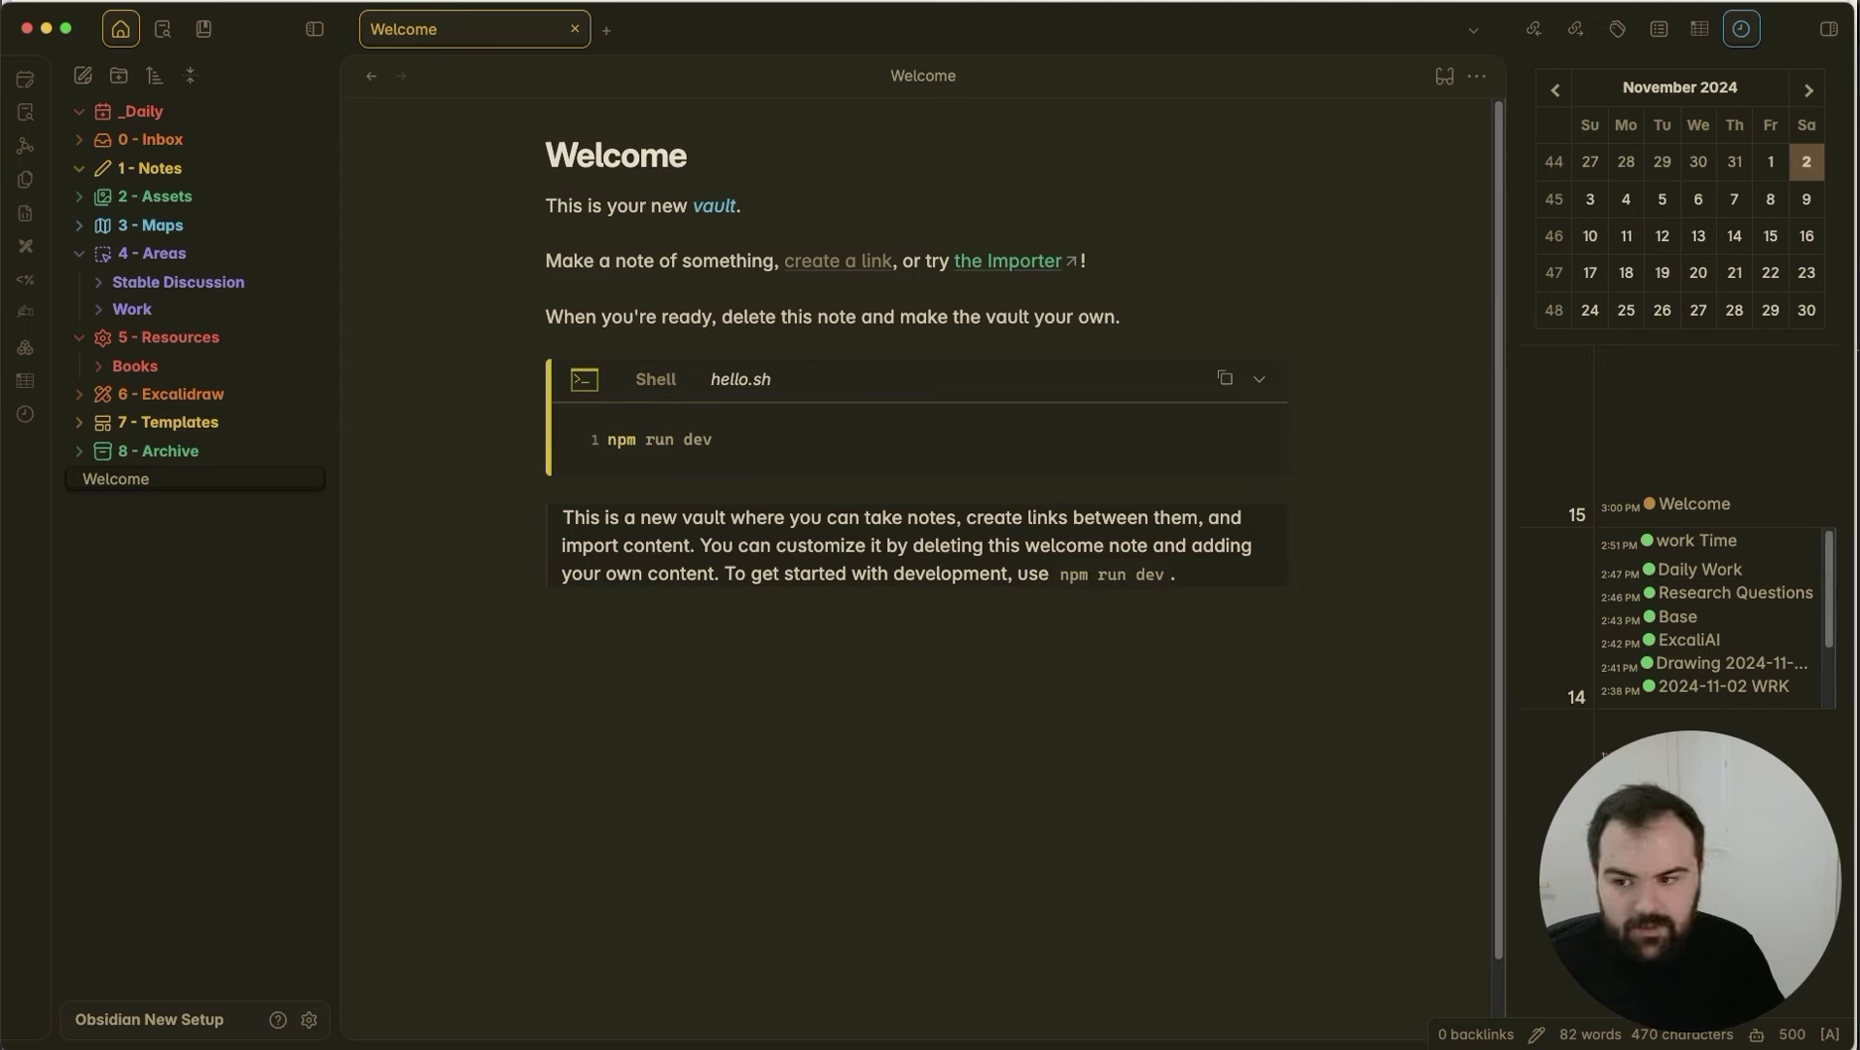
Pin the Text Generator: Generate Text! command in the Command Palette settings as well and close the settings.
left_click(309, 1019)
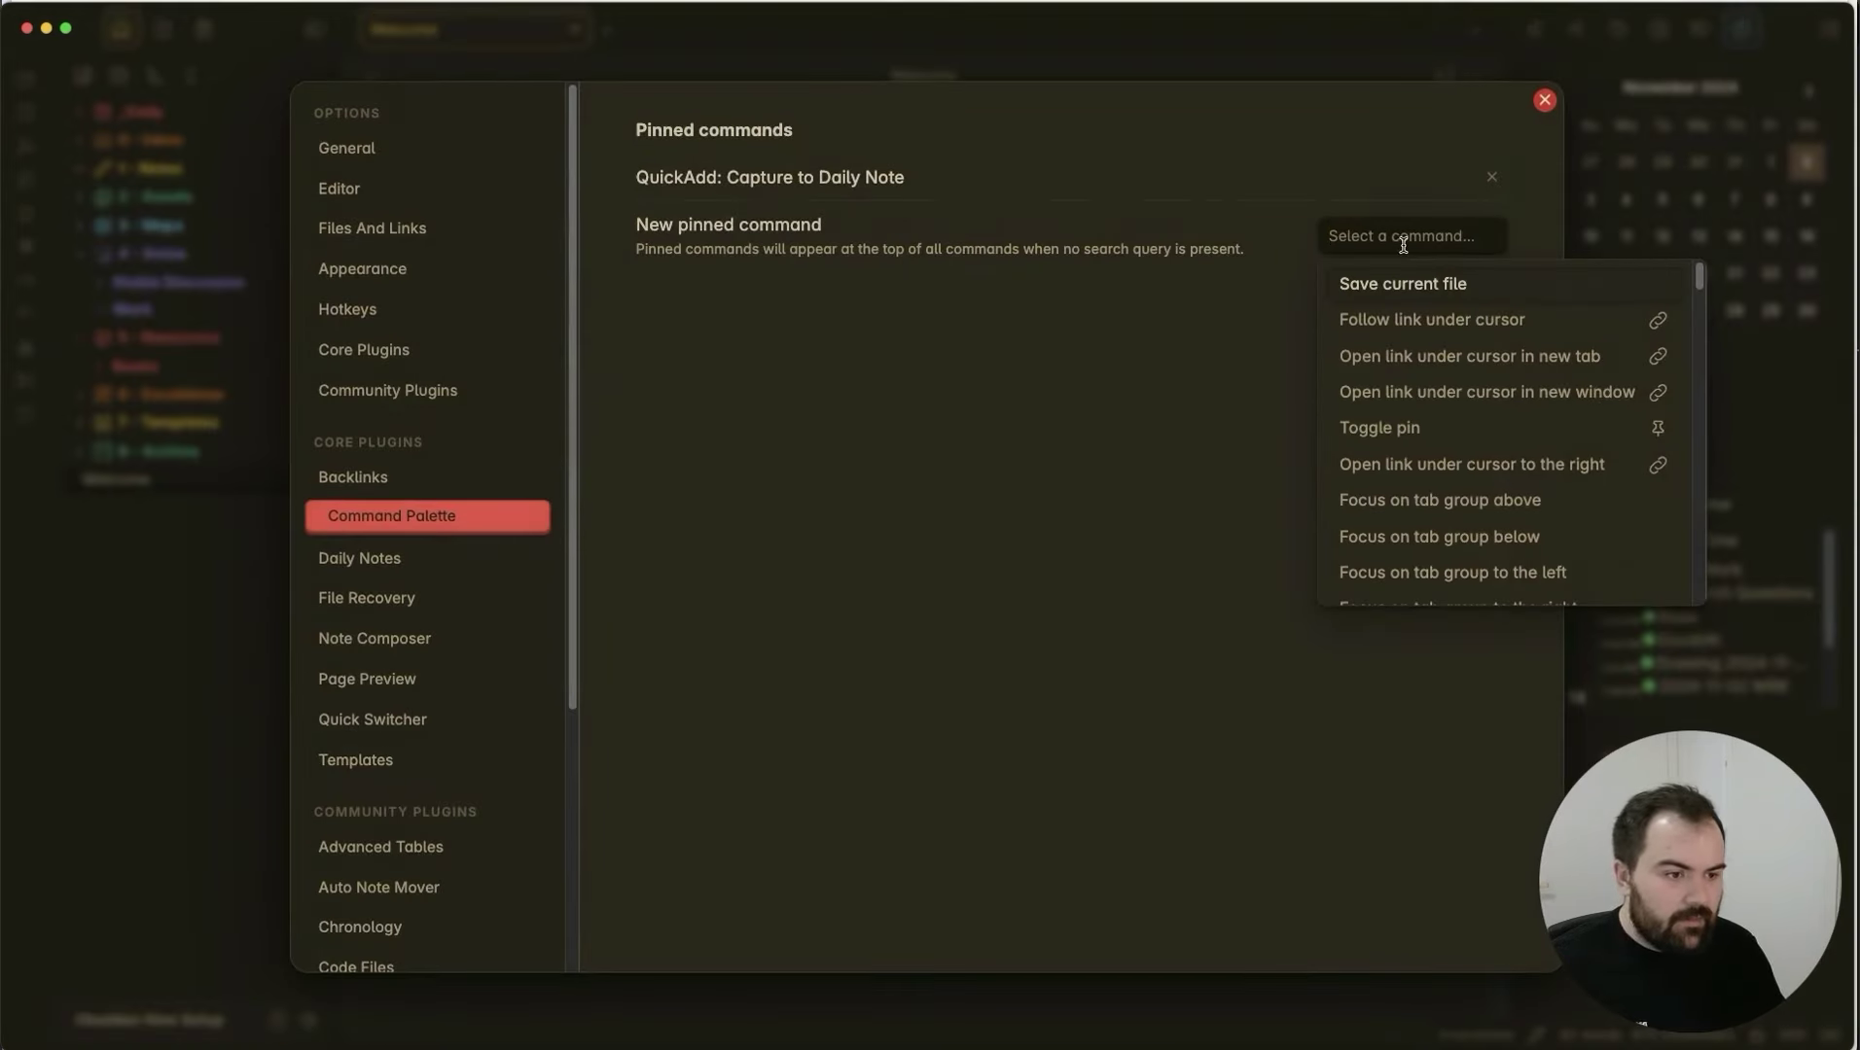
type("genera")
key("Down")
key("Down")
key("Down")
key("Return")
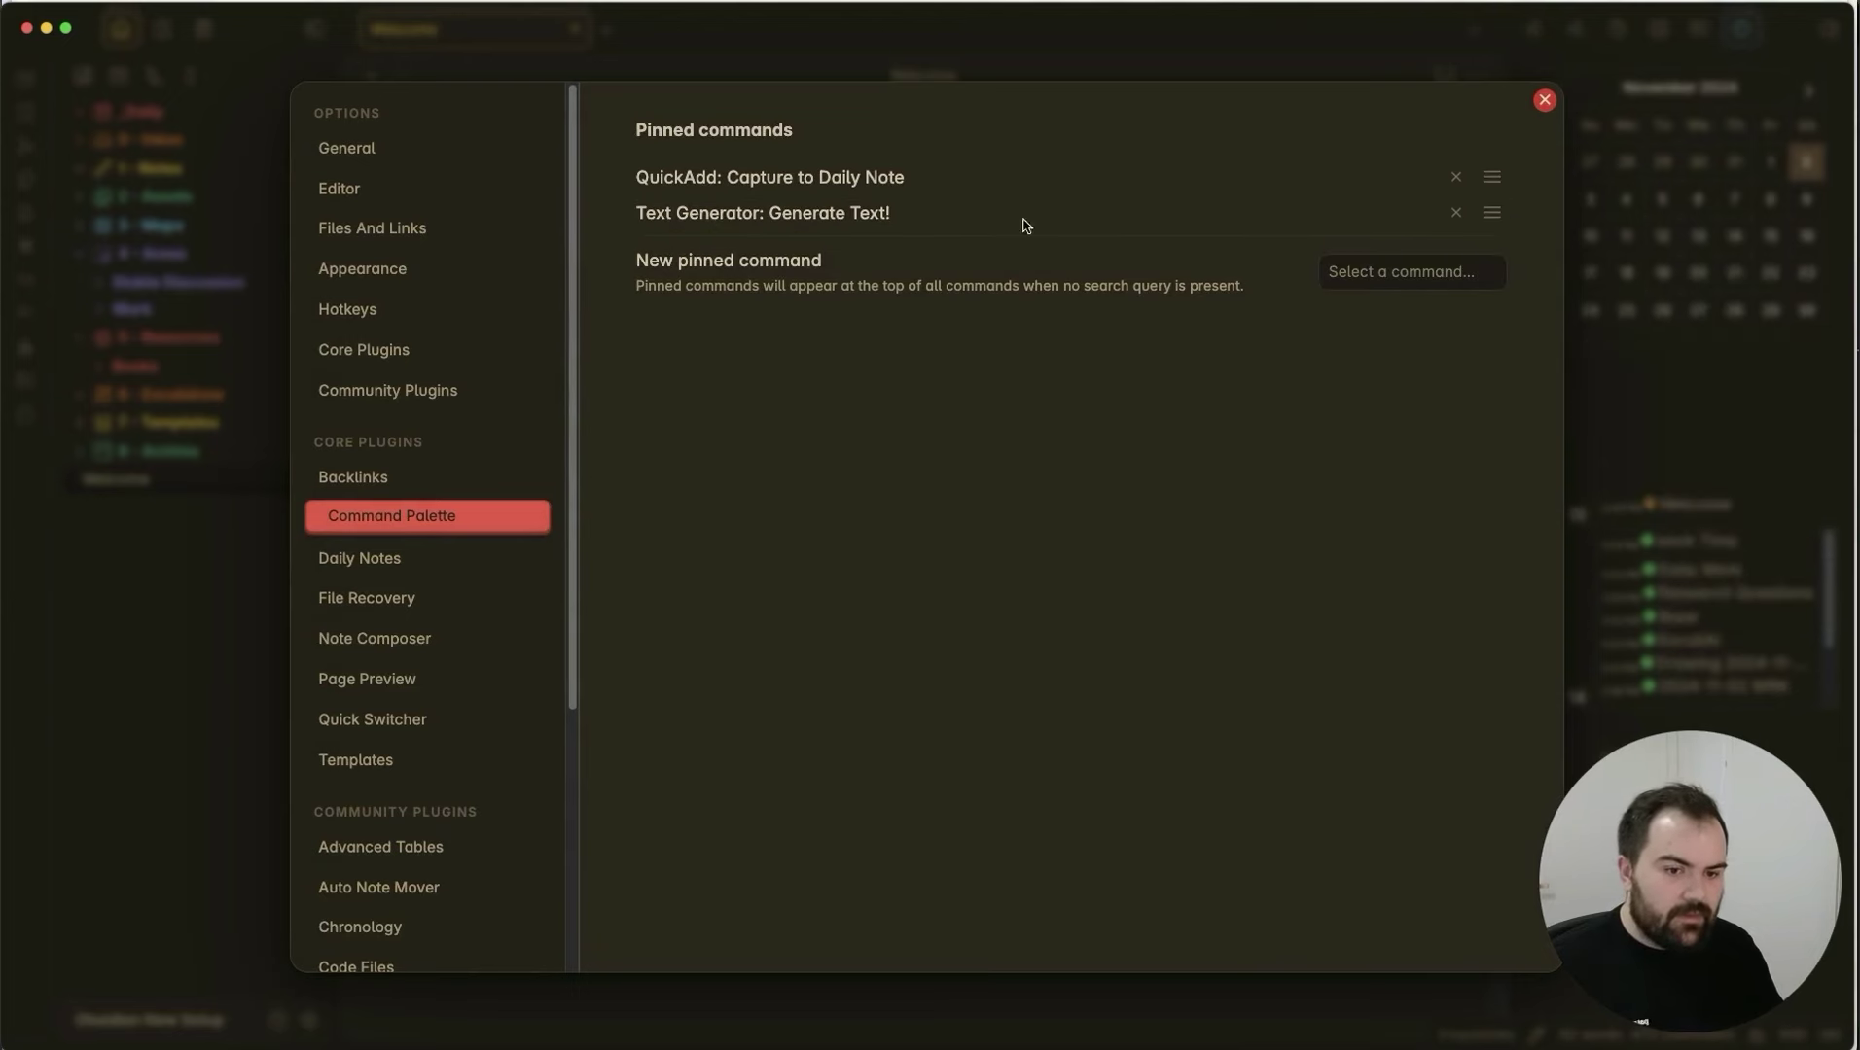
left_click(1543, 99)
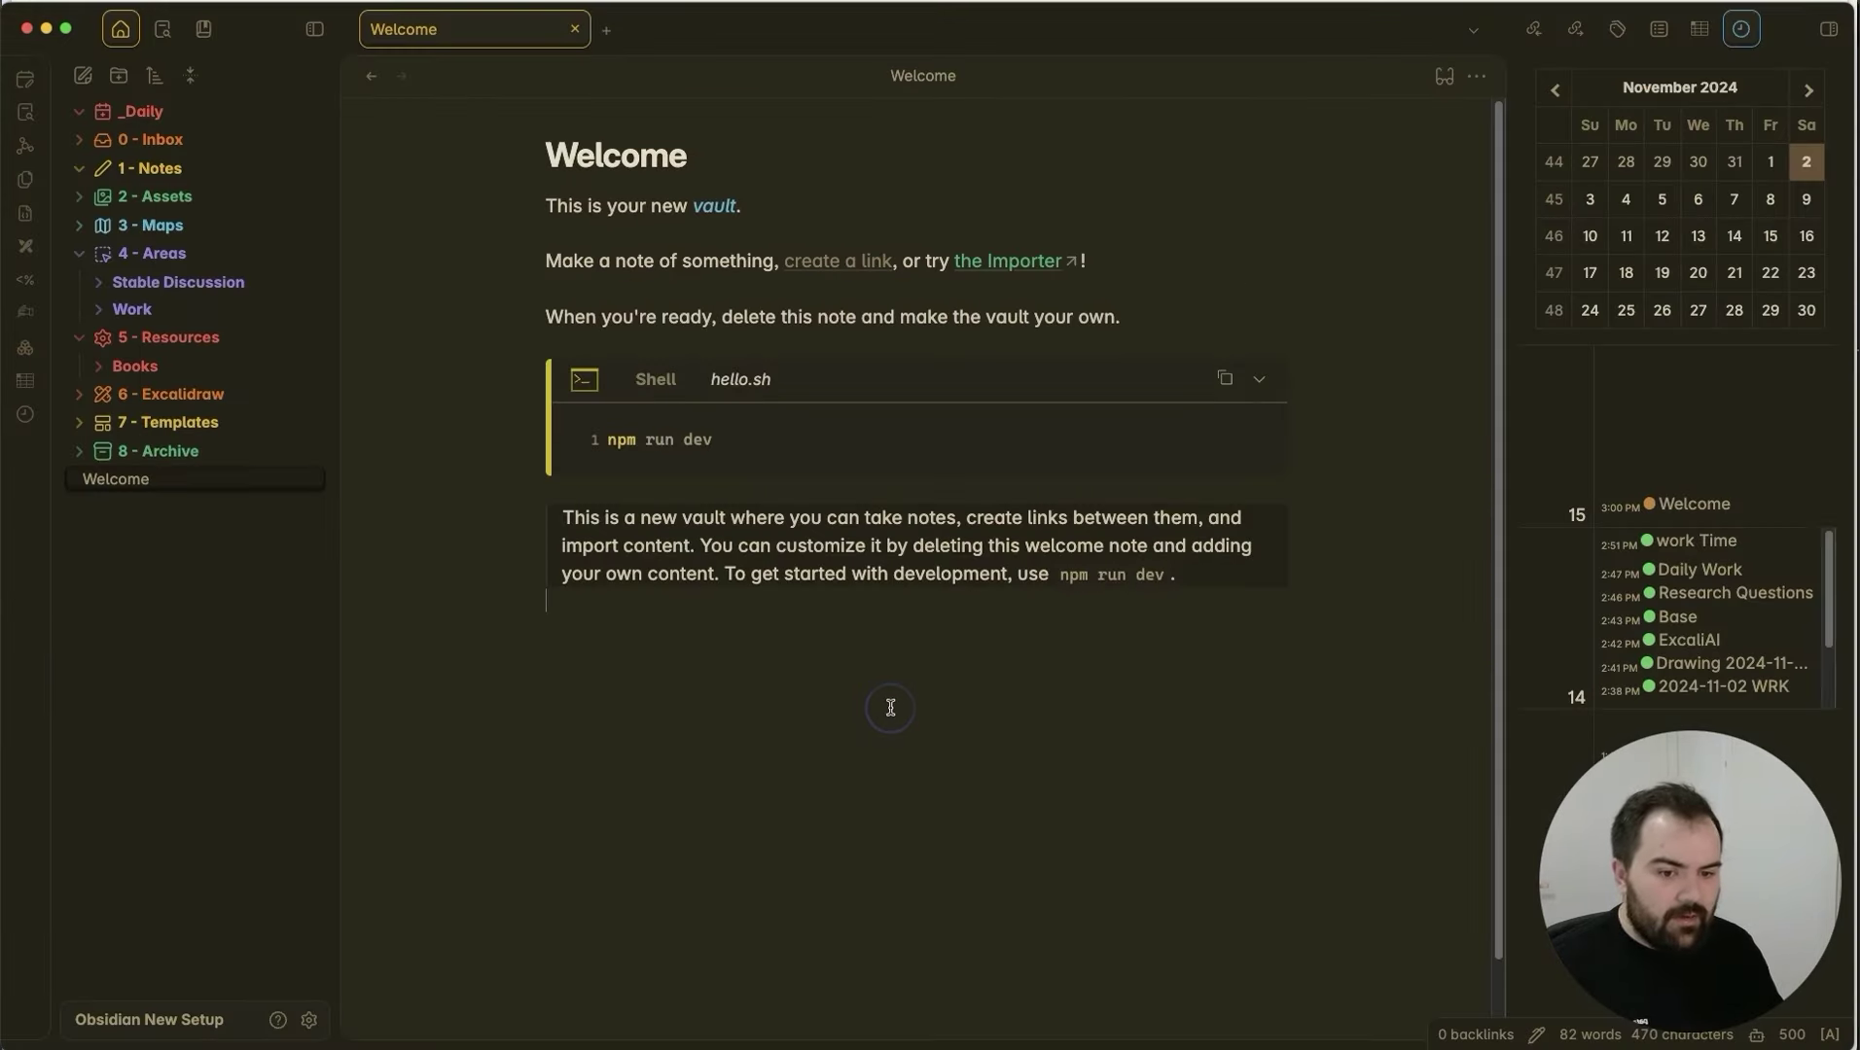
Run the pinned Capture to Daily Note command and capture the text "Hey, I forgot to water my plan".
key("super+p")
key("Down")
key("Up")
key("Down")
key("Up")
key("Return")
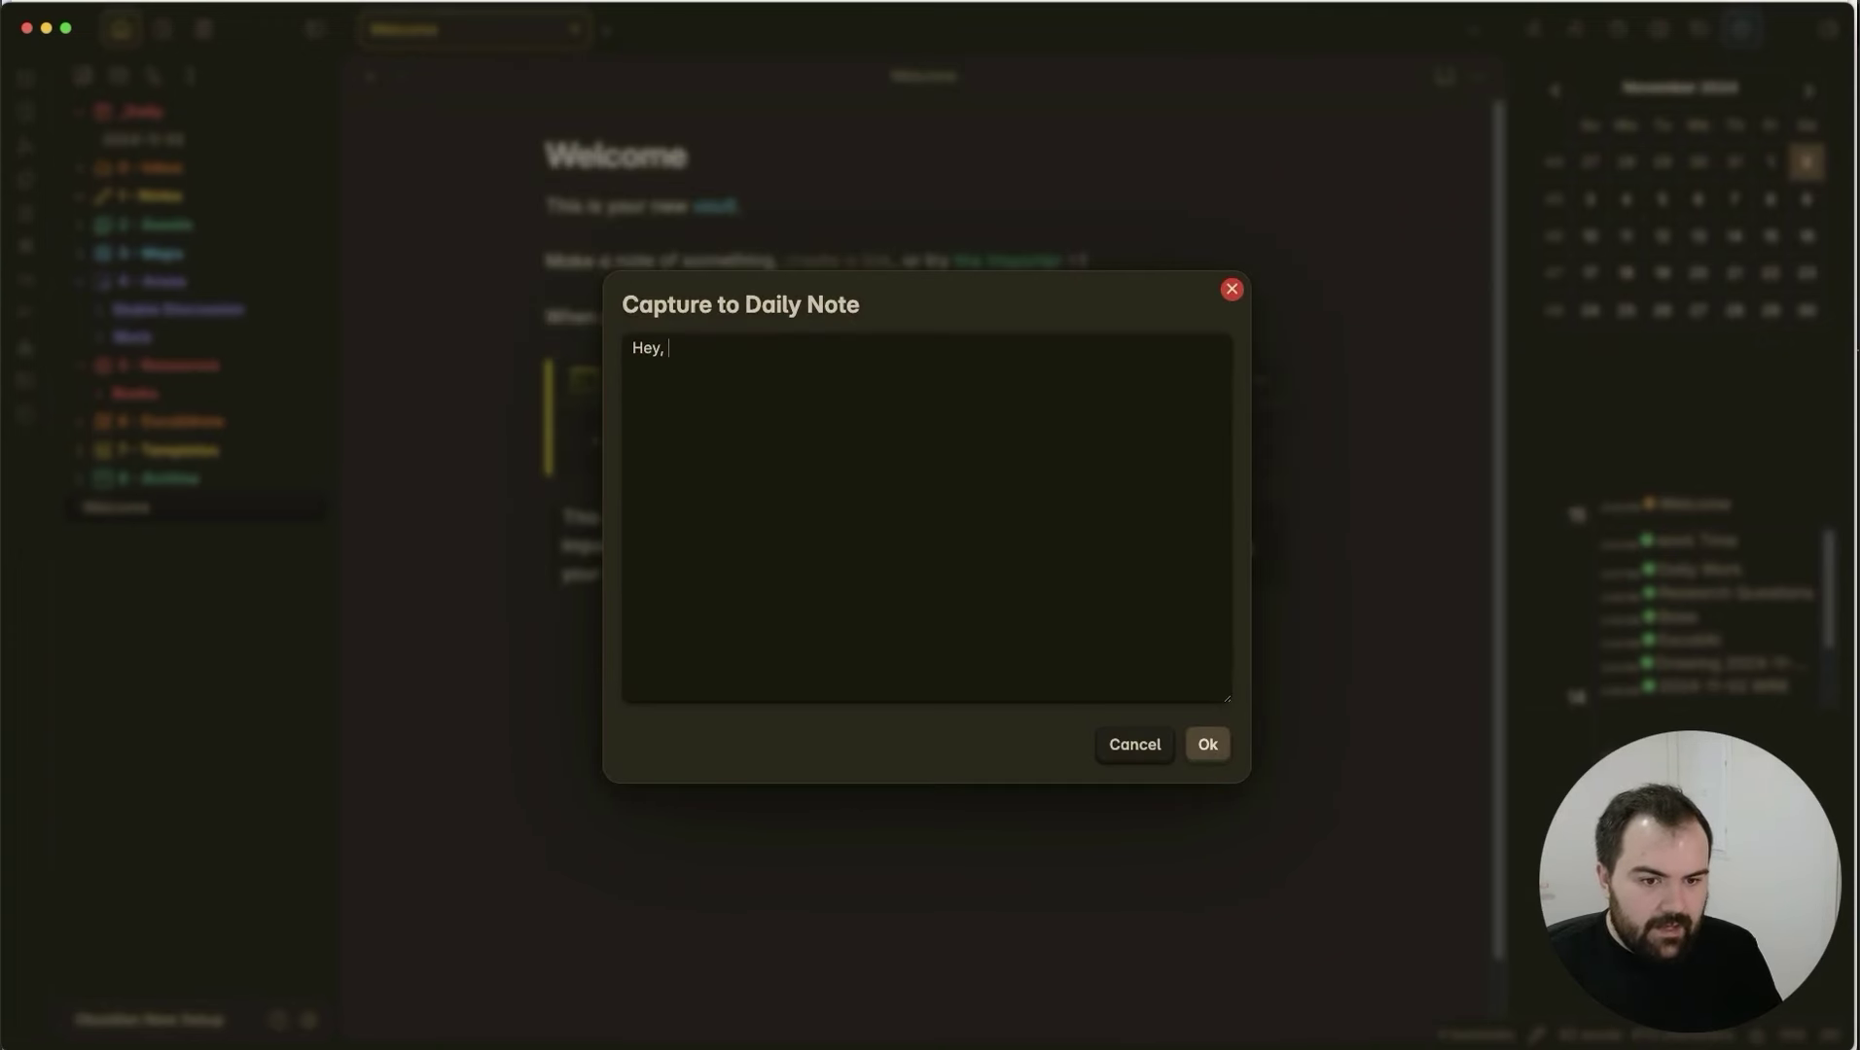
type("Hey, I forgot to water my ")
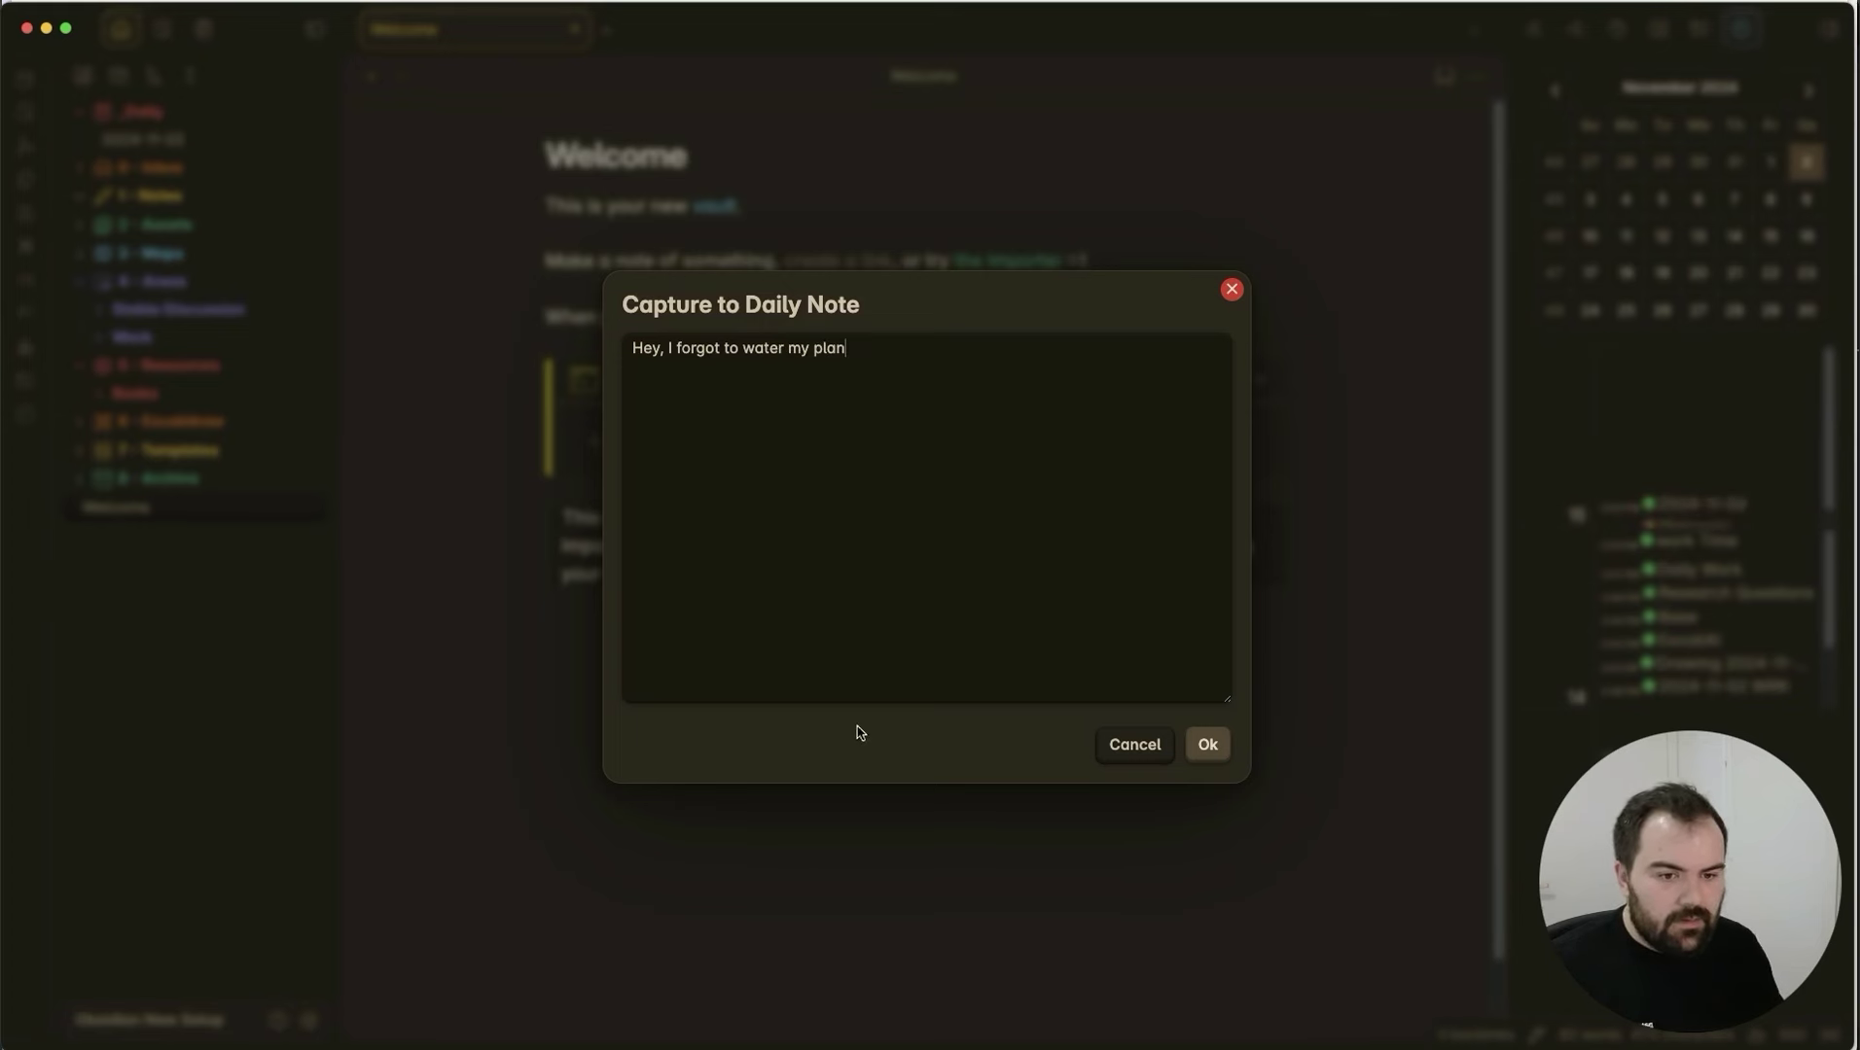
type("plan")
left_click(1211, 746)
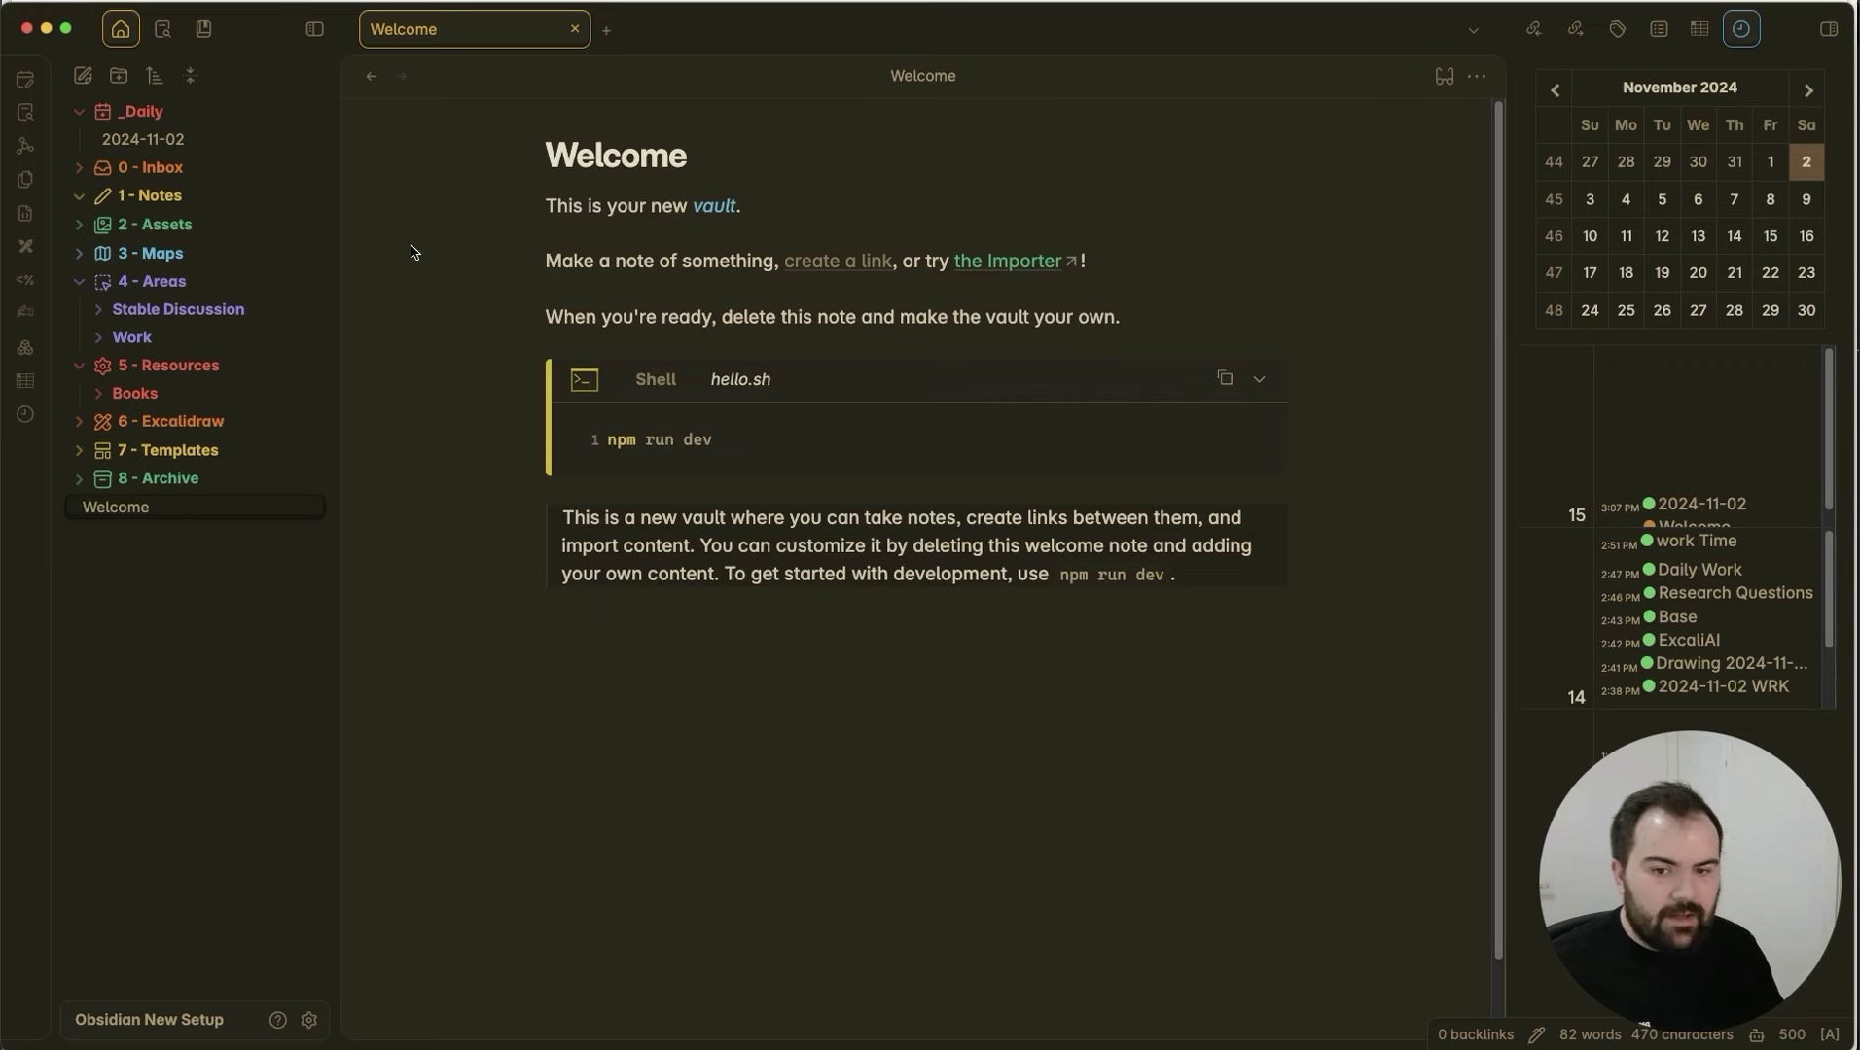
Open the 2024-11-02 note in the _Daily folder and examine the captured entry with its timestamp.
left_click(180, 140)
left_click_drag(928, 486, 396, 506)
left_click(691, 543)
triple_click(595, 486)
left_click(965, 523)
left_click(892, 486)
triple_click(884, 487)
left_click(829, 601)
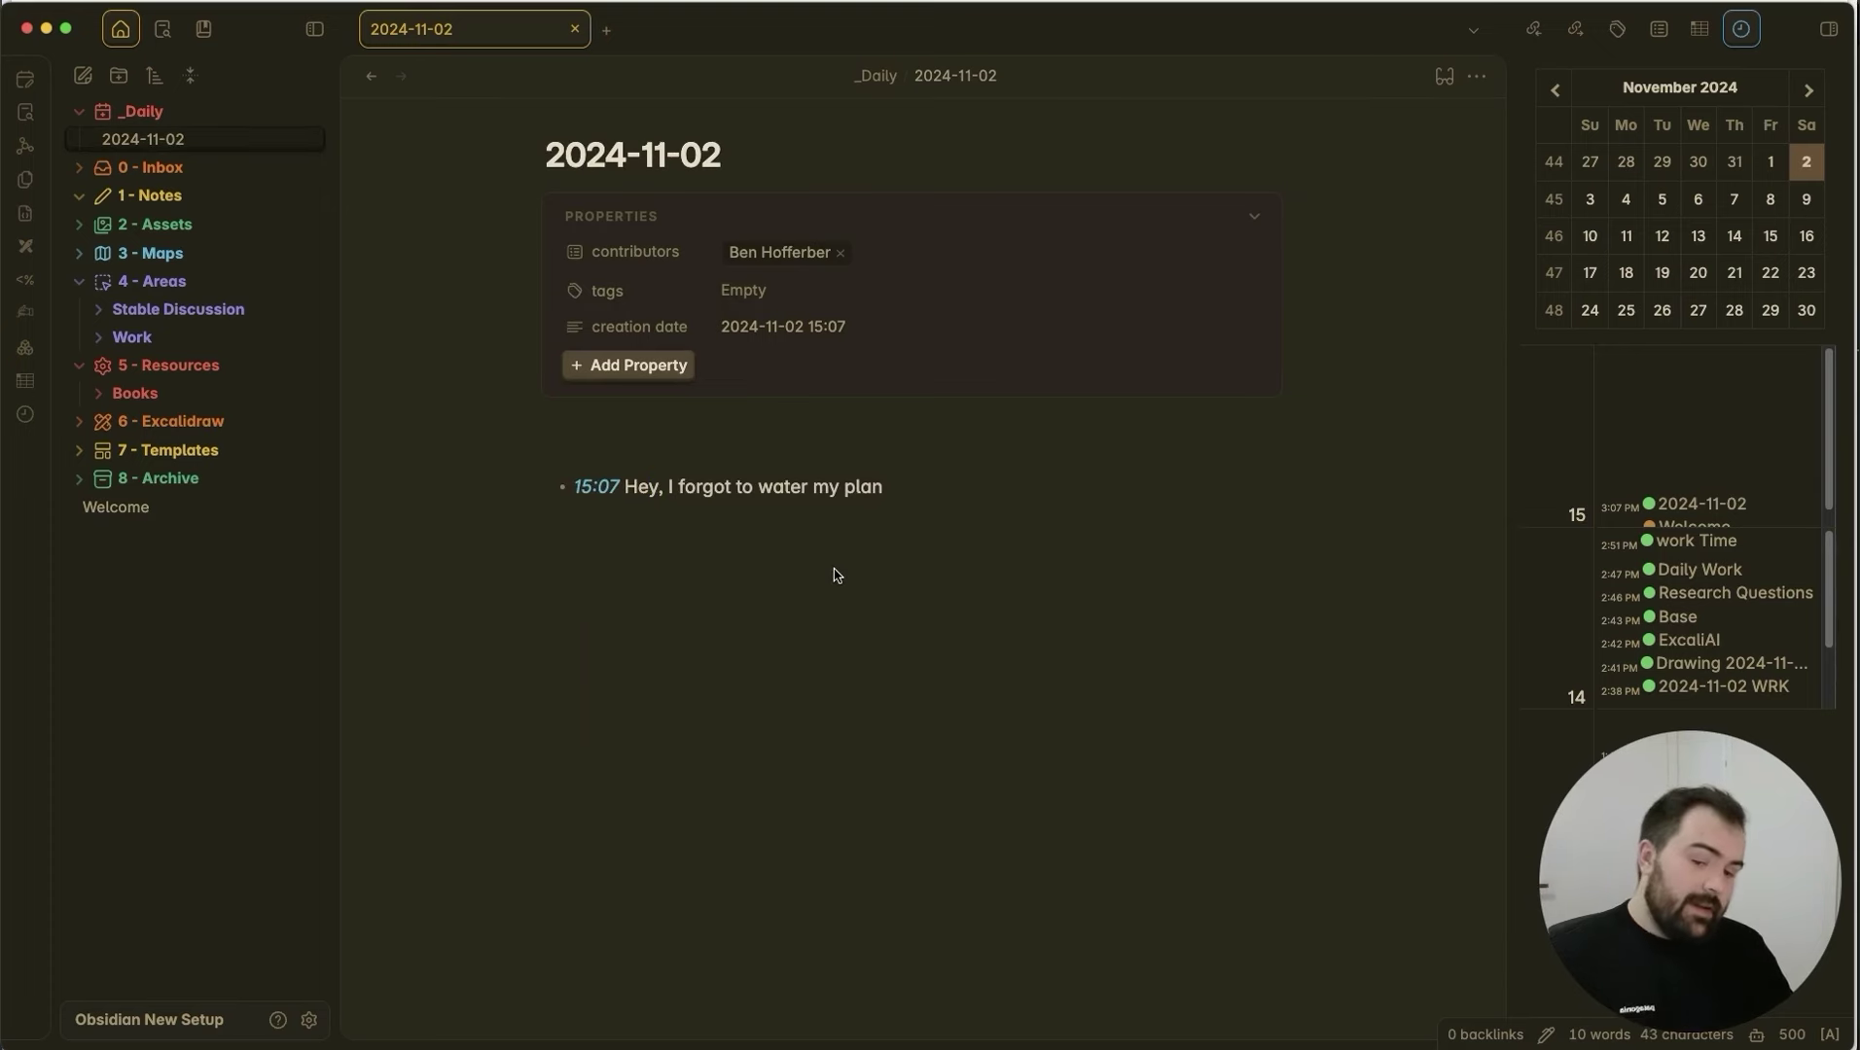
left_click(920, 489)
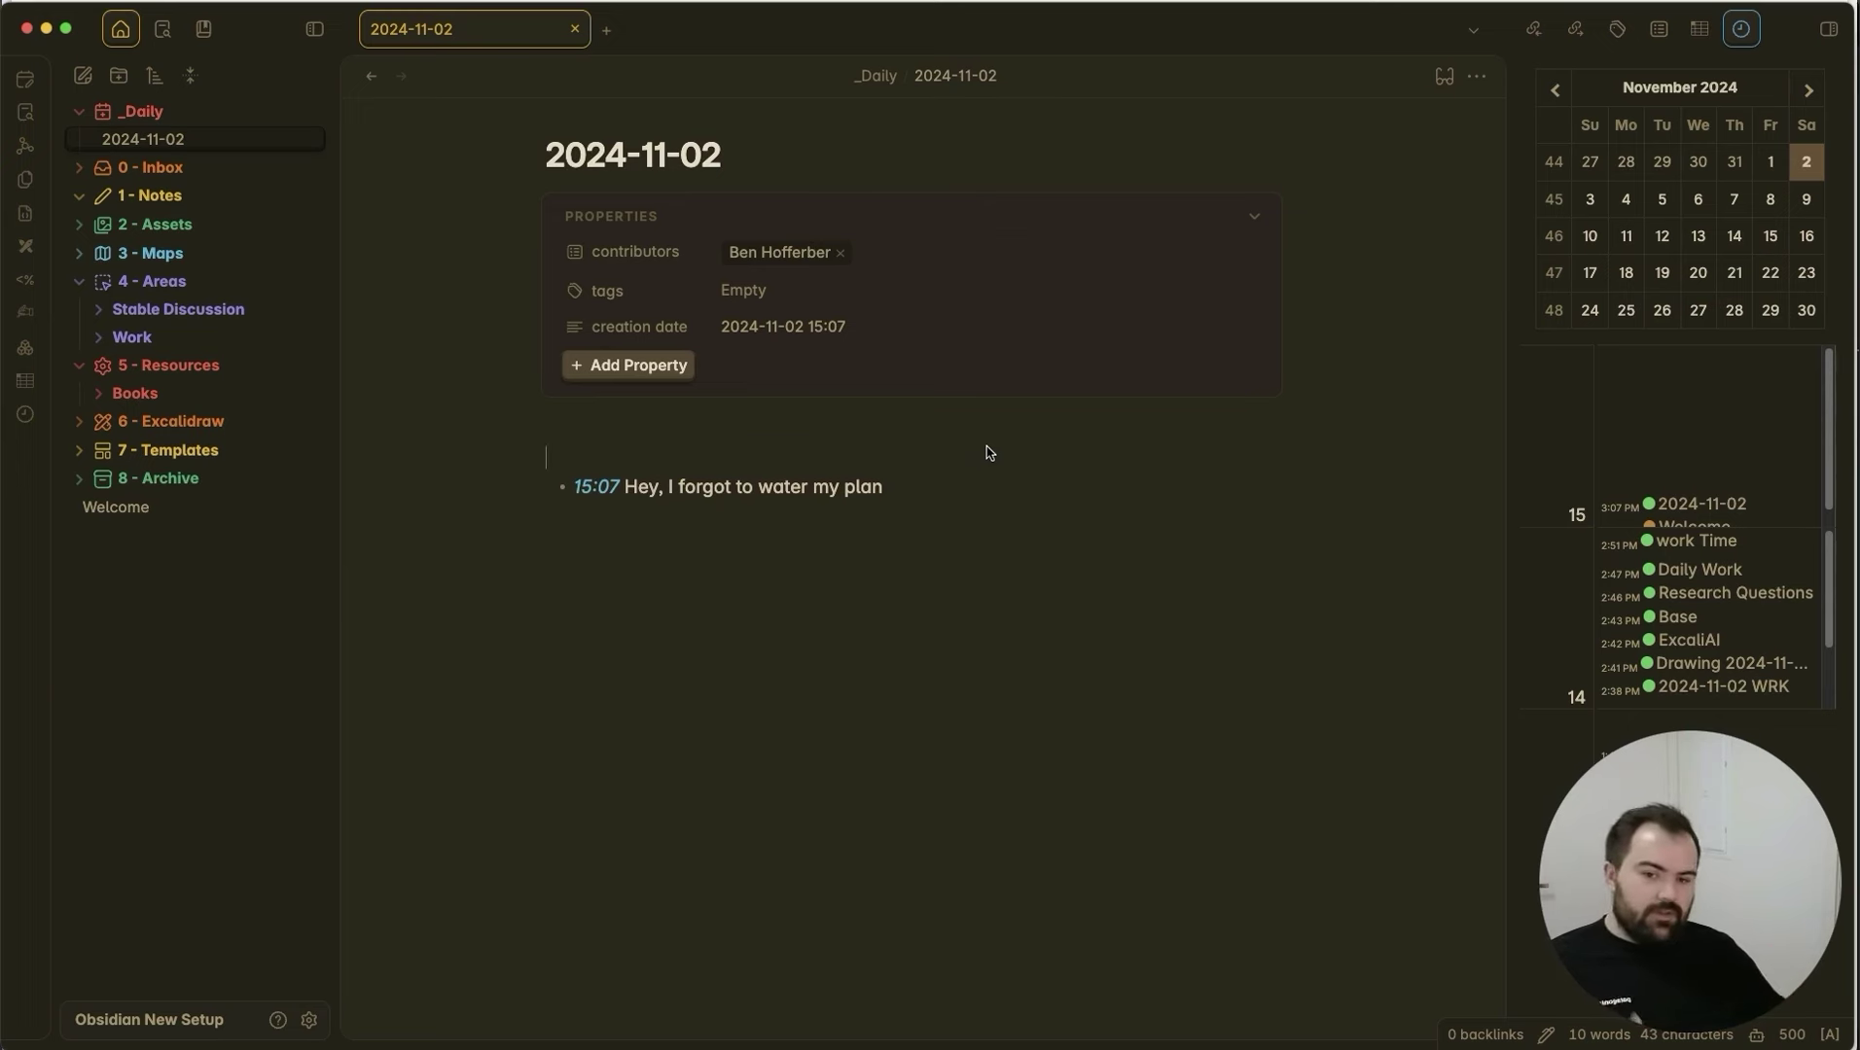
left_click(822, 145)
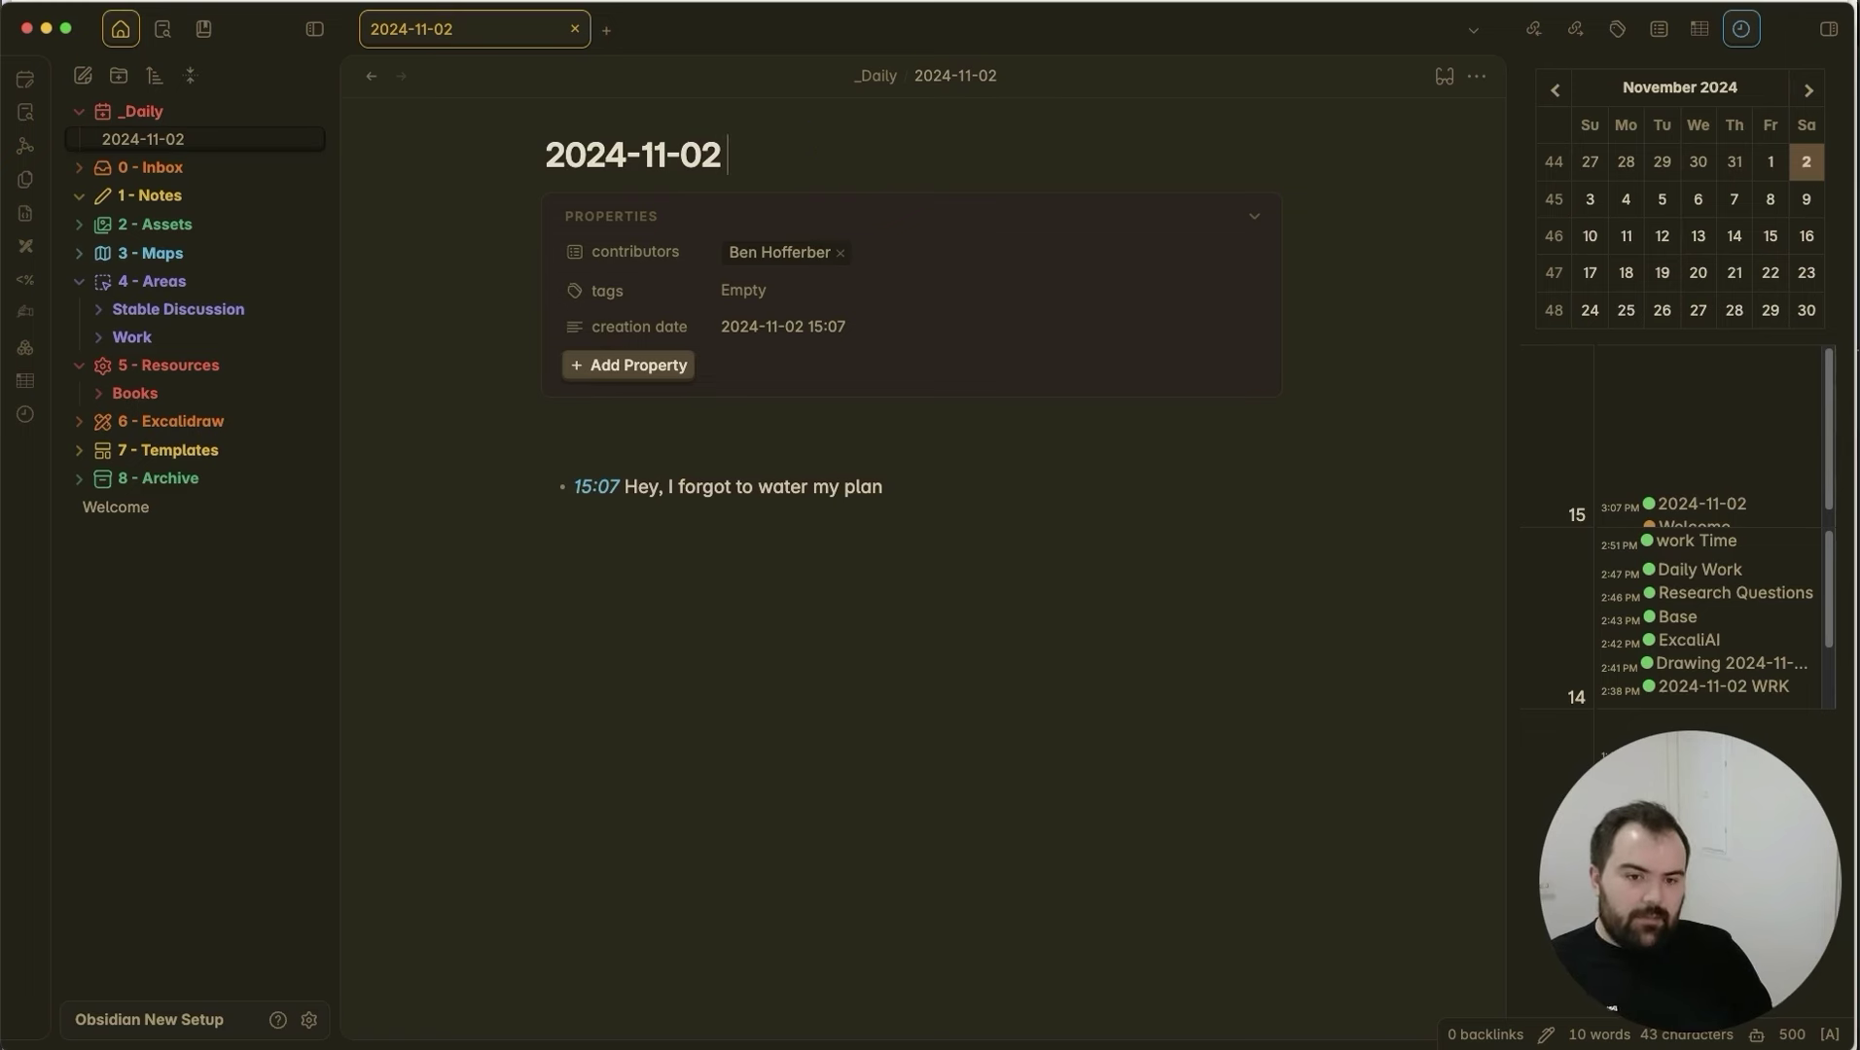
left_click(881, 438)
left_click(770, 155)
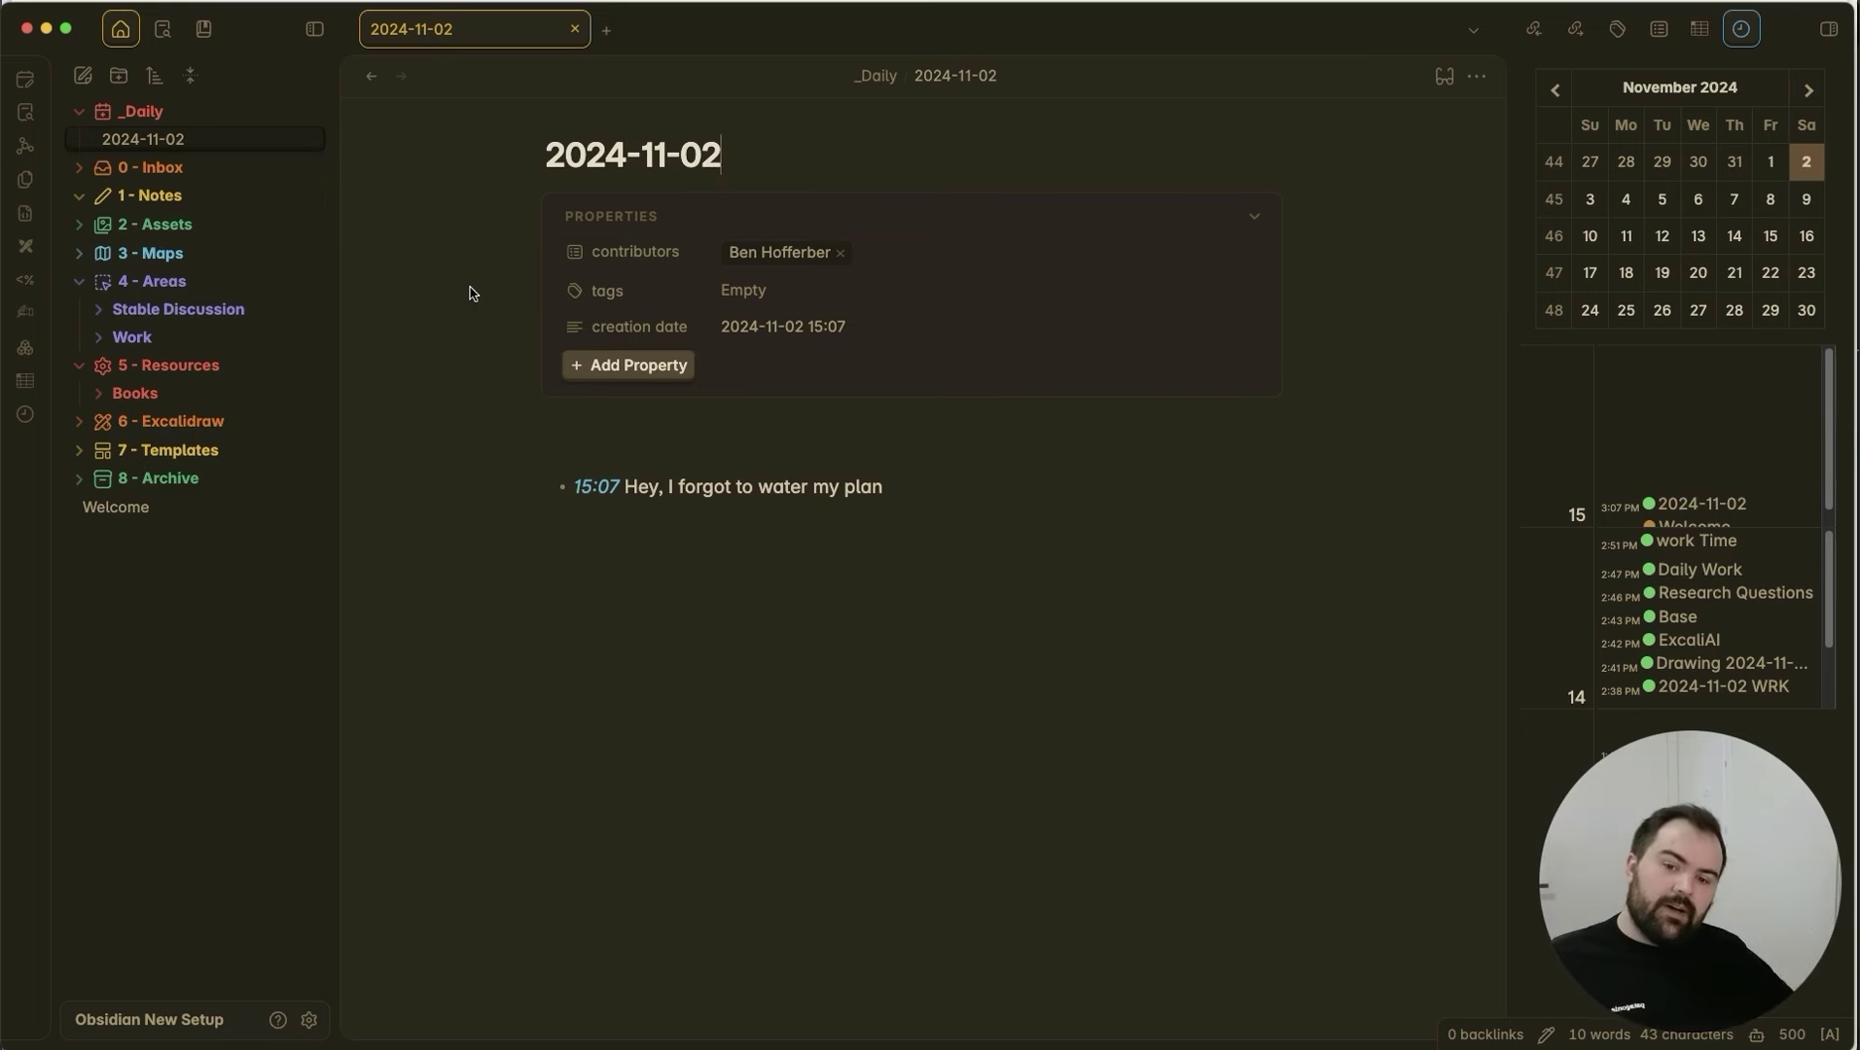
left_click(985, 531)
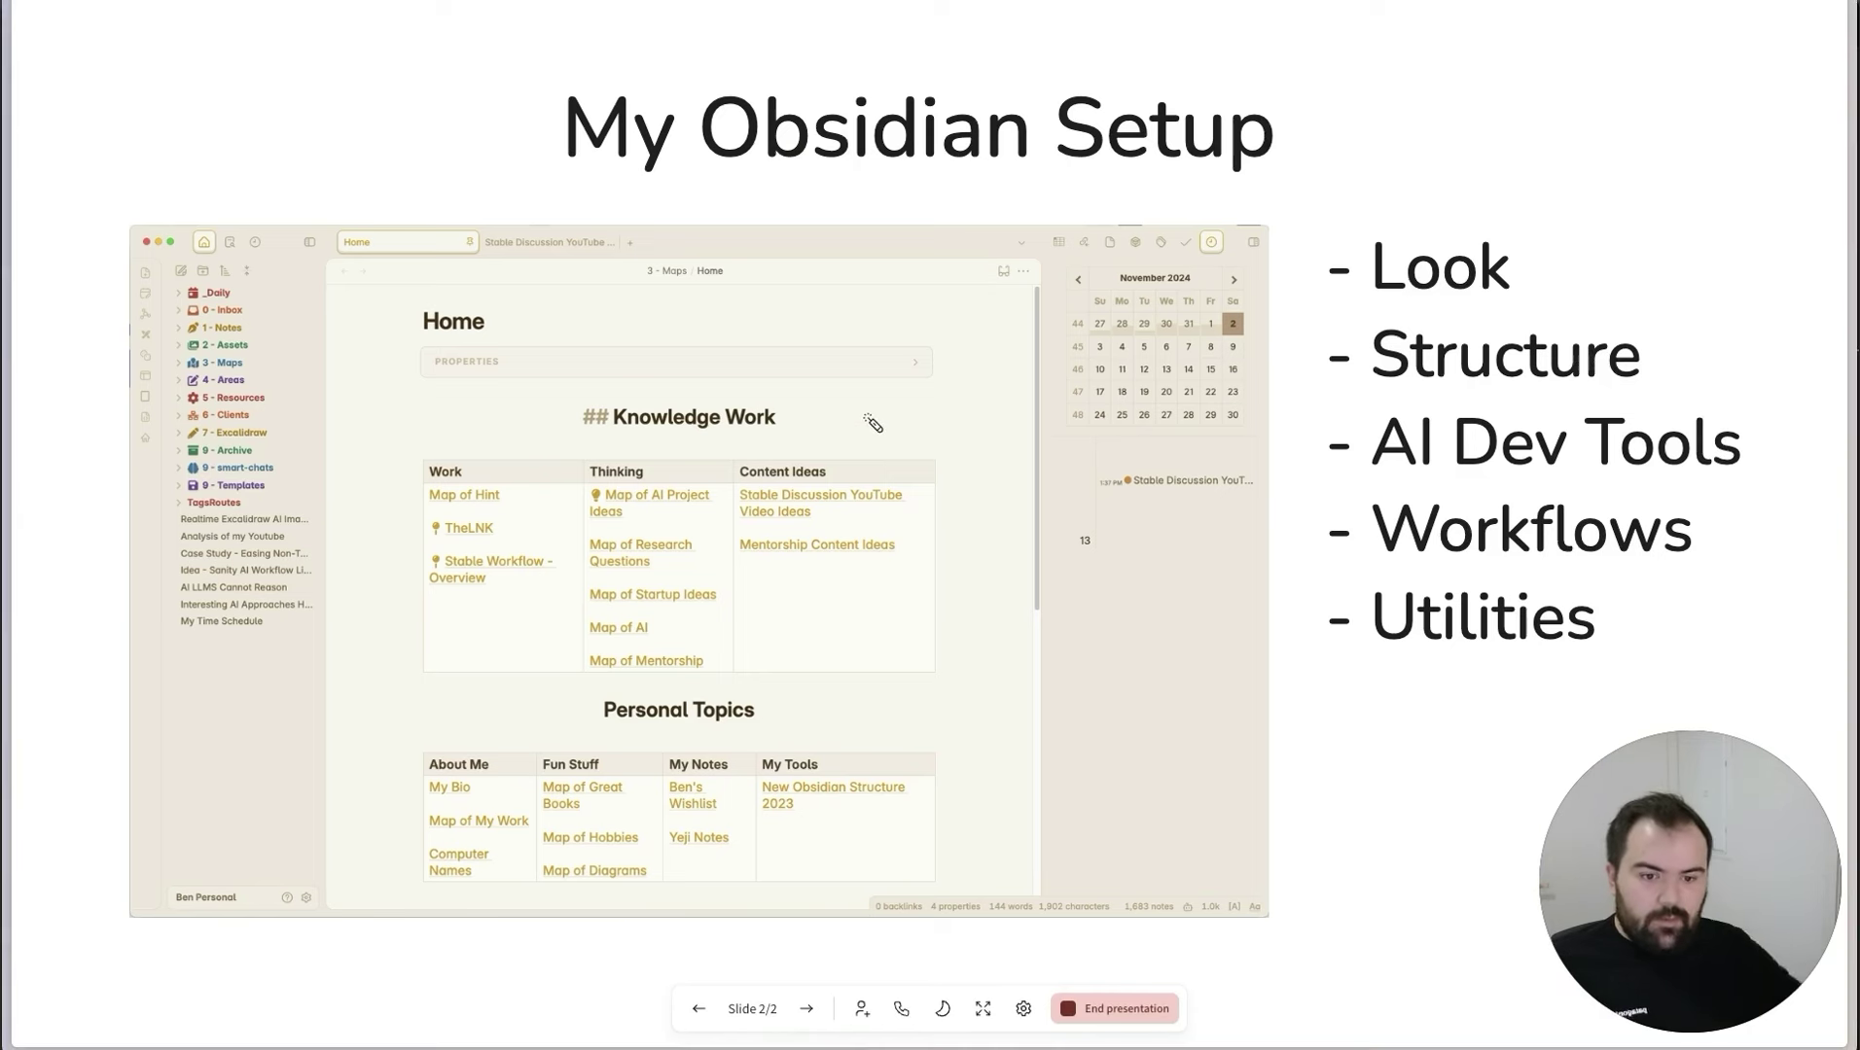
left_click_drag(1355, 287, 1519, 282)
left_click_drag(1376, 374, 1727, 374)
left_click_drag(1352, 478, 1815, 477)
left_click_drag(1397, 569, 1712, 564)
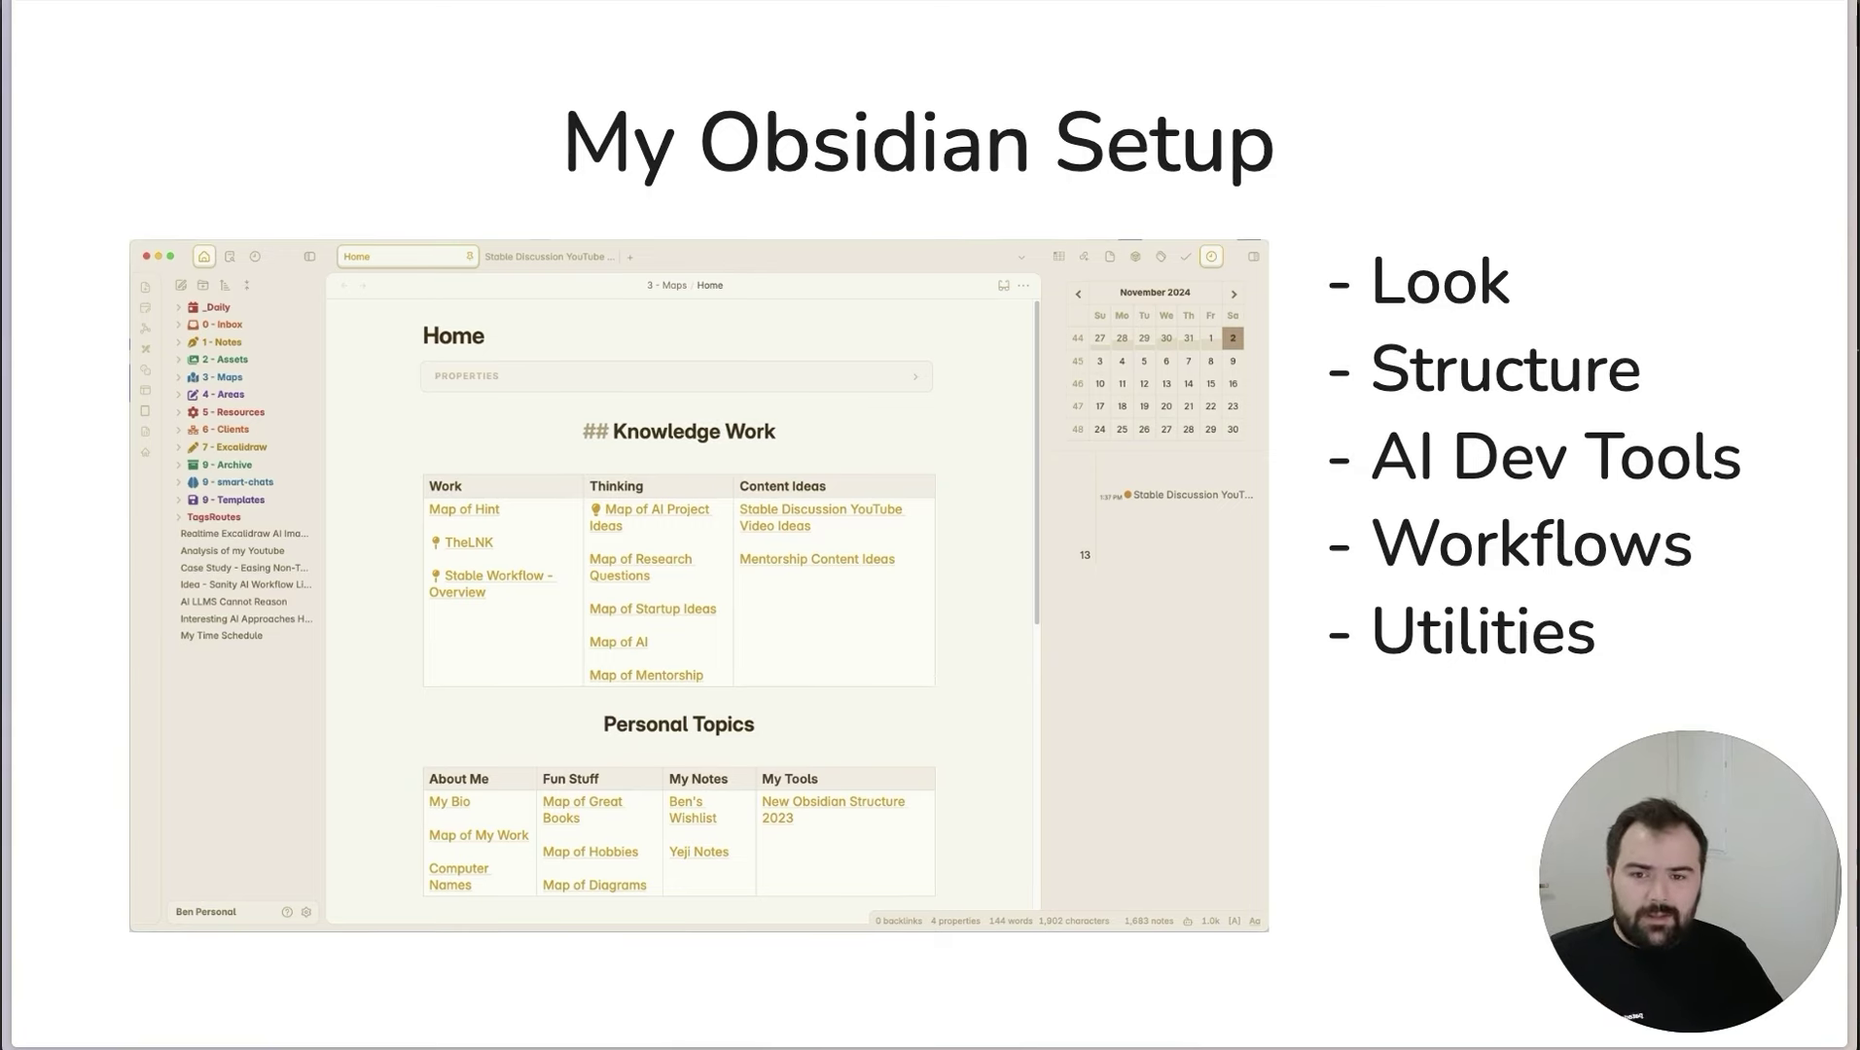
Switch to the Stable Discussion website in the browser.
mouse_move(30, 75)
left_click(93, 89)
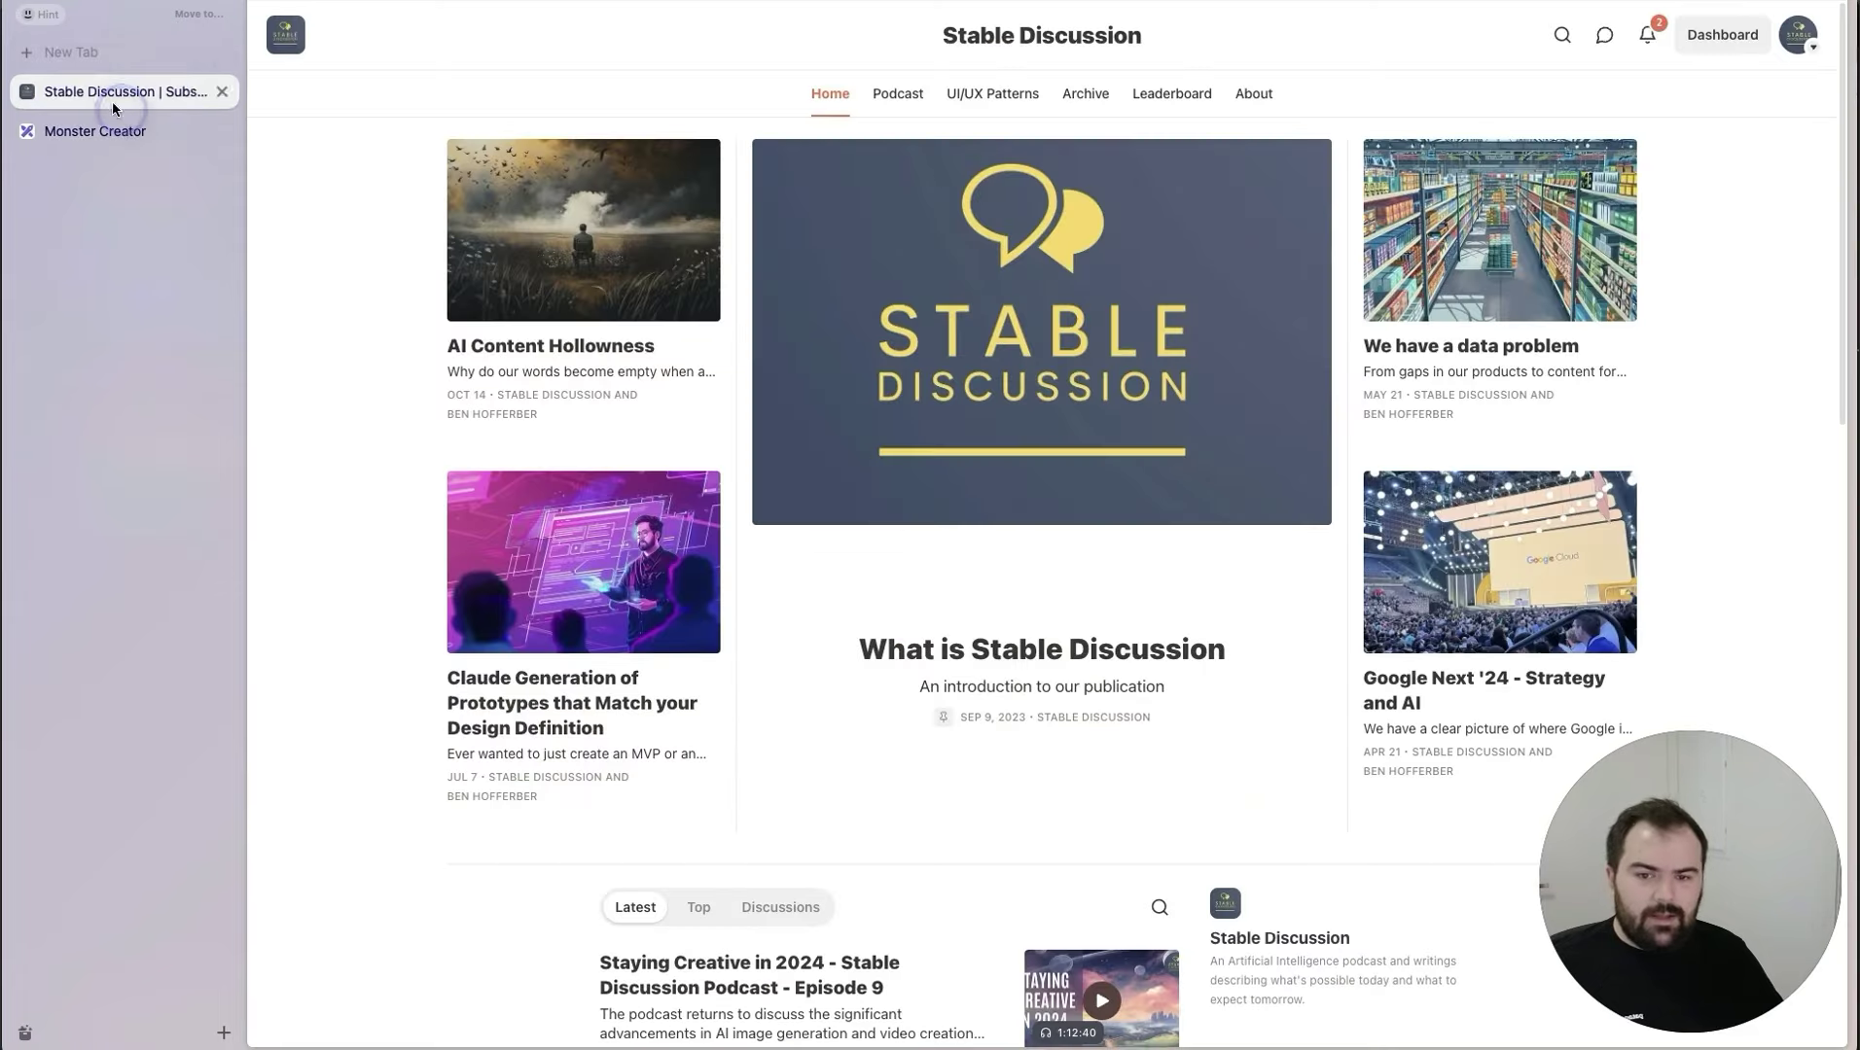